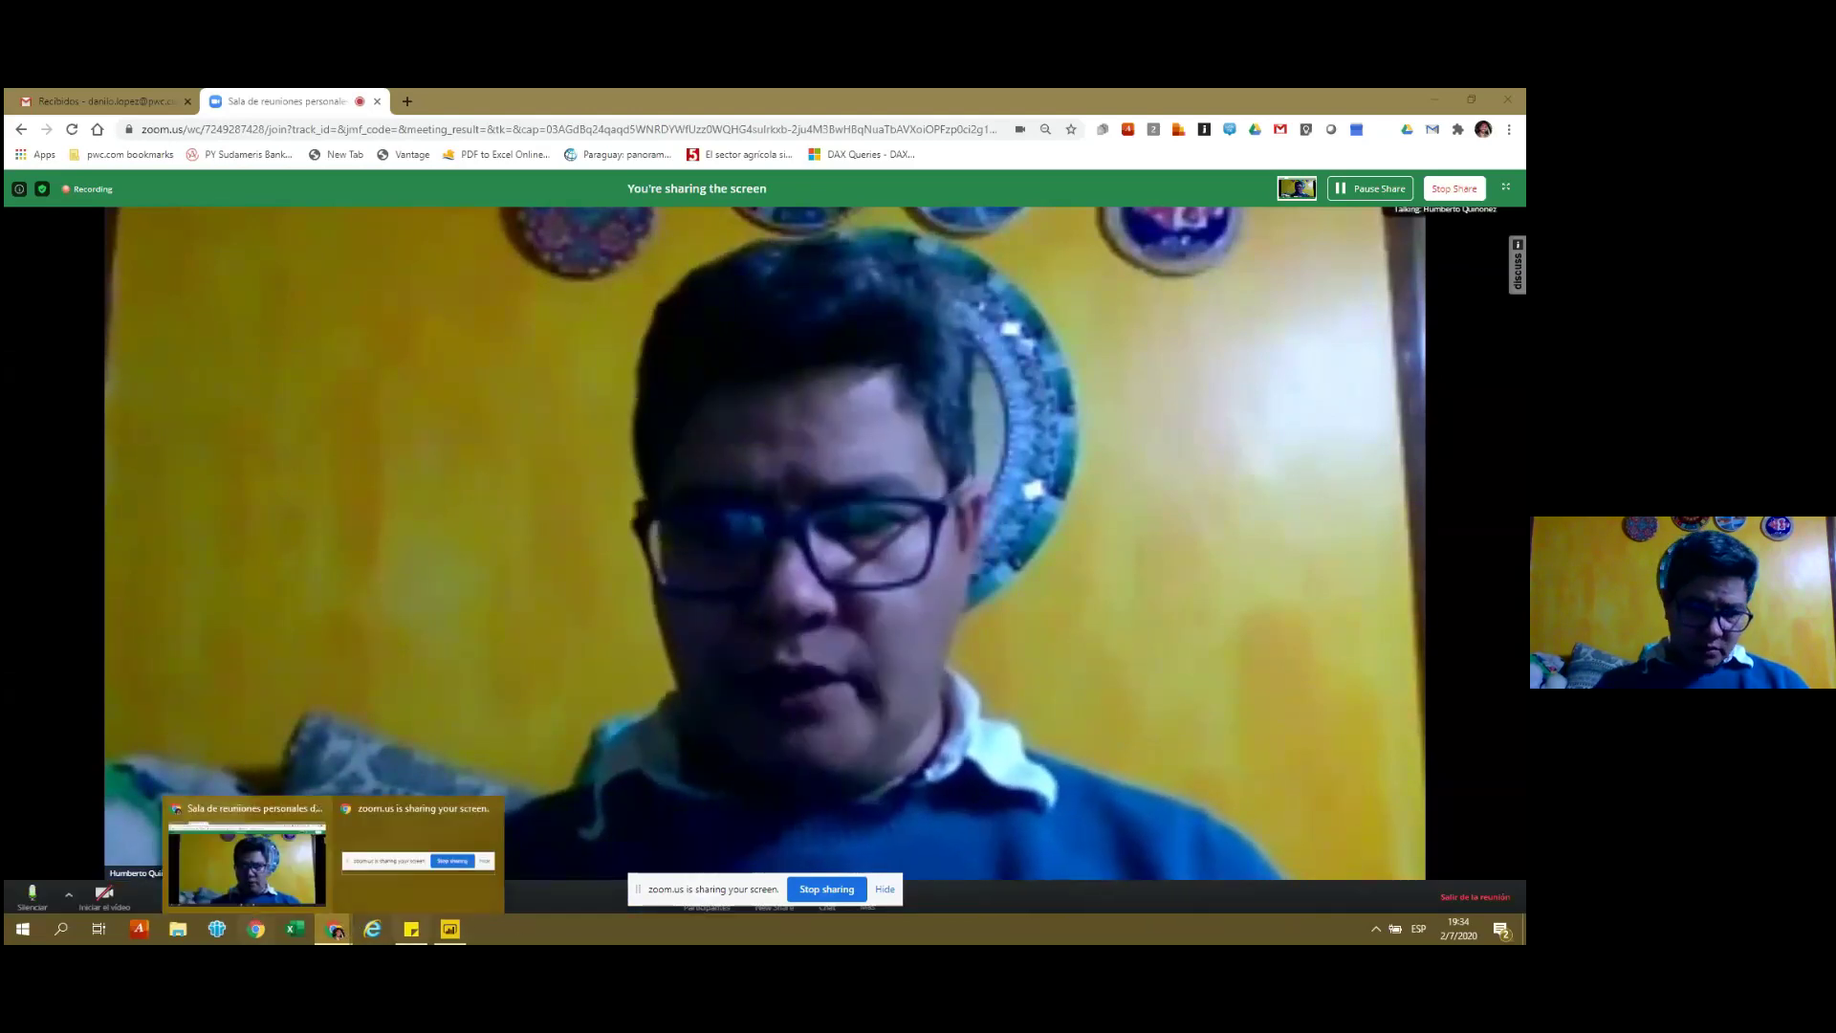
Browse to the MOPC > 2019 > 1029 folder in the Open dialog.
left_click(452, 926)
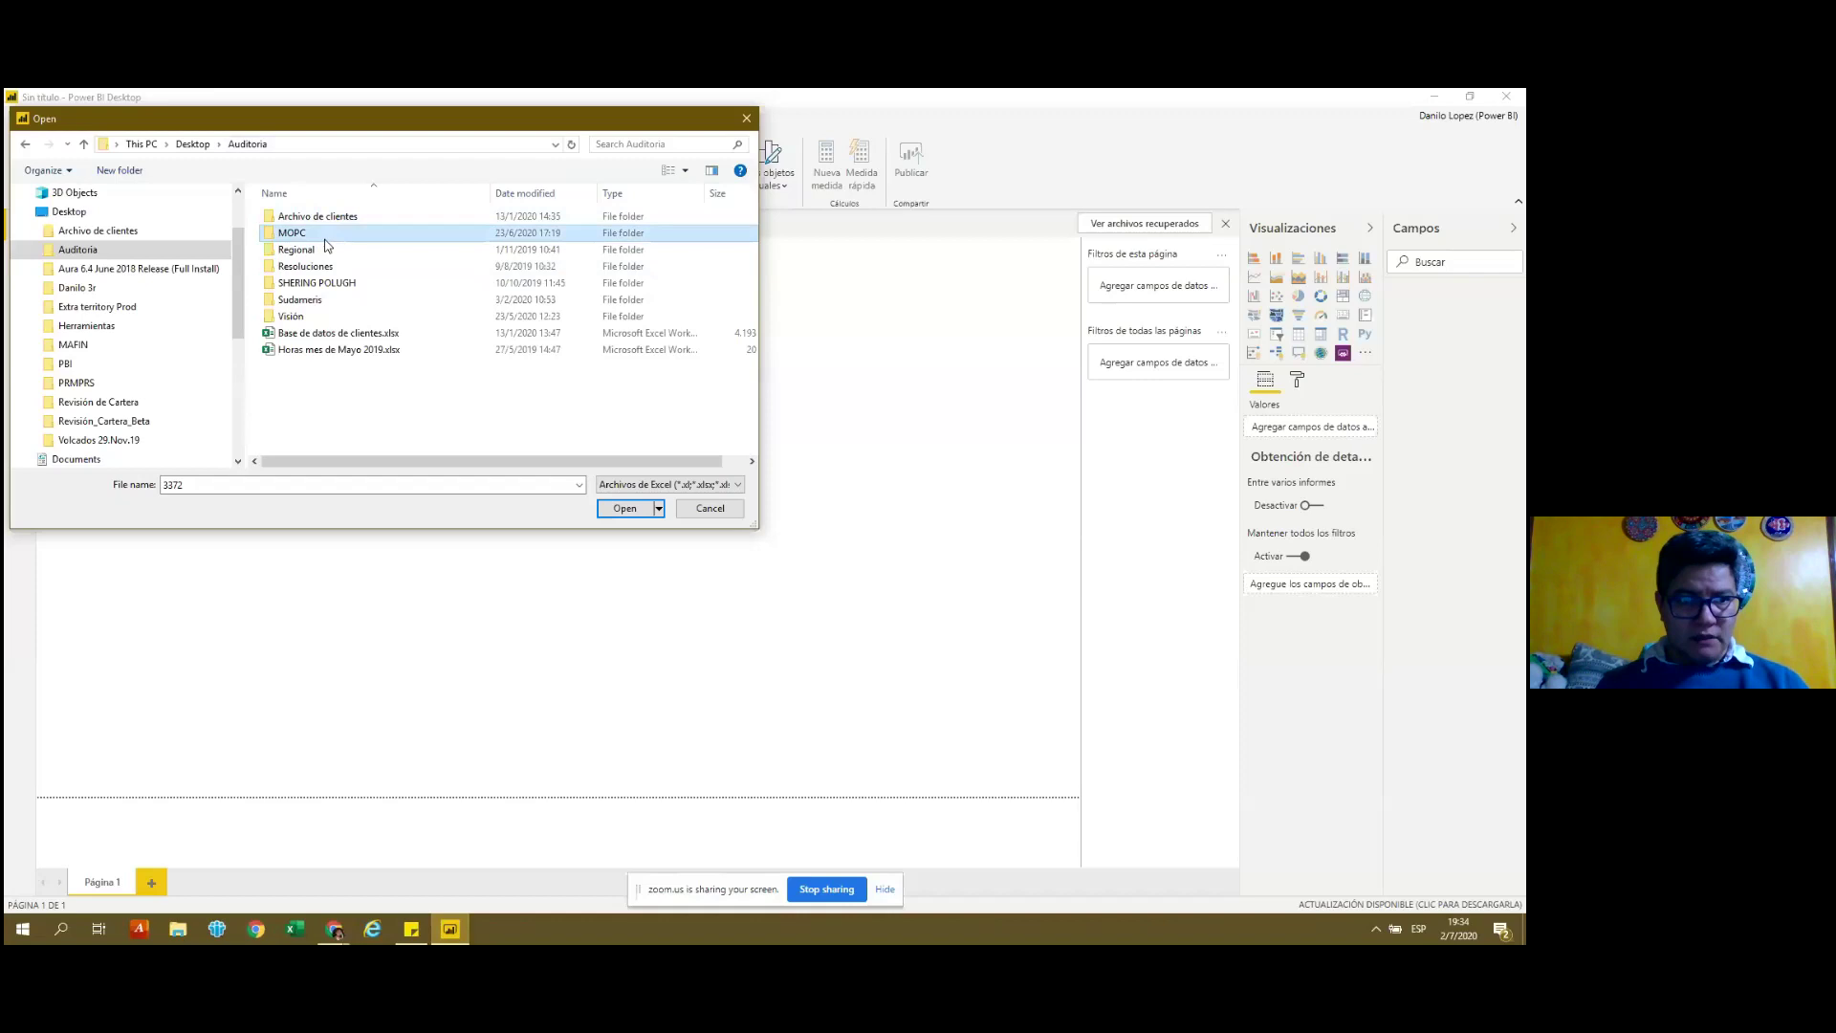
double_click(323, 235)
double_click(289, 217)
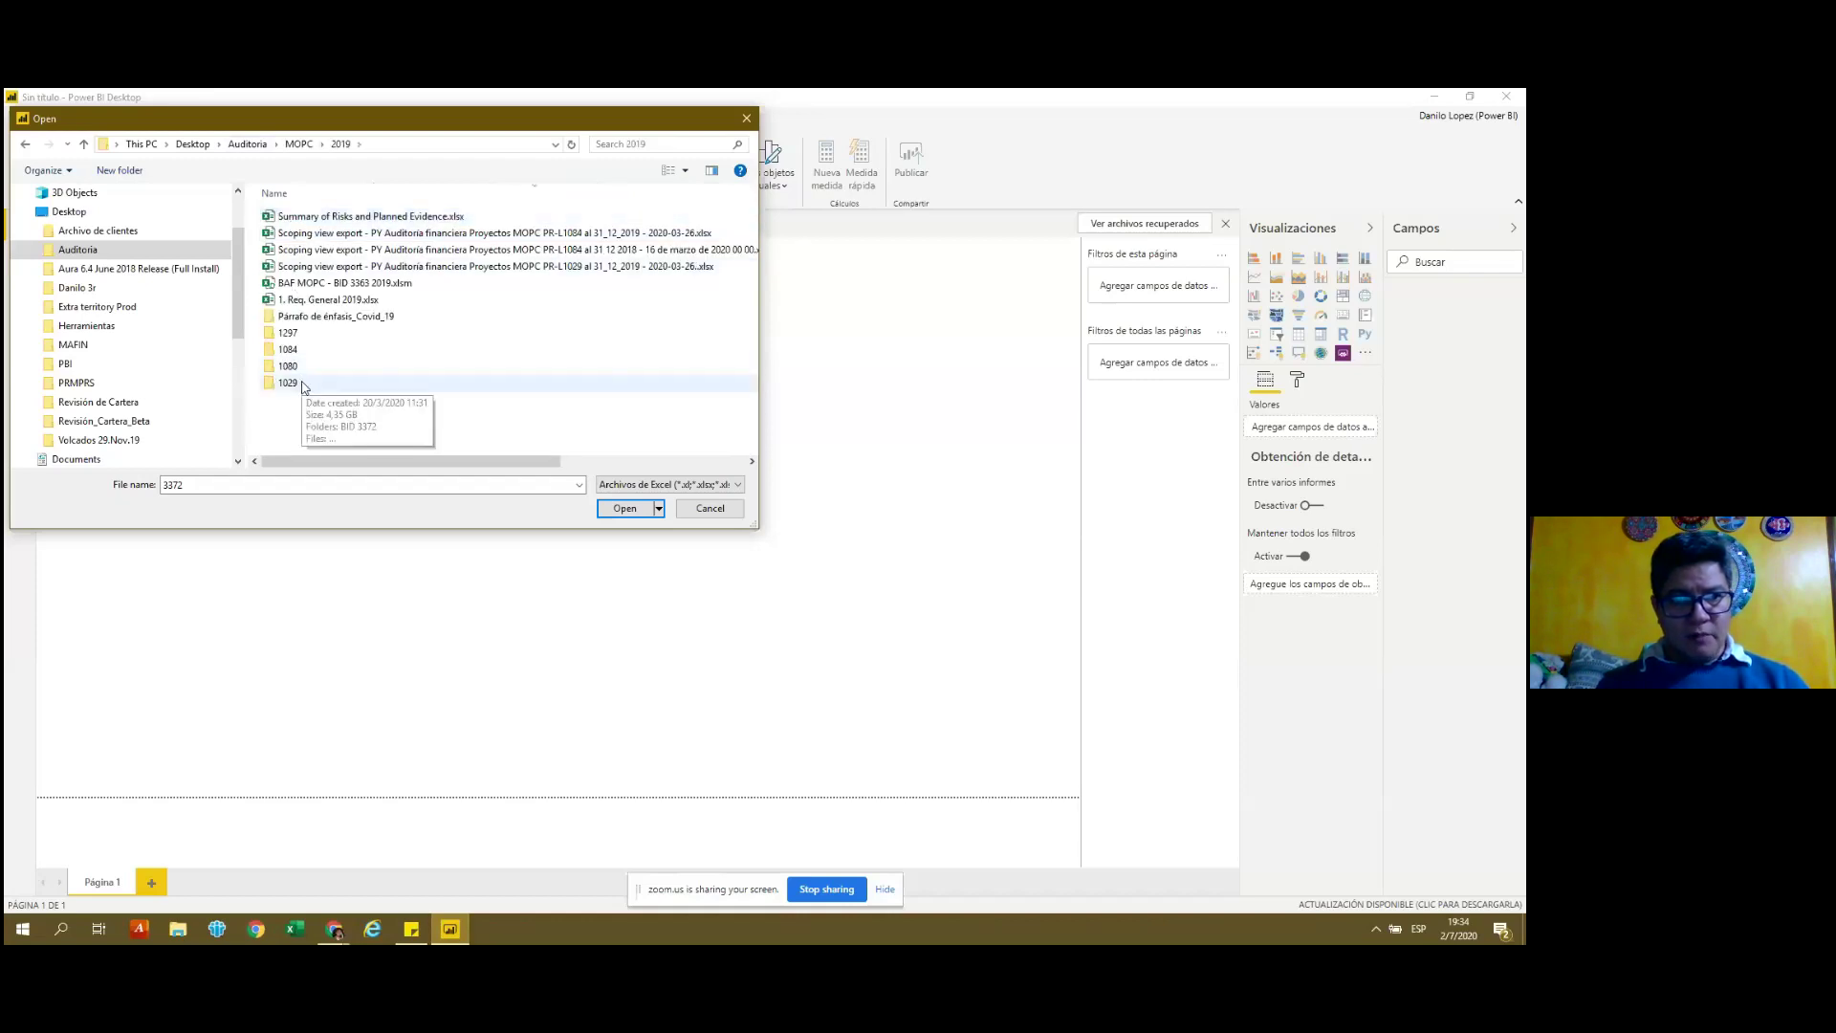
double_click(303, 384)
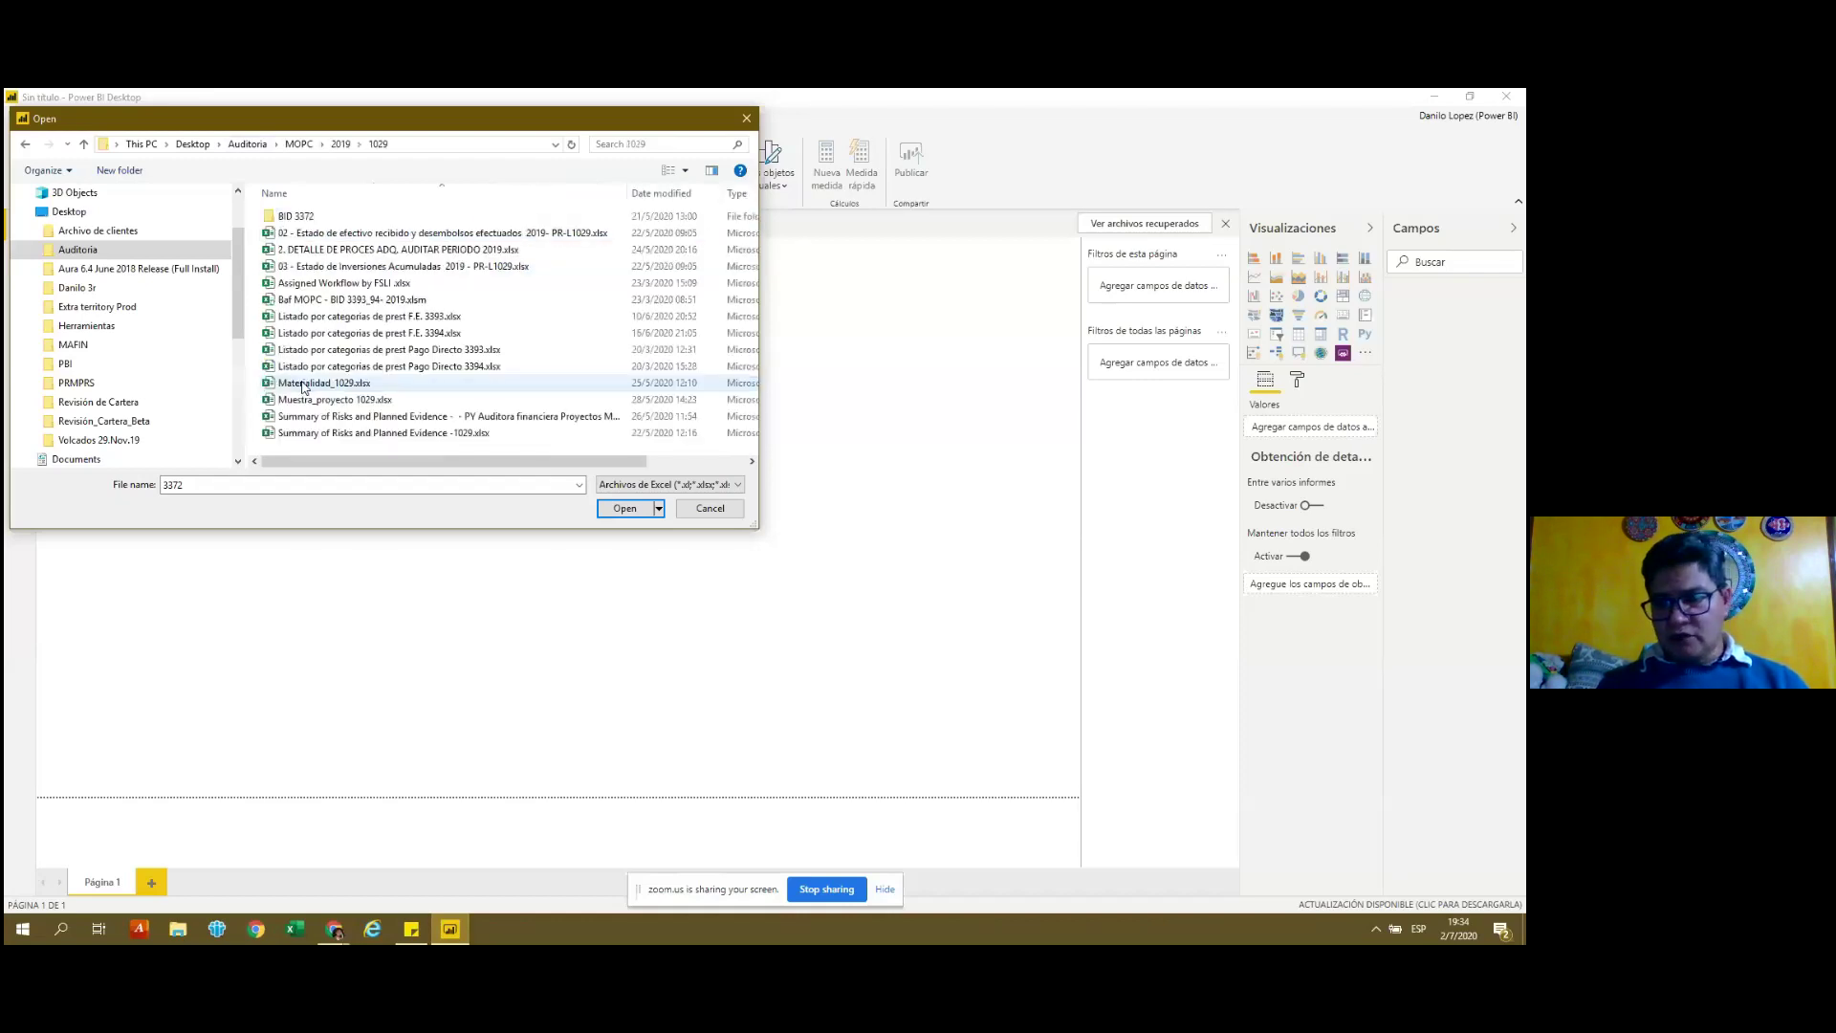
Open Diario 2019_3393.pdf by entering 'dia' as the file name and picking it.
double_click(237, 486)
type("1029")
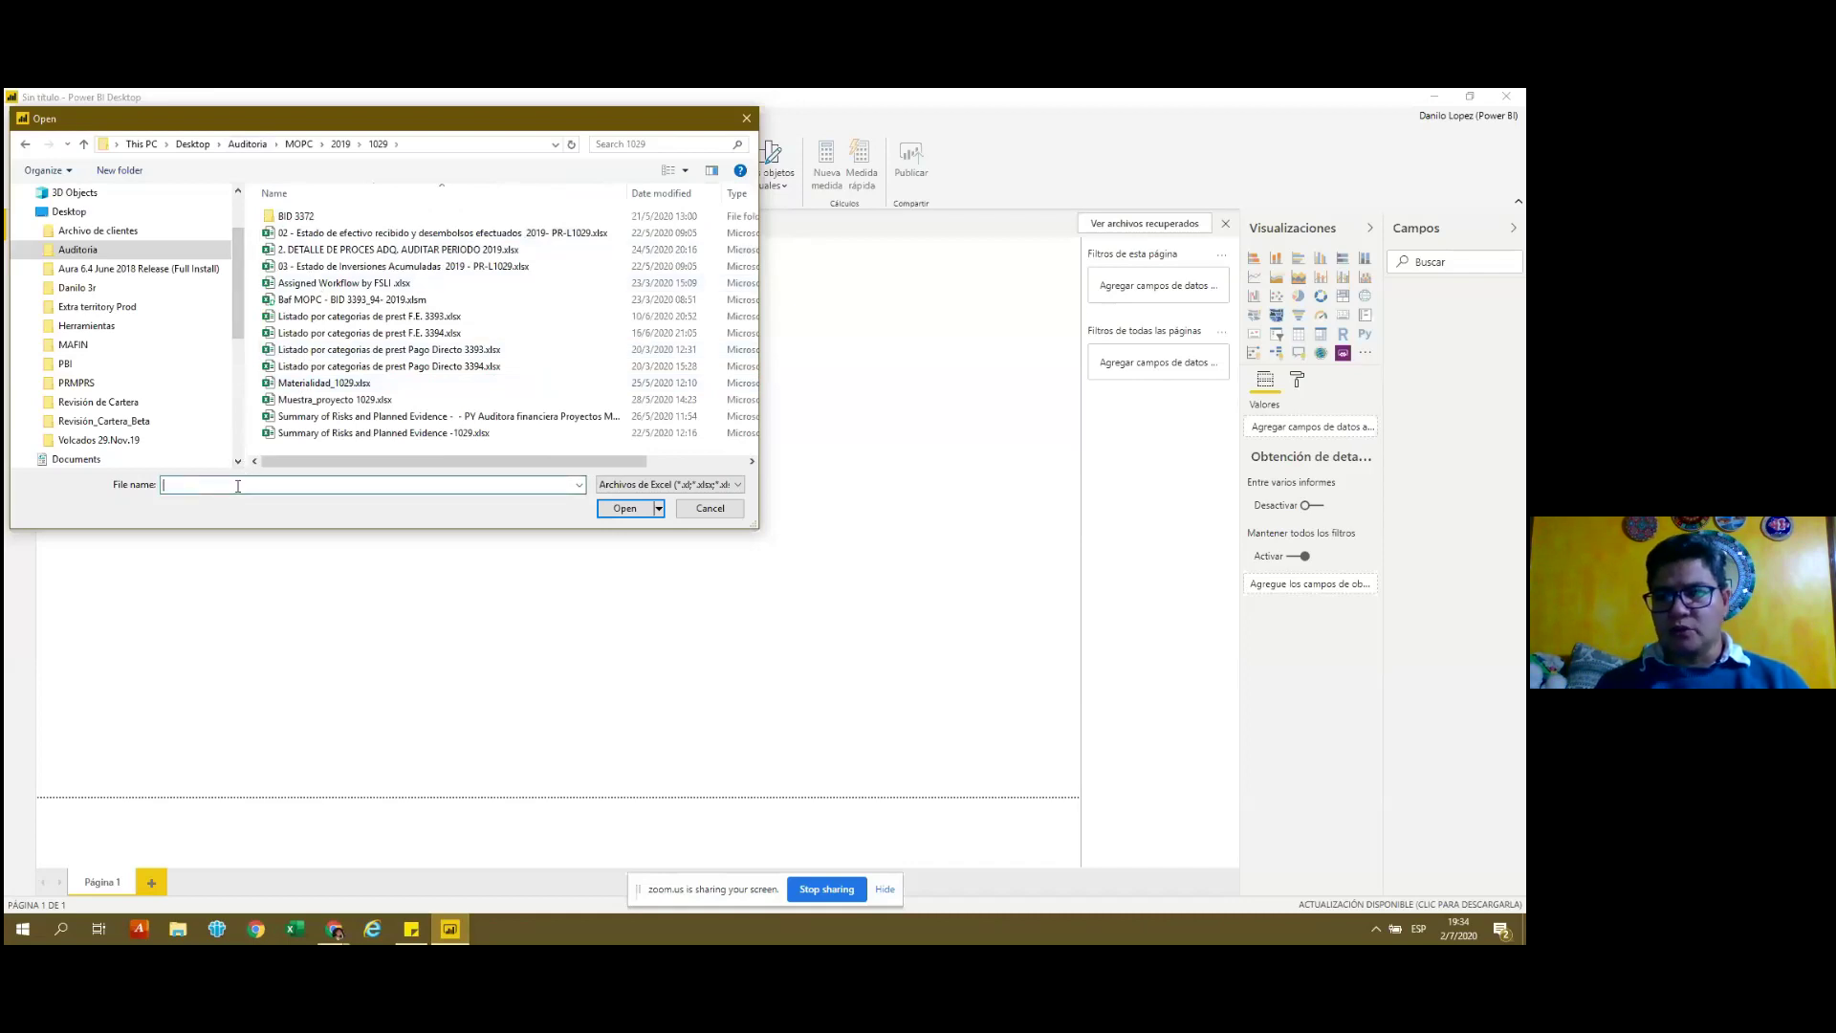
key("BackSpace")
key("BackSpace")
key("BackSpace")
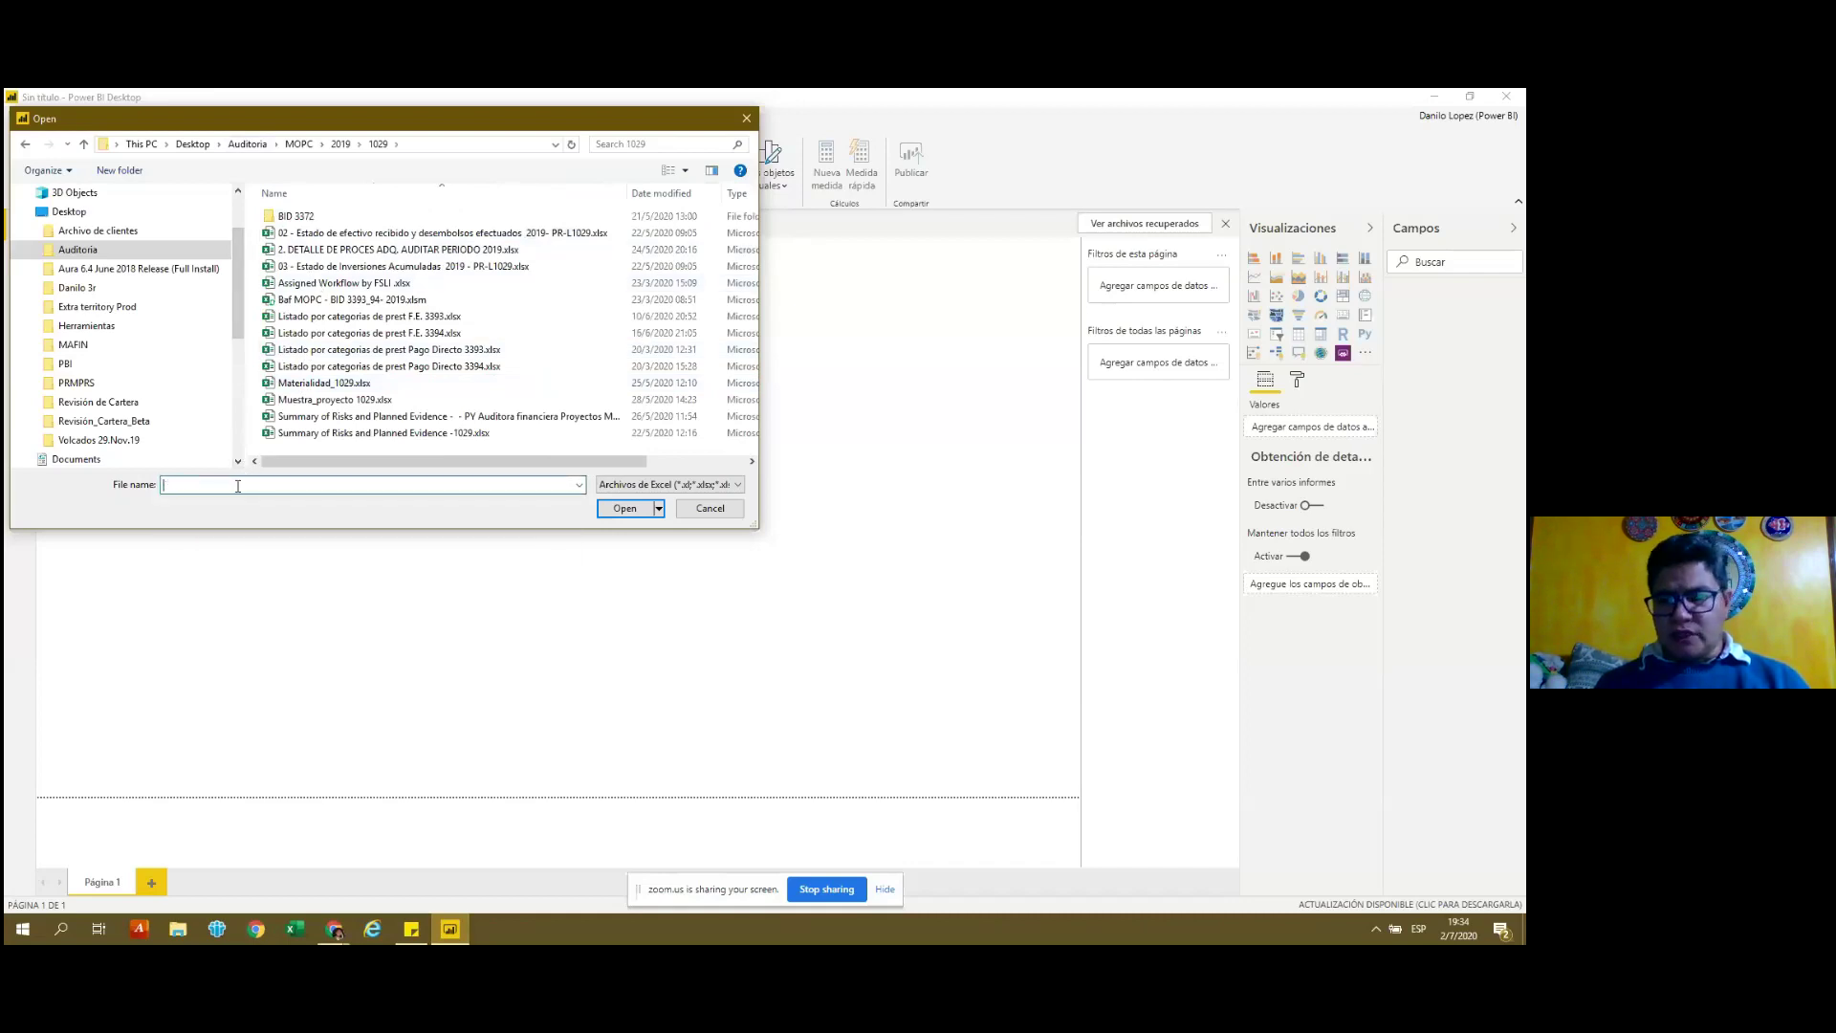
type("dia")
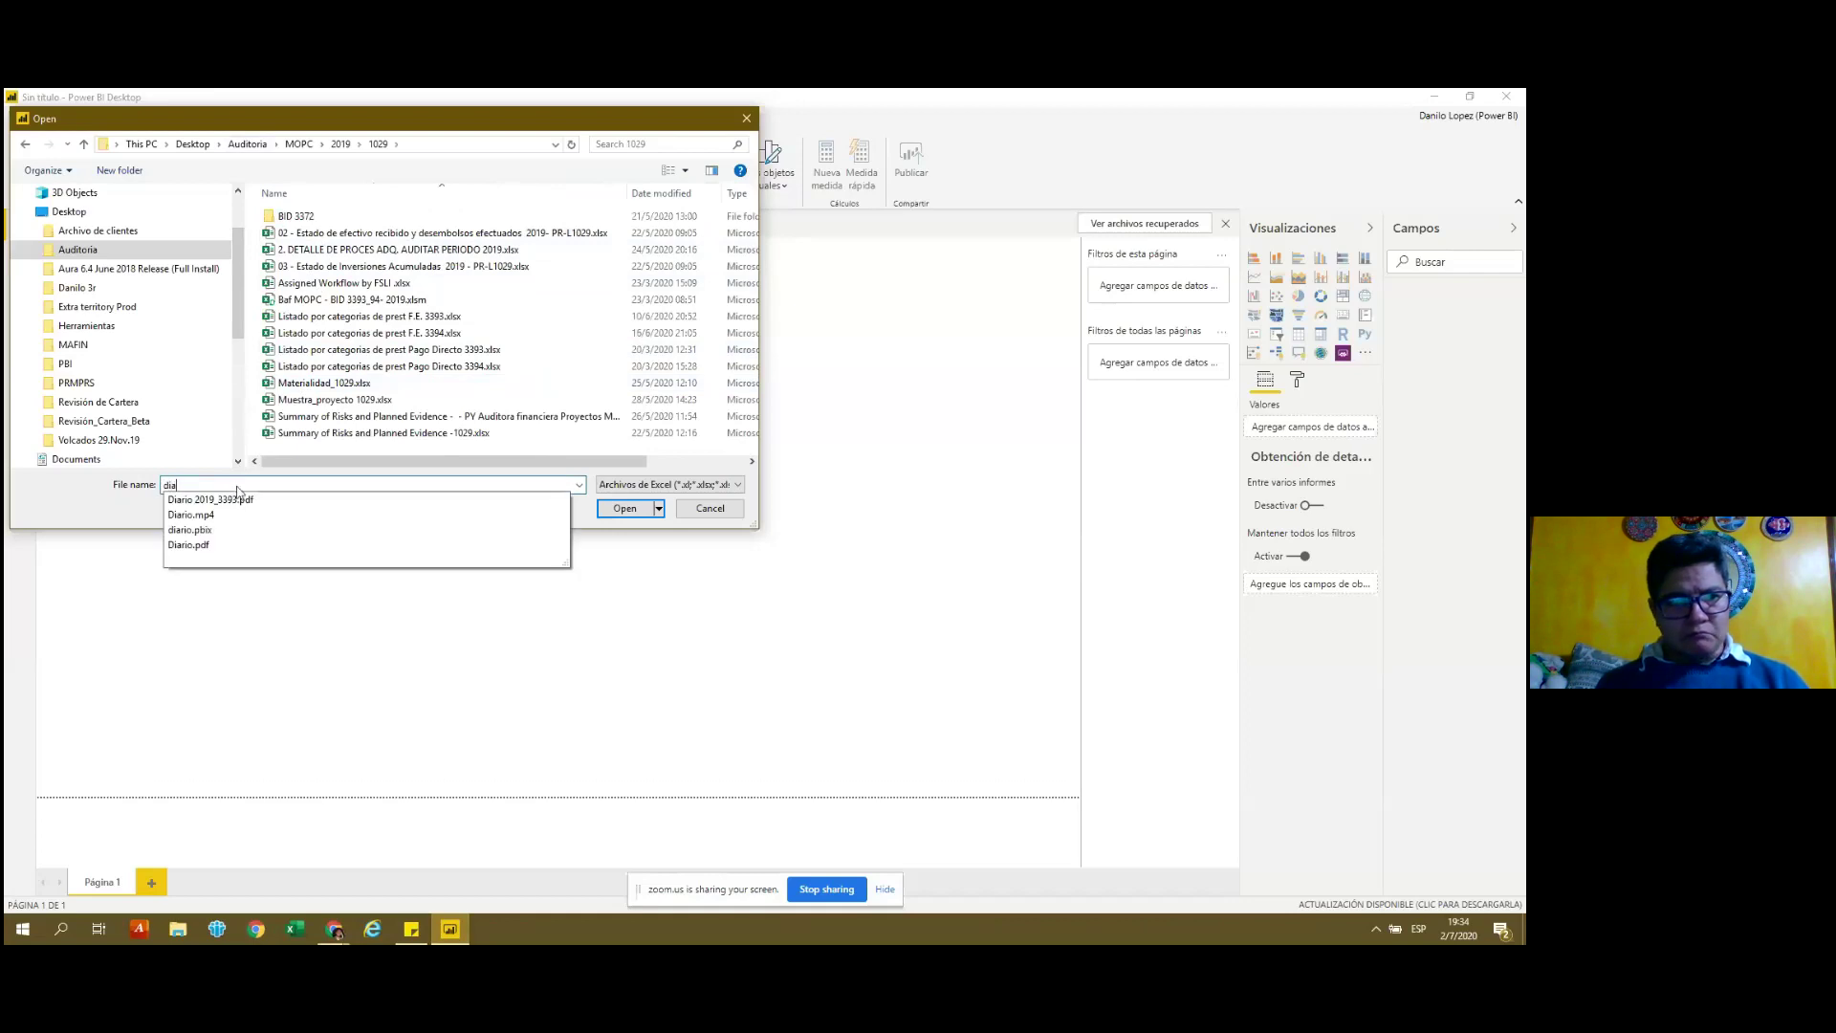
left_click(210, 500)
key("Return")
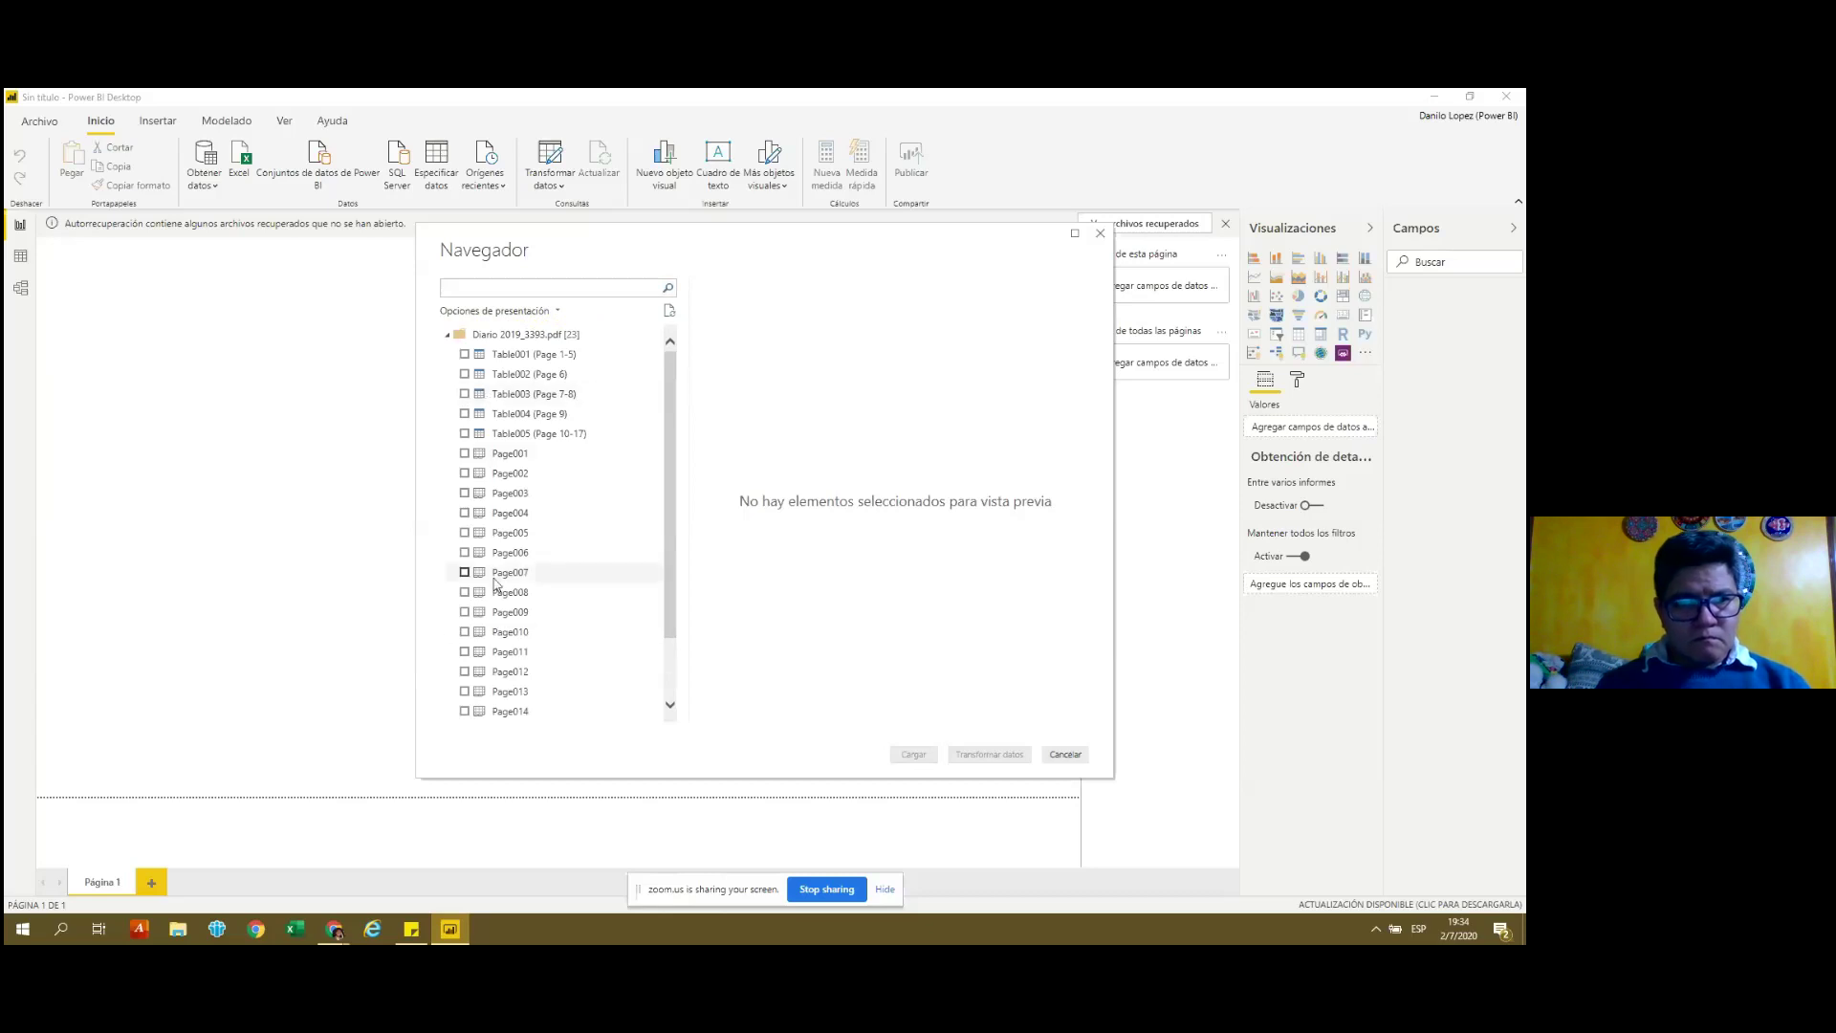
Preview and tick Table001 (Page 1-5) in the Navigator, then load it.
left_click(462, 355)
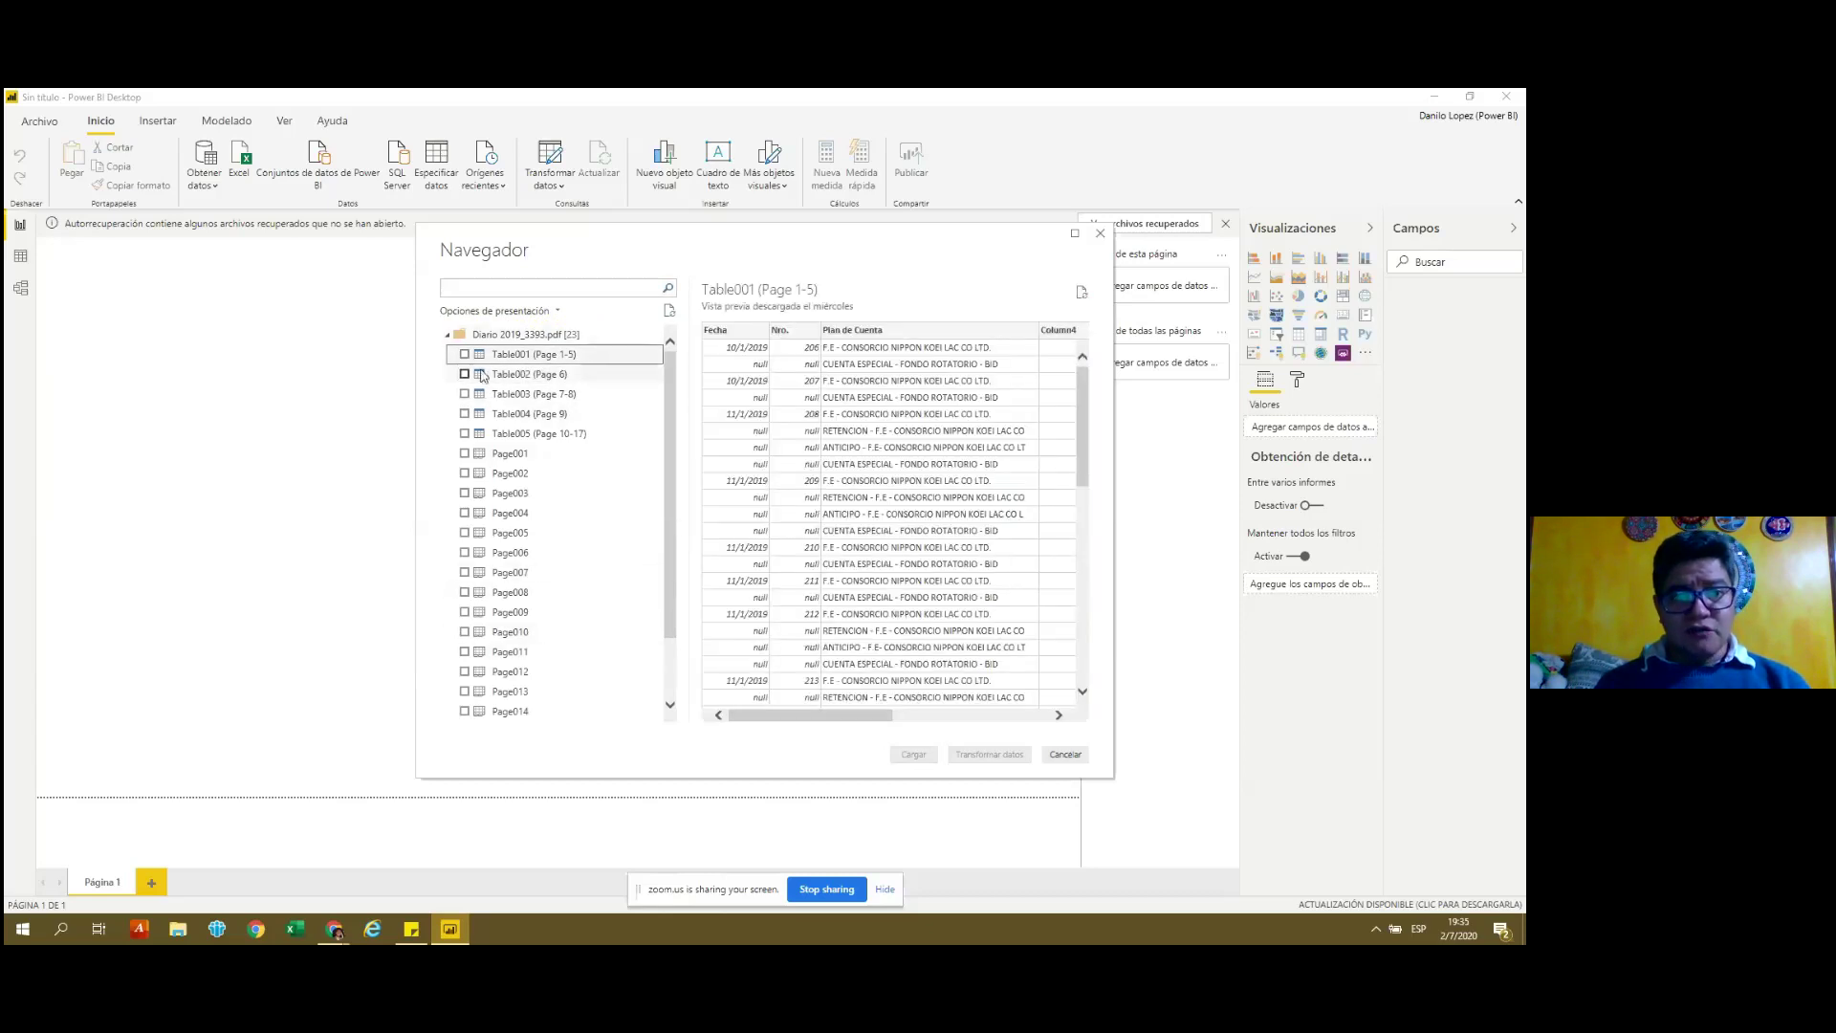
left_click(464, 355)
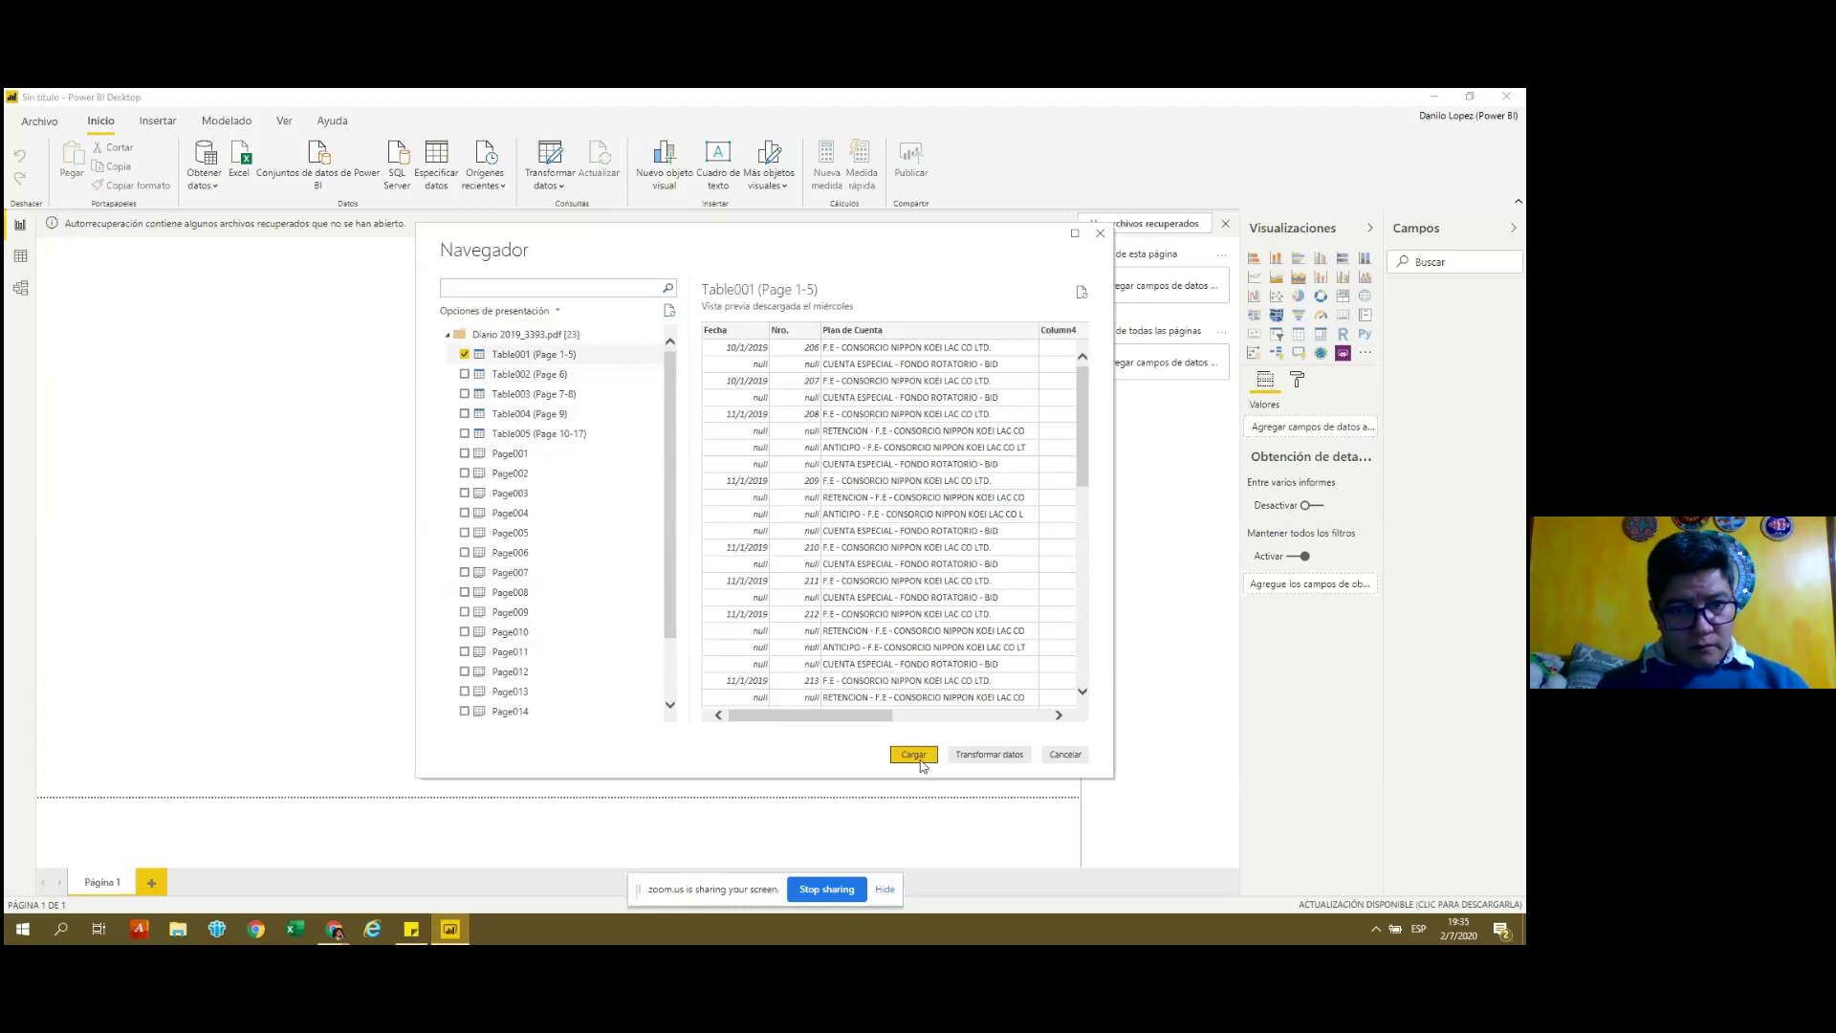
left_click(920, 760)
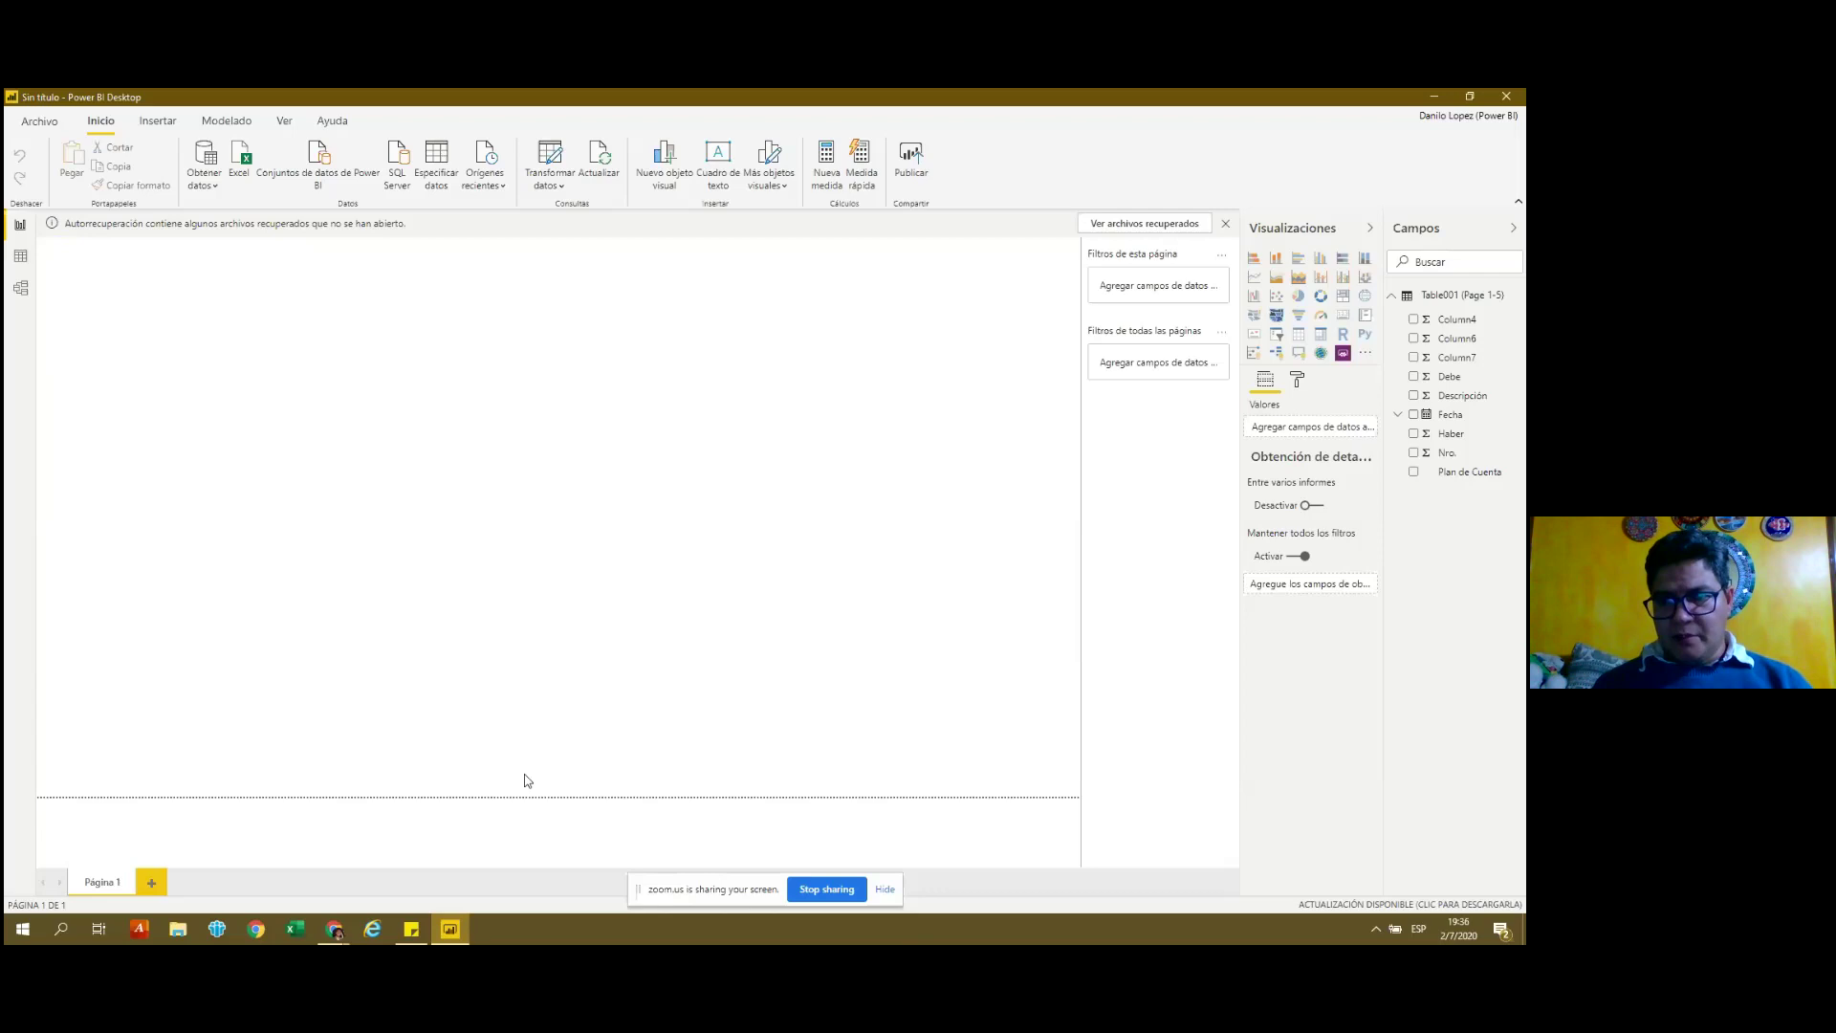
Switch to Data view to see the 135 rows of Table001 (Page 1-5).
left_click(23, 259)
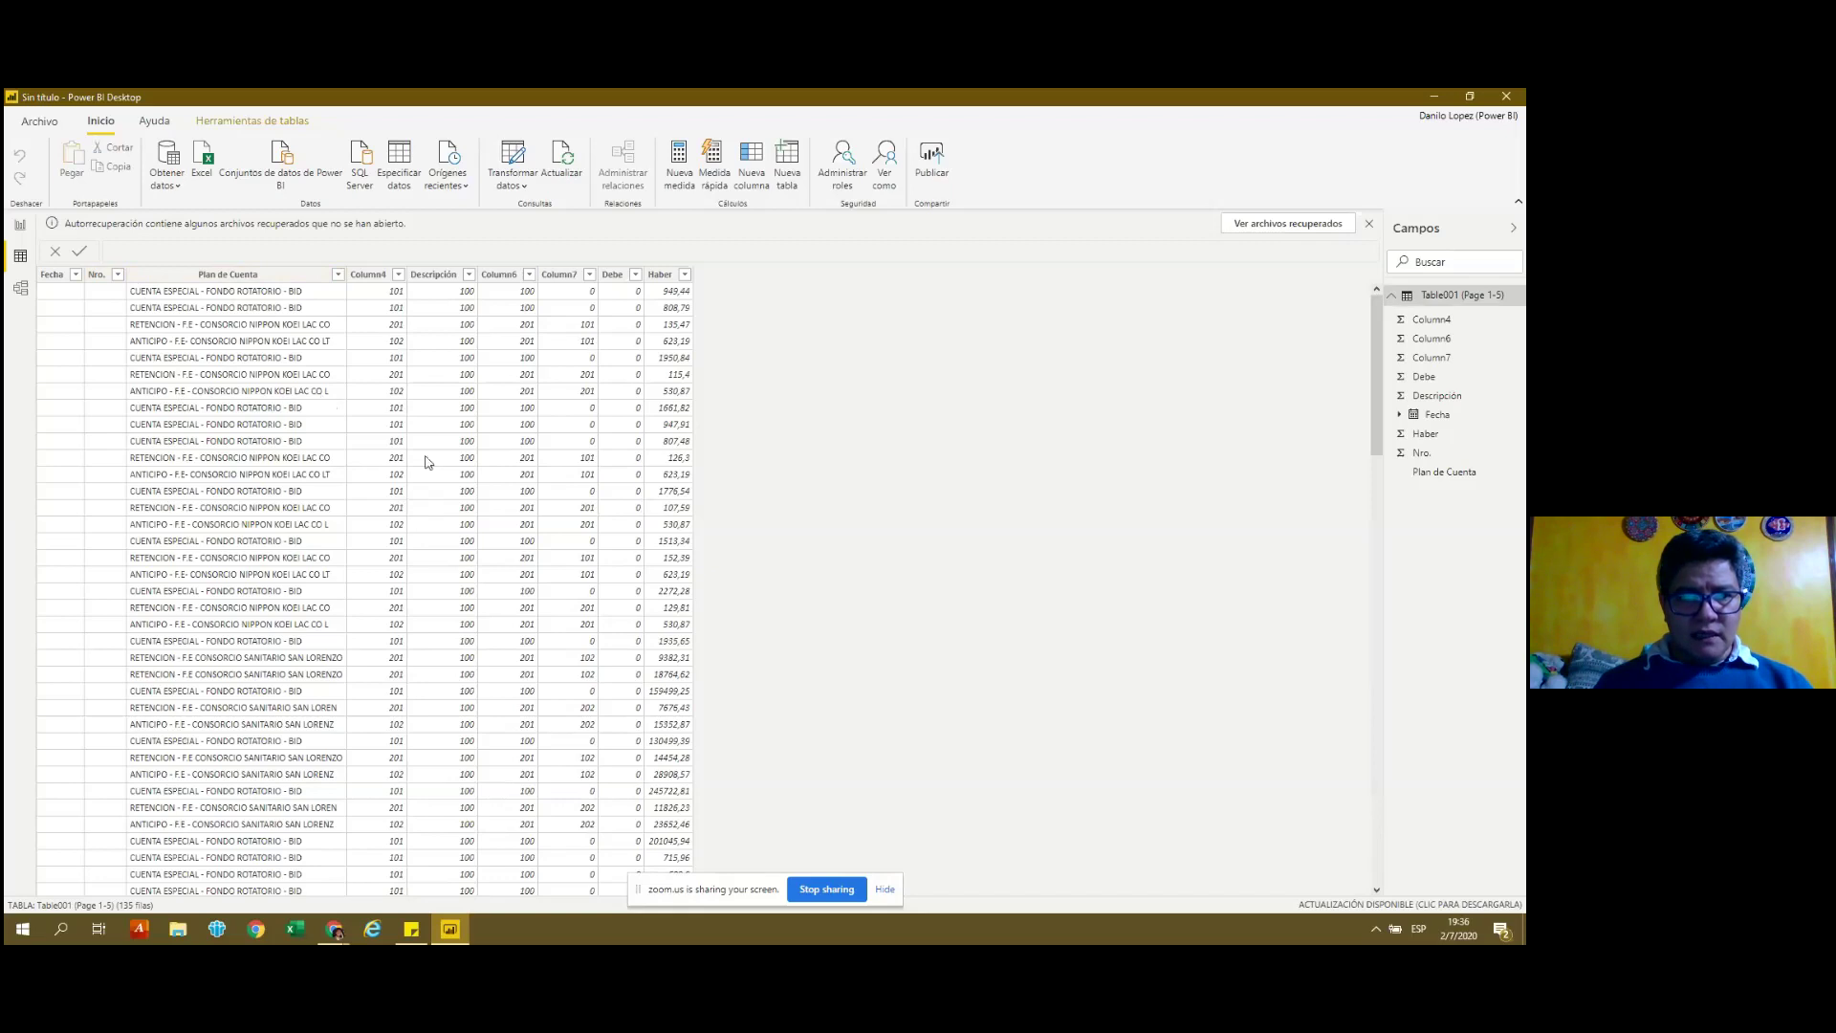
Add thousands separators to the Haber column.
left_click(247, 125)
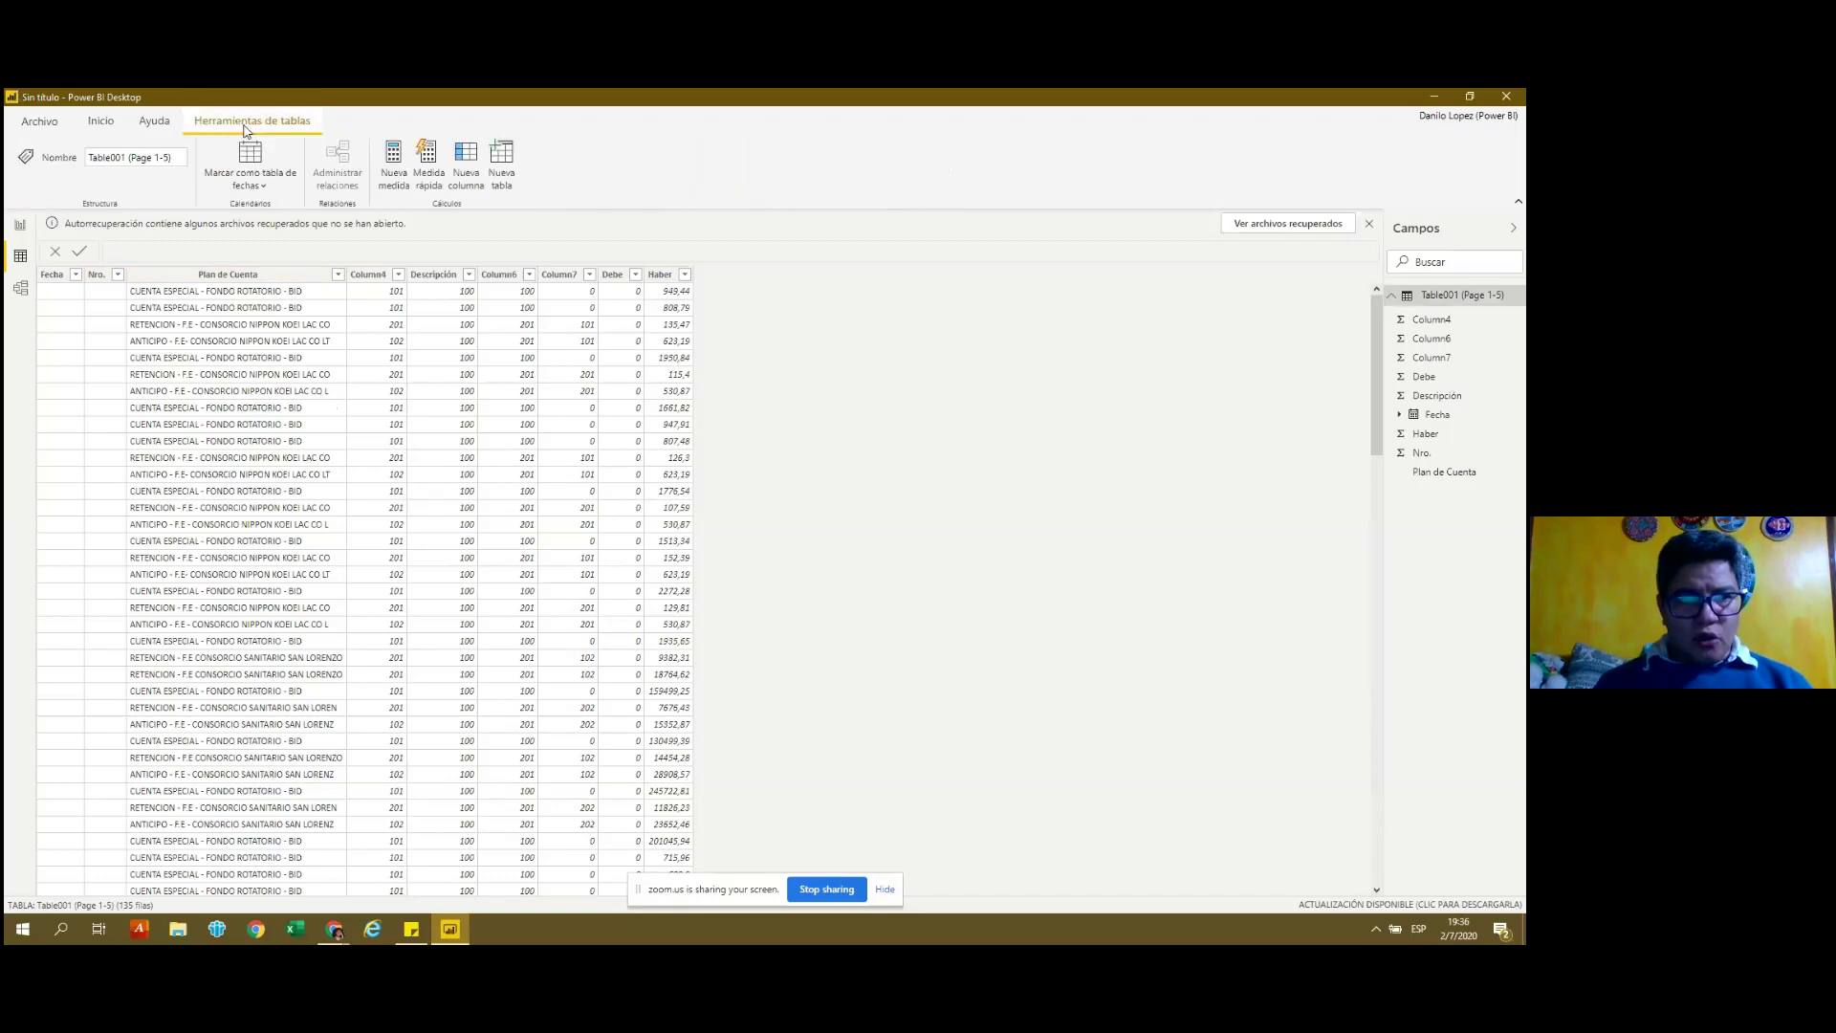
left_click(239, 274)
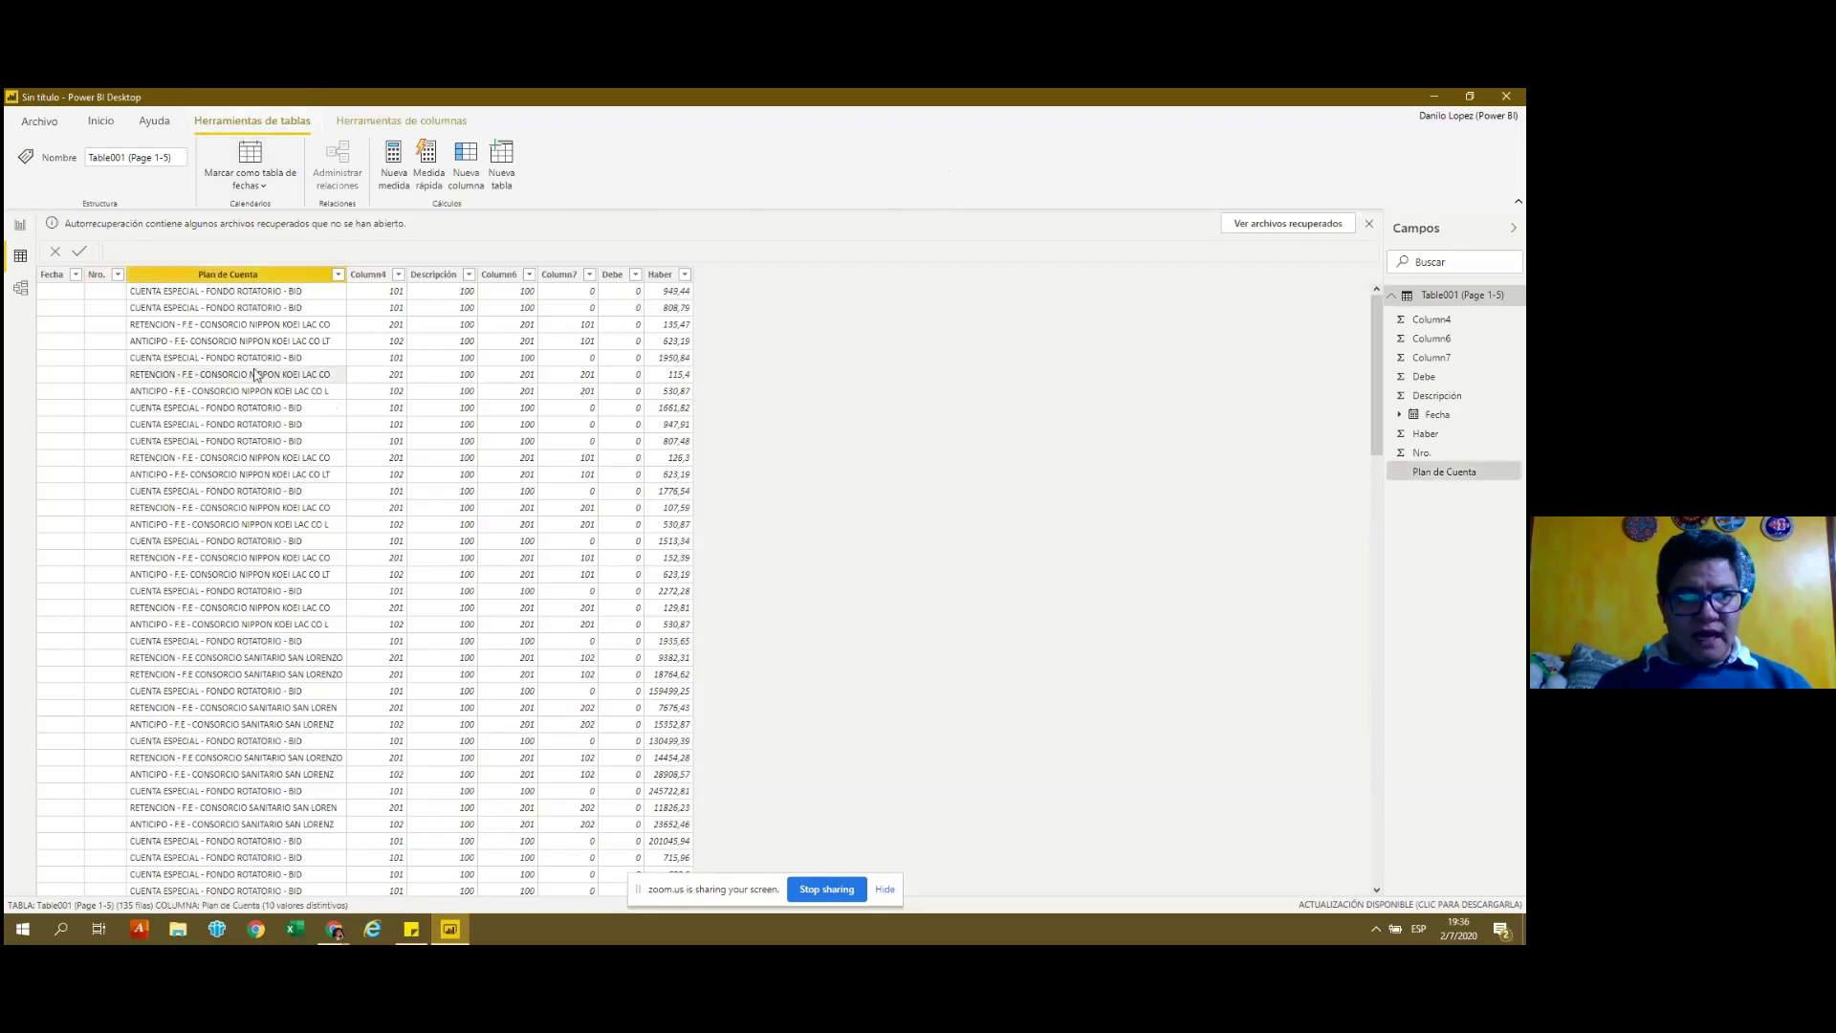
left_click(677, 305)
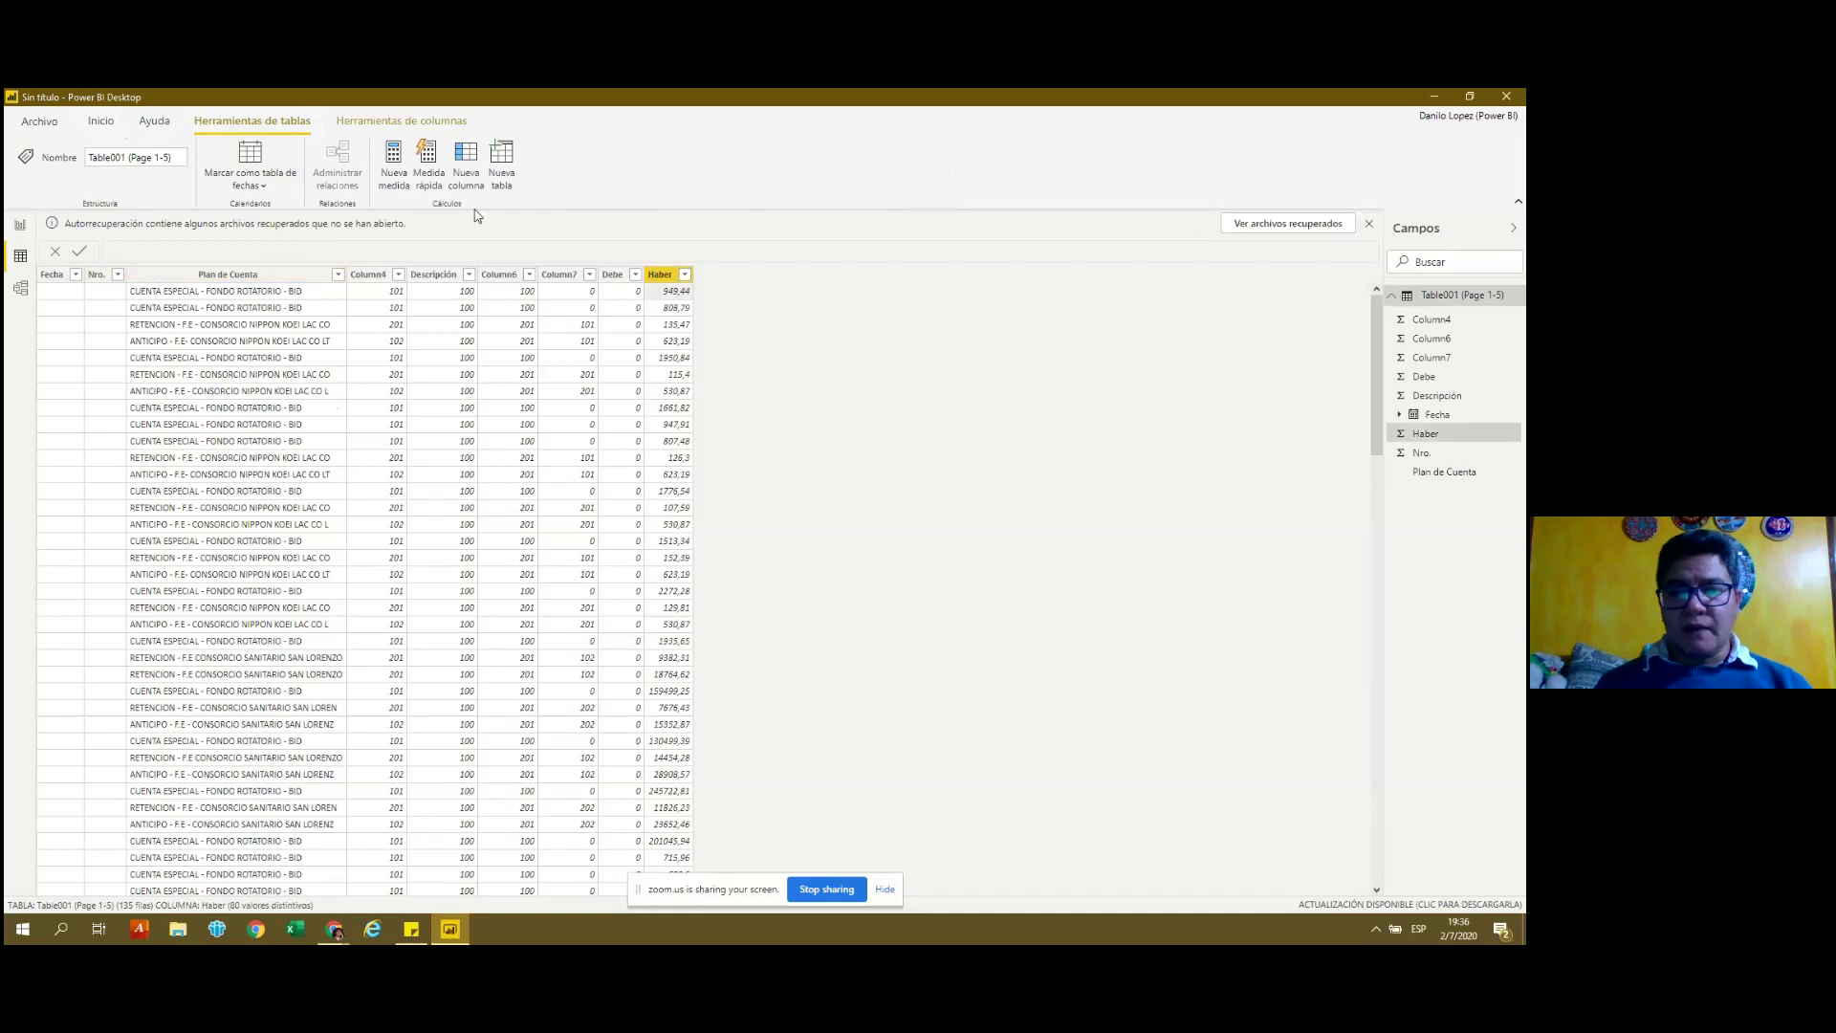
left_click(406, 126)
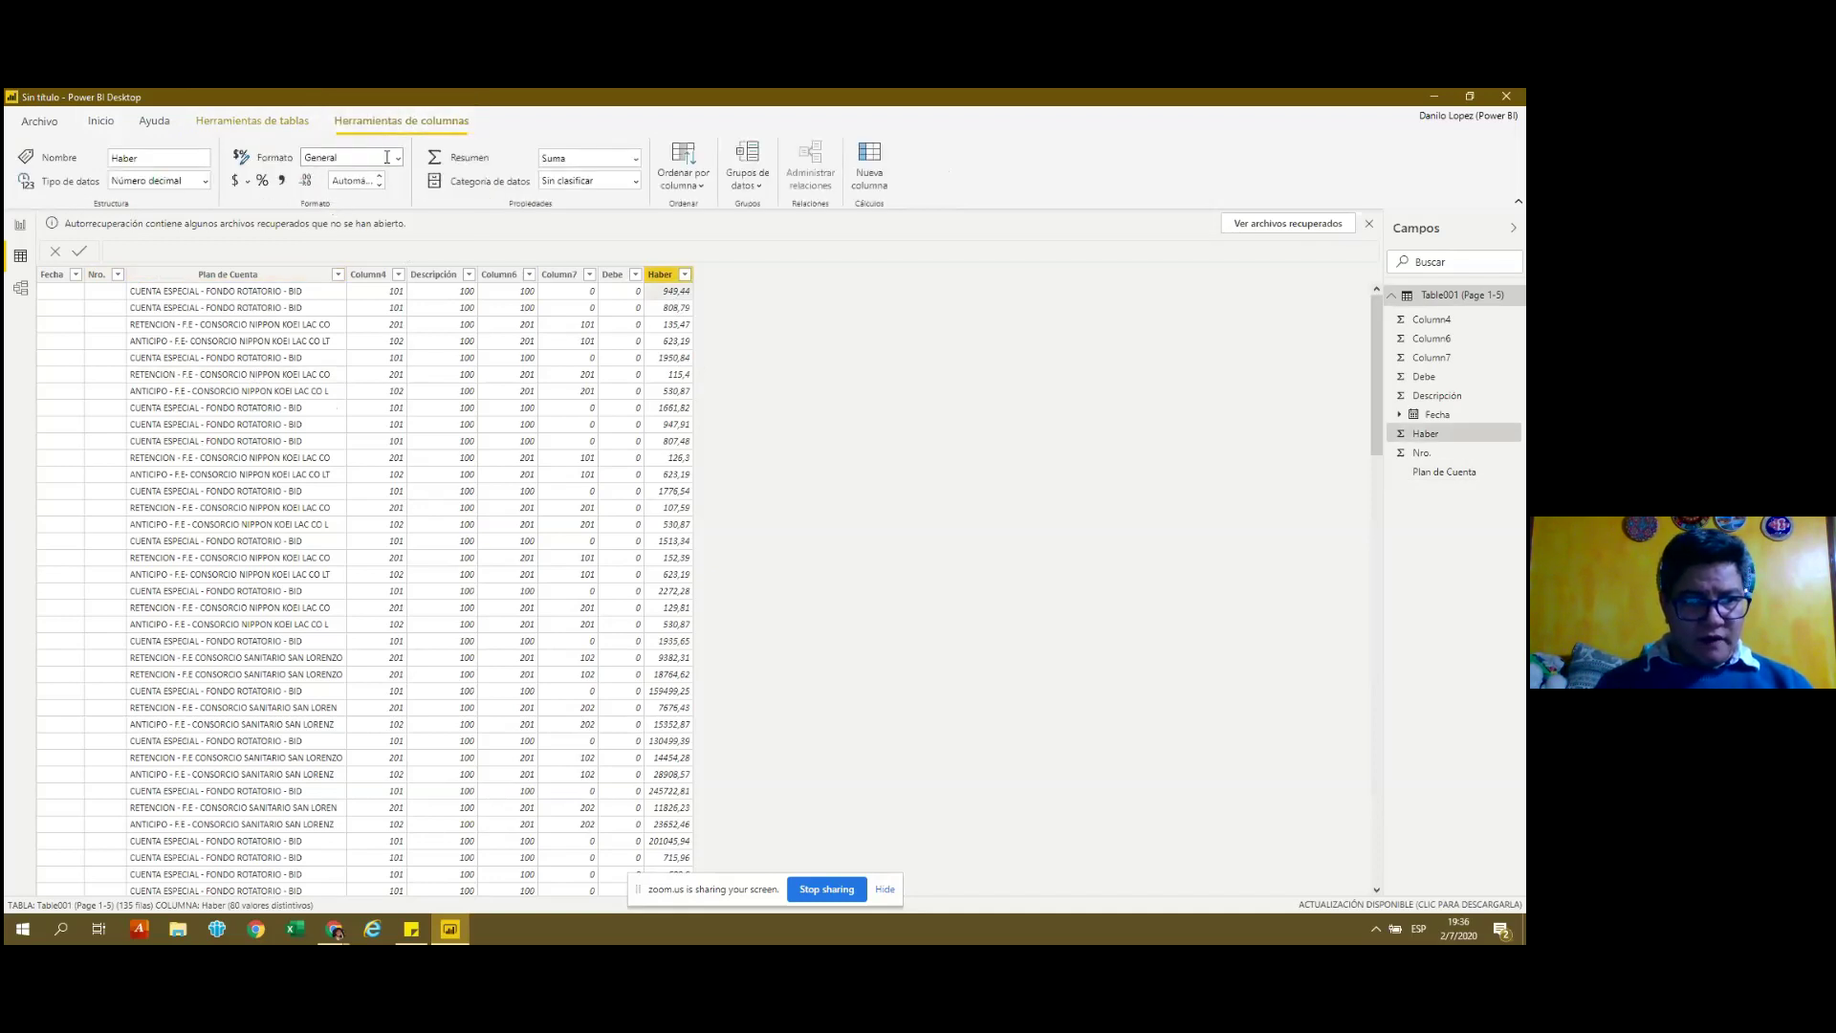
left_click(281, 181)
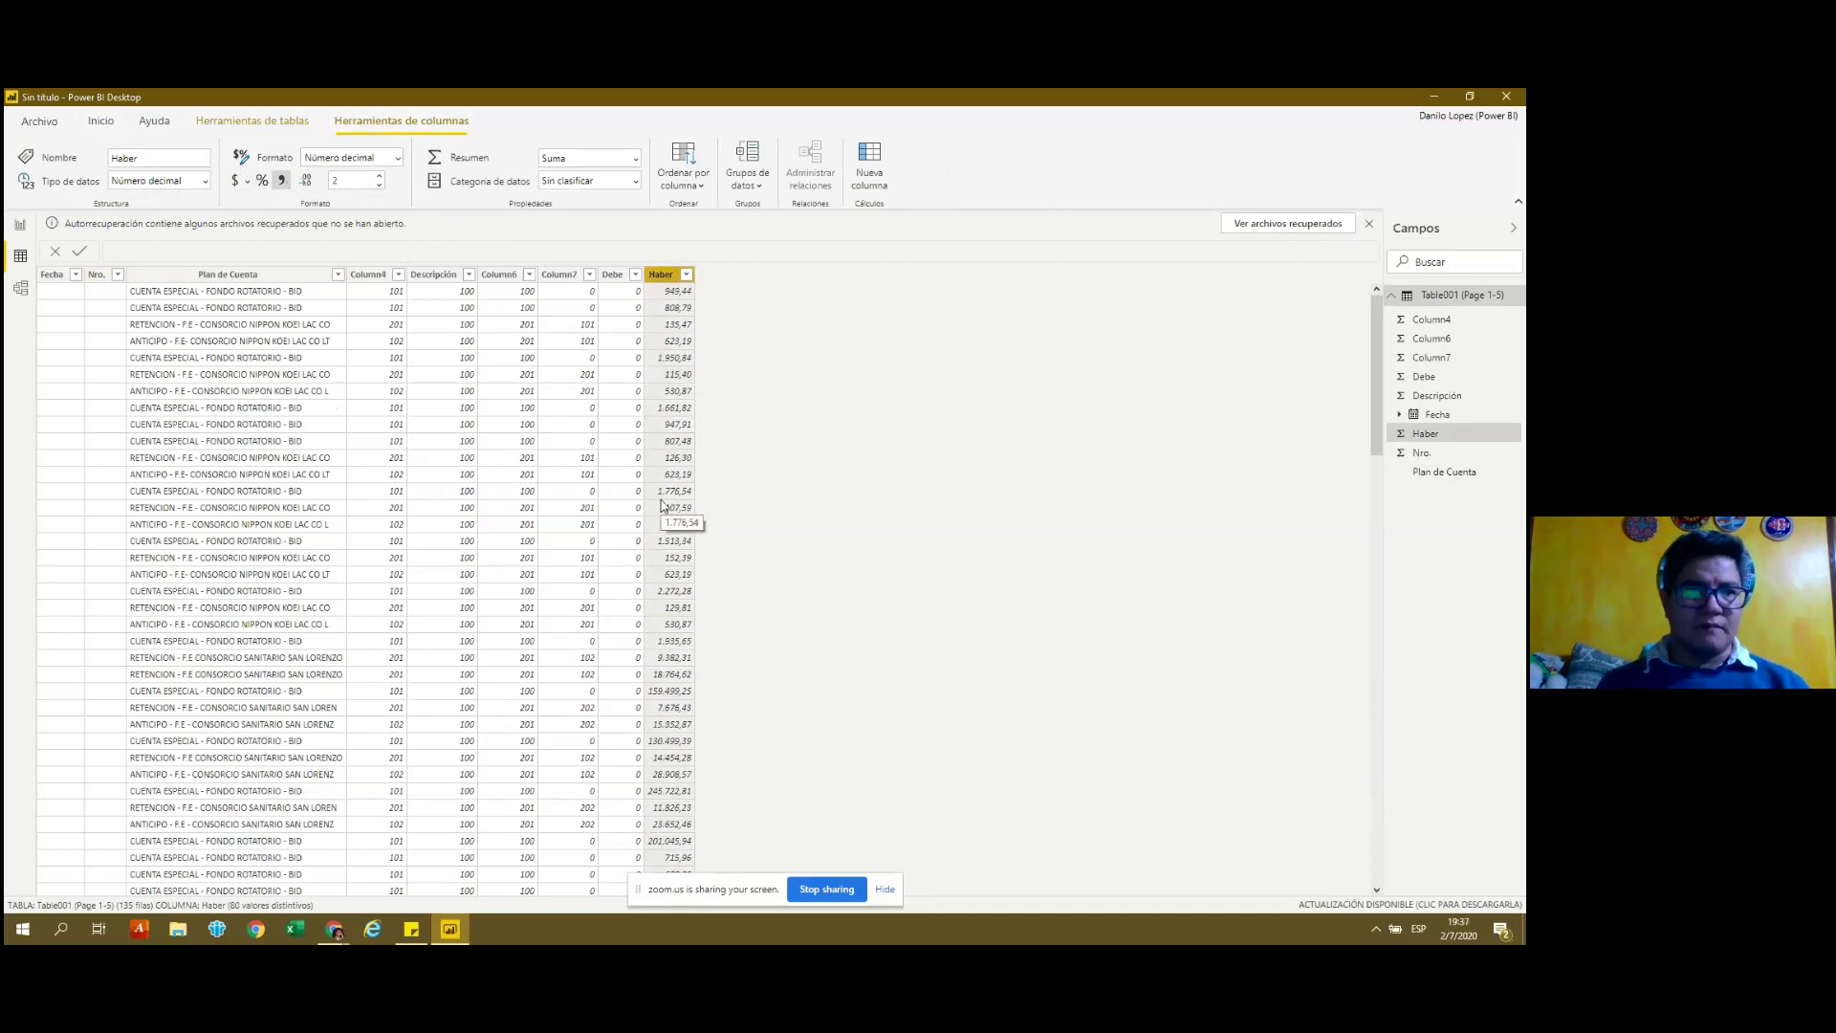
Format the Debe column as a decimal number with 2 decimal places and check the rows.
left_click(564, 275)
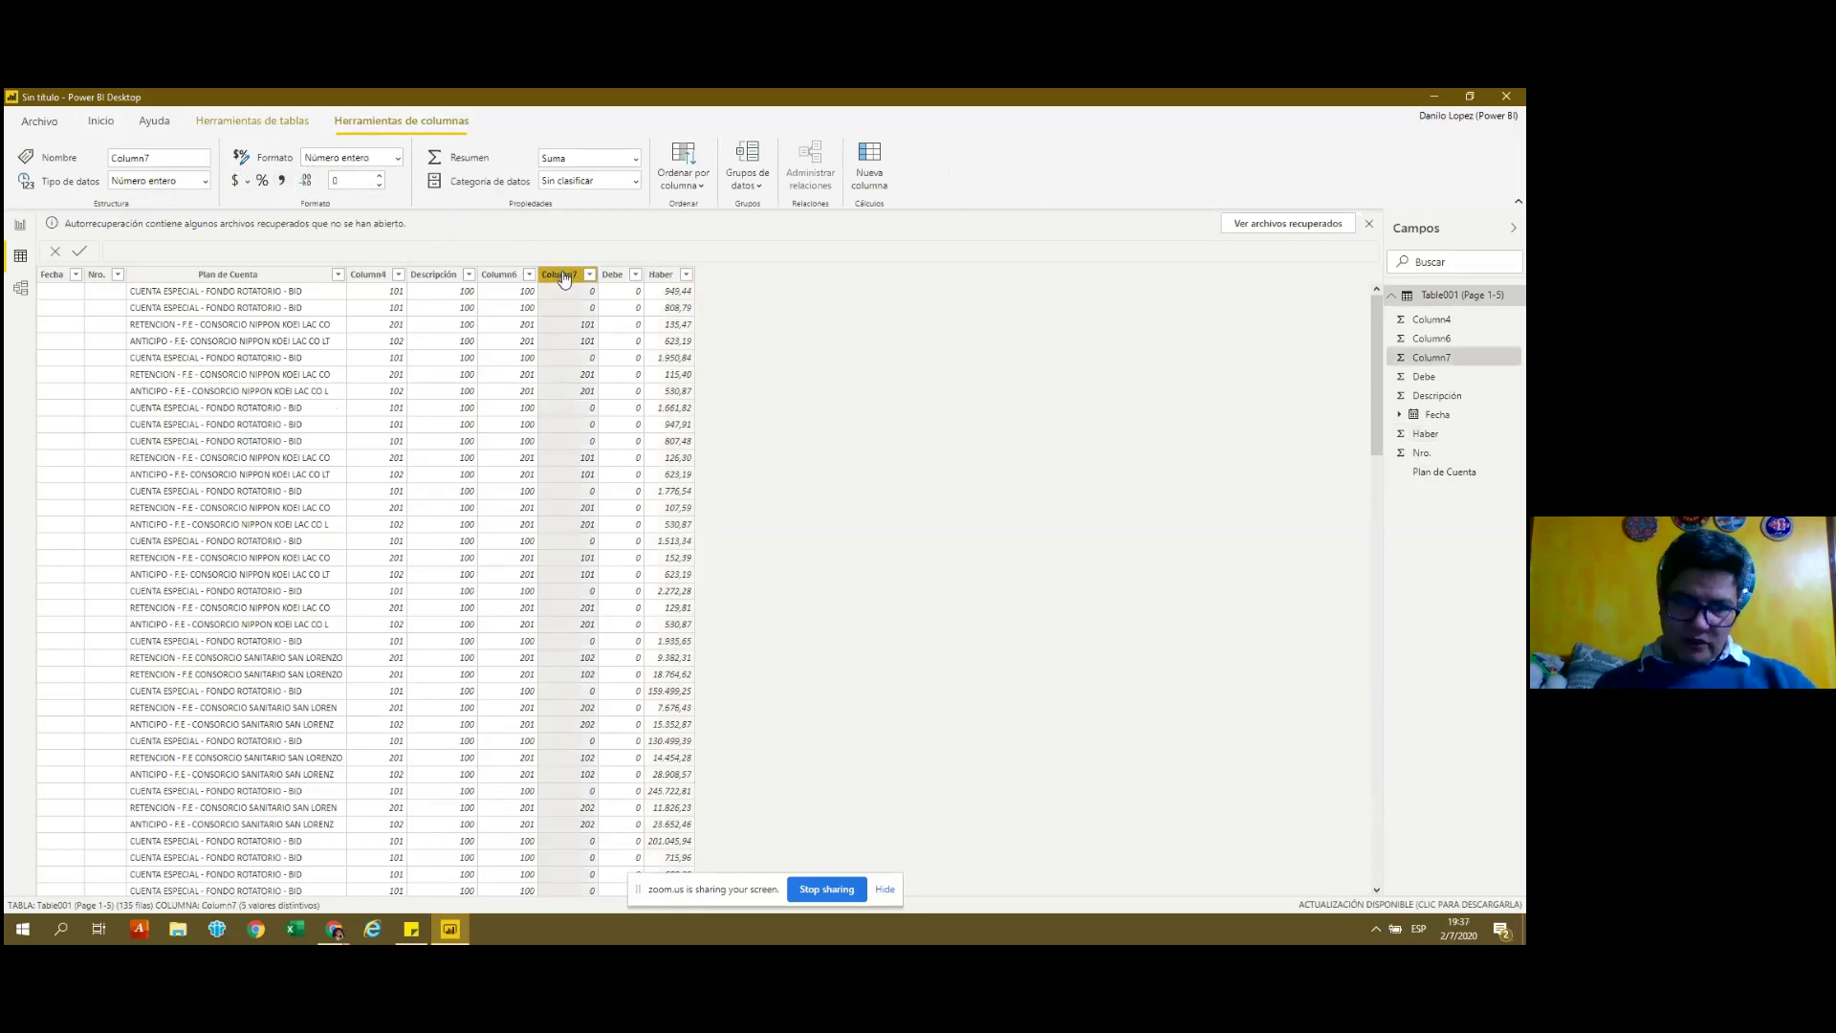
left_click(613, 275)
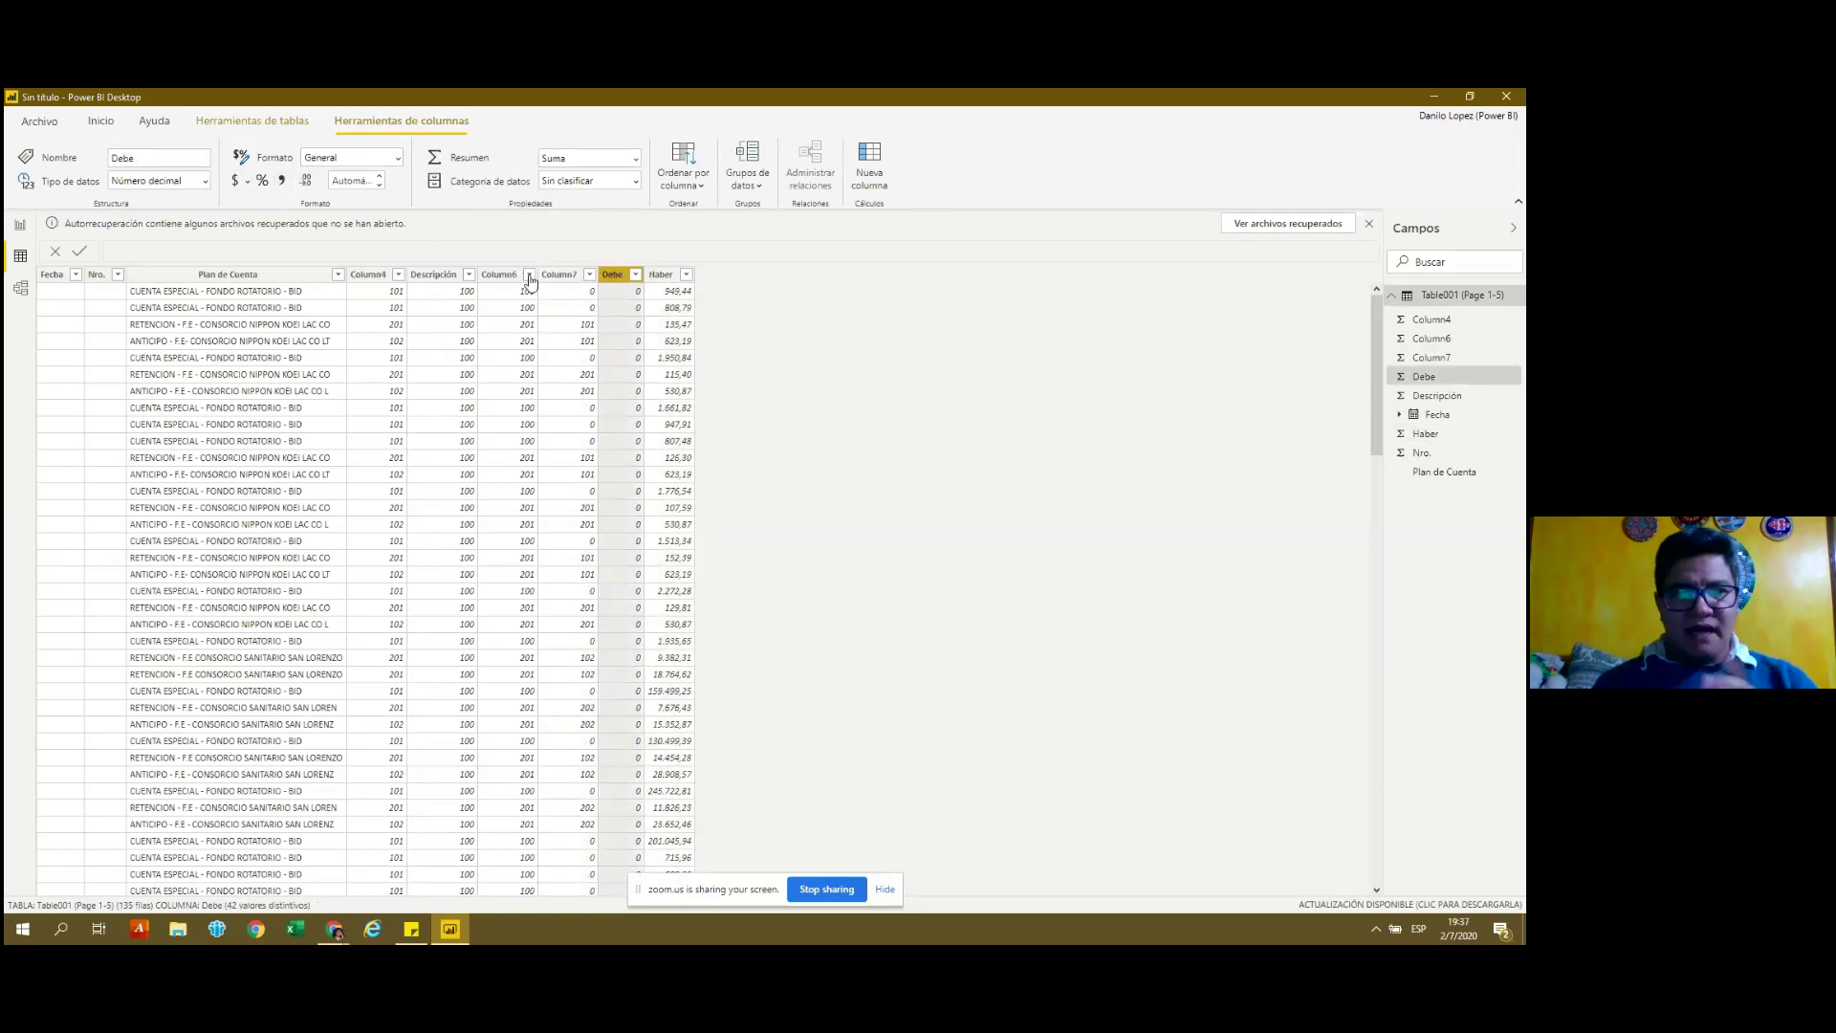
left_click(282, 184)
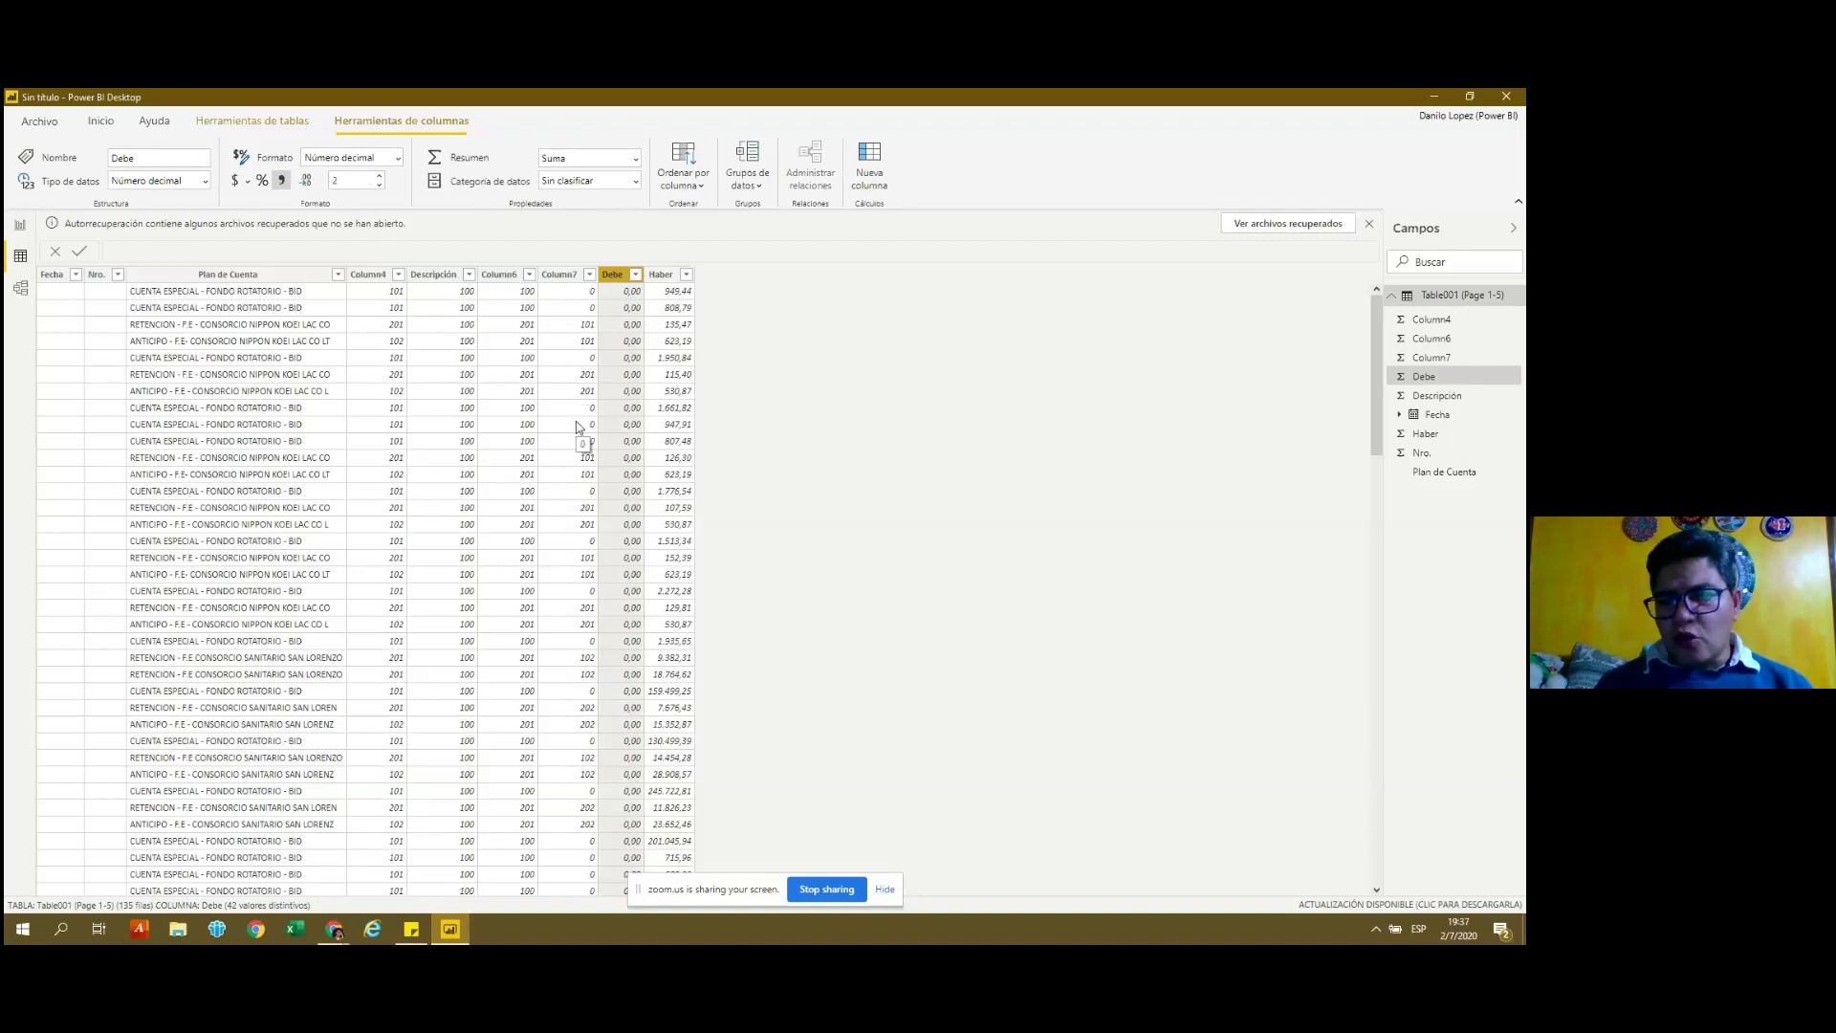
scroll(577, 427, "down", 3)
scroll(578, 426, "down", 3)
scroll(577, 426, "down", 3)
scroll(578, 427, "down", 2)
scroll(577, 426, "down", 1)
scroll(577, 427, "down", 1)
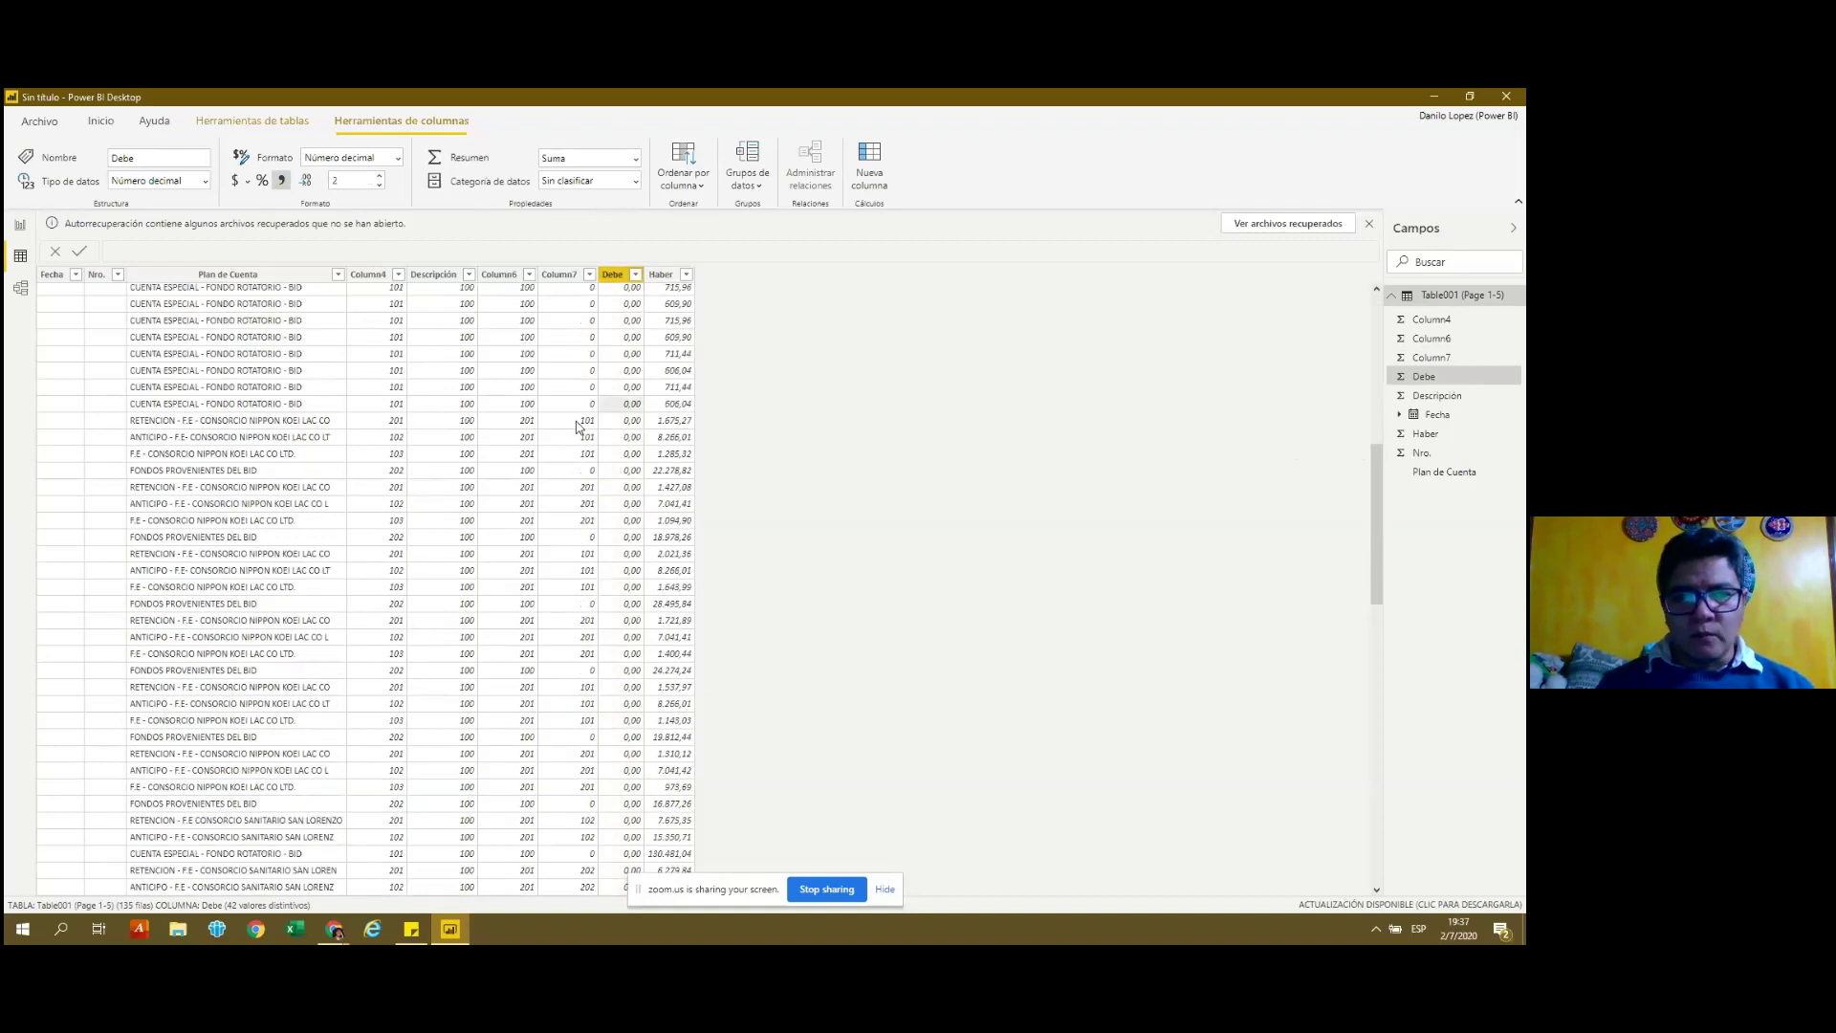
scroll(577, 426, "up", 3)
scroll(578, 426, "up", 3)
scroll(578, 426, "up", 3)
scroll(577, 426, "up", 3)
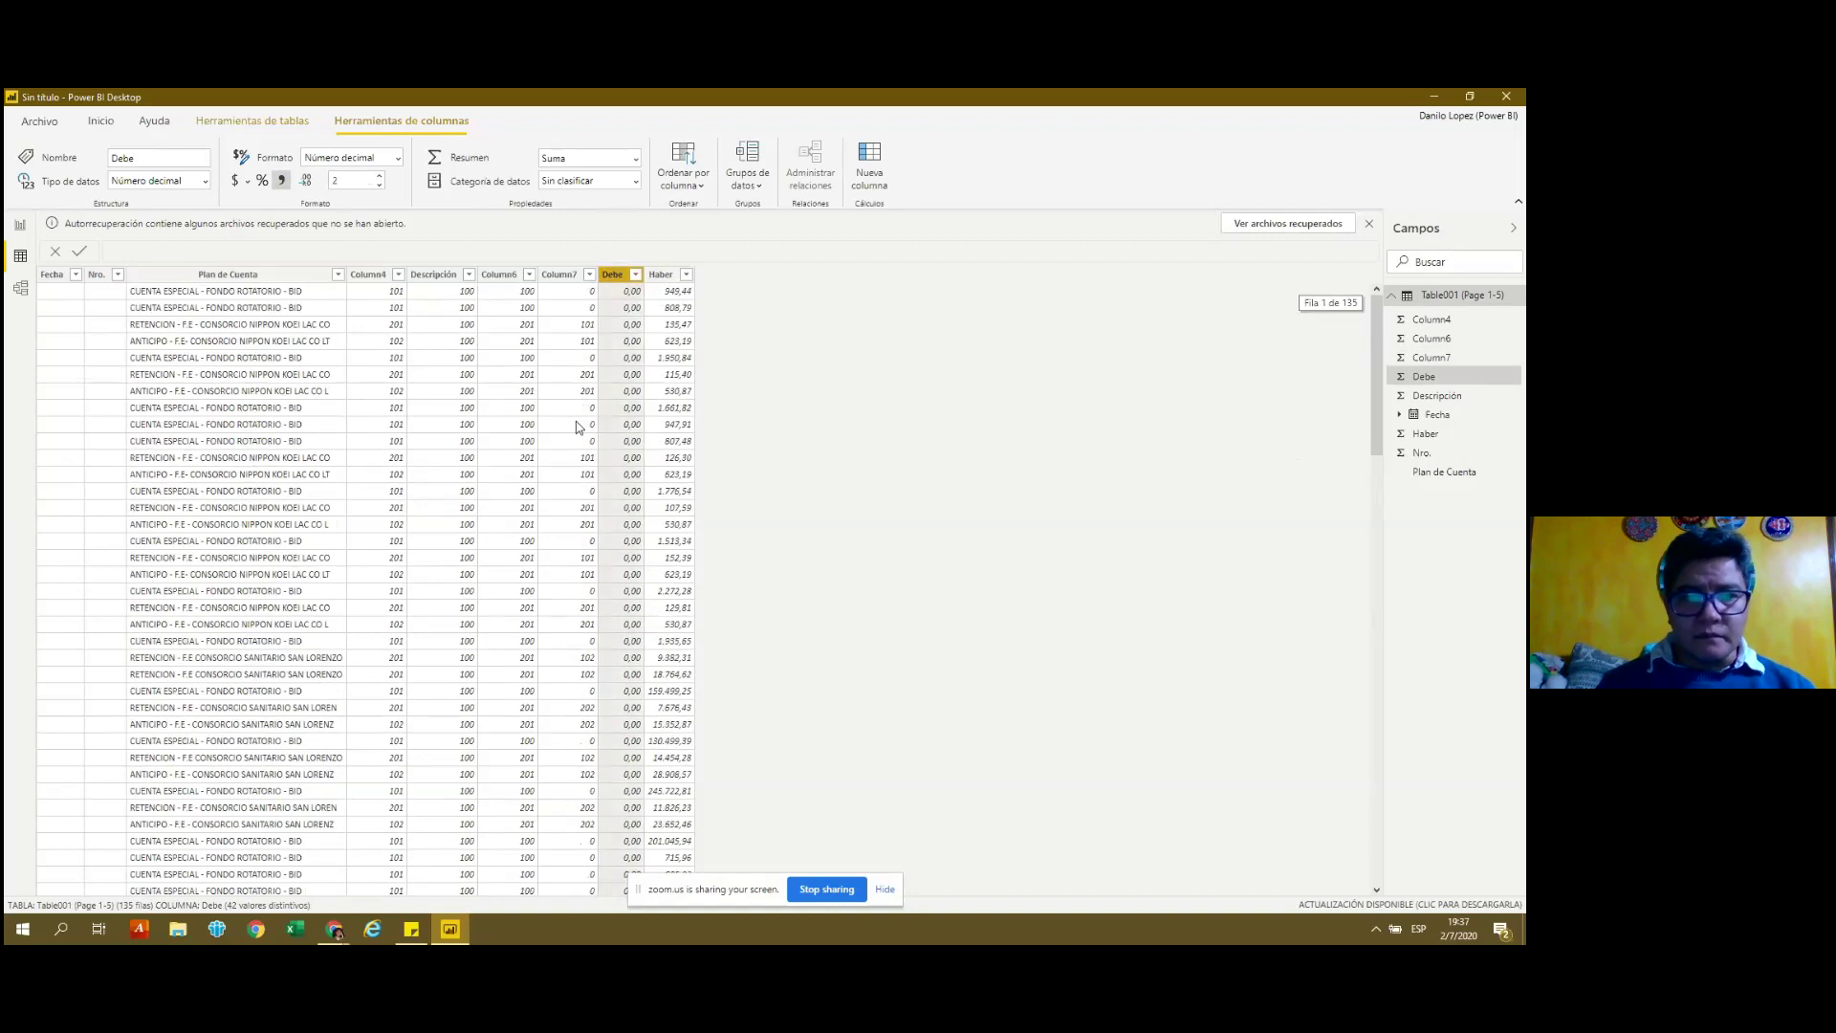
left_click(635, 274)
mouse_move(695, 387)
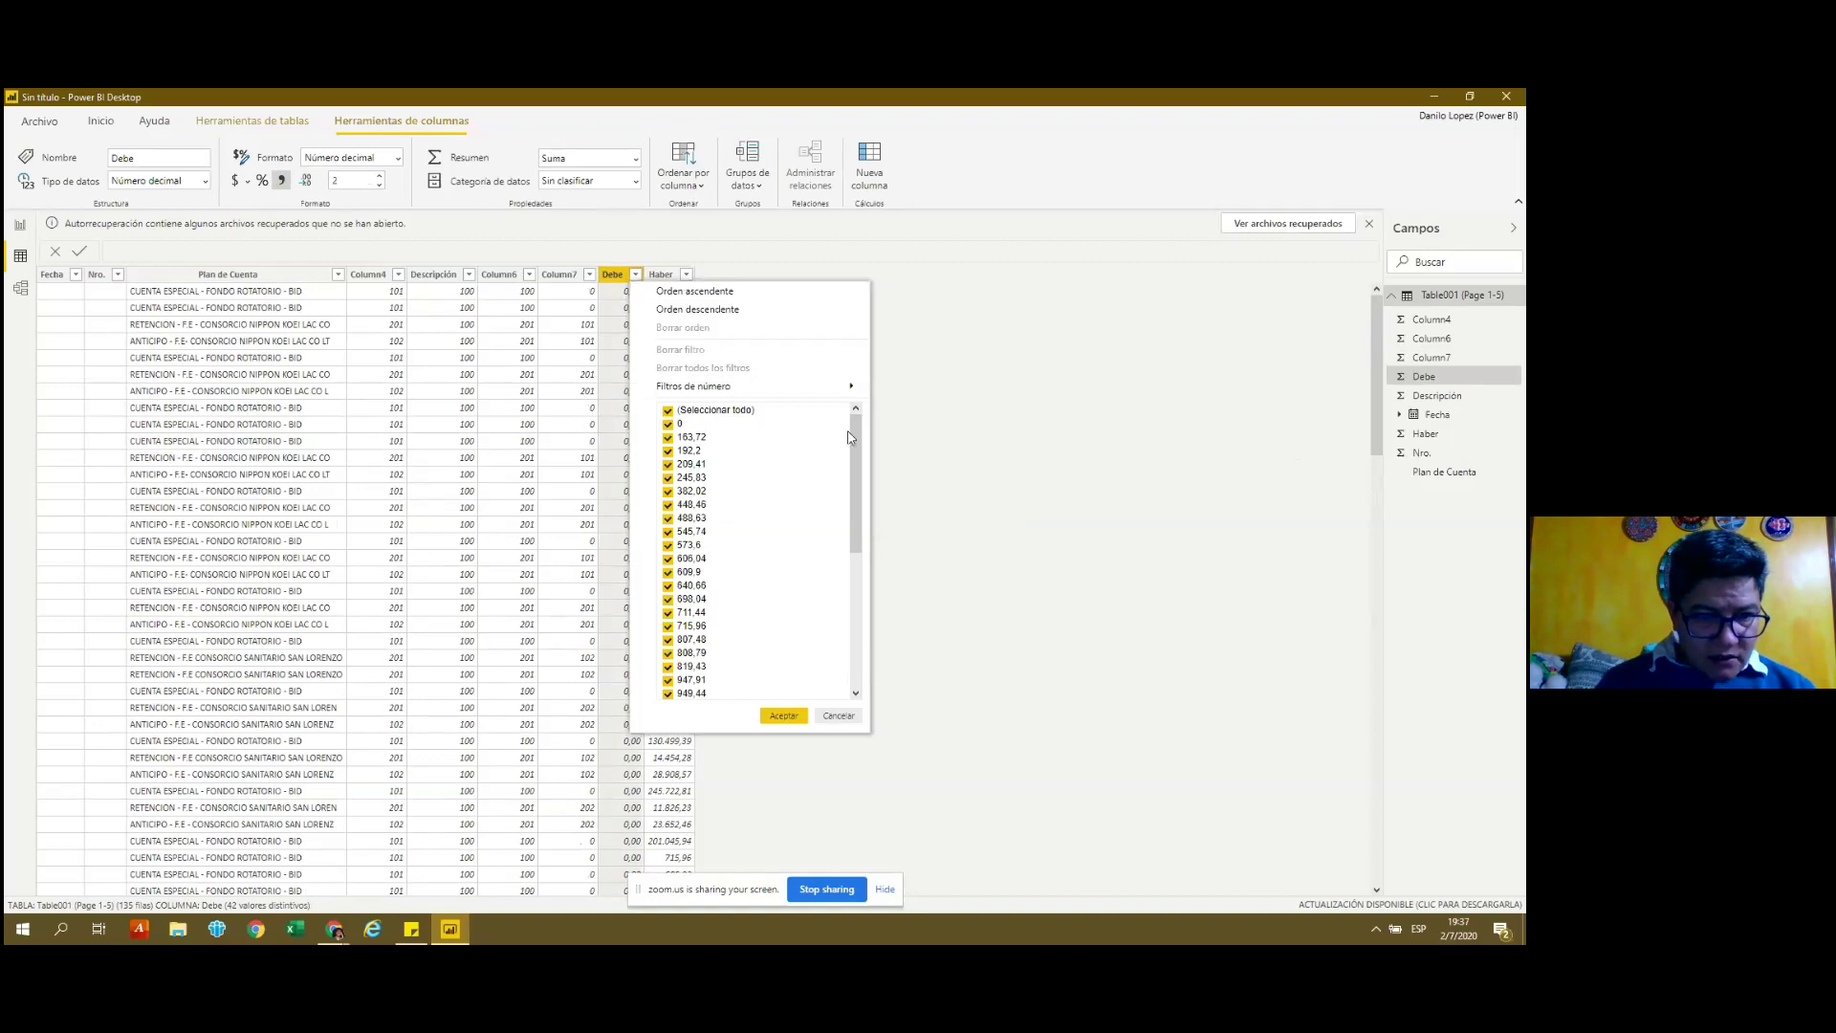
mouse_move(854, 483)
left_mouse_down()
mouse_move(854, 638)
mouse_move(854, 478)
left_mouse_up()
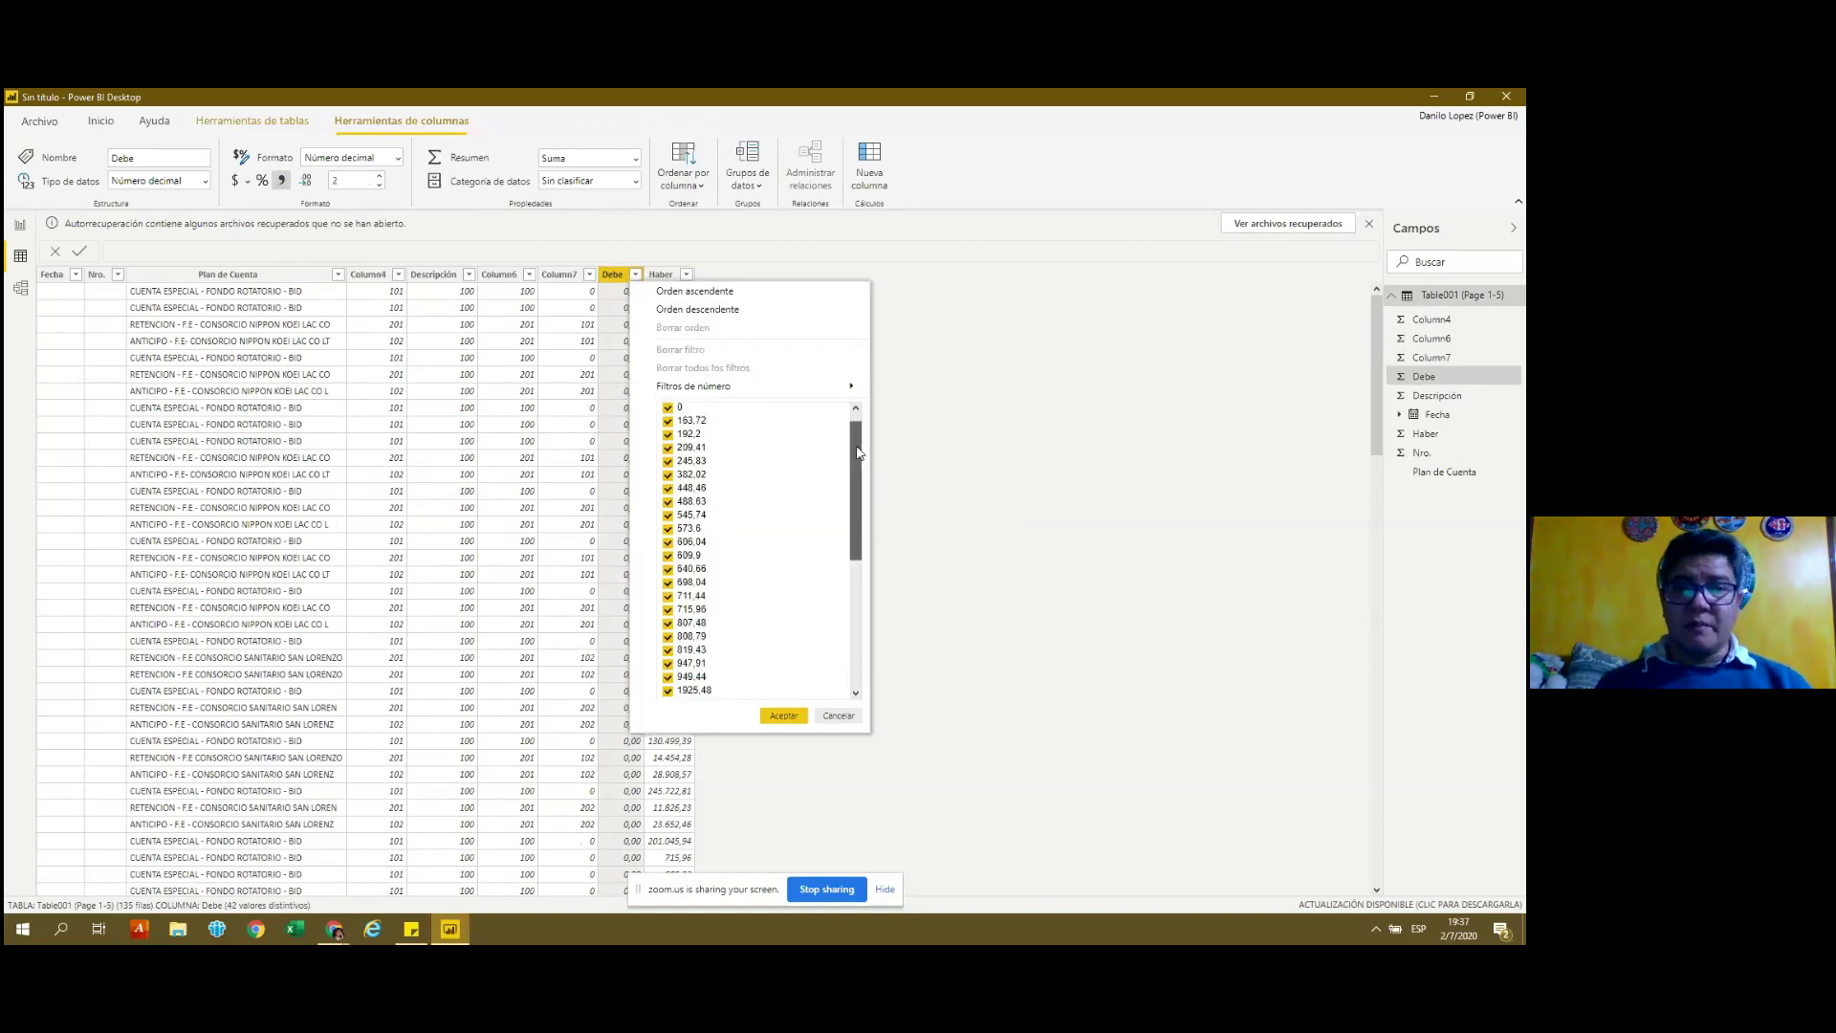
left_click(548, 376)
left_click(548, 376)
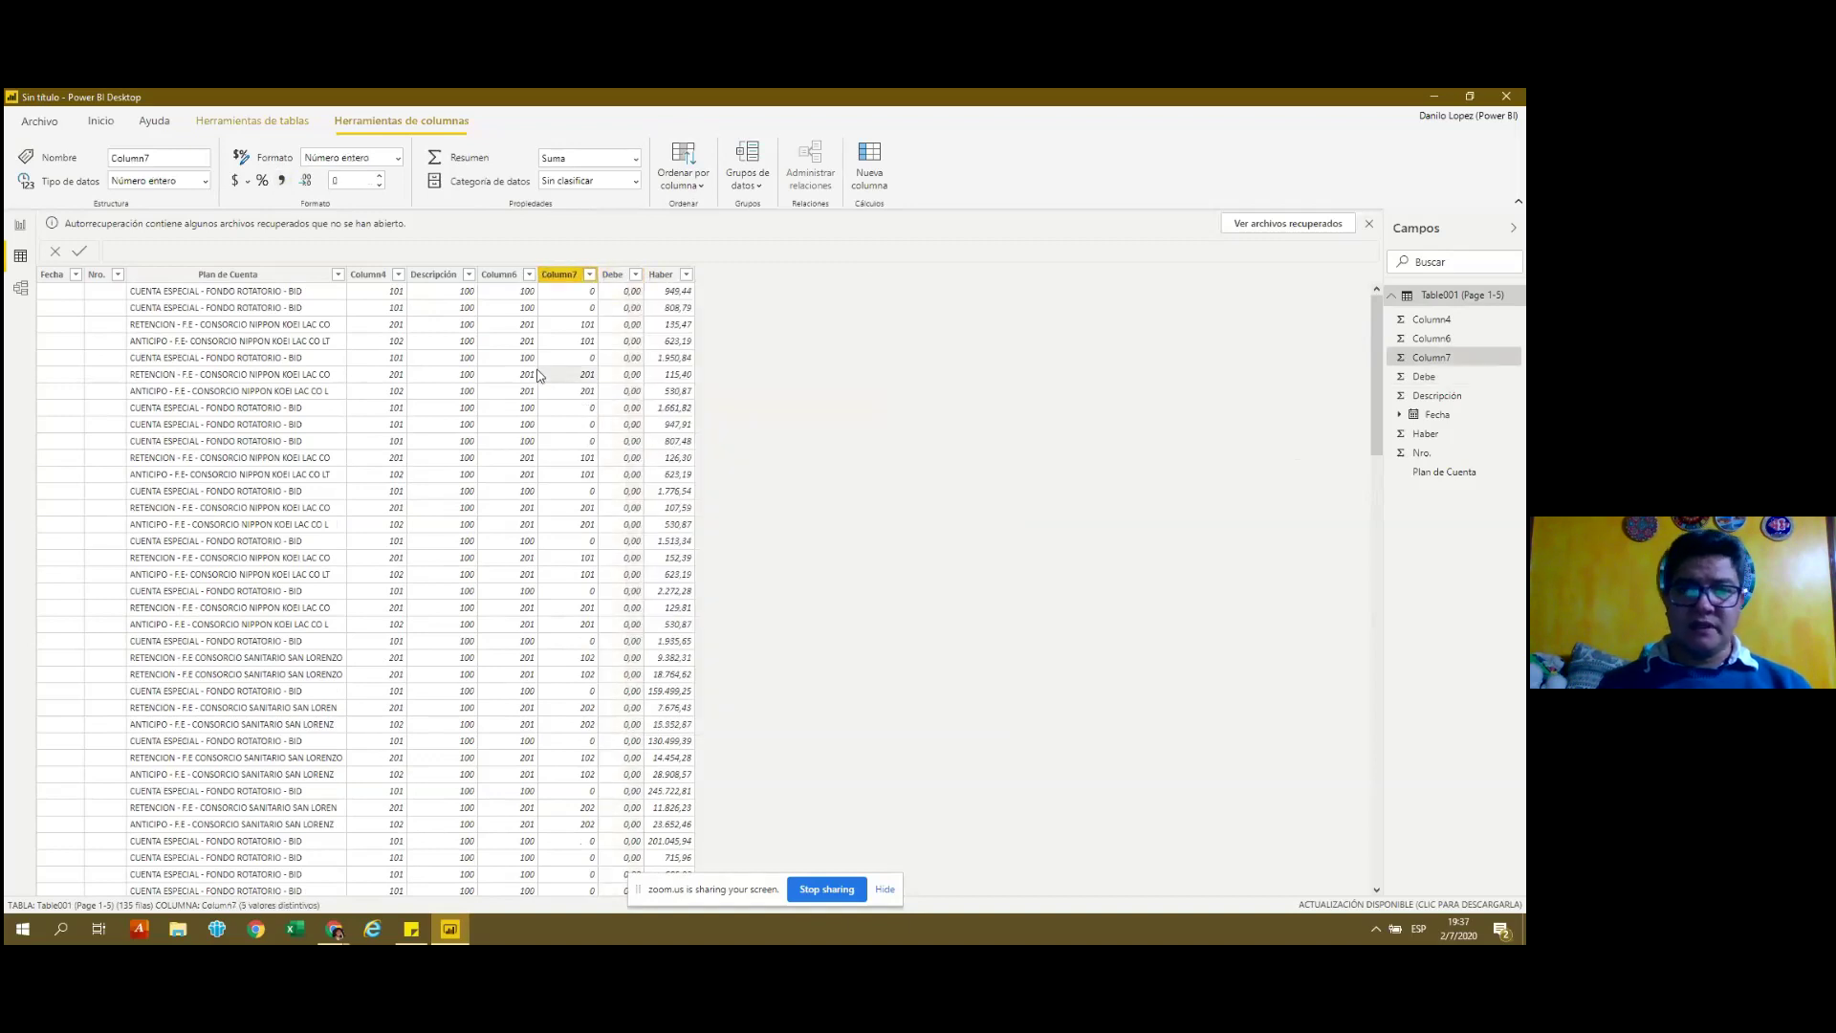
left_click(114, 275)
left_click(118, 275)
left_click(118, 276)
left_click(119, 276)
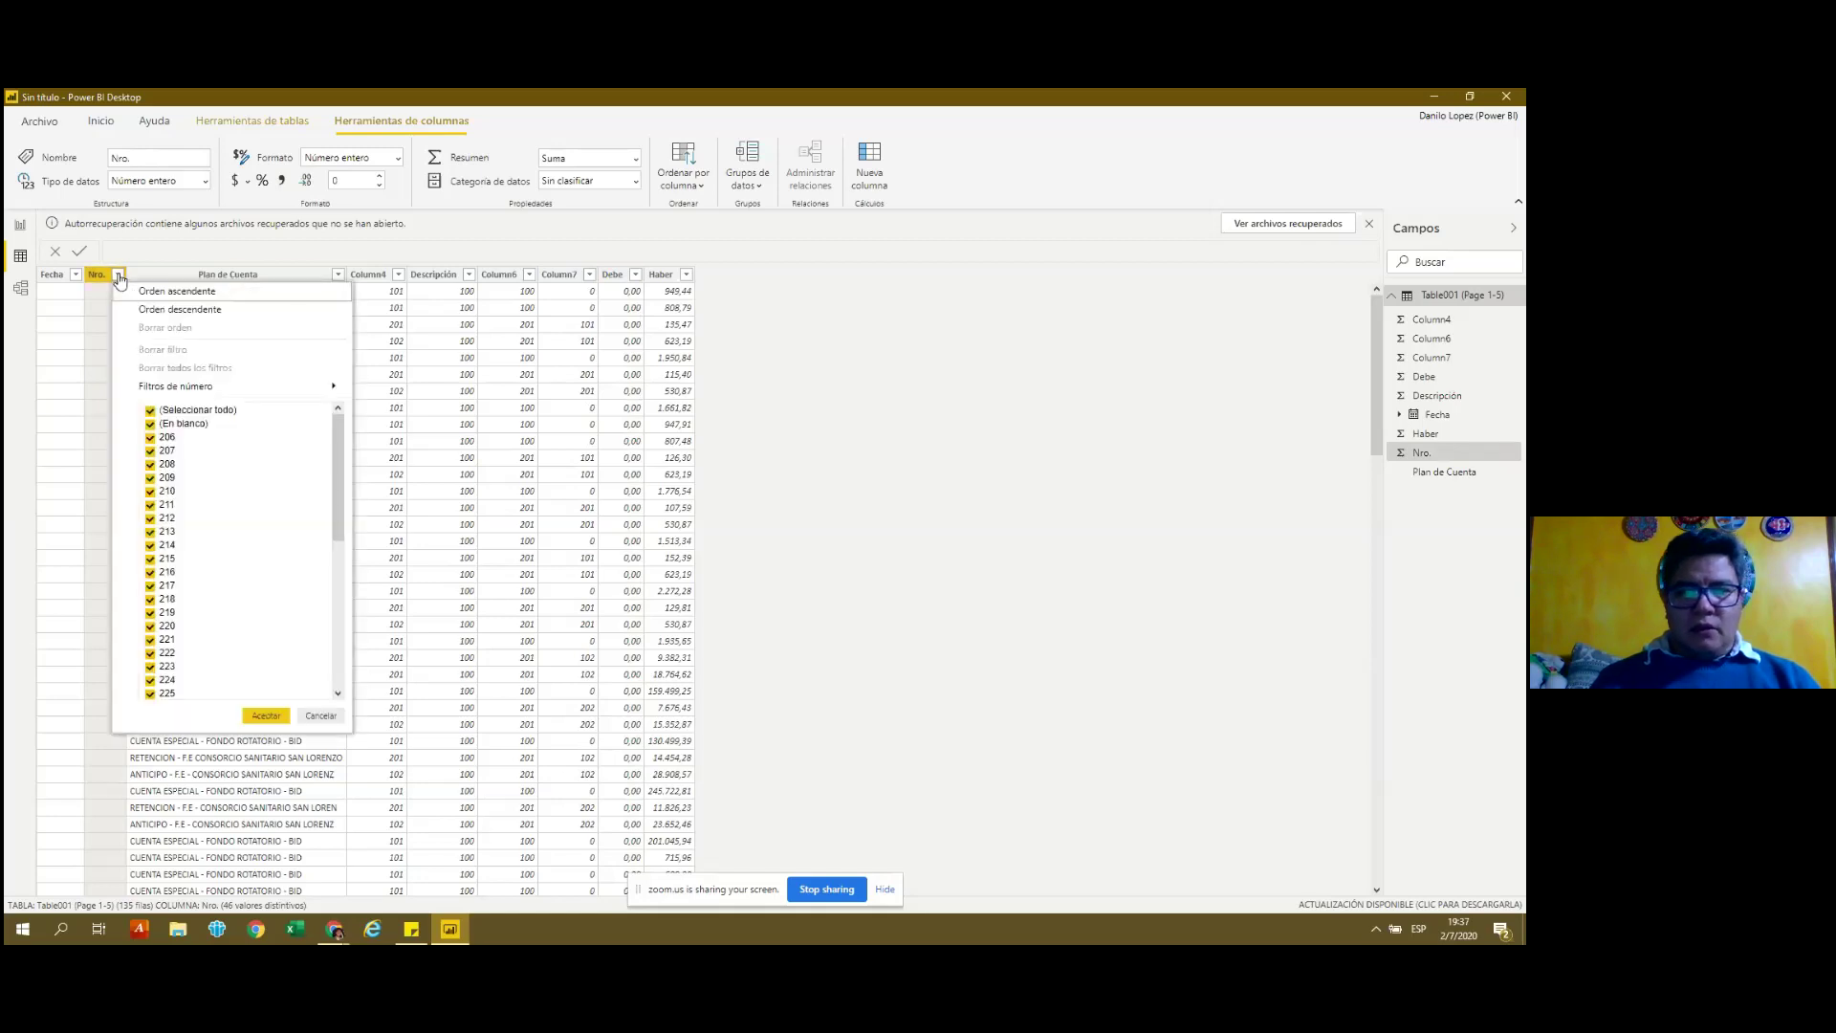
left_click(832, 376)
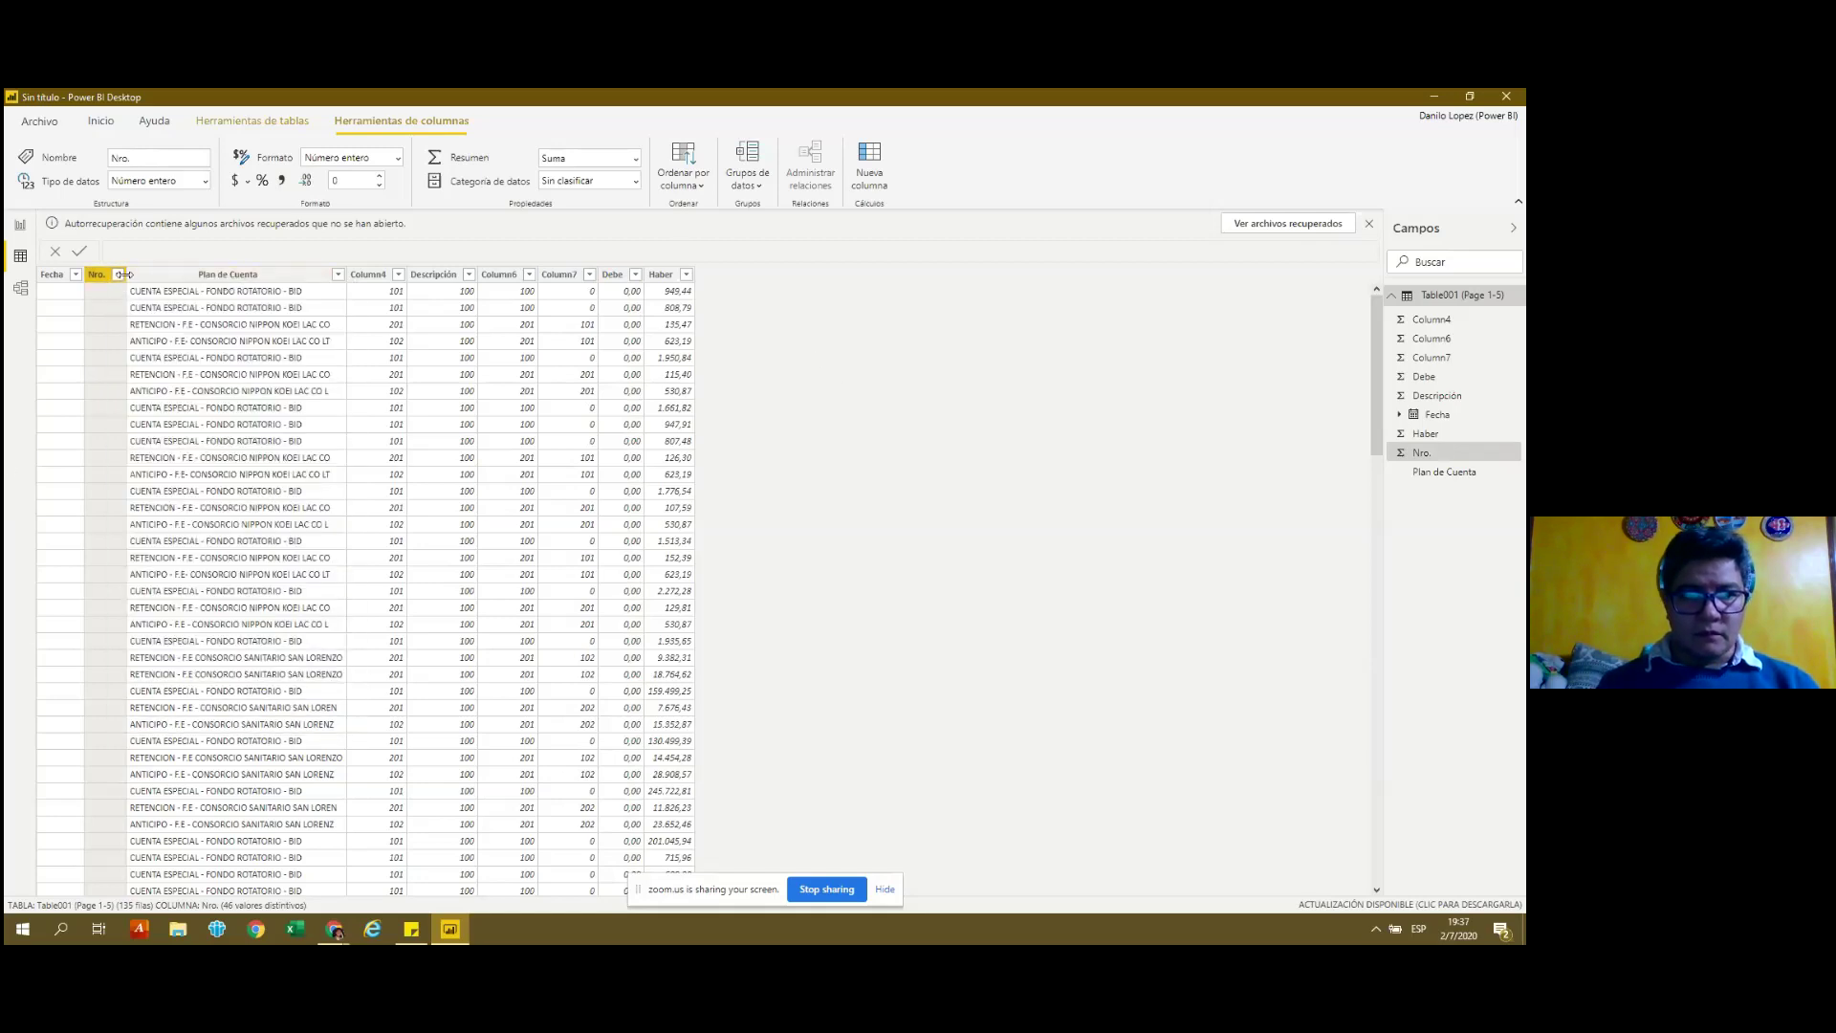
left_click_drag(120, 275, 186, 275)
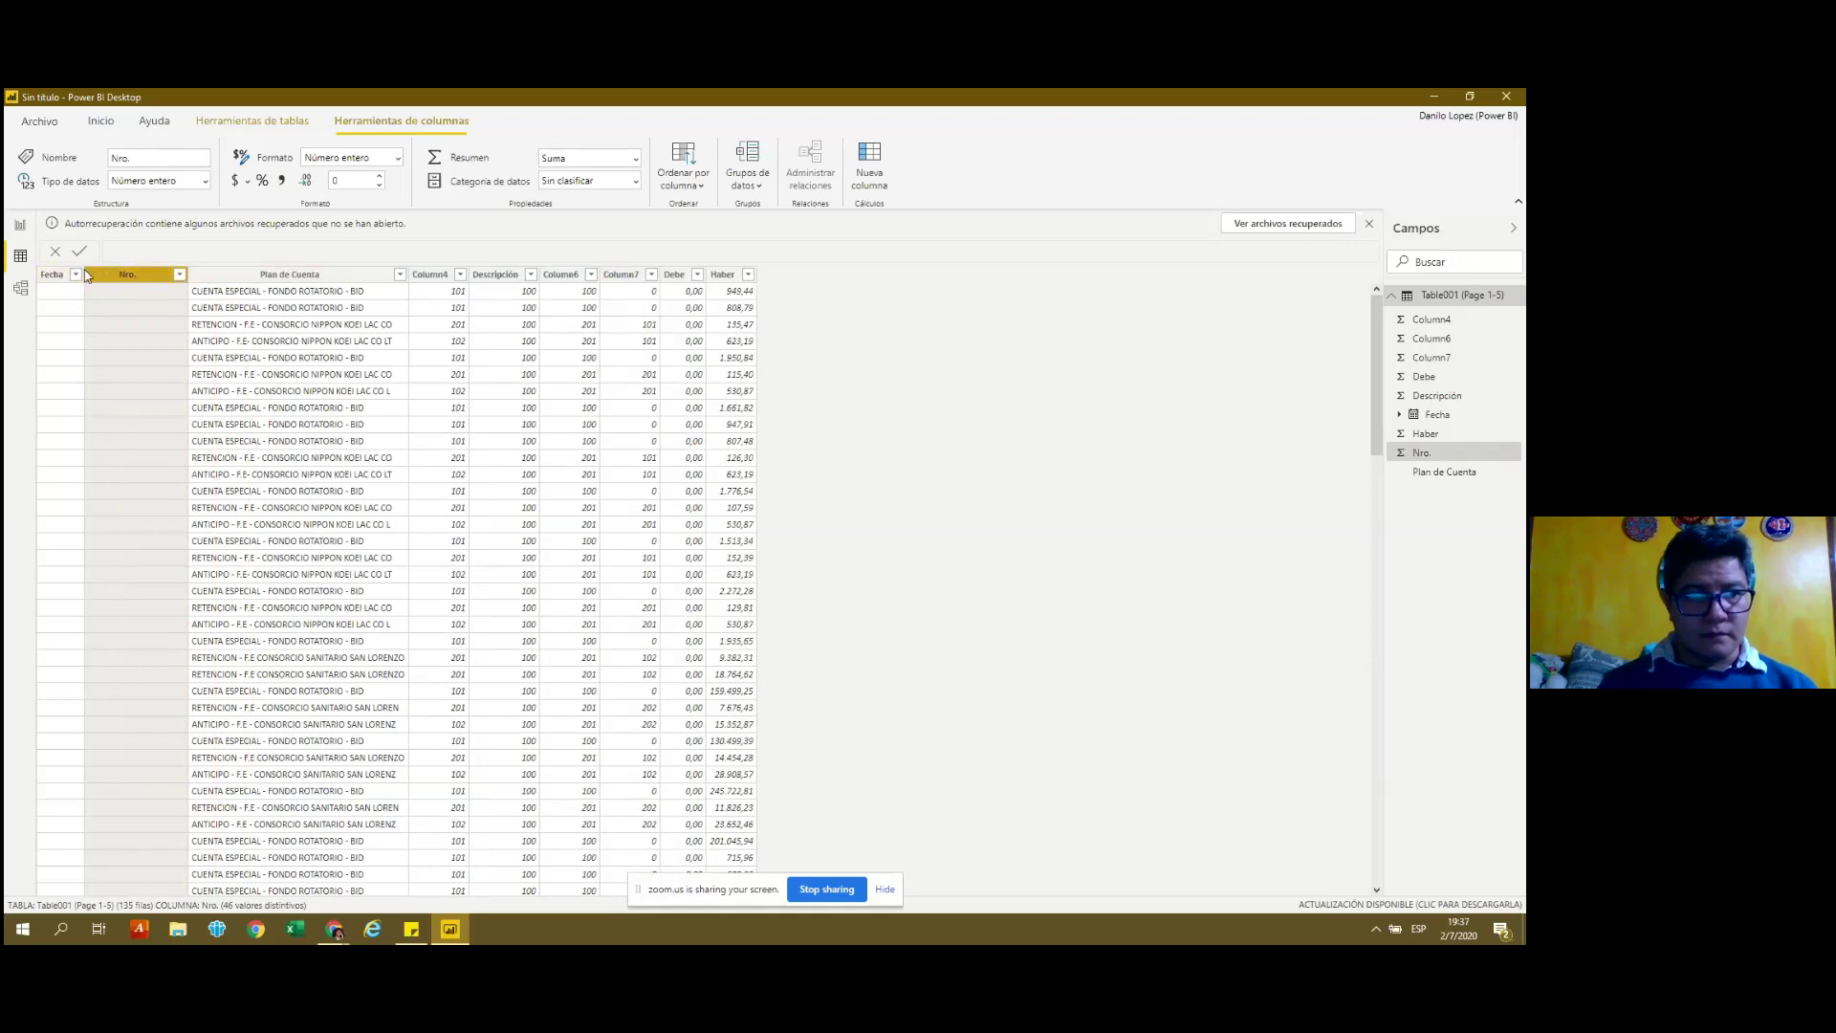
left_click(179, 274)
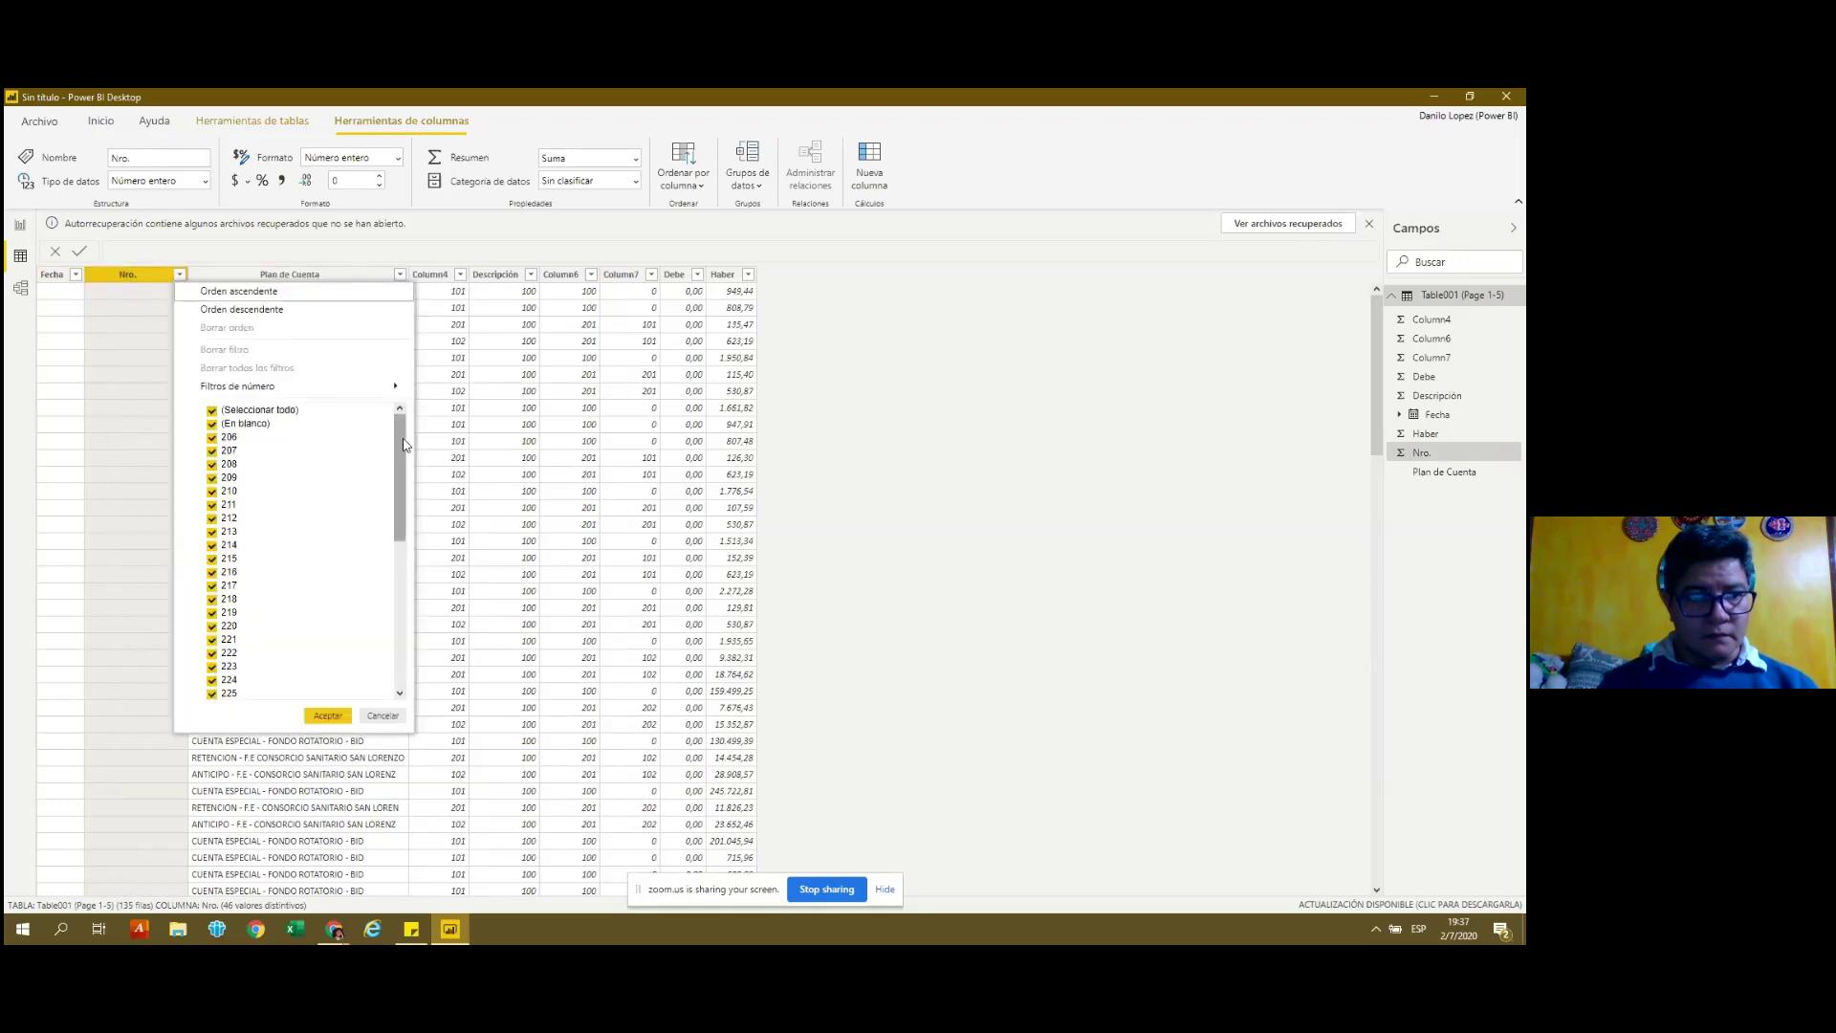
mouse_move(401, 447)
left_mouse_down()
mouse_move(401, 597)
mouse_move(401, 446)
left_mouse_up()
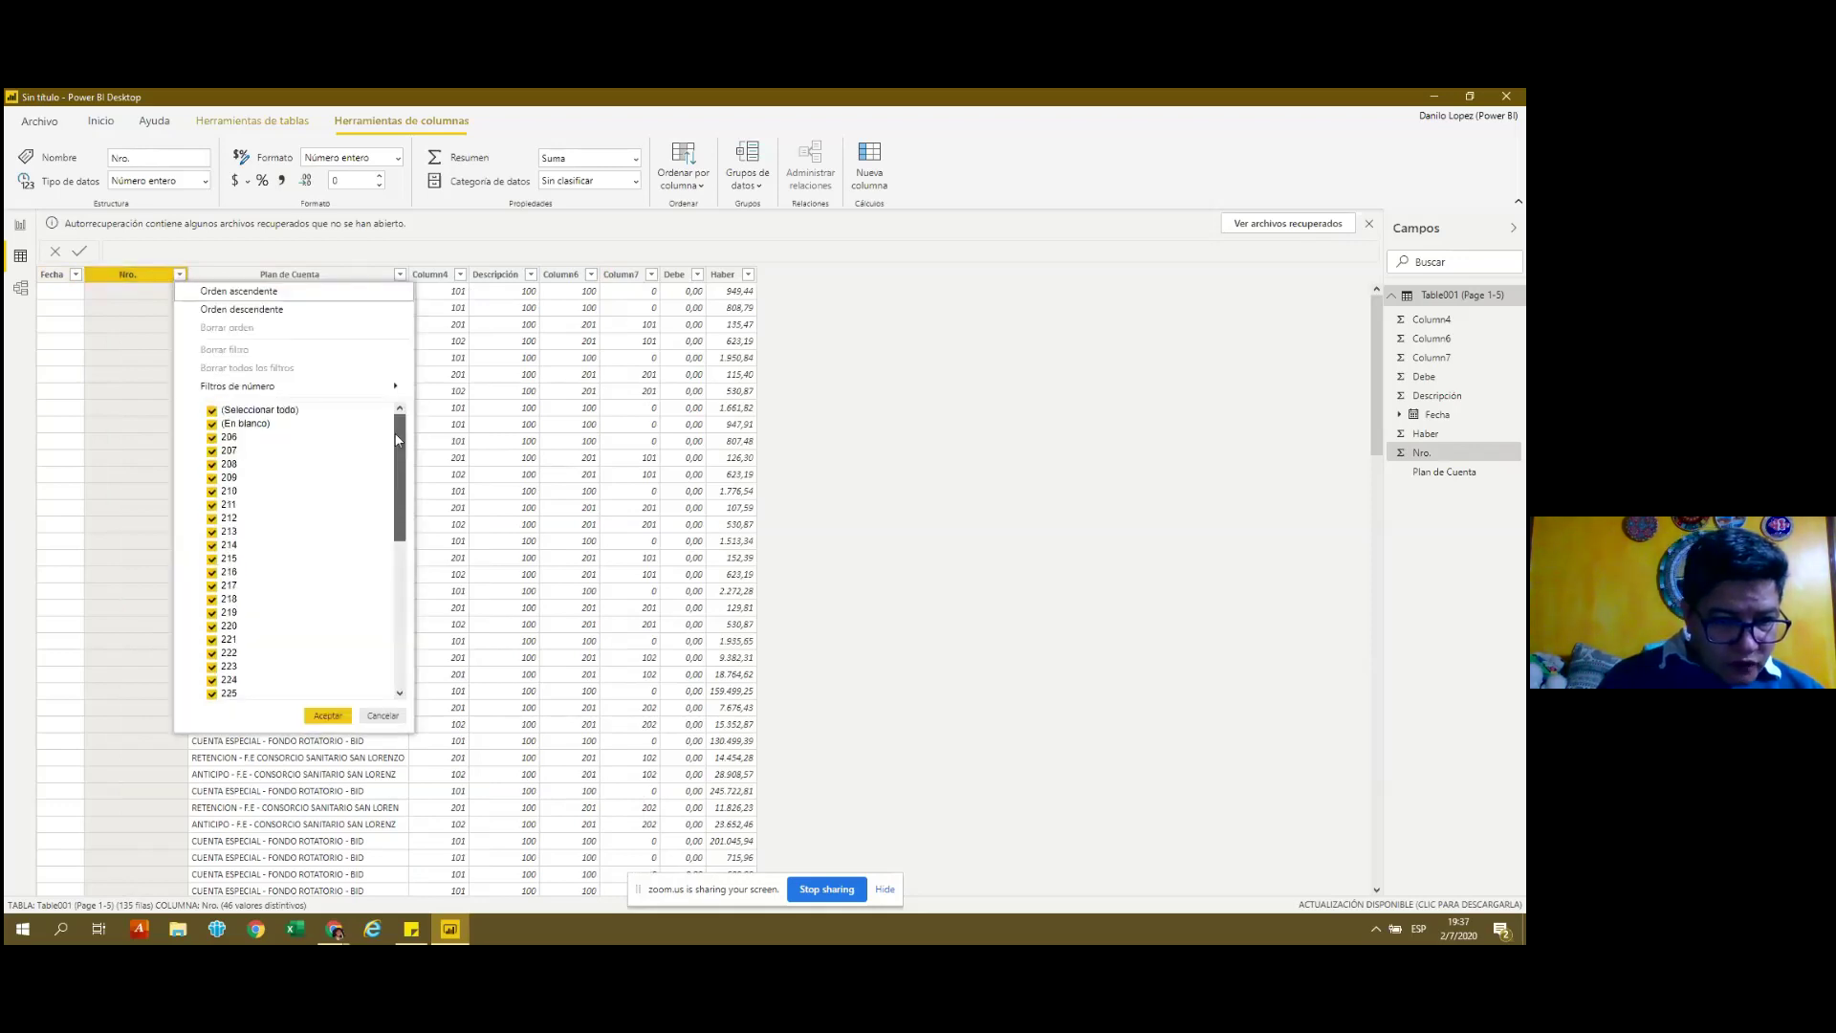
left_click(129, 376)
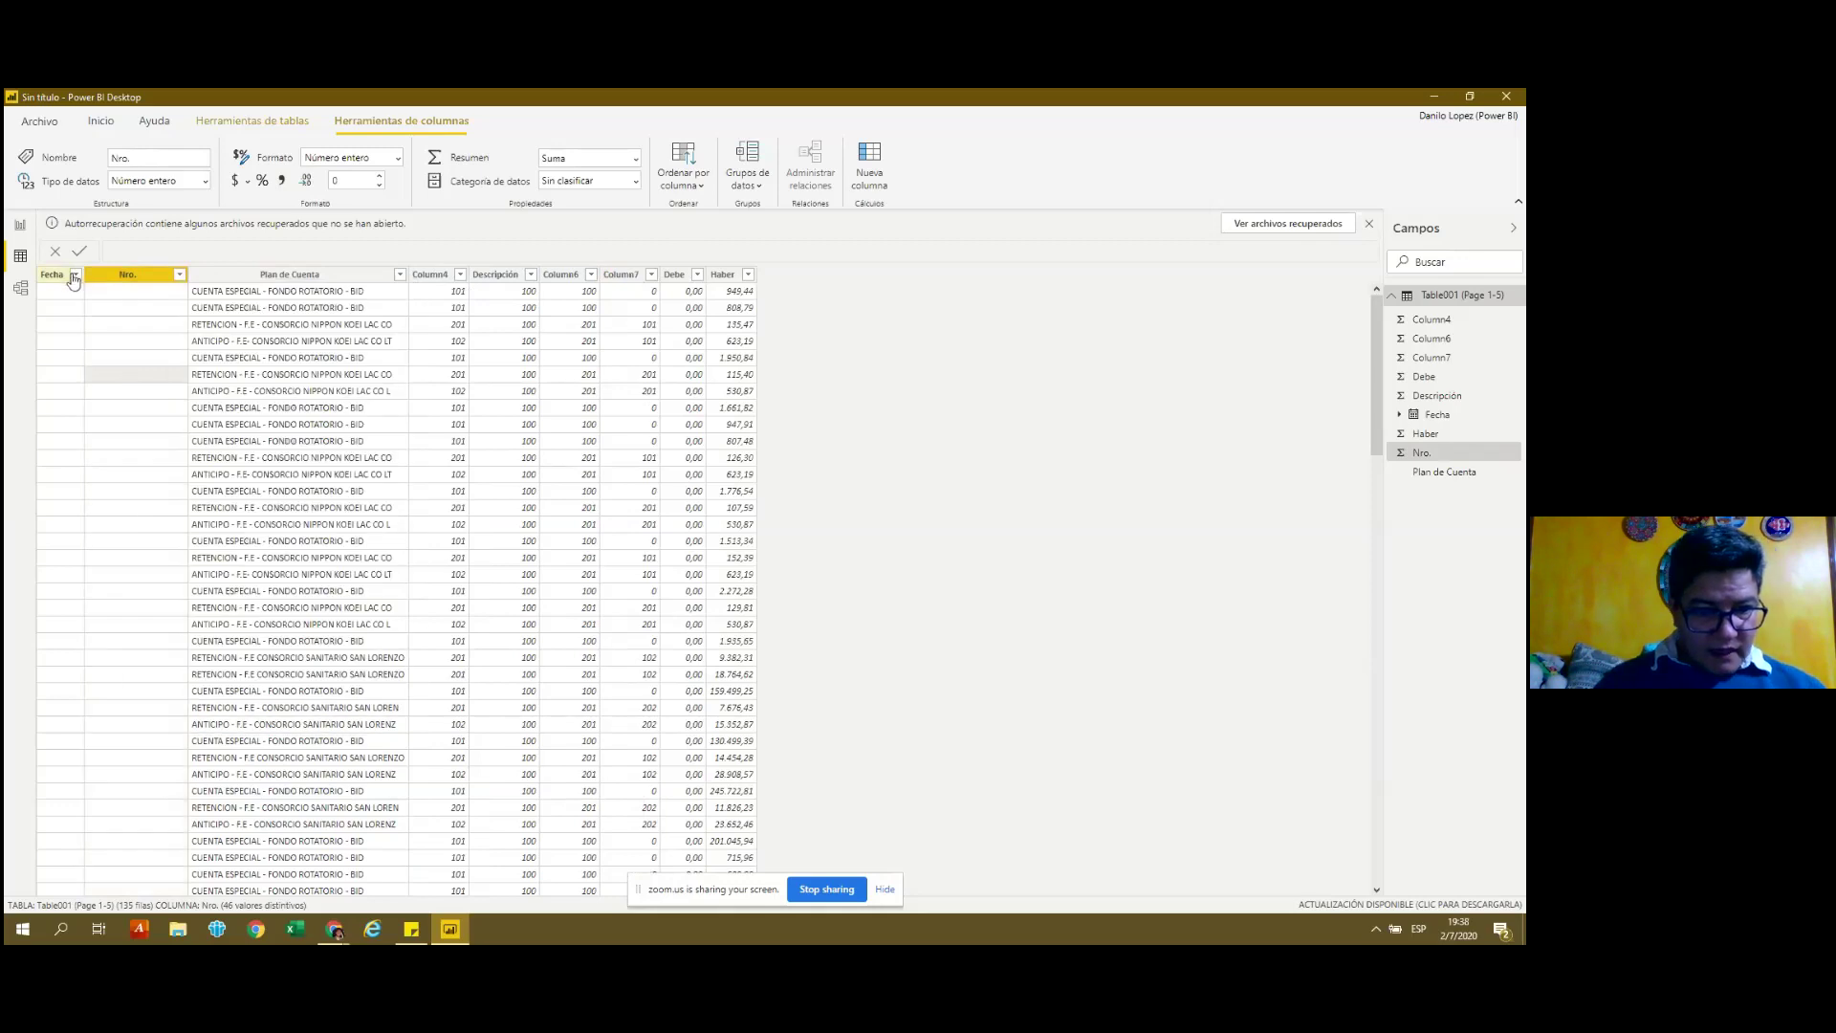
left_click(75, 276)
mouse_move(129, 386)
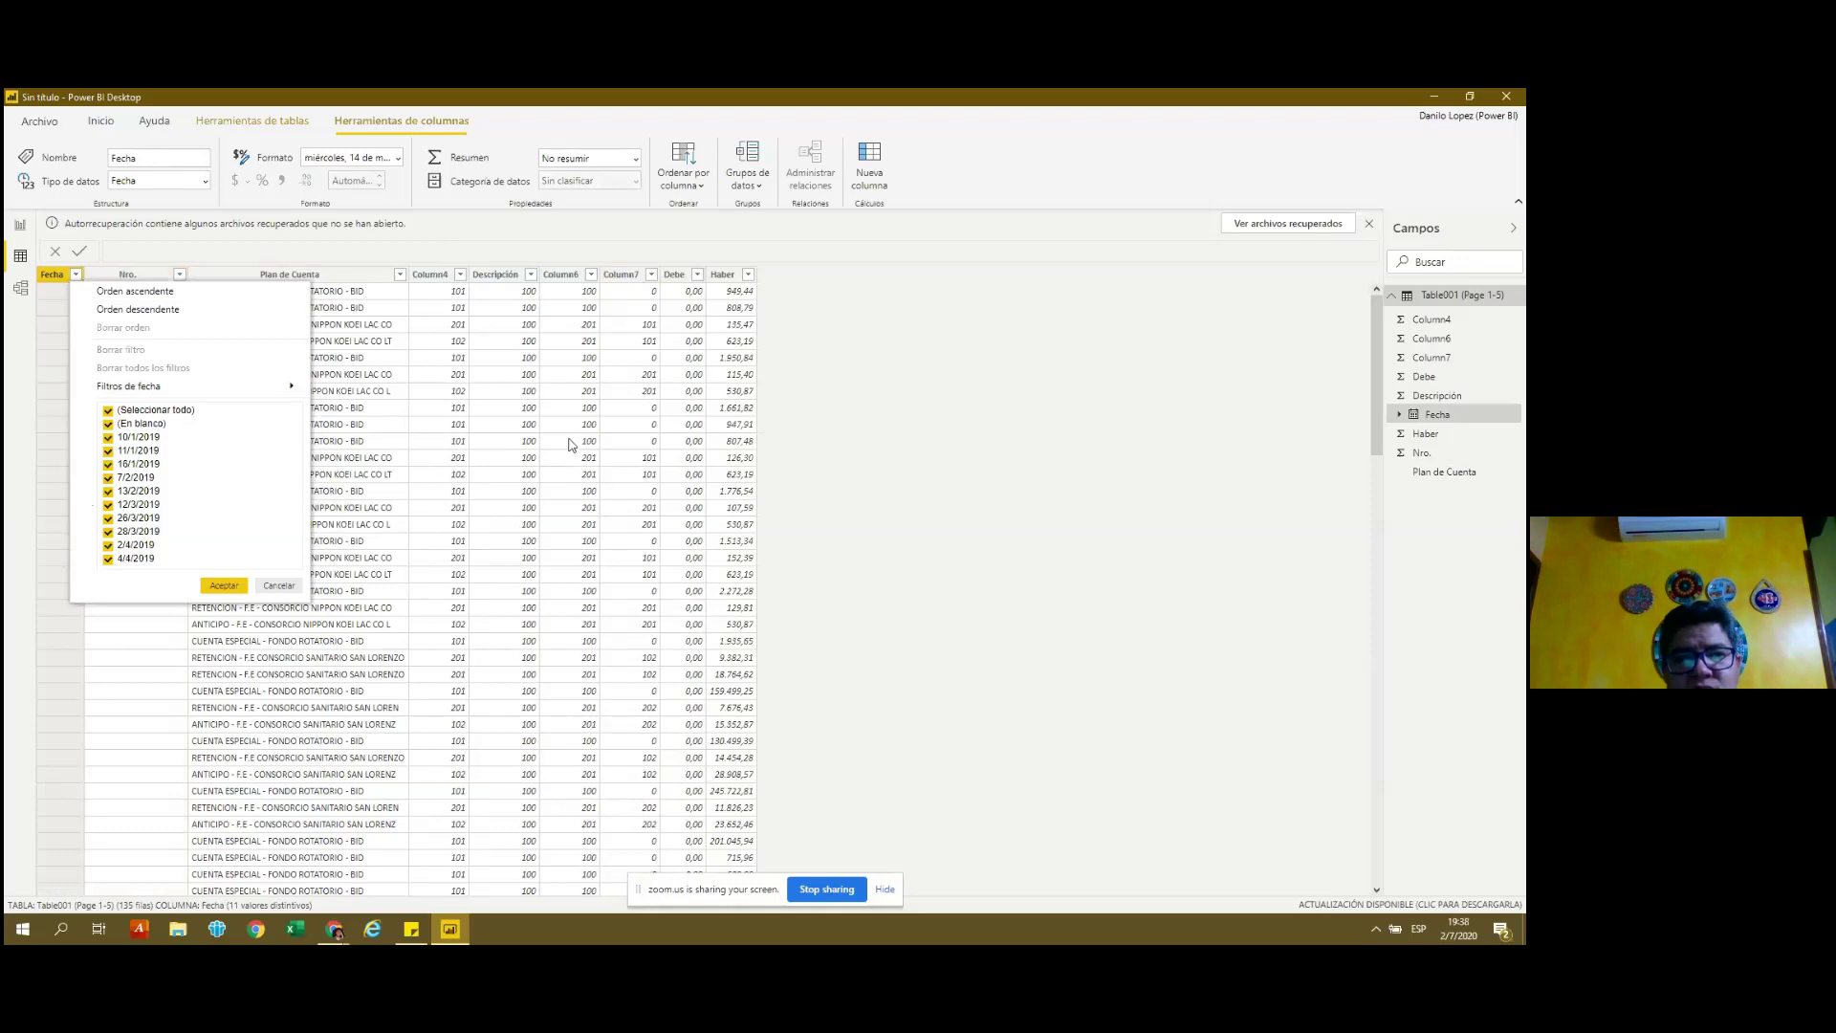
left_click(506, 424)
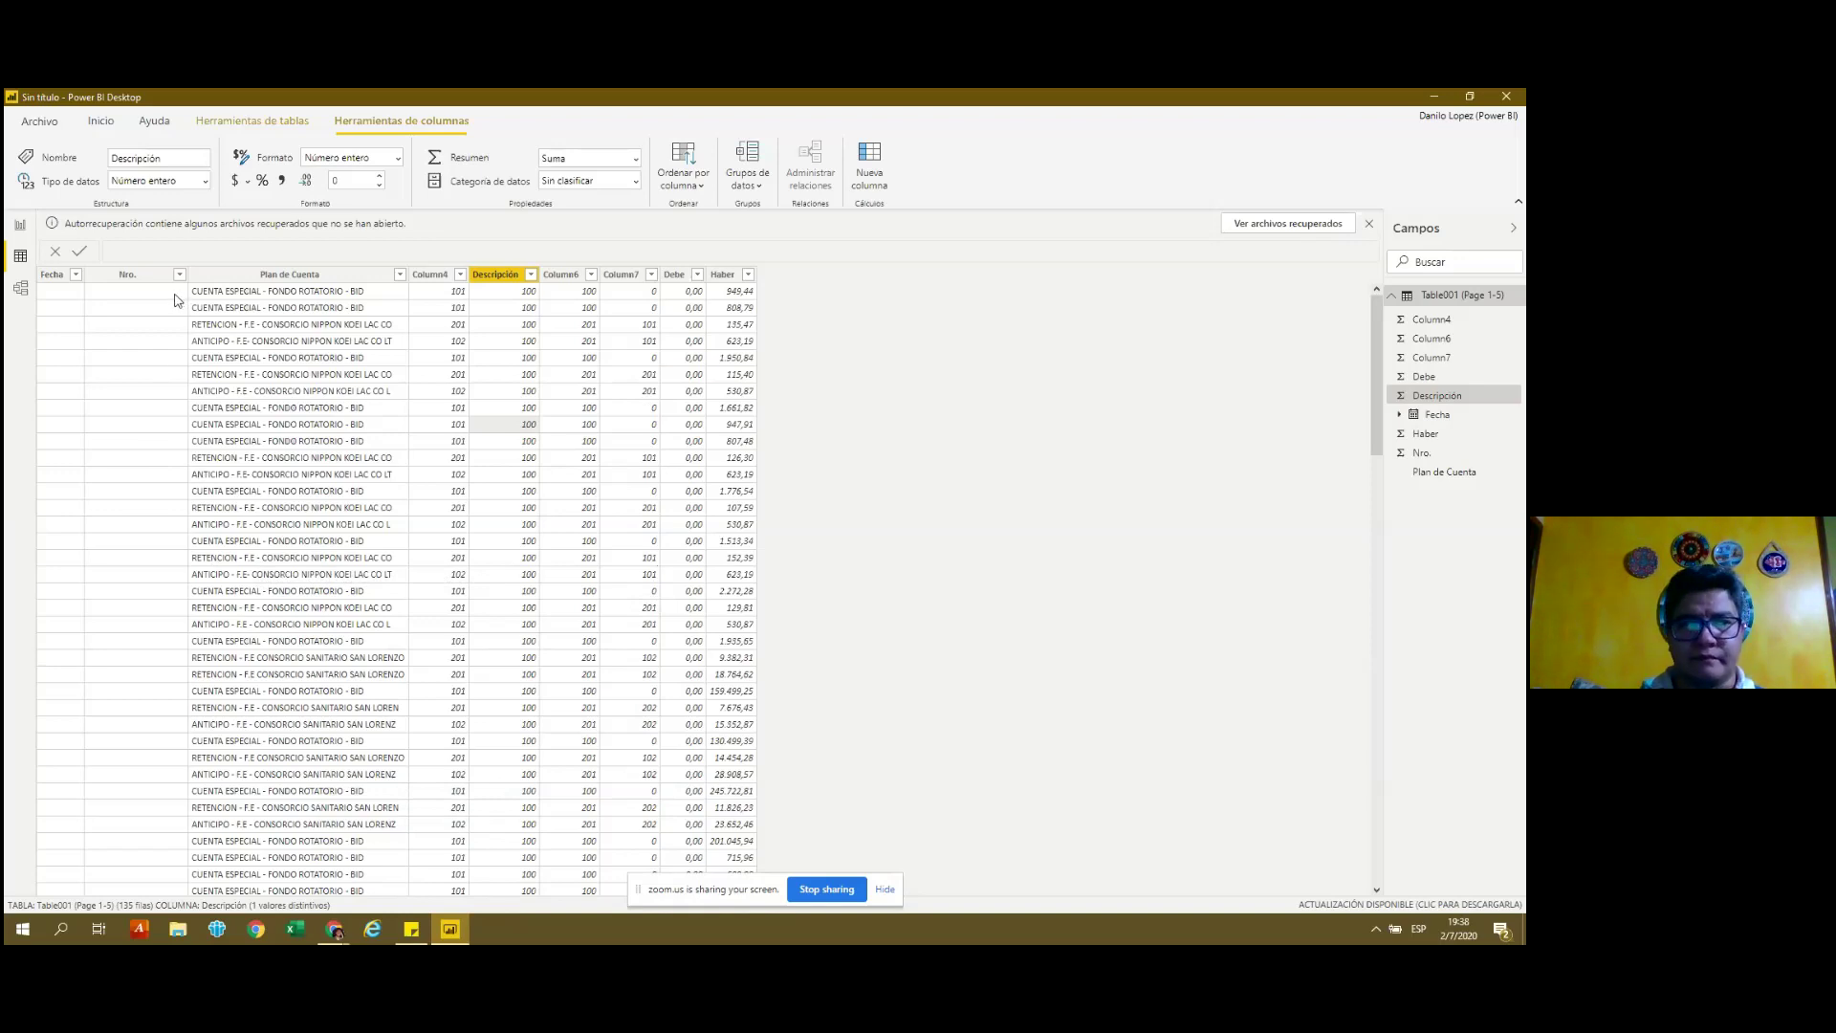
Add a table visual with the Descripción field to the report page.
left_click(19, 228)
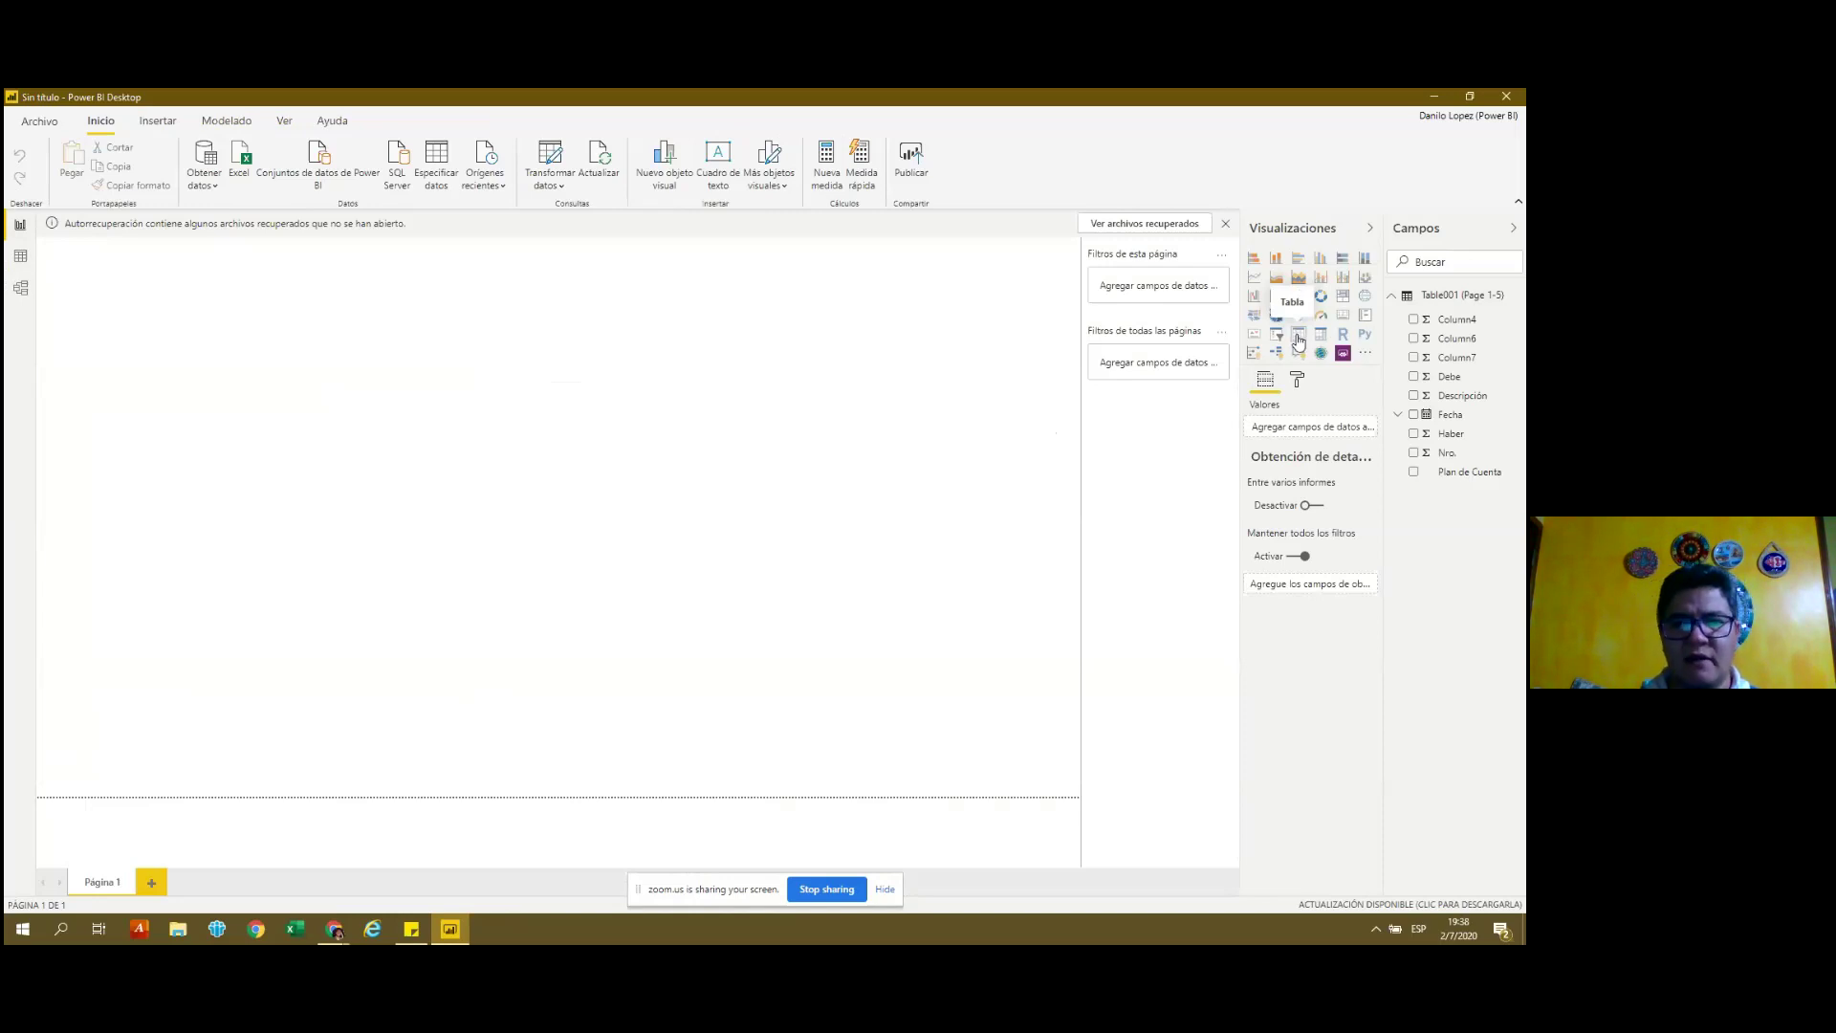
left_click(1299, 336)
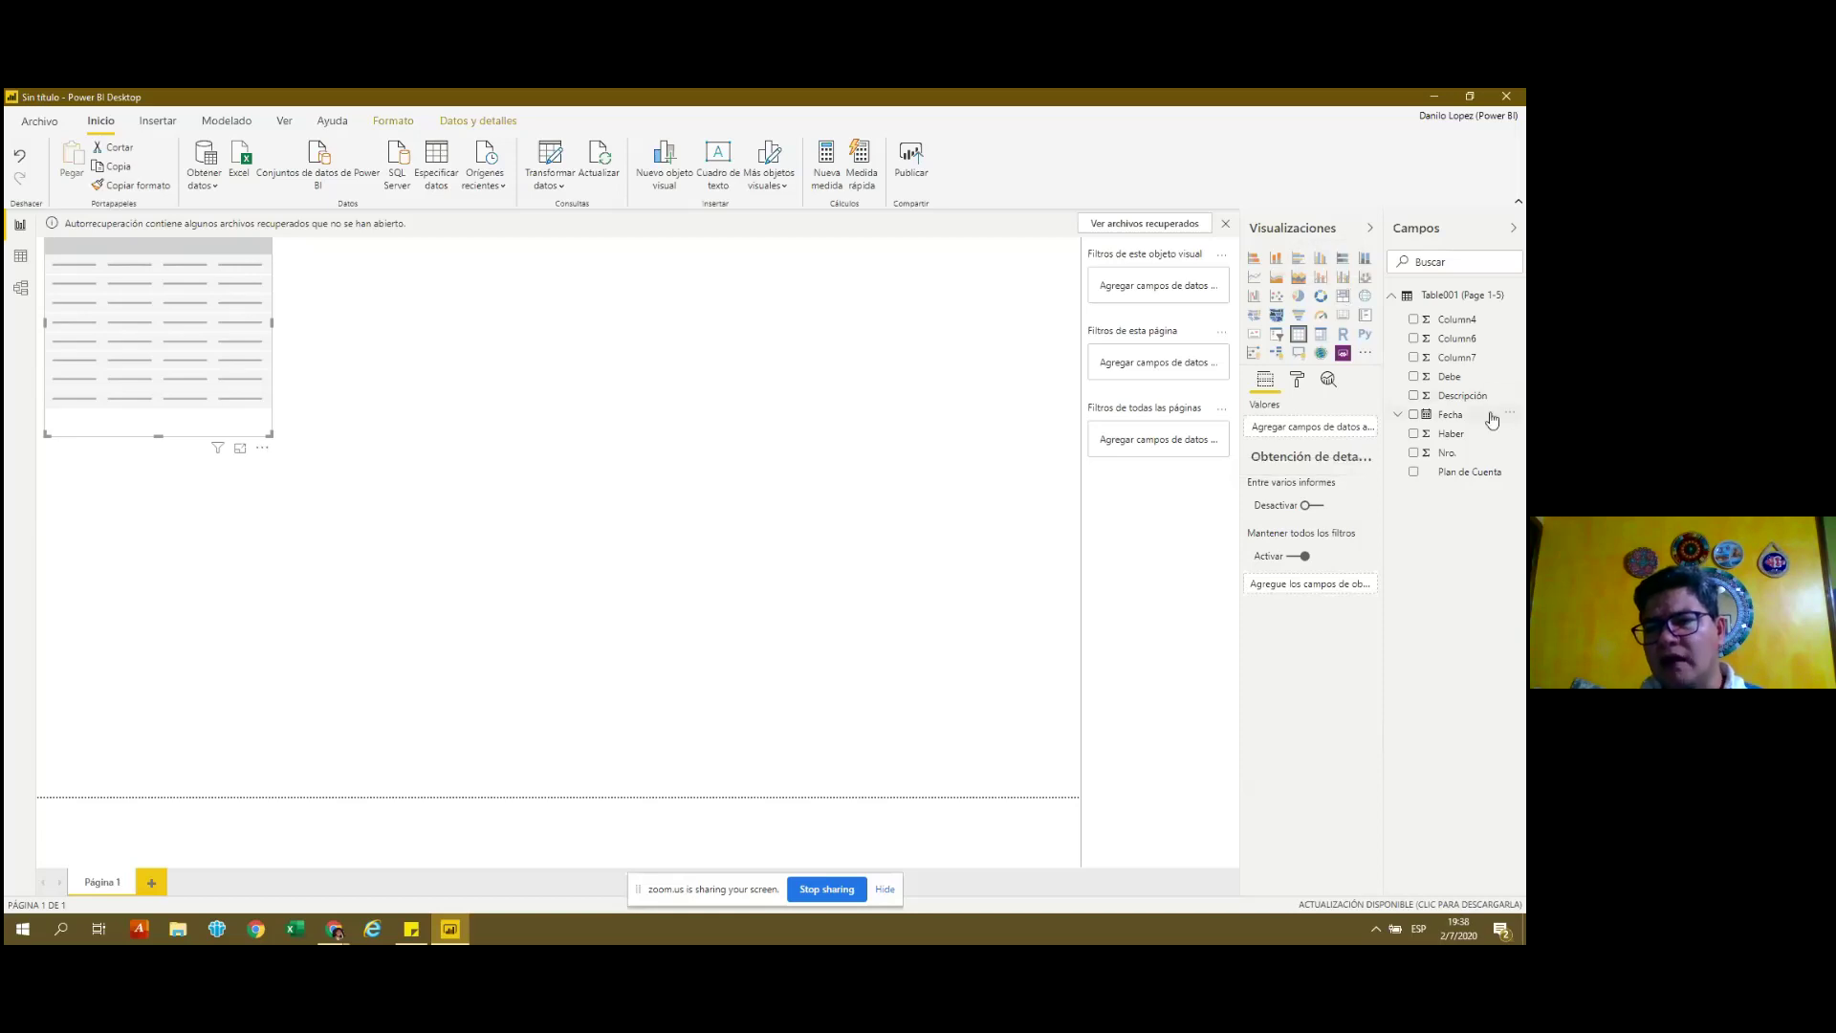
mouse_move(1461, 394)
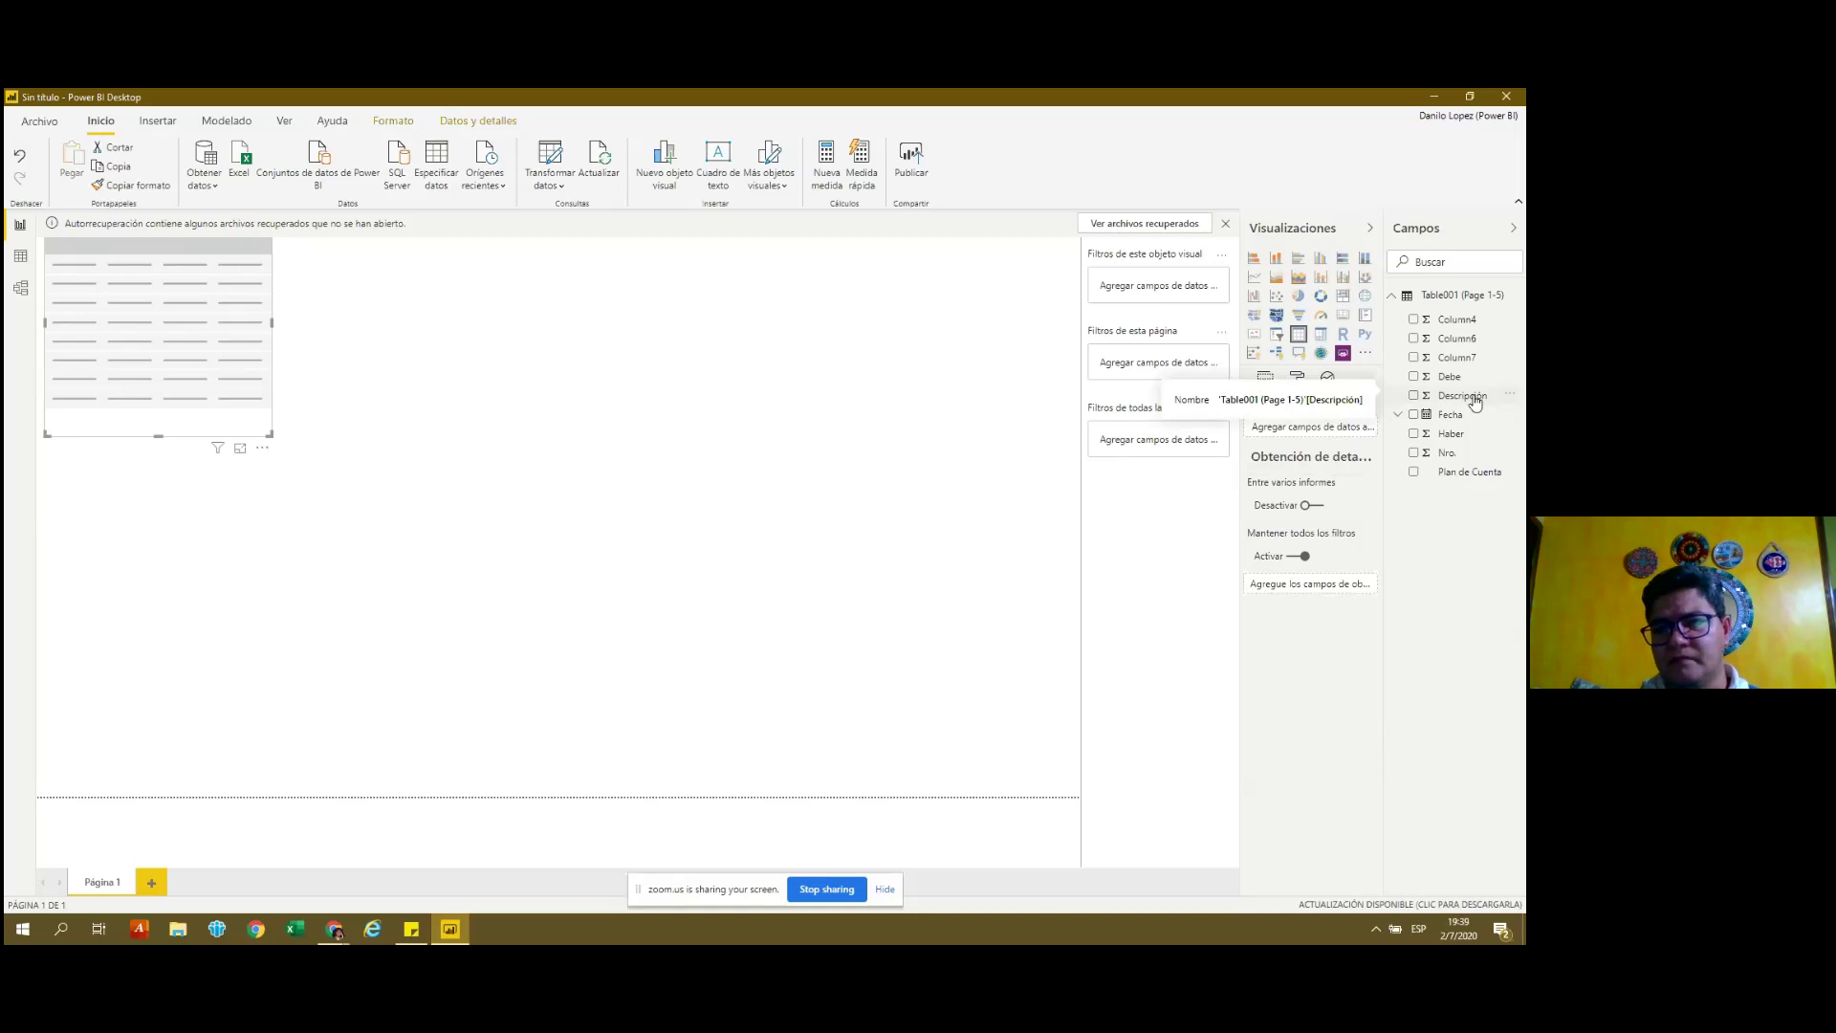
left_click(1414, 396)
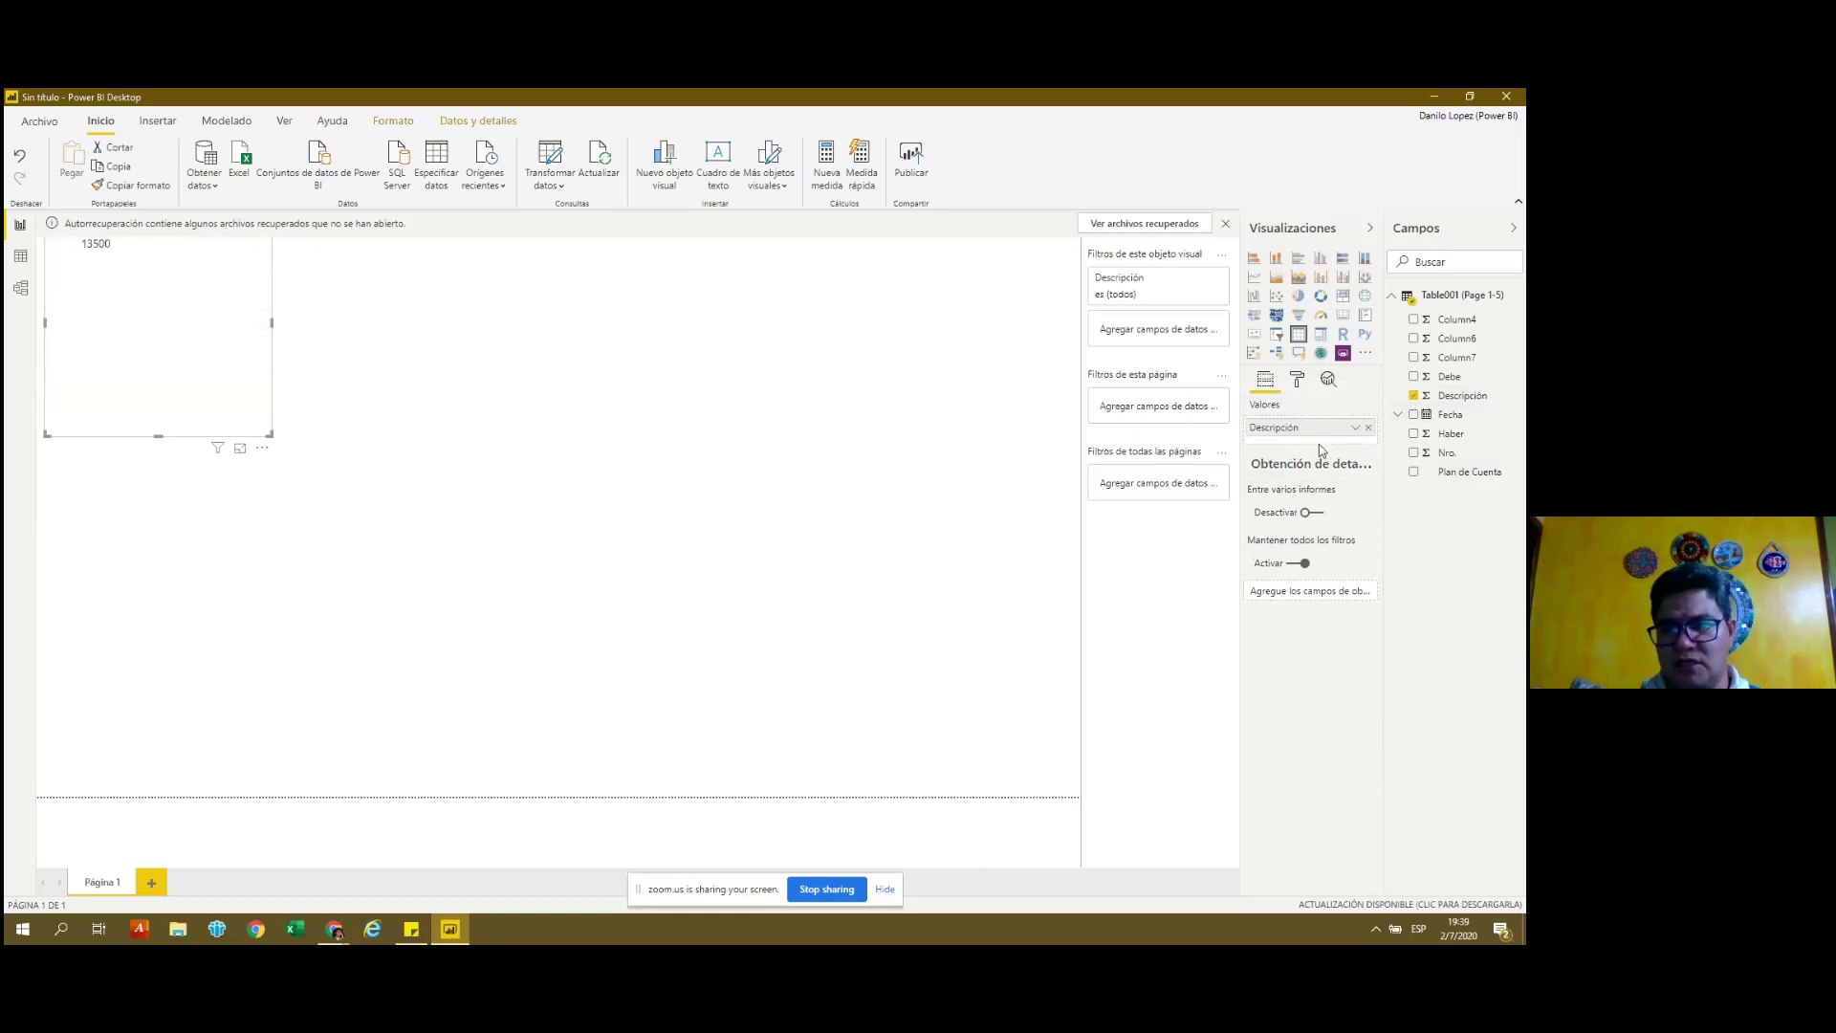
Re-add Descripción to the table and set its summarization to No resumir.
left_click(1357, 436)
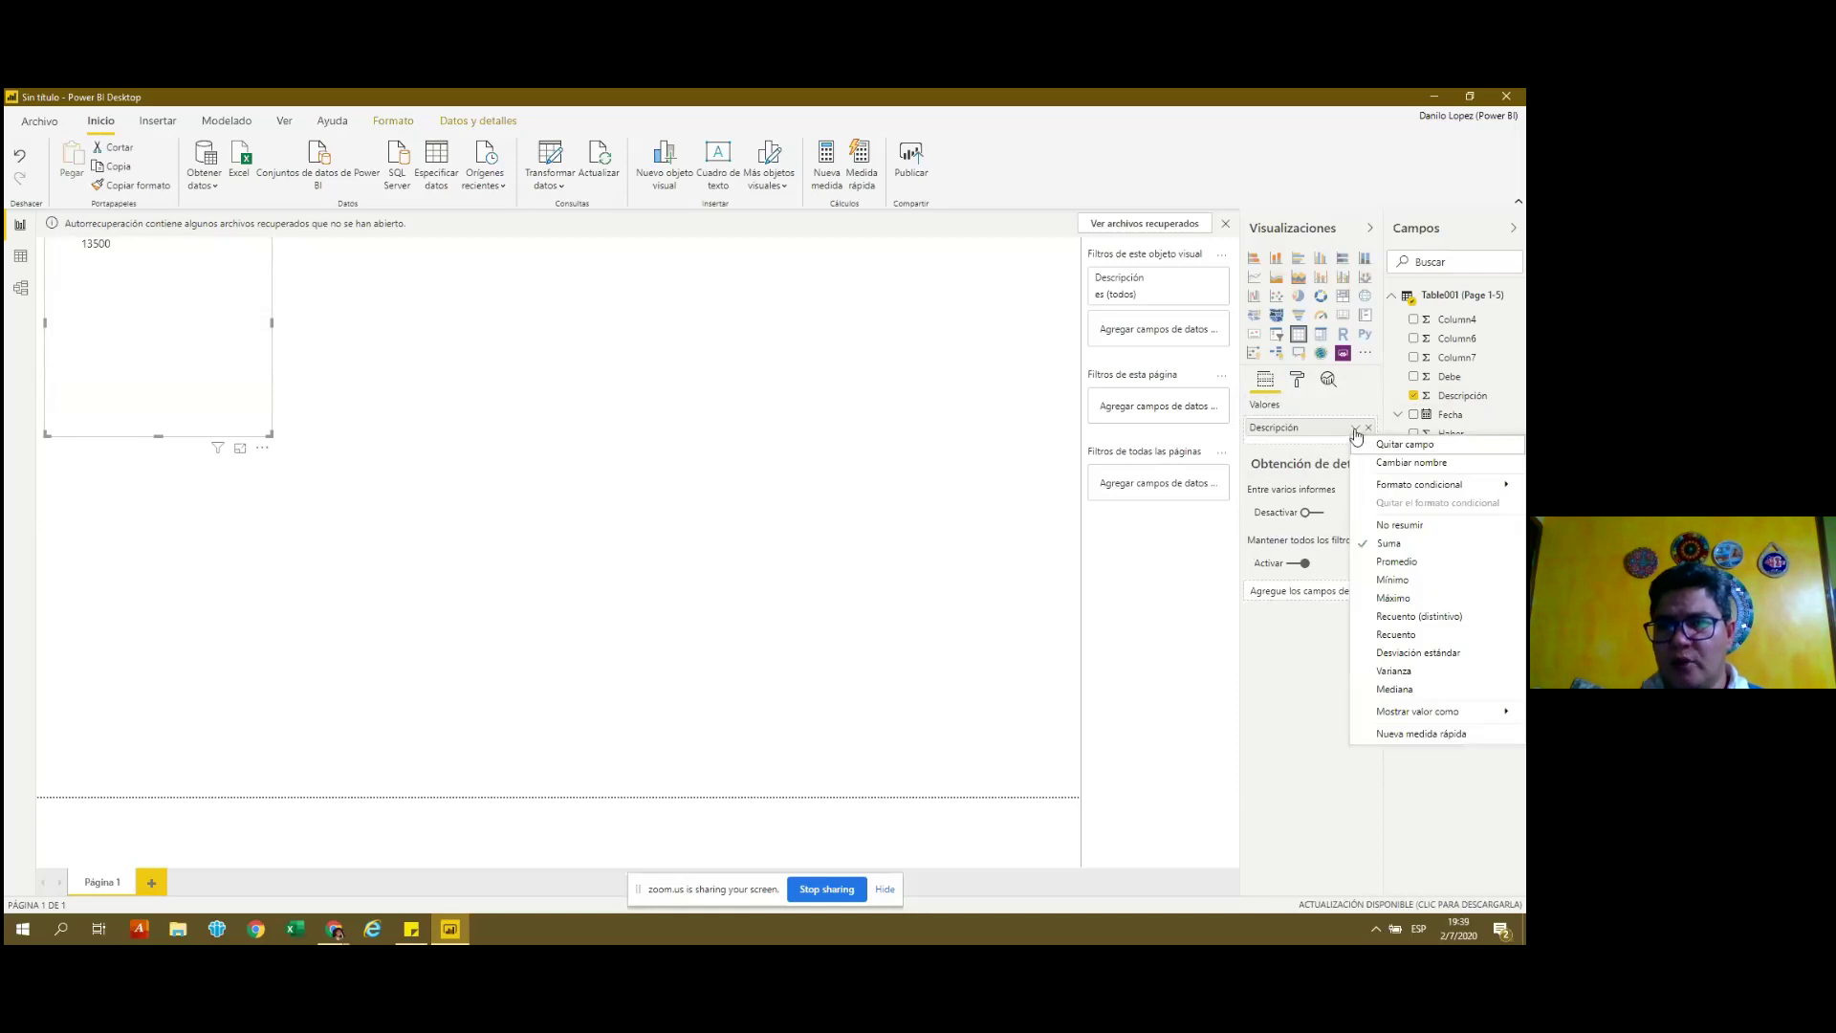
left_click(1356, 429)
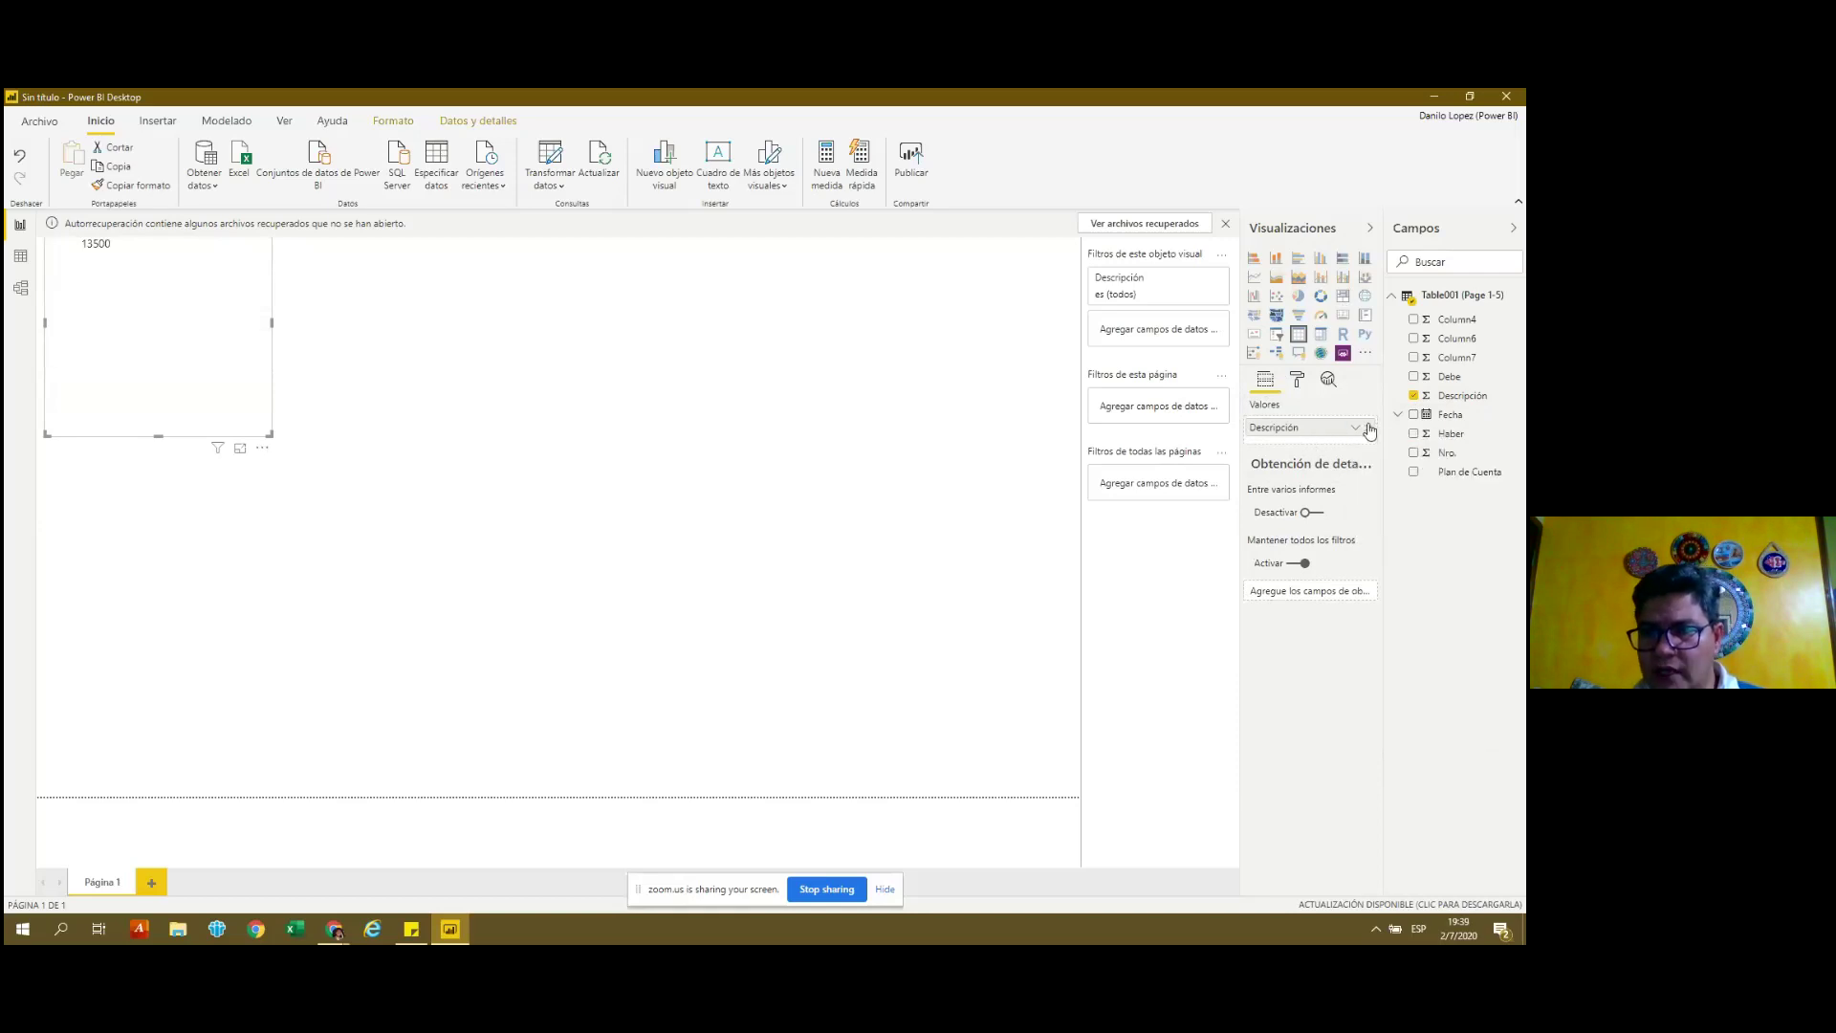
mouse_move(1299, 427)
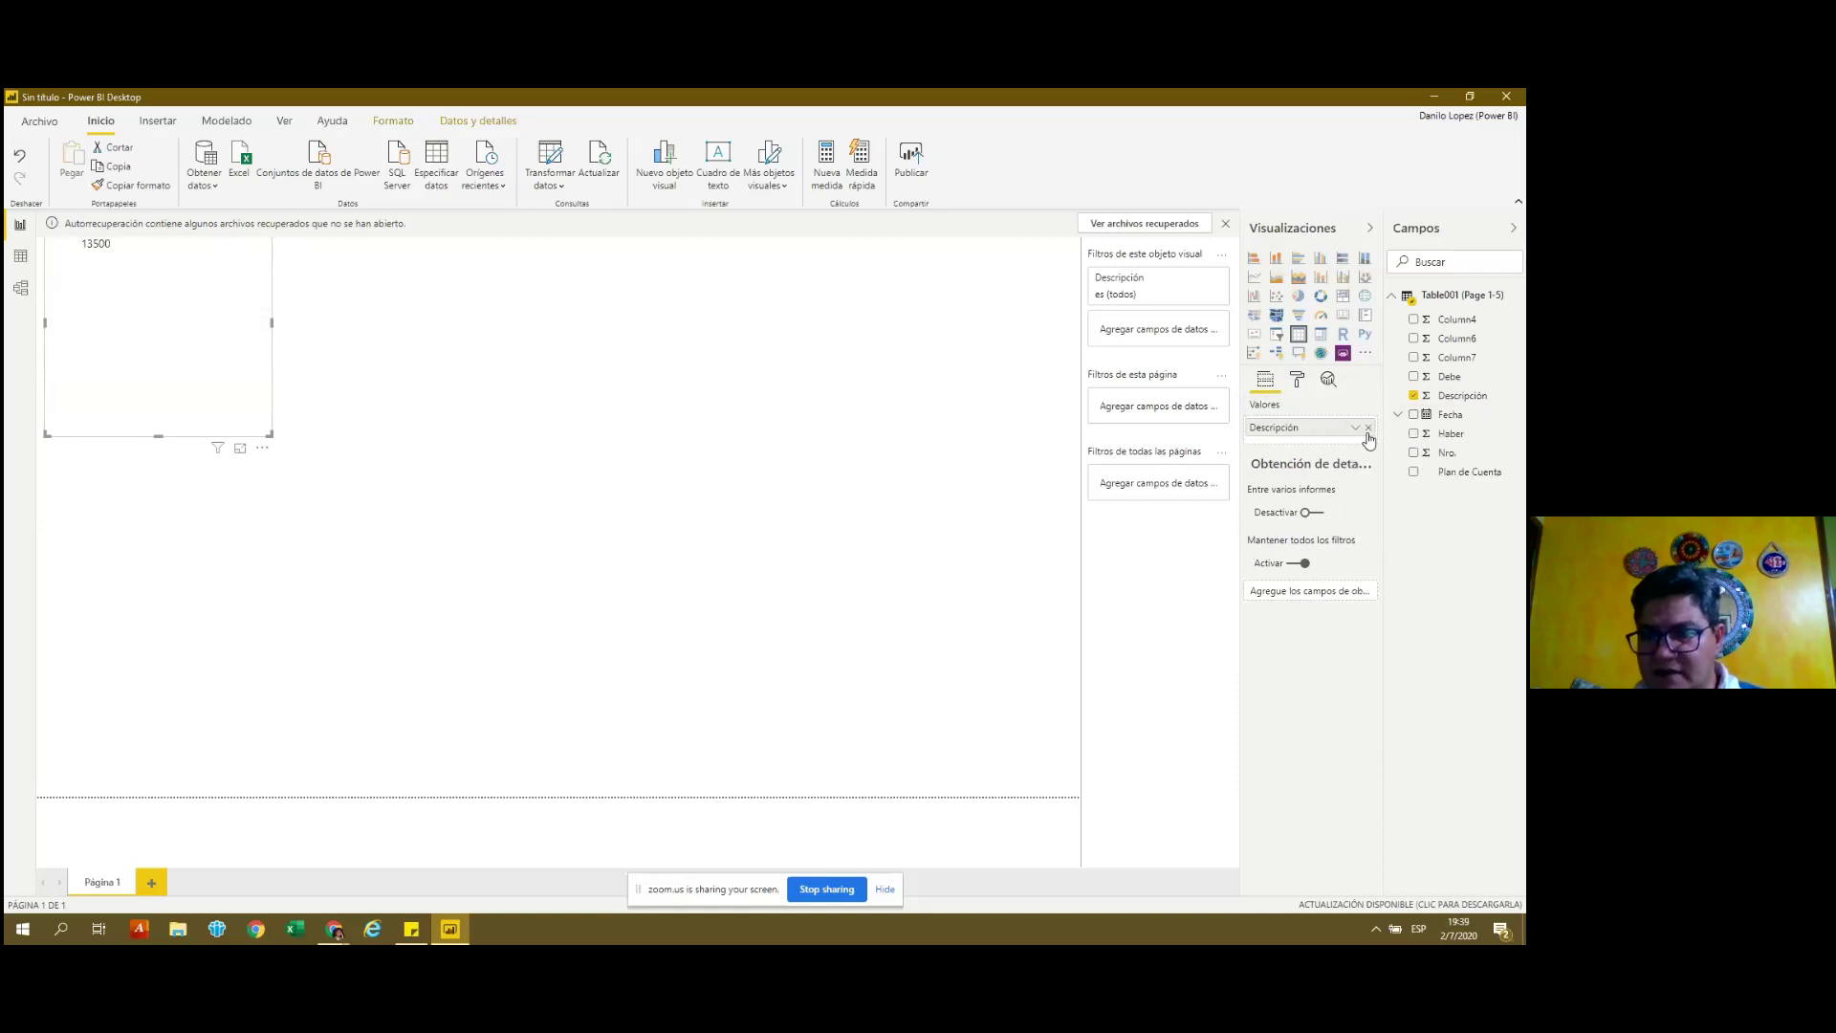
left_click(1368, 429)
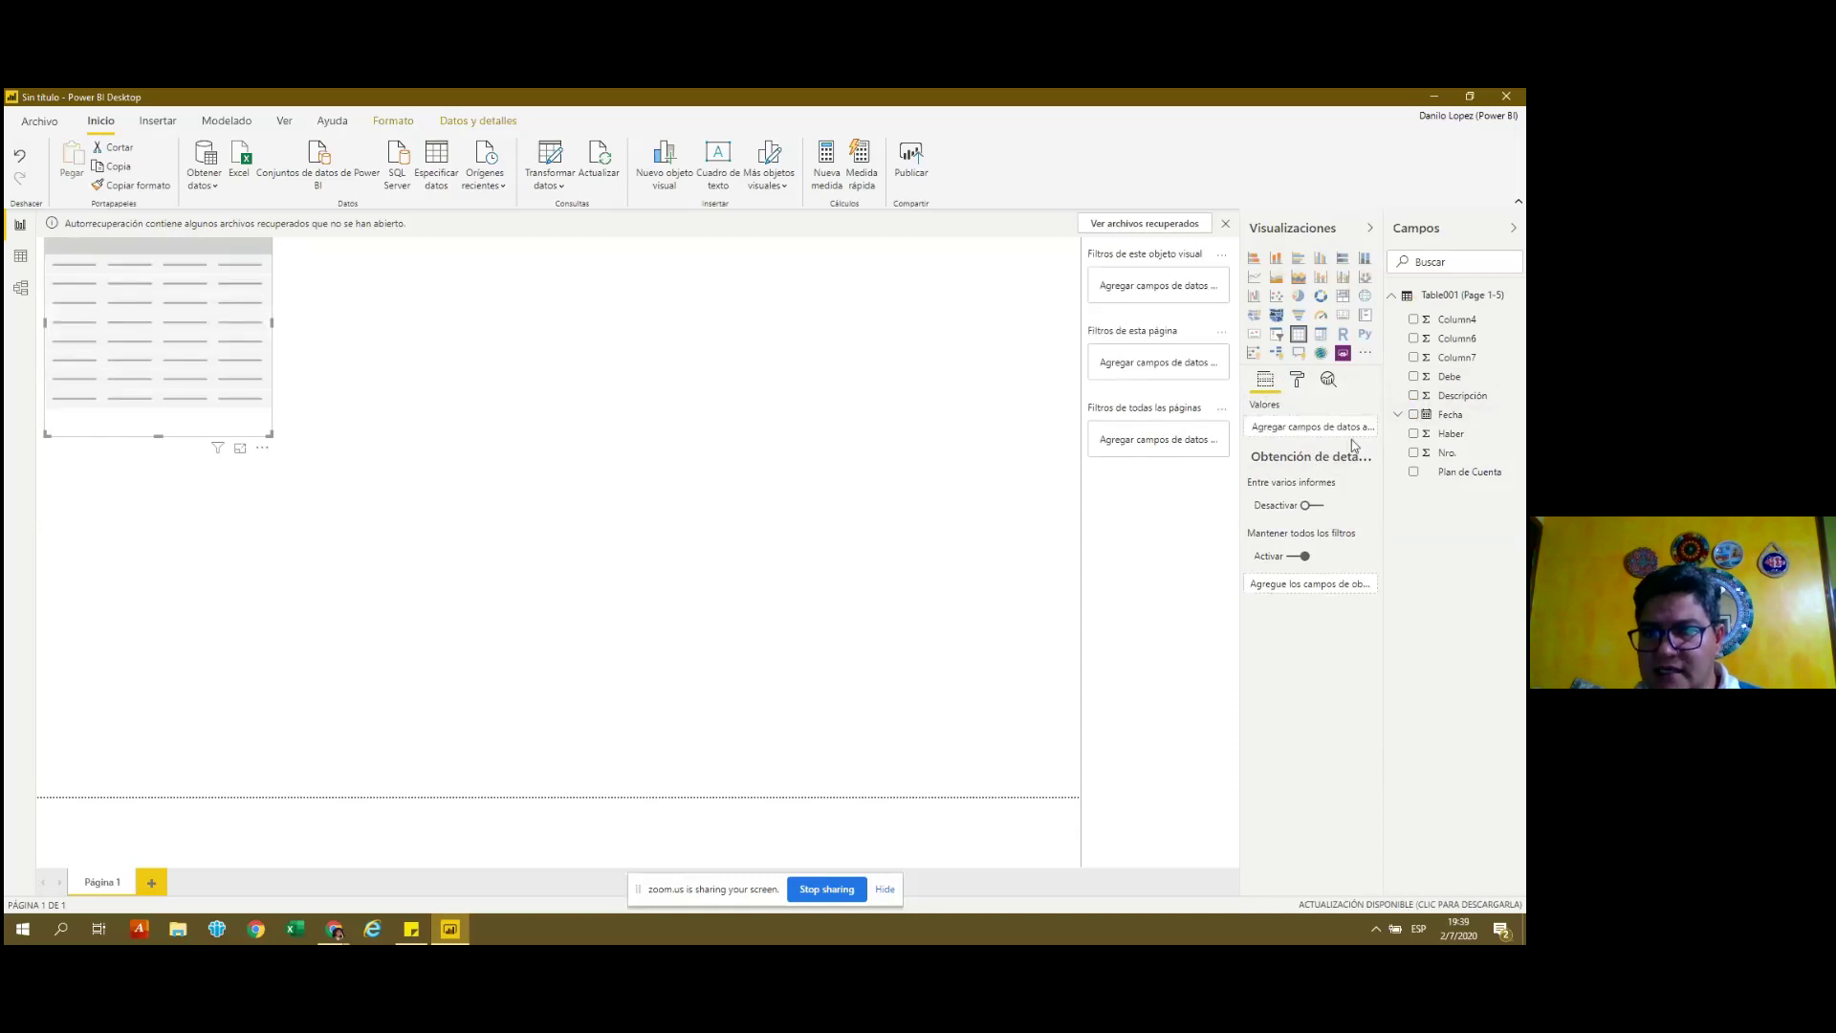
left_click(1412, 396)
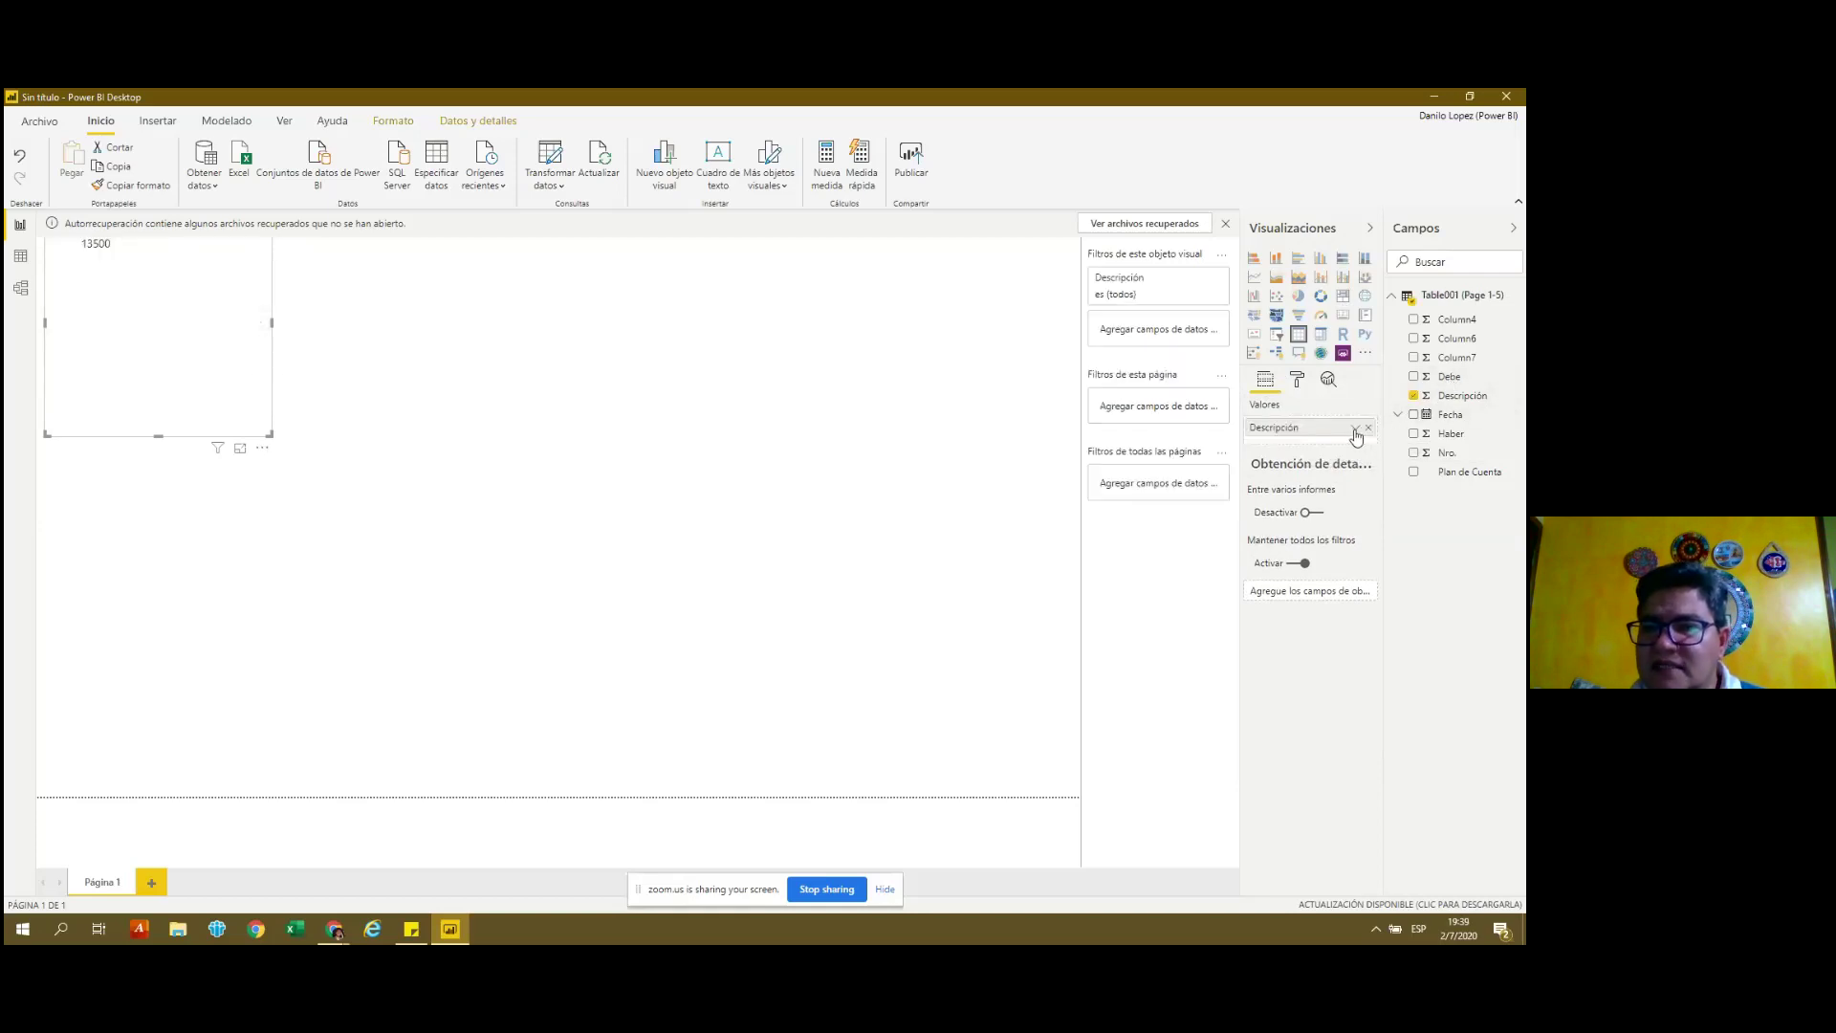
left_click(1354, 429)
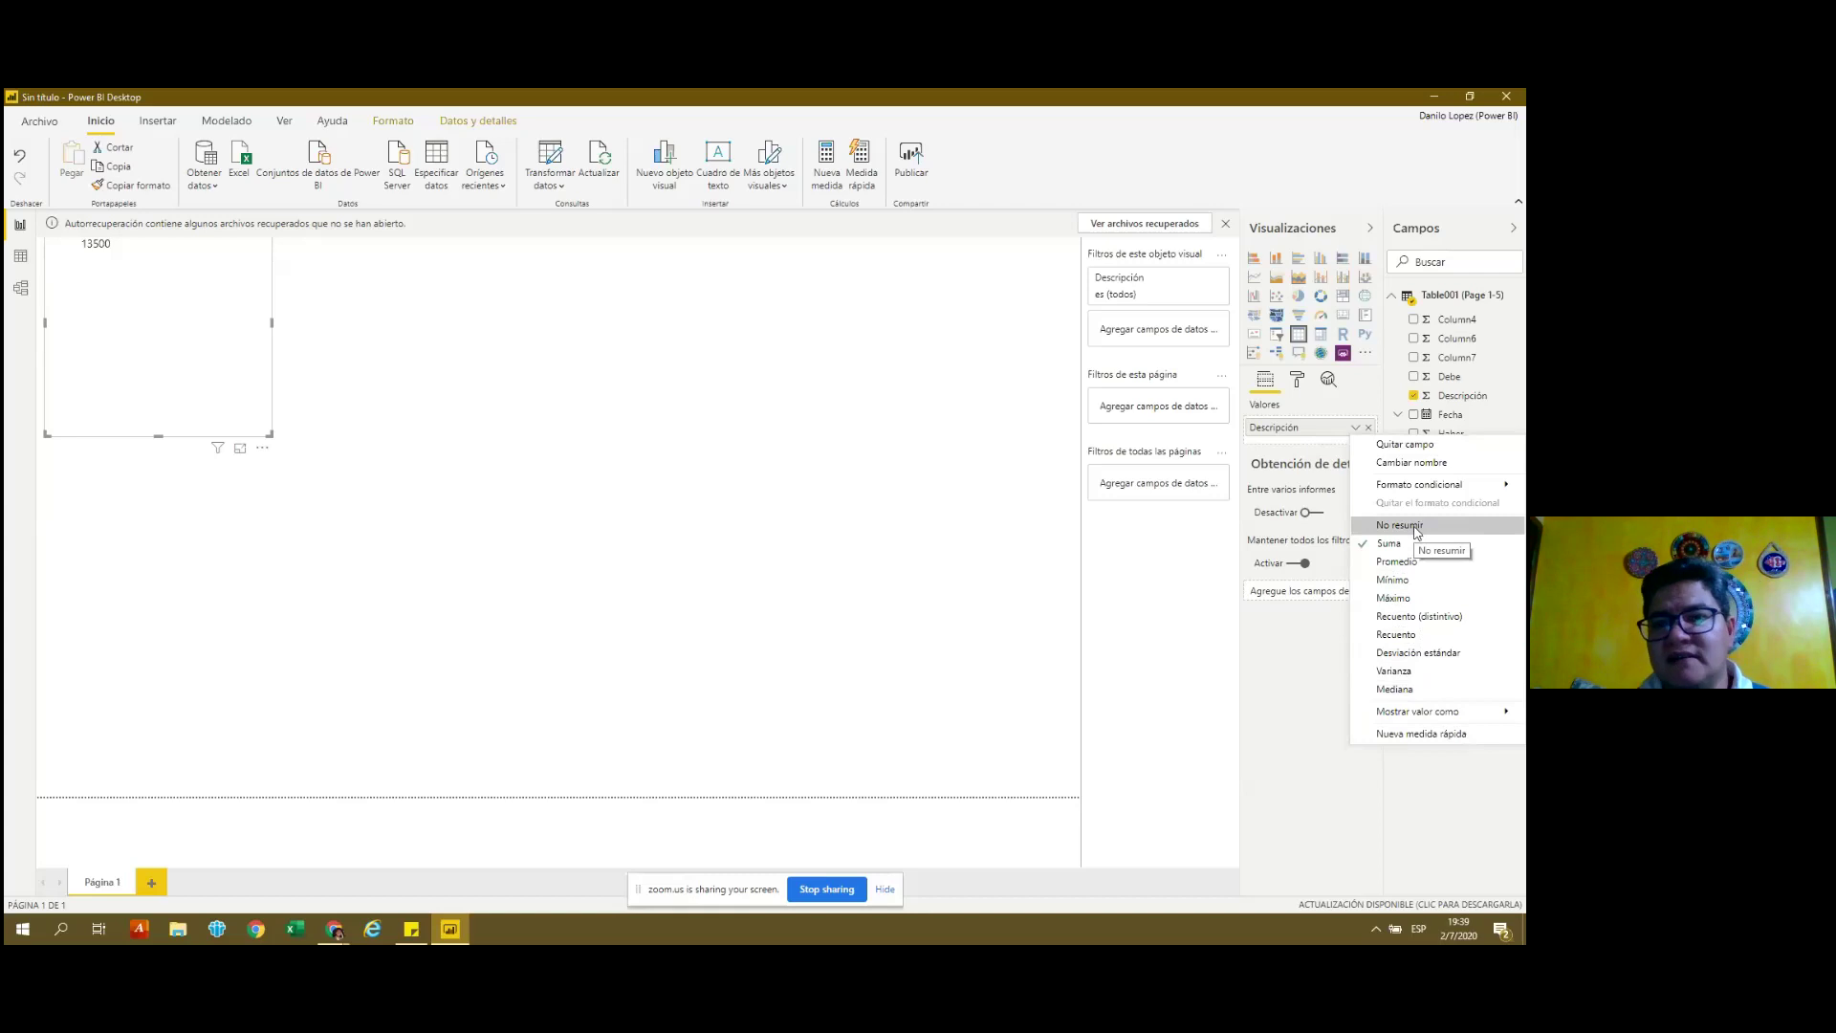
left_click(1399, 525)
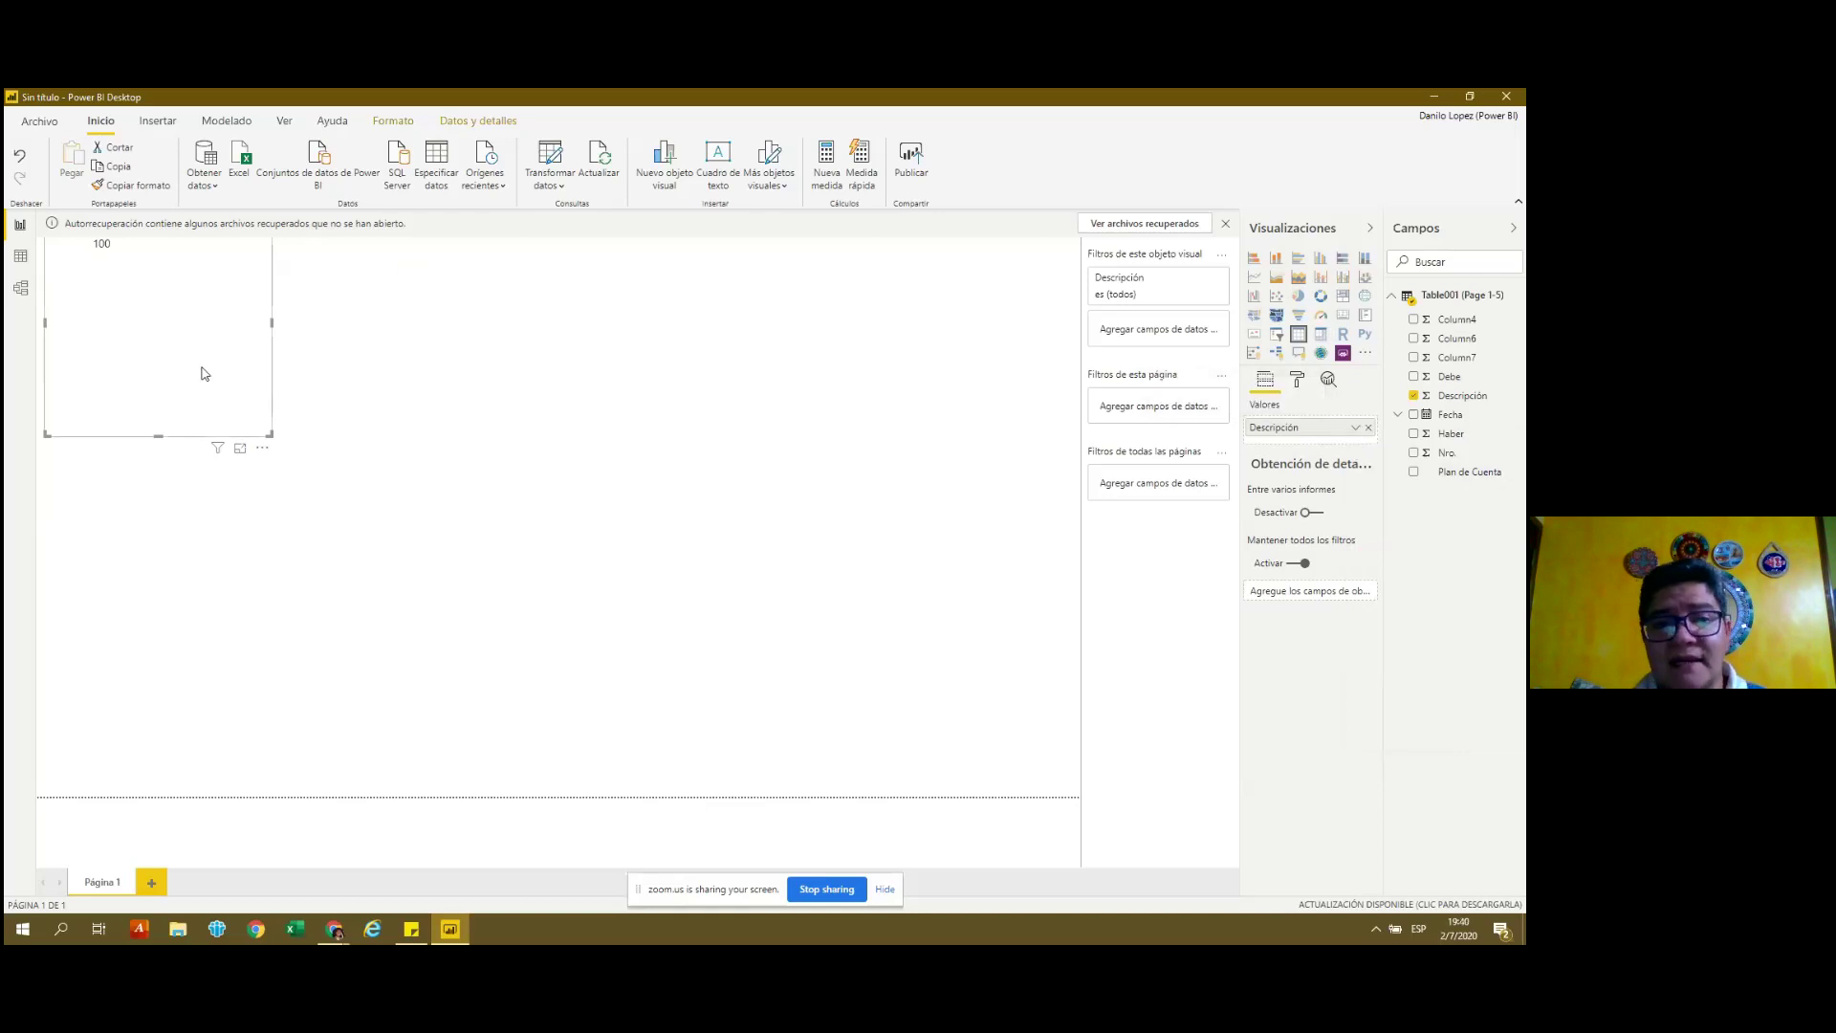
Remove Descripción from the table visual on the report page, leaving it empty.
left_click(28, 258)
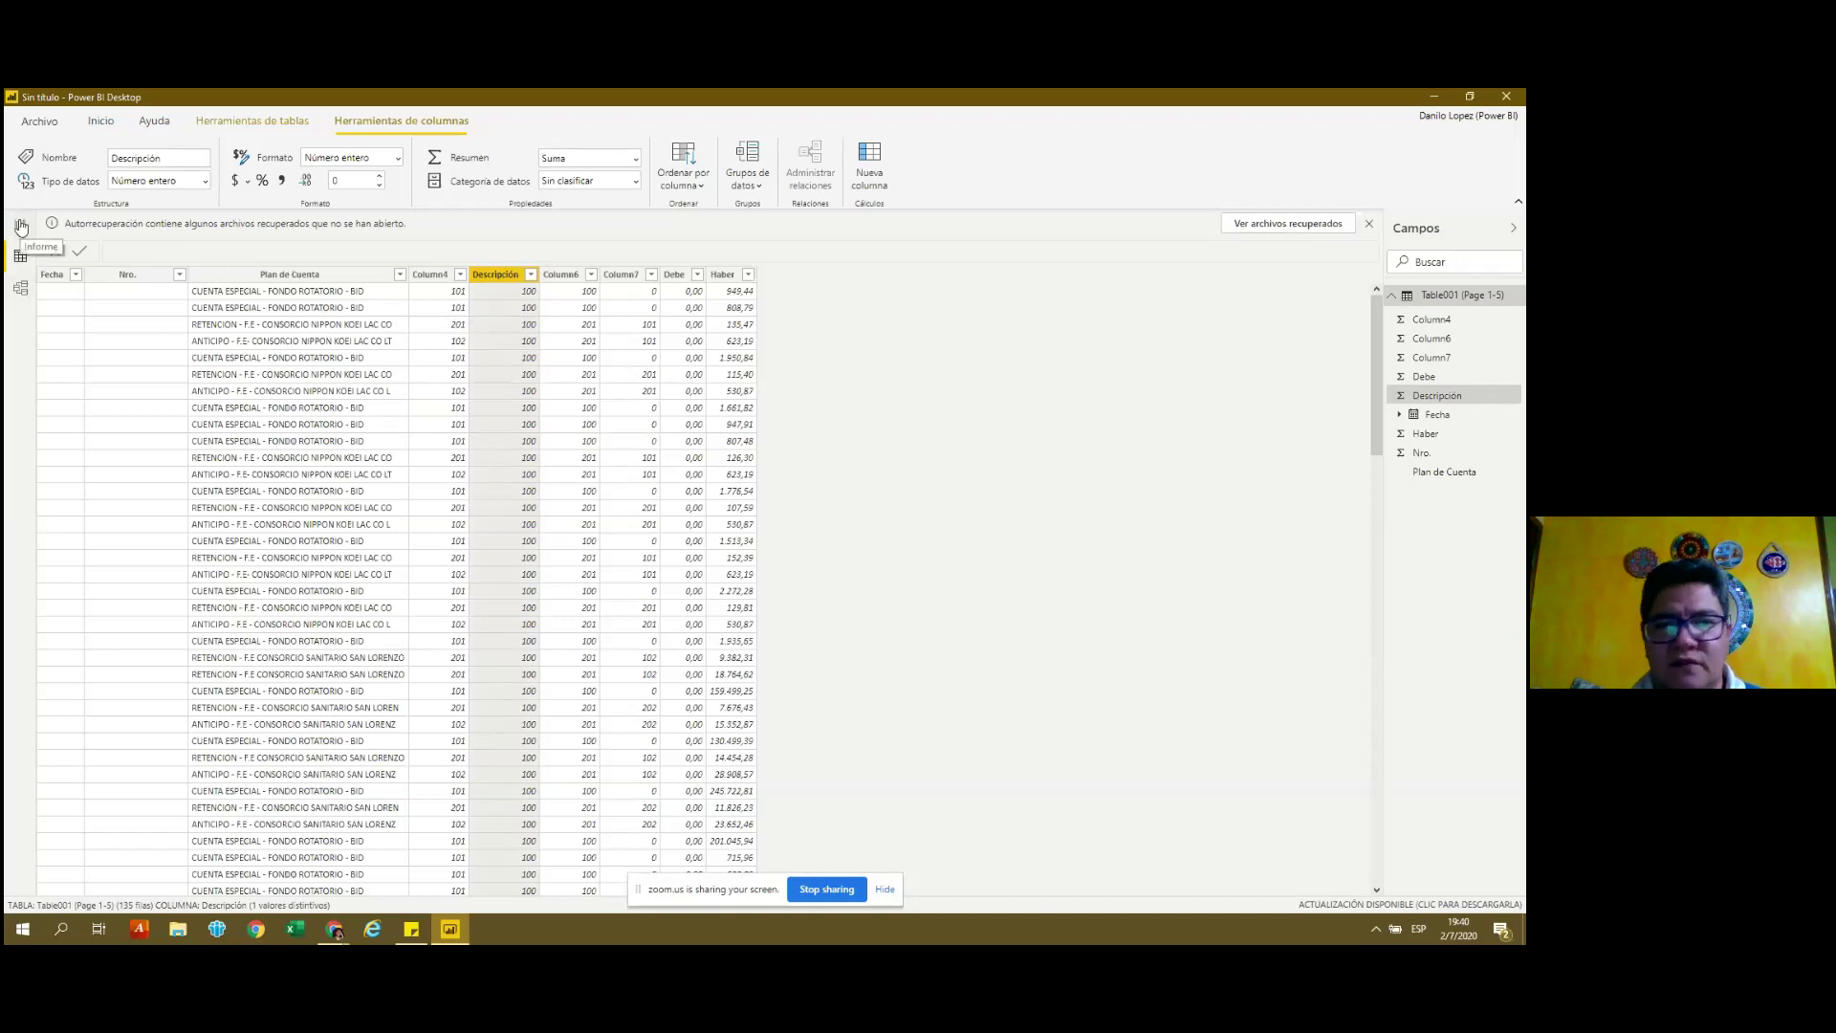
left_click(21, 227)
left_click(1368, 430)
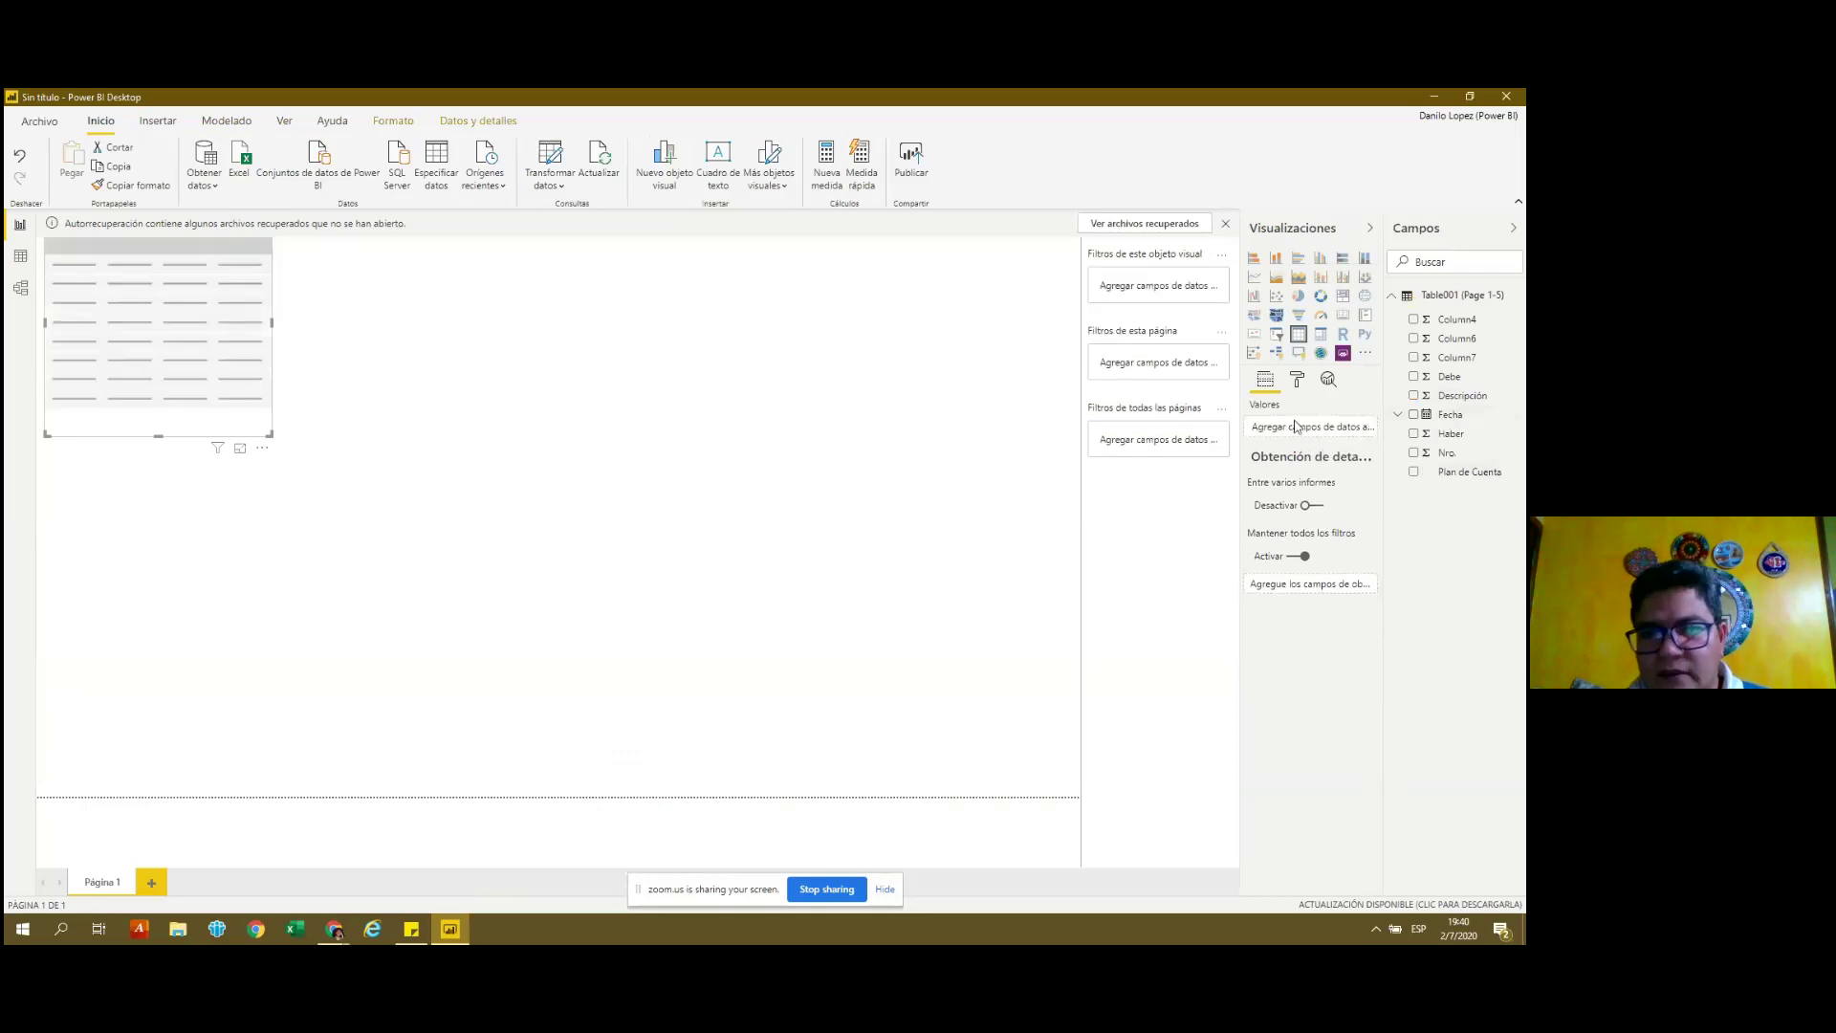
mouse_move(1455, 472)
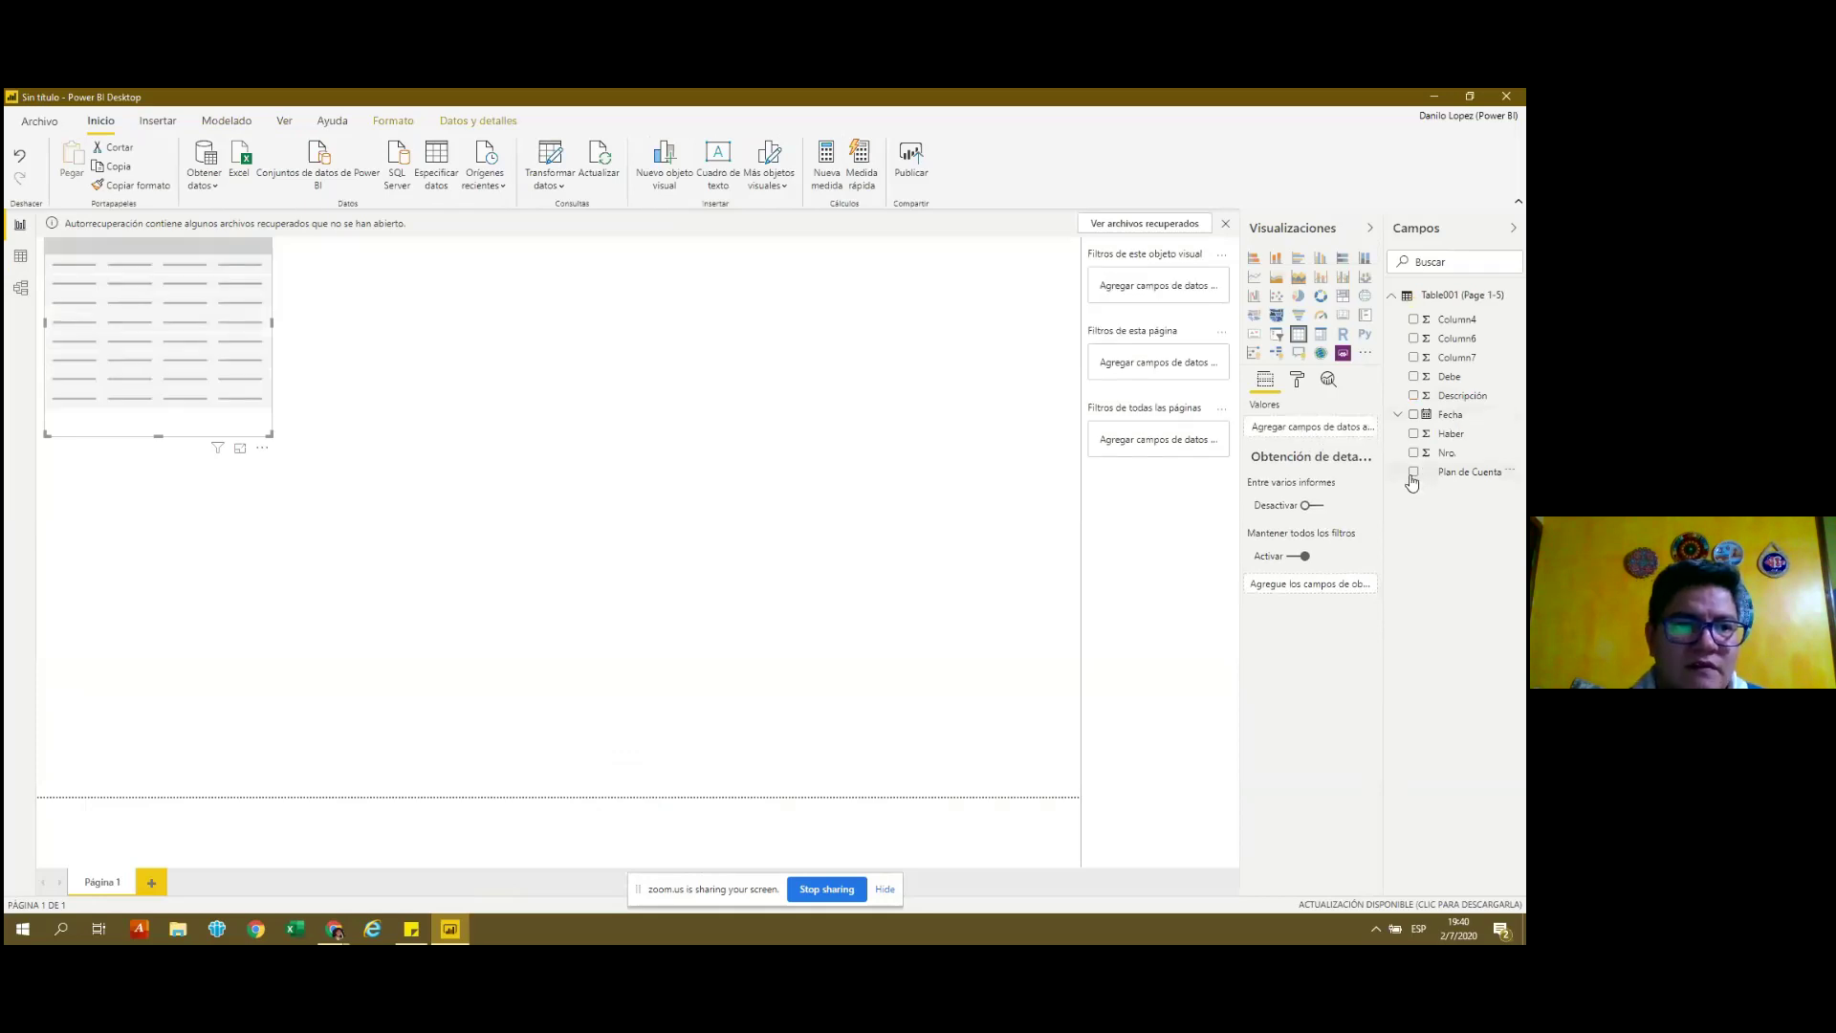
Add Plan de Cuenta to the visual and enlarge it wider and taller to show all accounts.
left_click(1413, 475)
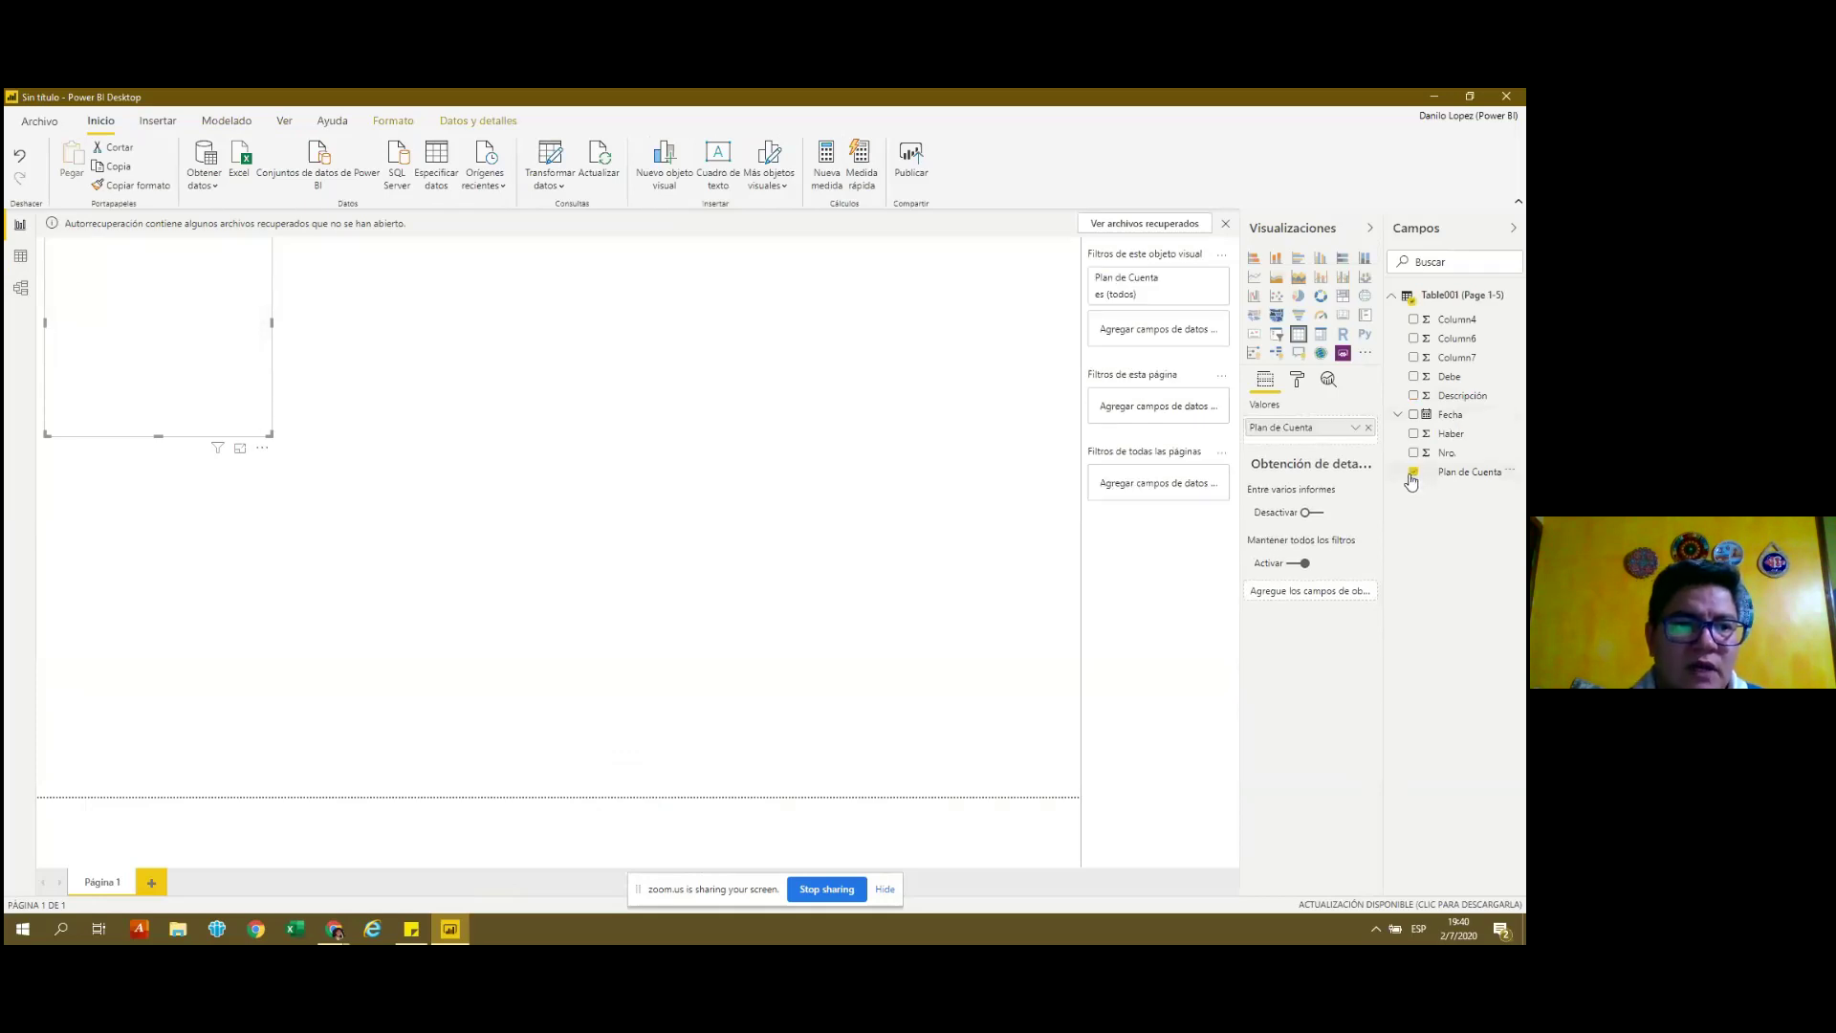
left_click(1353, 430)
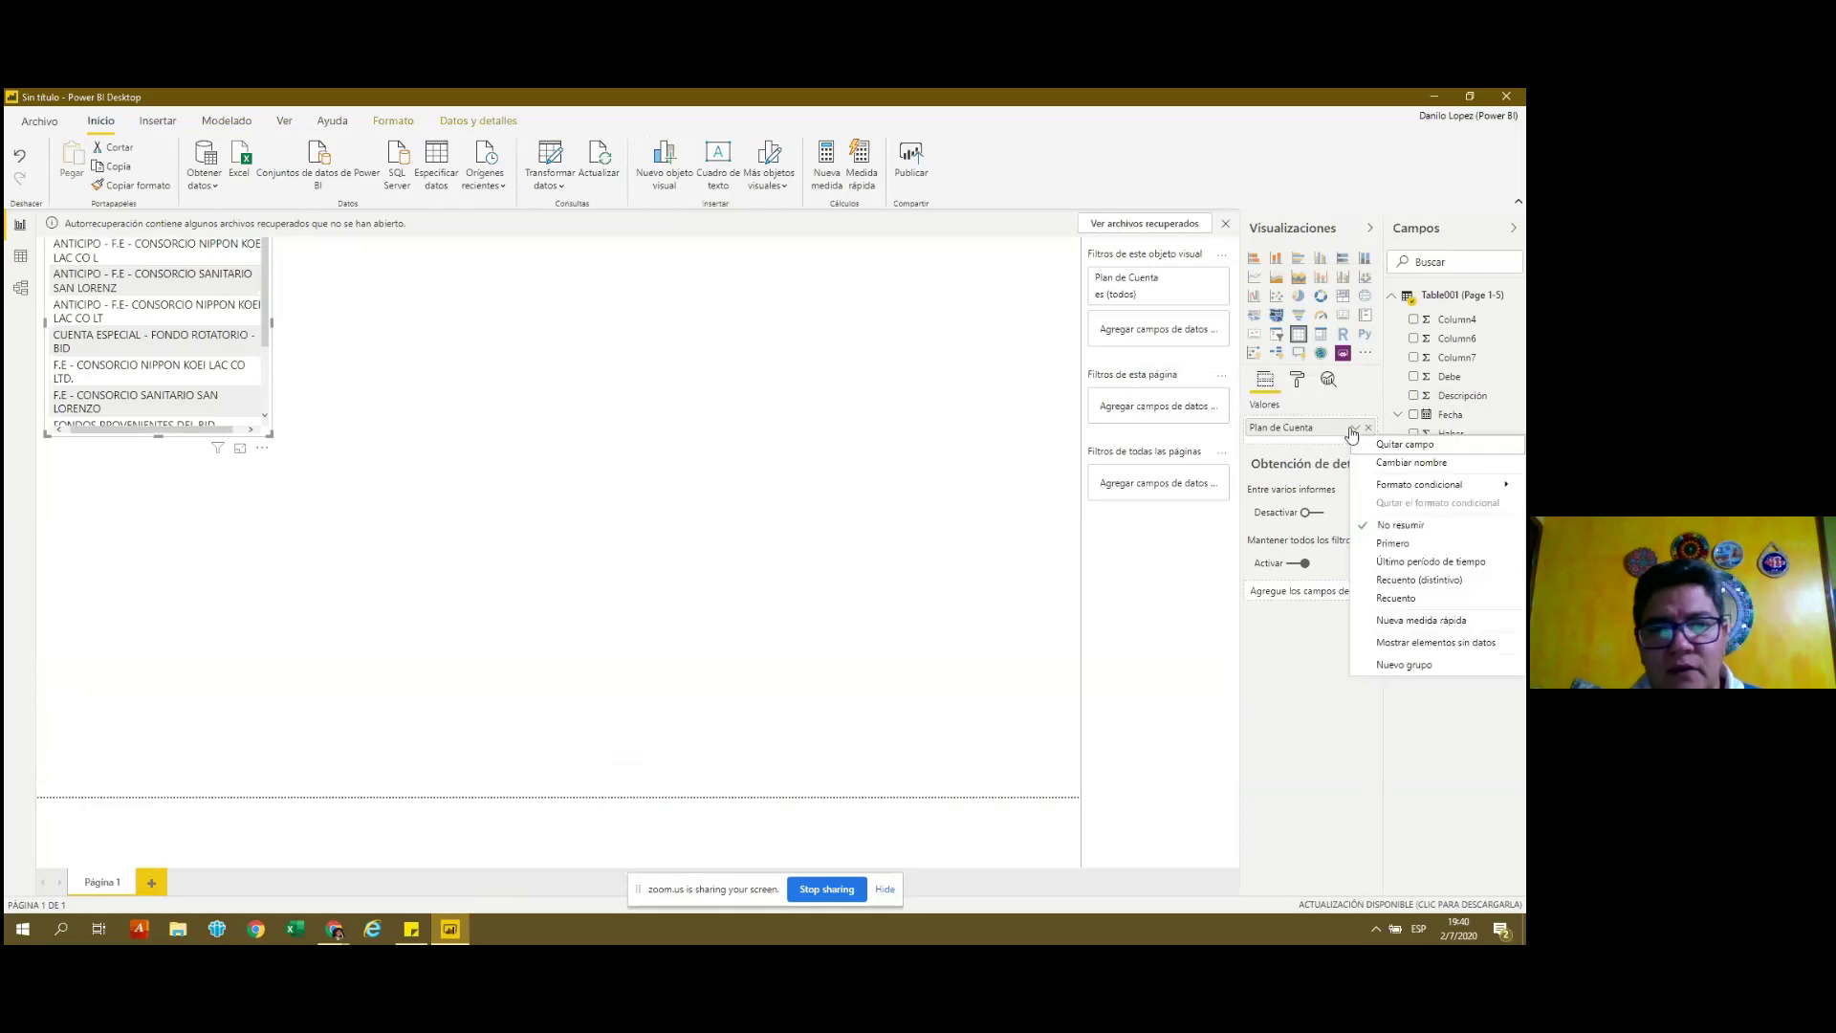
left_click(735, 409)
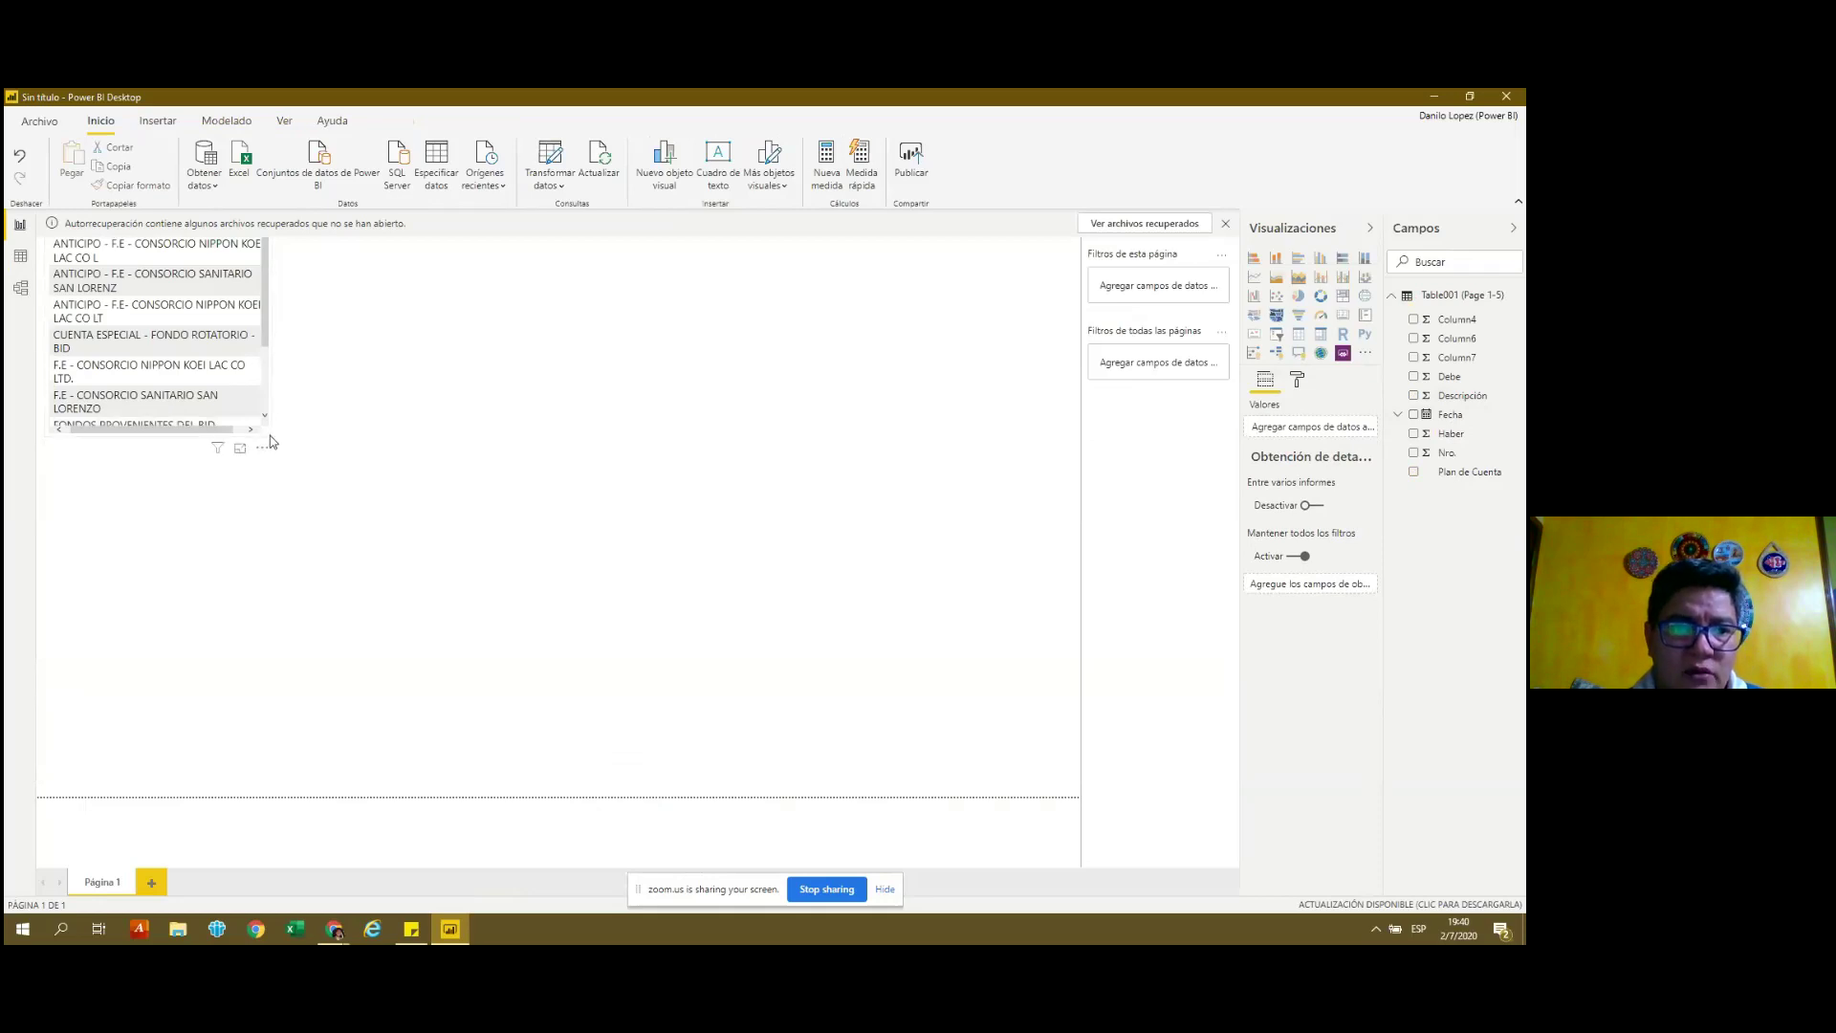
mouse_move(246, 422)
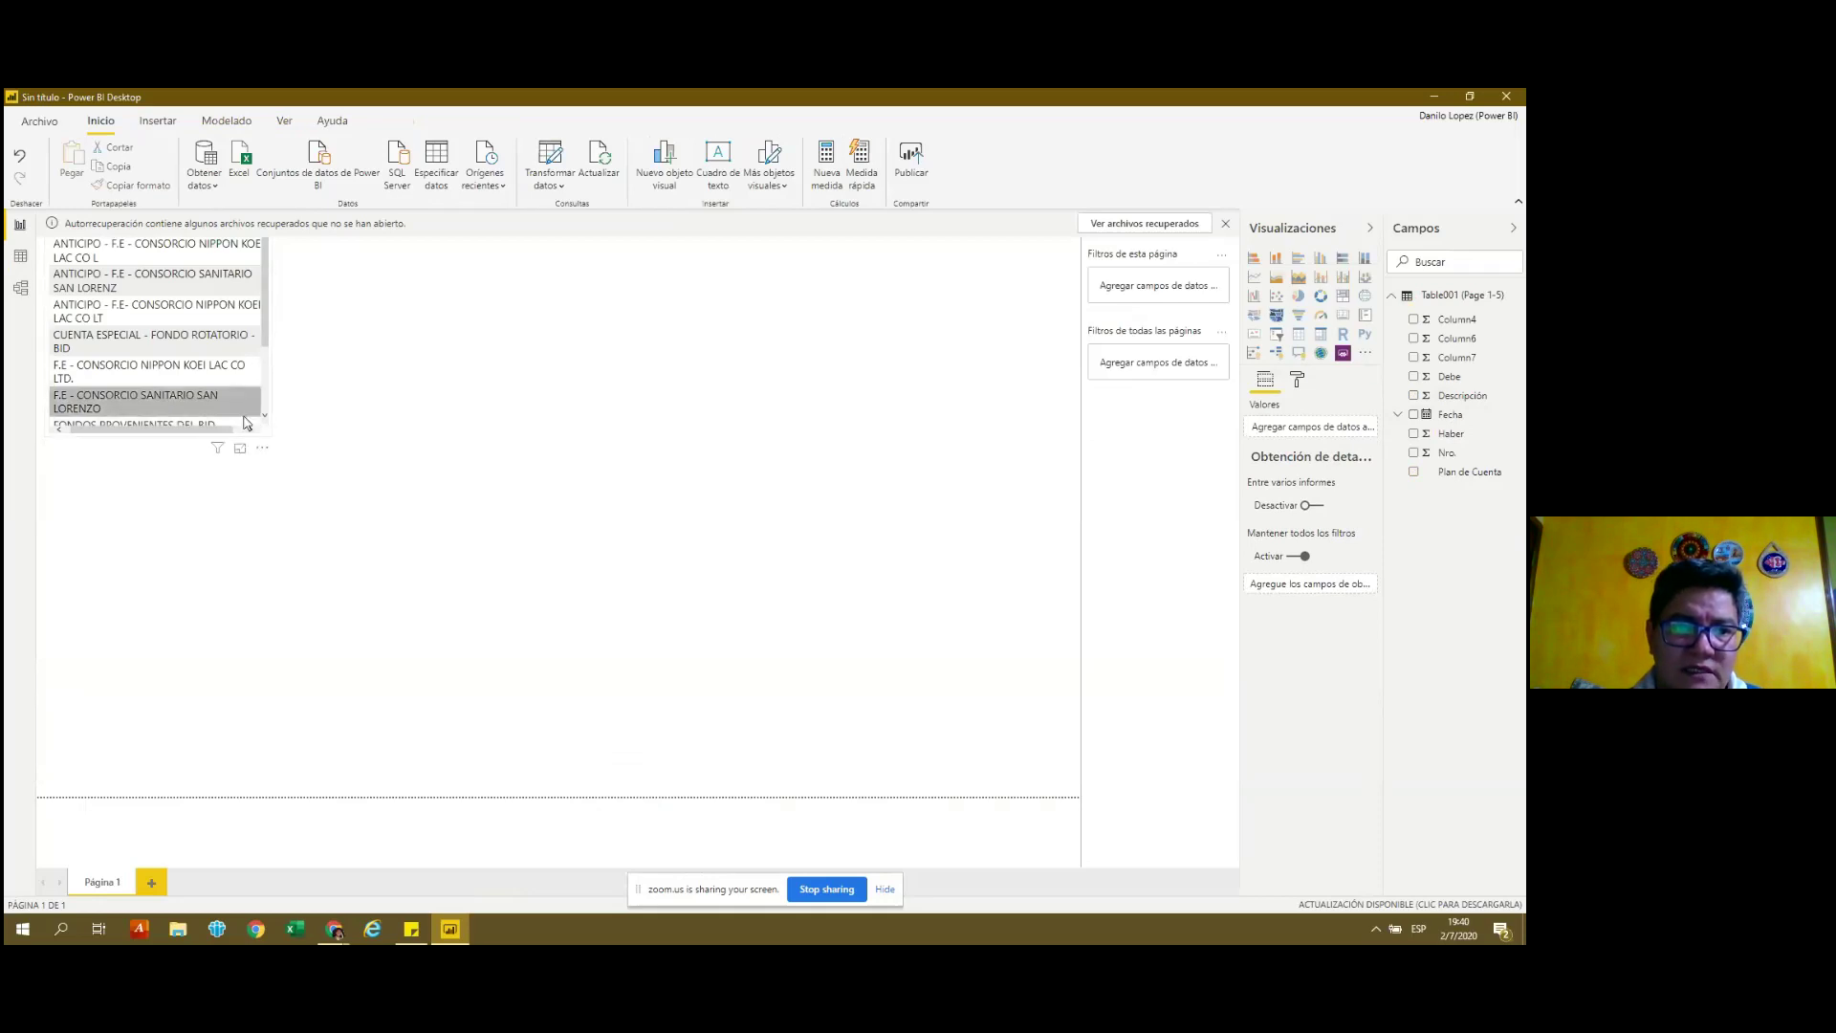
left_click(250, 429)
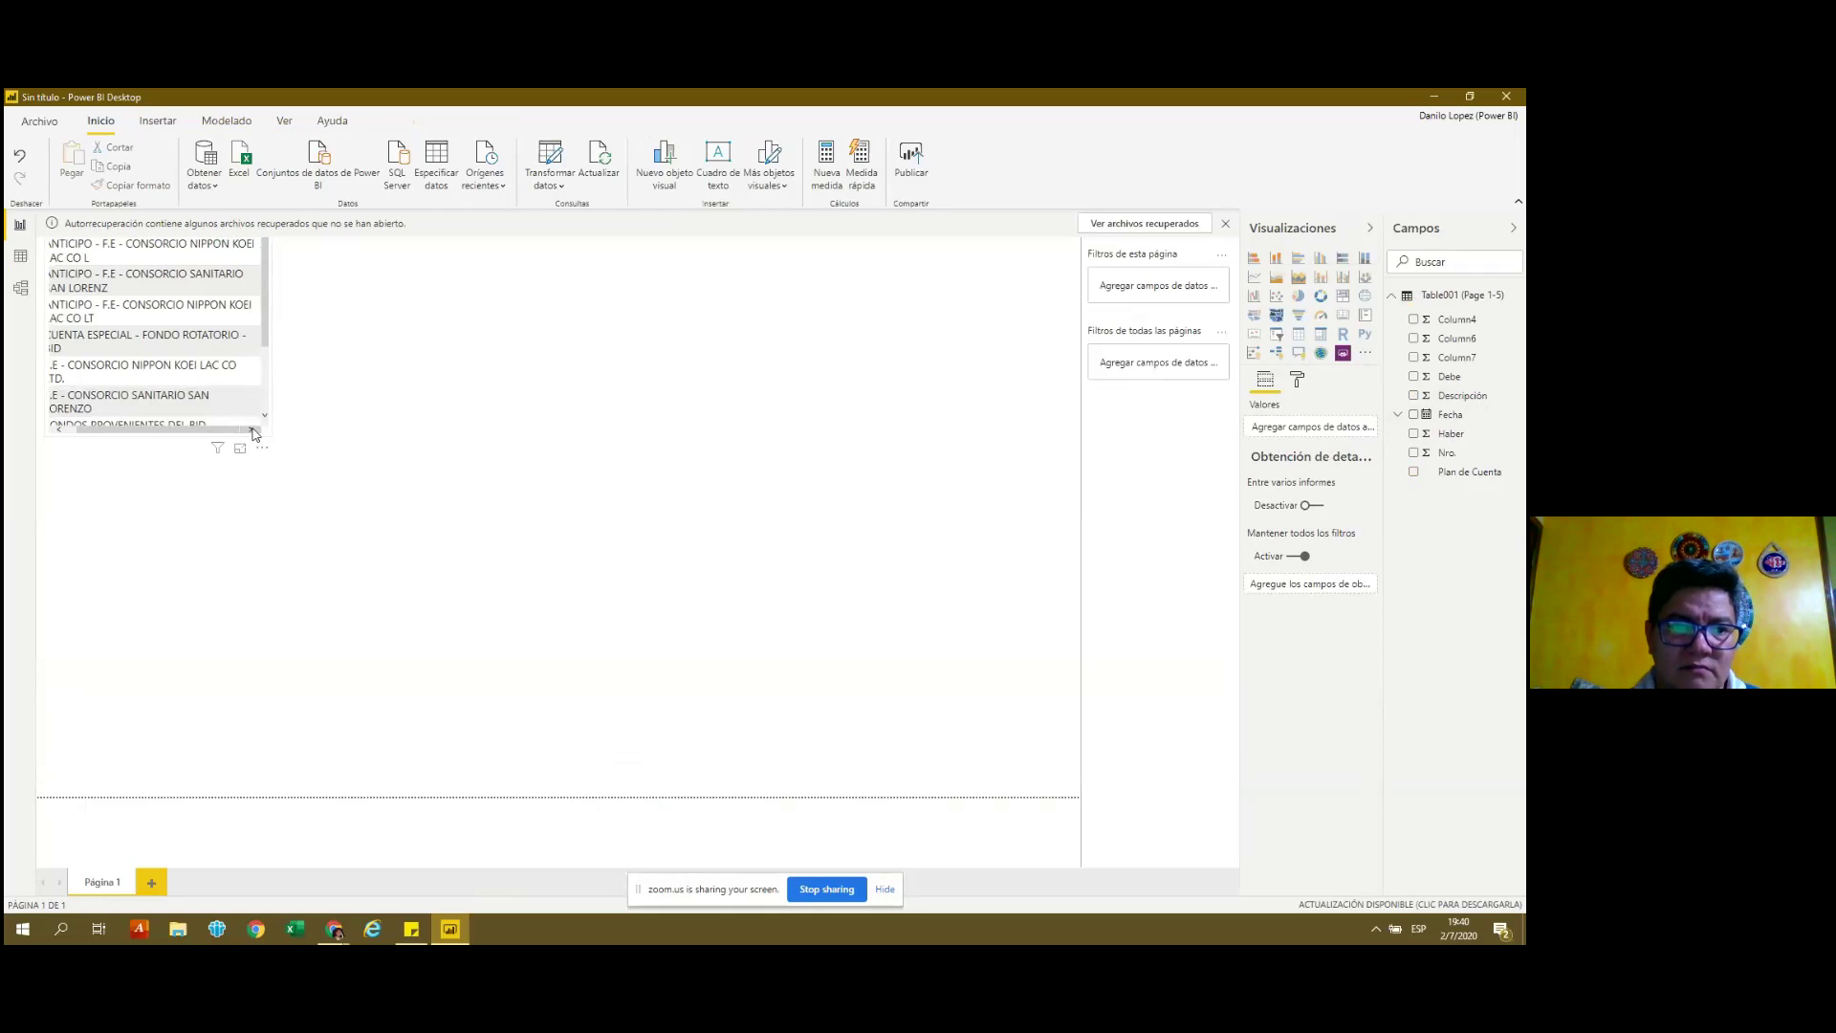
left_click(274, 325)
left_click_drag(268, 326, 494, 348)
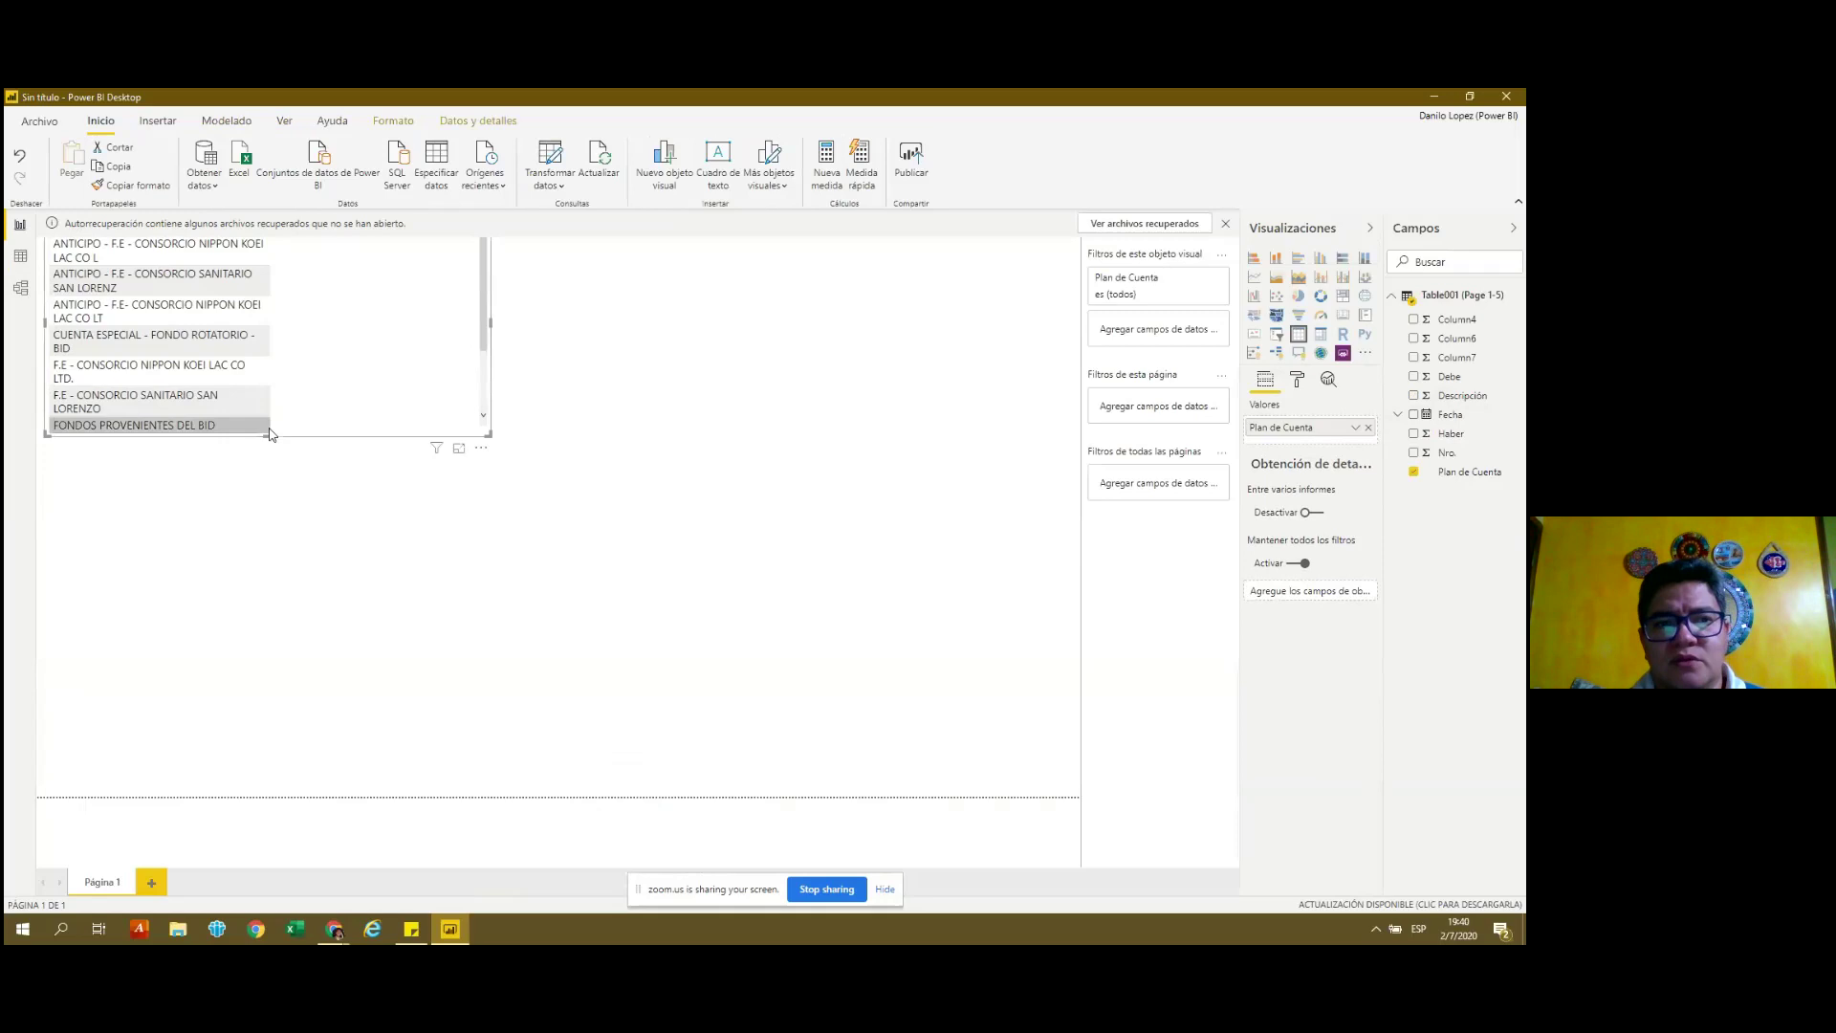
left_click_drag(267, 435, 258, 762)
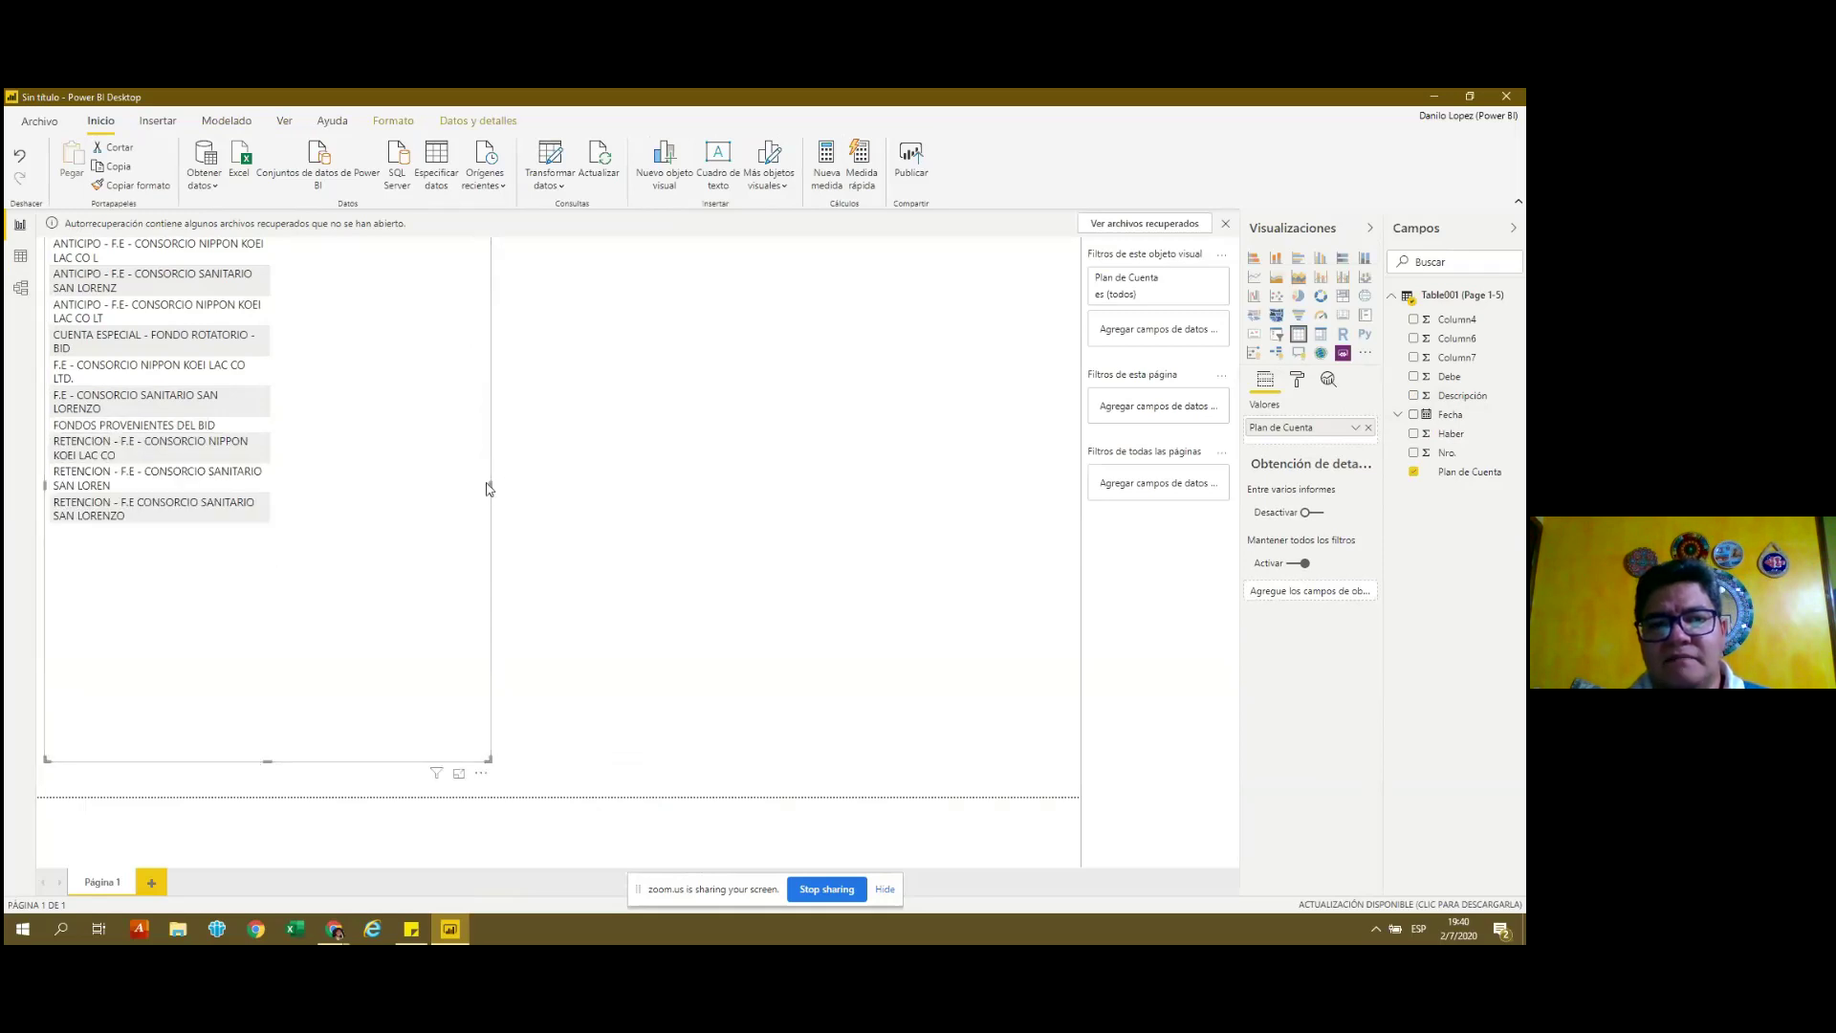
left_click_drag(491, 482, 729, 498)
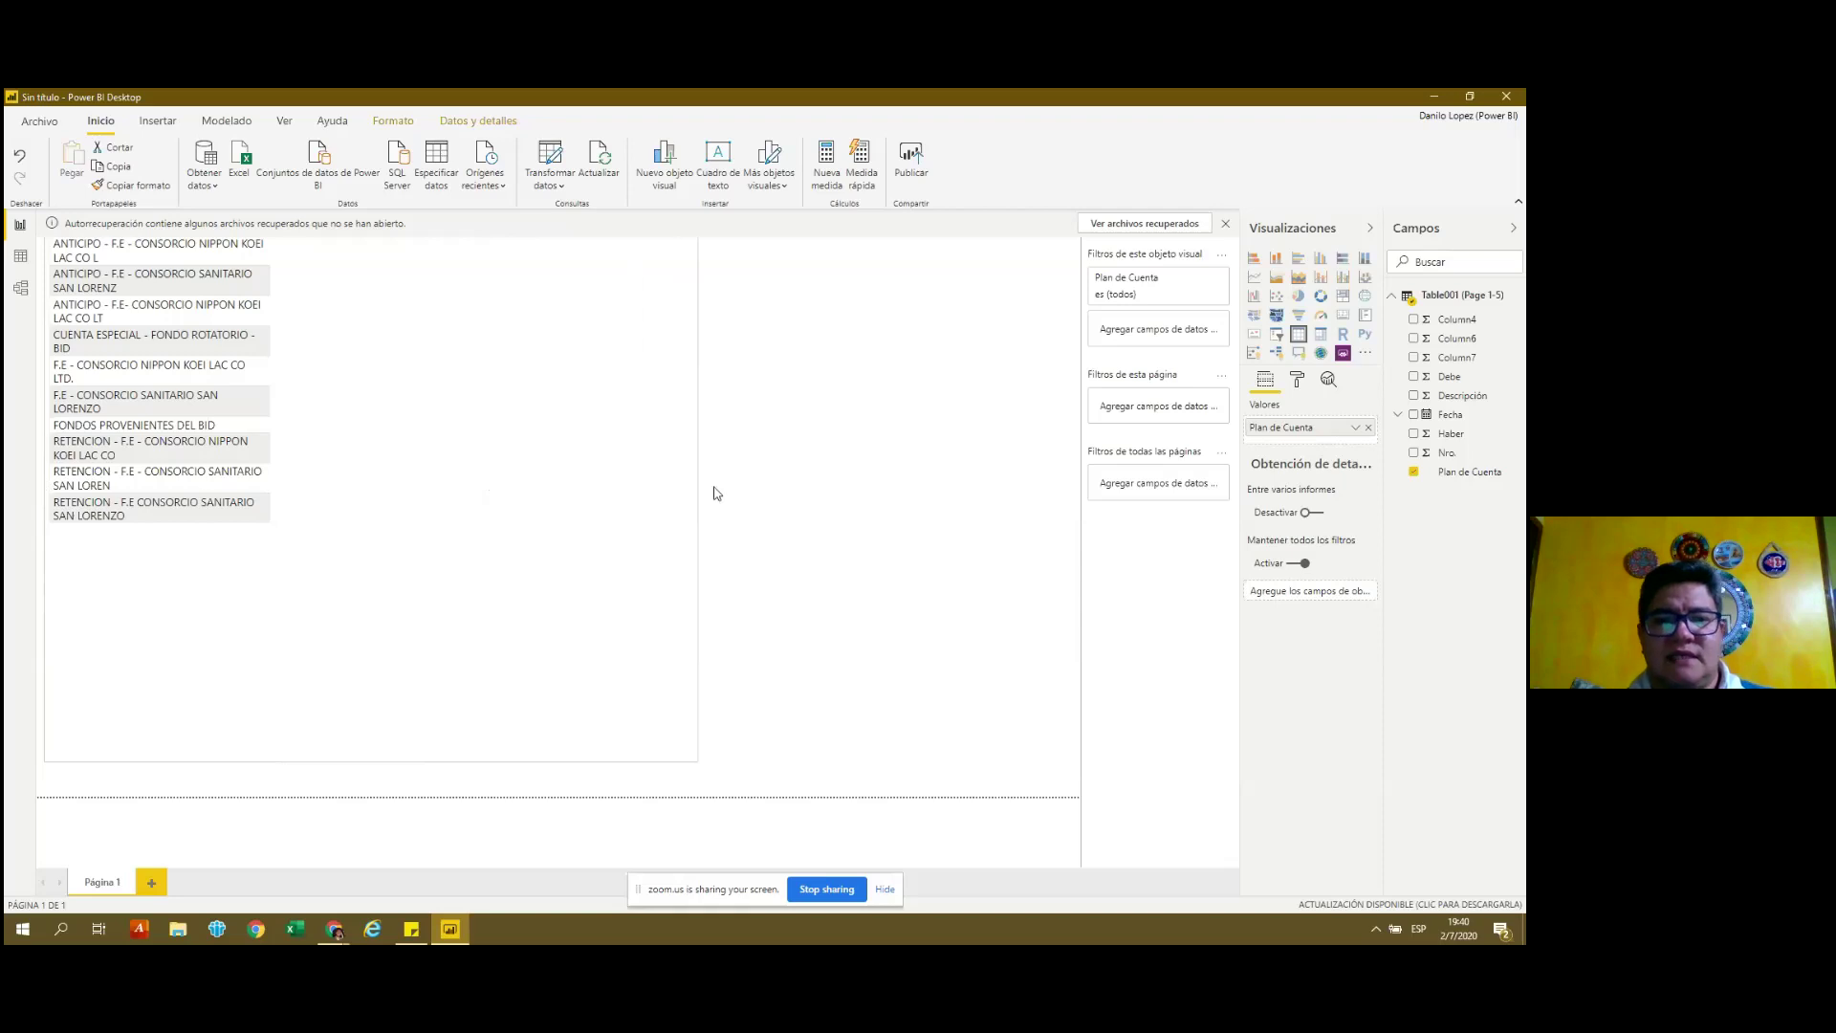
left_click(111, 792)
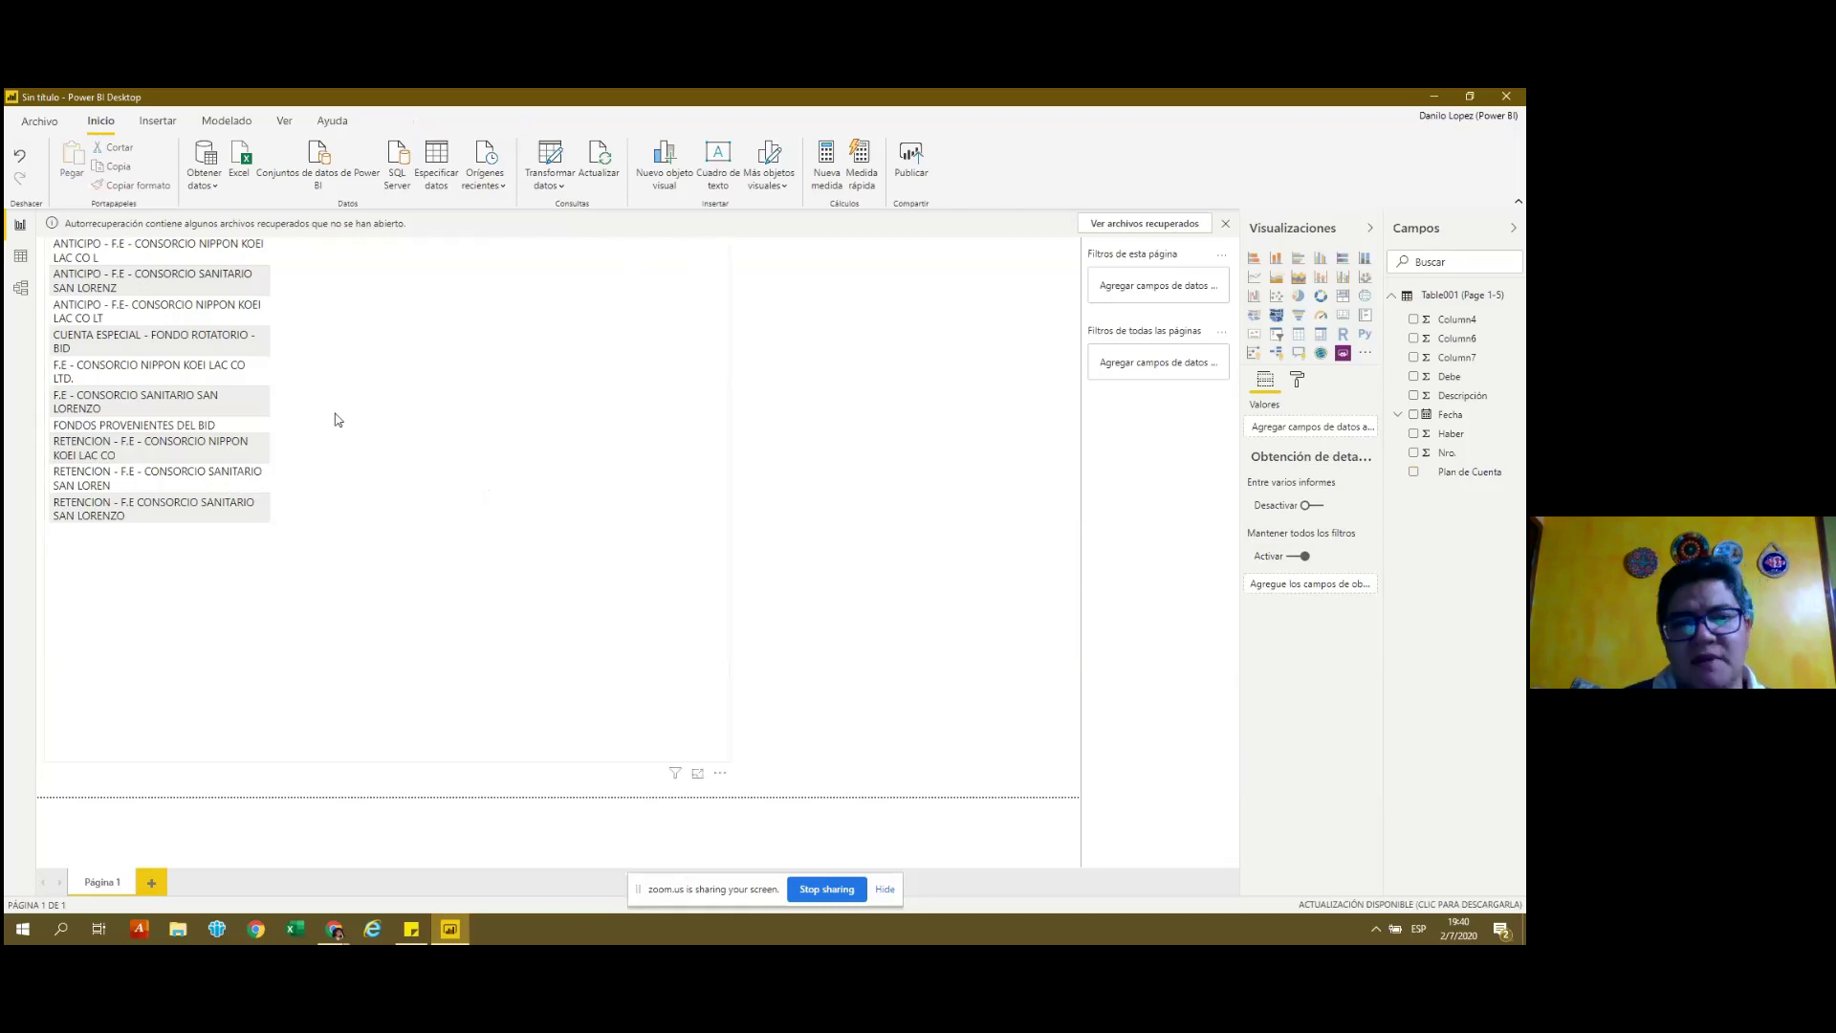
Pick the RETENCION - F.E - CONSORCIO SANITARIO SAN LOREN account in the list.
left_click(566, 421)
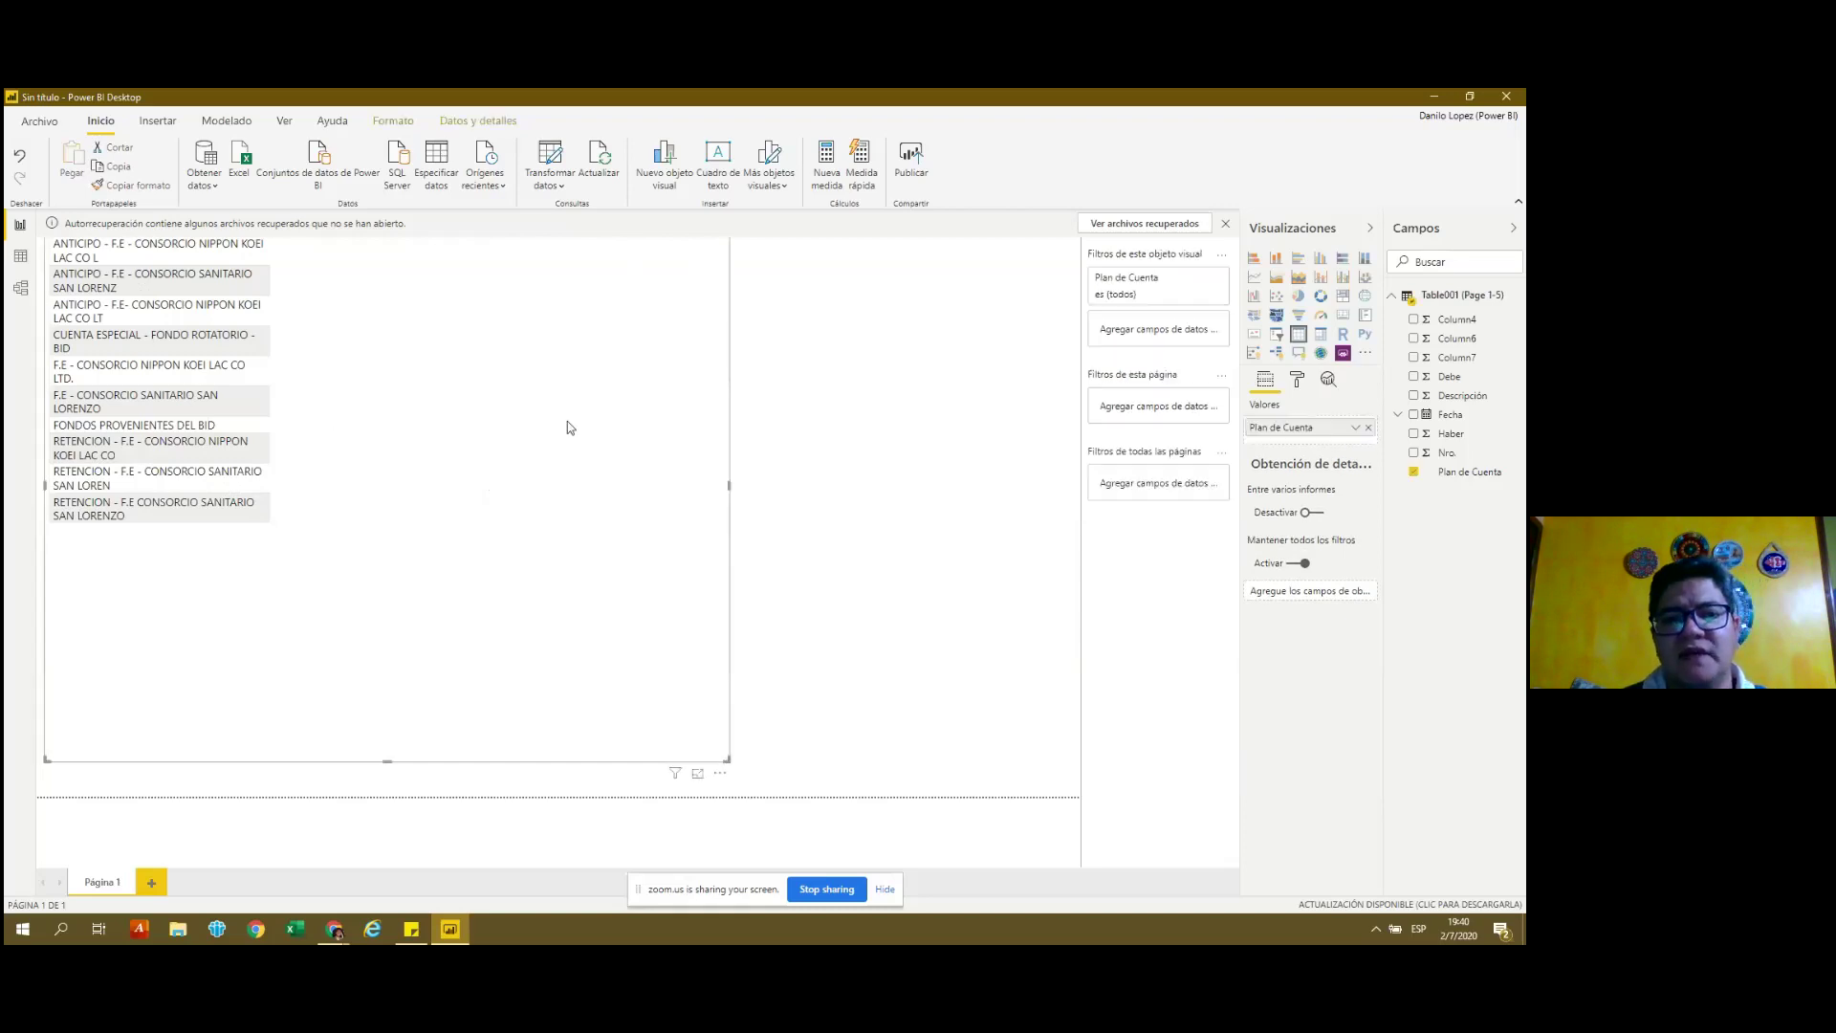
left_click(249, 281)
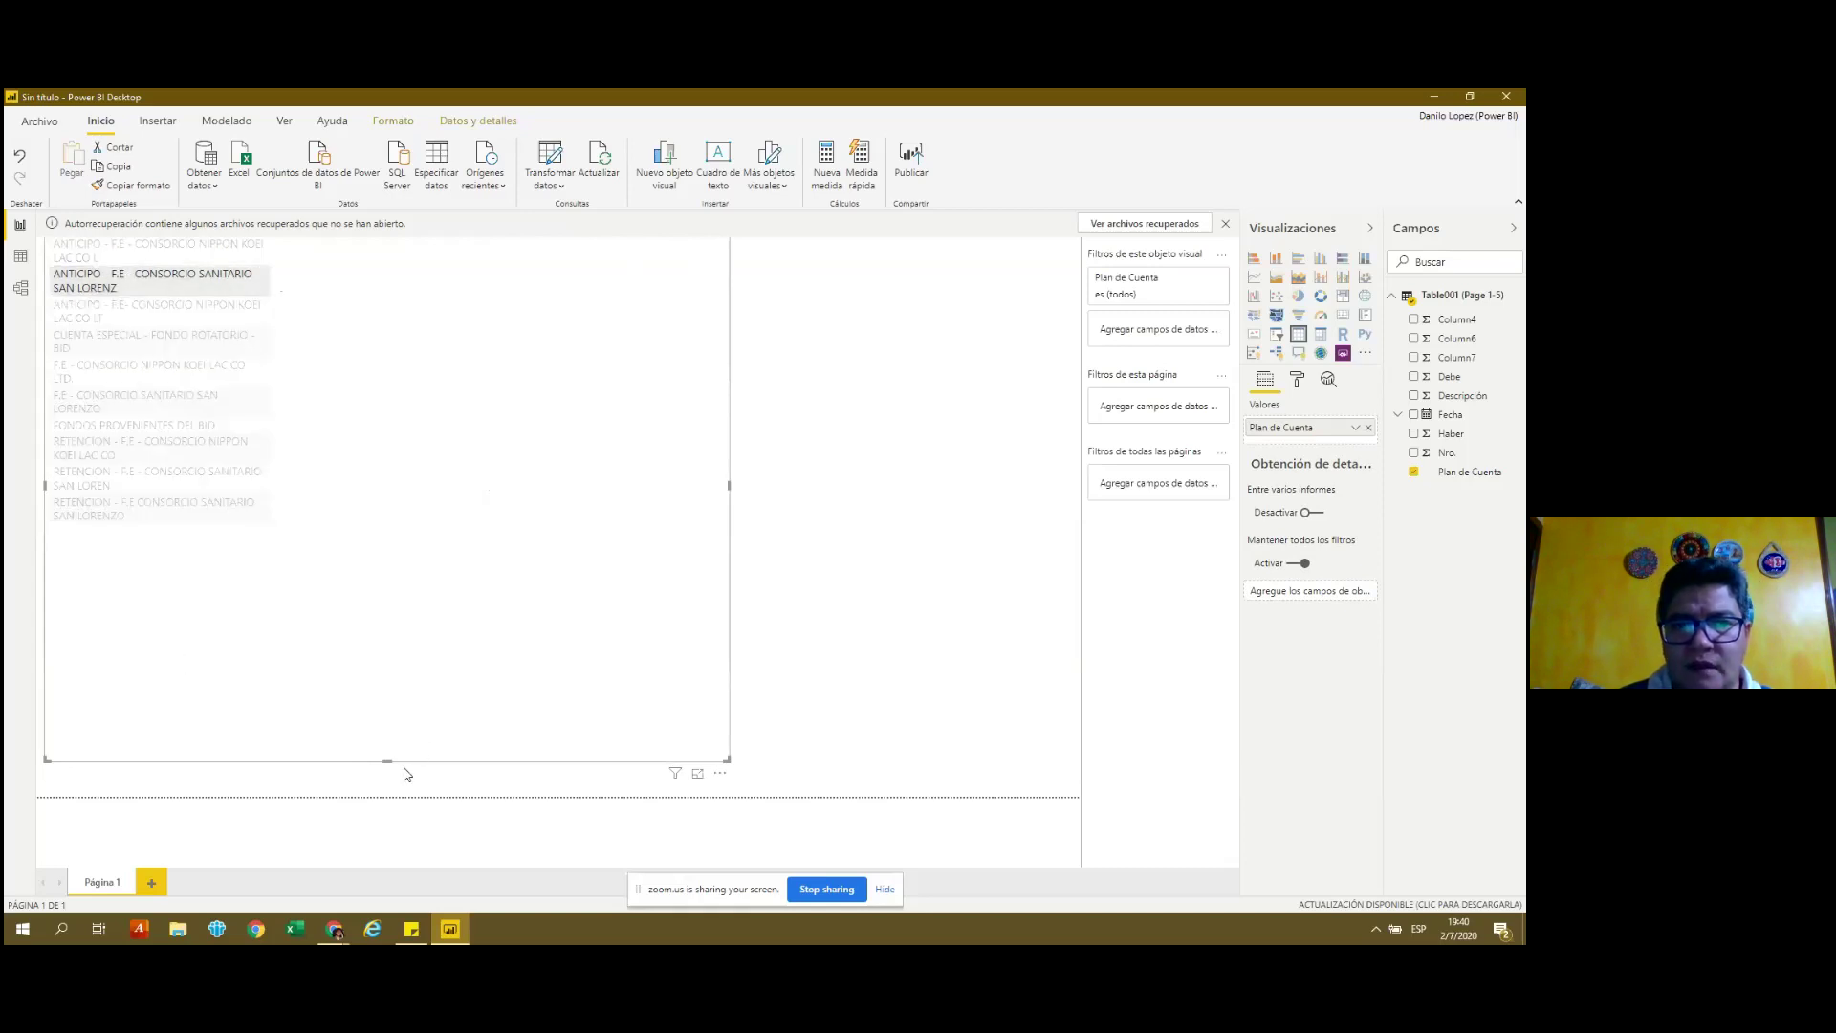
left_click(746, 483)
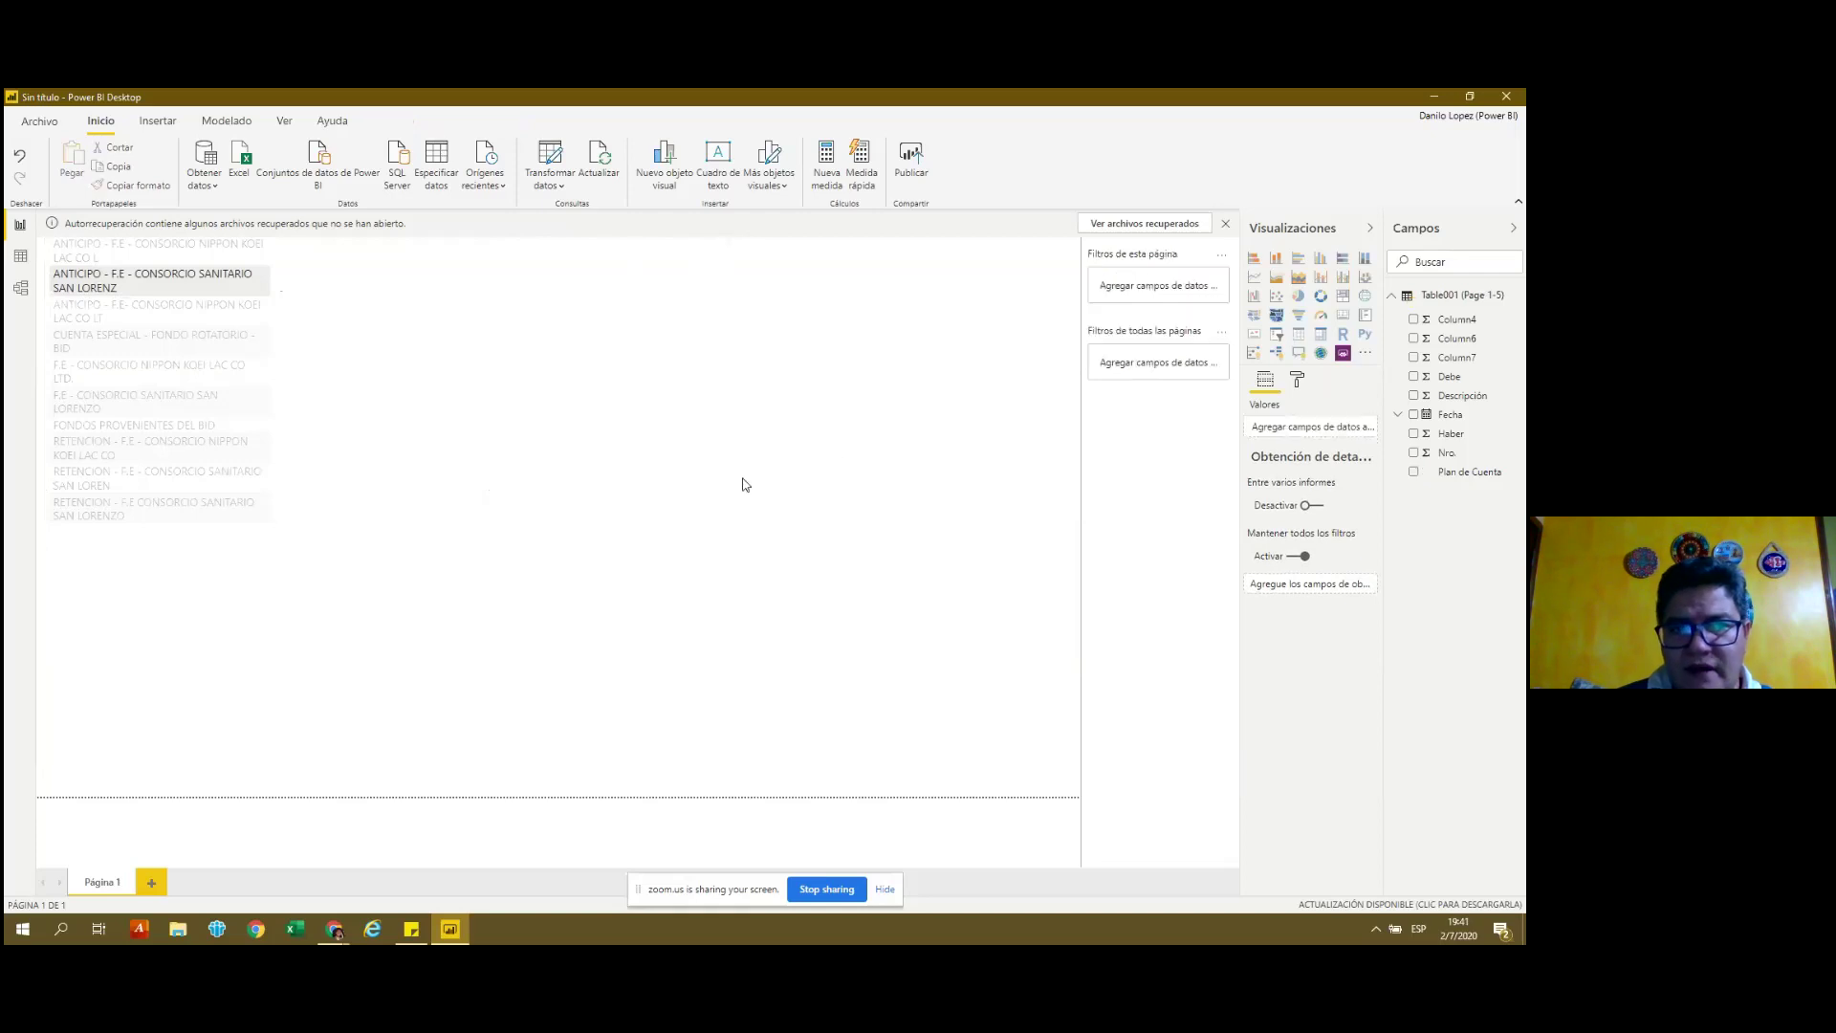
left_click(257, 483)
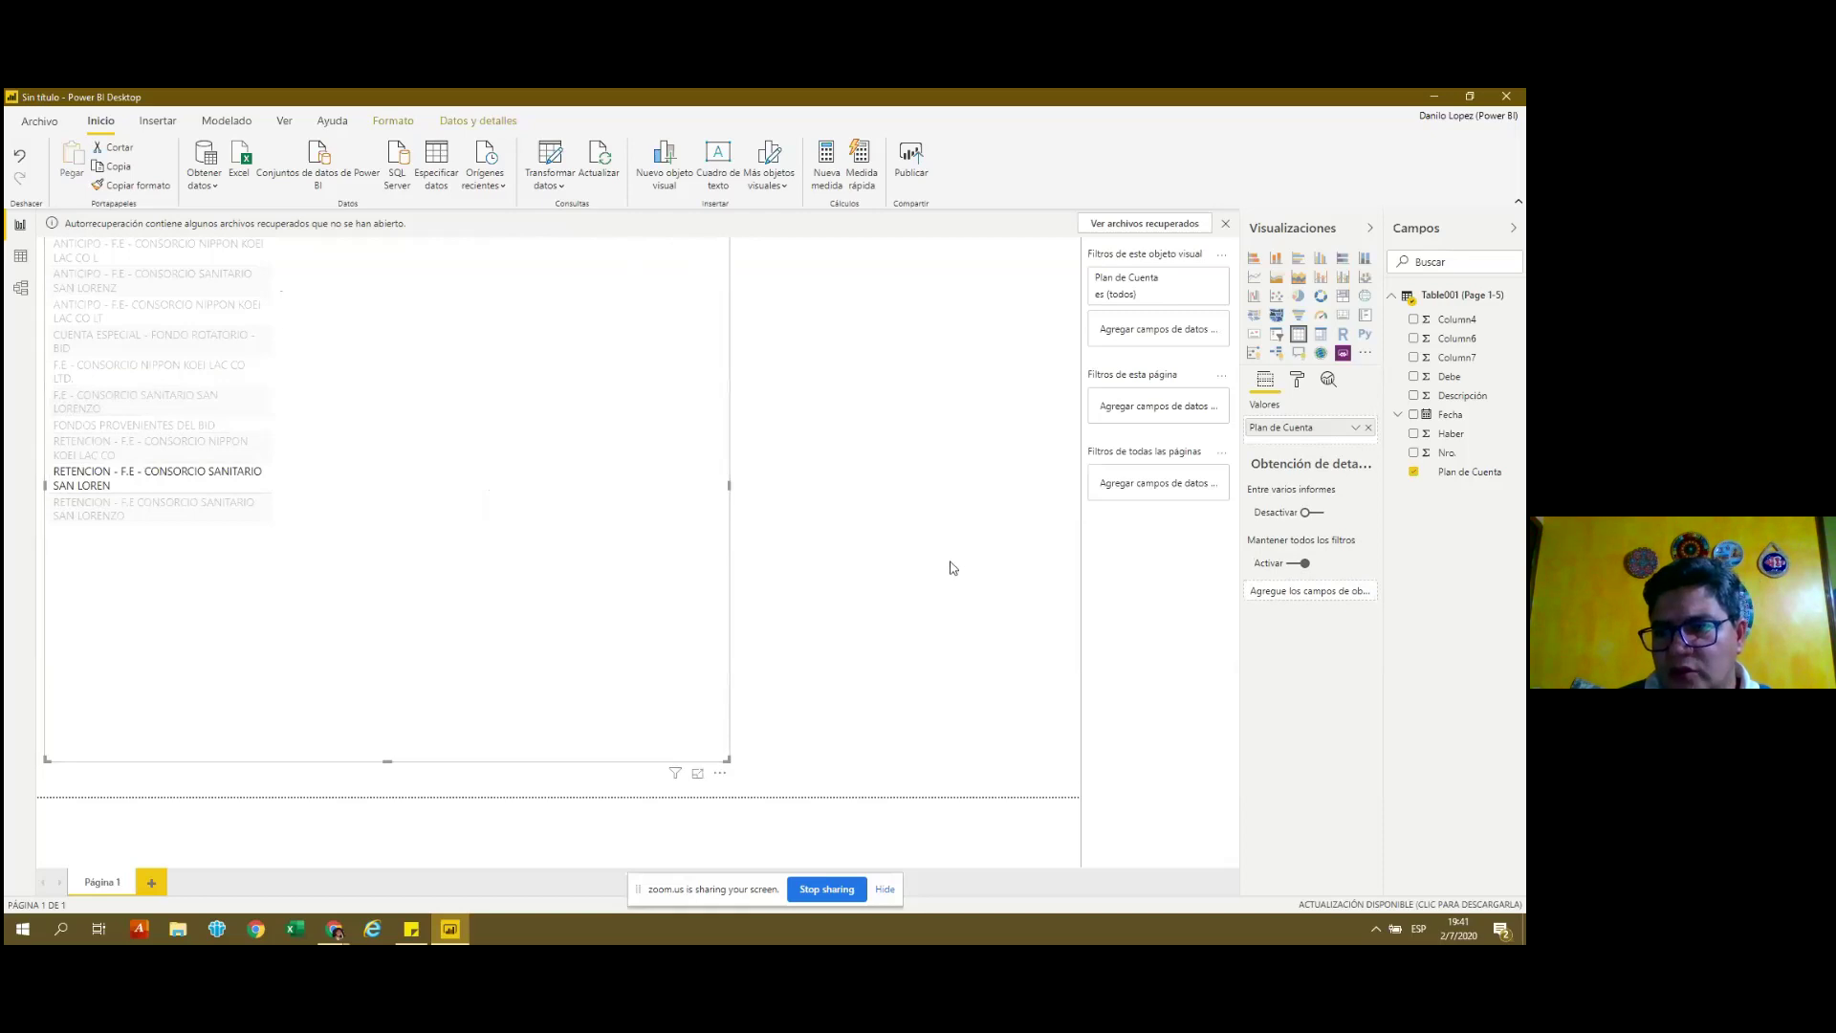
key("Escape")
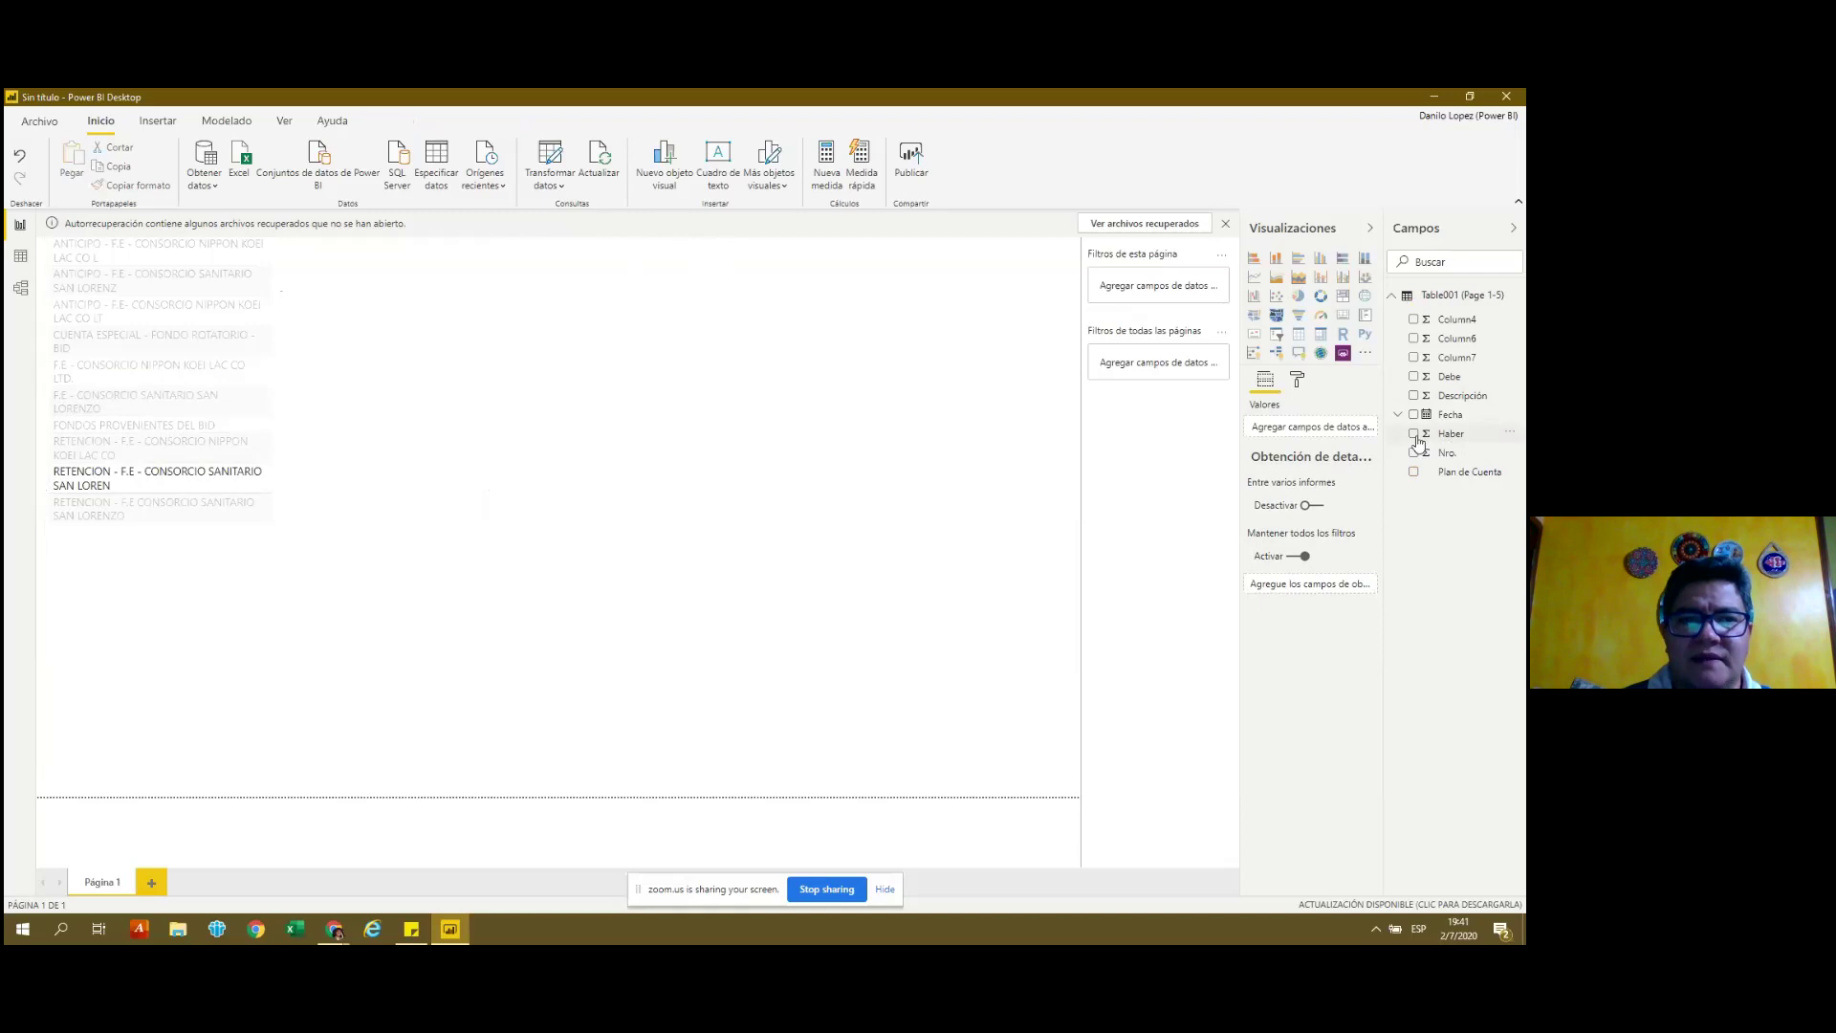
Add a Haber column chart and resize it beside a narrowed account list.
left_click(1414, 434)
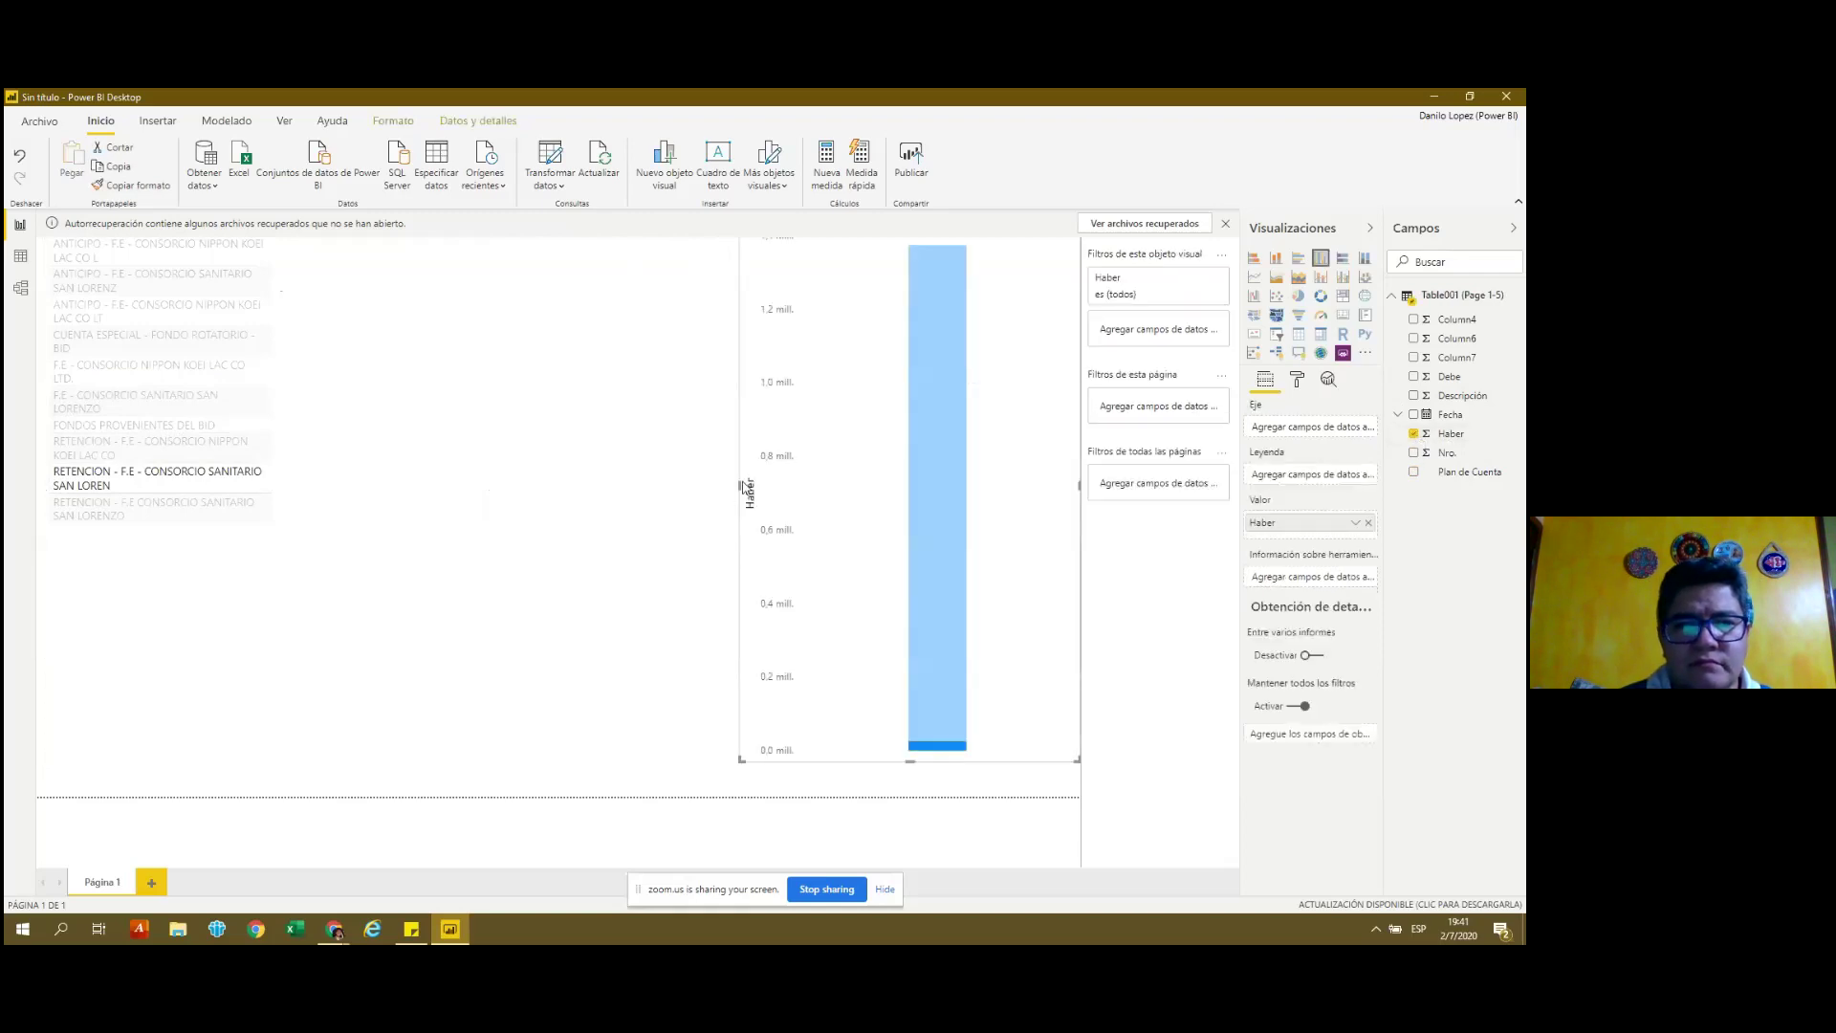
left_click_drag(740, 483, 487, 493)
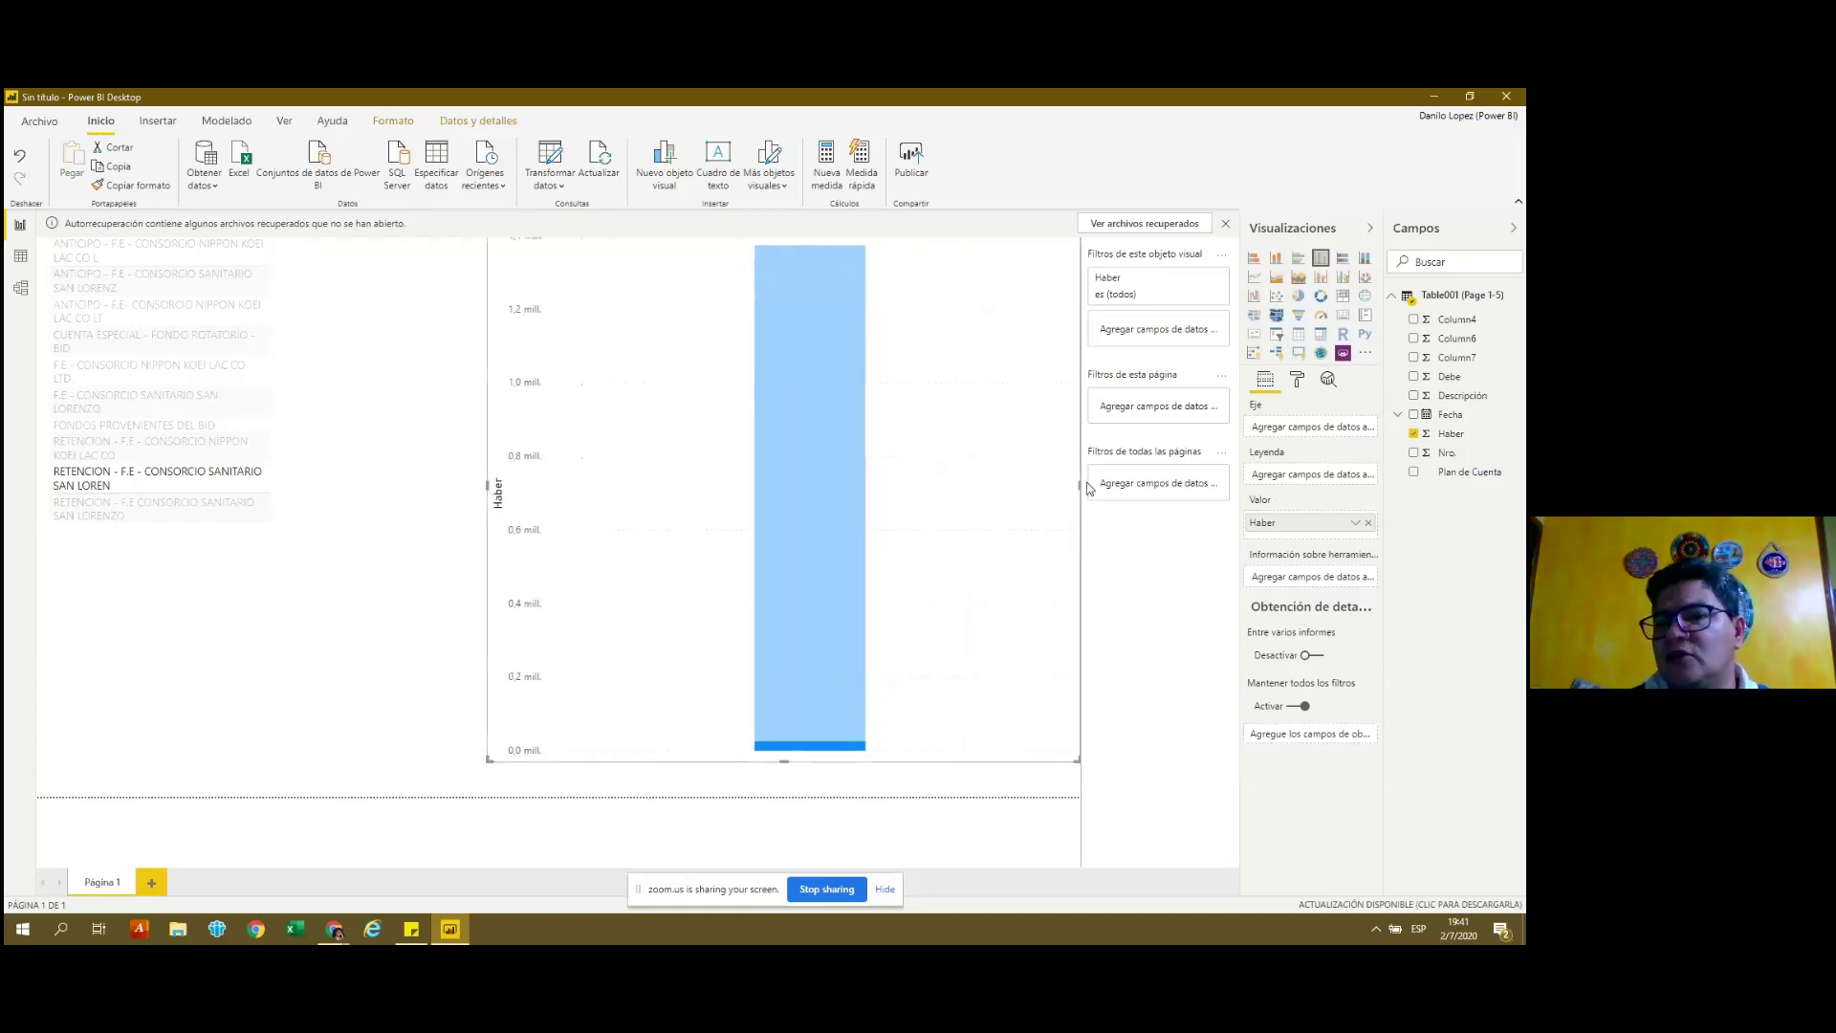
left_click_drag(1078, 484, 855, 507)
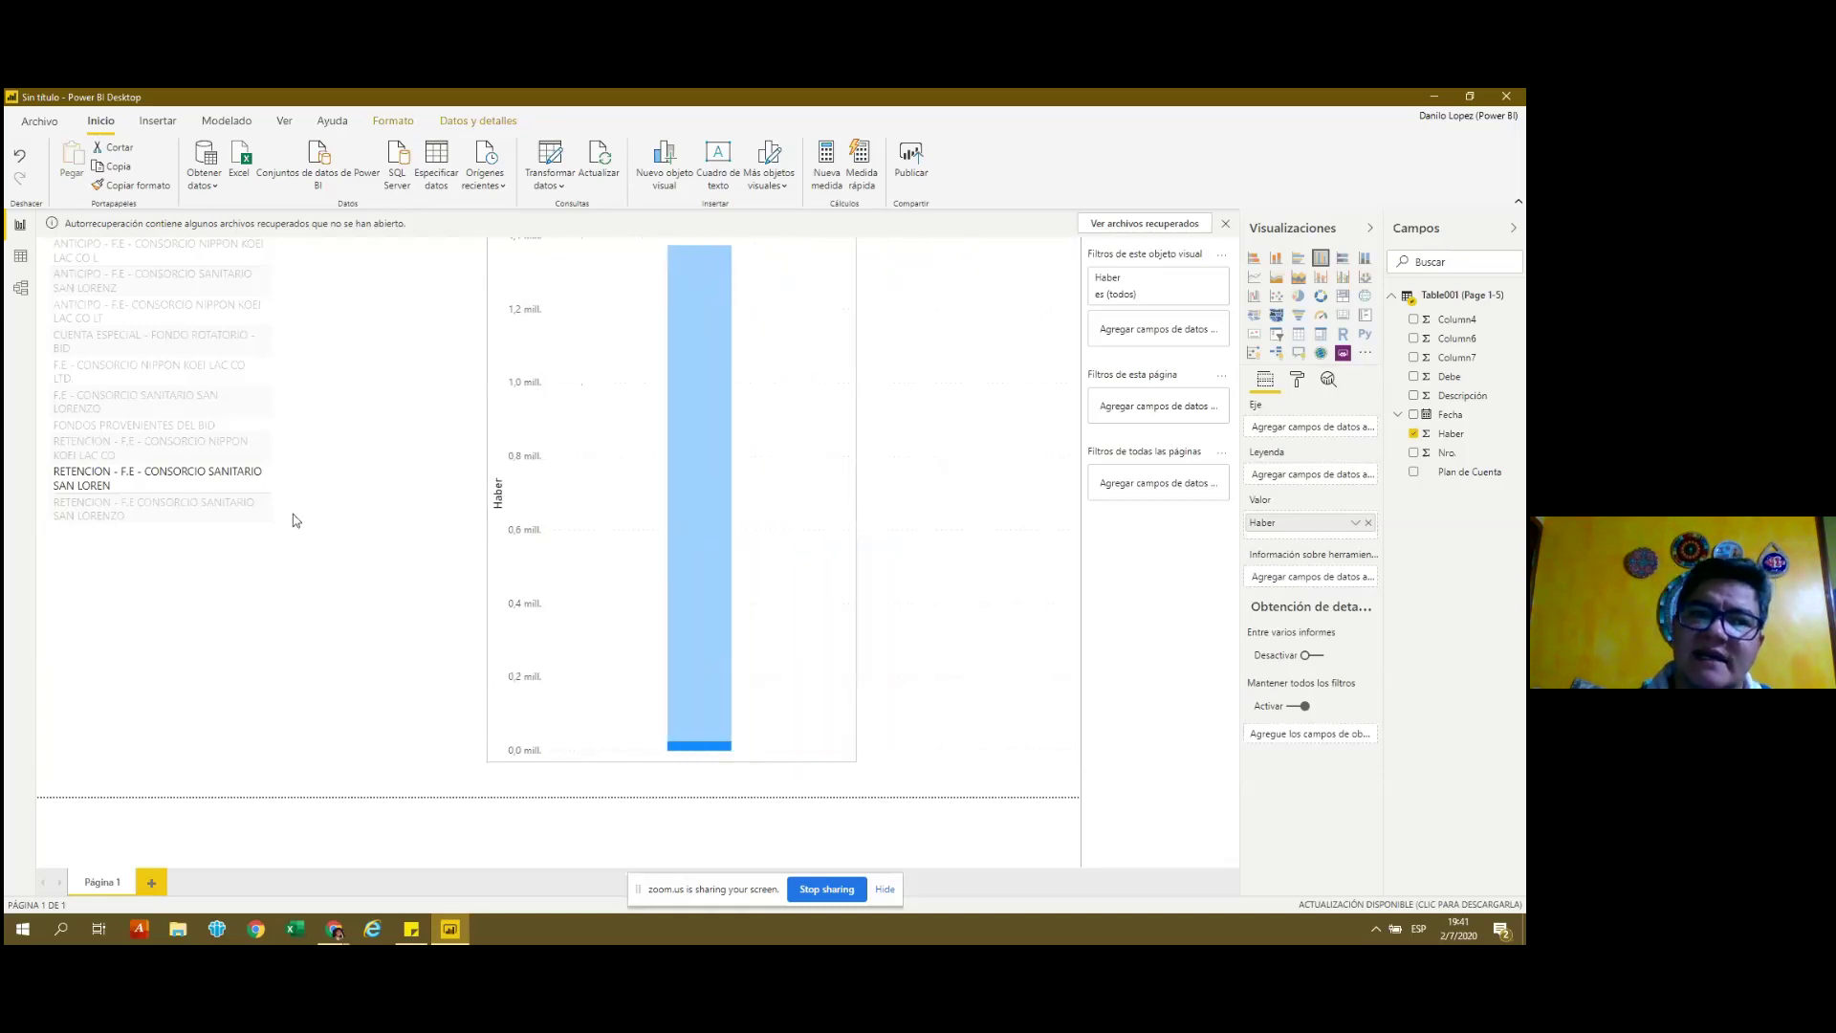
left_click(245, 443)
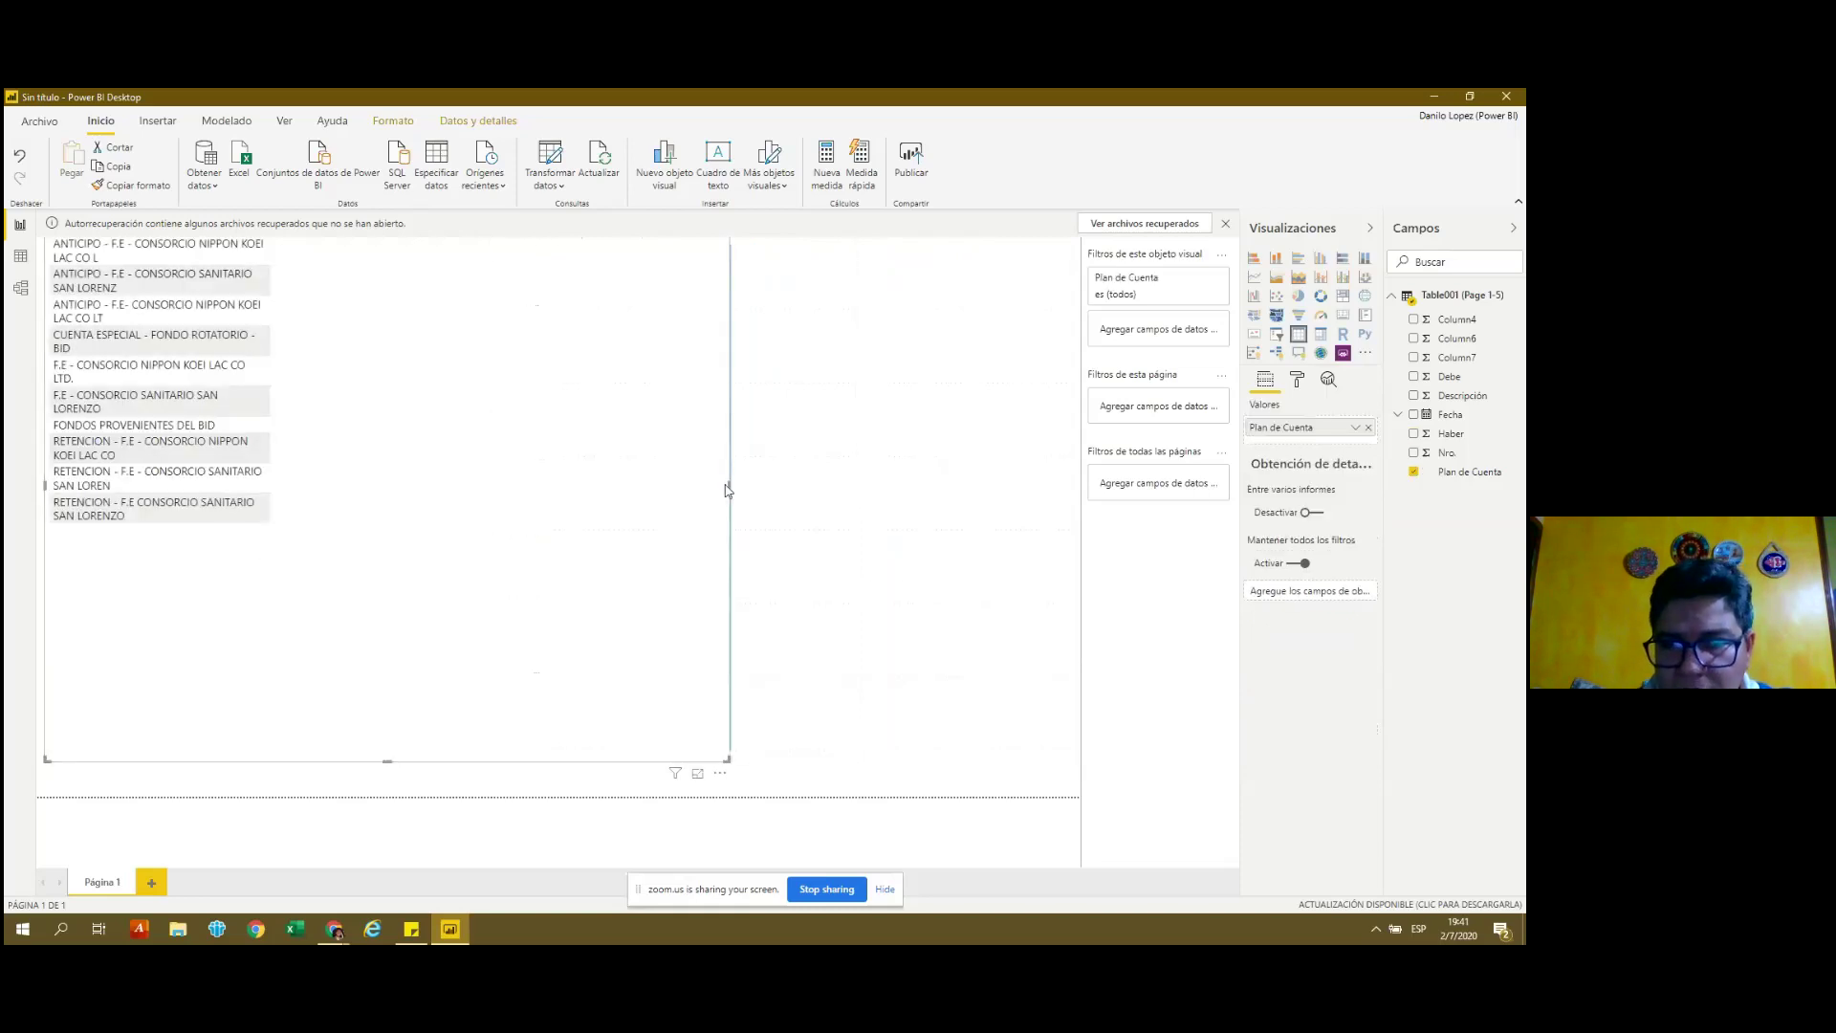
left_click_drag(730, 484, 462, 484)
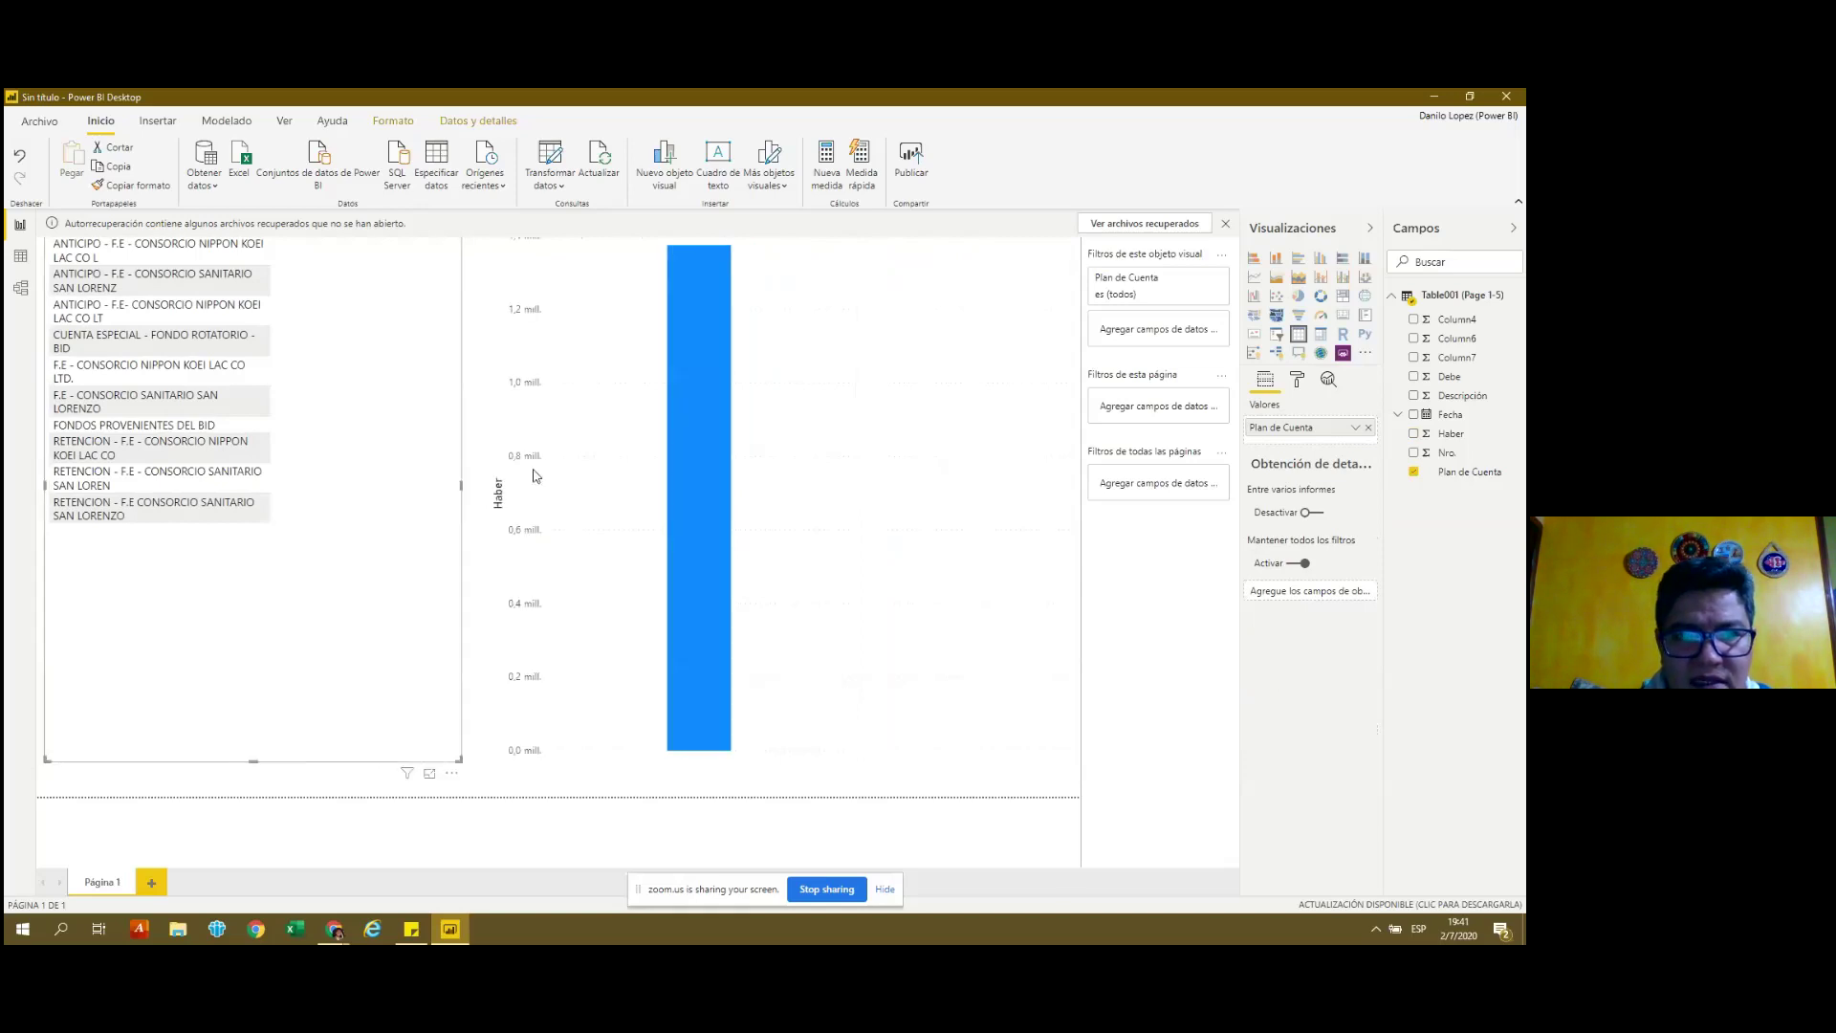
View the records behind the Haber bar, then remove Haber from the chart's values.
left_click(593, 491)
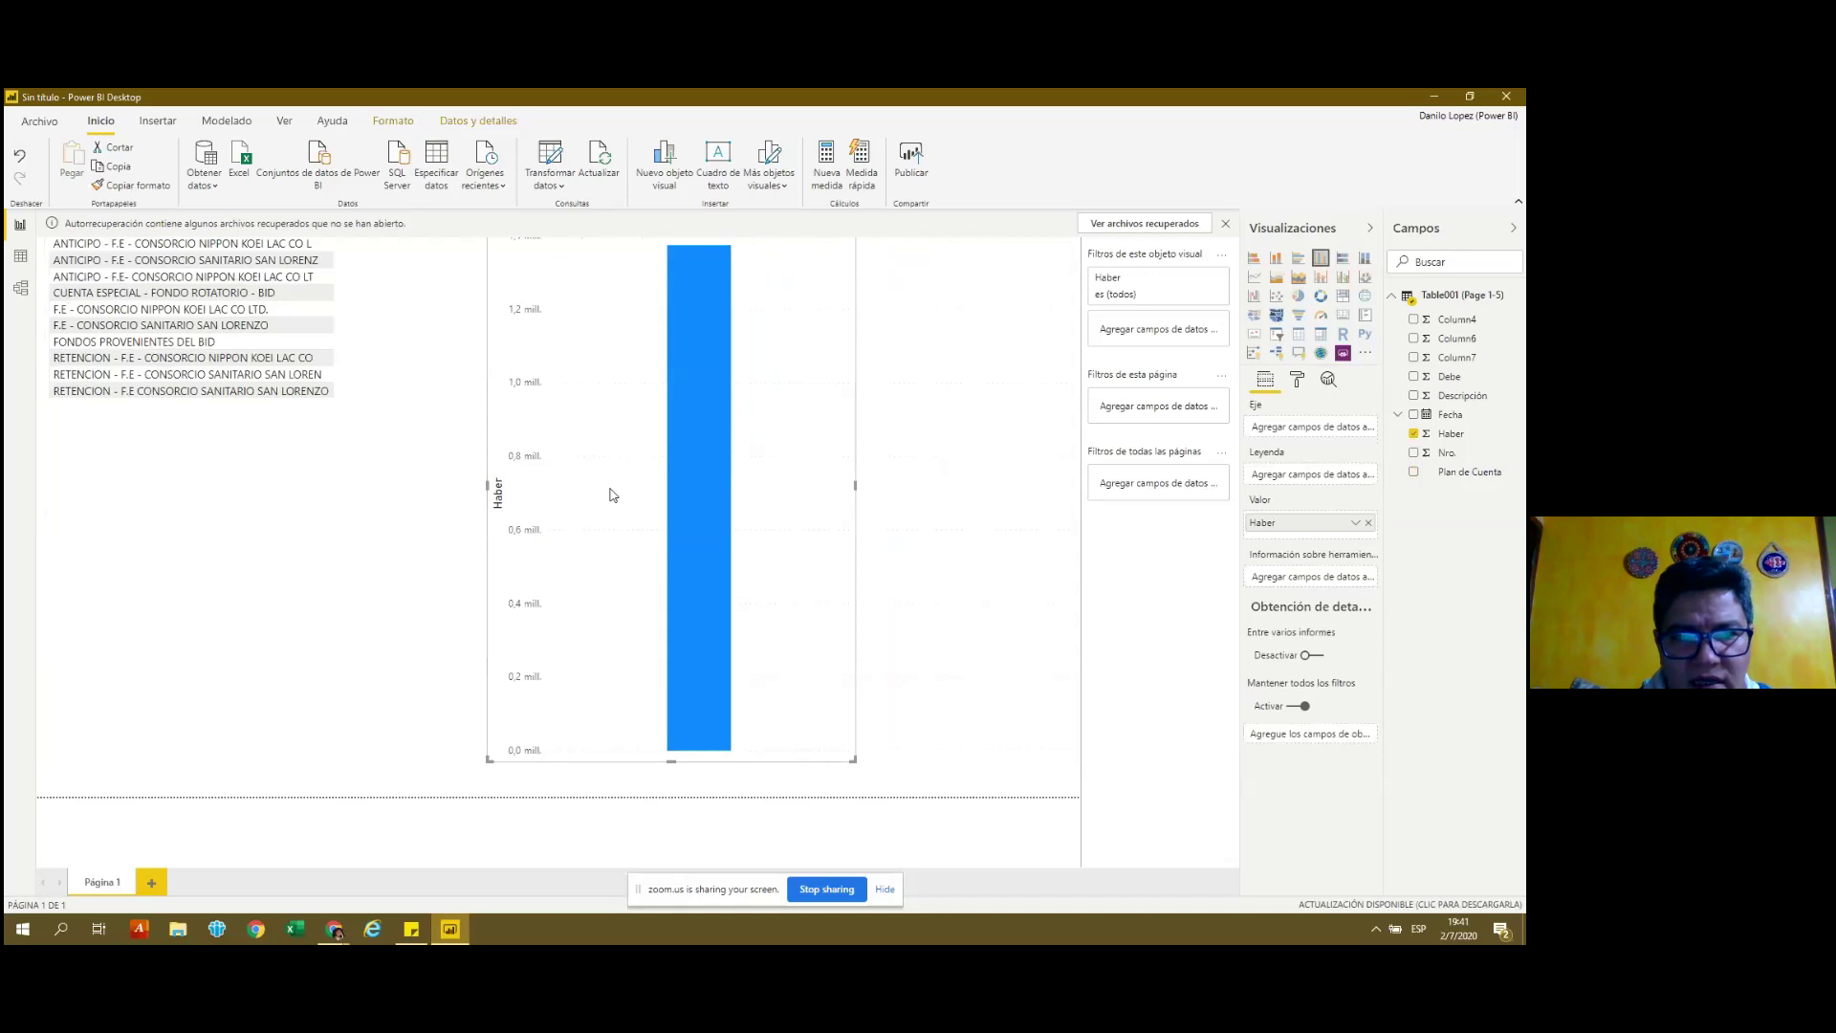
right_click(612, 495)
left_click(617, 497)
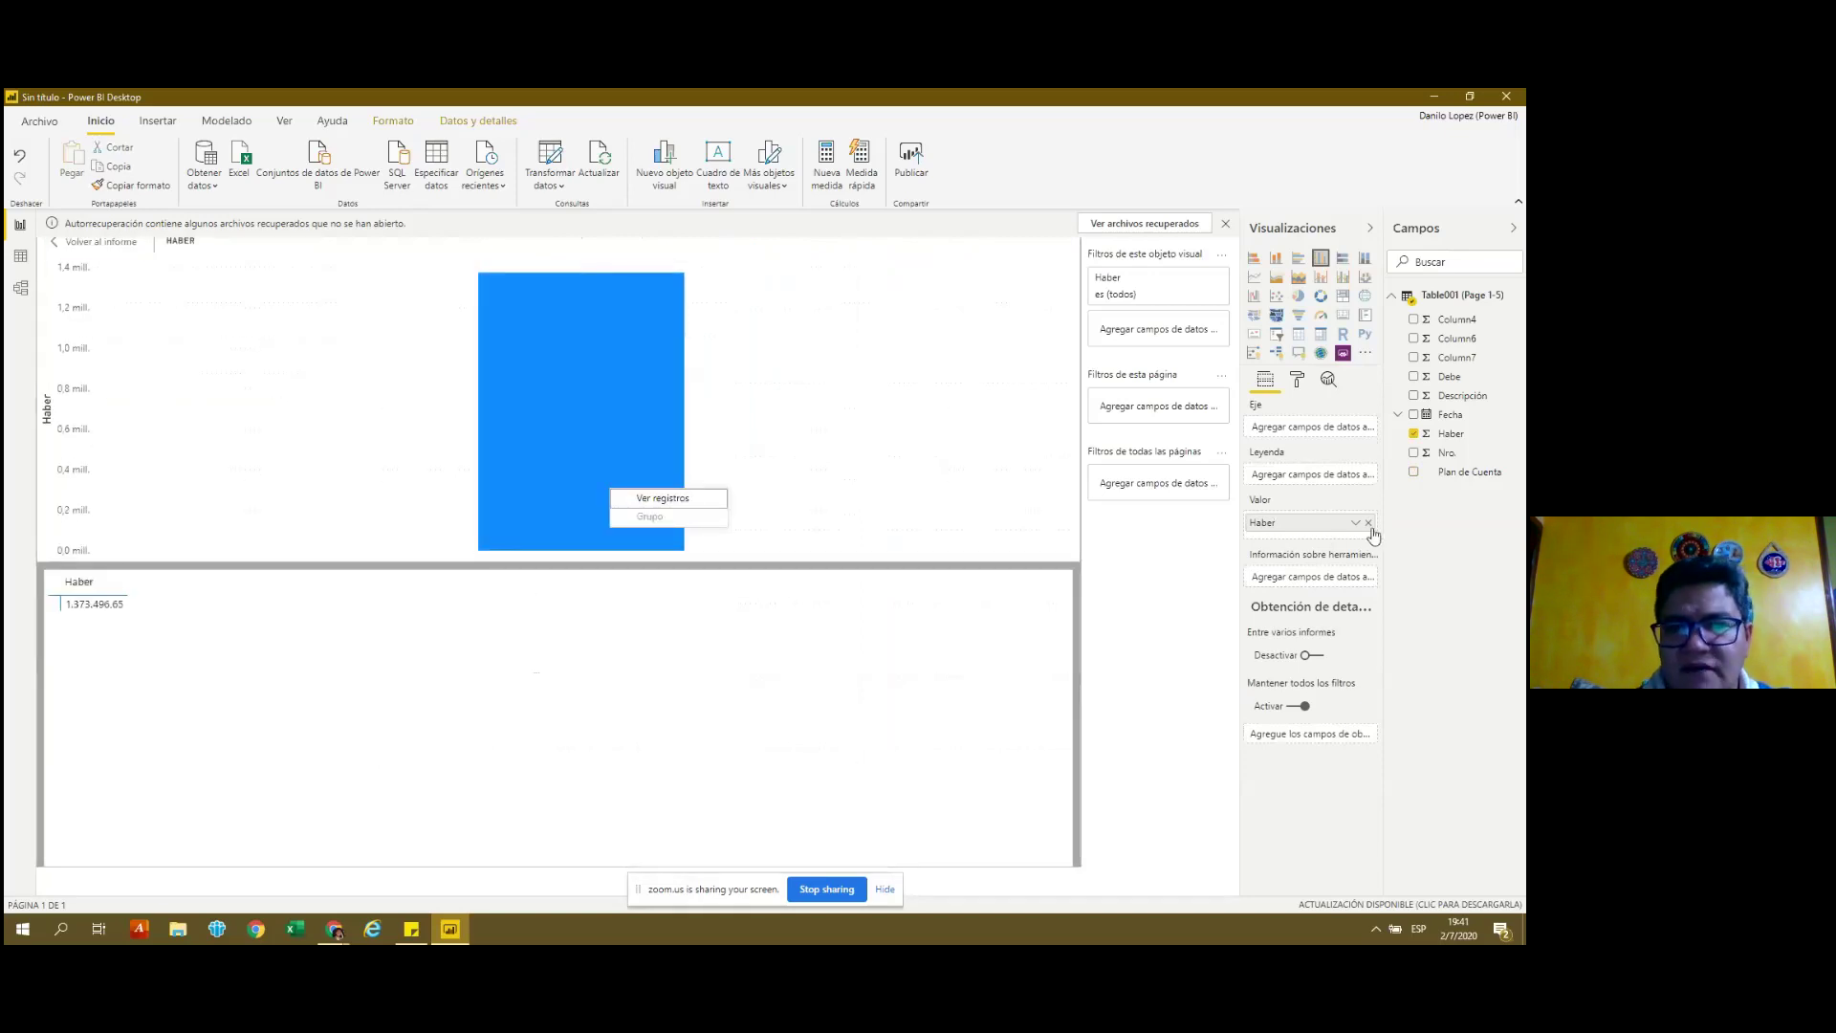
left_click(1371, 525)
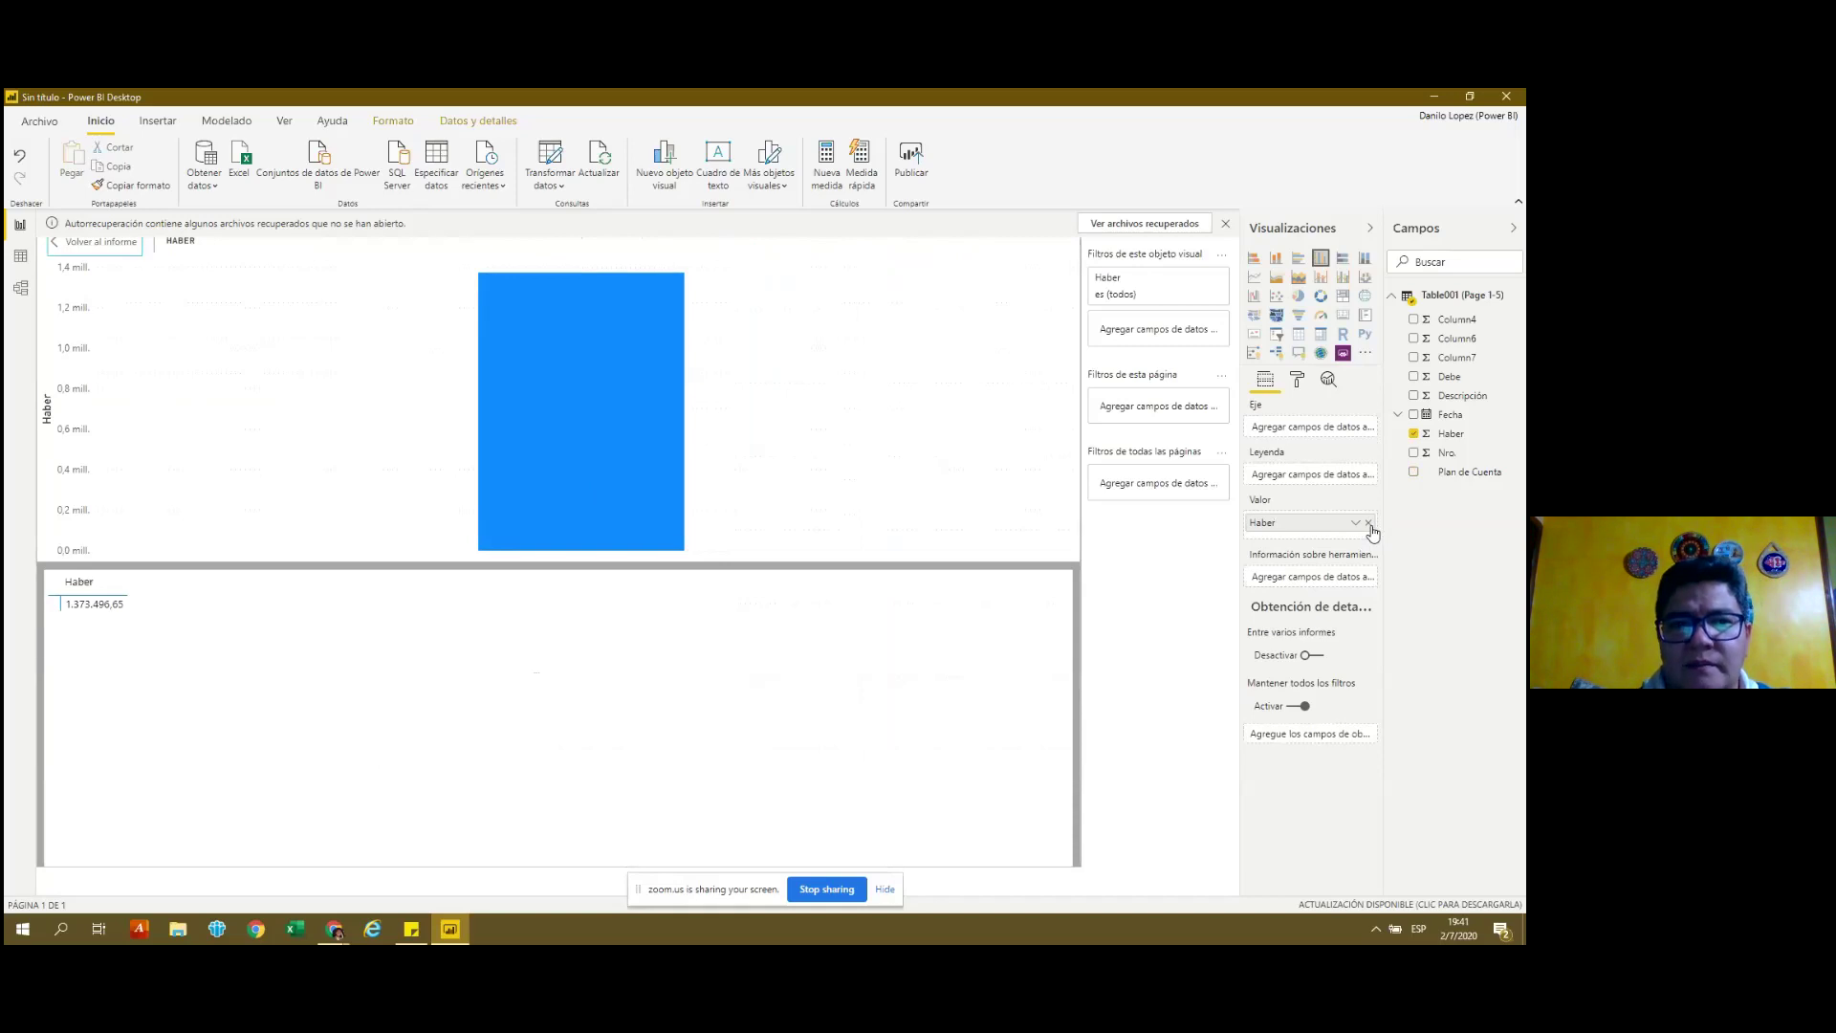
left_click(1369, 523)
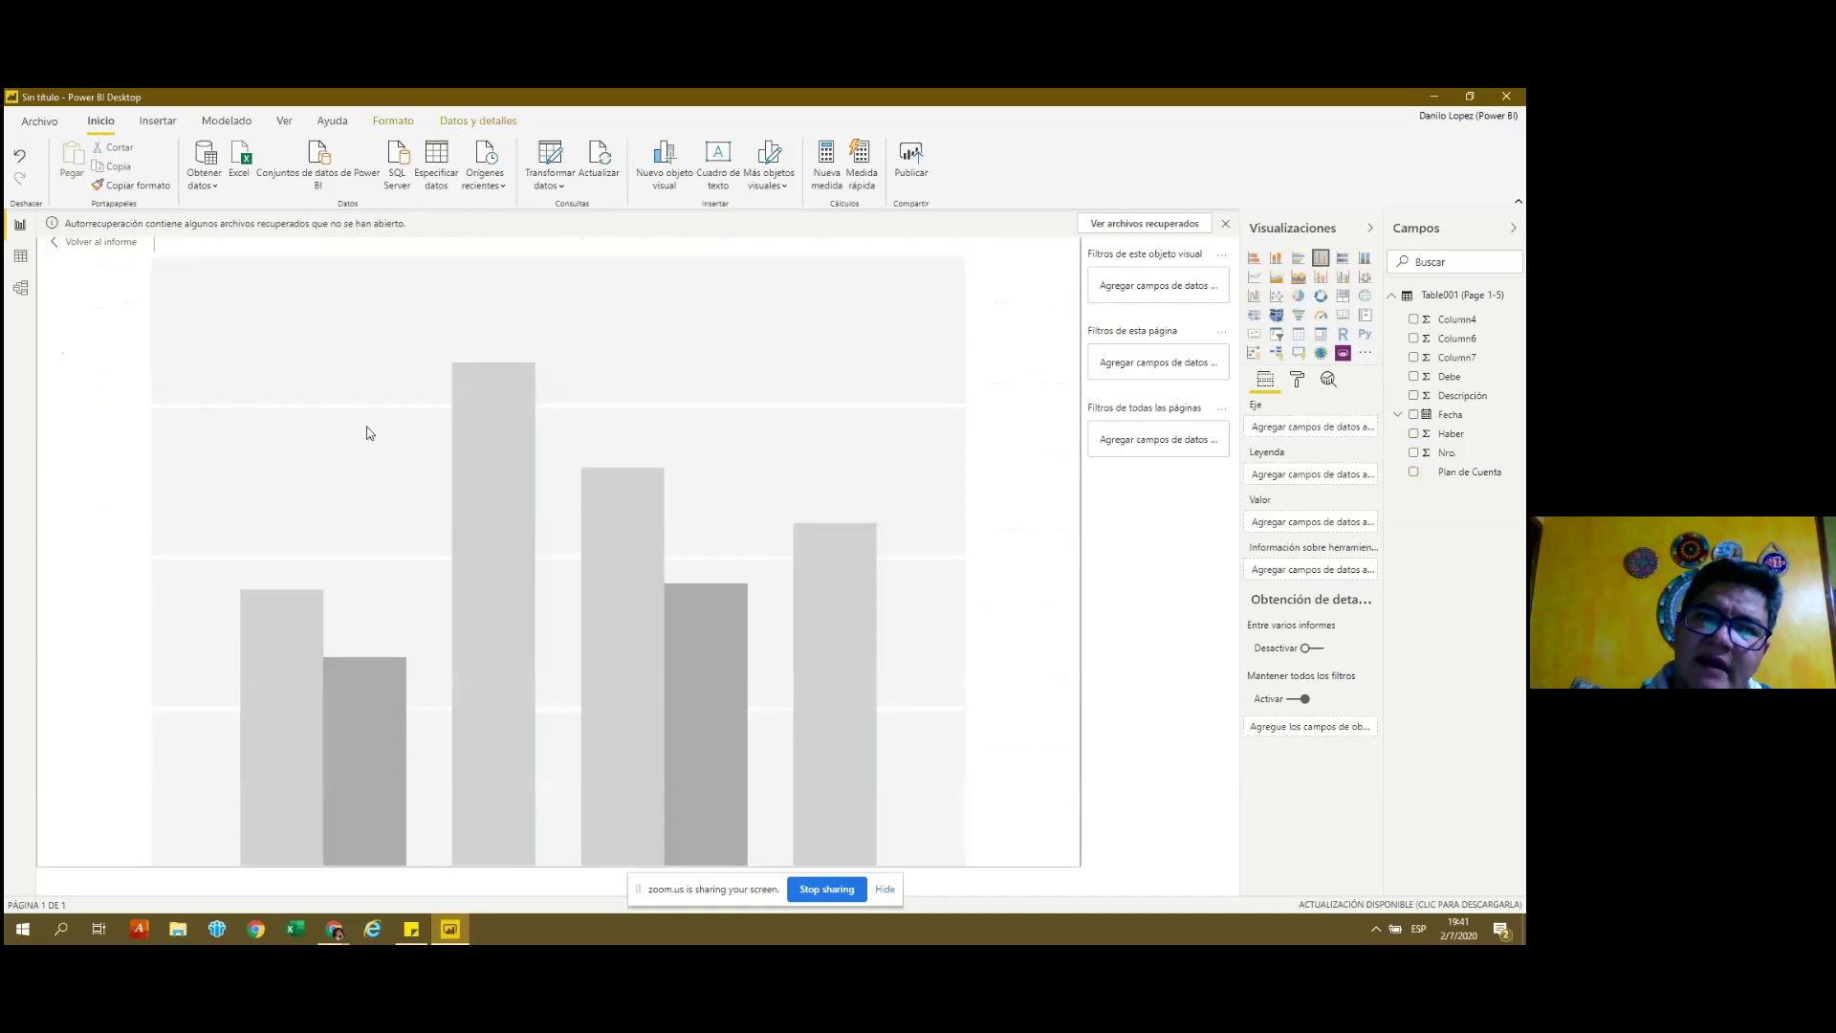
Make the empty chart a Plan de Cuenta table with Haber and Debe totals, then return to the report.
left_click(1300, 337)
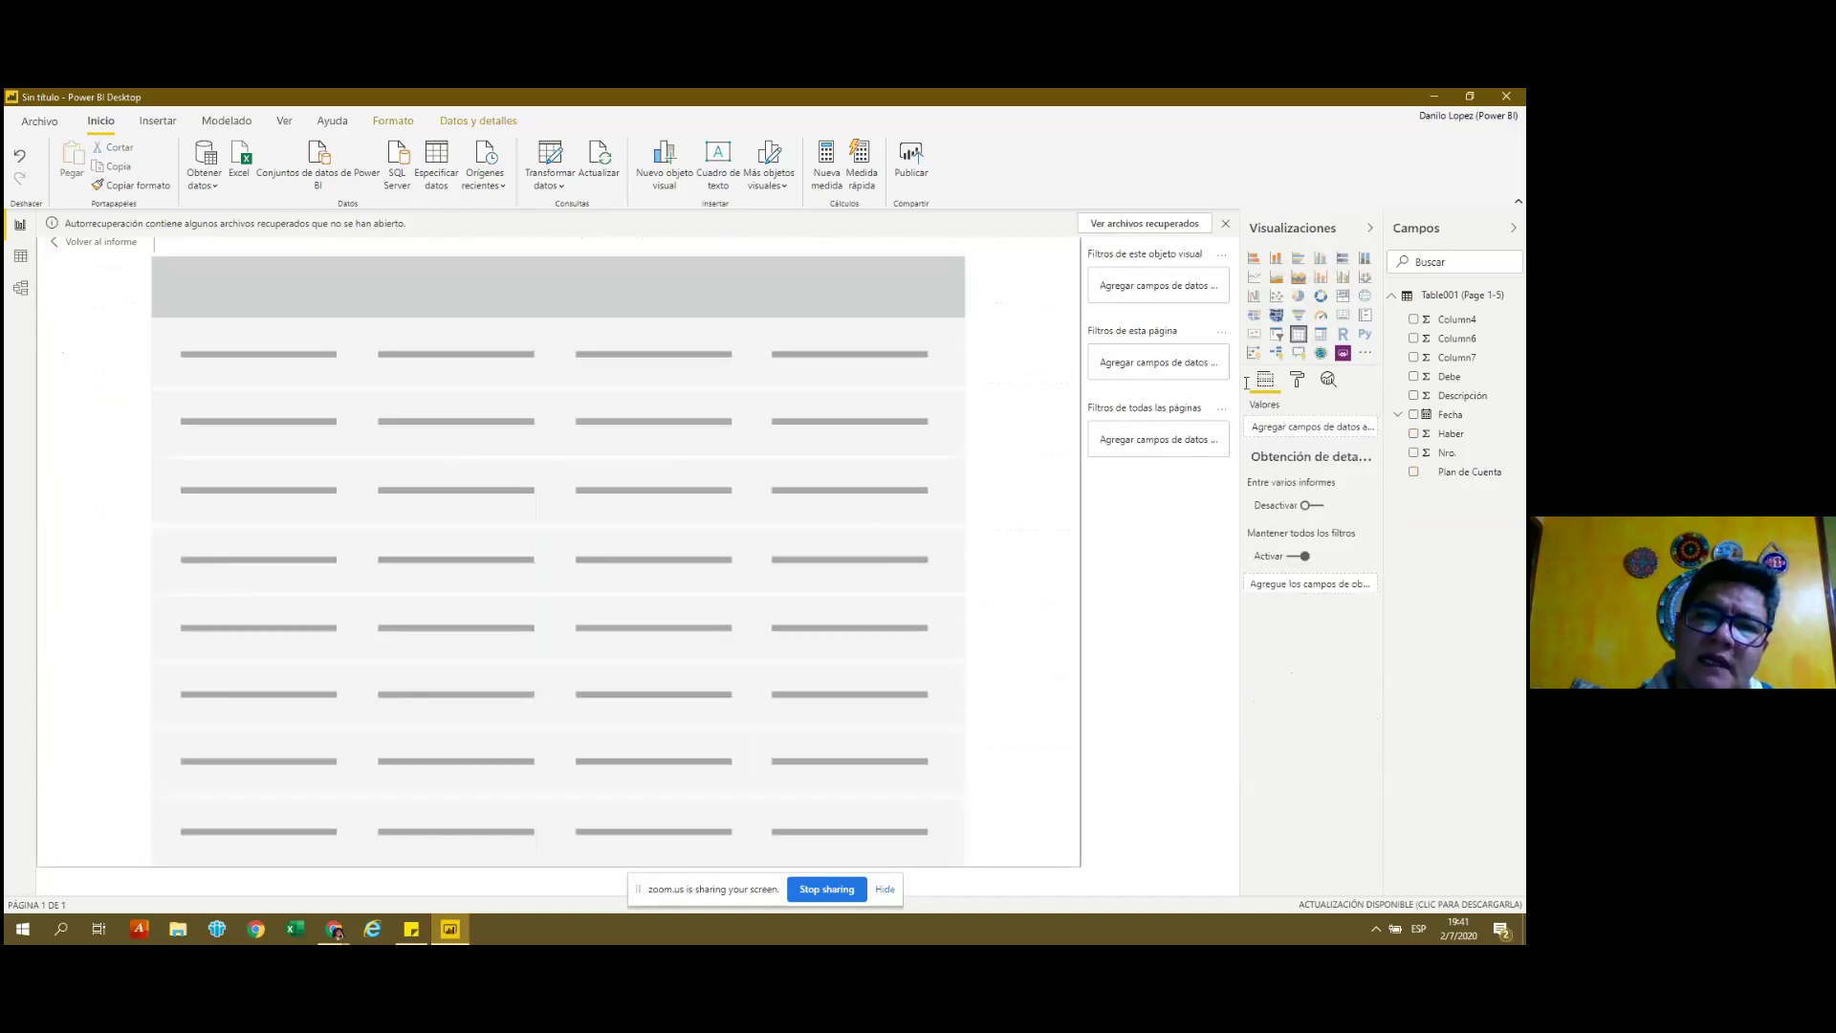
mouse_move(1460, 396)
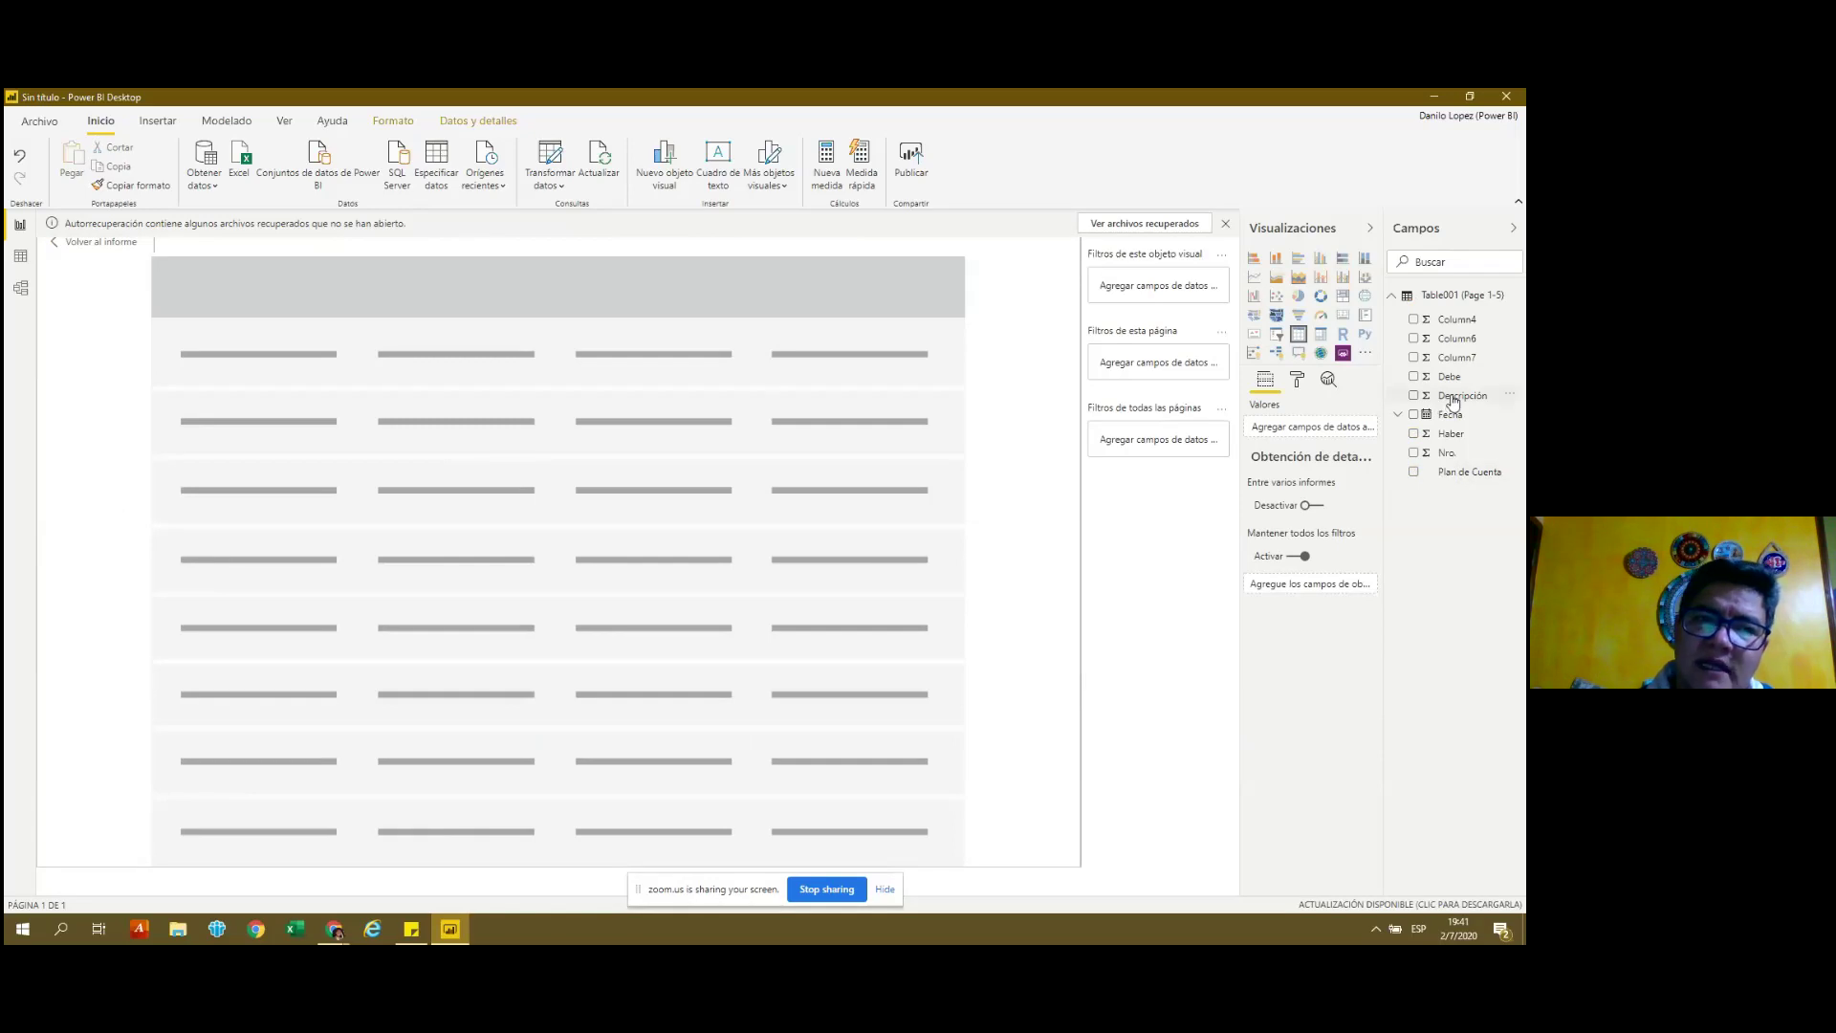
left_click_drag(1452, 400, 1473, 400)
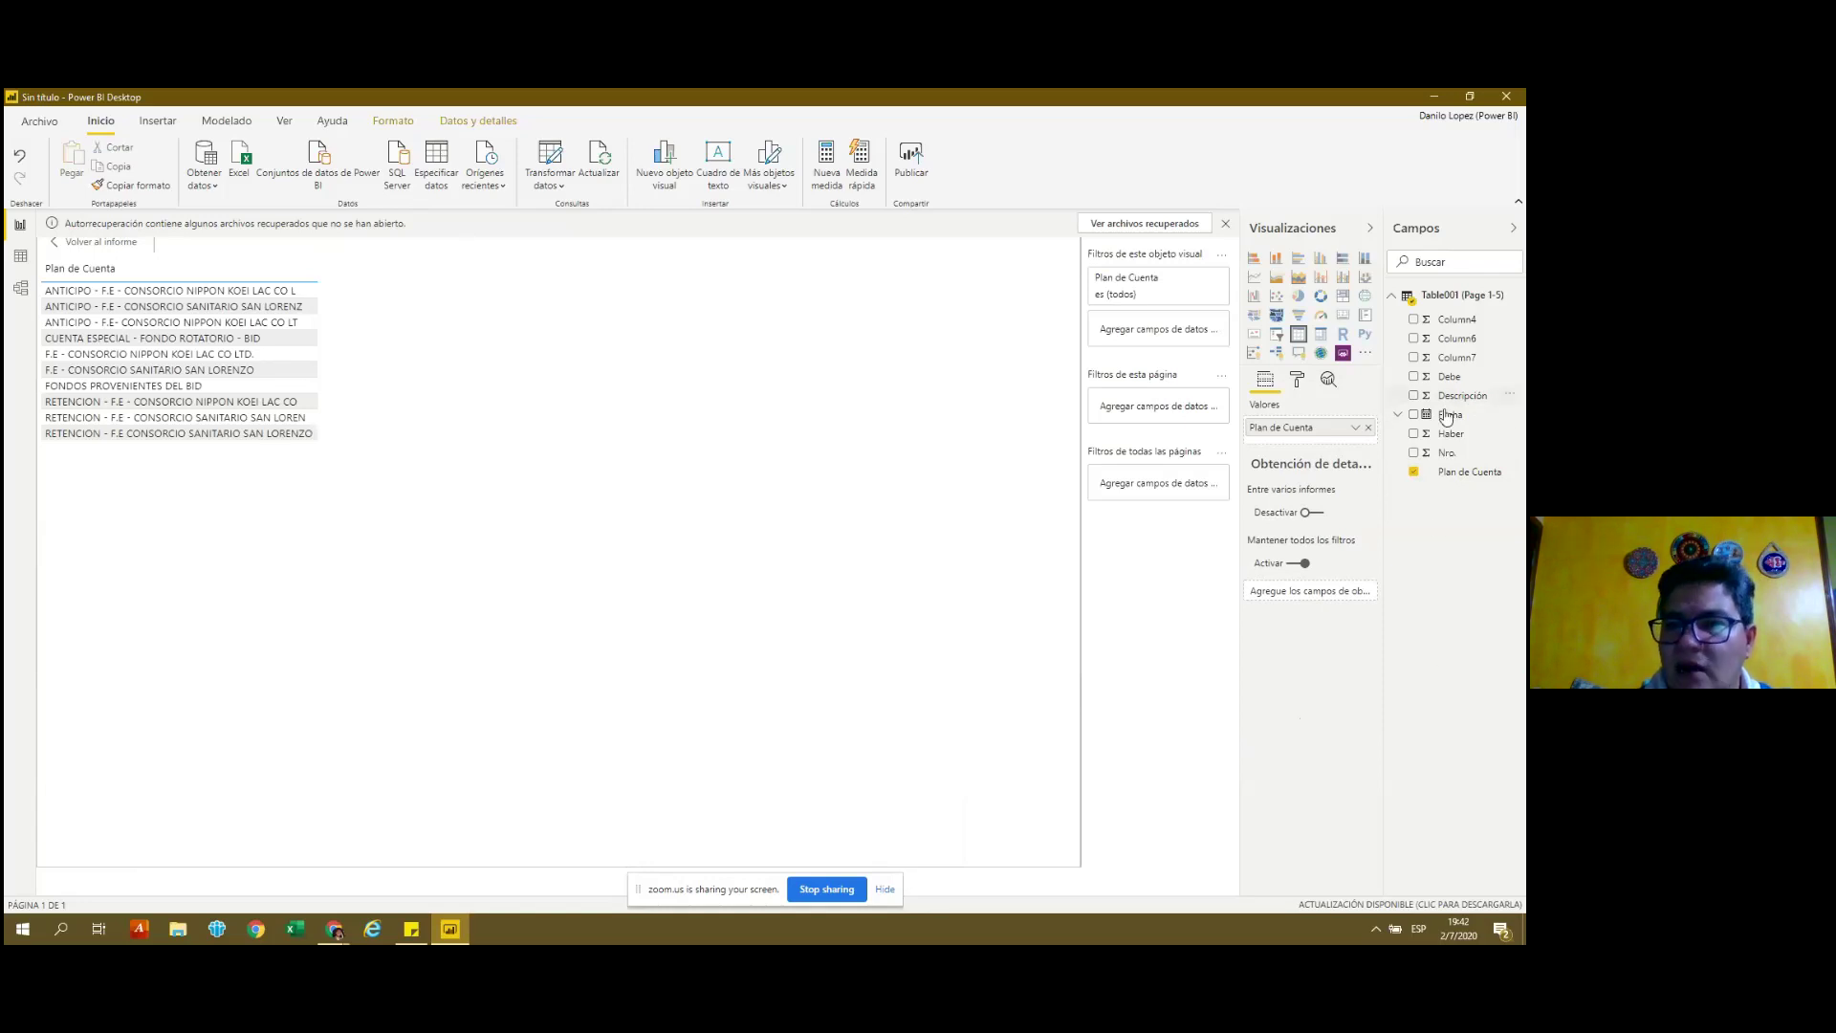
mouse_move(1449, 433)
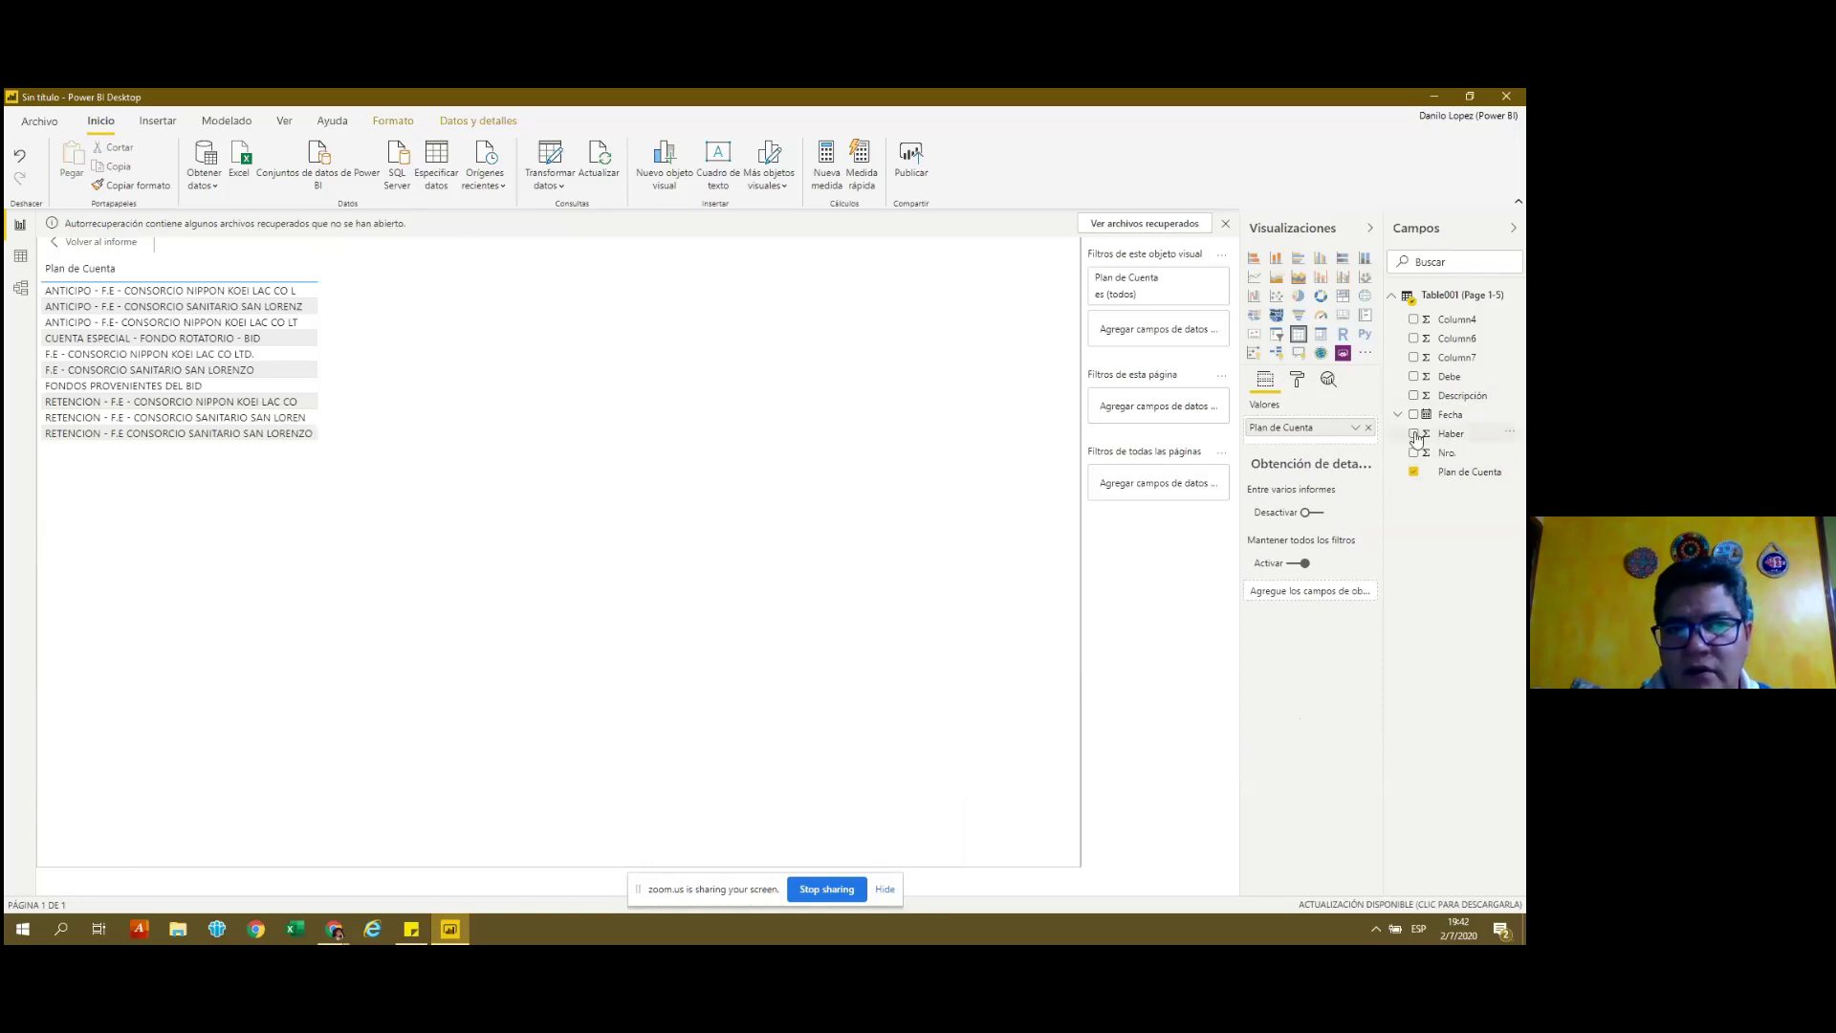
left_click(1414, 434)
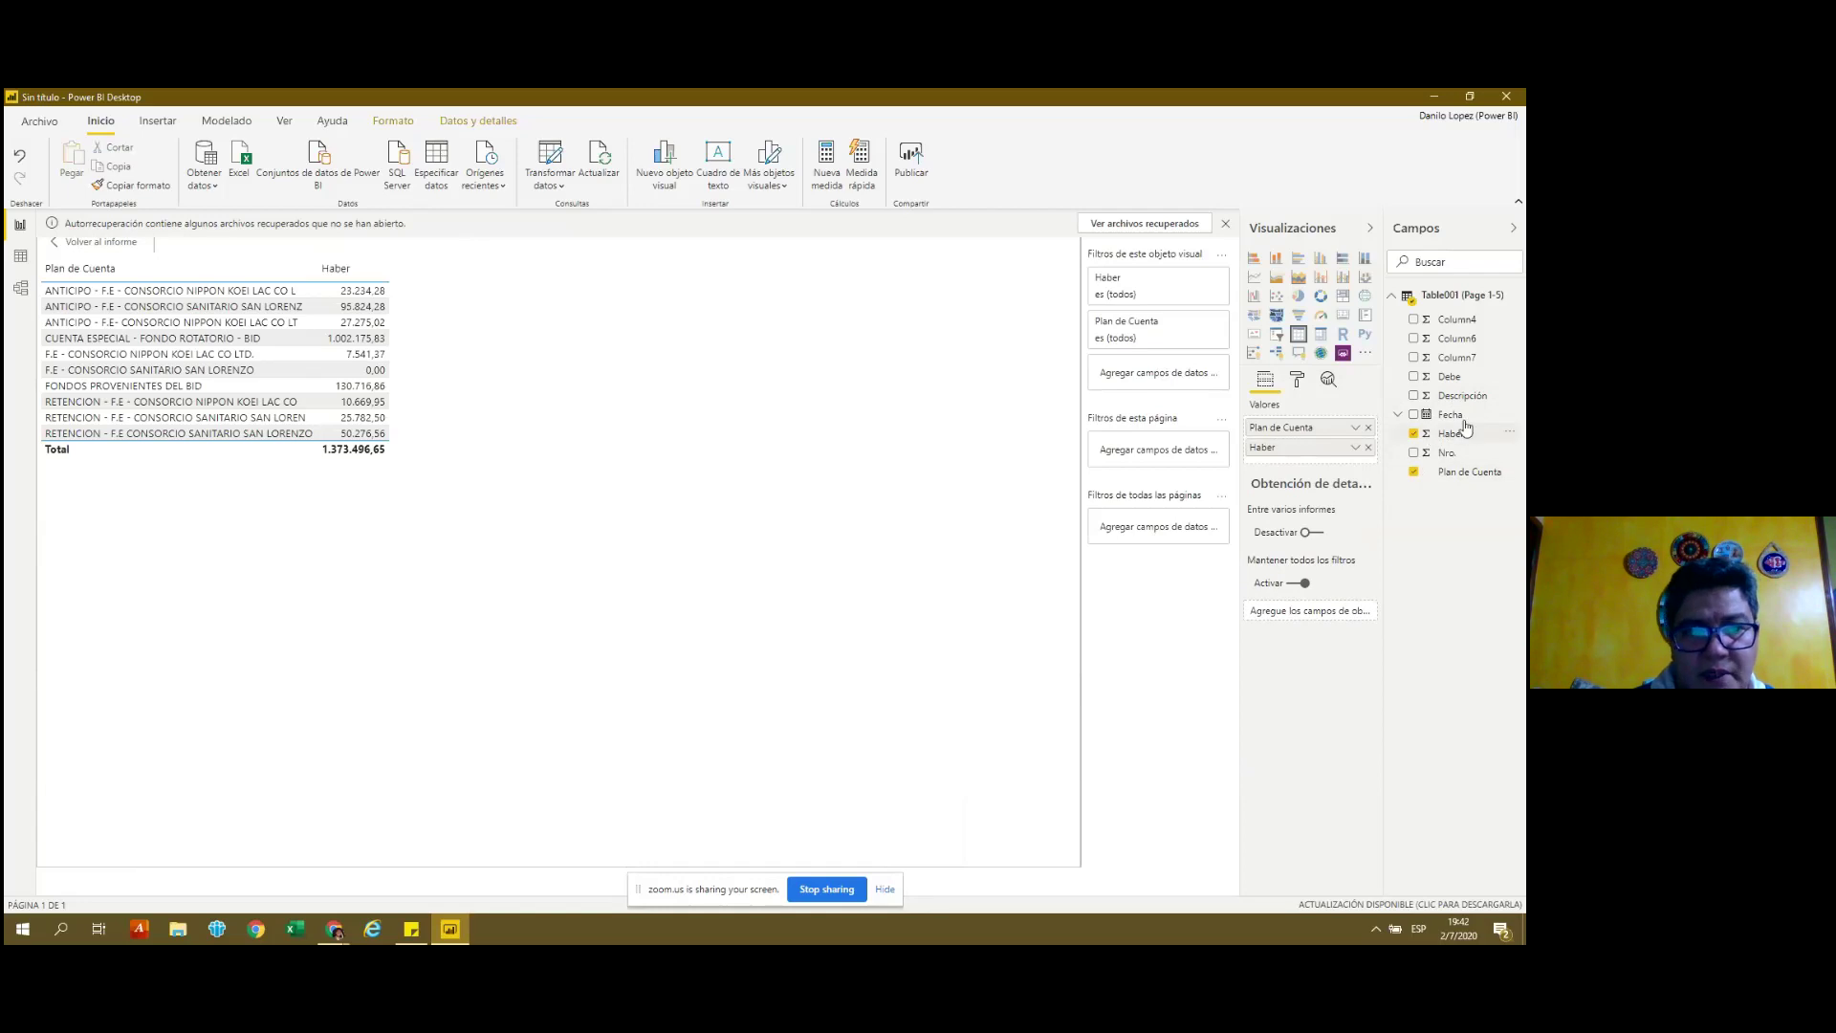
left_click(1414, 377)
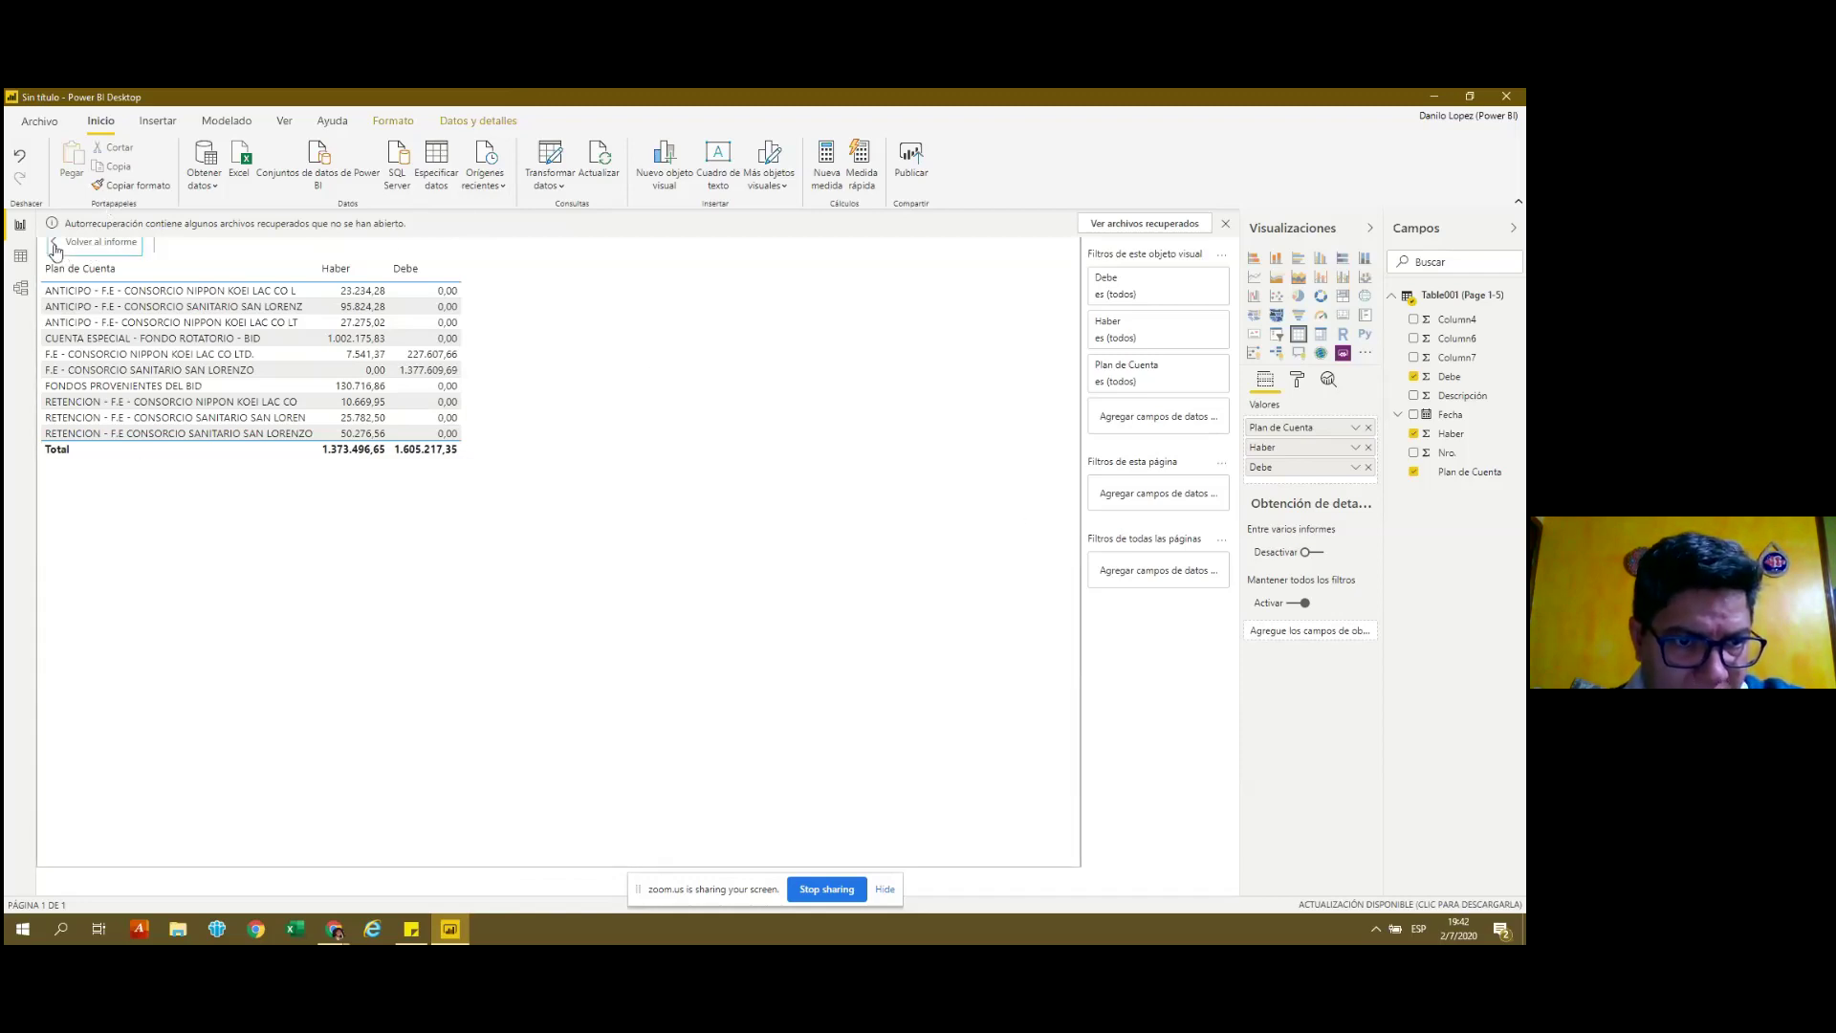
left_click(55, 251)
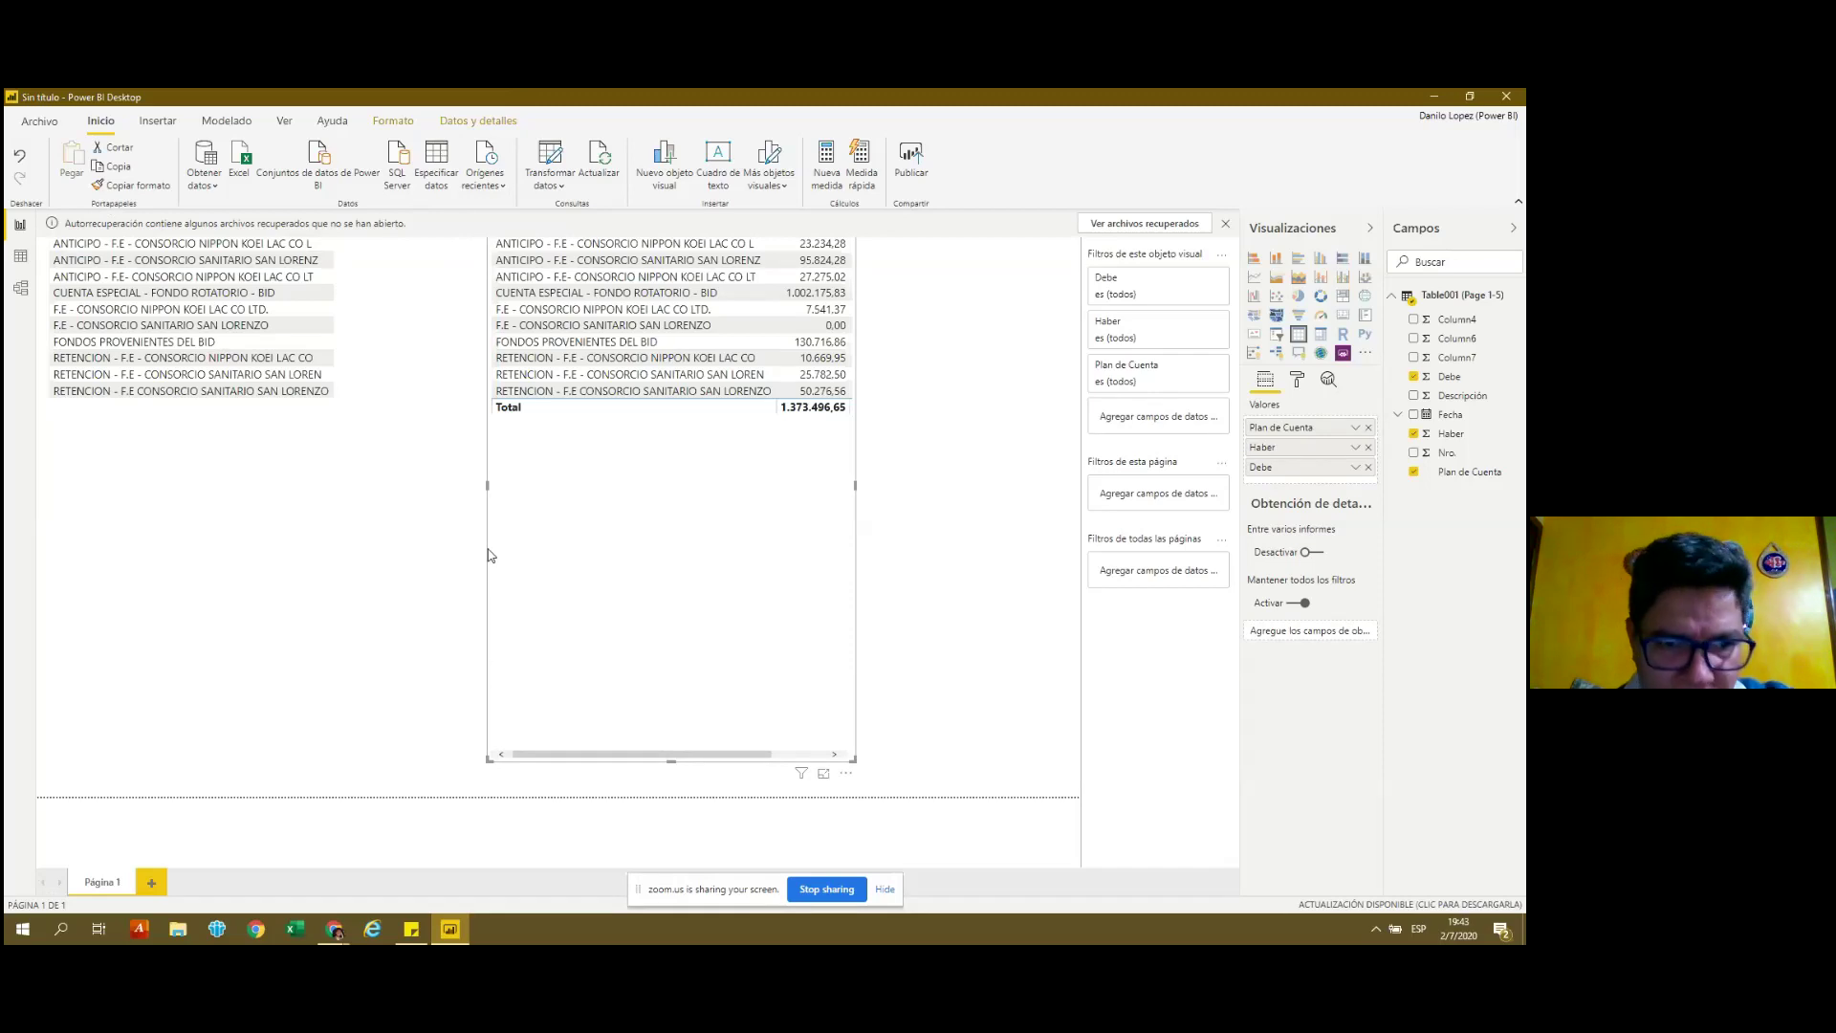
Restore the accidentally deleted totals table, then delete the account-name list visual instead.
key("Delete")
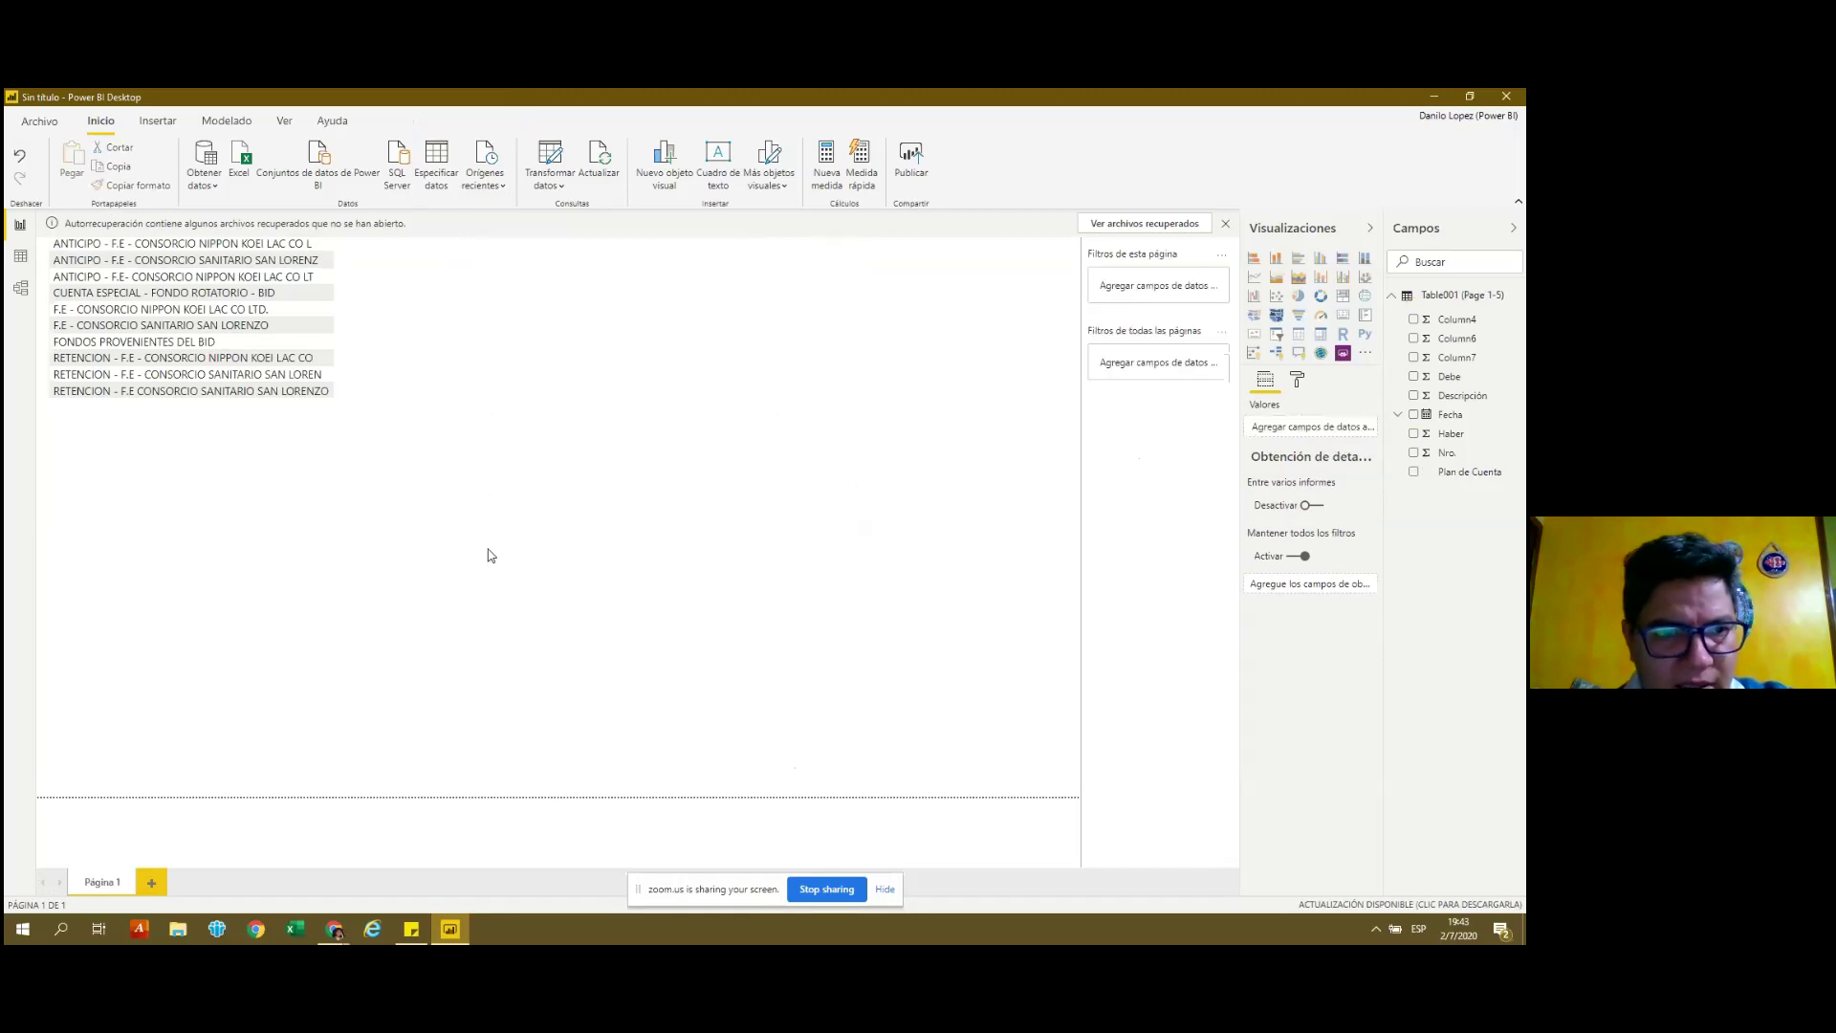
left_click(22, 168)
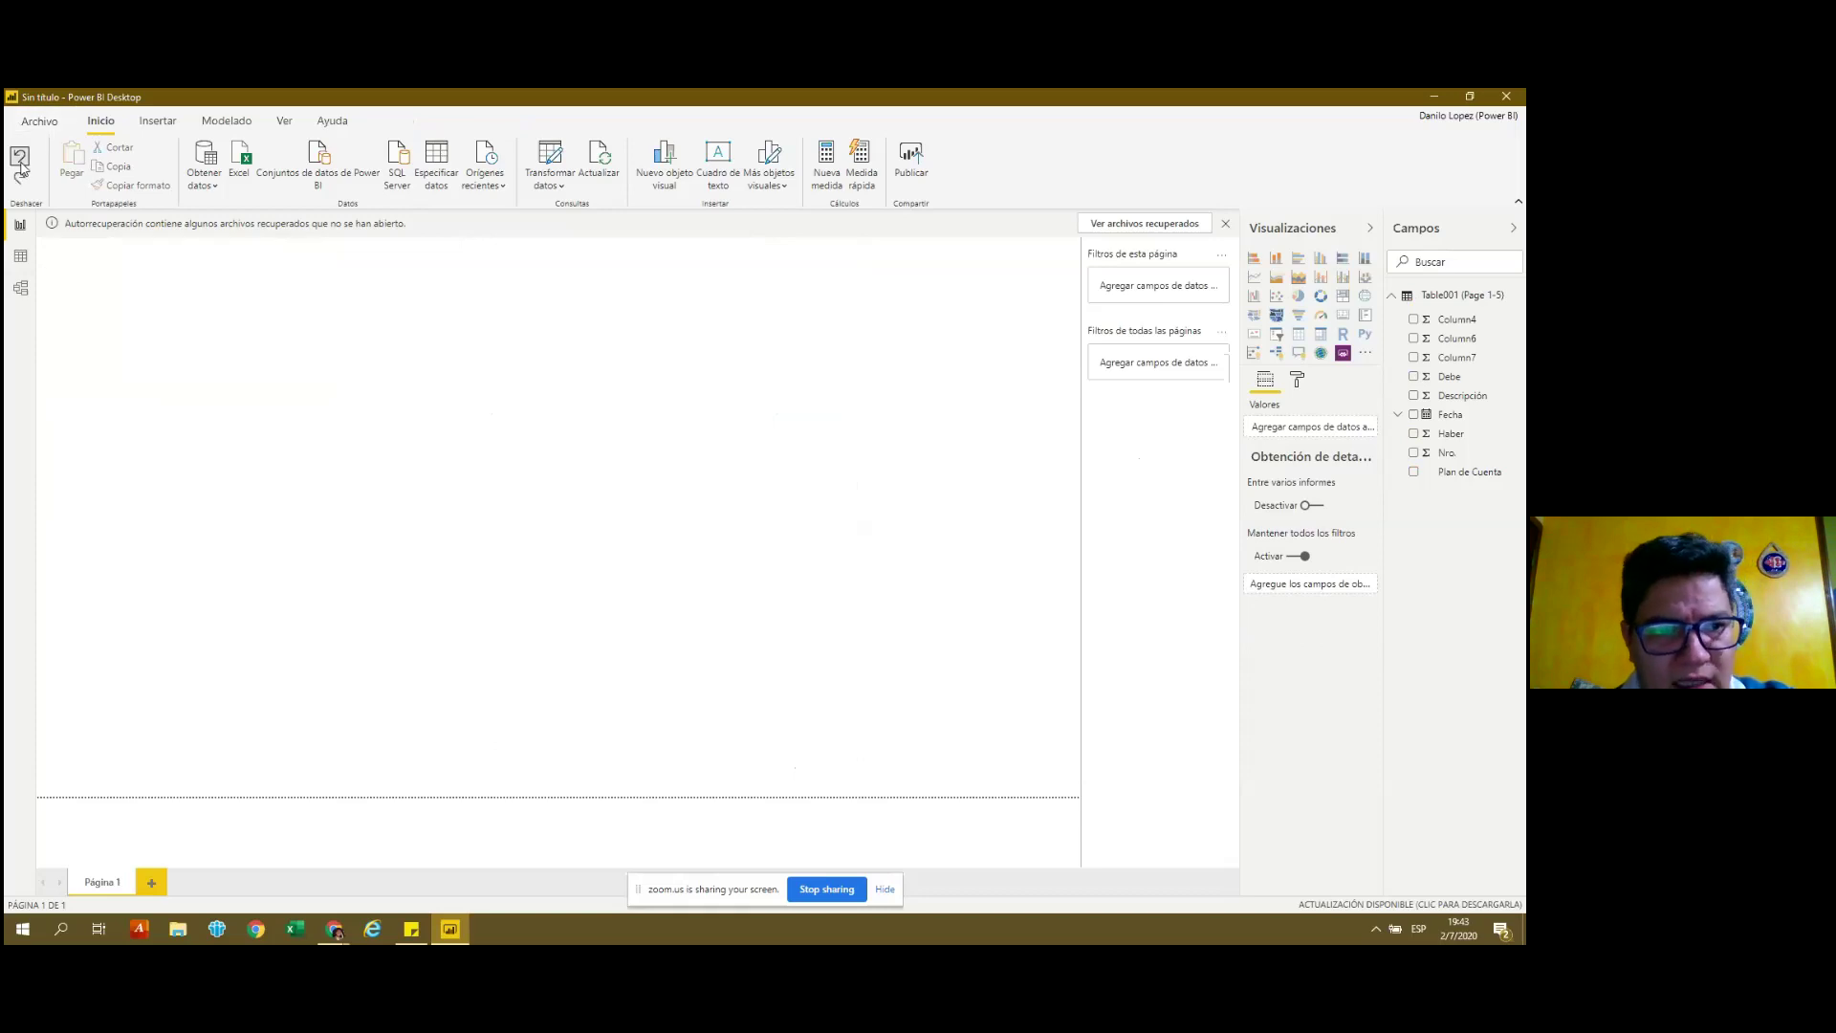
left_click(22, 168)
mouse_move(671, 574)
mouse_move(823, 754)
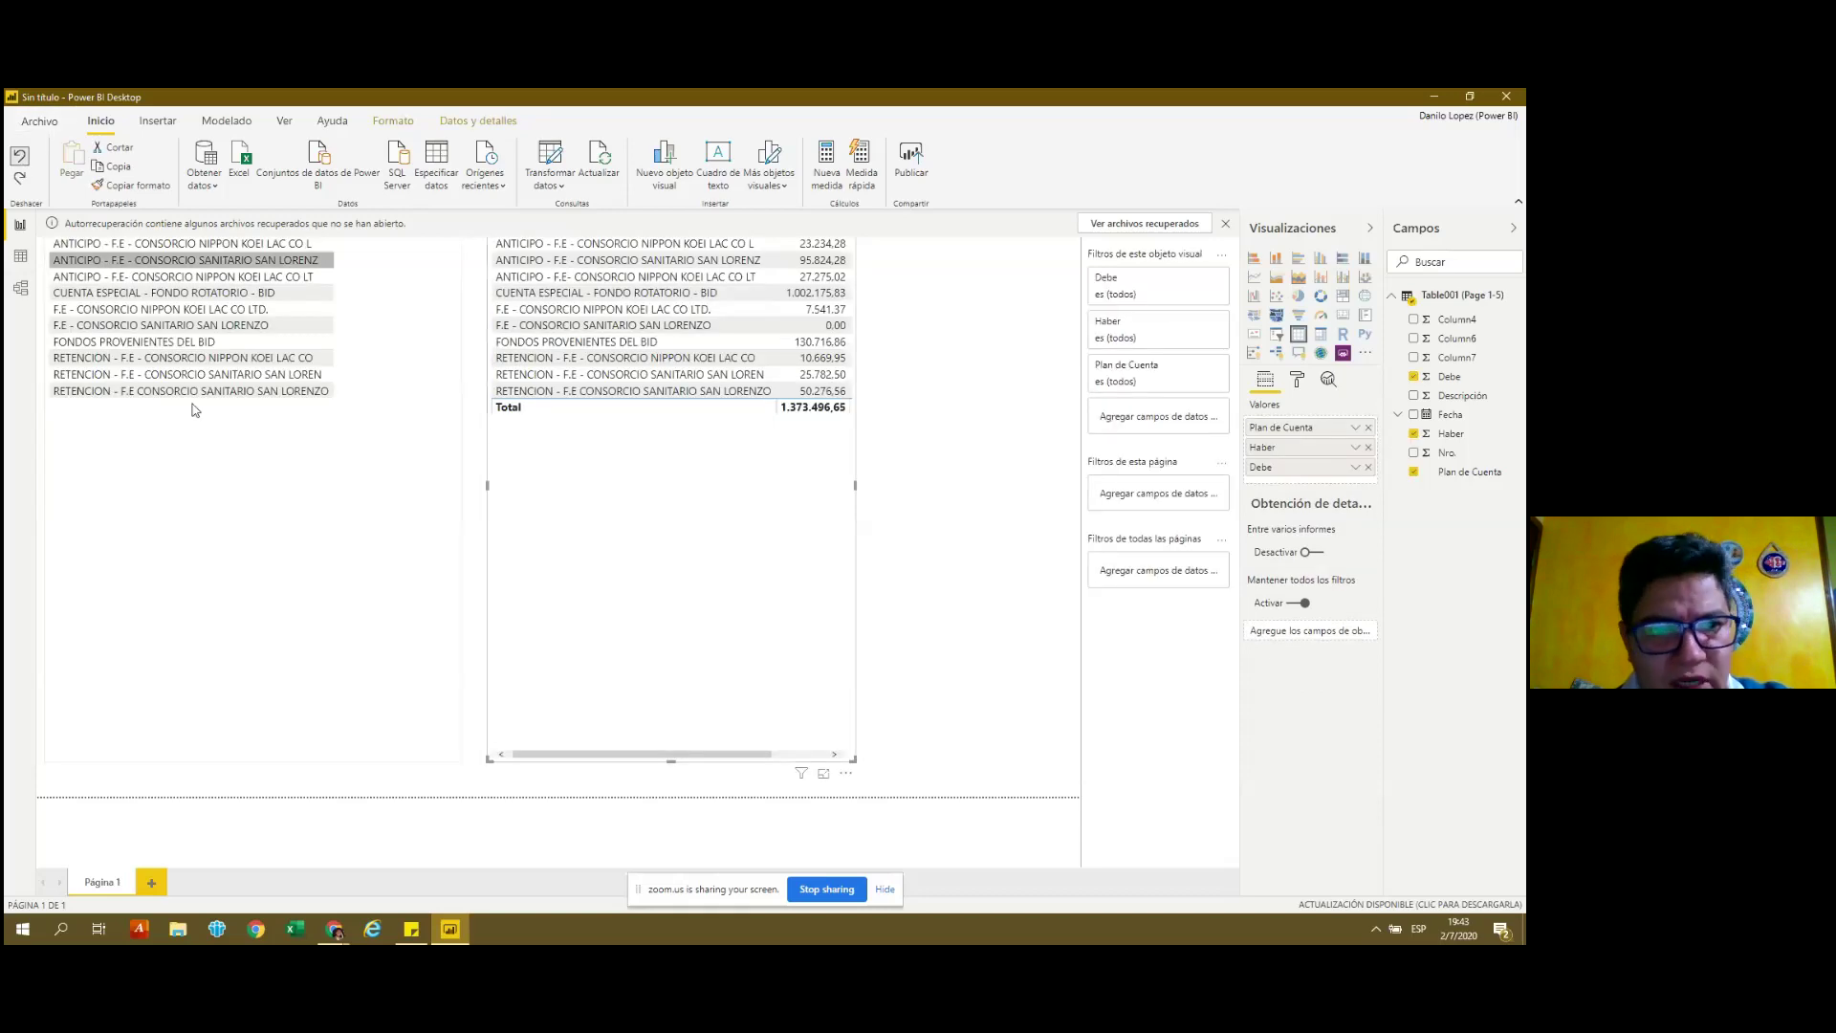
key("Delete")
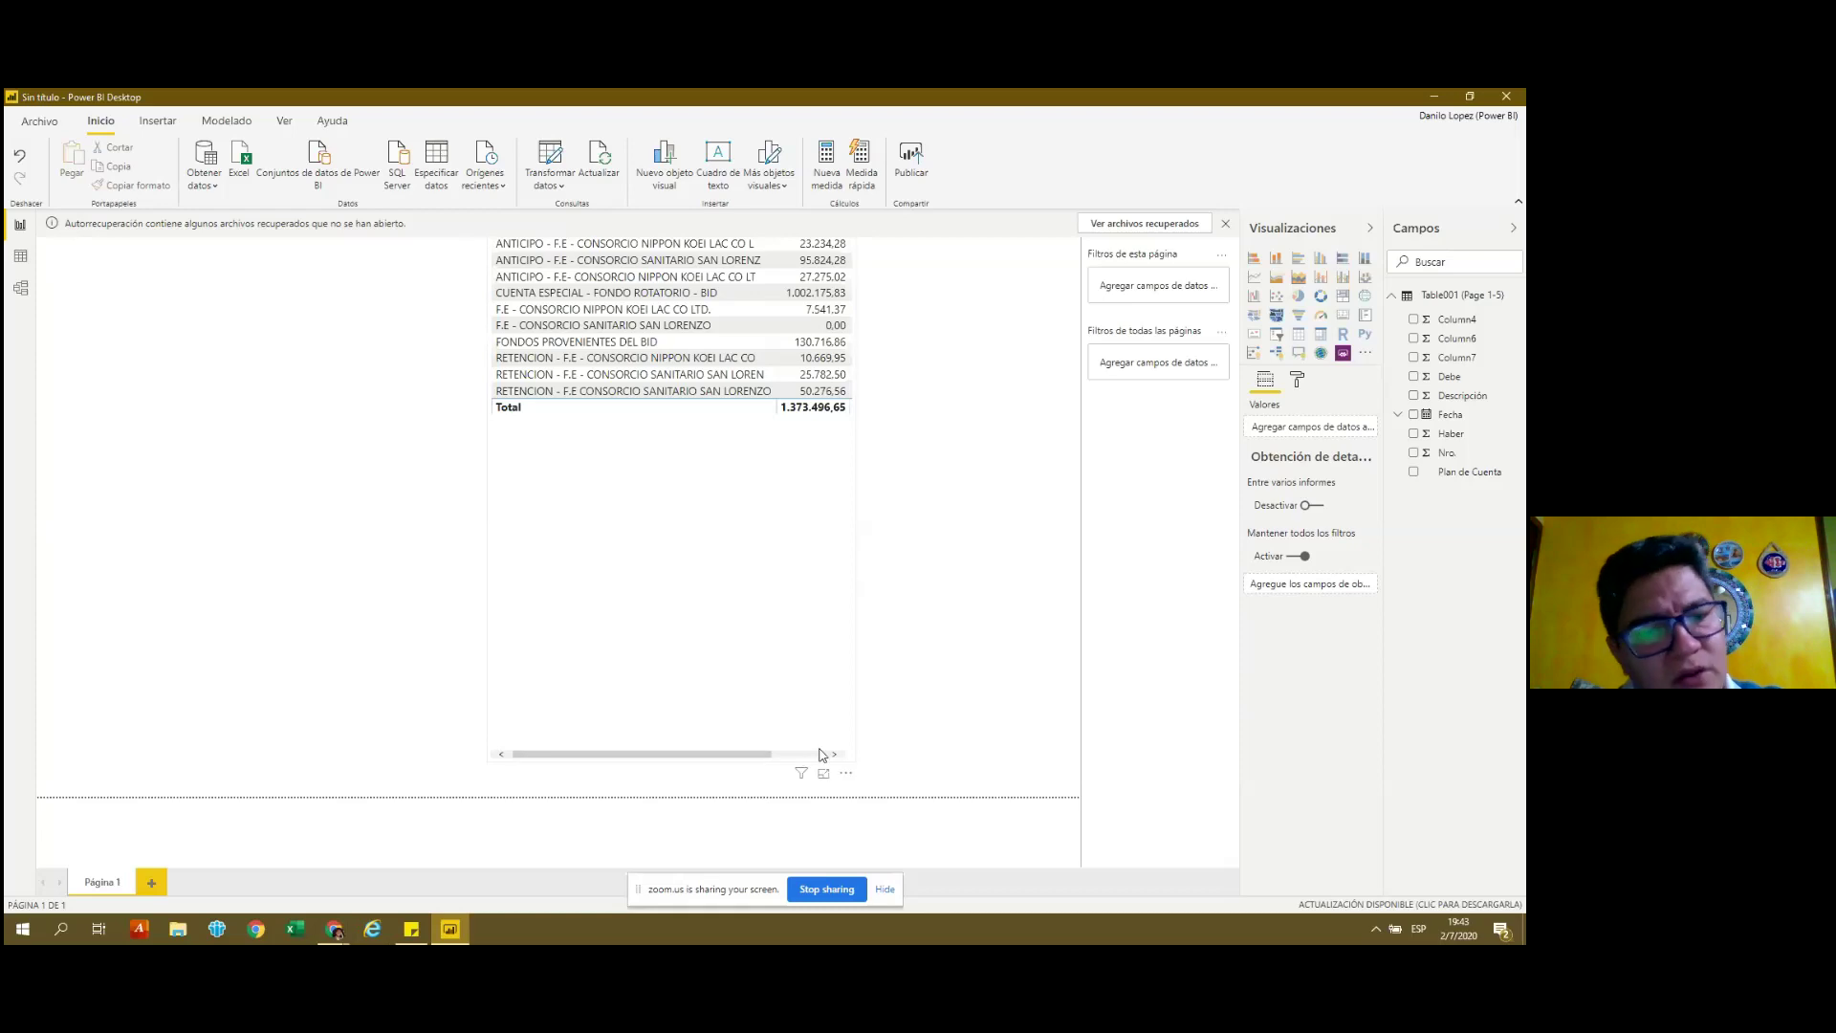
Move the Plan de Cuenta table to the top-left and resize it so Haber and Debe show fully.
left_click_drag(604, 582, 668, 583)
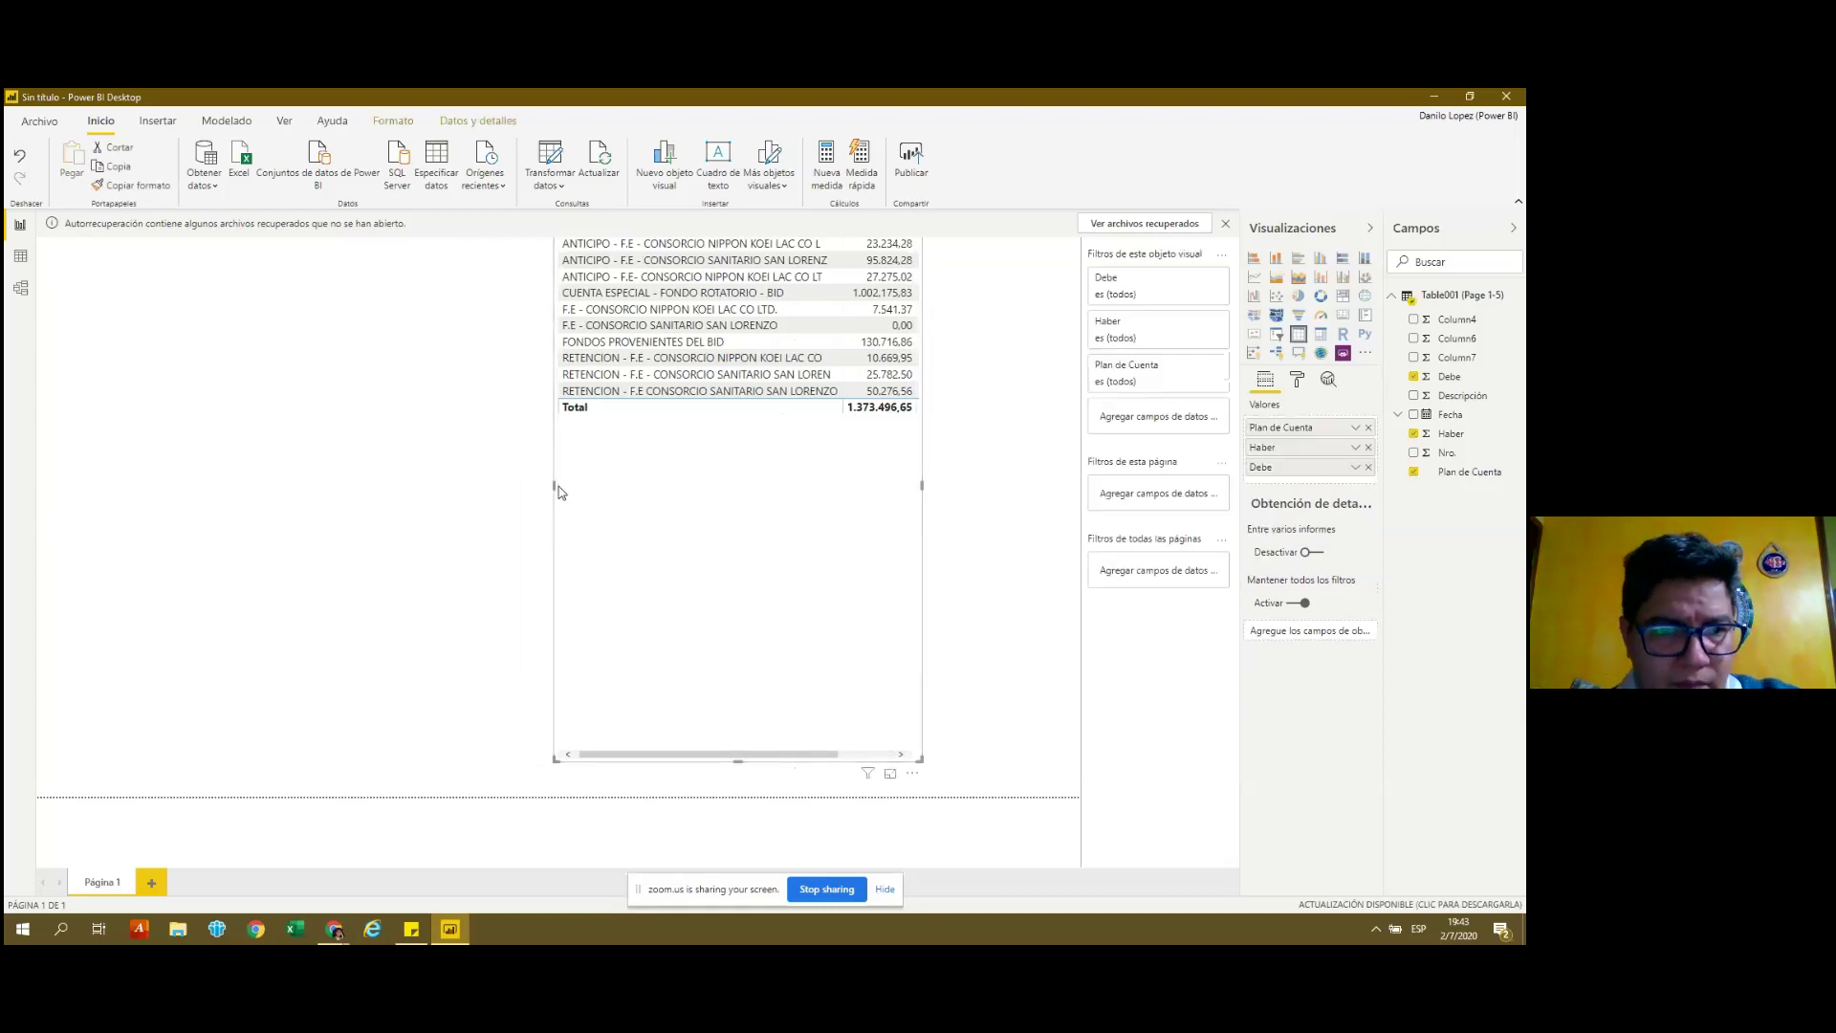
left_click_drag(591, 491, 68, 468)
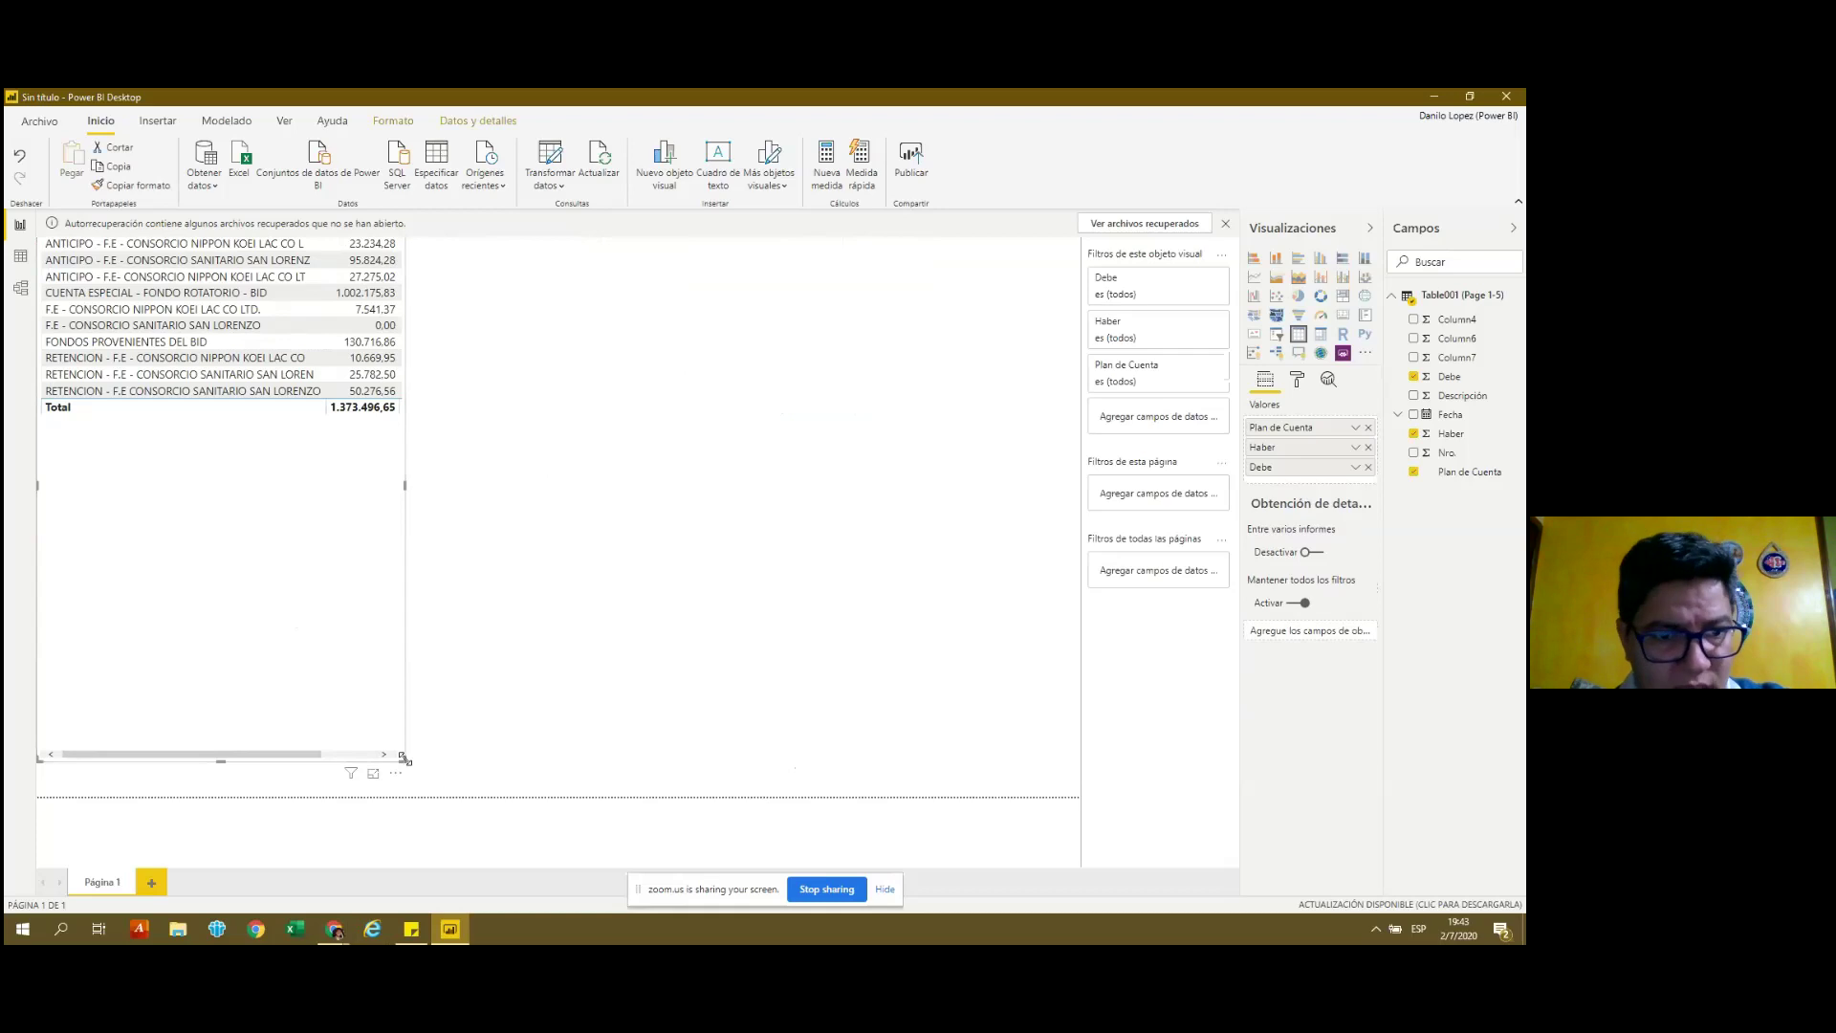
left_click_drag(403, 759, 366, 631)
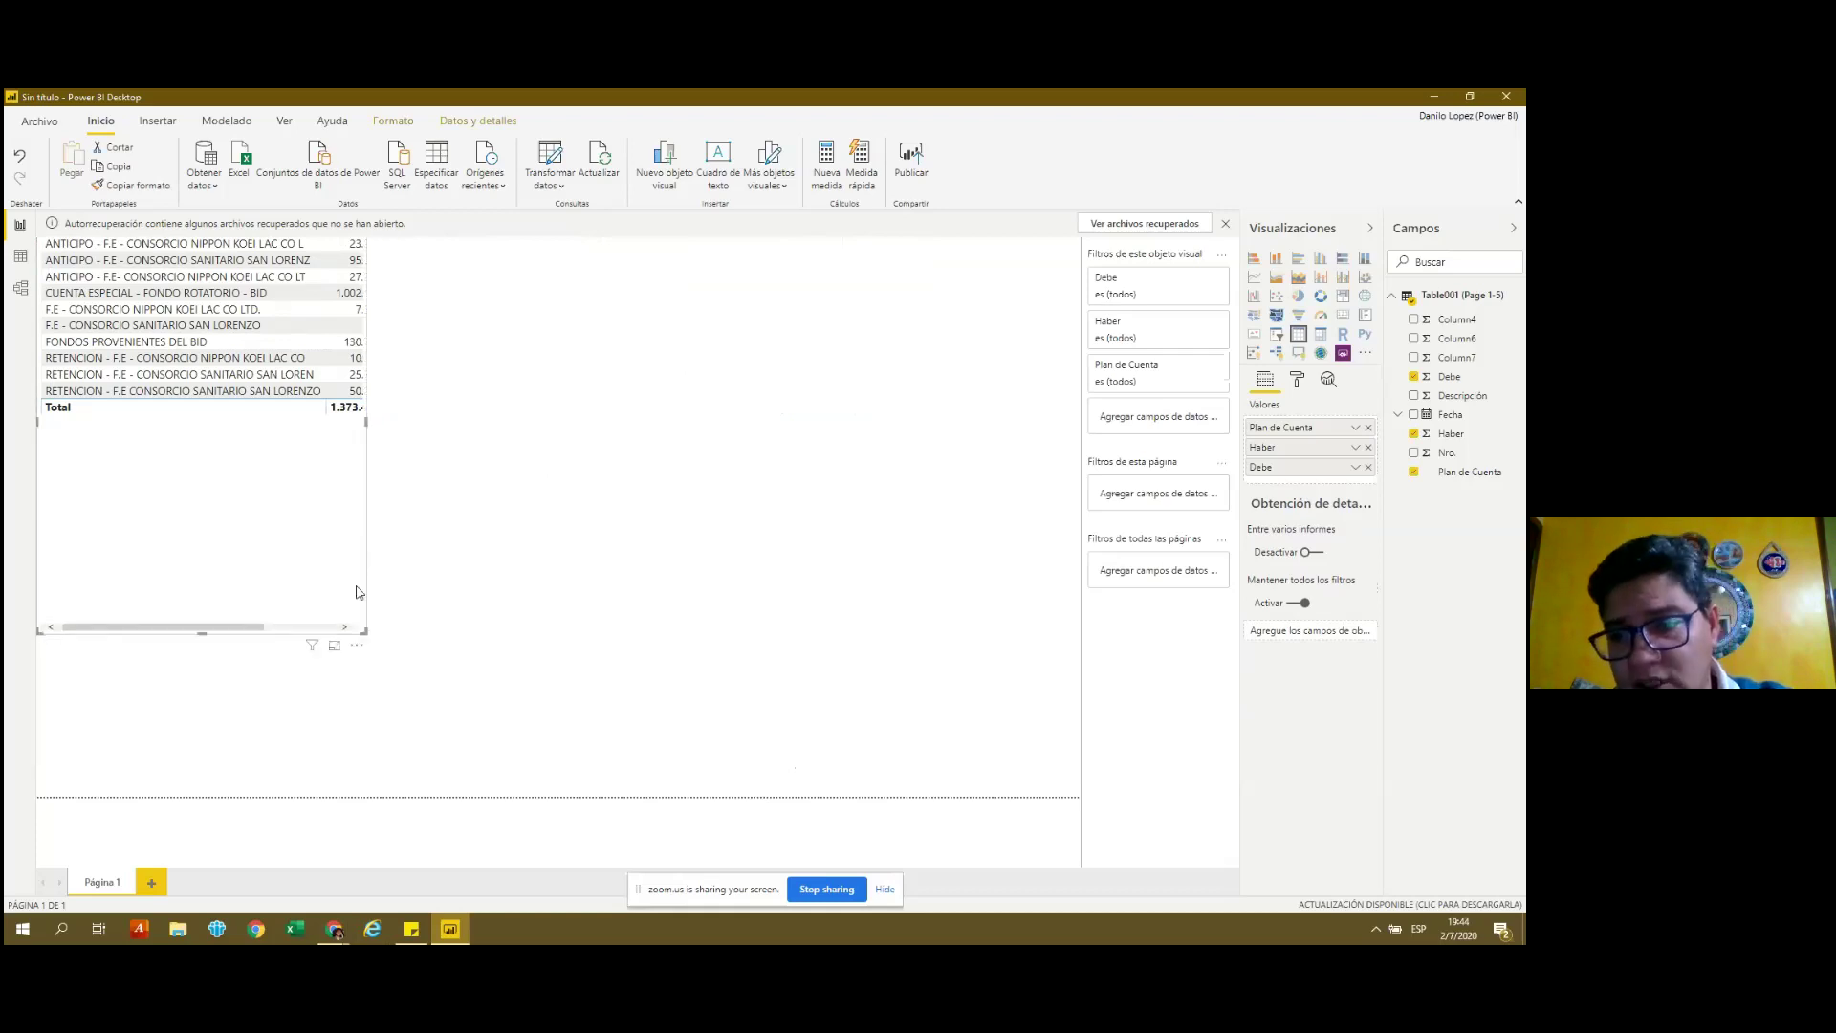
left_click_drag(367, 421, 656, 454)
left_click(657, 455)
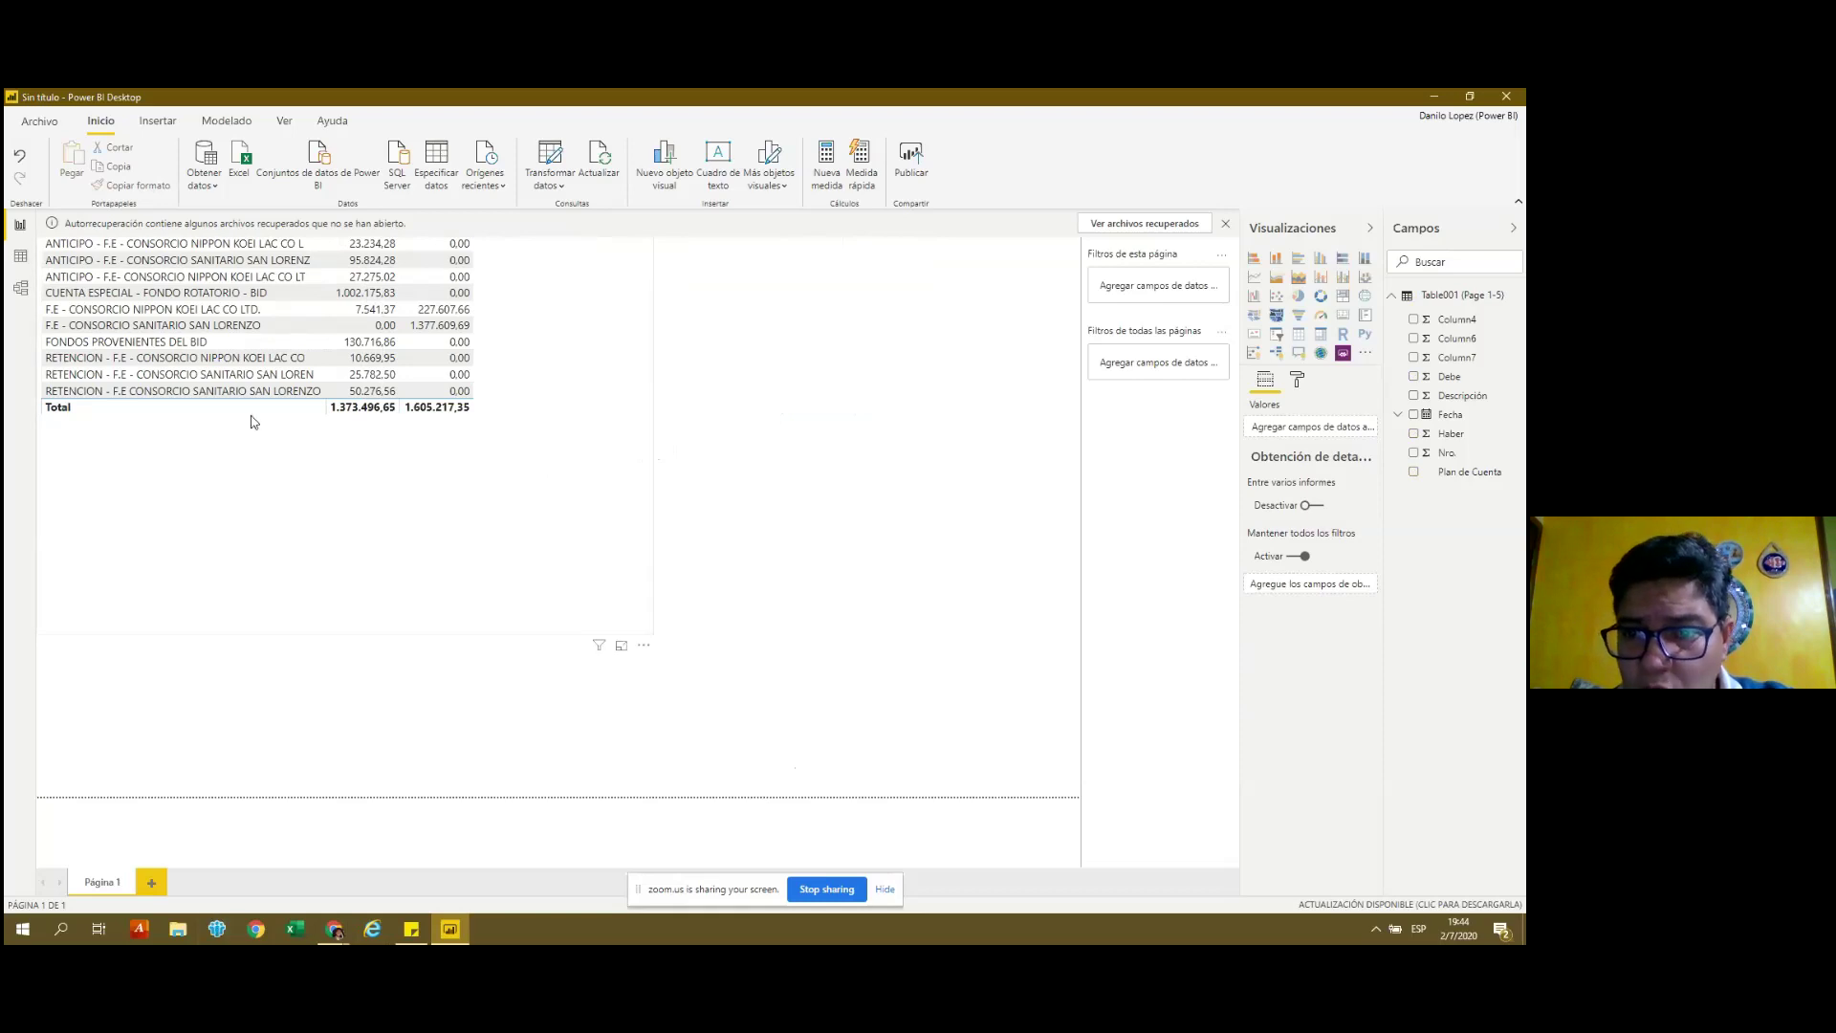
left_click(502, 187)
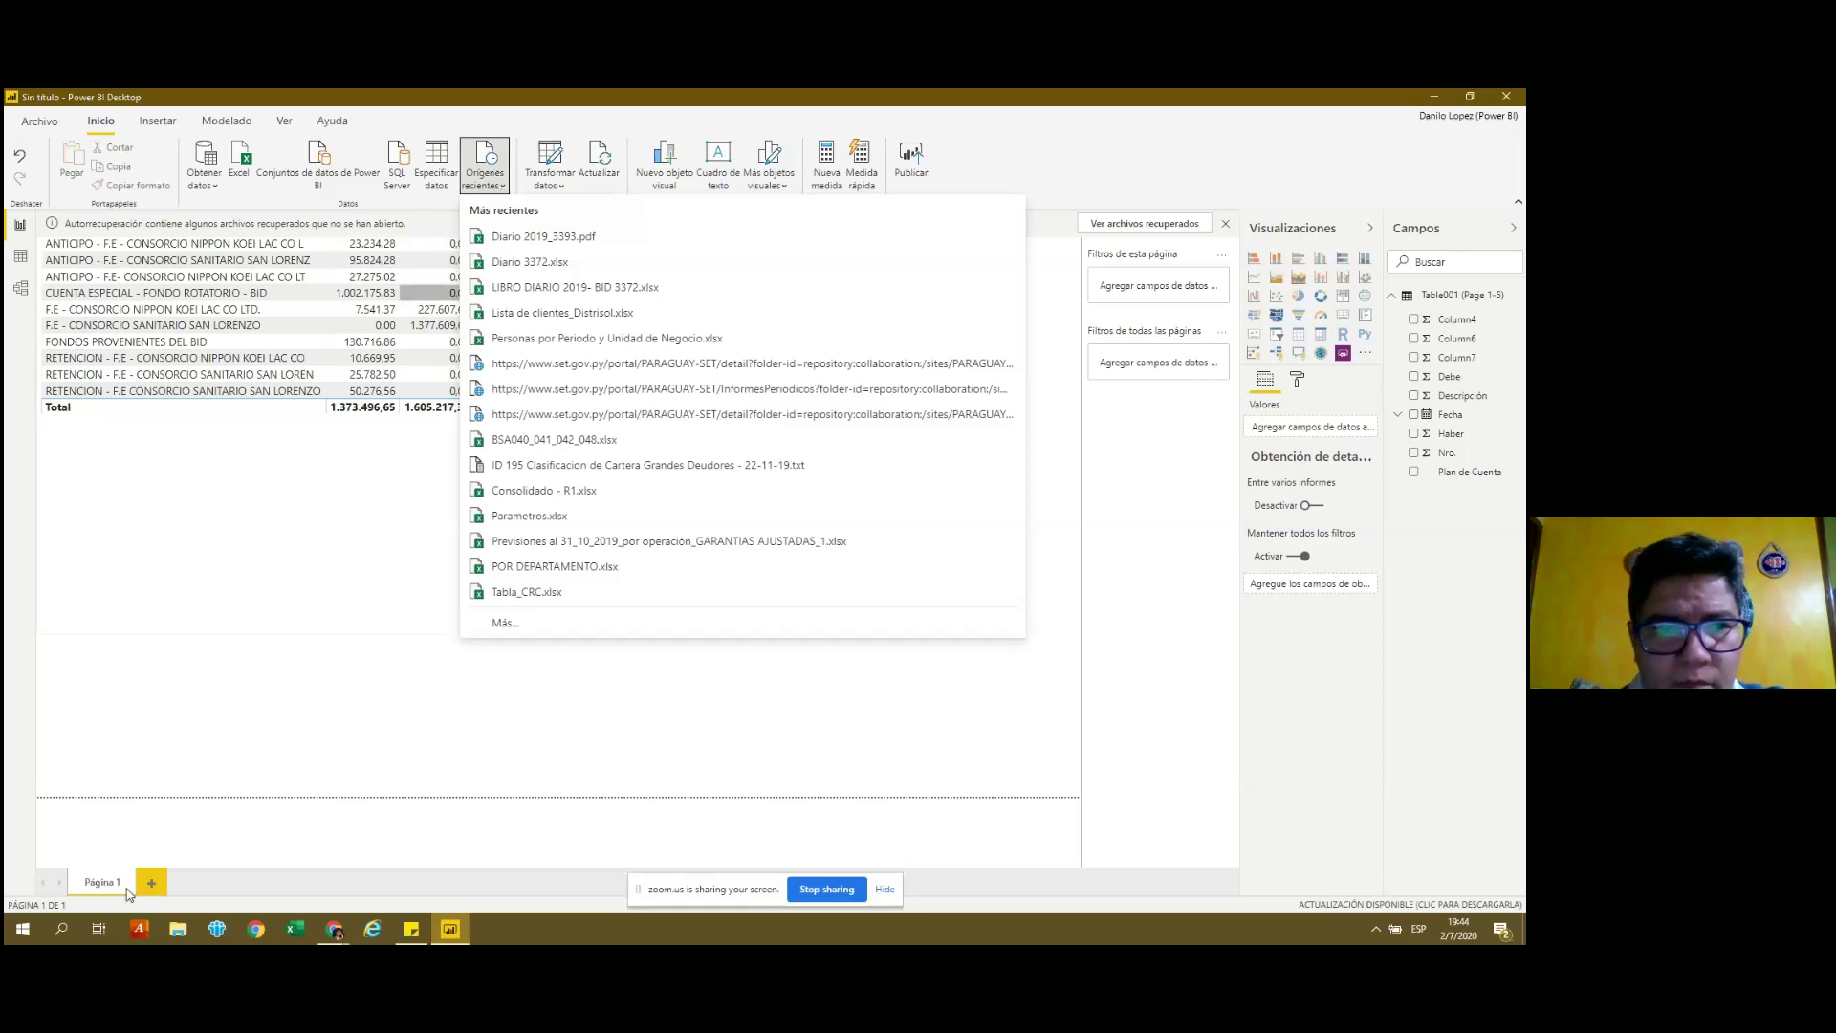
left_click(59, 928)
type("d")
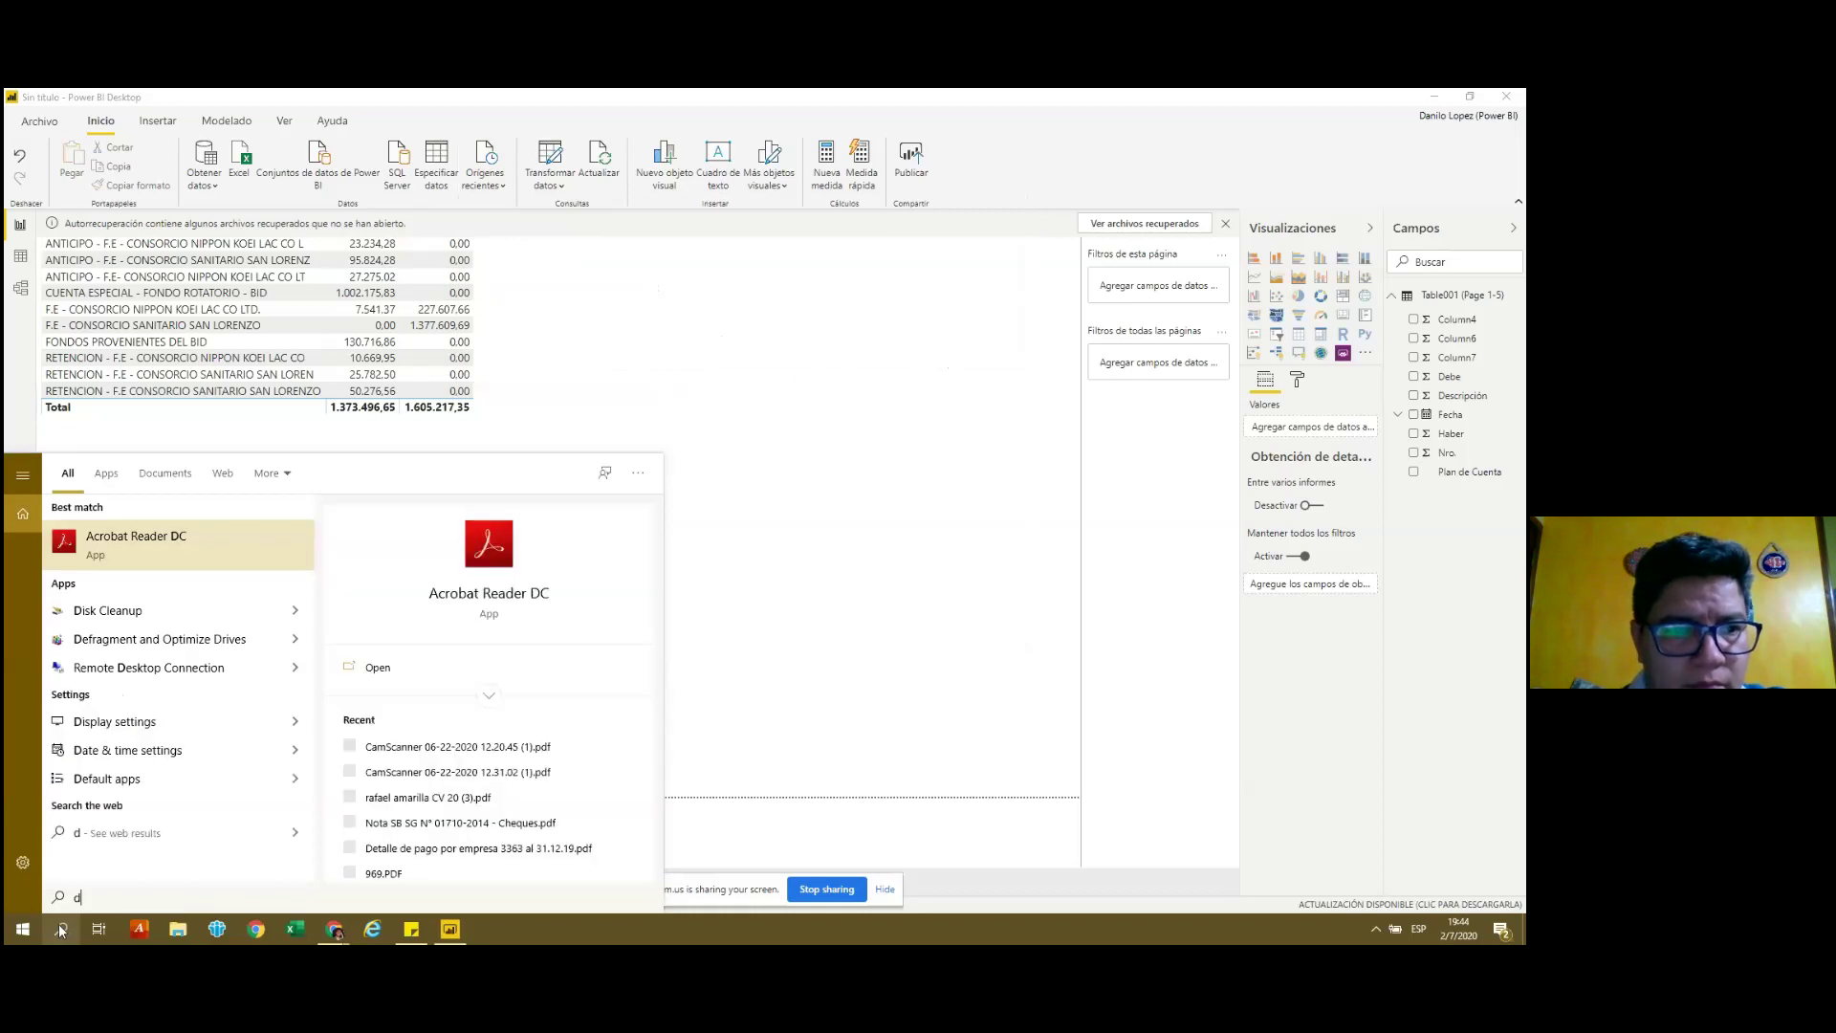
type("iario")
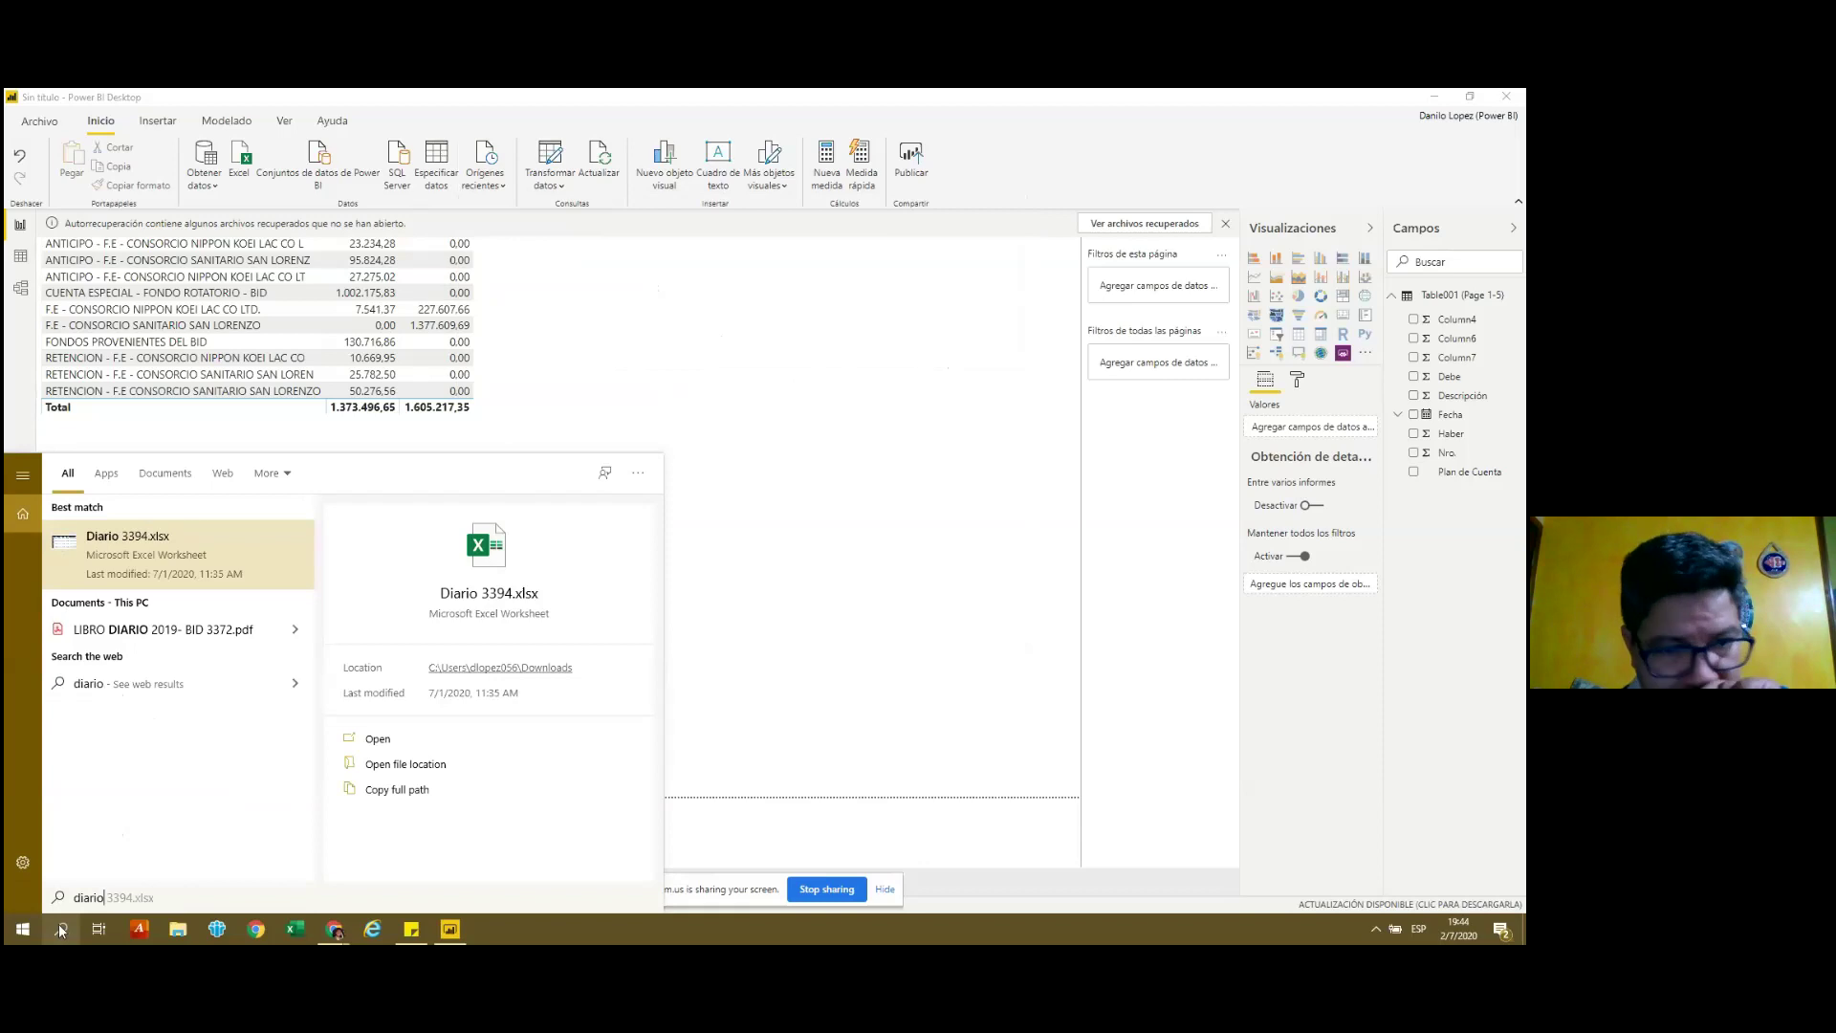
left_click(562, 186)
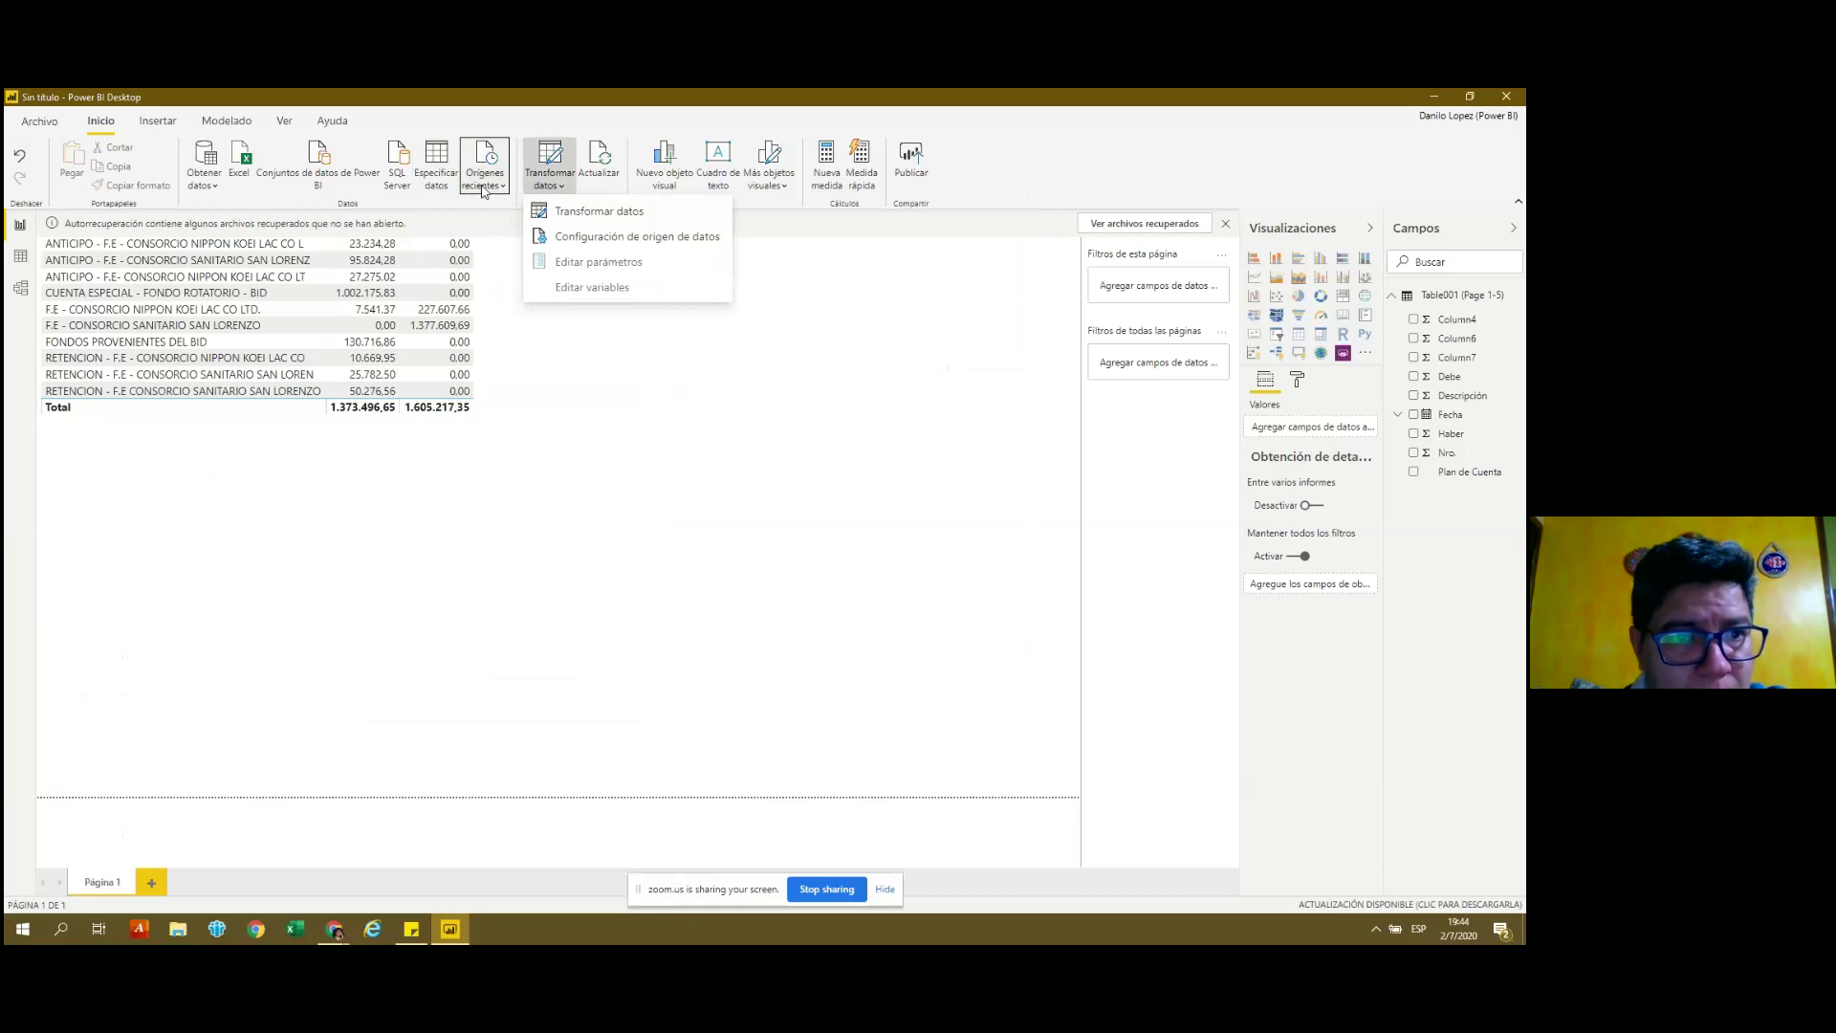
left_click(484, 182)
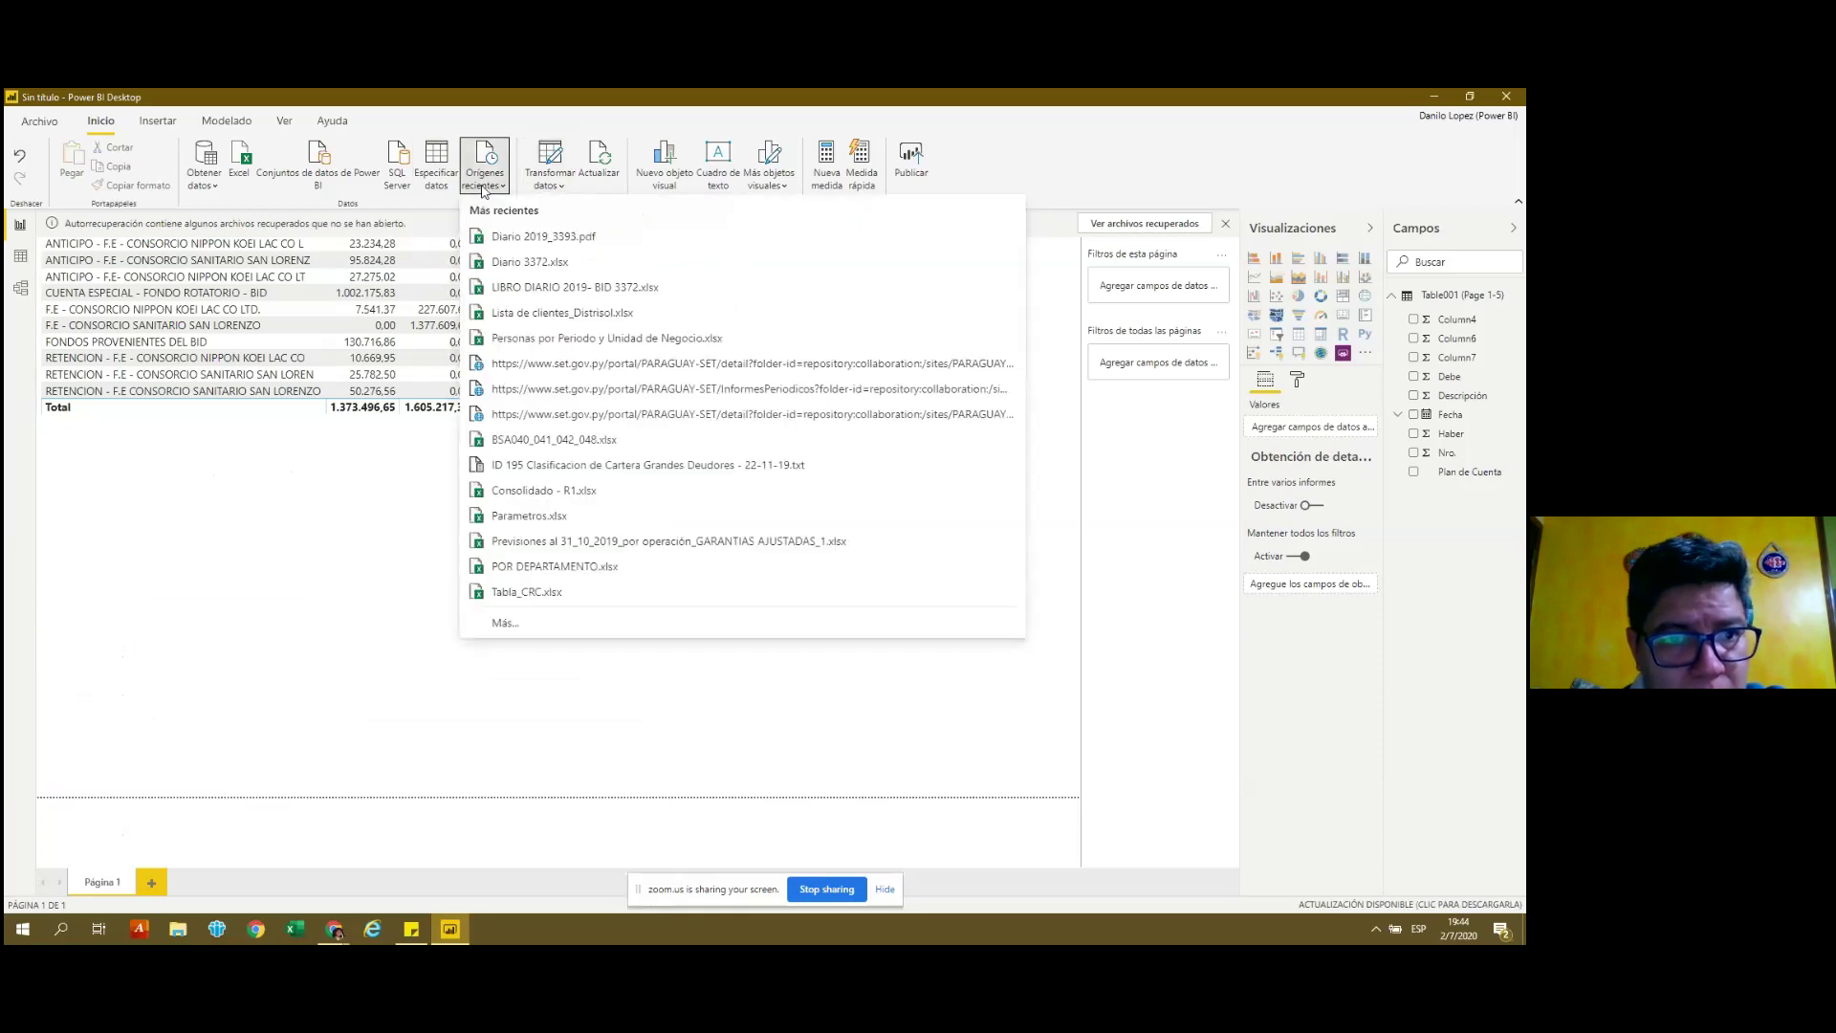
key("Escape")
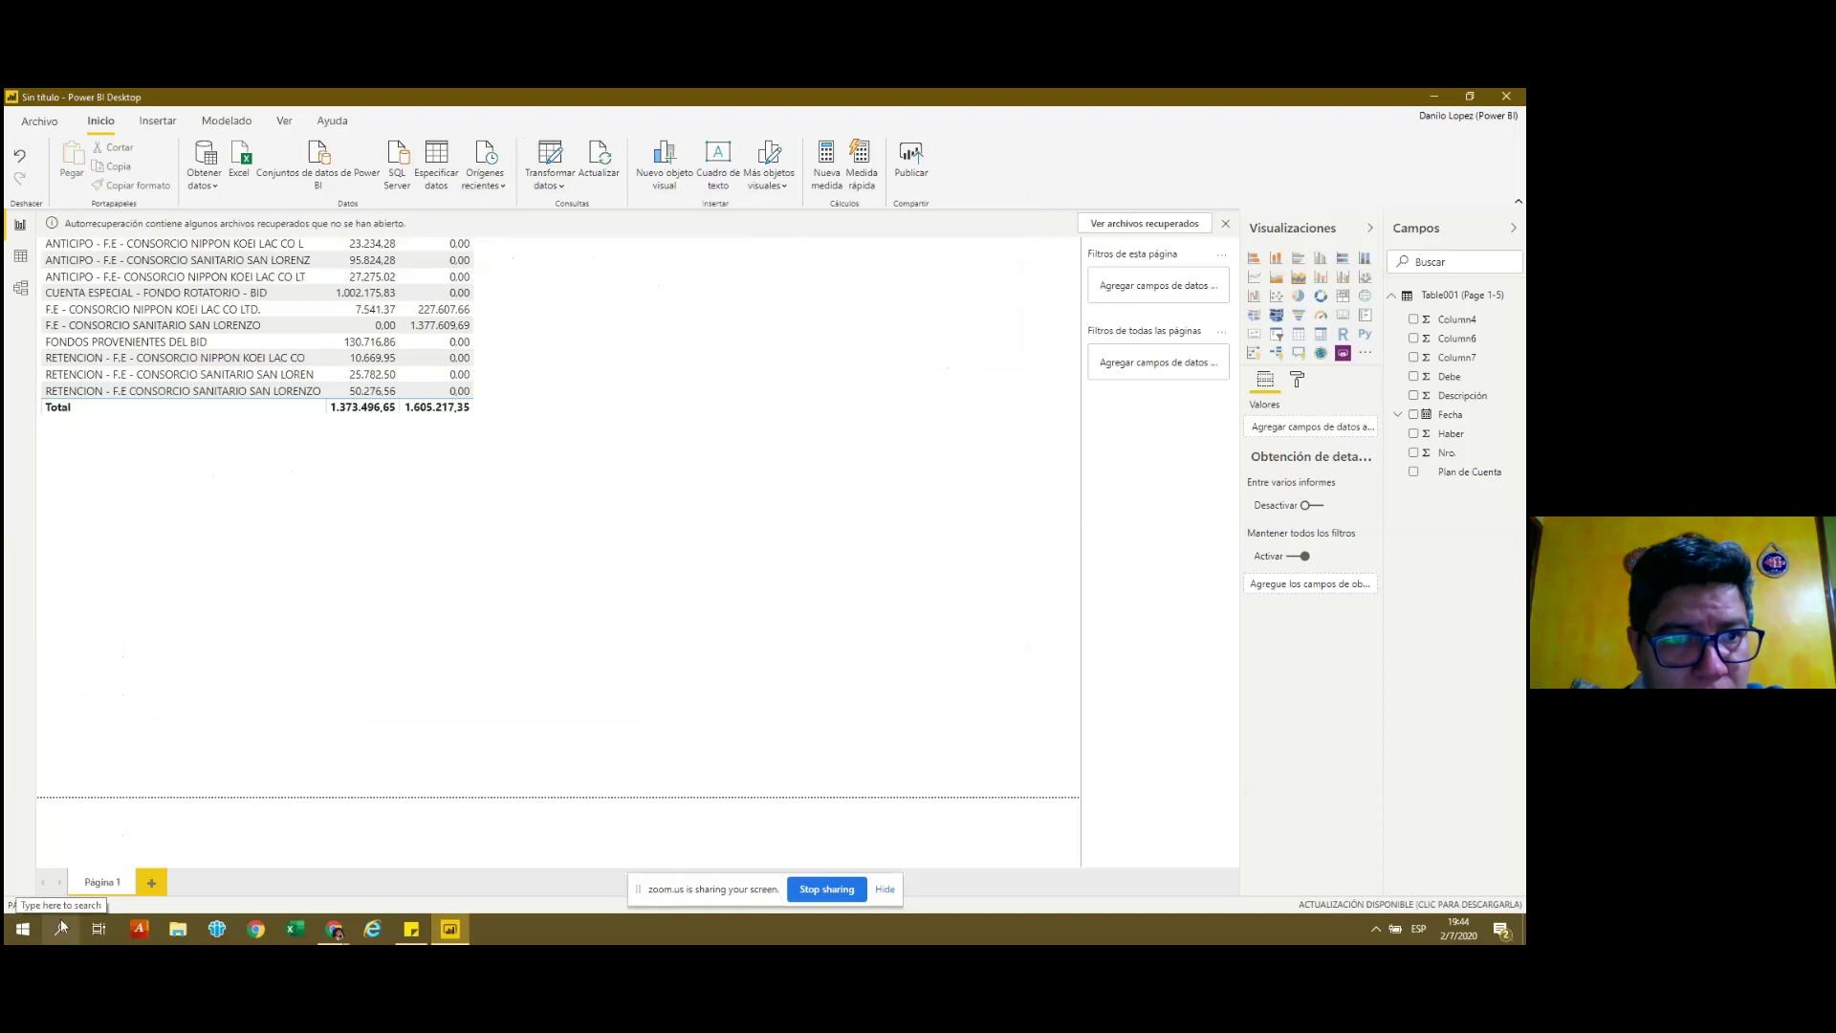
left_click(60, 918)
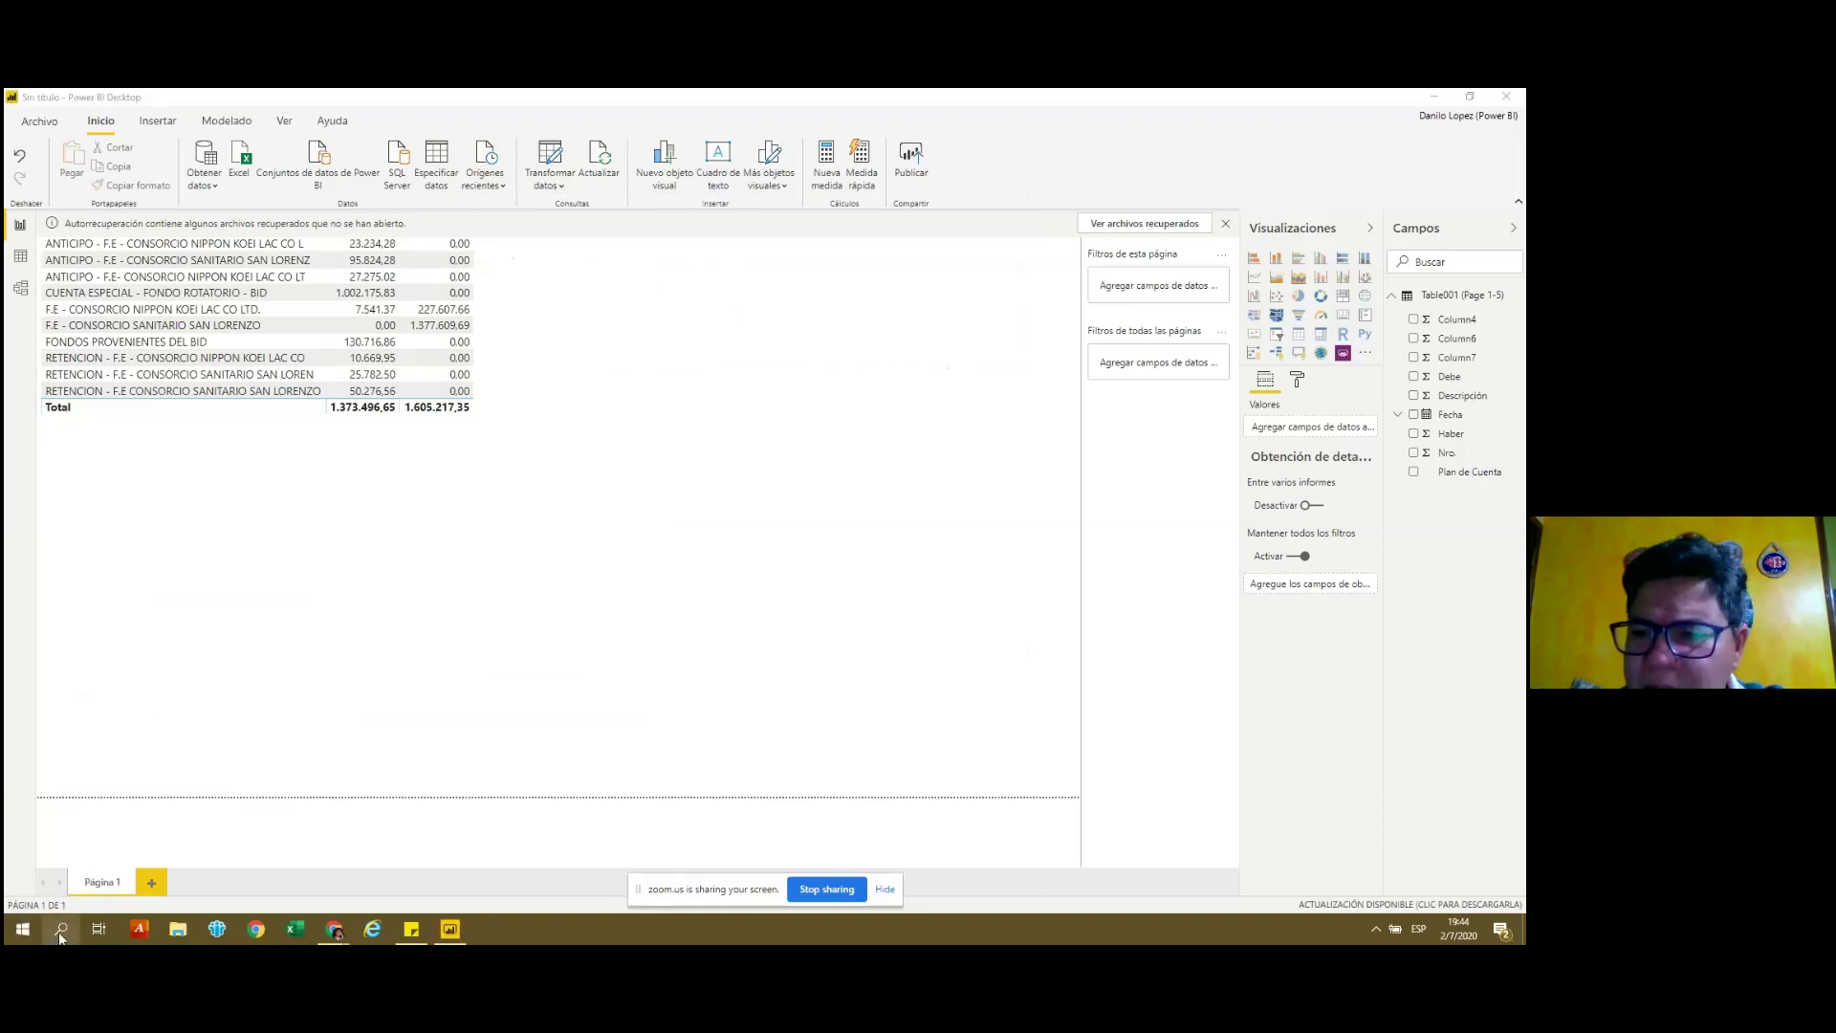
type("di")
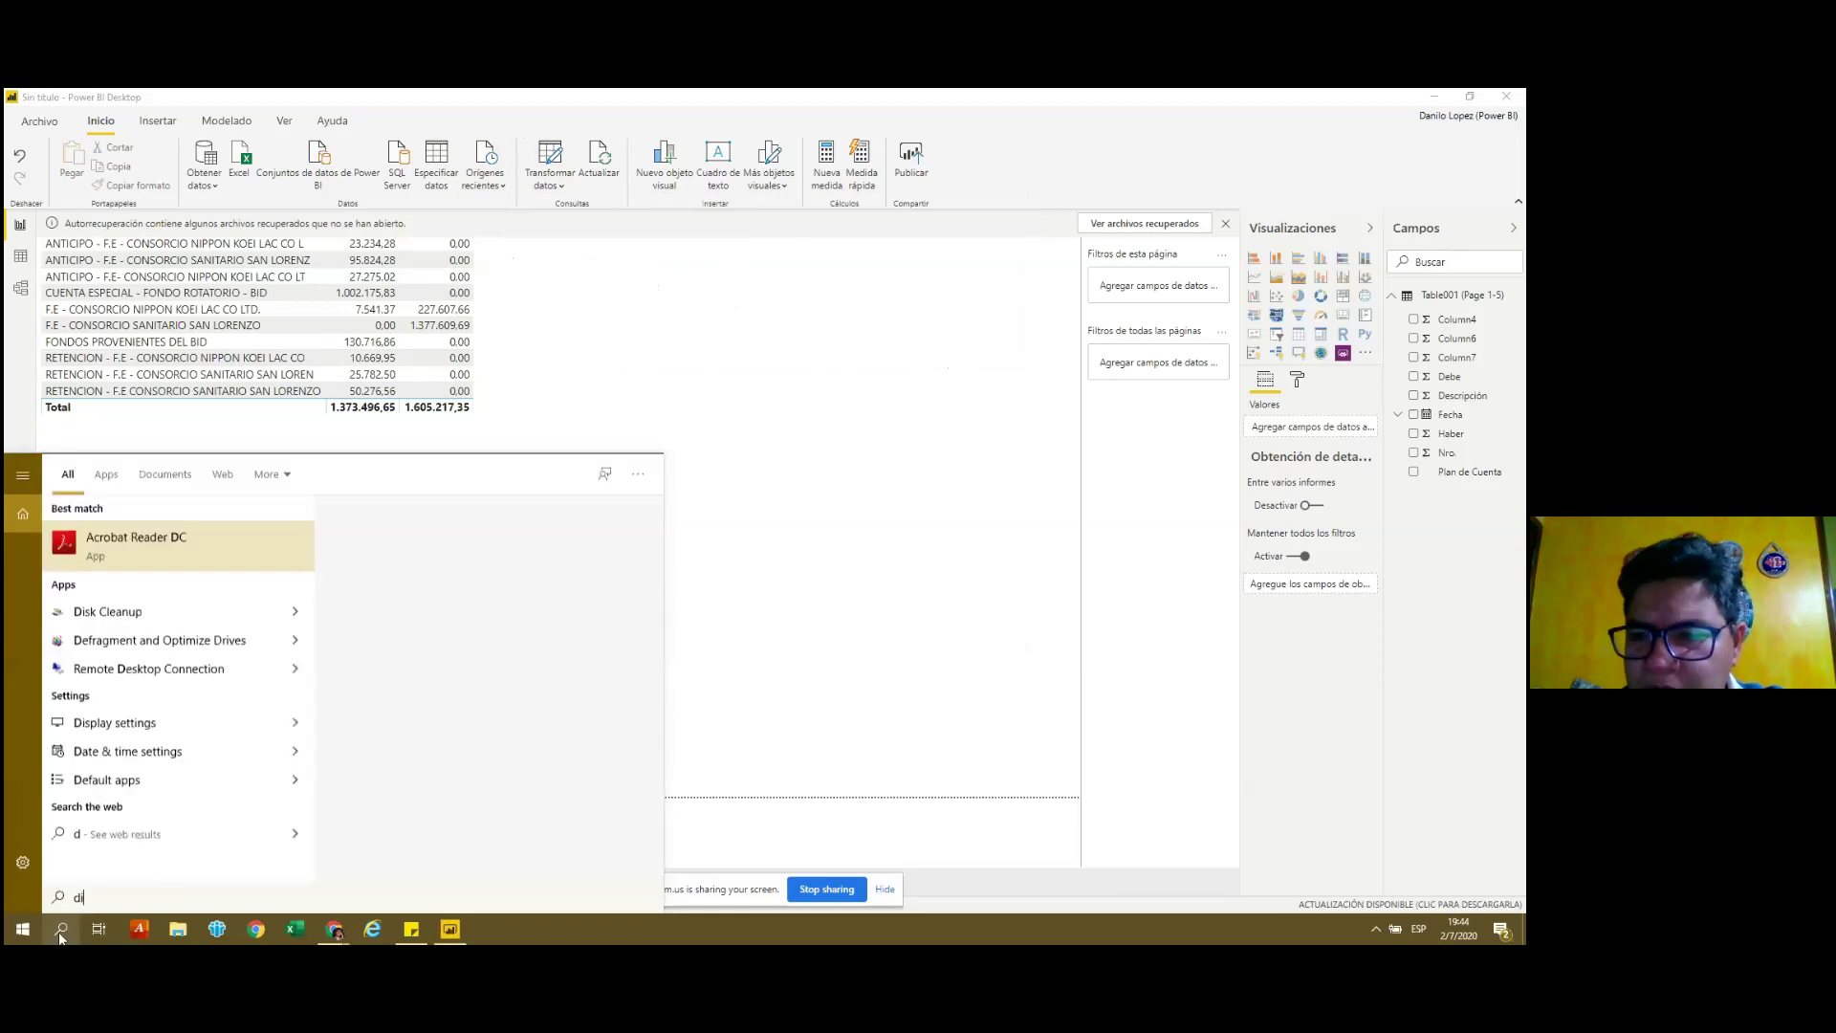
type("ario 2019")
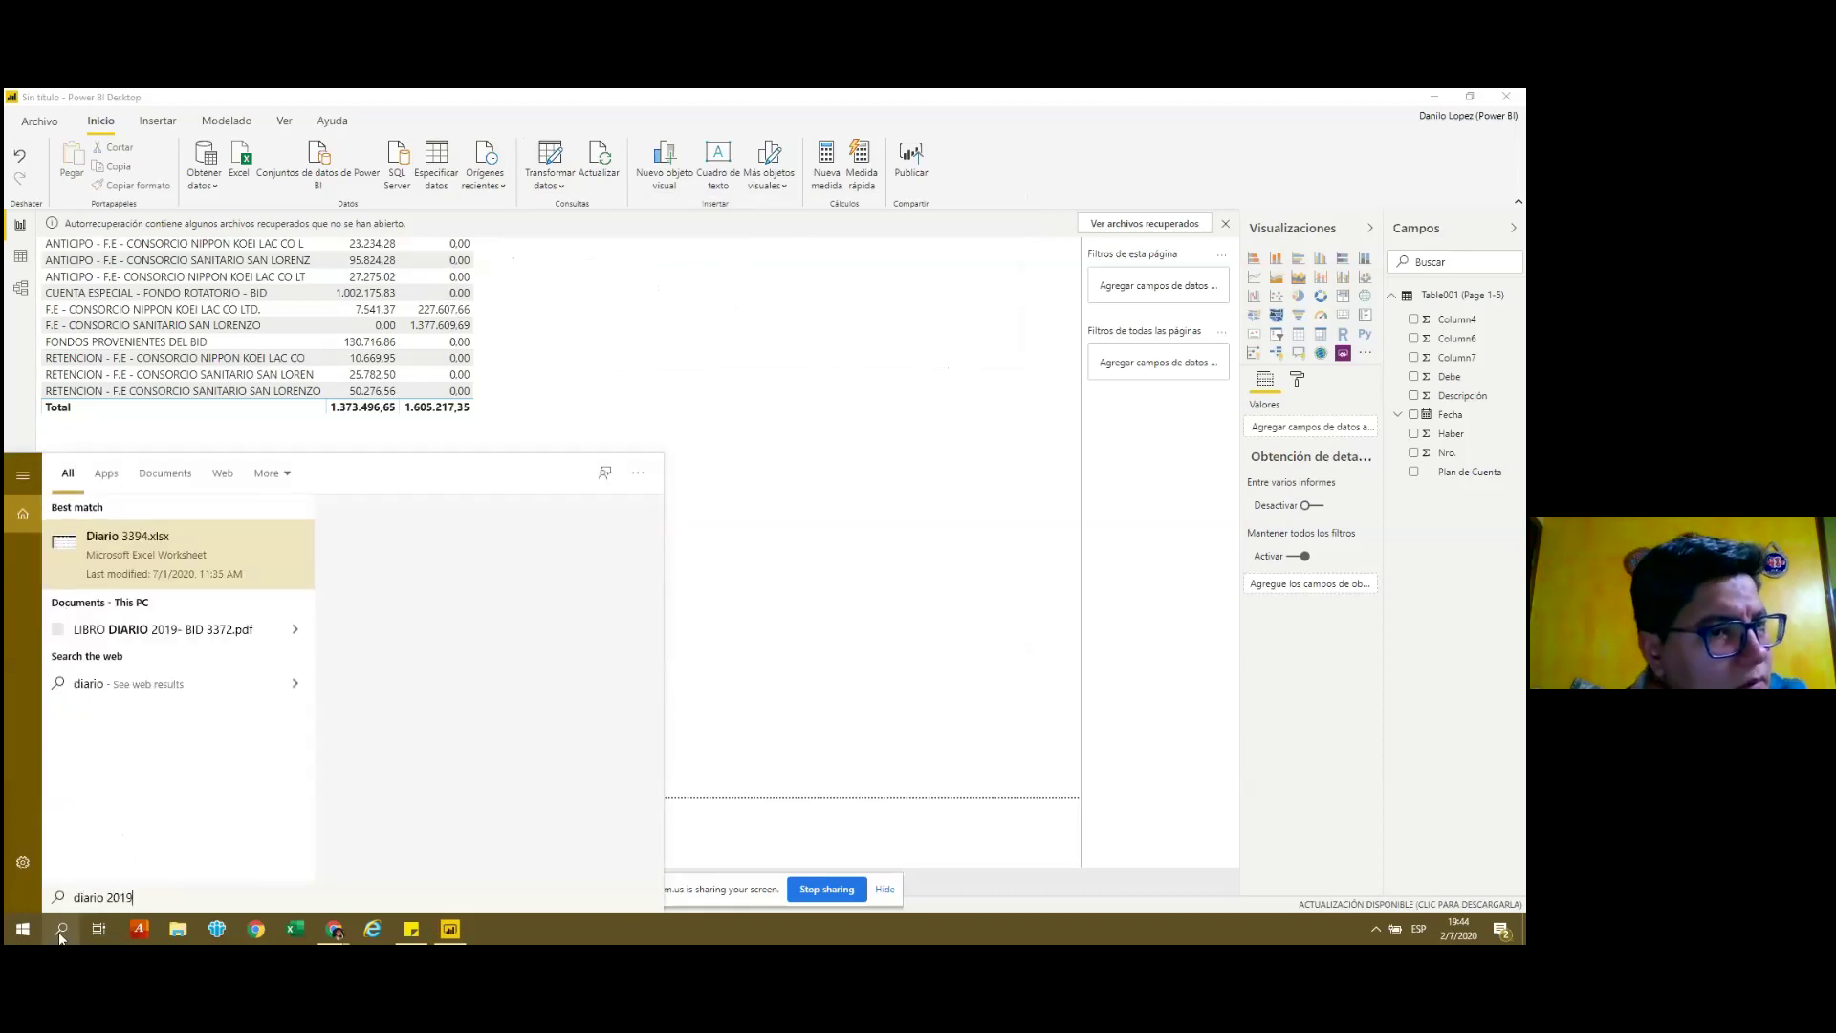
type("_33")
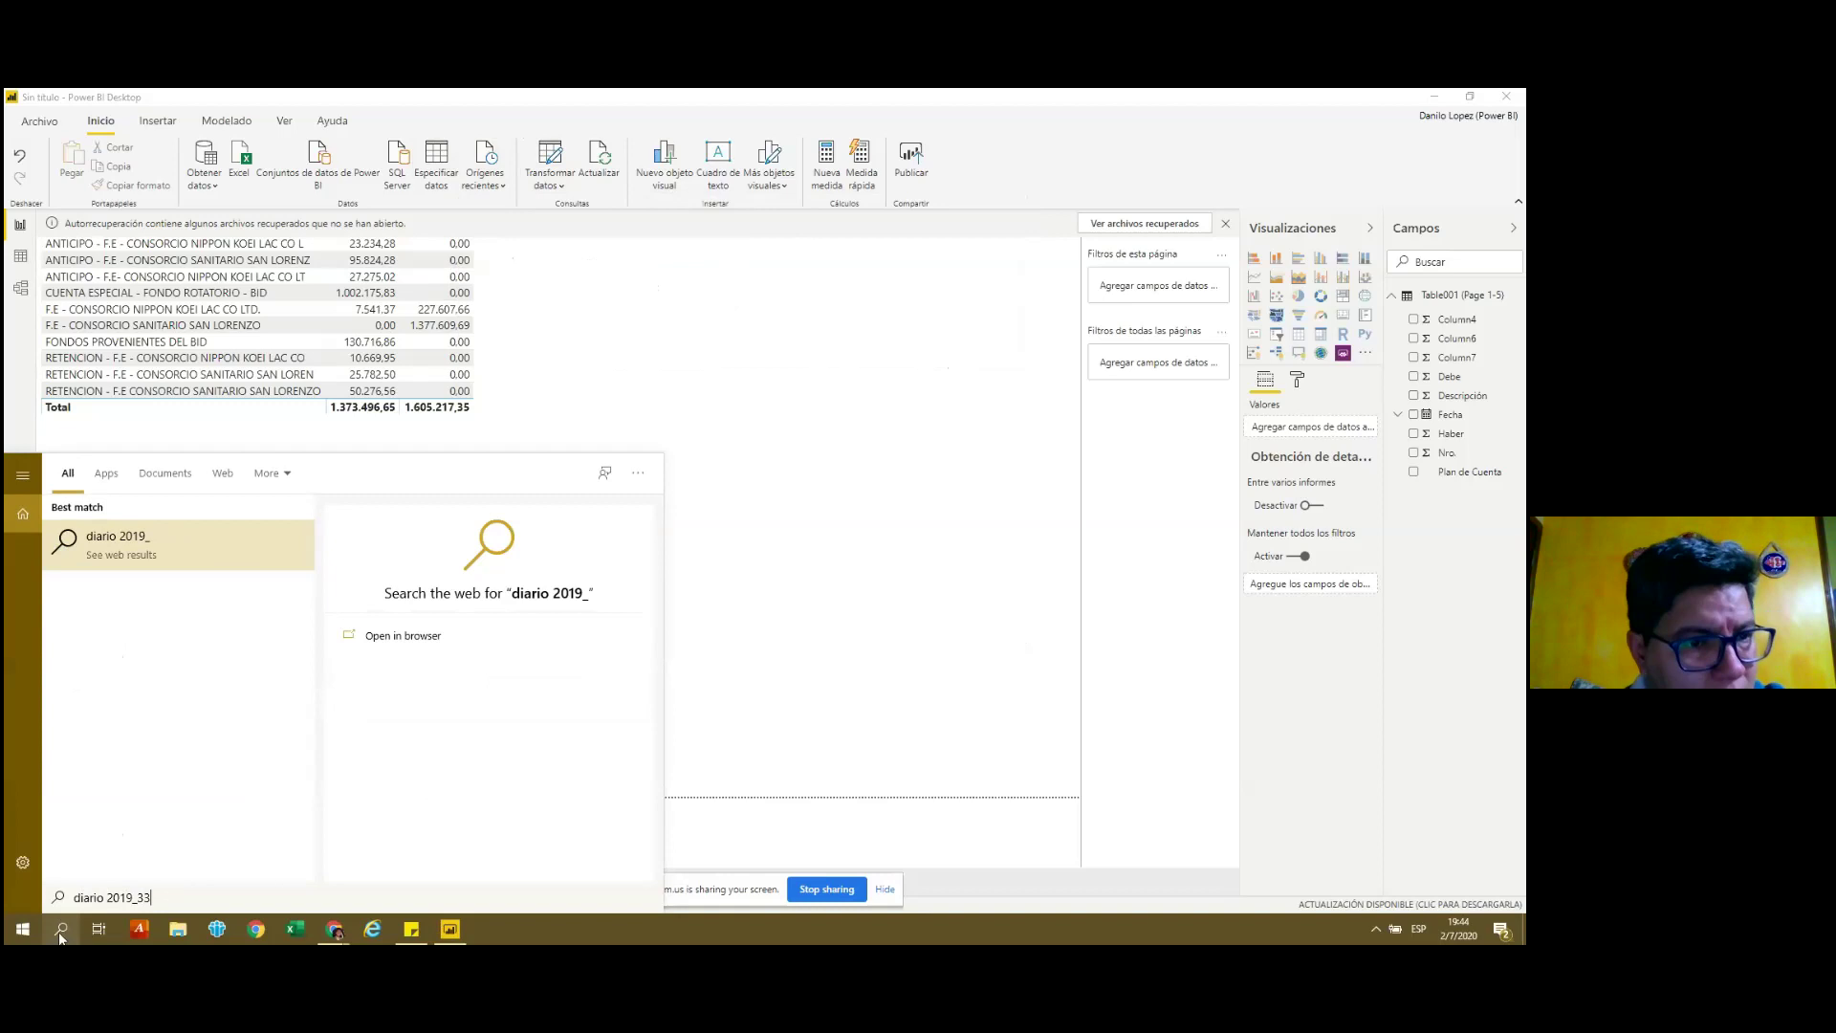
type("93")
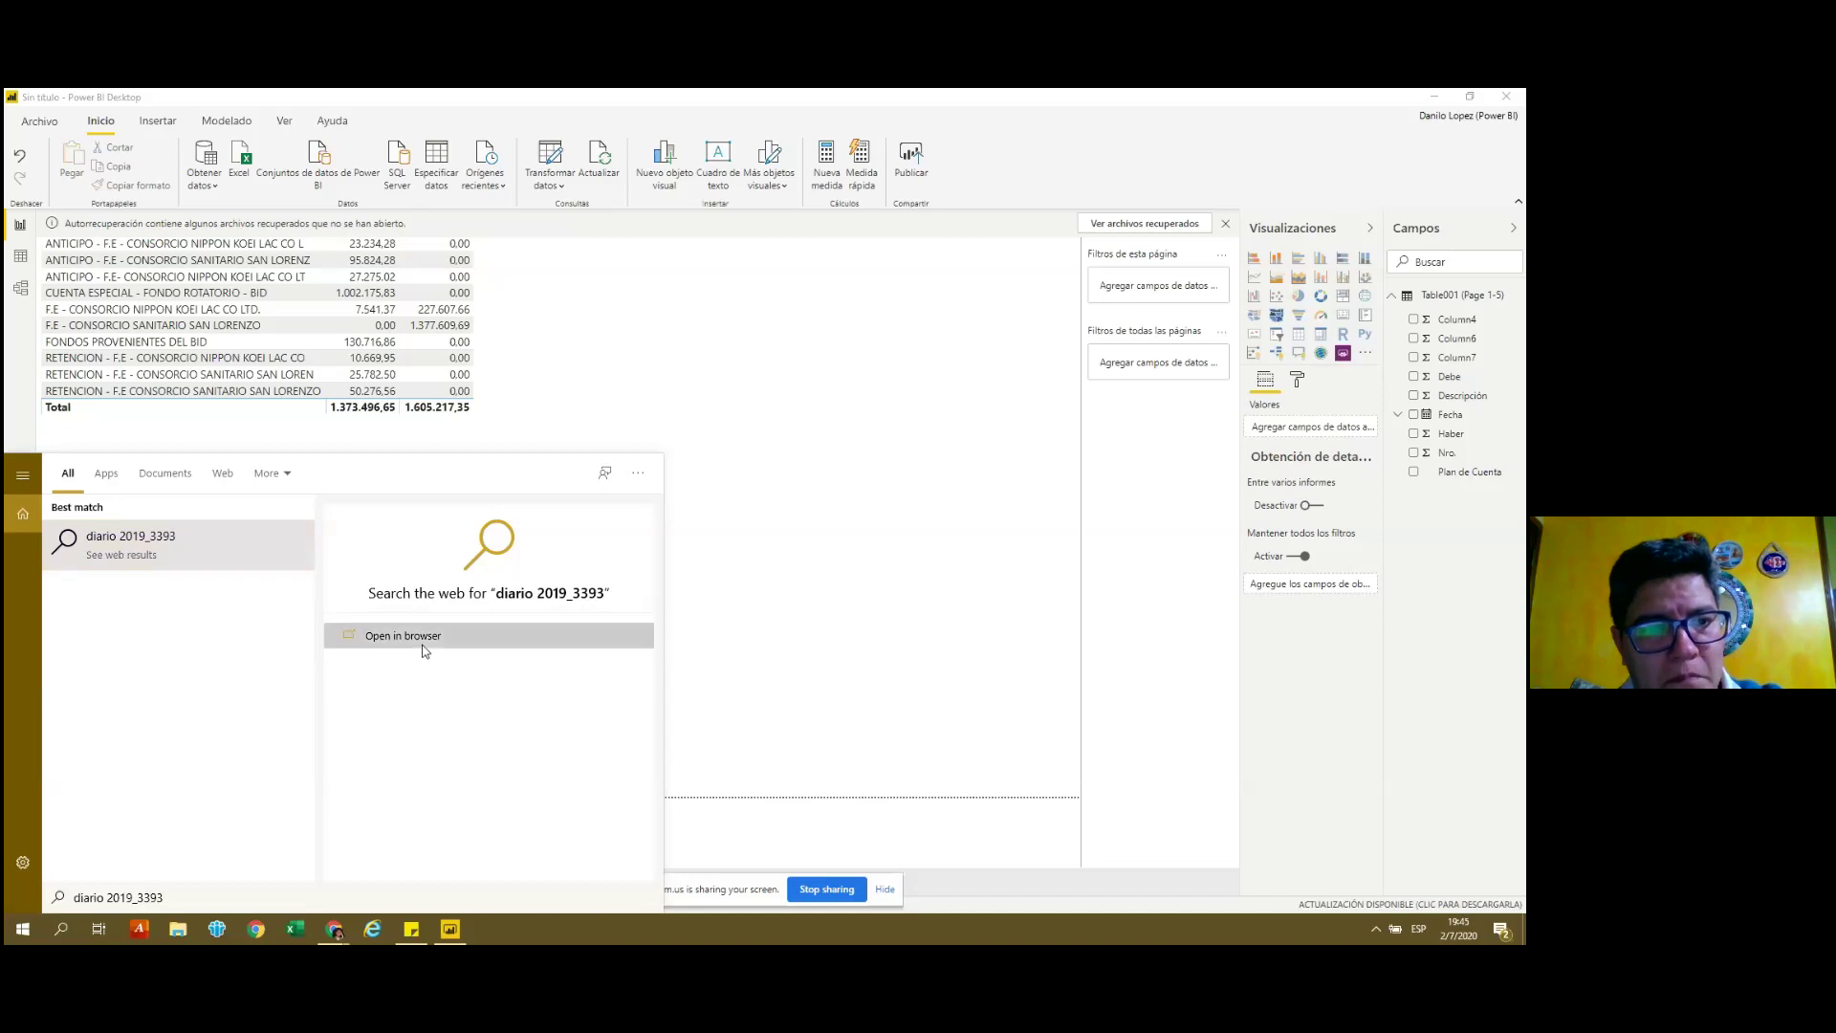
key("Escape")
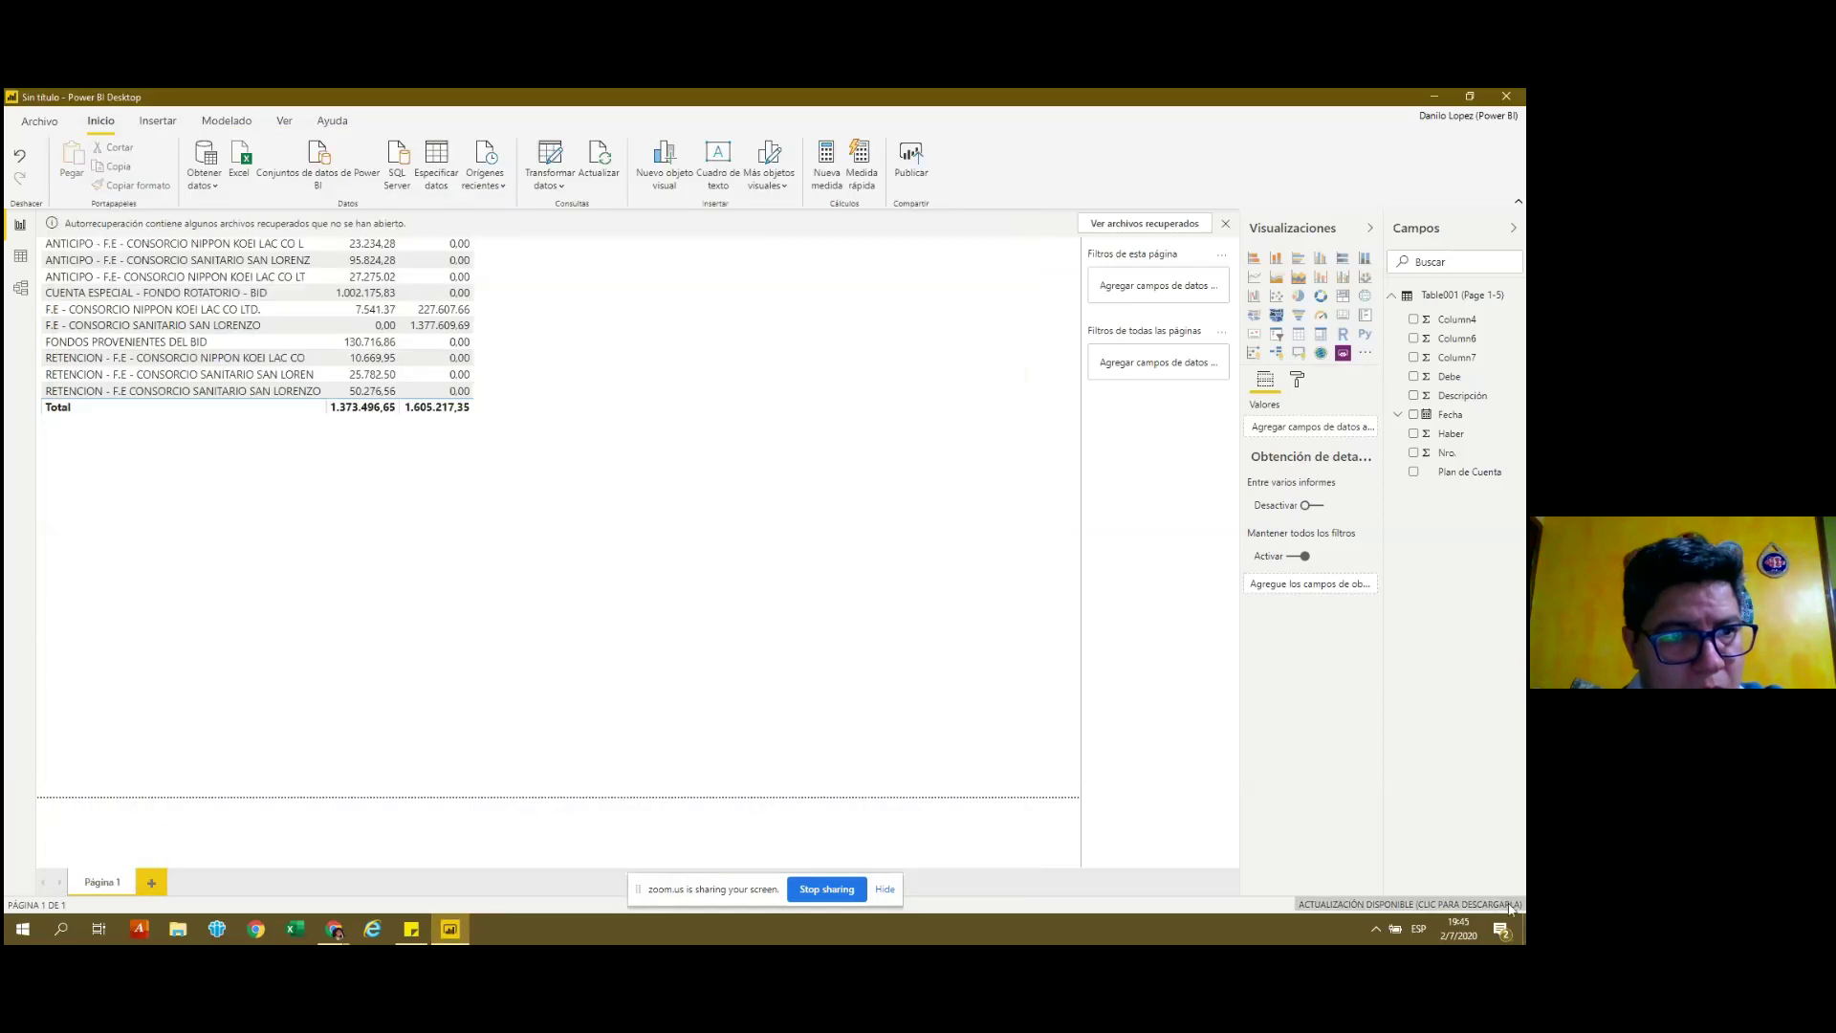
In File Explorer, browse through MOPC > 2019 into the 1029 folder.
key("super+d")
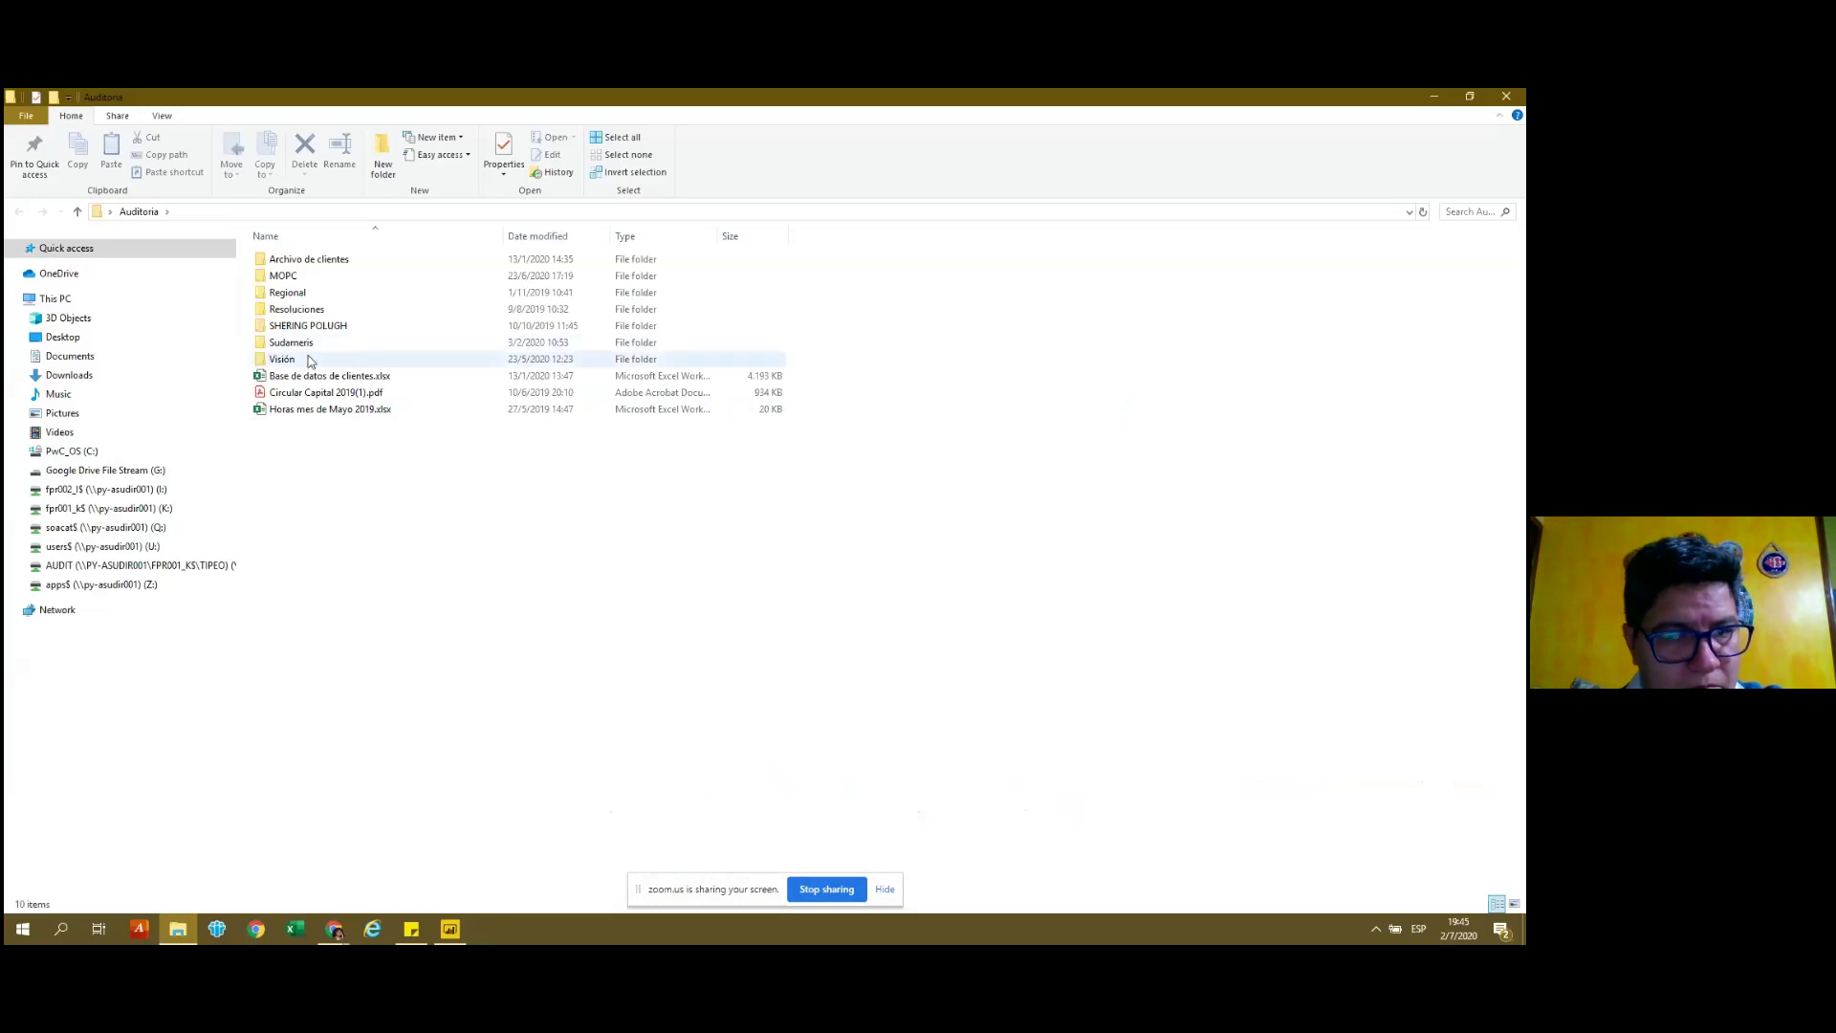
left_click(313, 278)
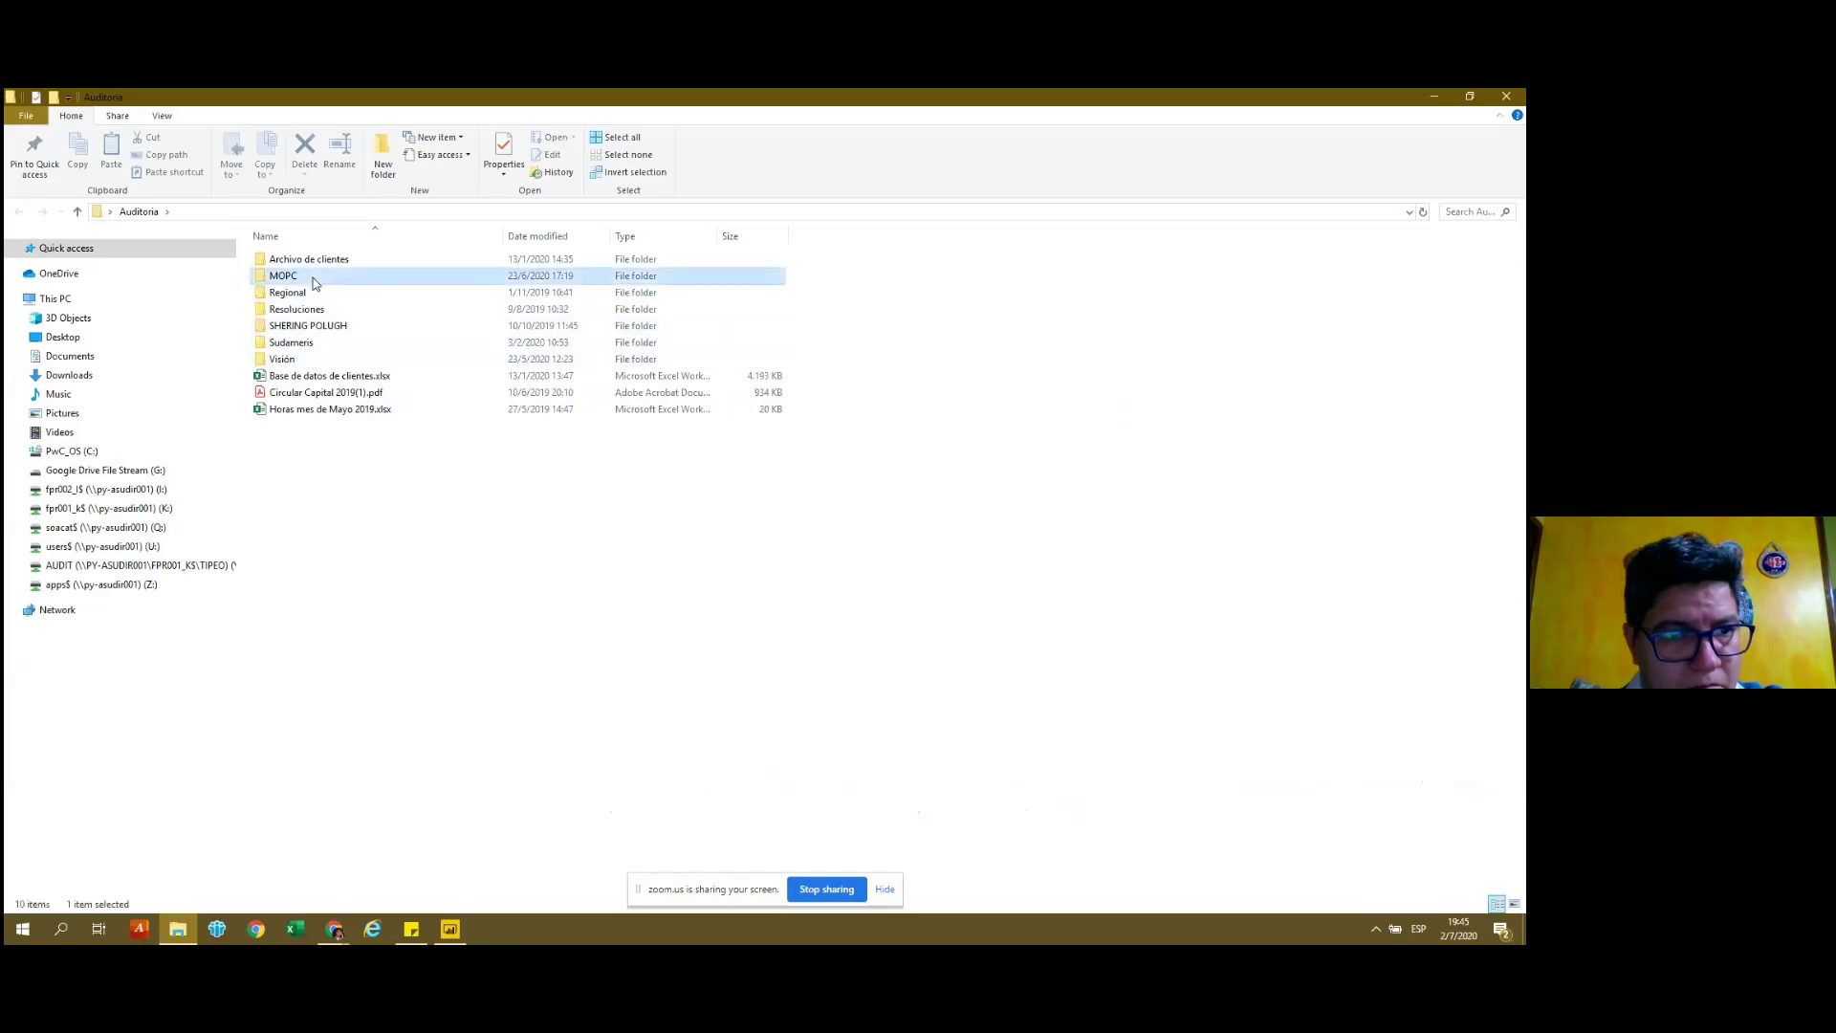
double_click(313, 278)
double_click(307, 257)
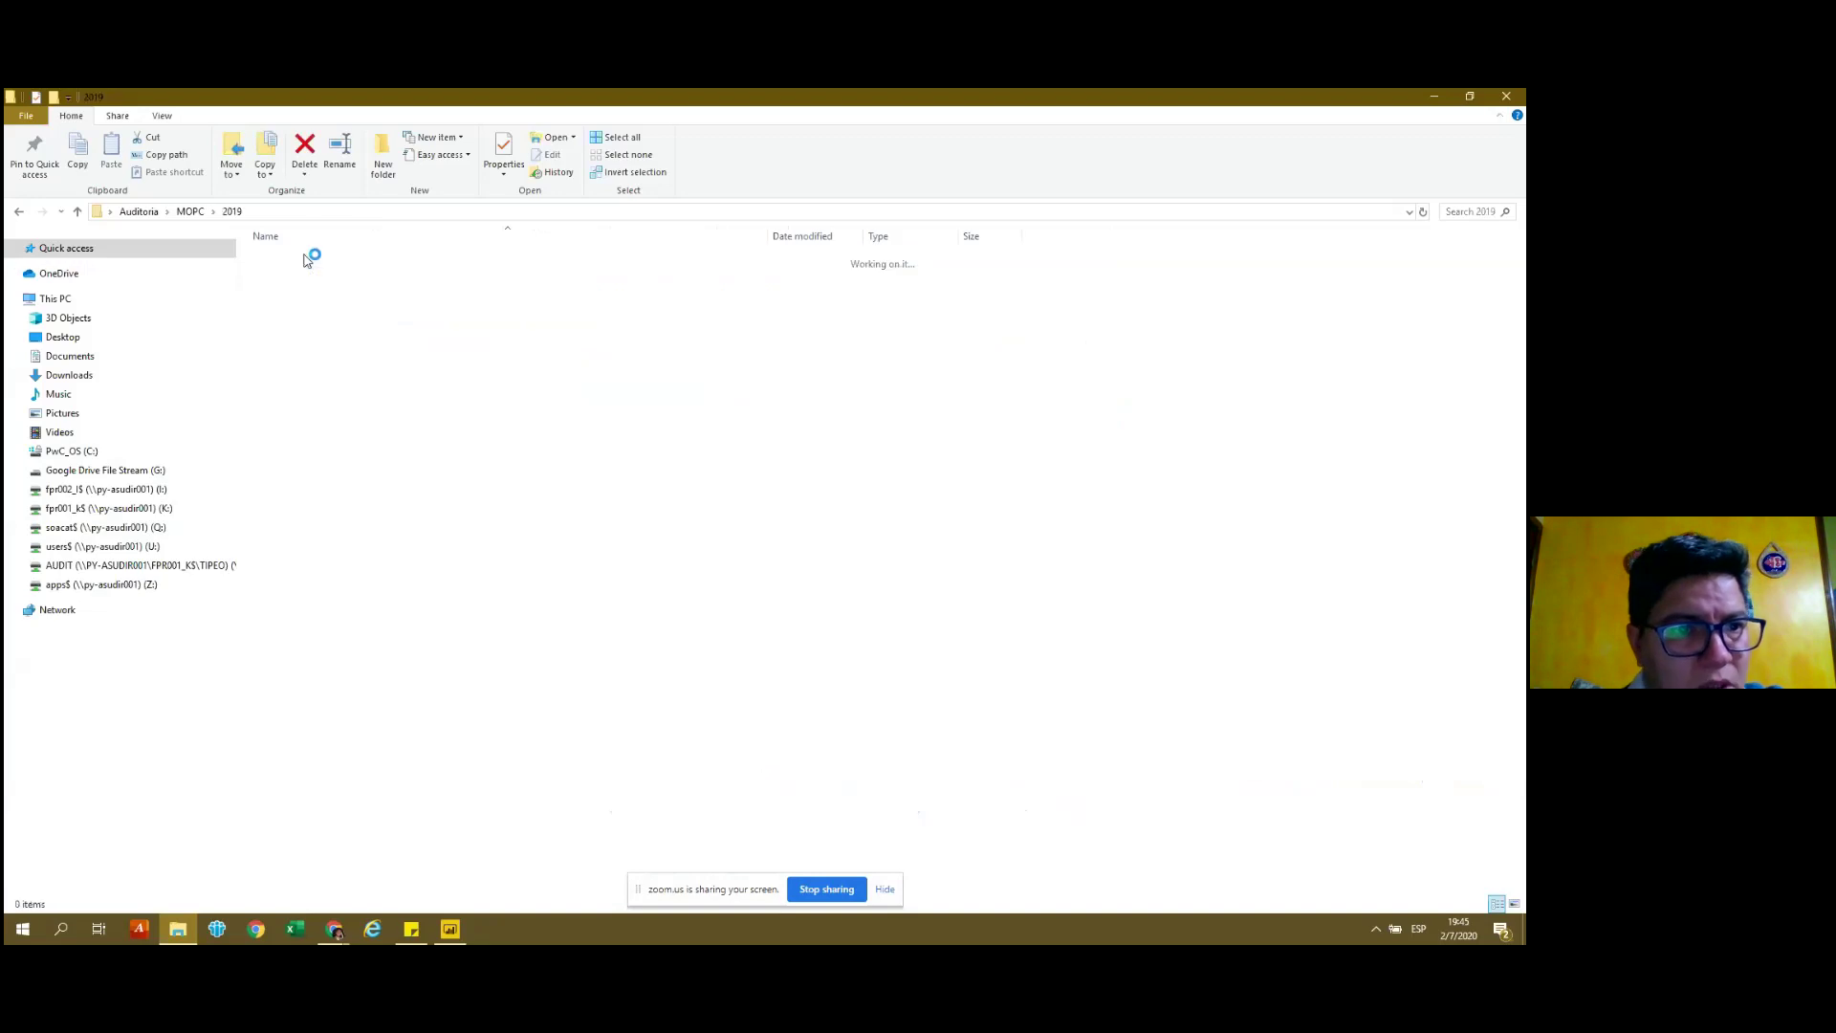
left_click(325, 260)
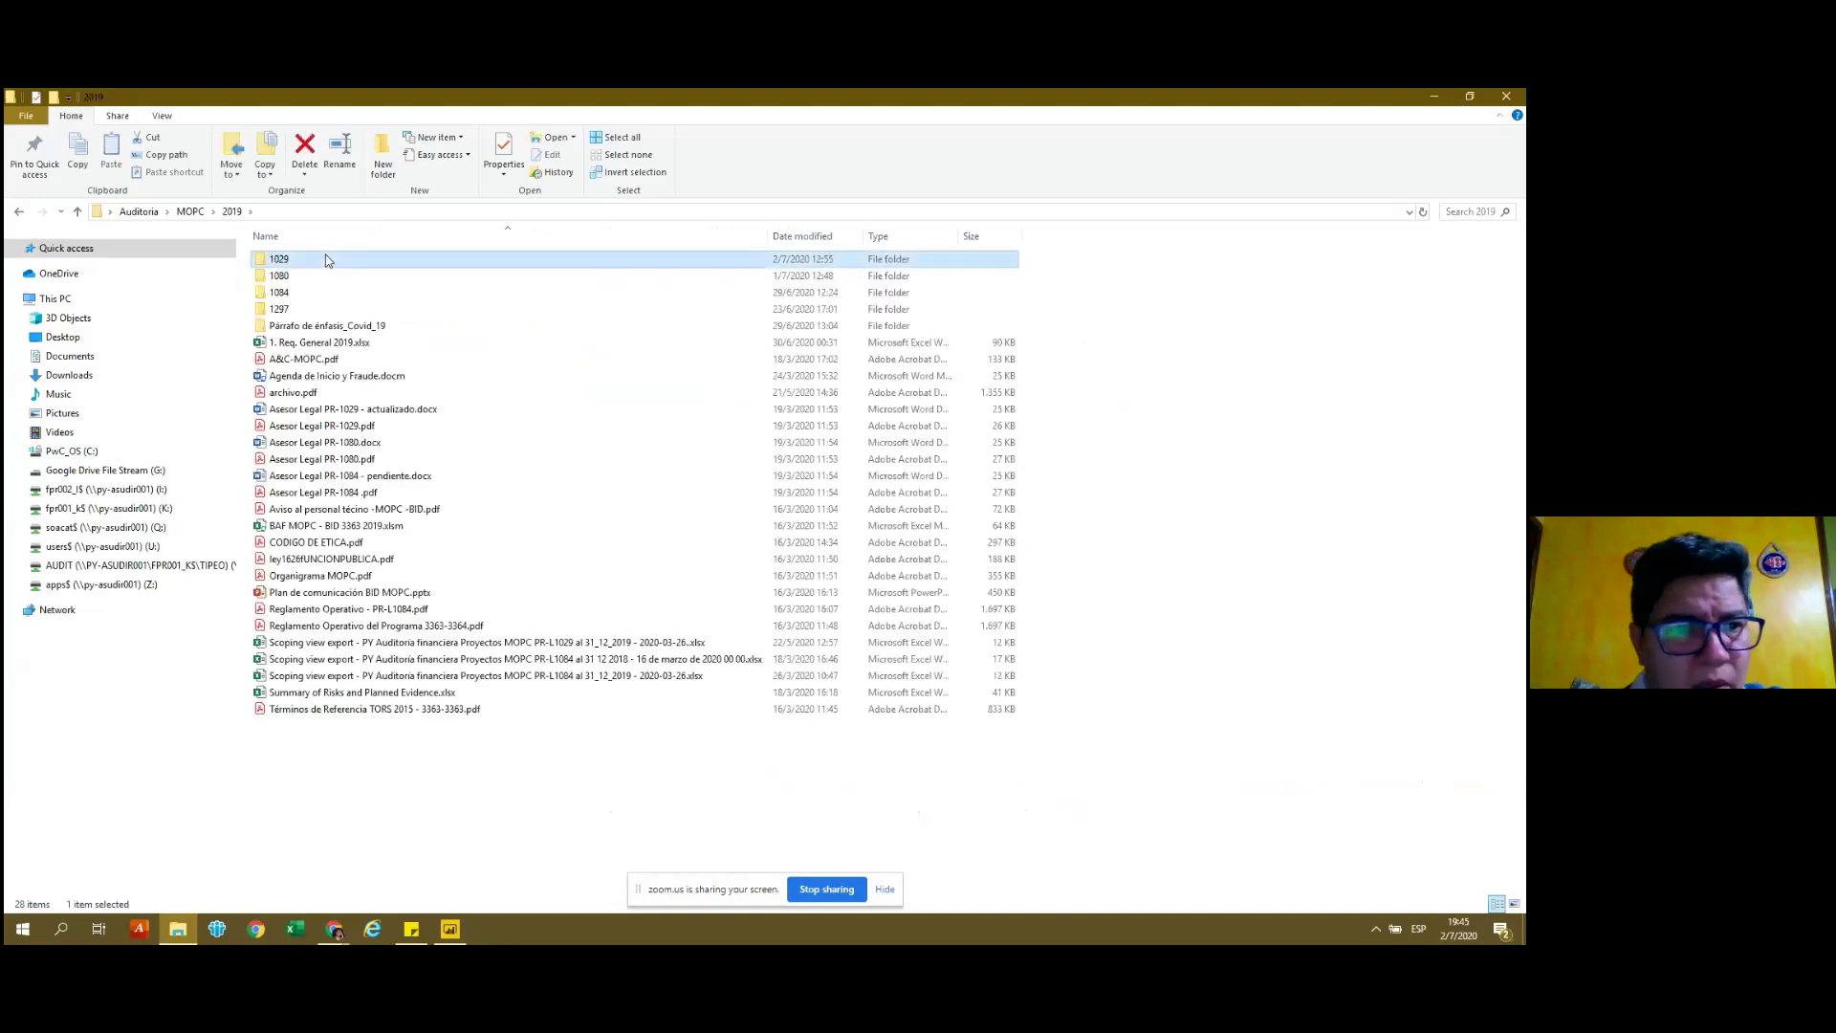
double_click(325, 259)
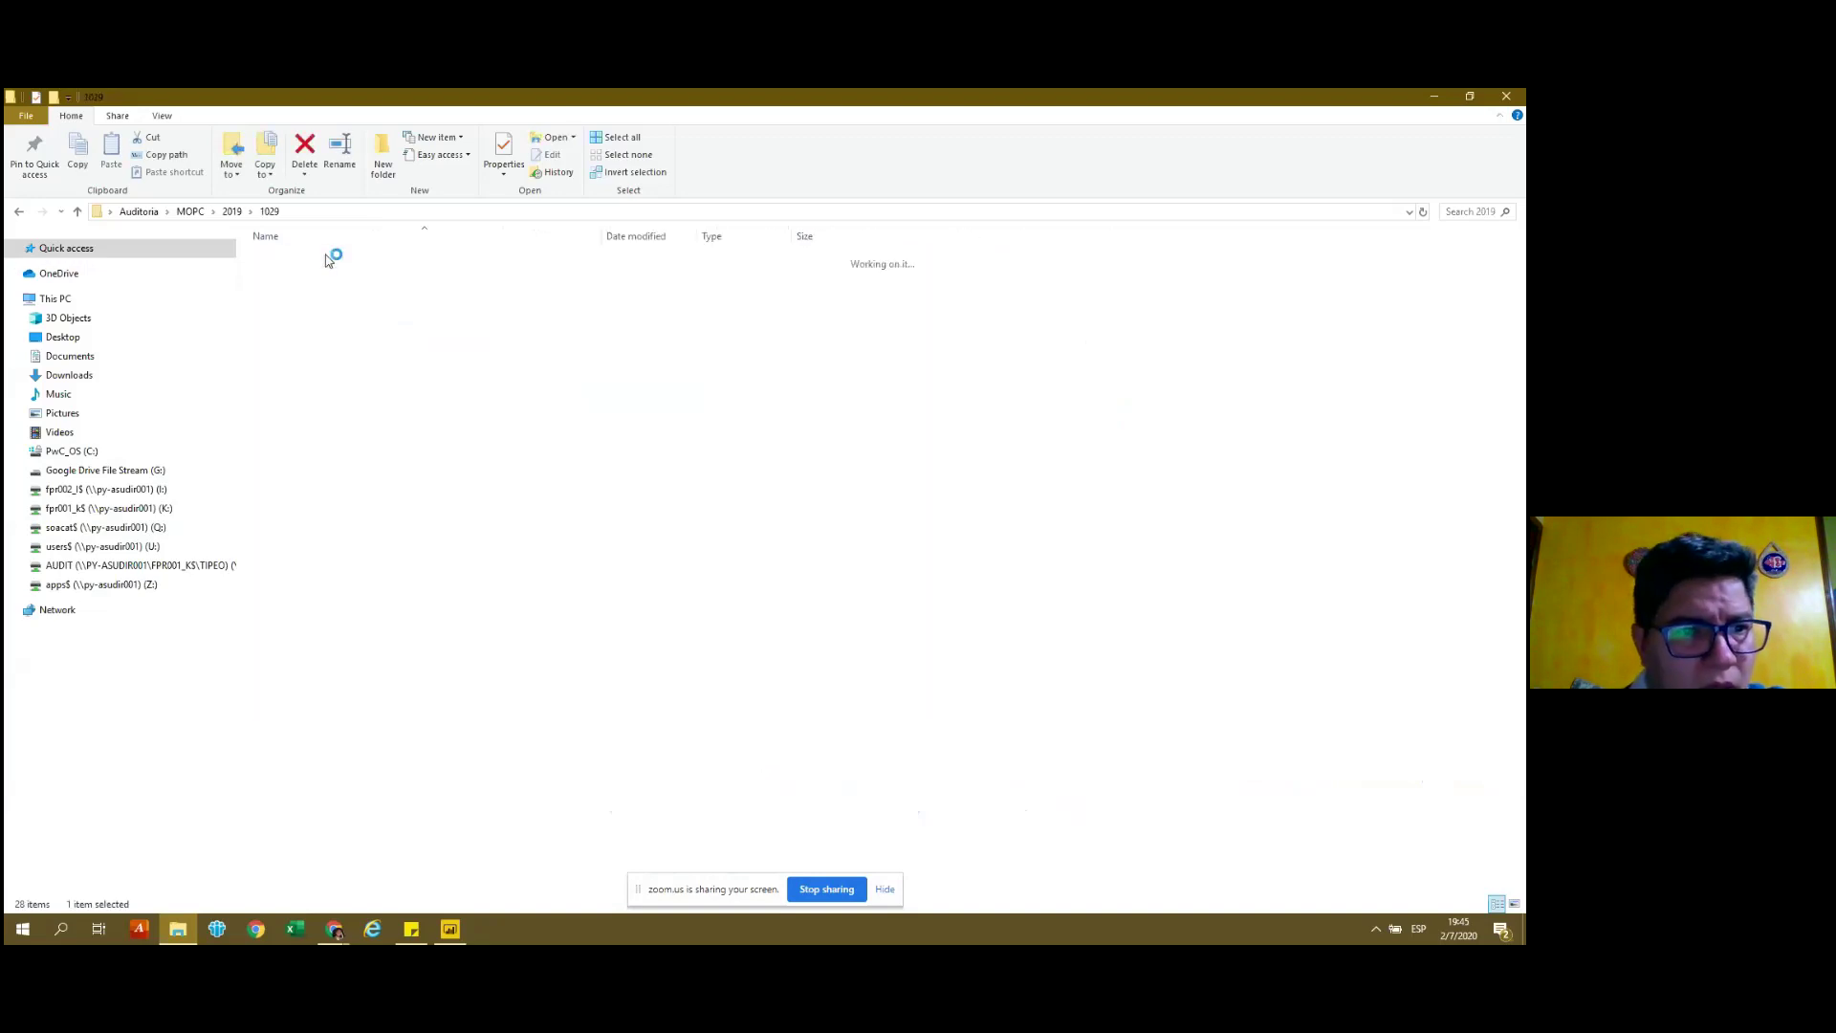
Search the folder for 'diario 2019', select Diario 2019_3393.pdf, then clear the search.
left_click(1463, 212)
type("diario")
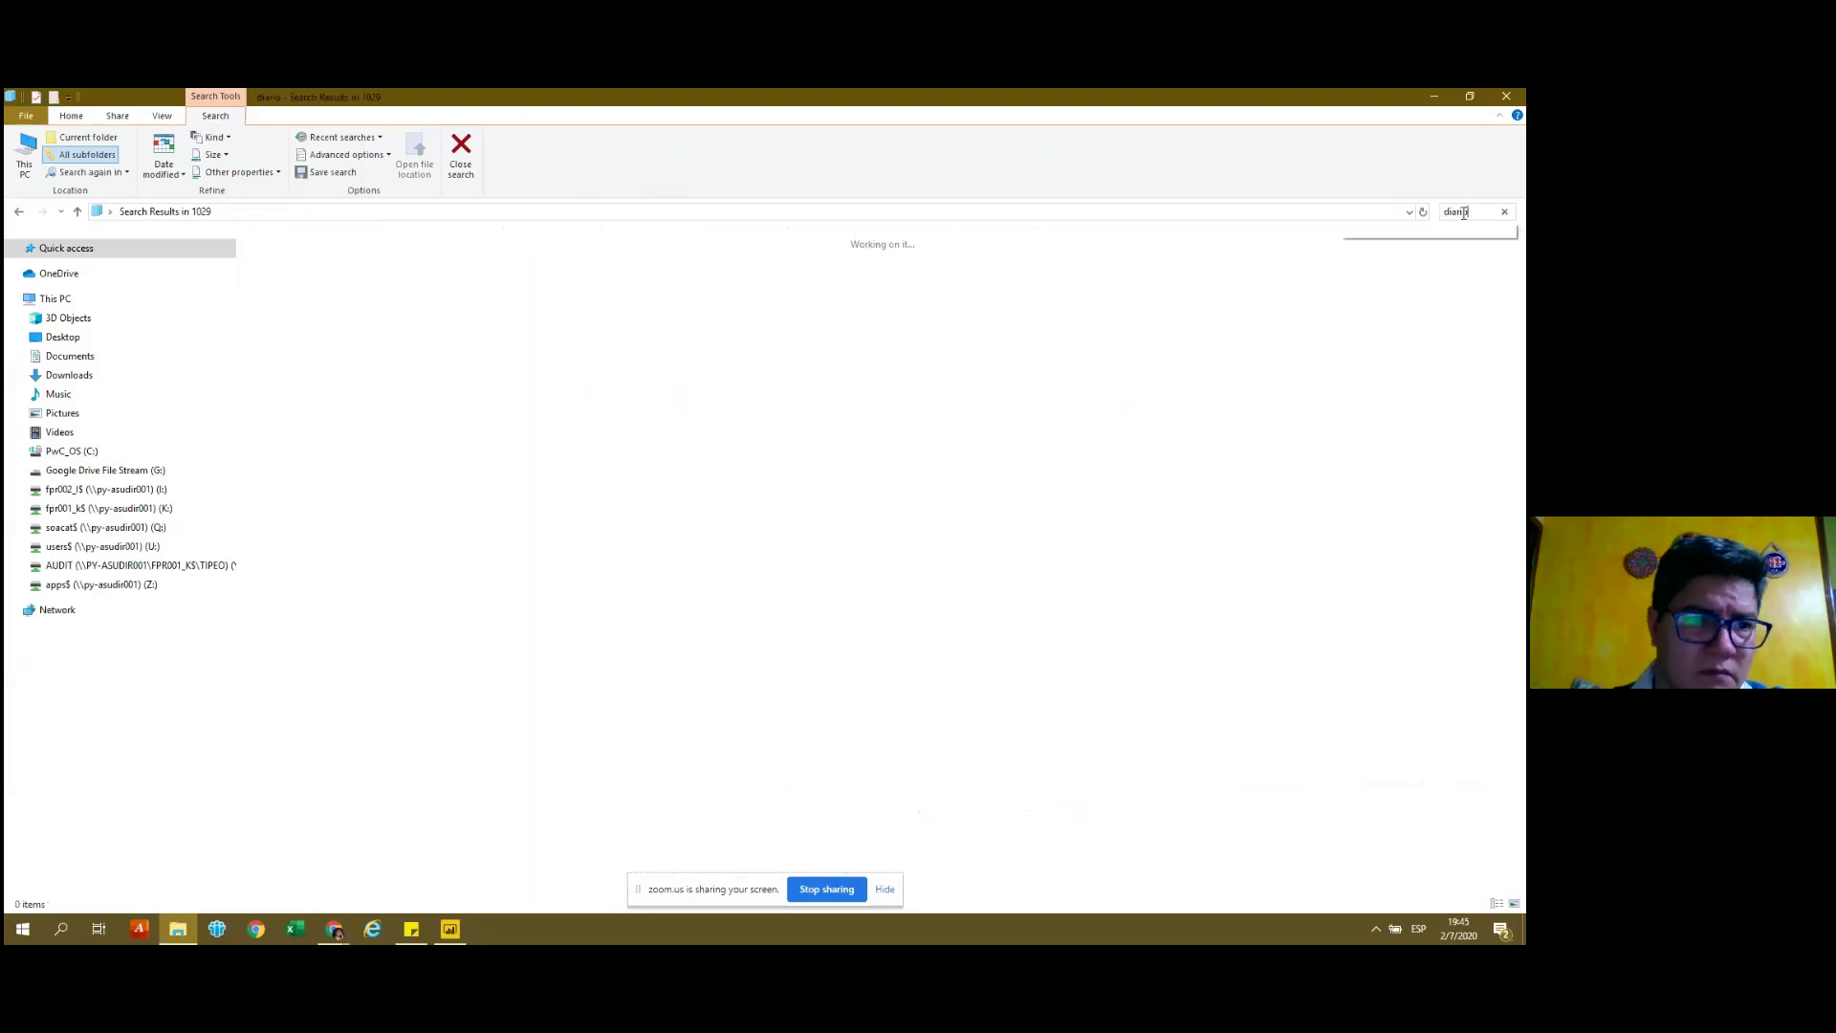
type(" 2019")
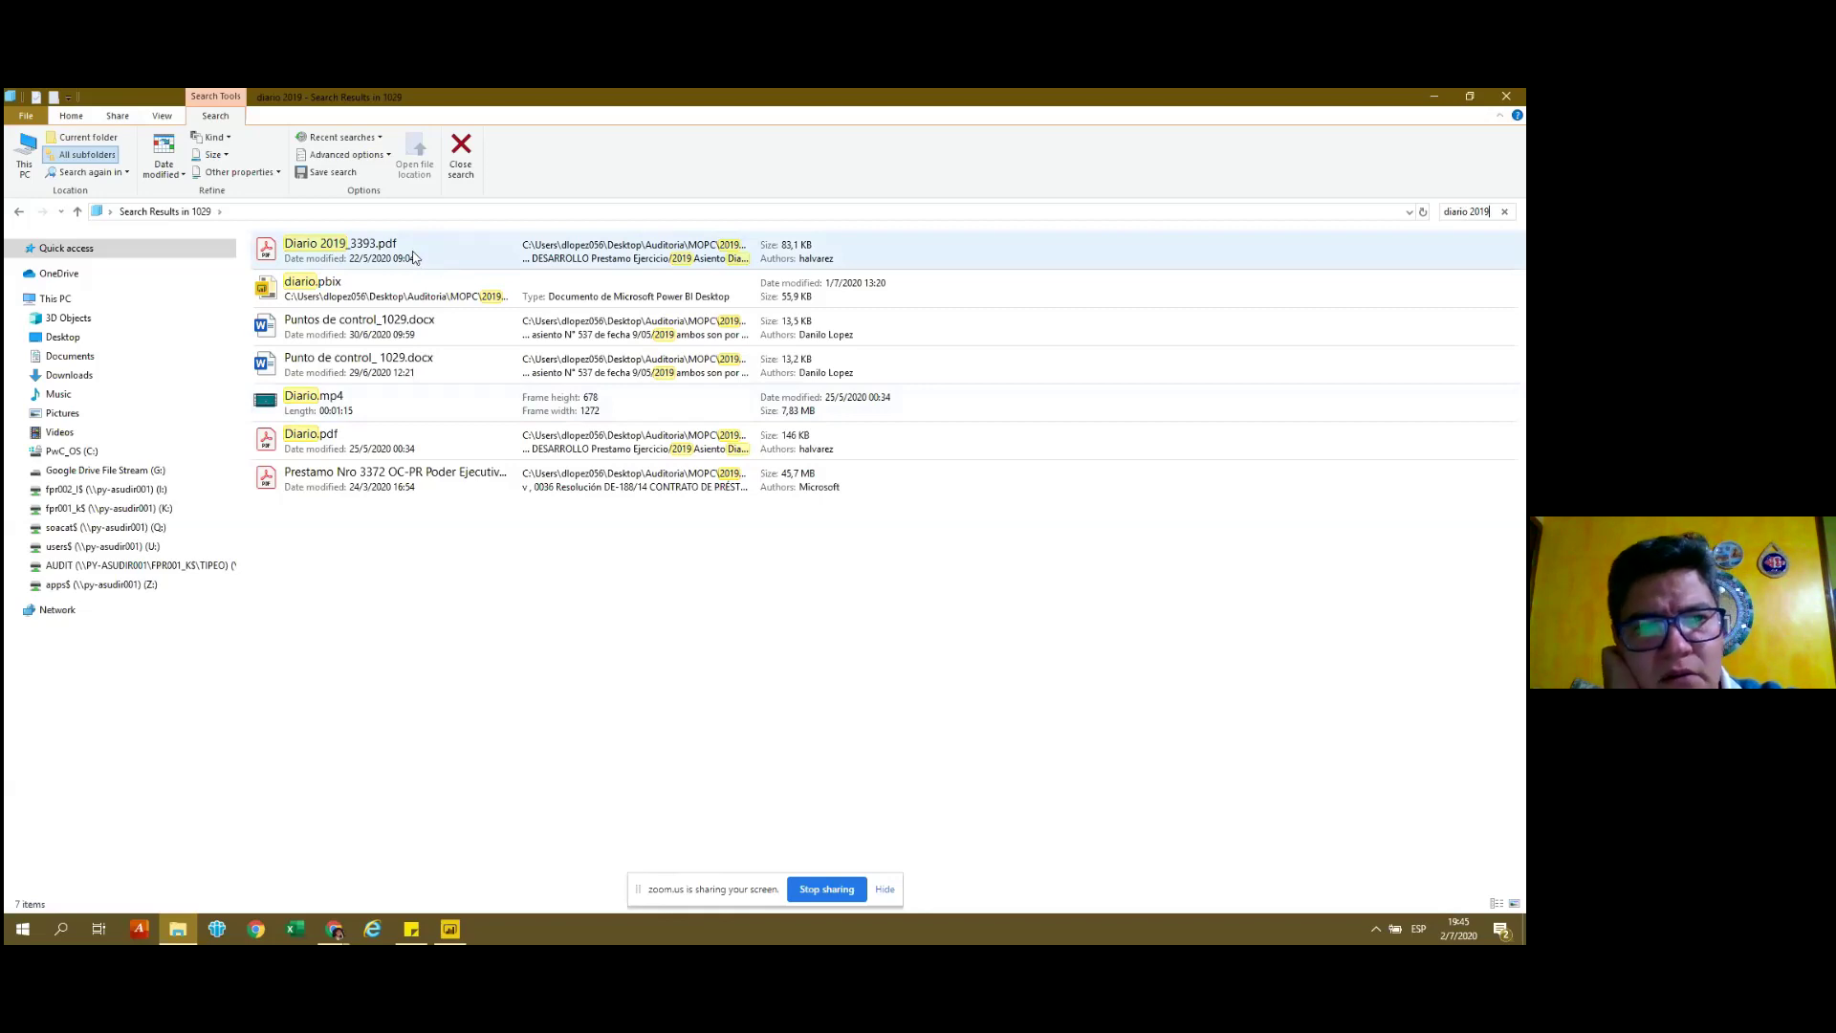
left_click(414, 257)
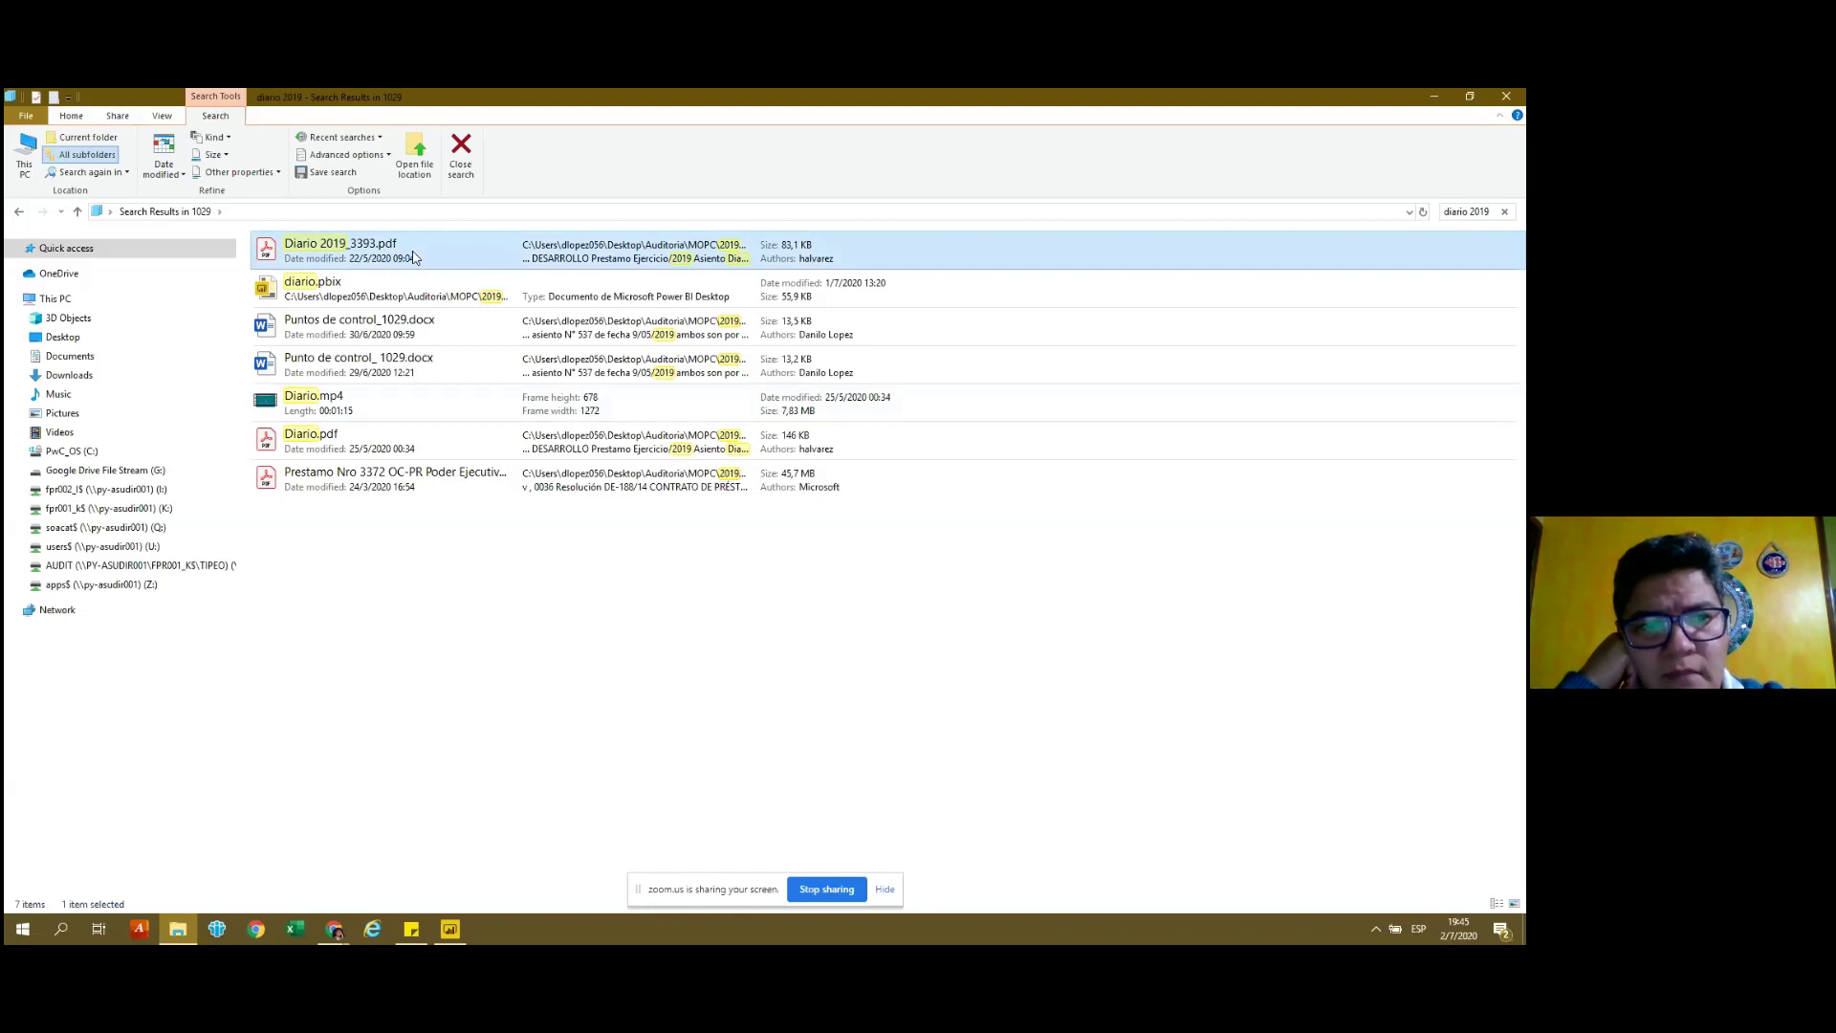
left_click(78, 213)
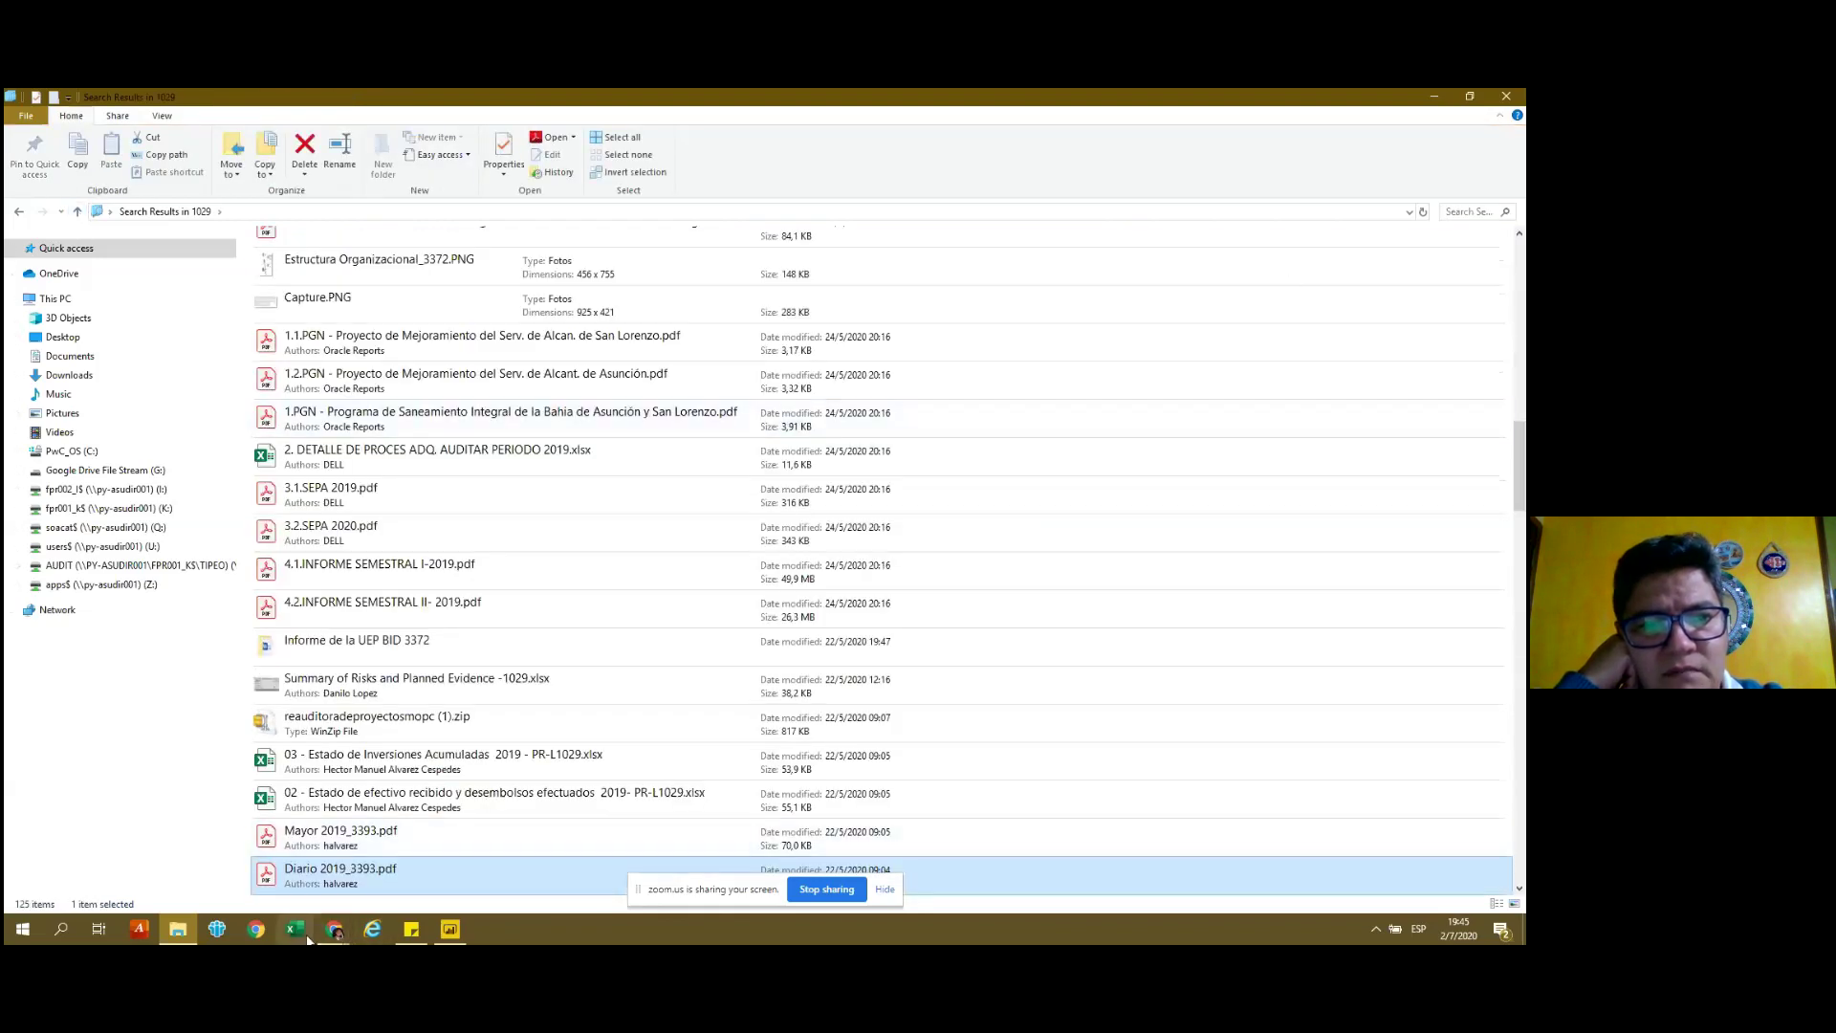
Back in Power BI Desktop, start getting data from an Excel workbook.
left_click(452, 933)
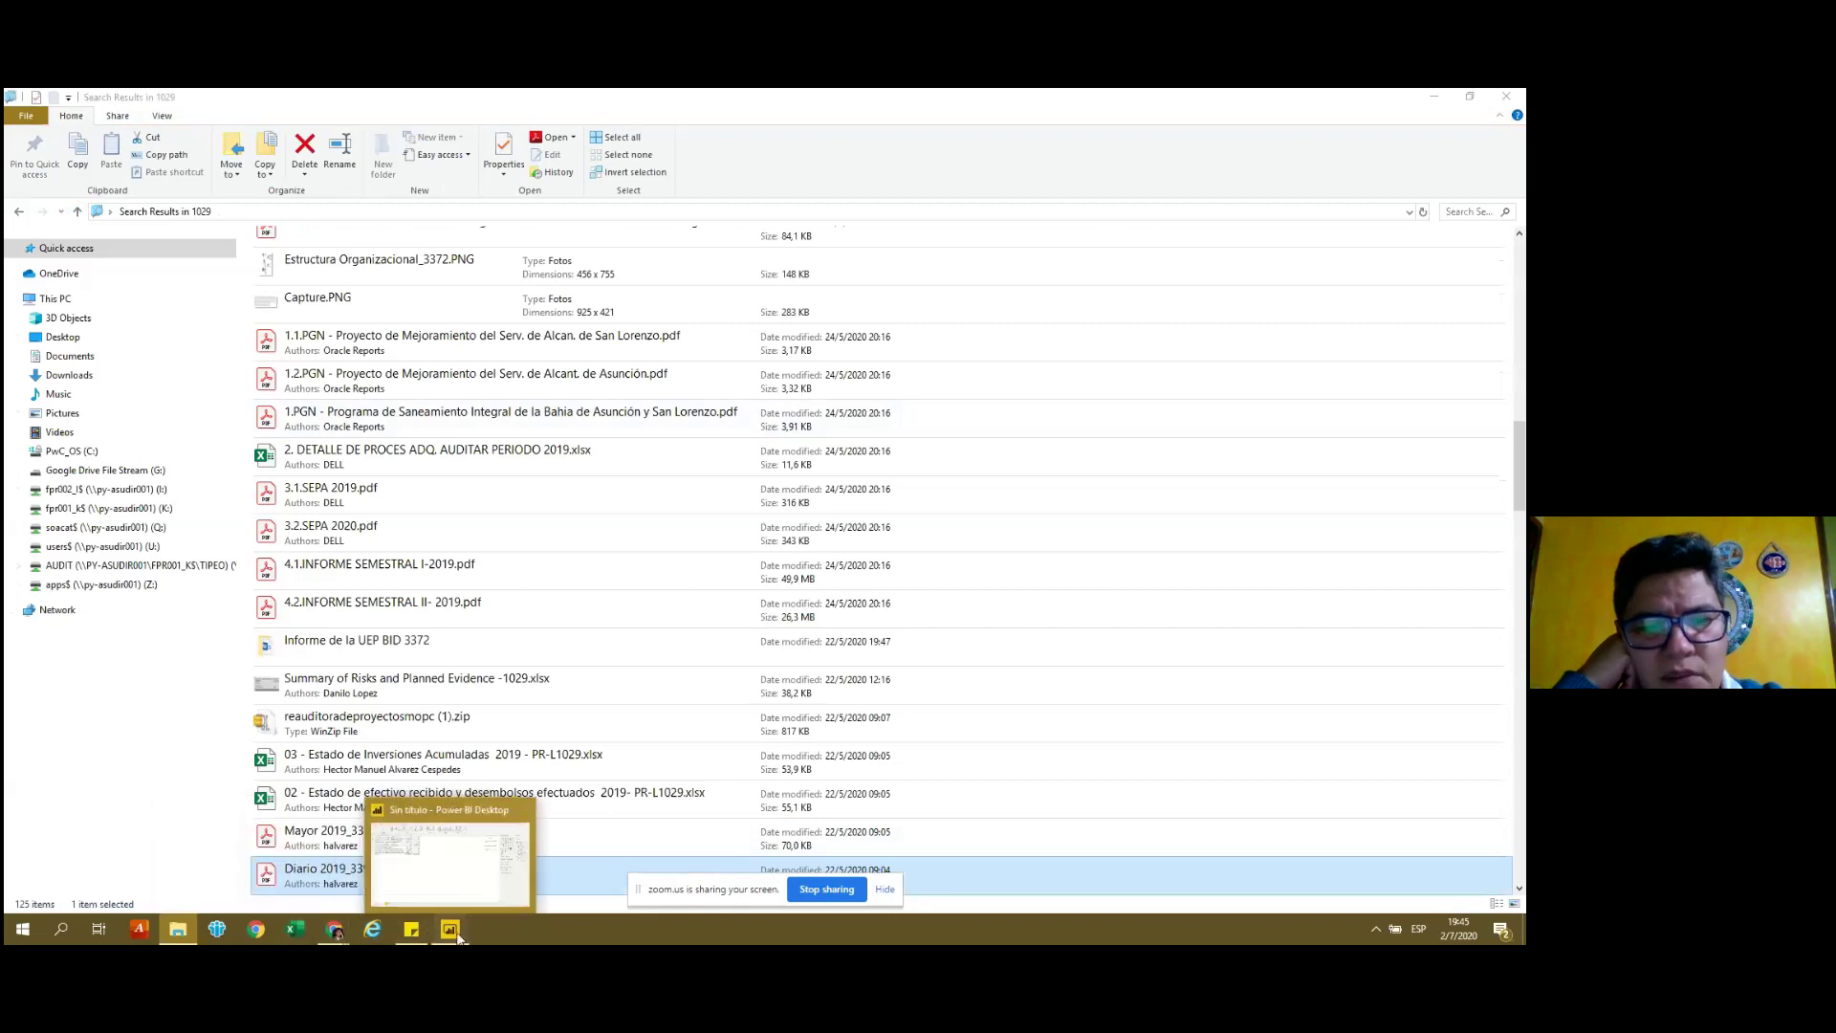
left_click(451, 931)
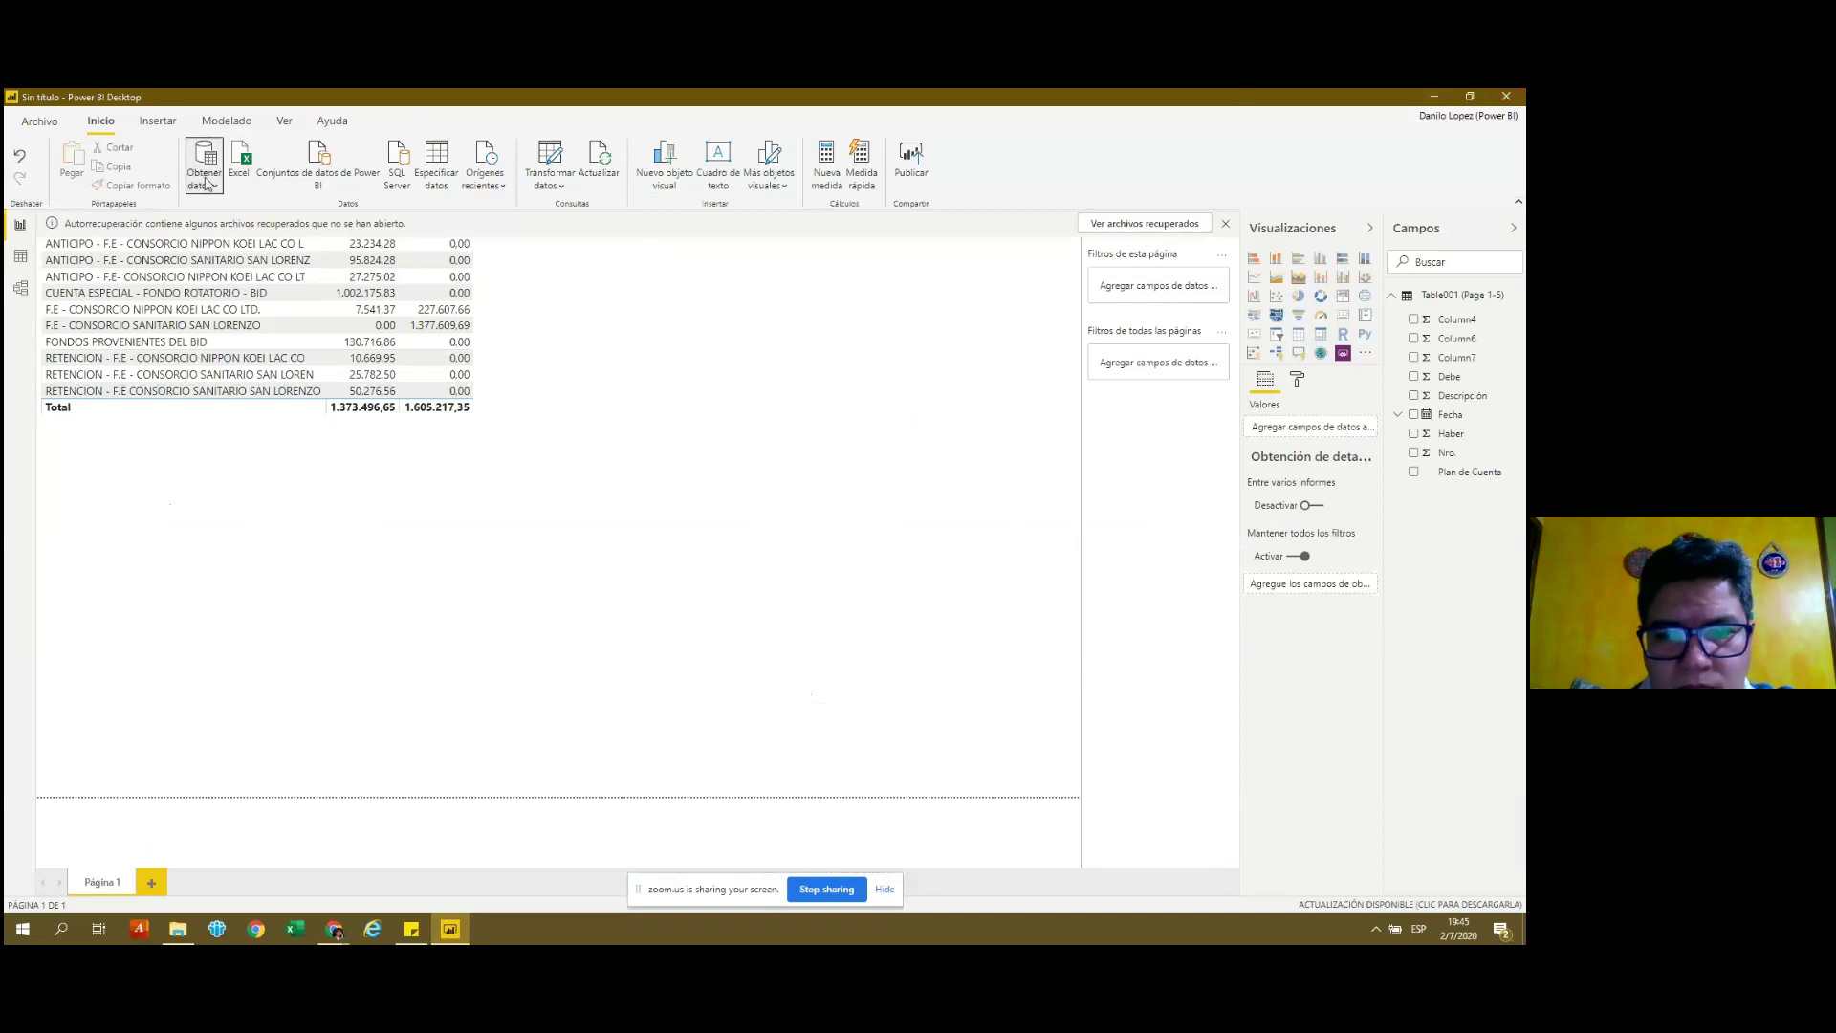
left_click(207, 184)
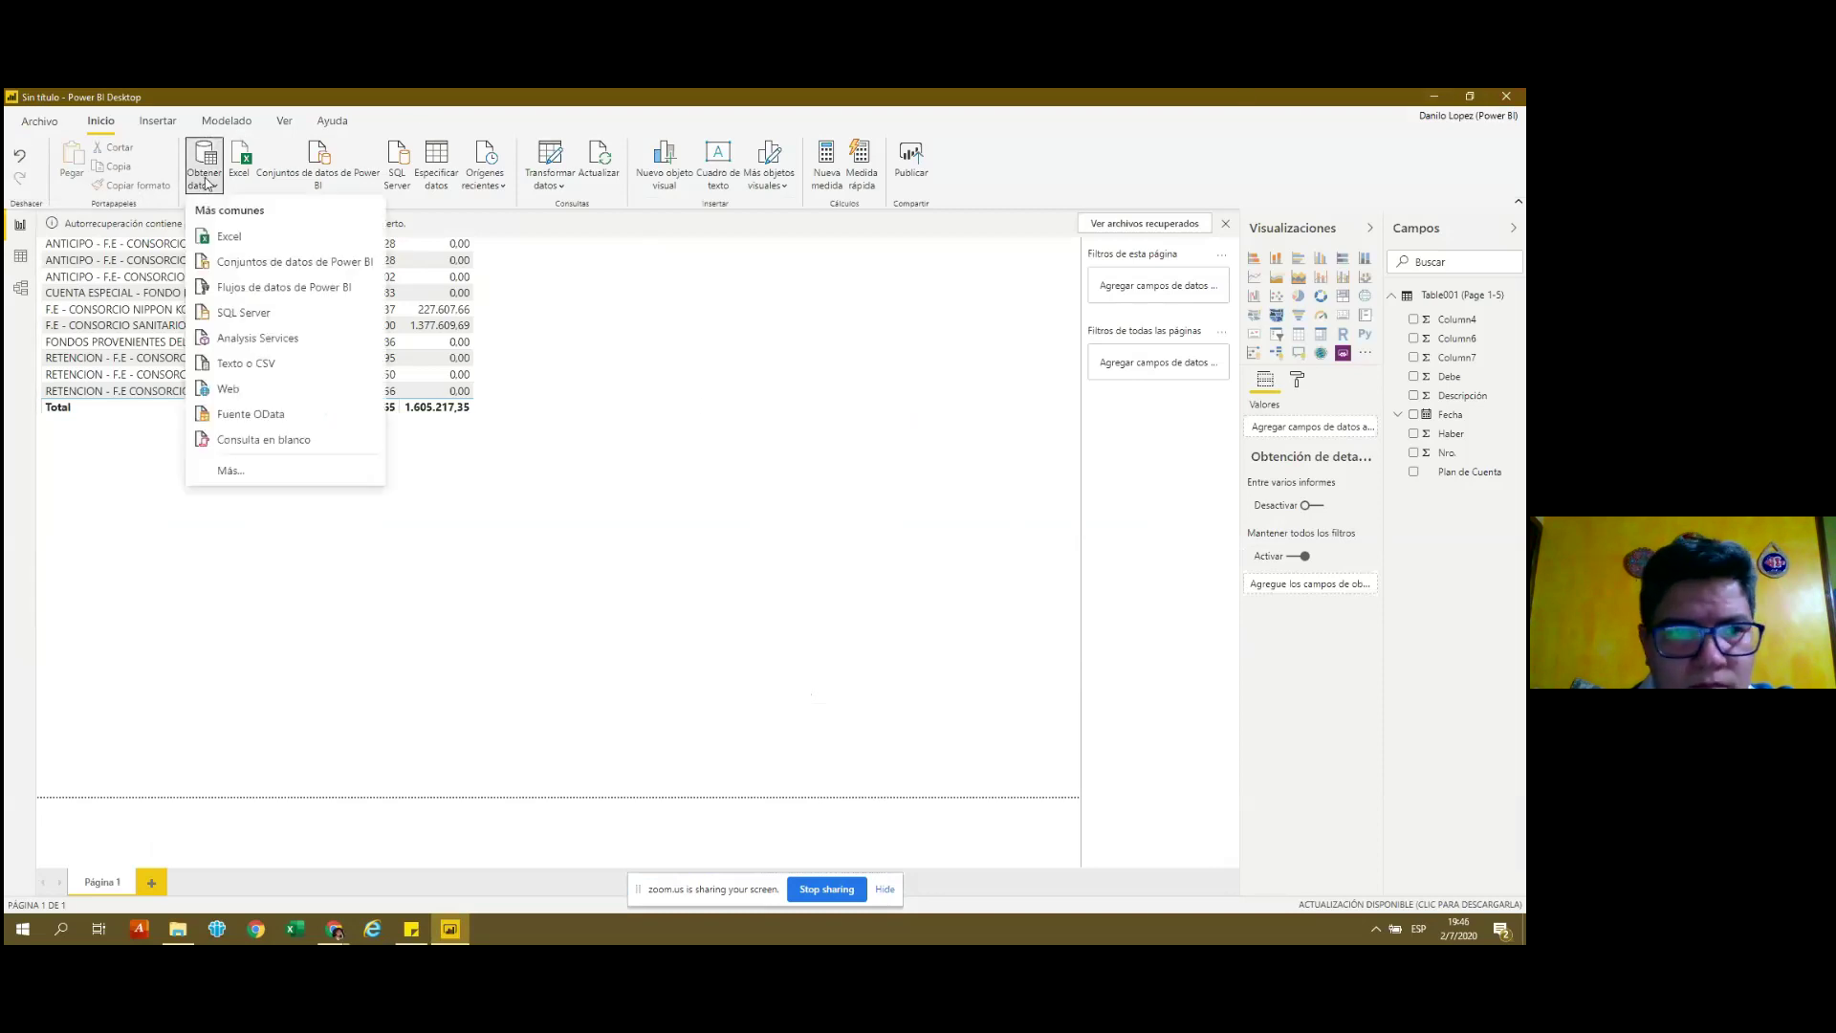
left_click(242, 244)
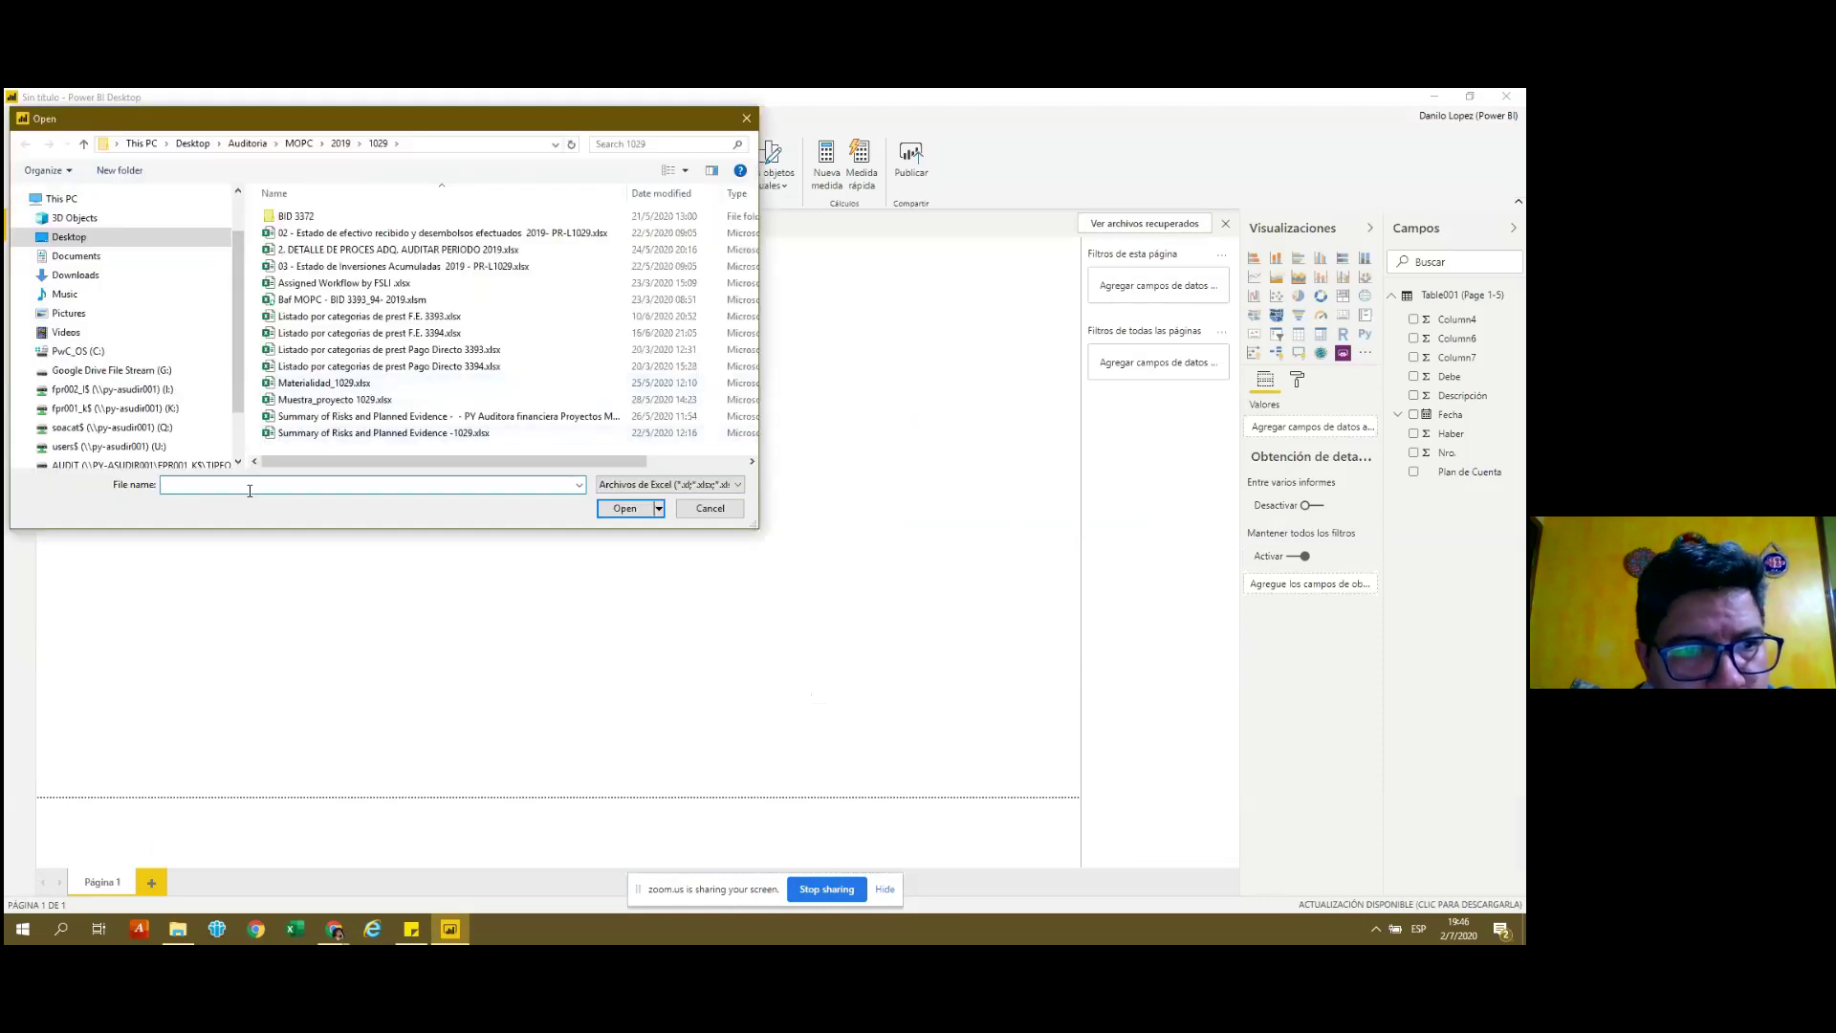
Locate and select the Diario 1029.xlsx workbook in the Downloads folder.
type("dia")
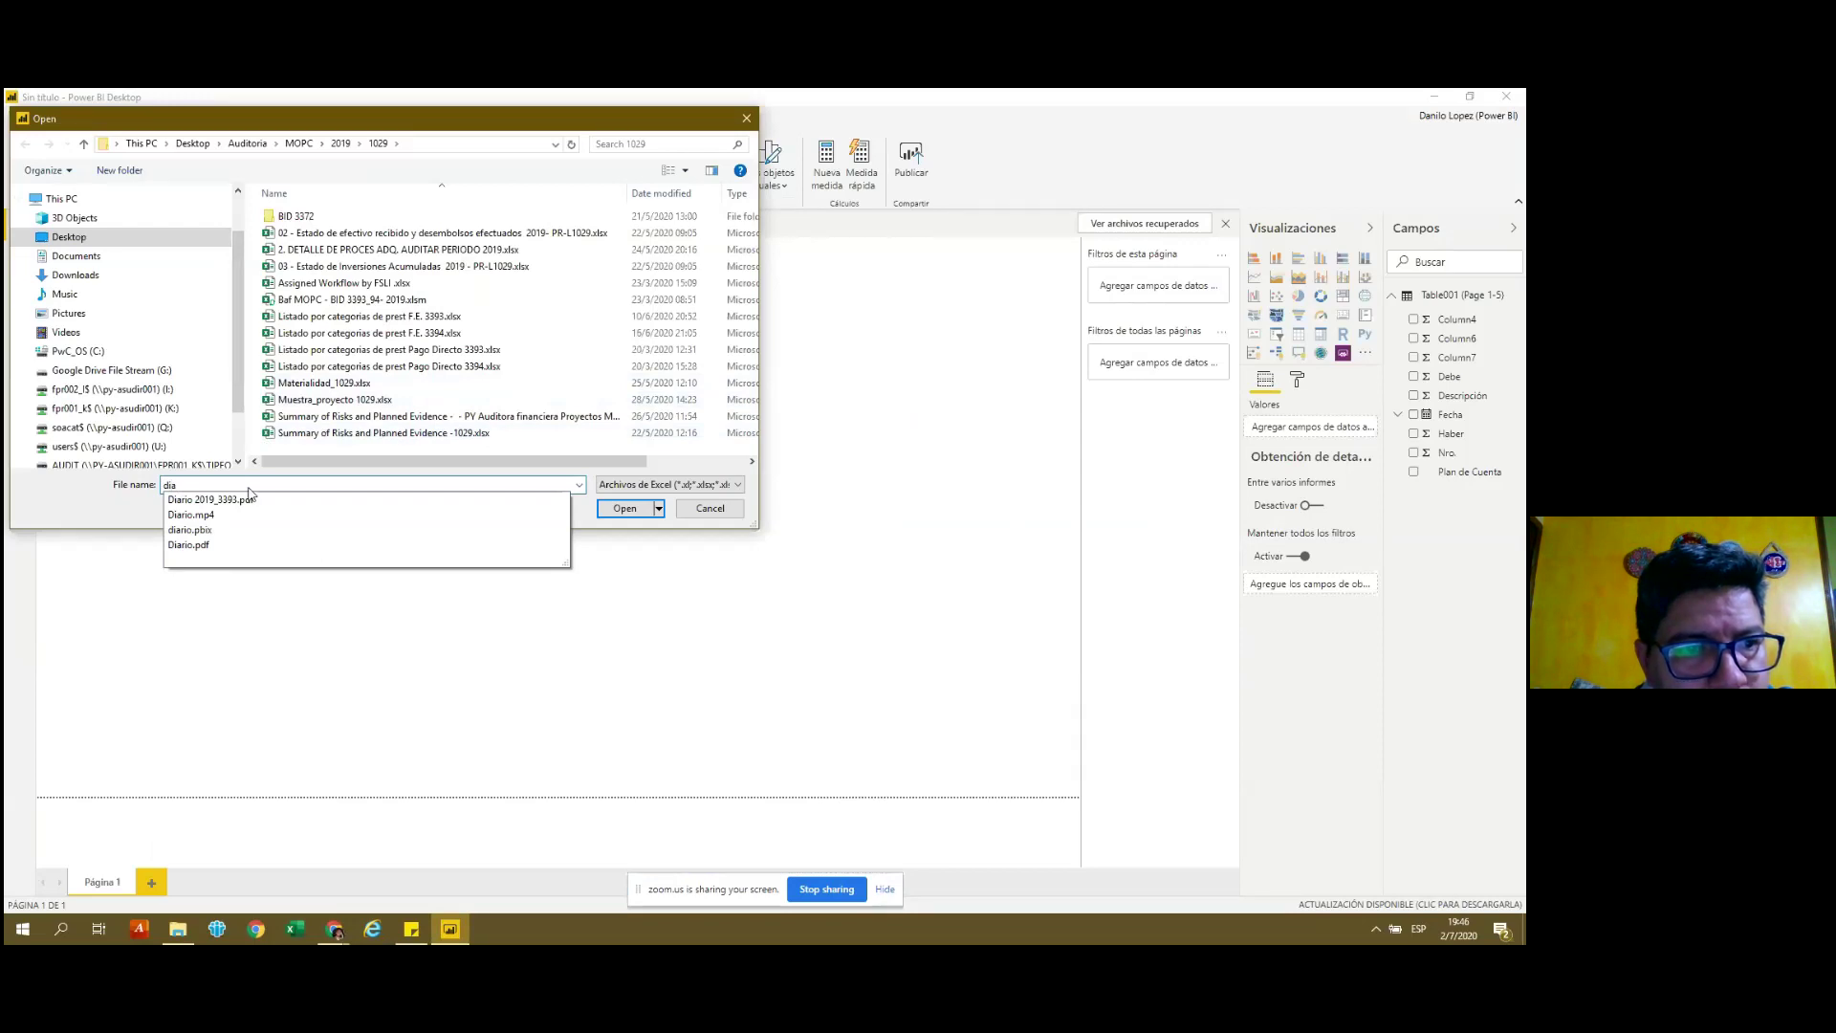
key("Down")
key("Down")
key("Down")
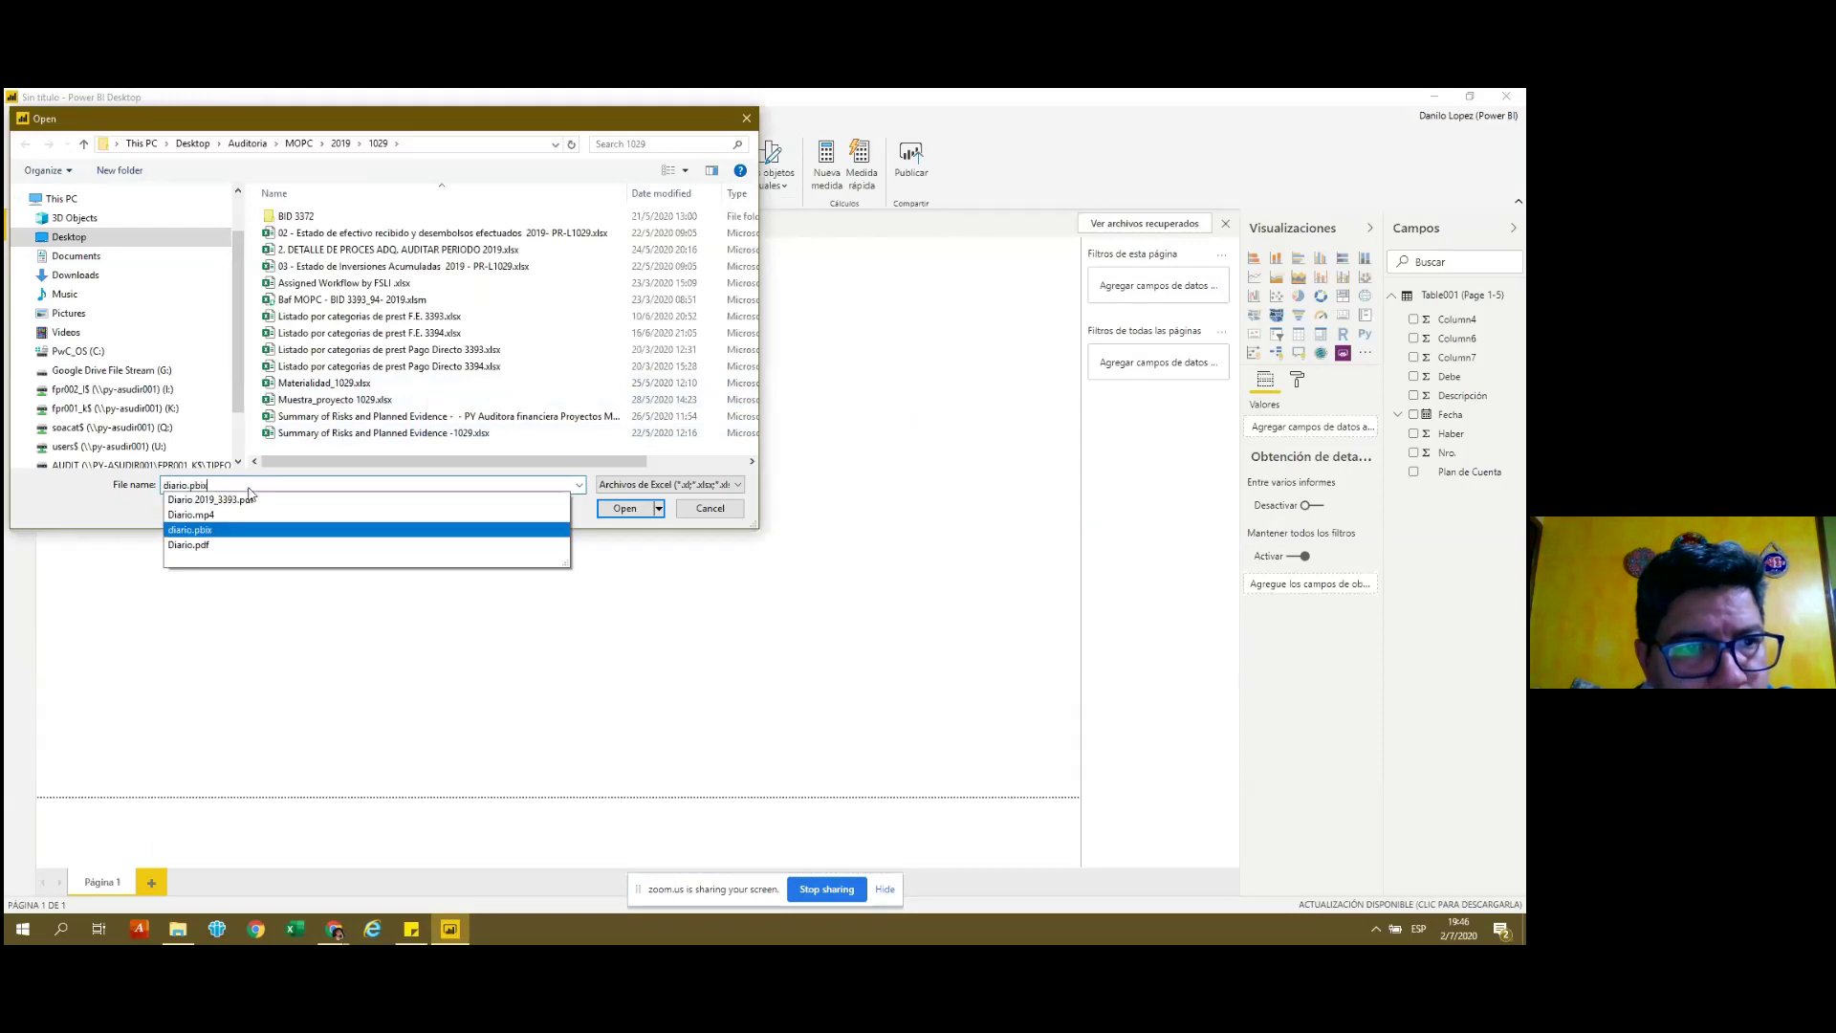
key("BackSpace")
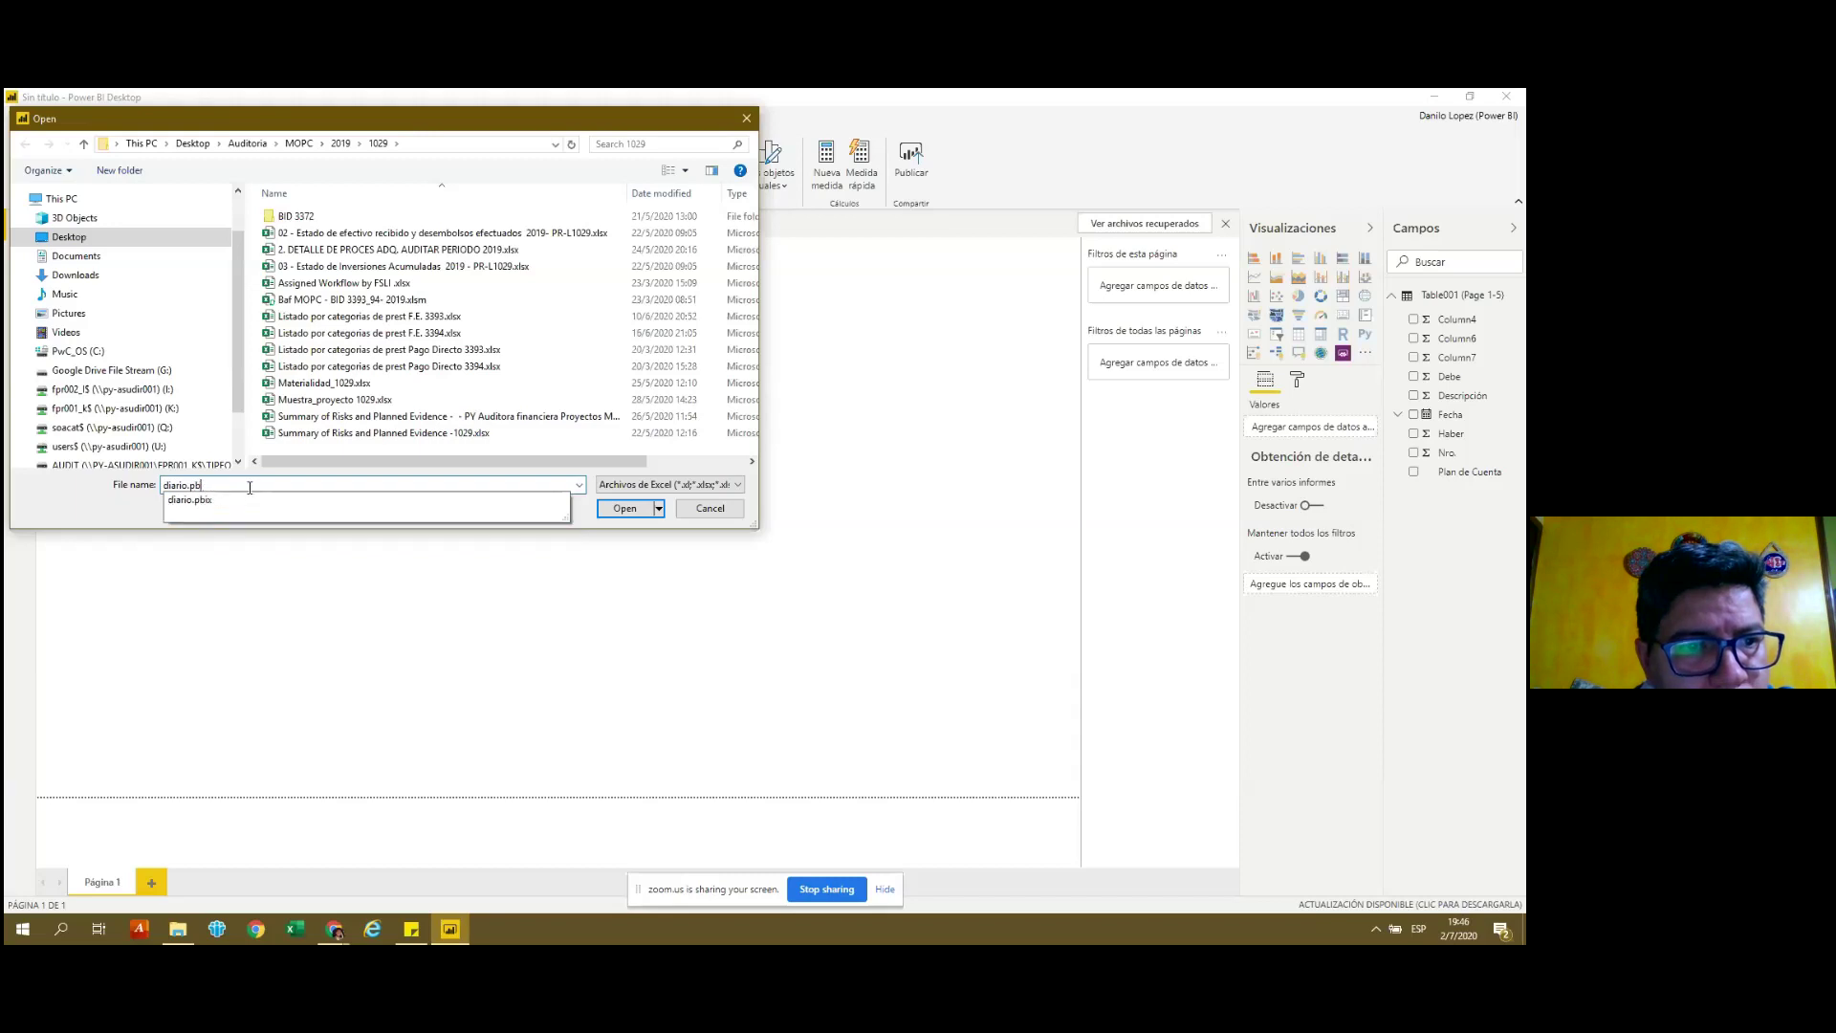
key("BackSpace")
key("BackSpace")
key("BackSpace")
key("BackSpace")
key("BackSpace")
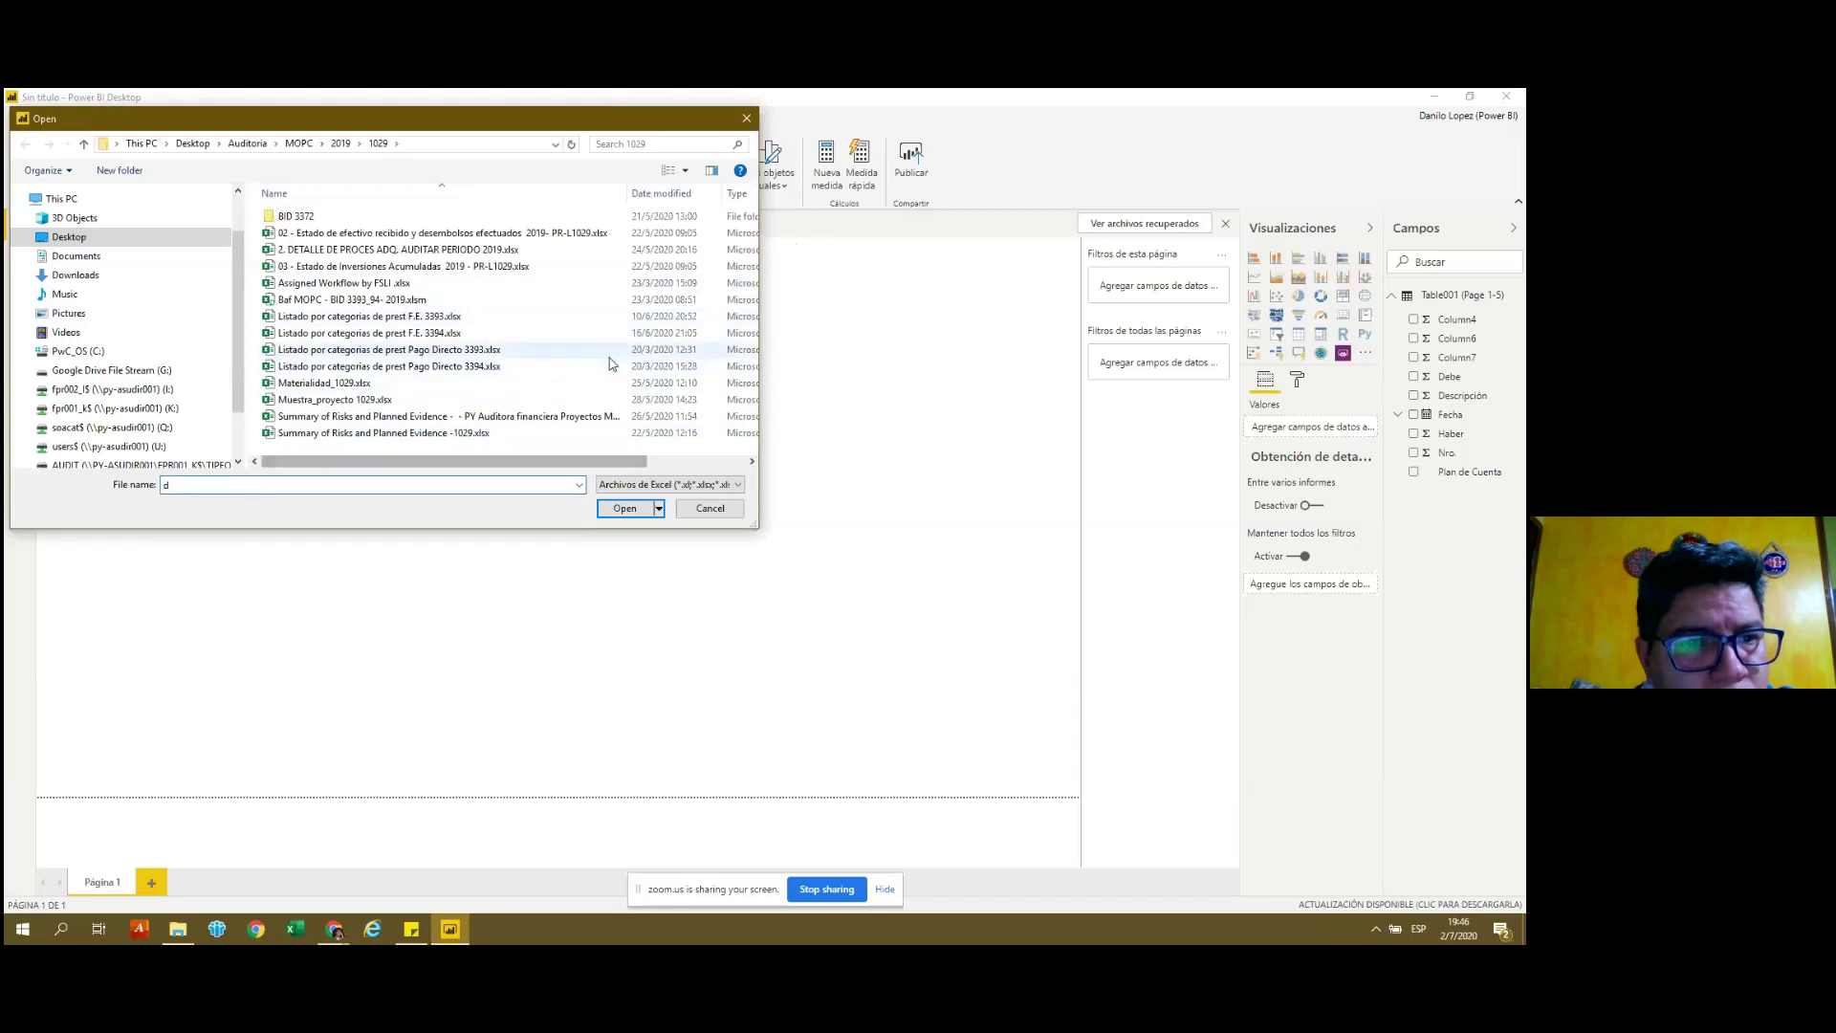
left_click(341, 143)
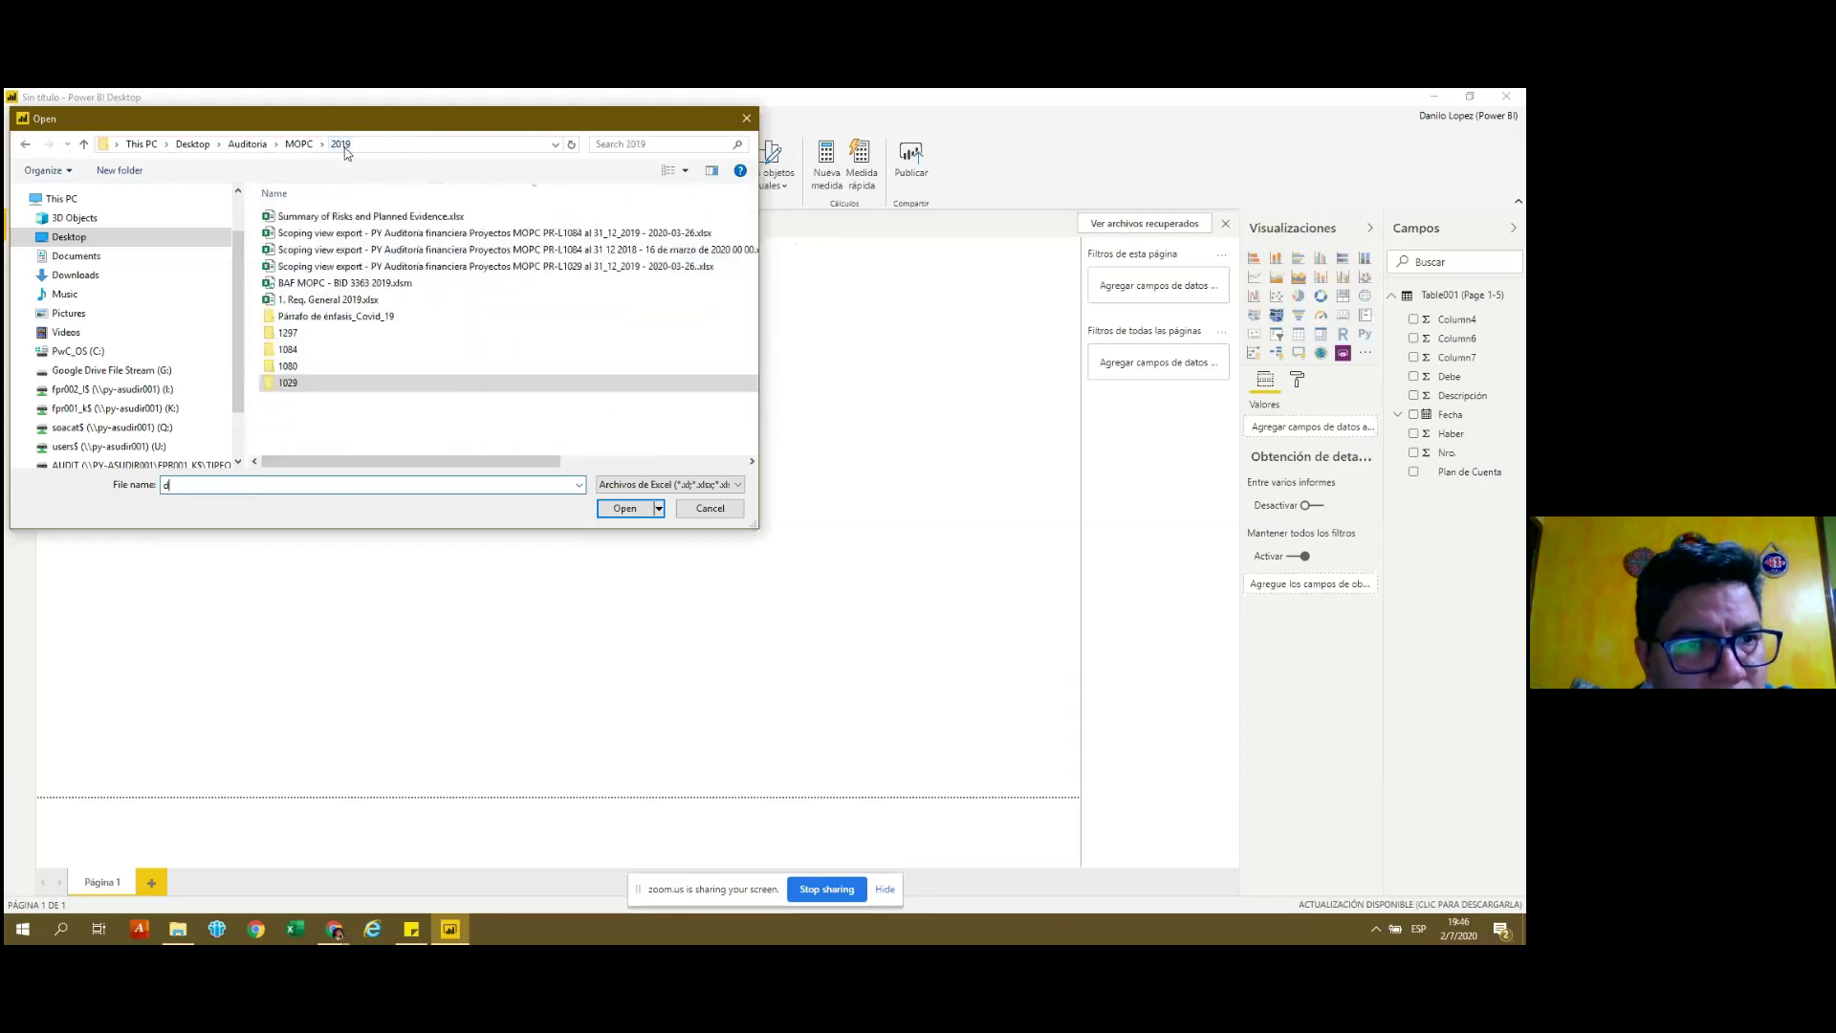
double_click(343, 384)
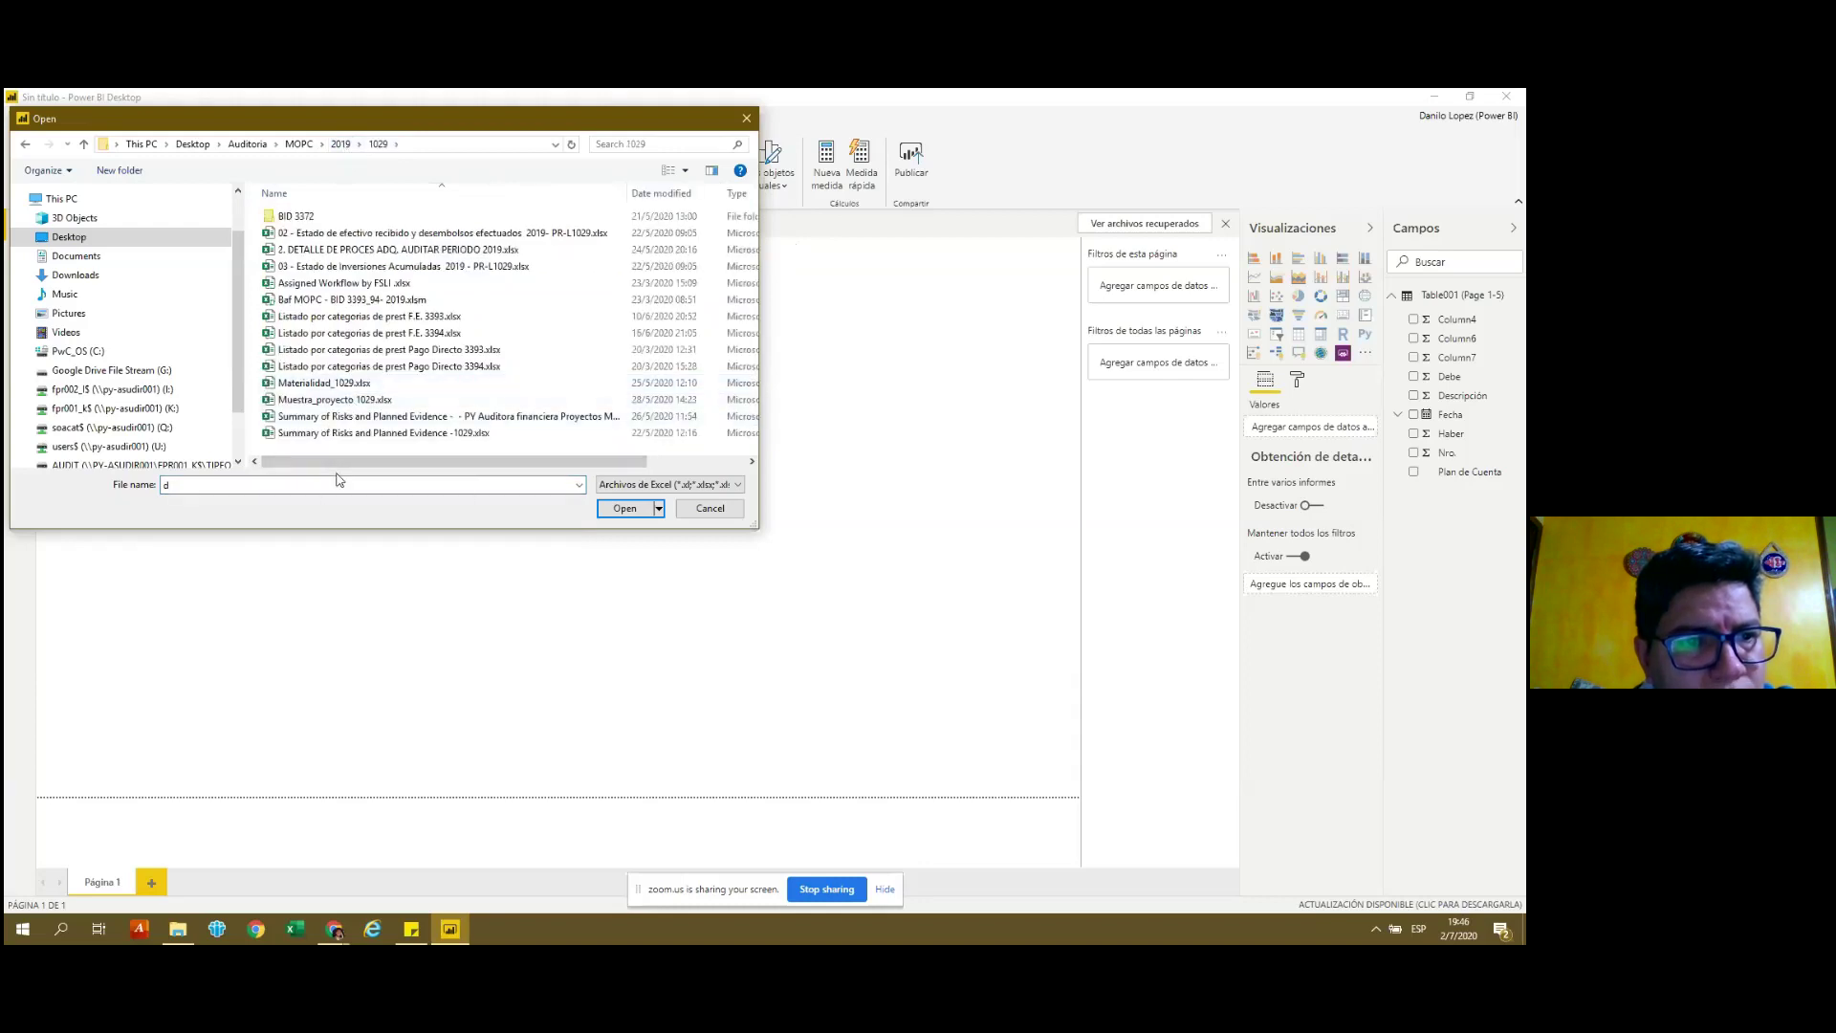
type("di")
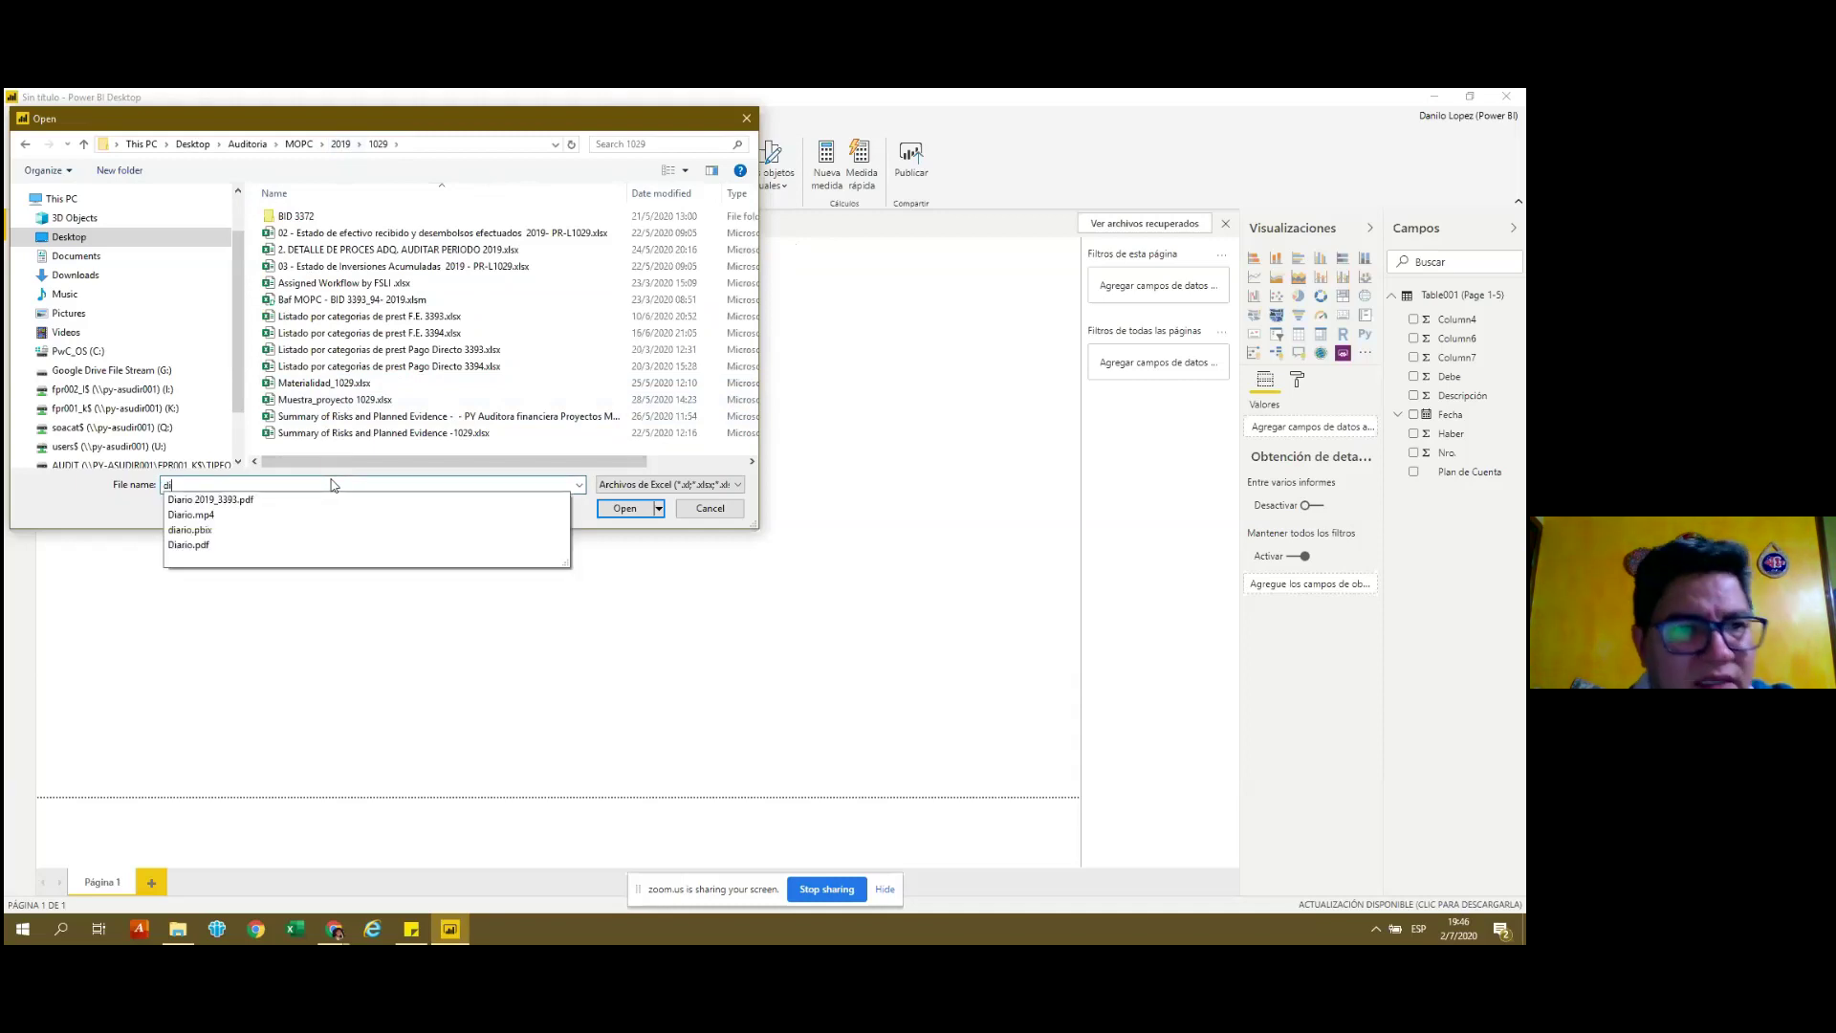
key("BackSpace")
key("BackSpace")
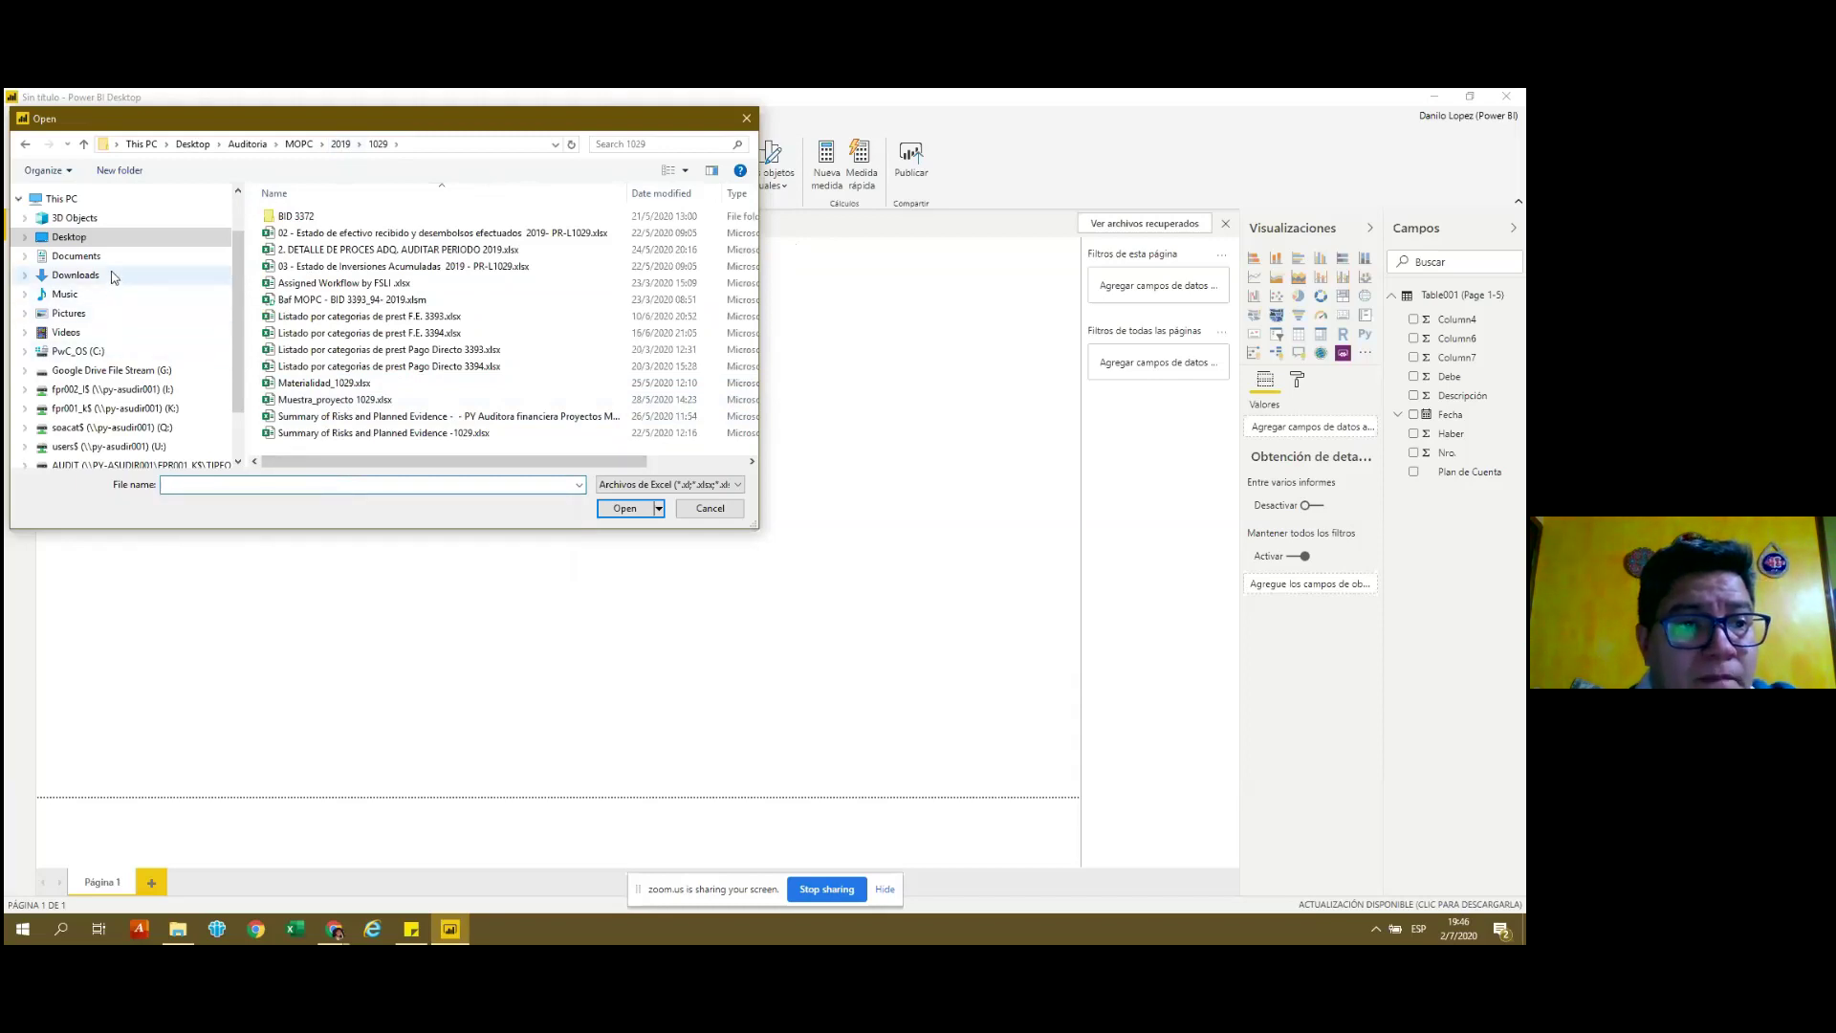
left_click(76, 275)
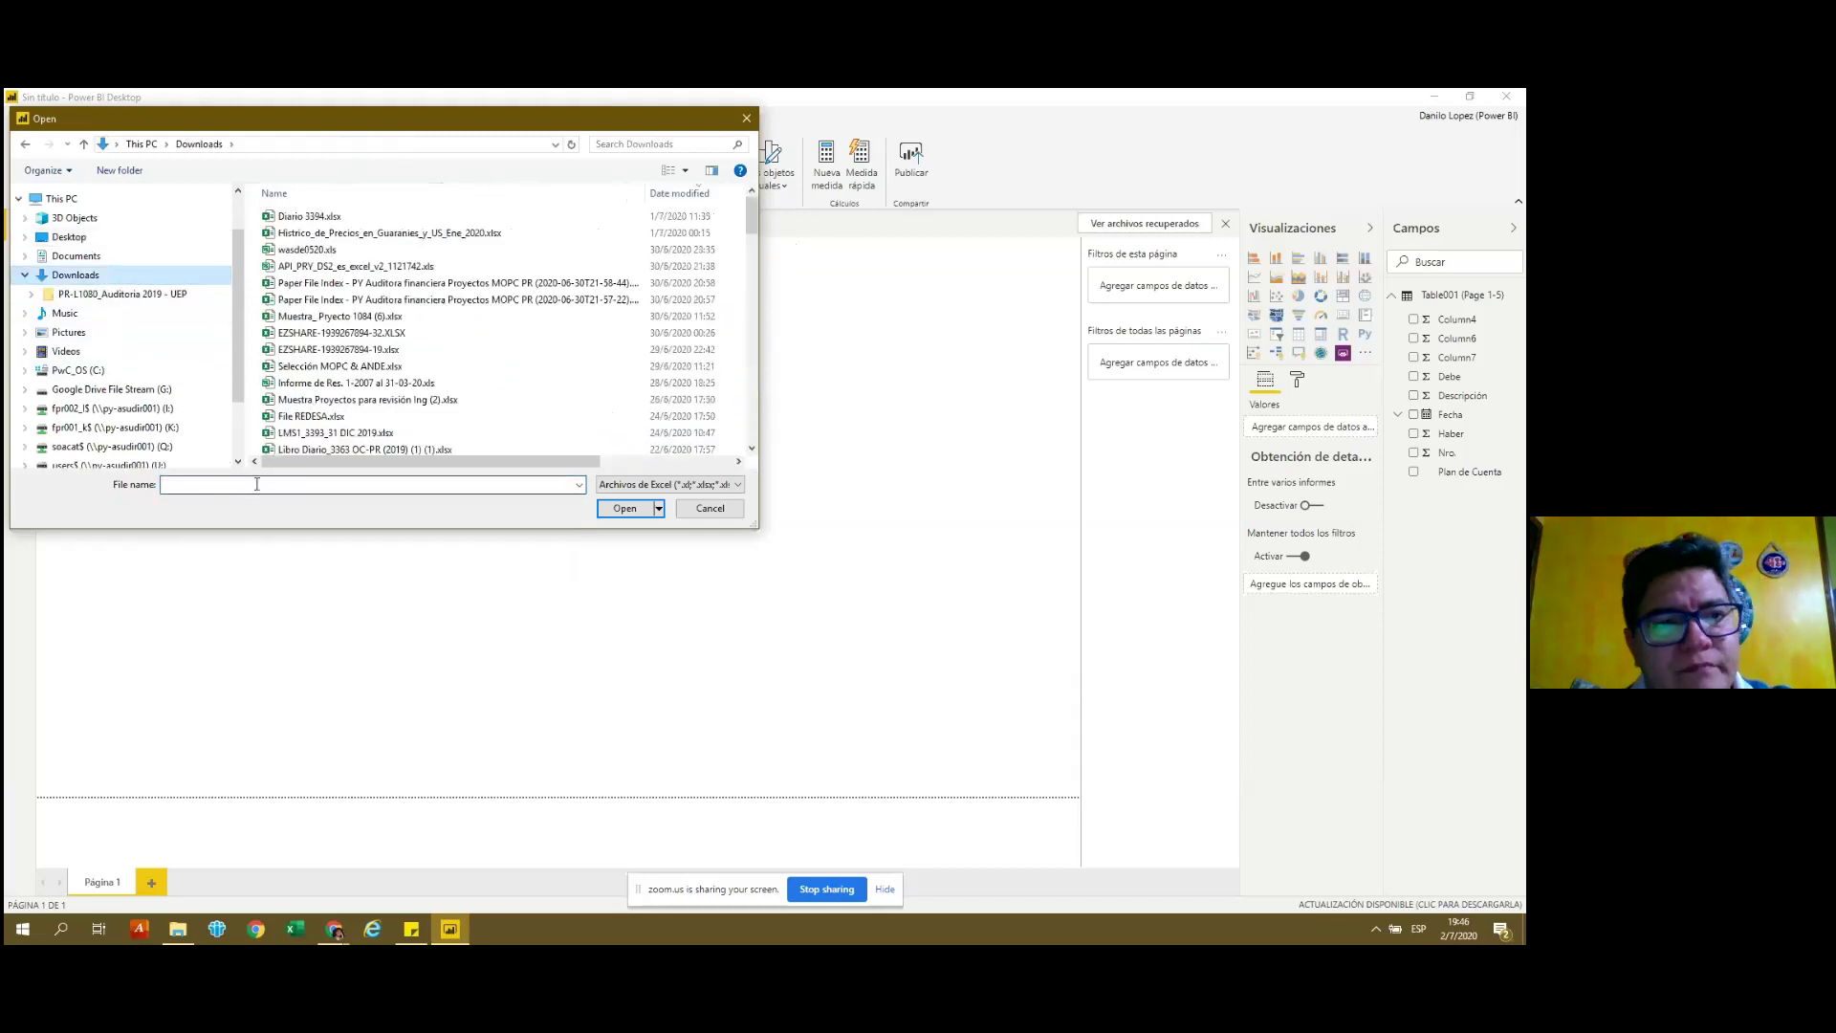
type("diario")
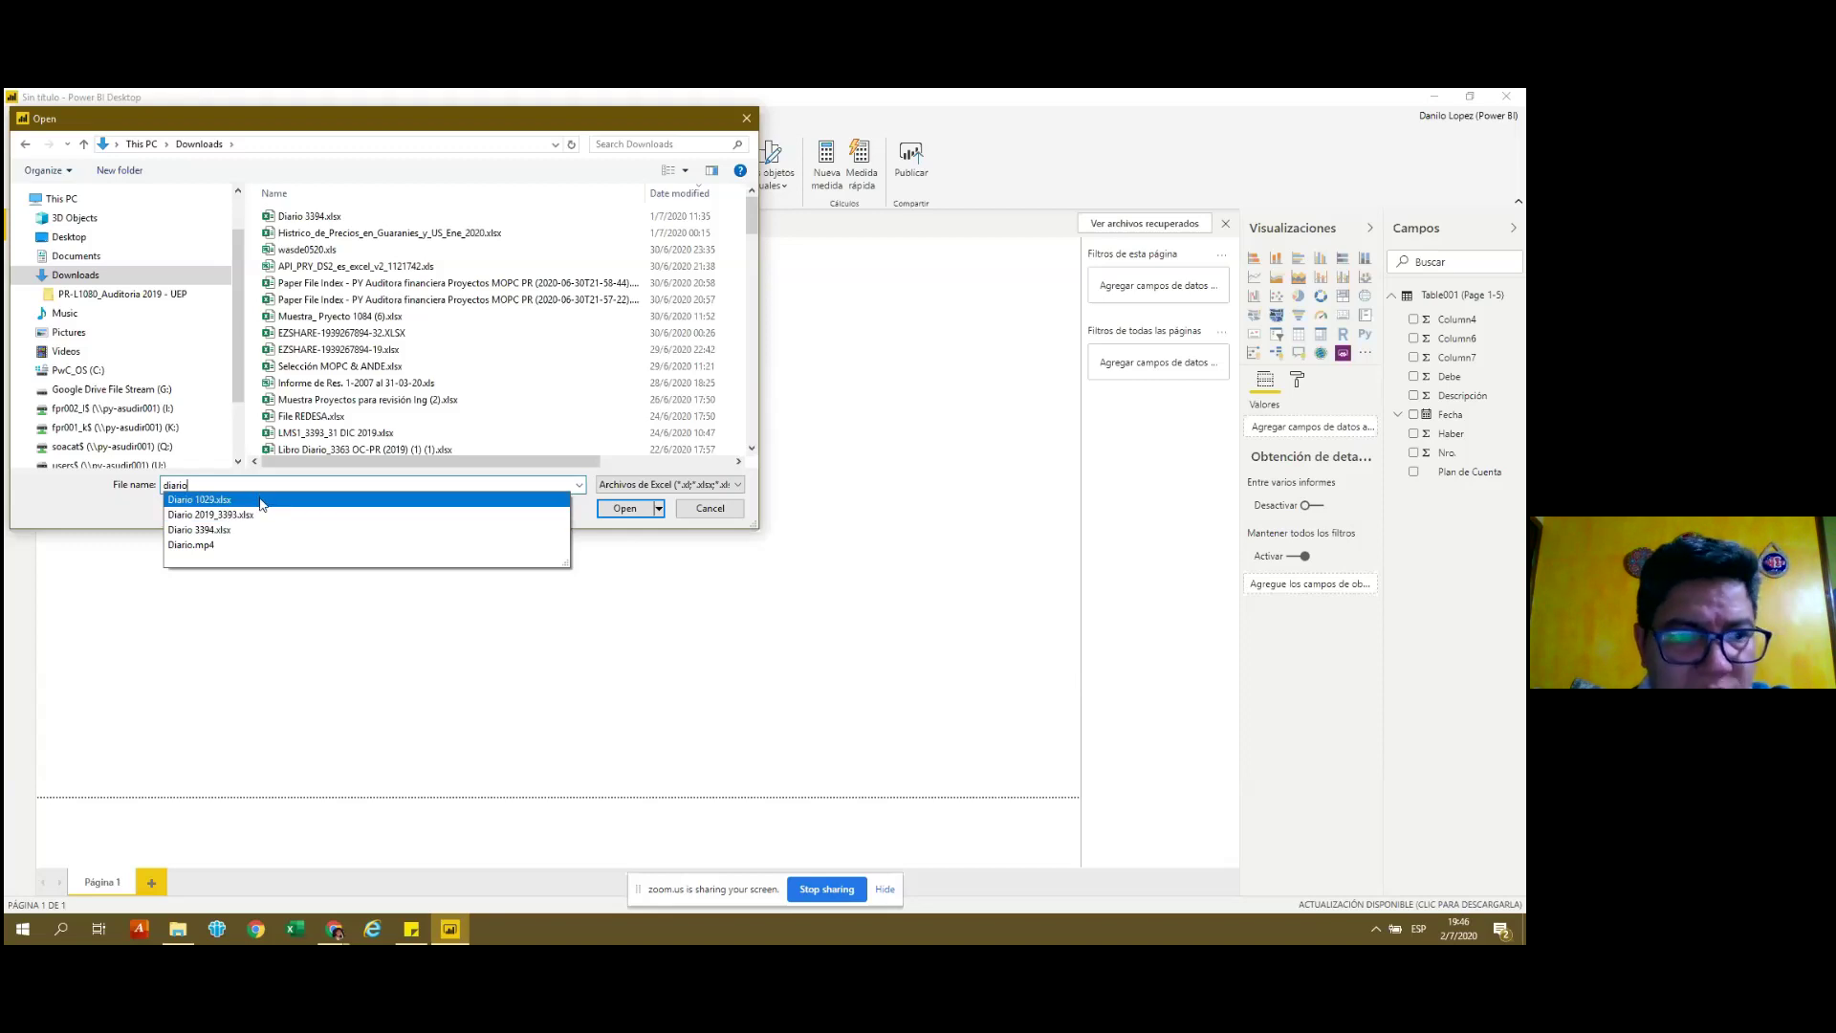
left_click(260, 501)
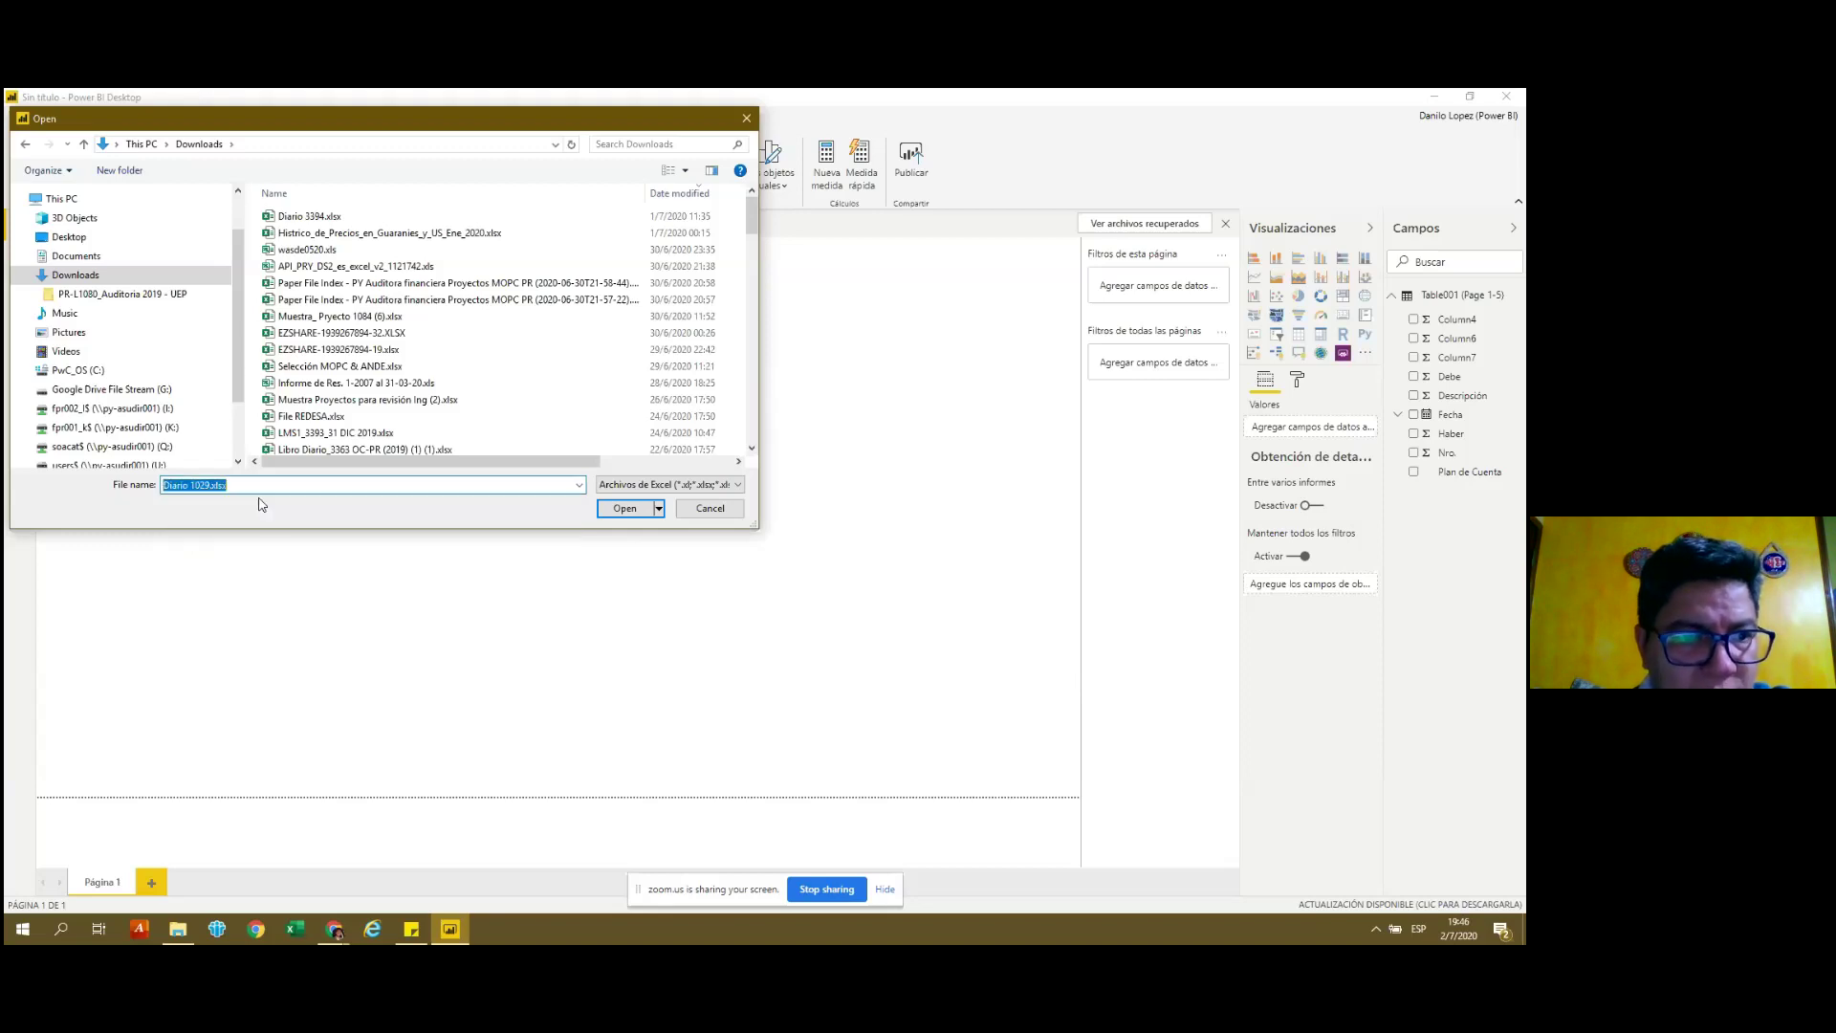
Open Diario 1029.xlsx and load its Diario 1029 sheet from the Navigator.
left_click(628, 512)
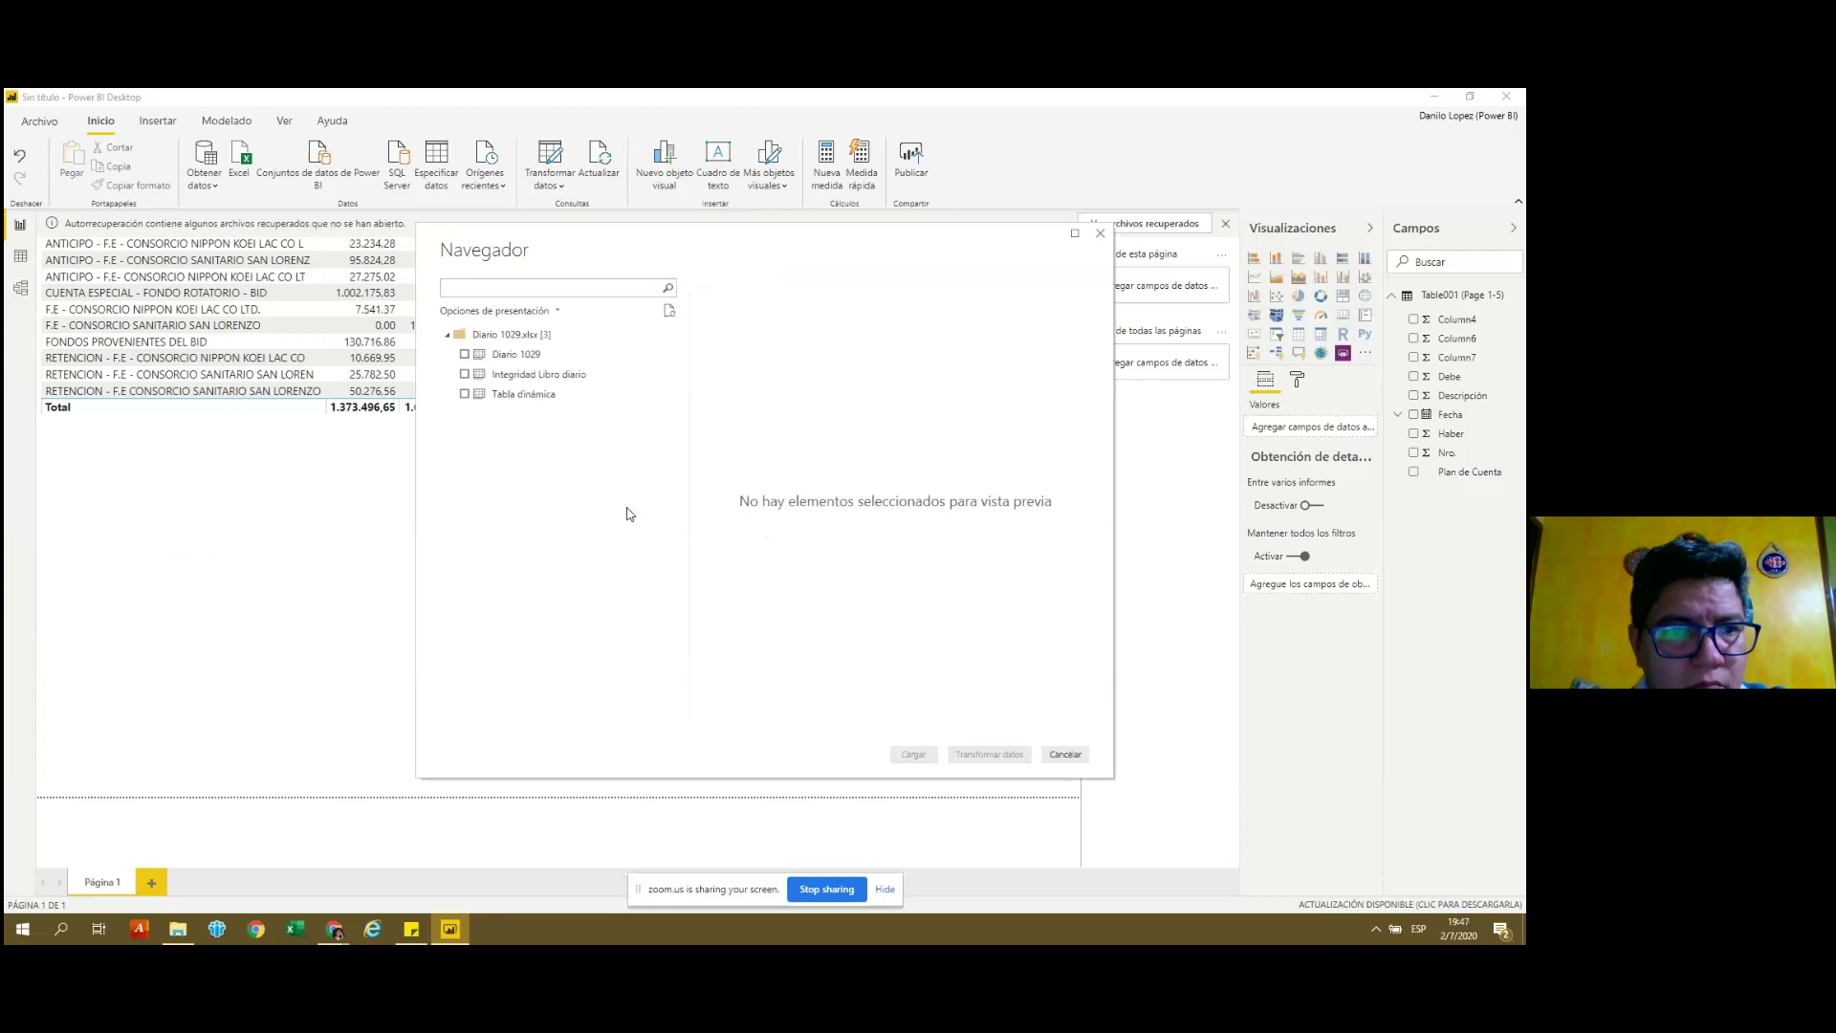
left_click(465, 355)
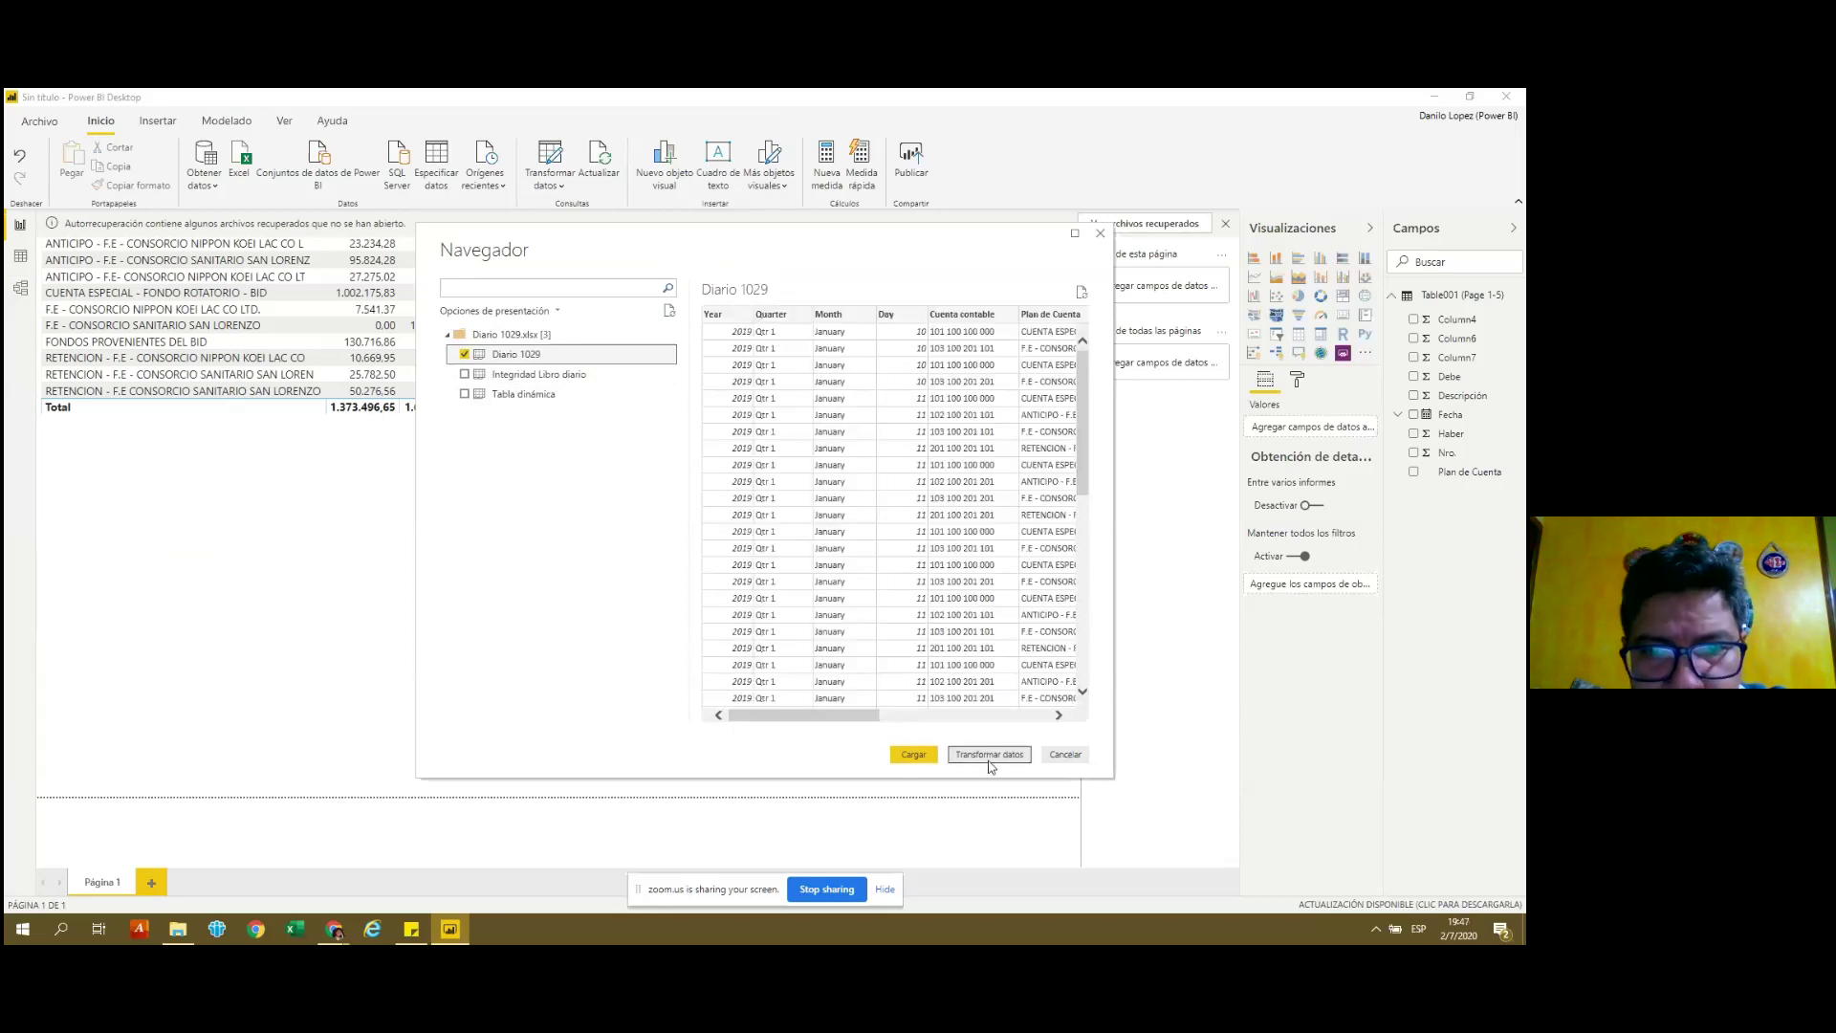
left_click(925, 757)
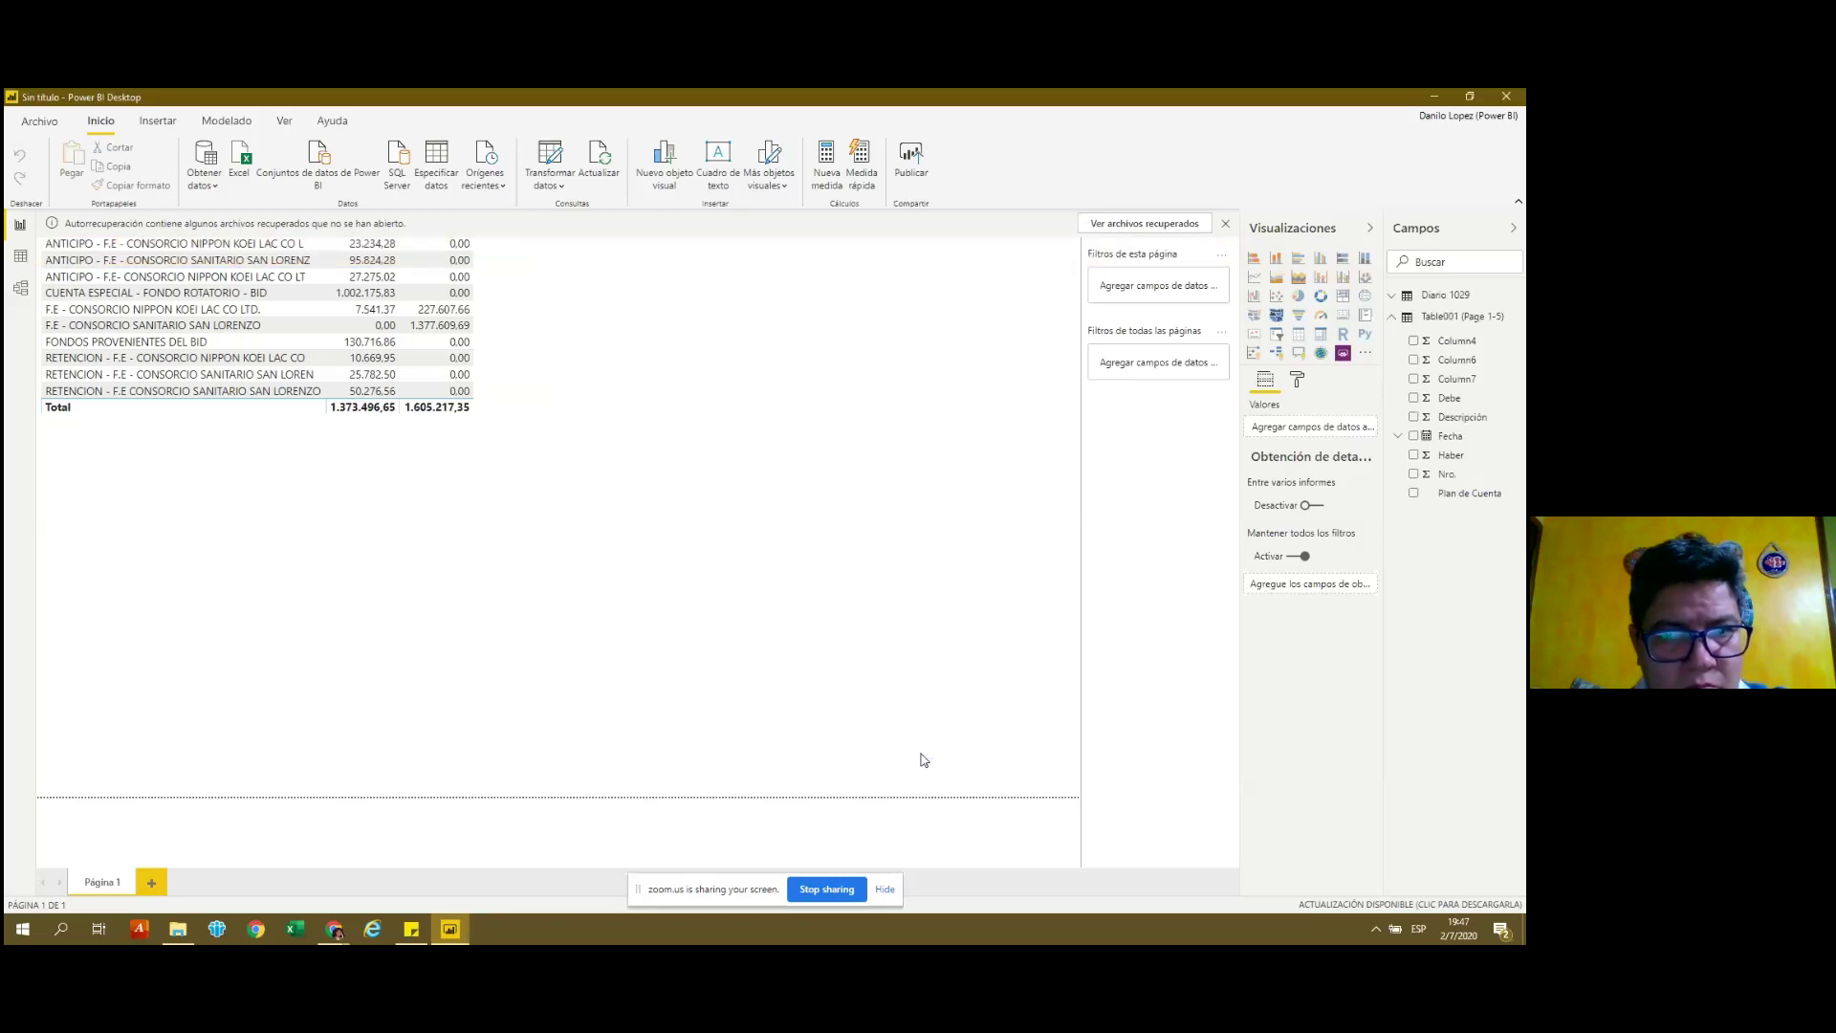
In Data view, delete the Table001 (Page 1-5) table and confirm the removal.
left_click(20, 259)
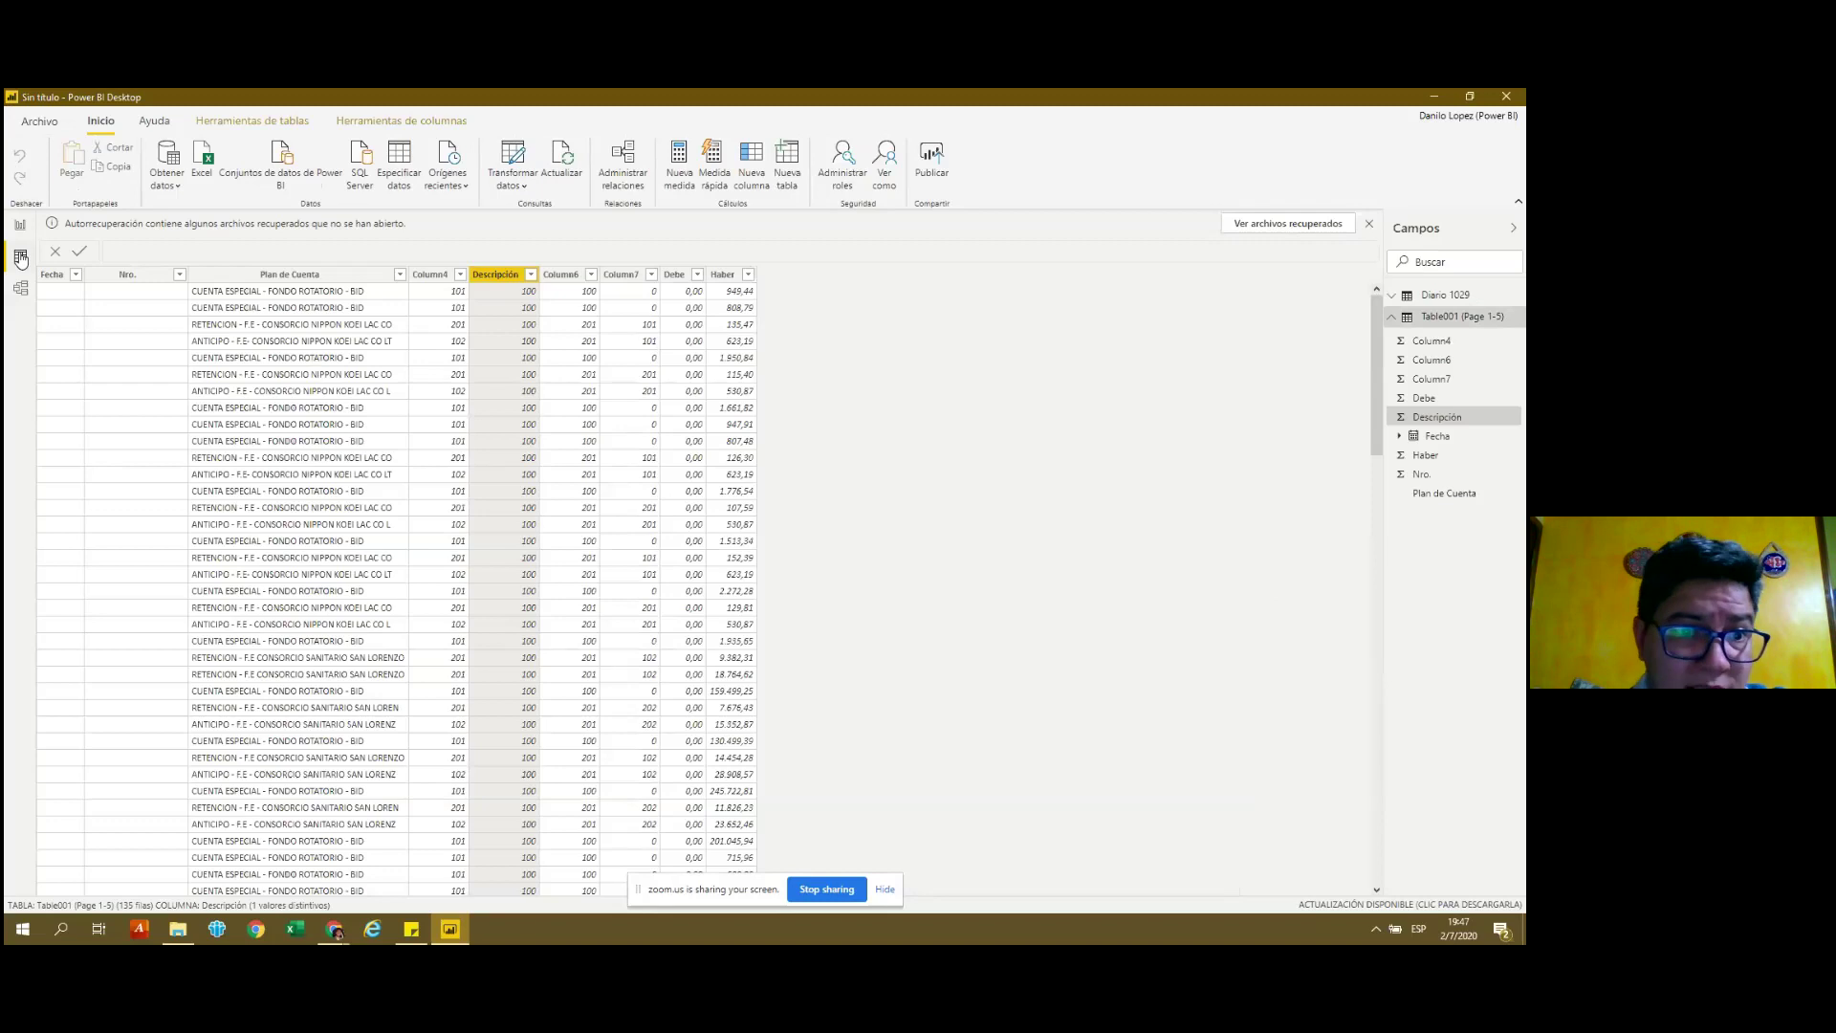
mouse_move(1460, 316)
right_click(1444, 320)
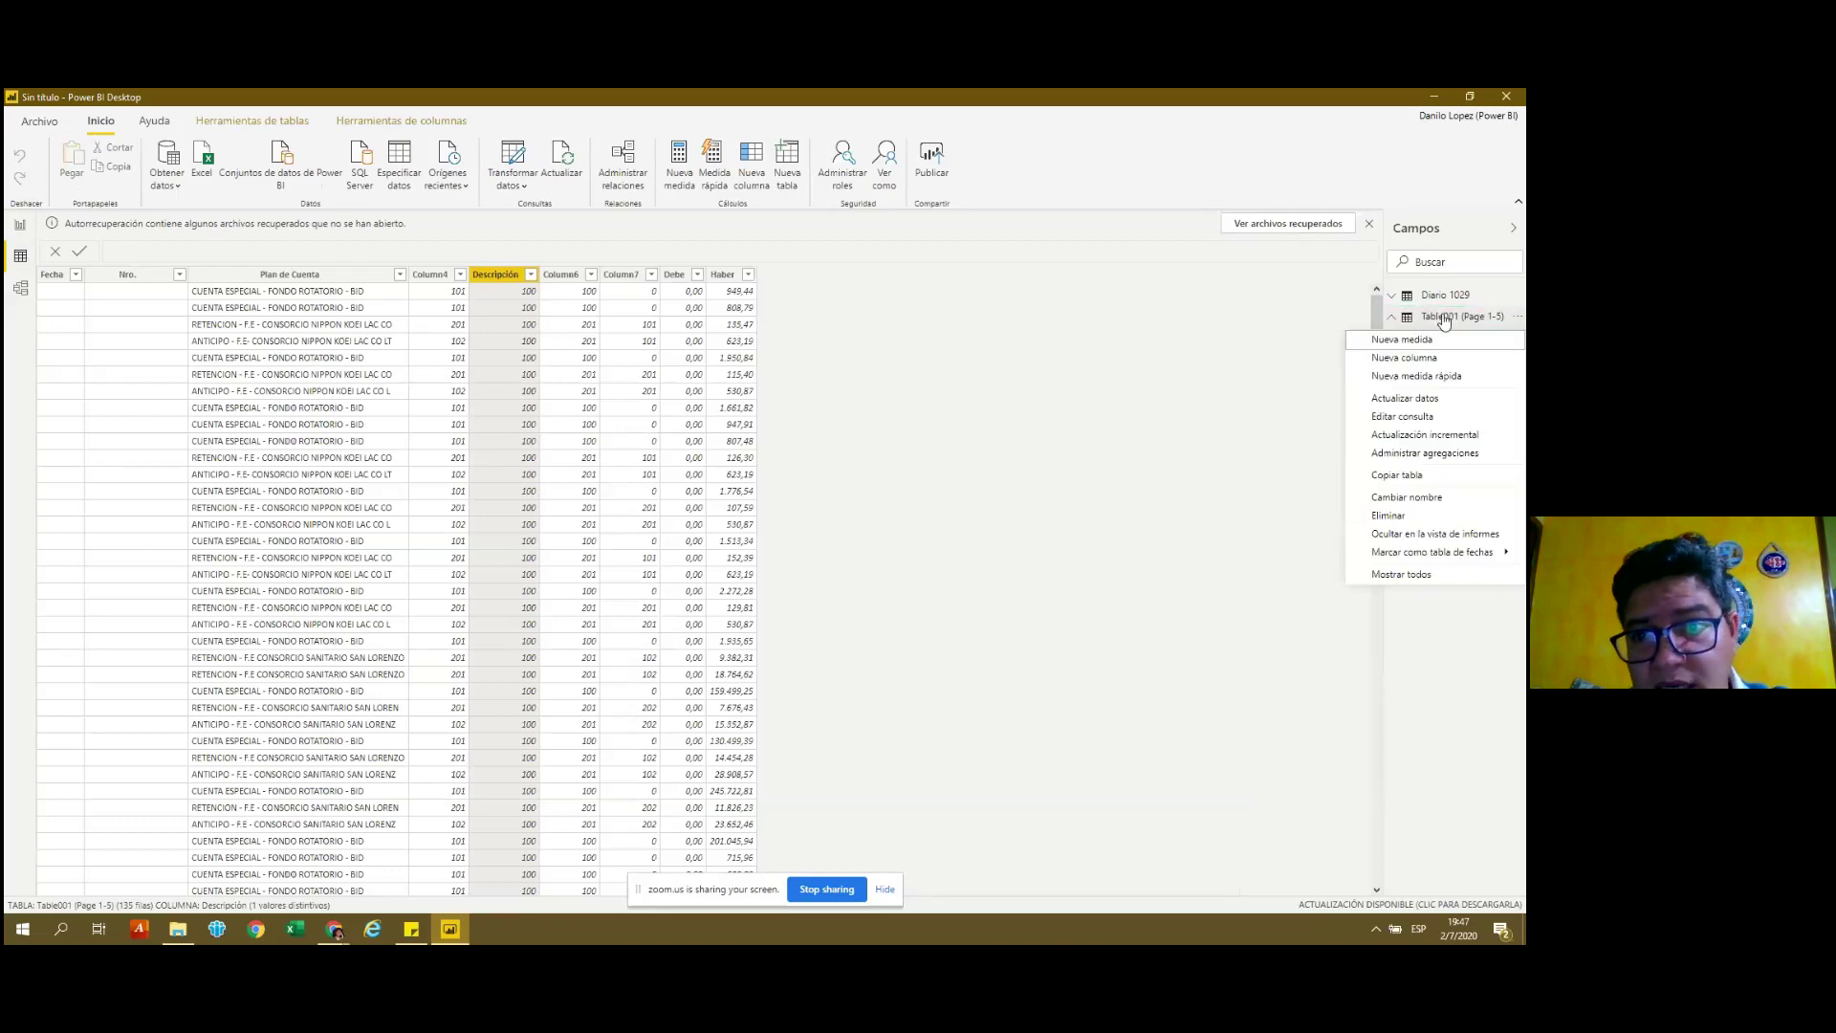
left_click(1404, 517)
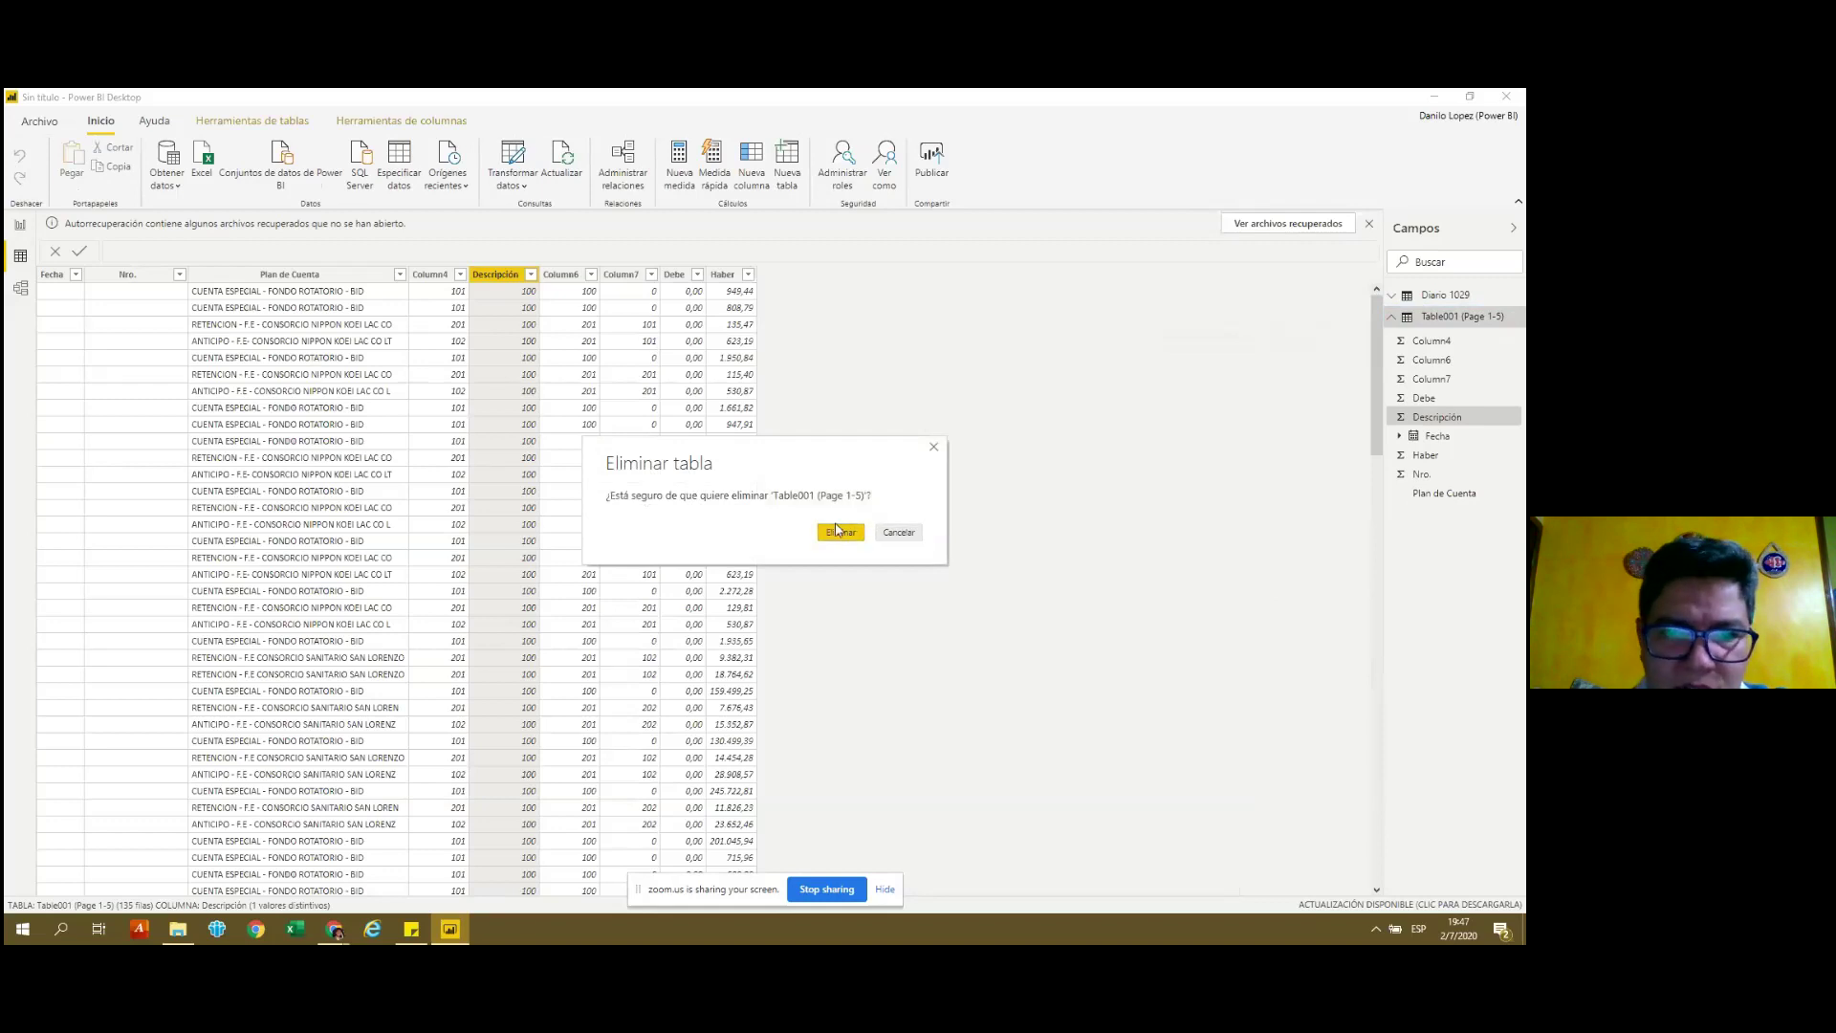
left_click(838, 532)
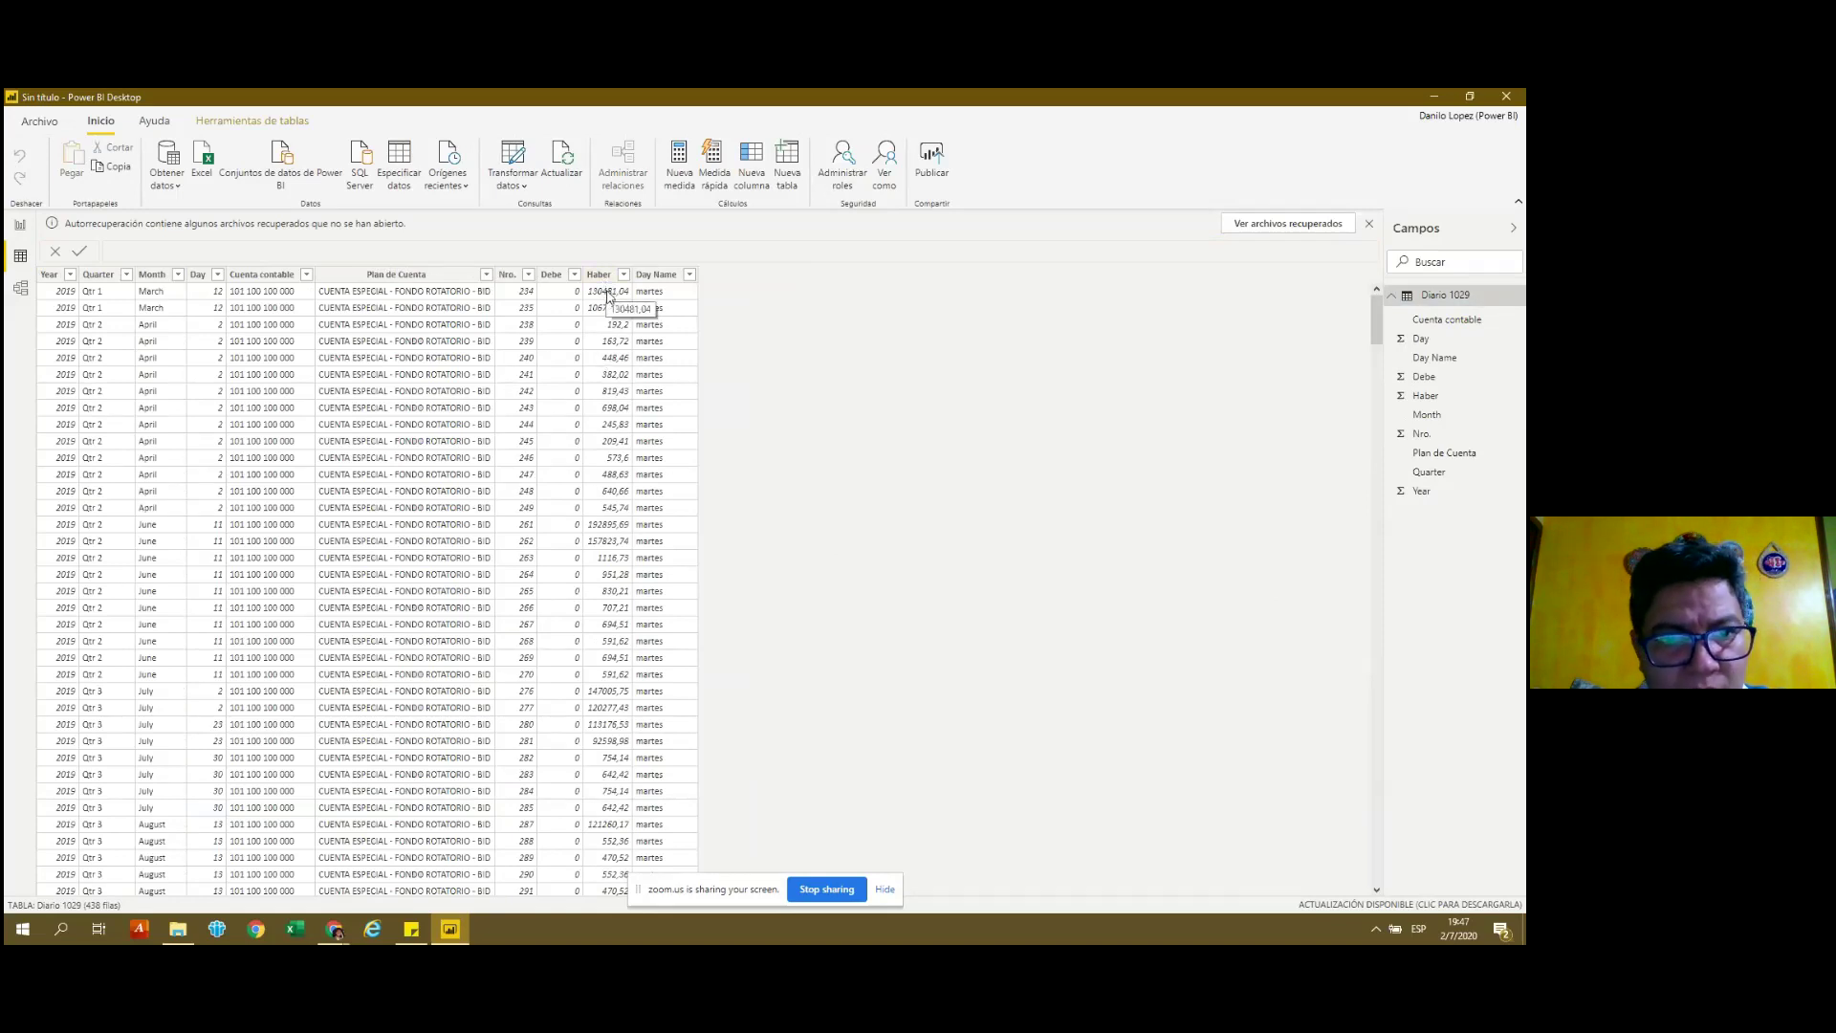
Format the Haber and Debe columns with thousands separators and two decimals, then return to Report view.
left_click(607, 297)
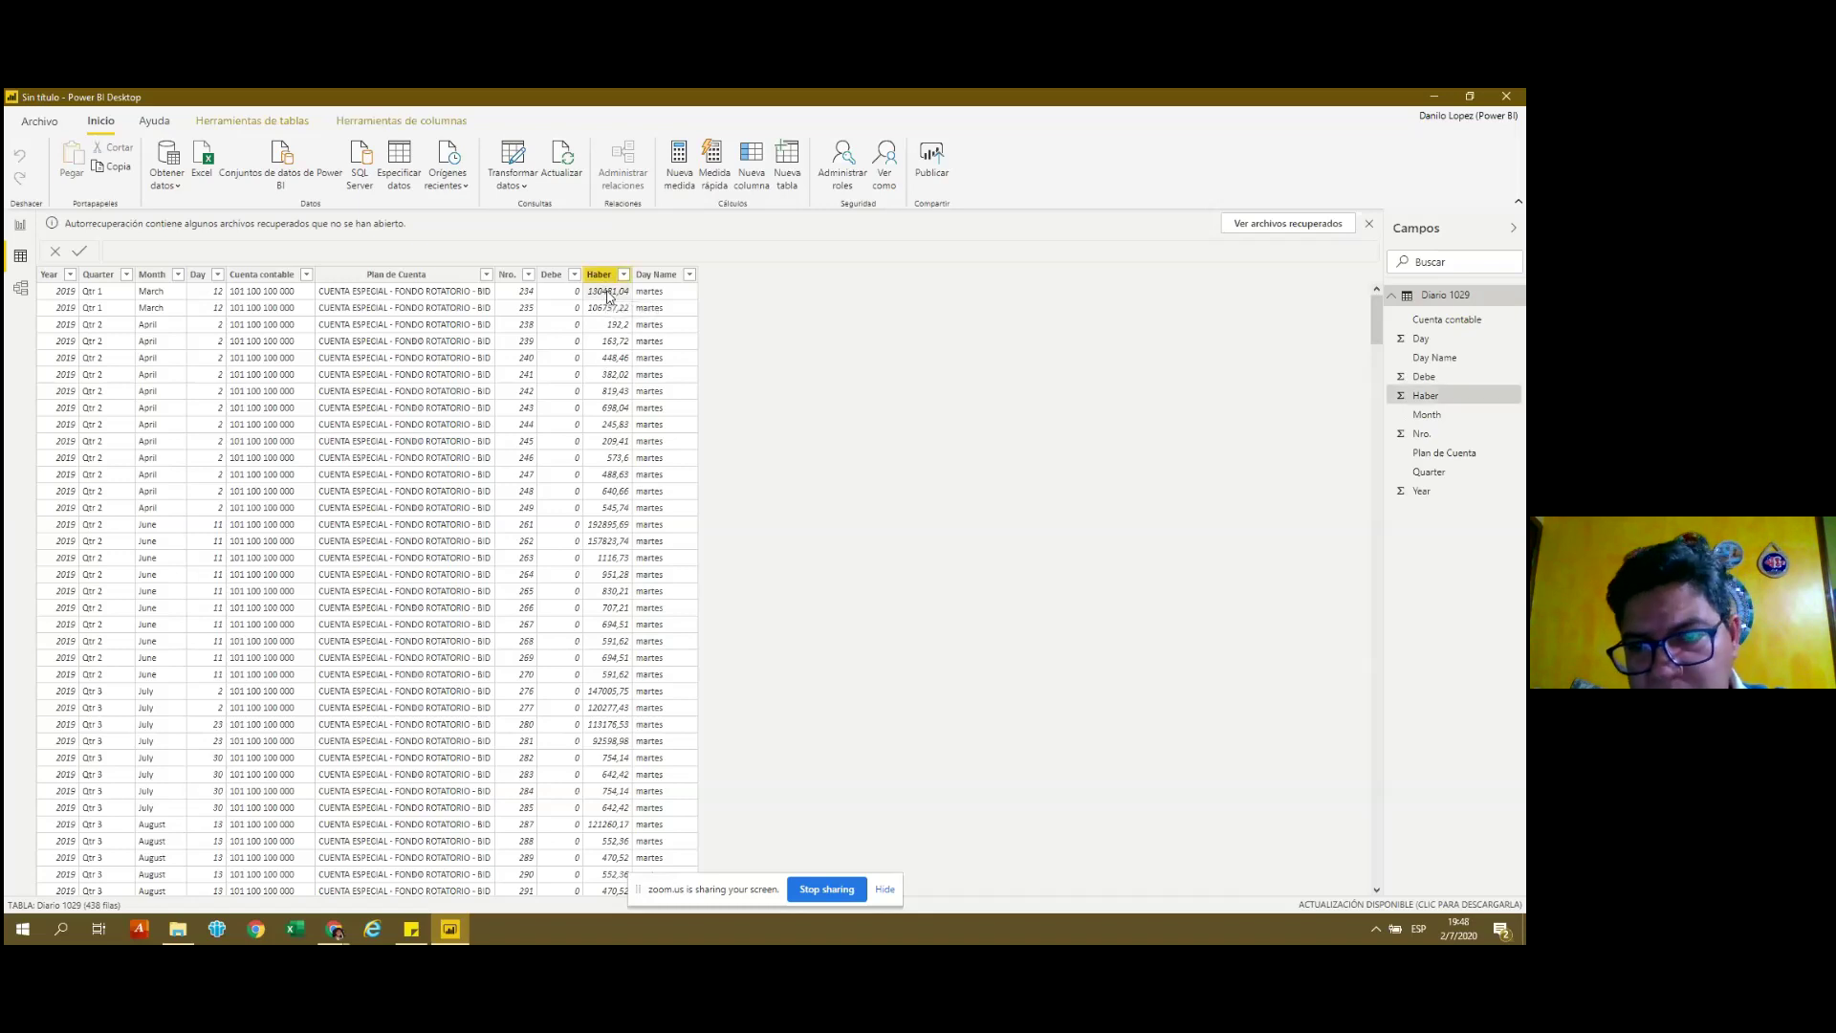
left_click(606, 278)
left_click(407, 121)
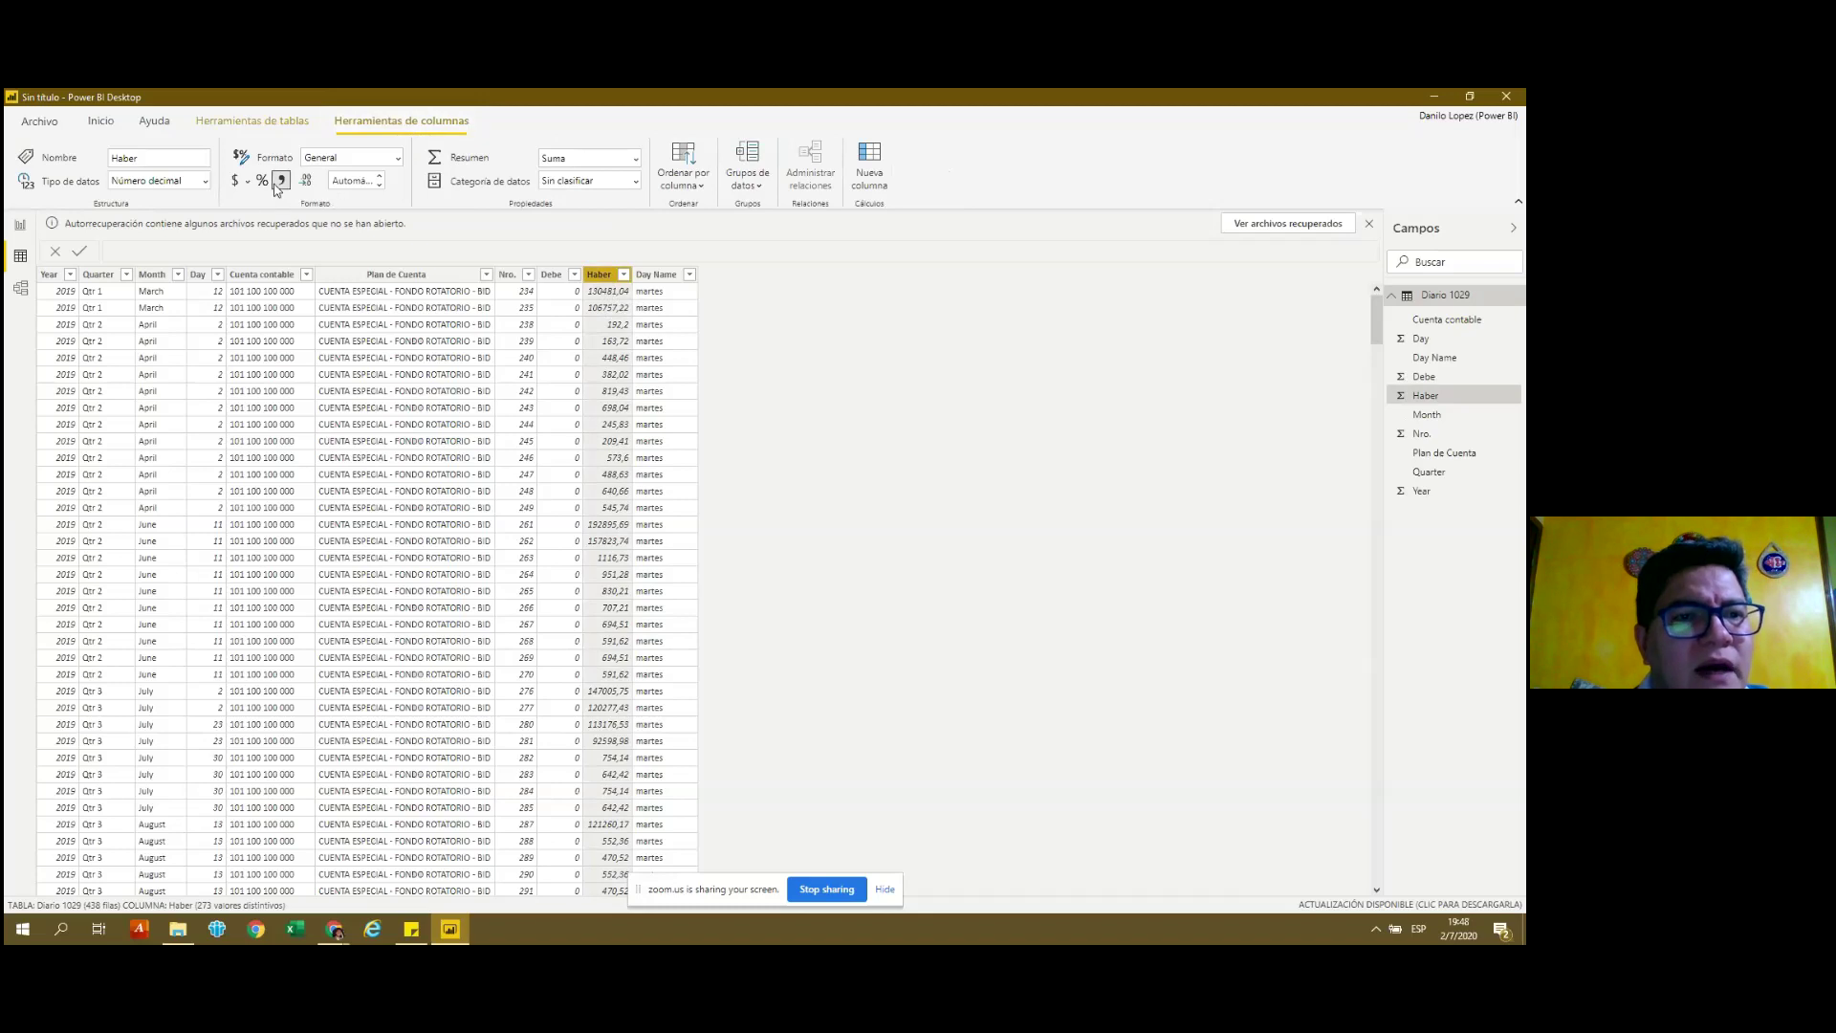
left_click(281, 181)
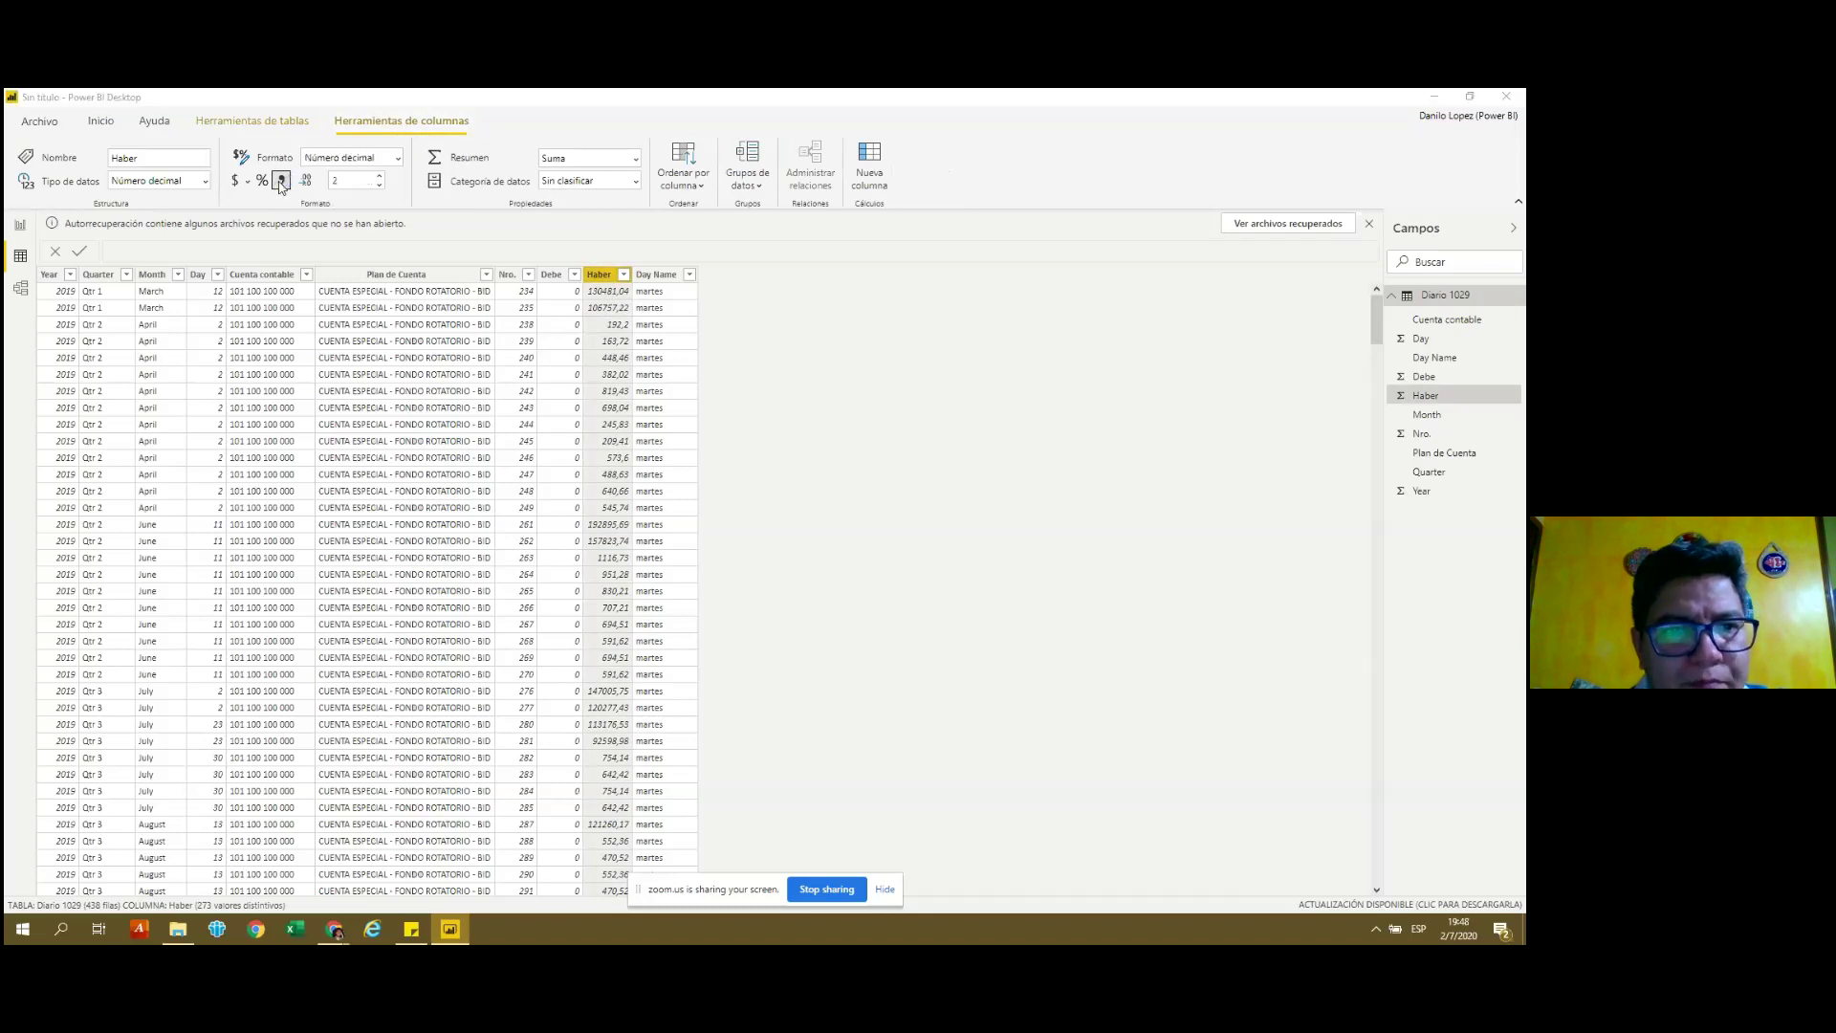
left_click(555, 276)
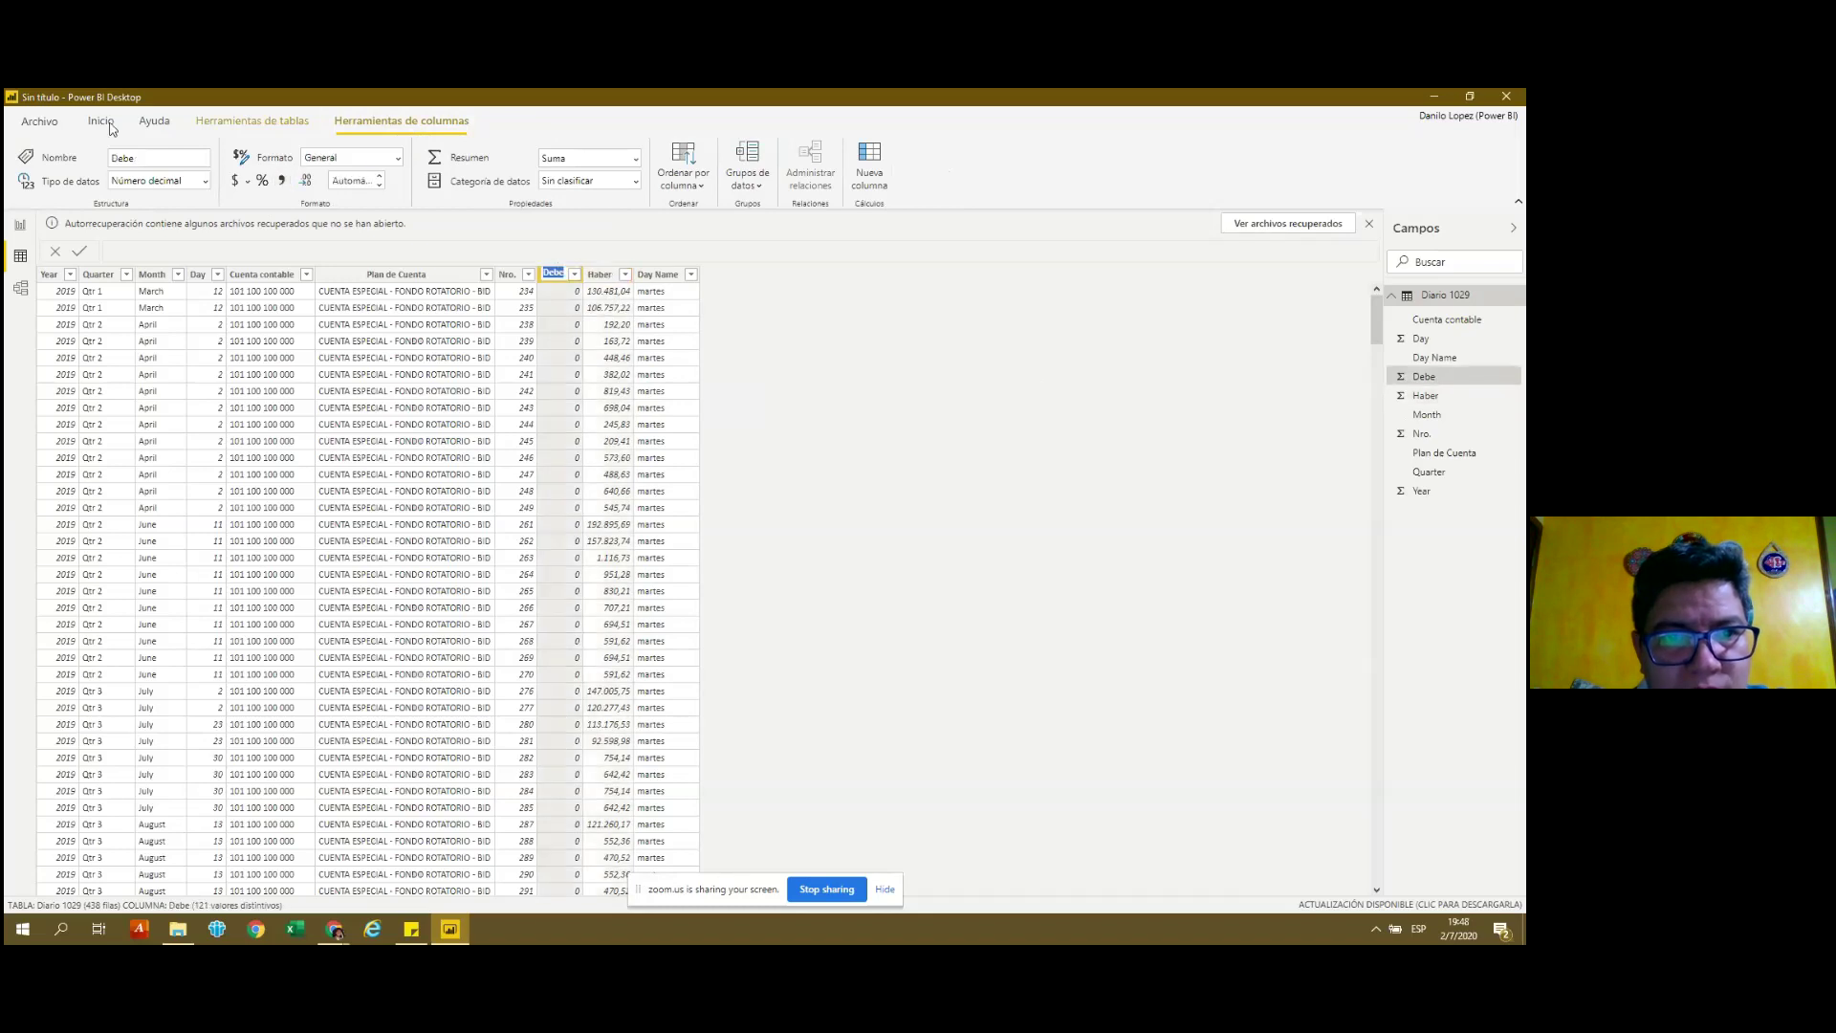
left_click(282, 182)
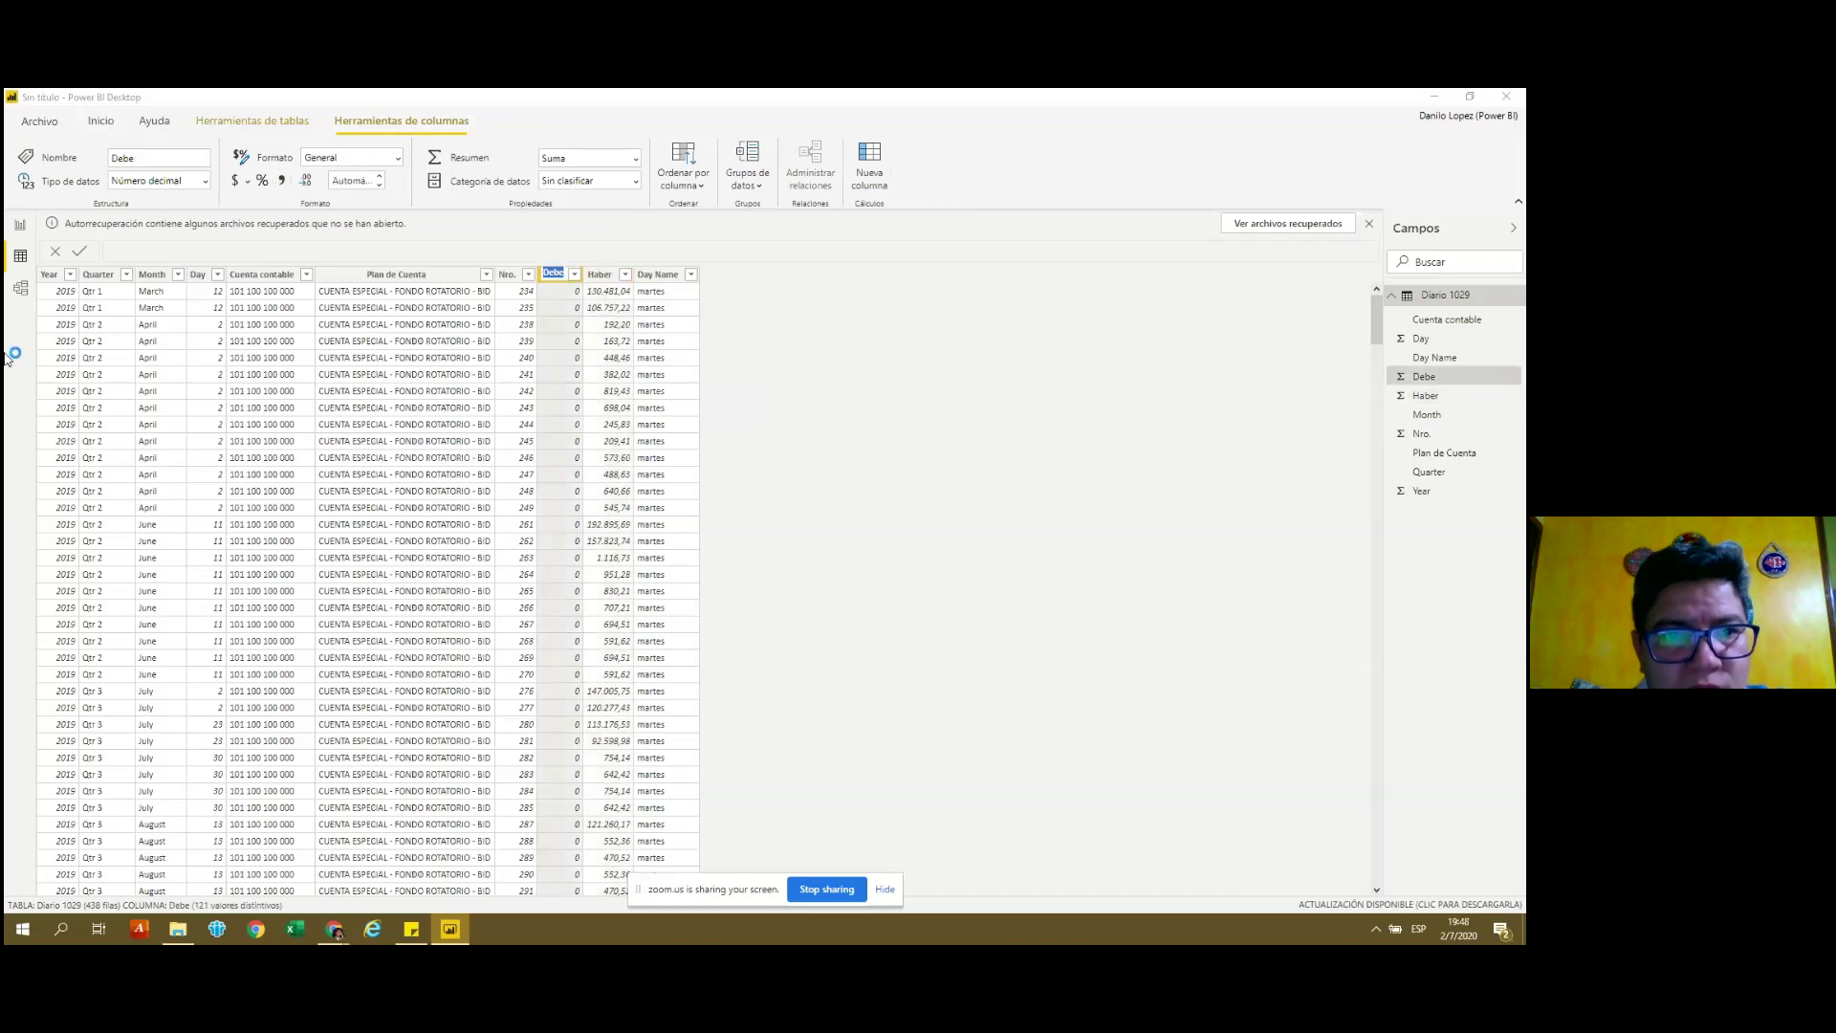
left_click(17, 228)
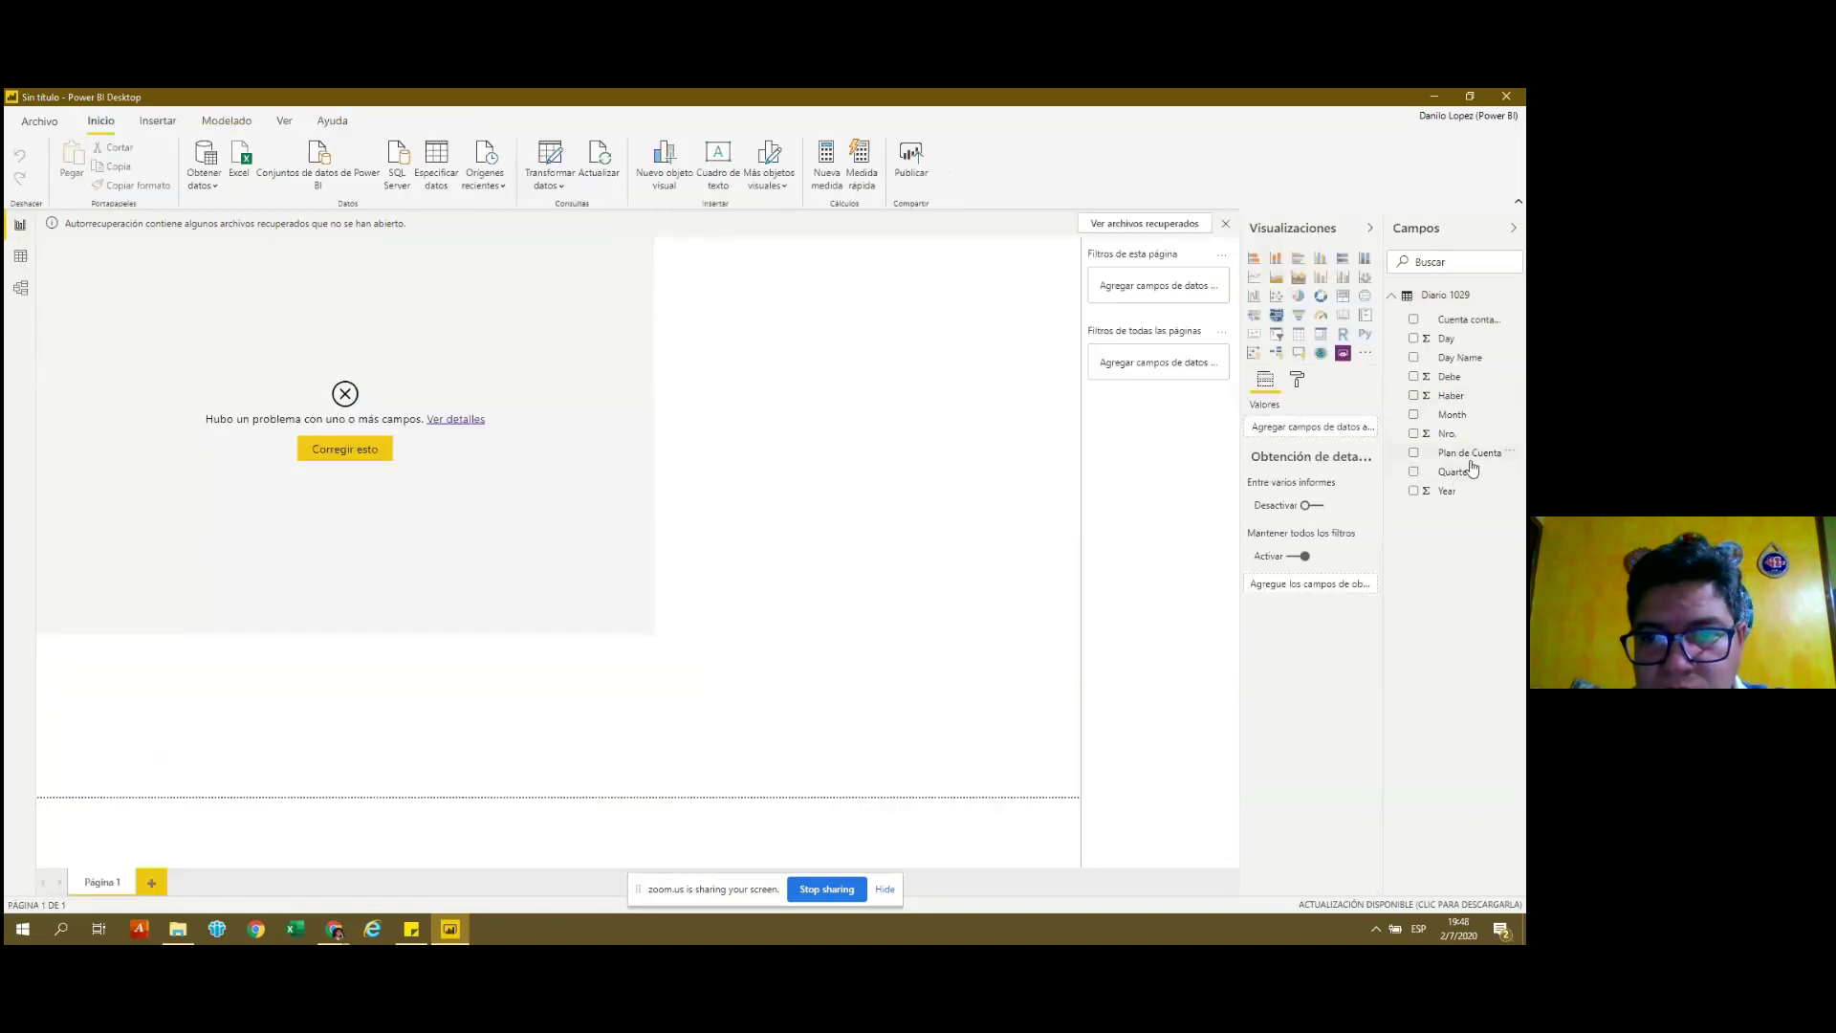
Add a Plan de Cuenta list, delete the broken error visual, and move the list near the top.
mouse_move(1469, 455)
left_mouse_down()
mouse_move(1325, 443)
mouse_move(1341, 439)
left_mouse_up()
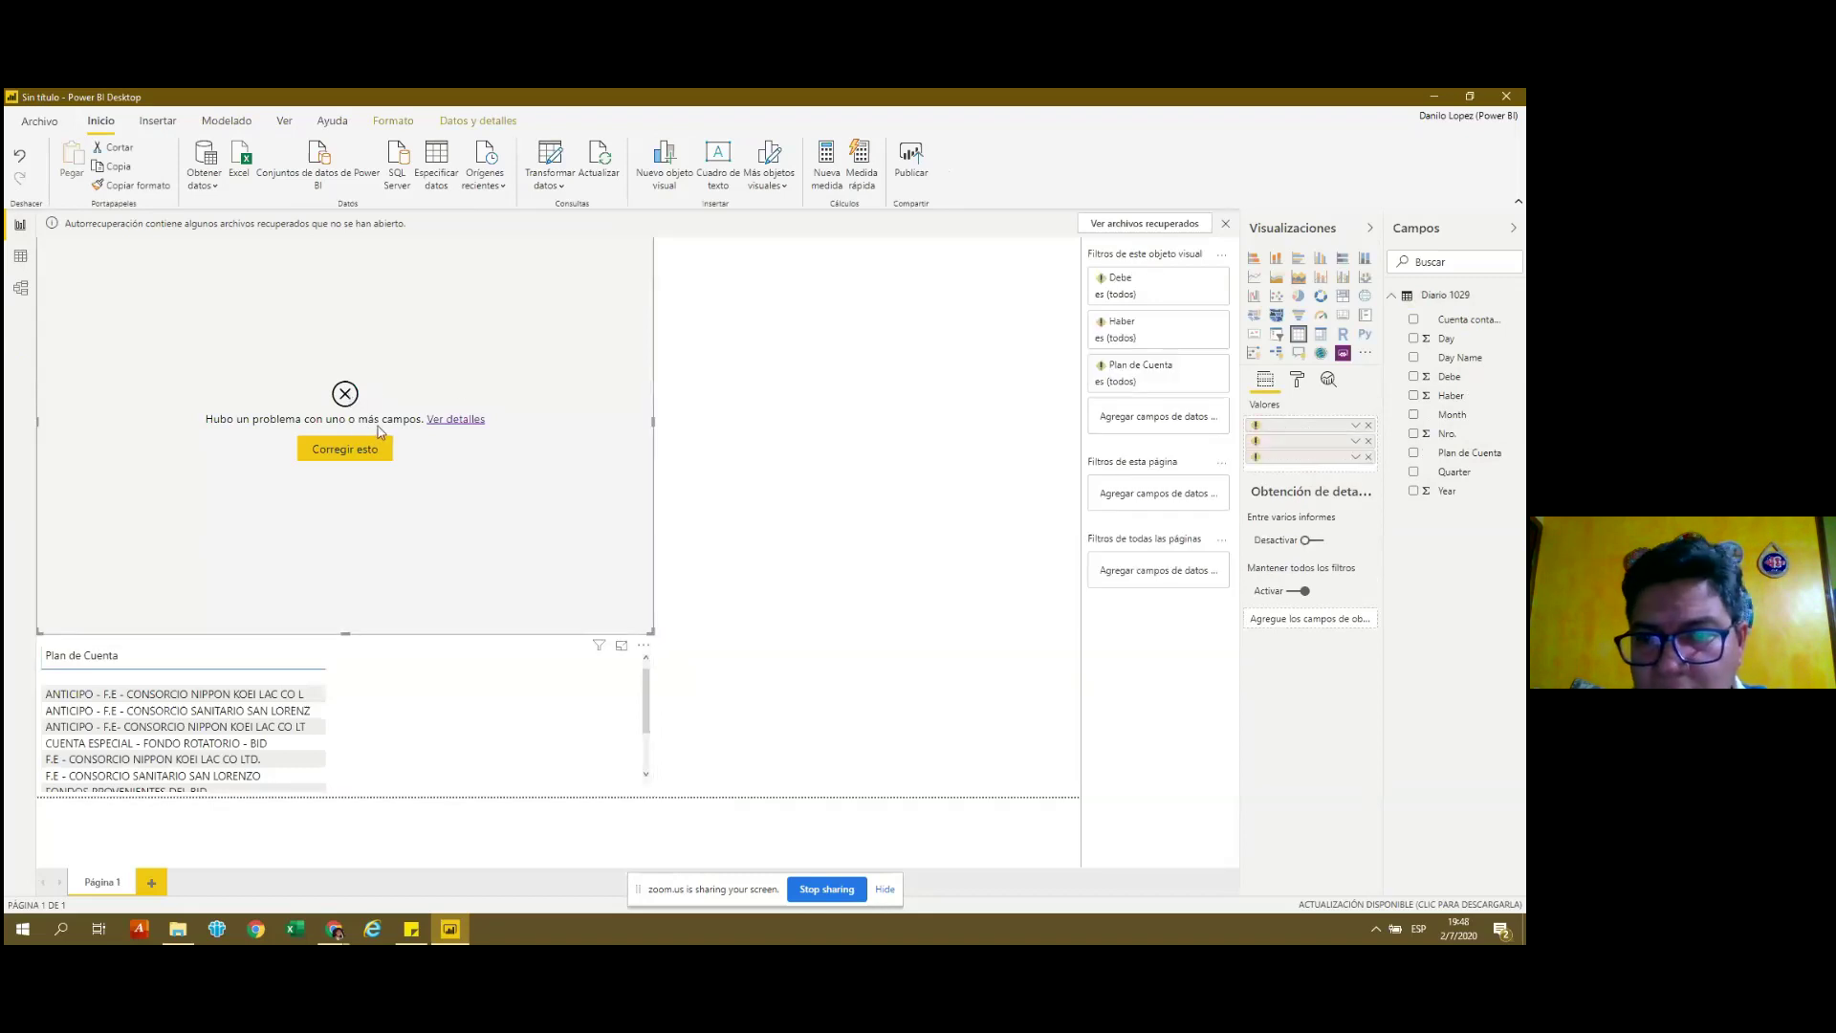
key("Delete")
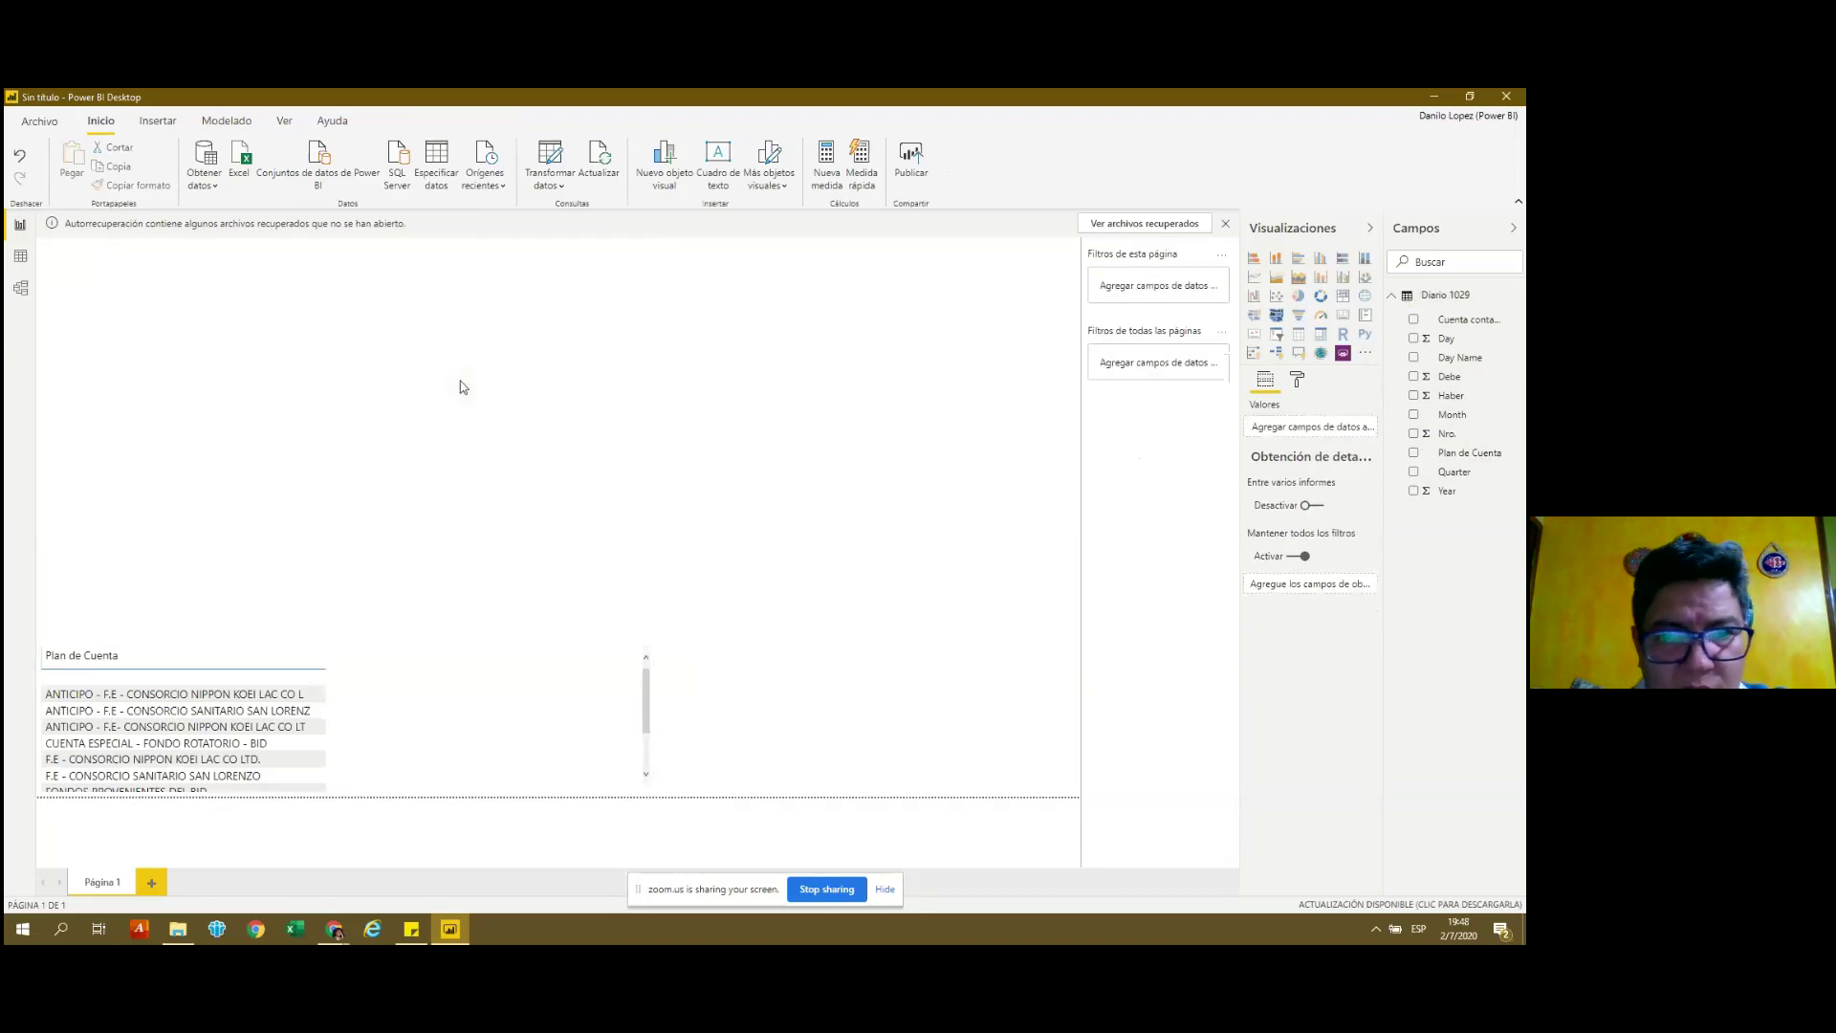
left_click_drag(419, 685, 361, 330)
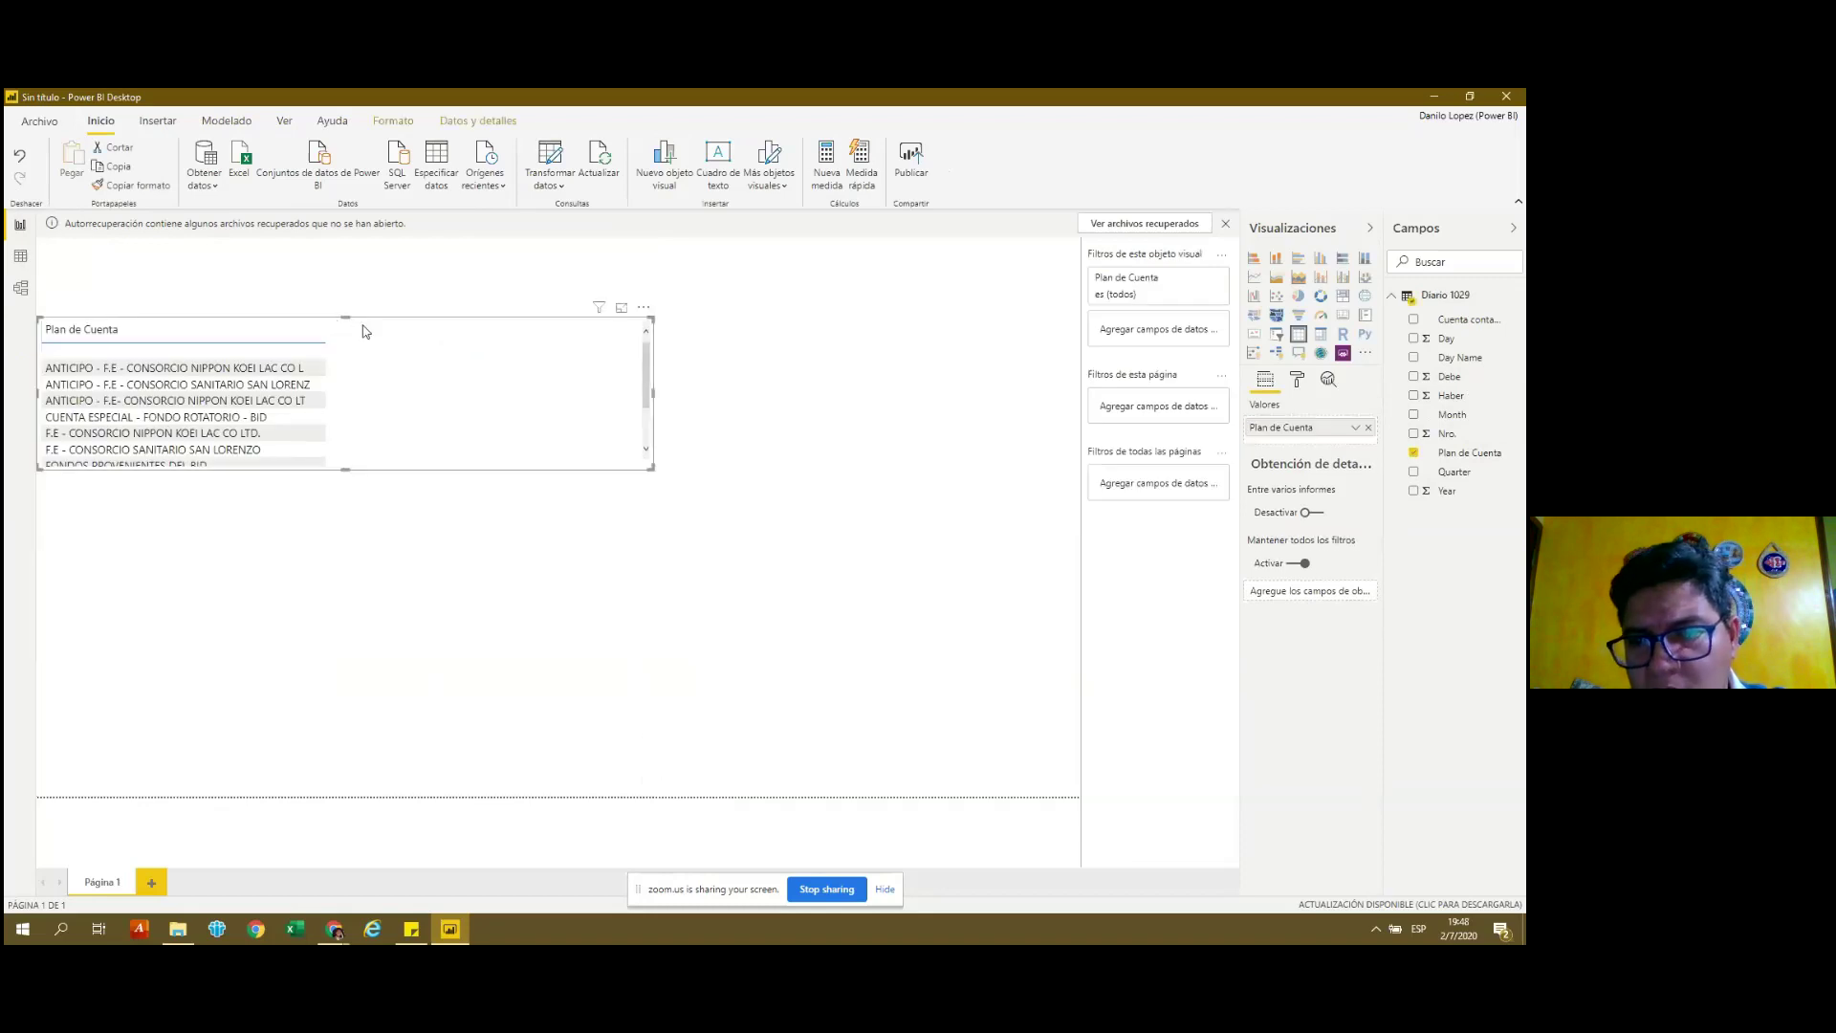
left_click(369, 294)
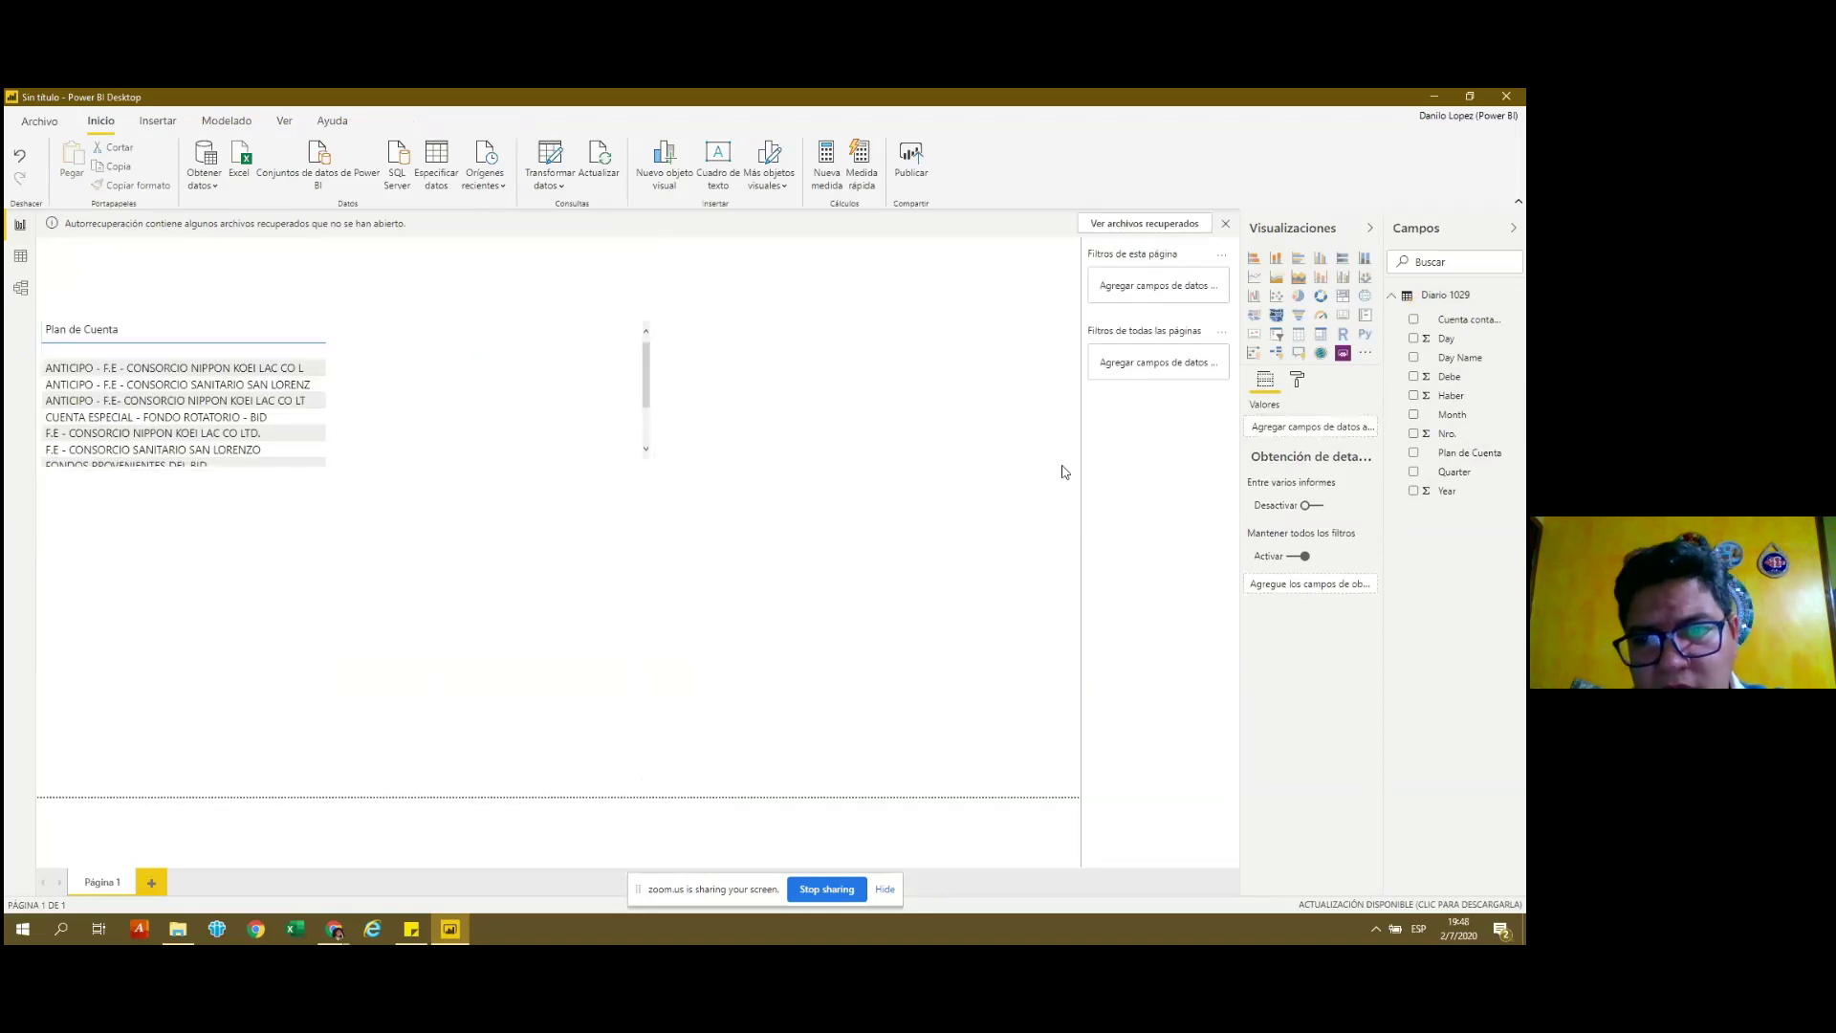
Build a trial Debe and Haber chart, then delete it.
left_click(1414, 377)
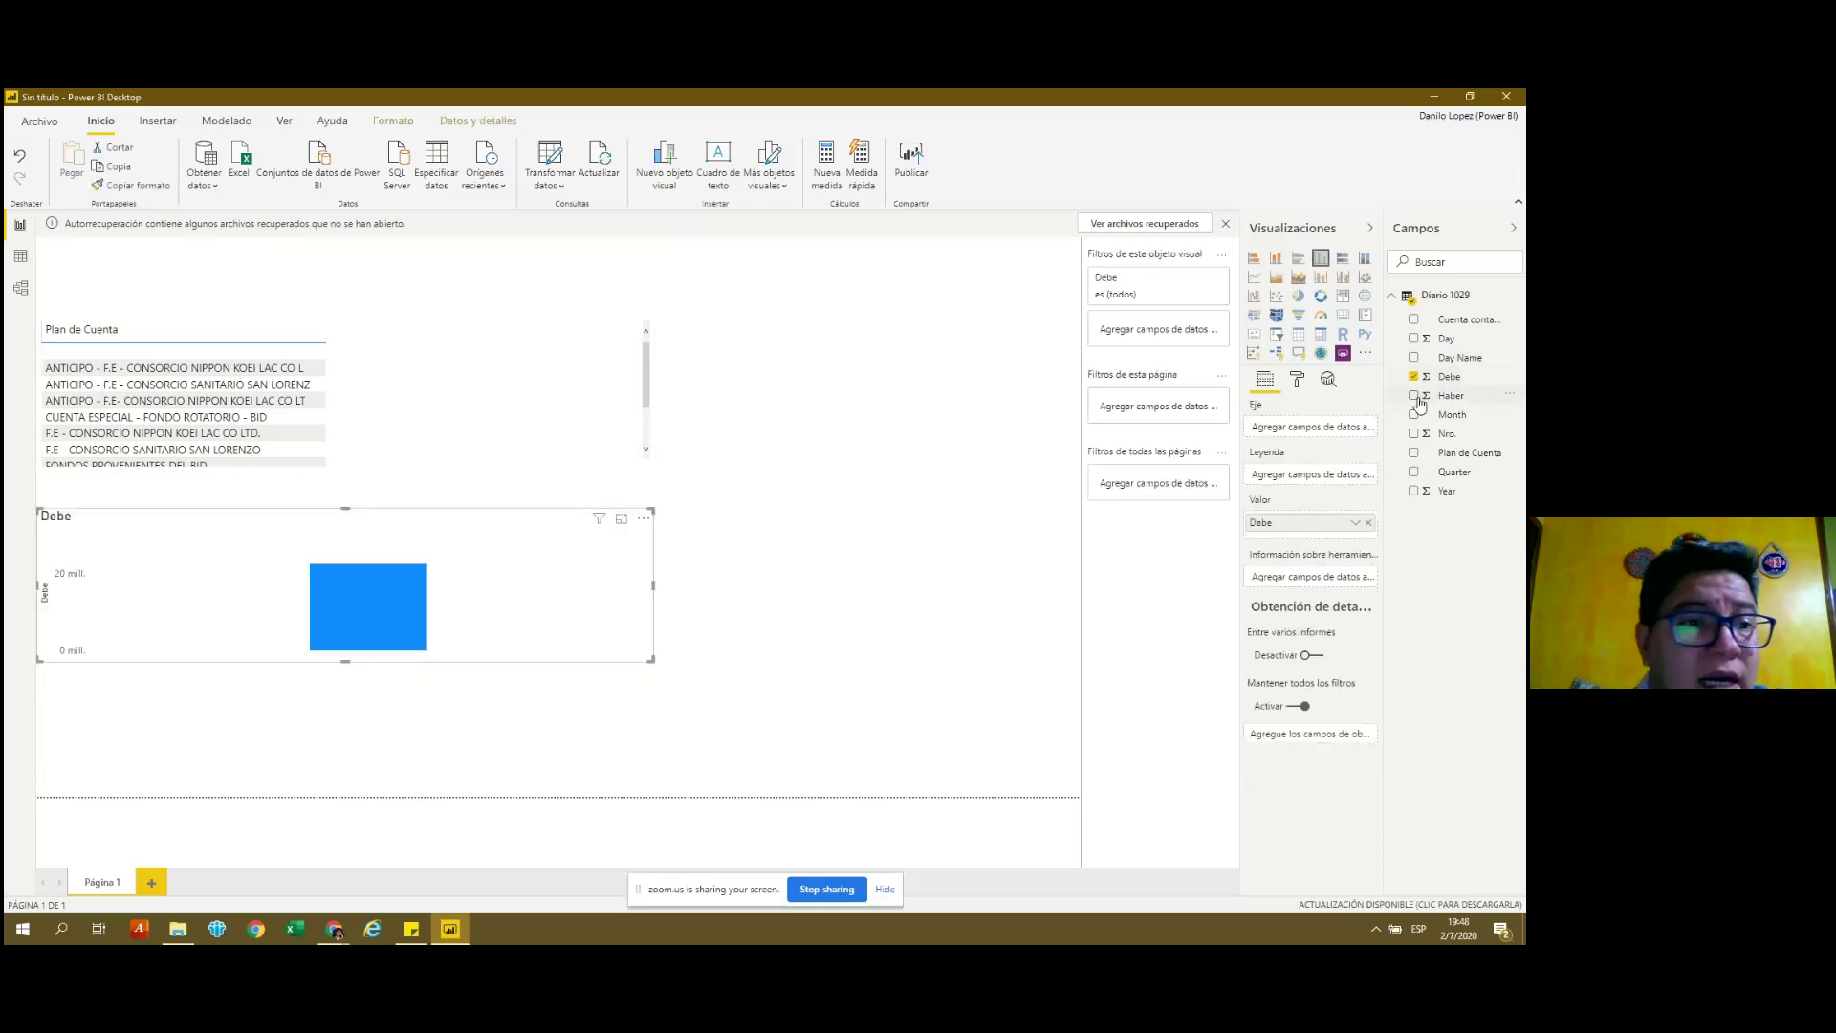
left_click(1415, 396)
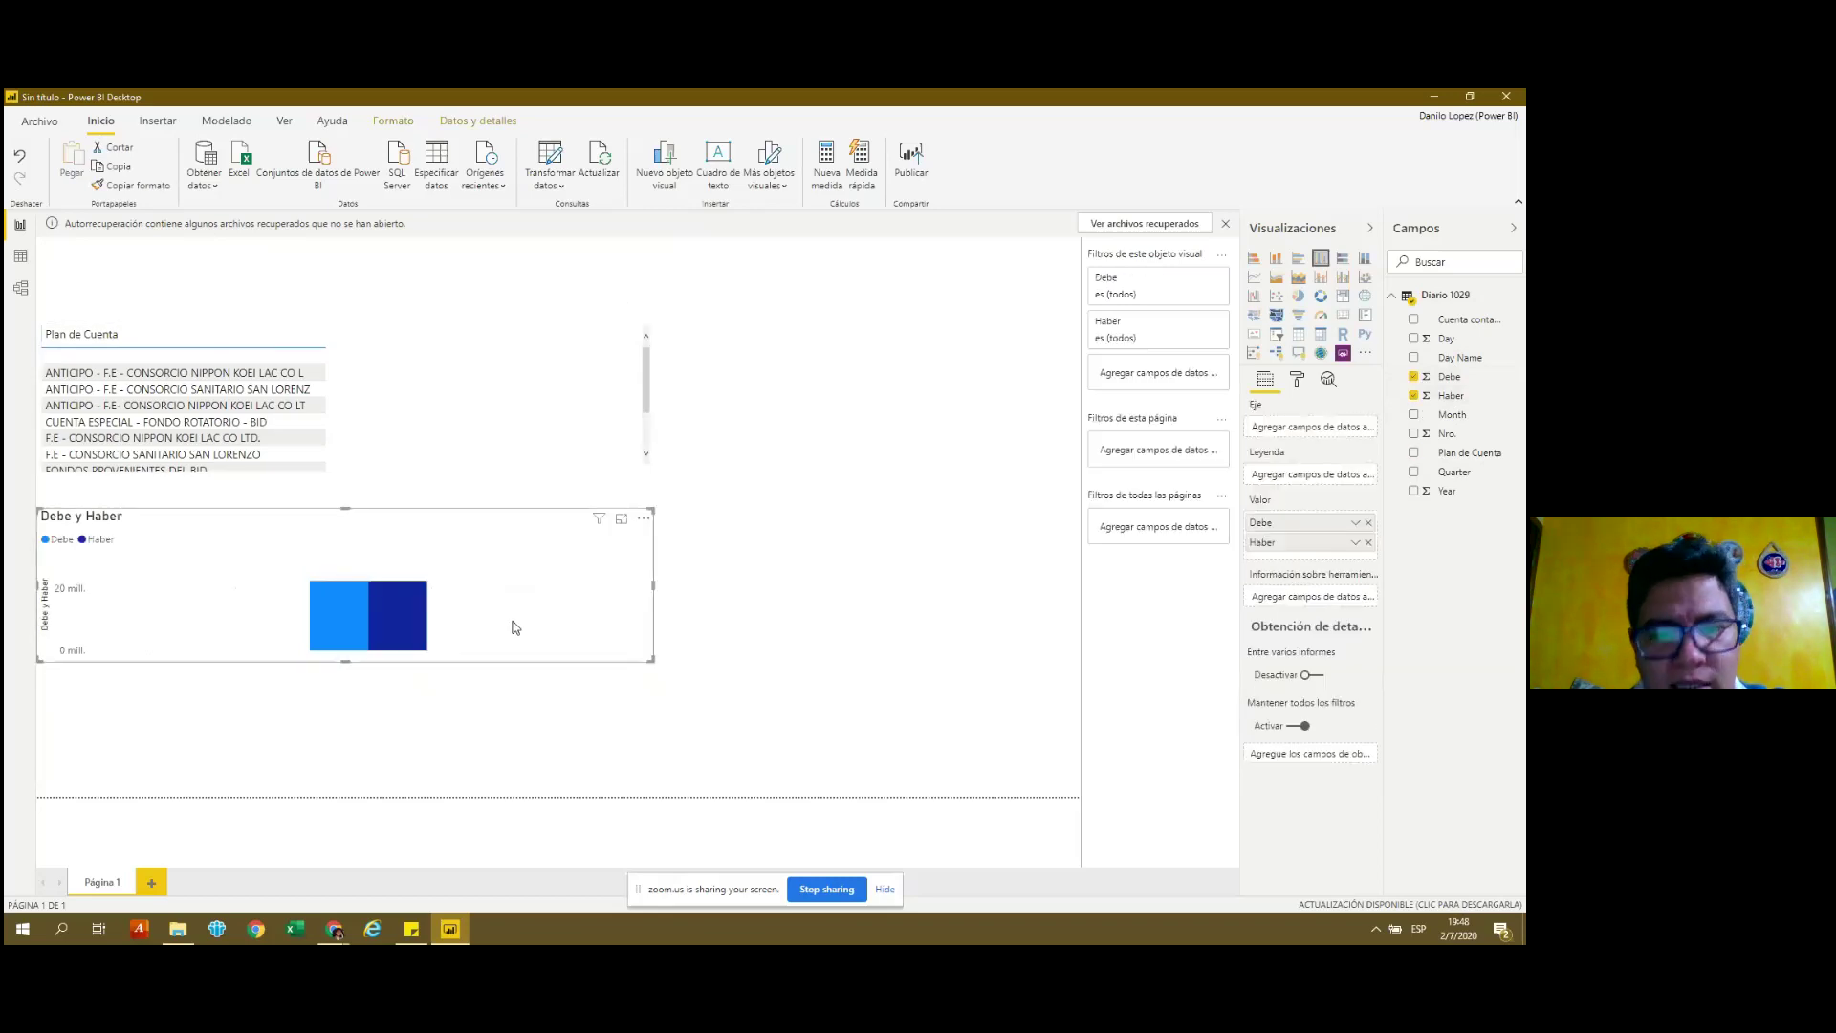
key("Delete")
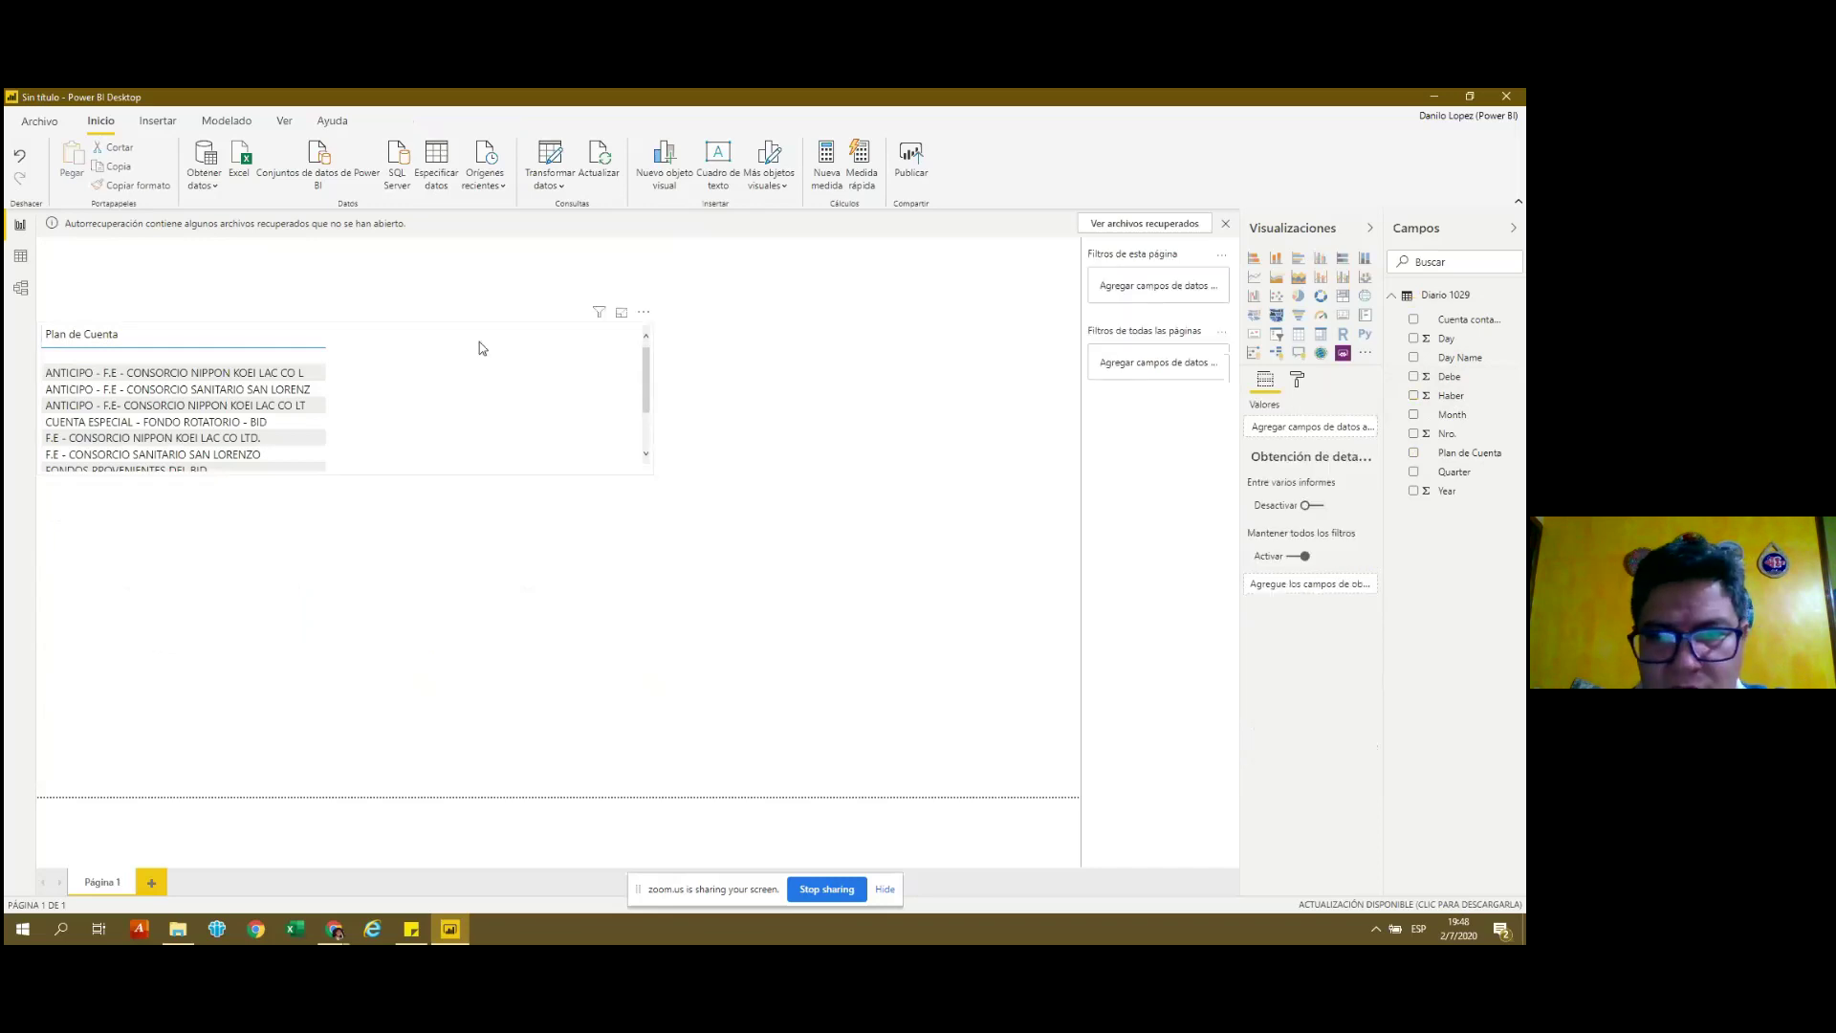
Add Haber and Debe totals as columns to the Plan de Cuenta table.
left_click(481, 349)
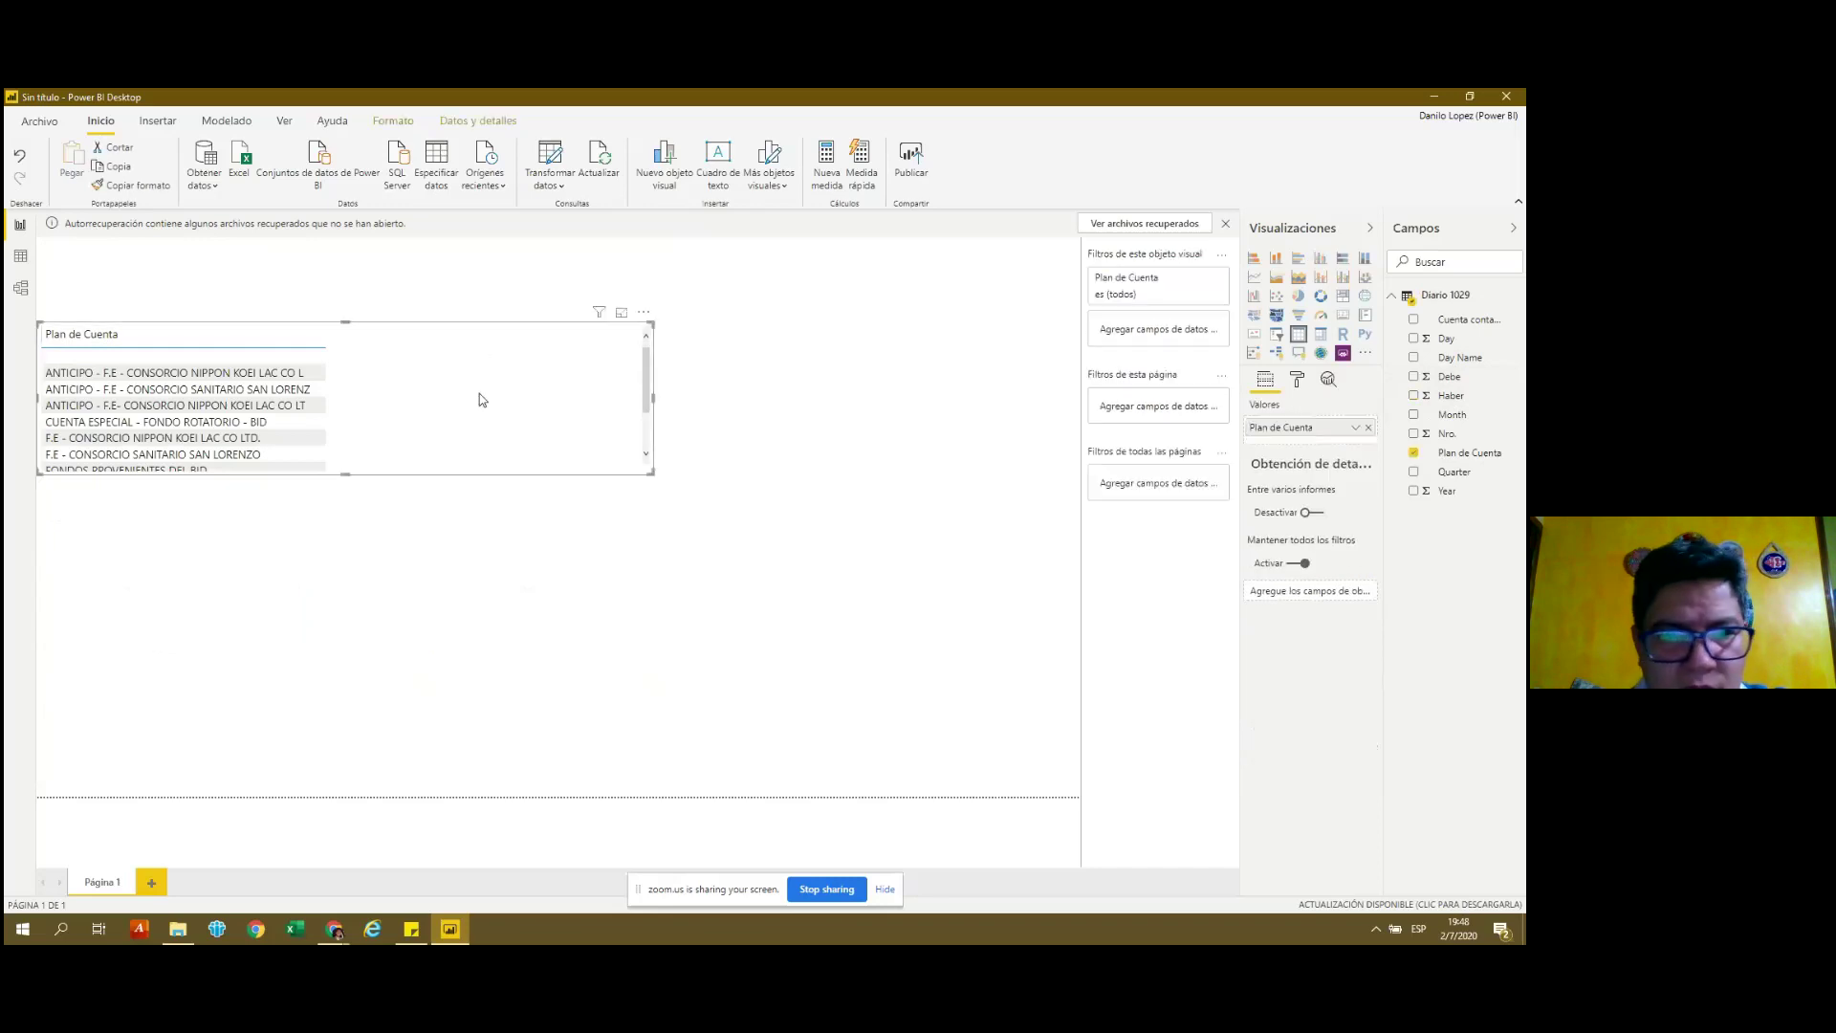
left_click(1415, 396)
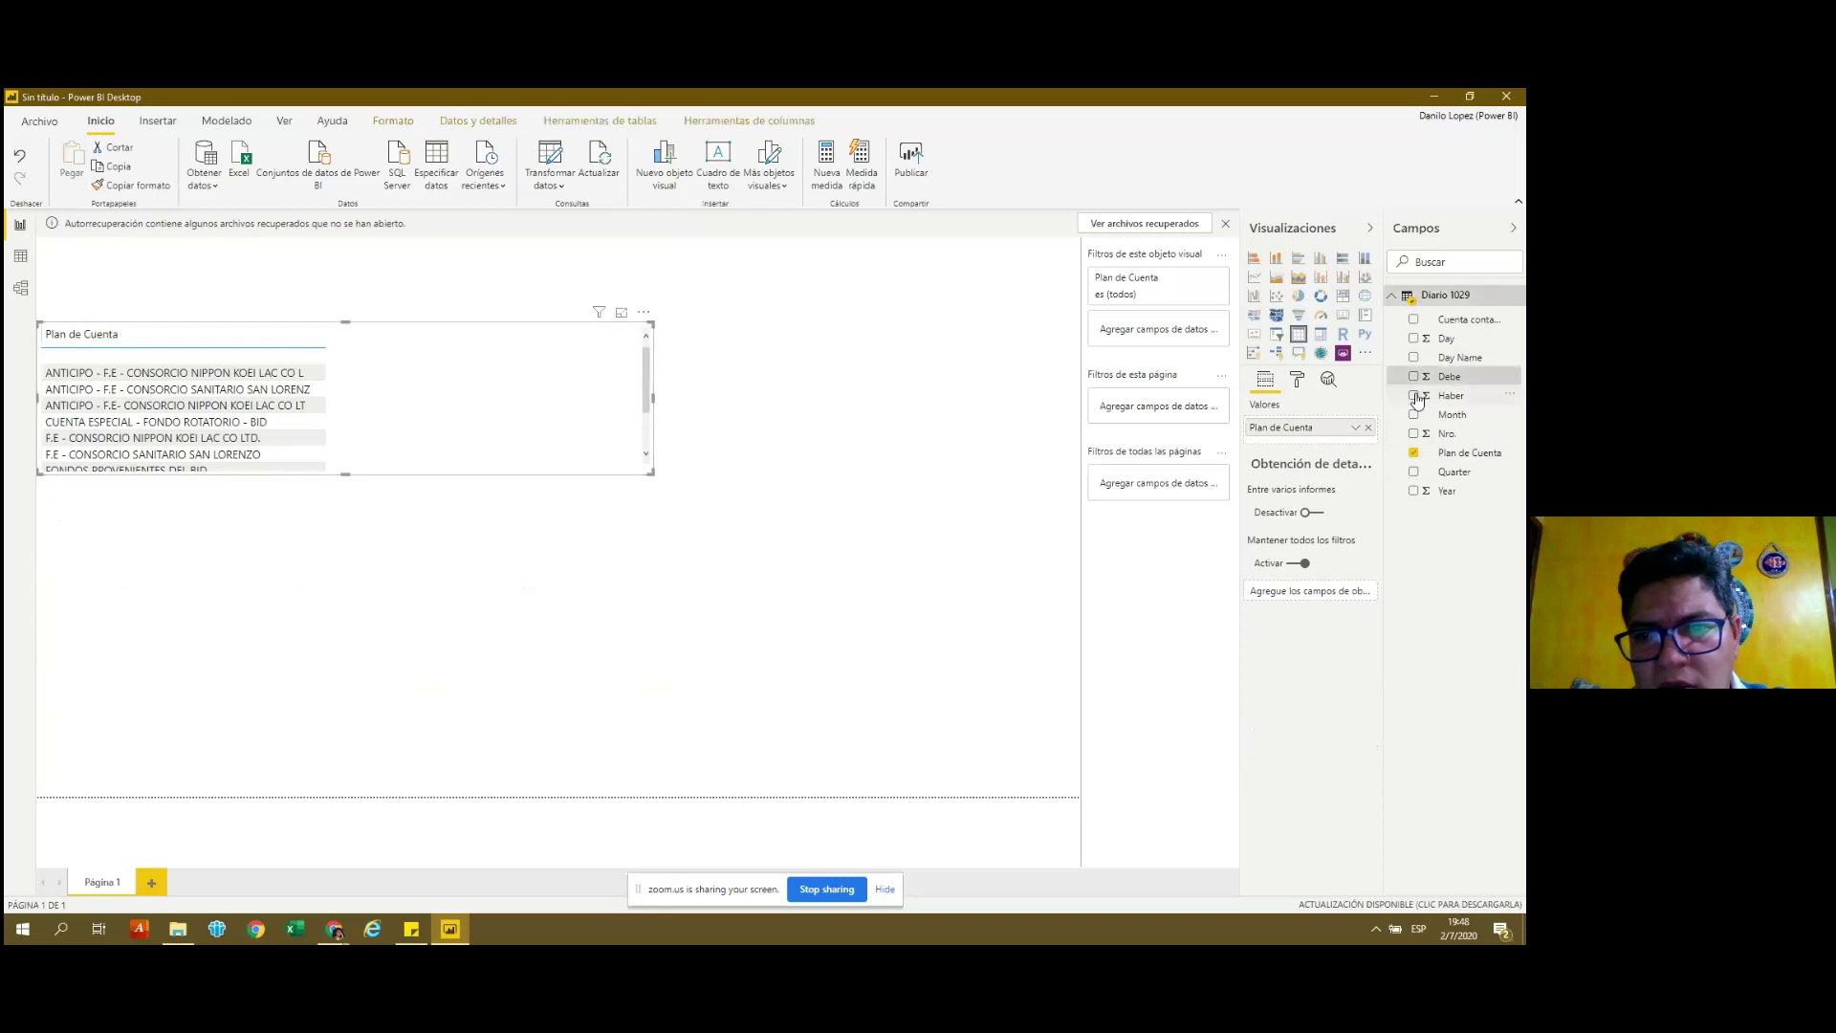
left_click(1414, 396)
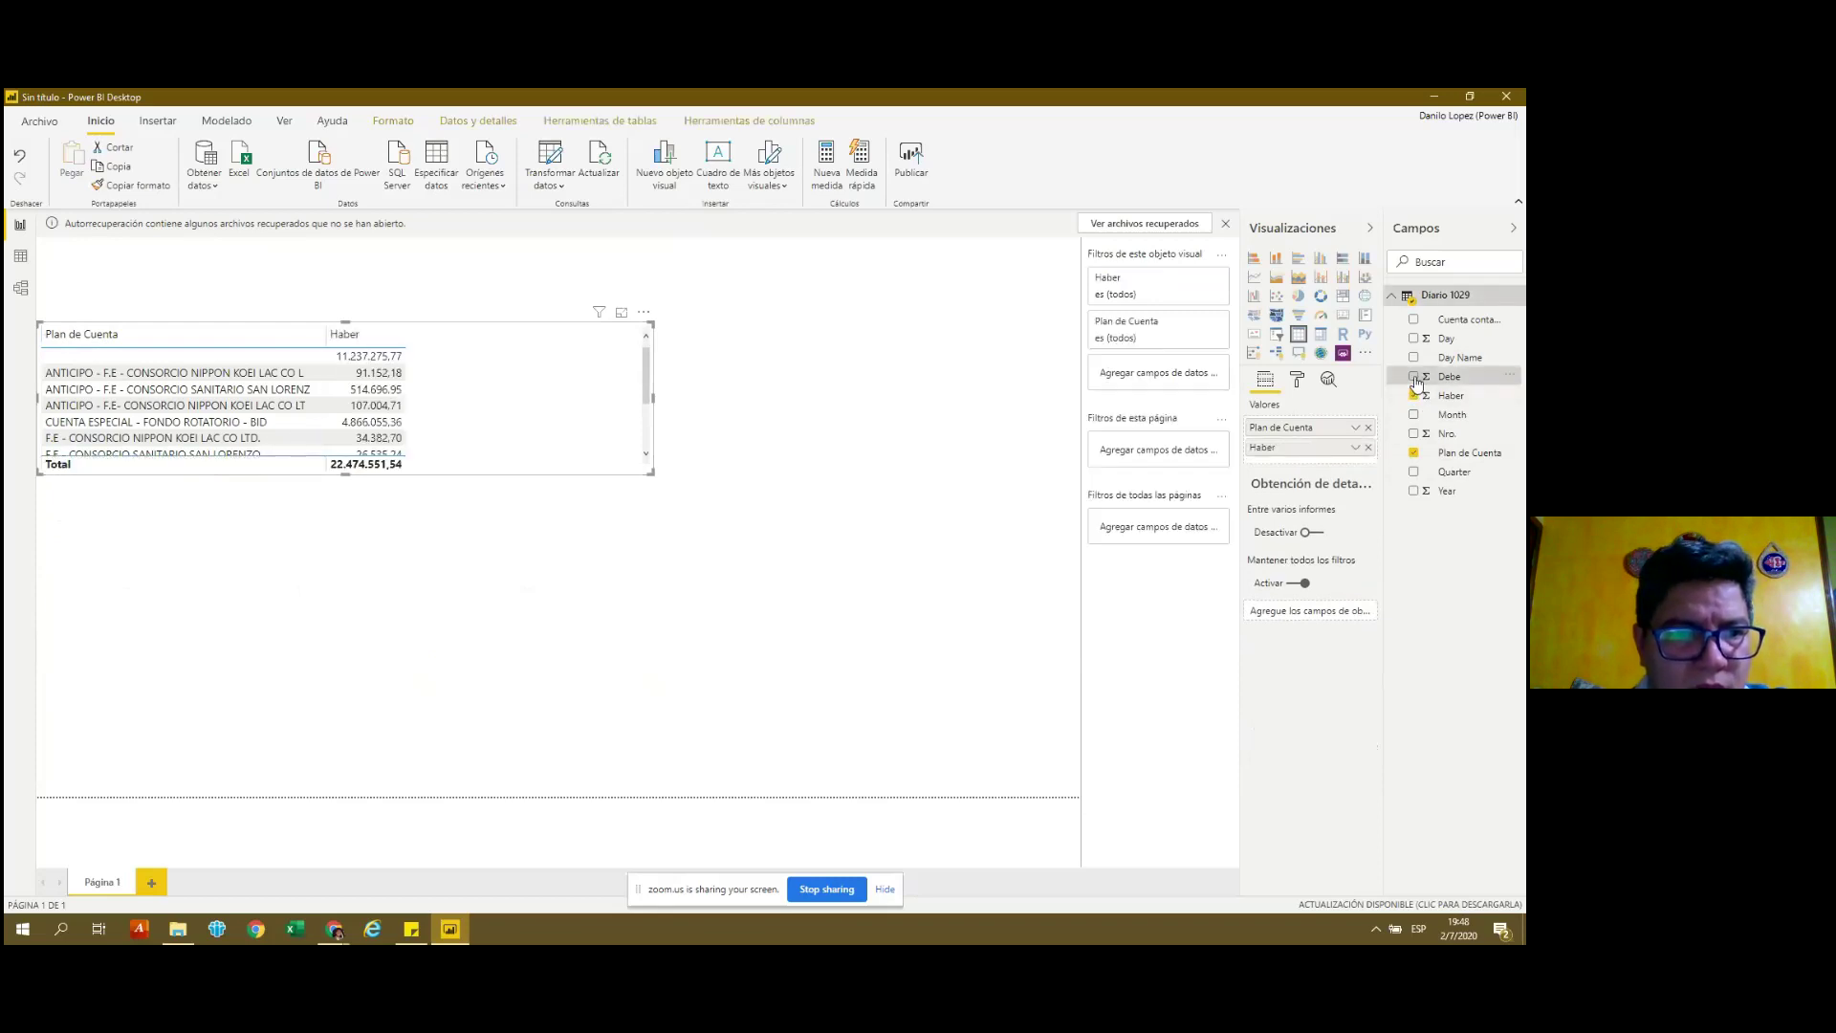
left_click(1415, 377)
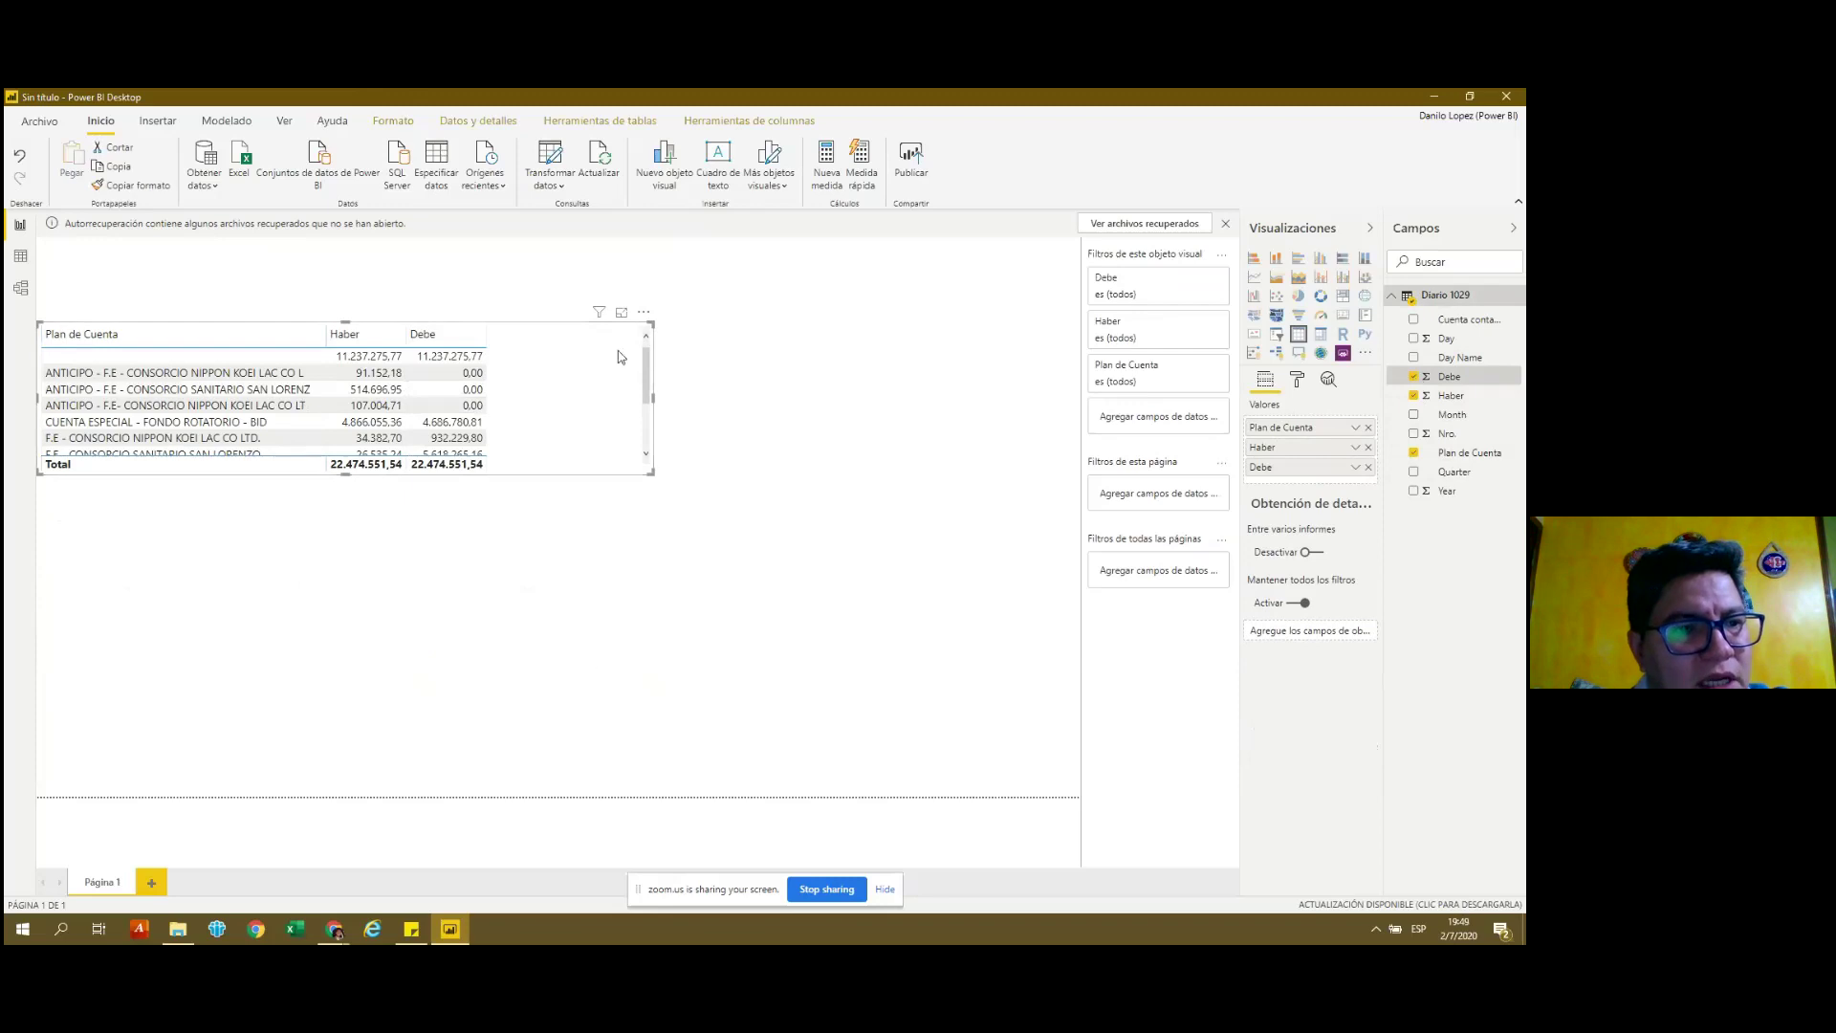
Enlarge the table to show every account and inspect its unnamed first row.
mouse_move(651, 473)
left_mouse_down()
mouse_move(695, 670)
mouse_move(708, 555)
left_mouse_up()
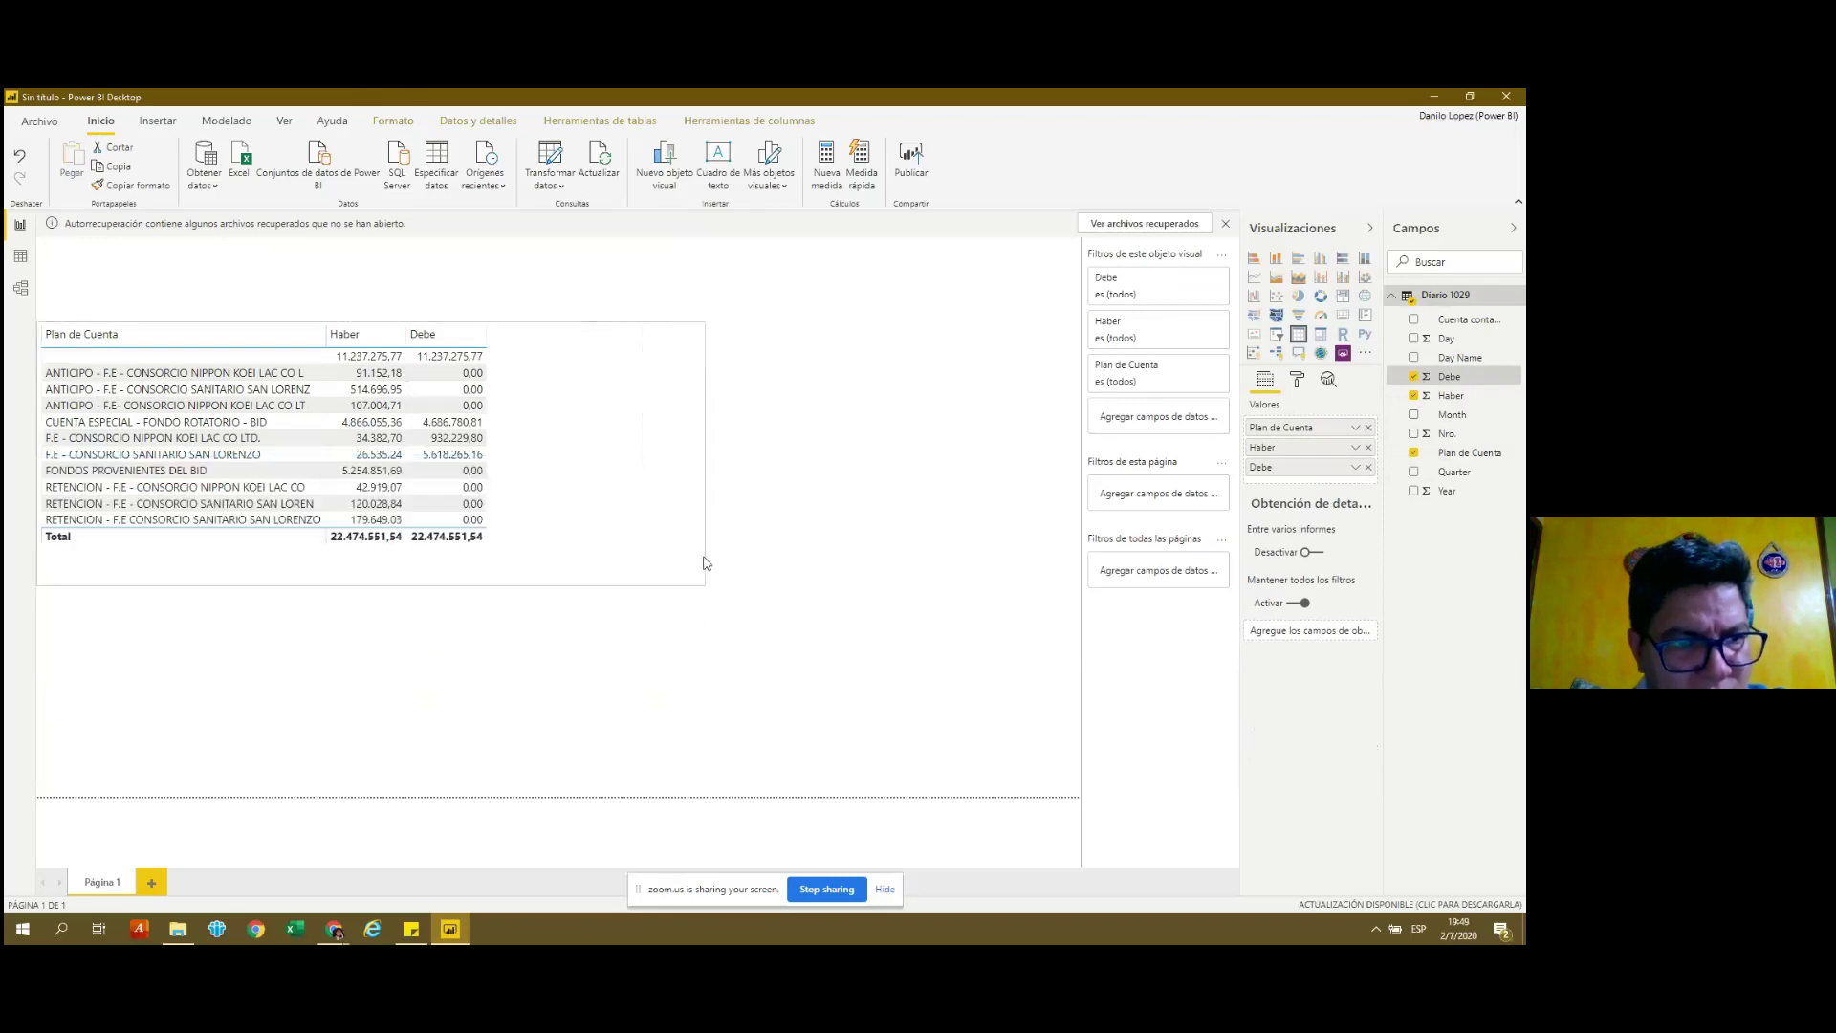
left_click(572, 706)
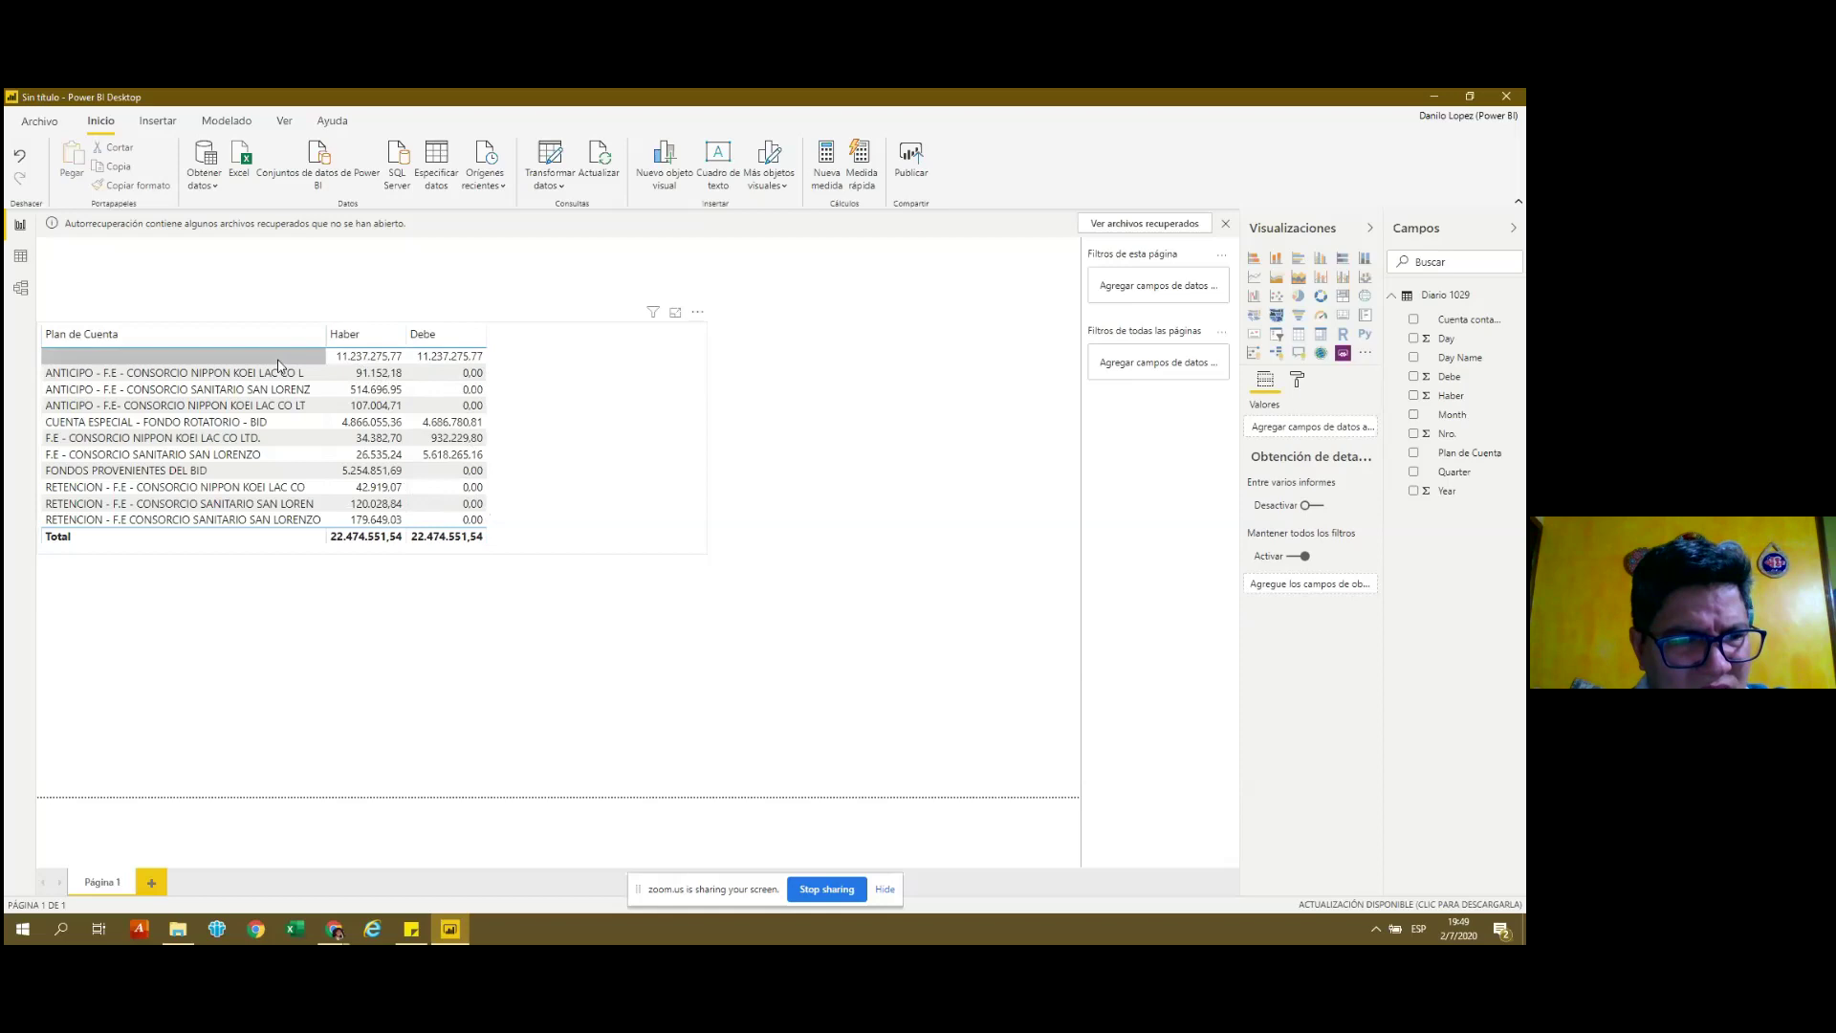
left_click(356, 357)
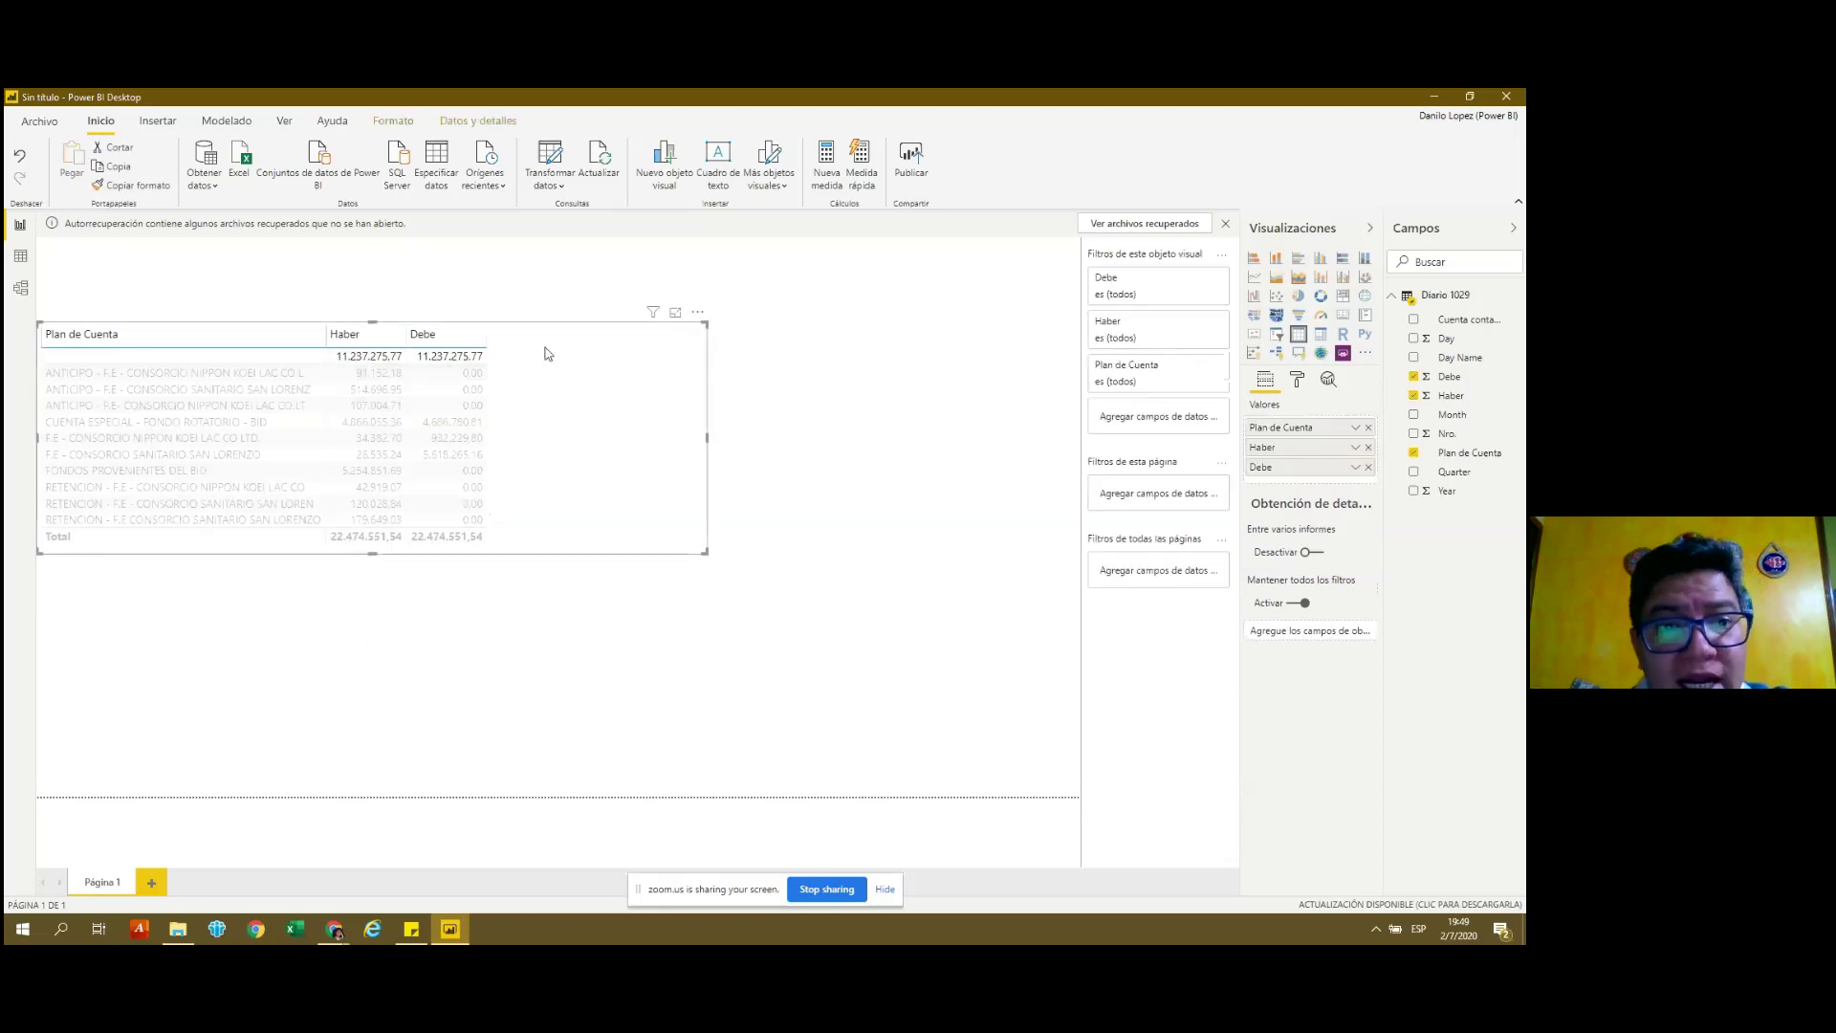
left_click(420, 658)
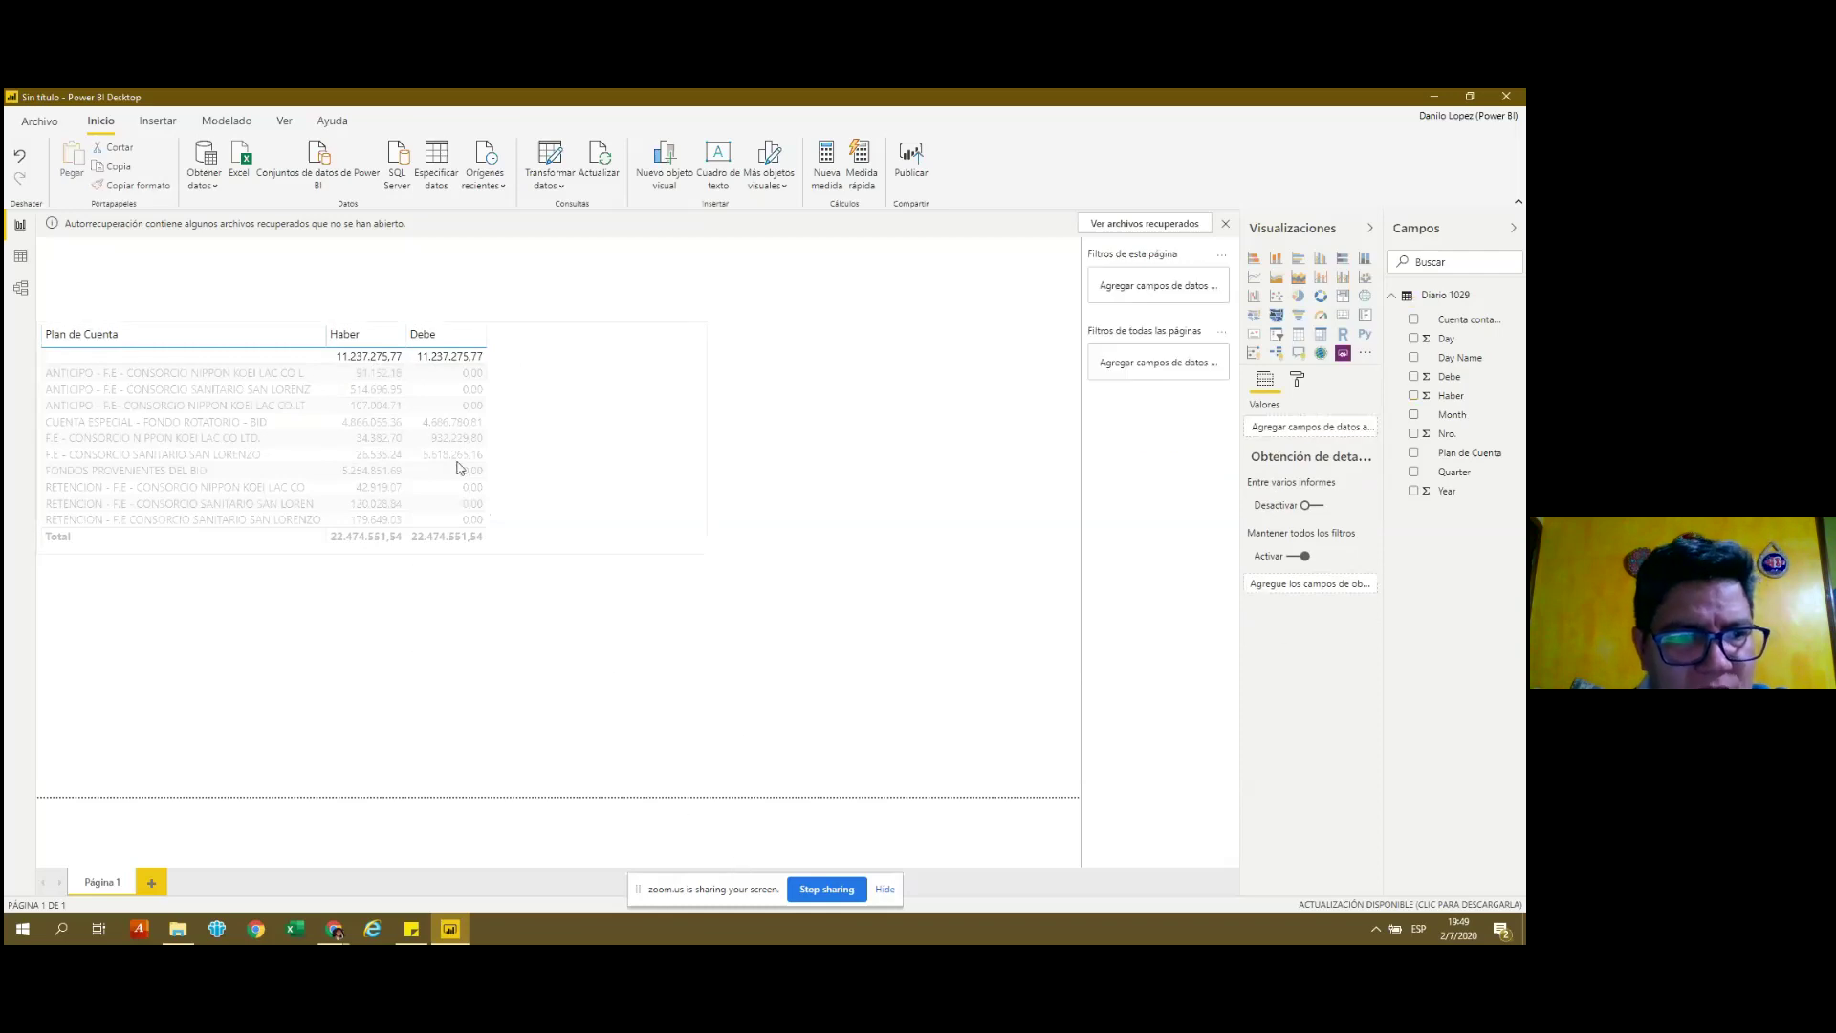
left_click(445, 358)
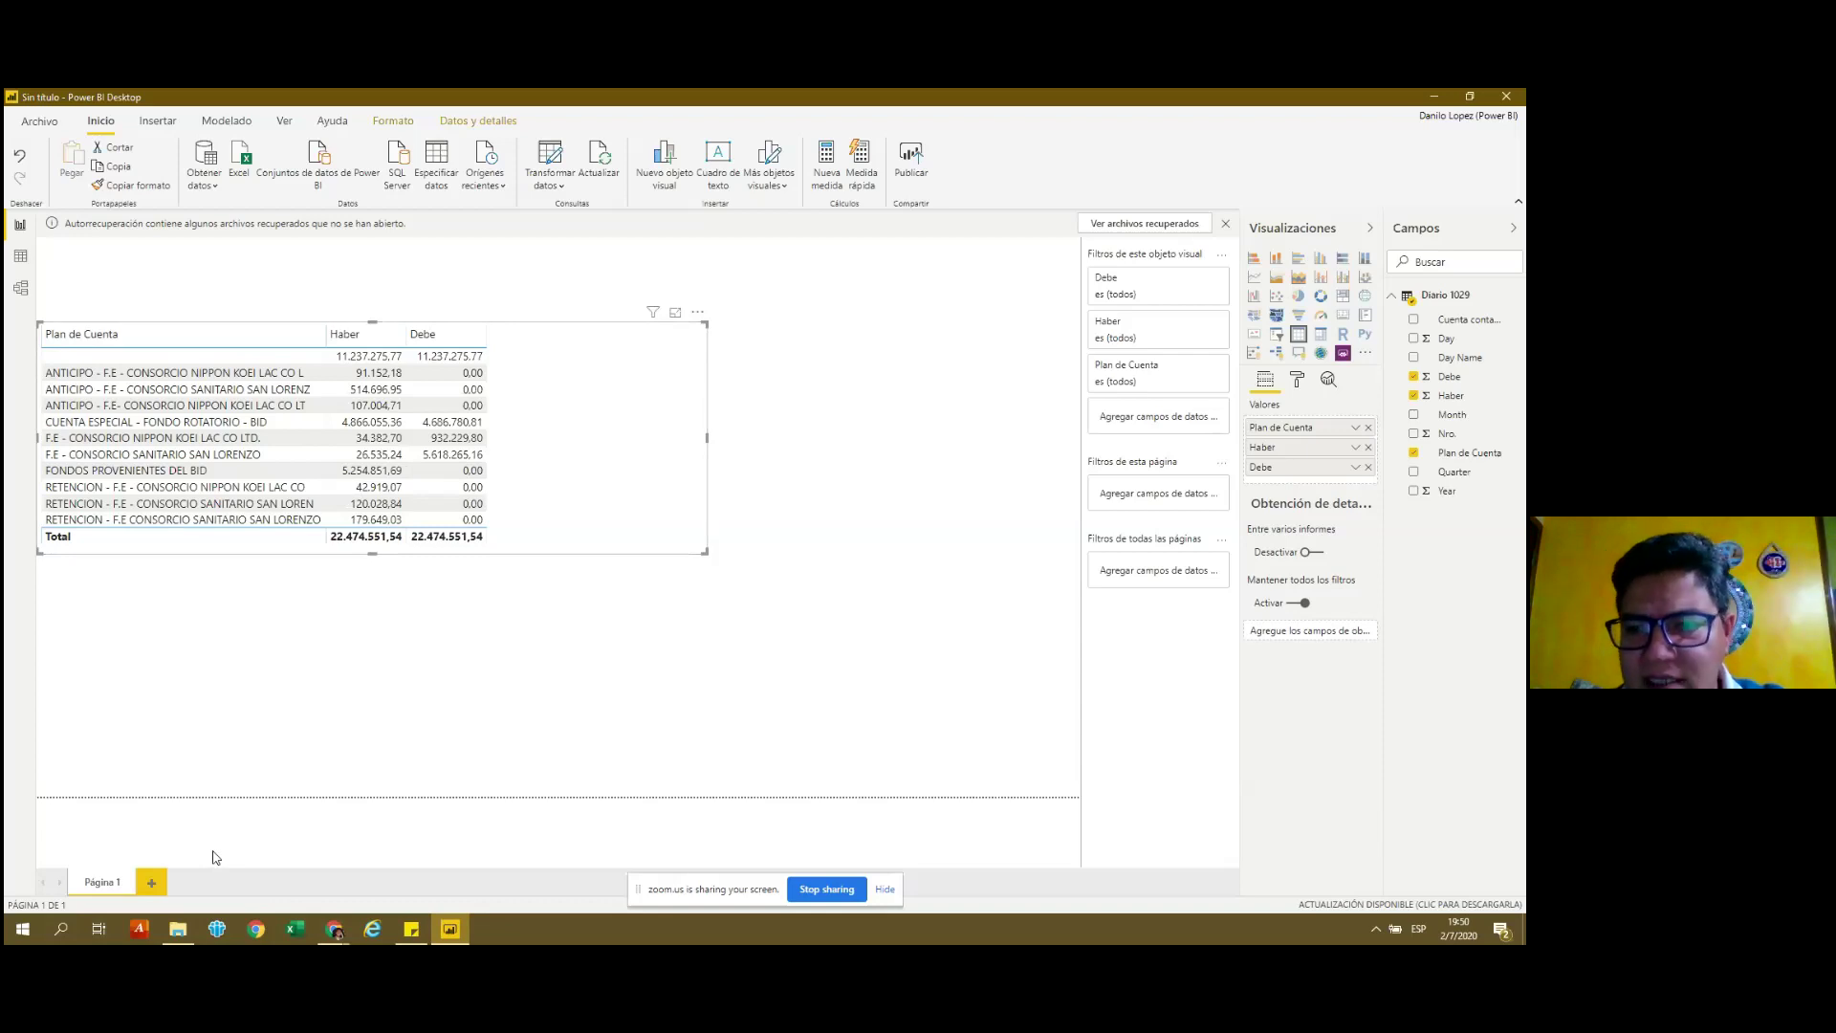
Rename the report page to 'Tabla' and deselect the table.
double_click(109, 881)
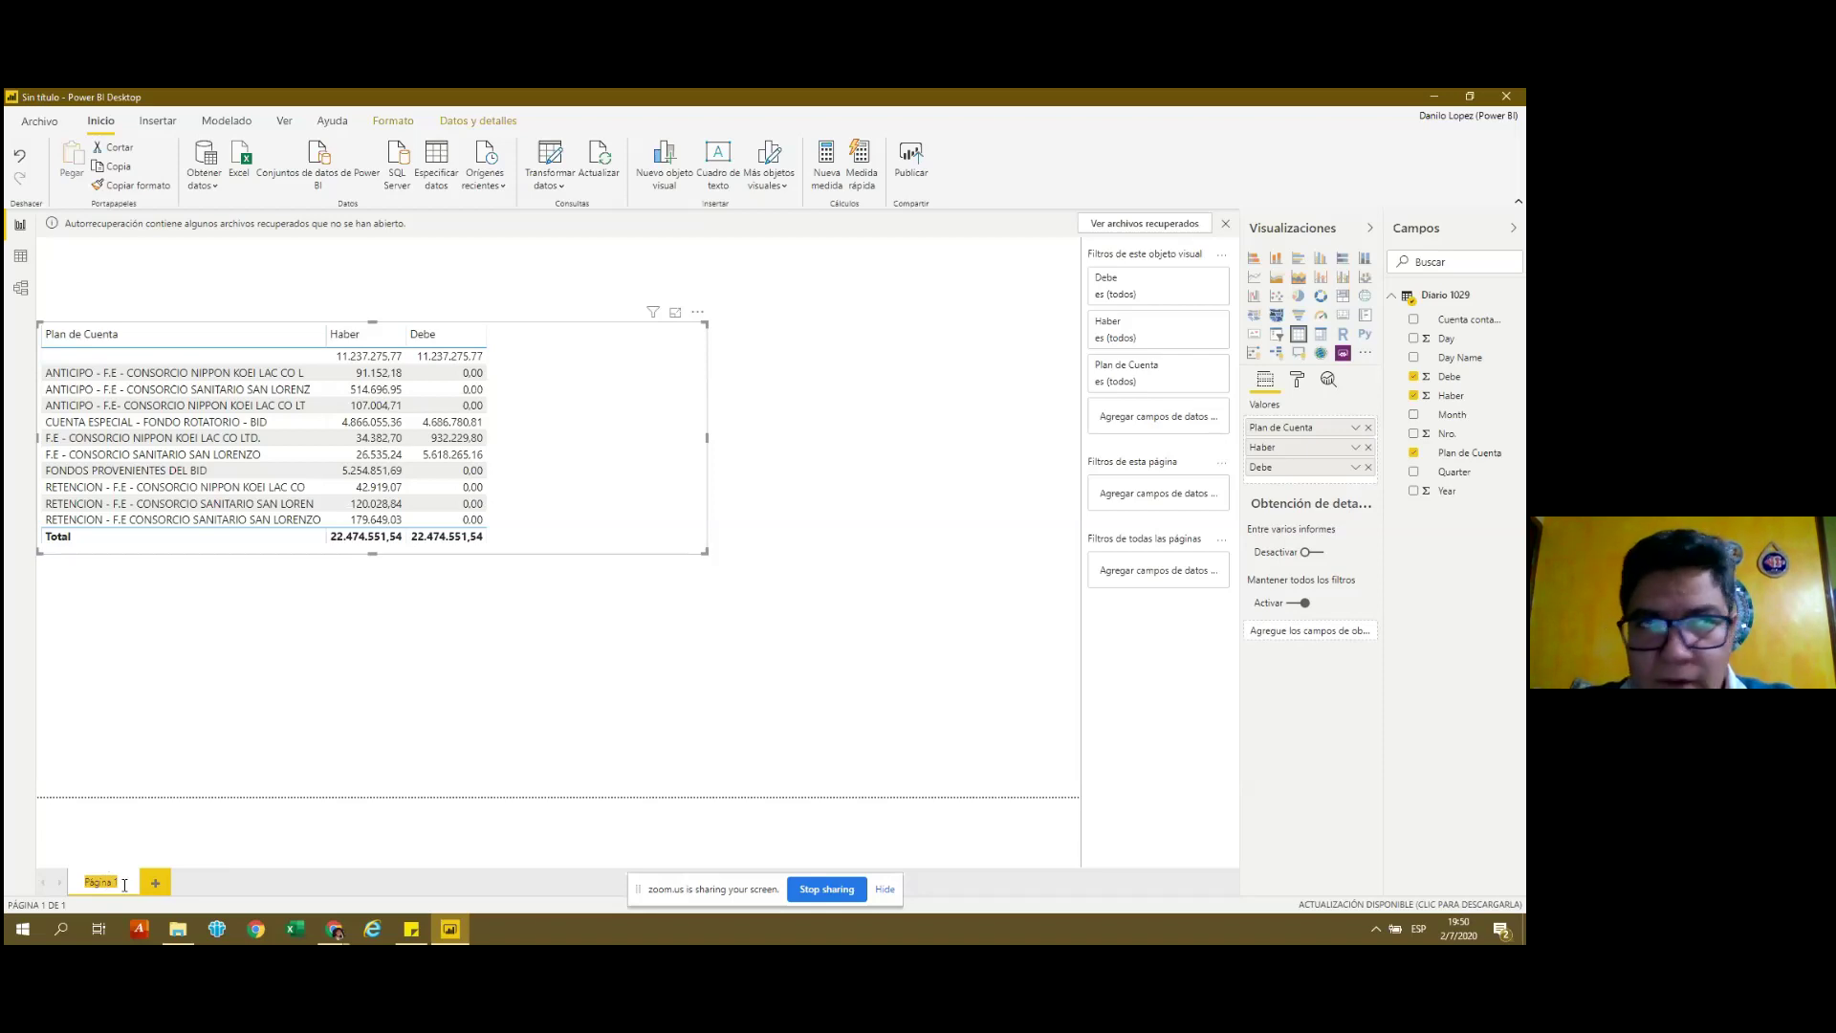
type("1")
type("la")
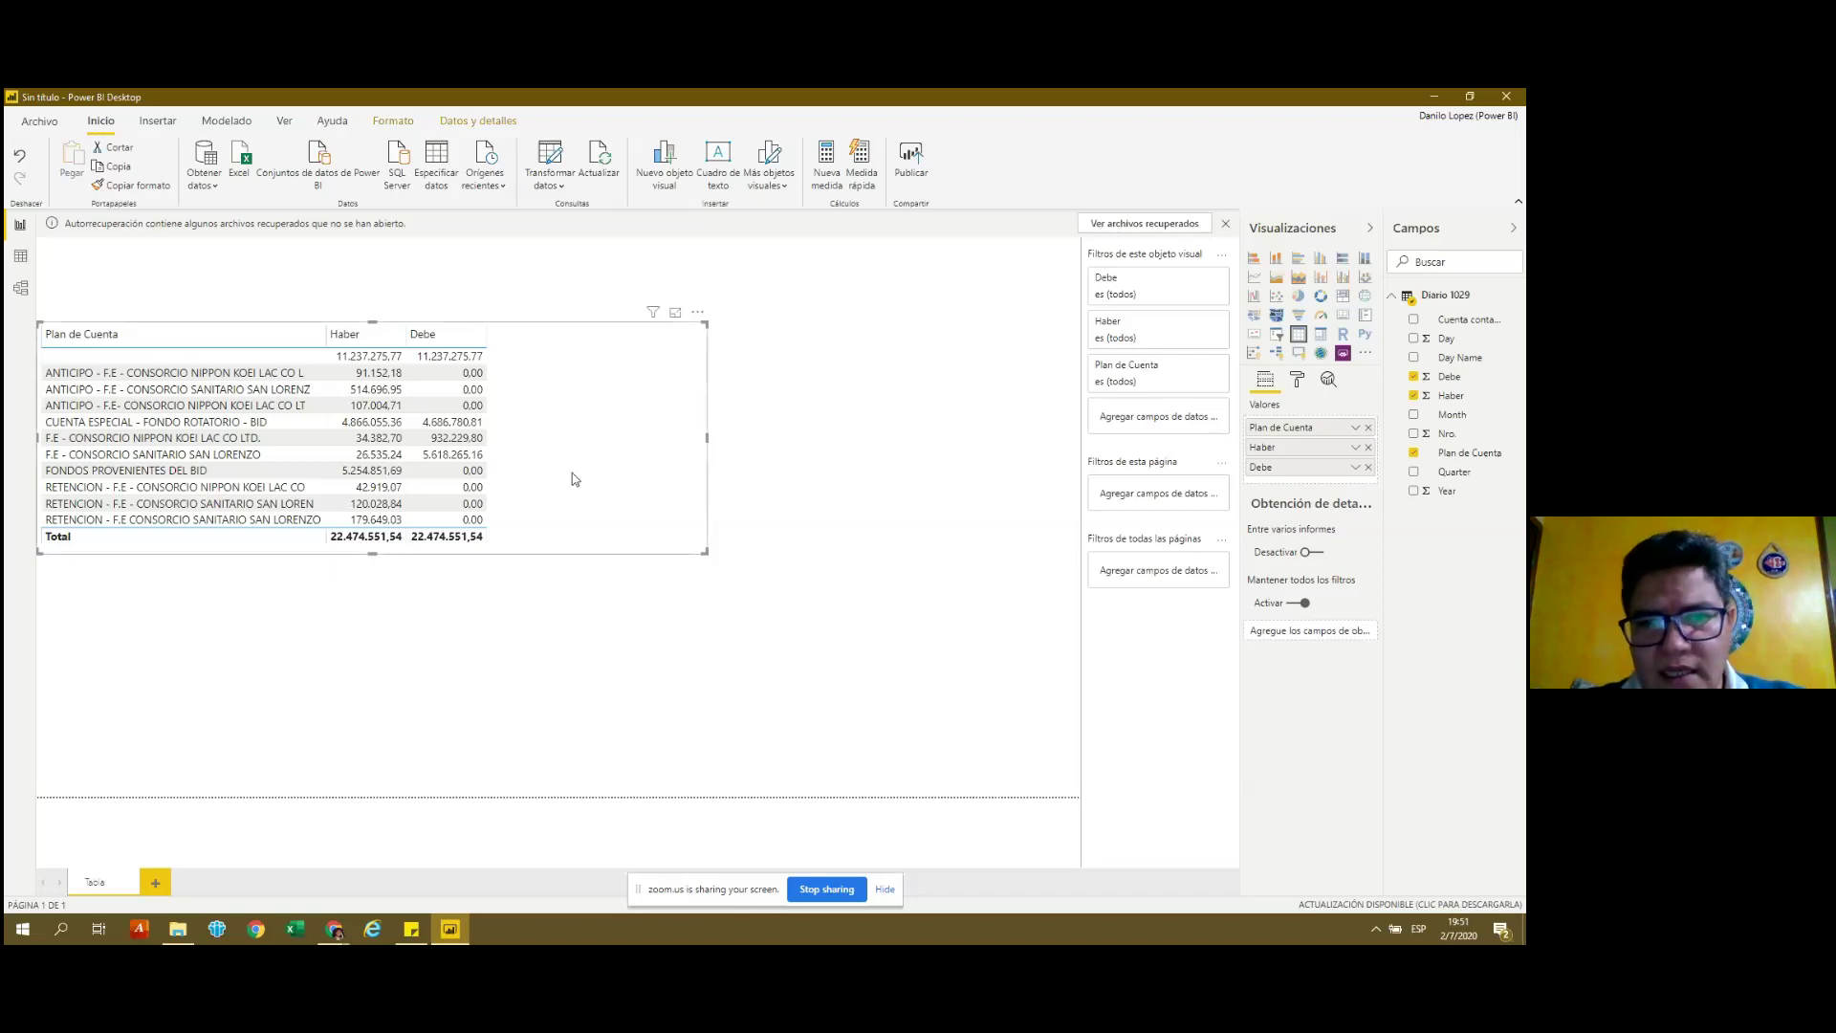
key("Return")
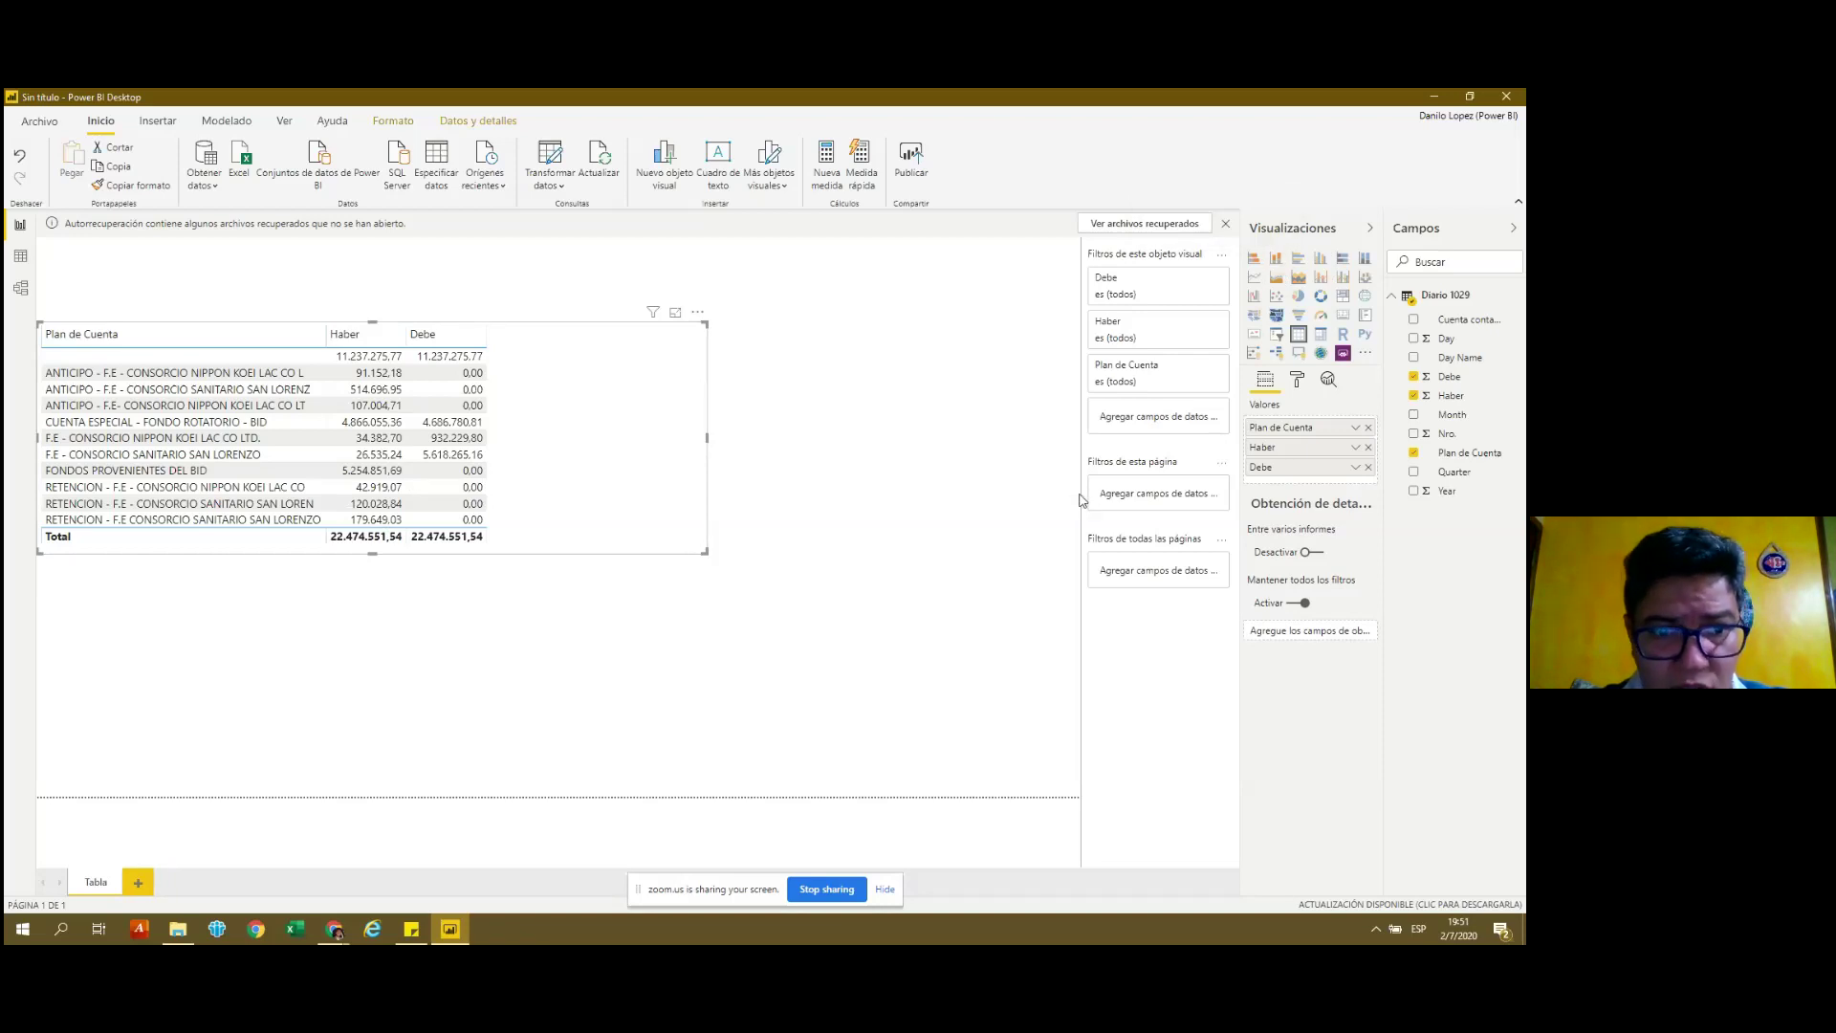
left_click(773, 473)
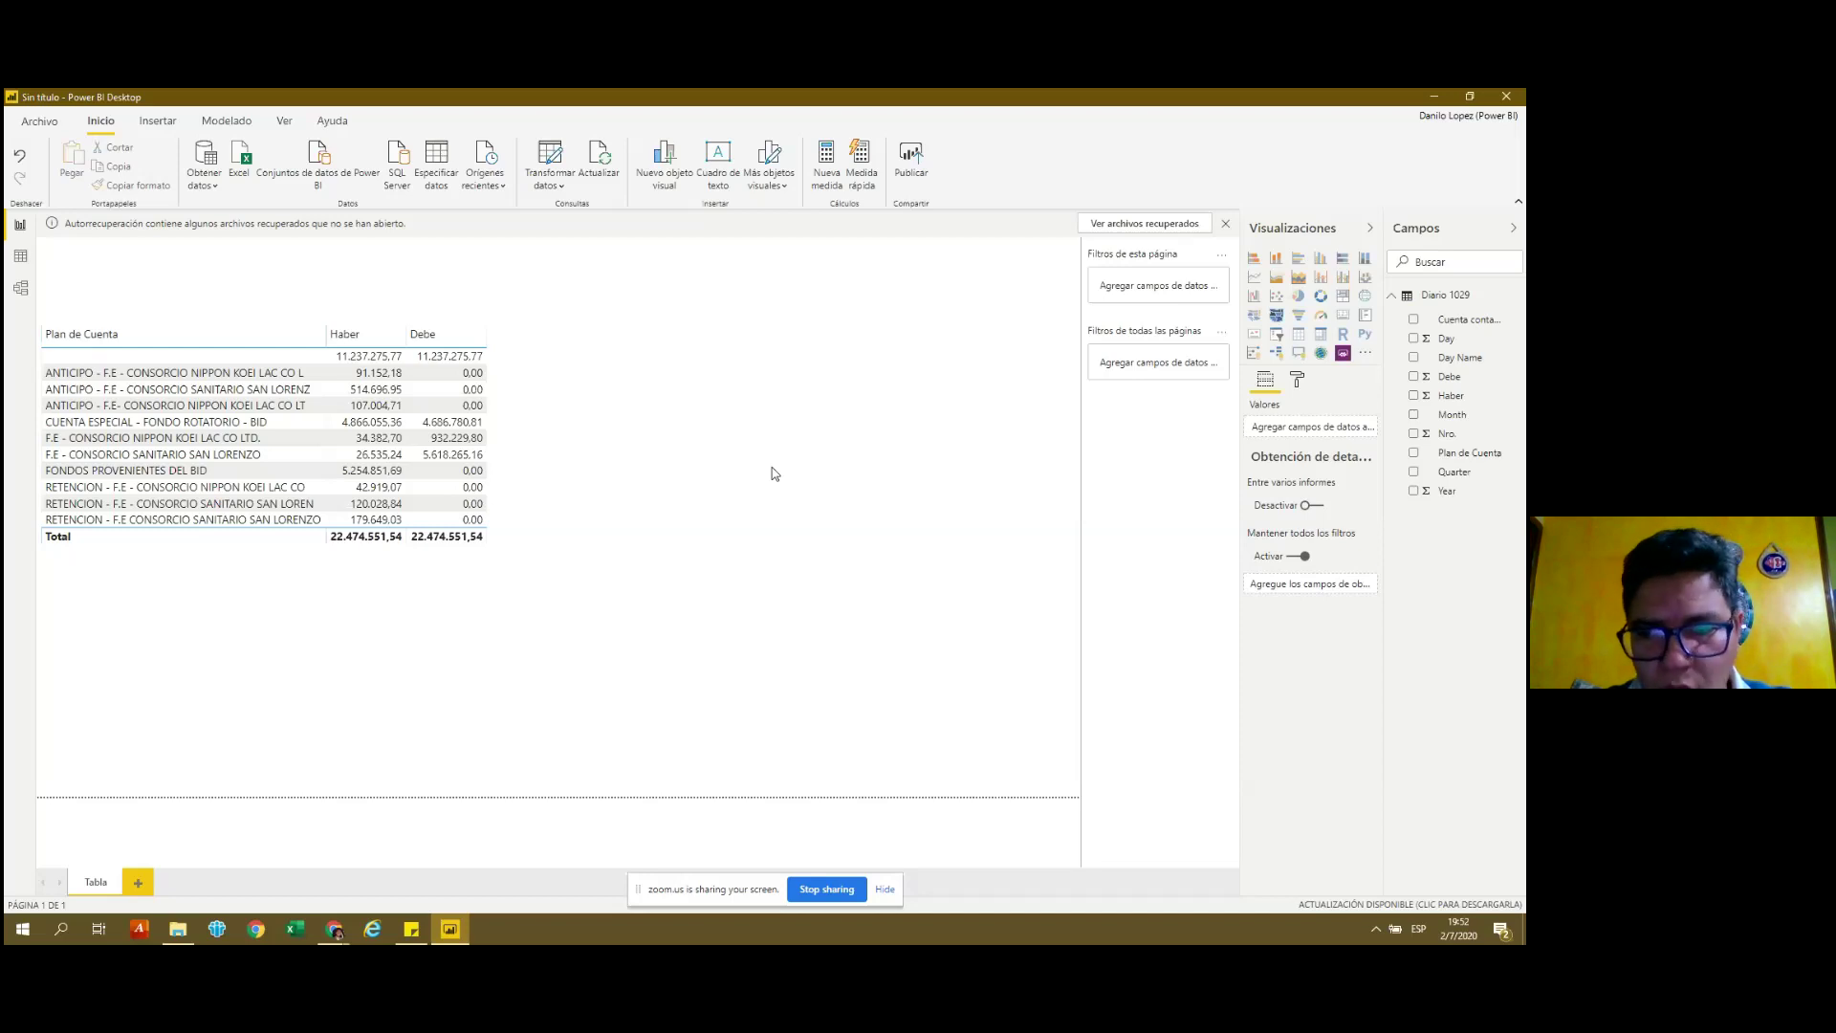
Dismiss the recovered-files notice and cancel the Autorrecuperación prompt, then select the Plan de Cuenta table.
left_click(1226, 225)
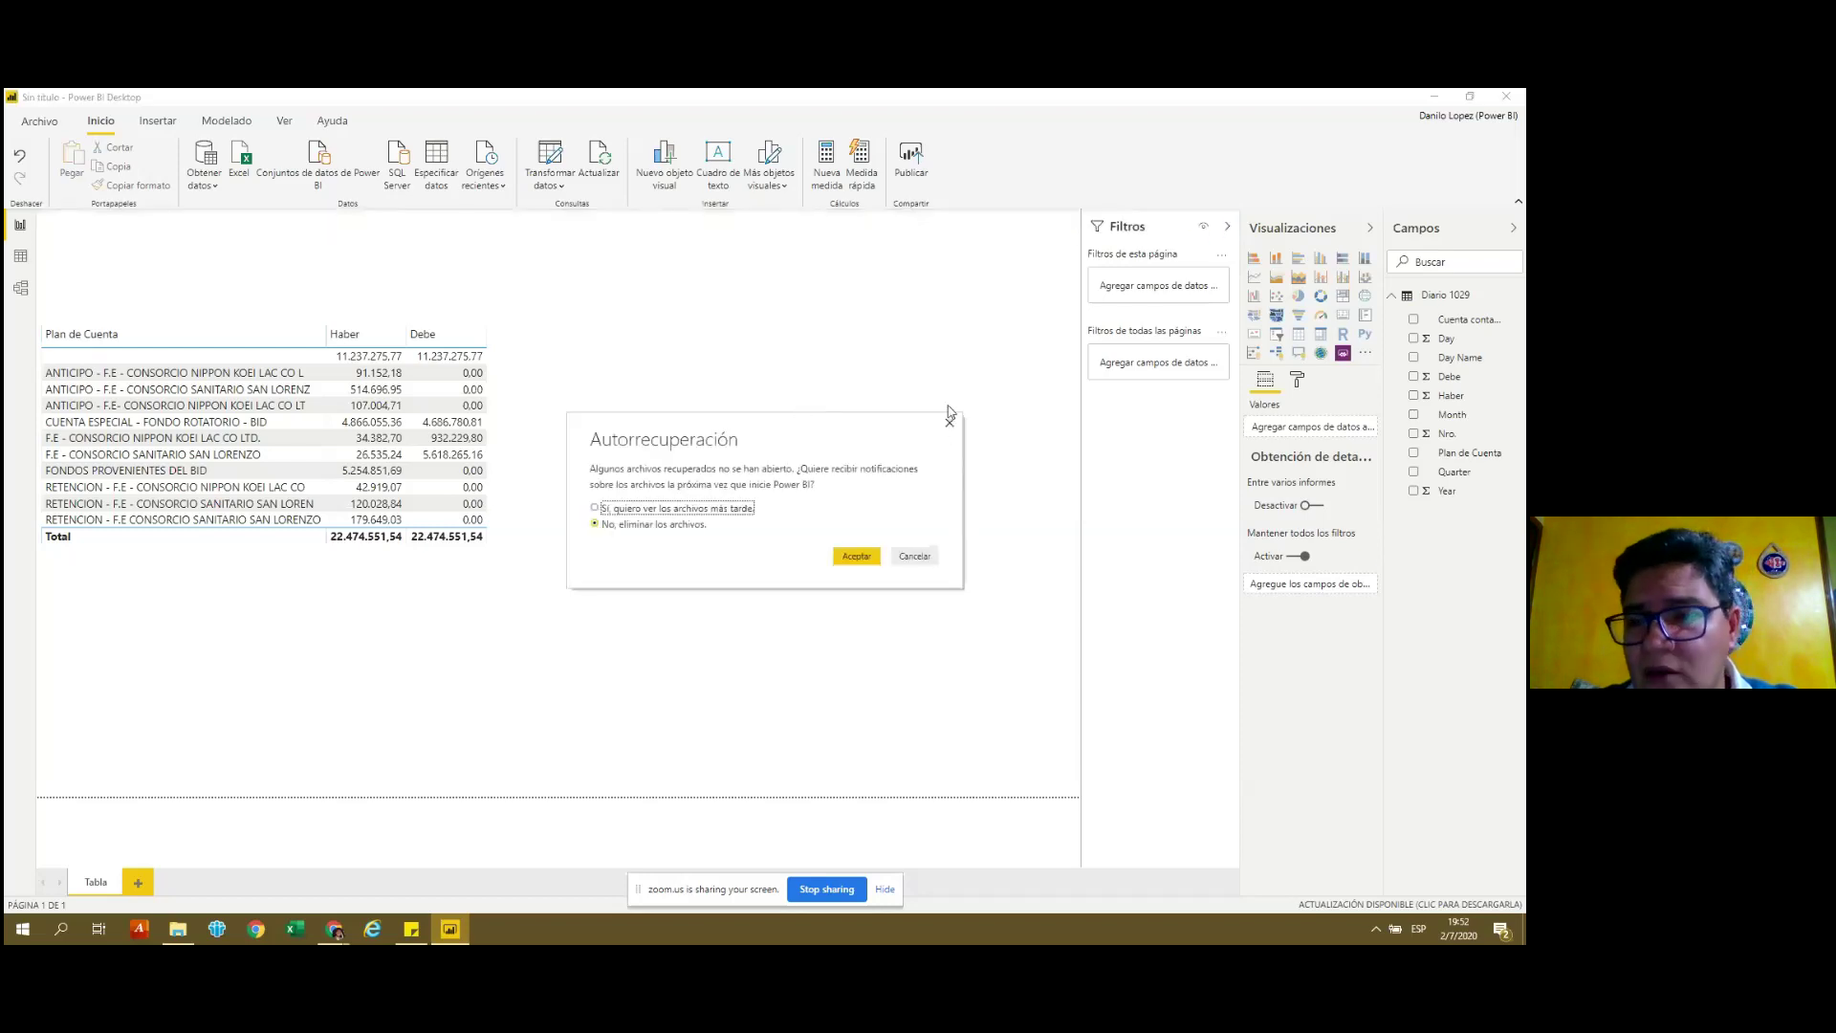
left_click(912, 557)
mouse_move(686, 442)
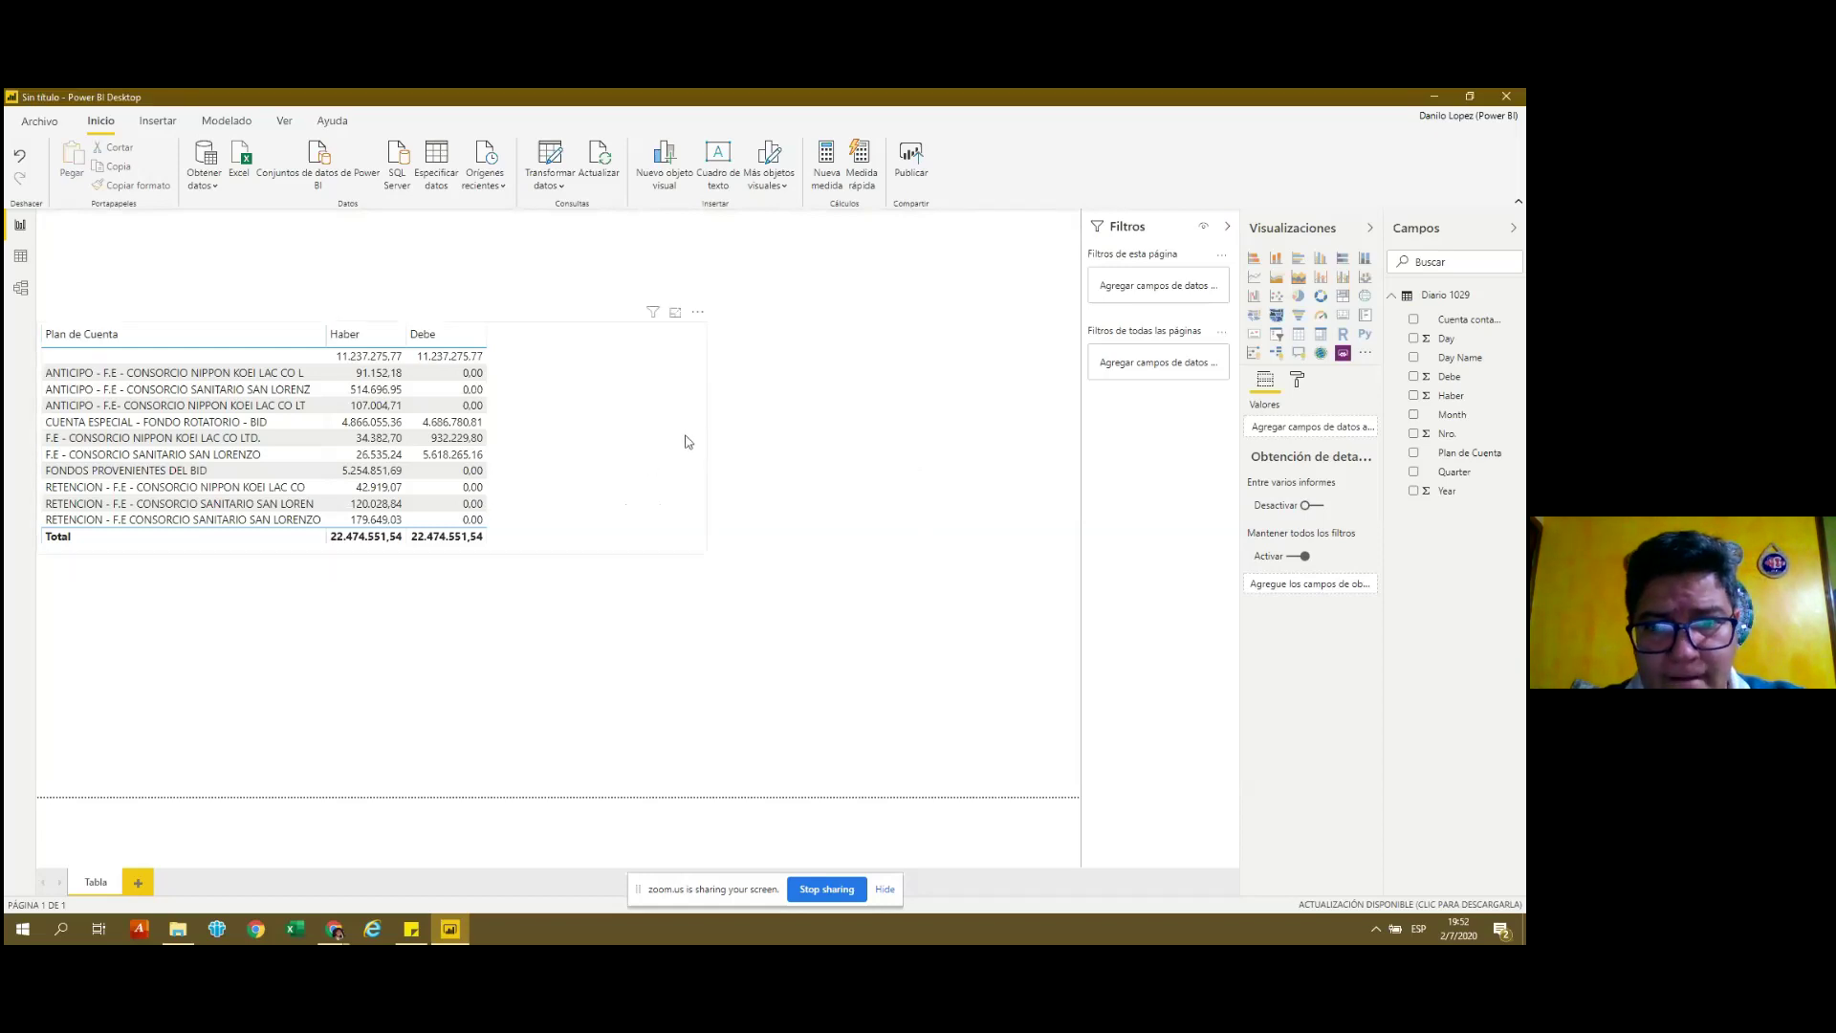
left_click(698, 436)
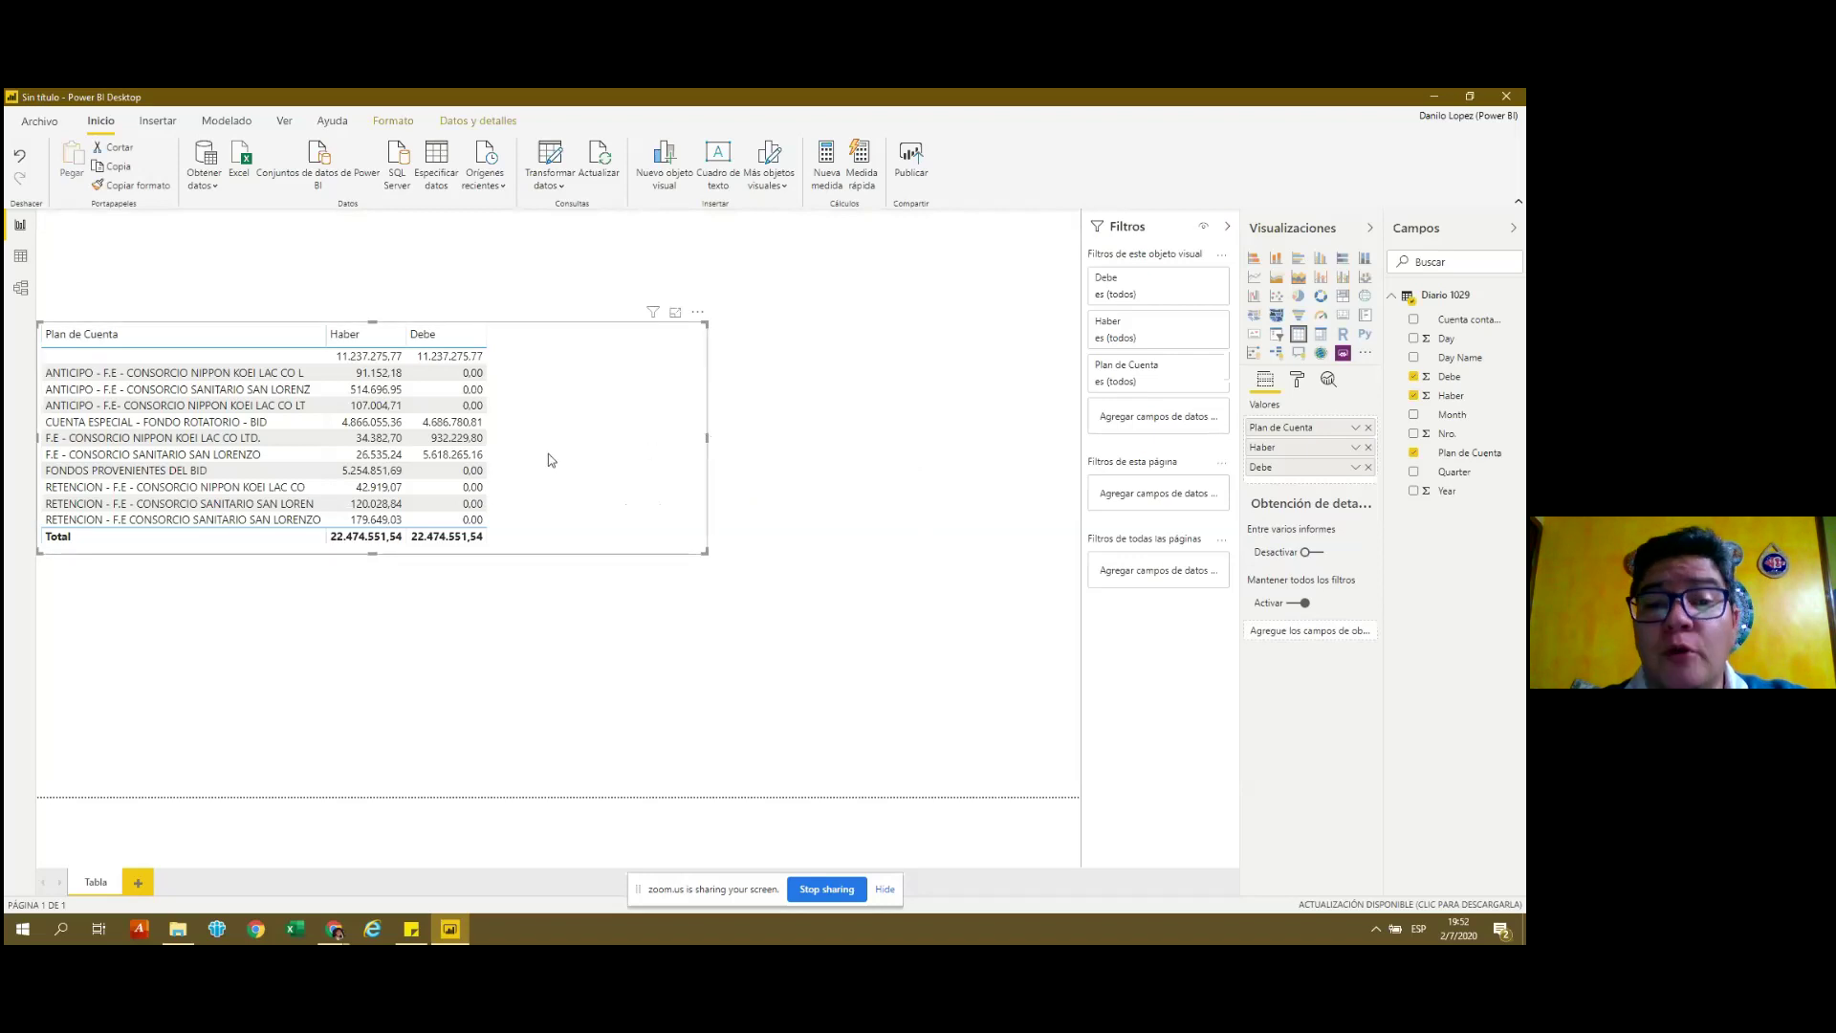
Narrow the Plan de Cuenta table to end after Debe and highlight a RETENCION row.
left_click_drag(706, 448, 516, 442)
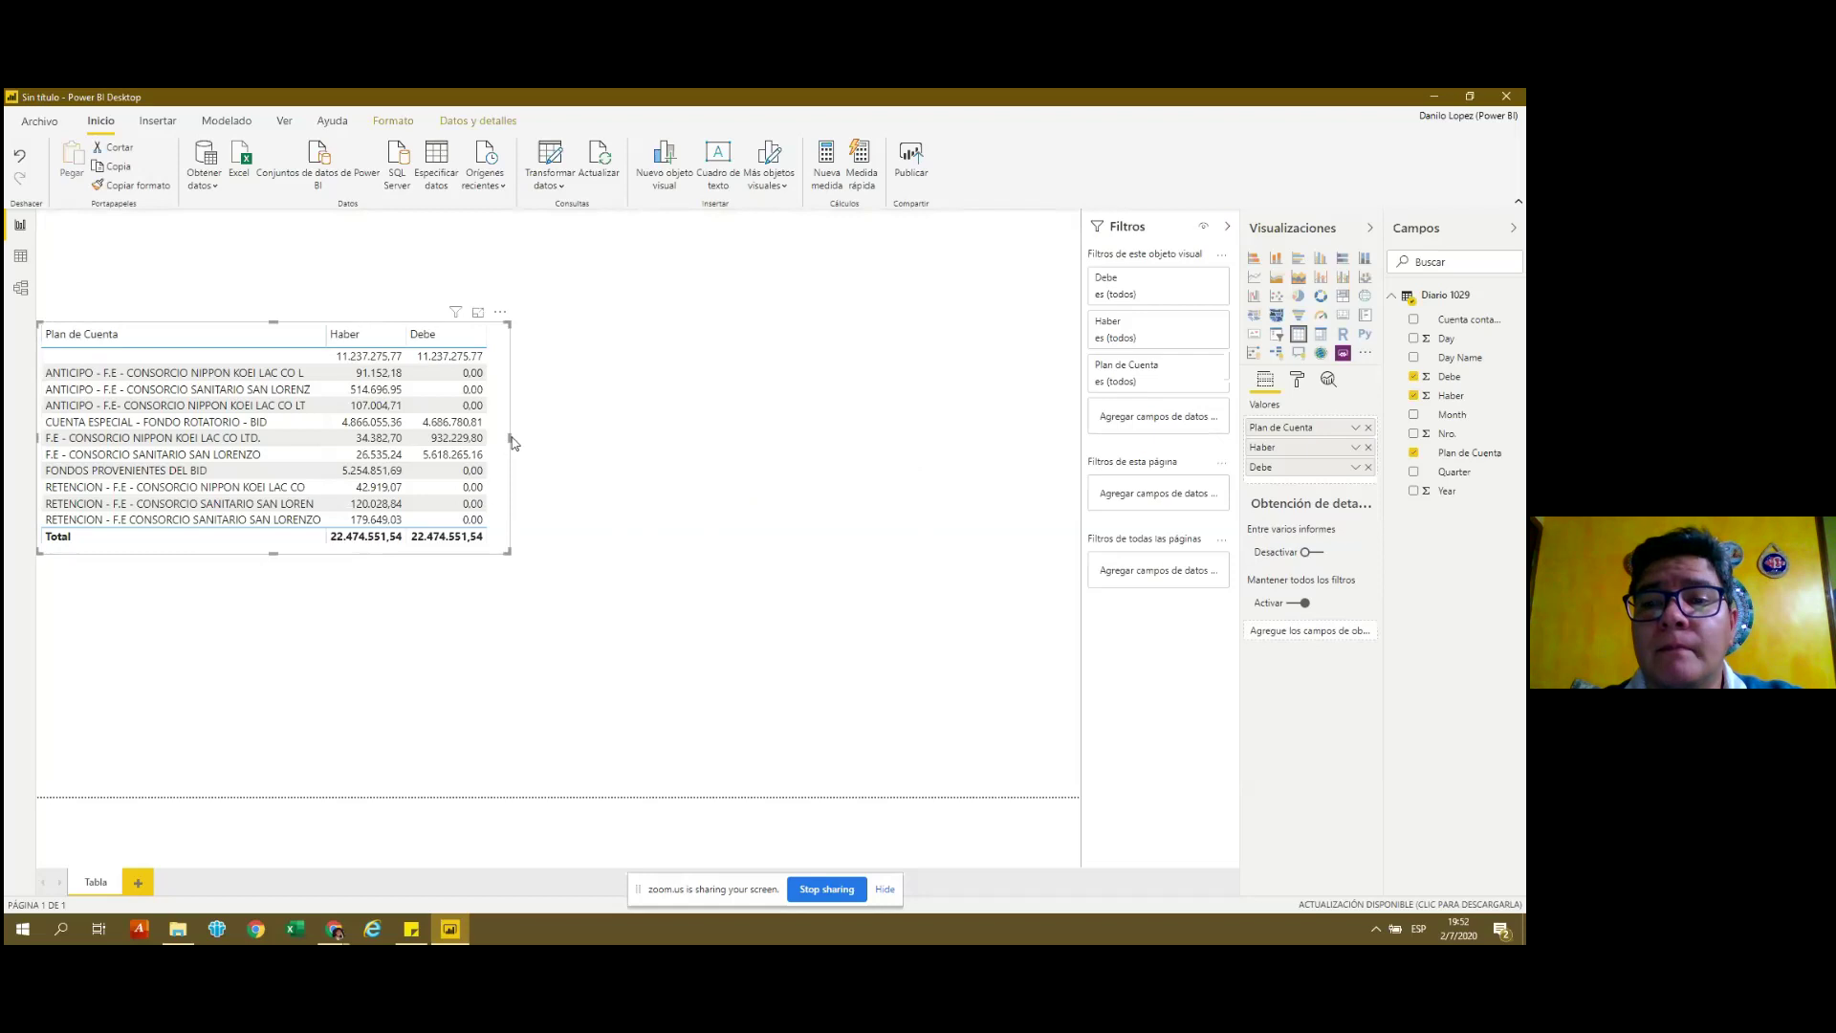
left_click(766, 421)
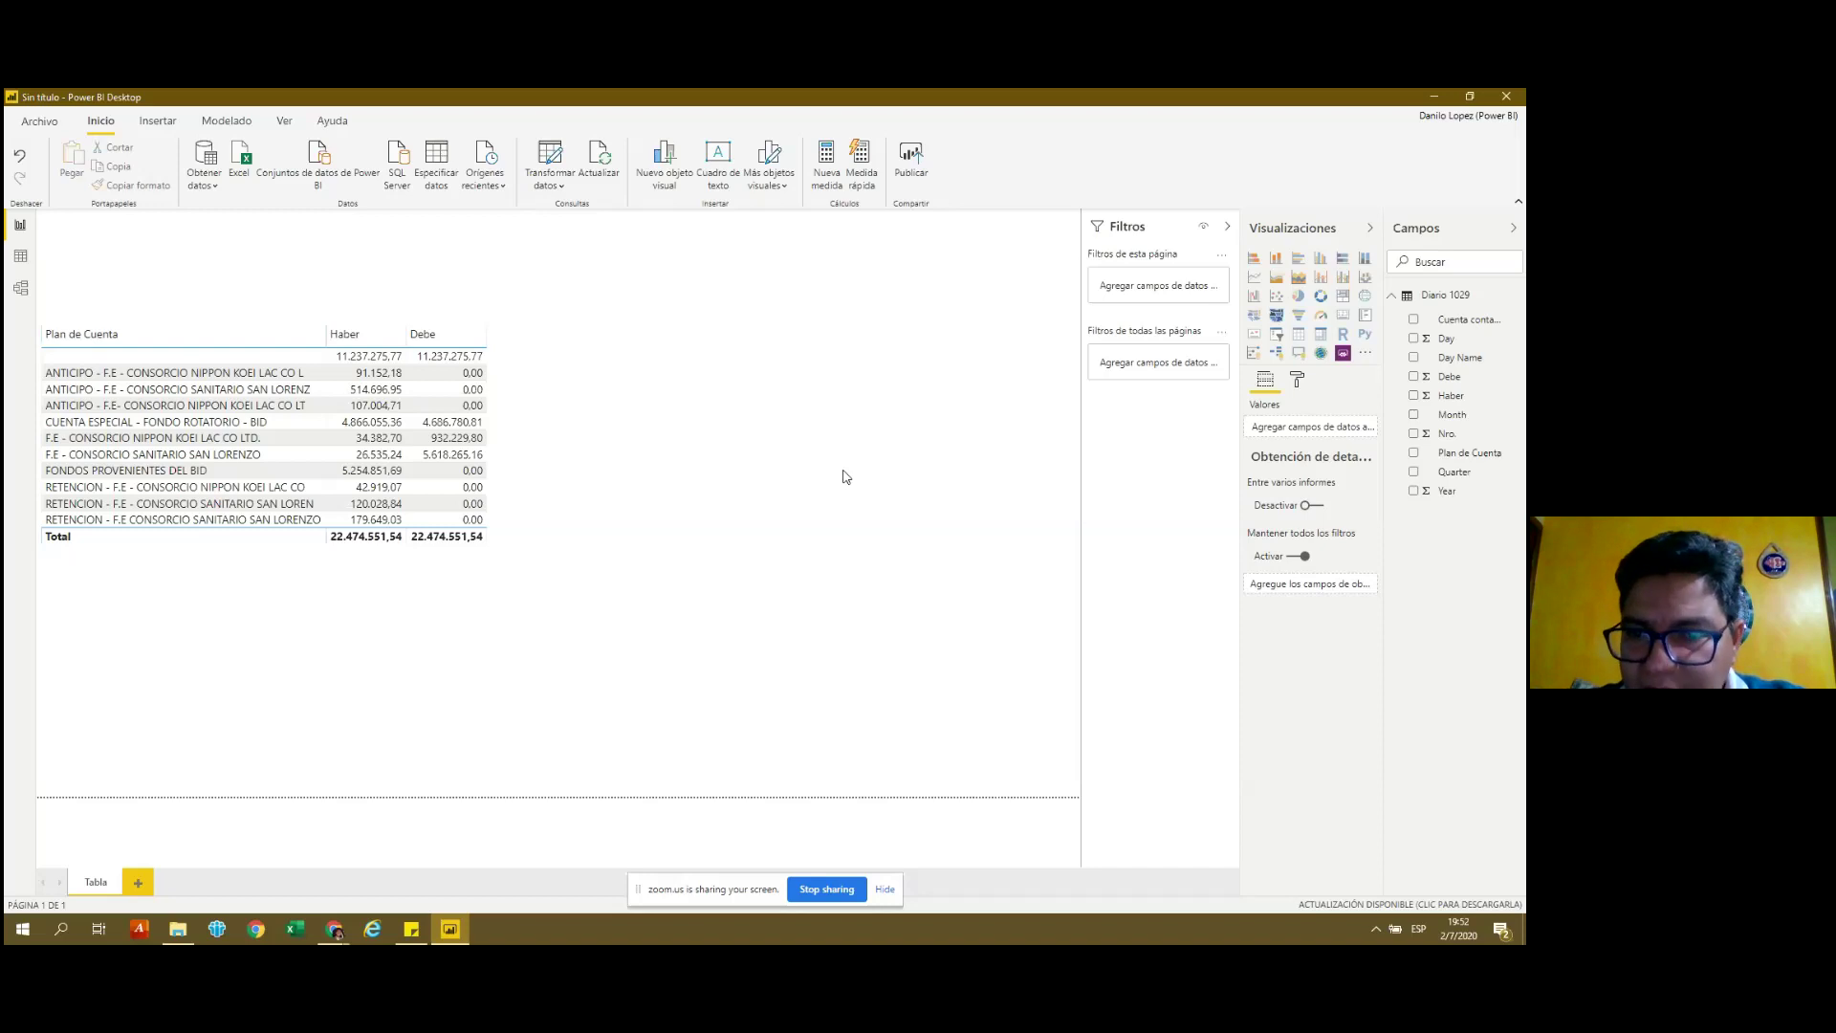
mouse_move(184, 503)
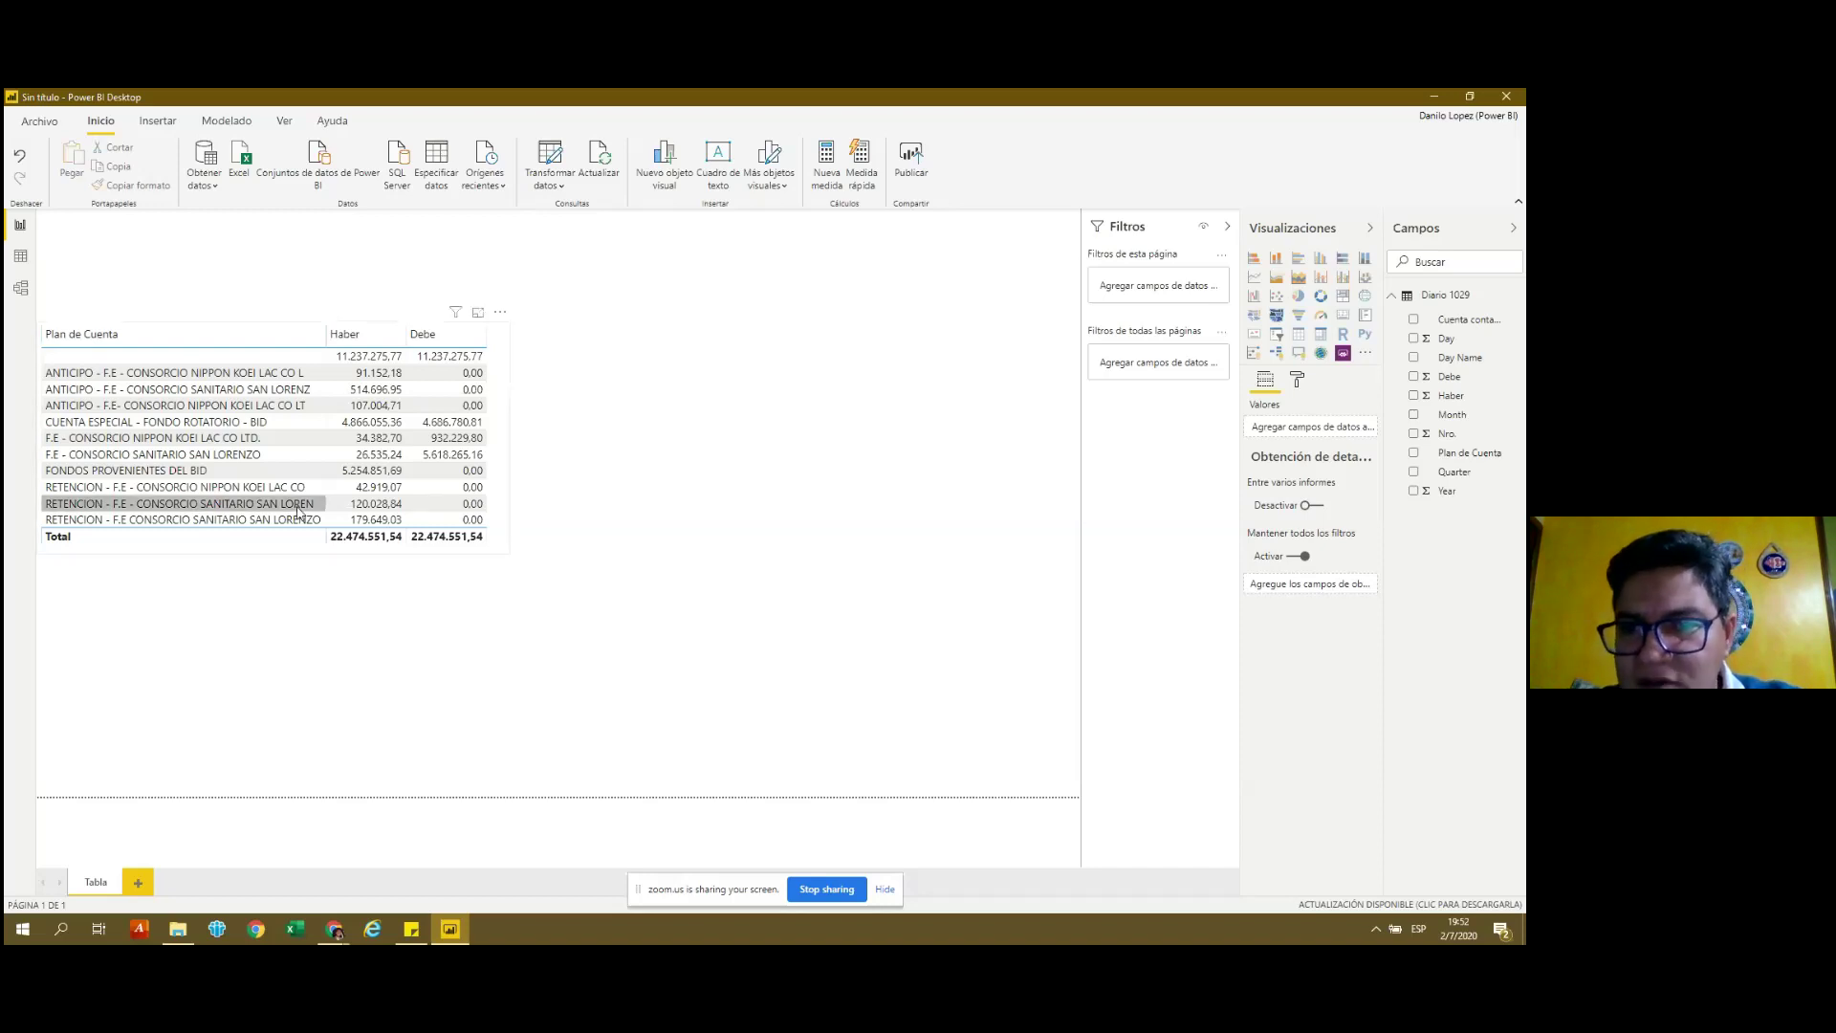
left_click(298, 512)
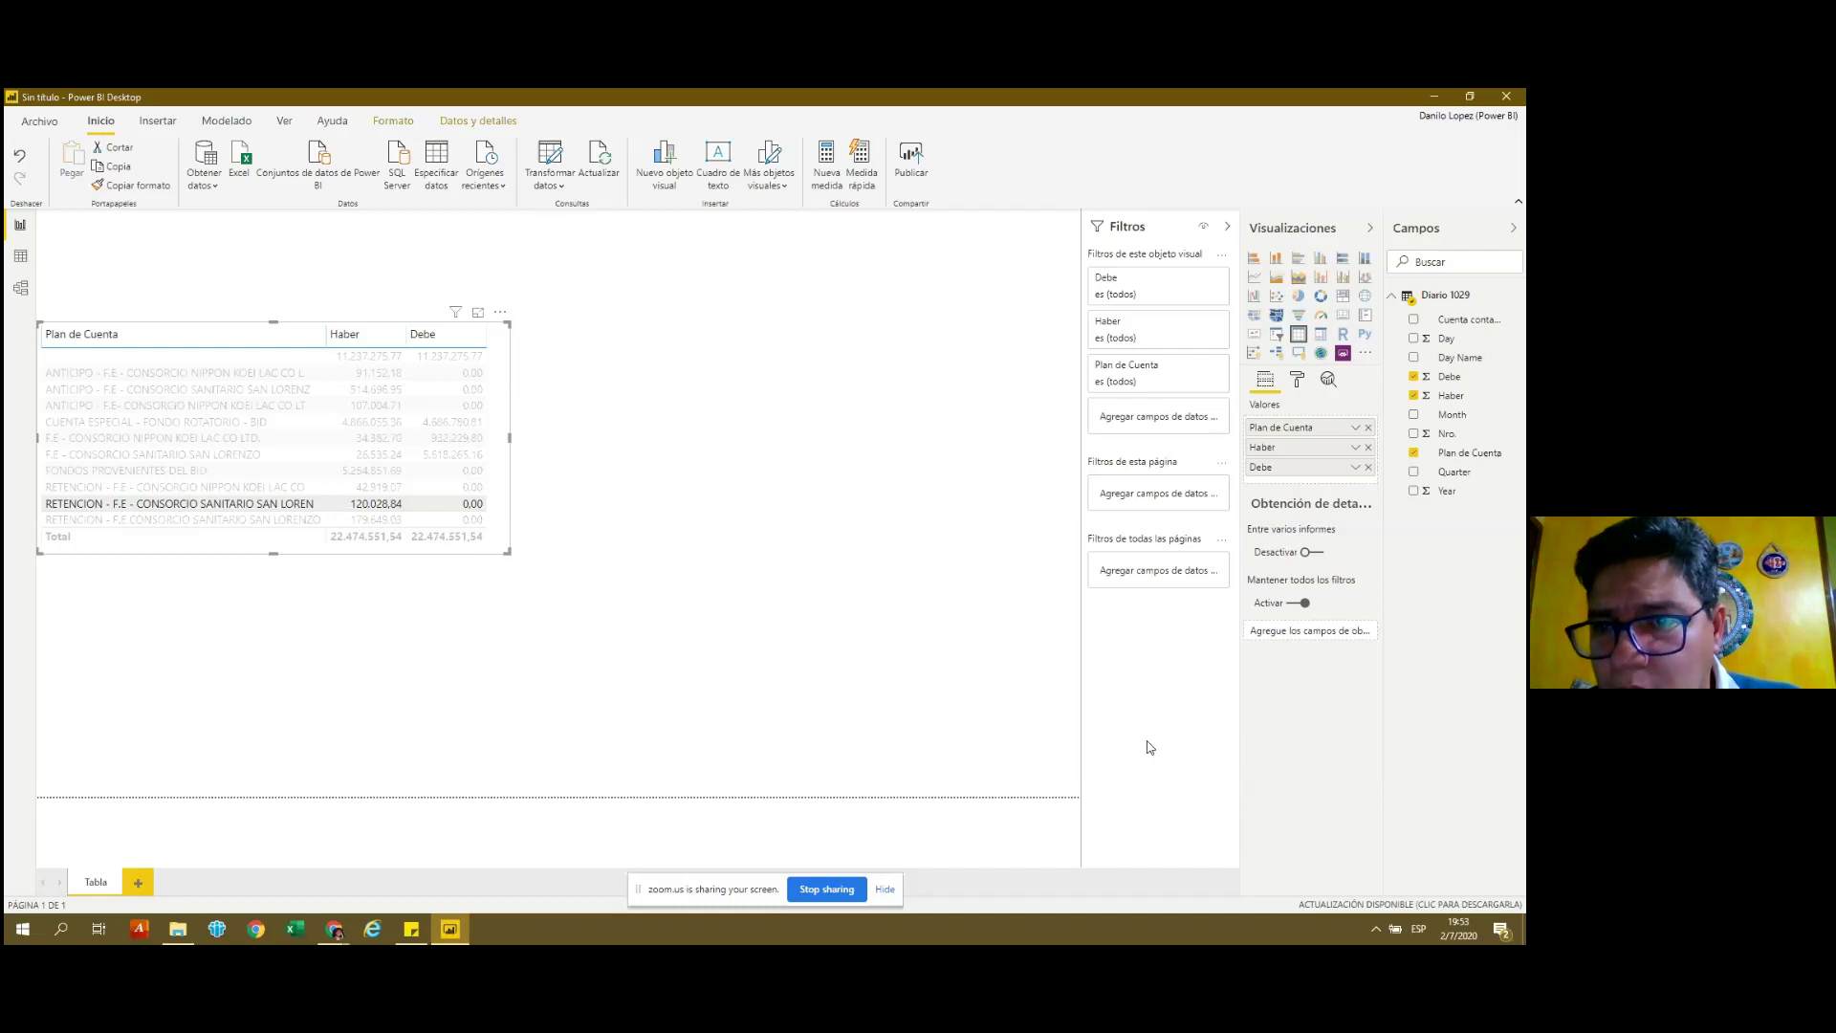
Highlight the CUENTA ESPECIAL - FONDO ROTATORIO - BID row, then test-resize the table and highlight RETENCION.
left_click(300, 425)
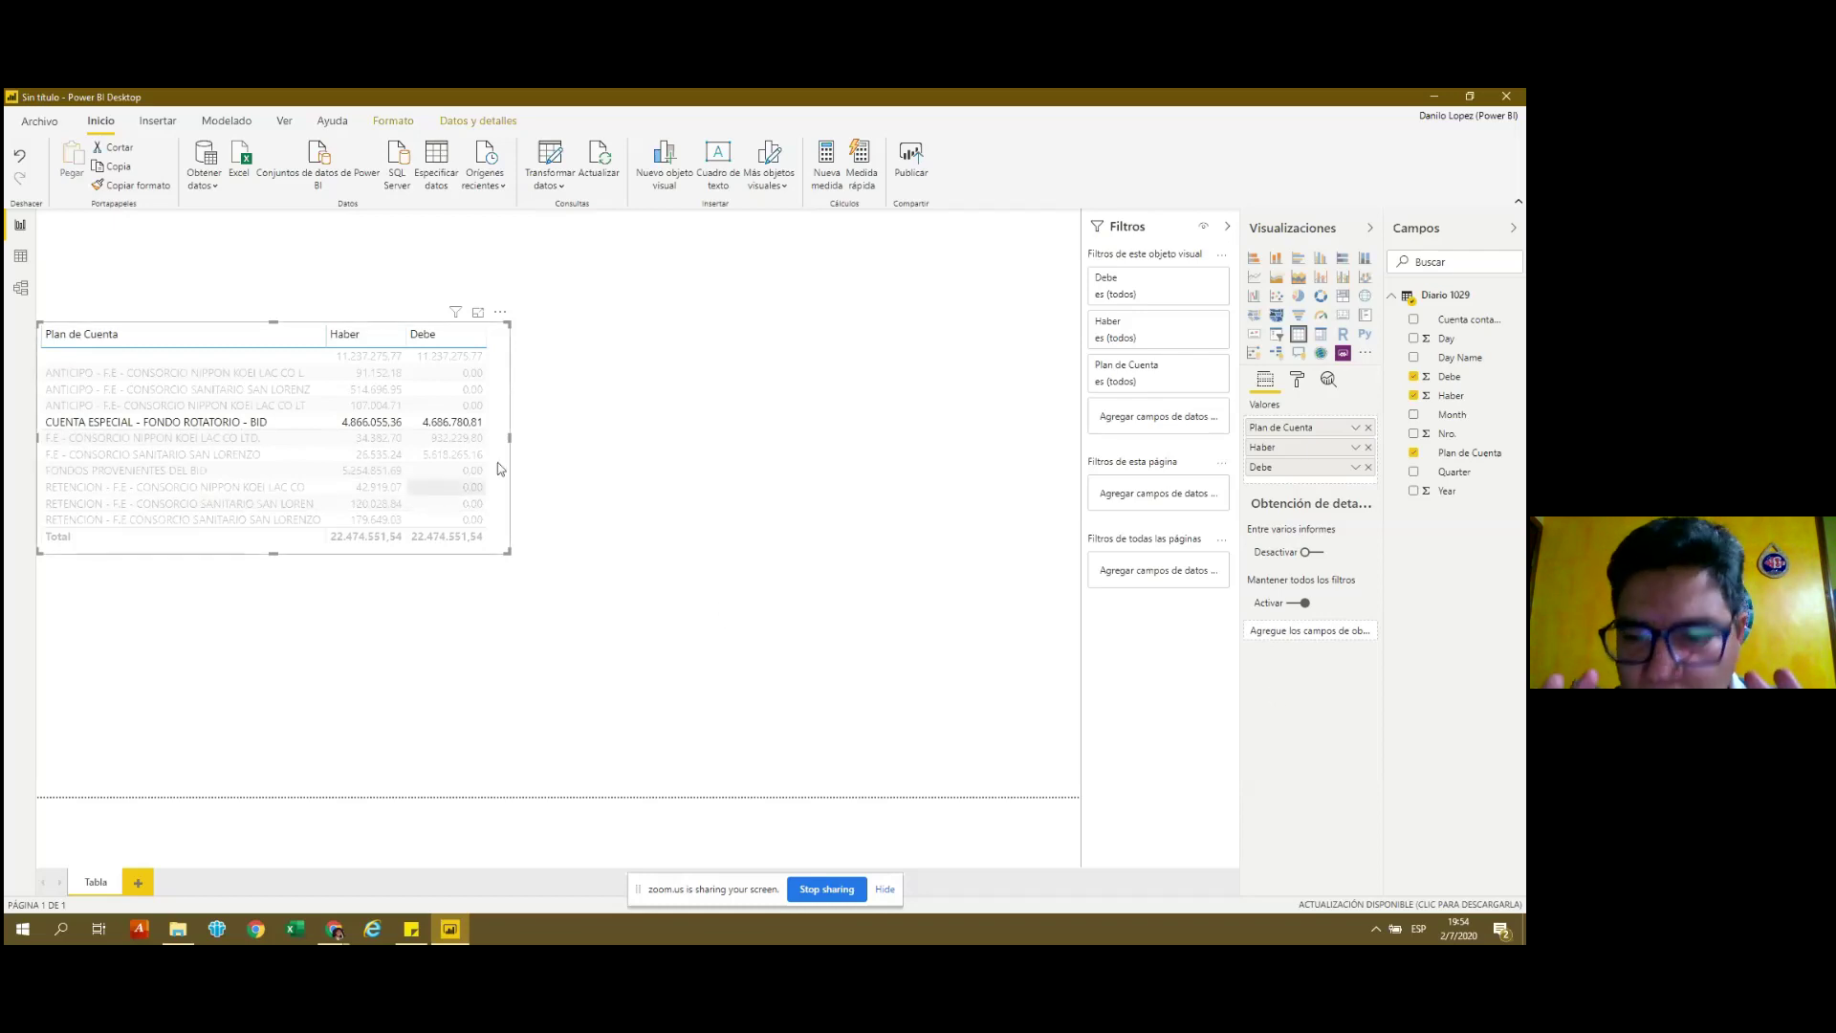
left_click_drag(507, 553, 547, 639)
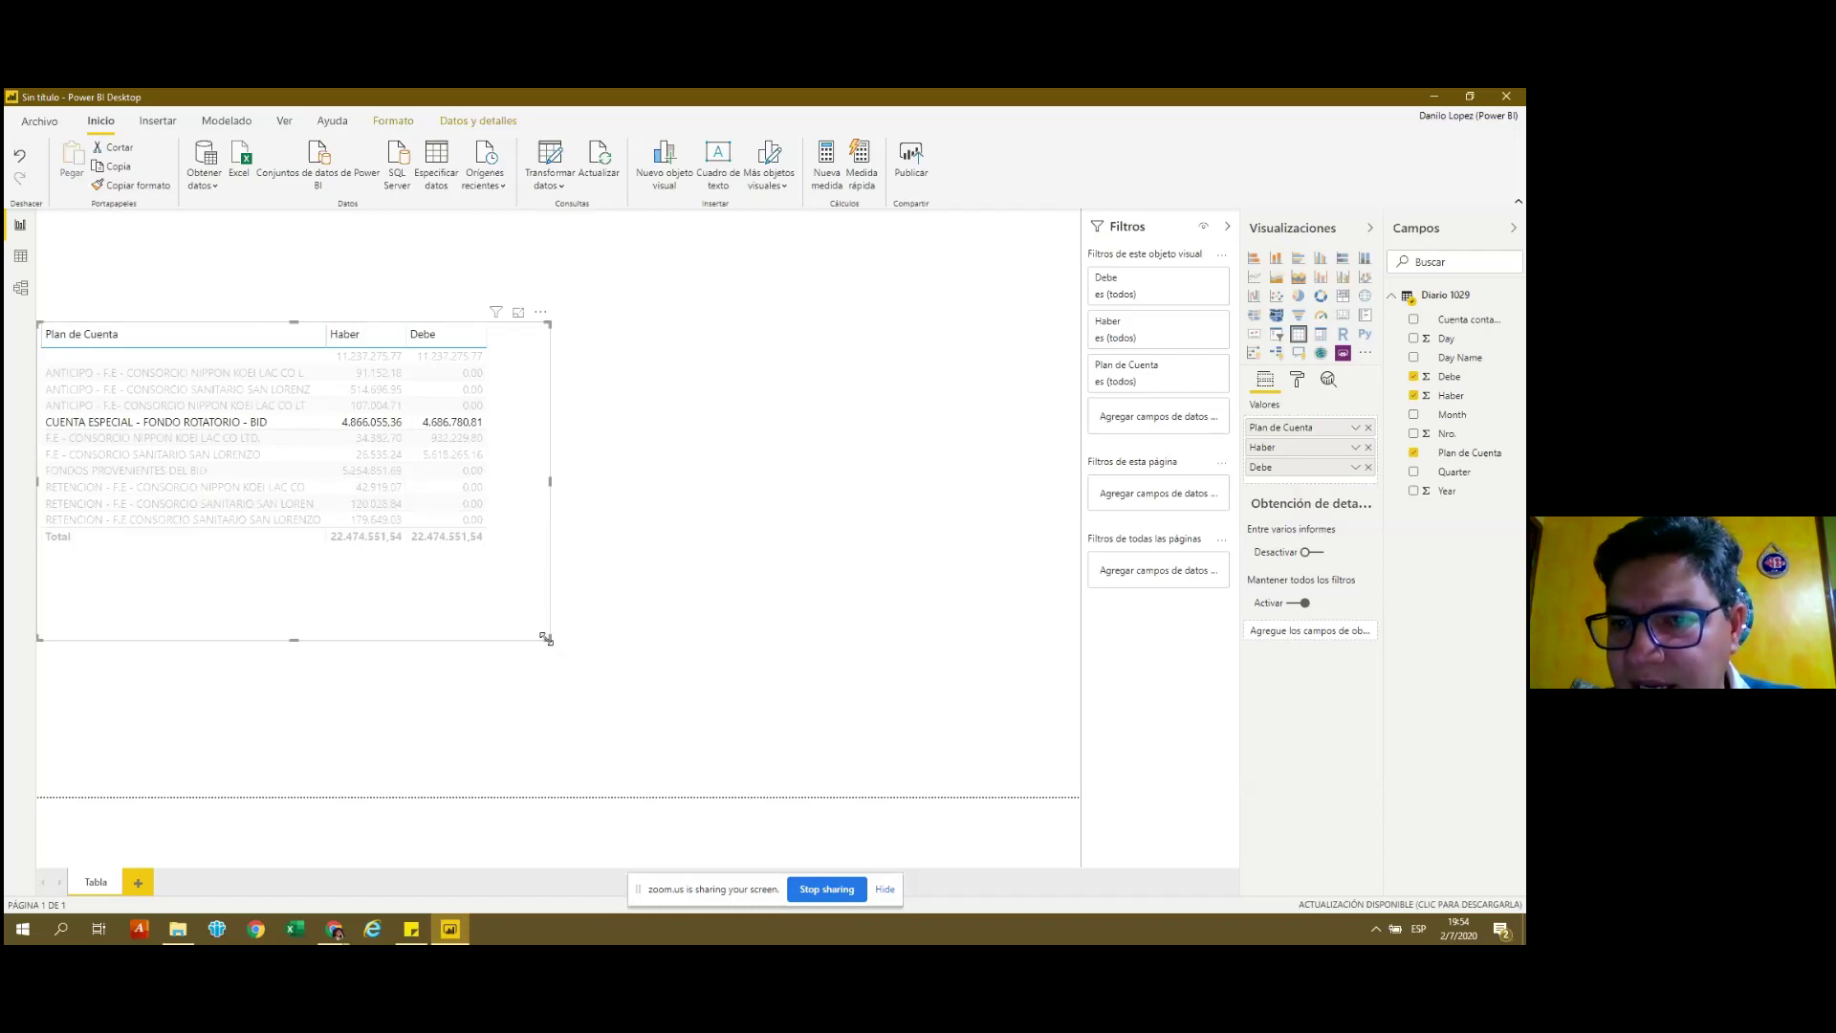
left_click_drag(546, 639, 500, 551)
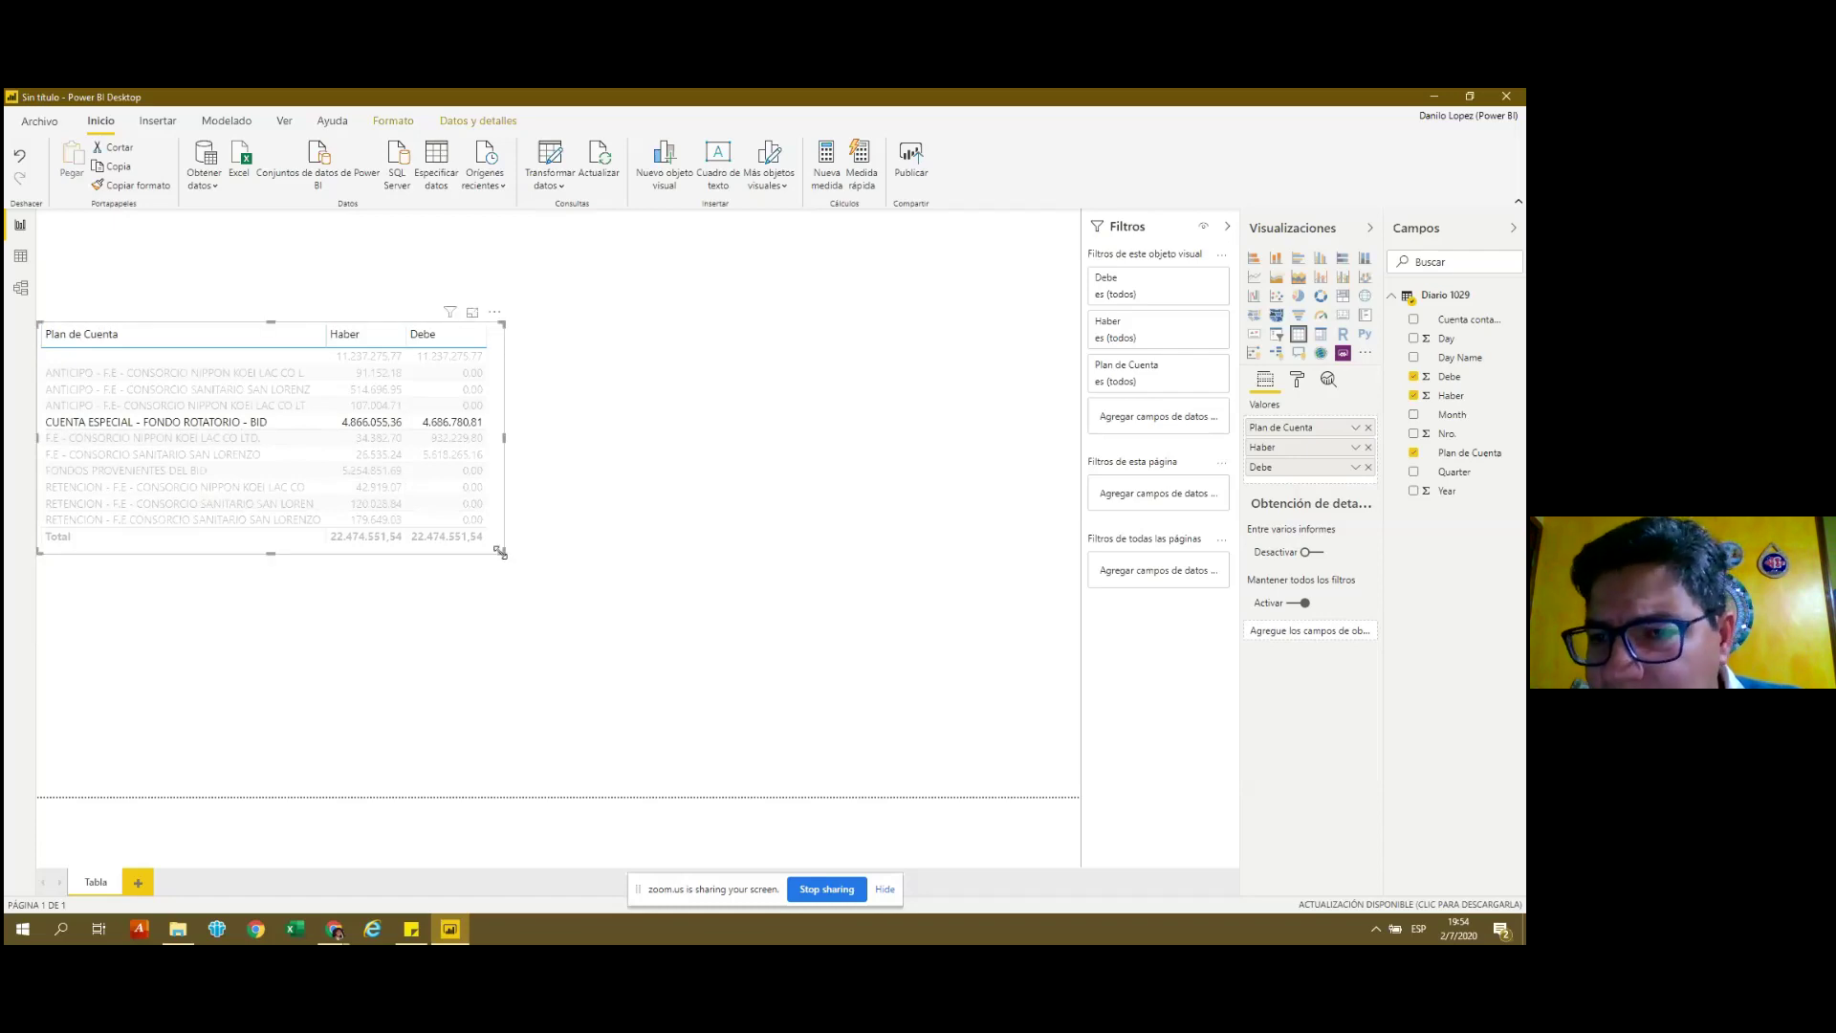
left_click(460, 505)
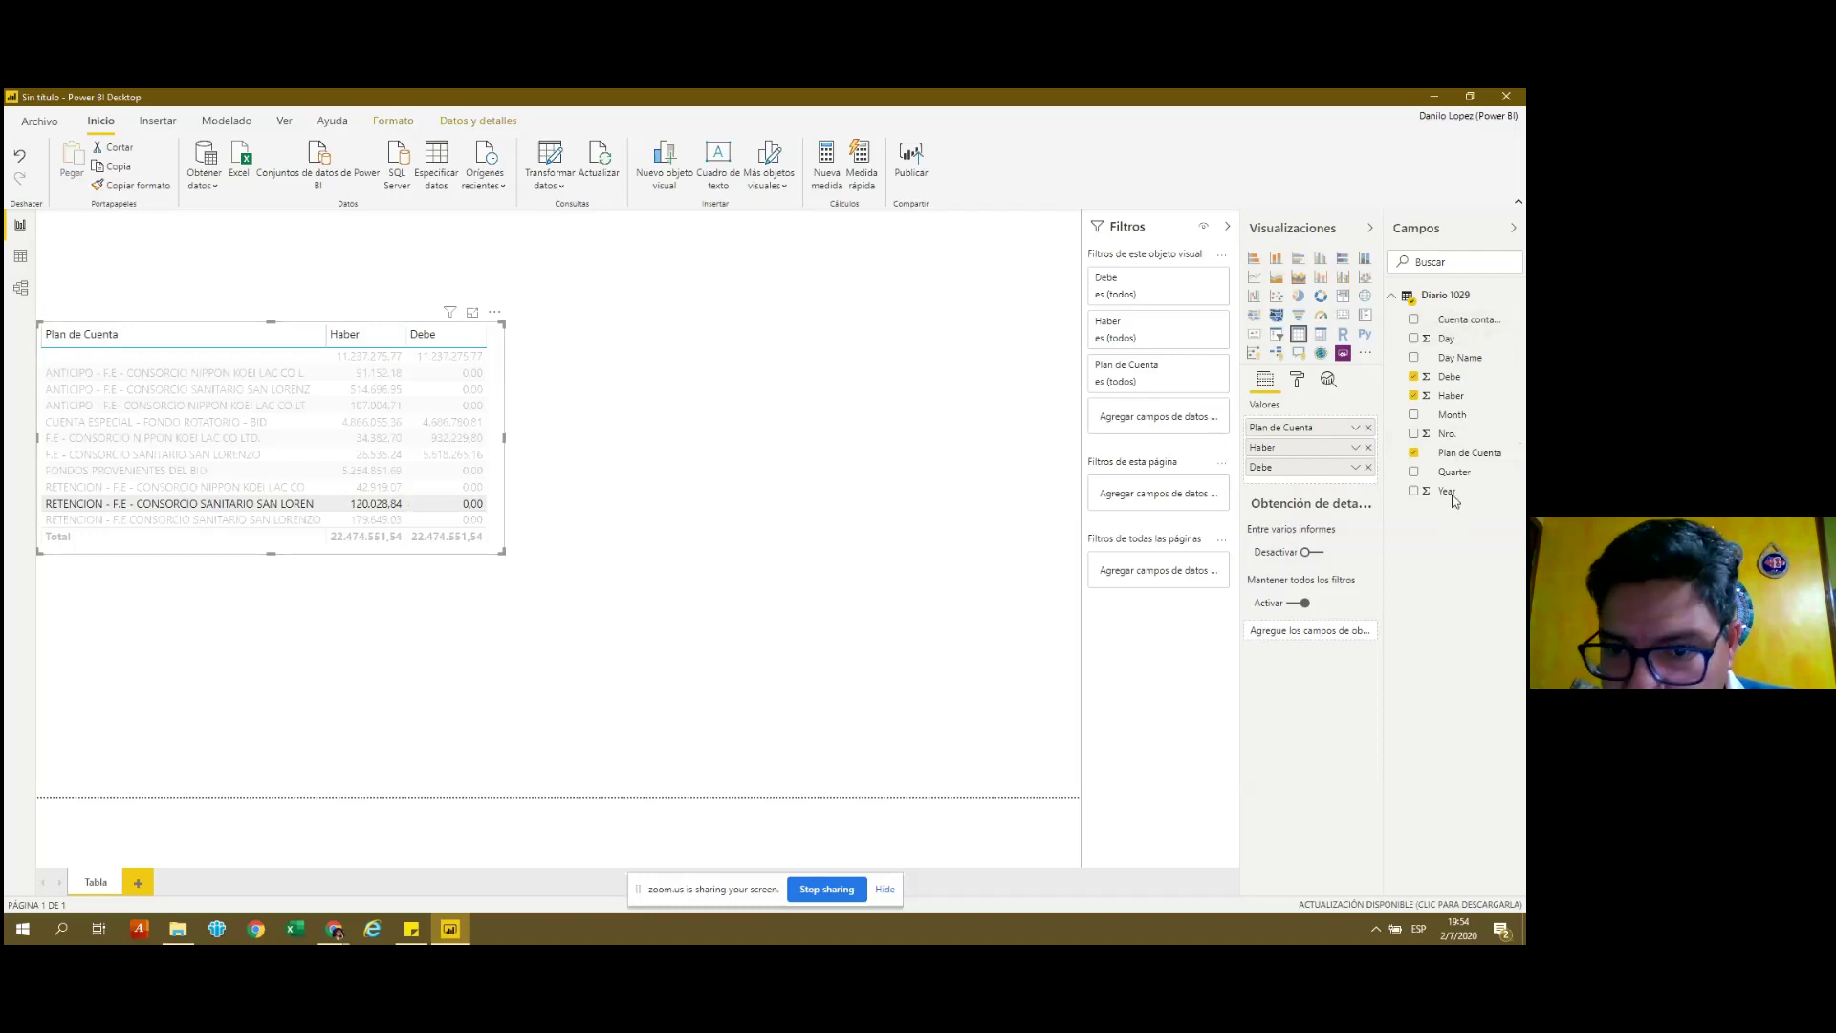
left_click(1449, 320)
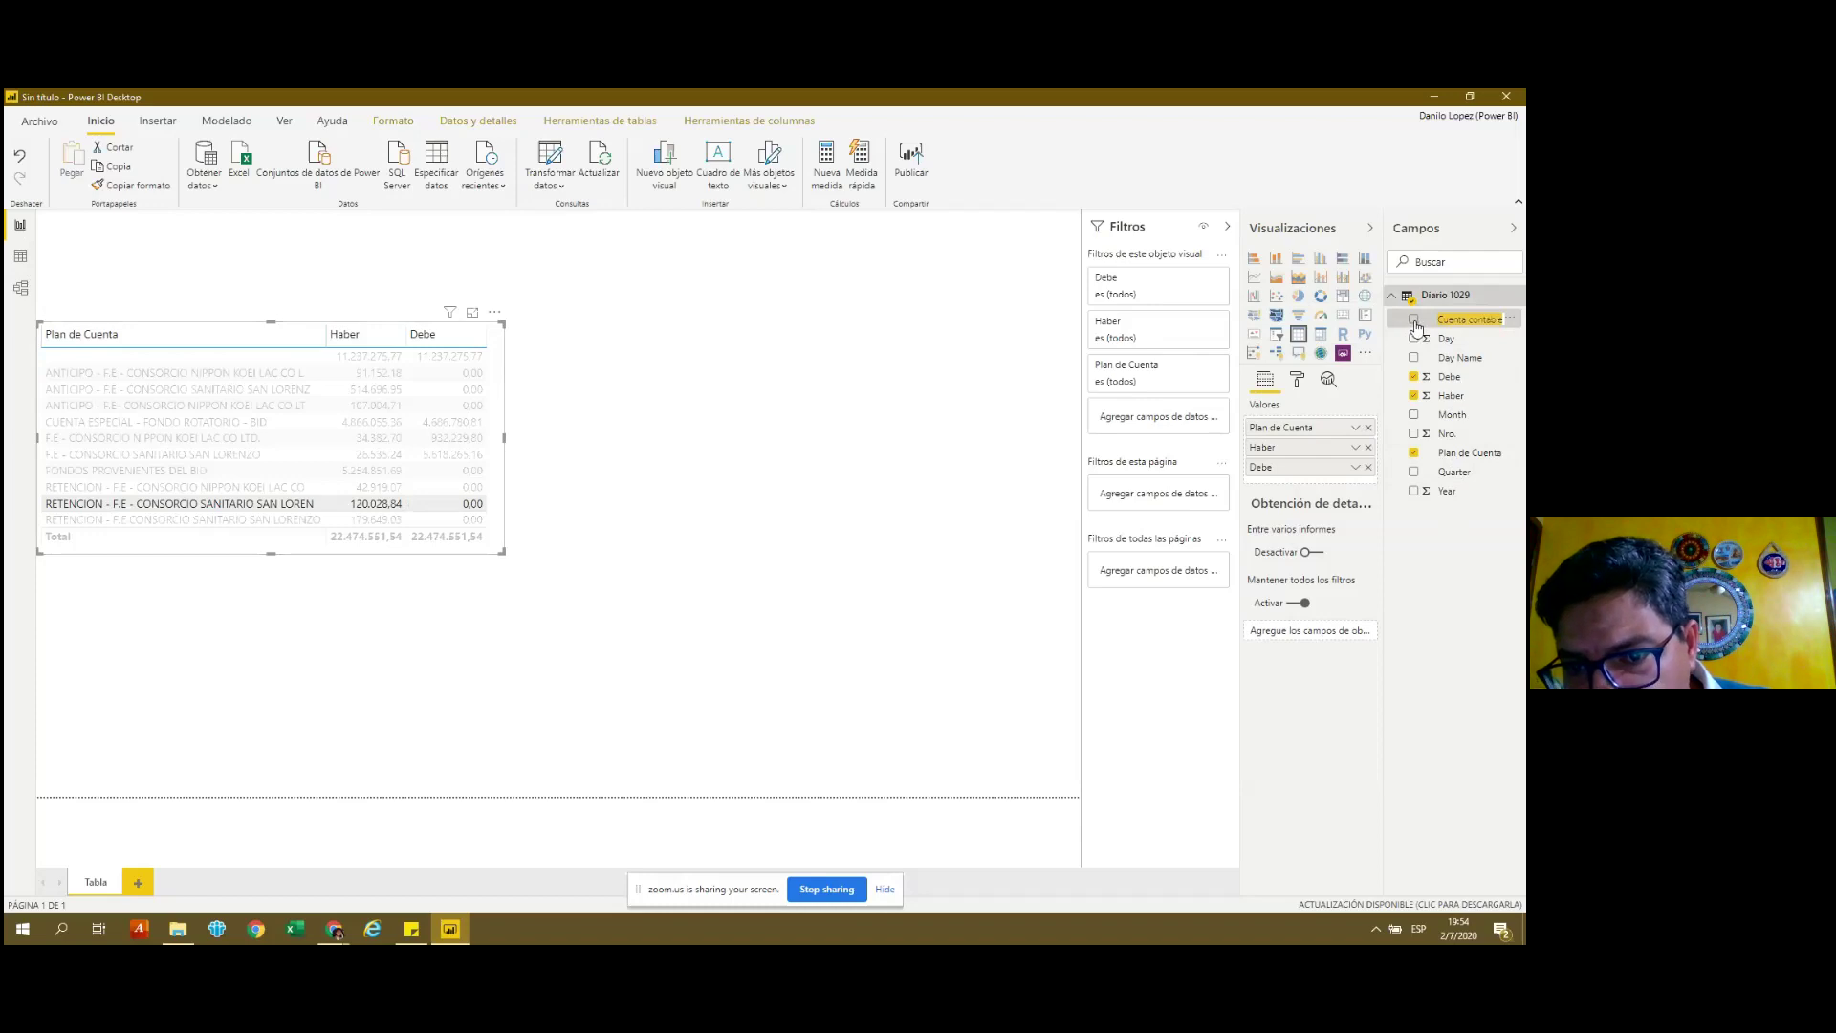
mouse_move(1414, 330)
left_mouse_down()
mouse_move(1279, 332)
mouse_move(1155, 623)
mouse_move(1146, 610)
left_mouse_up()
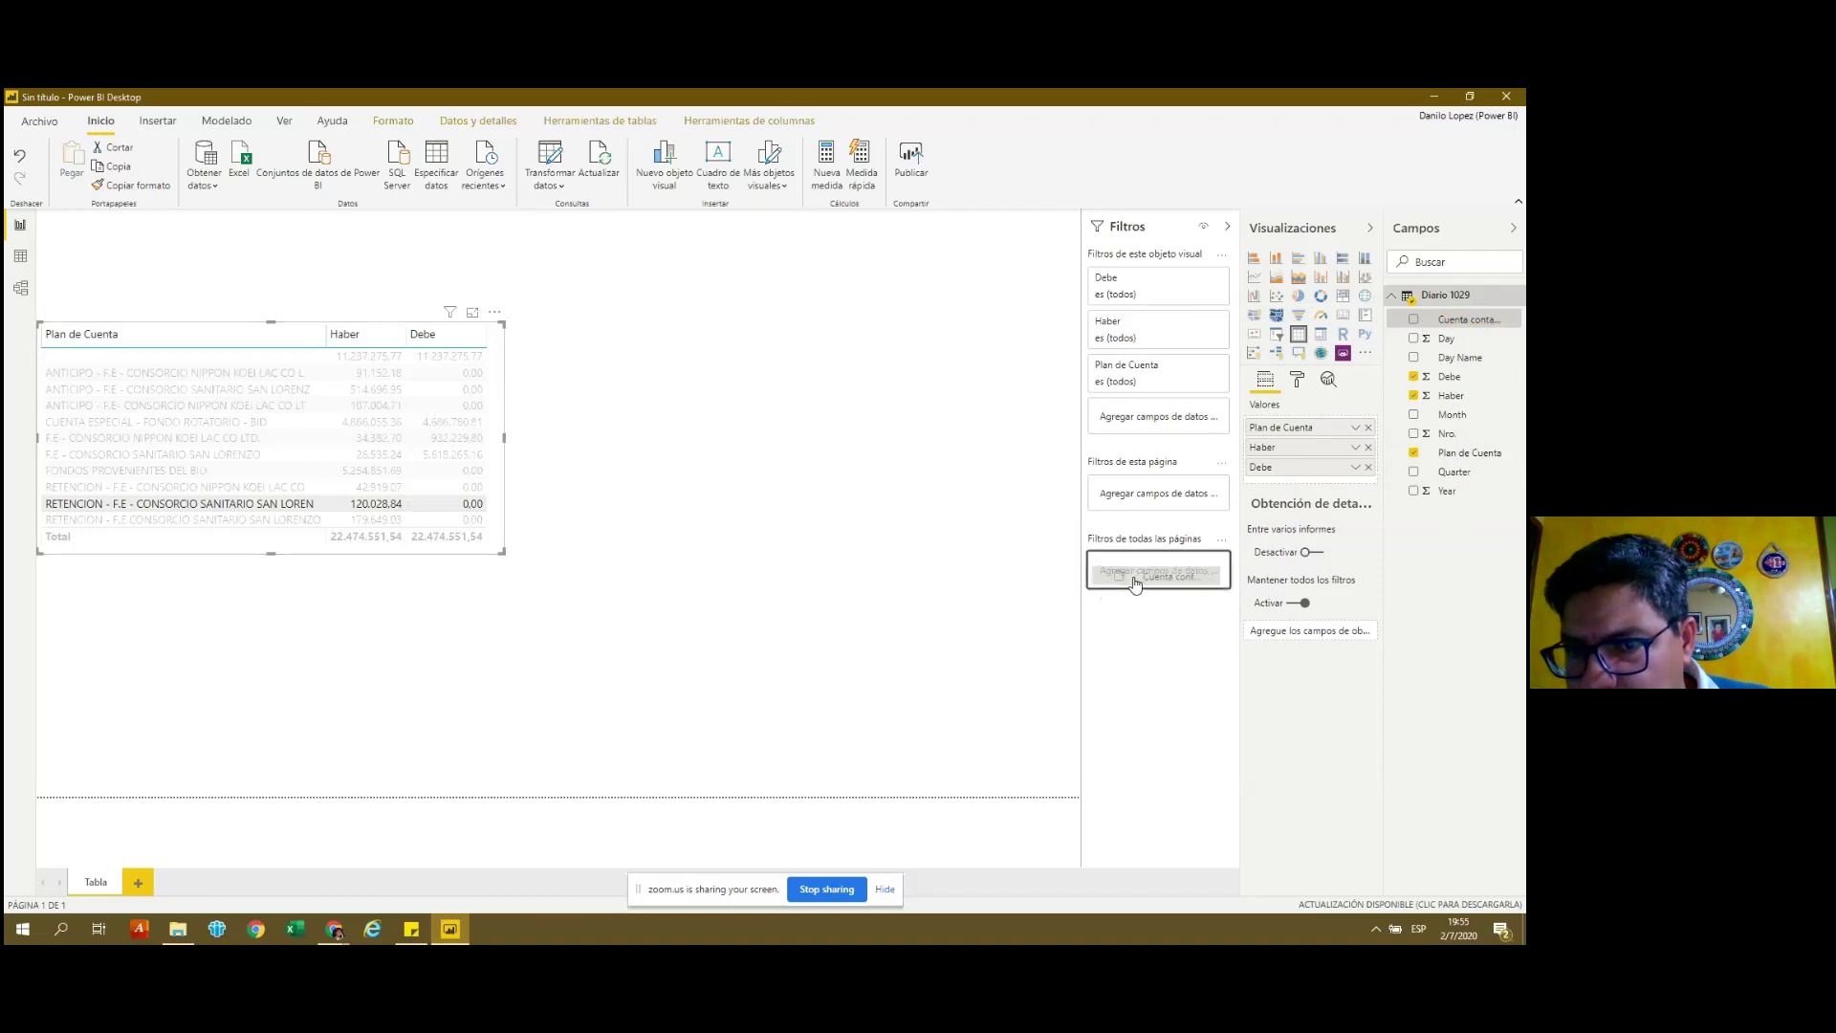
left_click_drag(1146, 610, 1128, 421)
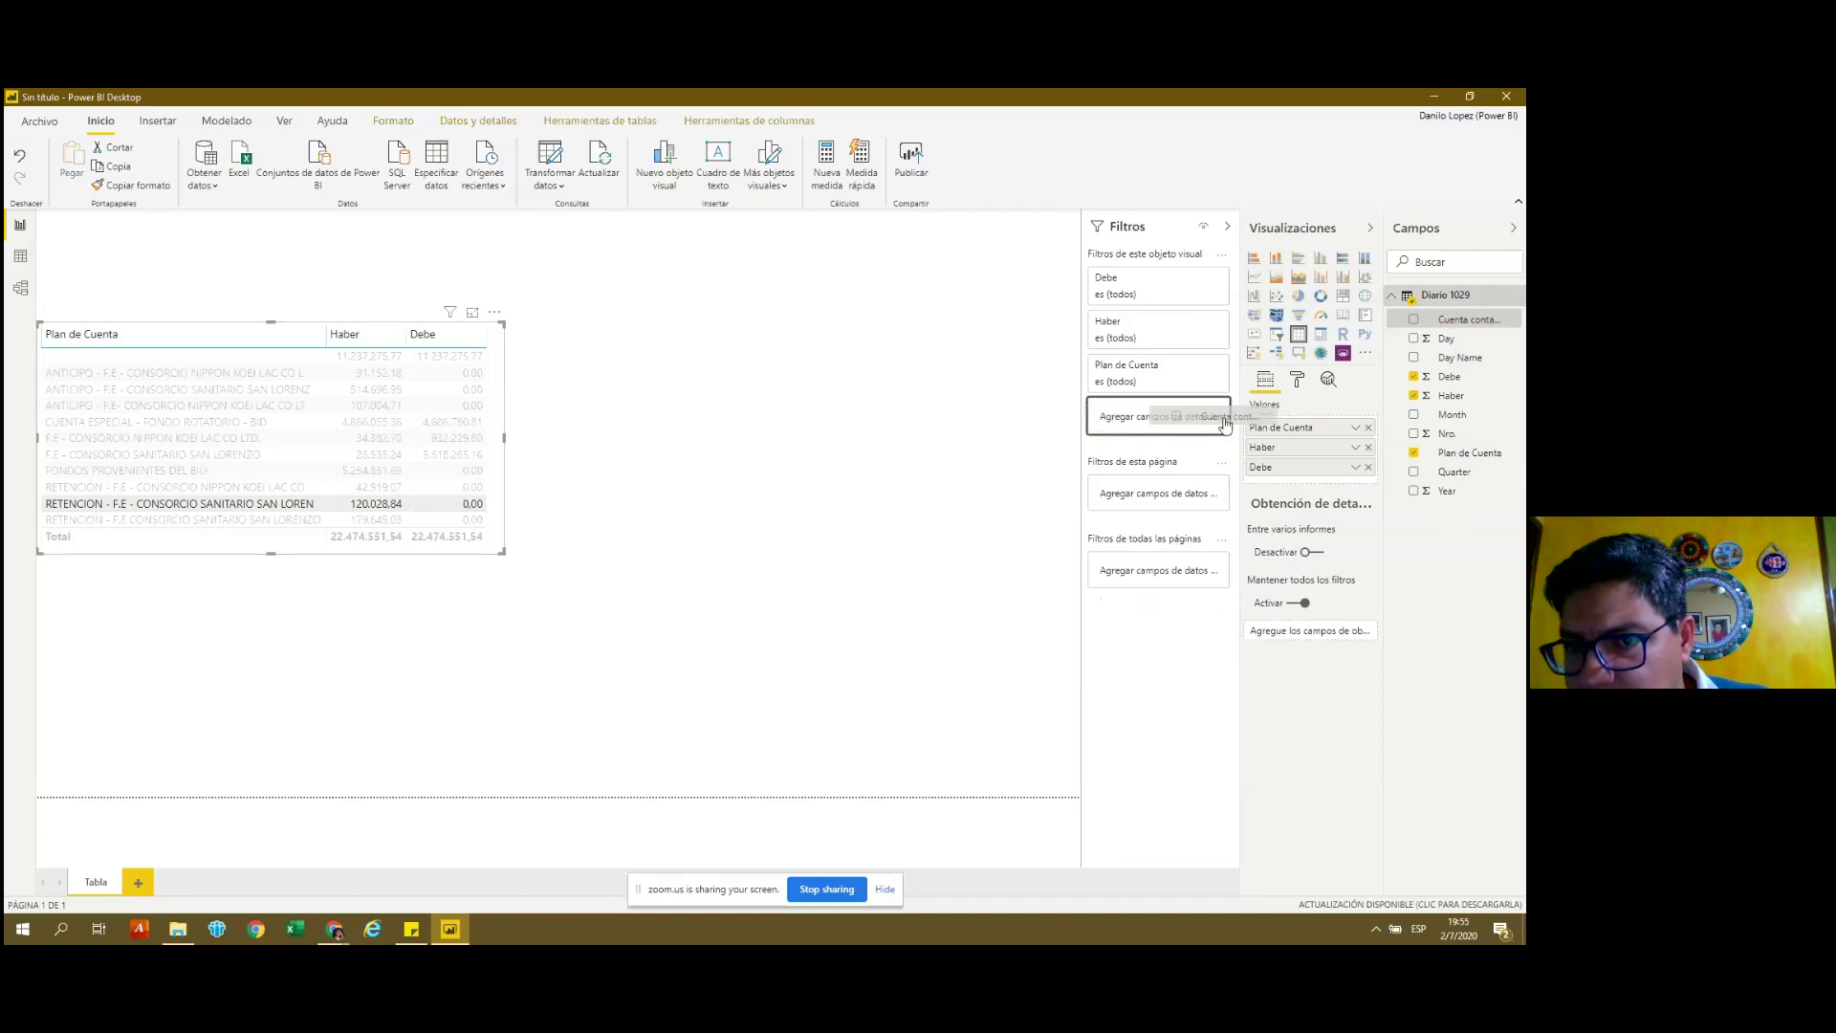
left_click_drag(1128, 421, 1308, 481)
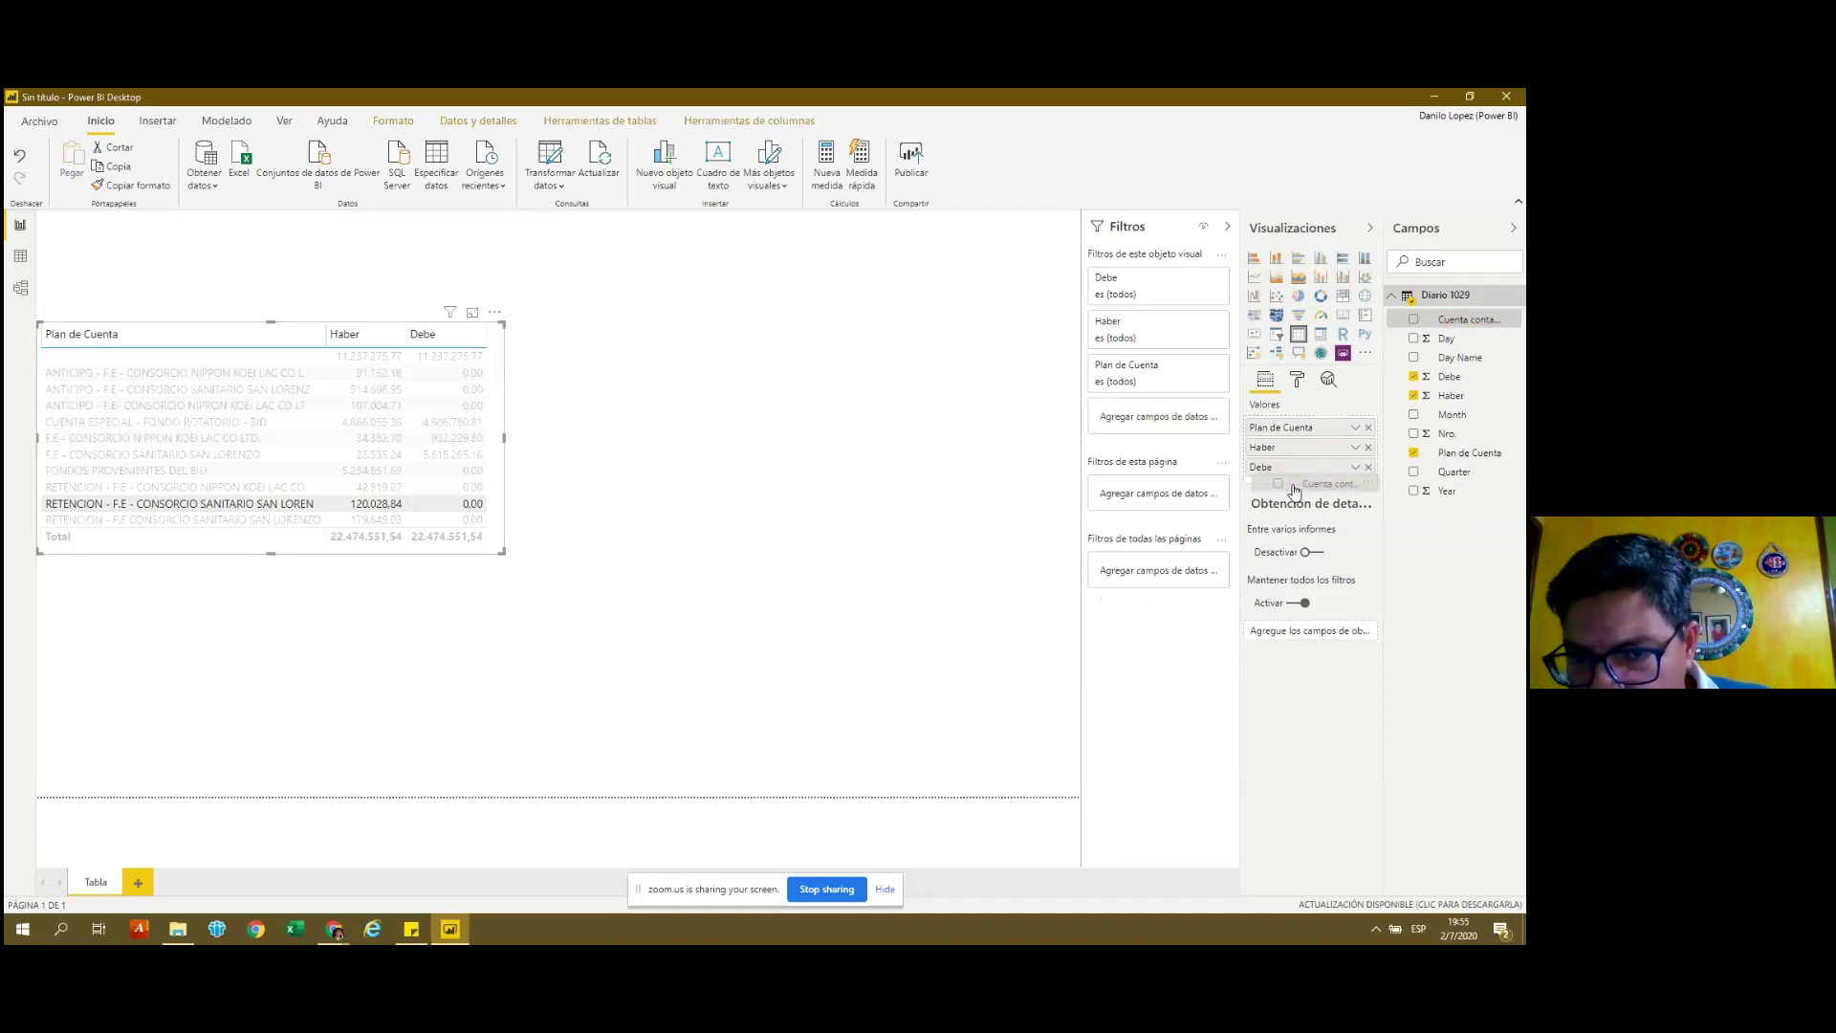
mouse_move(1301, 486)
left_mouse_down()
mouse_move(1289, 655)
mouse_move(1288, 635)
left_mouse_up()
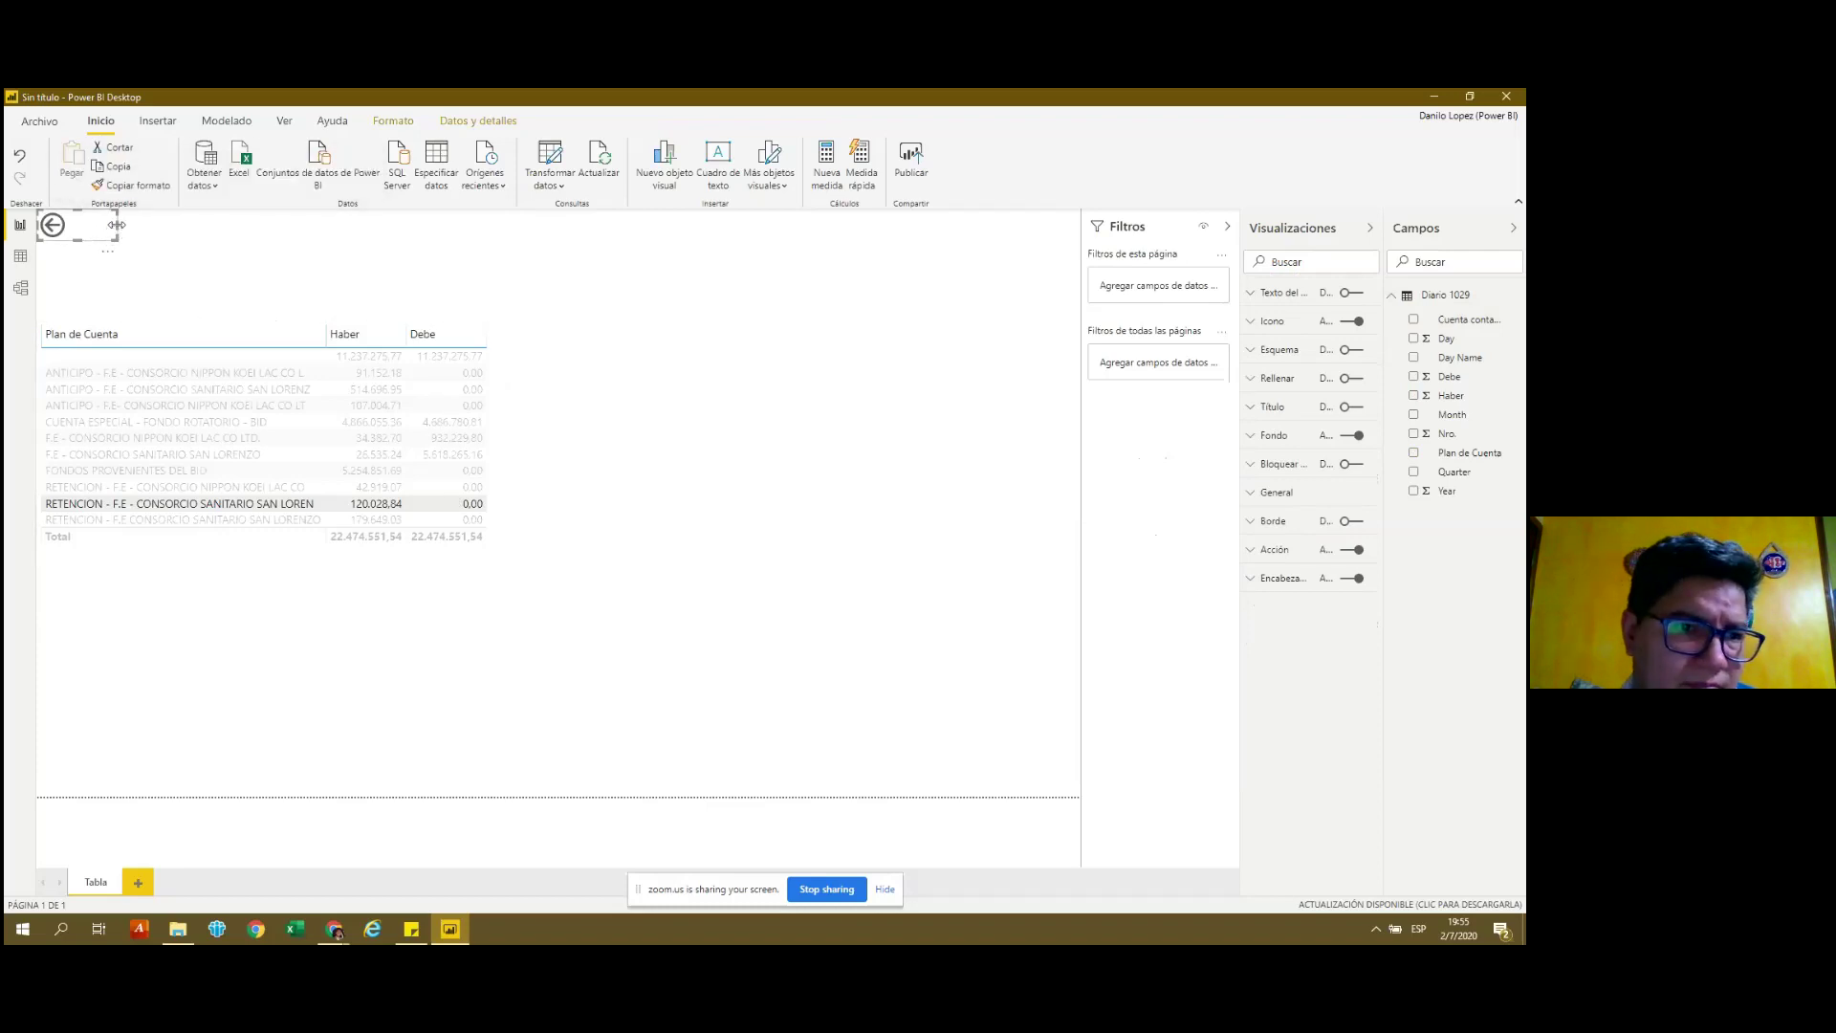
Widen the back-arrow button using its resize handle.
mouse_move(118, 235)
left_mouse_down()
mouse_move(201, 235)
mouse_move(118, 277)
left_mouse_up()
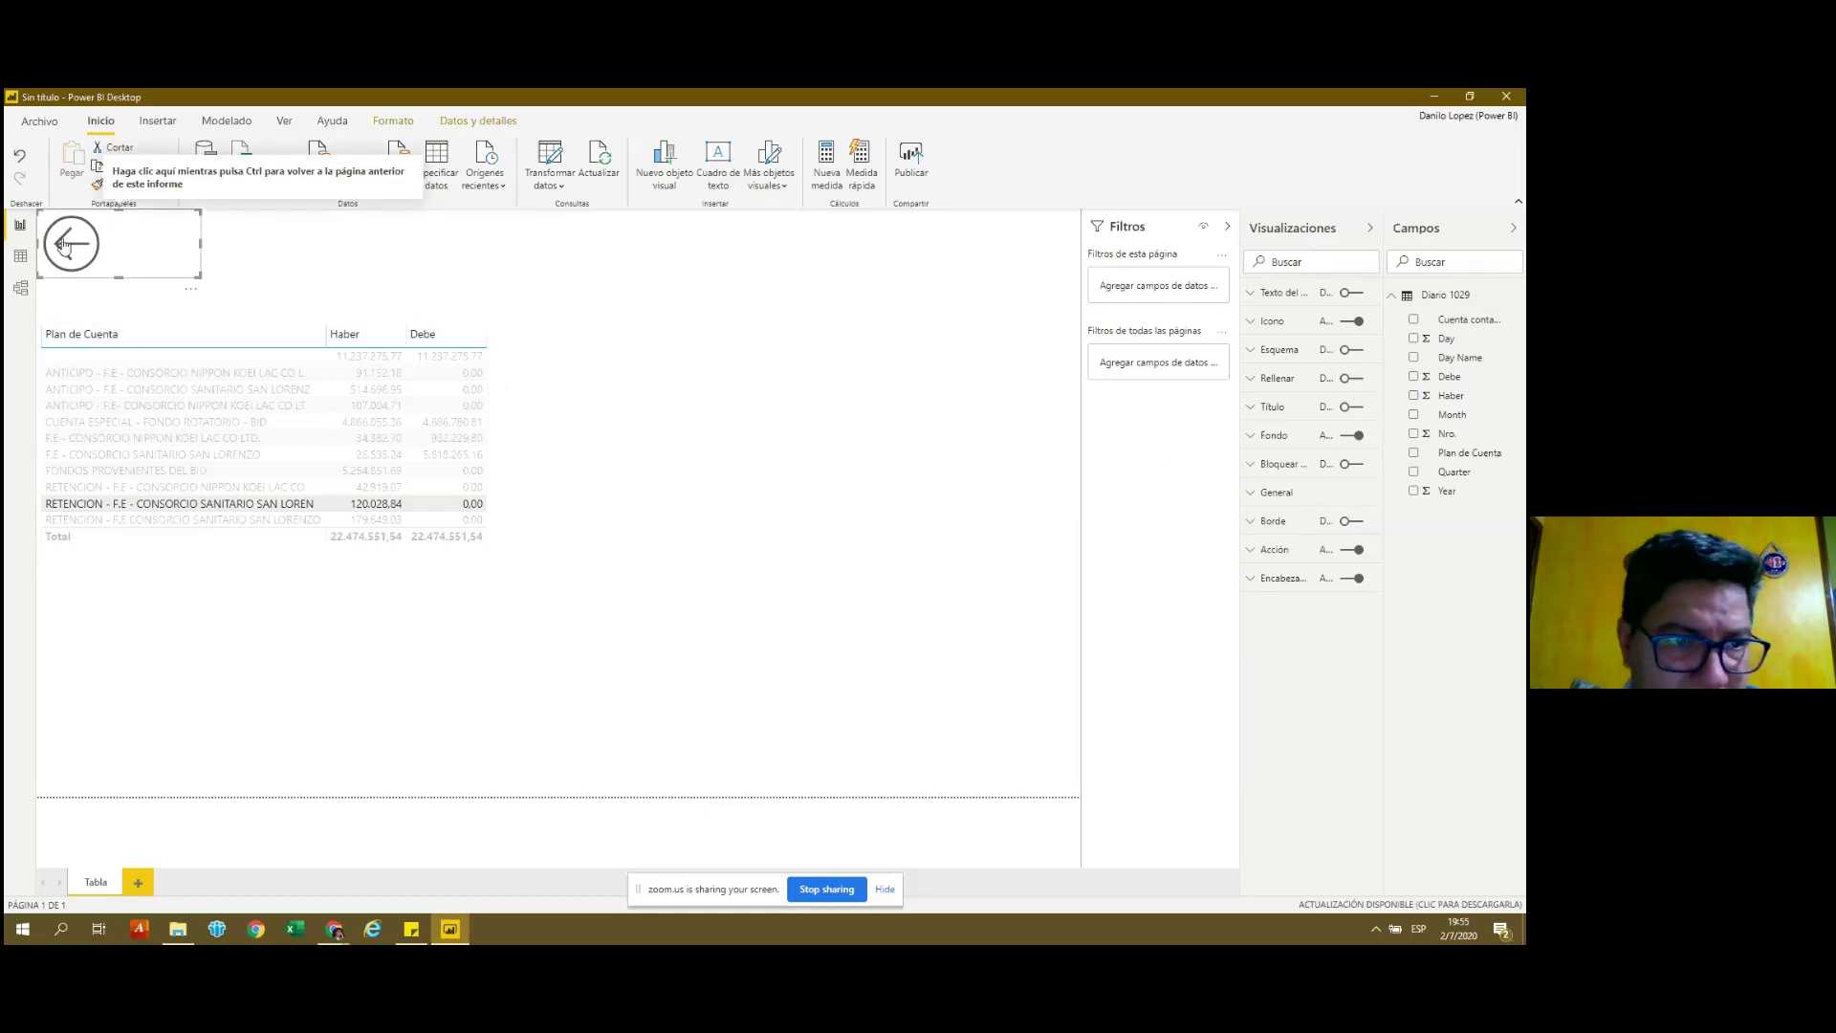
Move the back-arrow button beside the Plan de Cuenta table and clear the table's row highlighting.
left_click_drag(63, 245, 605, 444)
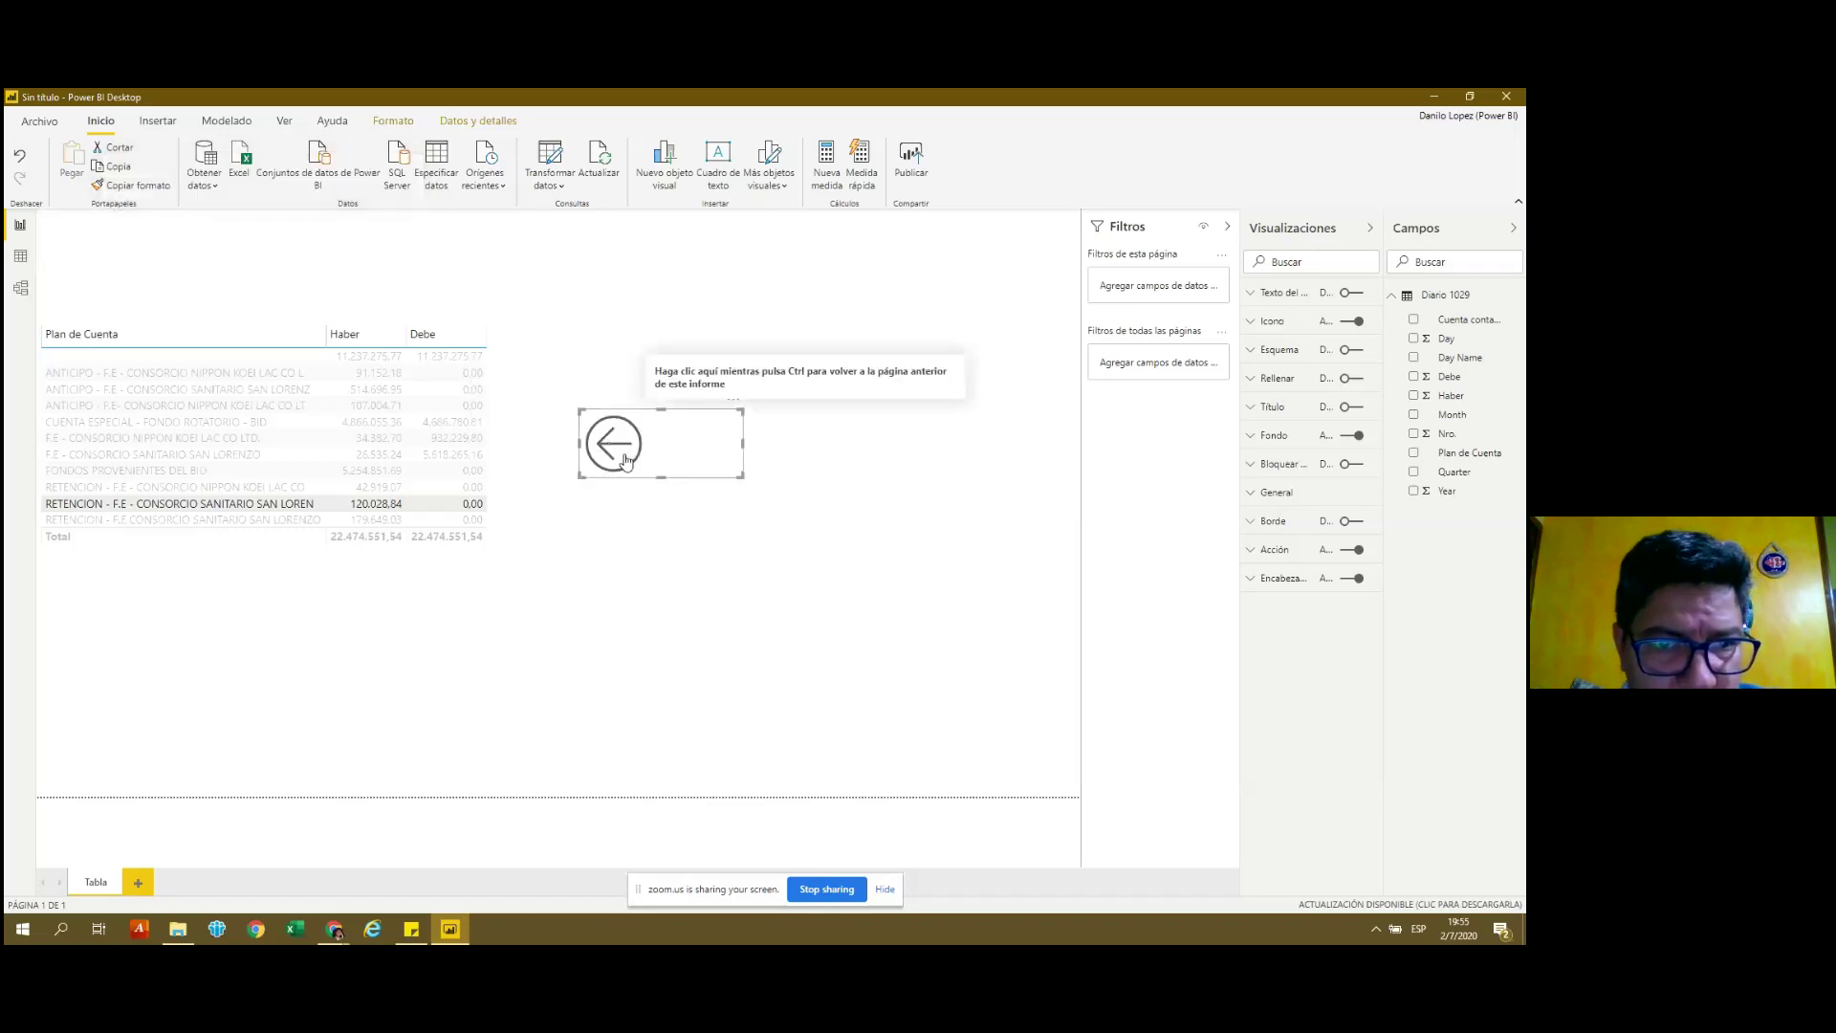
left_click(400, 413)
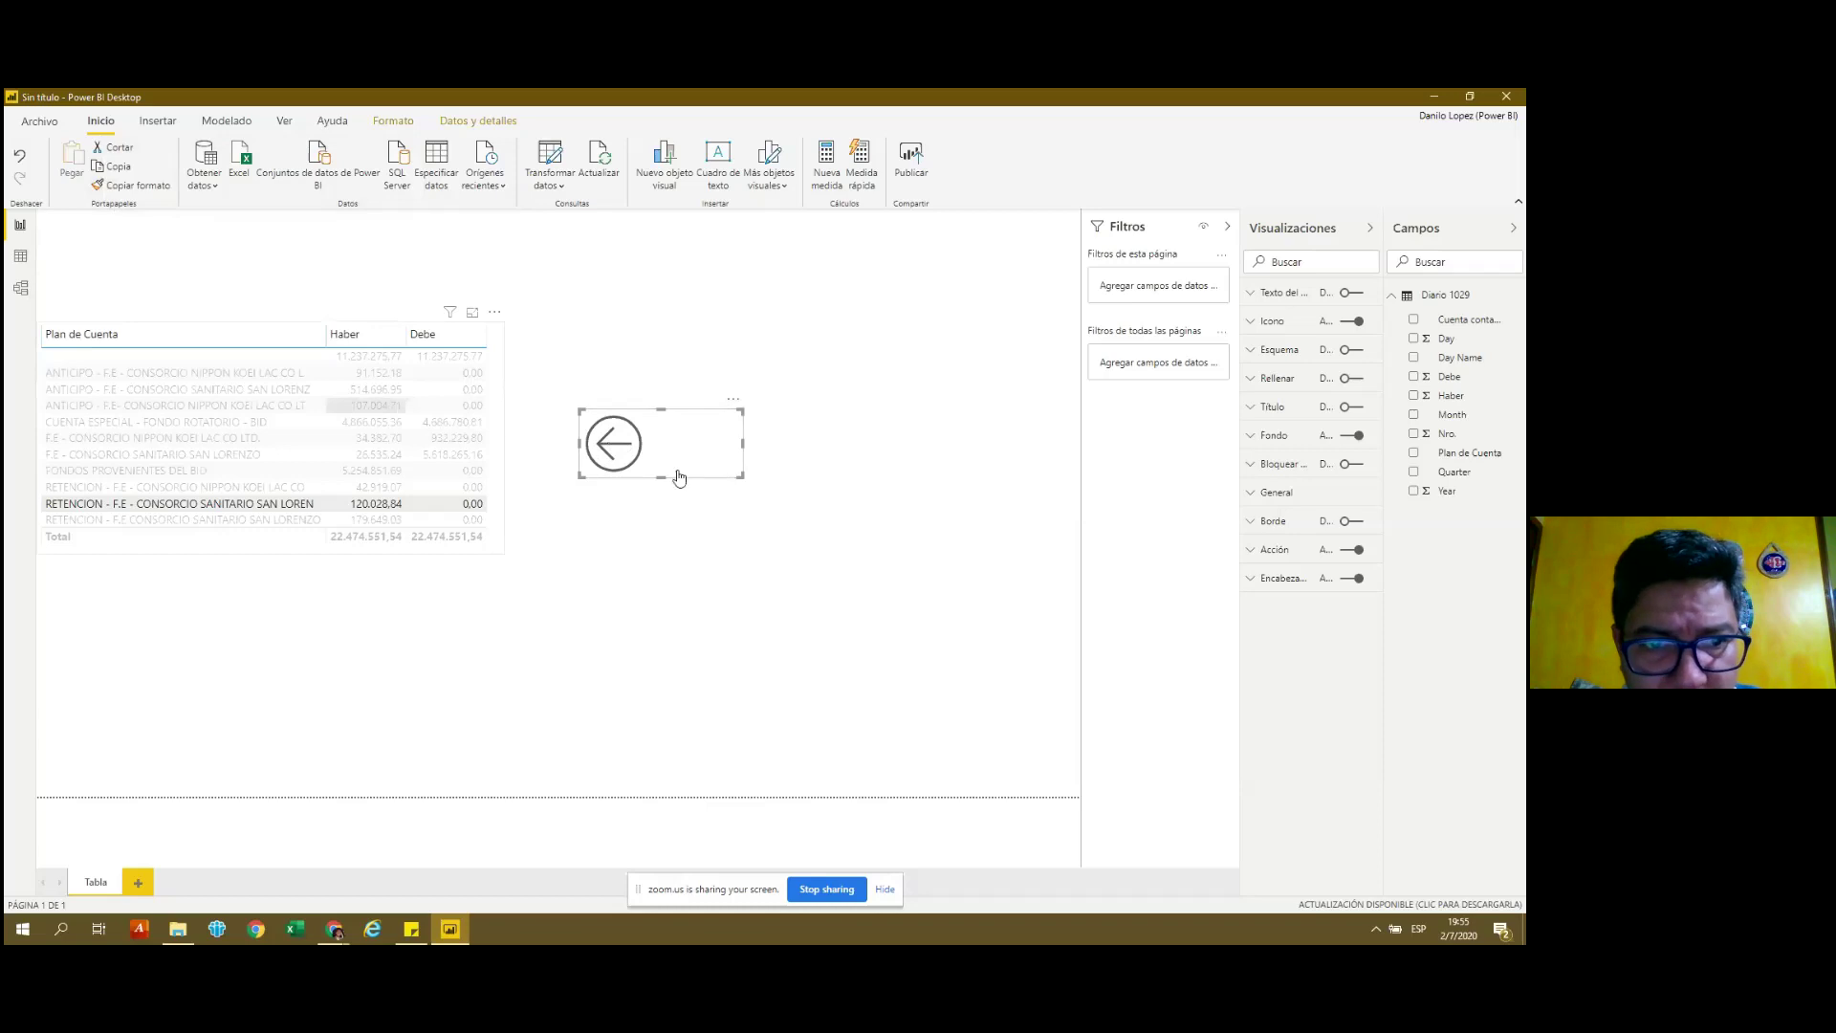
left_click(638, 448)
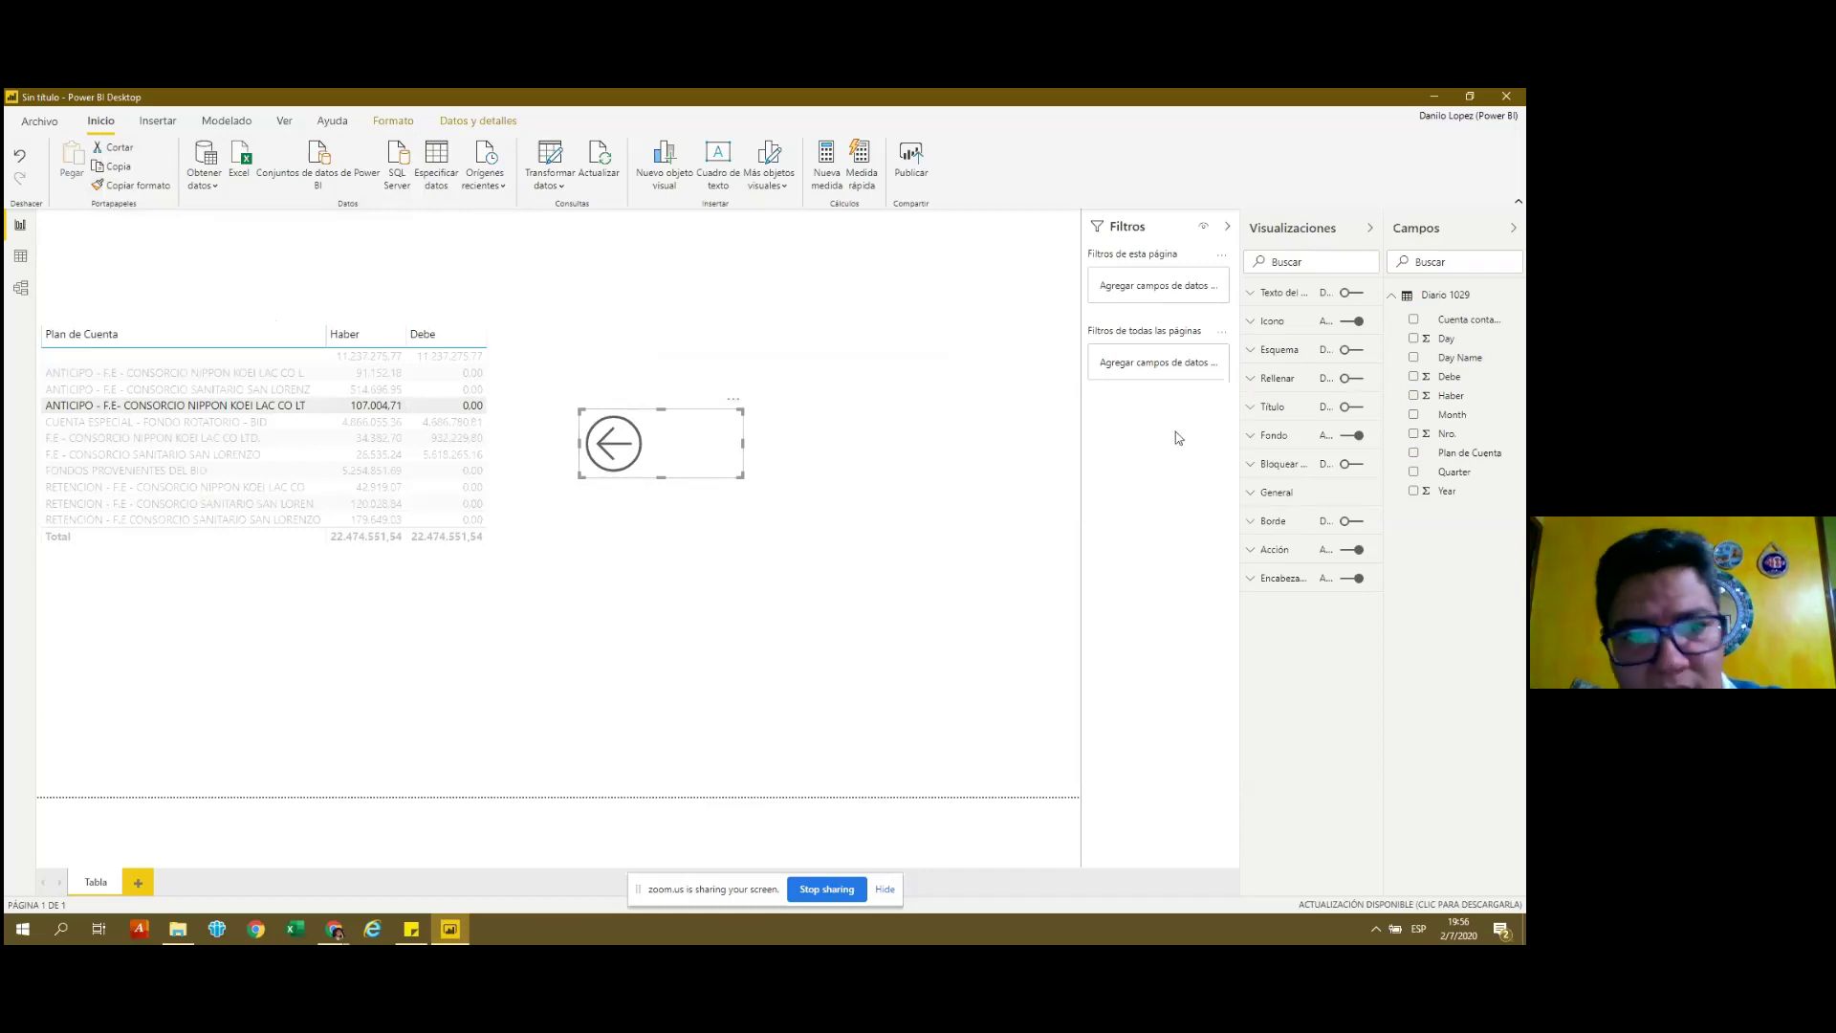
mouse_move(175, 404)
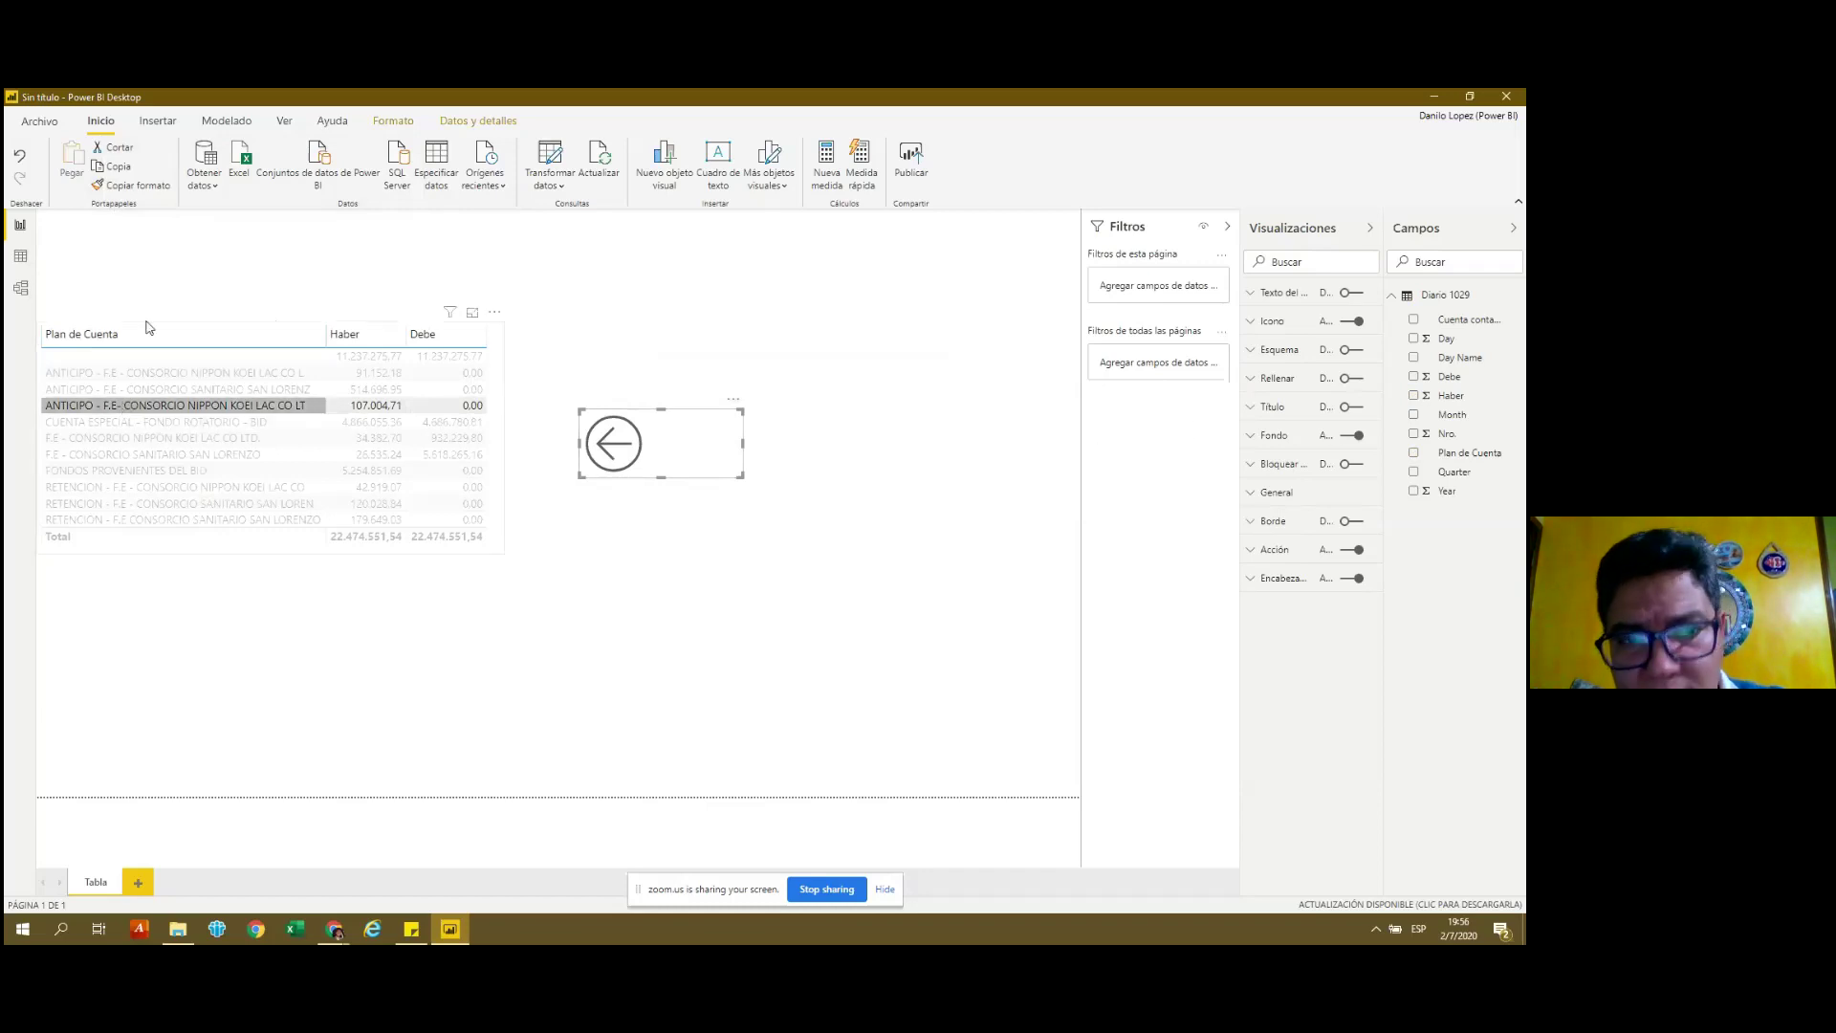
left_click(148, 350)
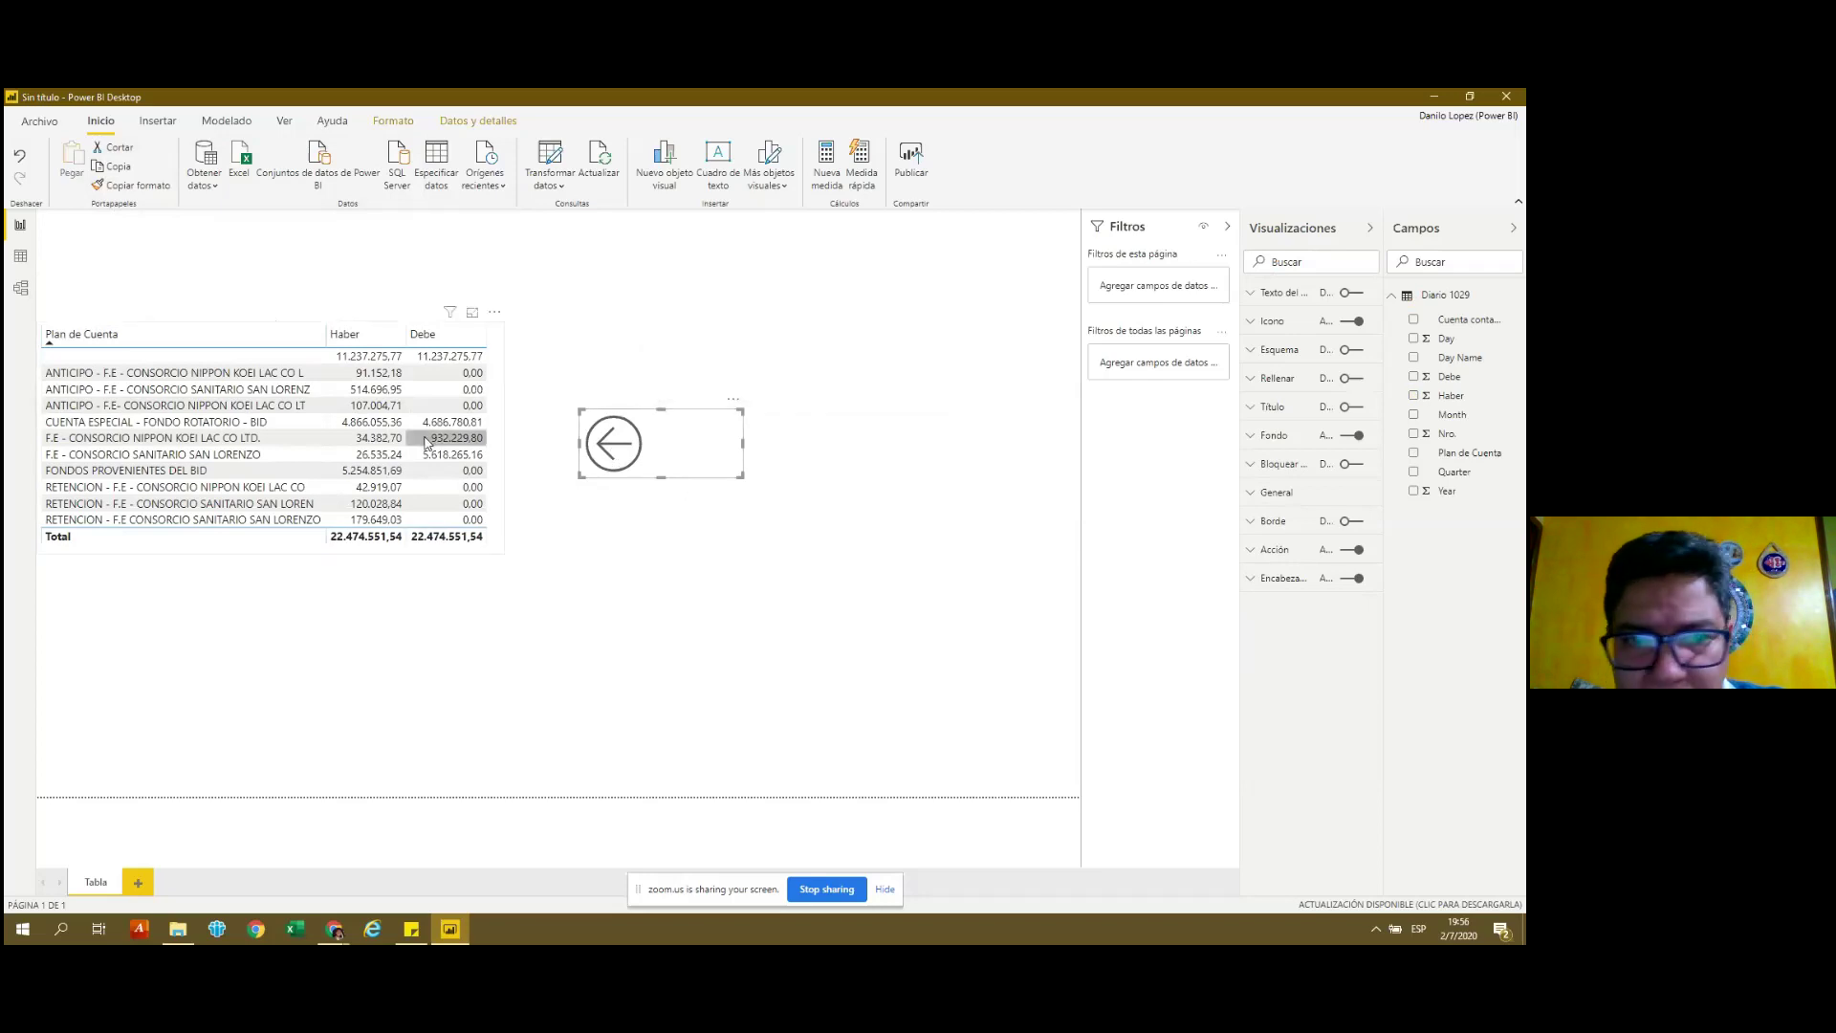
mouse_move(376, 438)
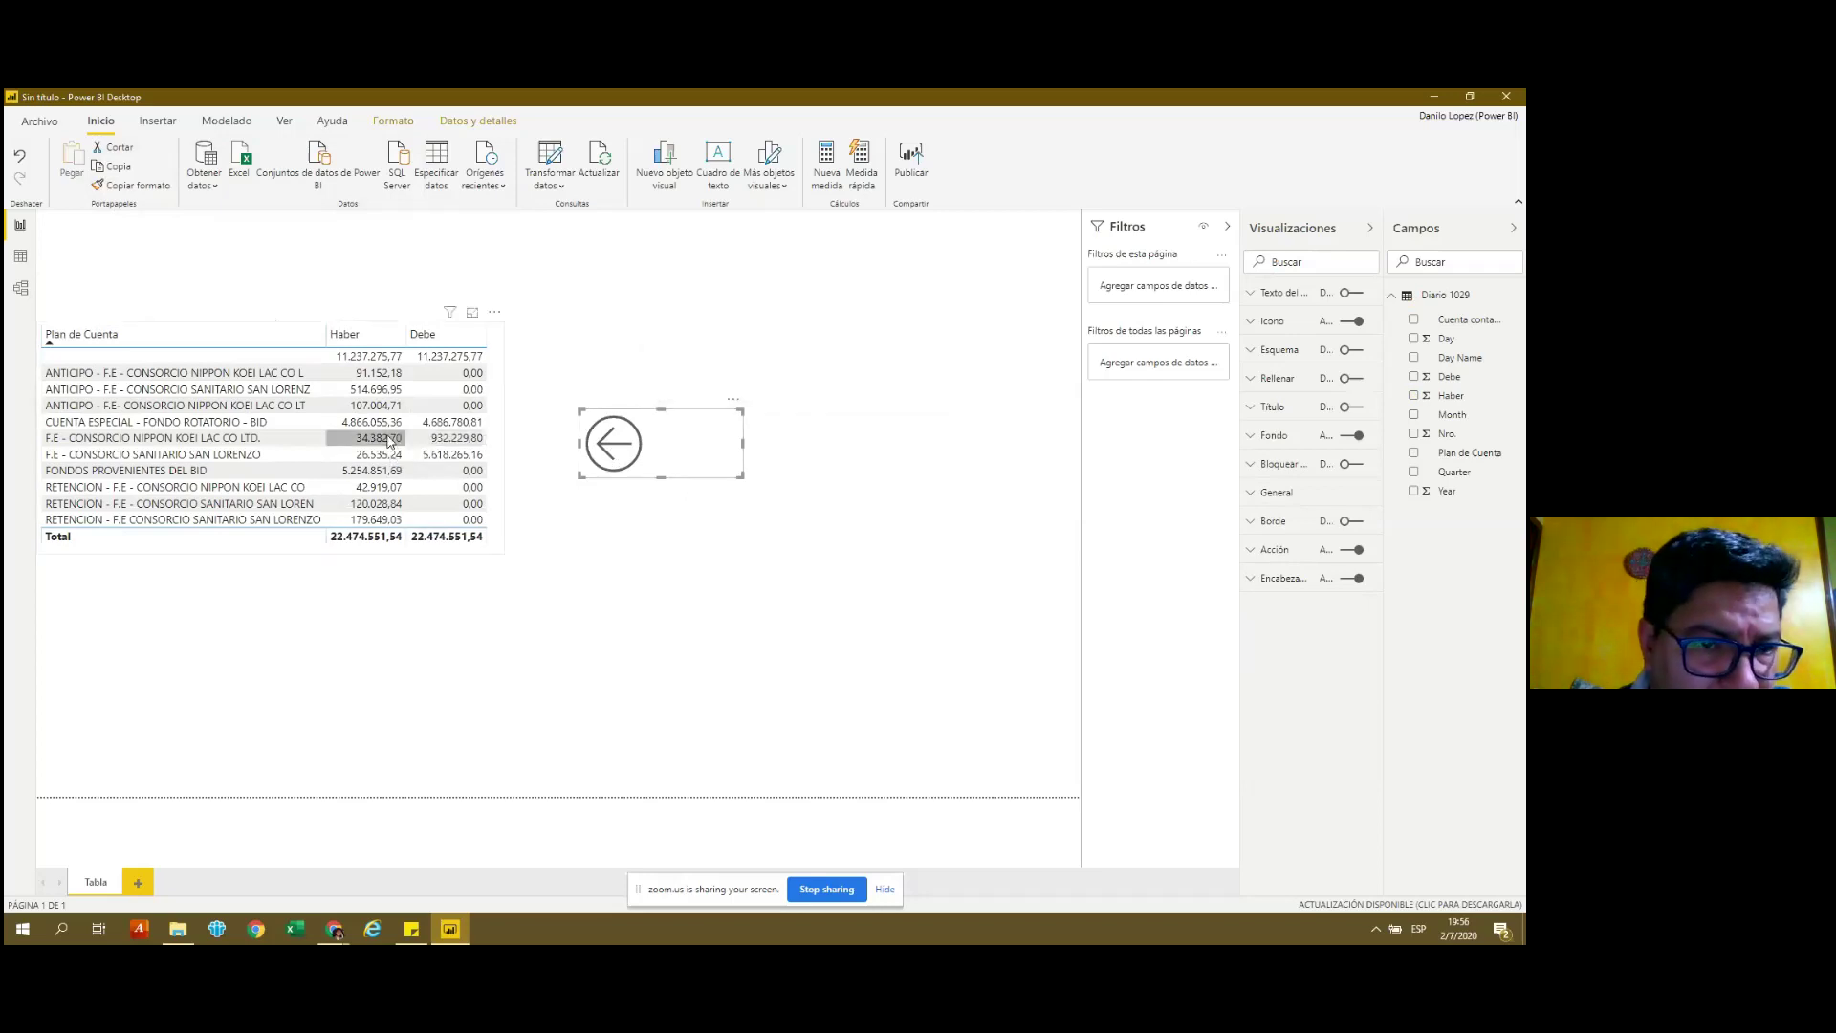
Sort the table by Plan de Cuenta descending, then undo the Delete so the table returns.
left_click(388, 440)
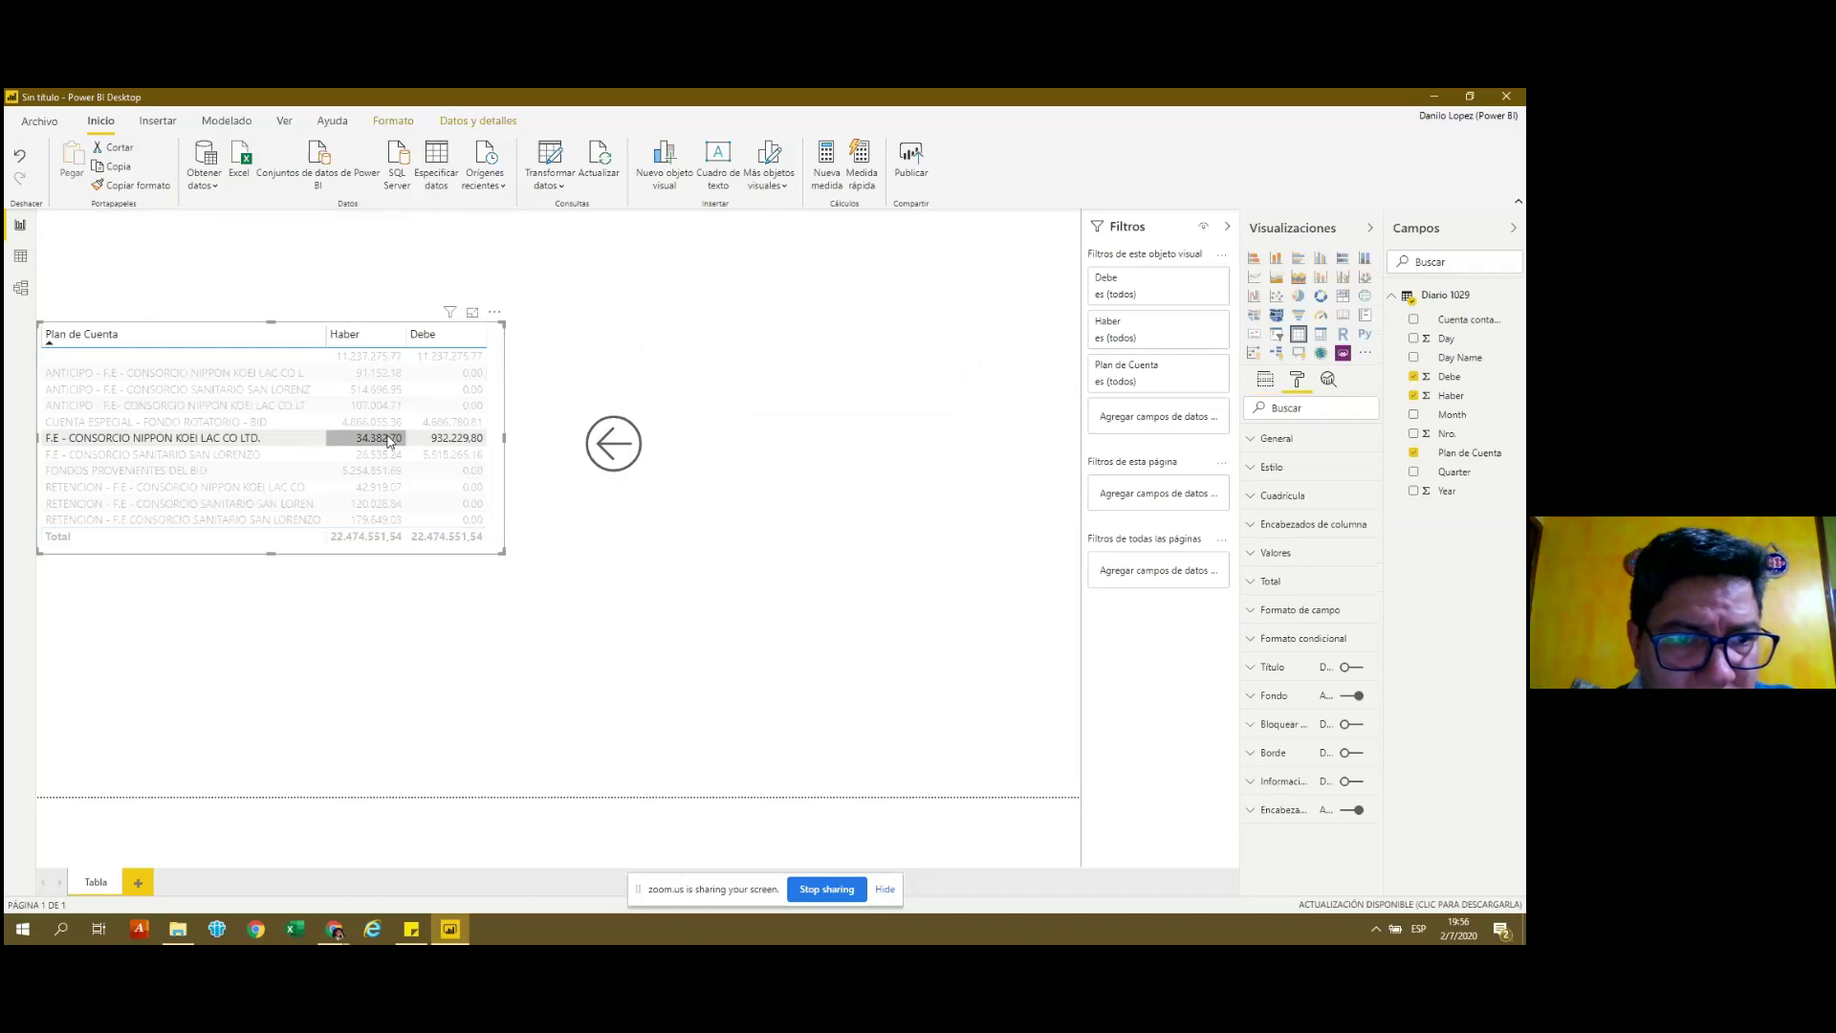
left_click(240, 337)
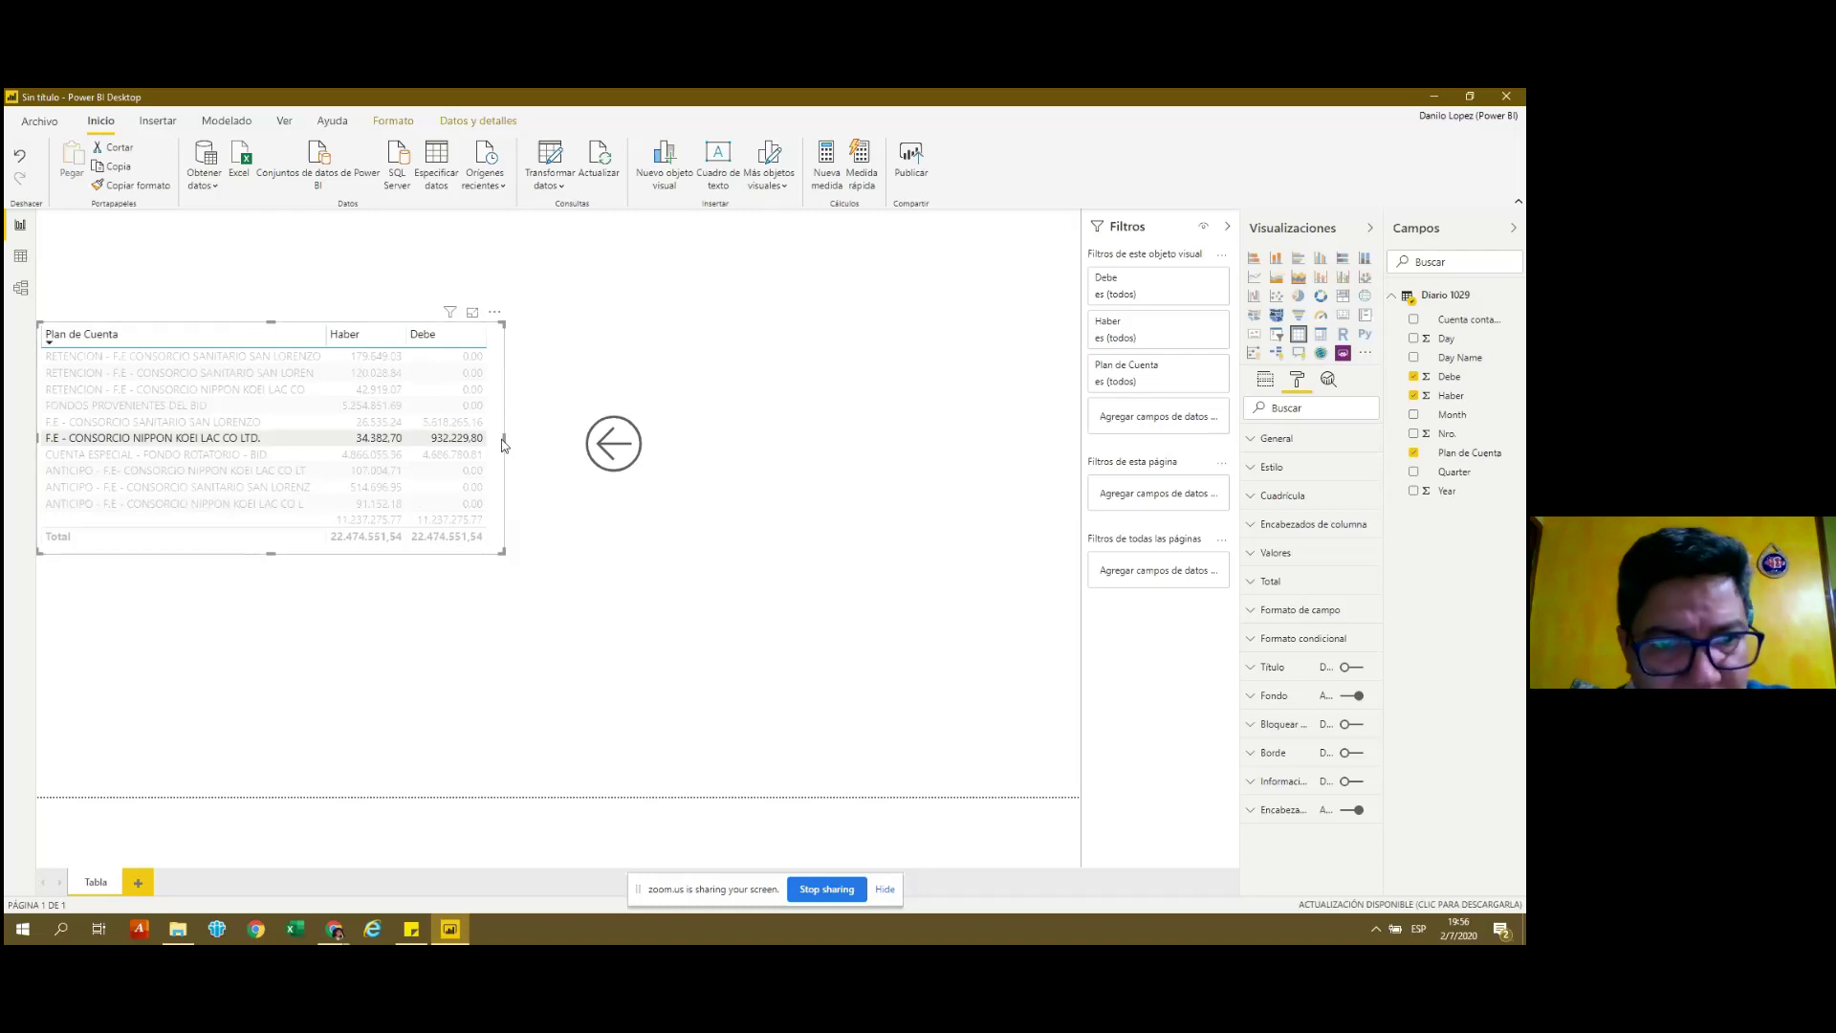
key("Delete")
key("ctrl+z")
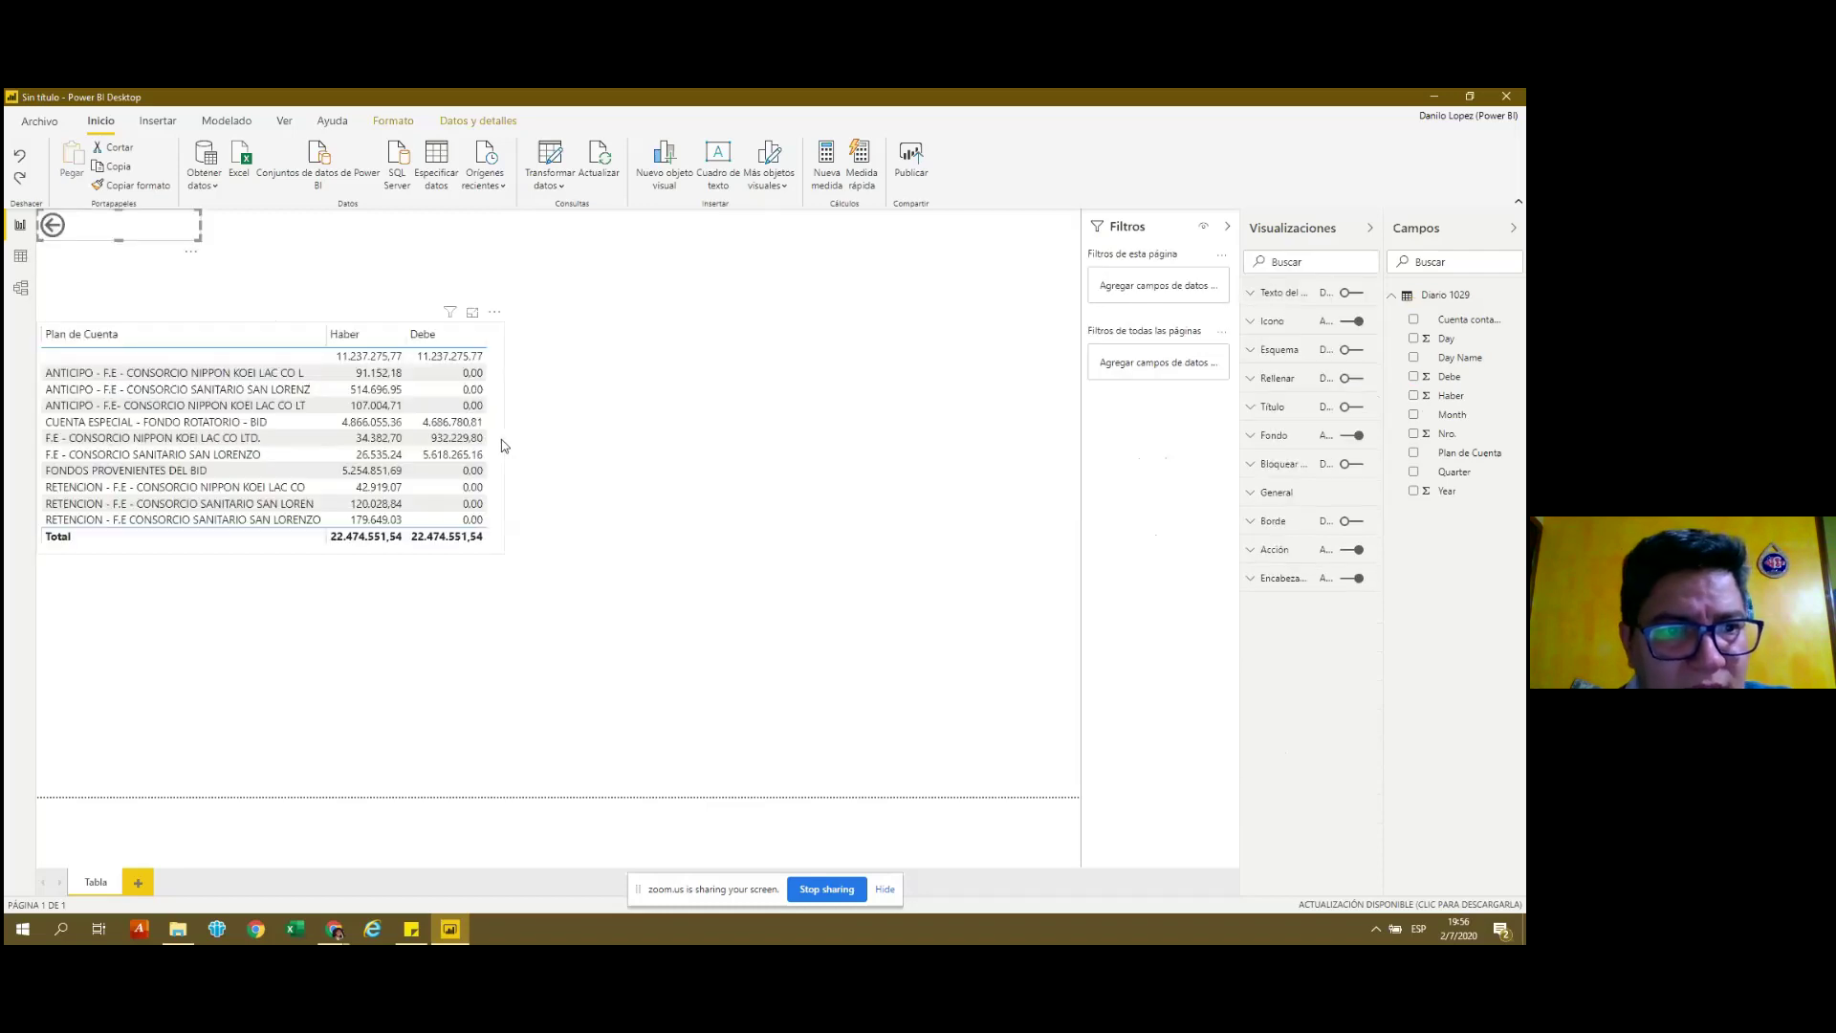
Undo the back-arrow button's resize and insertion, then view the table's assigned fields.
key("ctrl+z")
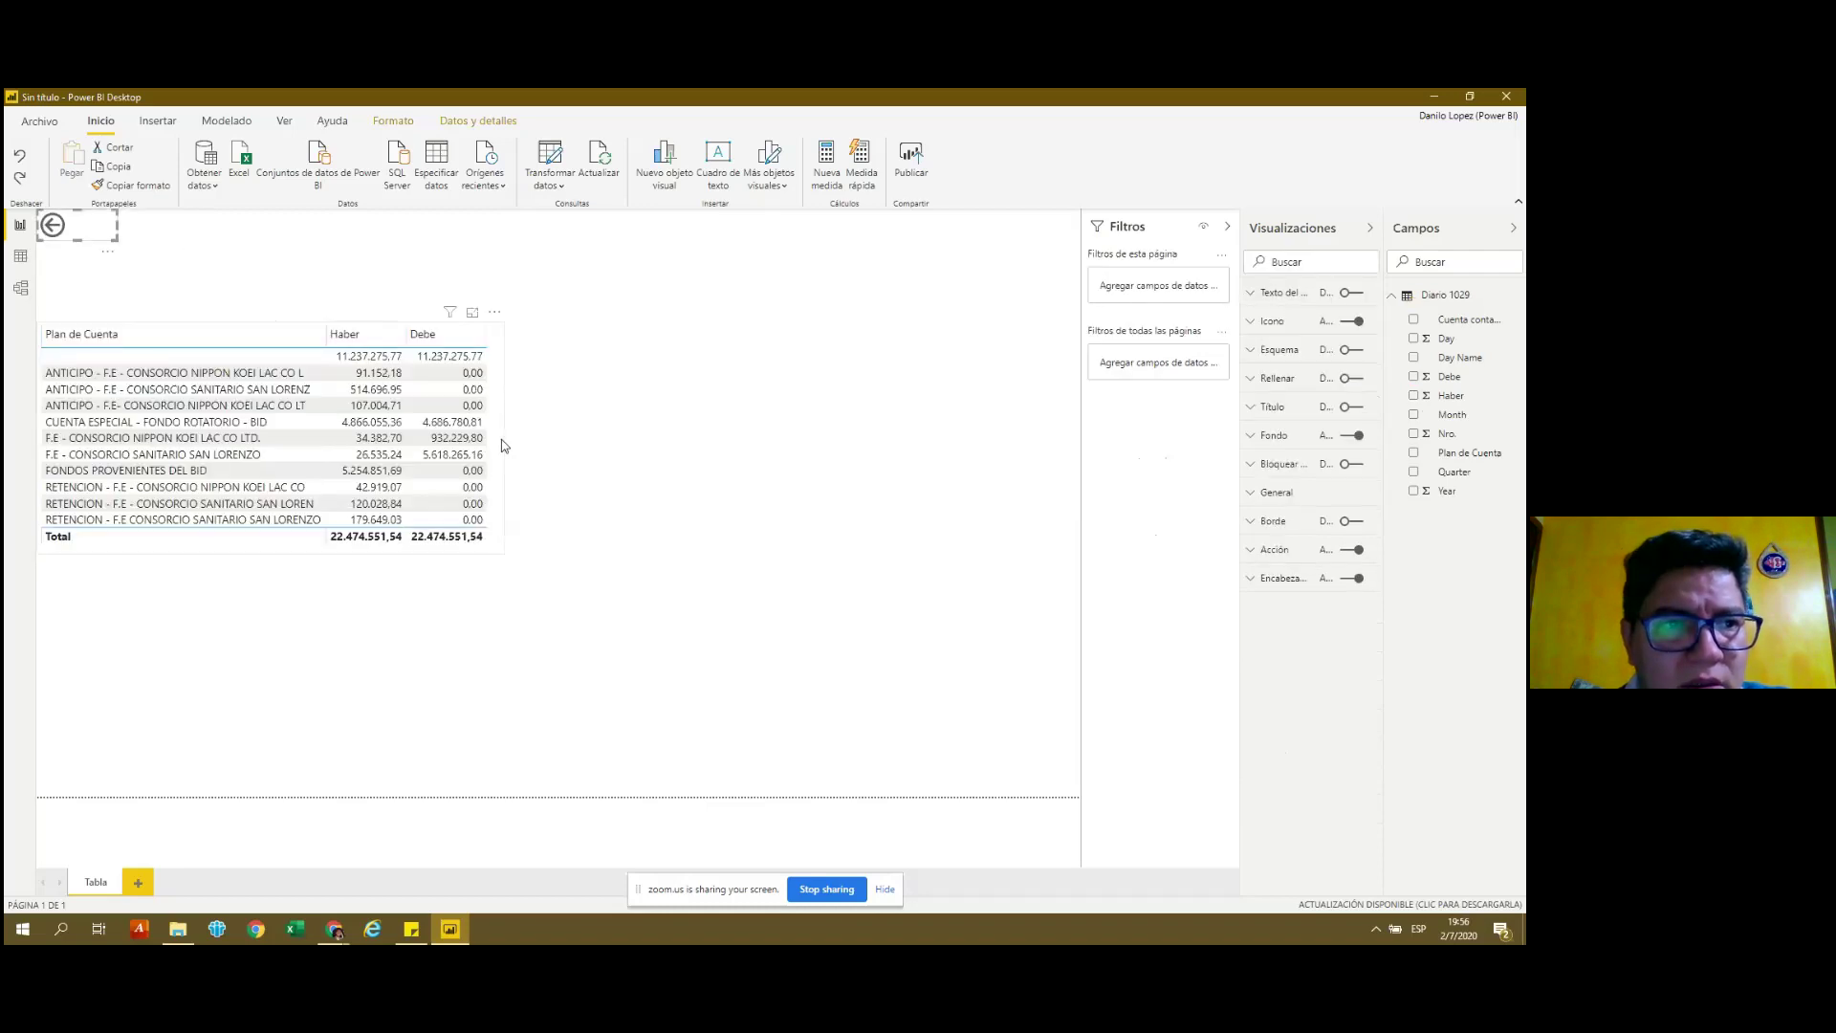
key("ctrl+z")
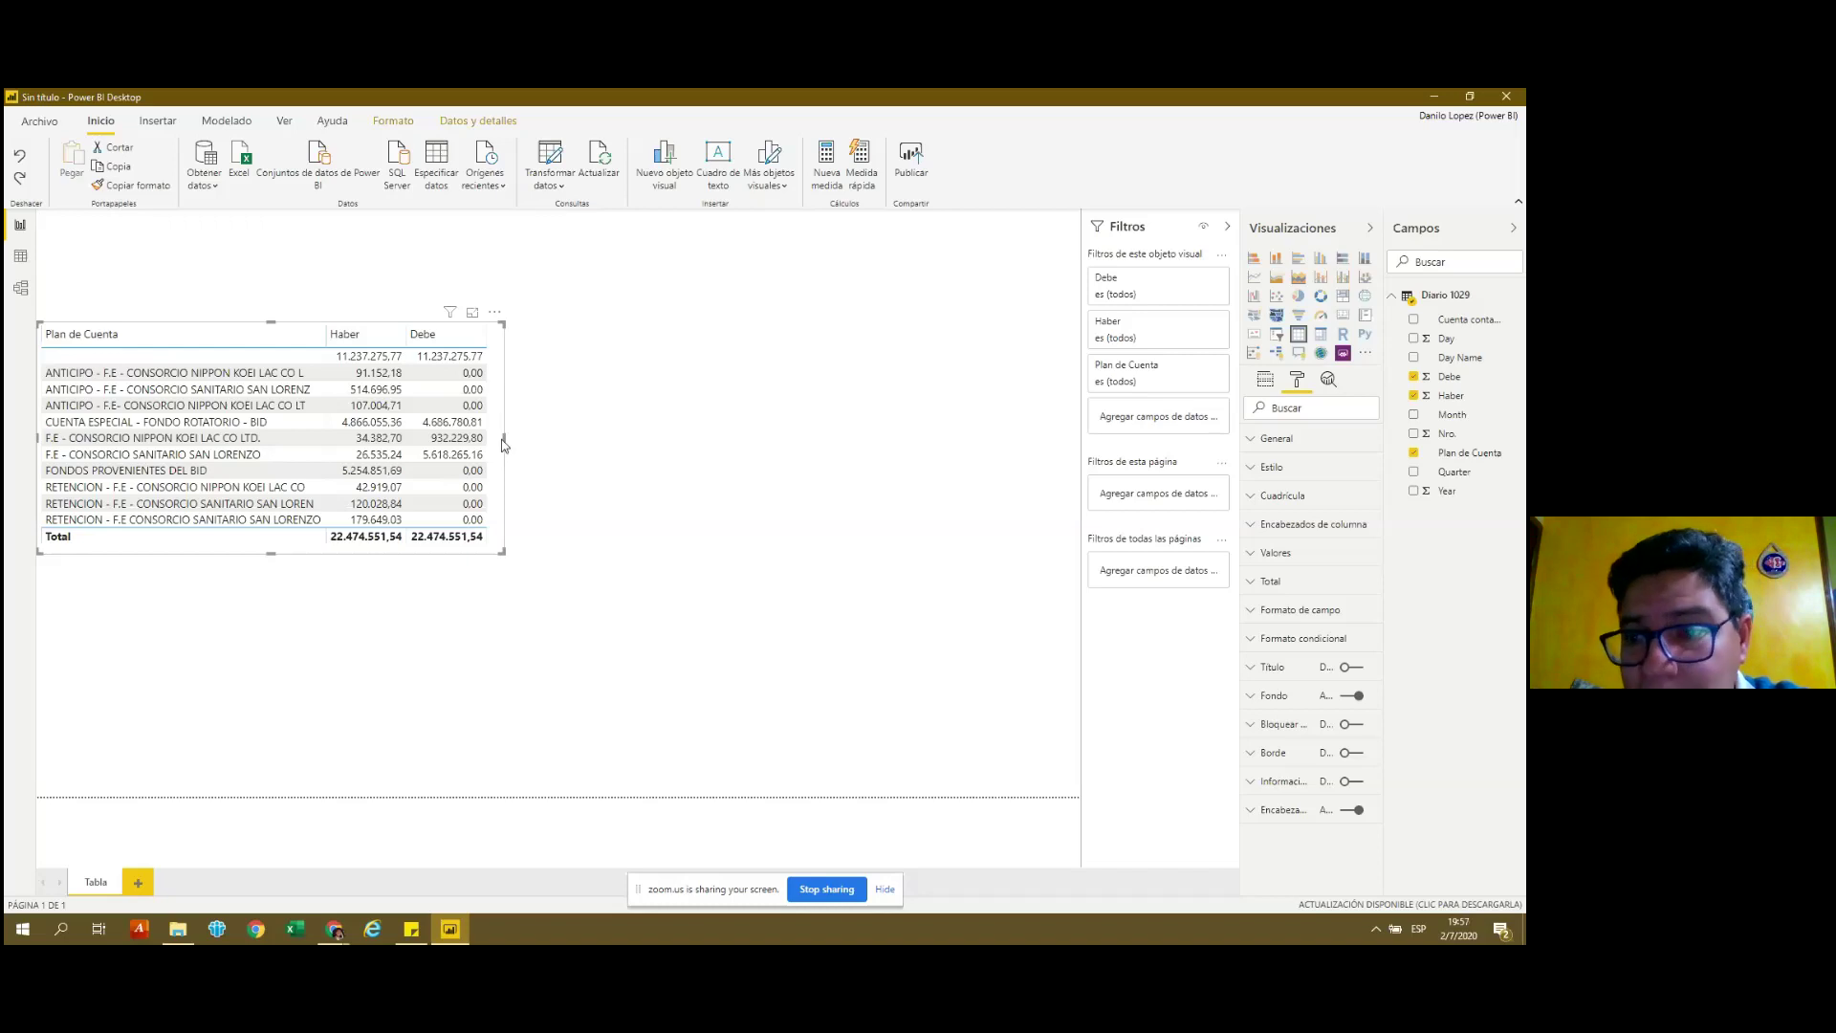
left_click(1264, 380)
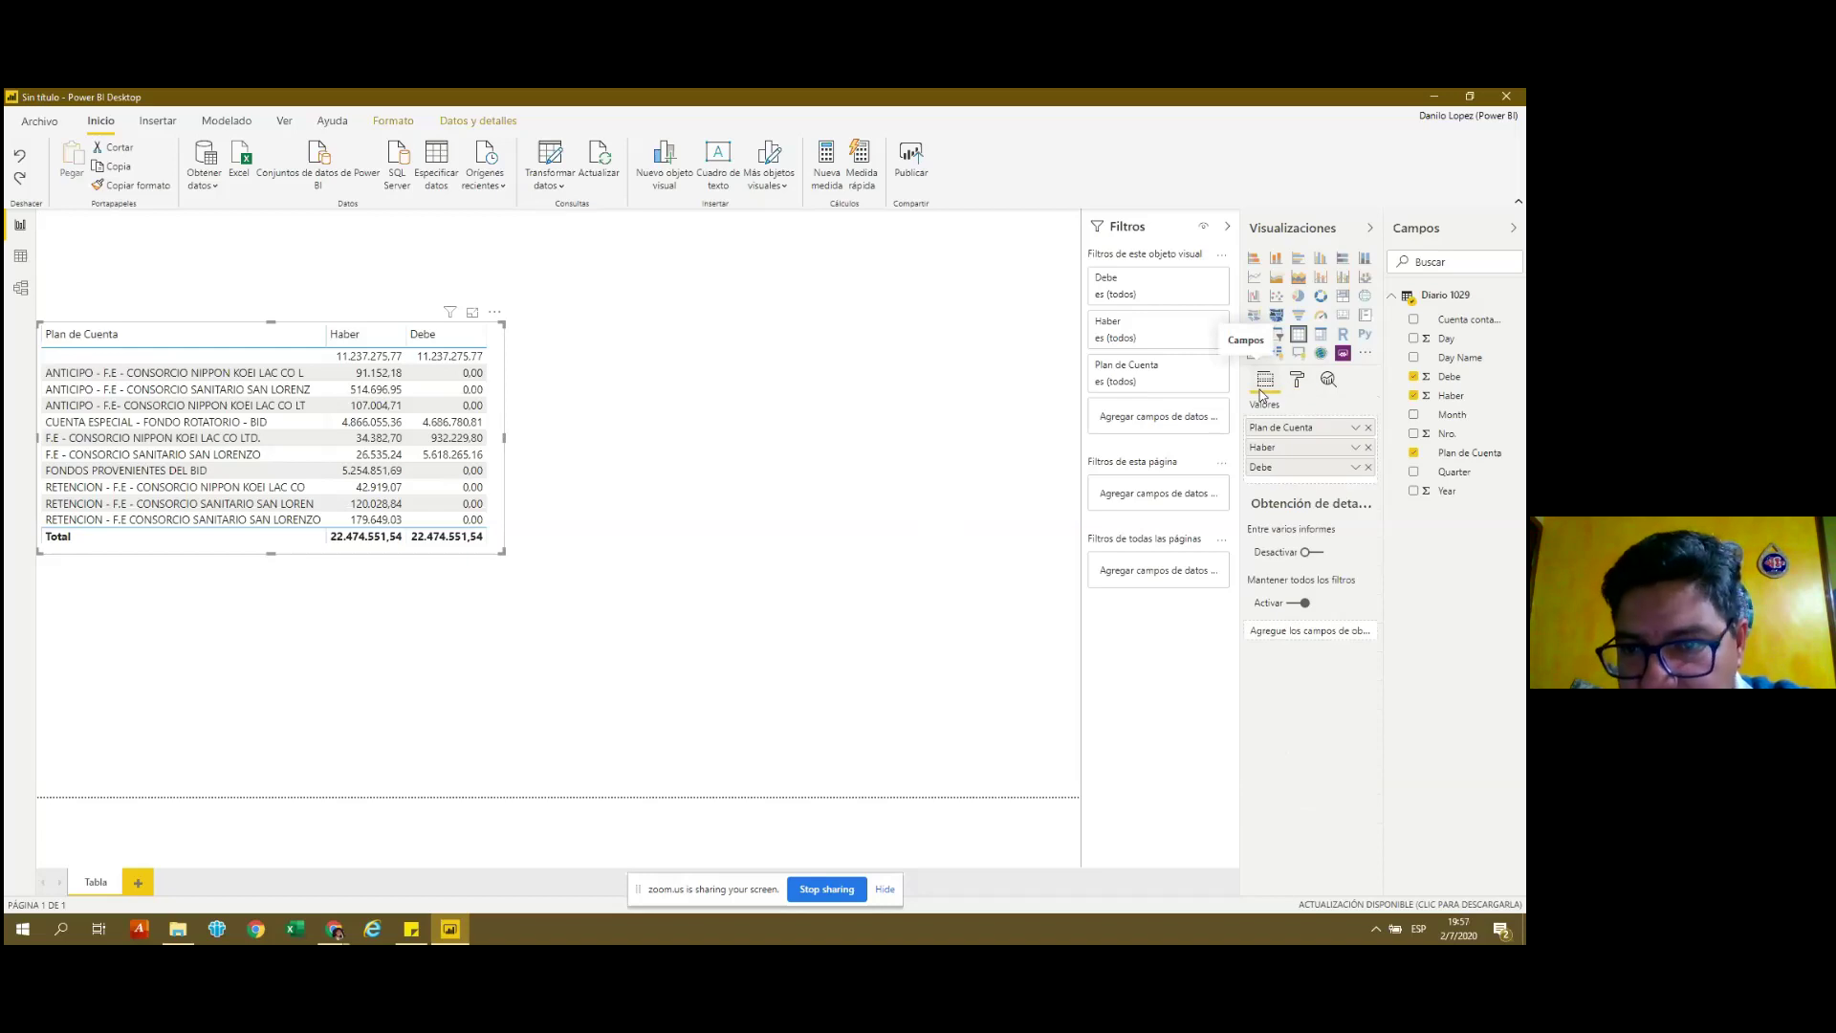
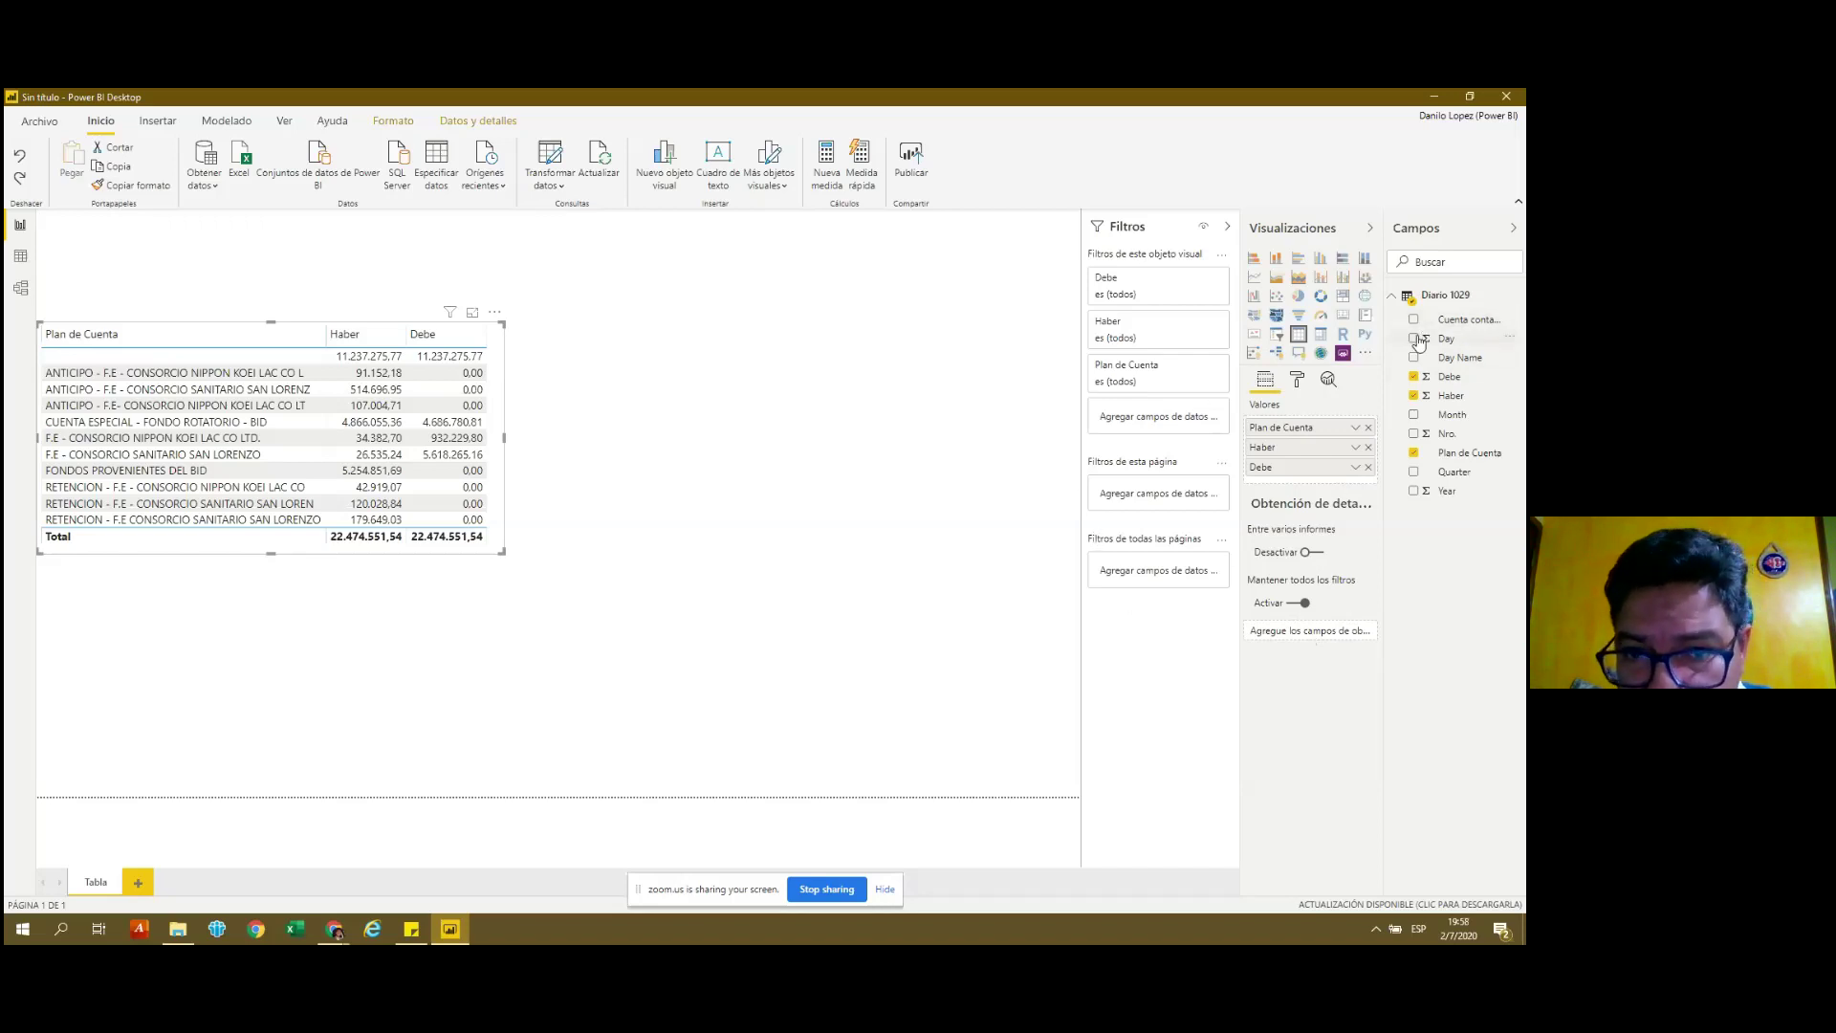
Add Cuenta contable to the table and as a page filter, then widen the table to show it.
left_click(1413, 321)
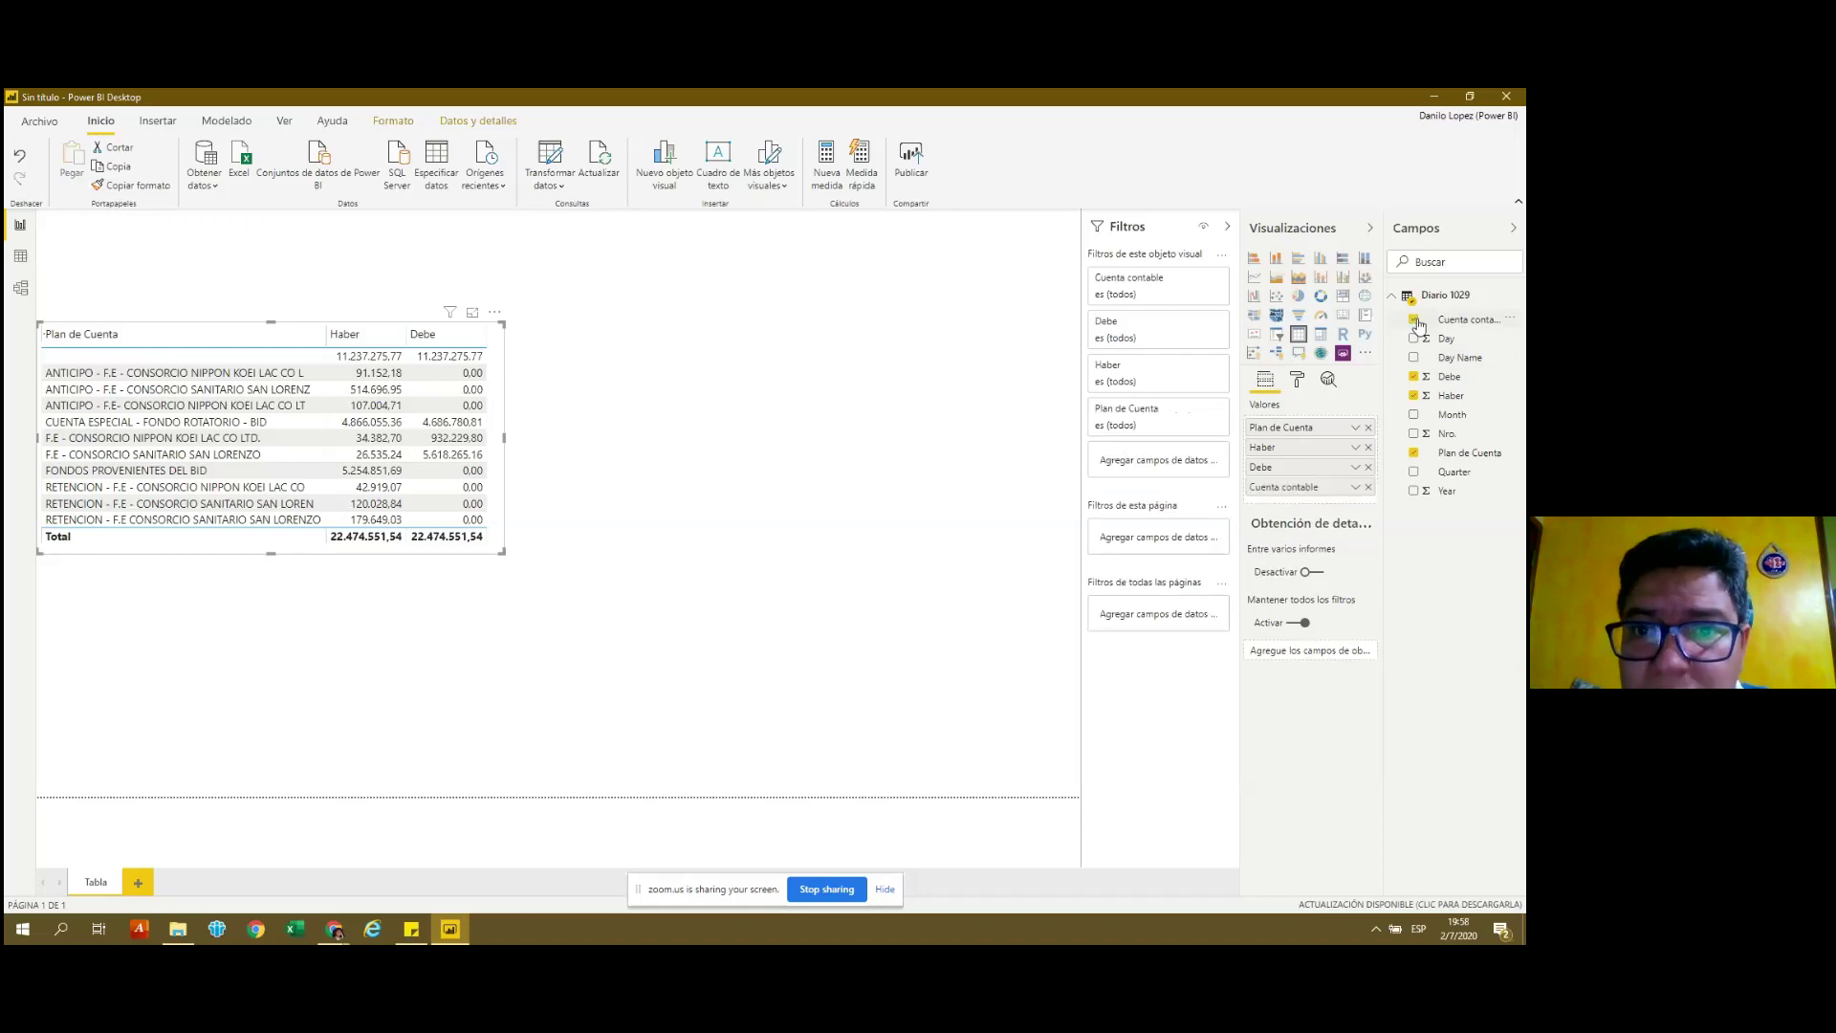
left_click_drag(1410, 328, 1212, 537)
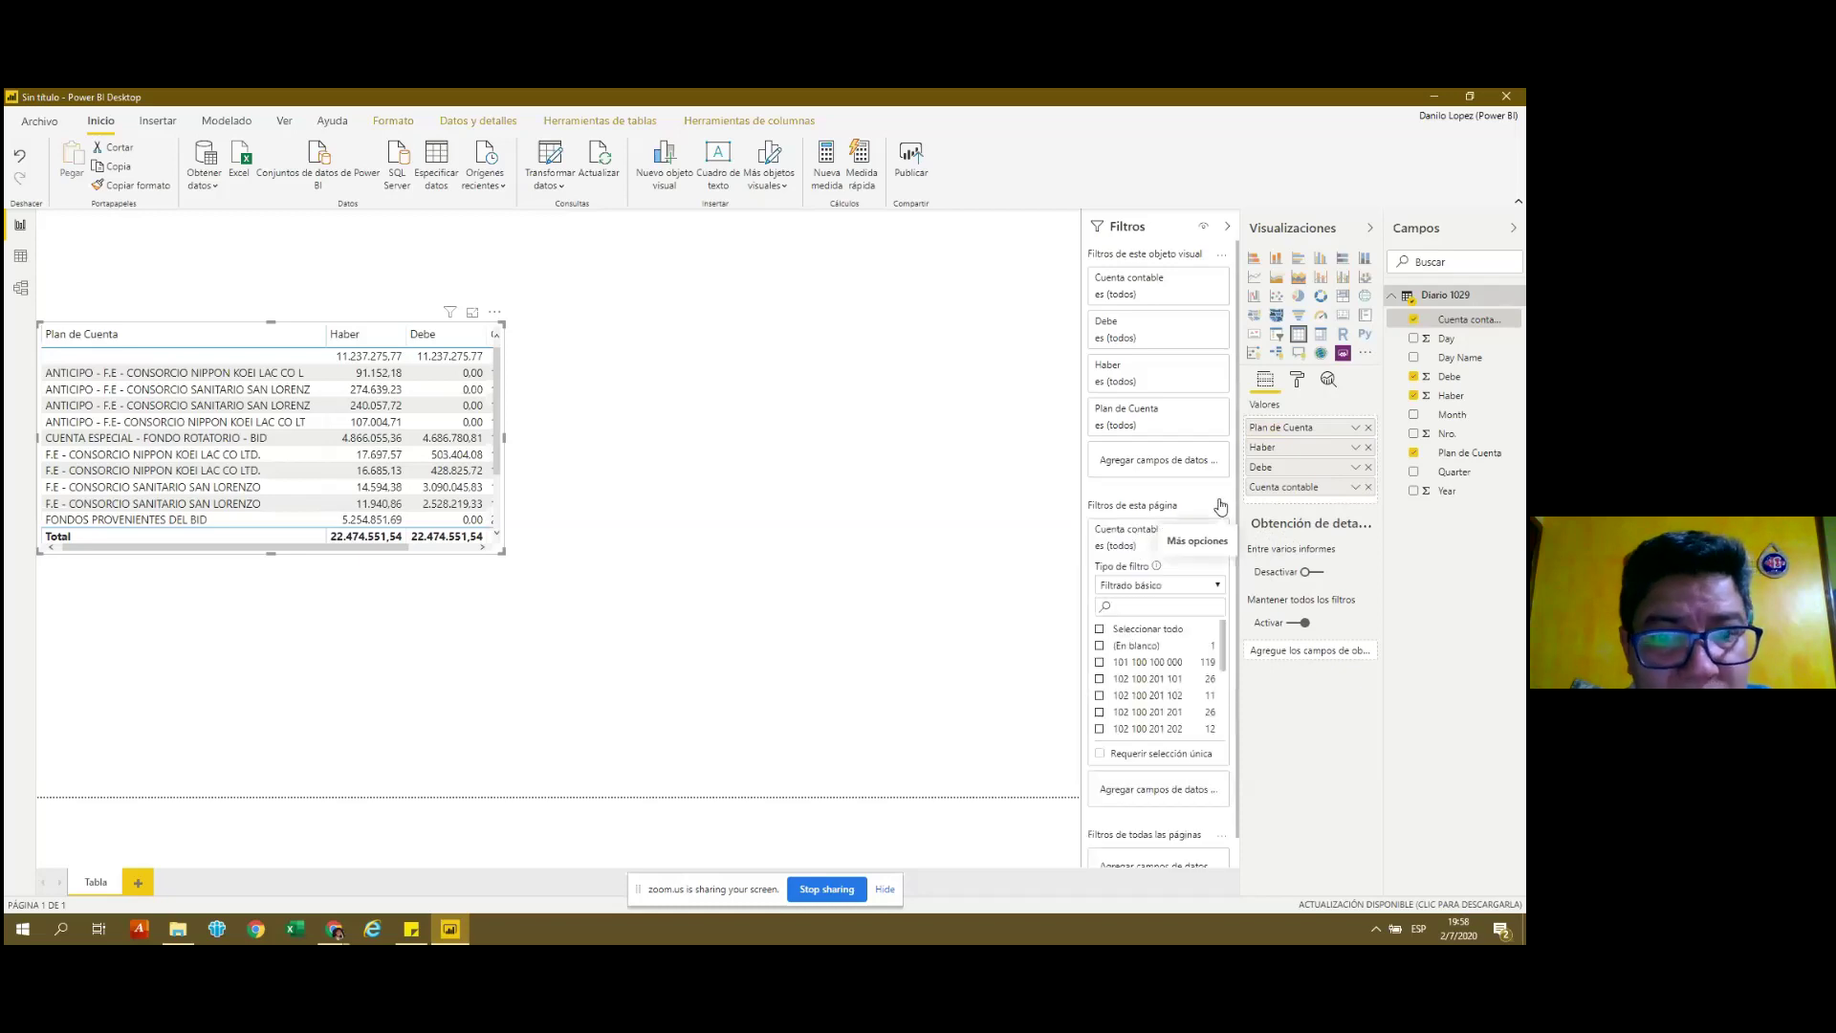
mouse_move(1223, 650)
left_mouse_down()
mouse_move(1232, 722)
mouse_move(1224, 609)
left_mouse_up()
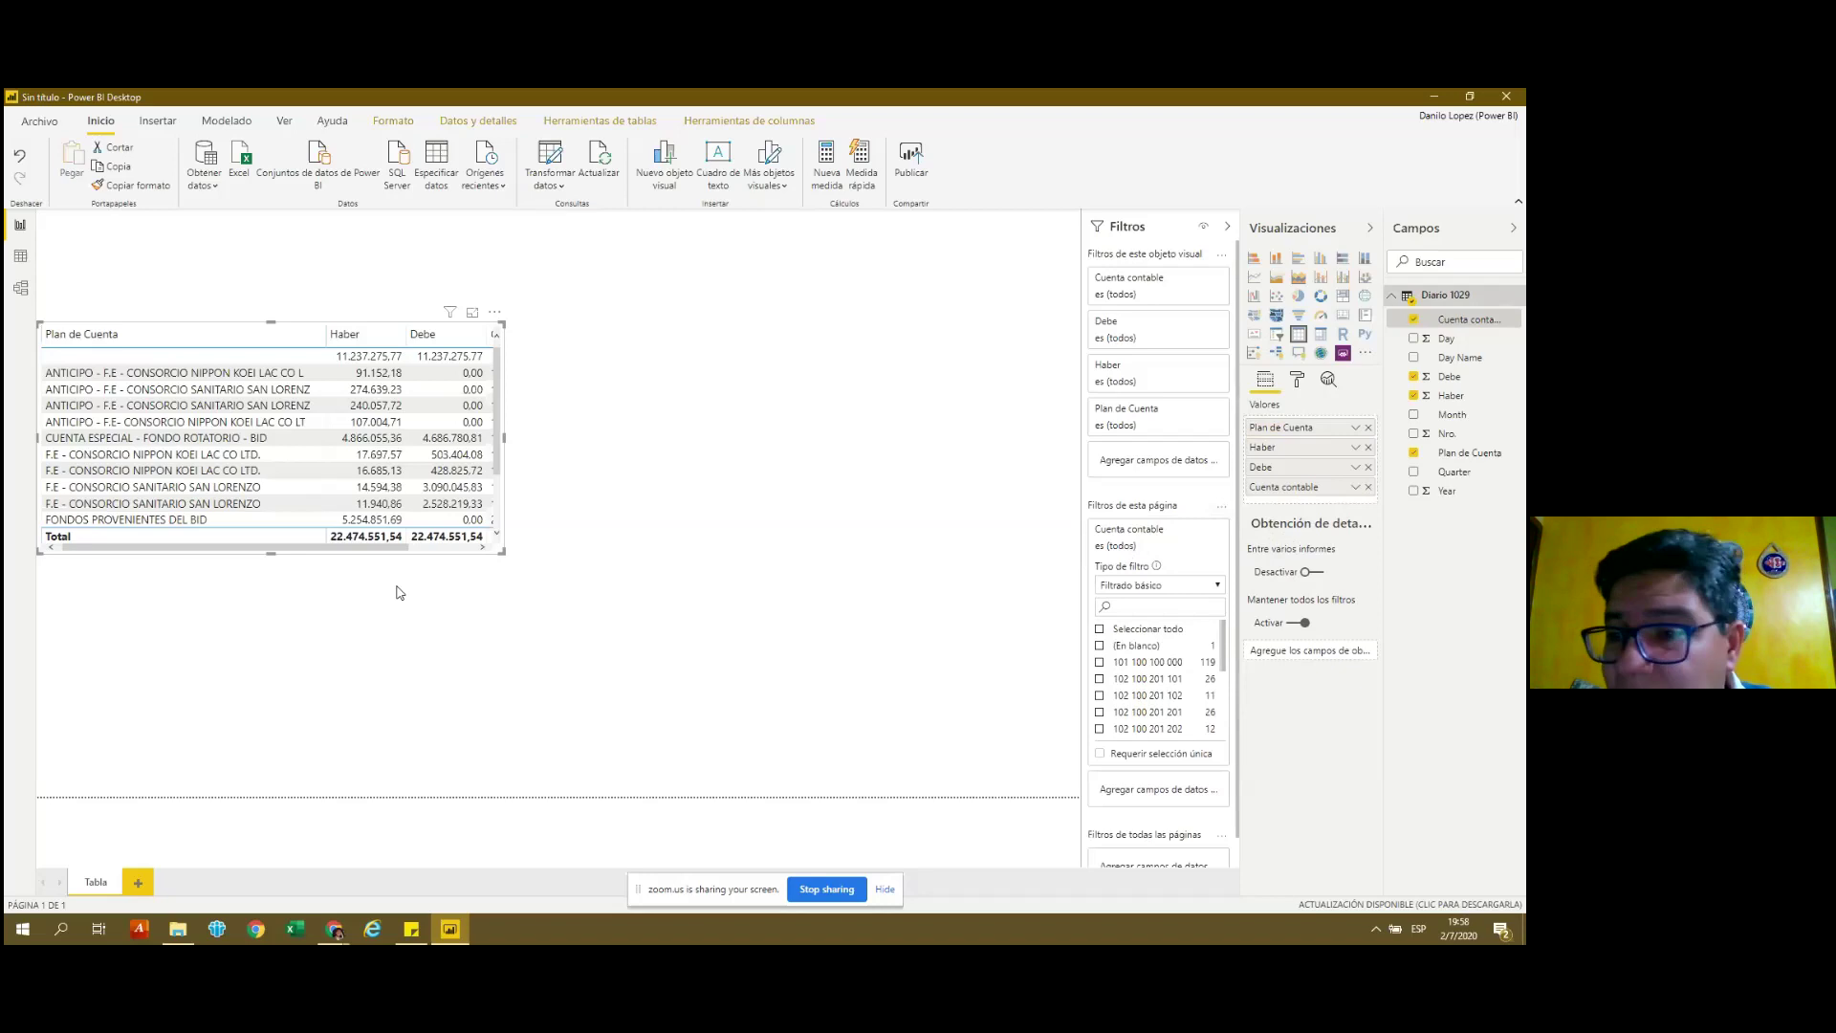
left_click_drag(503, 440, 697, 443)
left_click(697, 443)
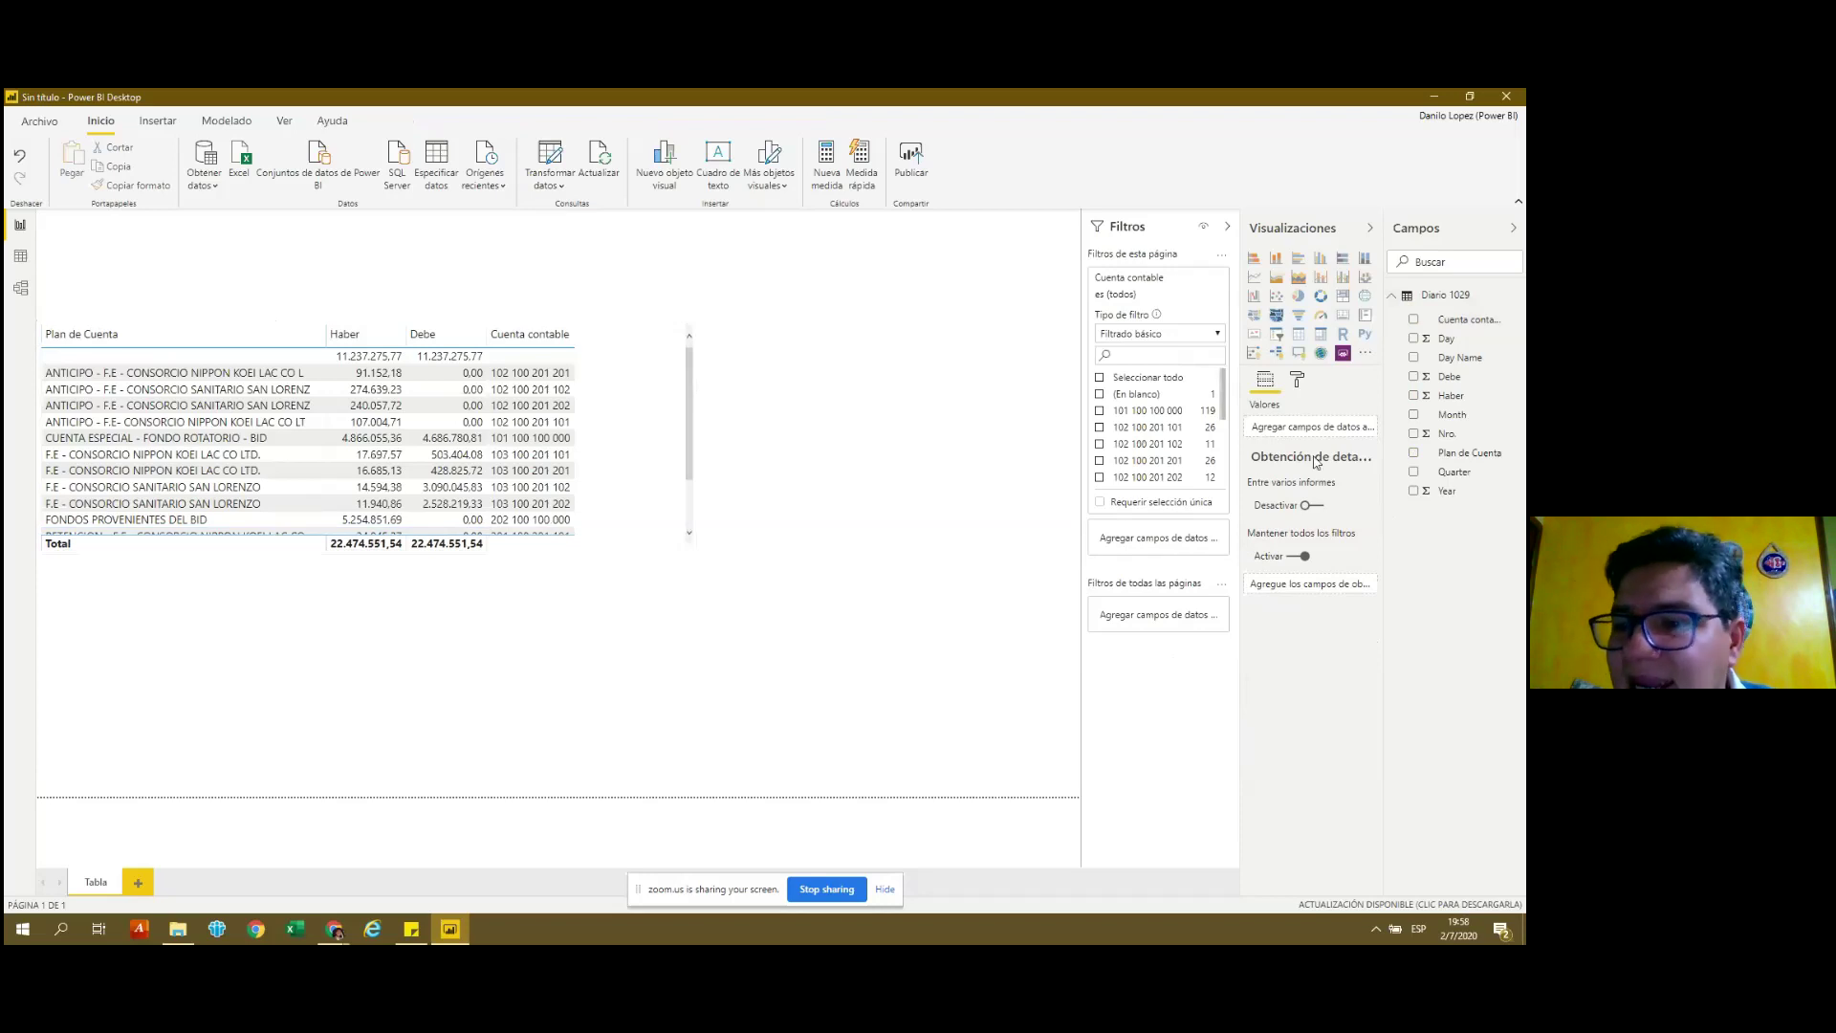
mouse_move(531, 503)
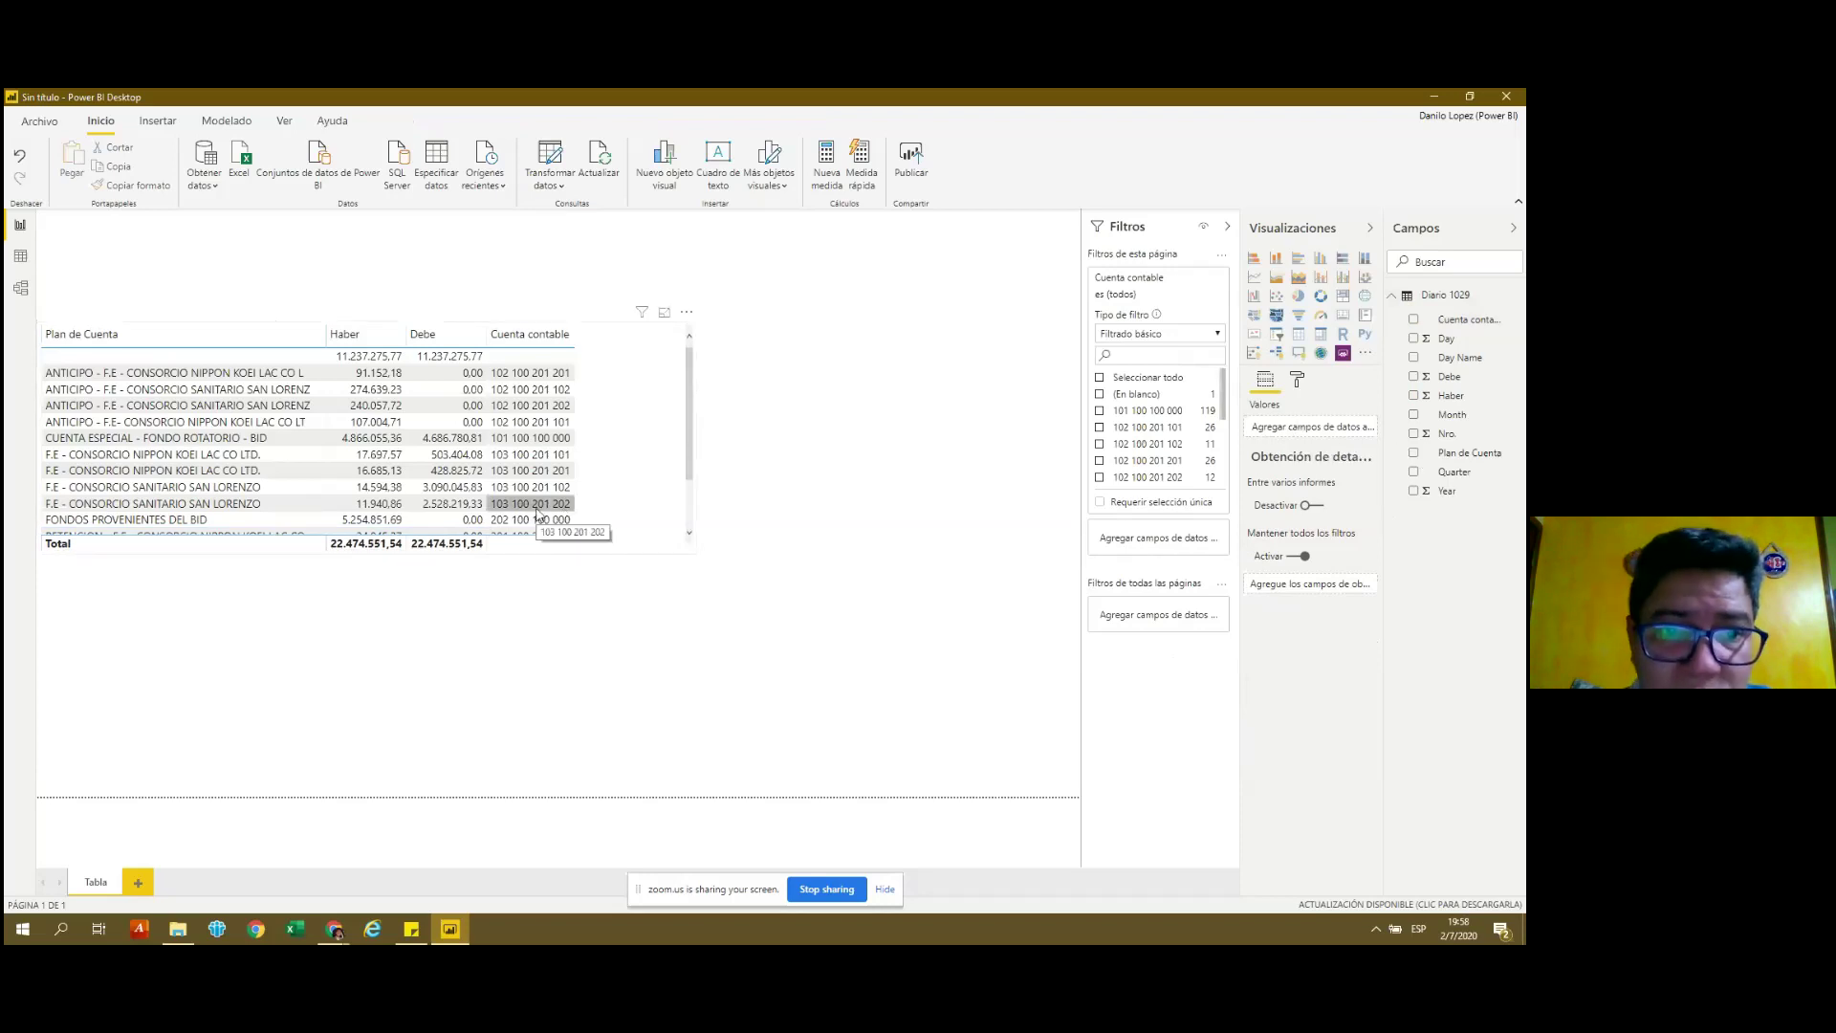
Move Cuenta contable up in Valores so it follows Plan de Cuenta, ahead of Haber and Debe.
left_click(537, 506)
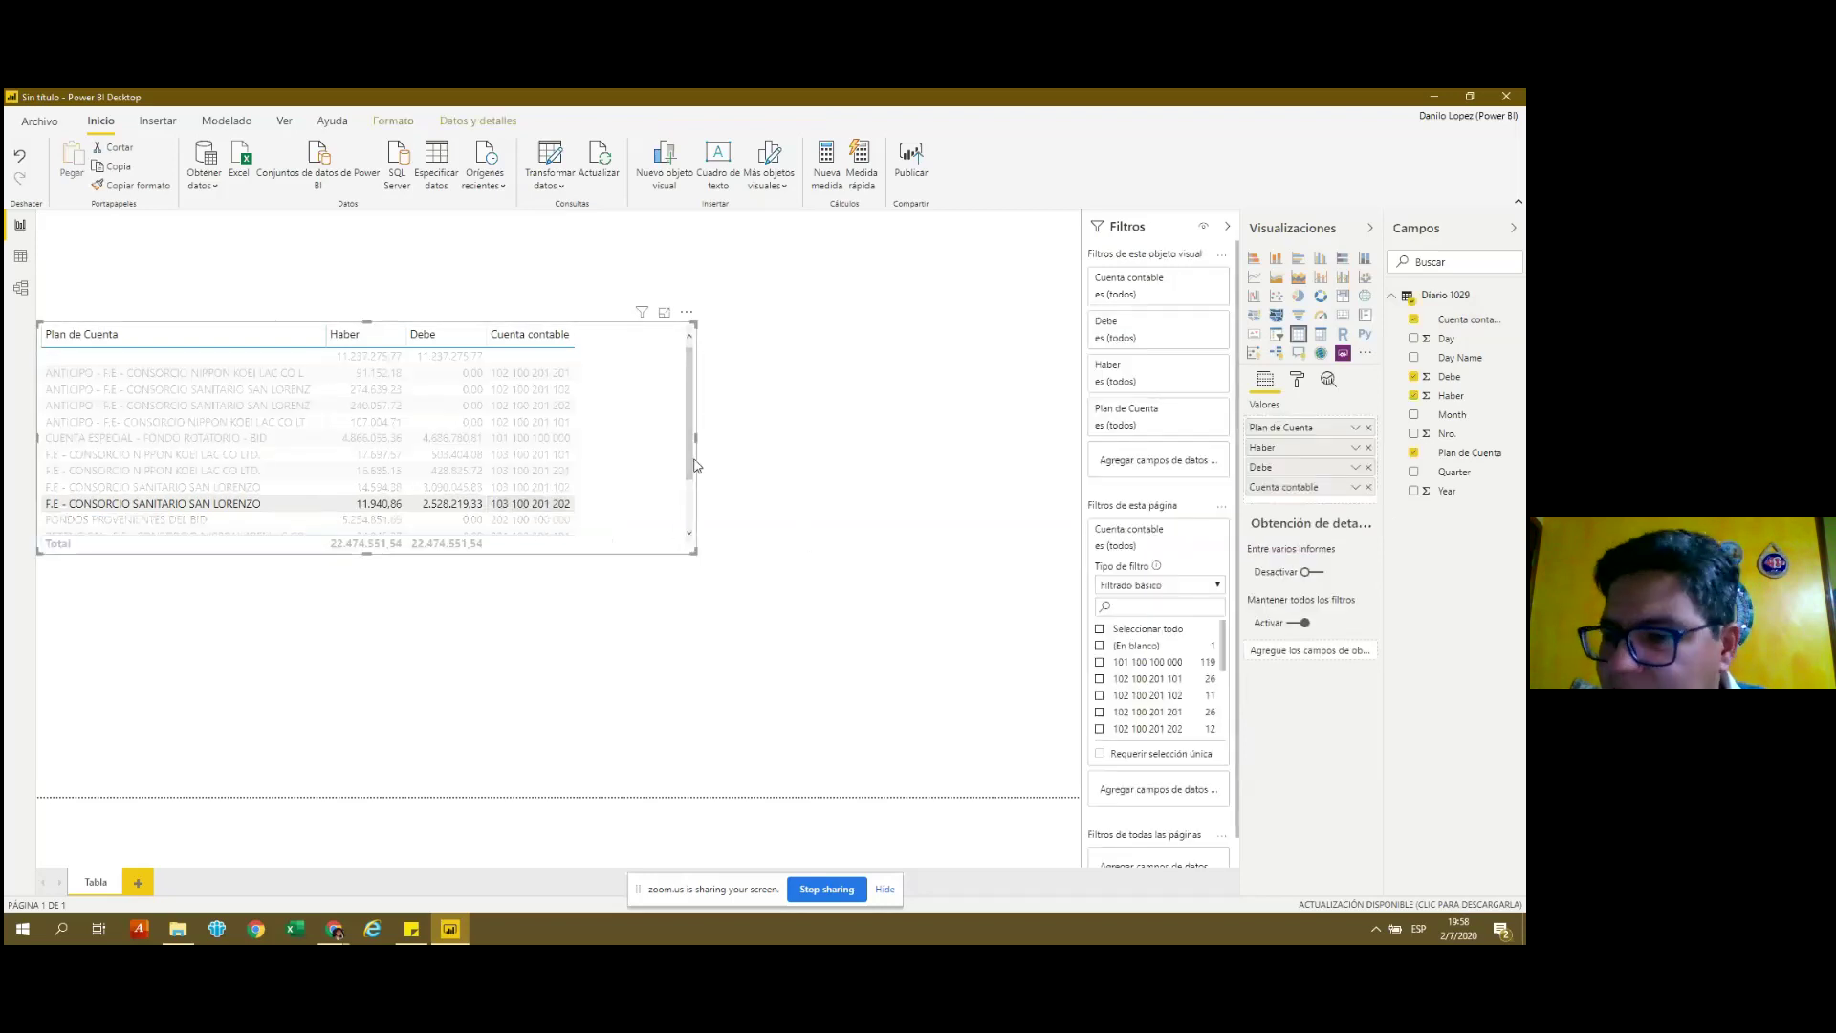
mouse_move(1155, 537)
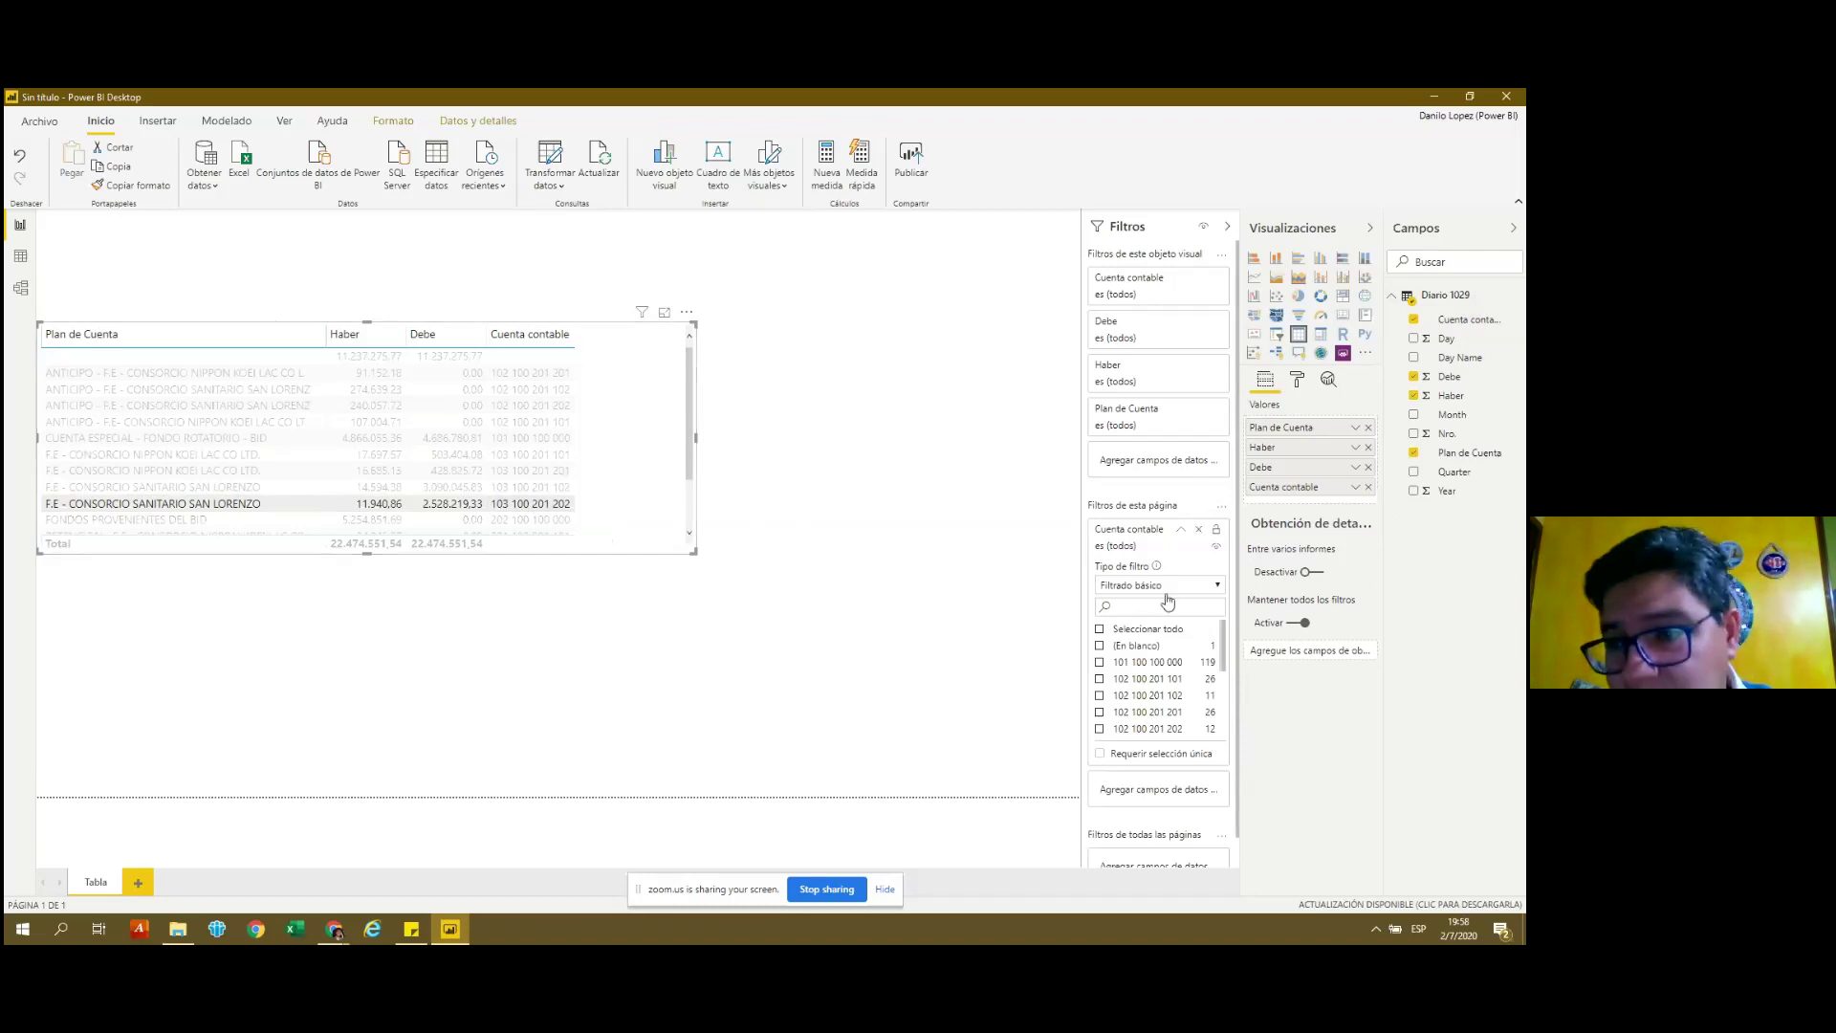
left_click_drag(1286, 488, 1288, 449)
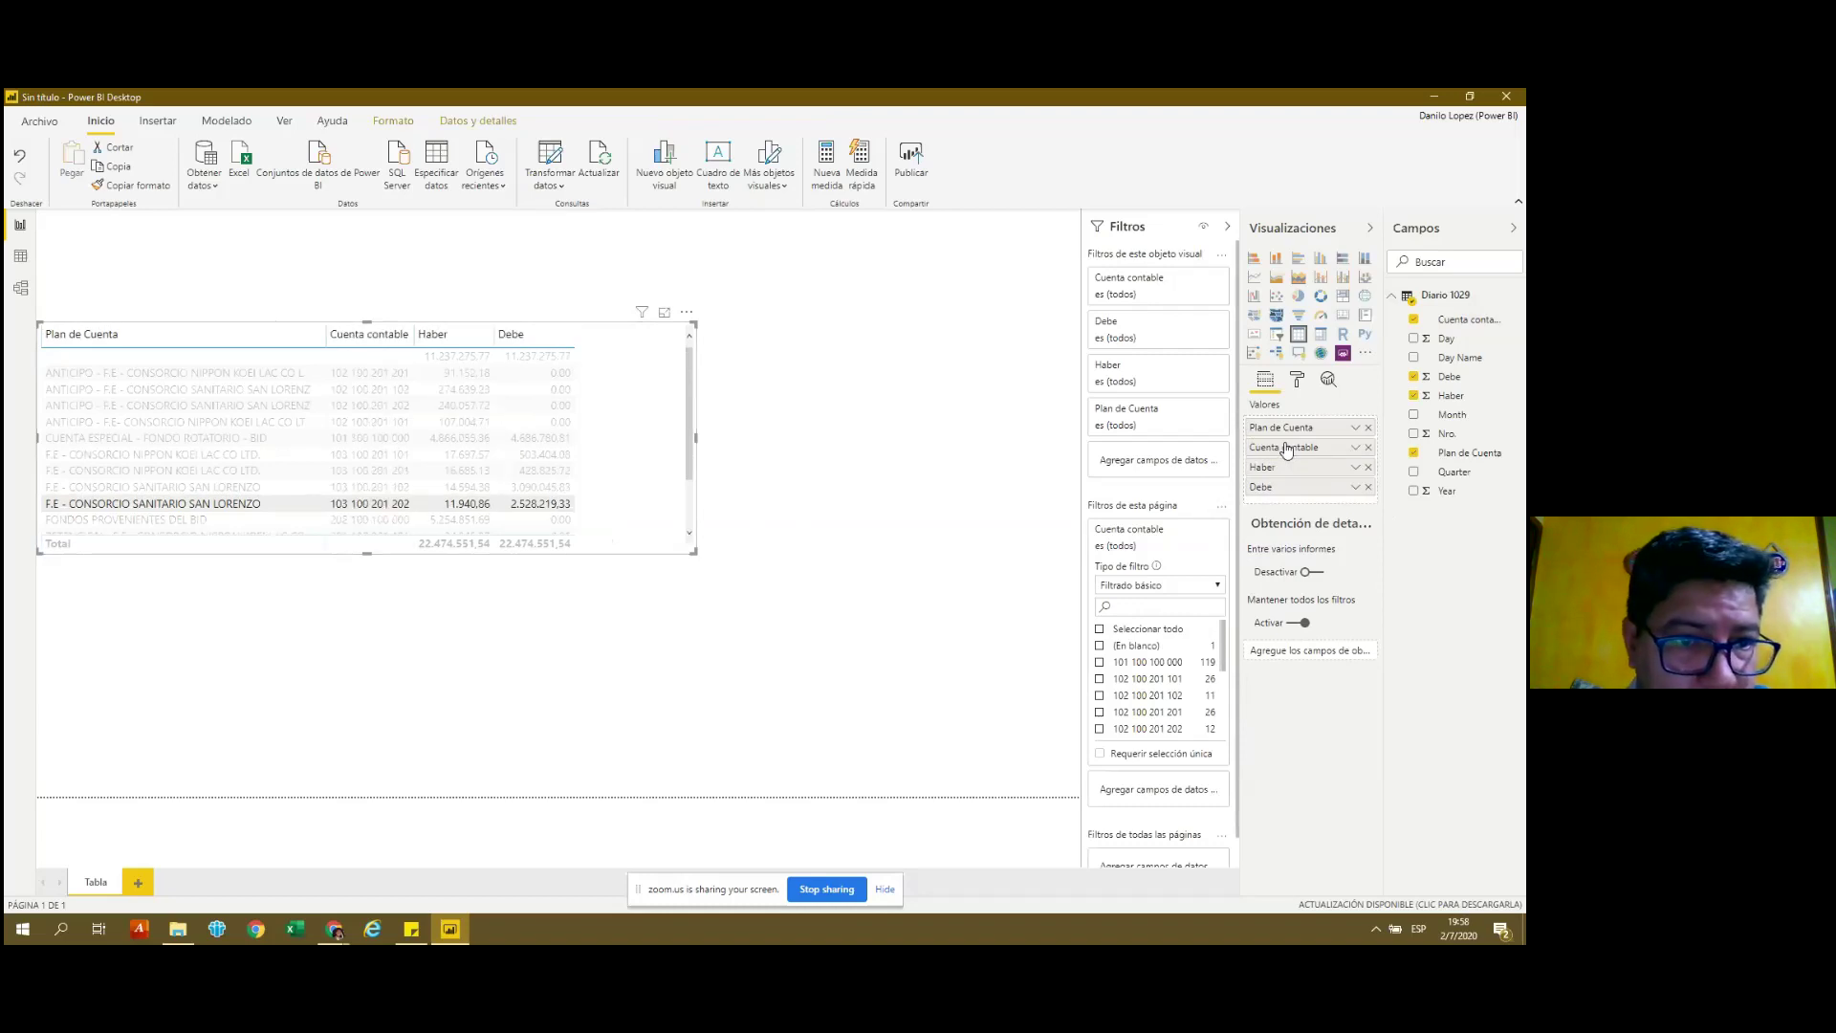
left_click(389, 409)
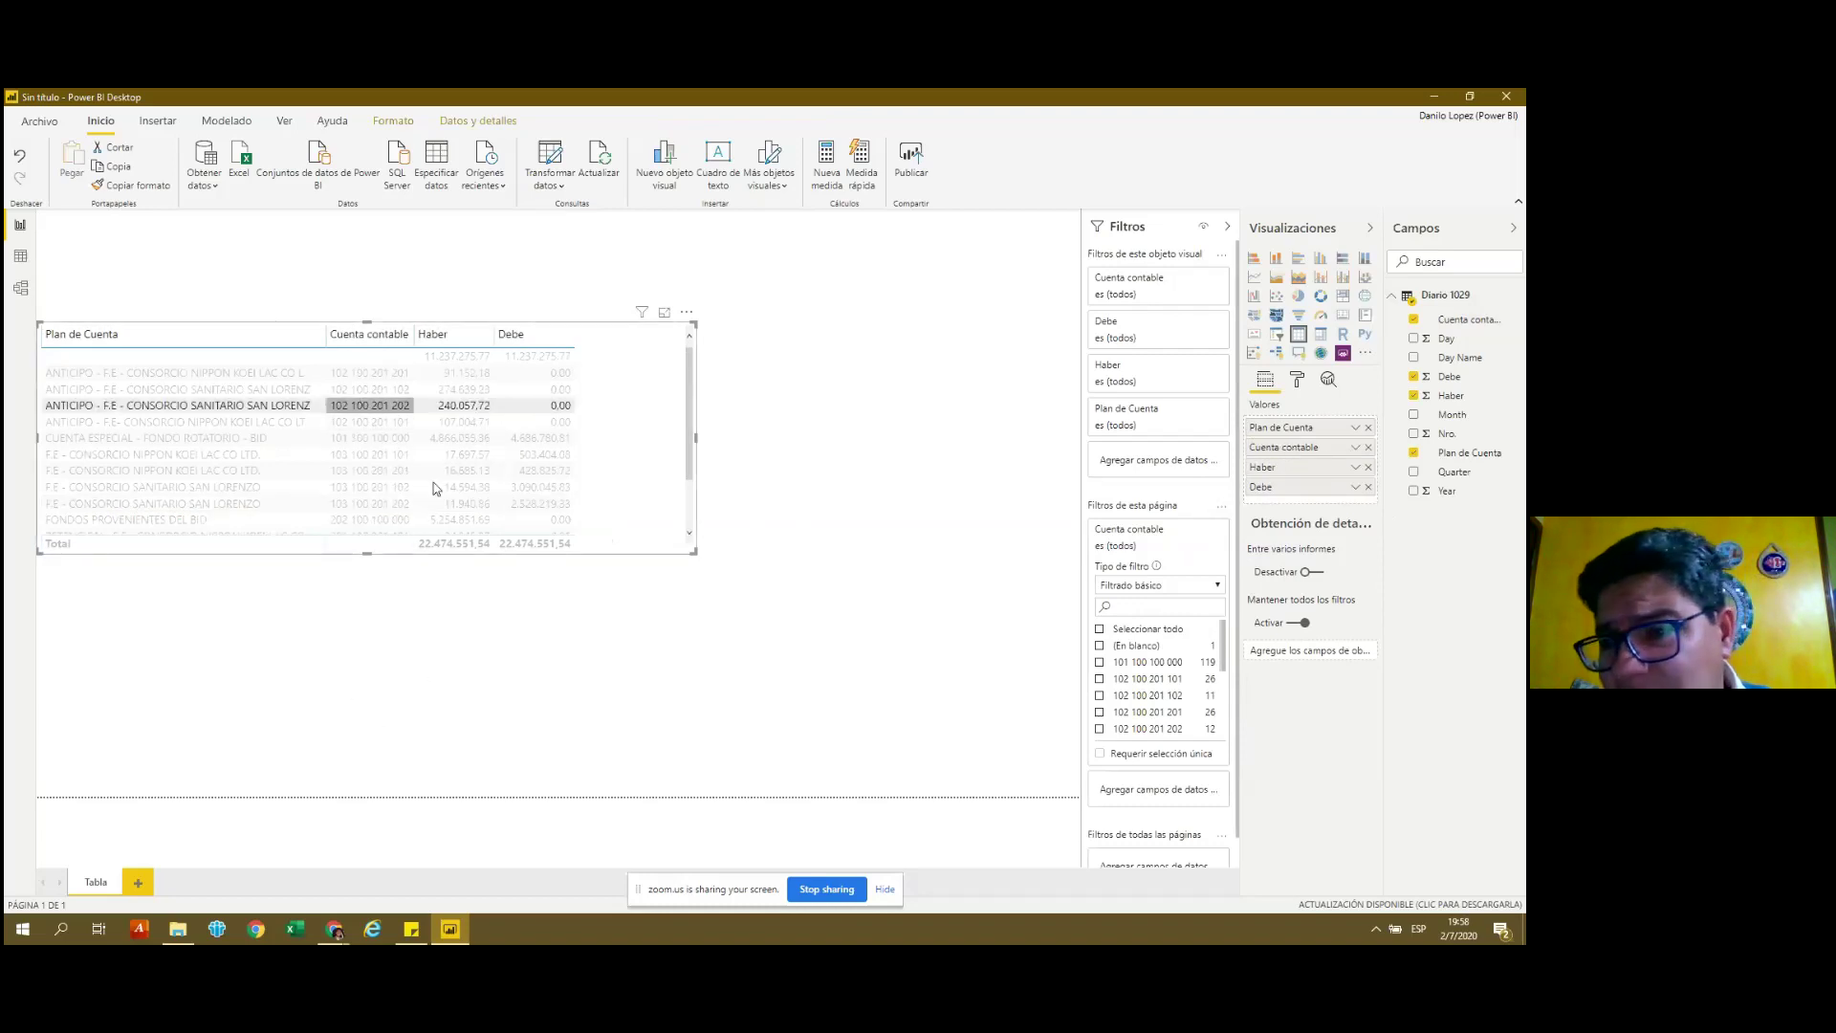
left_click(593, 674)
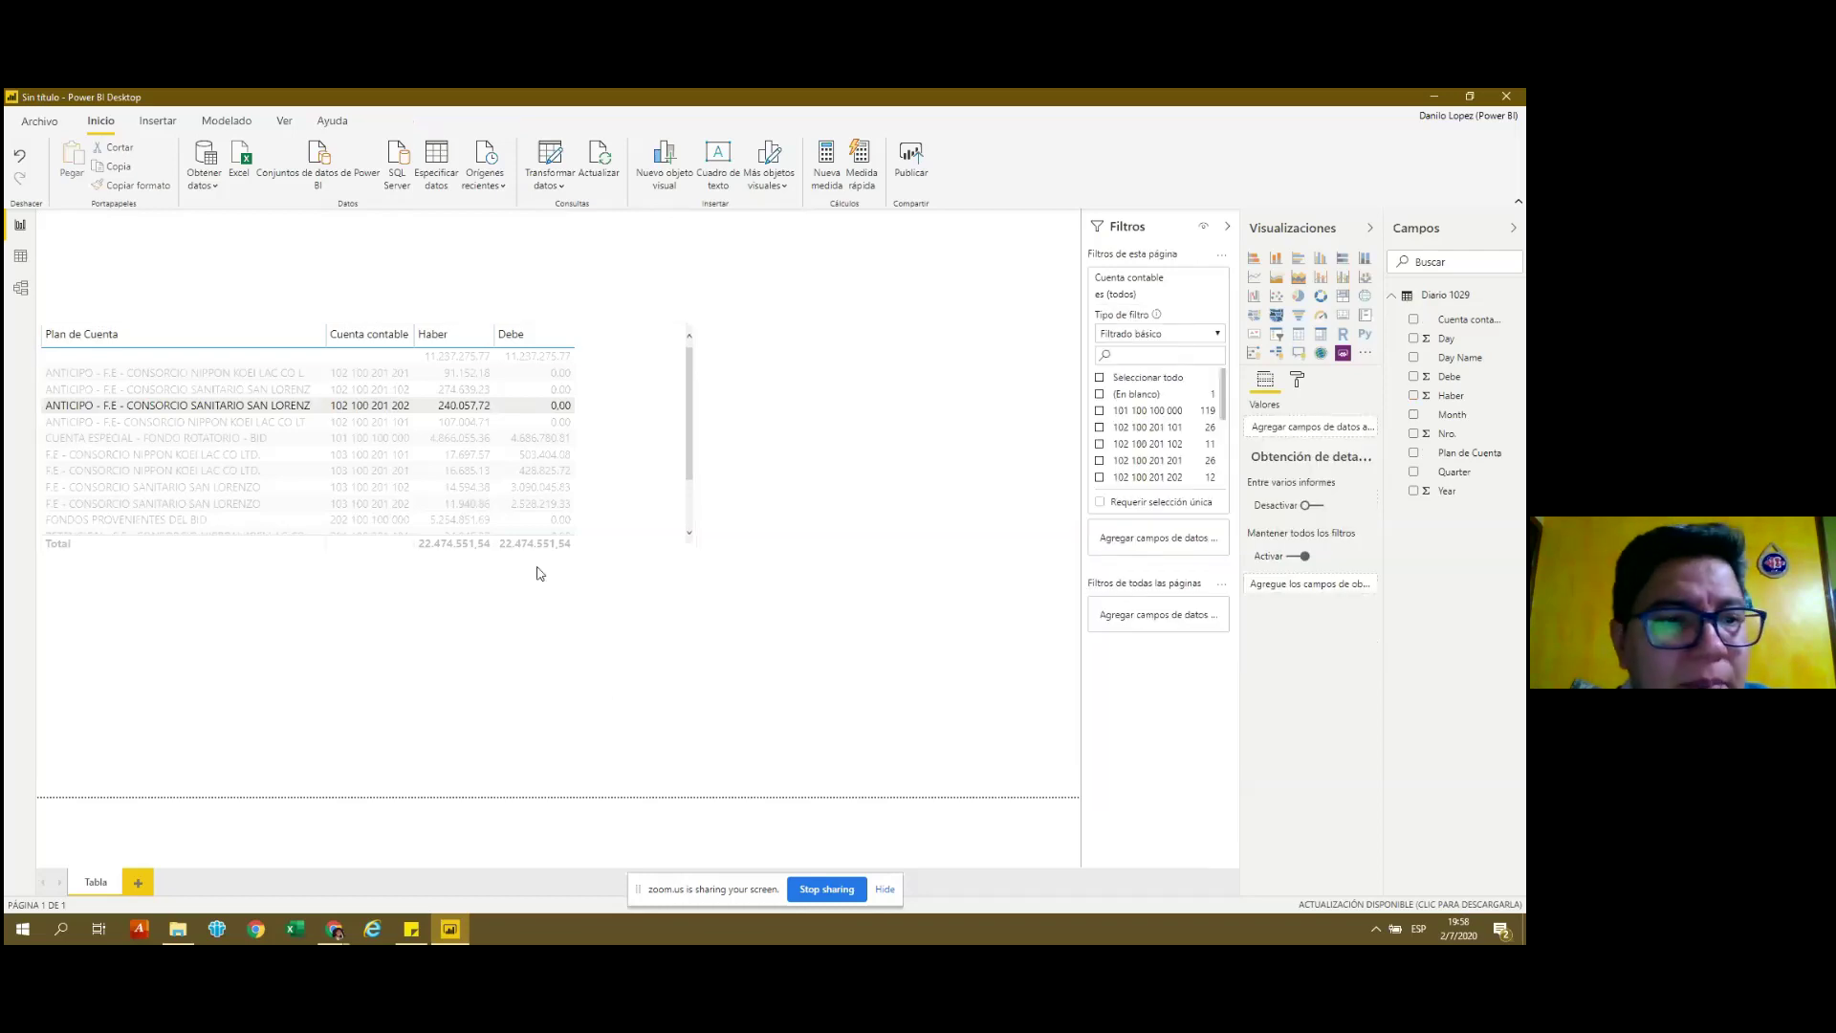
left_click(381, 457)
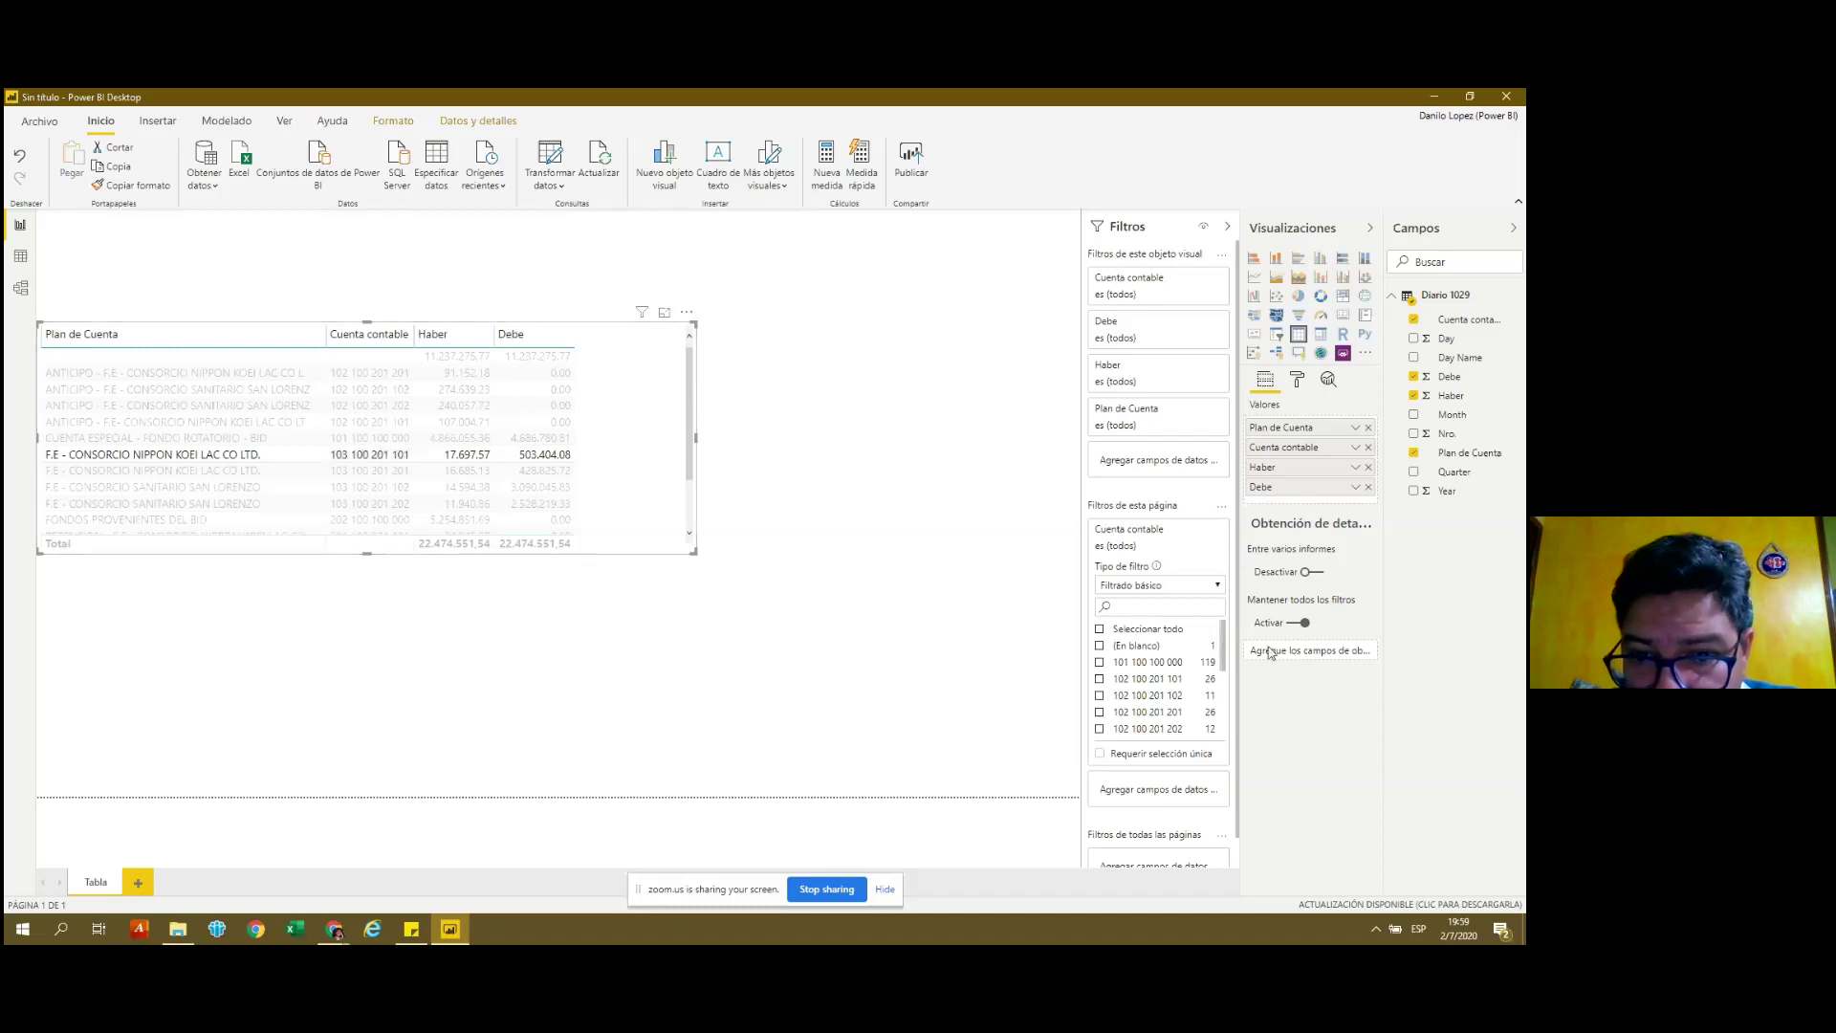
mouse_move(1223, 653)
left_mouse_down()
mouse_move(1224, 670)
mouse_move(1226, 648)
left_mouse_up()
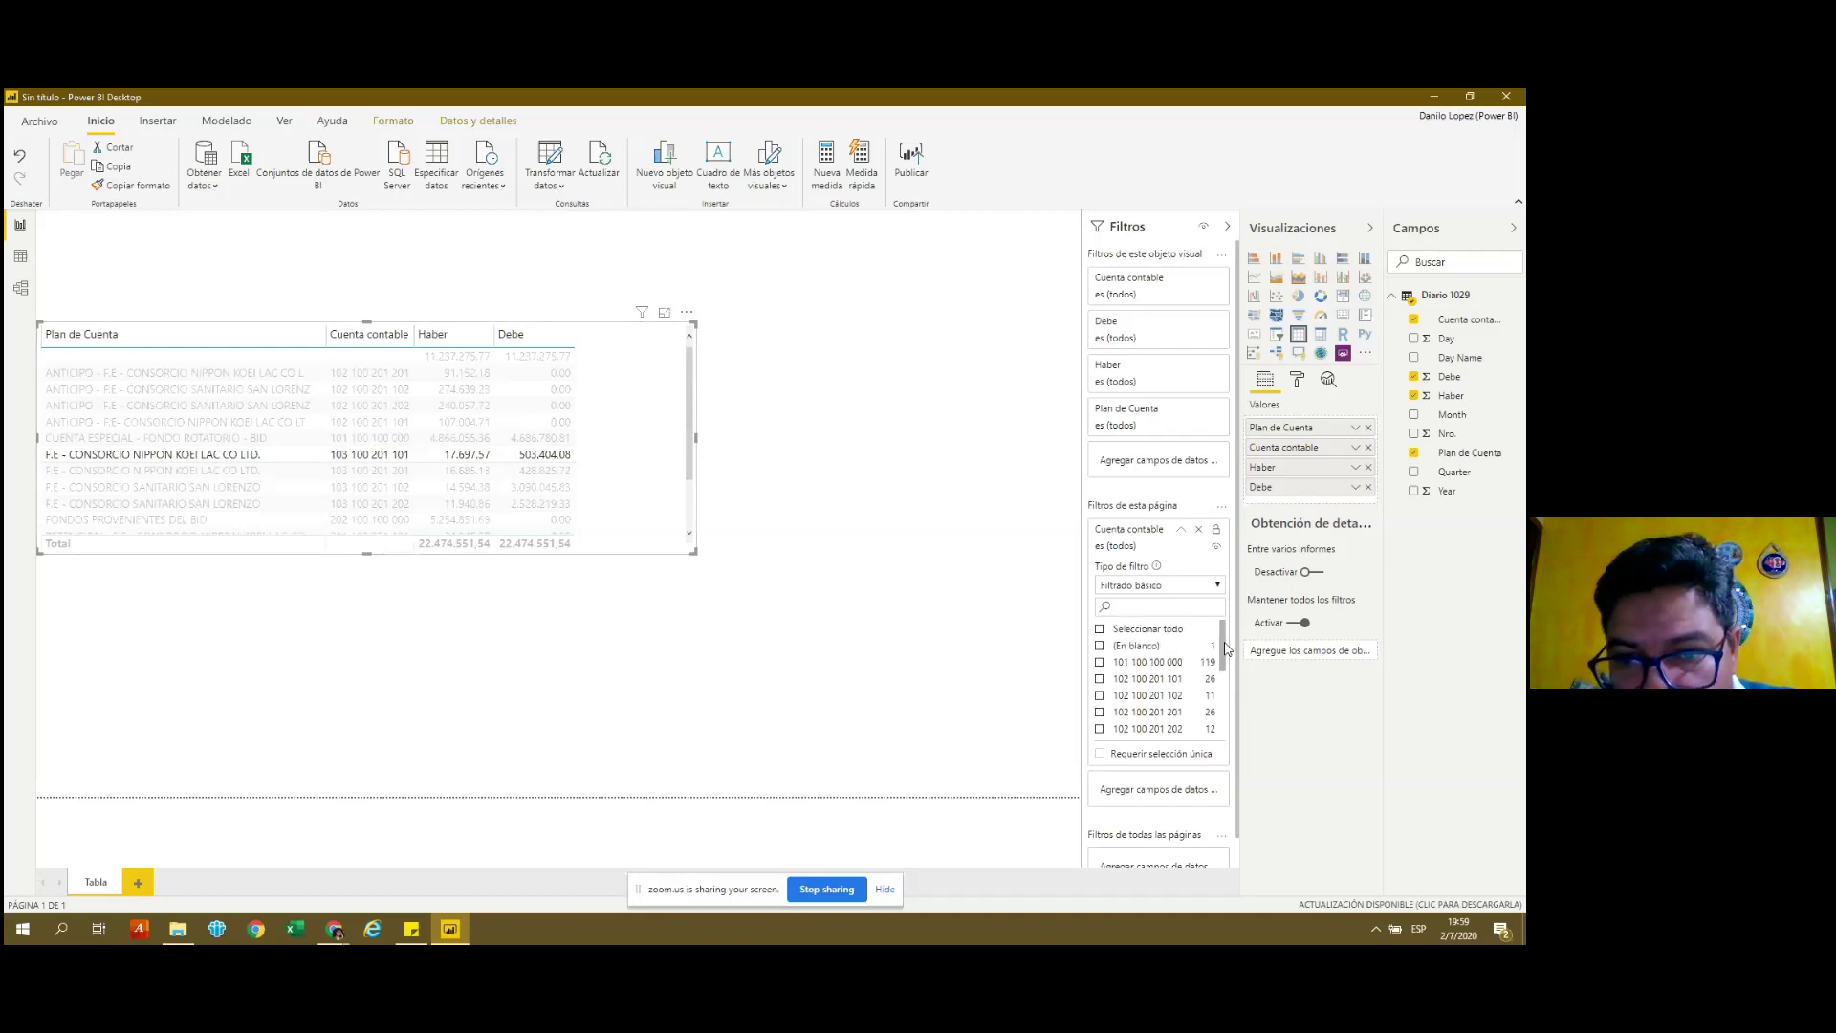
left_click_drag(1226, 649, 1227, 656)
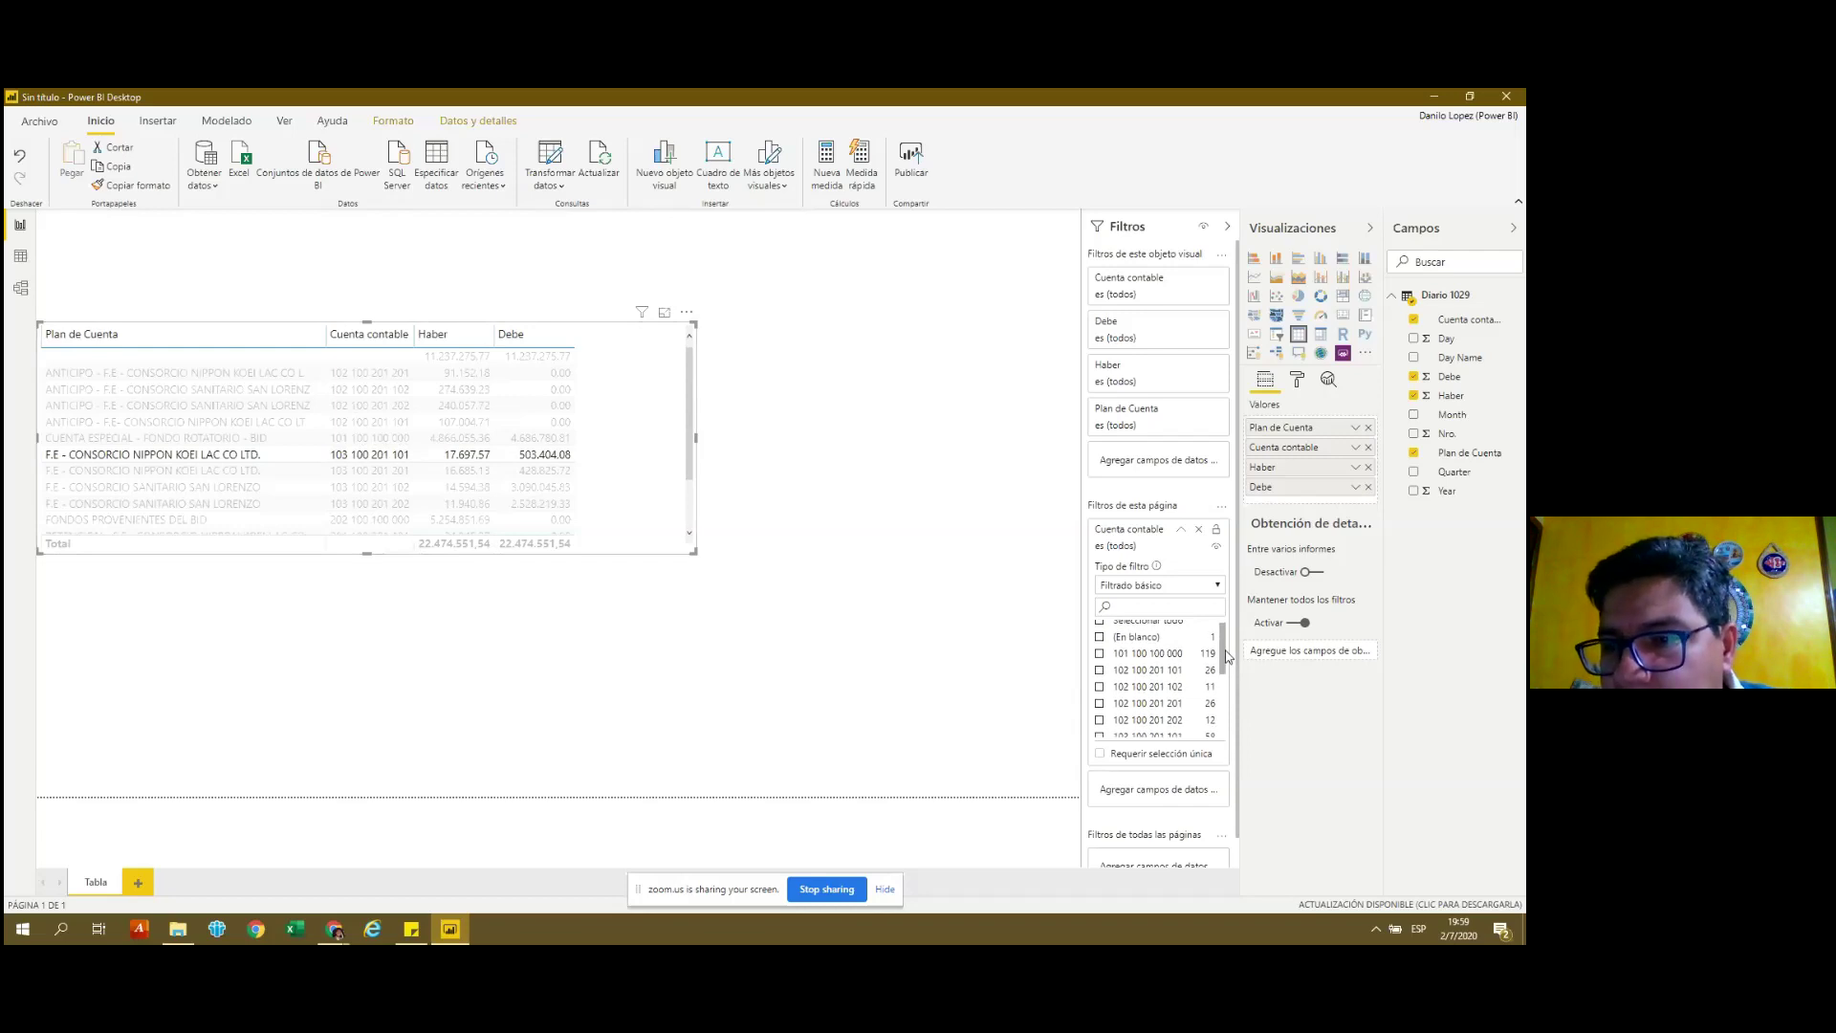
left_click_drag(1227, 656, 1227, 662)
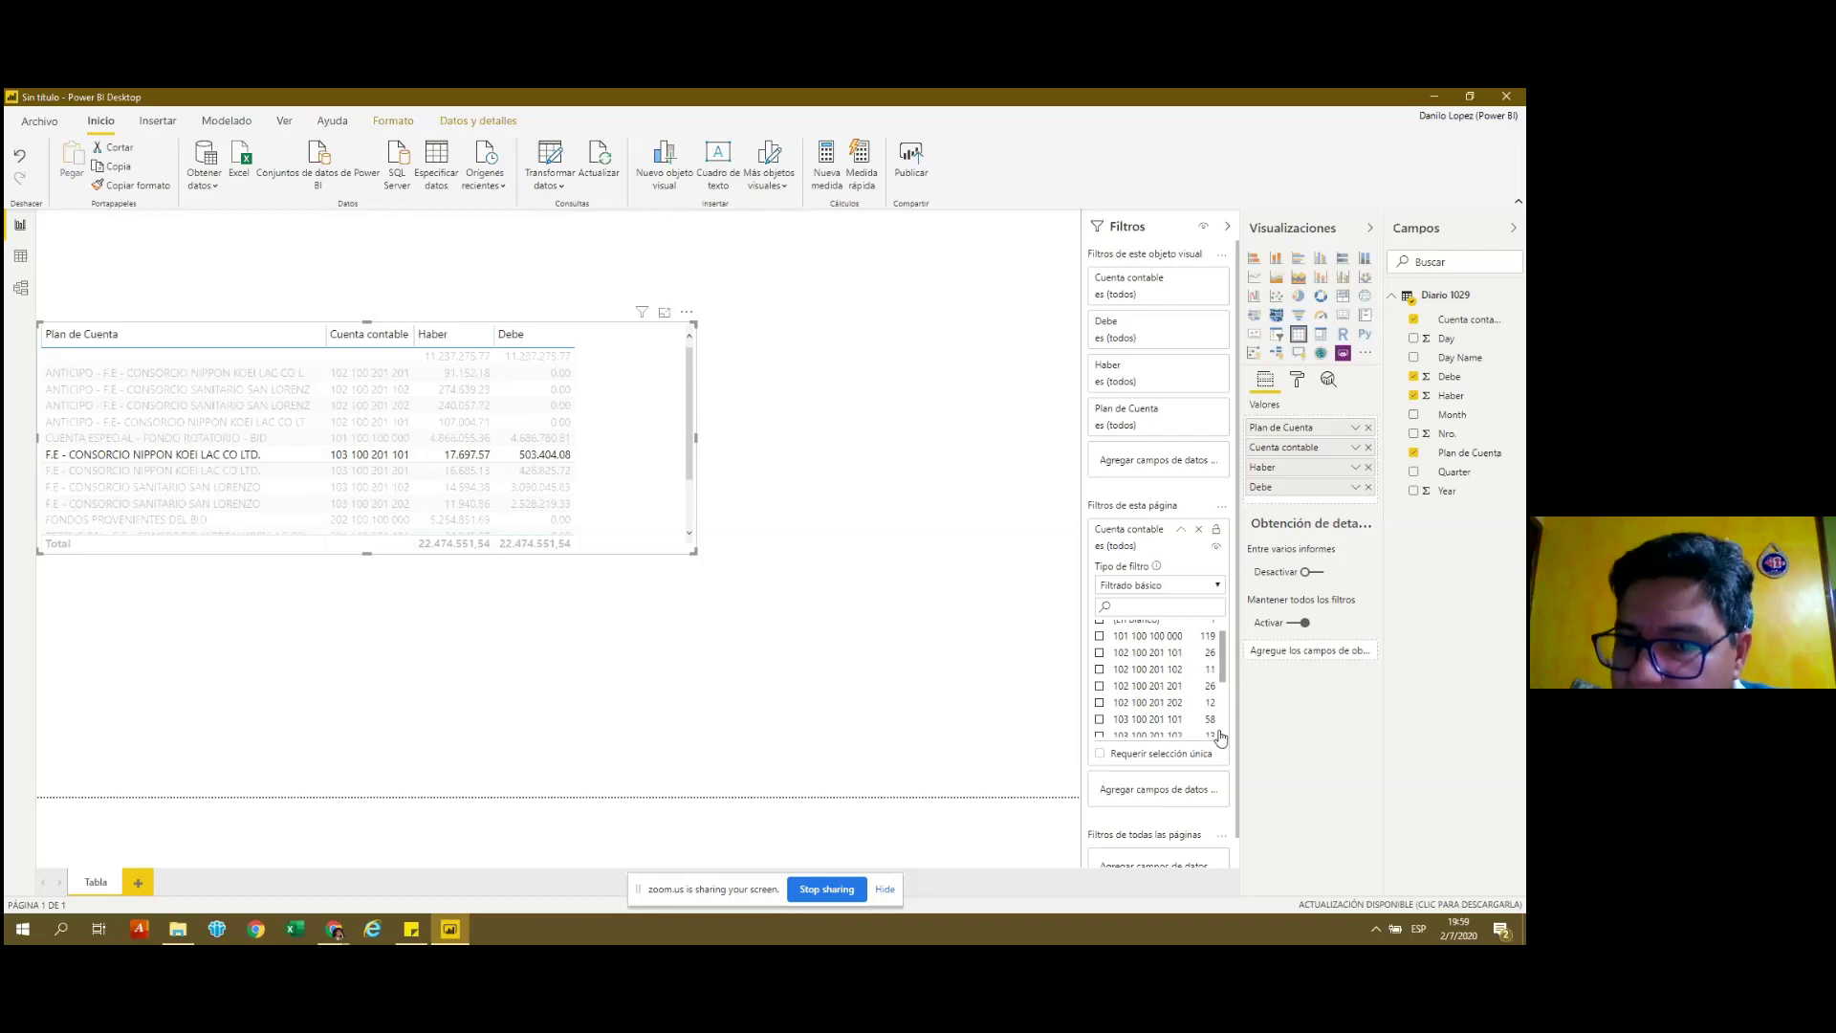
mouse_move(1225, 656)
left_mouse_down()
mouse_move(1230, 699)
mouse_move(1229, 677)
left_mouse_up()
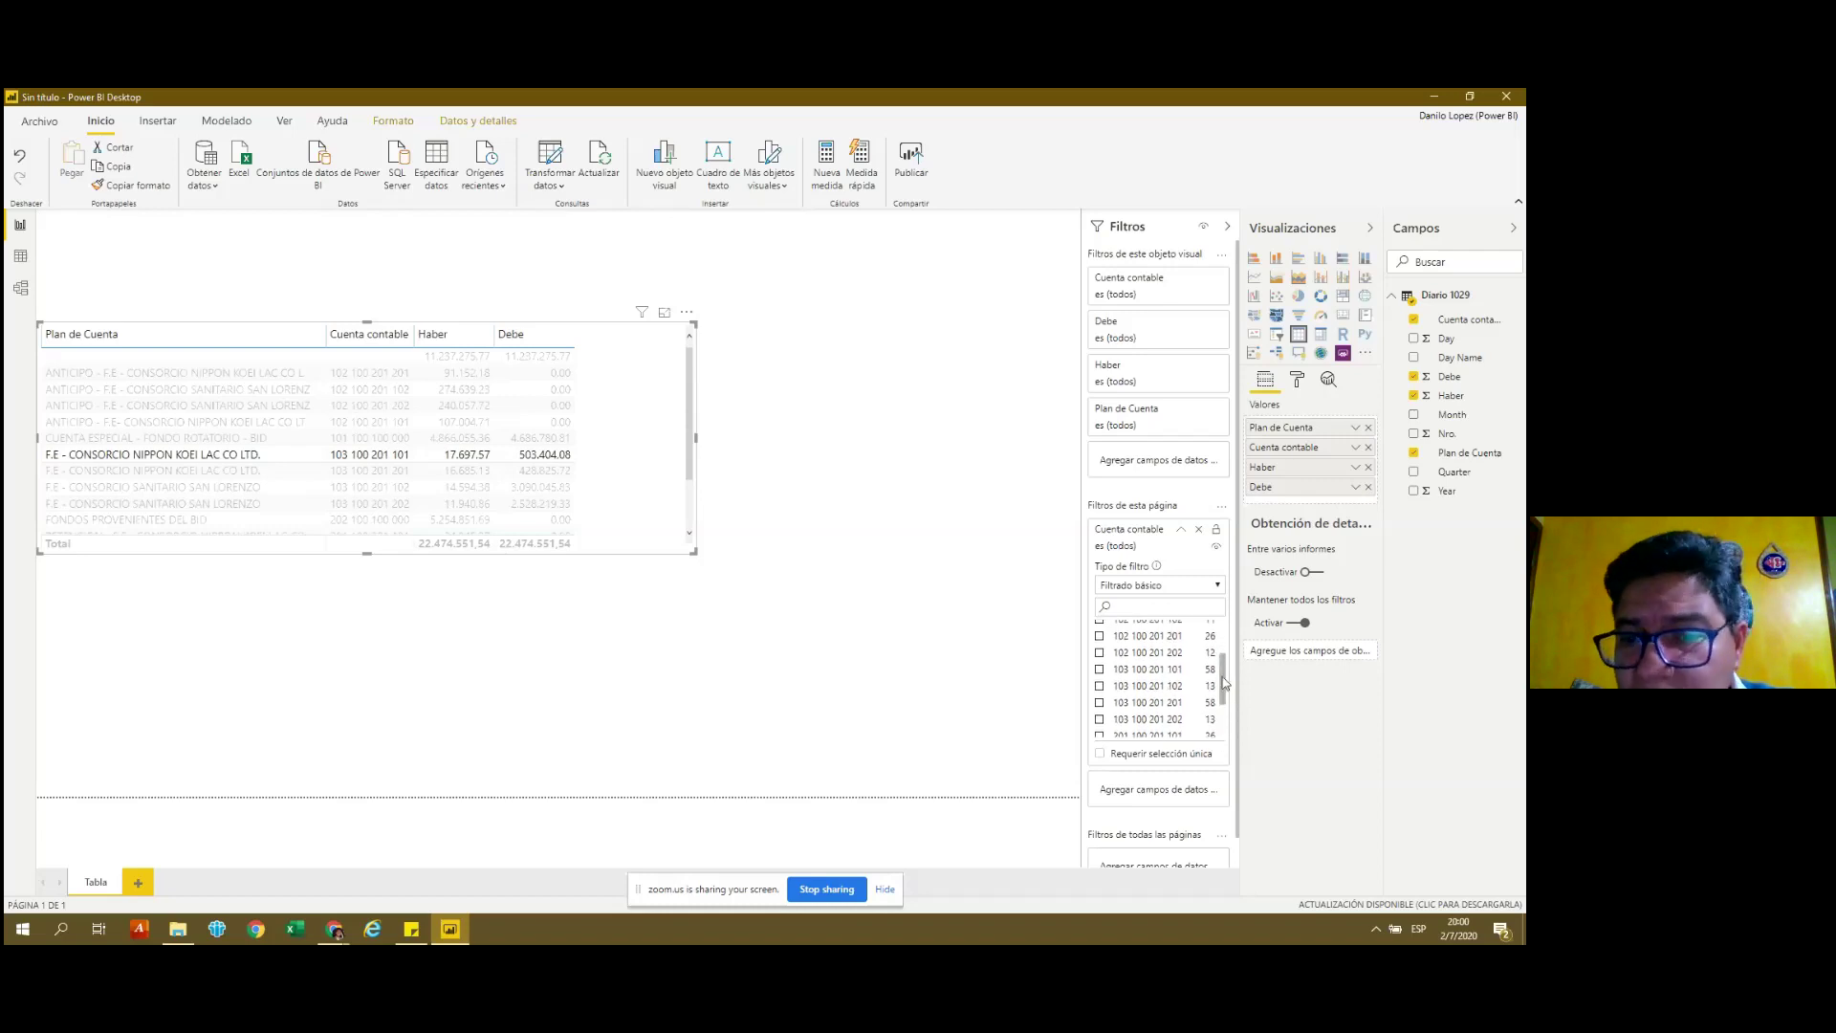
left_click_drag(1224, 682, 1224, 696)
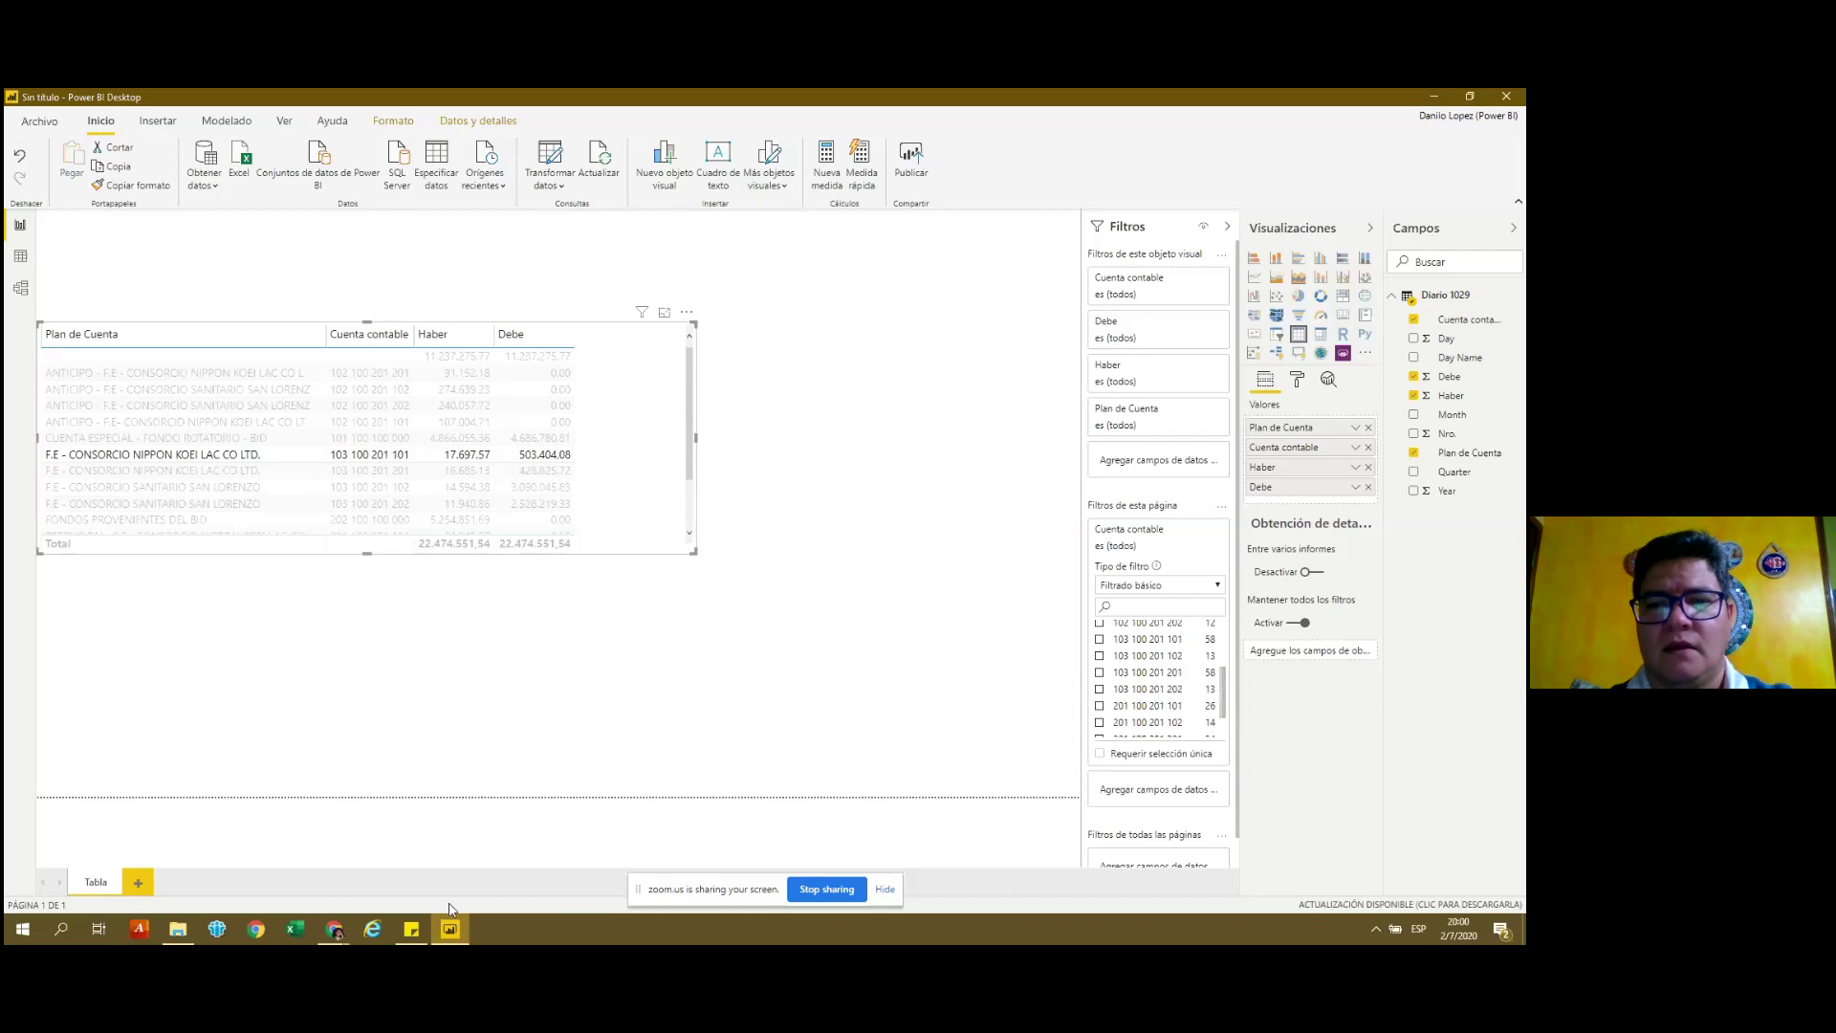
left_click(347, 941)
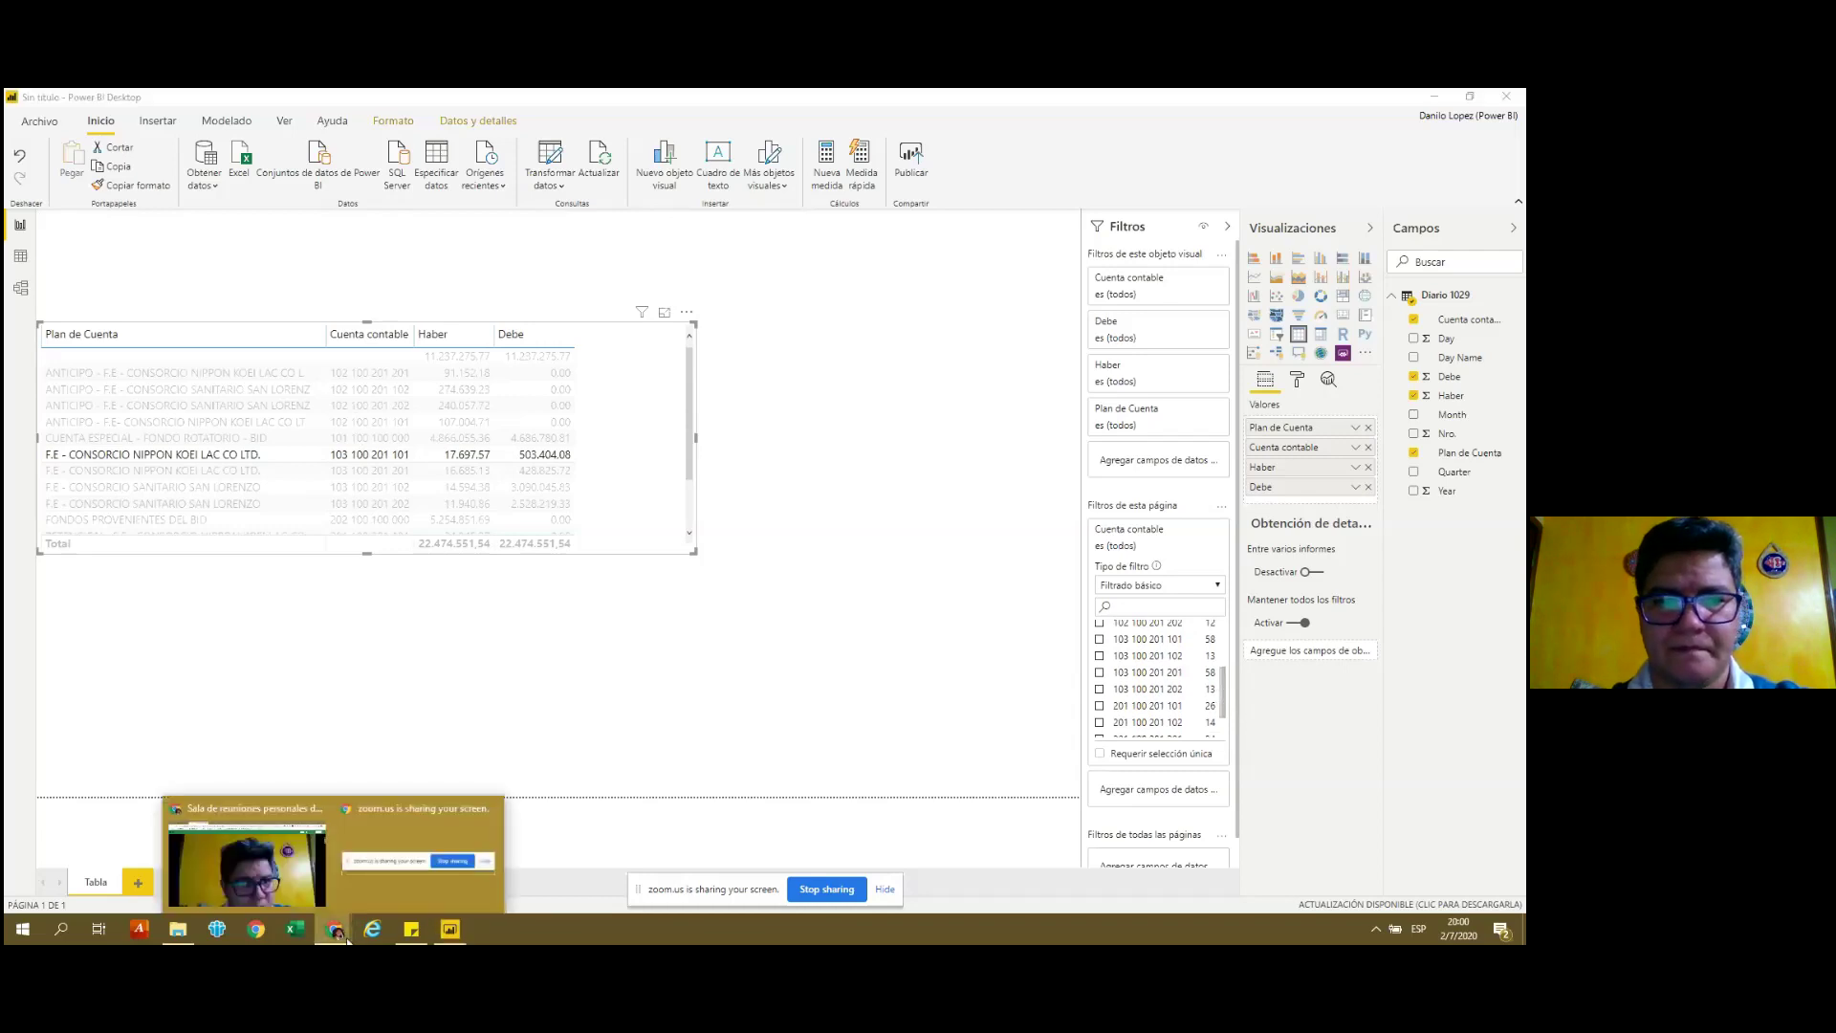
left_click(472, 709)
left_click(471, 708)
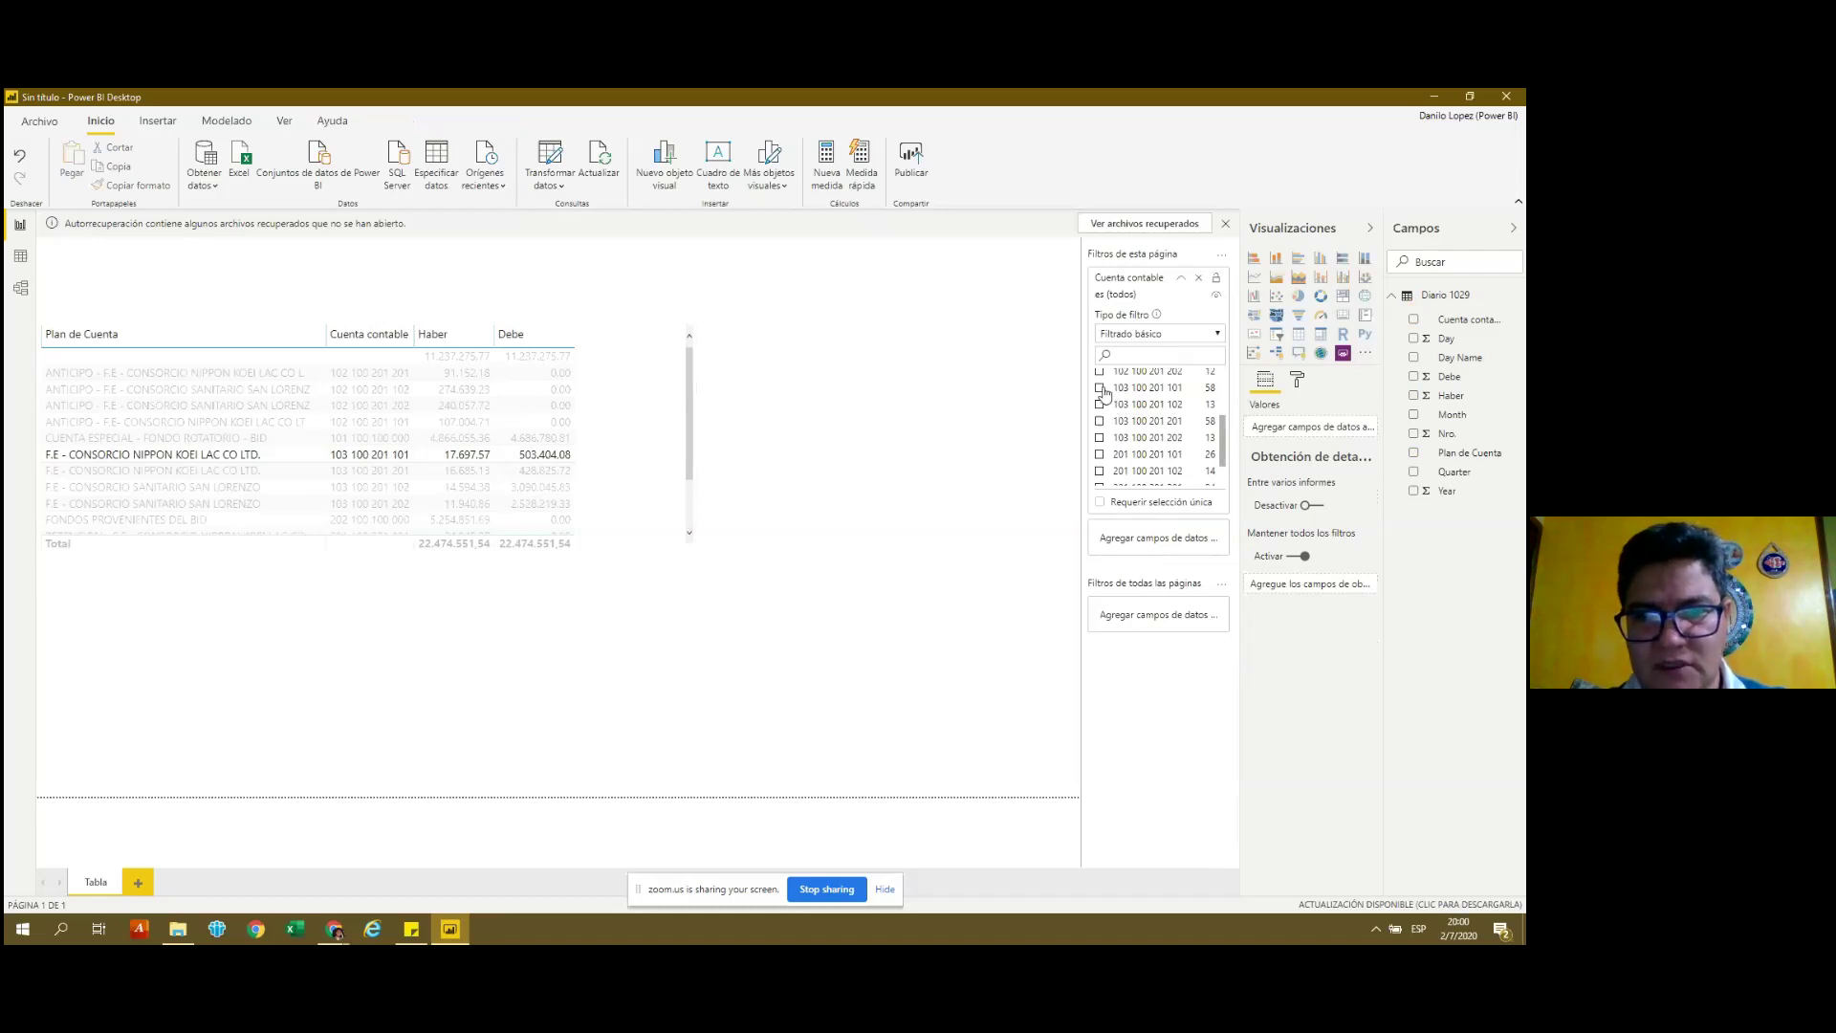
left_click(1100, 388)
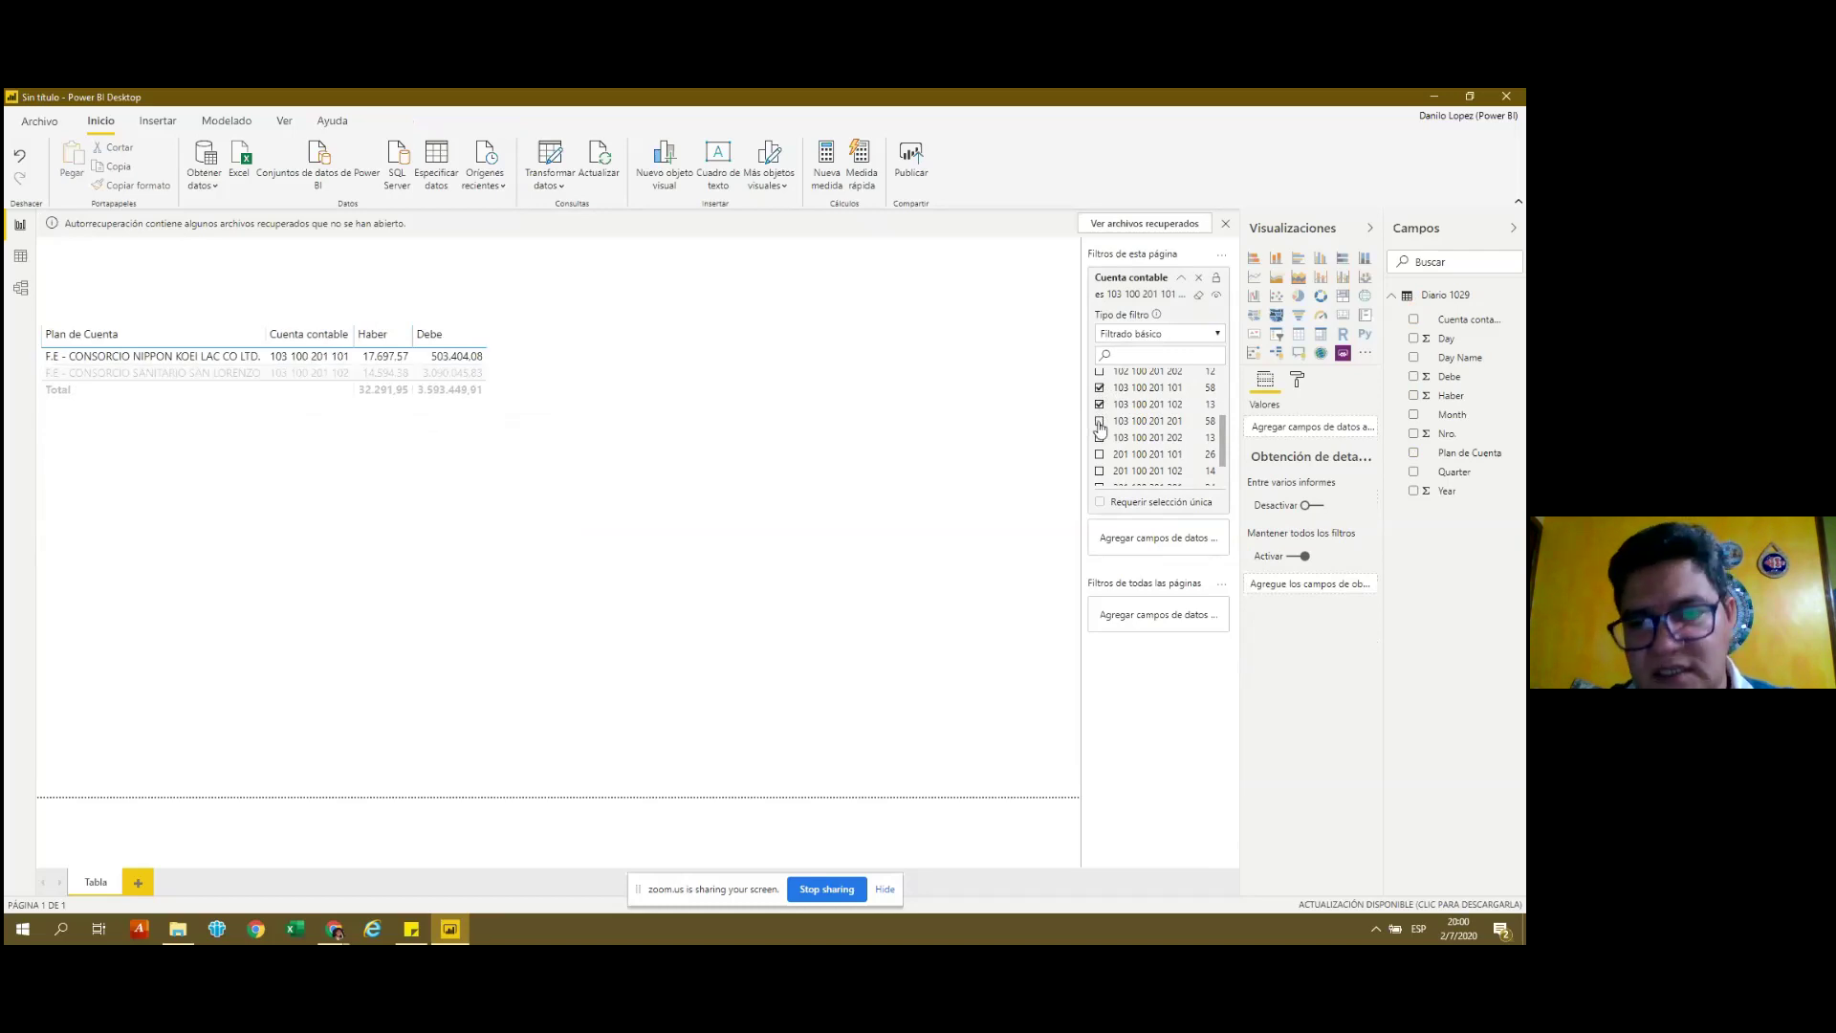
left_click(1099, 404)
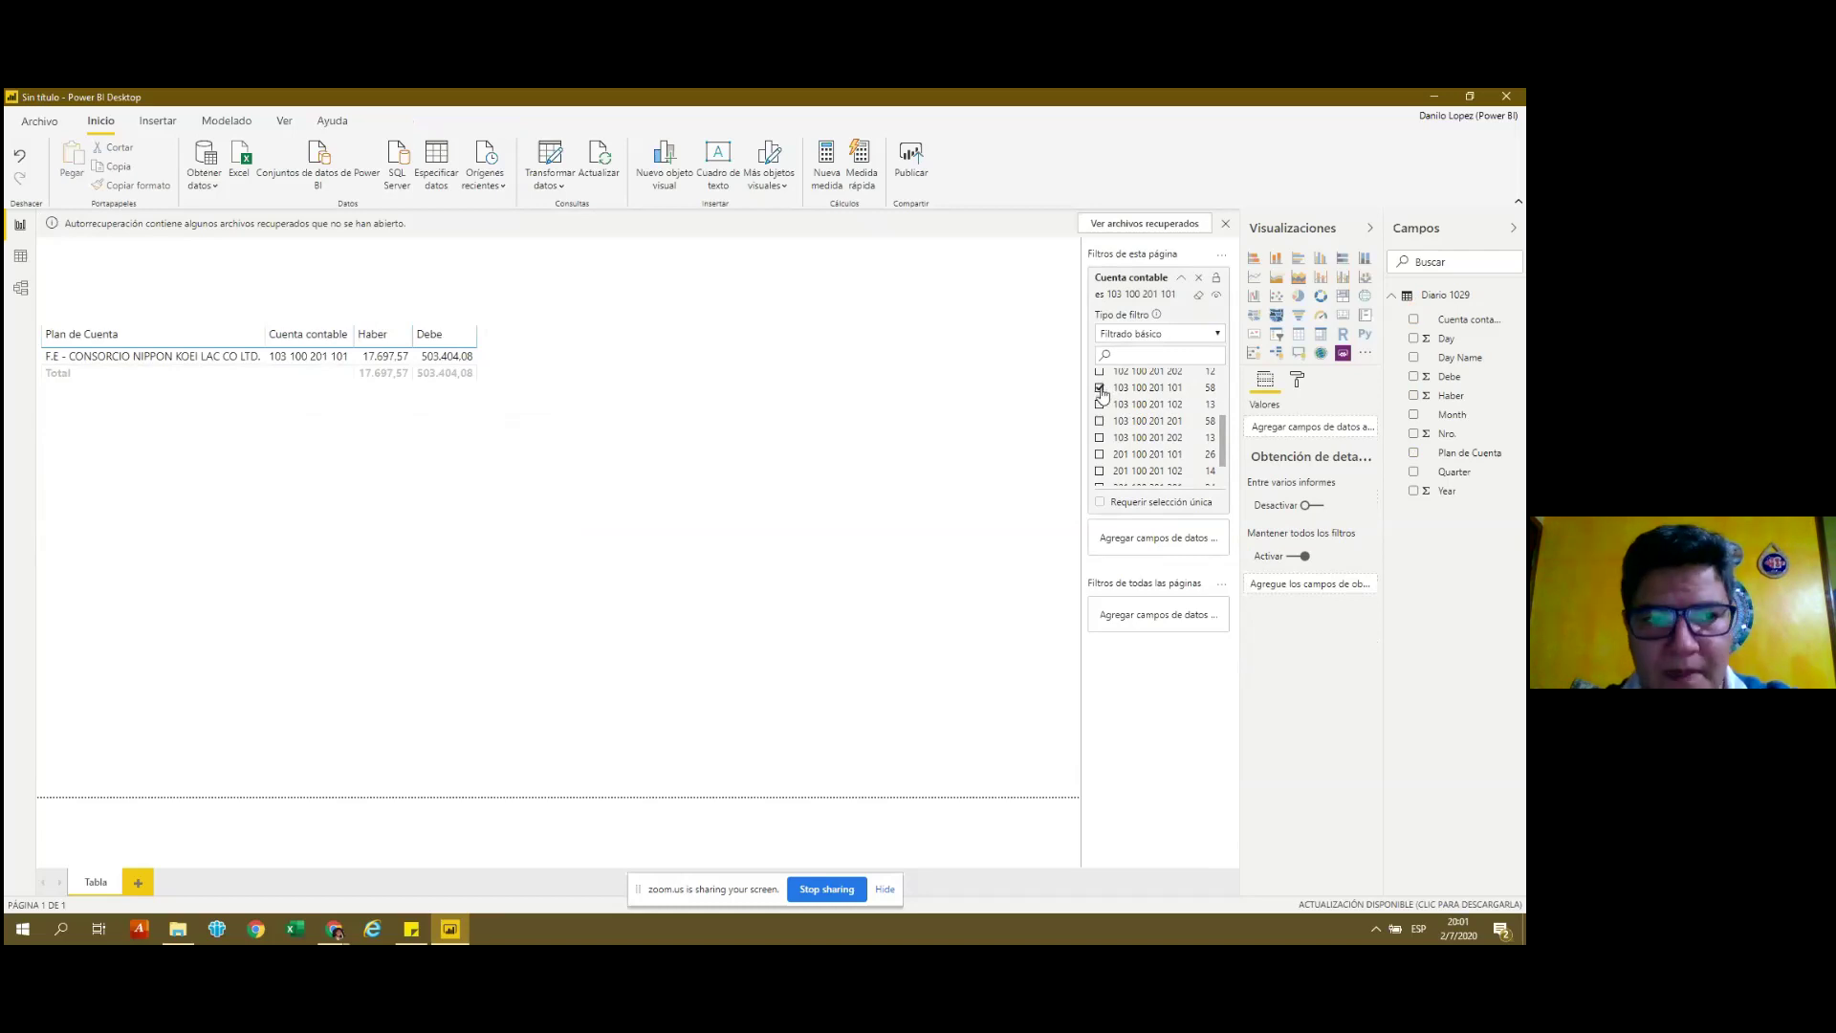
left_click(1100, 388)
left_click(1099, 389)
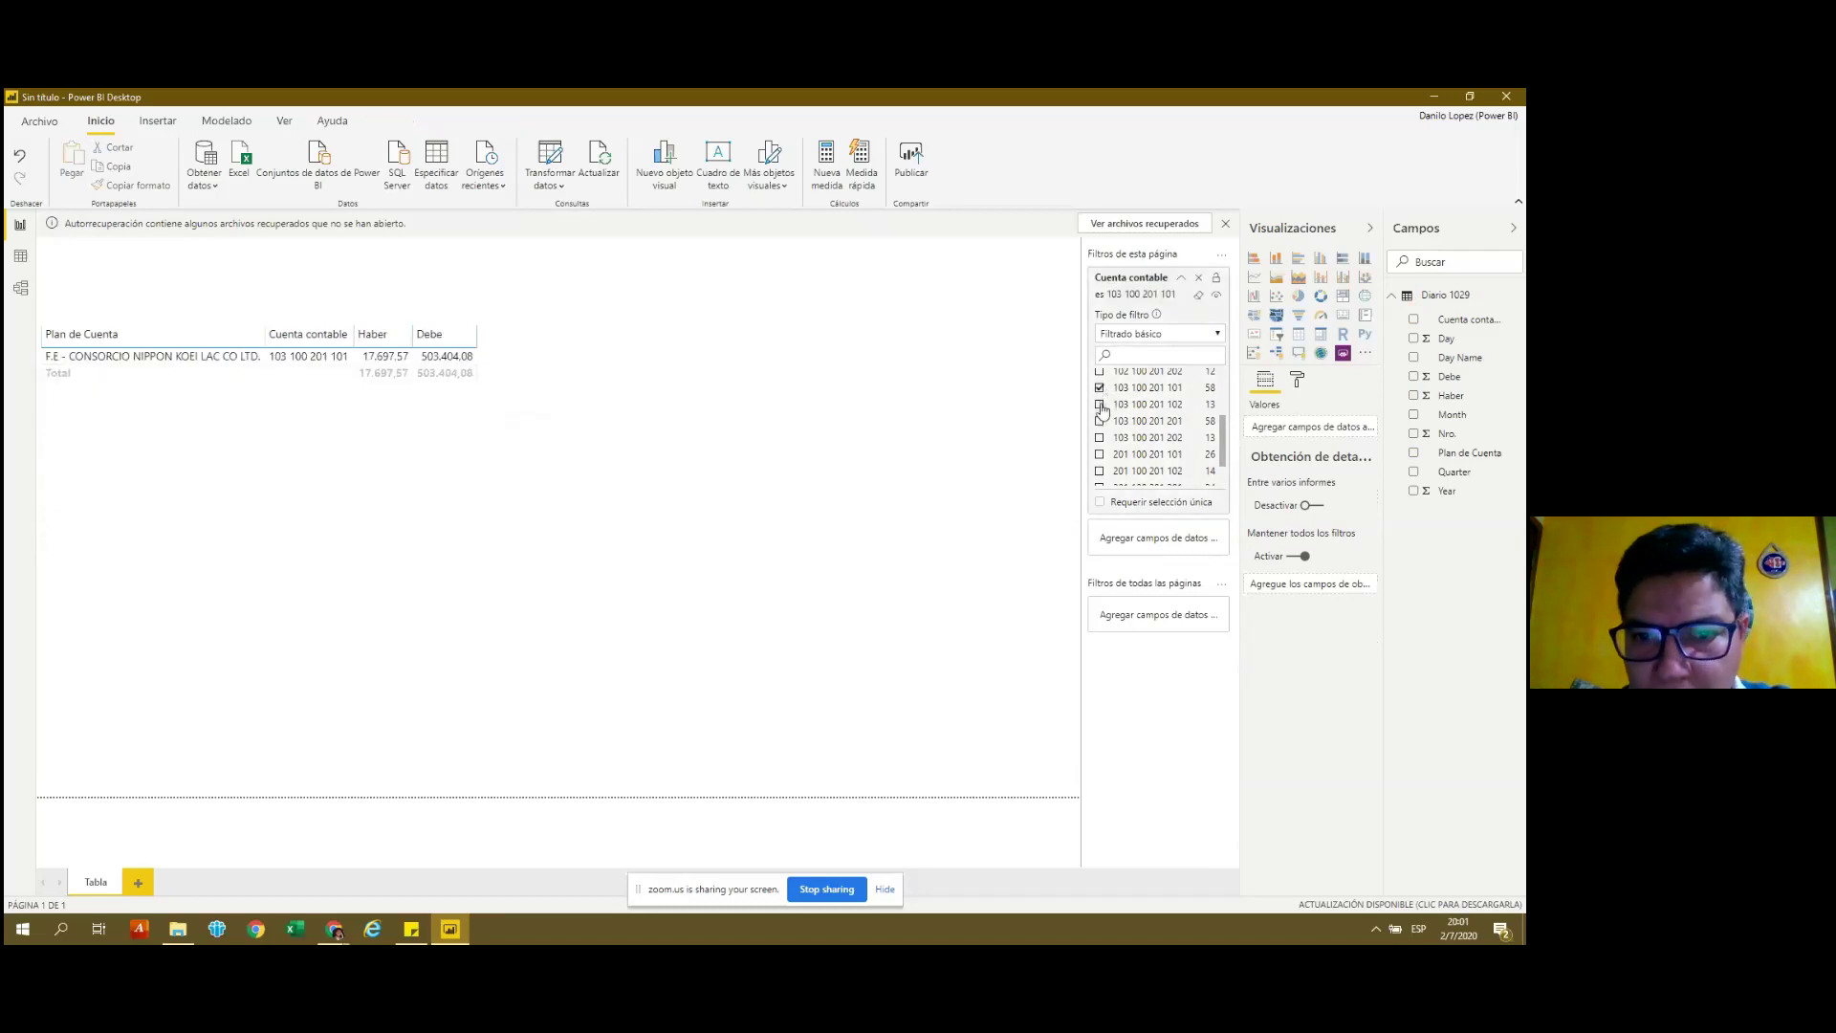
left_click(1101, 405)
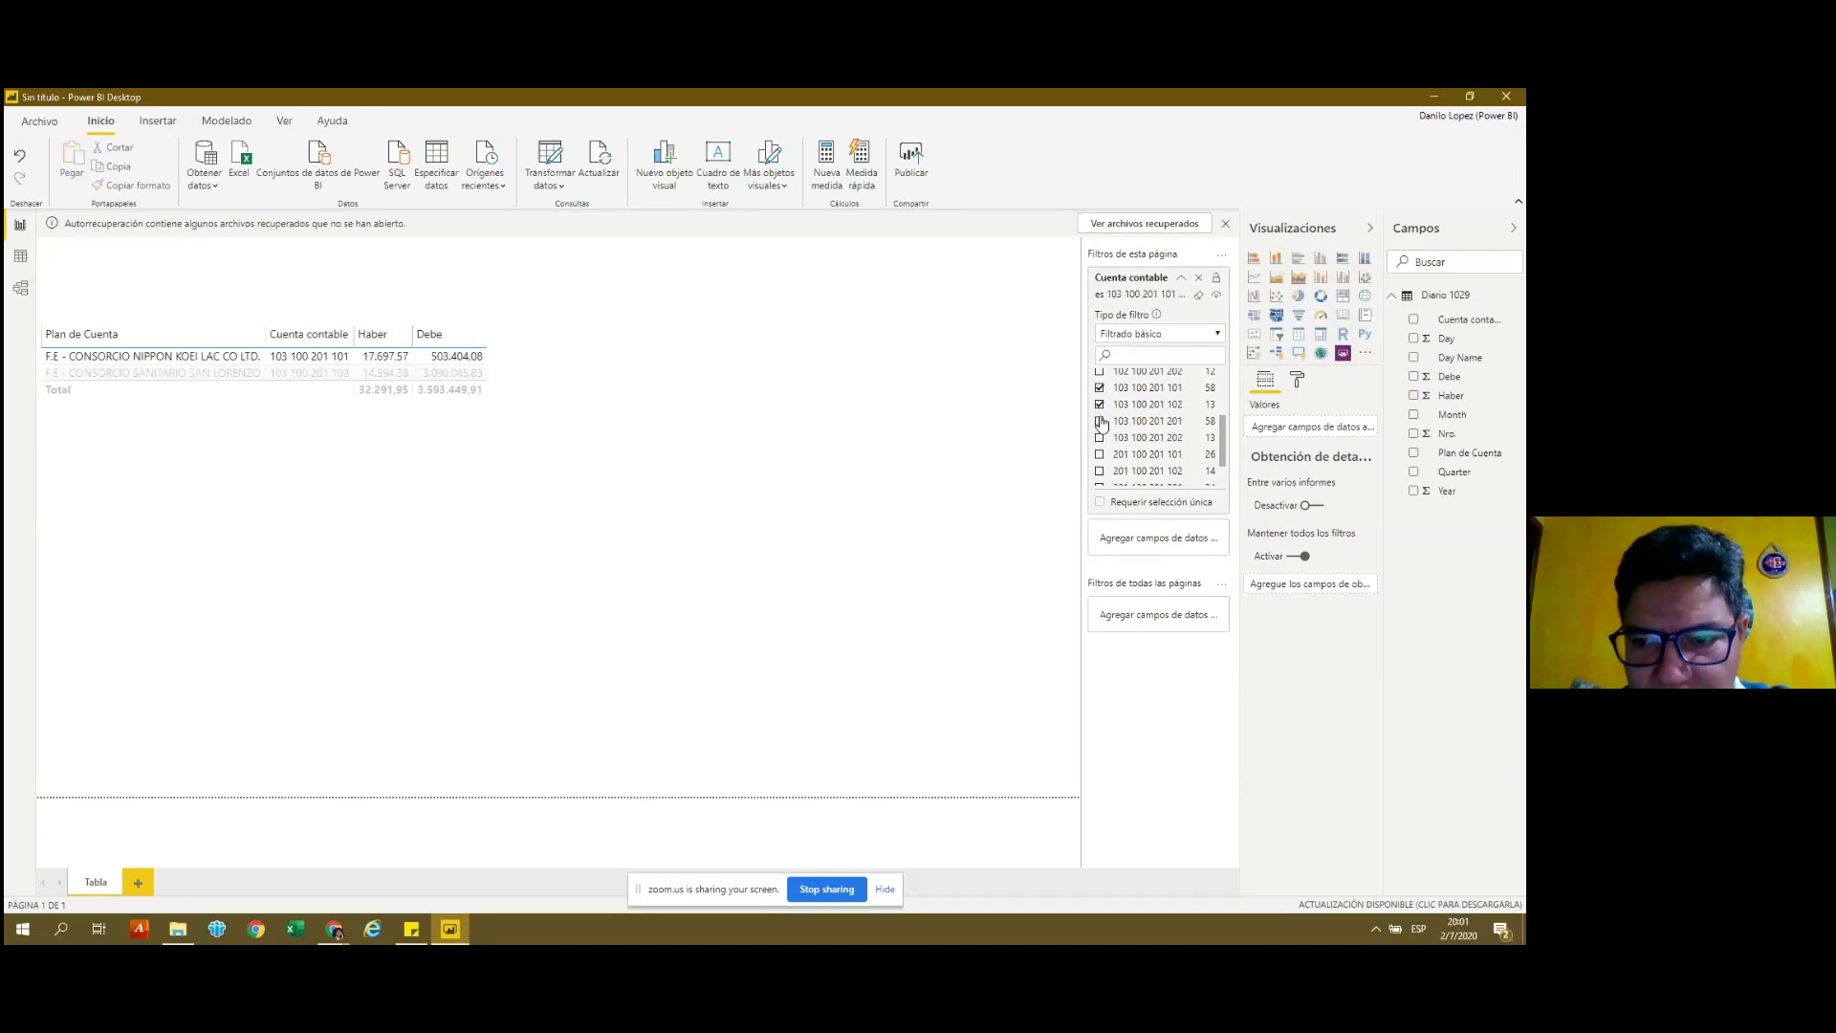
left_click(1100, 423)
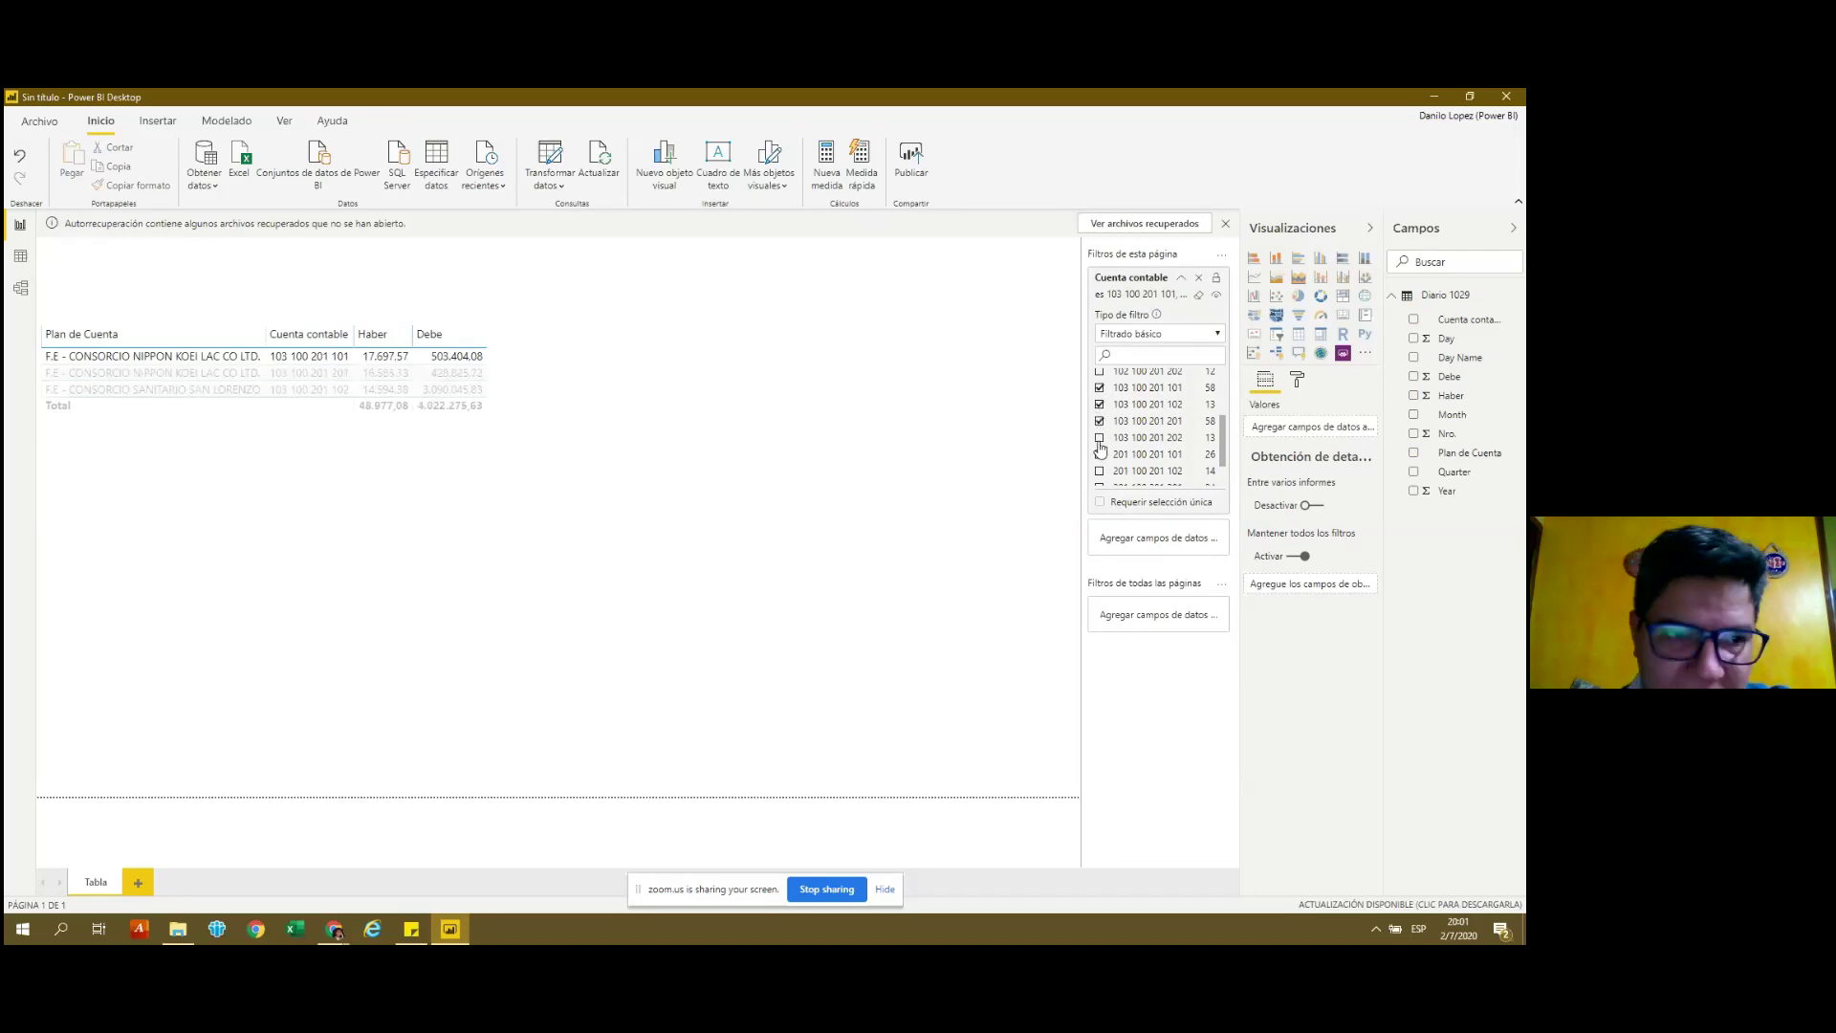
left_click(1100, 438)
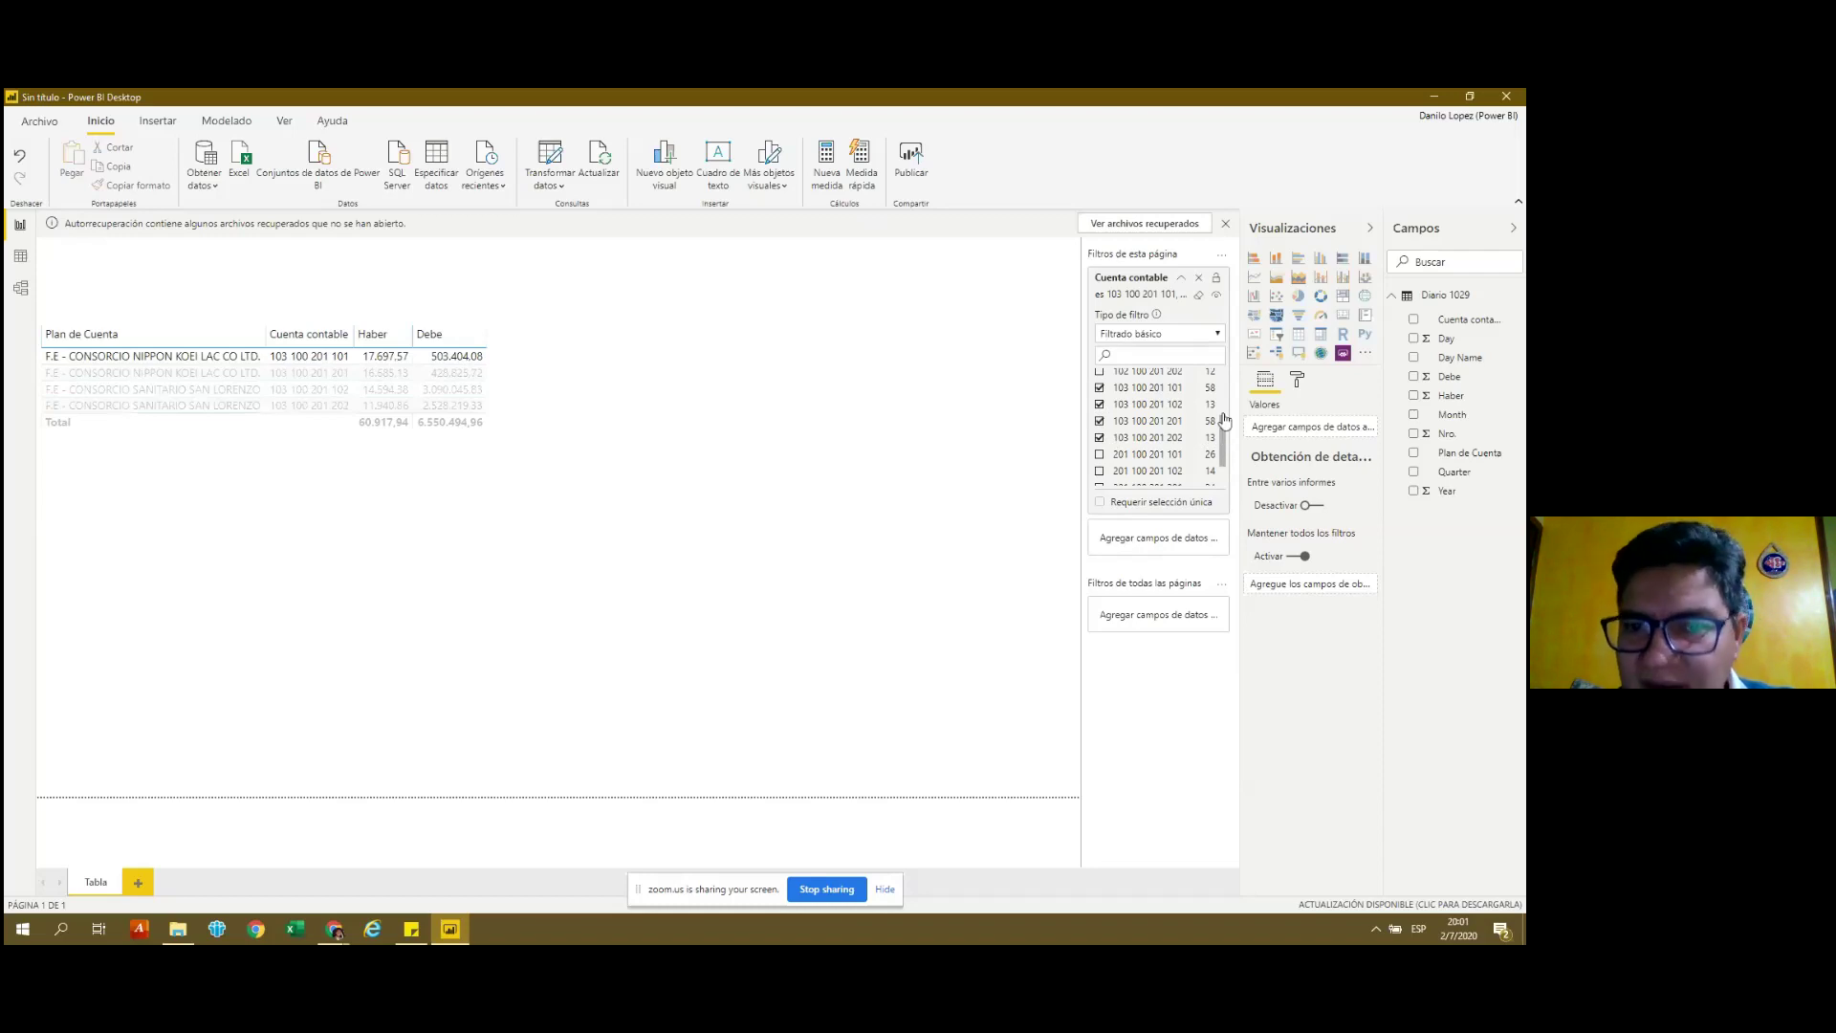
left_click_drag(1223, 433, 1221, 425)
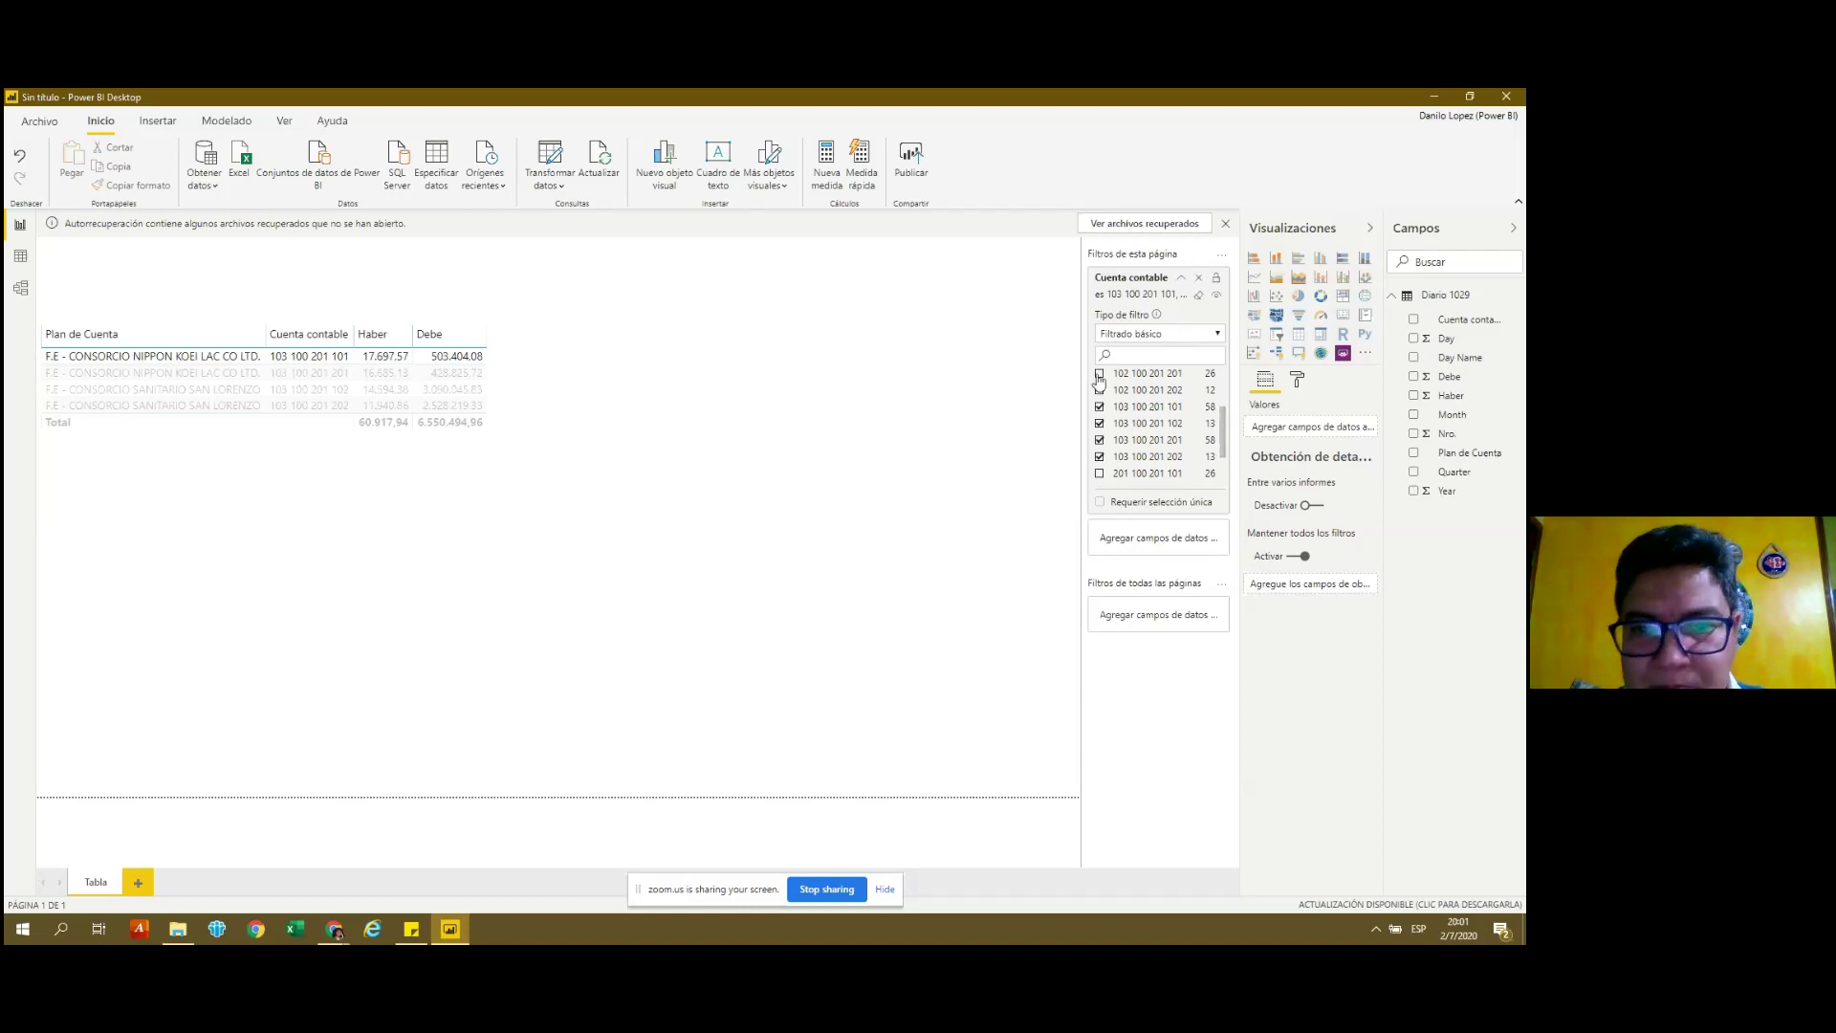
left_click(1099, 407)
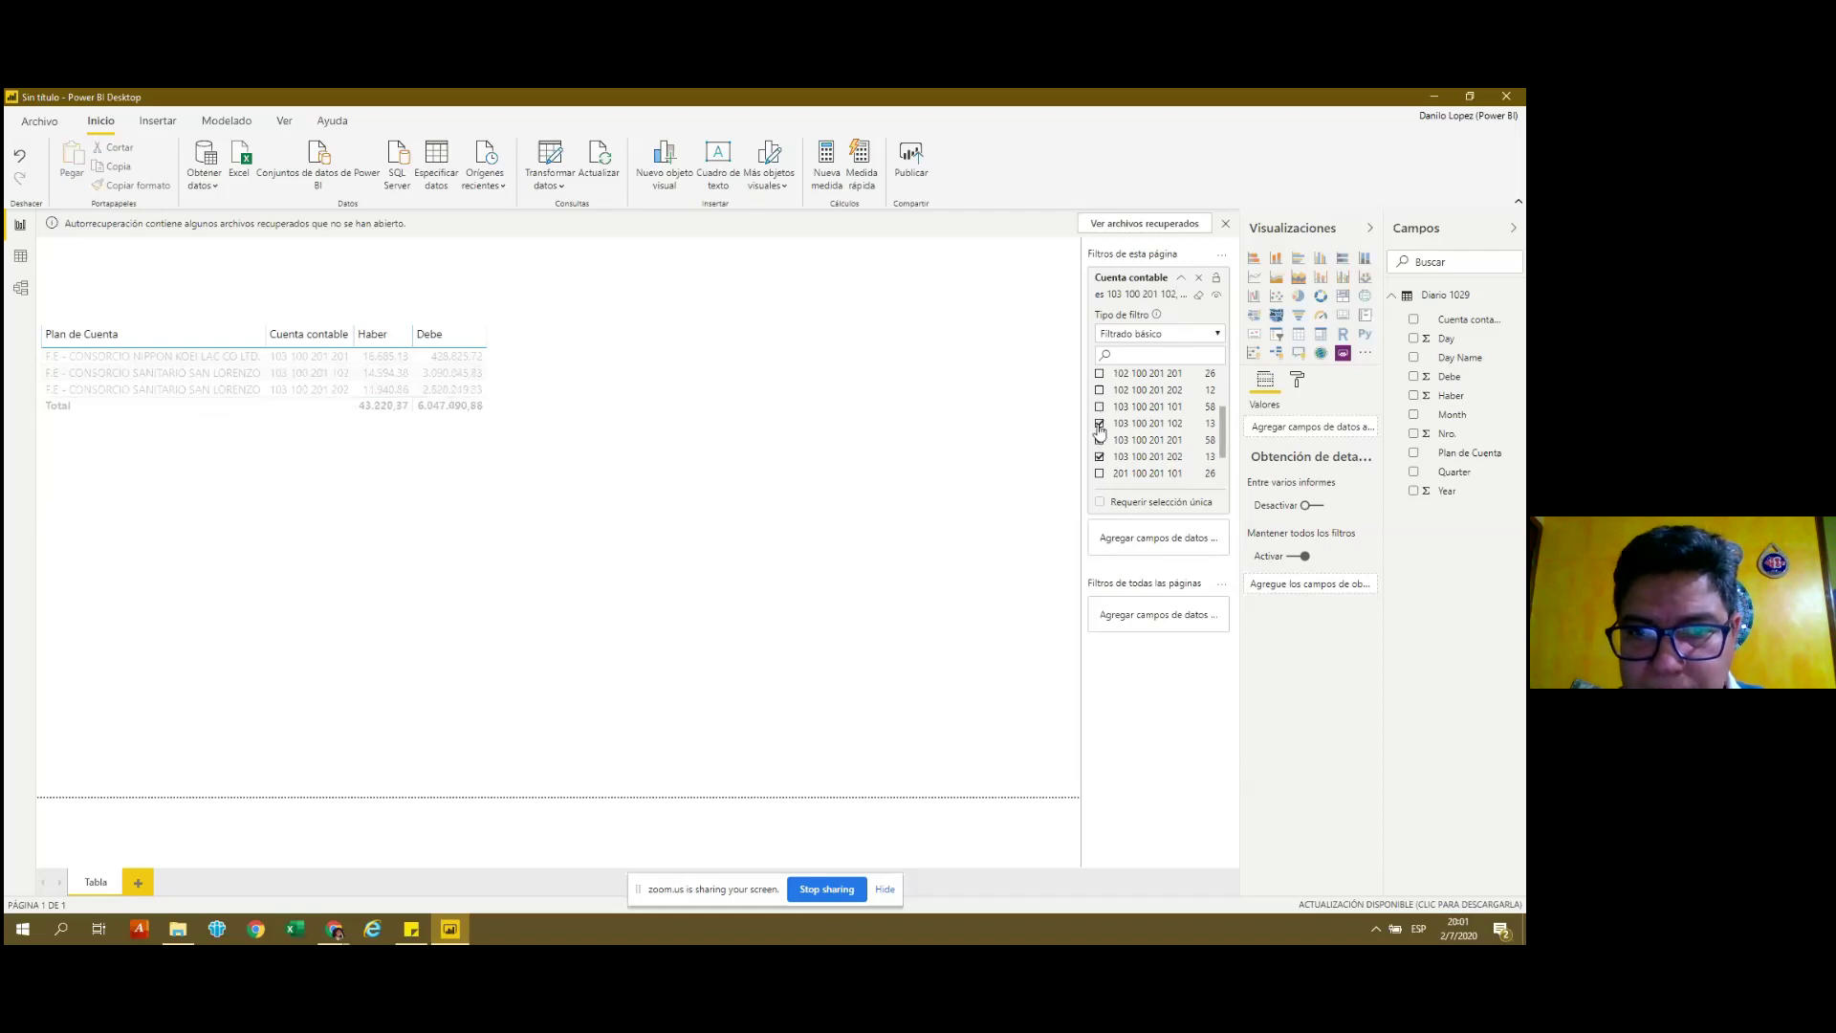
left_click(1100, 424)
left_click(1099, 441)
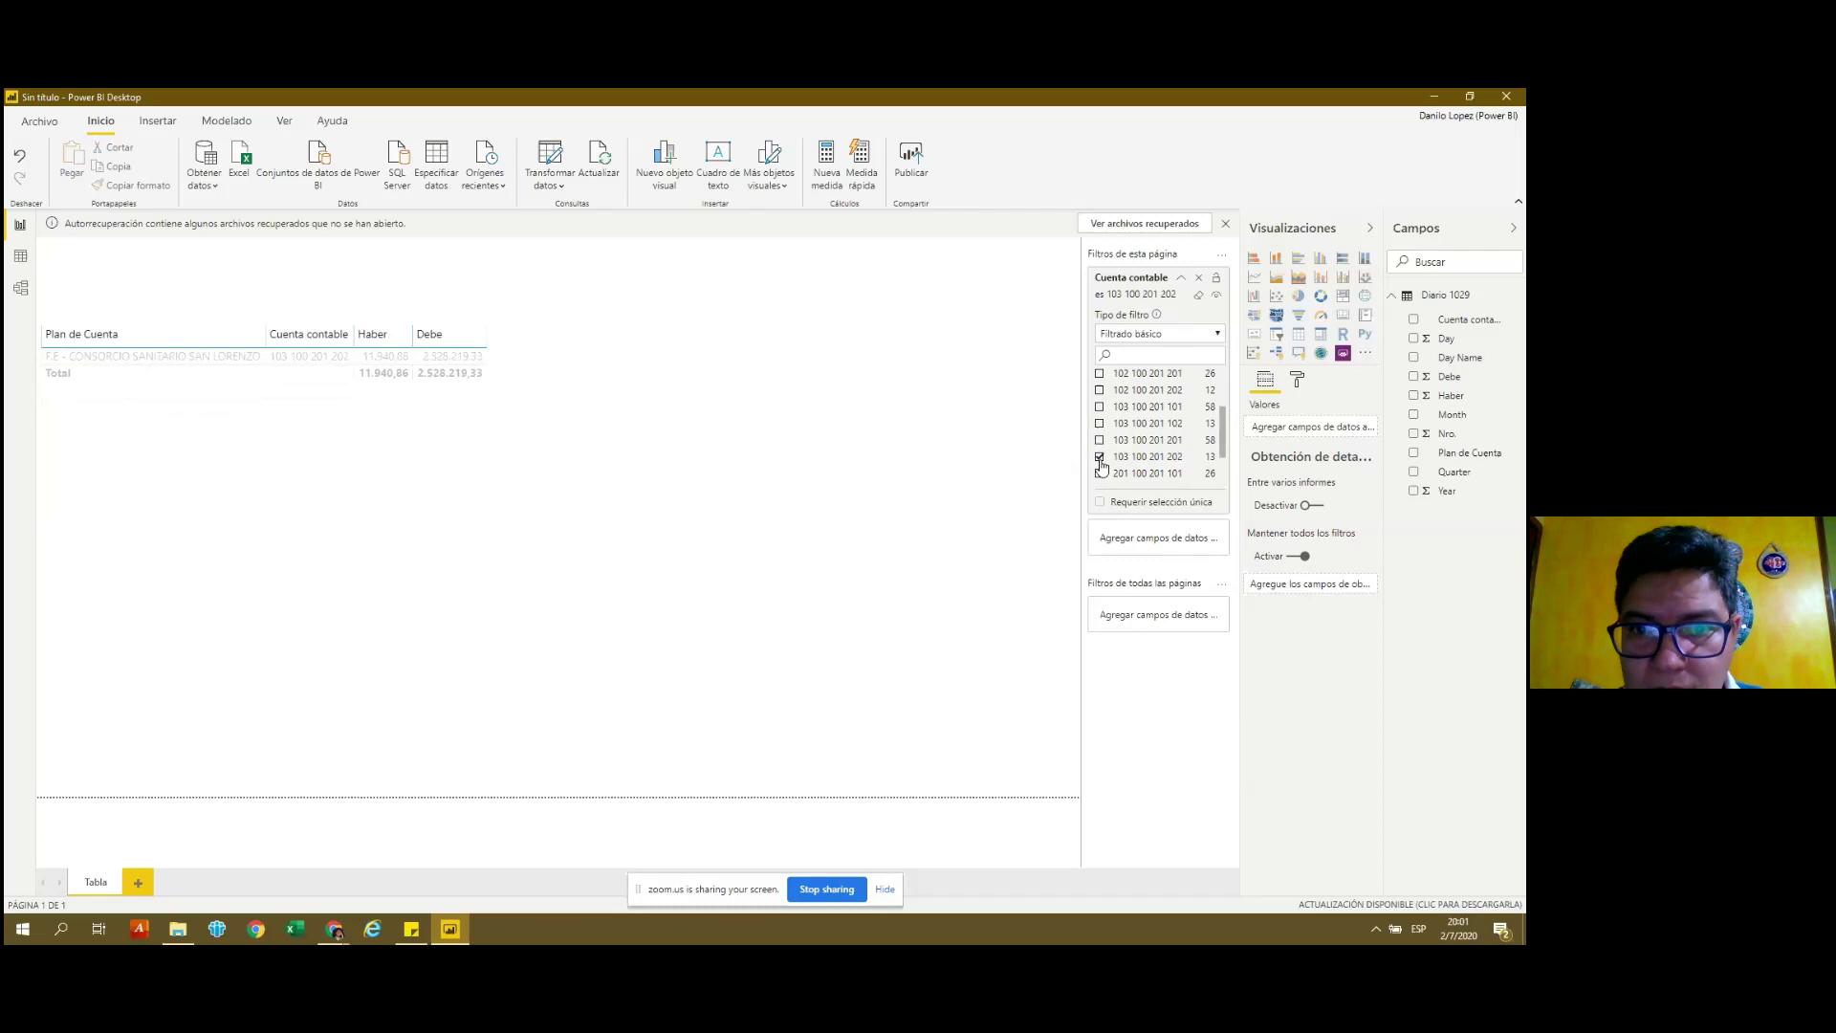
left_click(1099, 457)
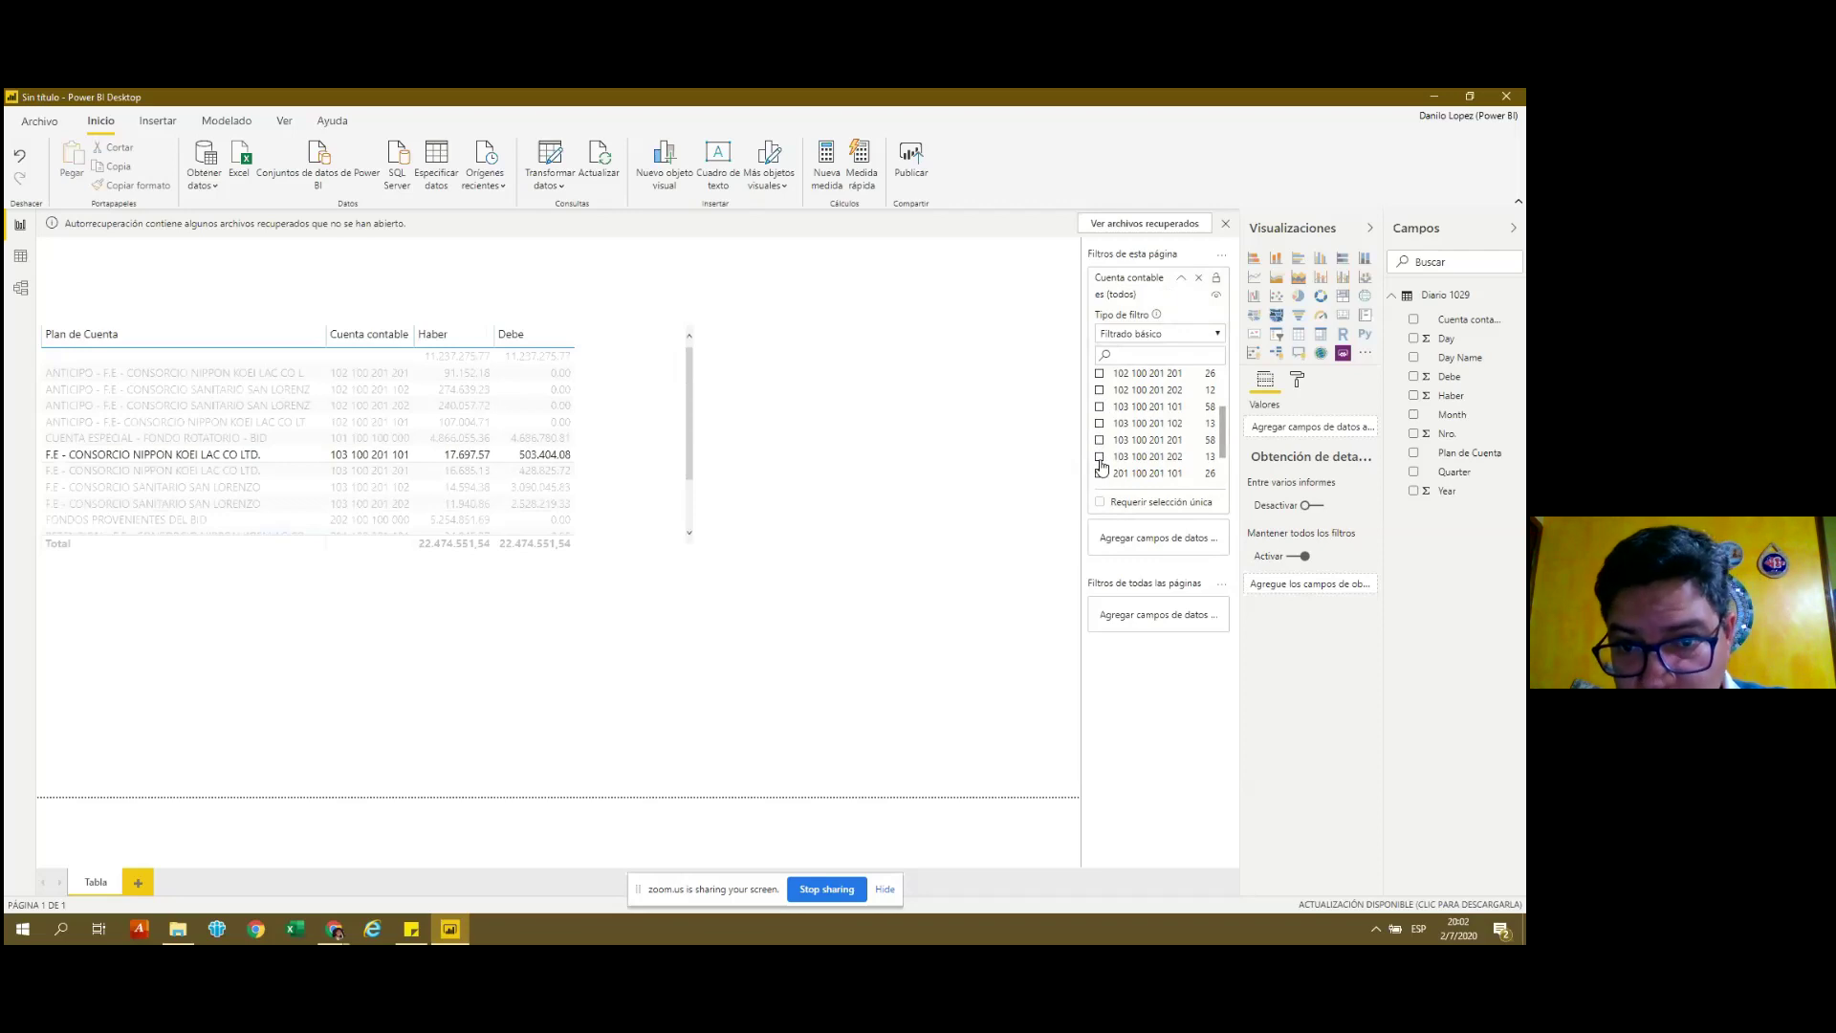
mouse_move(359, 453)
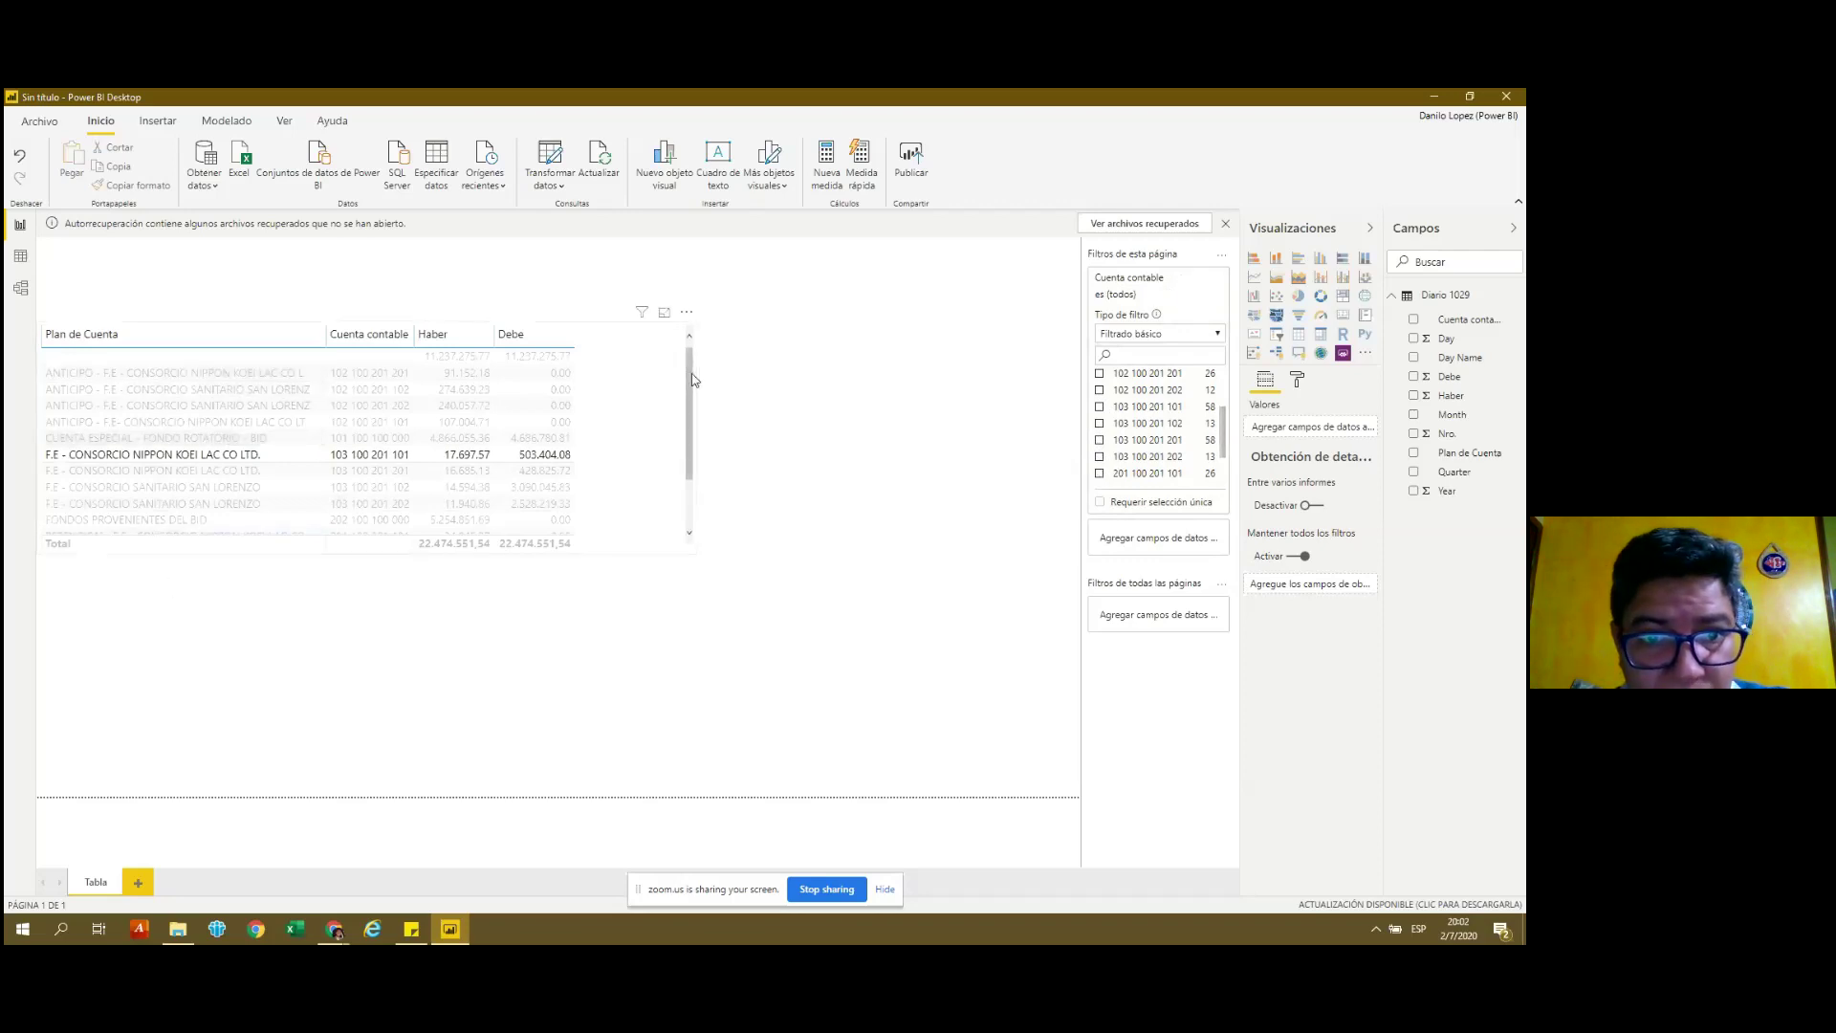
left_click_drag(692, 380, 693, 440)
scroll(691, 411, "up", 1)
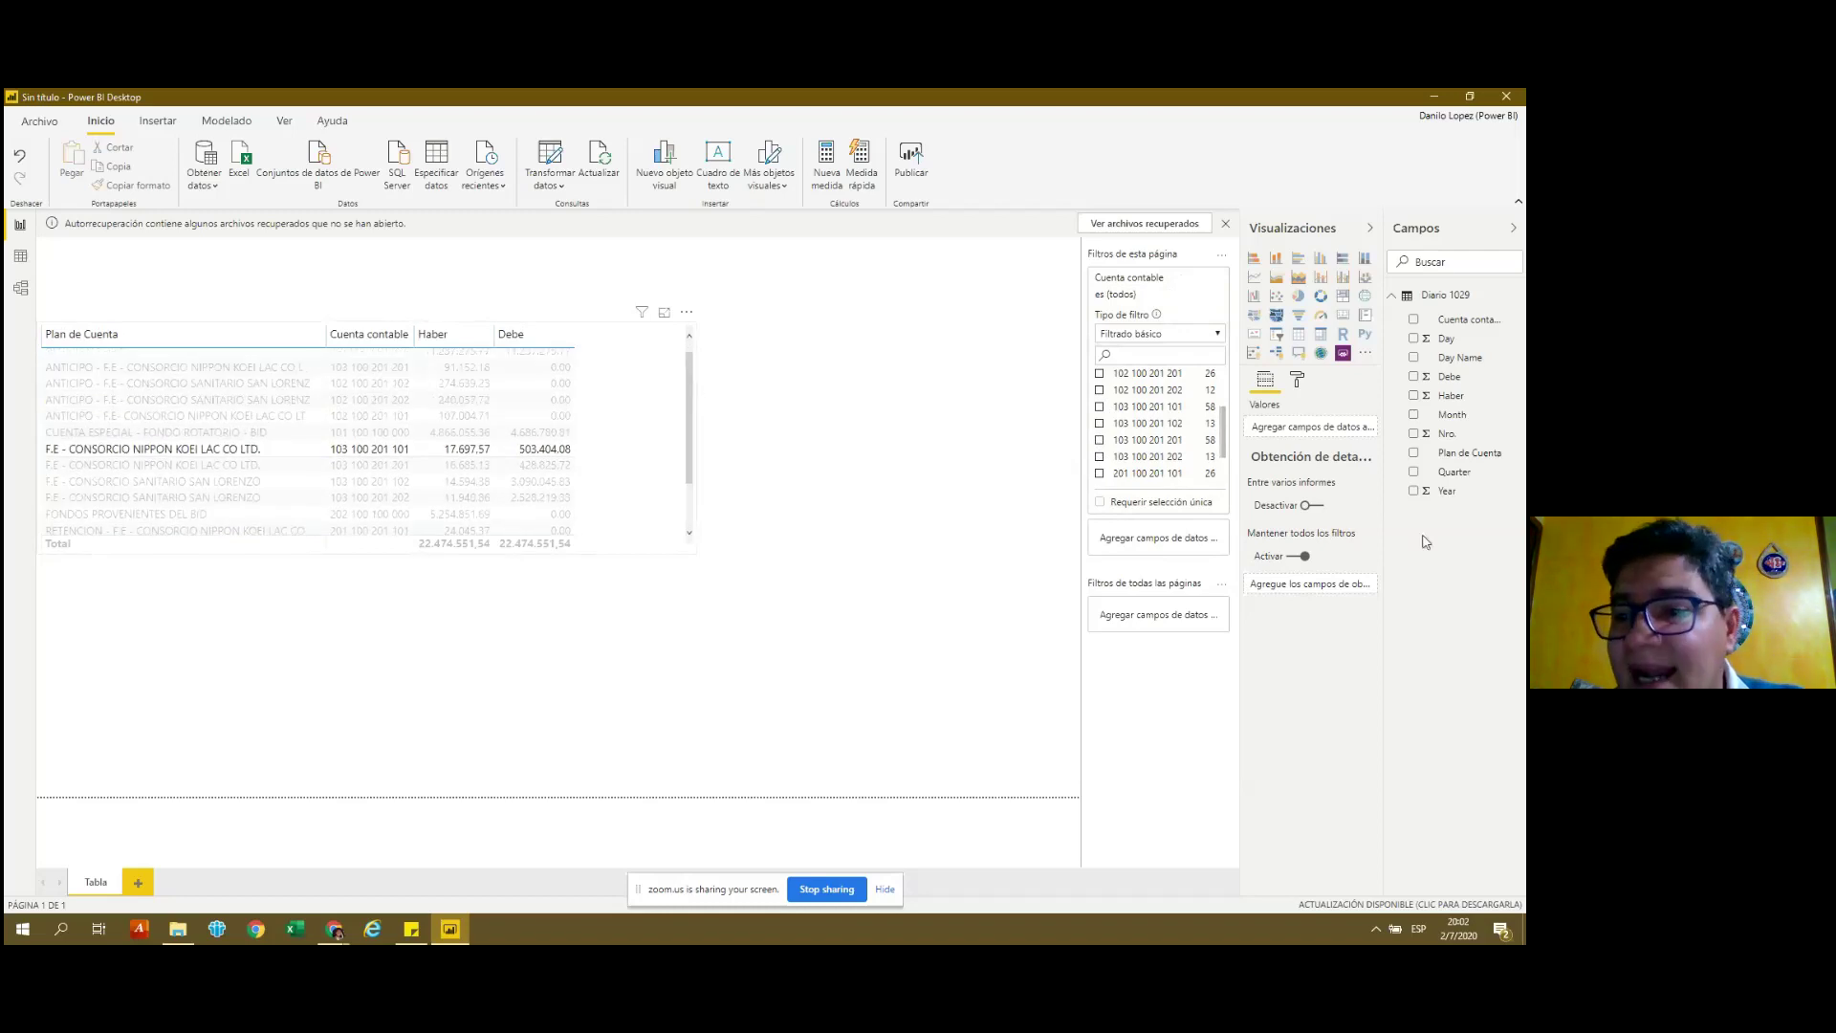
left_click(692, 420)
left_click_drag(1223, 685, 1233, 743)
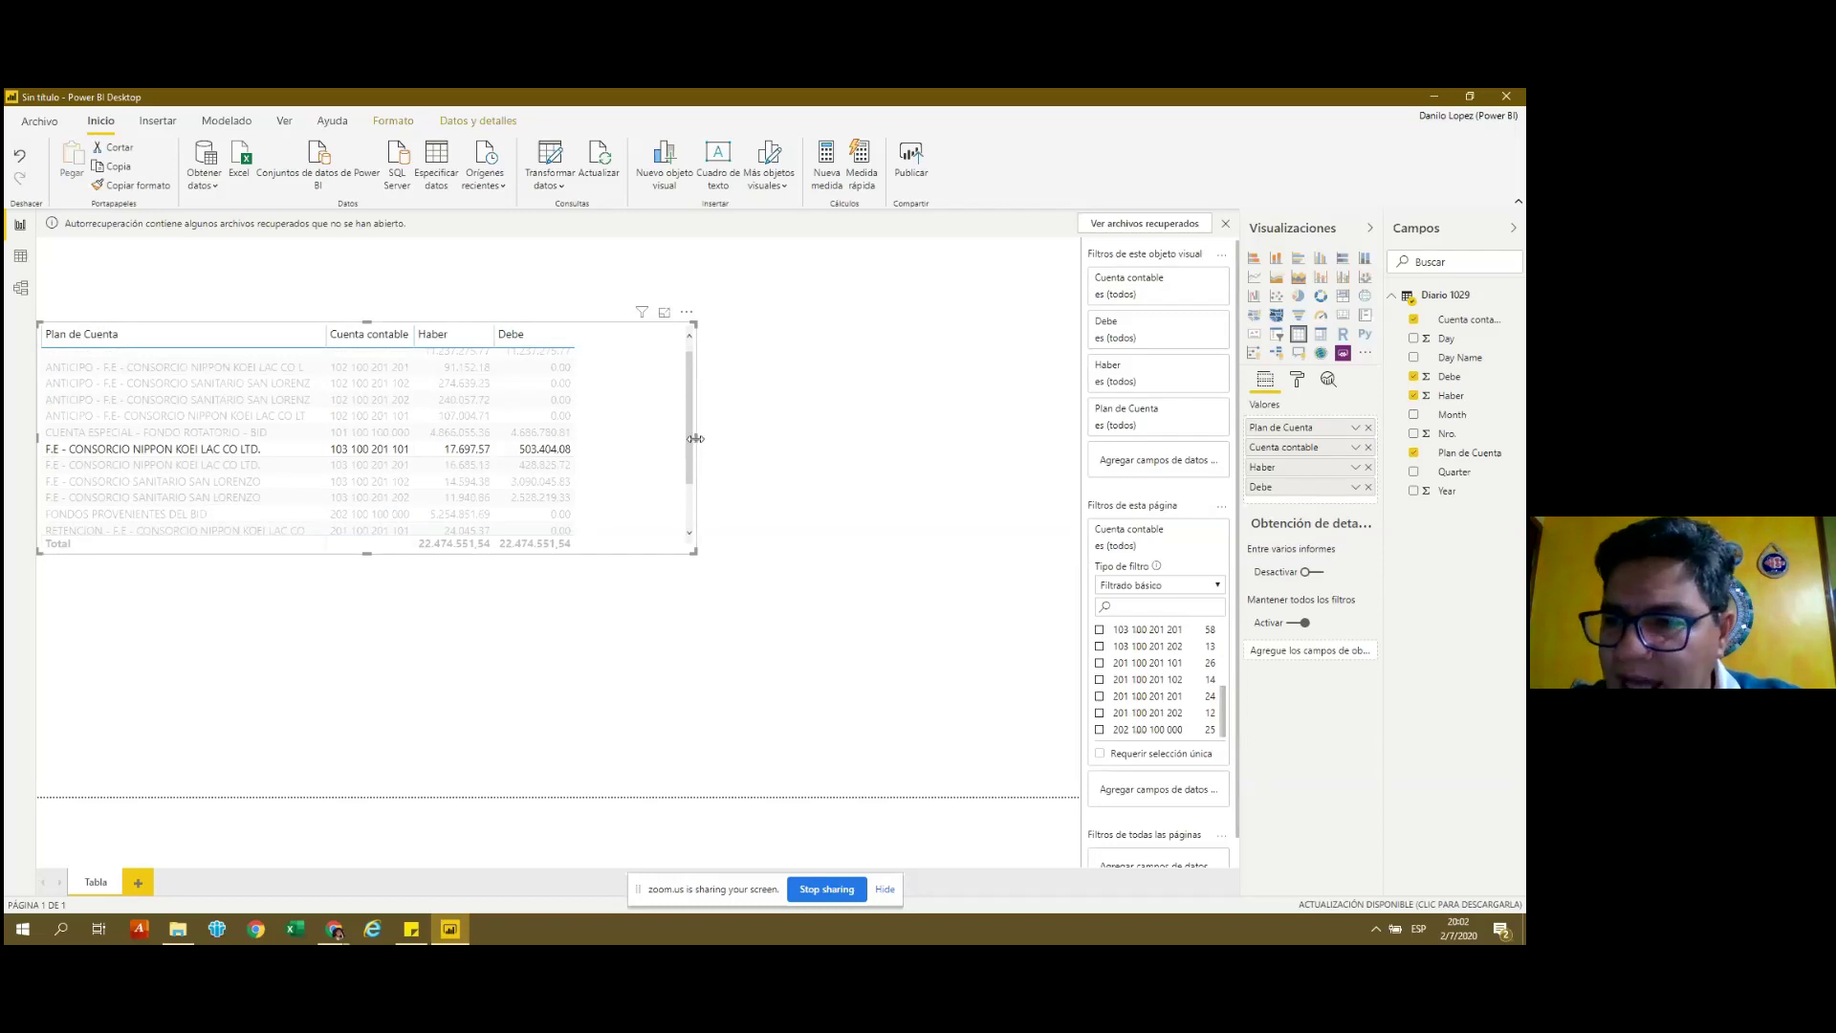
left_click_drag(695, 437, 606, 454)
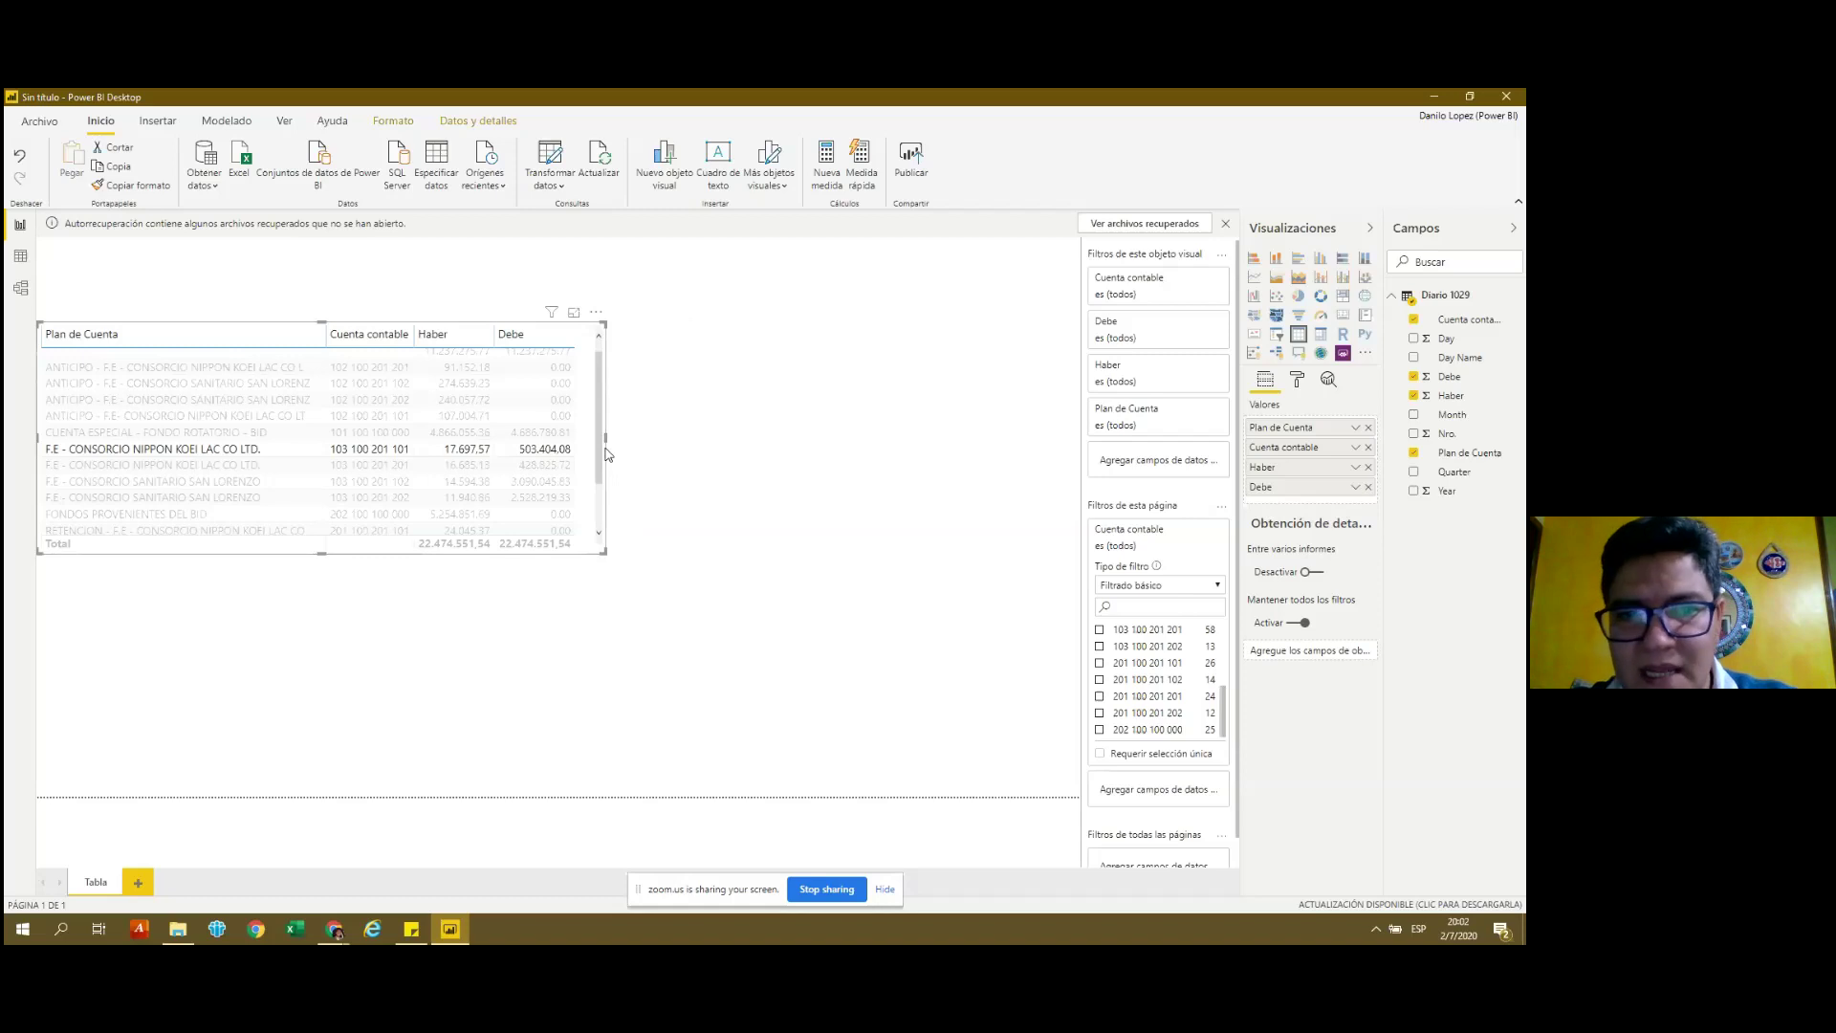
mouse_move(601, 457)
left_mouse_down()
mouse_move(602, 524)
mouse_move(602, 426)
left_mouse_up()
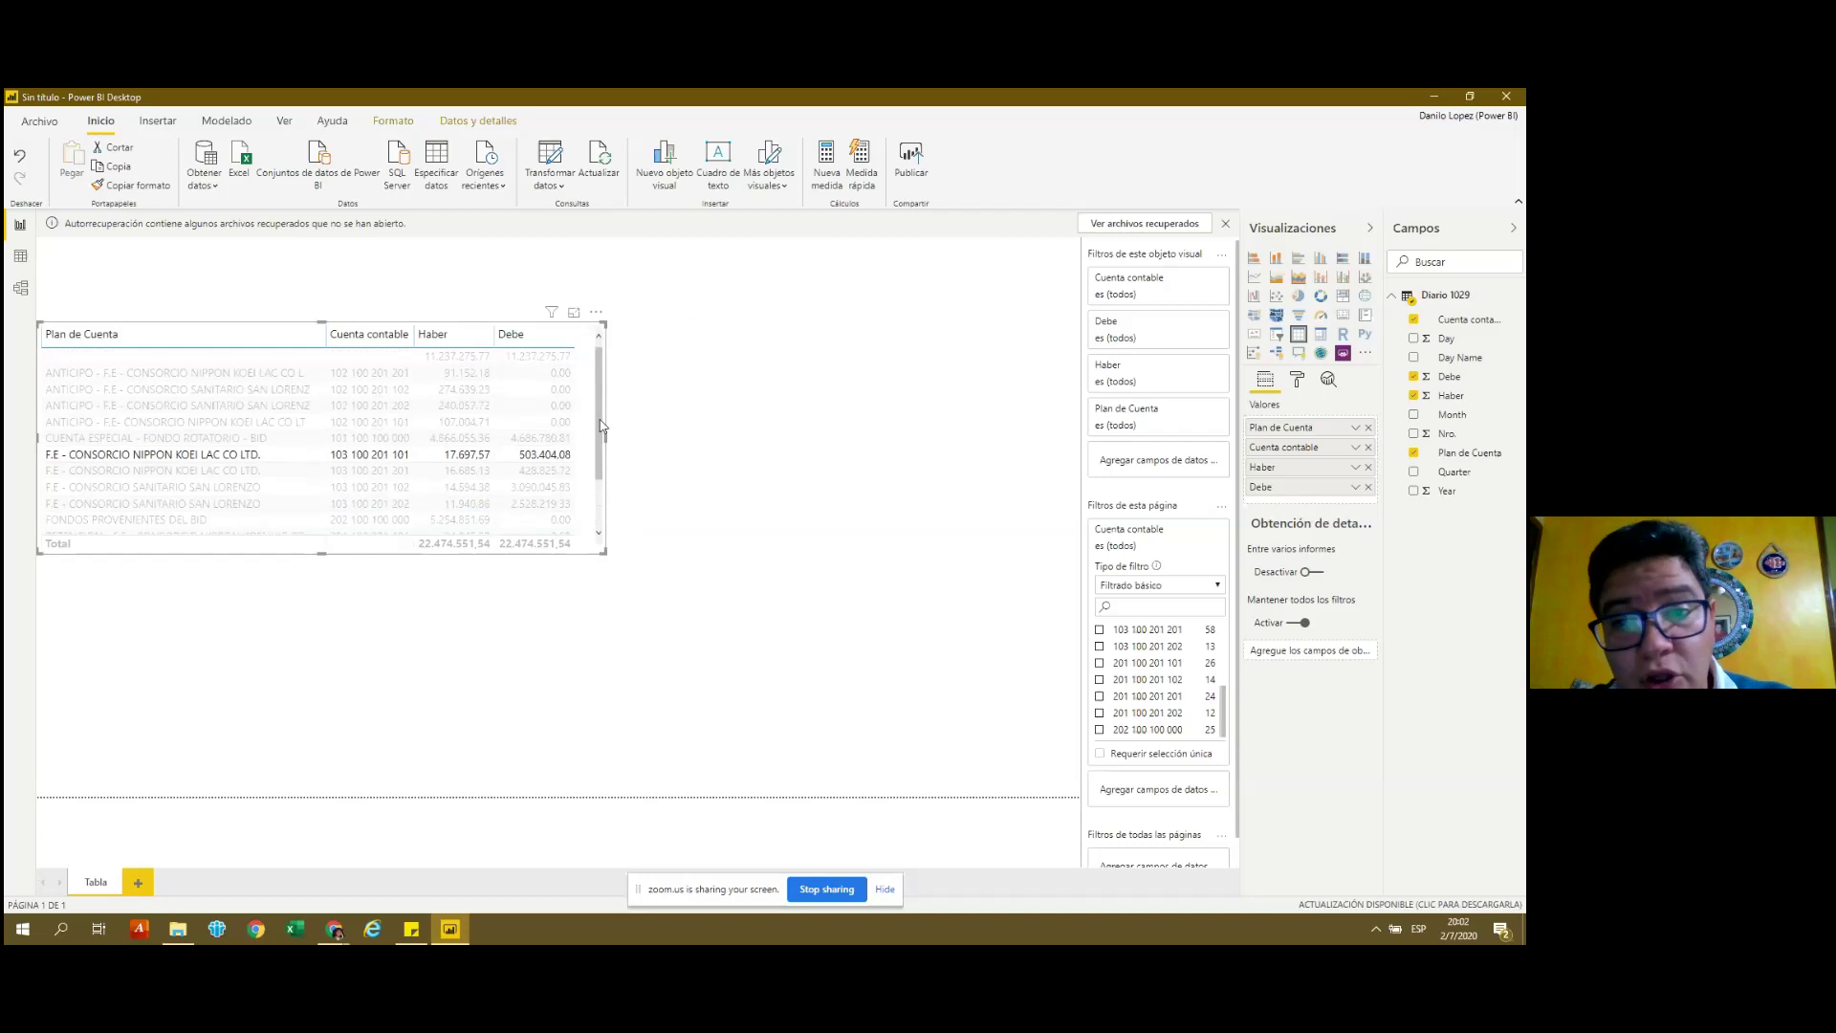
left_click(555, 422)
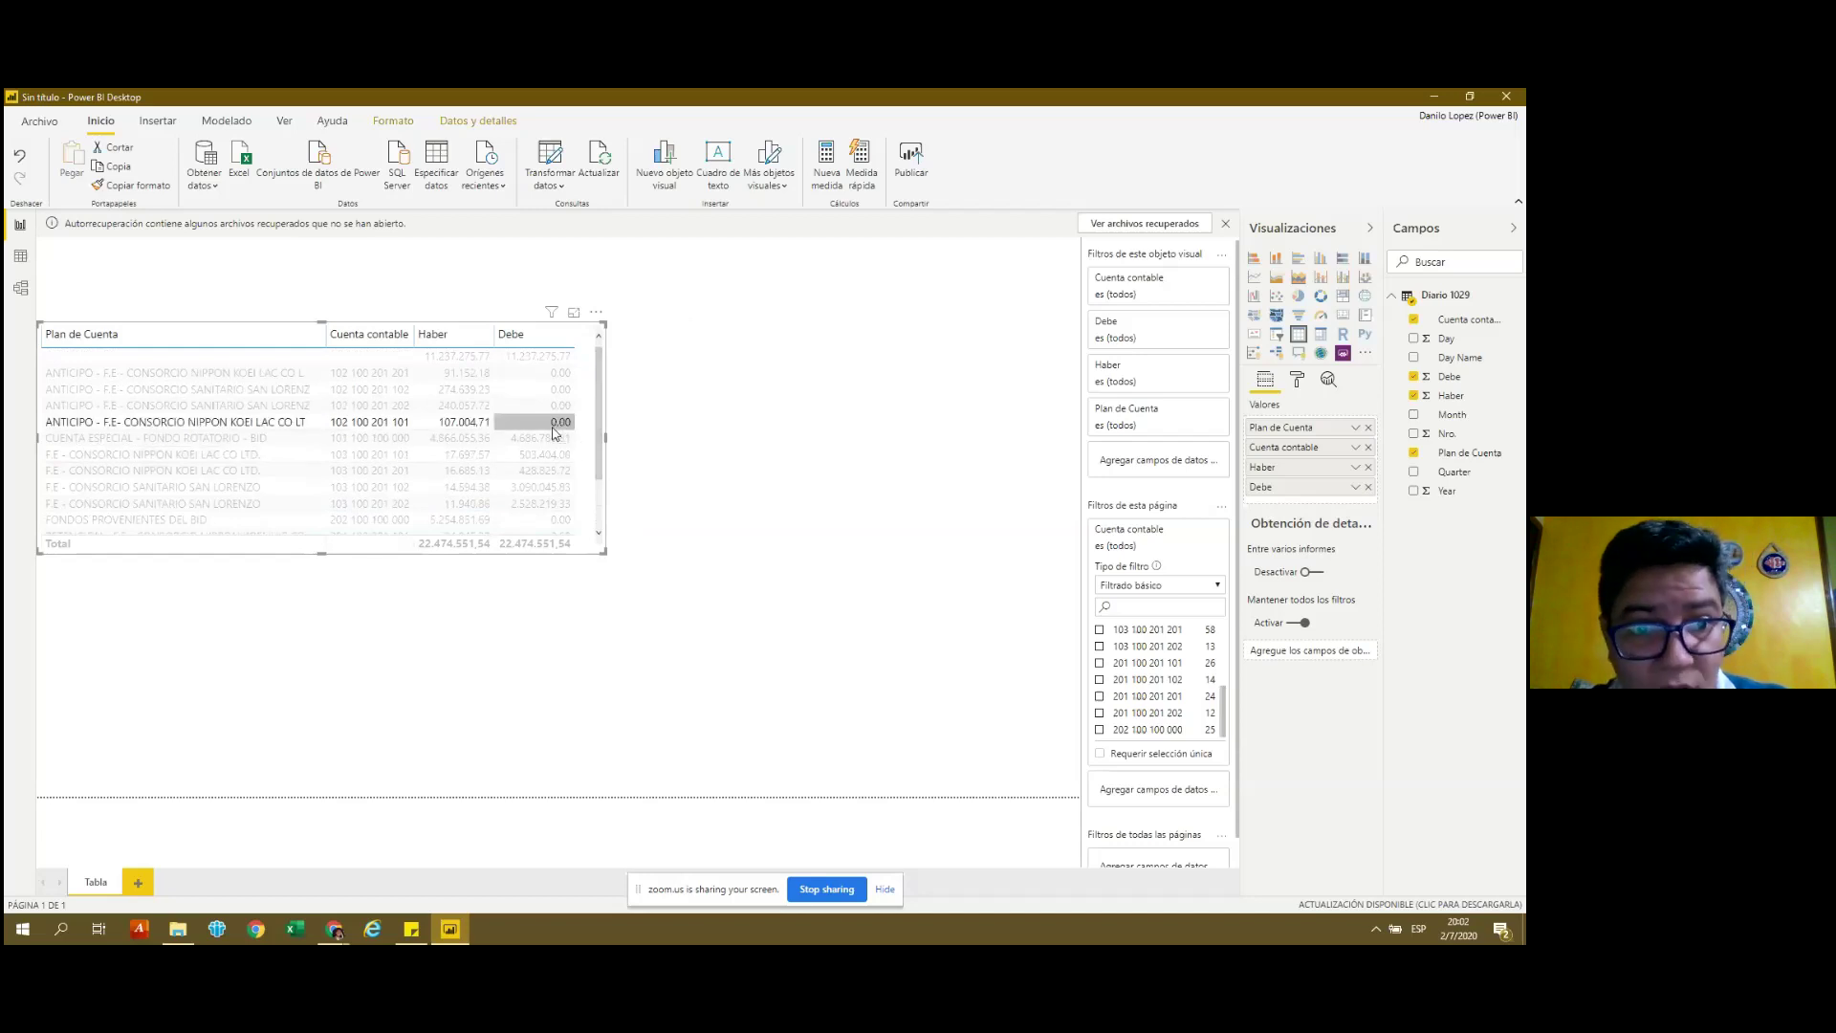
left_click(451, 623)
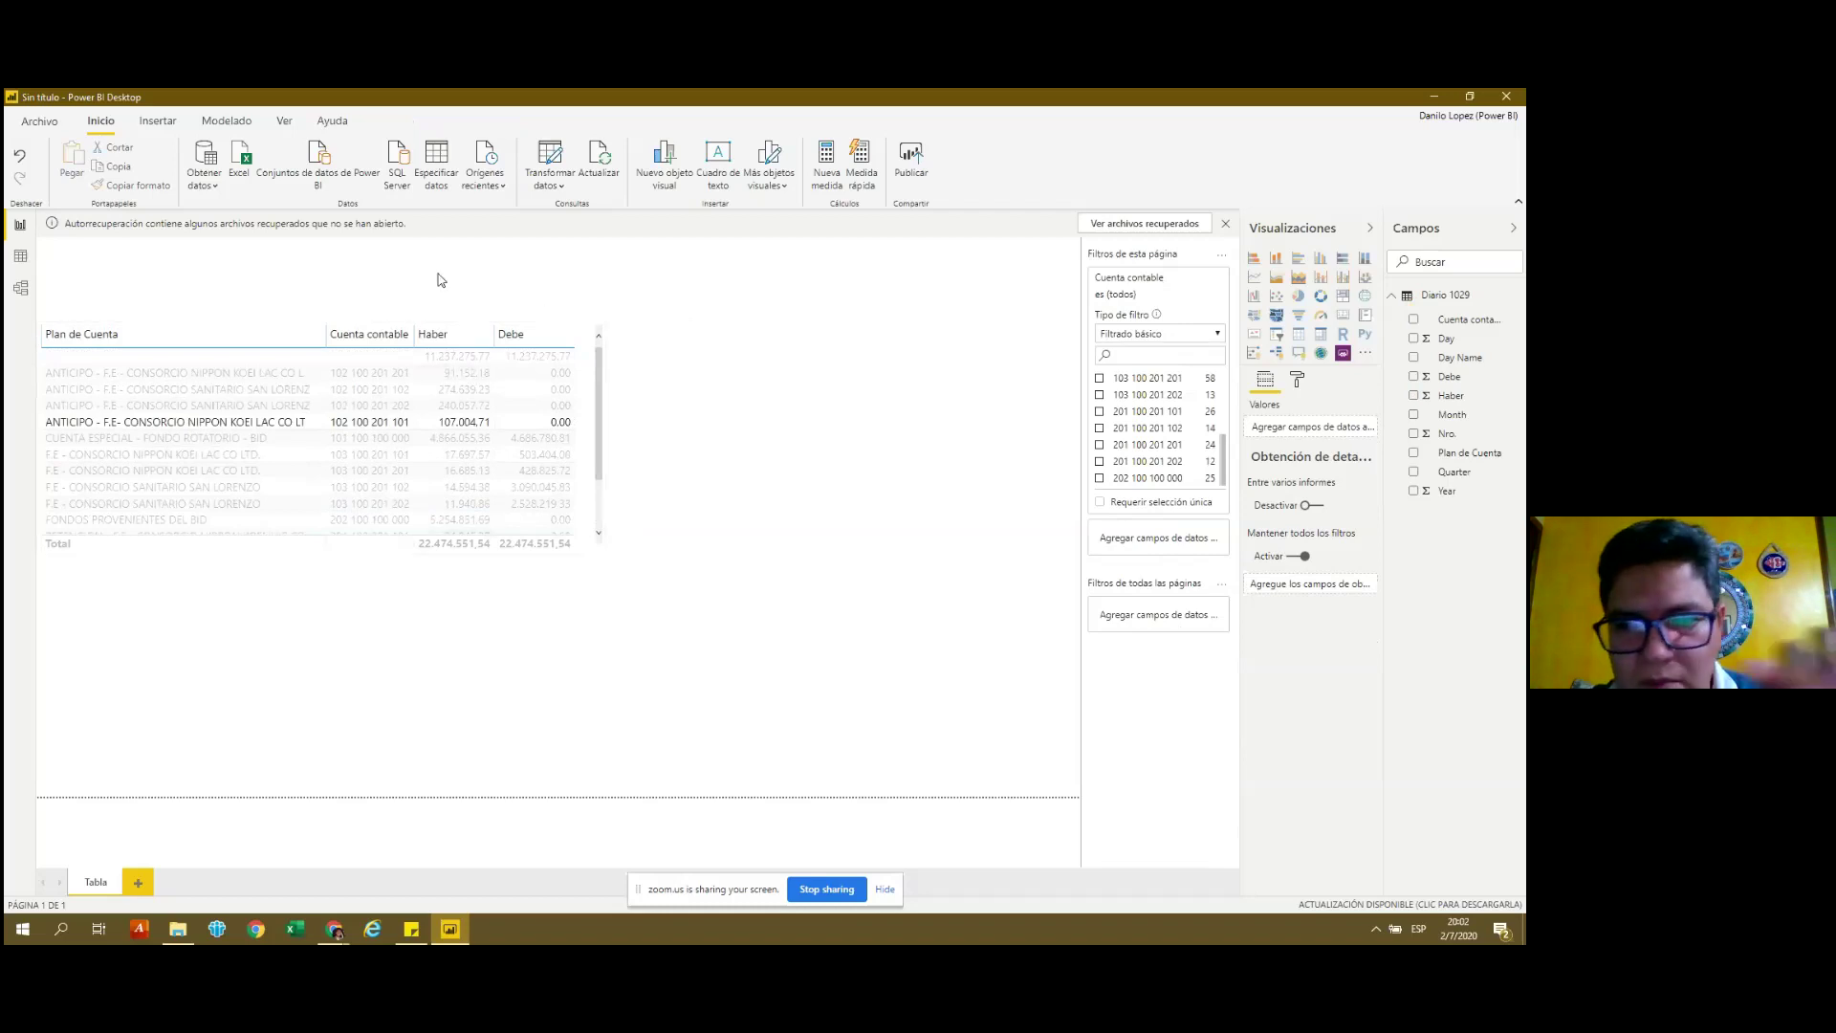
Delete the two accidental Q&A visuals right of and below the account table.
double_click(689, 326)
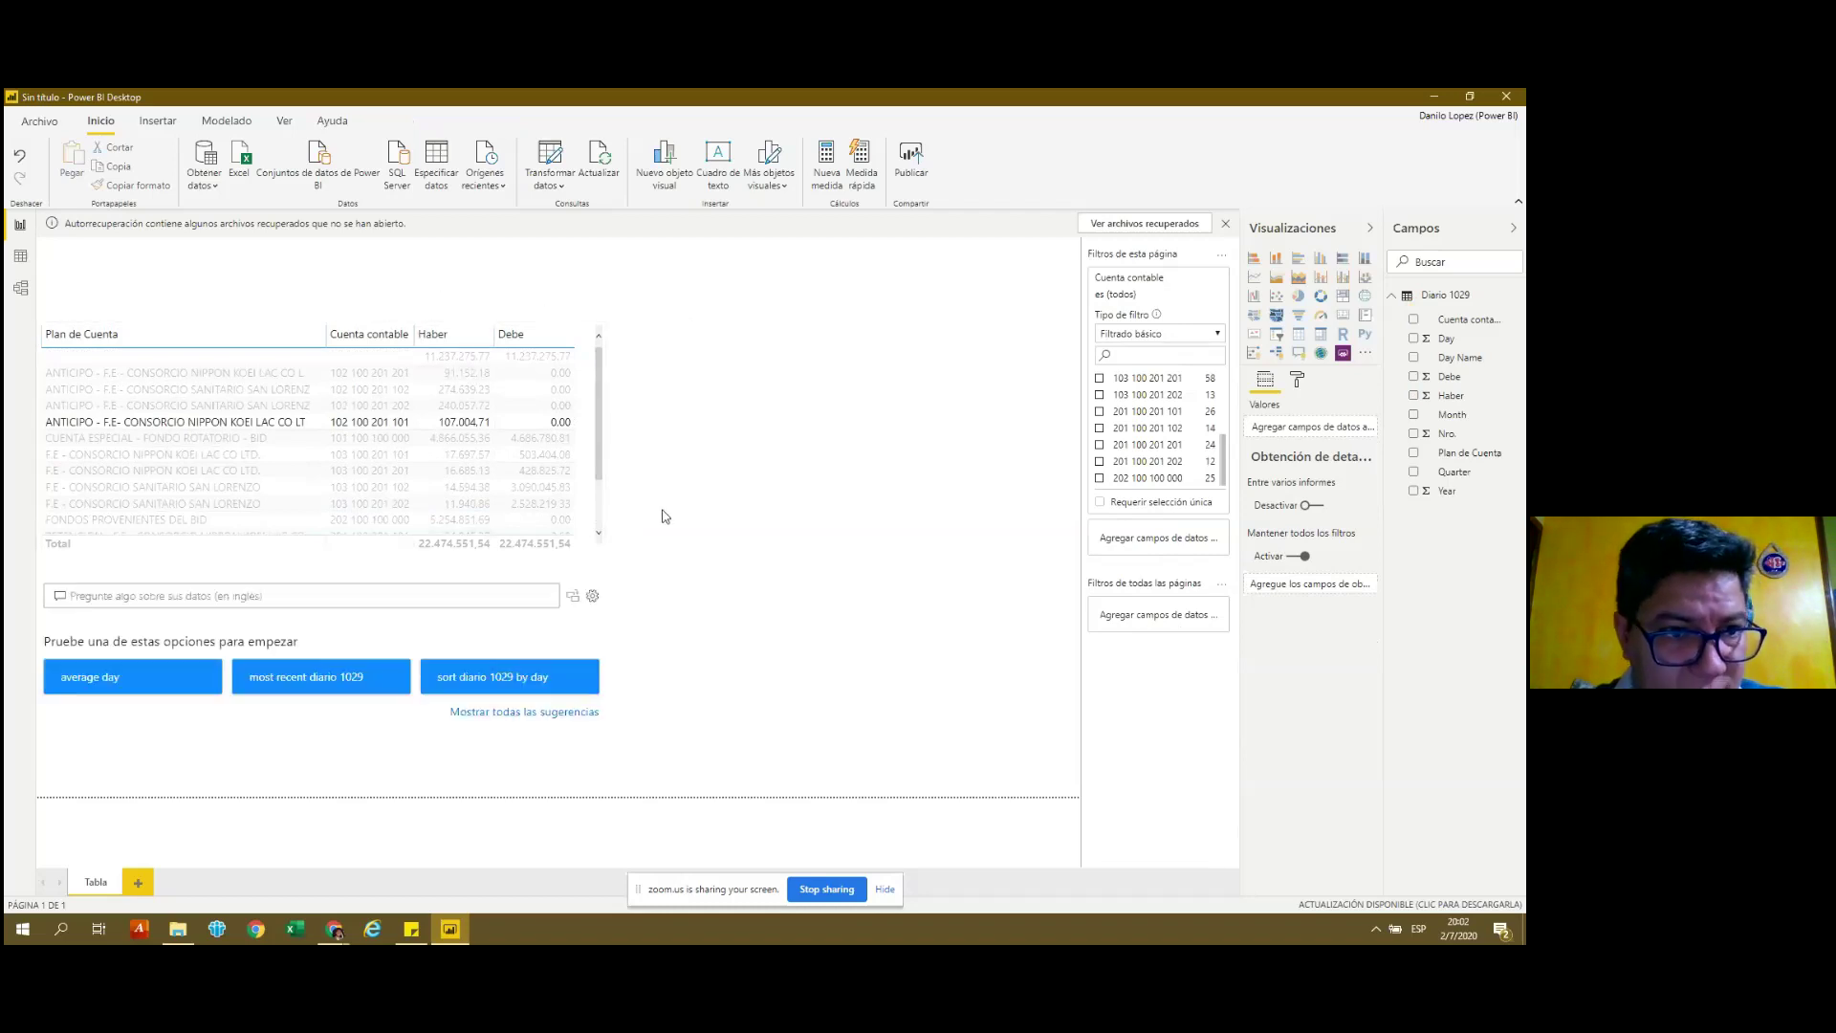
double_click(660, 513)
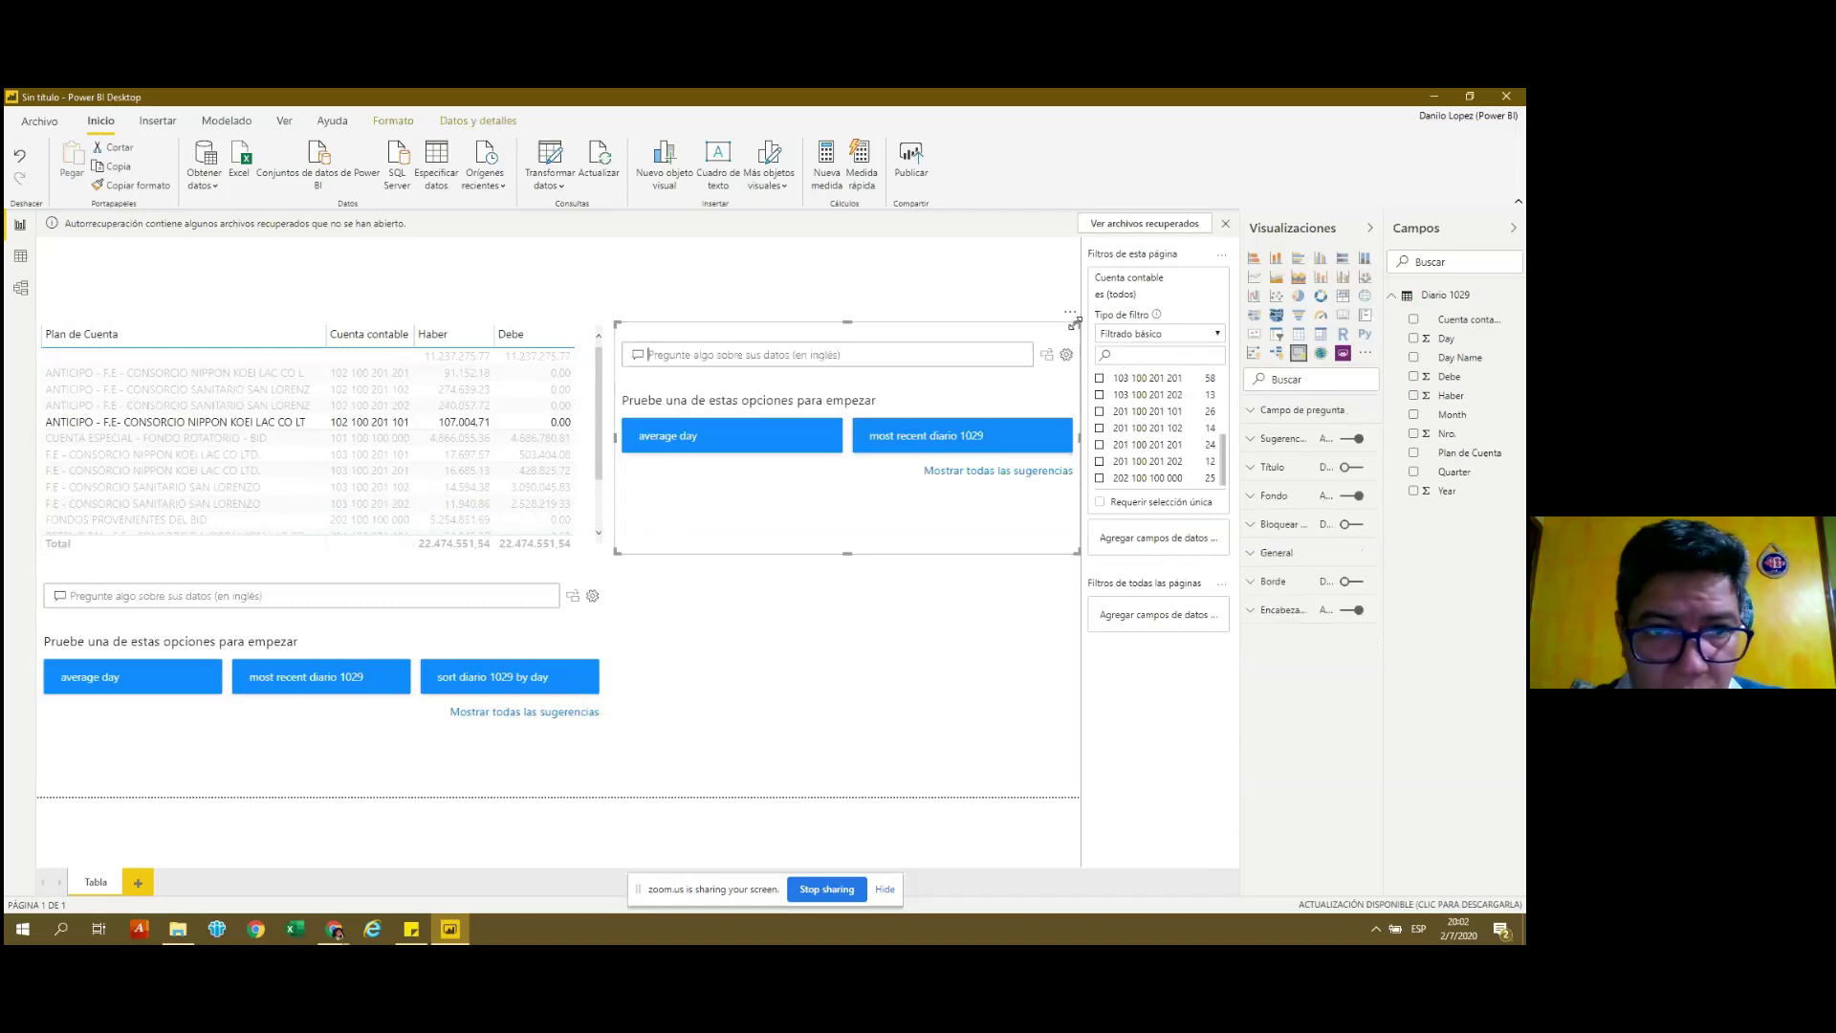
left_click(532, 422)
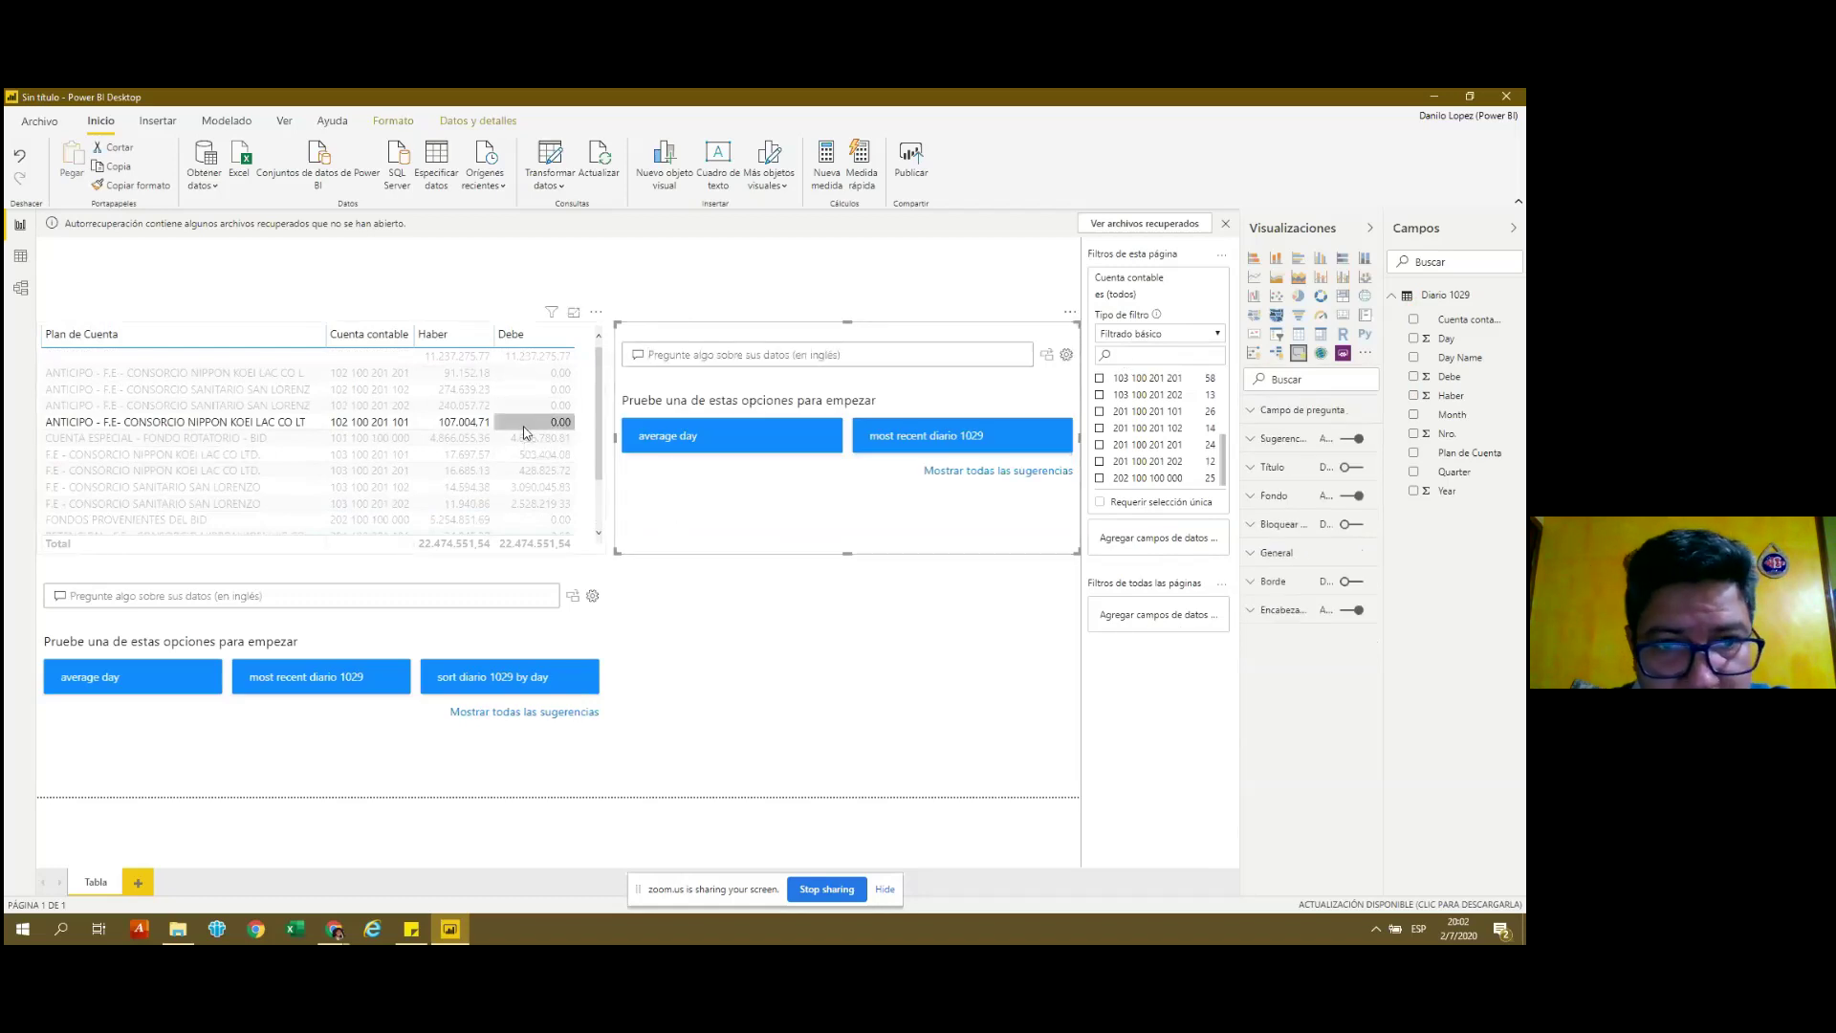
left_click(627, 332)
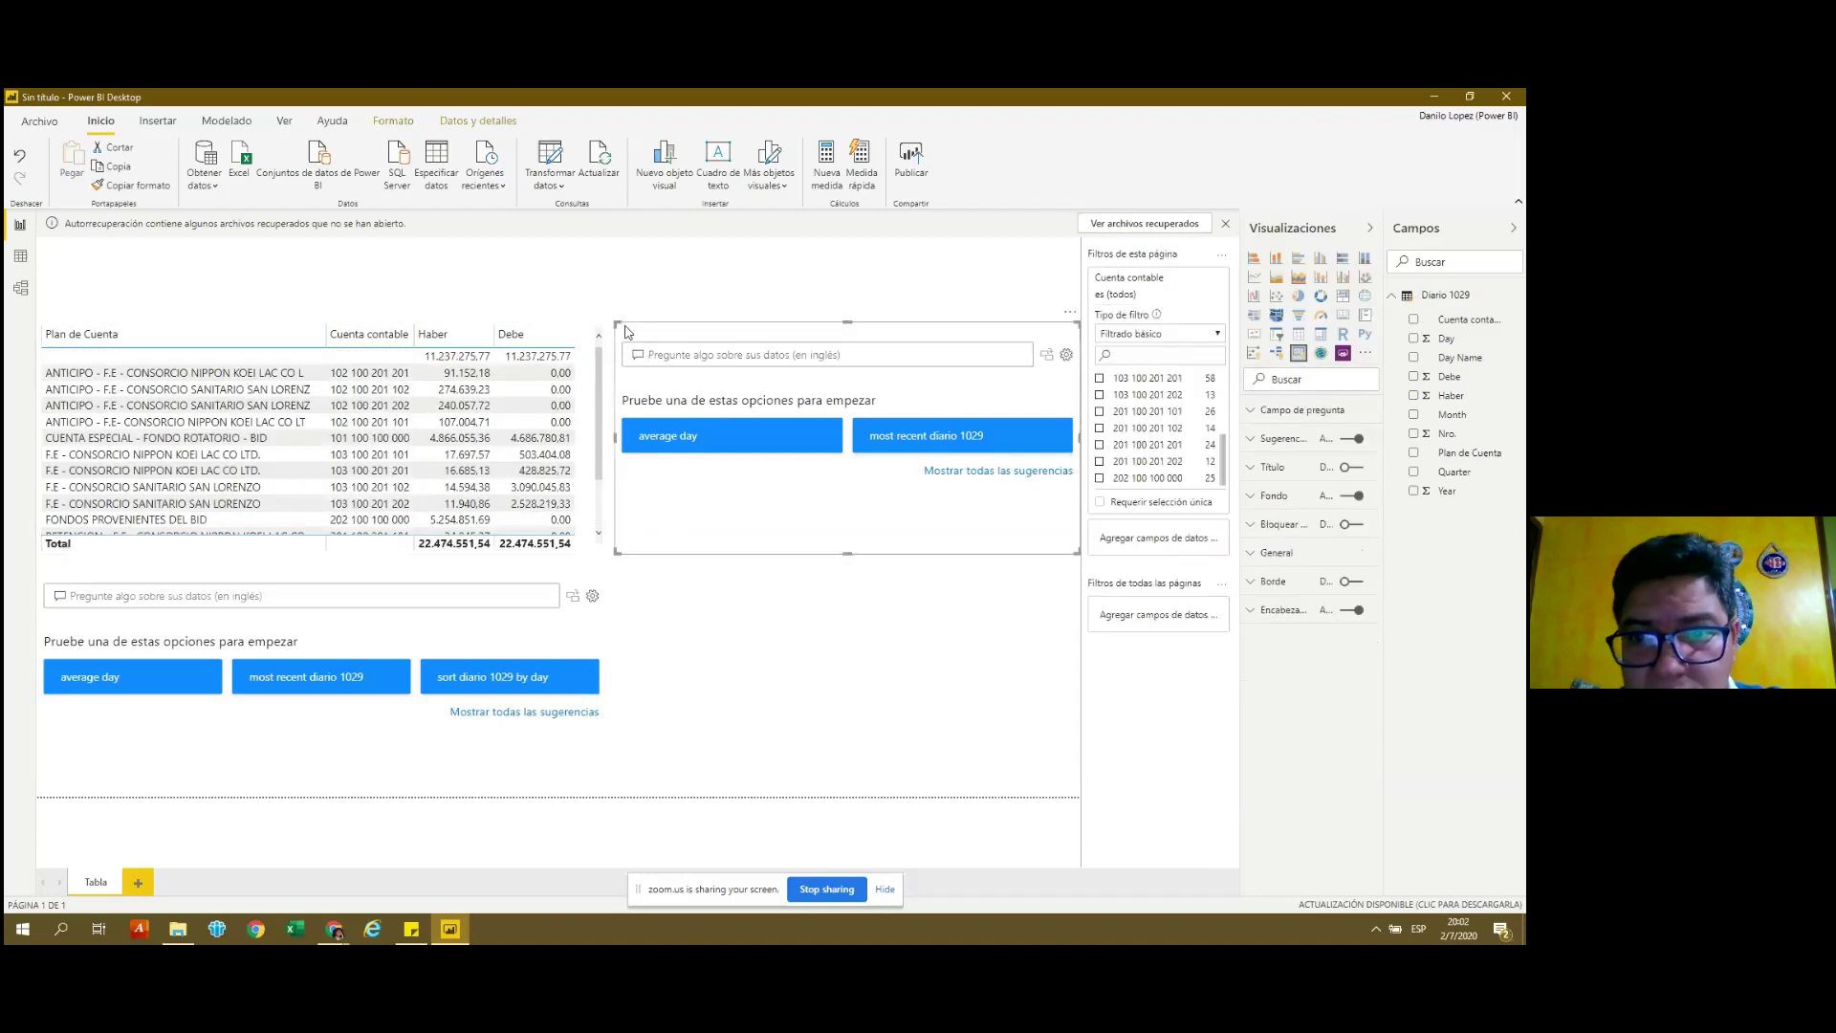
key("Delete")
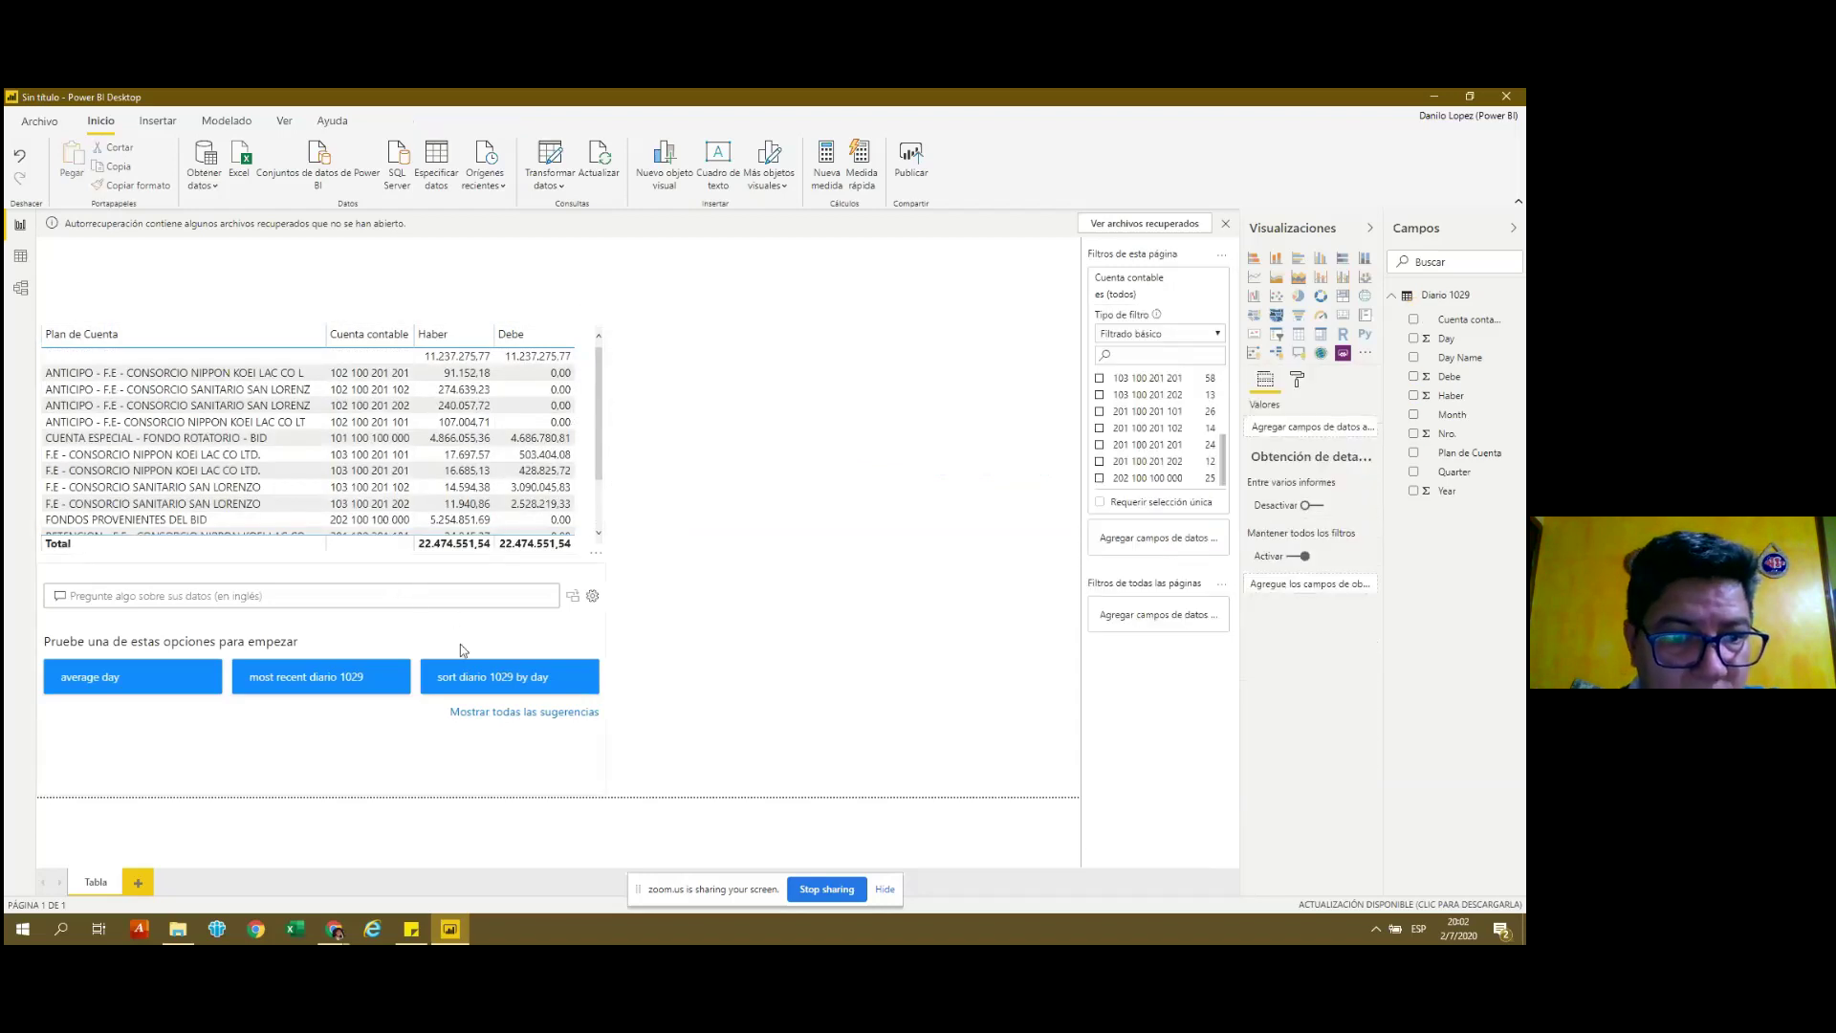
left_click(461, 647)
key("Delete")
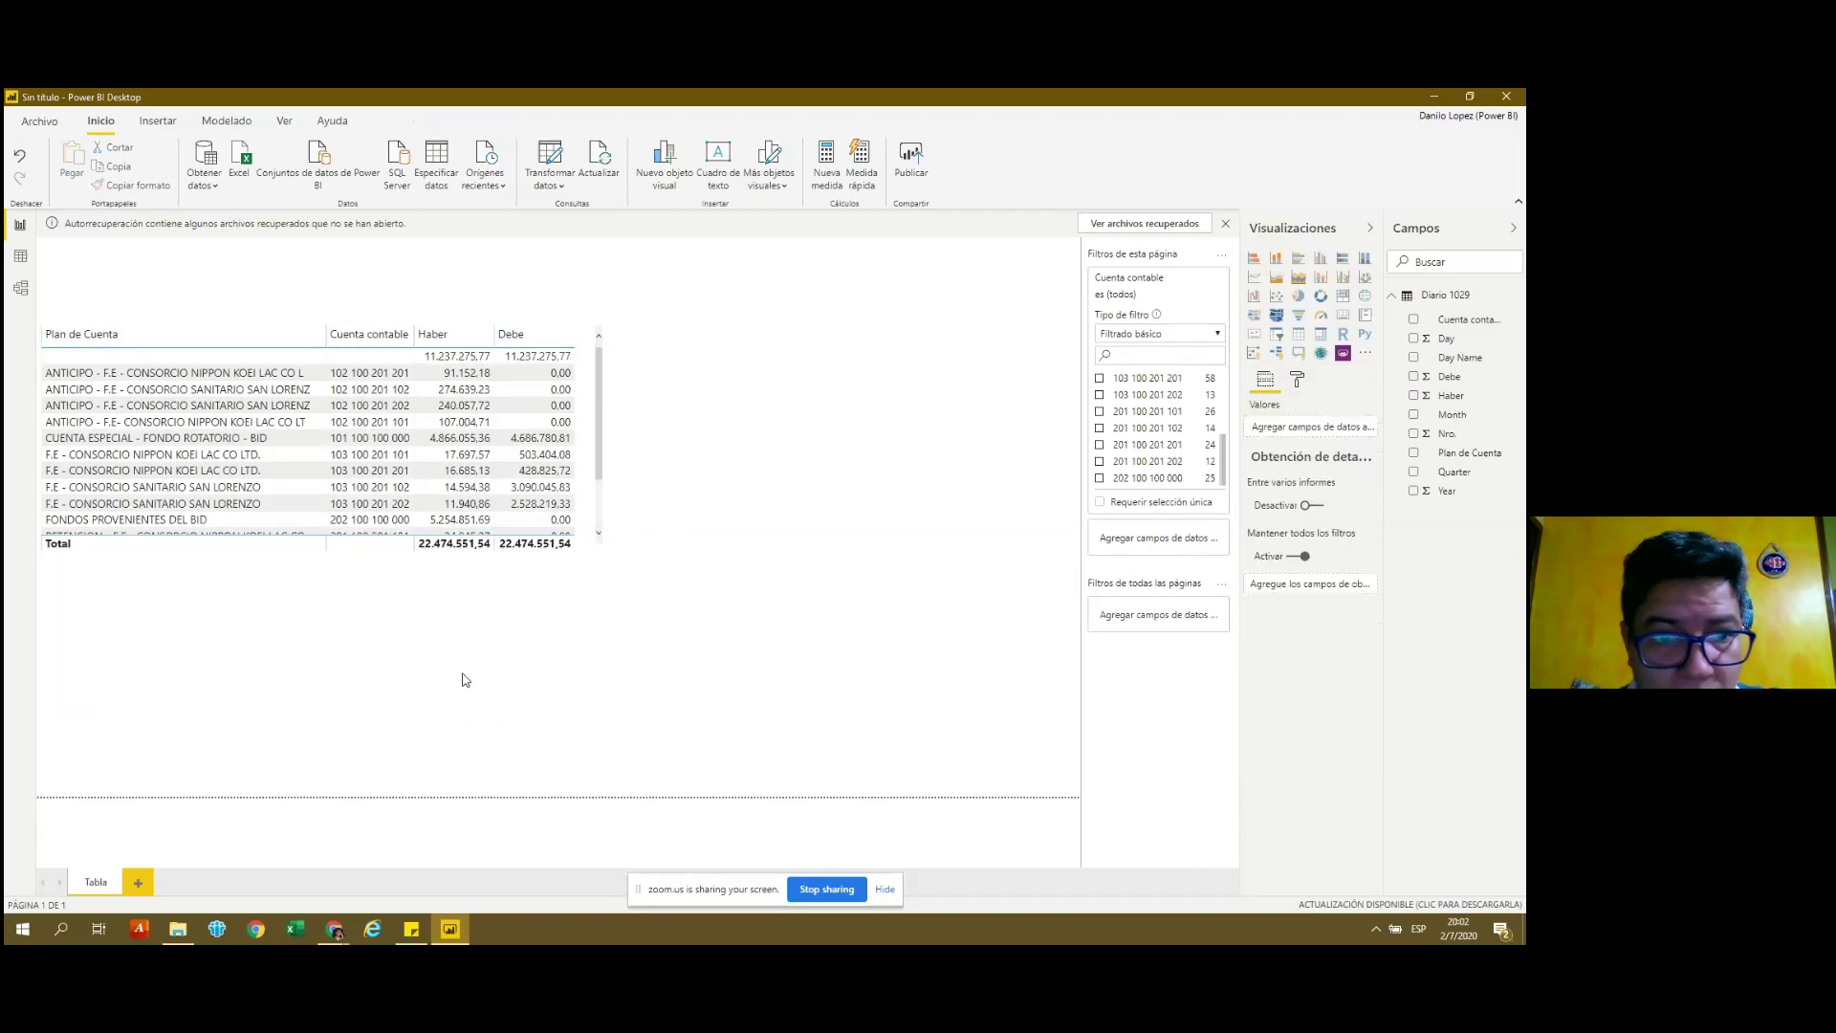
mouse_move(600, 451)
left_click_drag(603, 448, 602, 526)
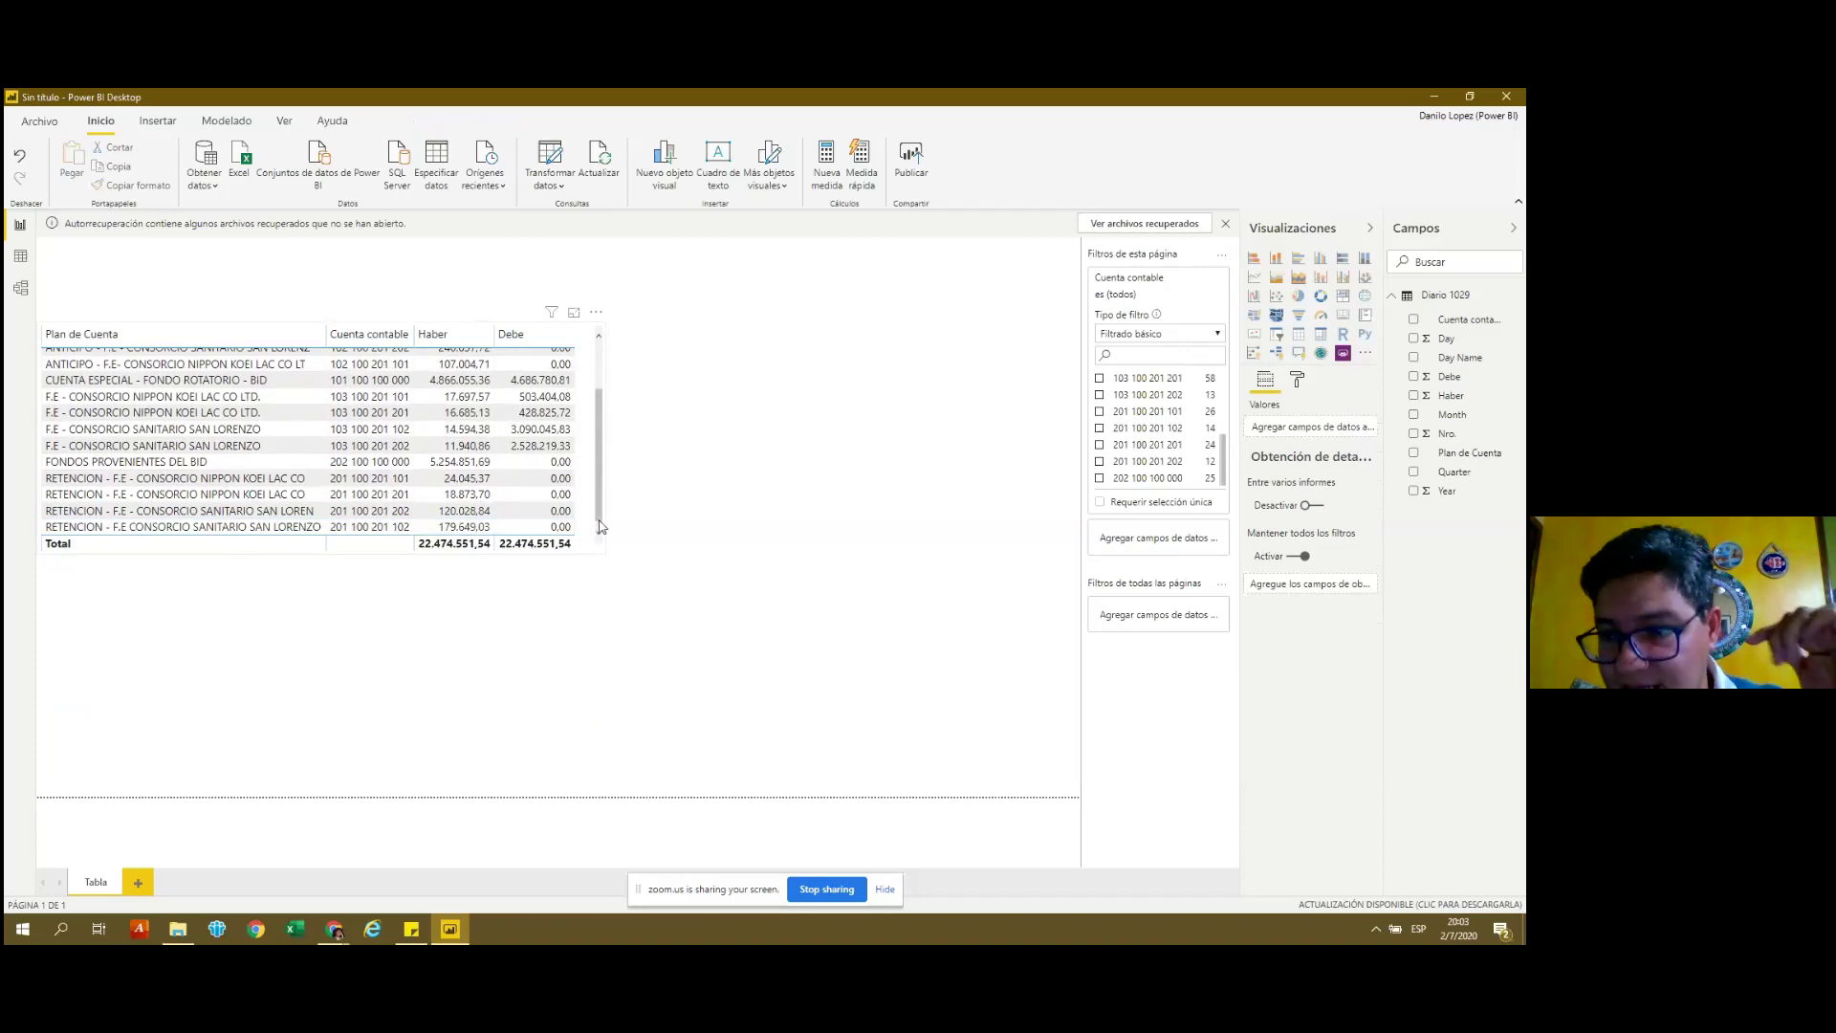
Remove the Cuenta contable card from Filtros de esta página with the account table selected.
mouse_move(602, 526)
left_mouse_down()
mouse_move(597, 442)
mouse_move(600, 458)
left_mouse_up()
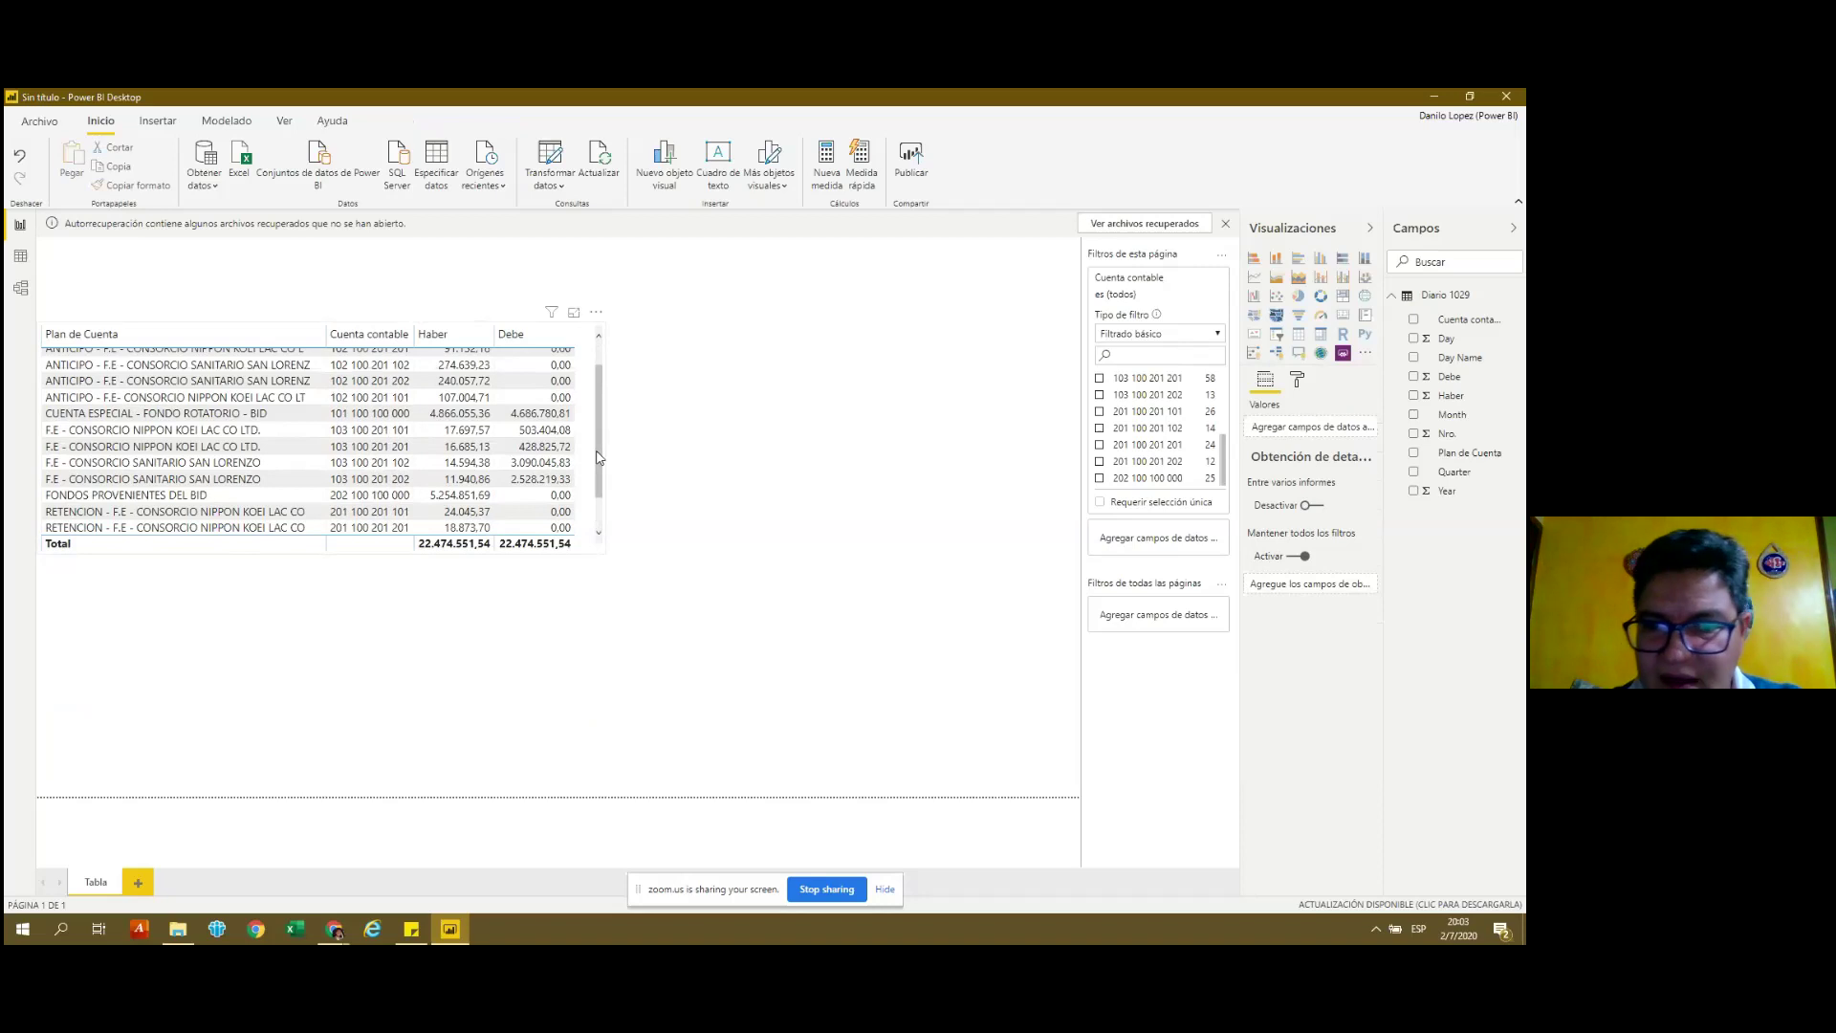
left_click(599, 457)
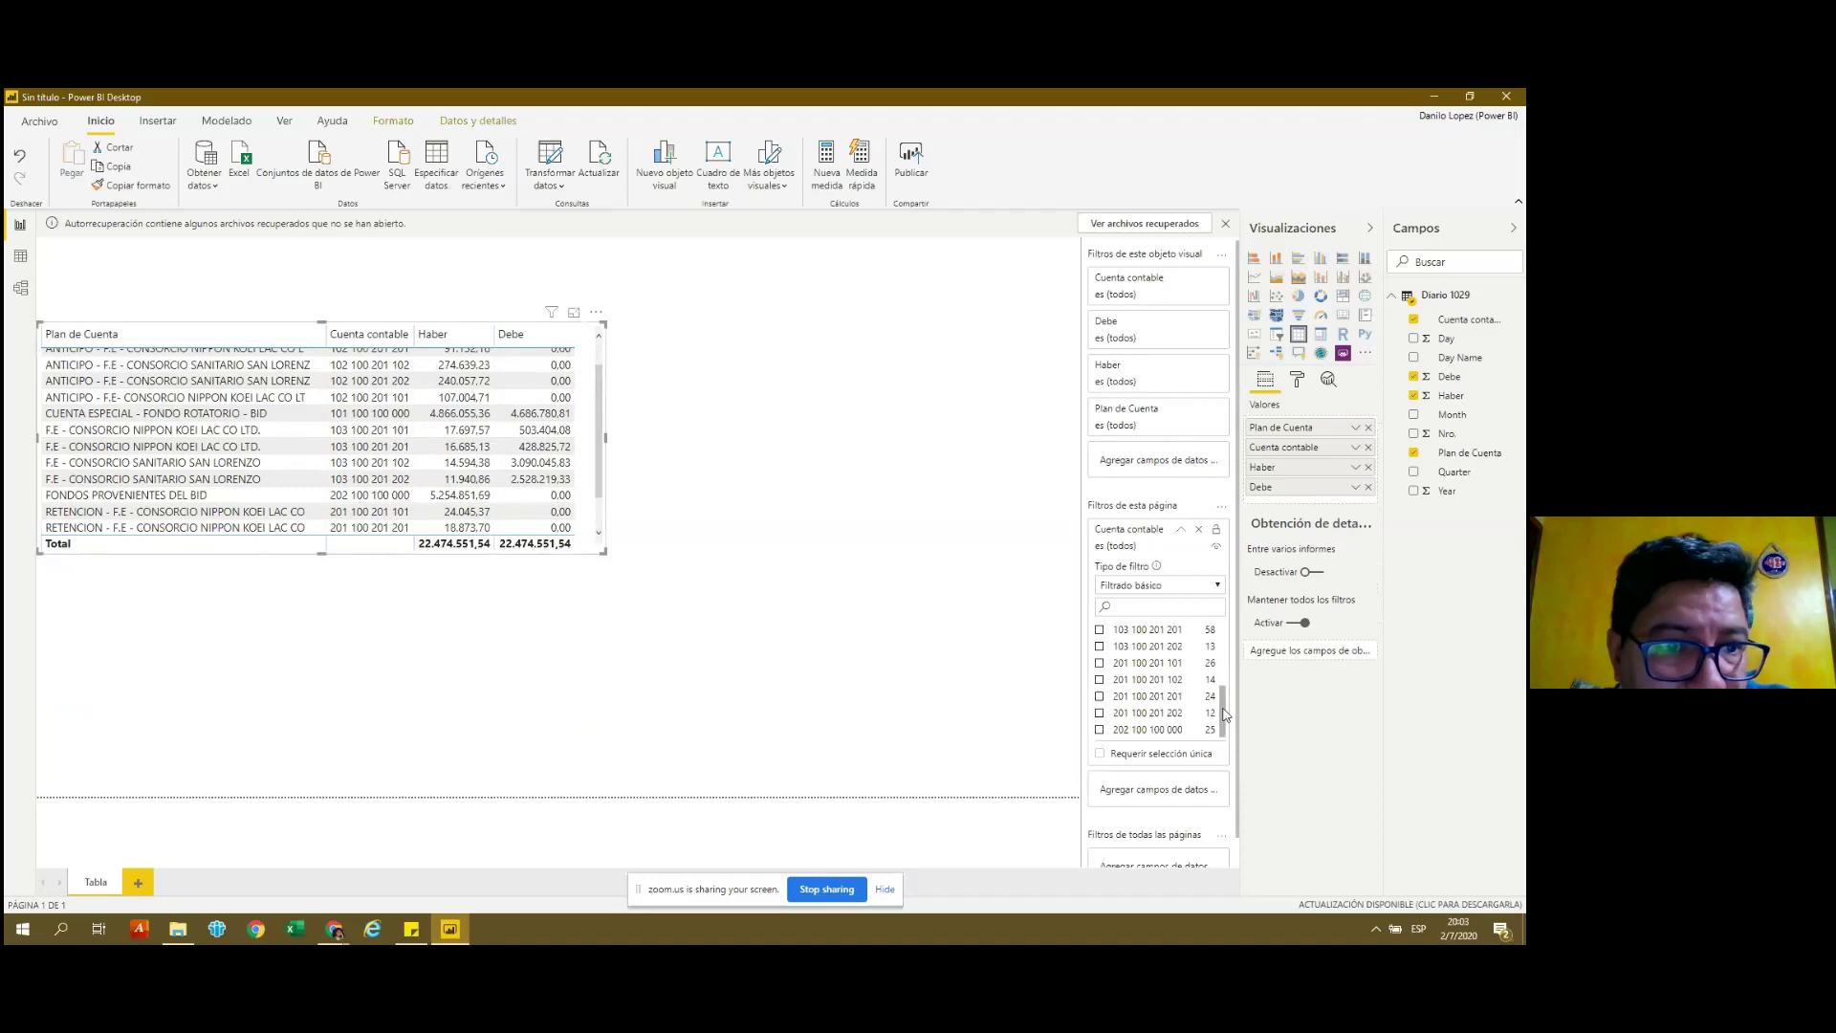
left_click_drag(1224, 713, 1221, 634)
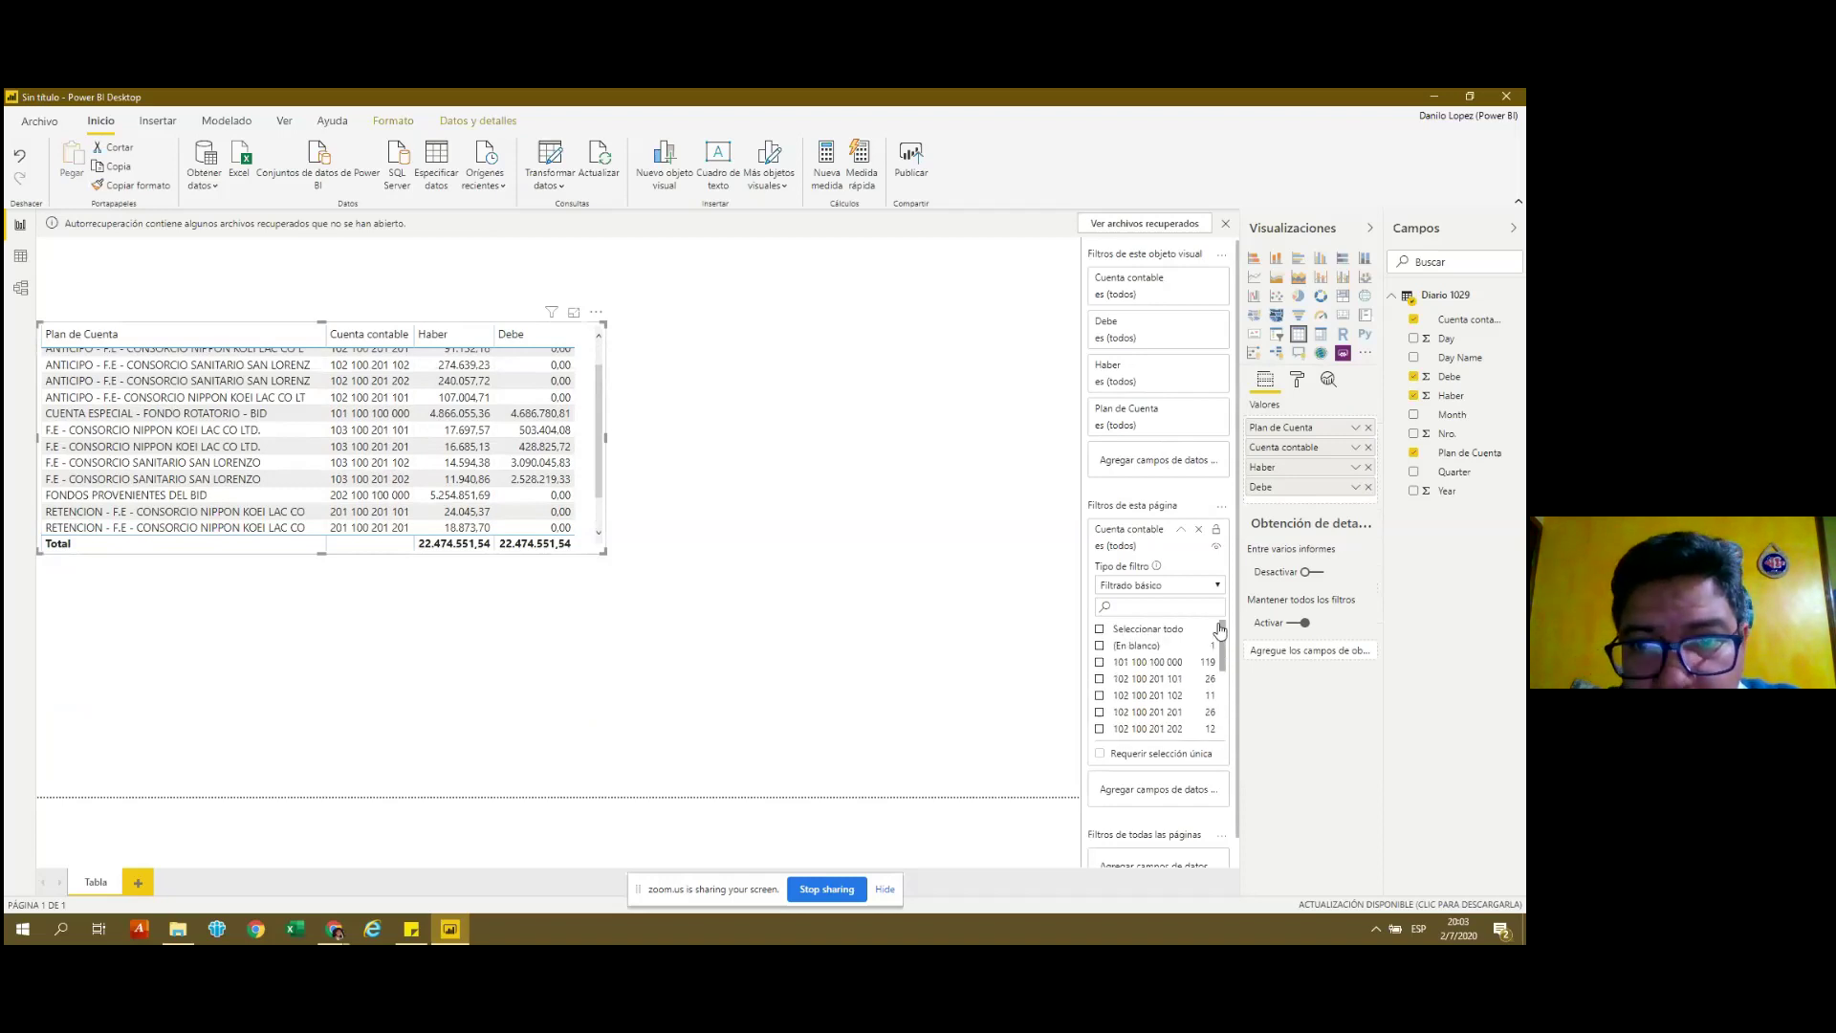
left_click(1198, 532)
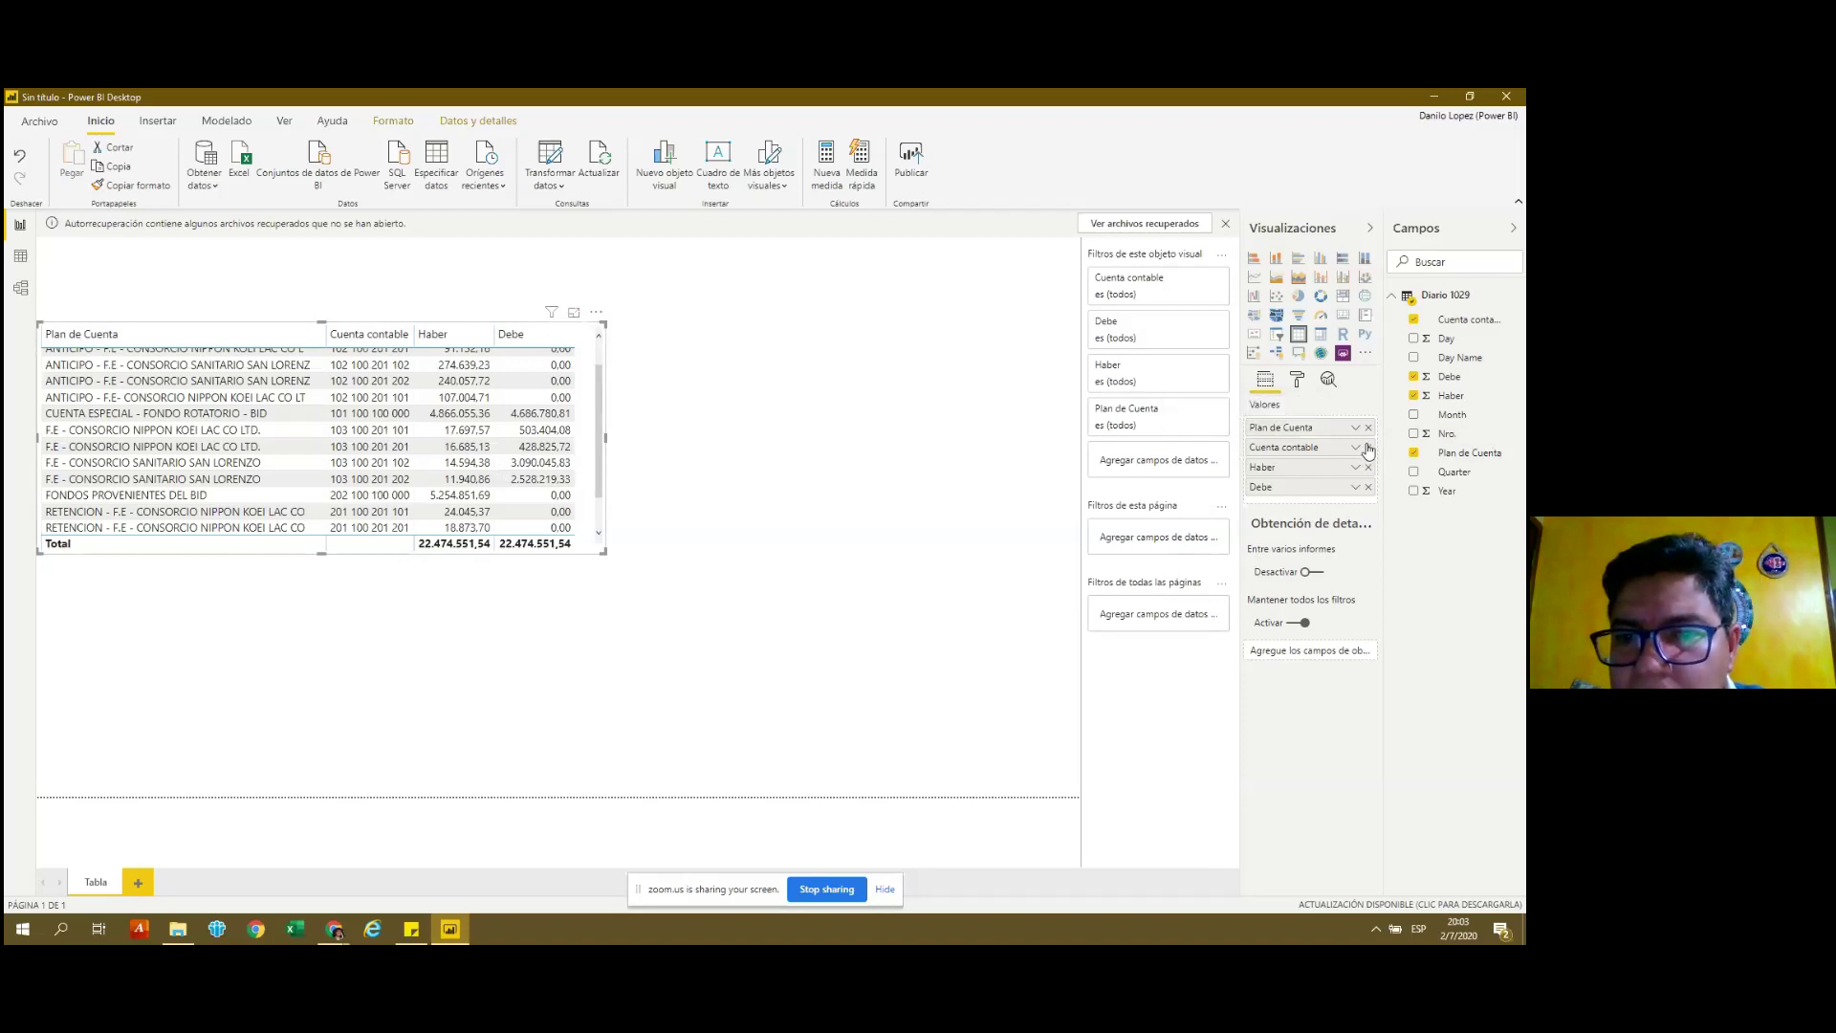
Remove Cuenta contable from the Valores well, leaving Plan de Cuenta, Haber and Debe.
left_click(1369, 447)
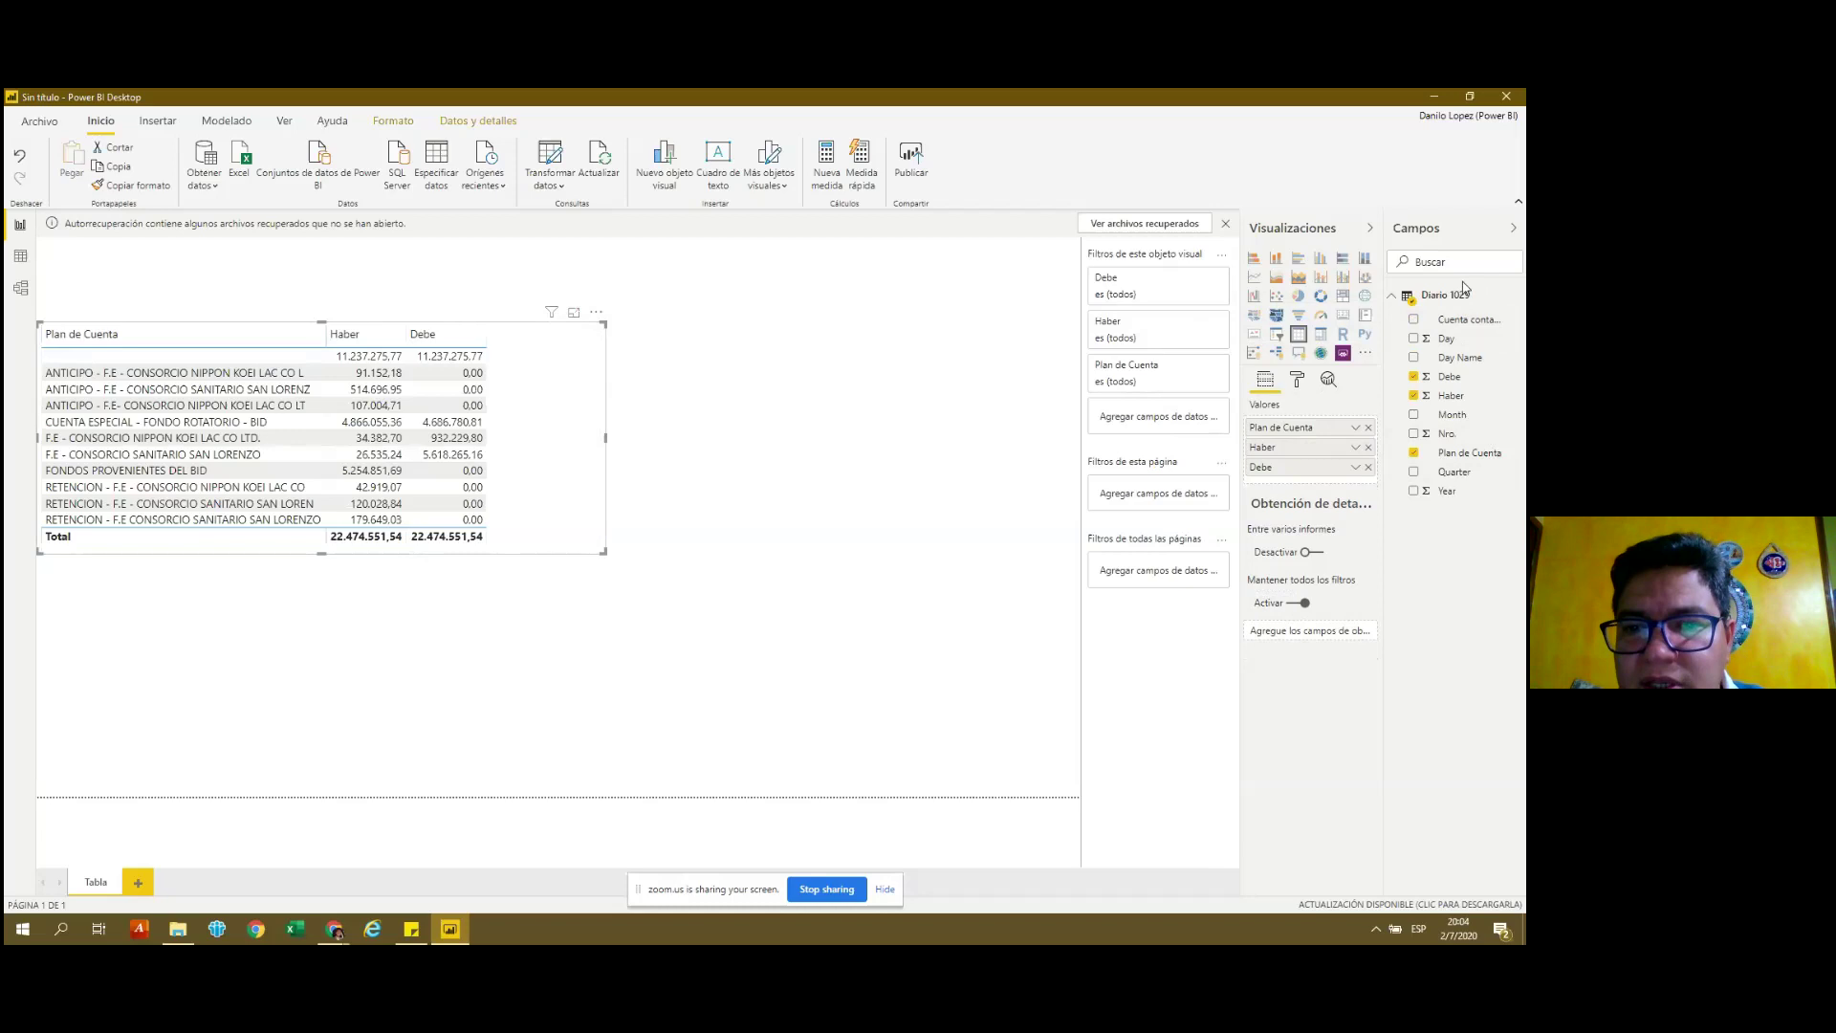
Drop Cuenta contable from the Fields pane into Filtros de esta página, with all values included.
left_click_drag(1453, 320, 1153, 578)
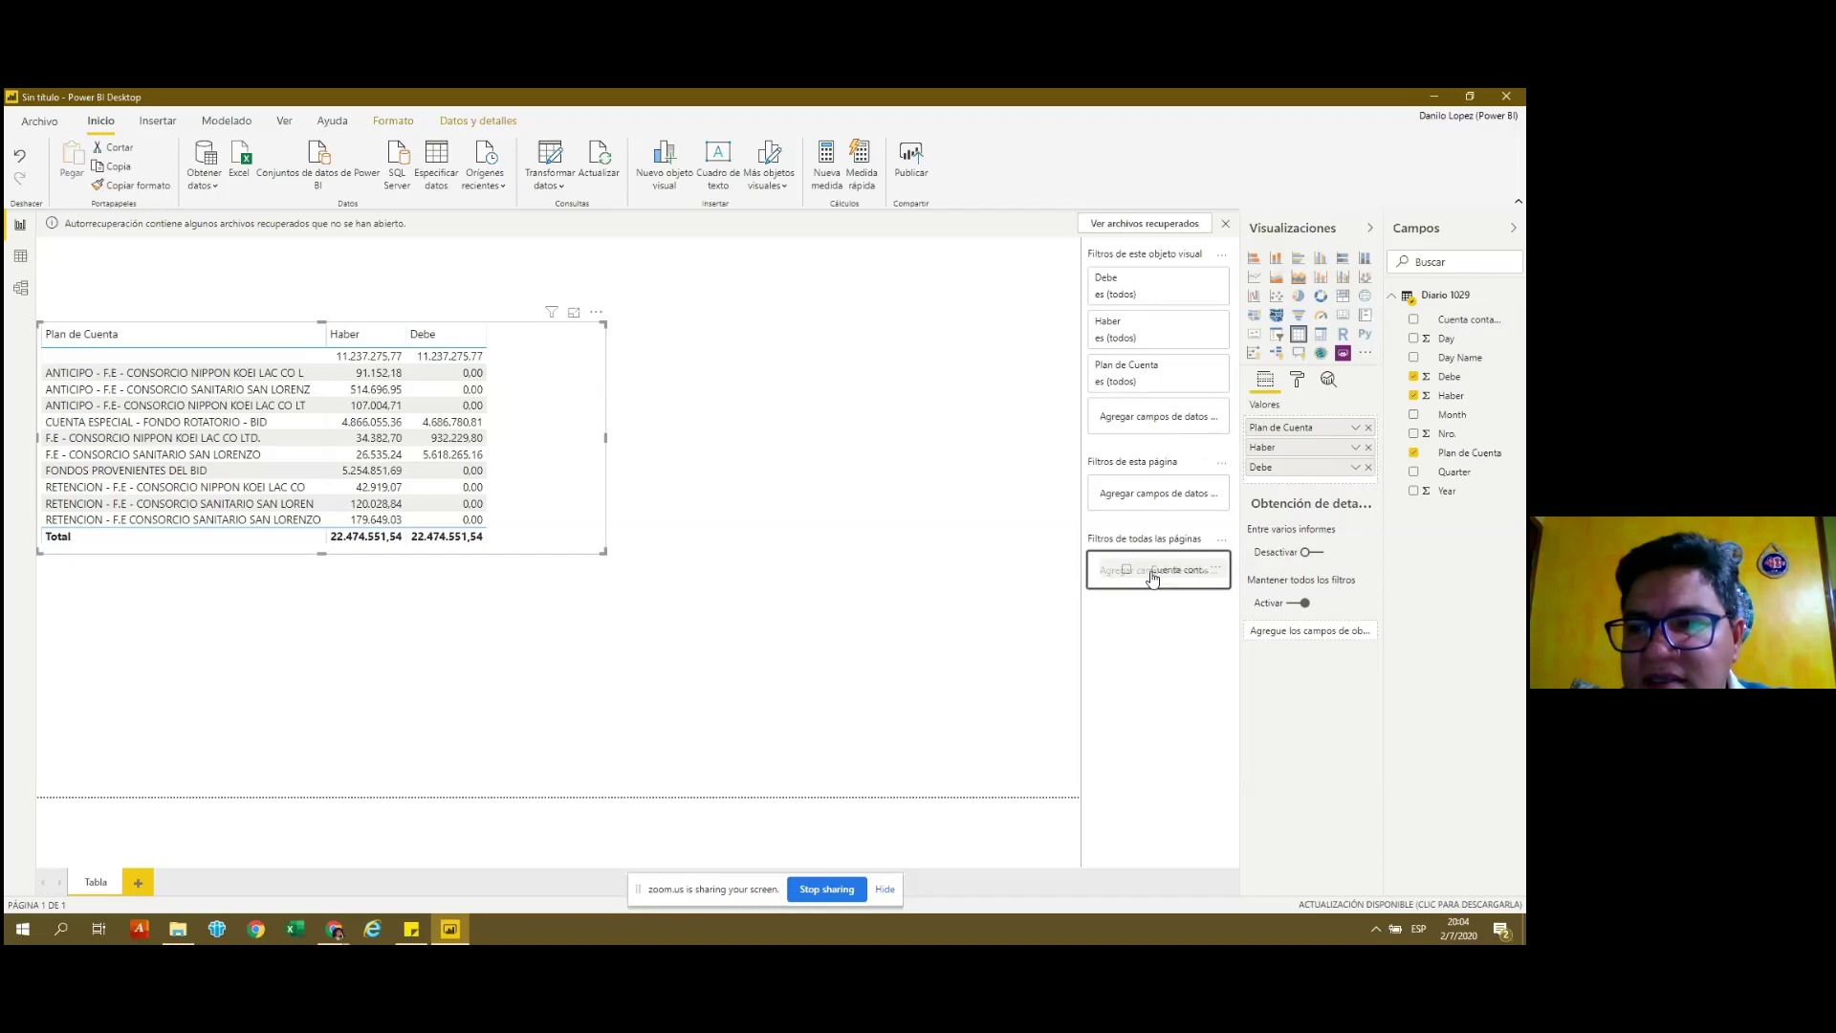
left_click_drag(1153, 578, 1150, 572)
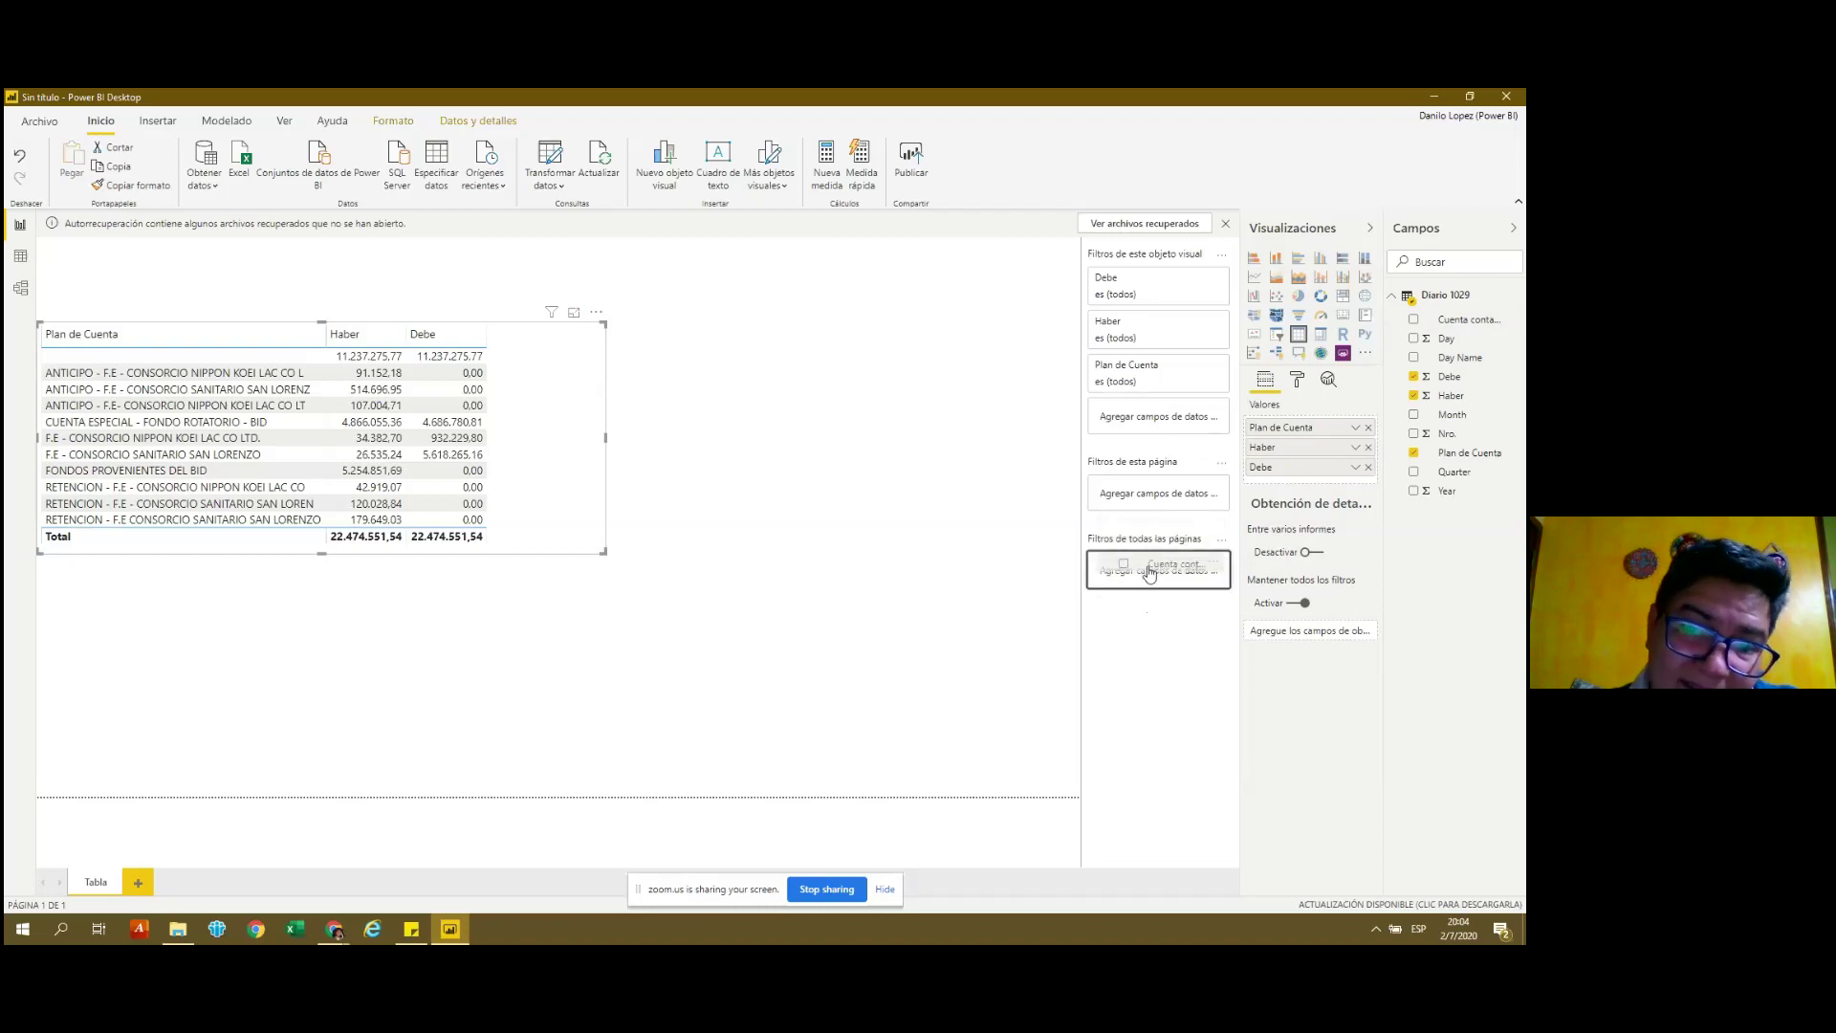
mouse_move(1150, 572)
left_mouse_down()
mouse_move(1147, 494)
mouse_move(1145, 584)
left_mouse_up()
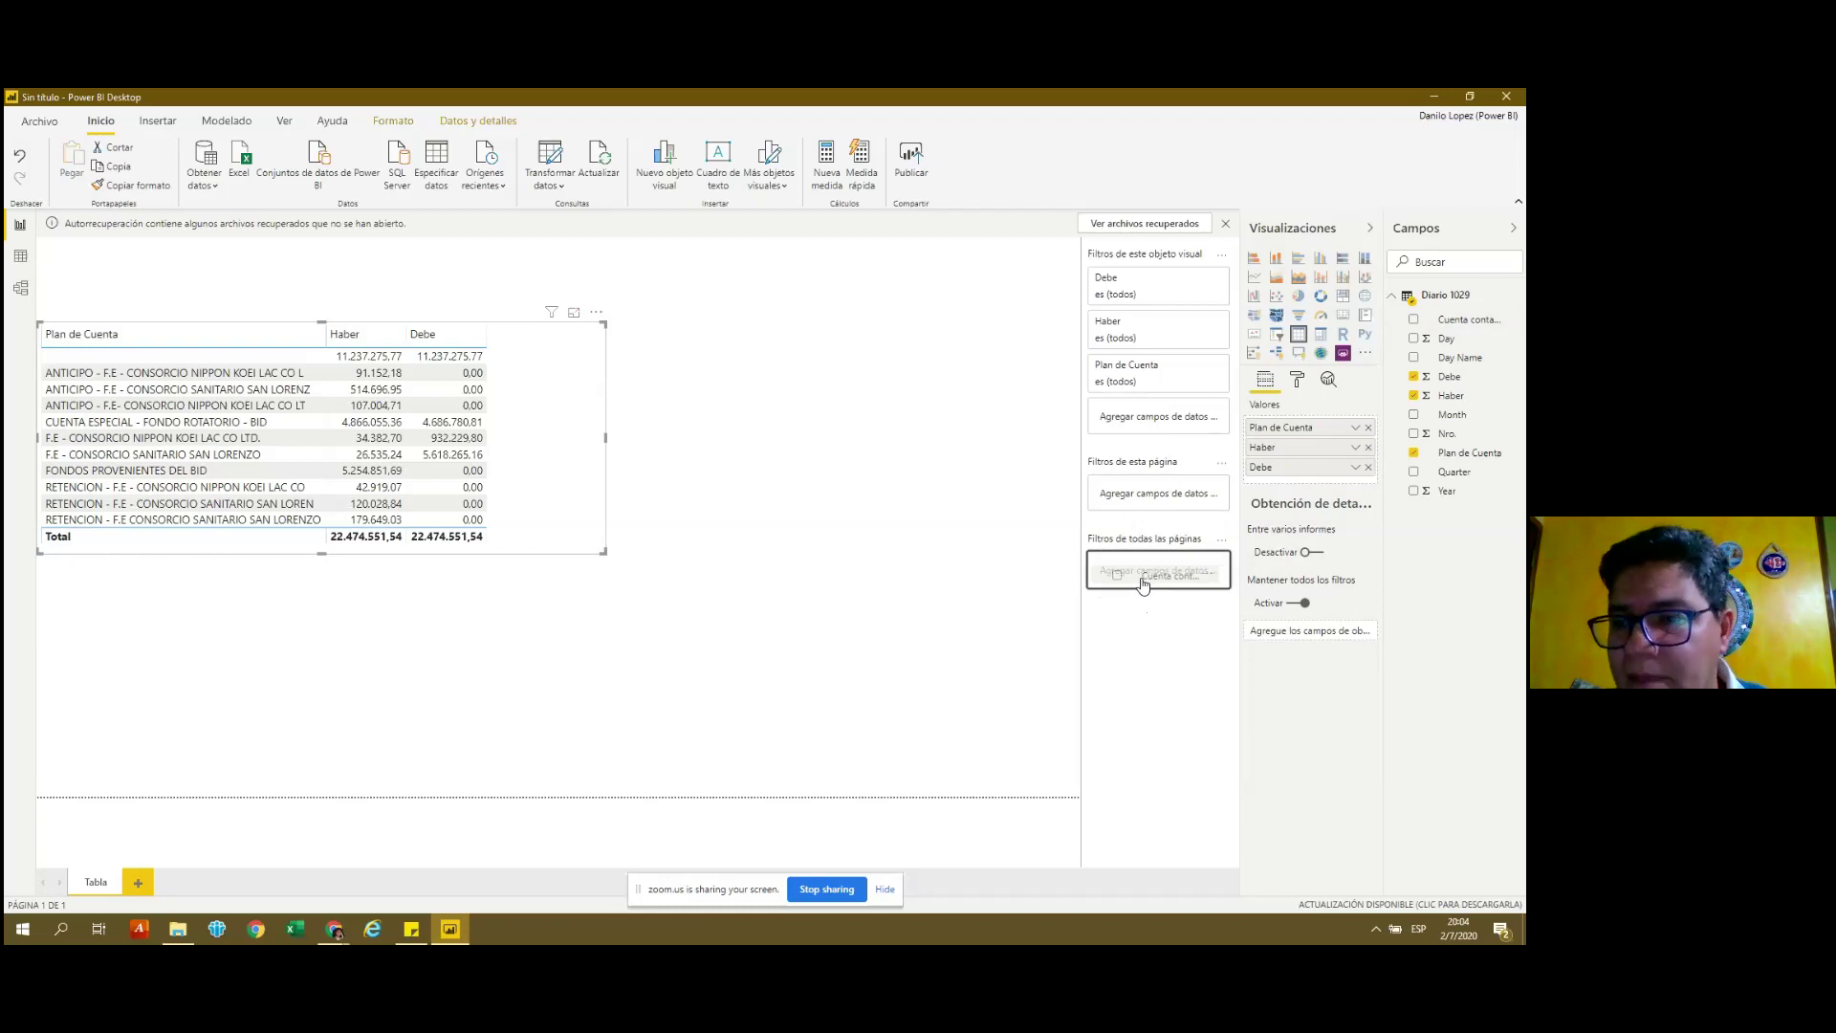
left_click_drag(1144, 585, 1147, 580)
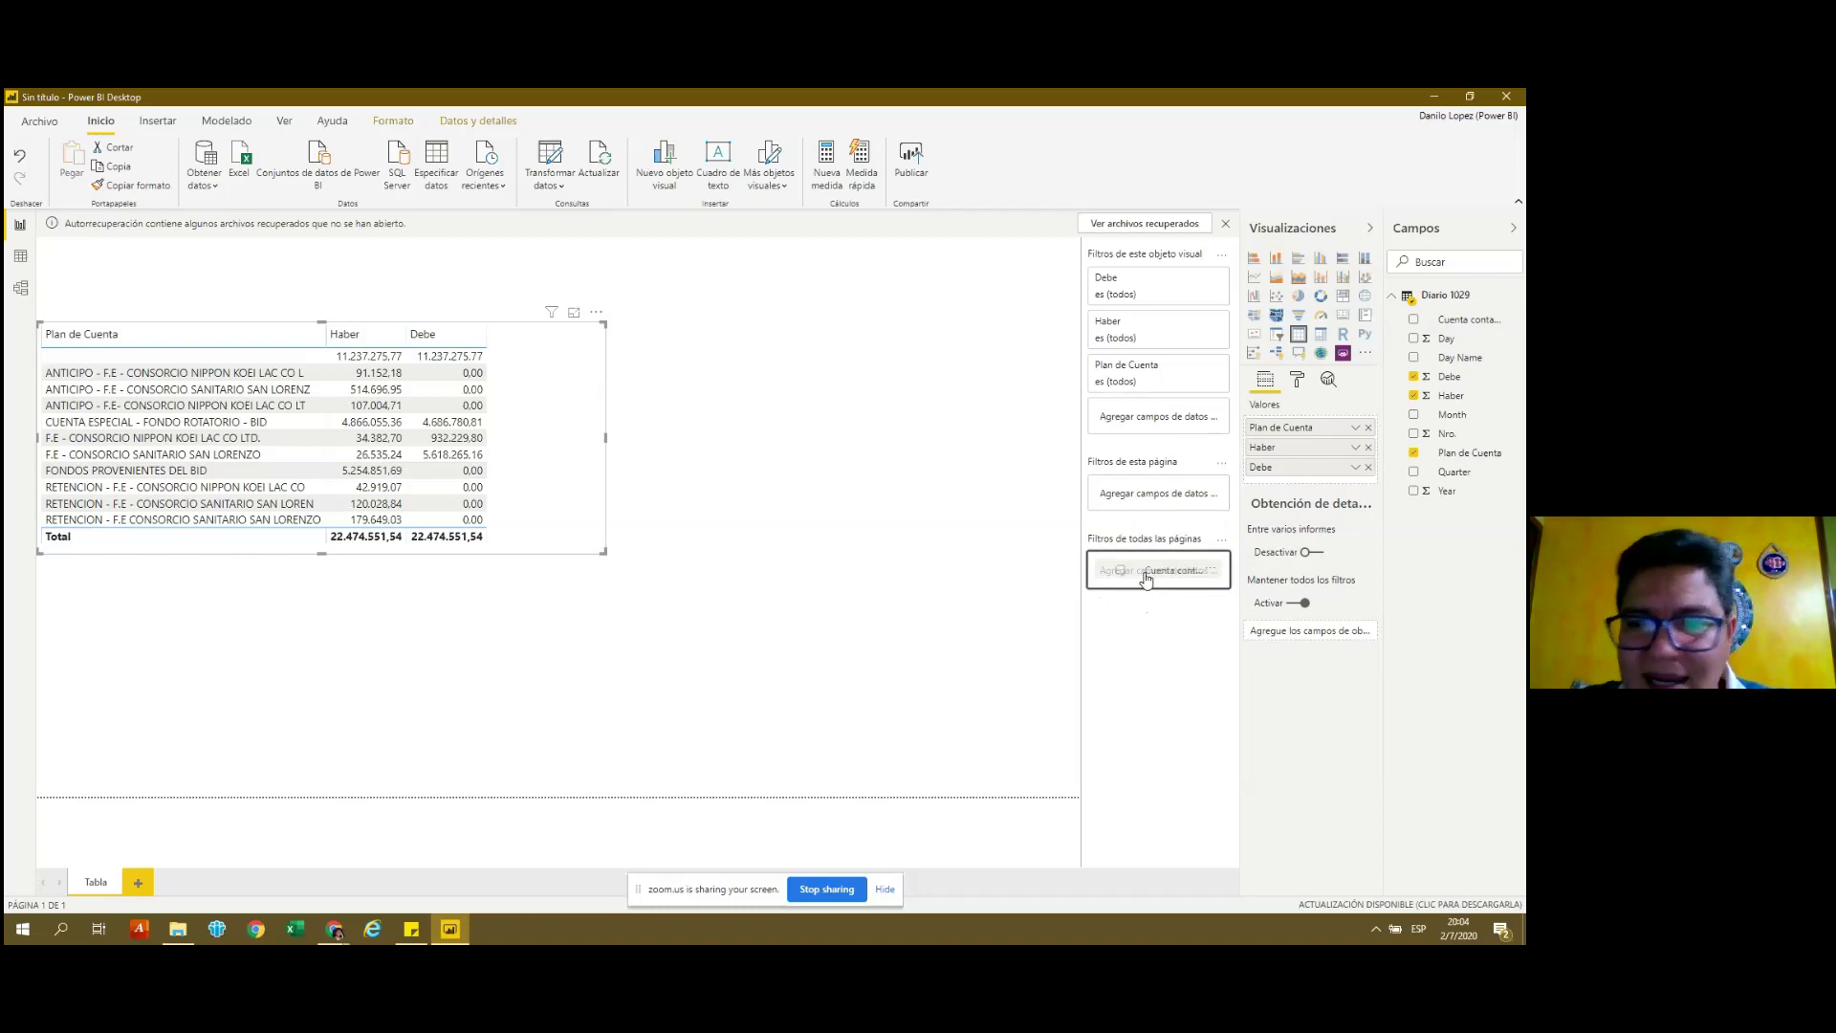
left_click_drag(1147, 579, 1149, 504)
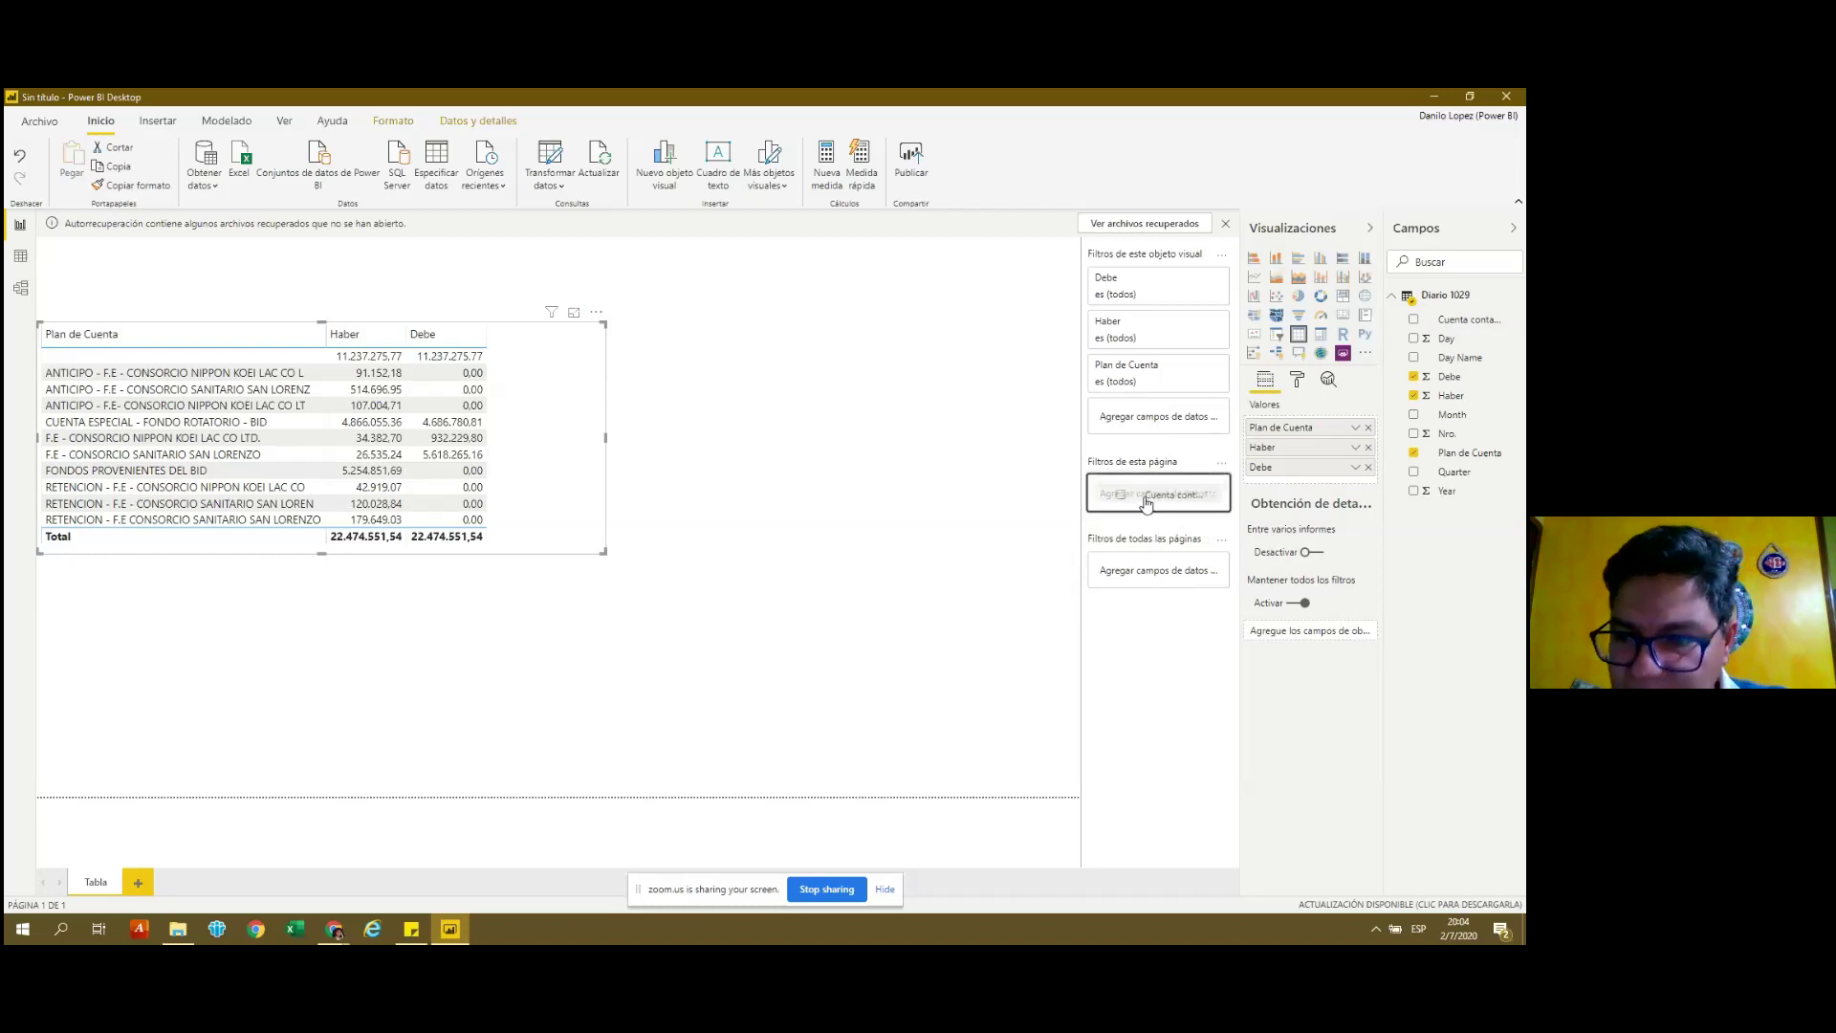
left_click_drag(1146, 504, 1158, 506)
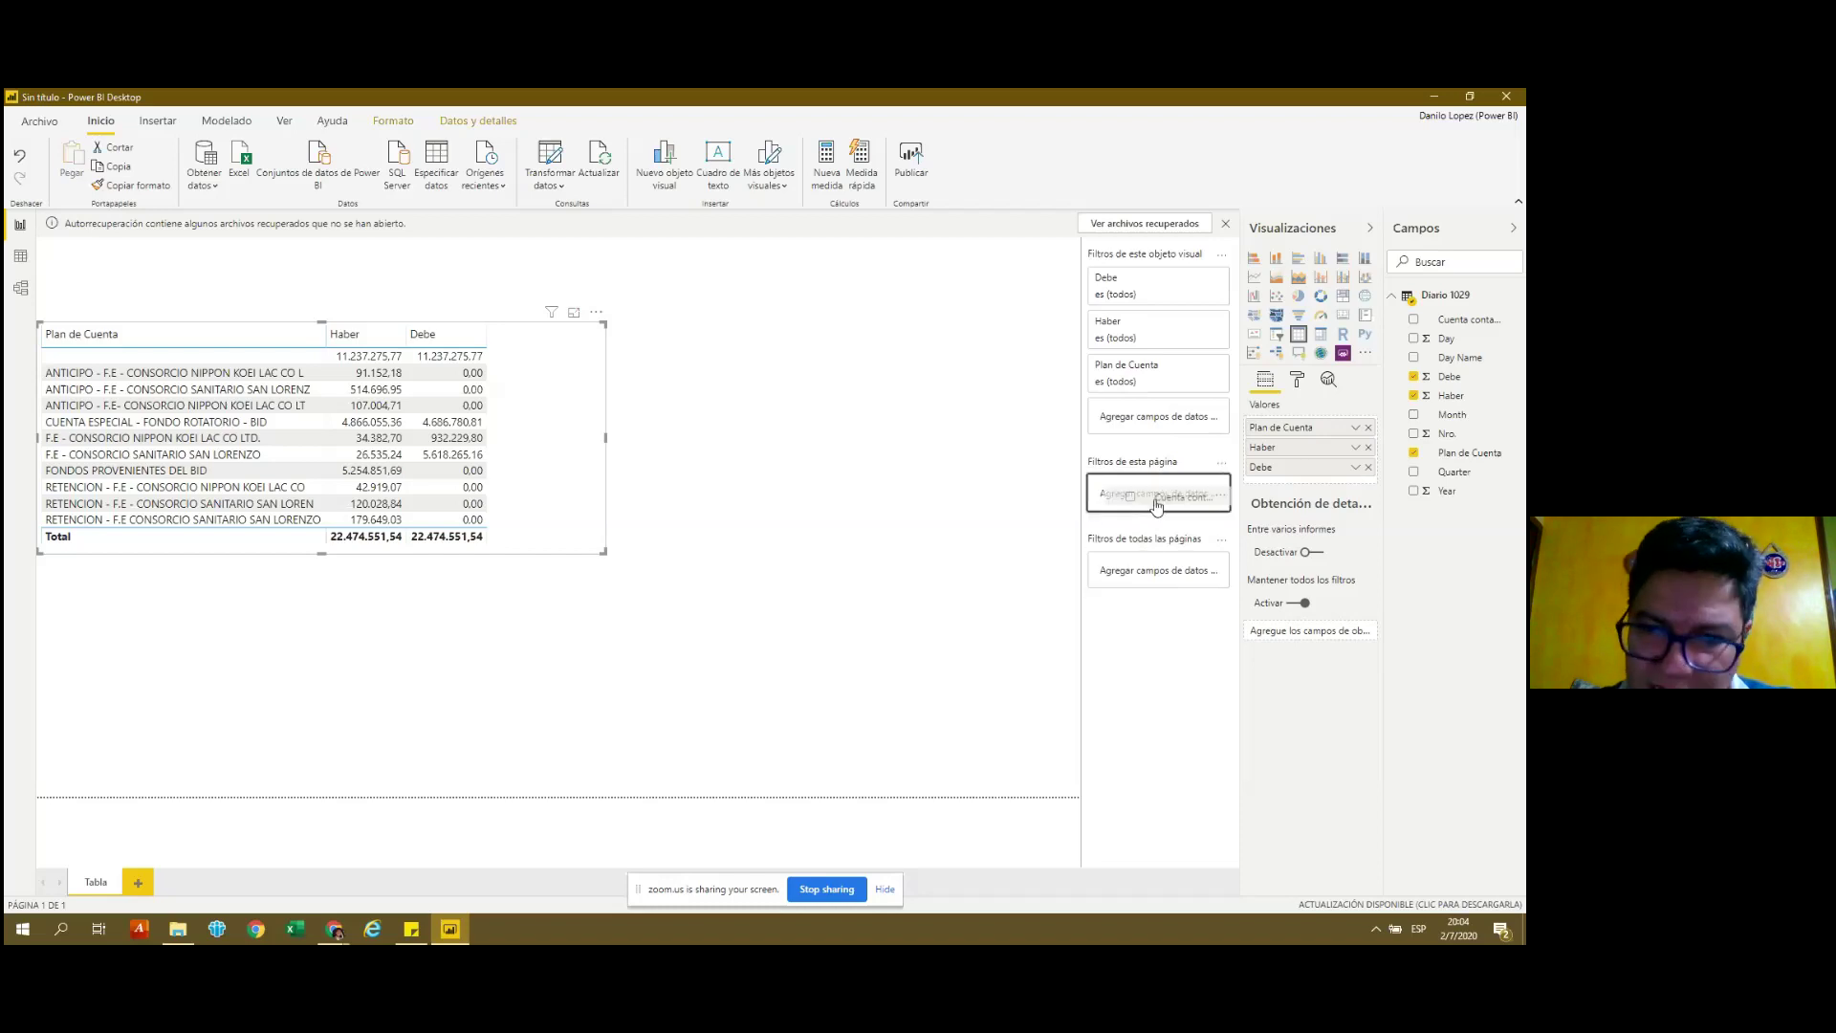
left_click_drag(1157, 506, 1145, 501)
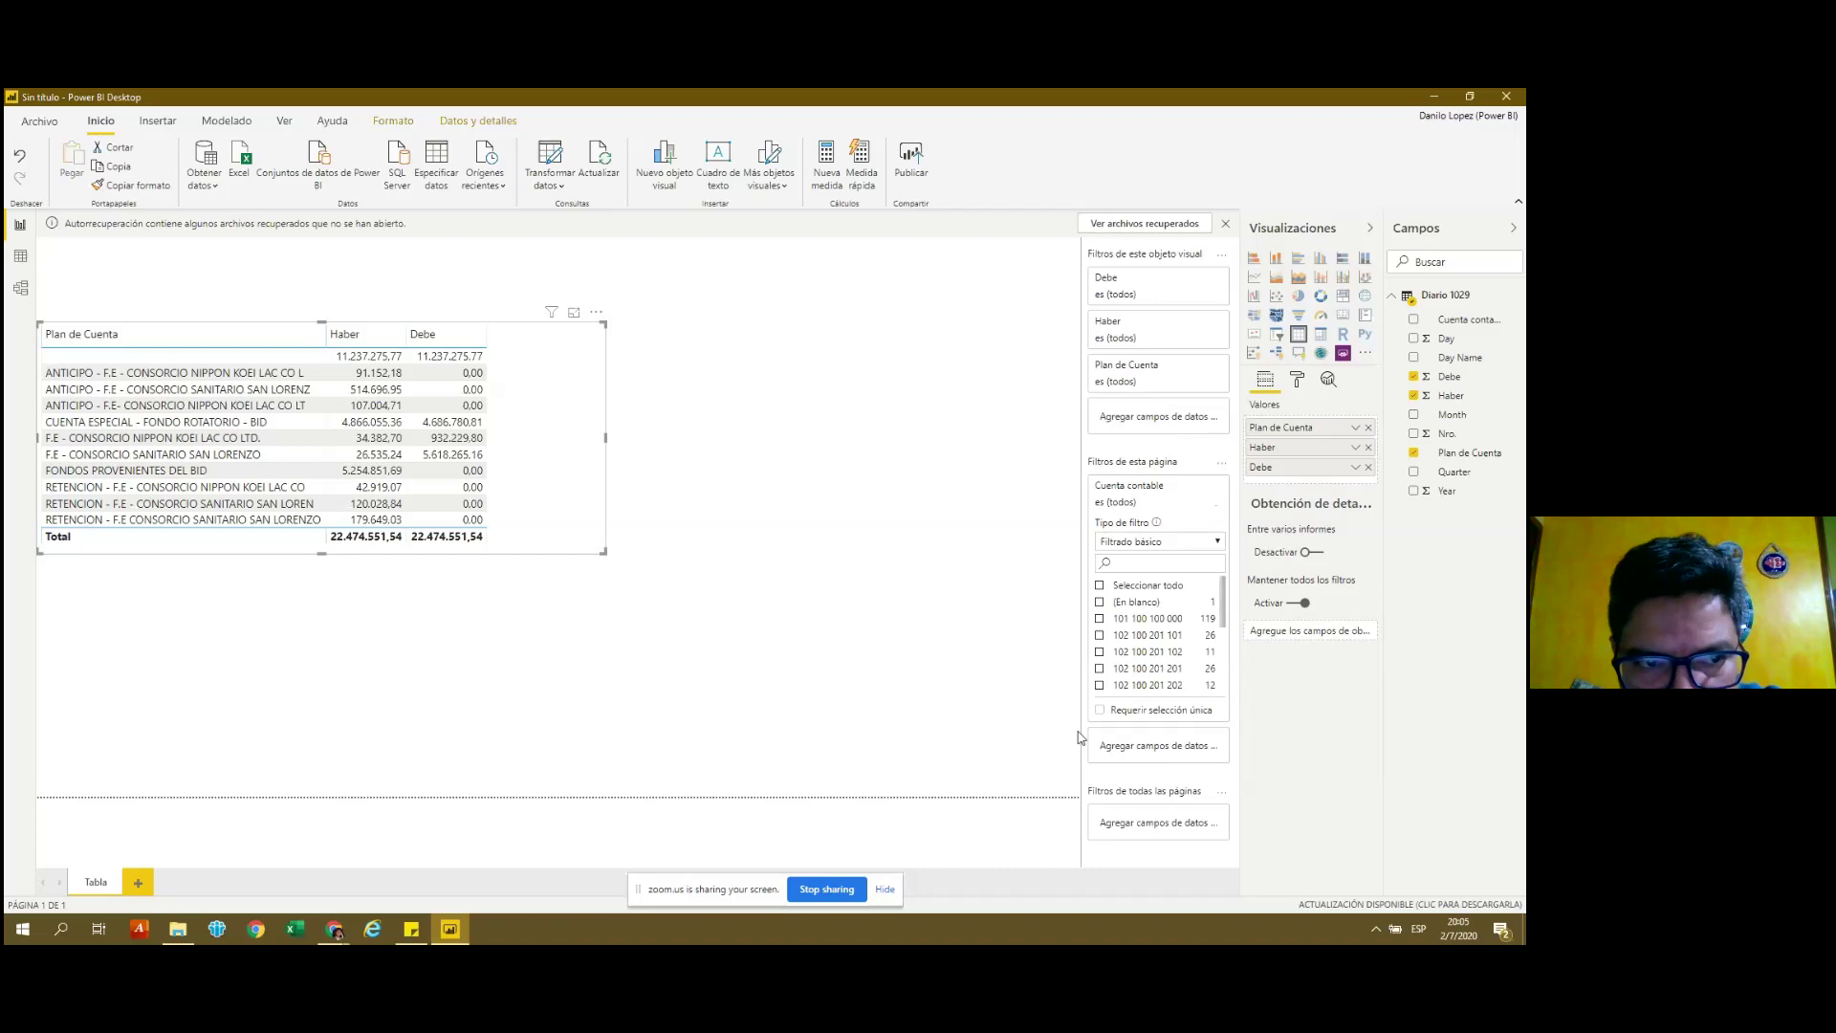
left_click(1100, 619)
left_click_drag(1276, 473, 1276, 447)
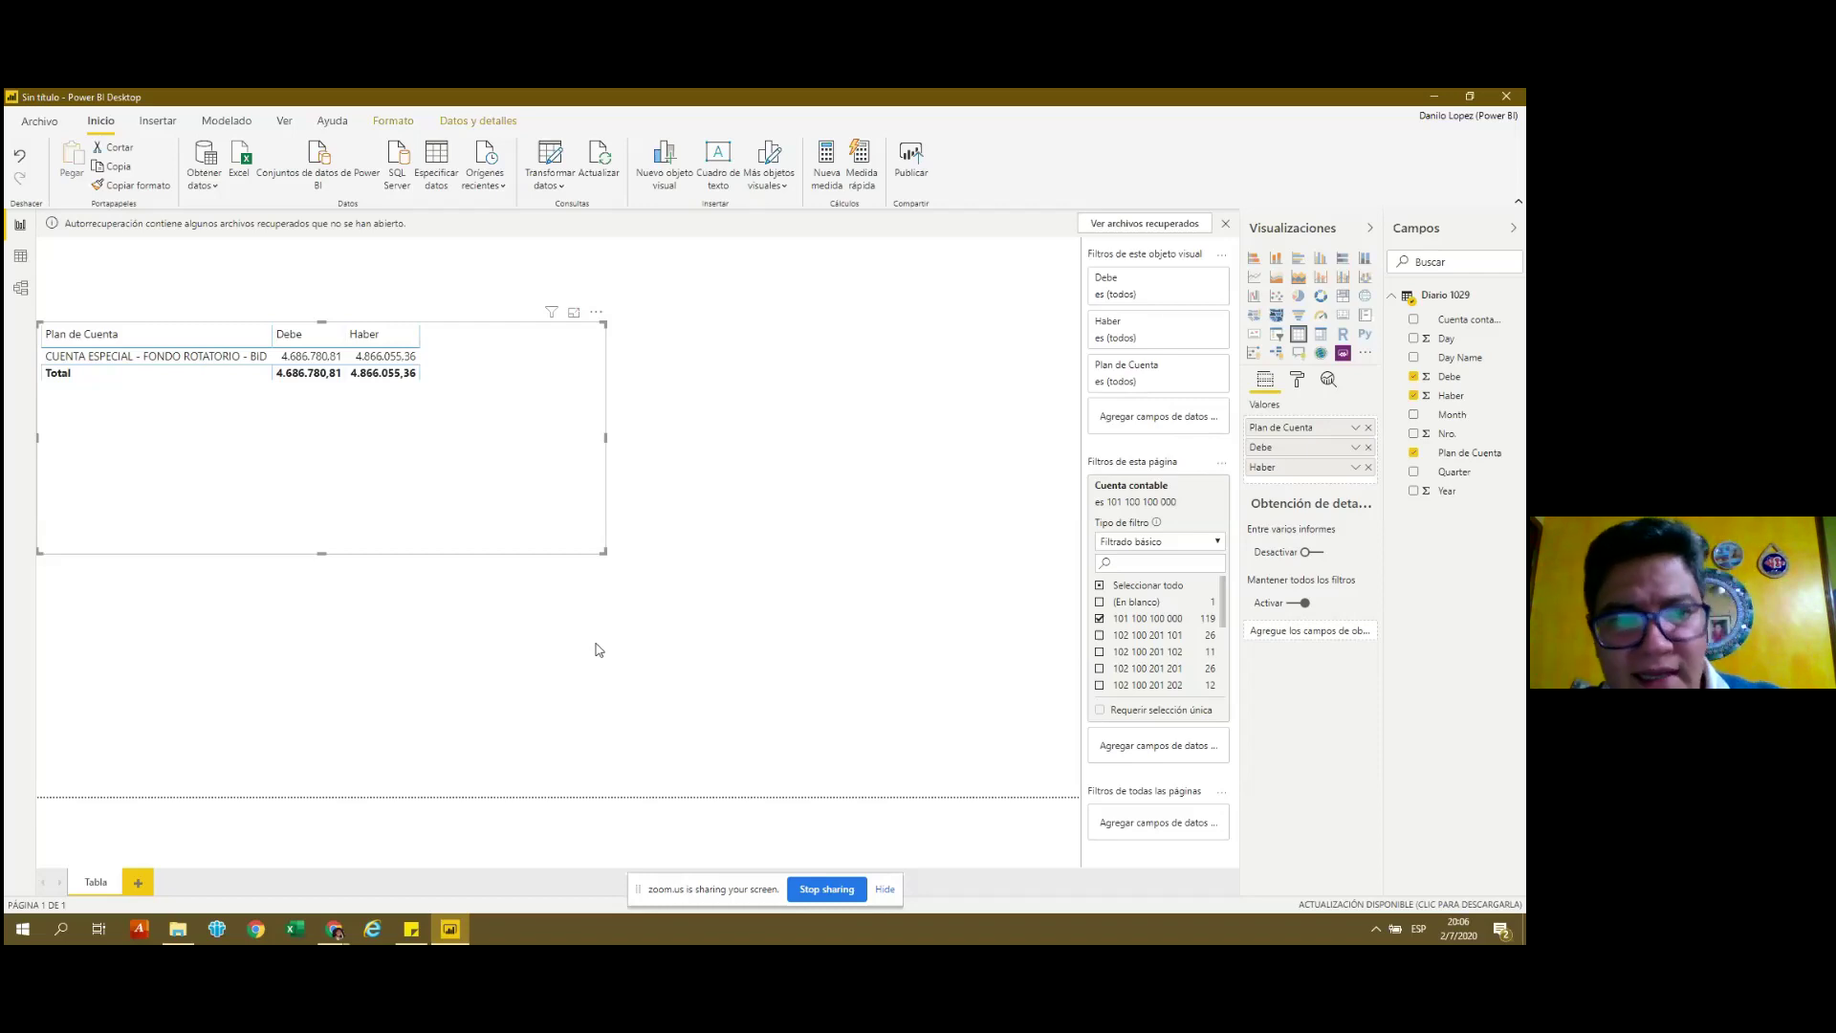
left_click(1099, 618)
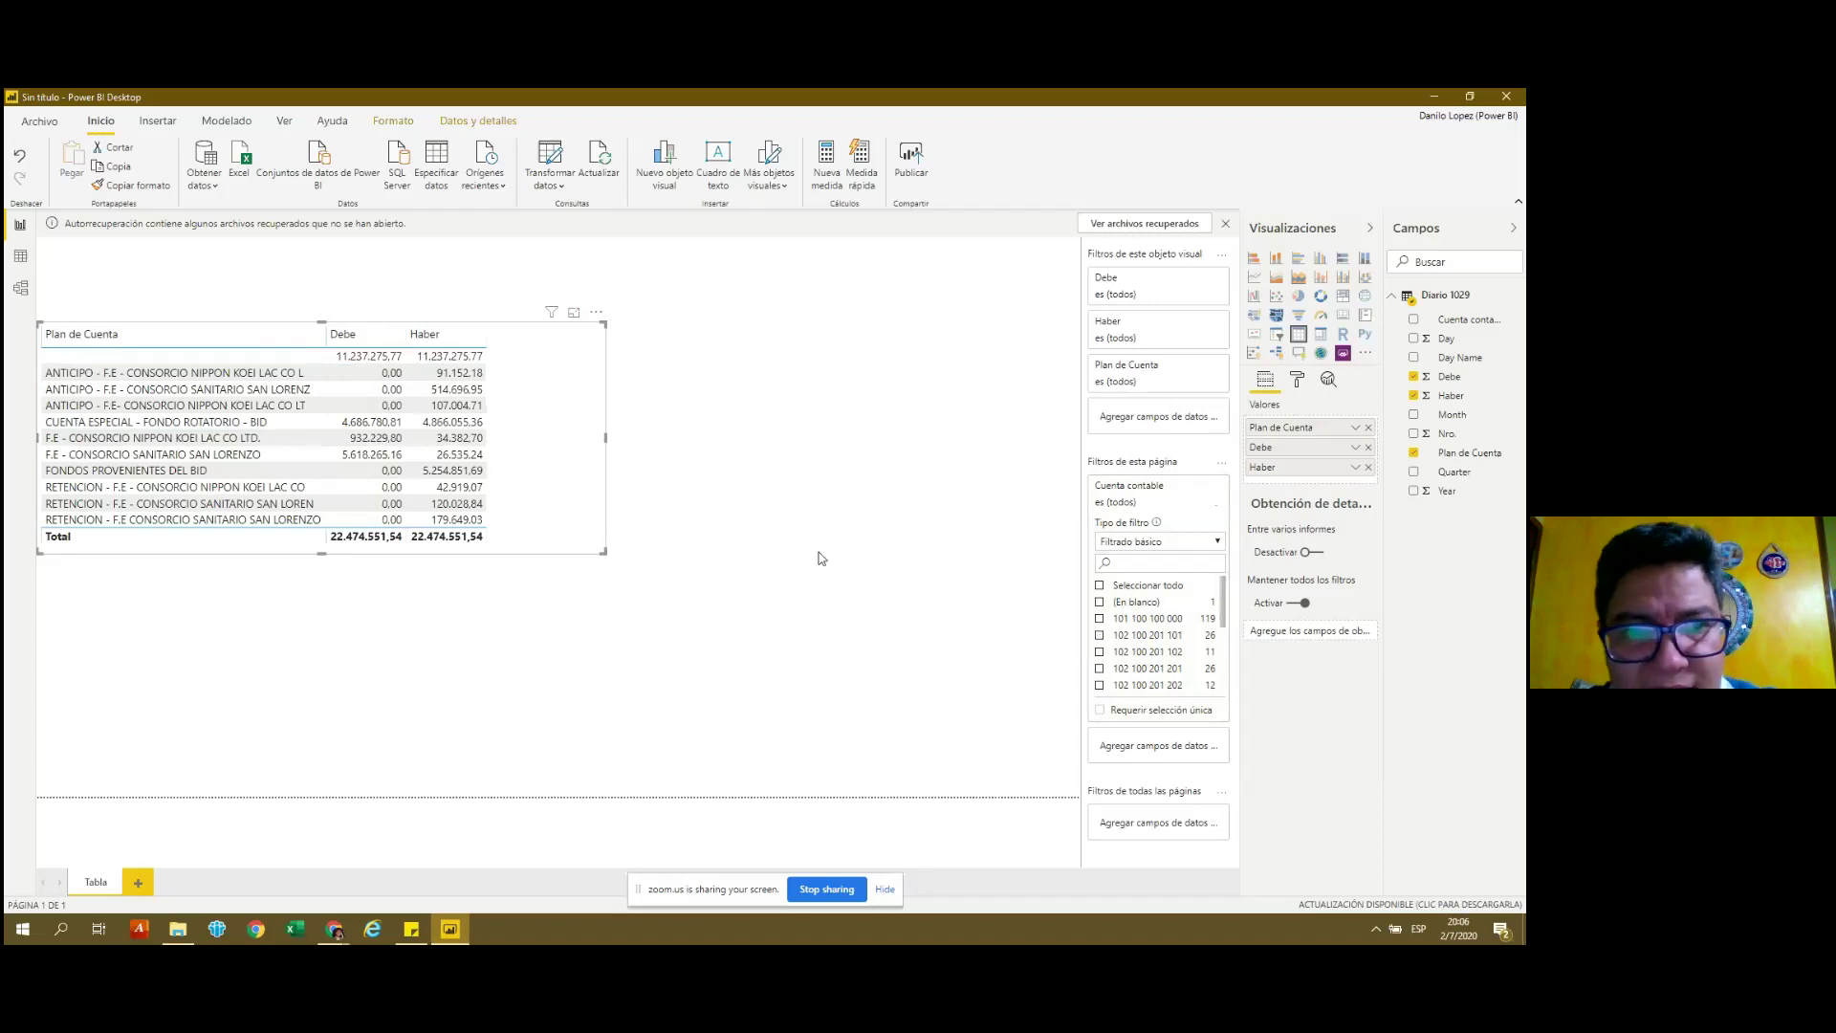
left_click(806, 587)
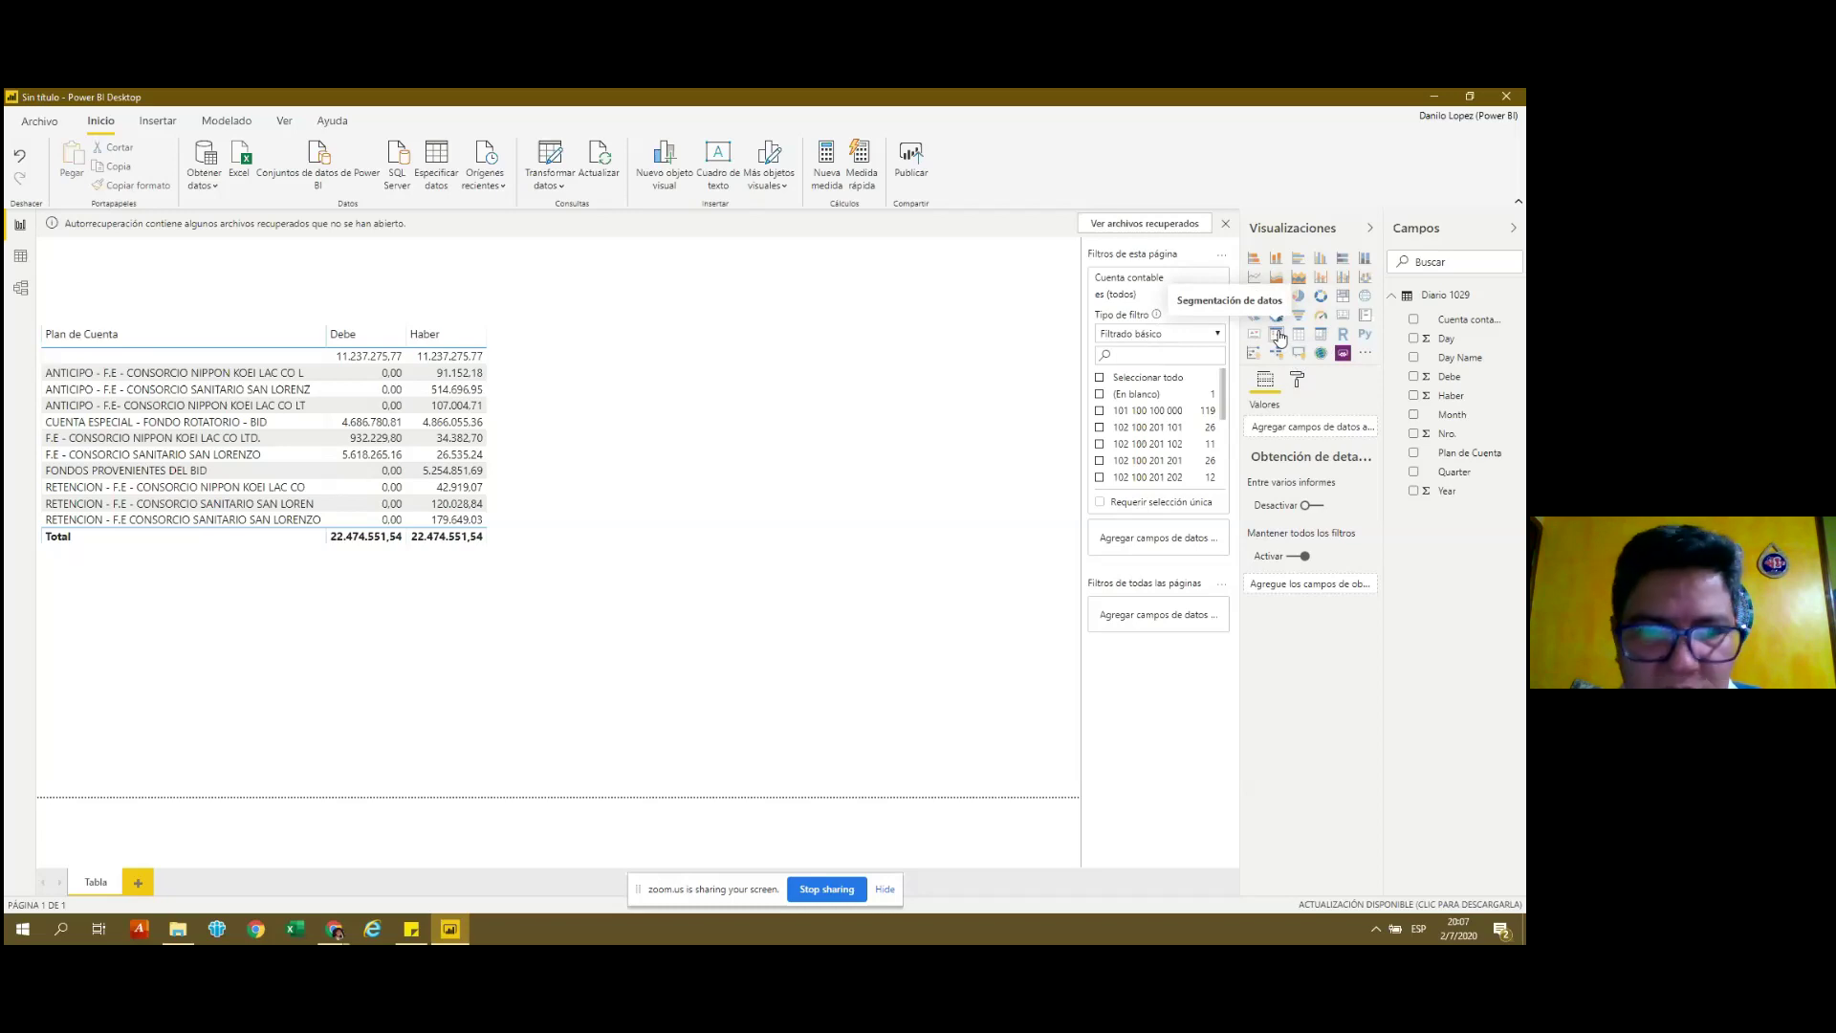
Insert a Slicer visual and drag it to the right of the Plan de Cuenta table.
left_click(1280, 337)
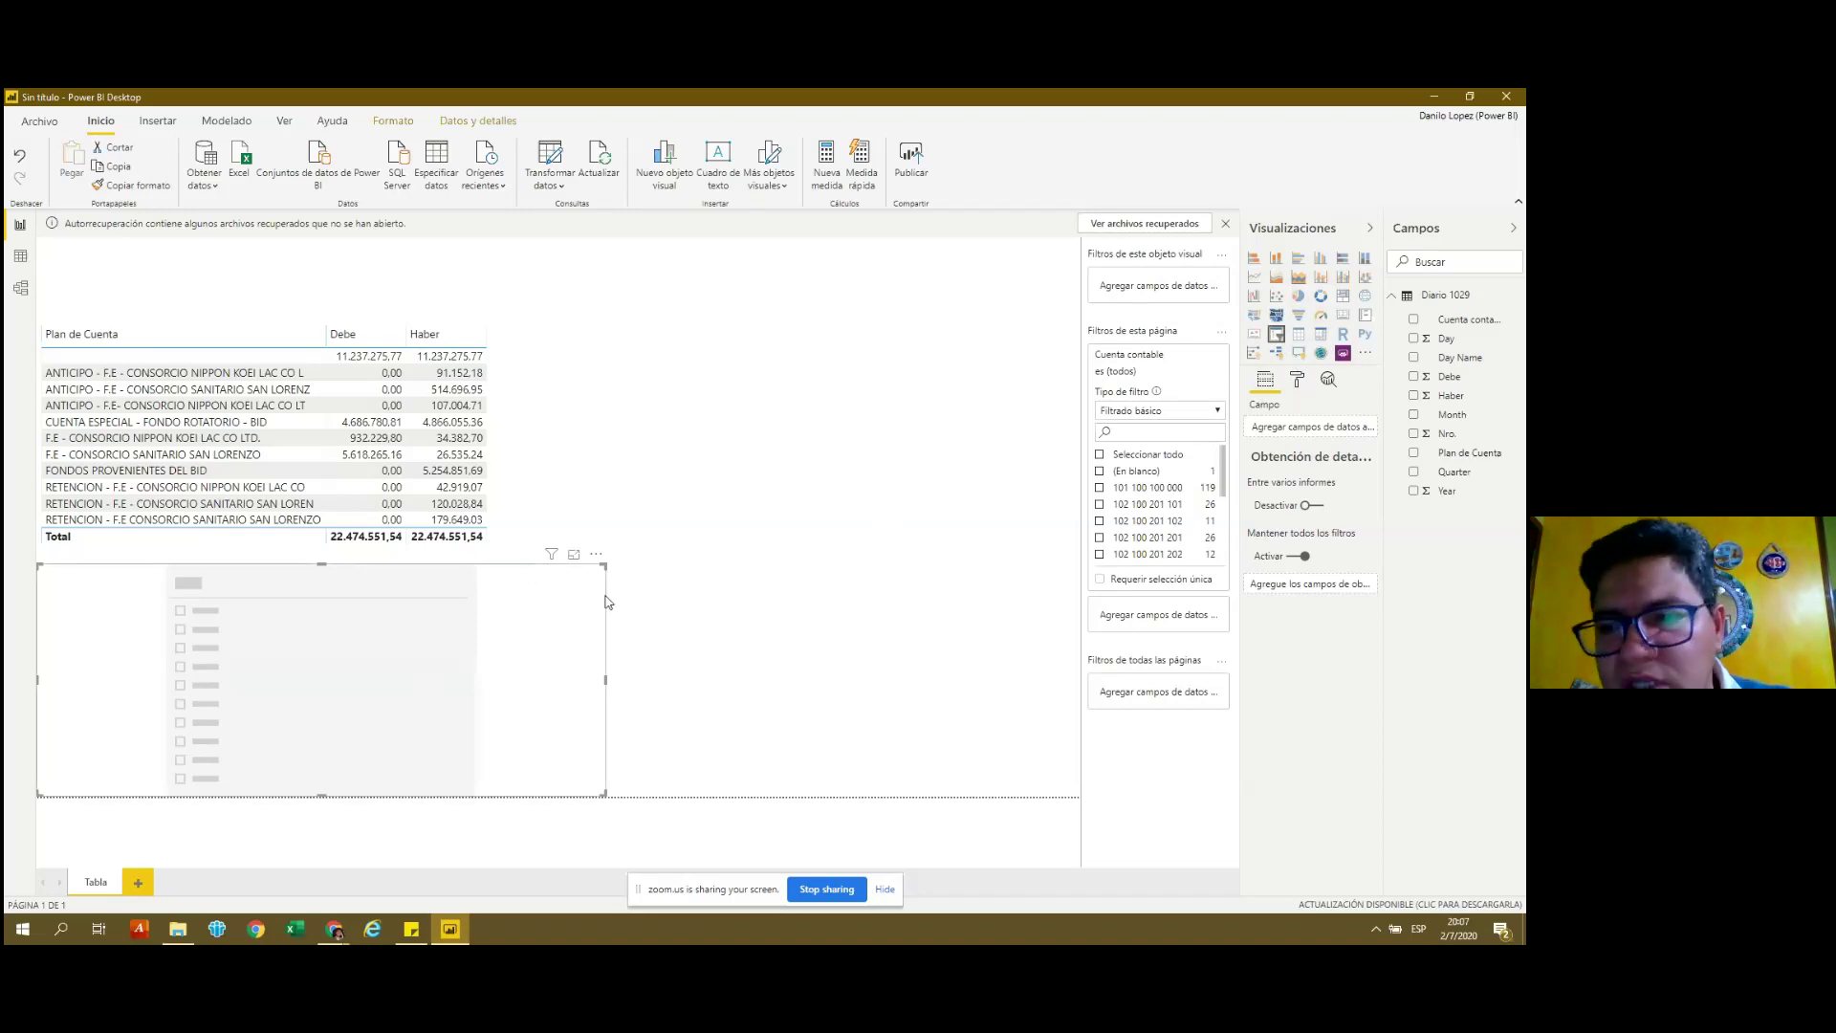
left_click(697, 432)
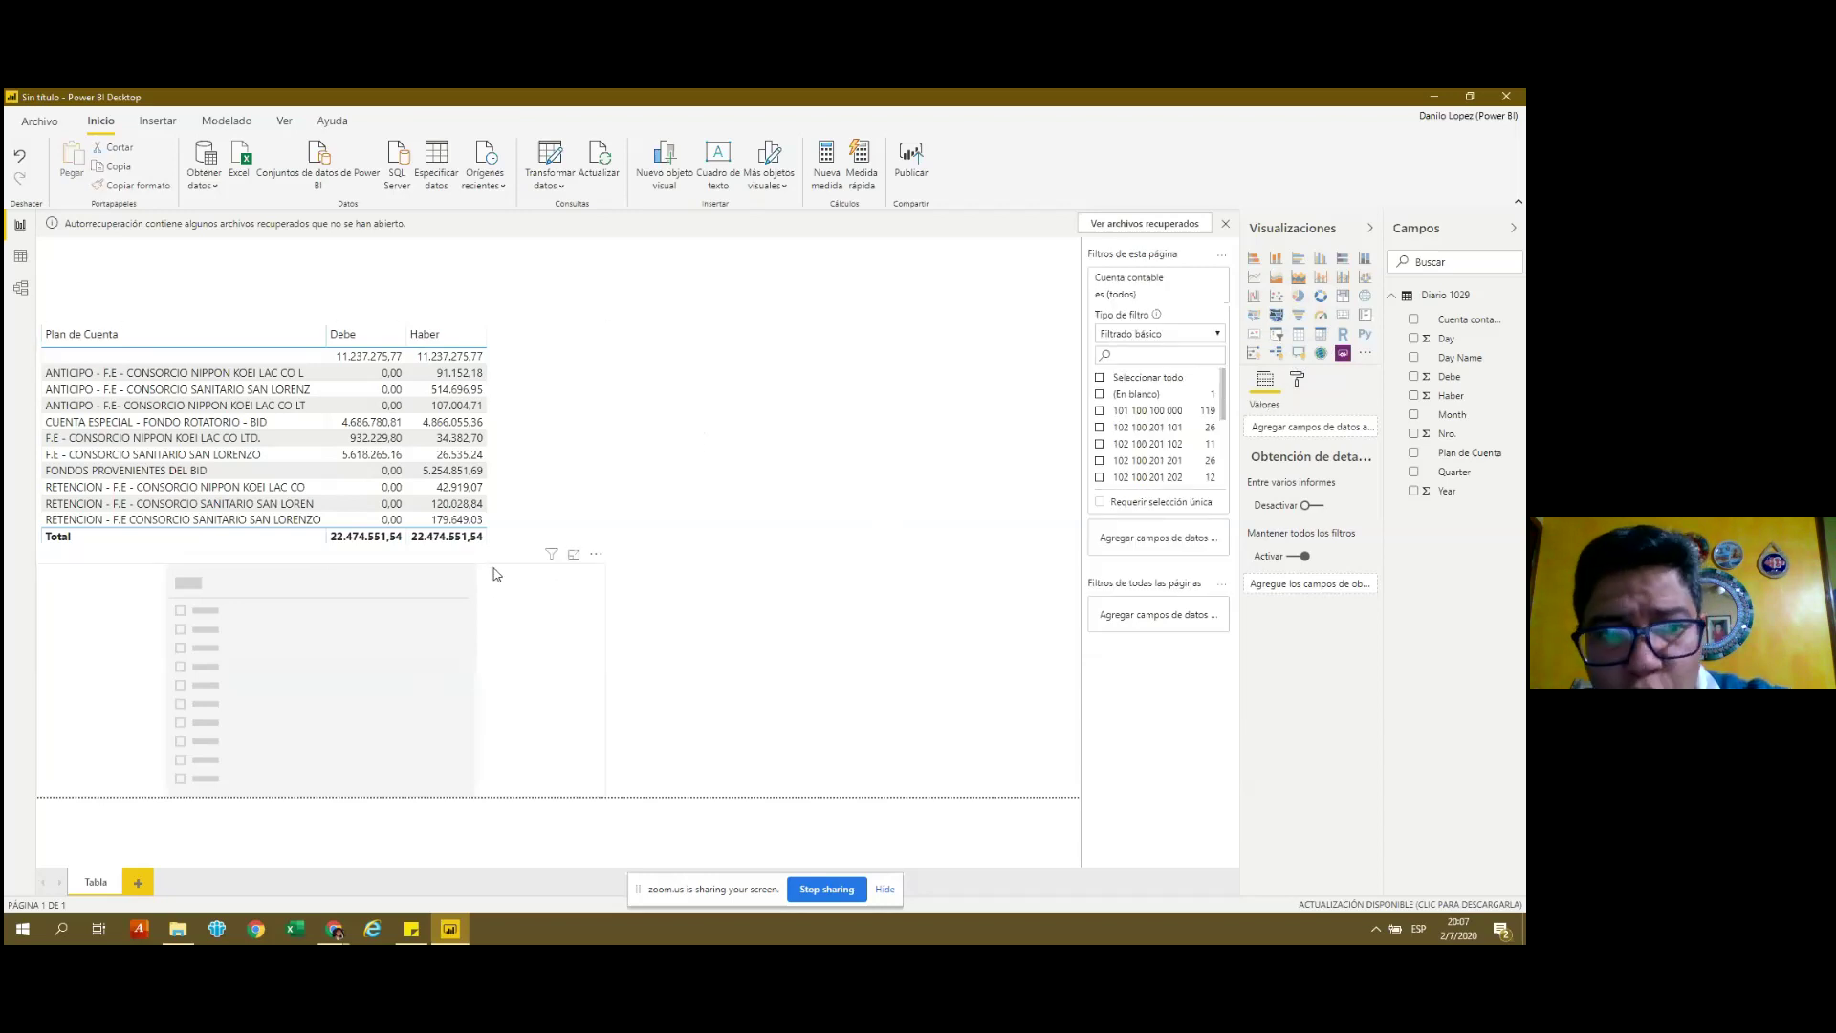
left_click(464, 624)
mouse_move(459, 627)
left_mouse_down()
mouse_move(690, 590)
mouse_move(742, 512)
mouse_move(890, 415)
mouse_move(875, 431)
left_mouse_up()
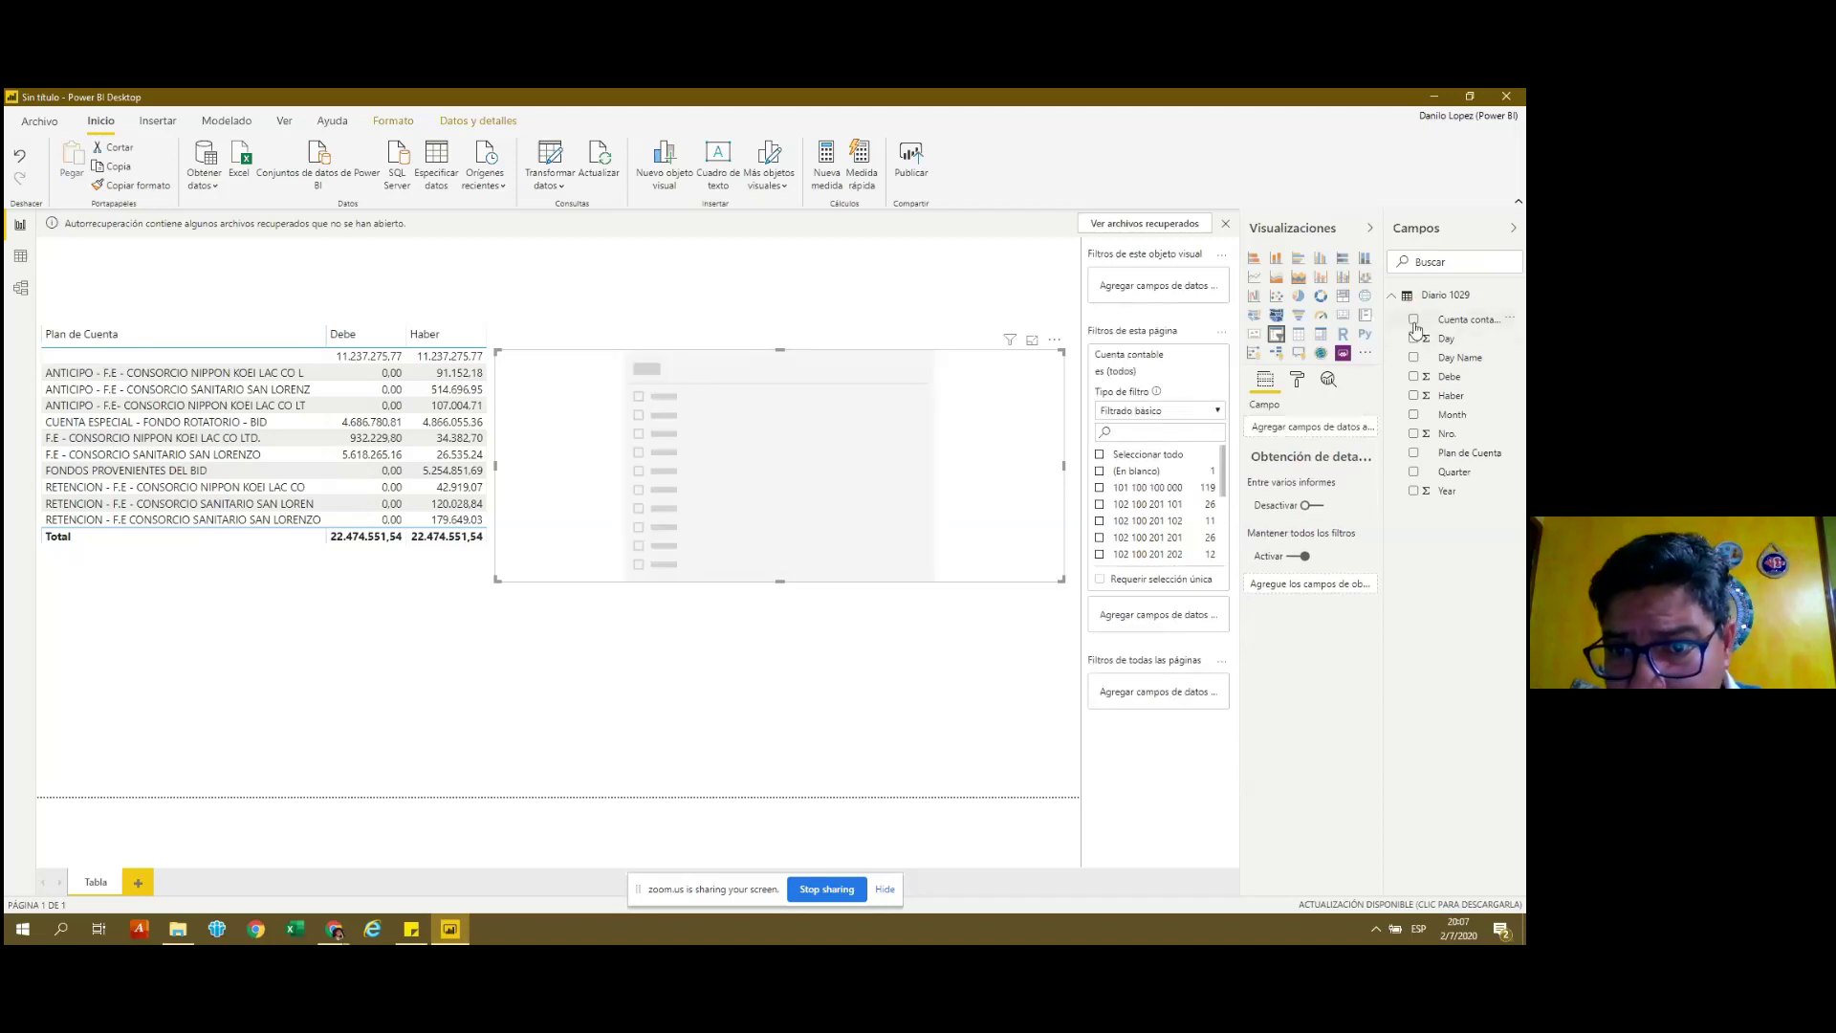
Fill the slicer with Cuenta contable account numbers and view its Lista/Menú desplegable style options.
left_click(1414, 322)
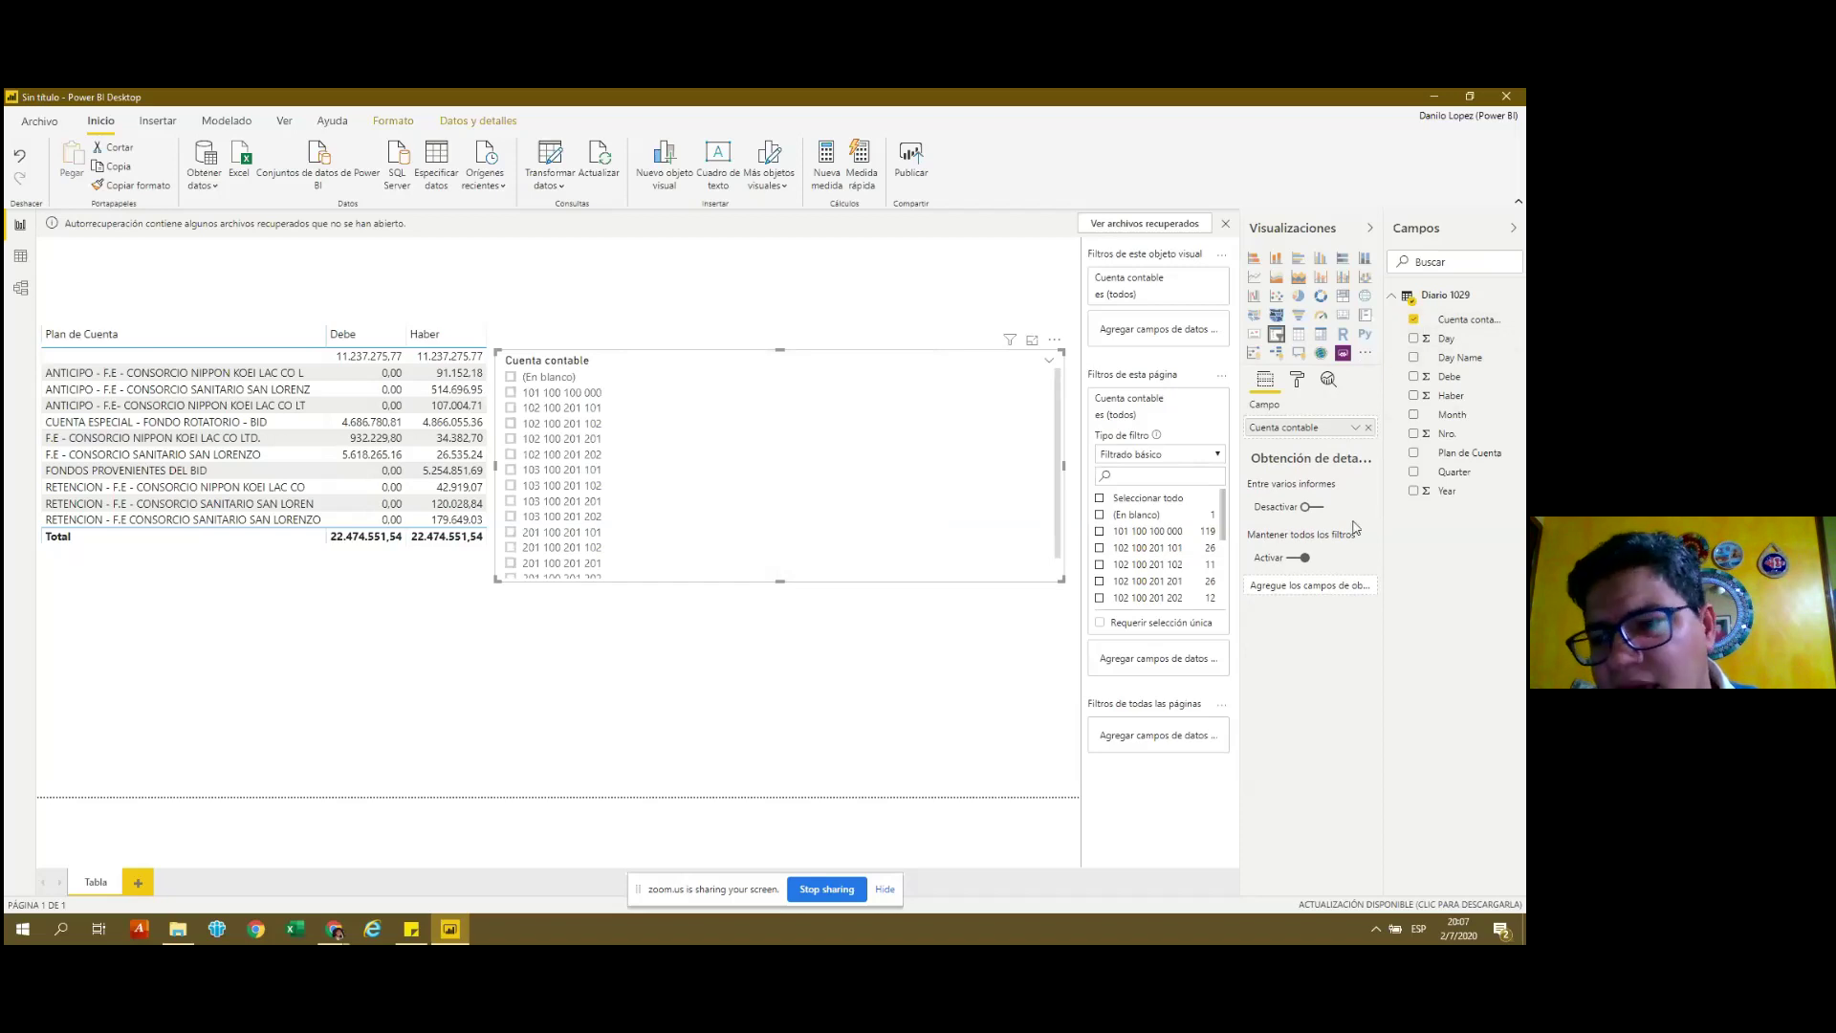
mouse_move(1062, 416)
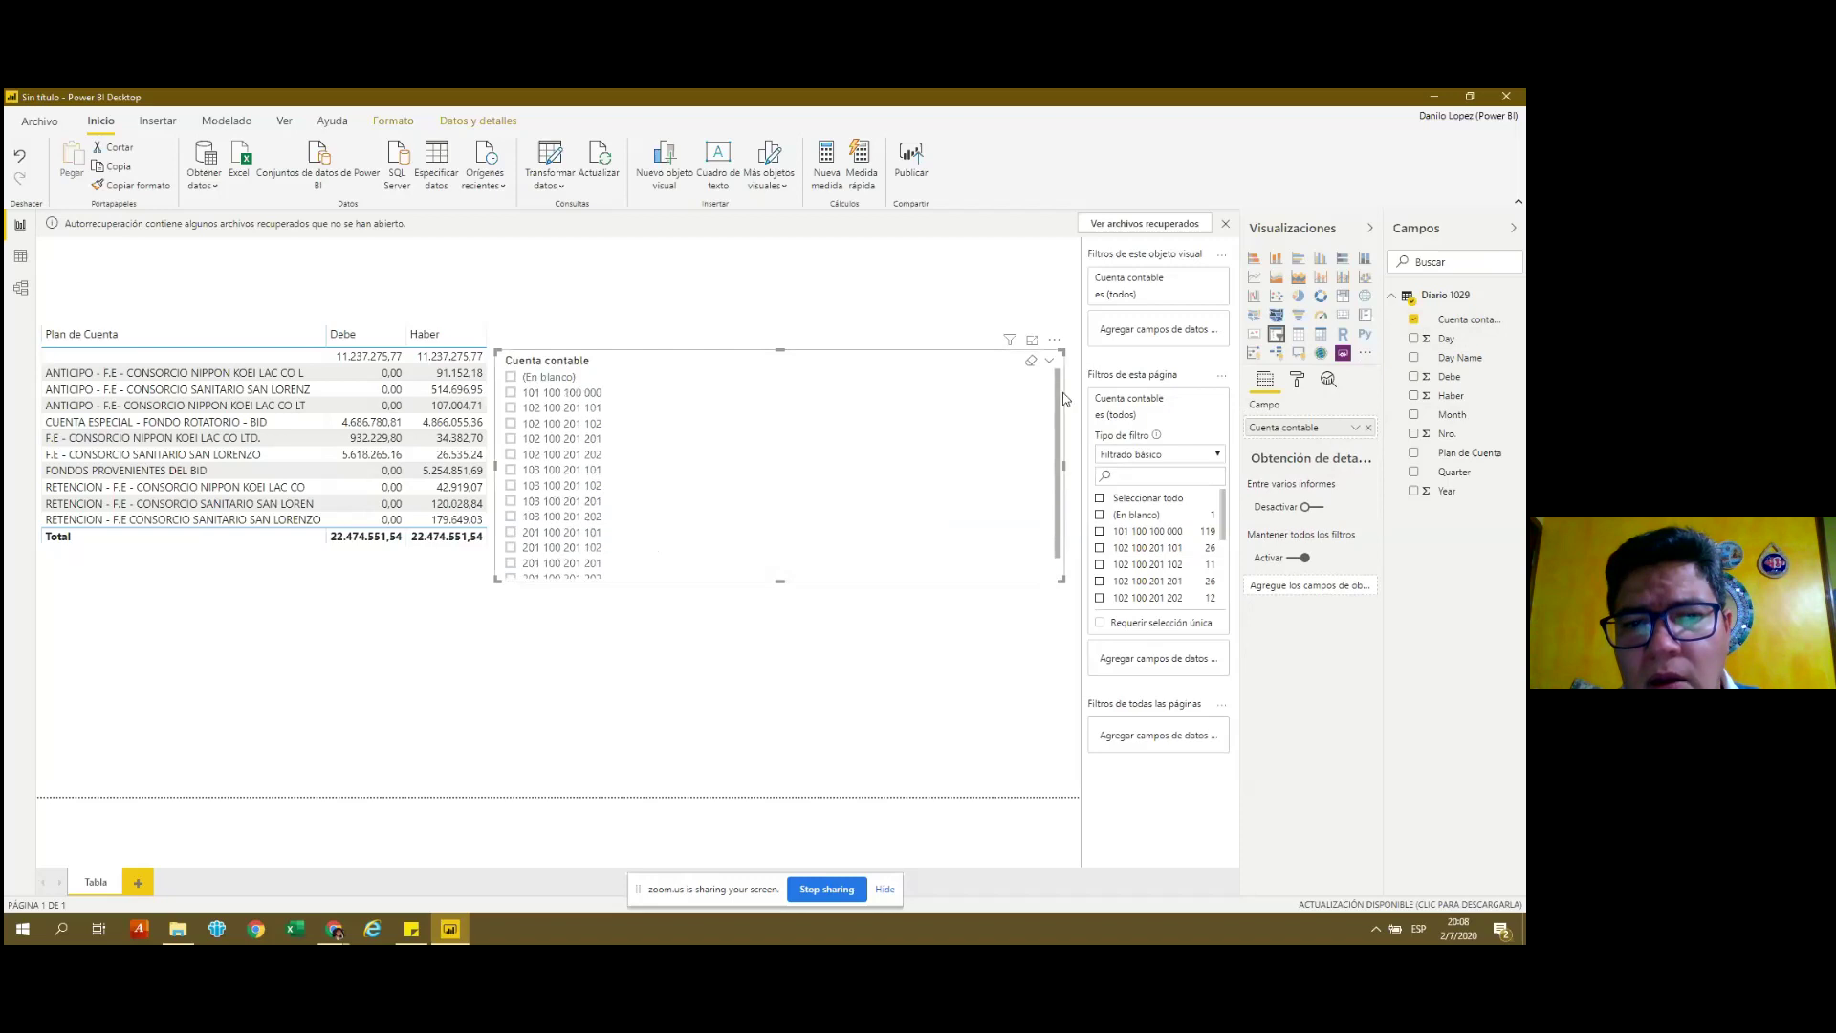
scroll(1066, 408, "down", 1)
left_click(660, 316)
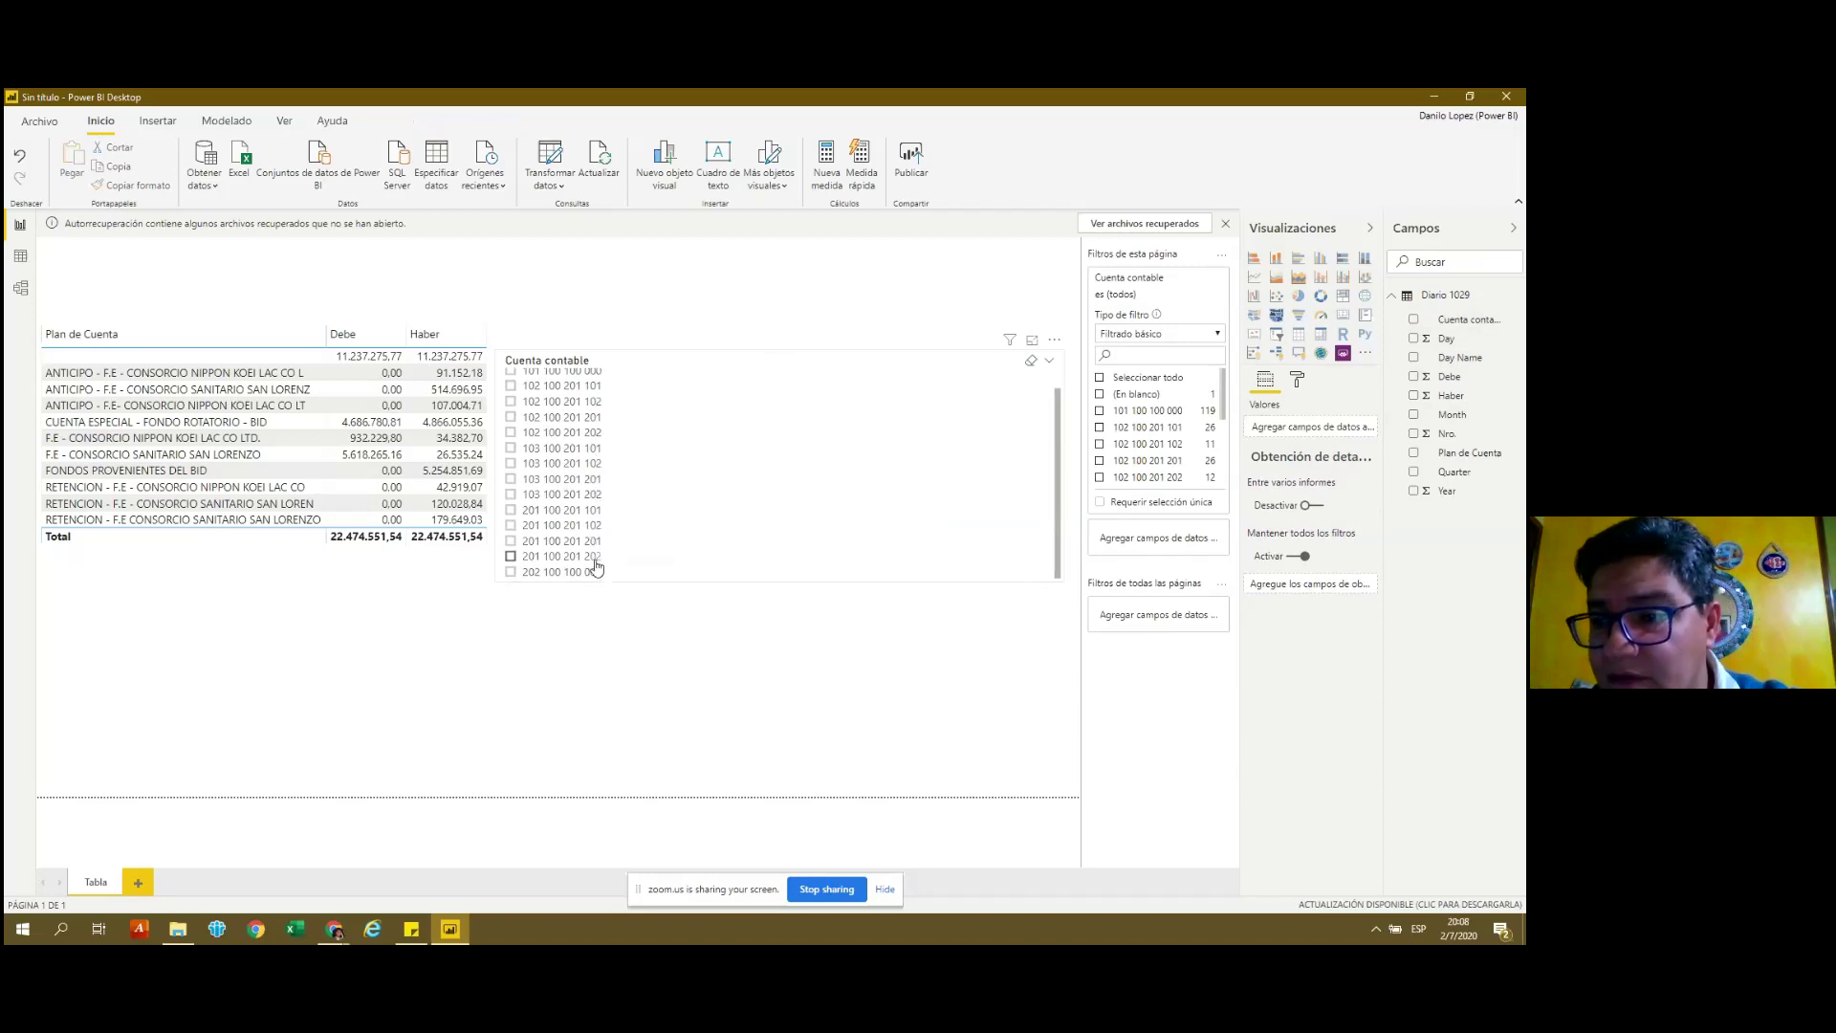
scroll(1059, 512, "up", 2)
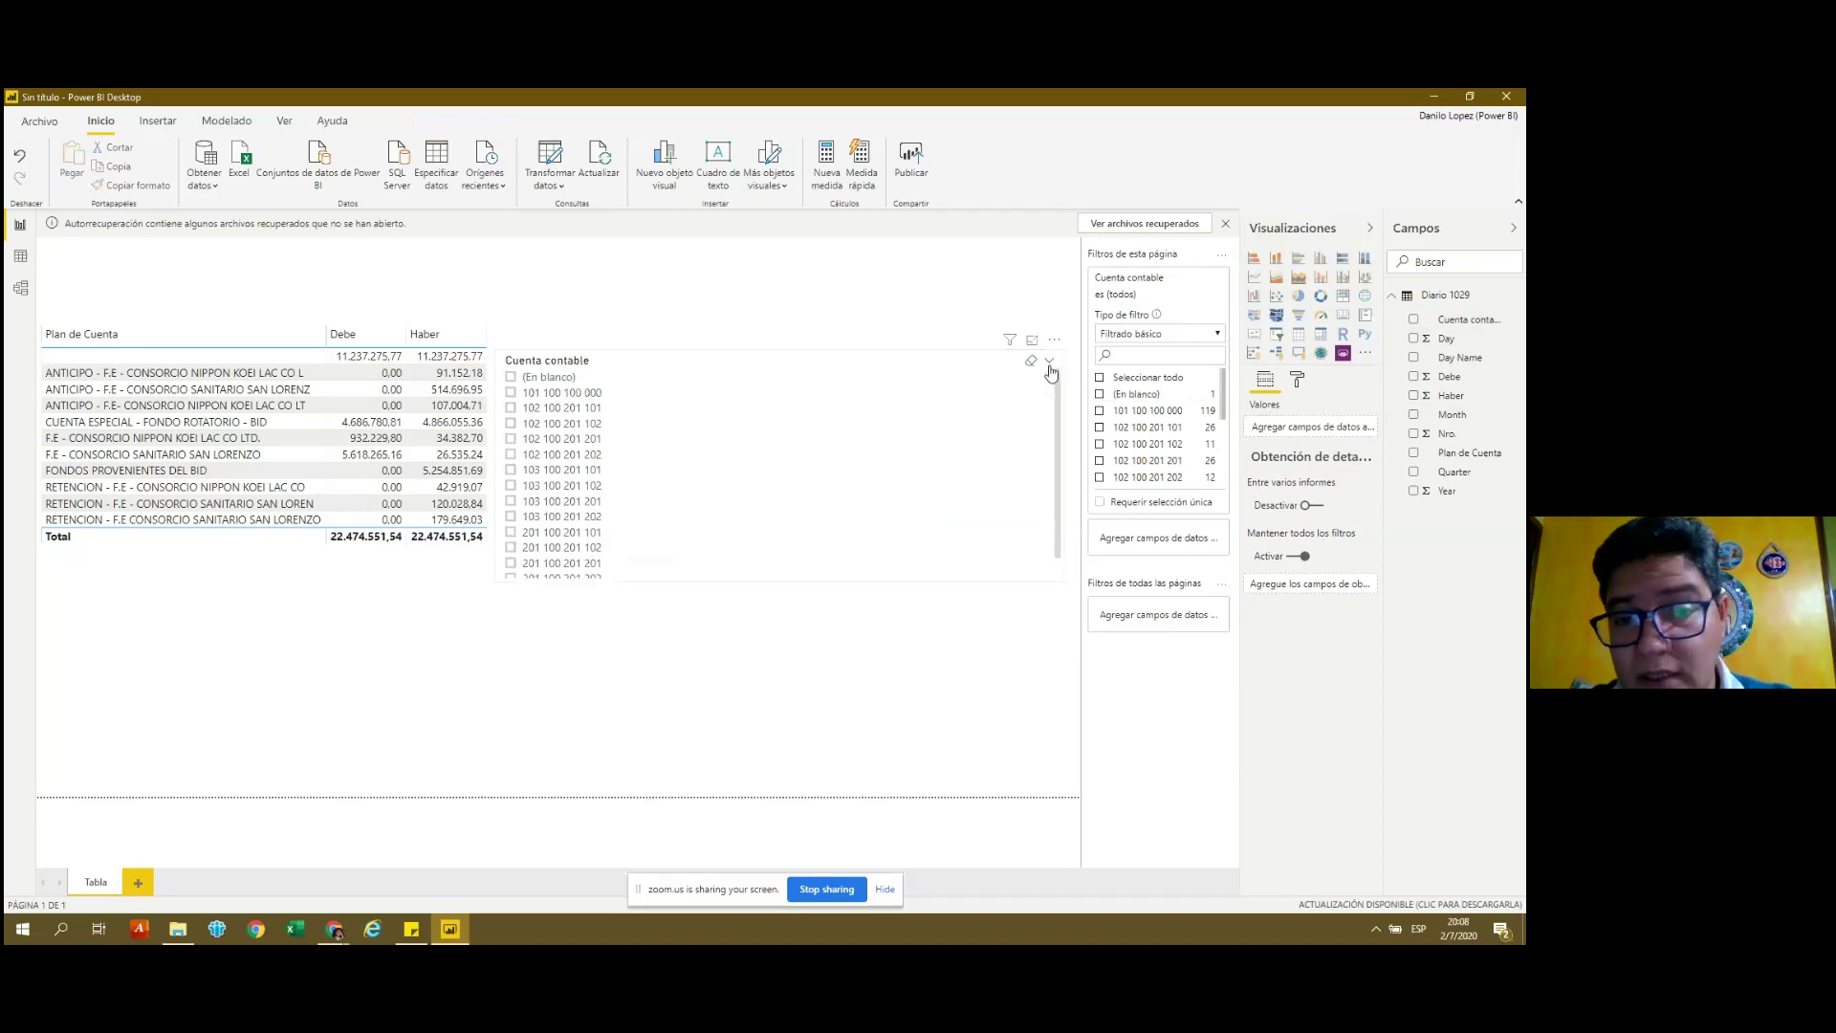
left_click(1050, 363)
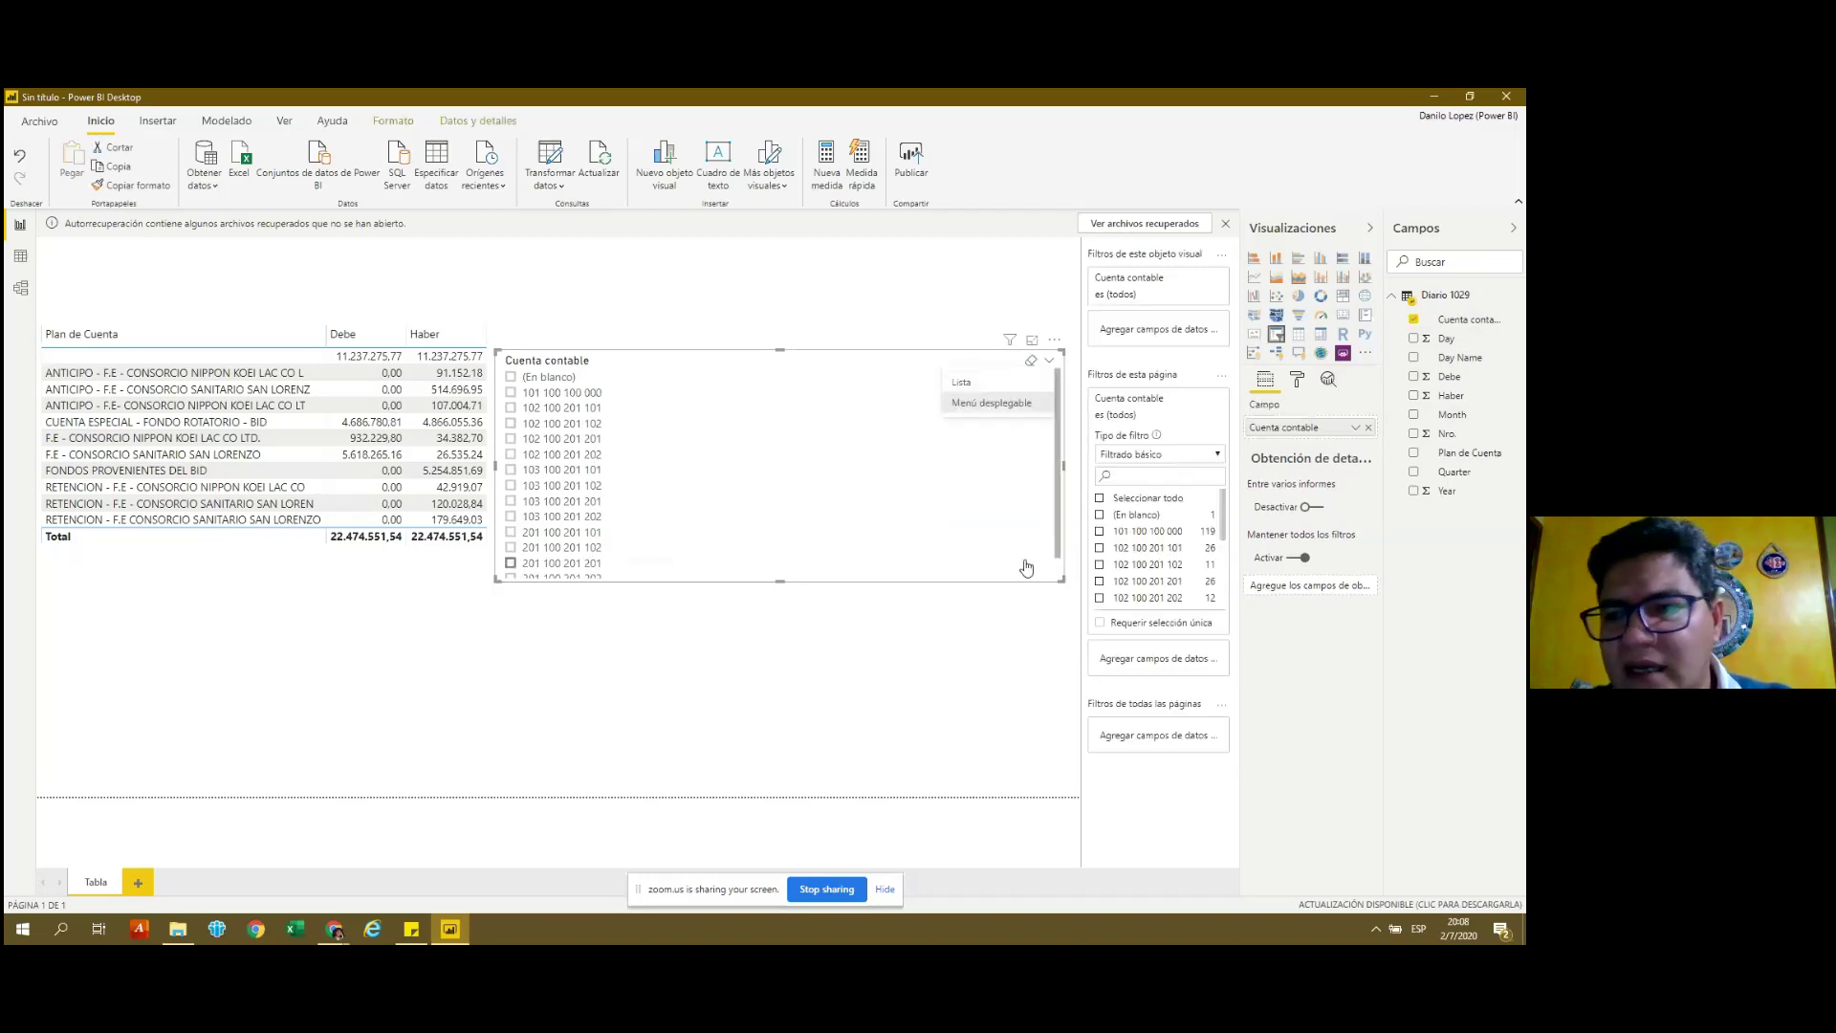
left_click(267, 487)
left_click_drag(320, 553, 322, 593)
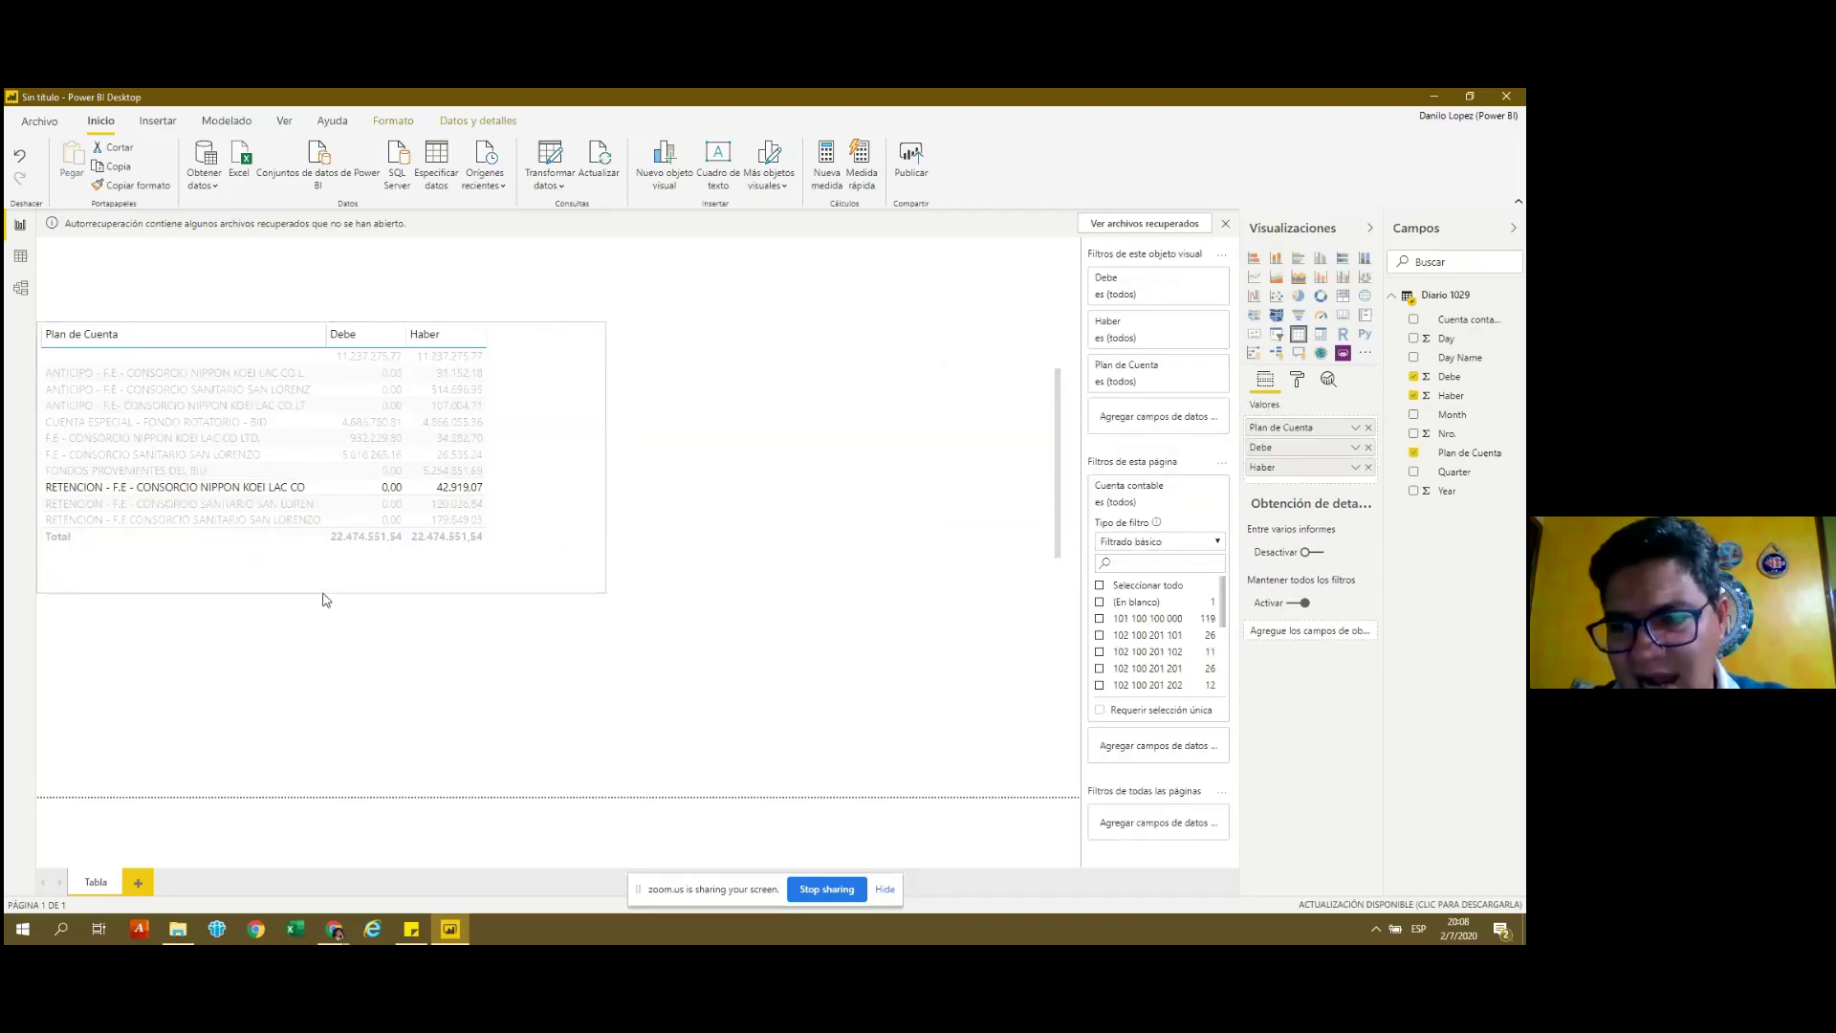
left_click(405, 676)
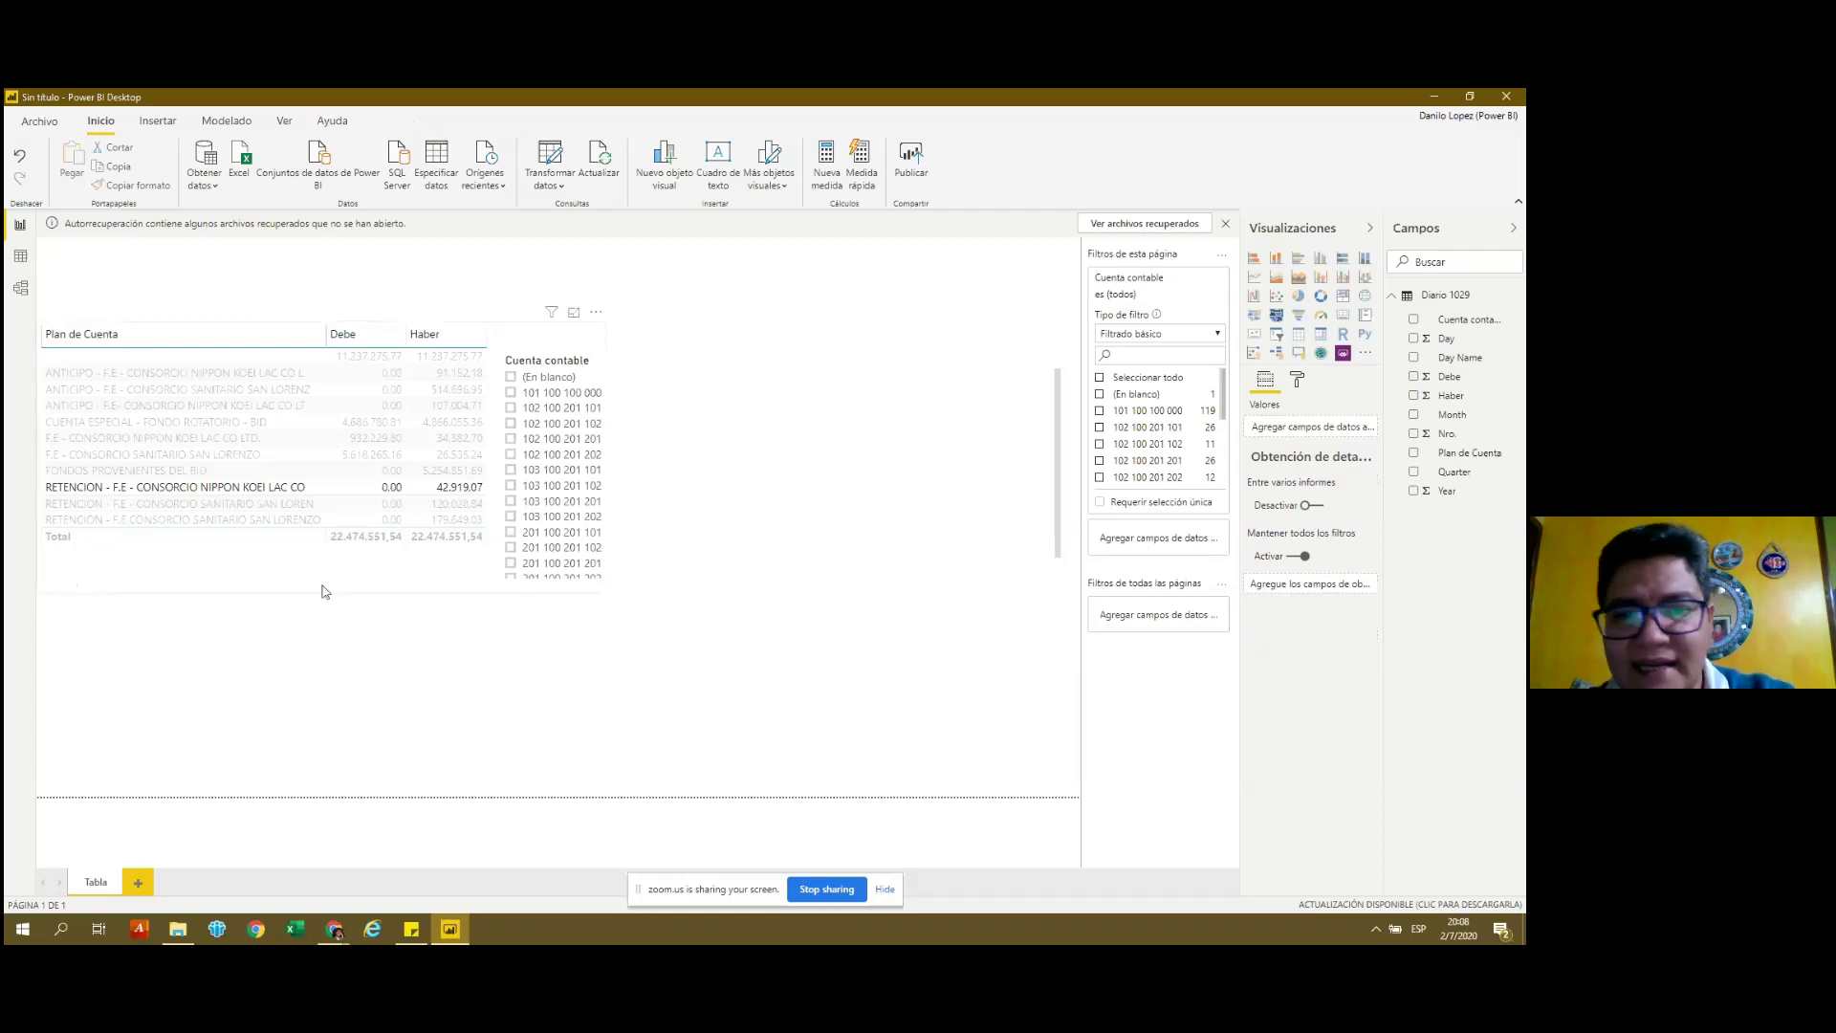
left_click(733, 548)
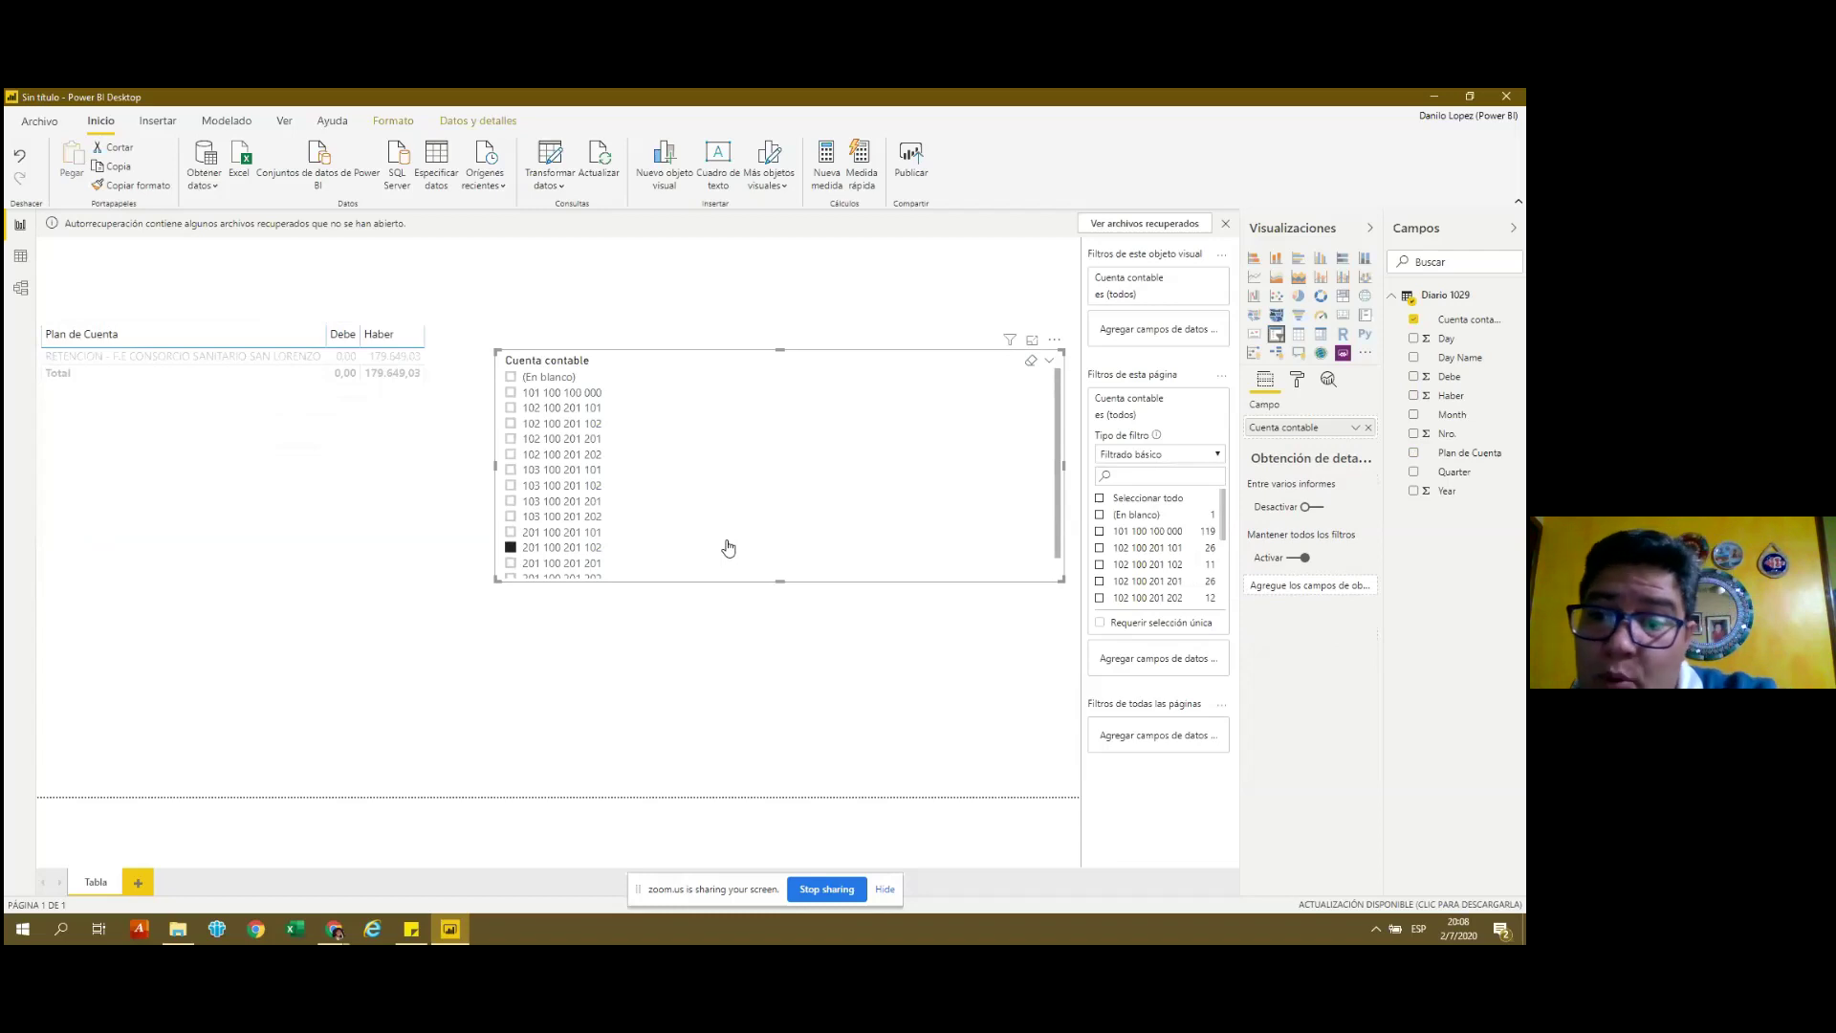
left_click(19, 157)
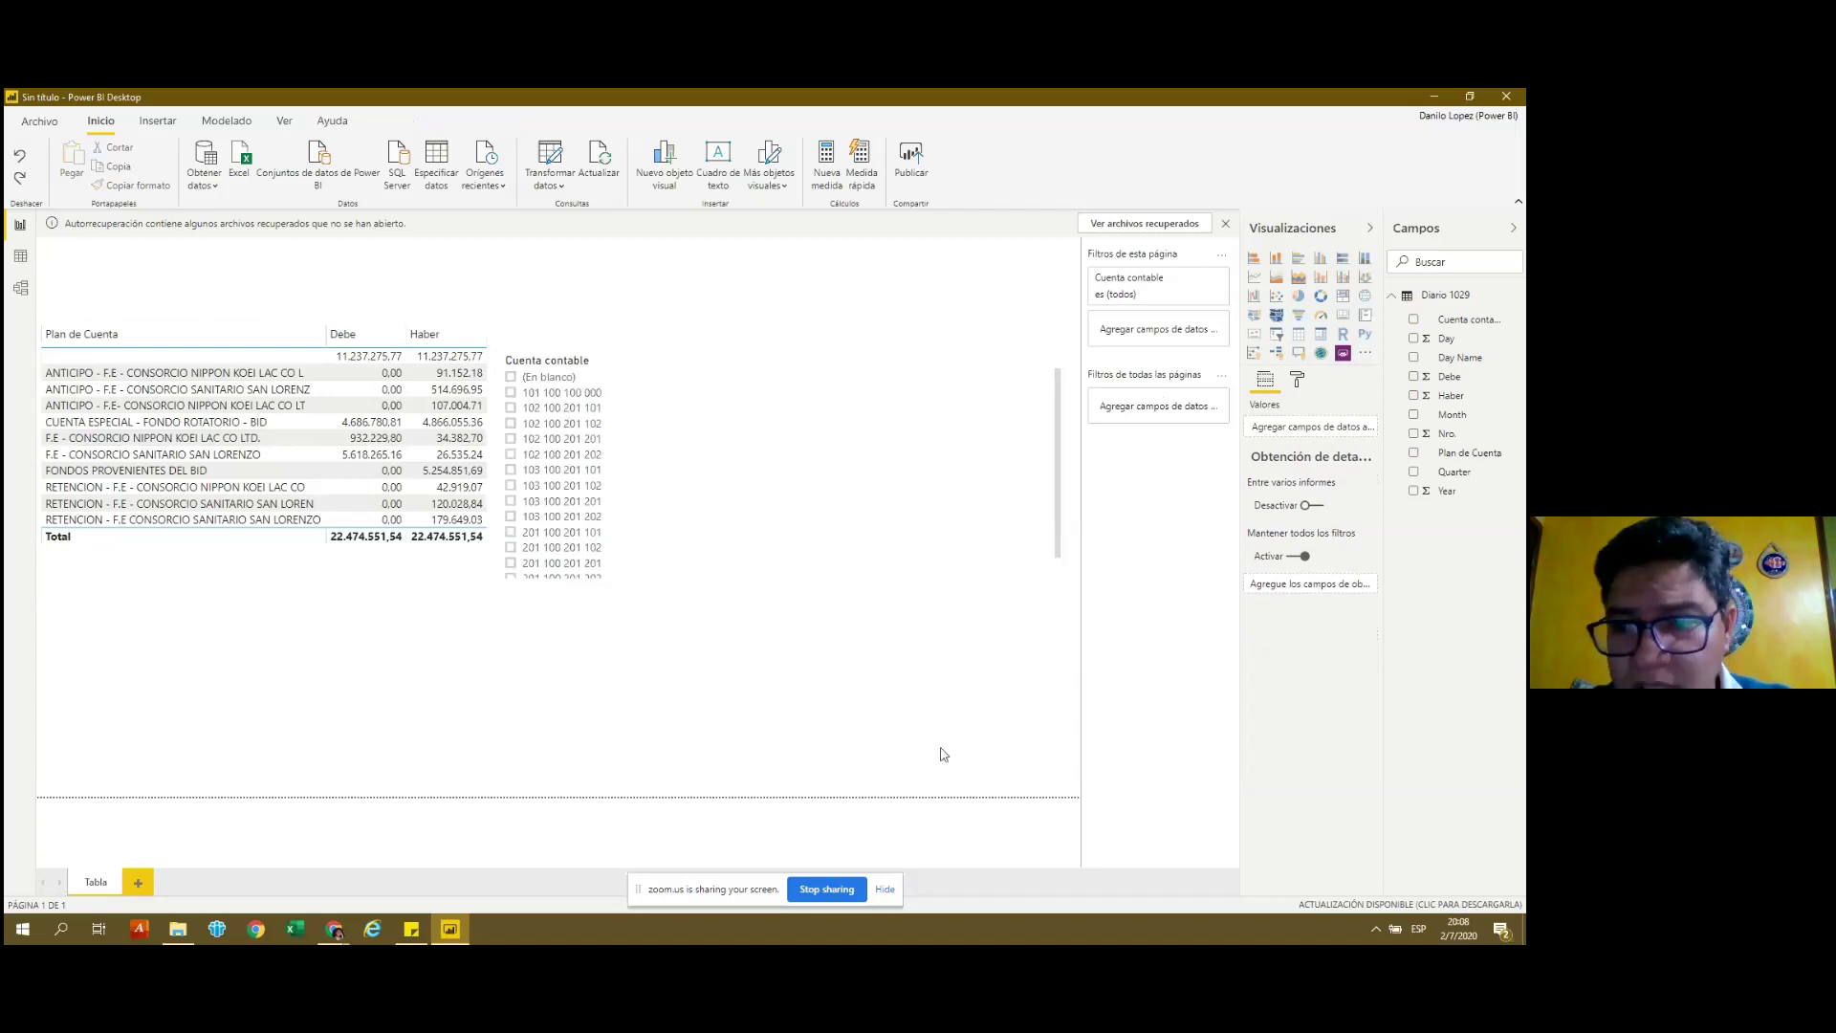
mouse_move(589, 589)
mouse_move(516, 488)
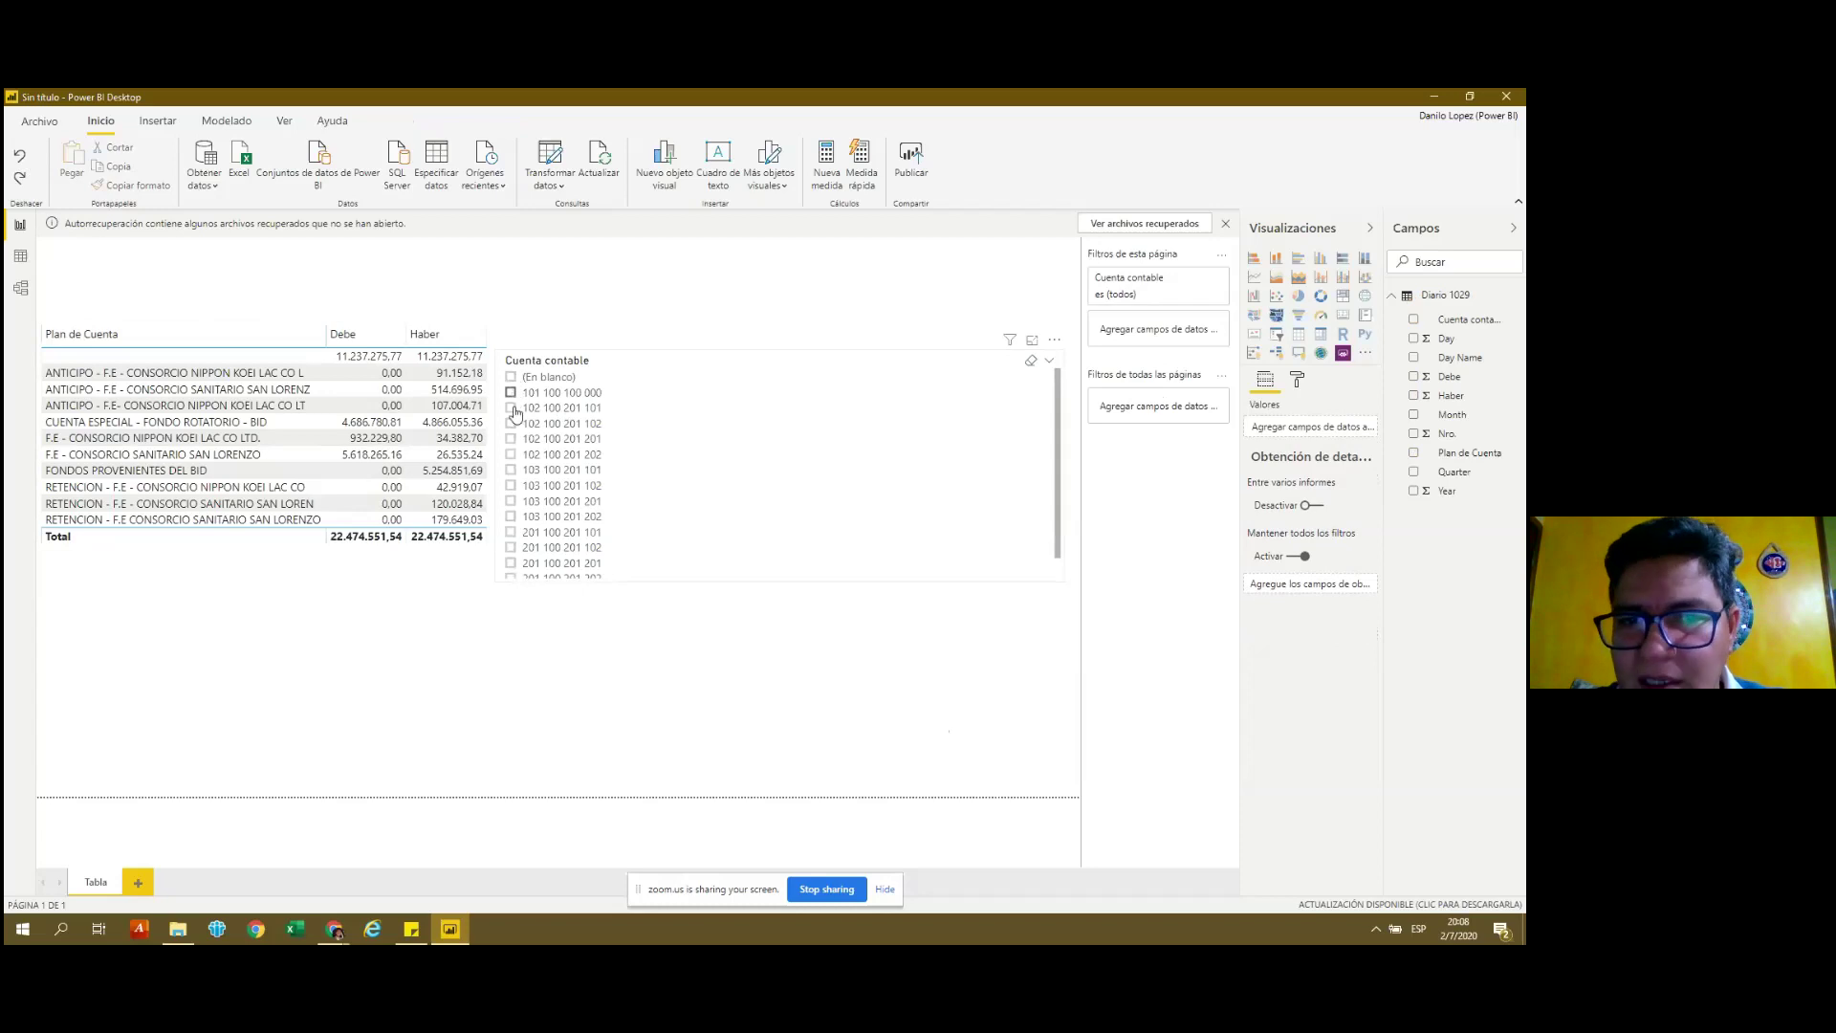
left_click(510, 470)
left_click(511, 486)
left_click(510, 471)
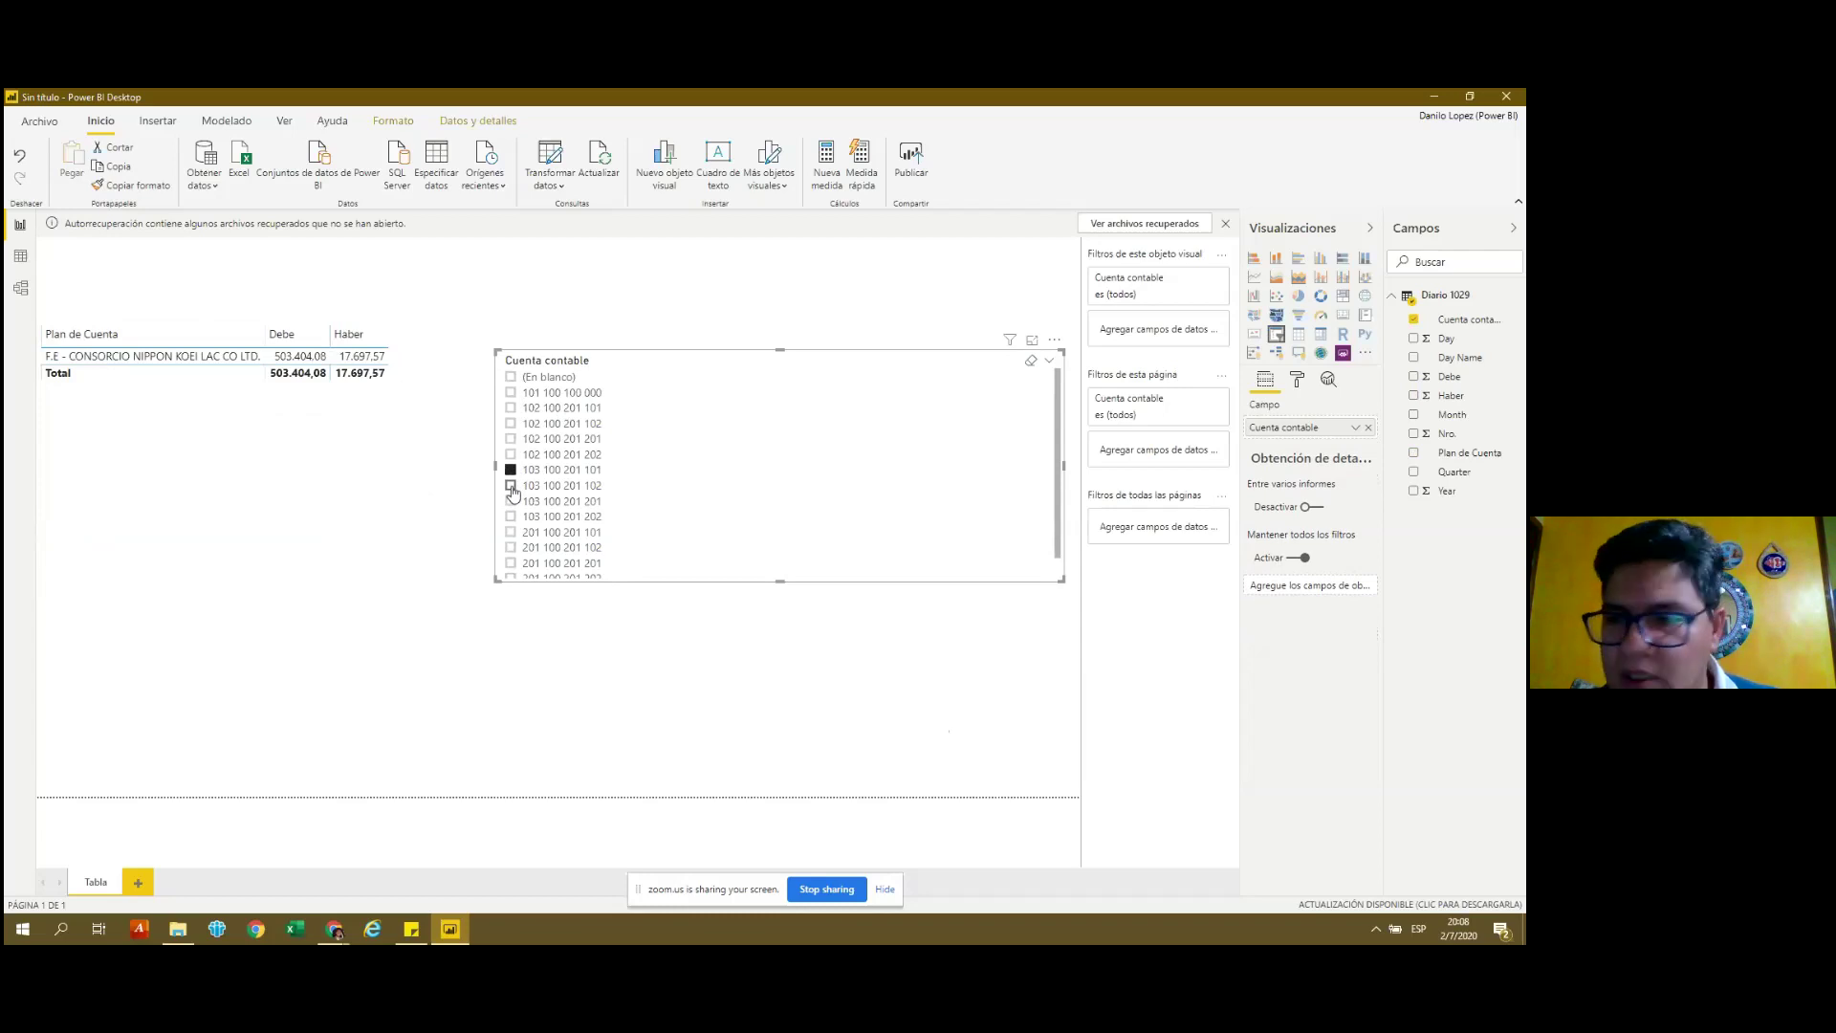
left_click(514, 470)
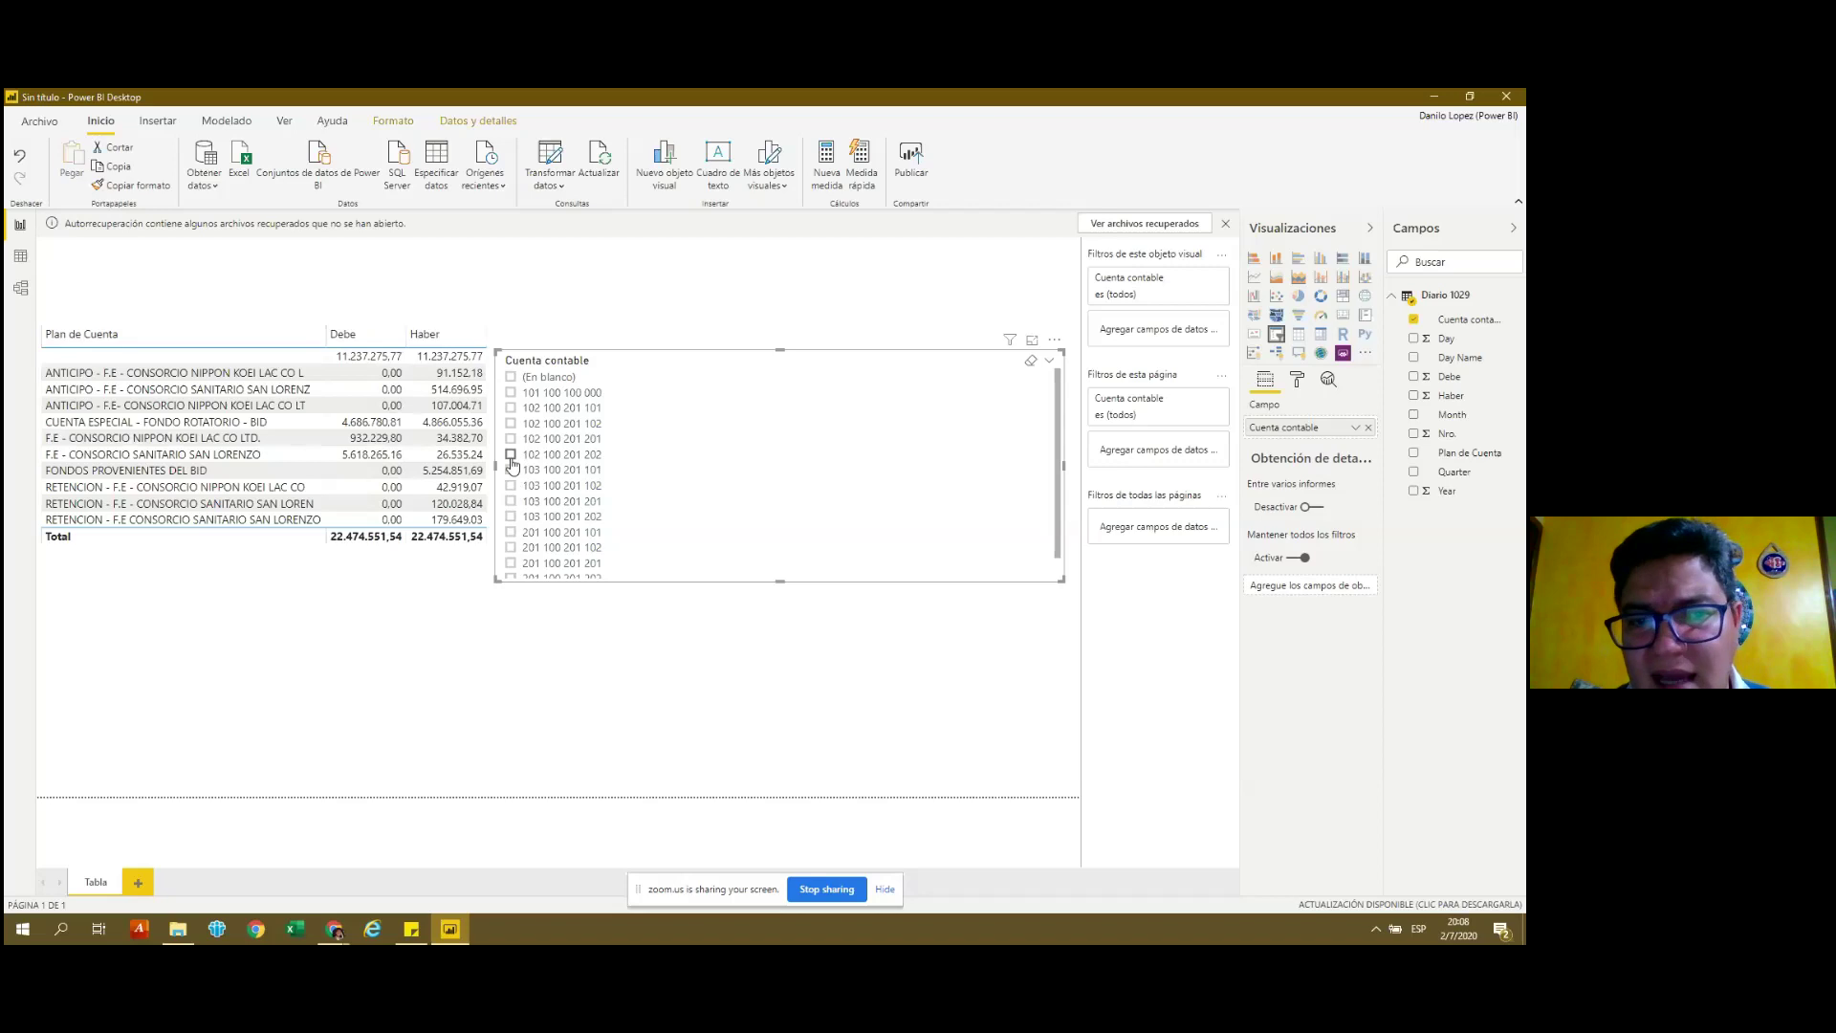
left_click(511, 455)
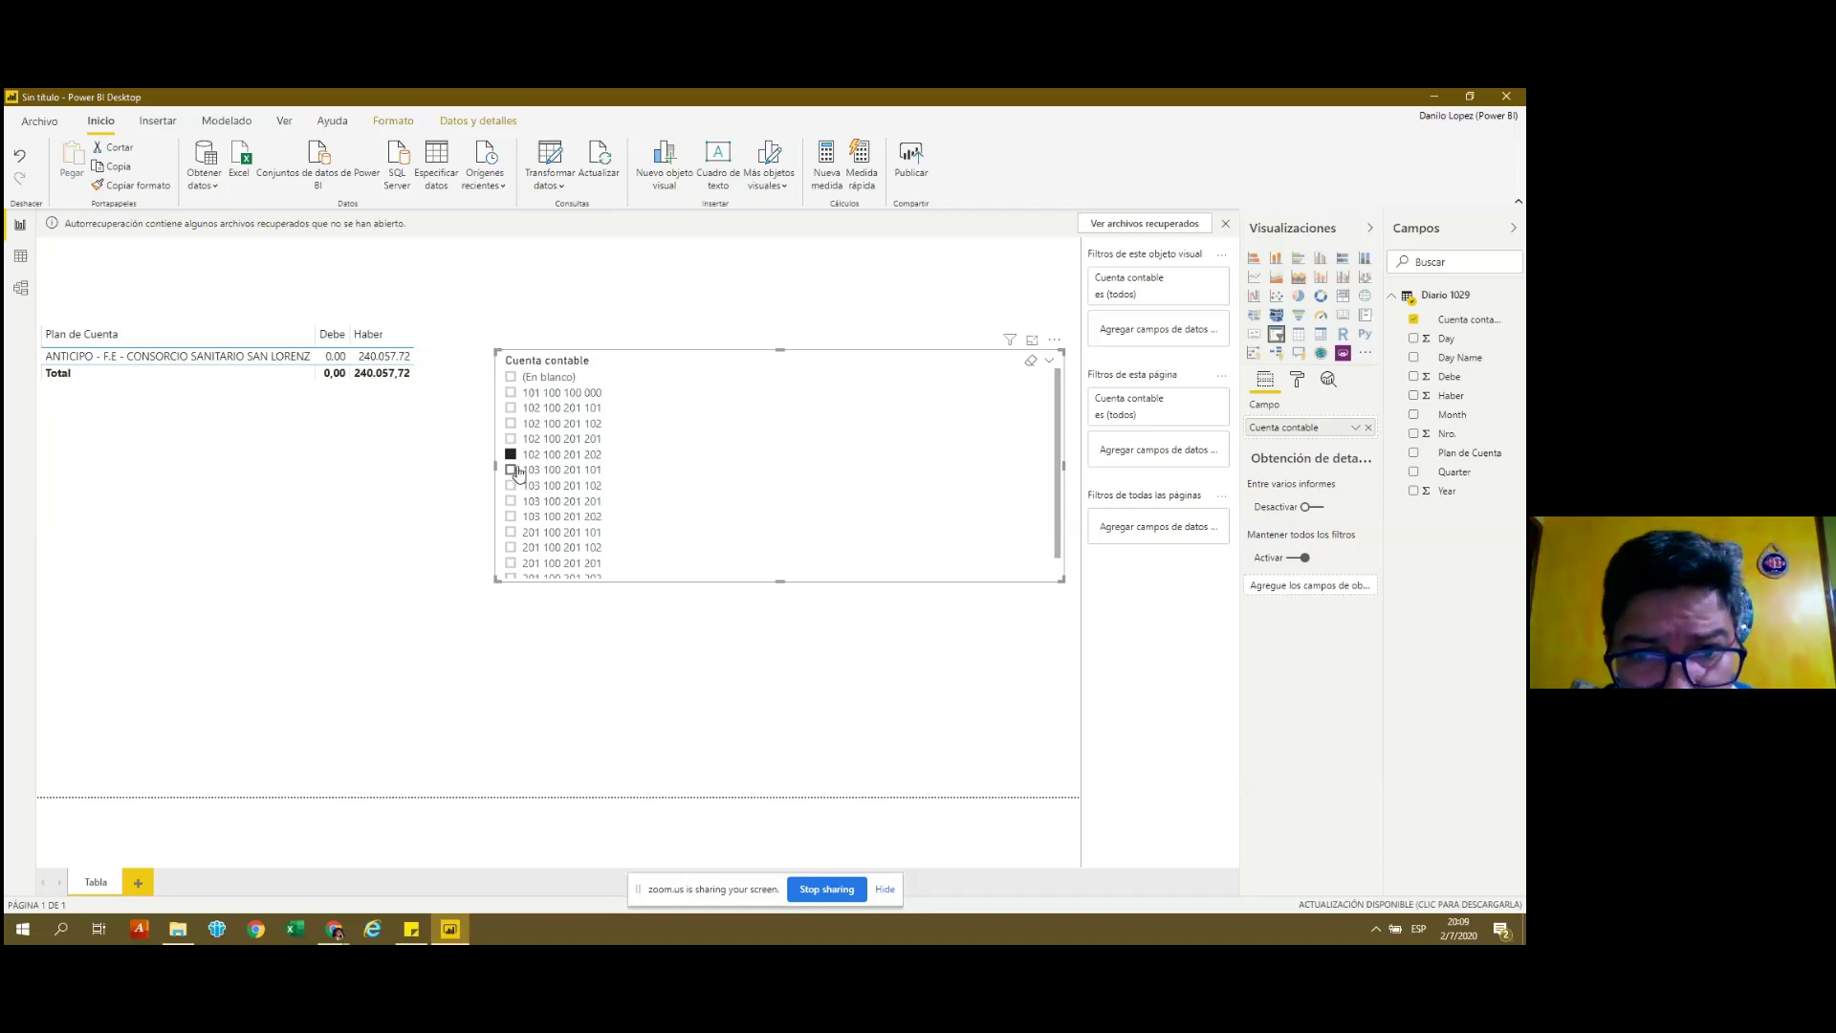
left_click(513, 472)
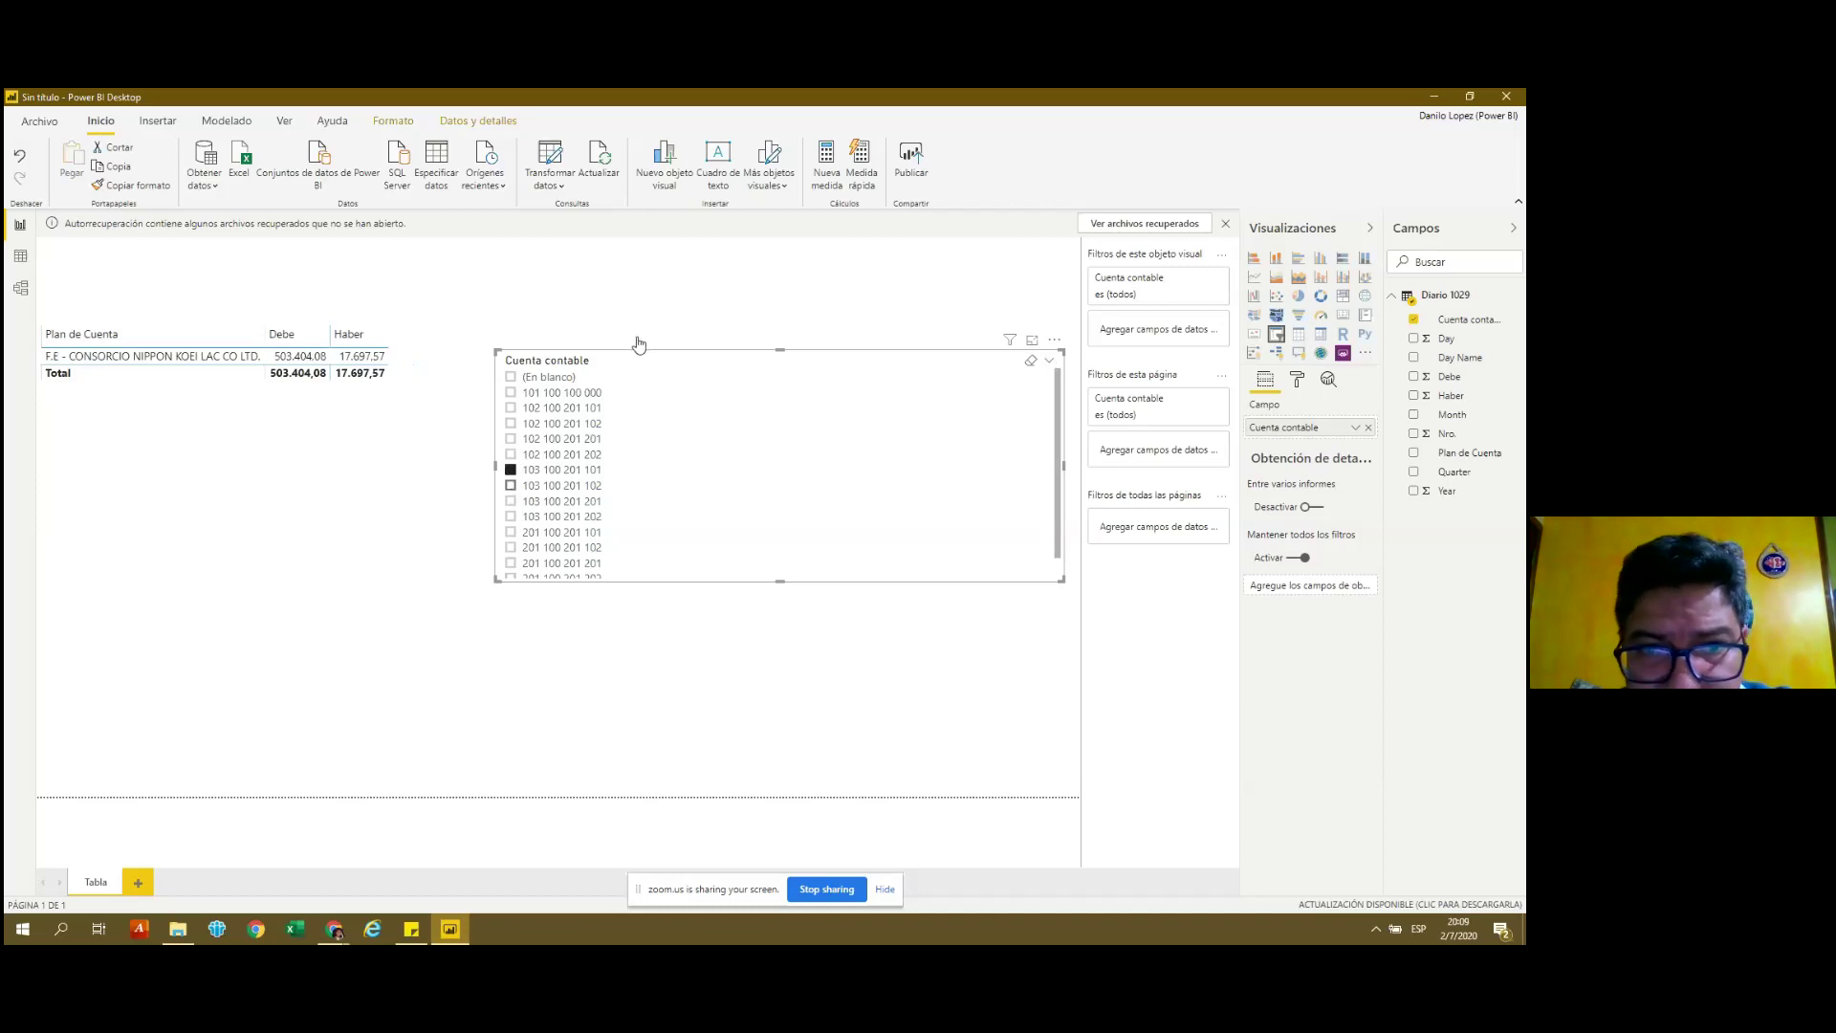
Undo the recent slicer selections with Ctrl+Z, then redo once.
key("ctrl+z")
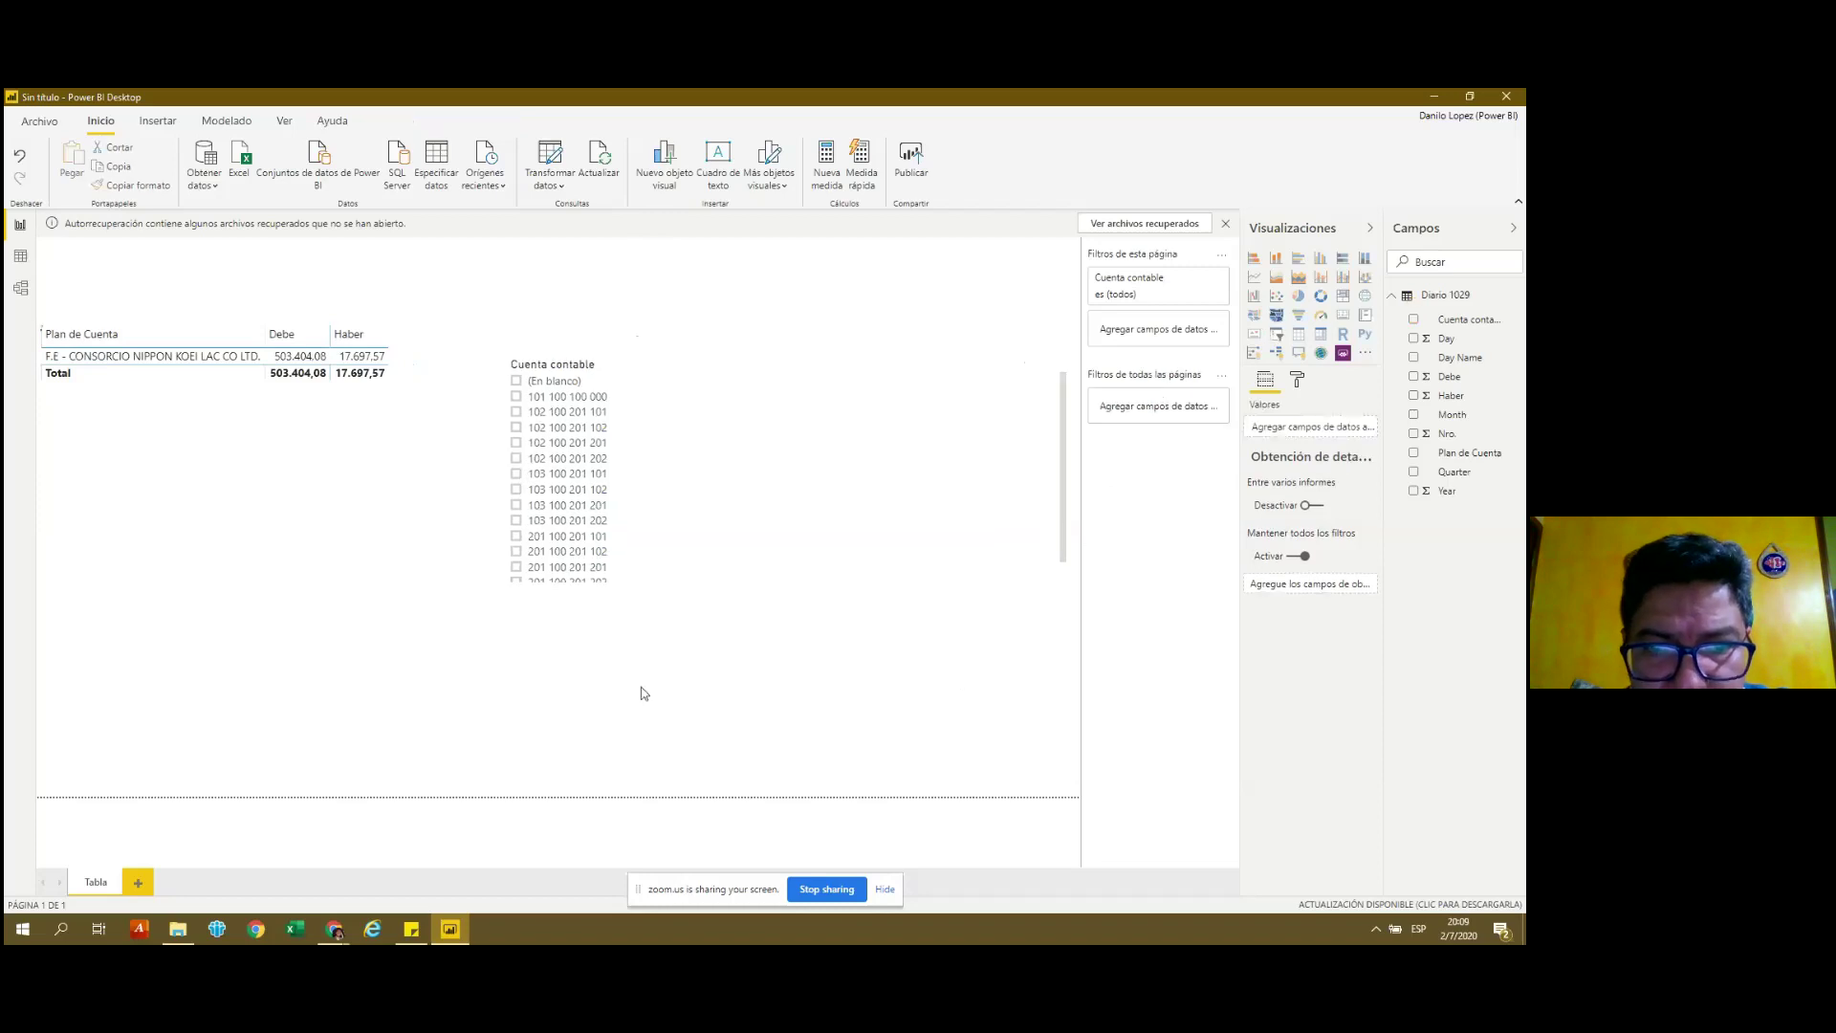
key("ctrl+z")
key("ctrl+y")
key("ctrl+y")
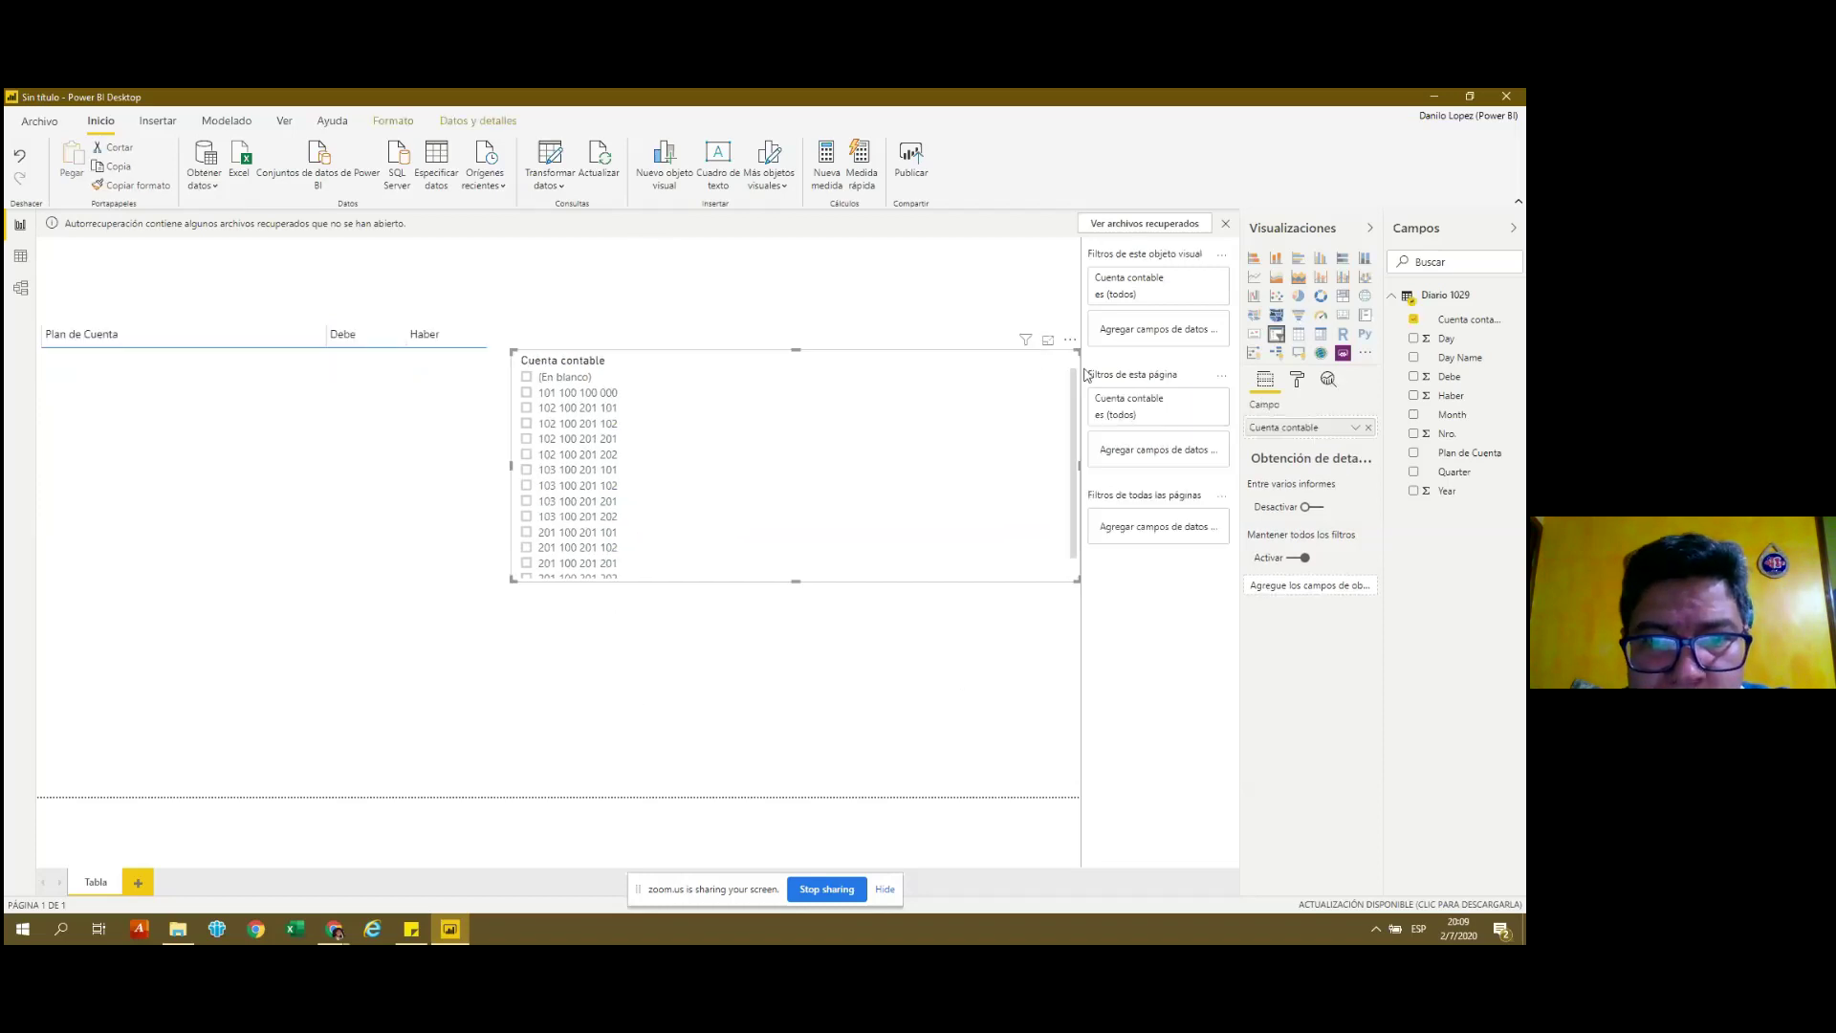
Switch the Cuenta contable slicer to the Menú desplegable style and expand its account list.
left_click(1064, 363)
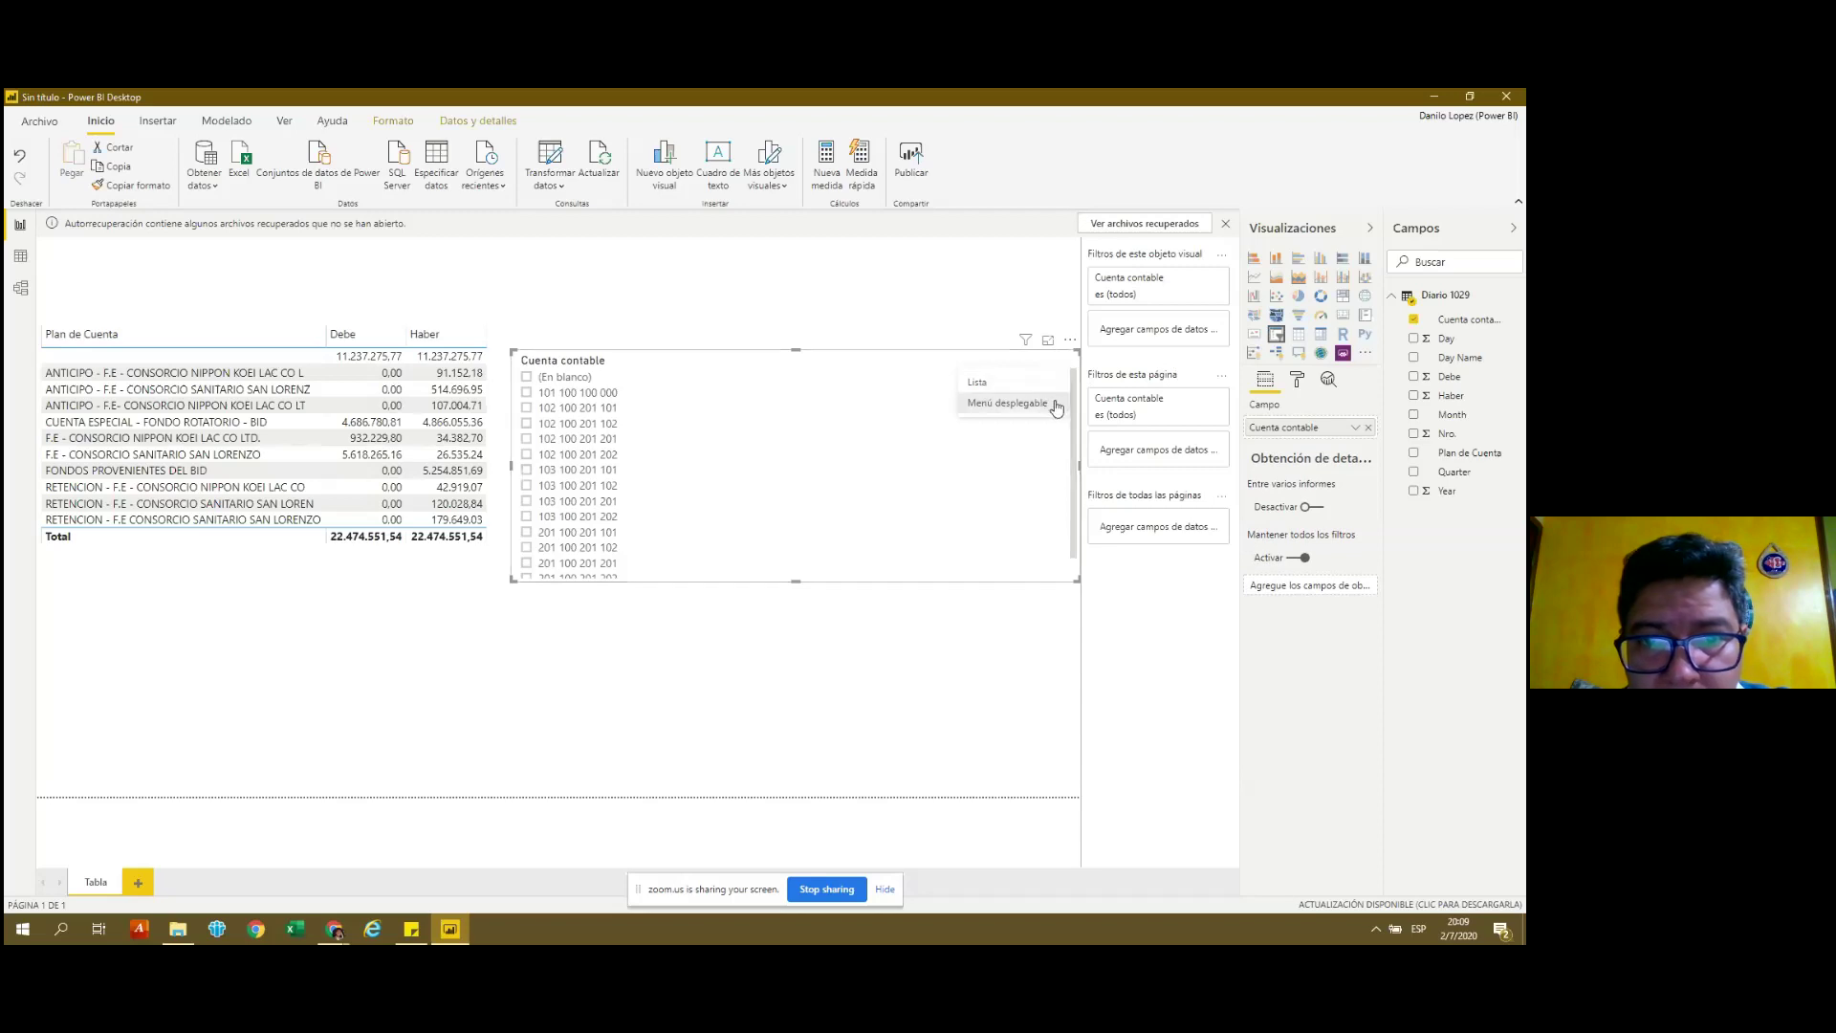
left_click(1007, 403)
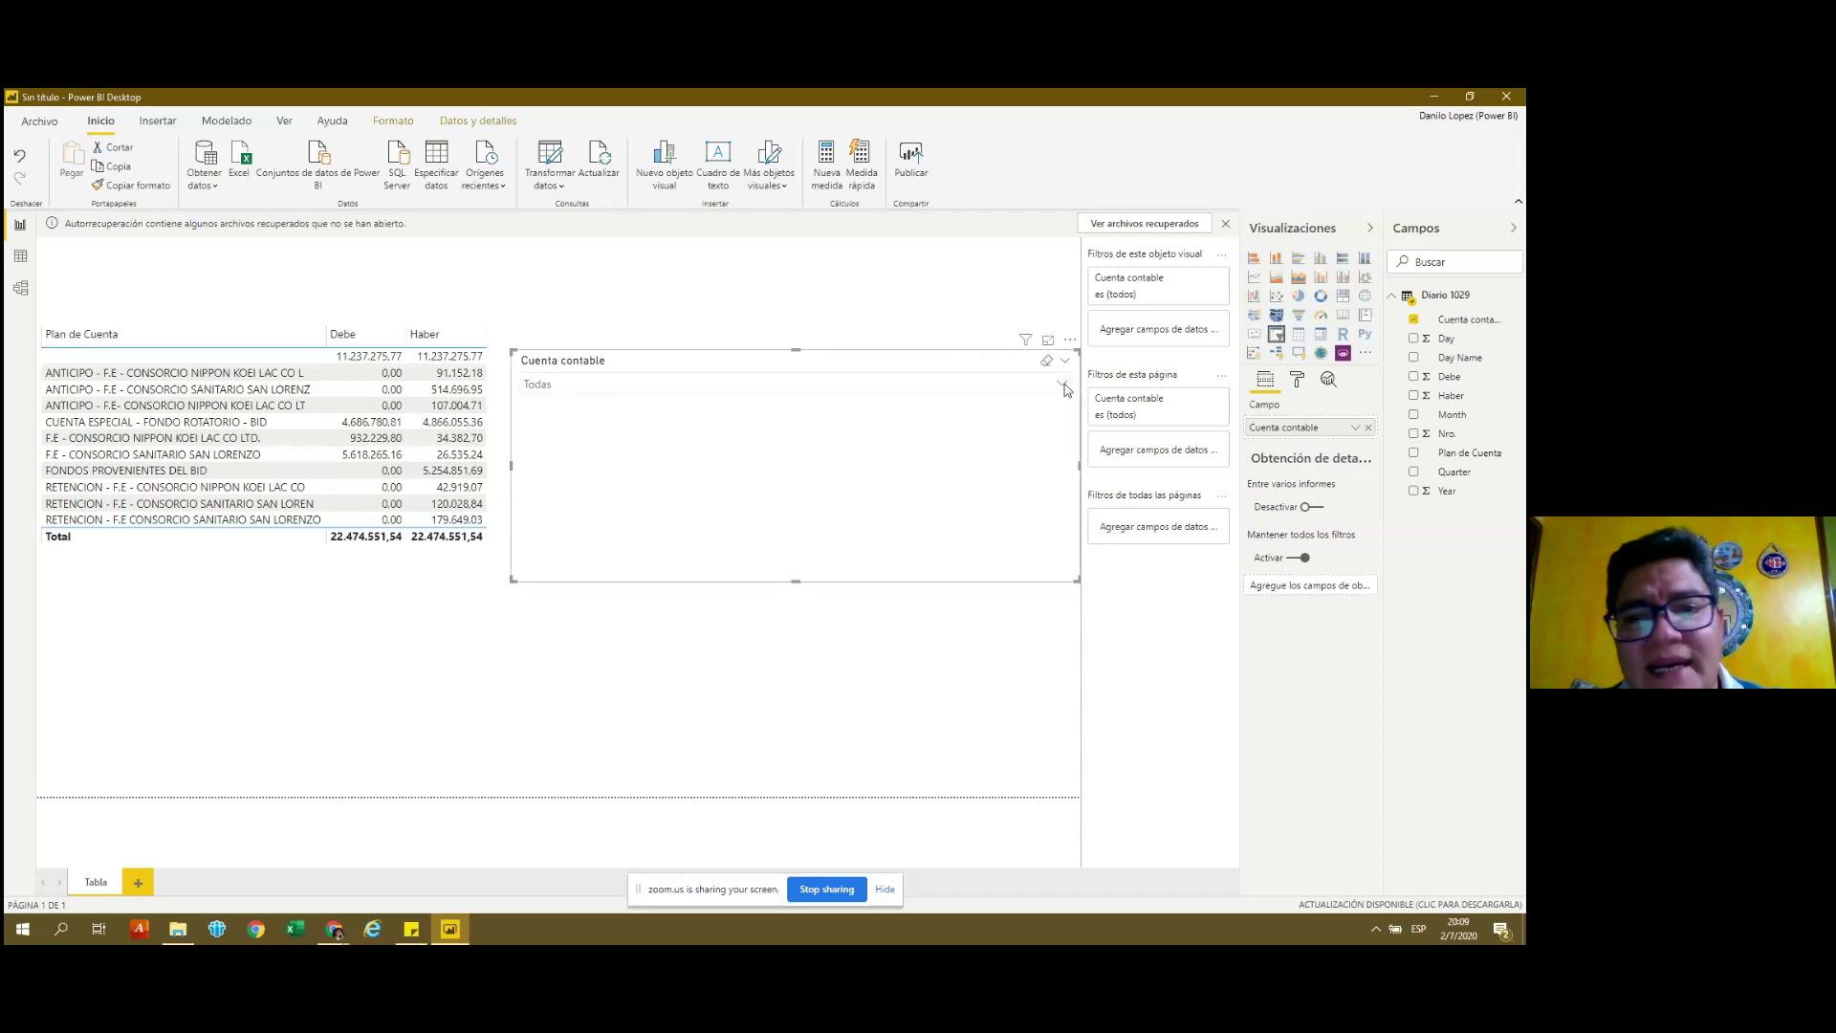
left_click(1063, 385)
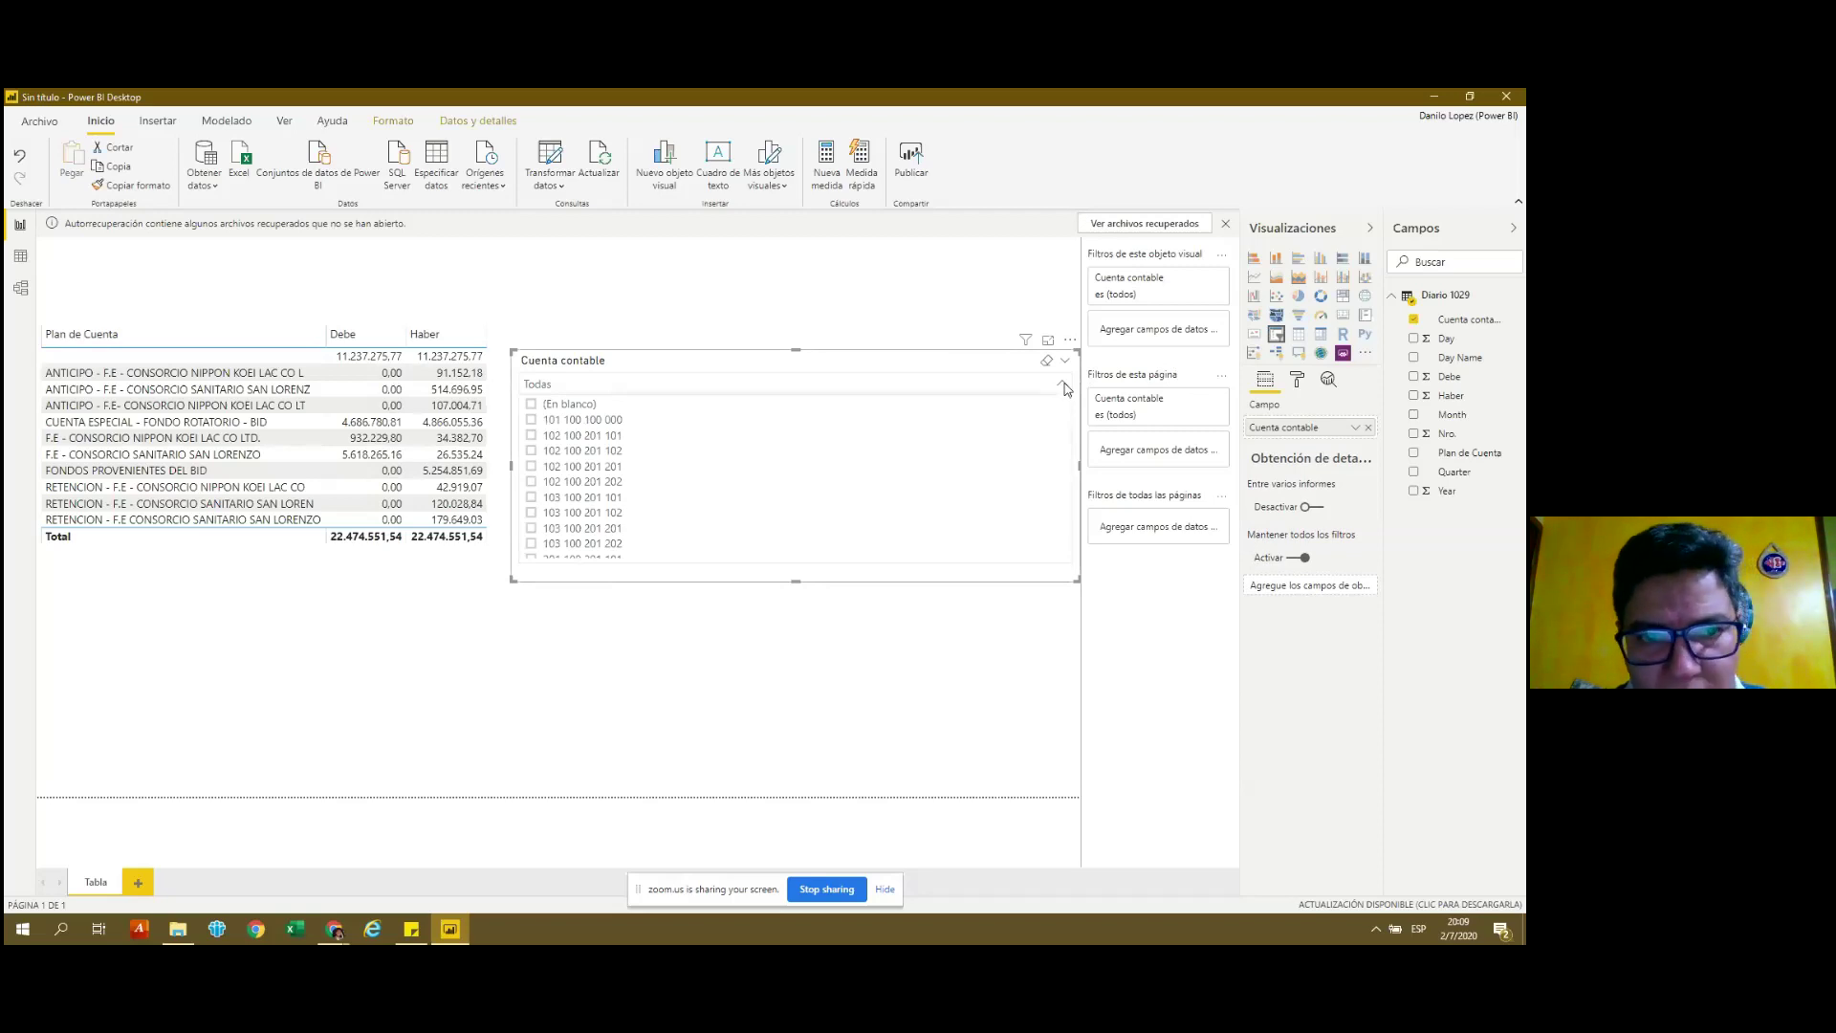
left_click(532, 514)
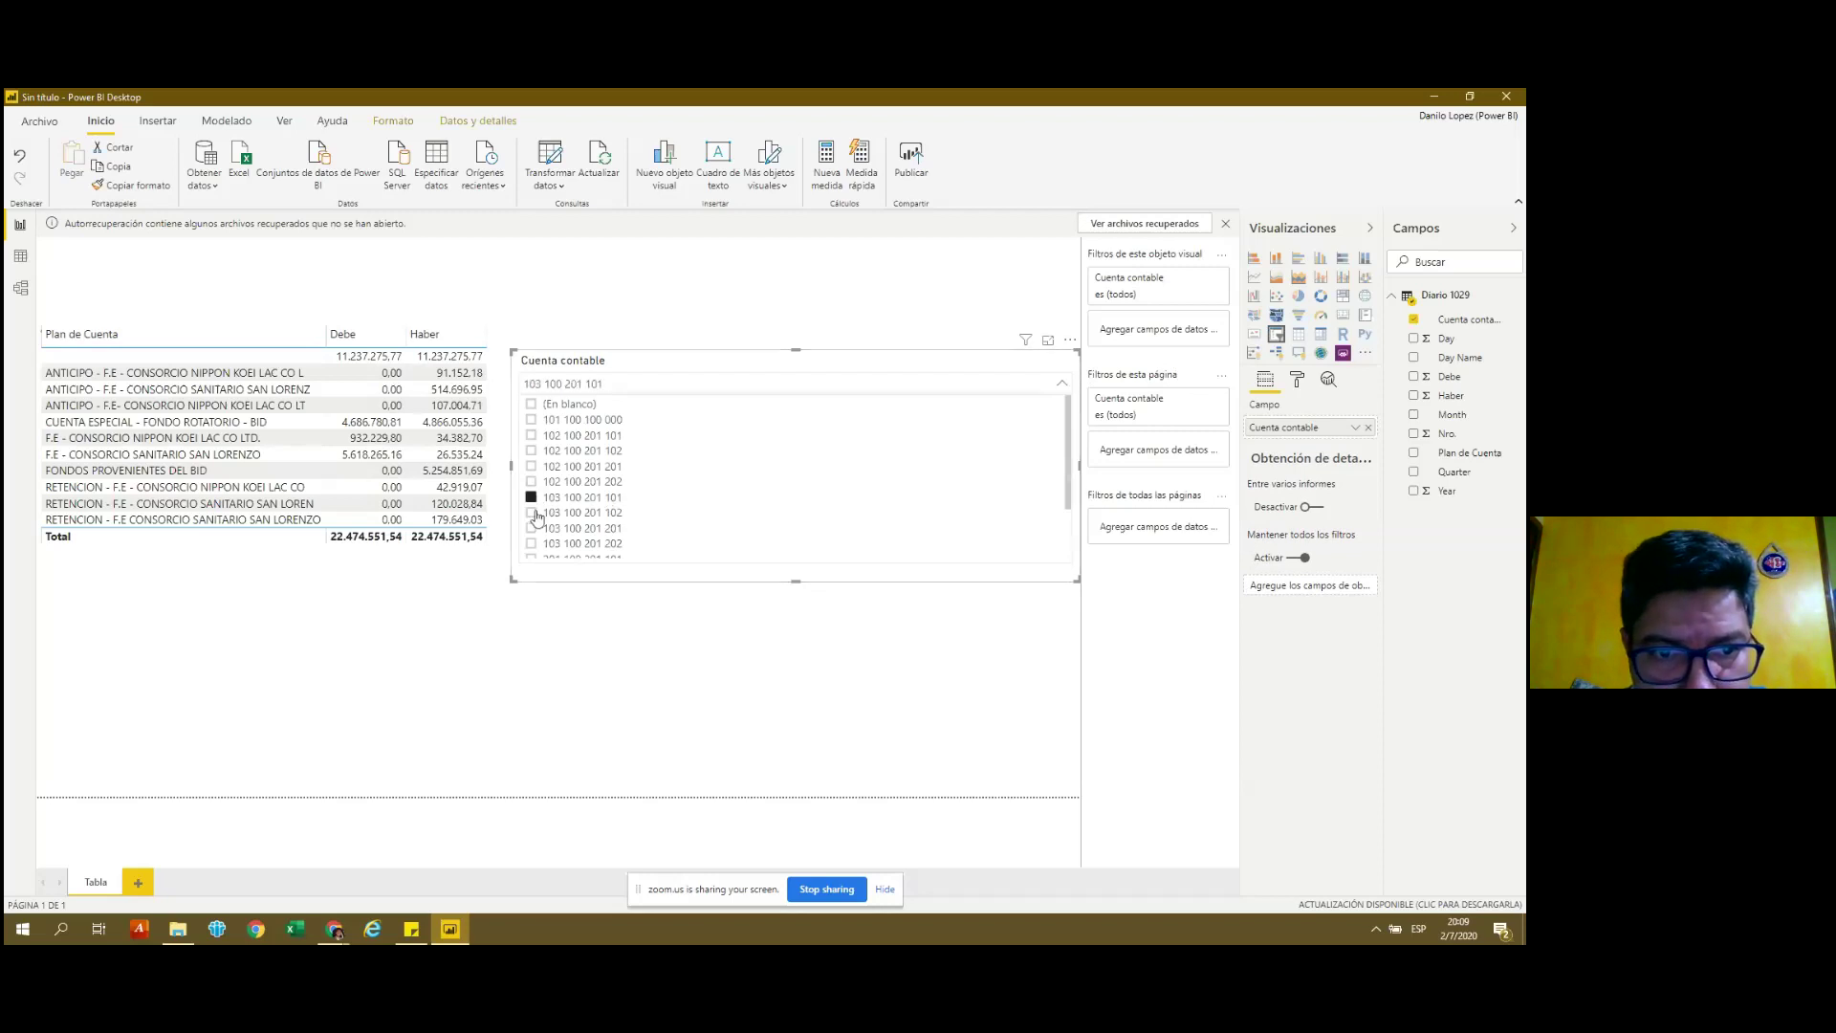
left_click(532, 499)
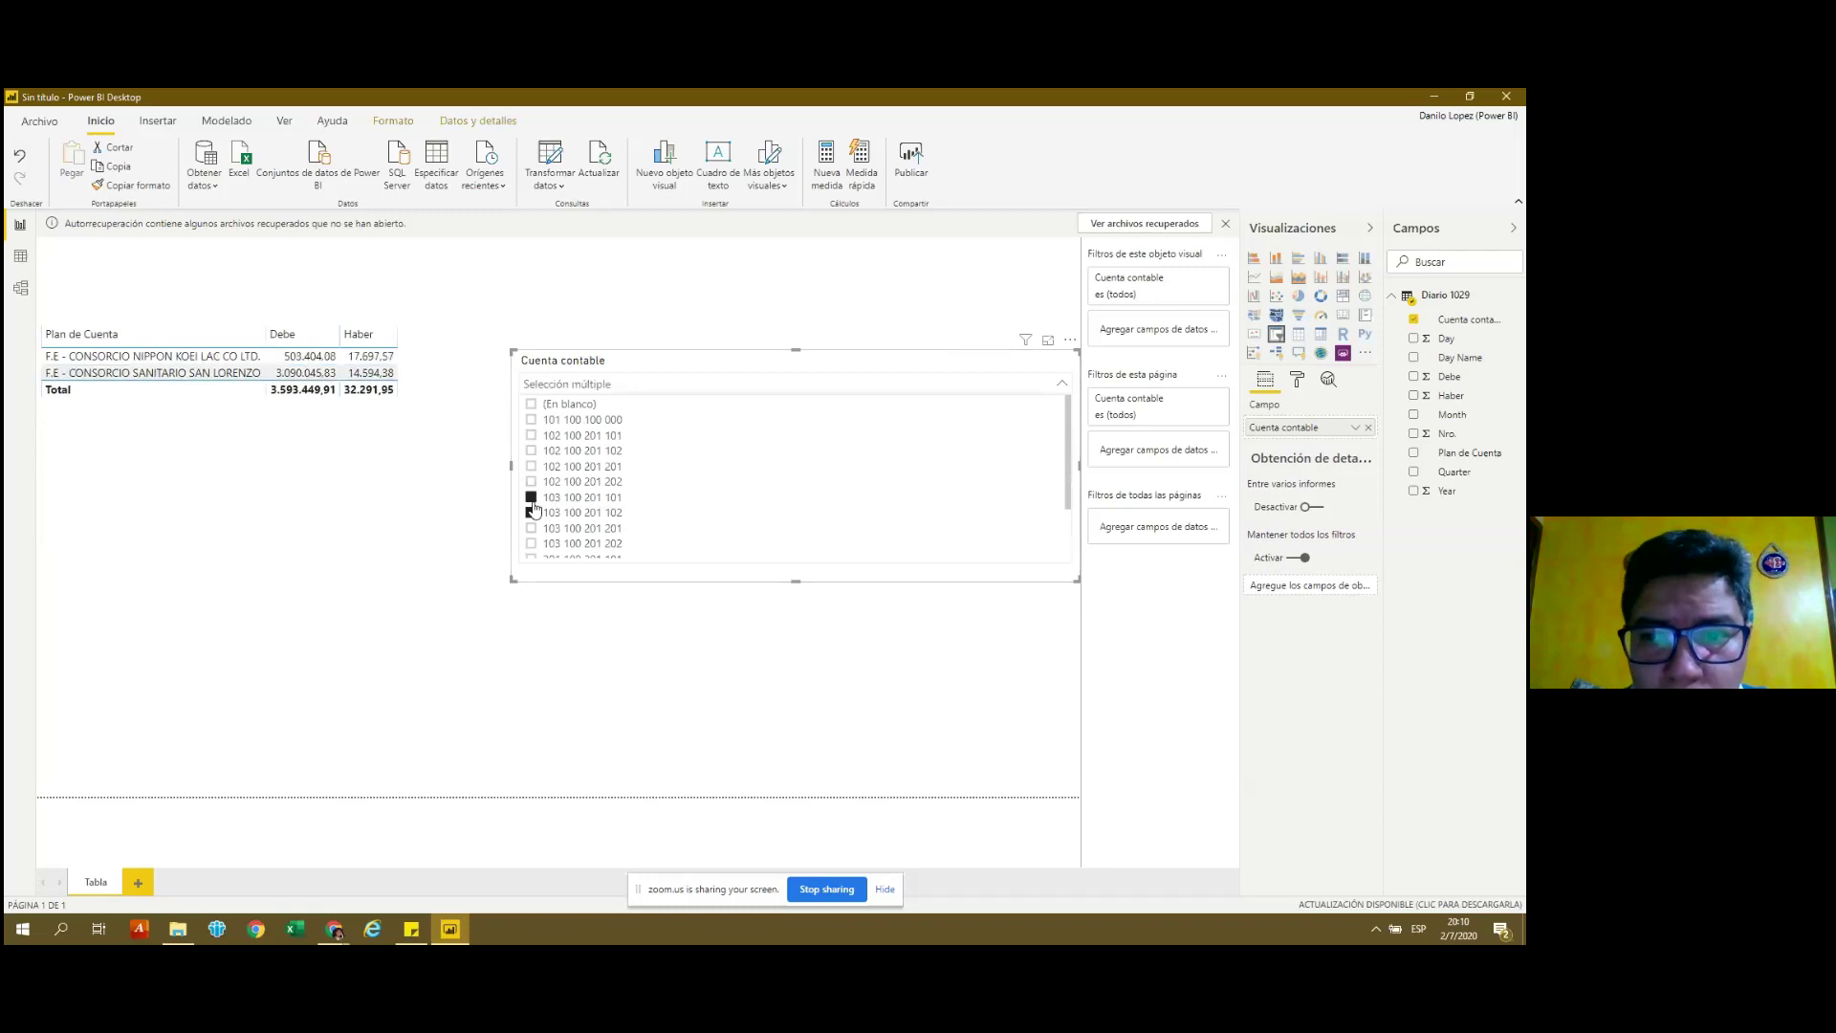
left_click(532, 529)
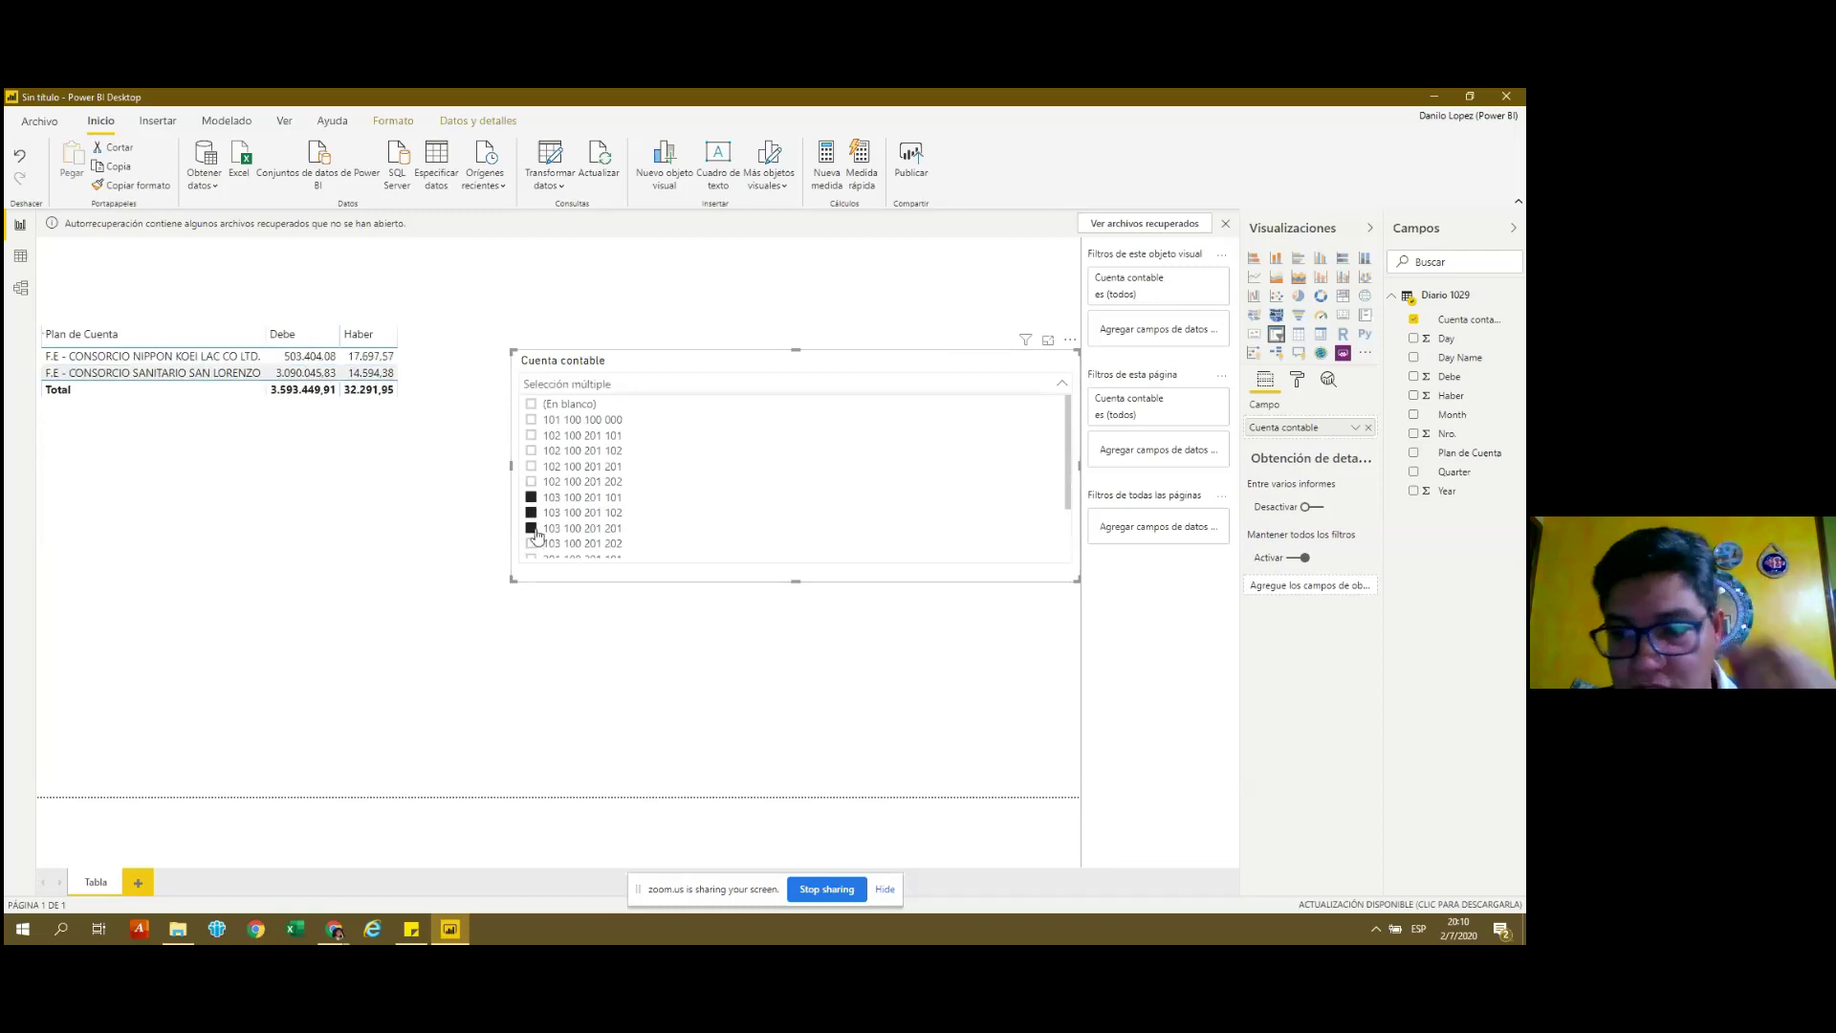
left_click(531, 544)
left_click(757, 479)
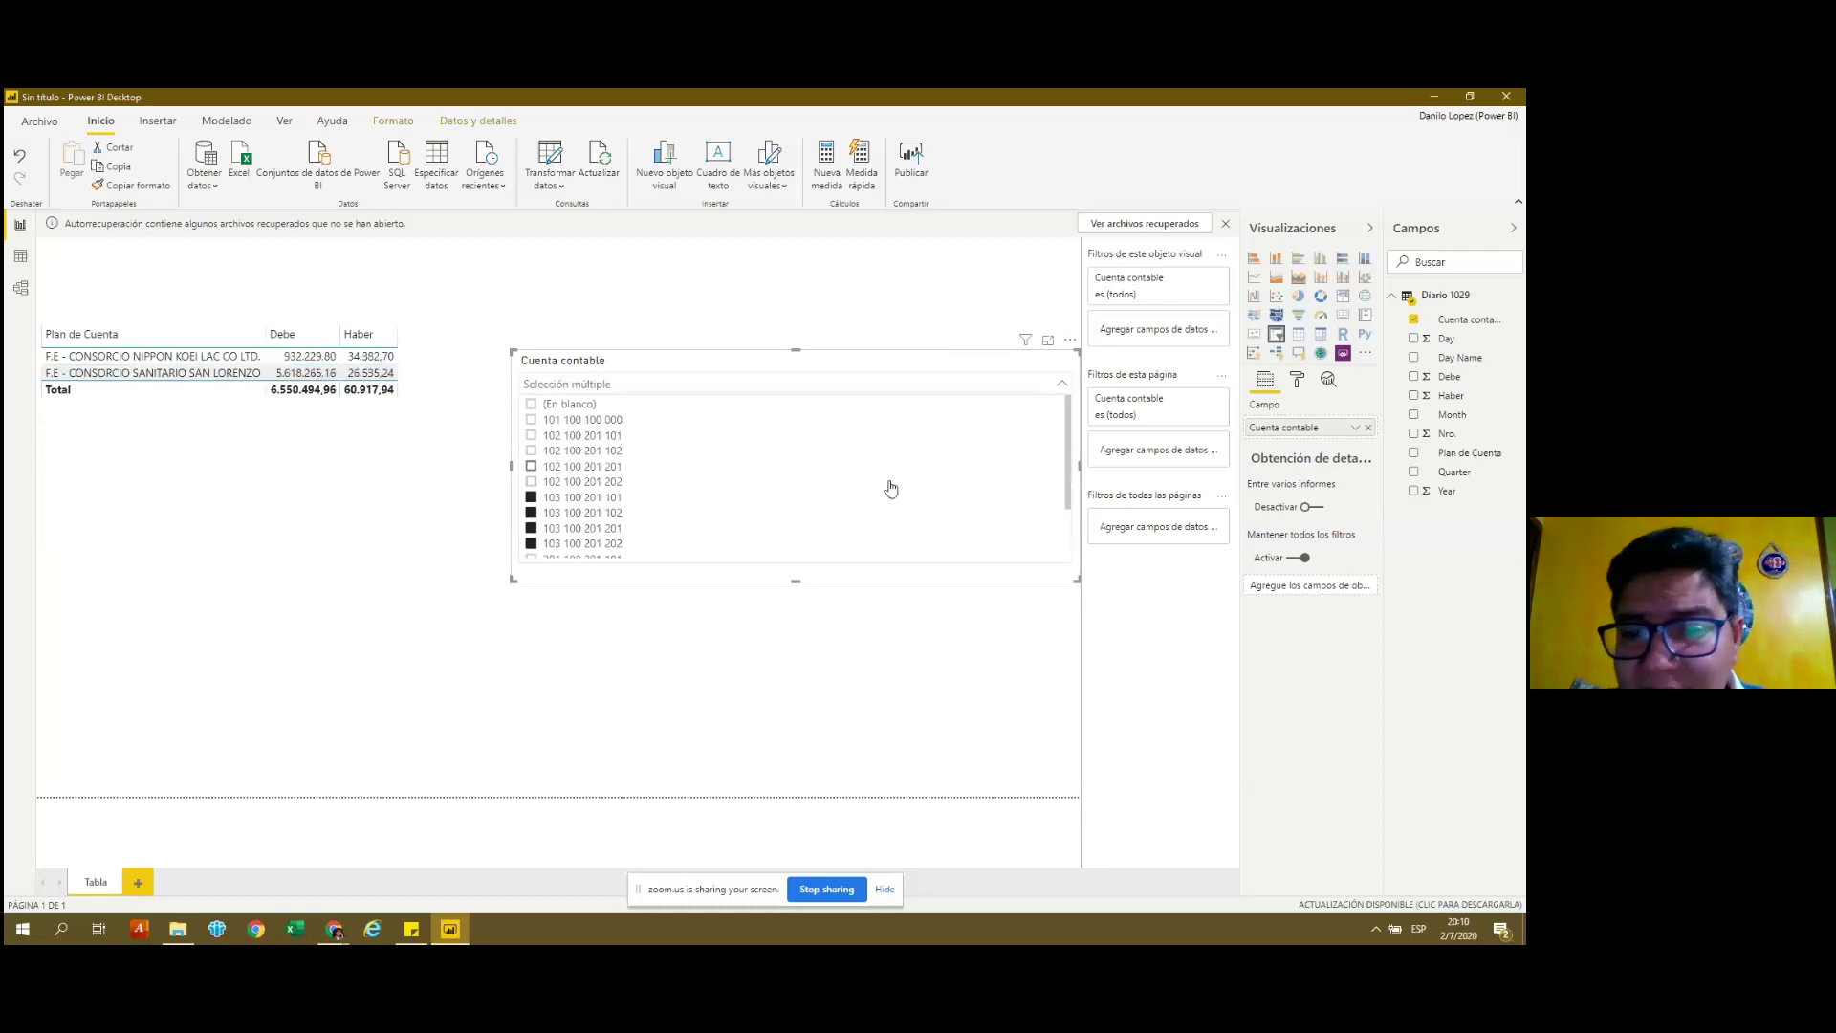
left_click_drag(1068, 496, 1069, 513)
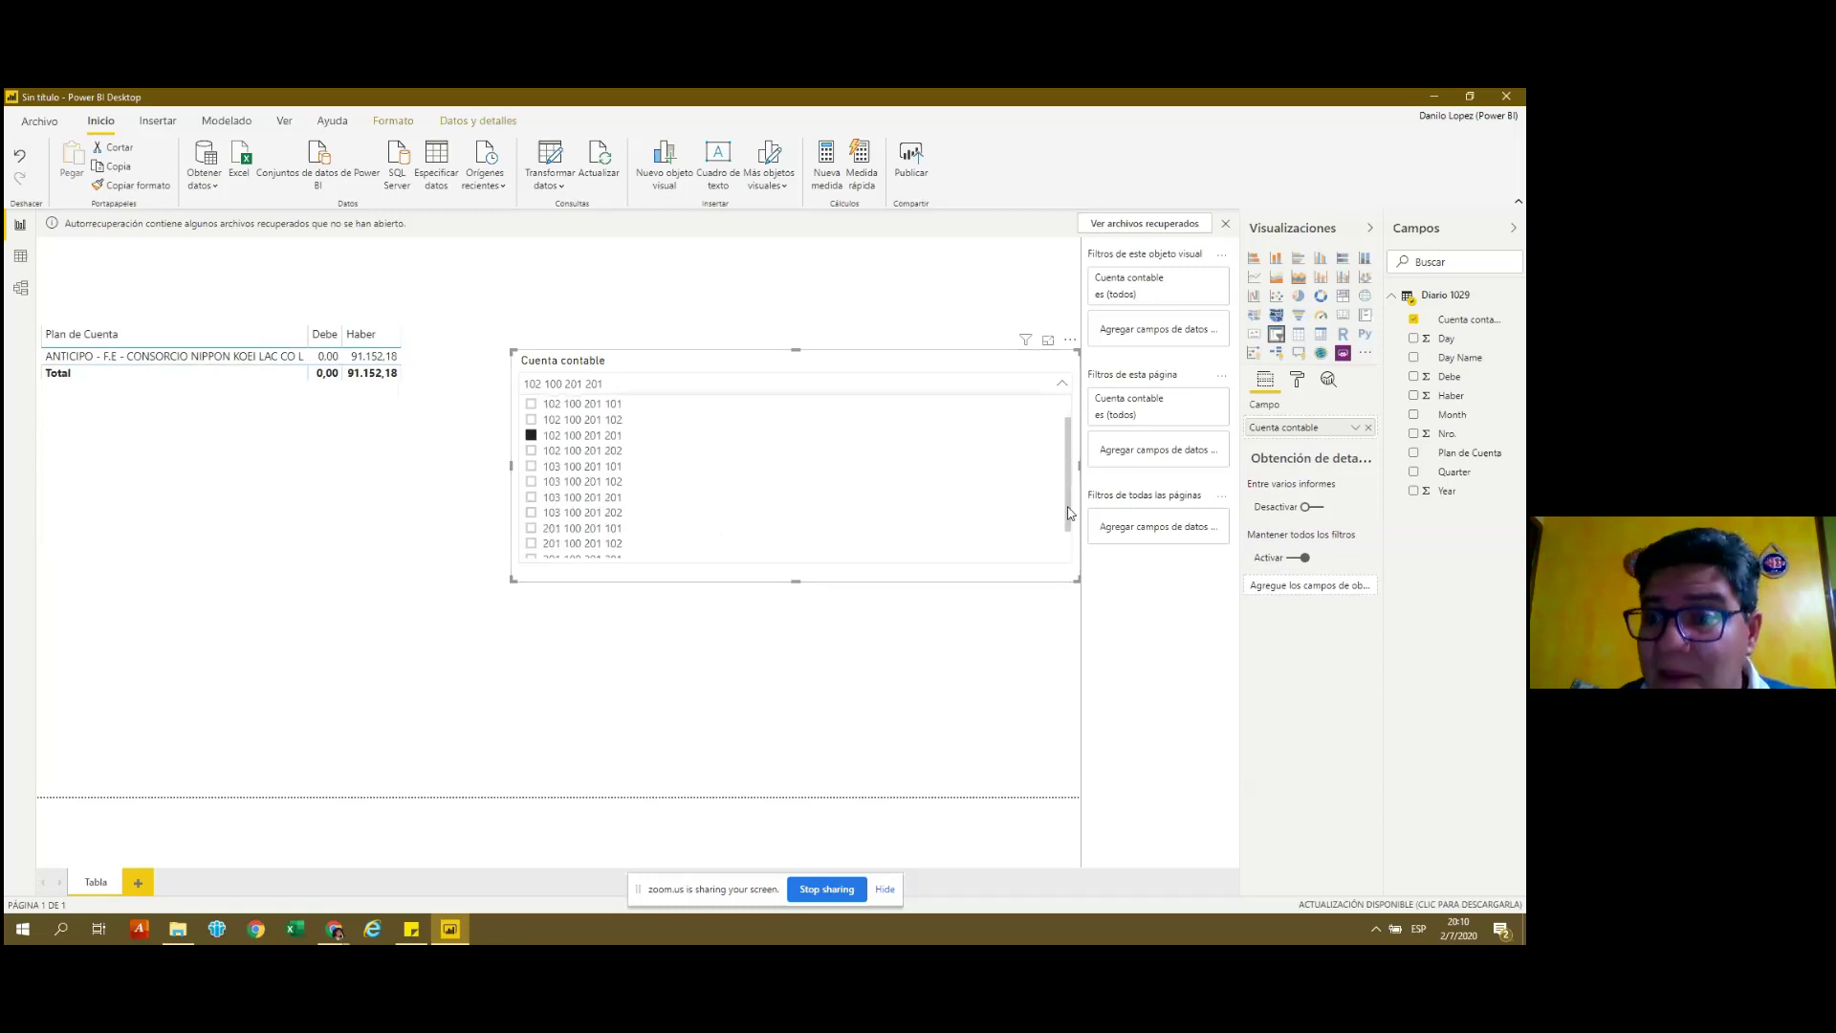
scroll(1063, 507, "up", 1)
scroll(1062, 483, "up", 1)
scroll(1056, 466, "up", 1)
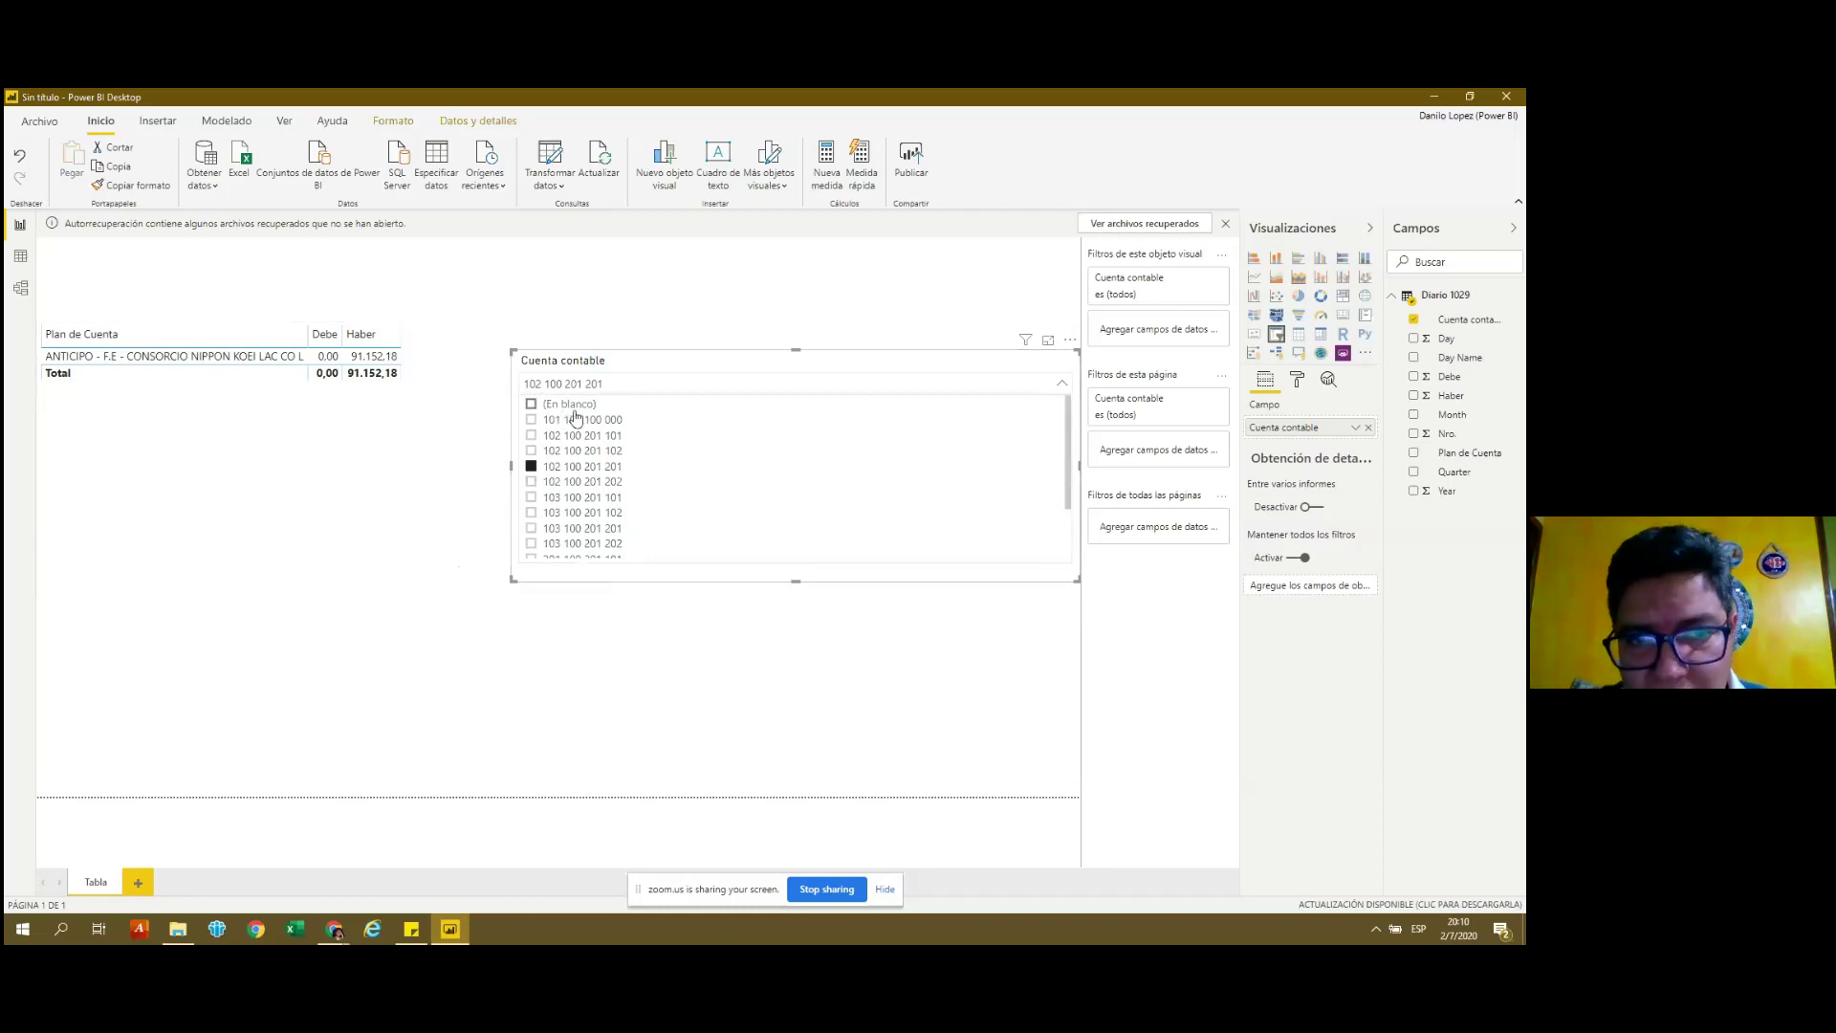
Collapse the dropdown and reset the slicer to Todas so every account shows.
left_click(1062, 381)
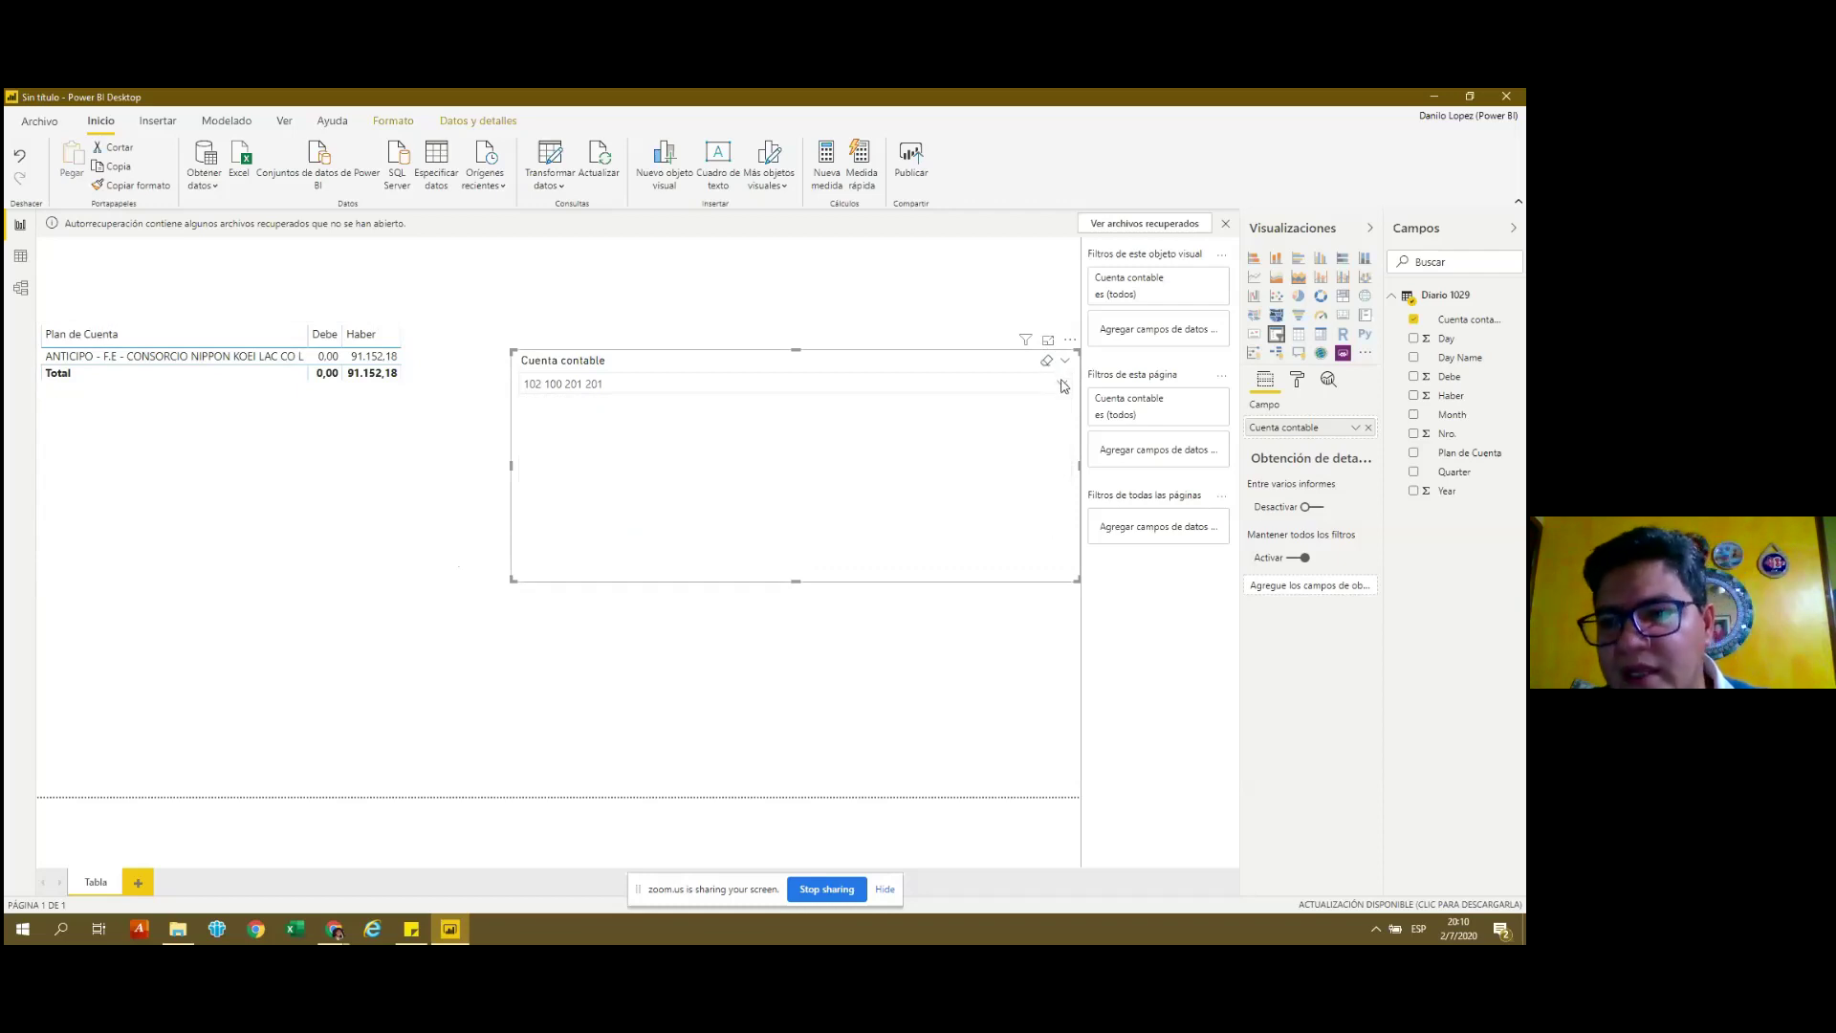
left_click(1050, 369)
left_click(1049, 366)
left_click(1048, 363)
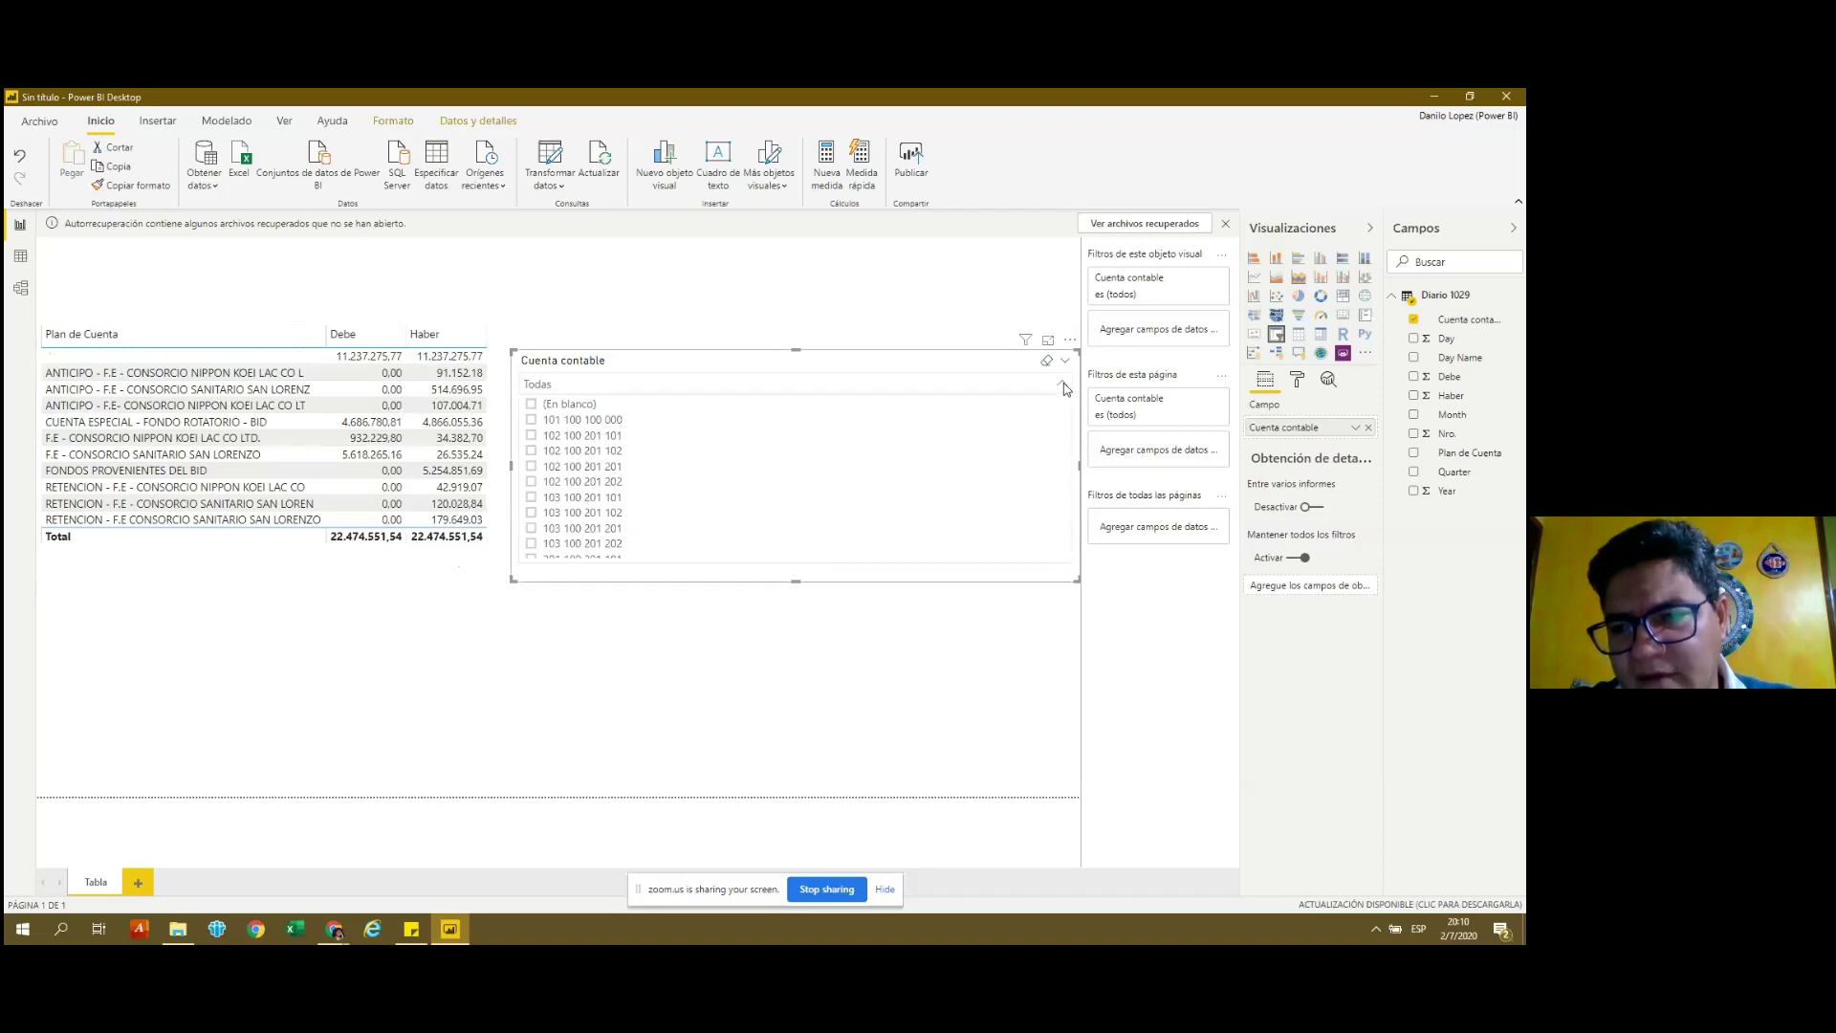
Drag the slicer's right edge left and its bottom edge up to shrink it.
left_click_drag(1078, 464, 1052, 469)
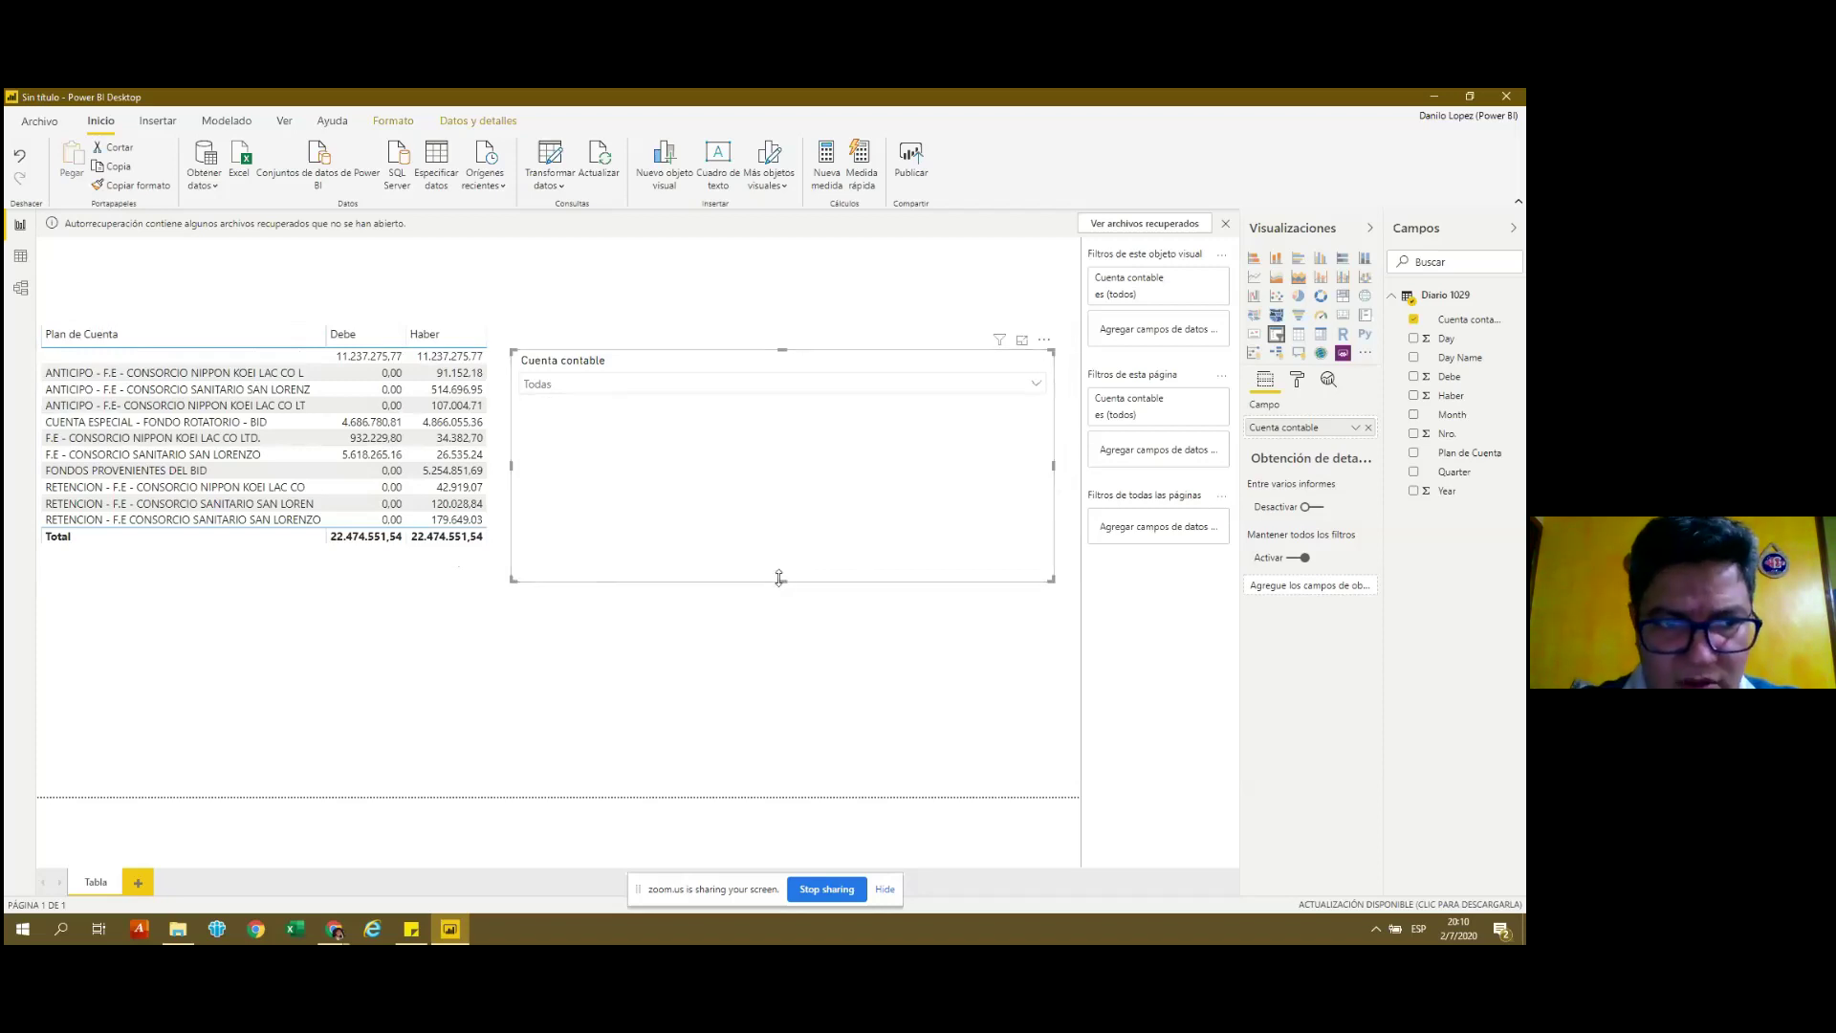
left_click_drag(780, 578, 767, 539)
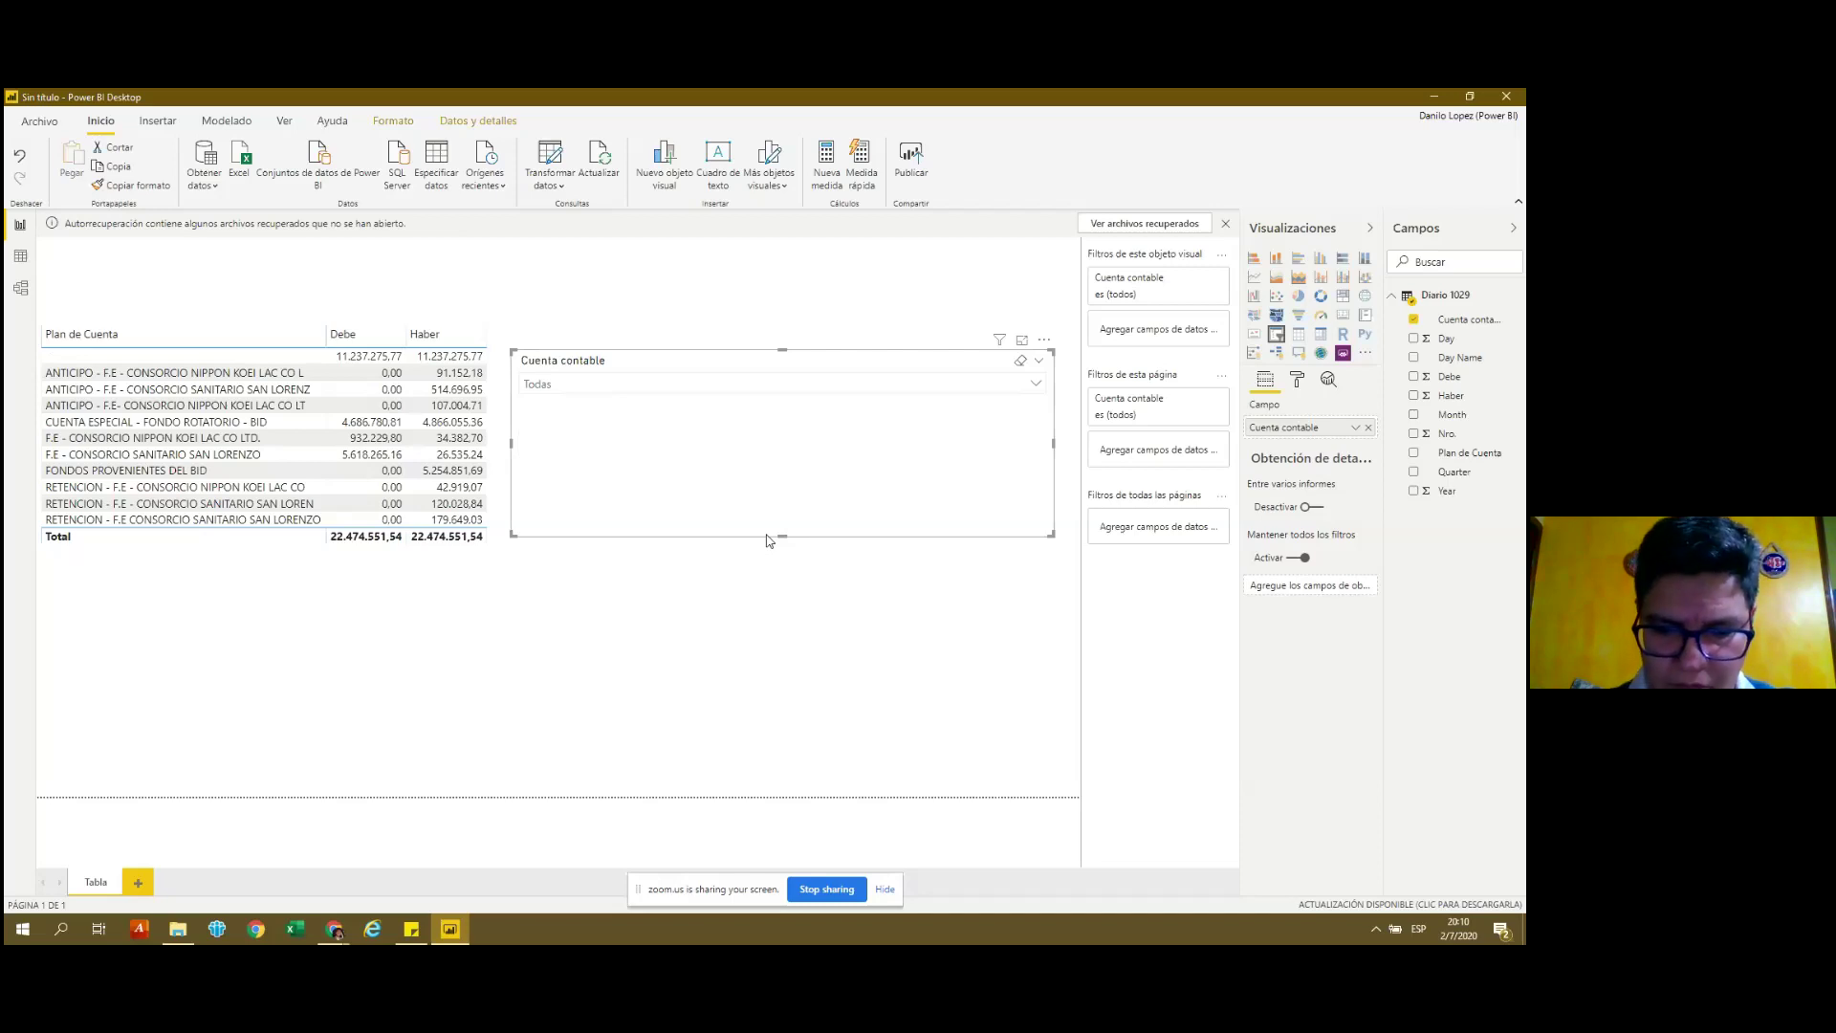
left_click(1038, 386)
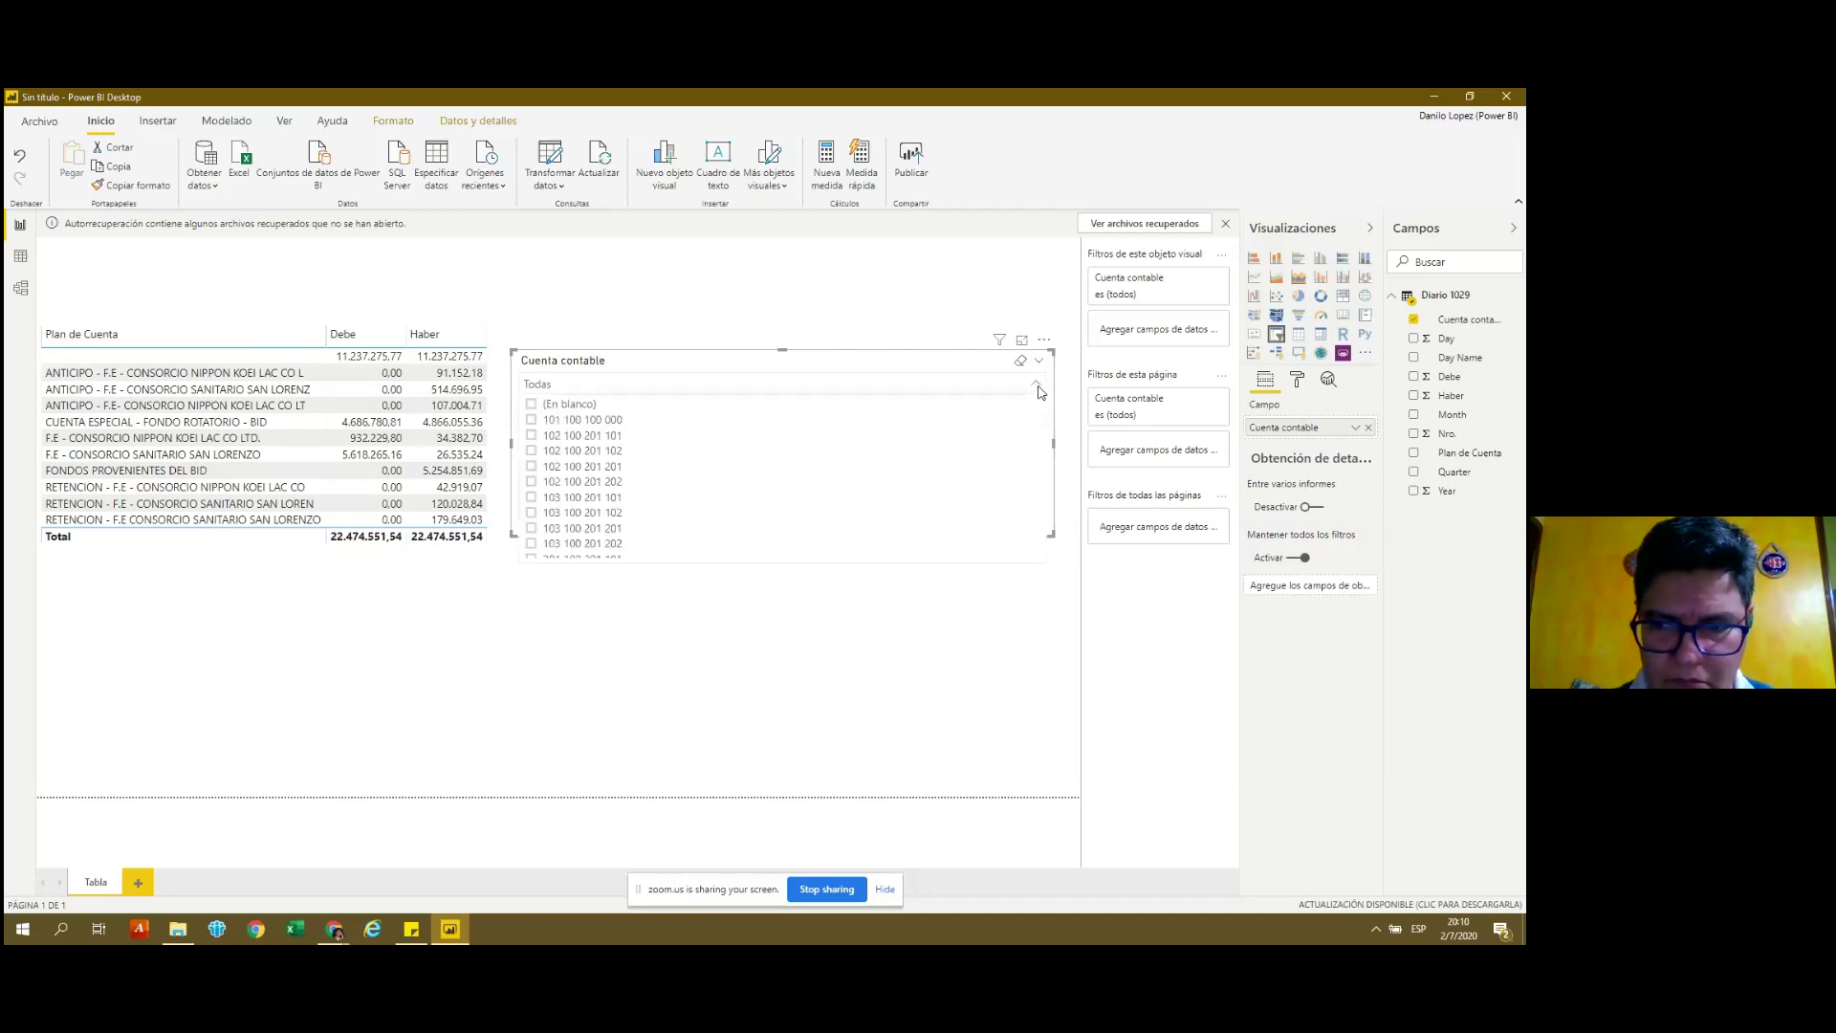
left_click(533, 499)
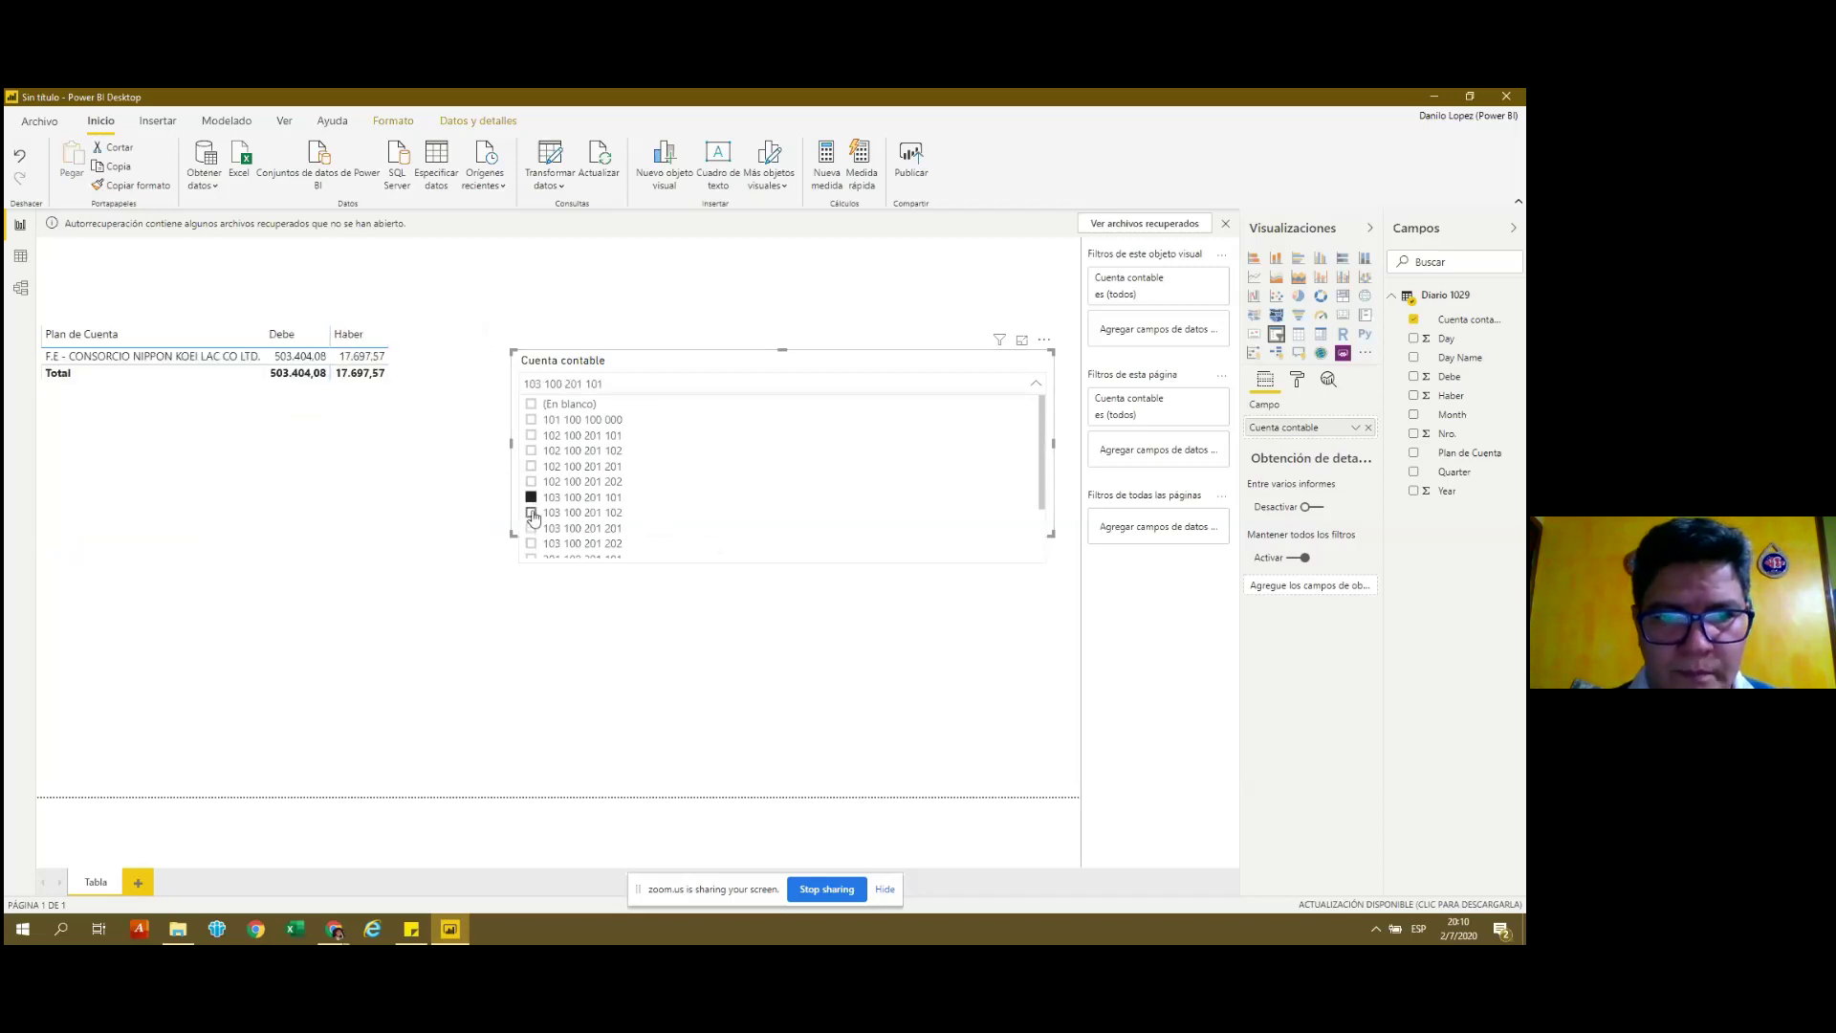
left_click(532, 513)
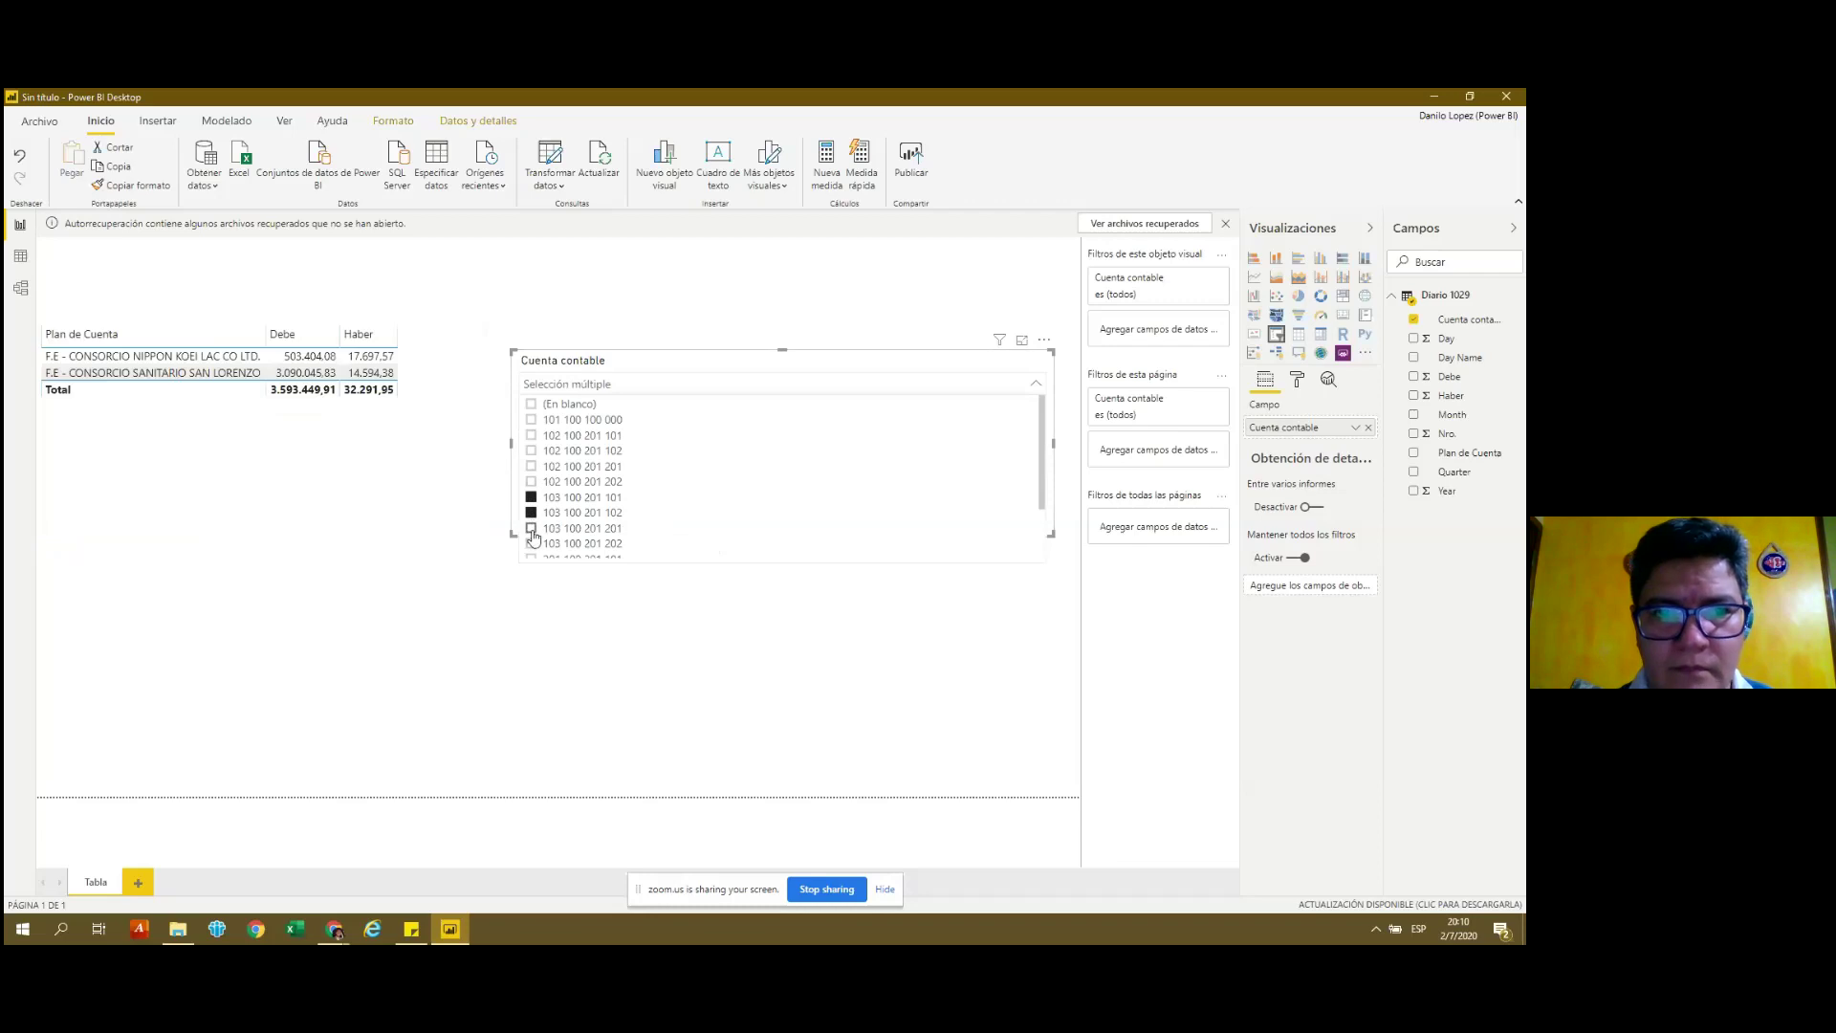
left_click(531, 529)
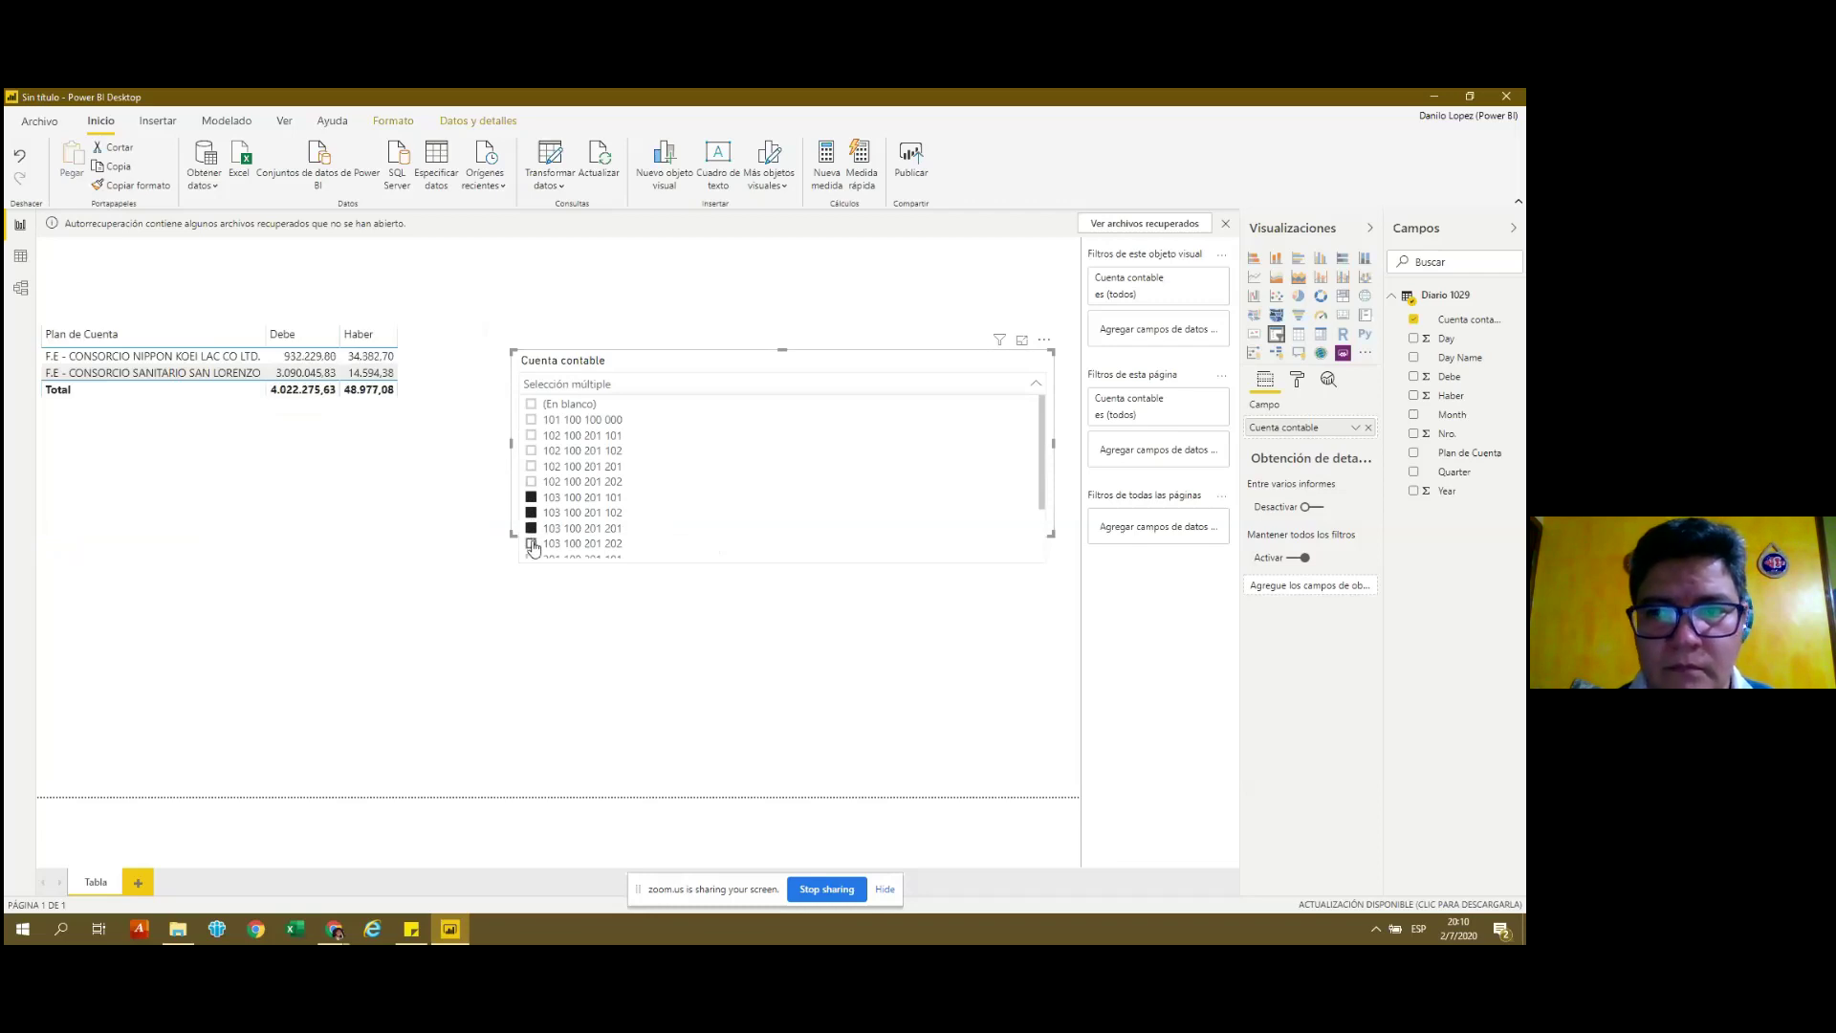
left_click(531, 544)
left_click_drag(1043, 460, 1044, 498)
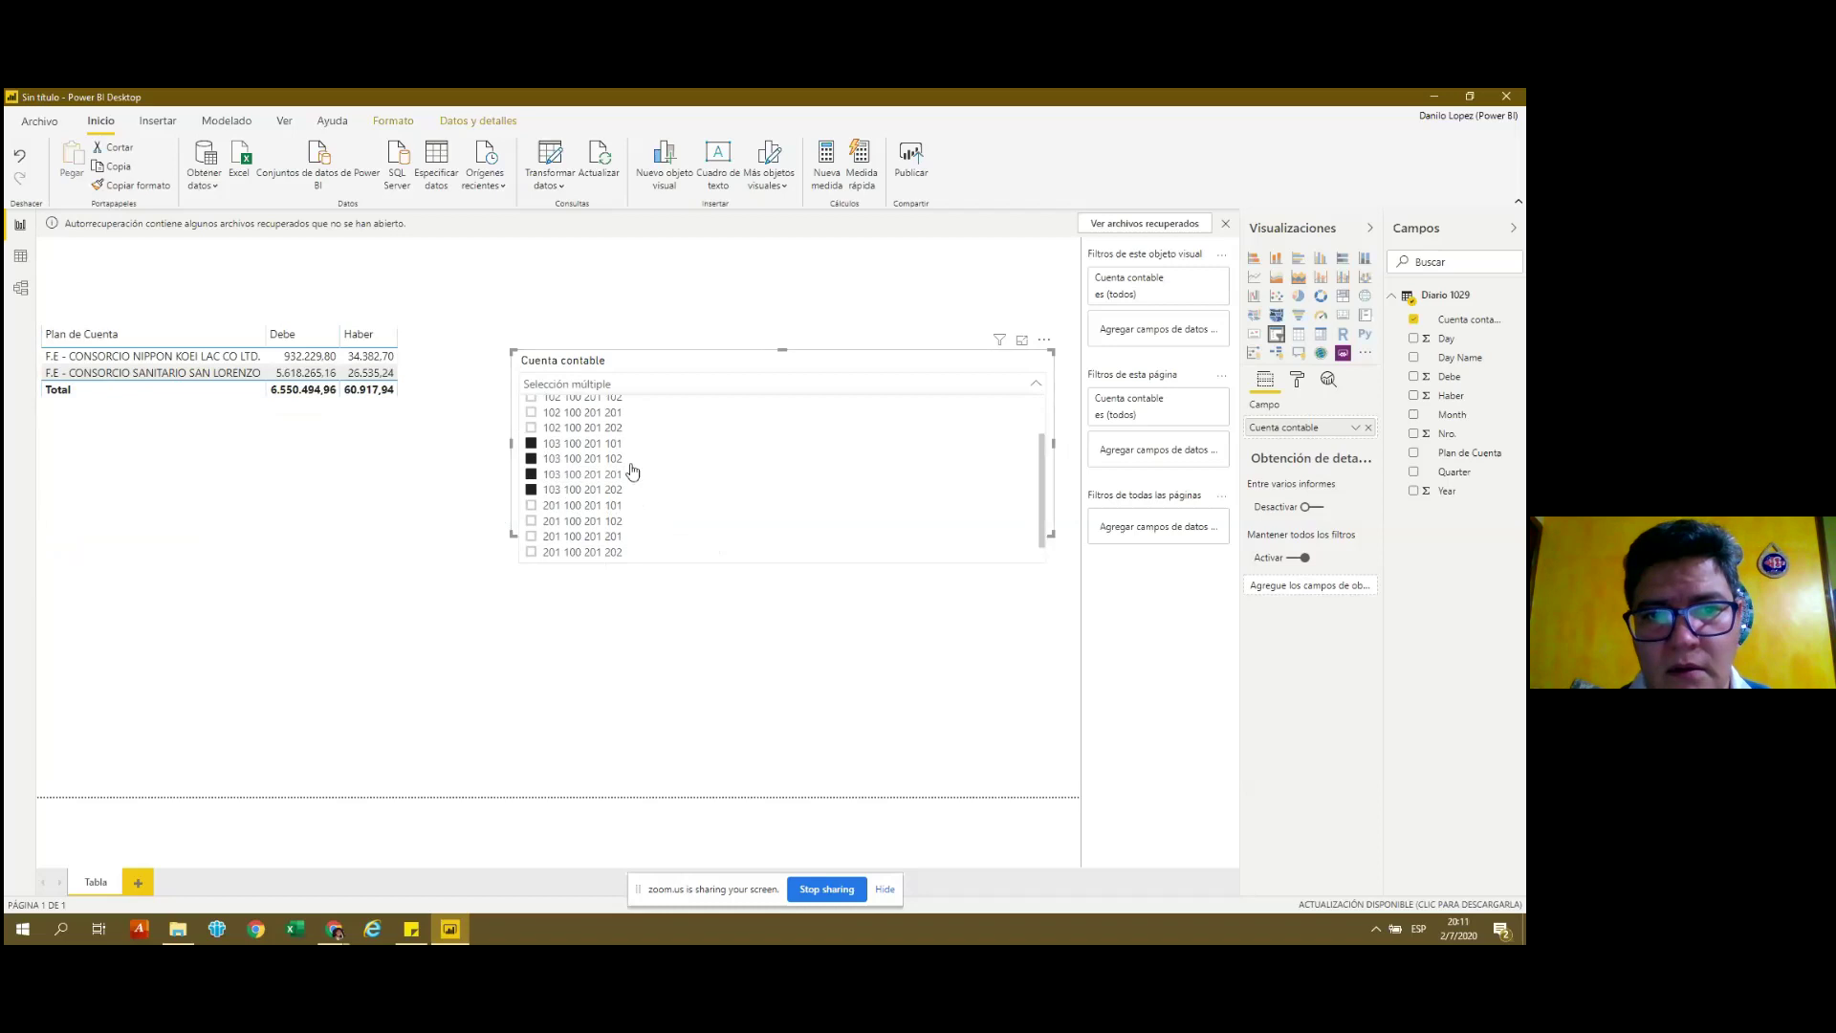
mouse_move(218, 431)
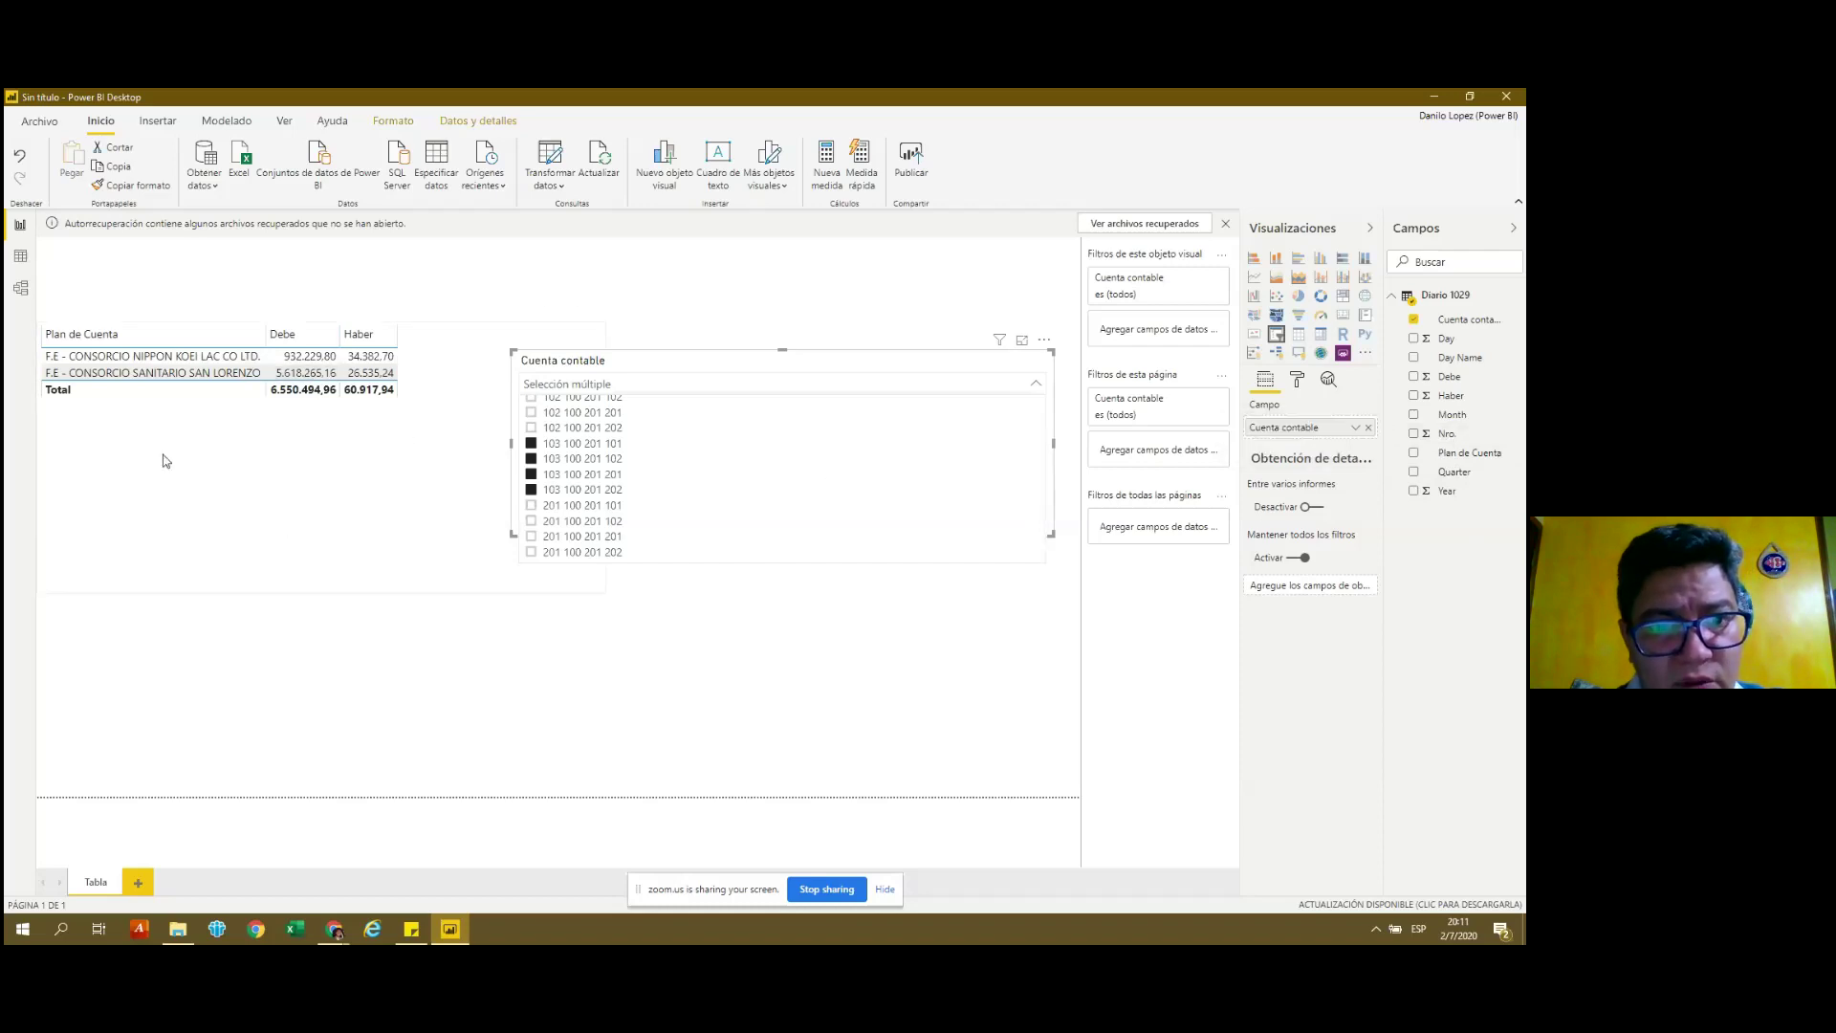
Select the table and drag Nro. into its Valores well between Plan de Cuenta and Debe.
left_click(288, 515)
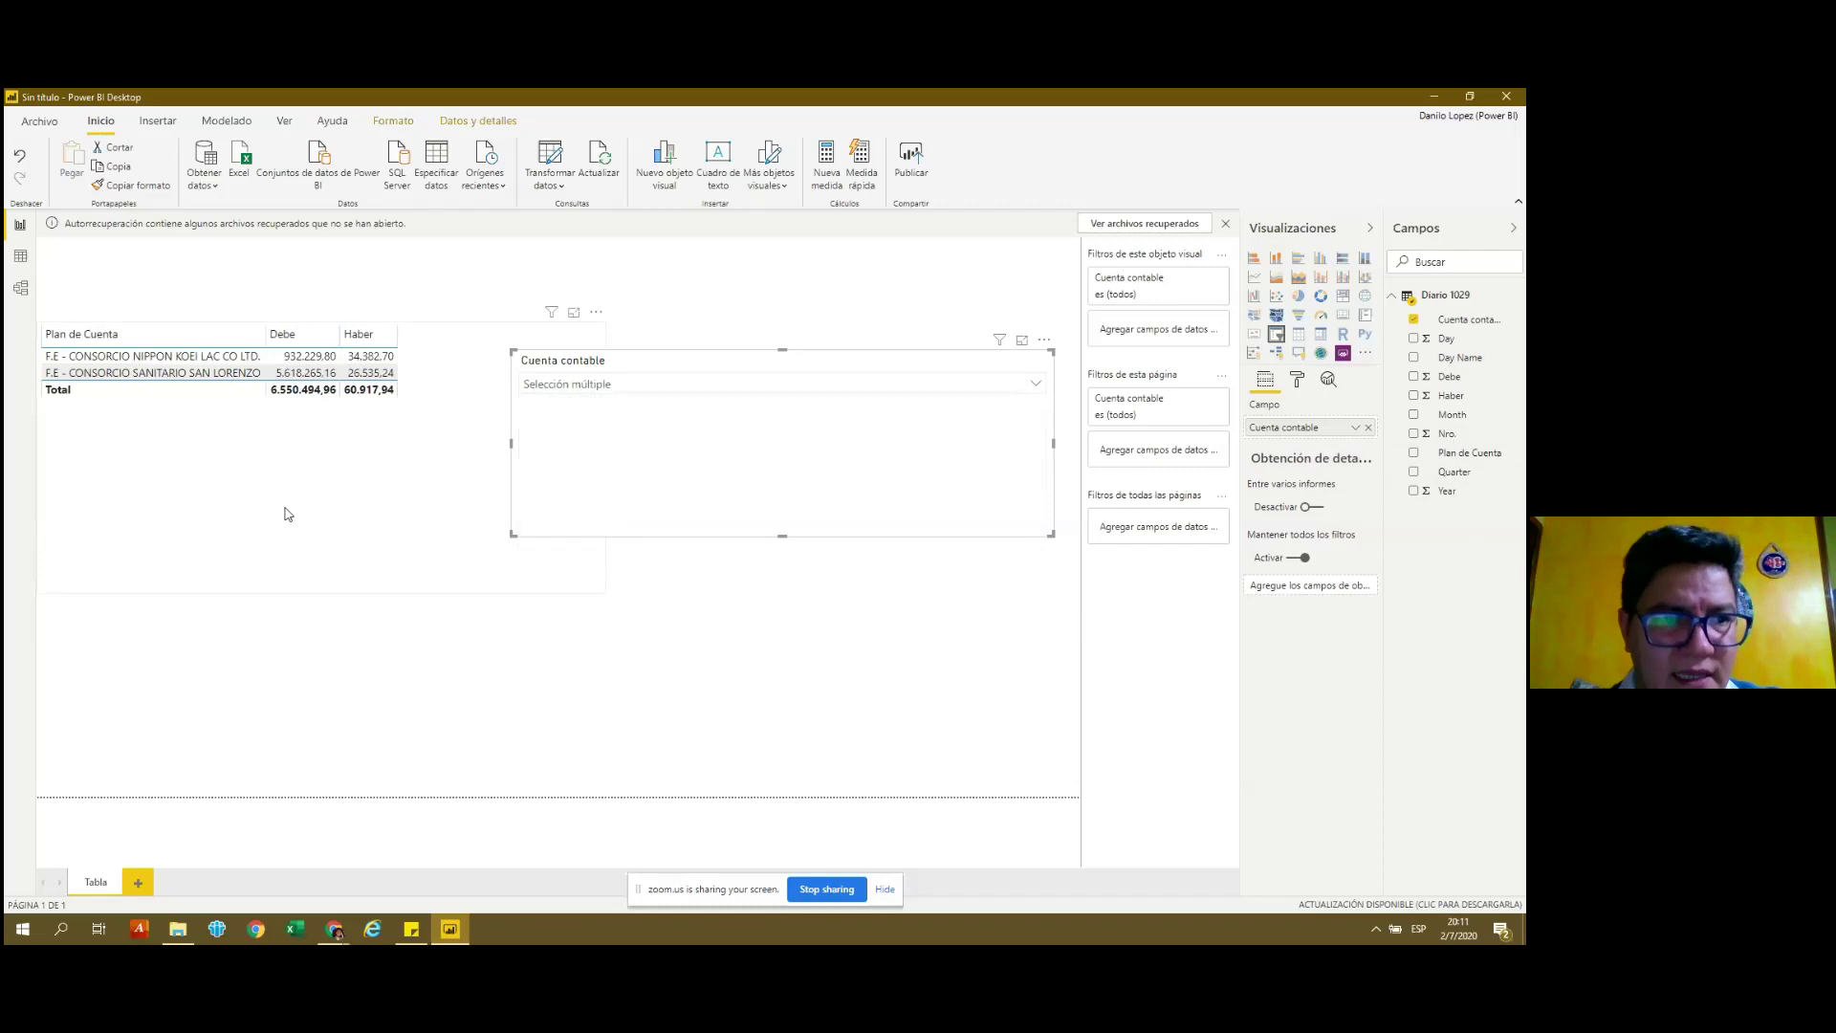
left_click(287, 514)
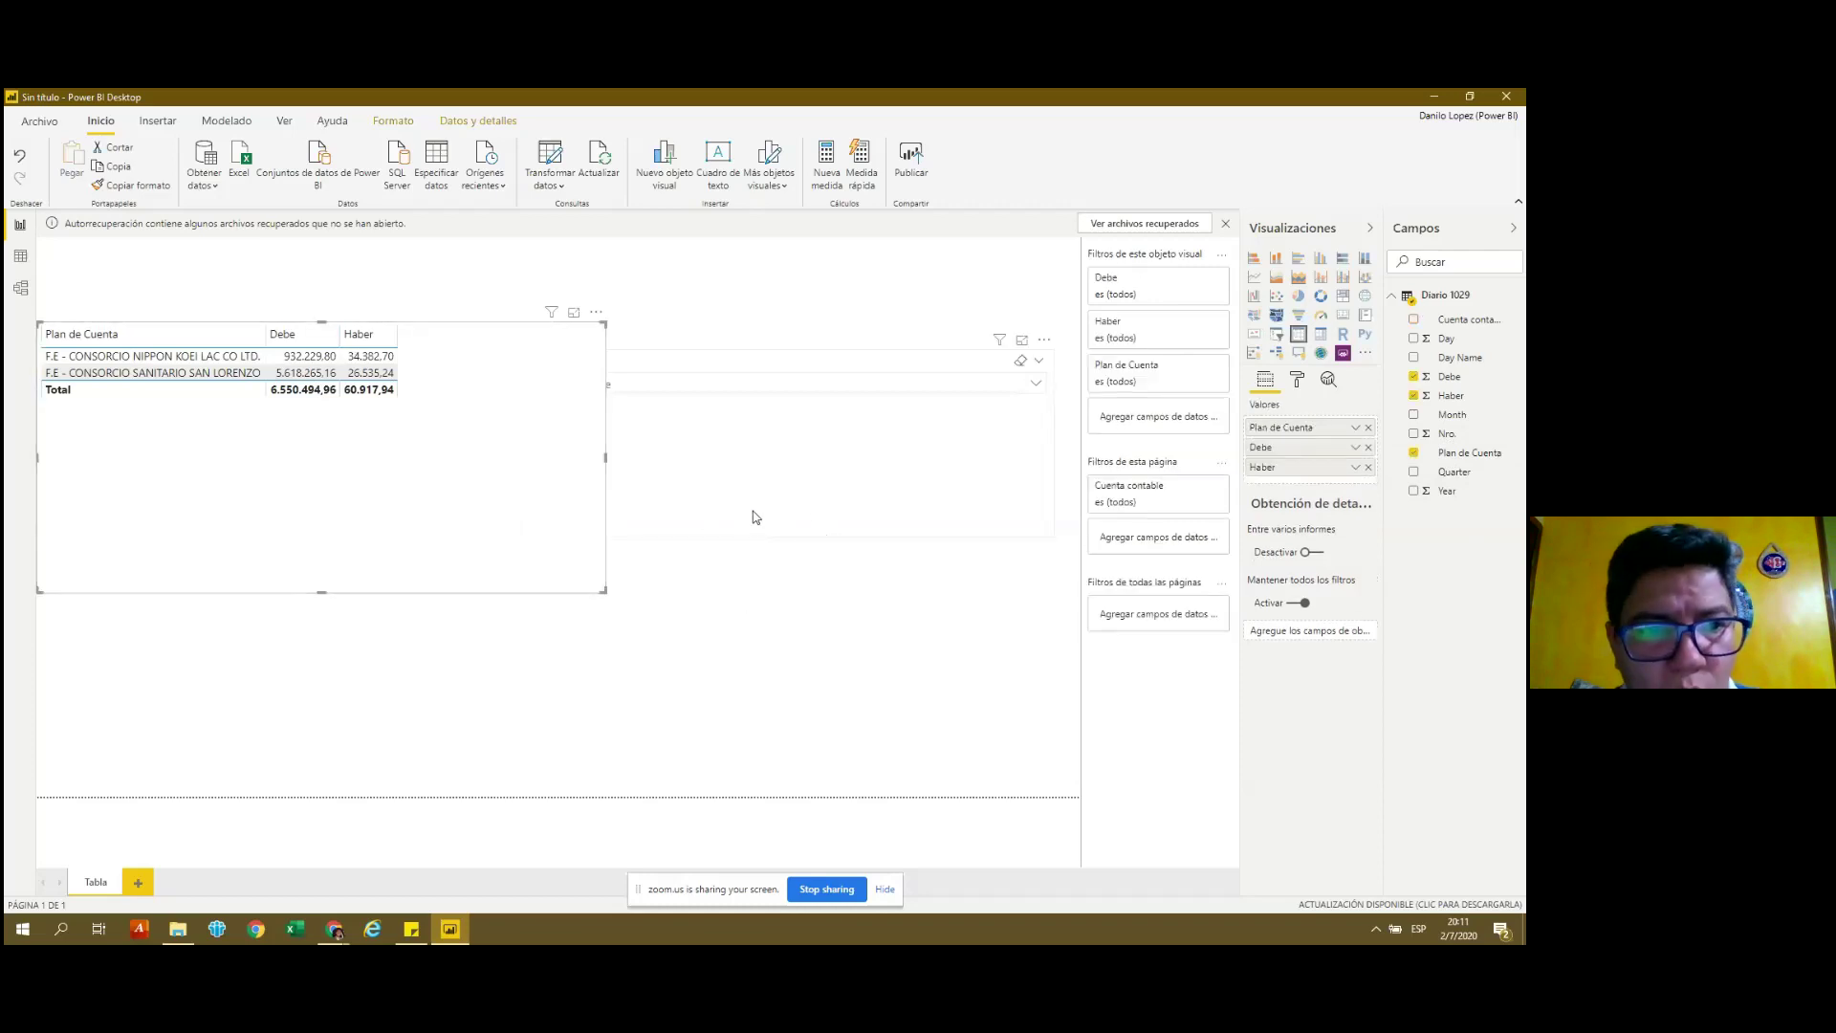
left_click(893, 511)
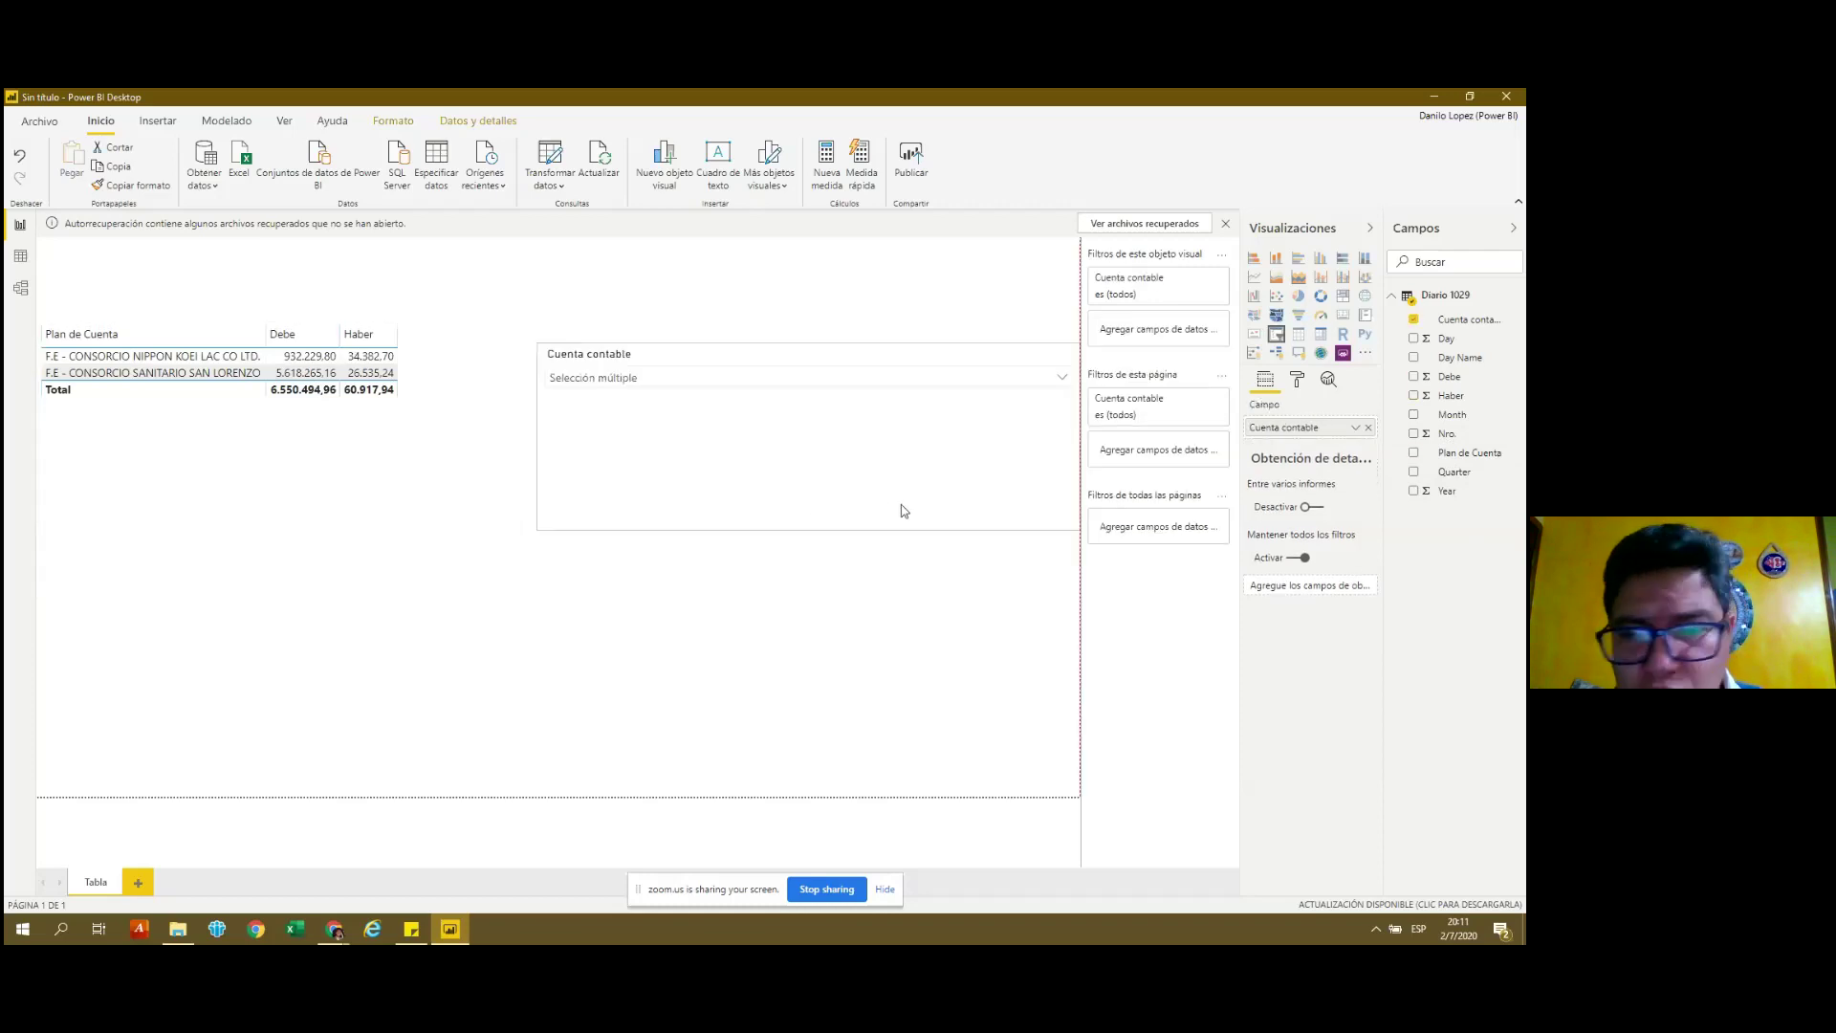
left_click(240, 492)
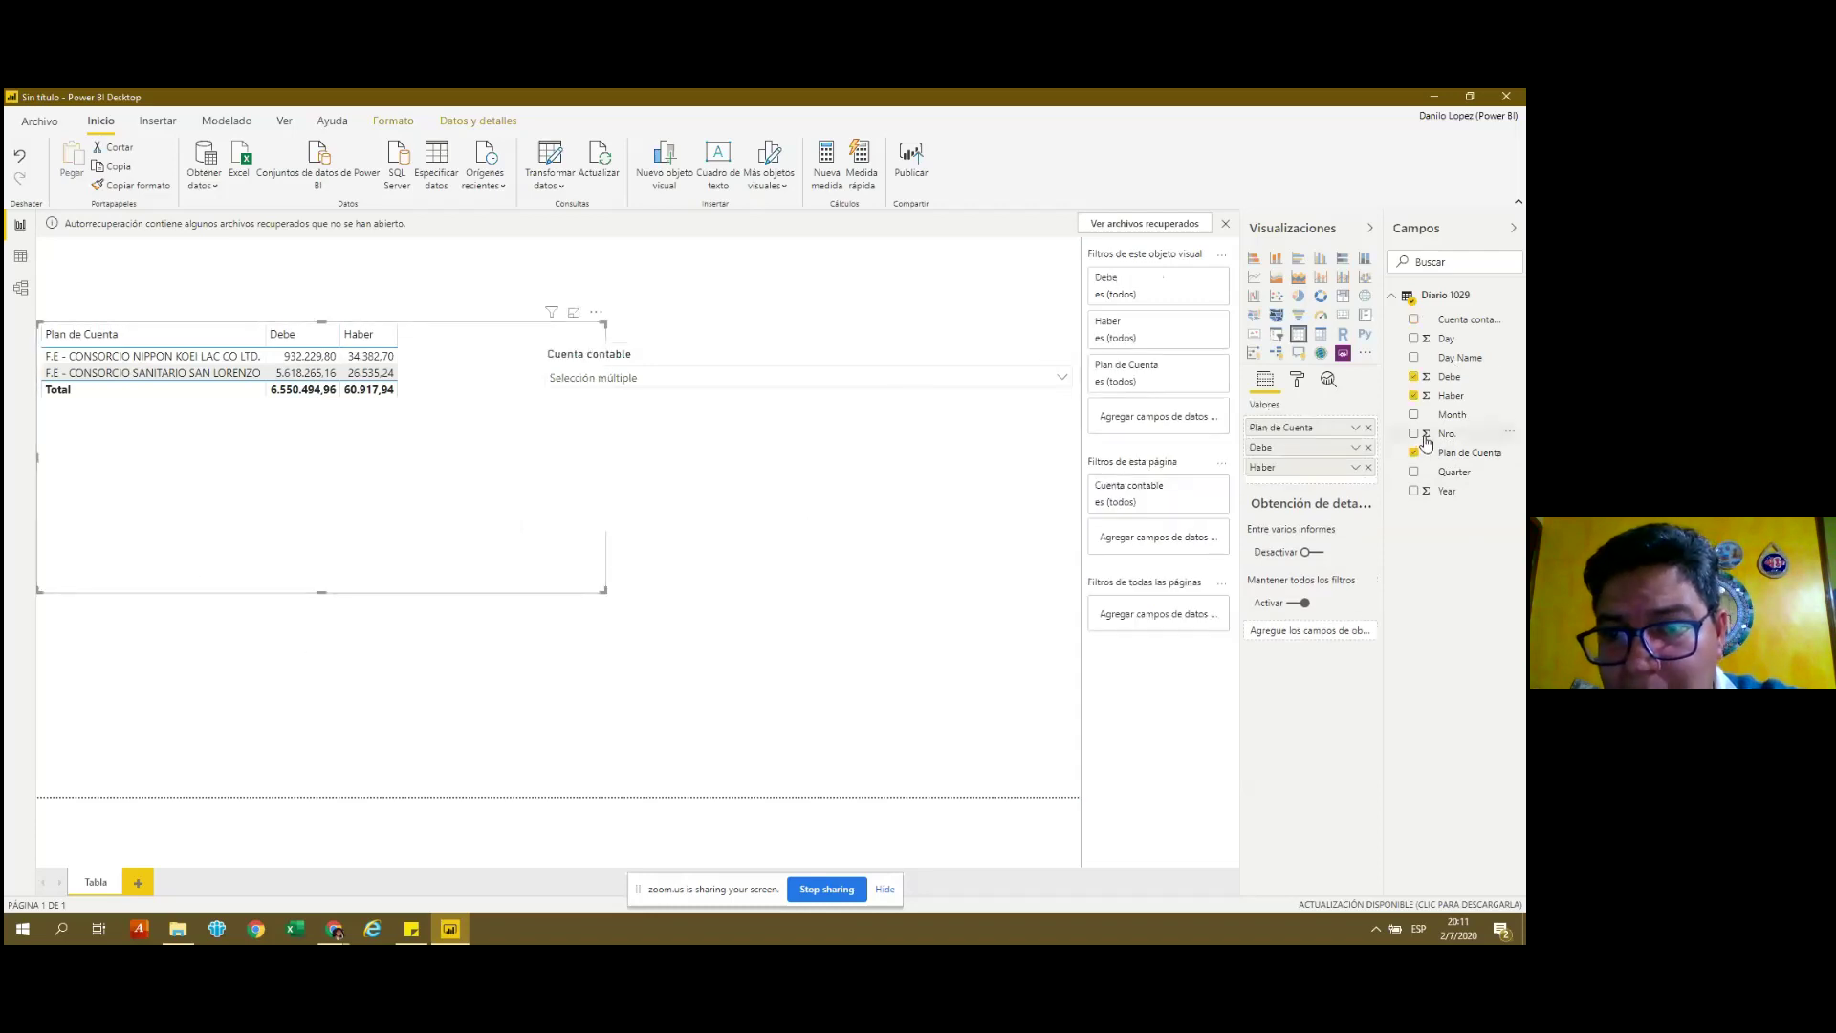
left_click_drag(1426, 440, 1307, 449)
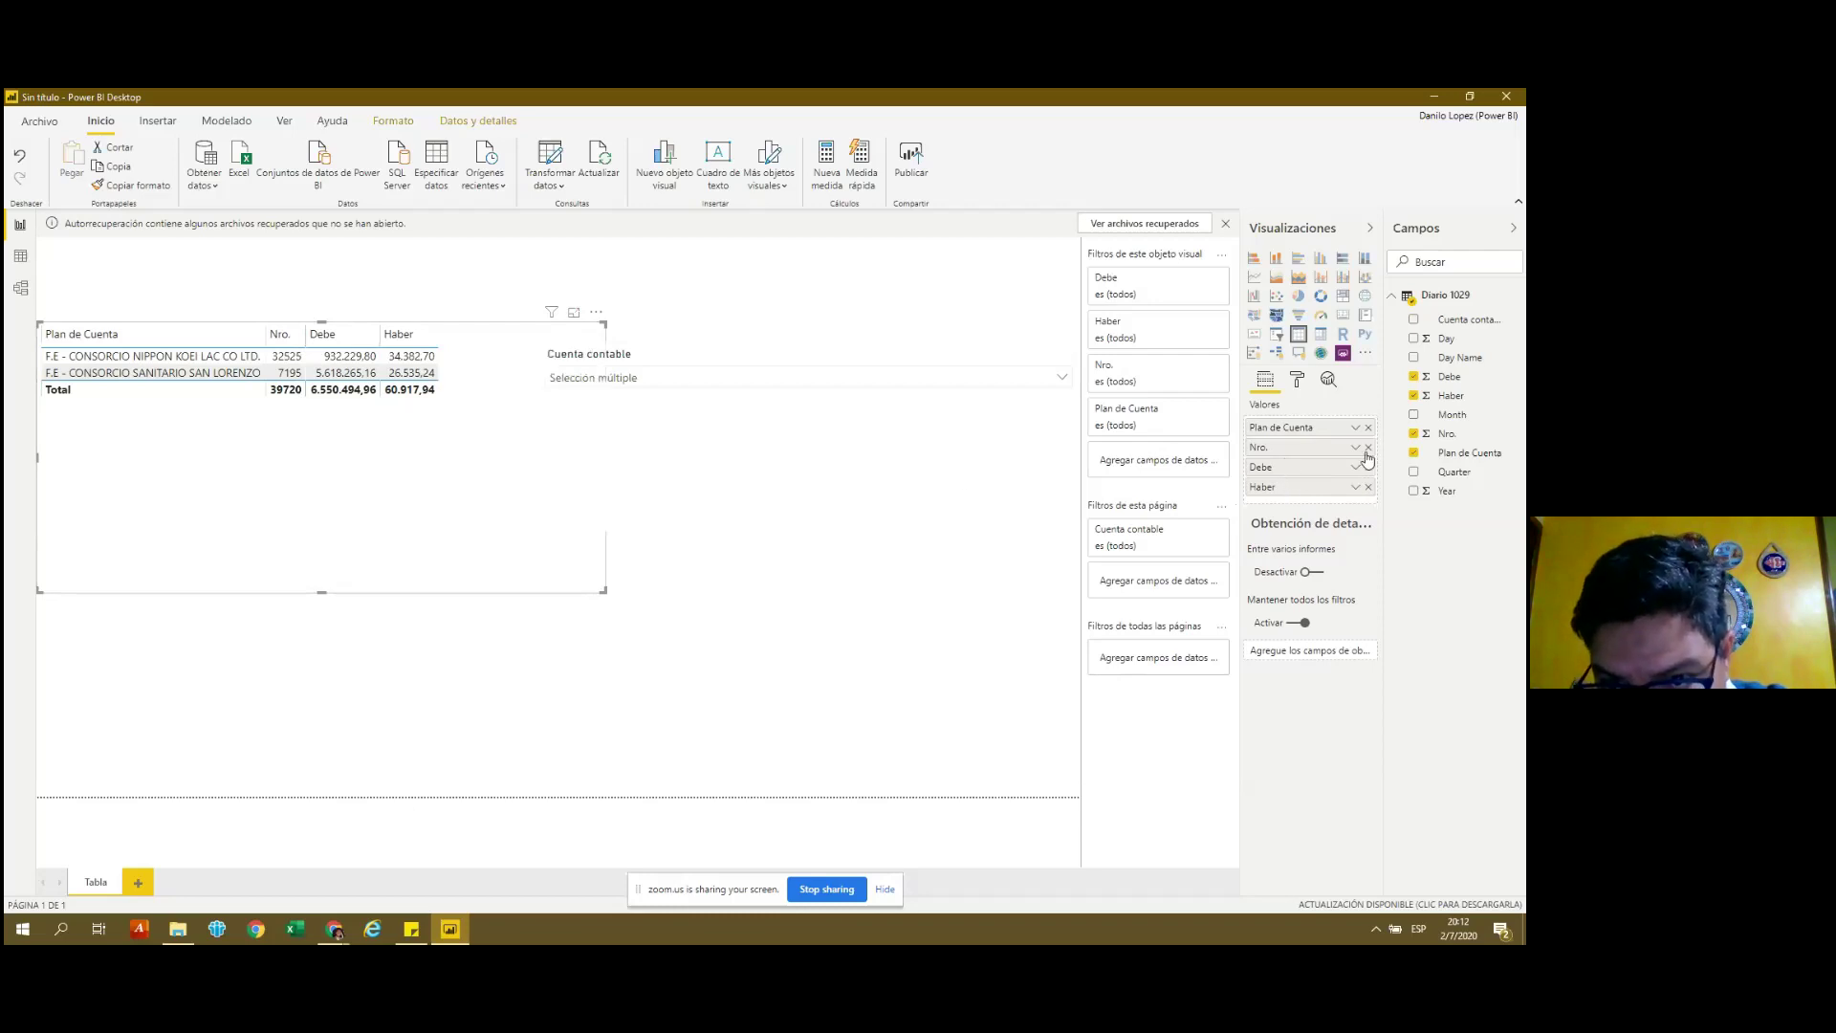
Set the Nro. field in the Valores well to No resumir.
left_click(1356, 449)
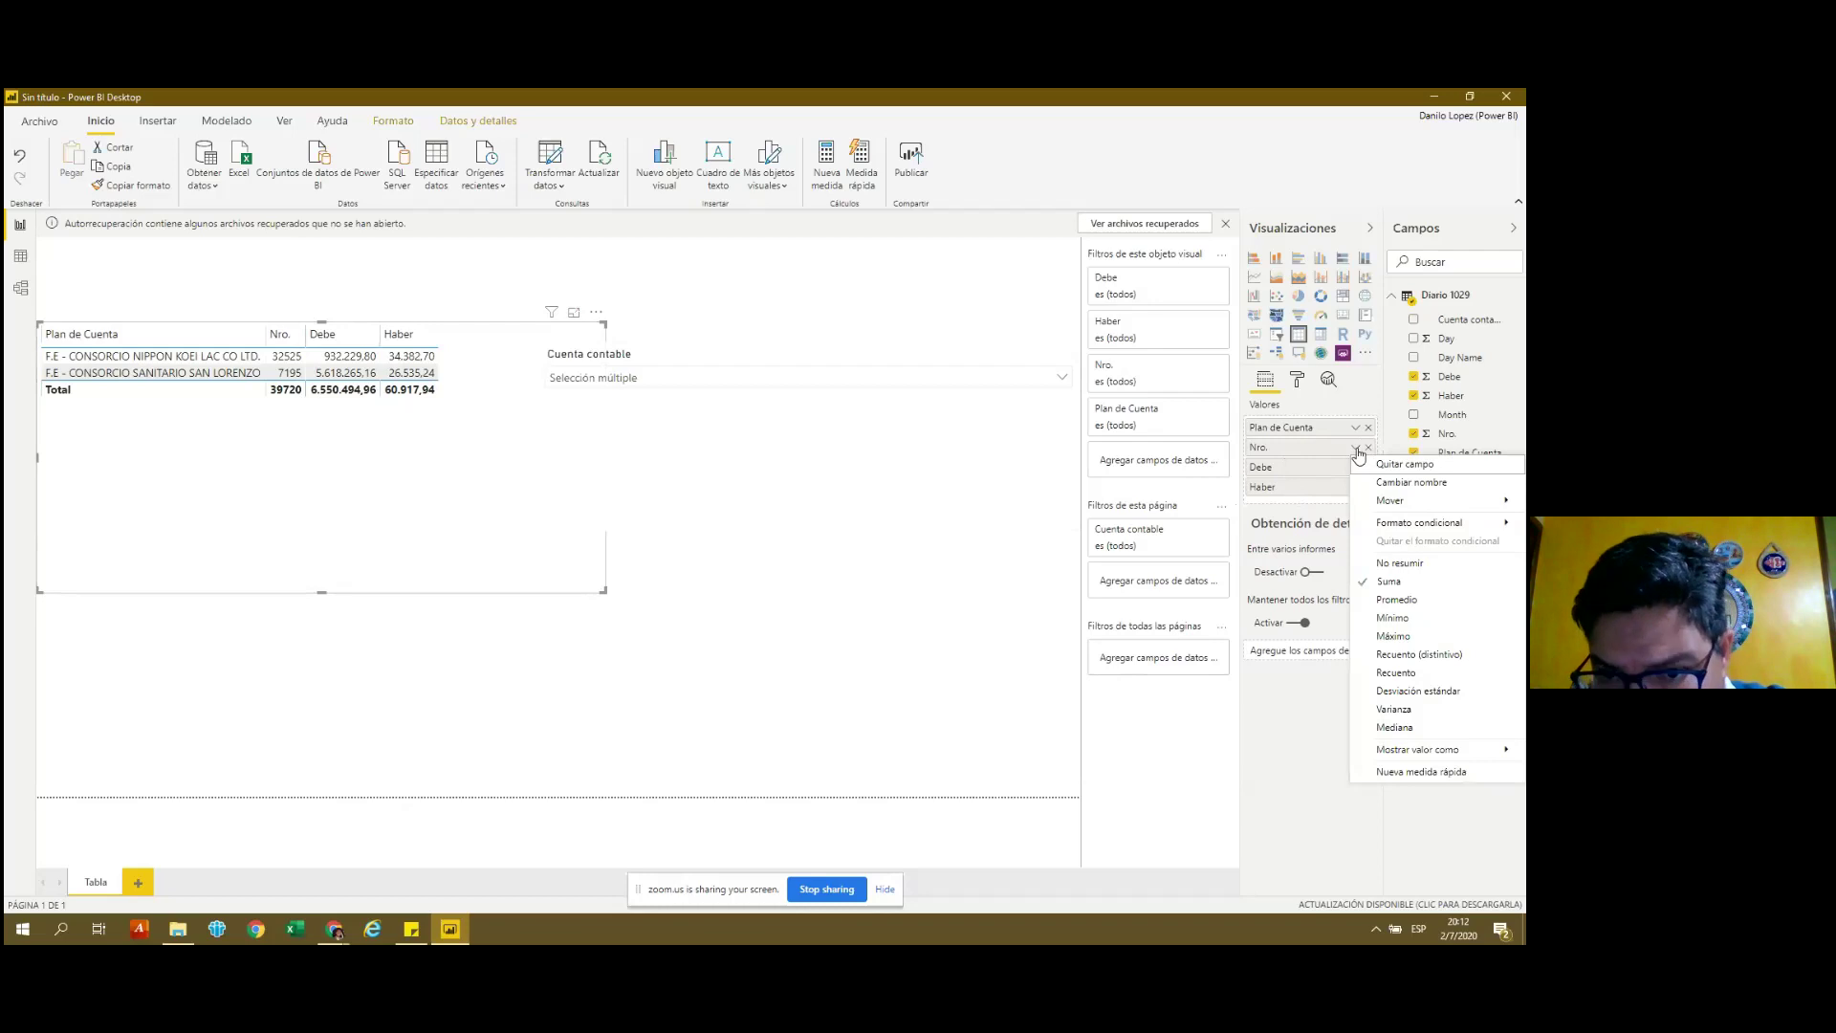
left_click(1408, 564)
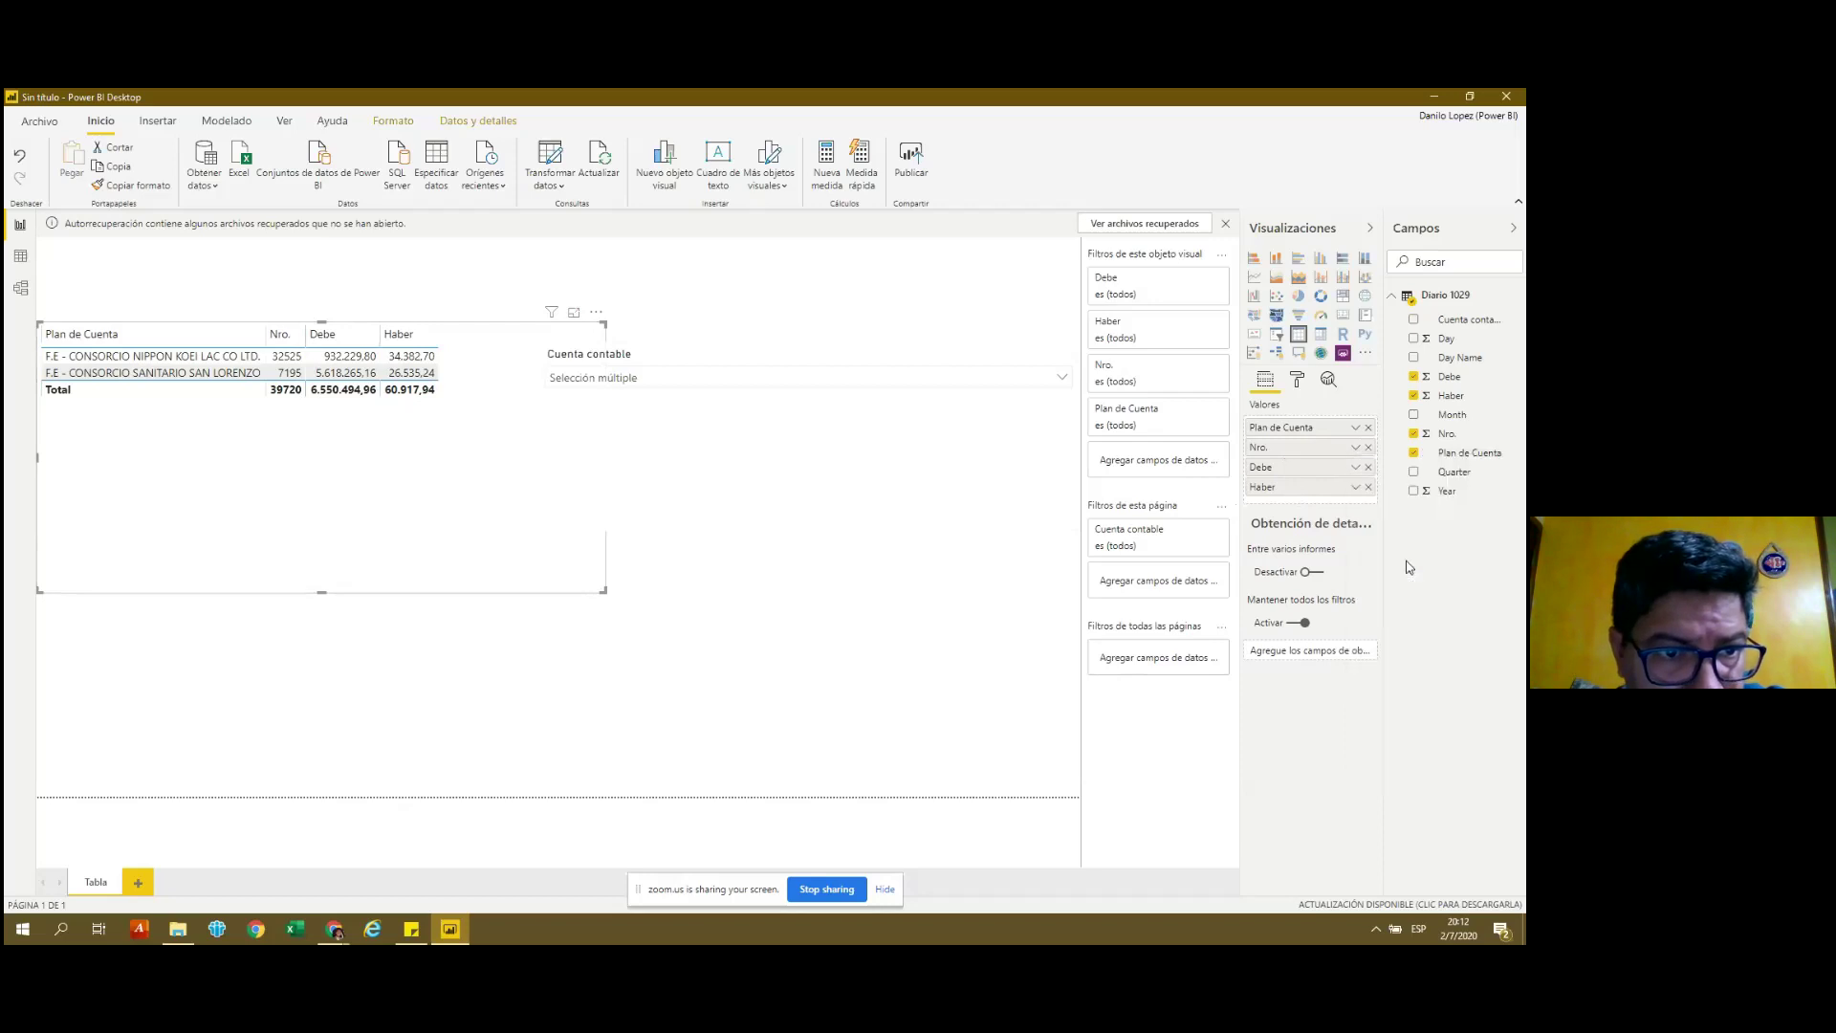
left_click(1357, 452)
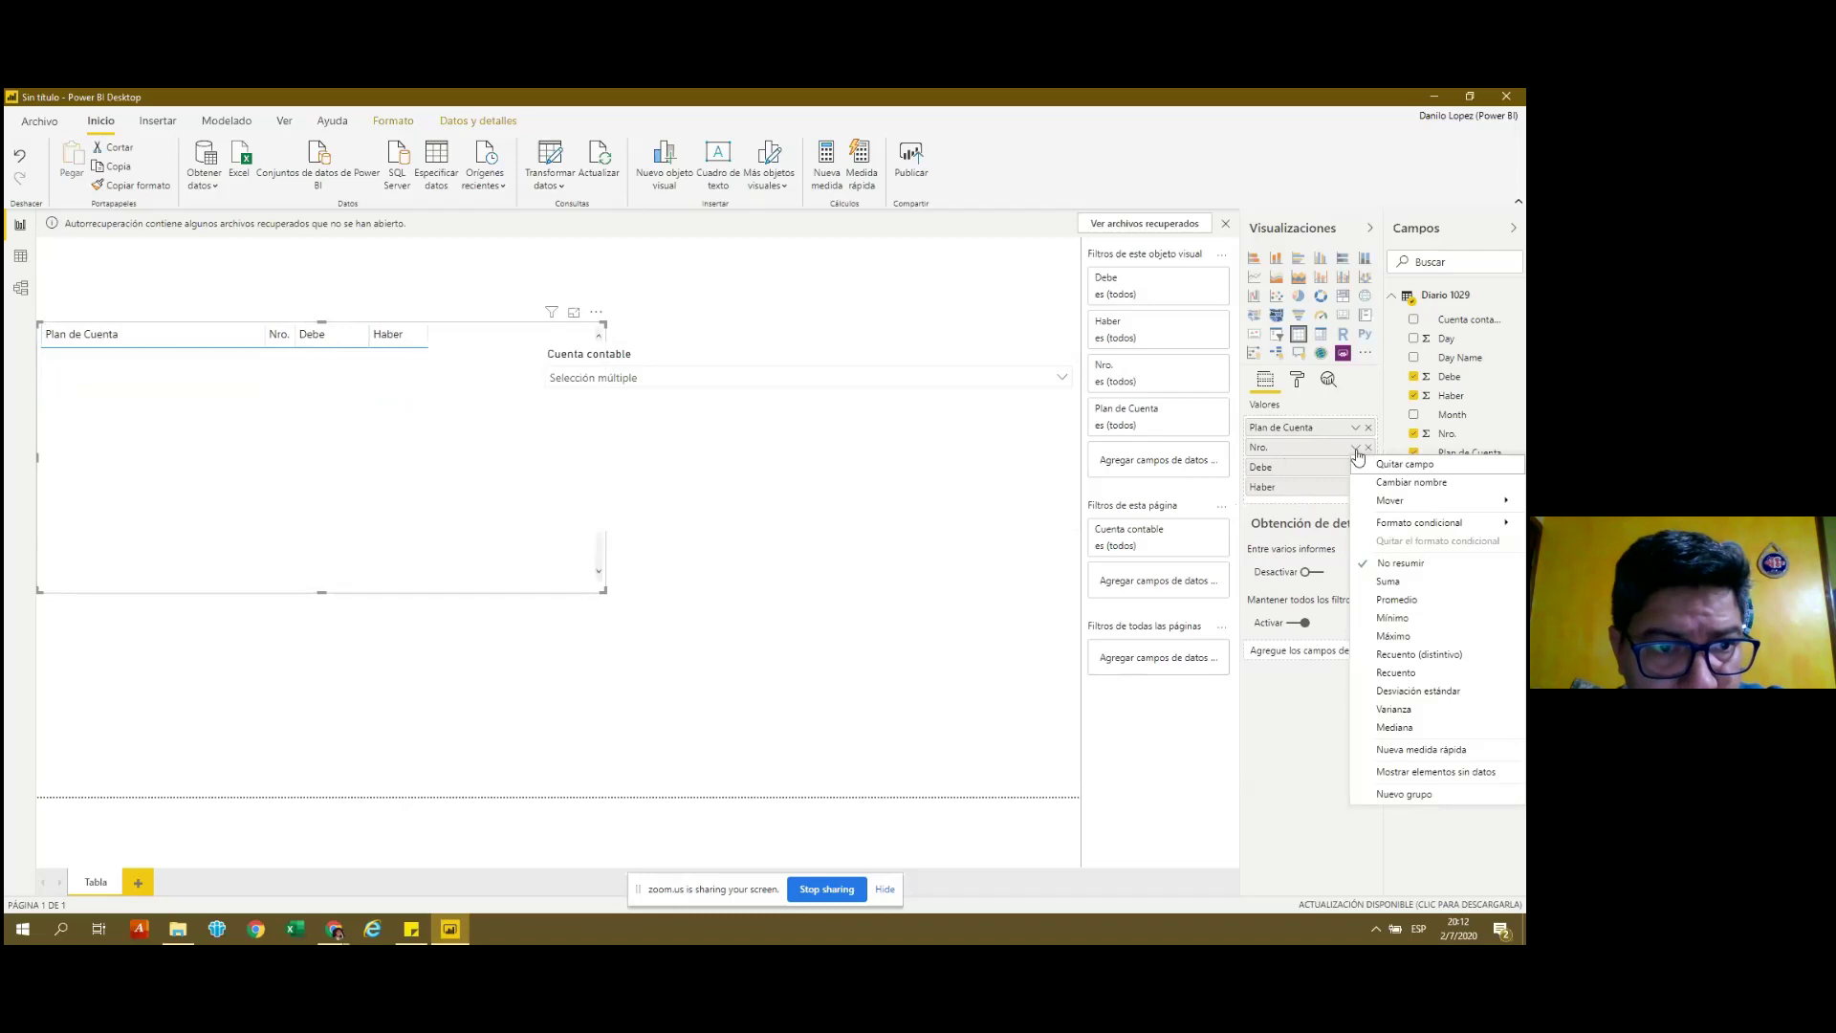
key("Escape")
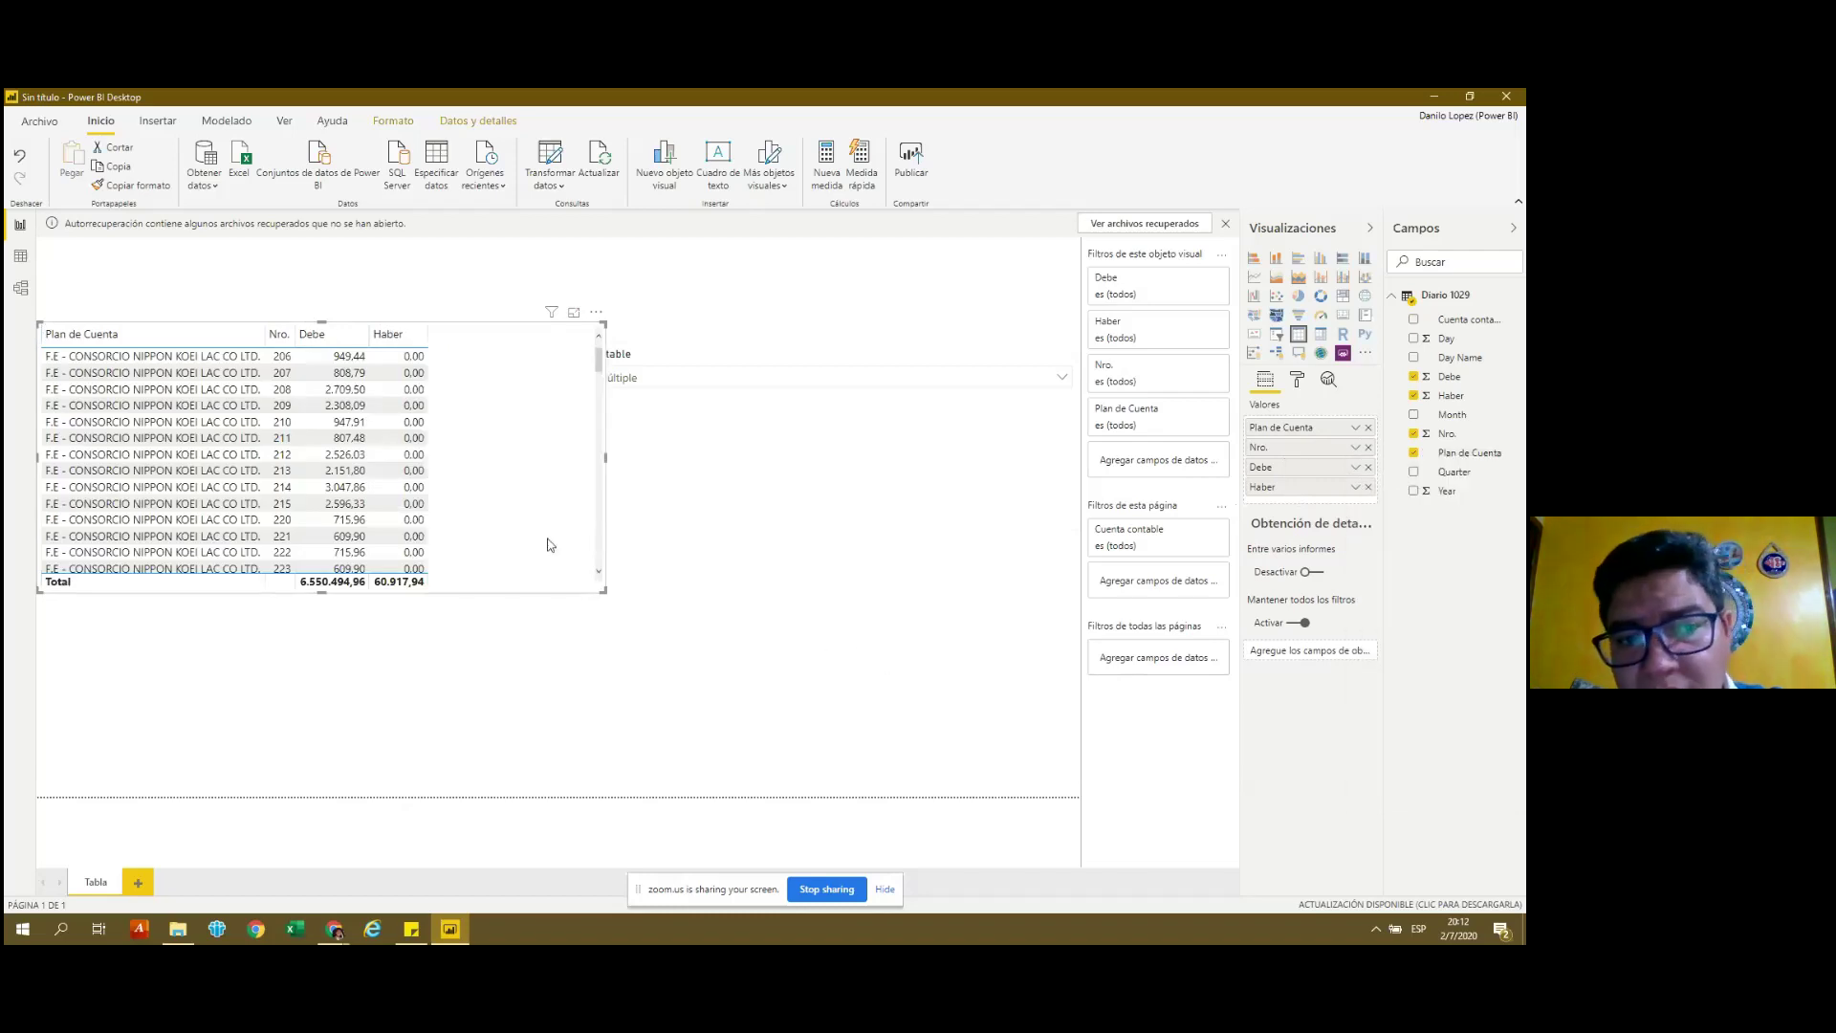
Reselect the table, nudge its top edge, and check the slicer's account list.
left_click(498, 381)
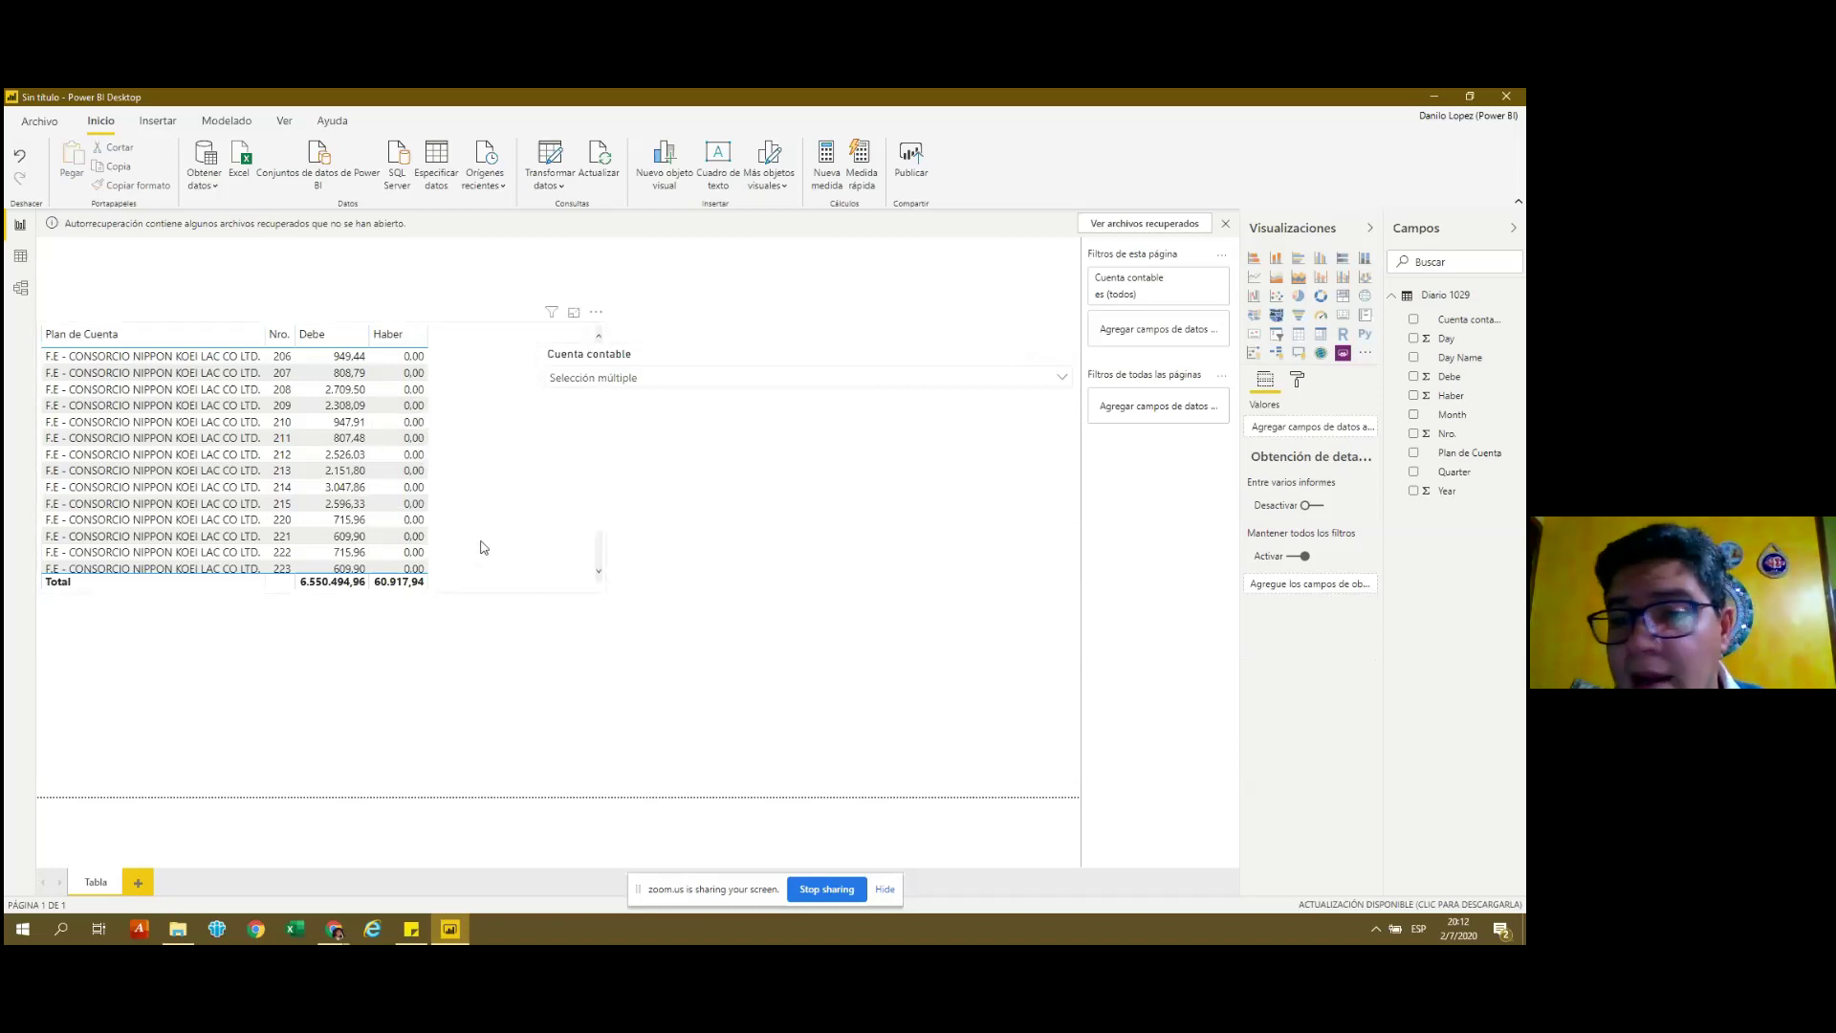
left_click(540, 490)
mouse_move(601, 366)
left_mouse_down()
mouse_move(604, 449)
mouse_move(600, 359)
left_mouse_up()
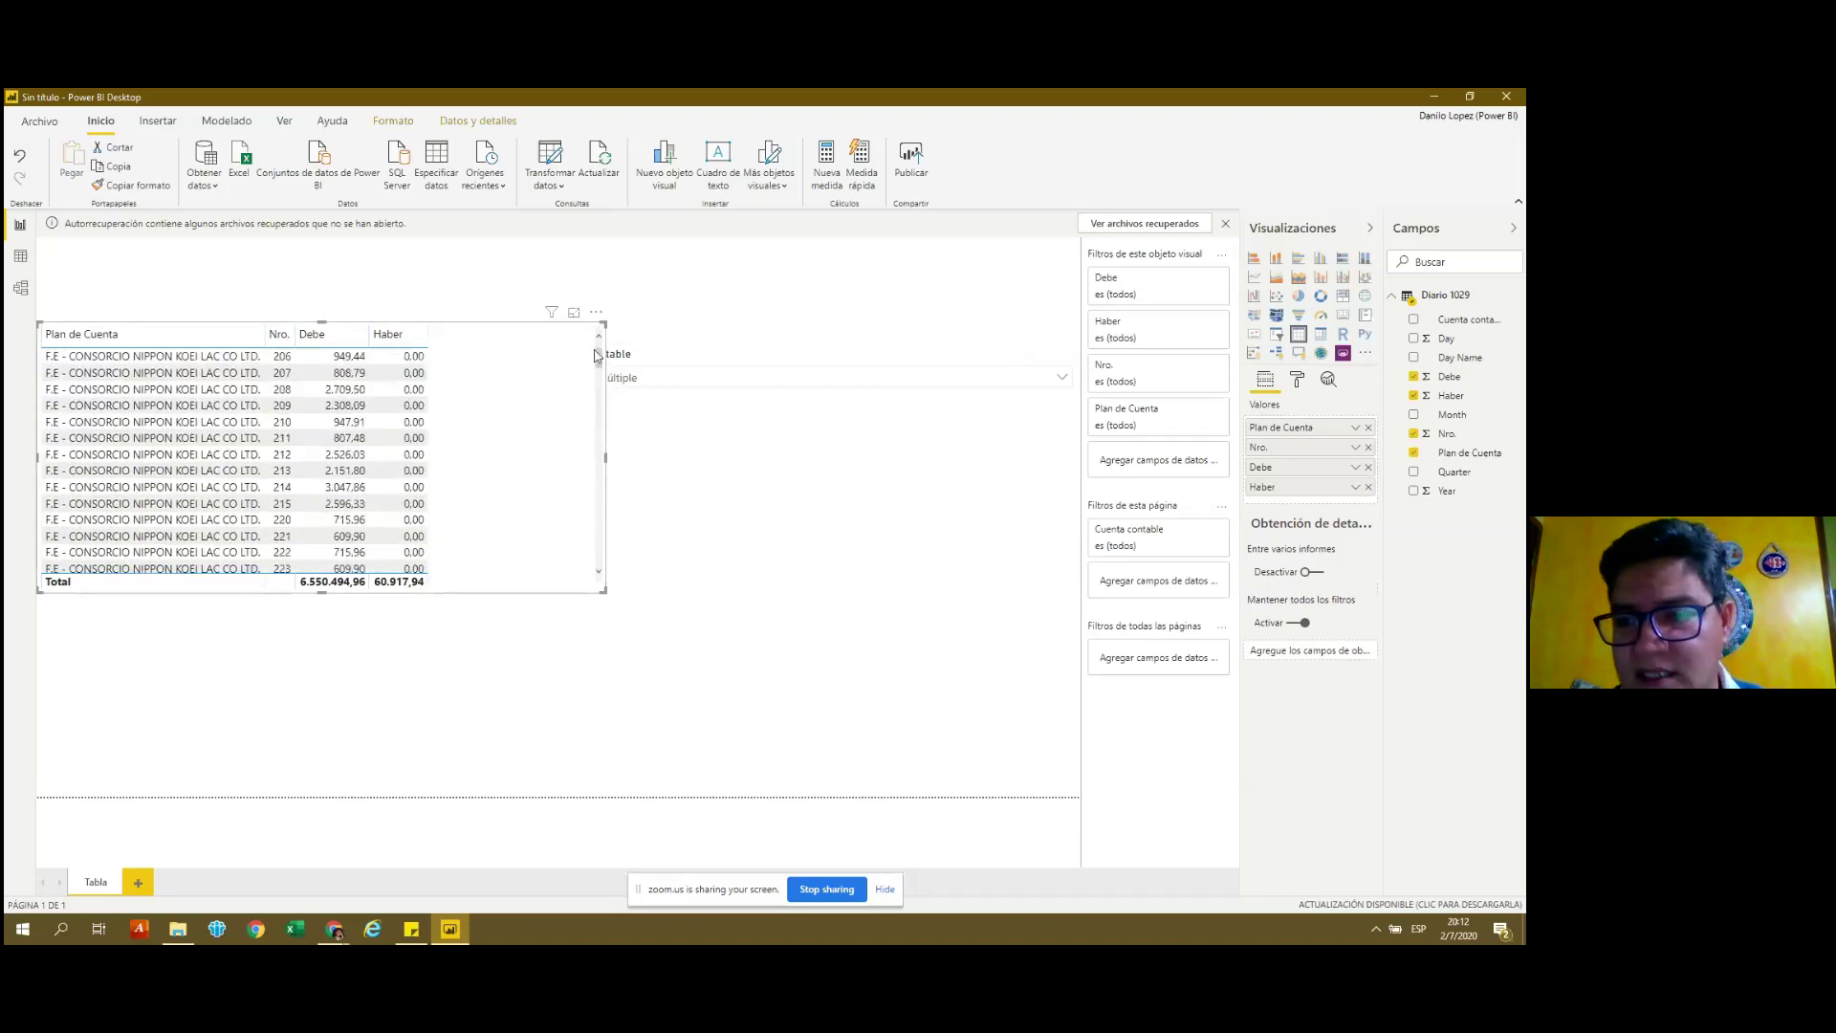
left_click(705, 380)
left_click(709, 300)
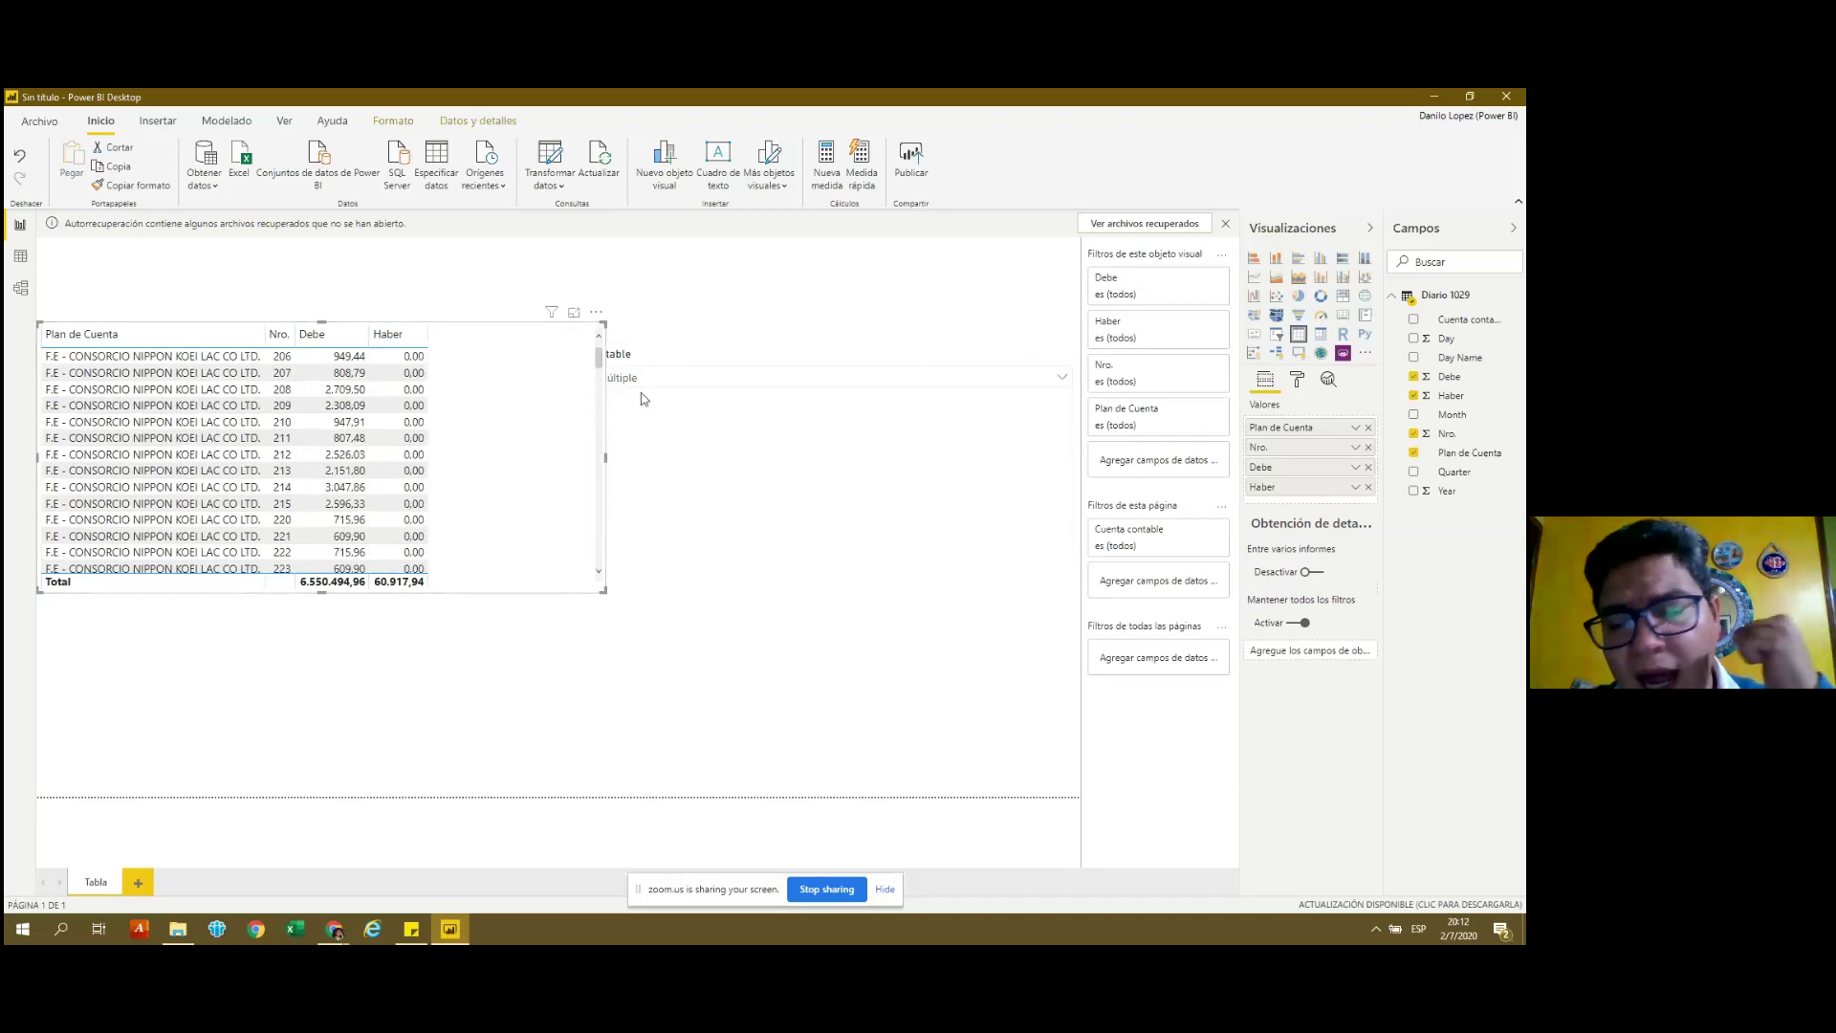
left_click(480, 478)
mouse_move(600, 373)
left_mouse_down()
mouse_move(602, 442)
mouse_move(600, 356)
left_mouse_up()
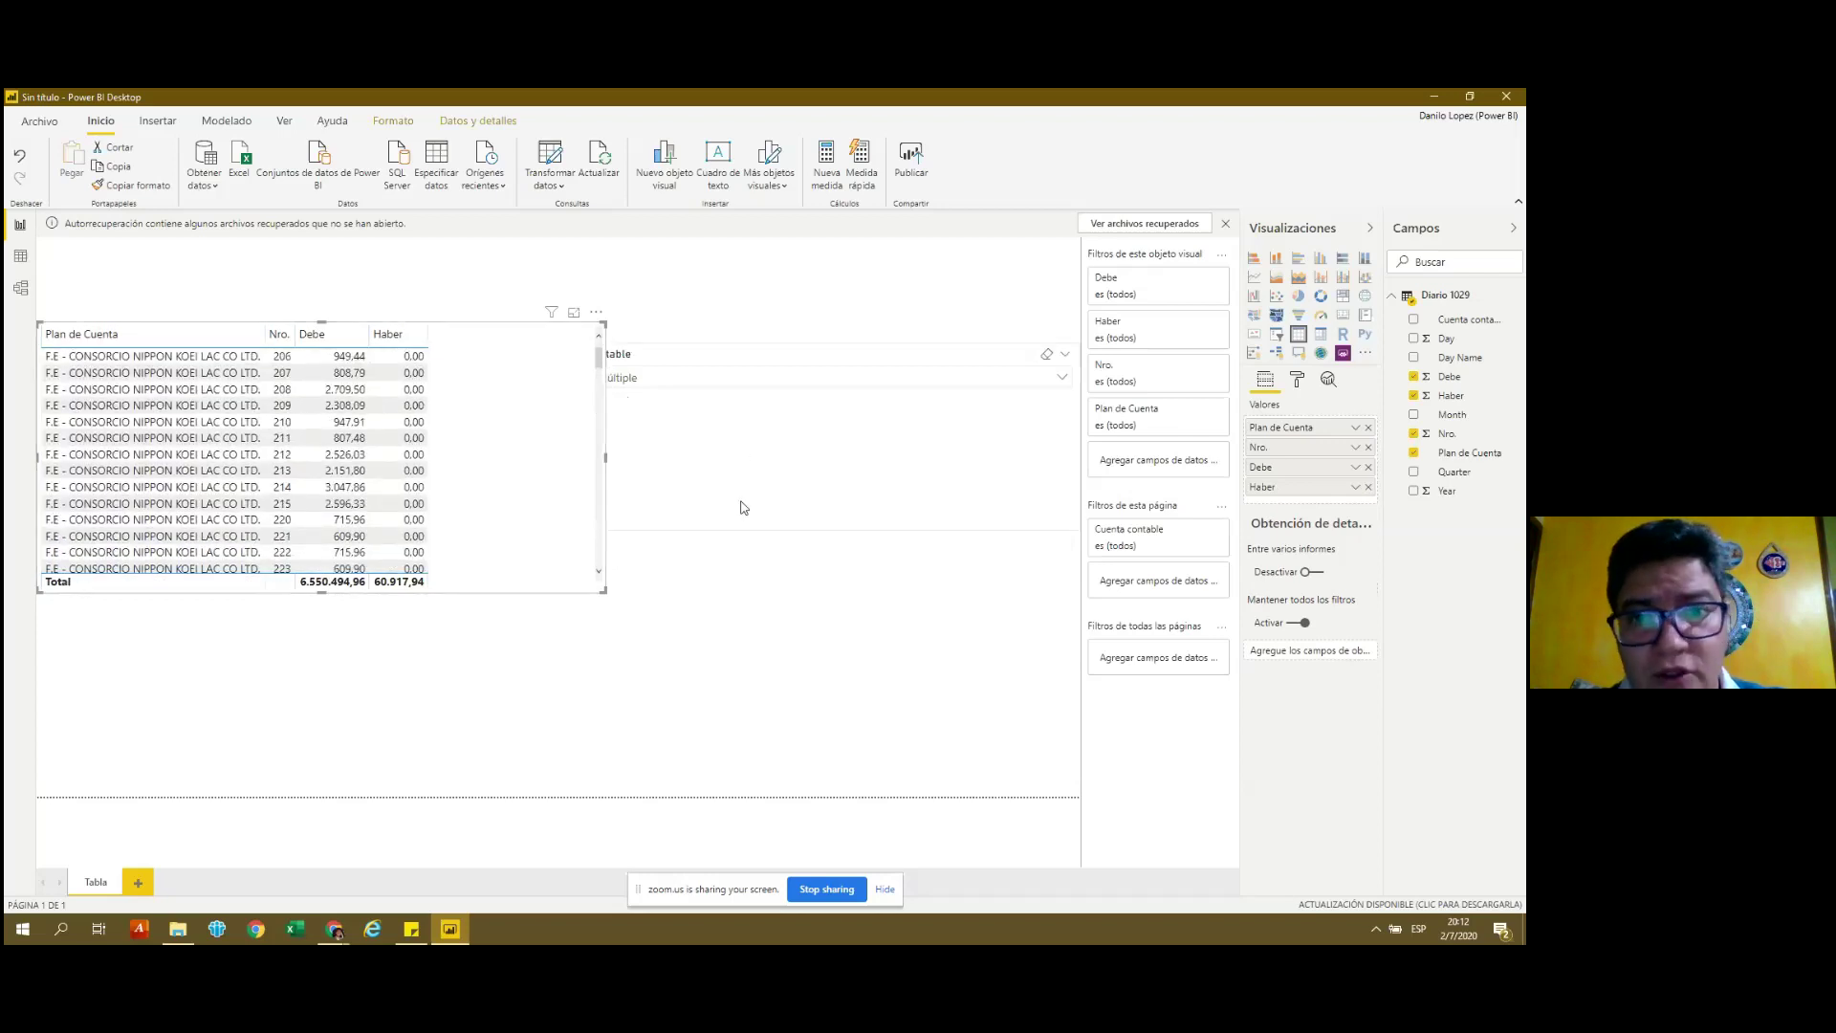
left_click(762, 426)
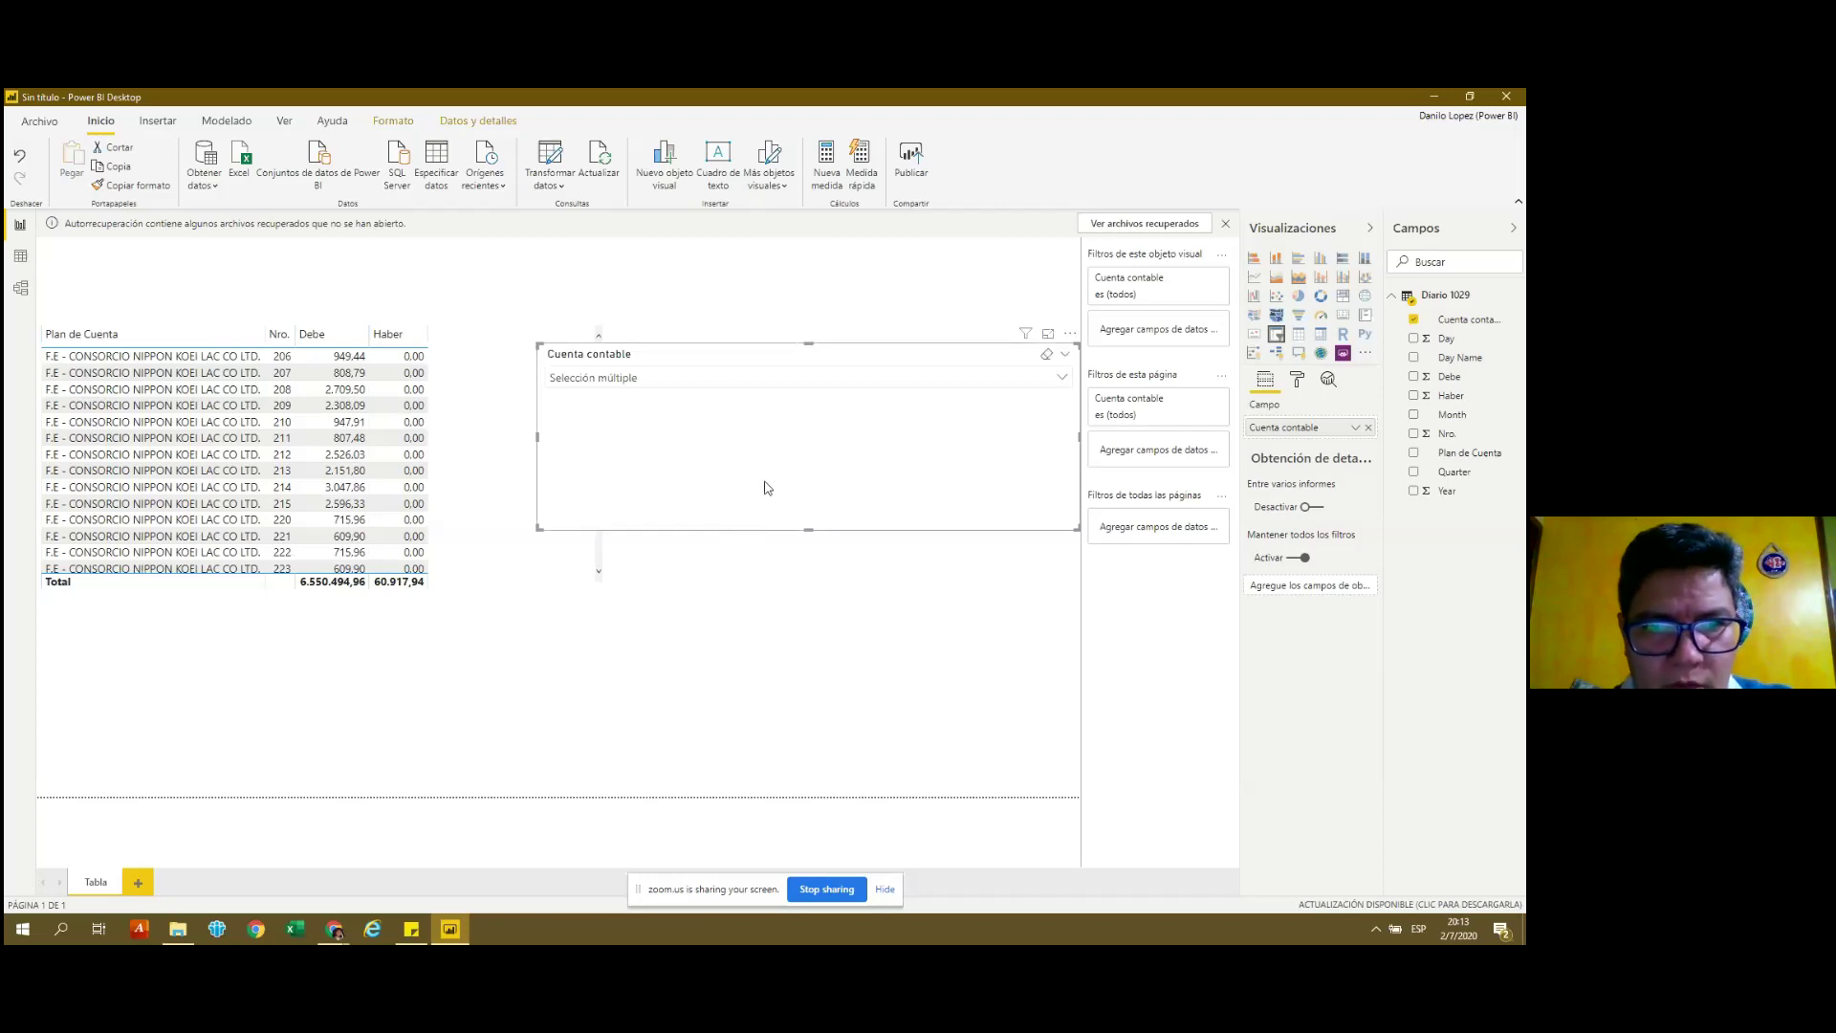
Narrow the table from its right edge so the Cuenta contable slicer is fully uncovered.
left_click(509, 534)
mouse_move(806, 438)
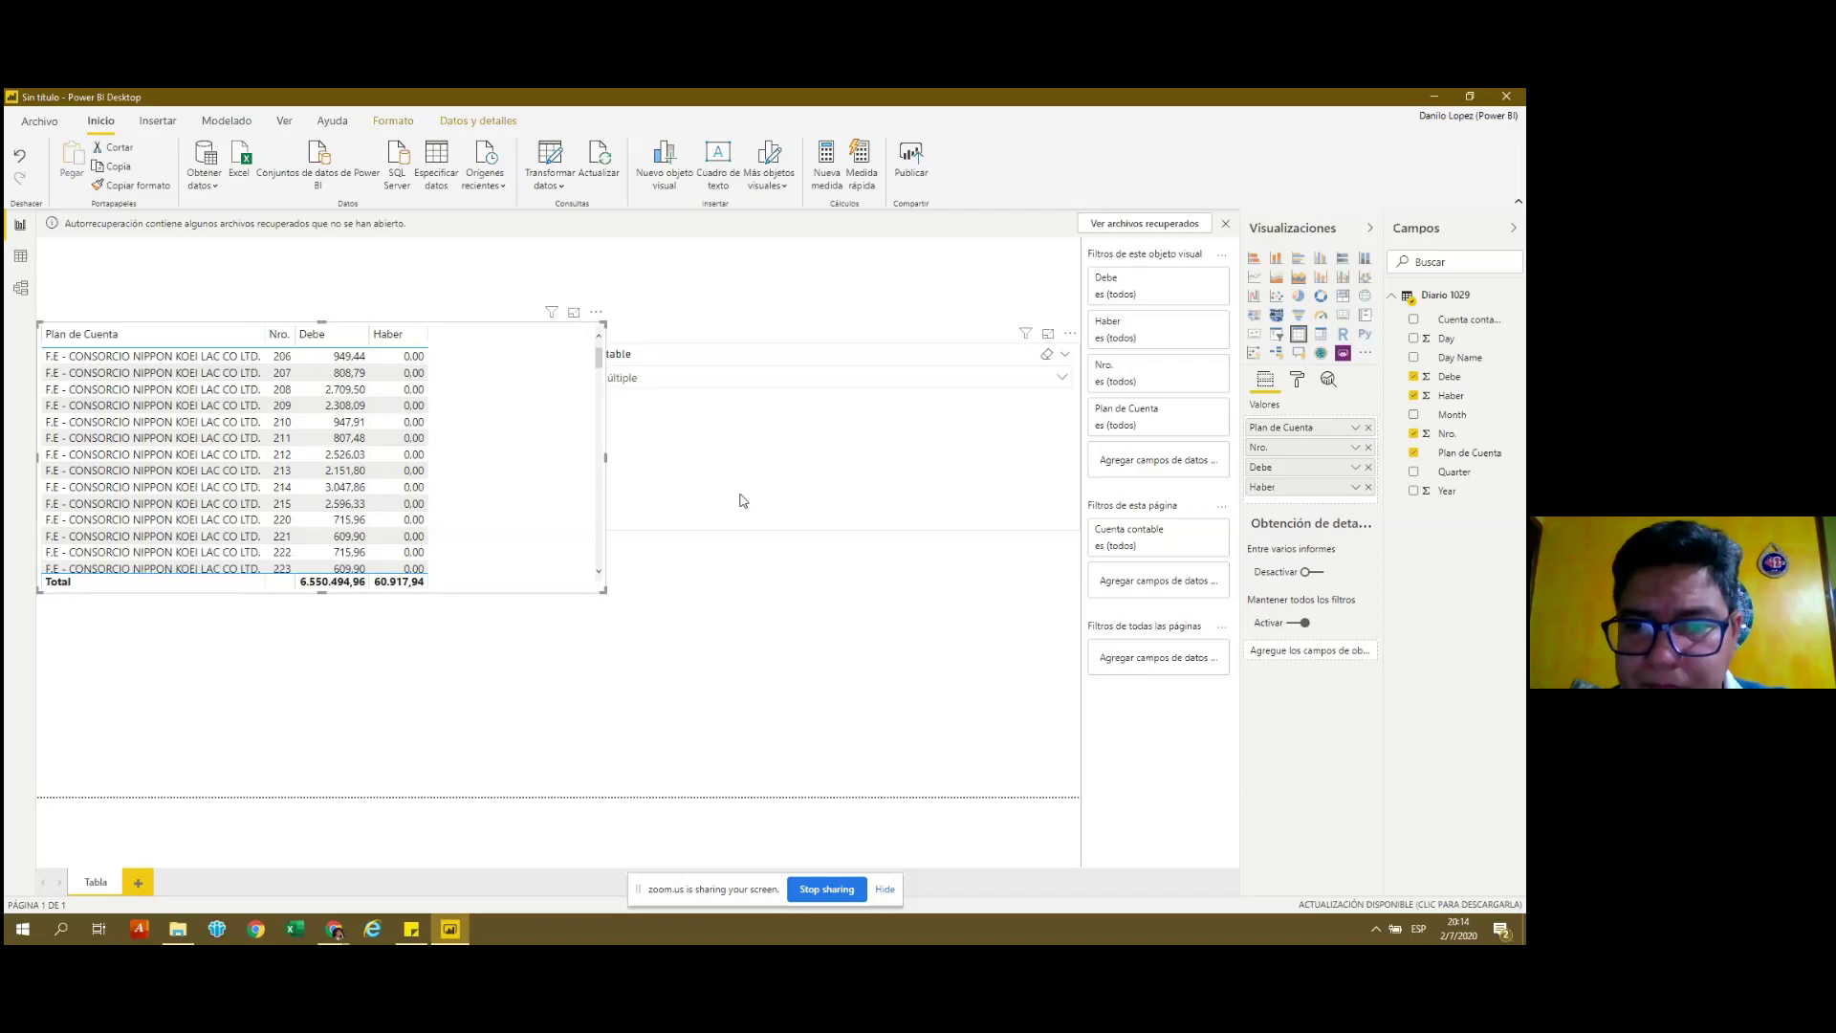
left_click(740, 499)
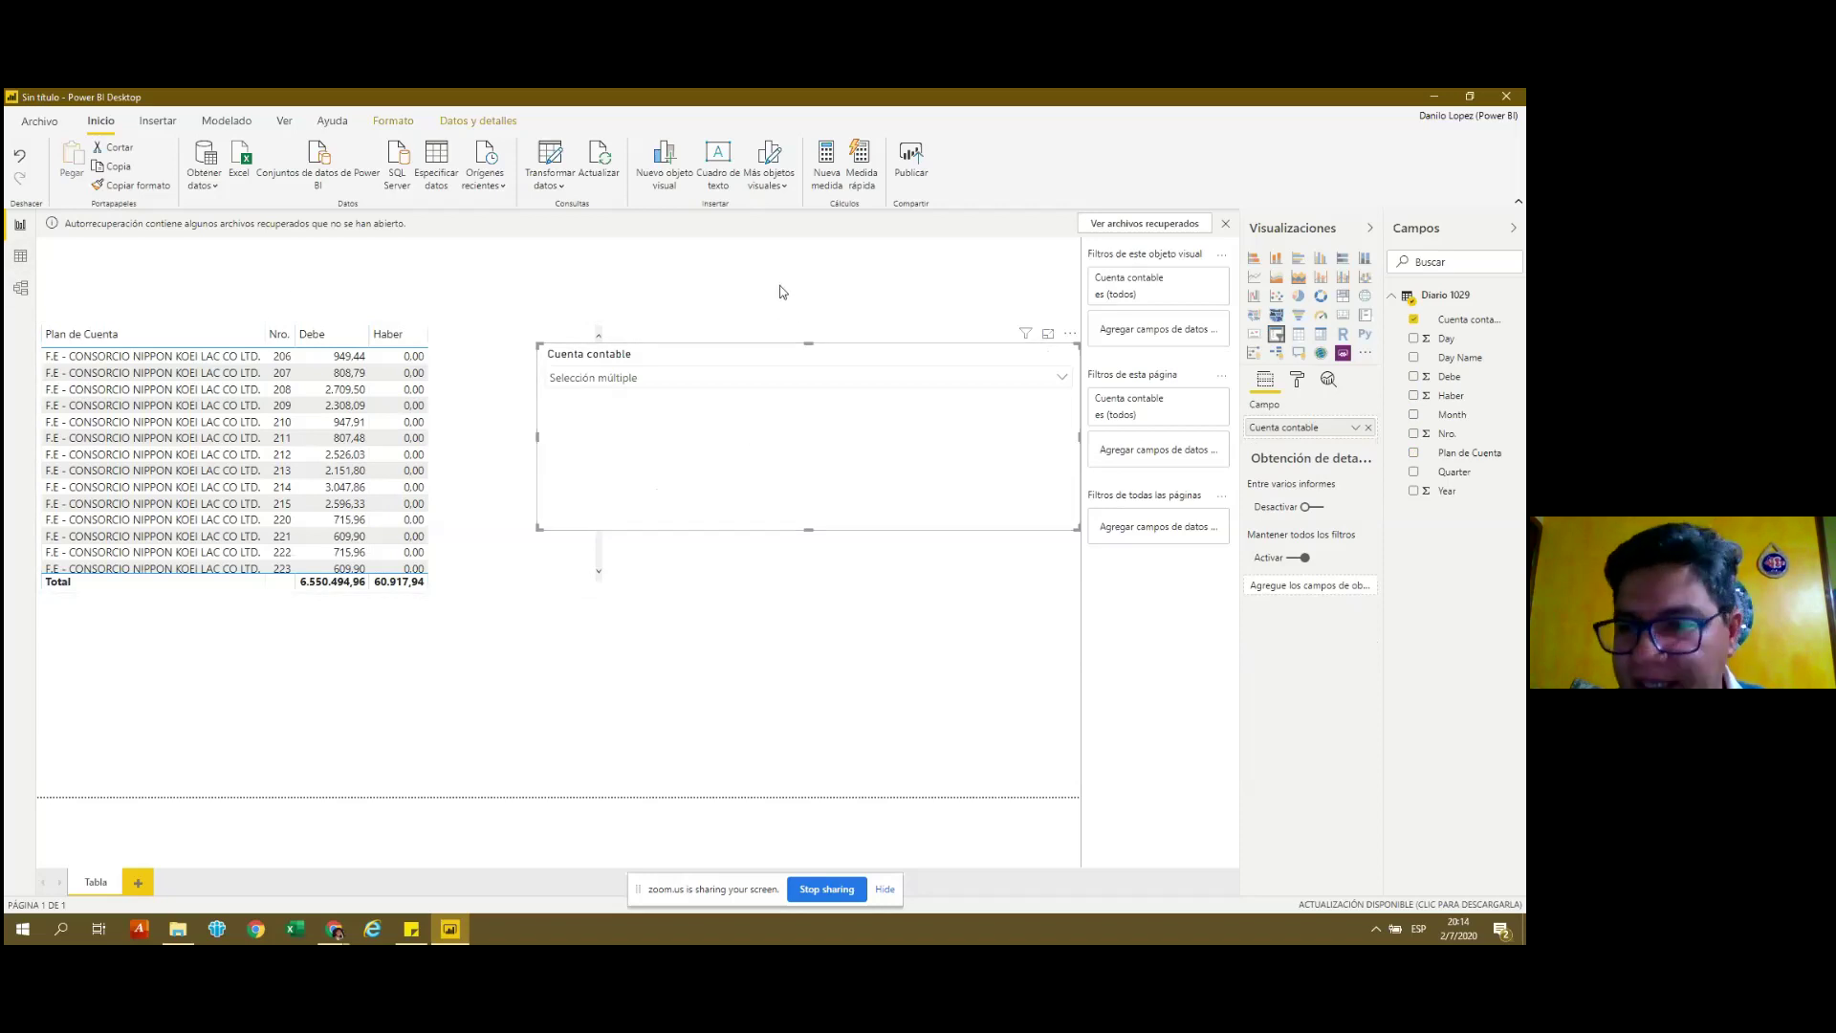
left_click(504, 517)
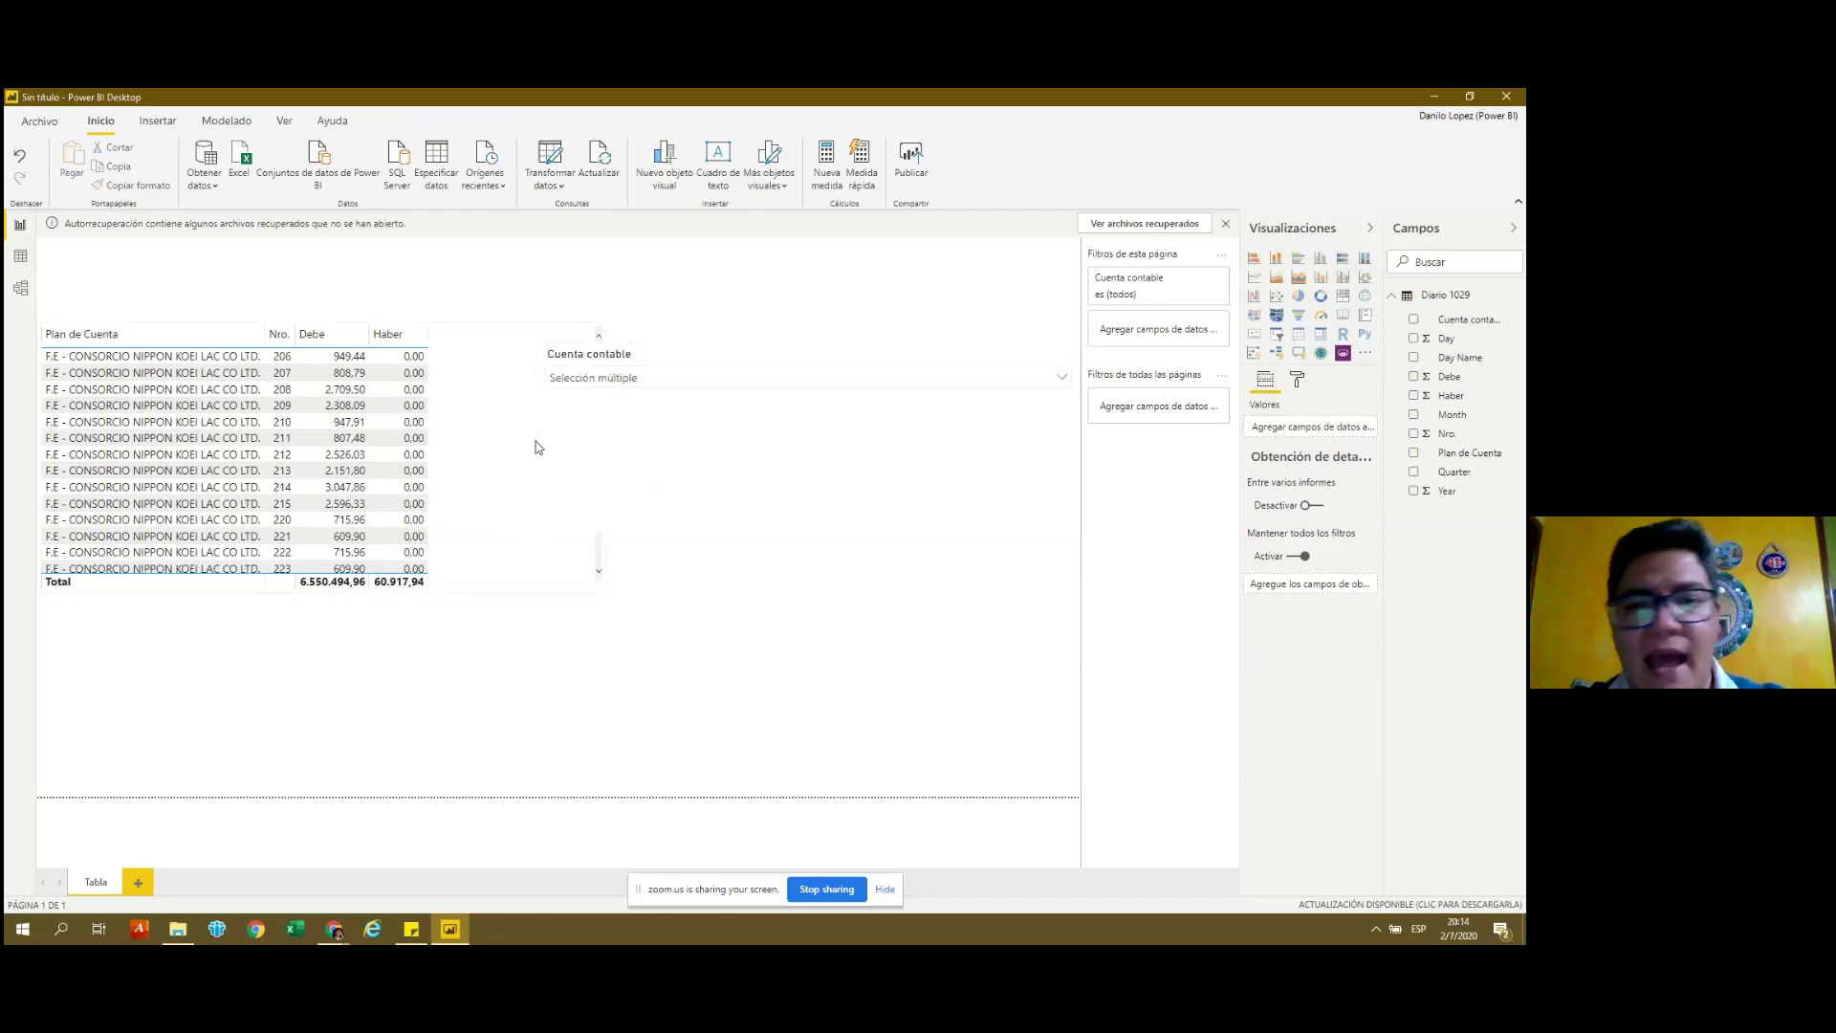
left_click(604, 468)
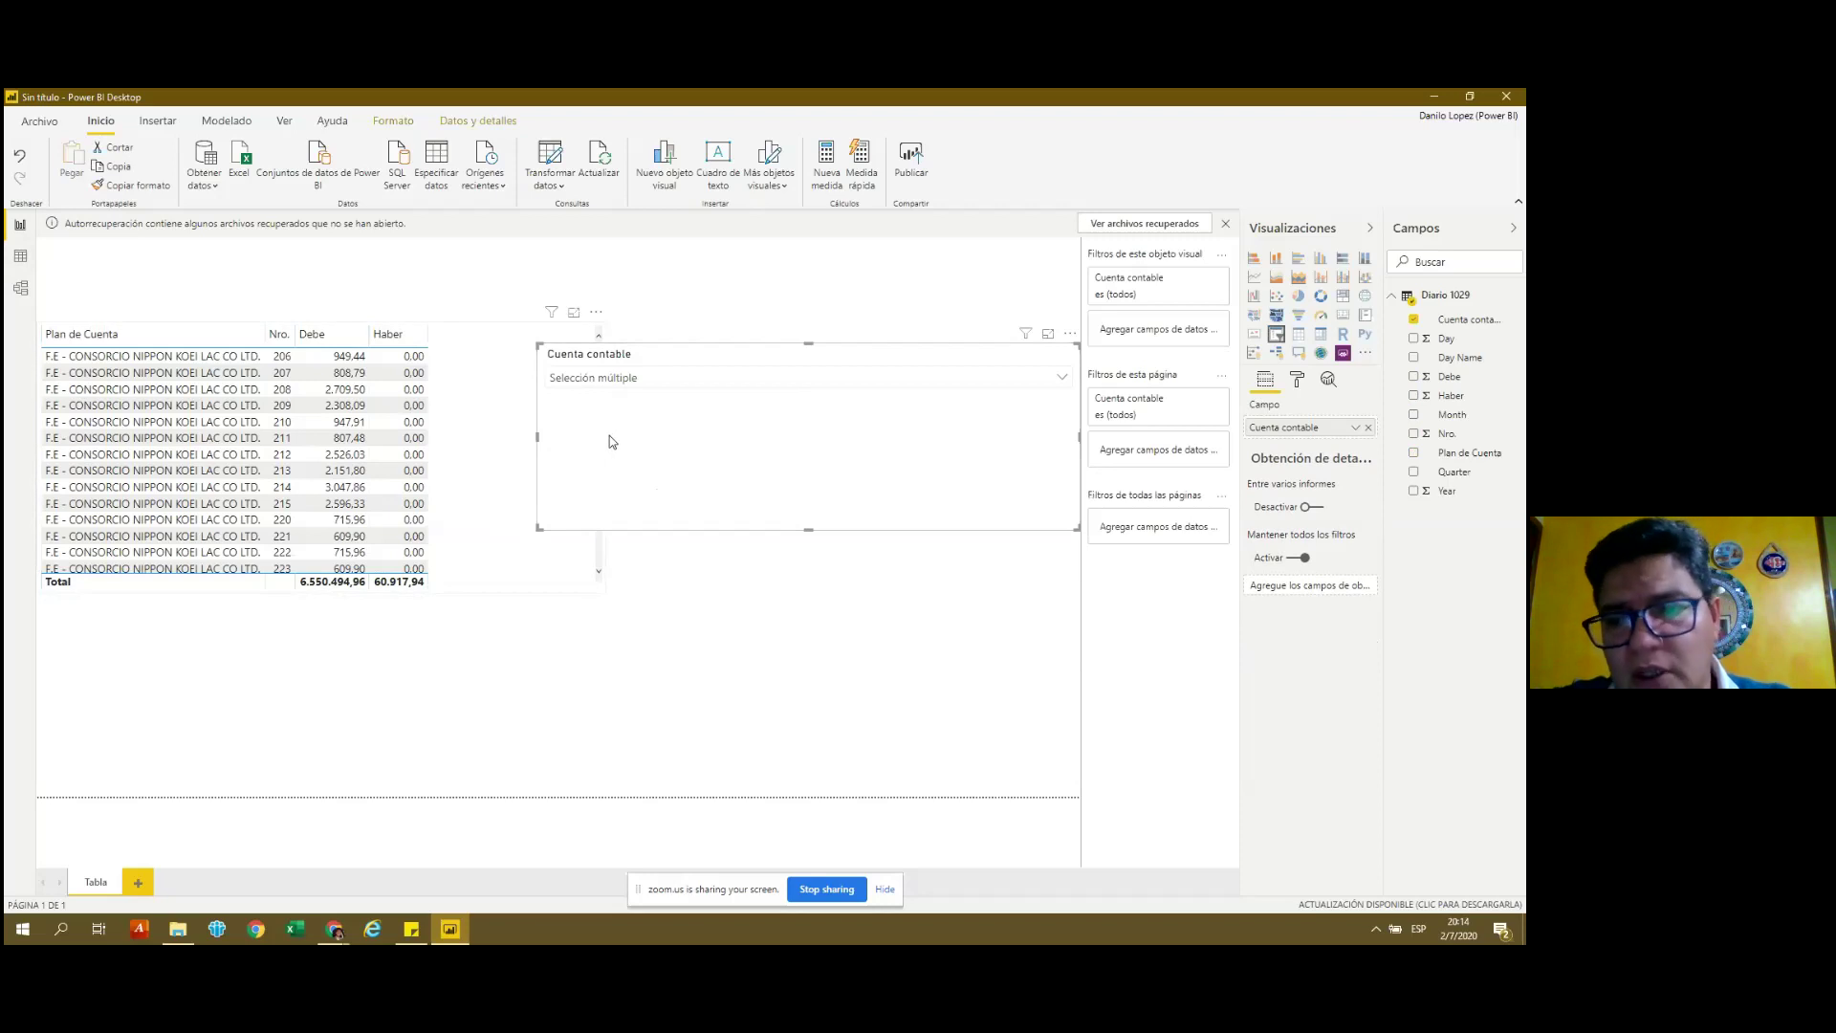
left_click(601, 436)
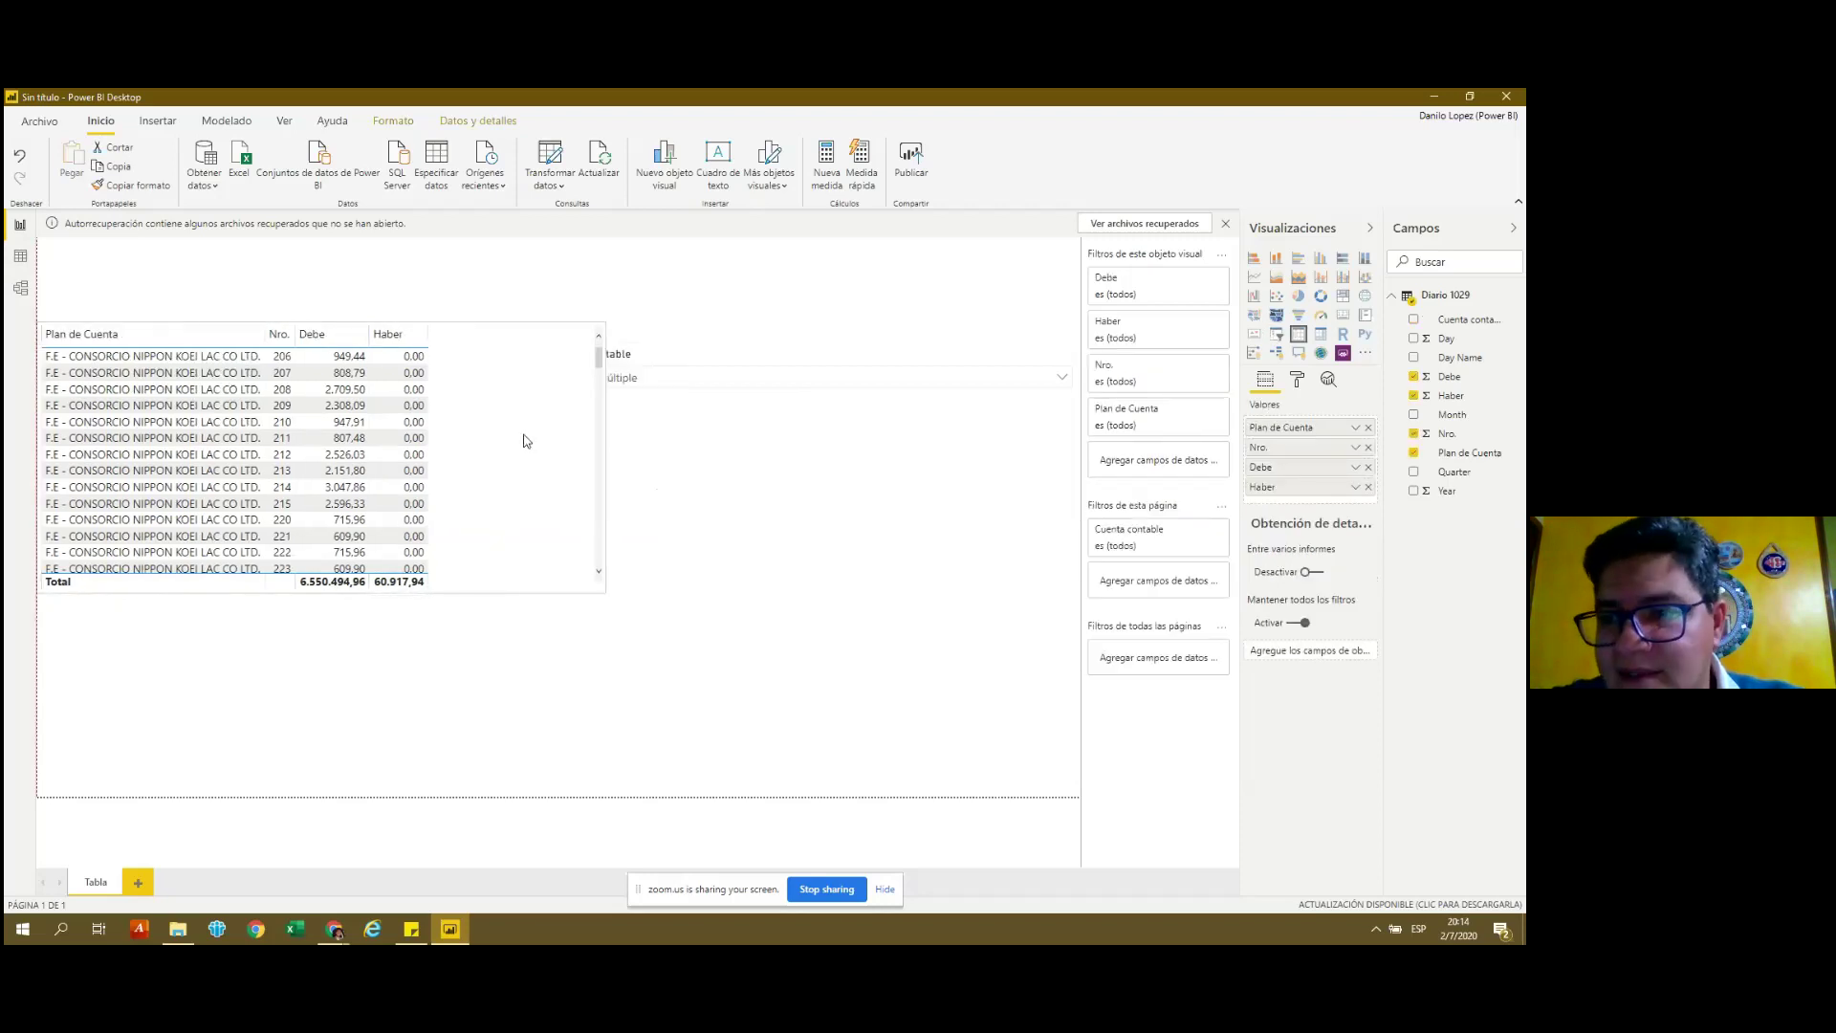
left_click_drag(548, 467, 525, 469)
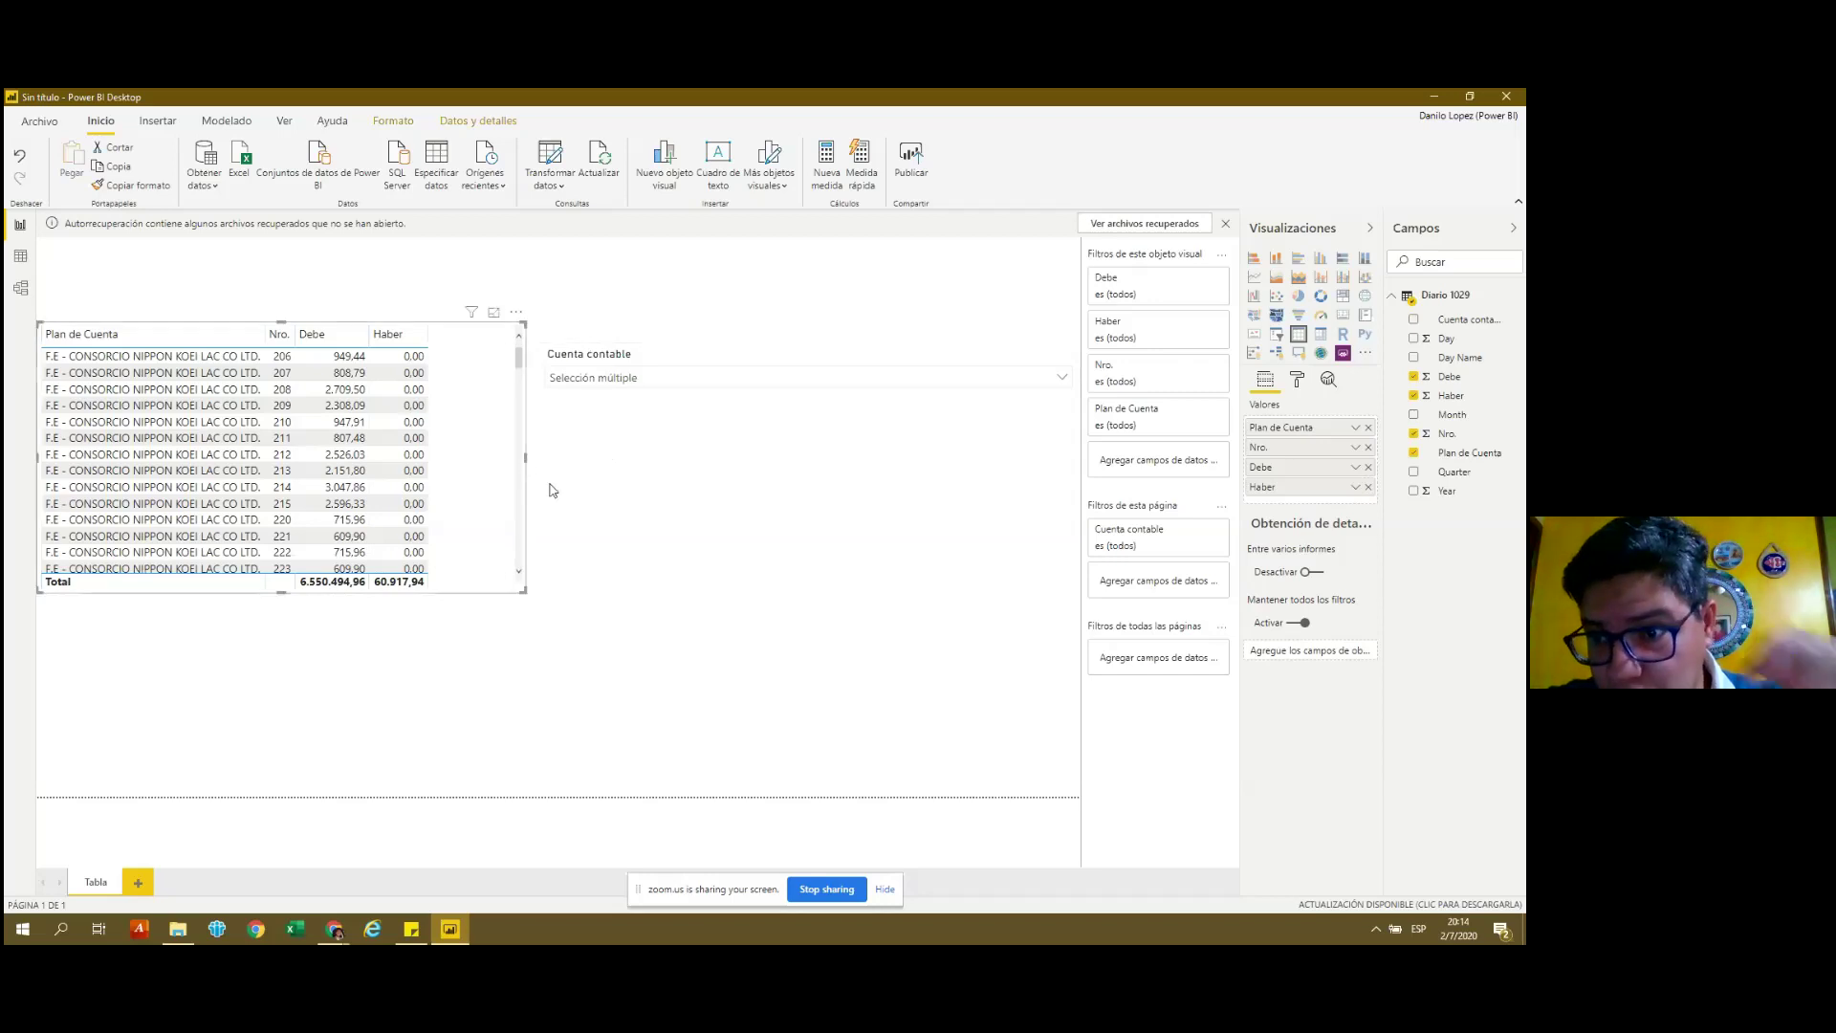
left_click(658, 494)
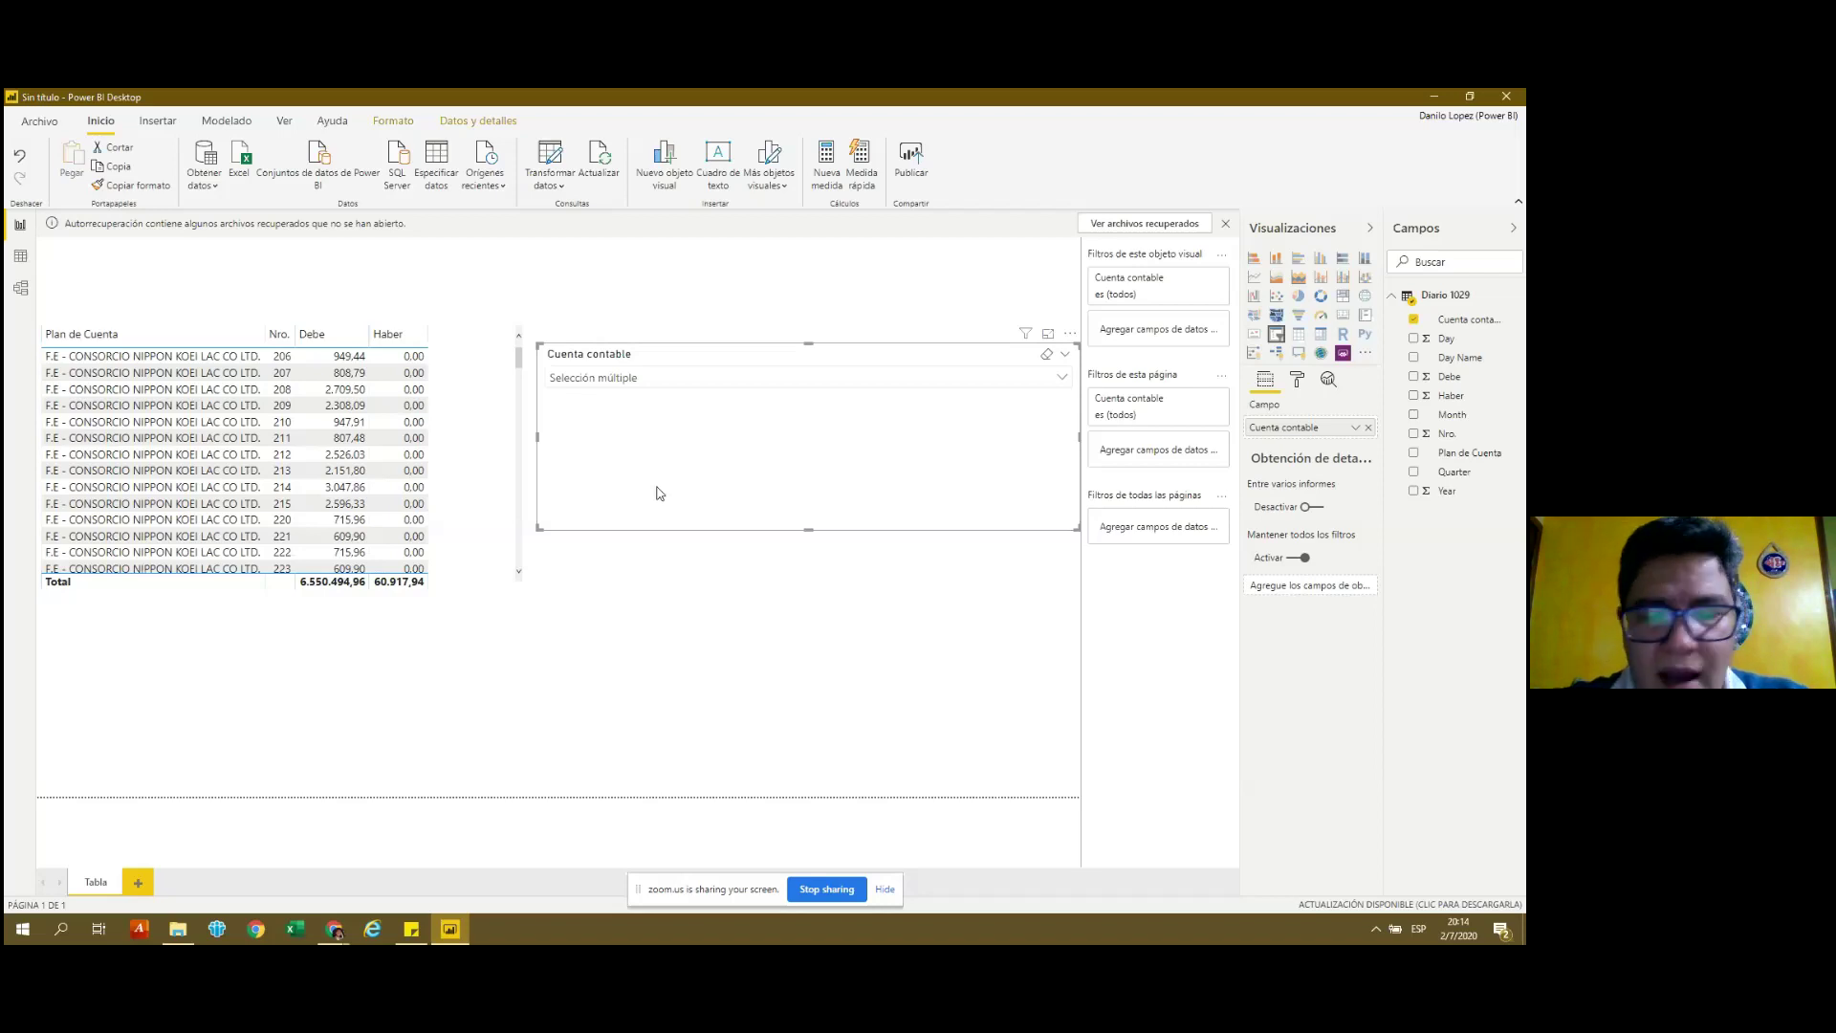
left_click(1061, 379)
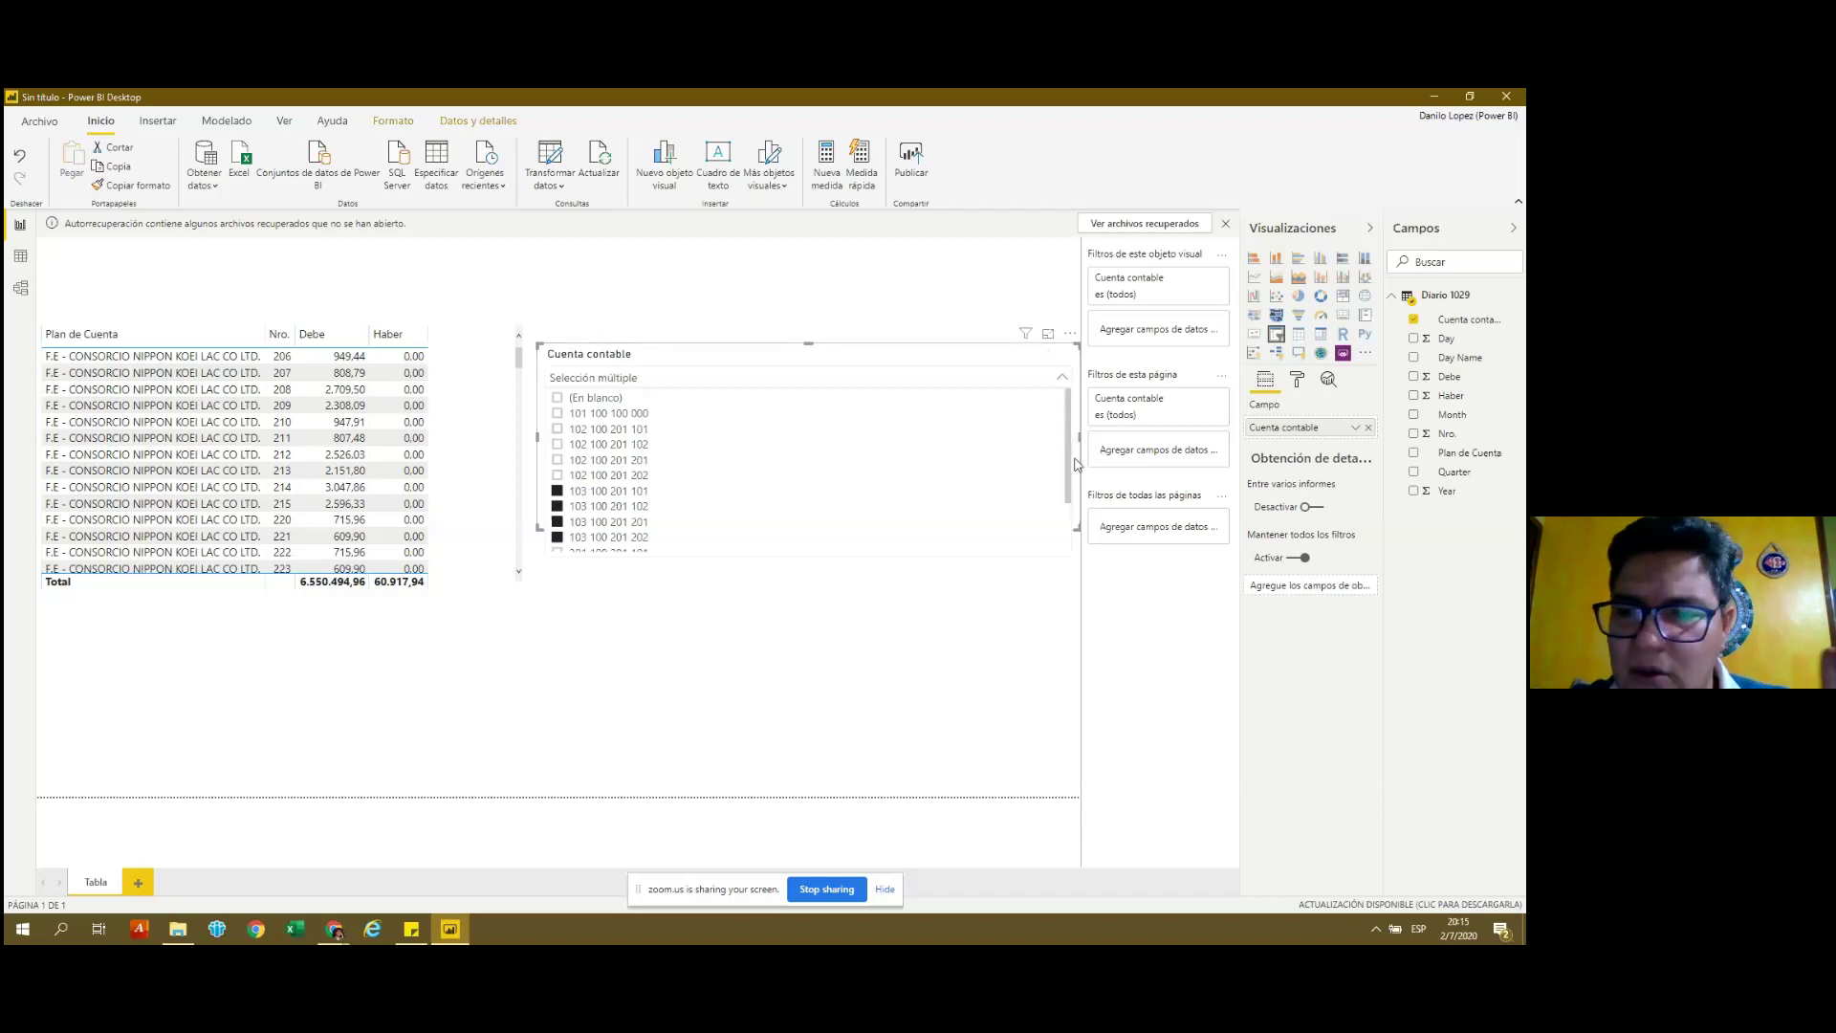
left_click_drag(1068, 447, 1068, 539)
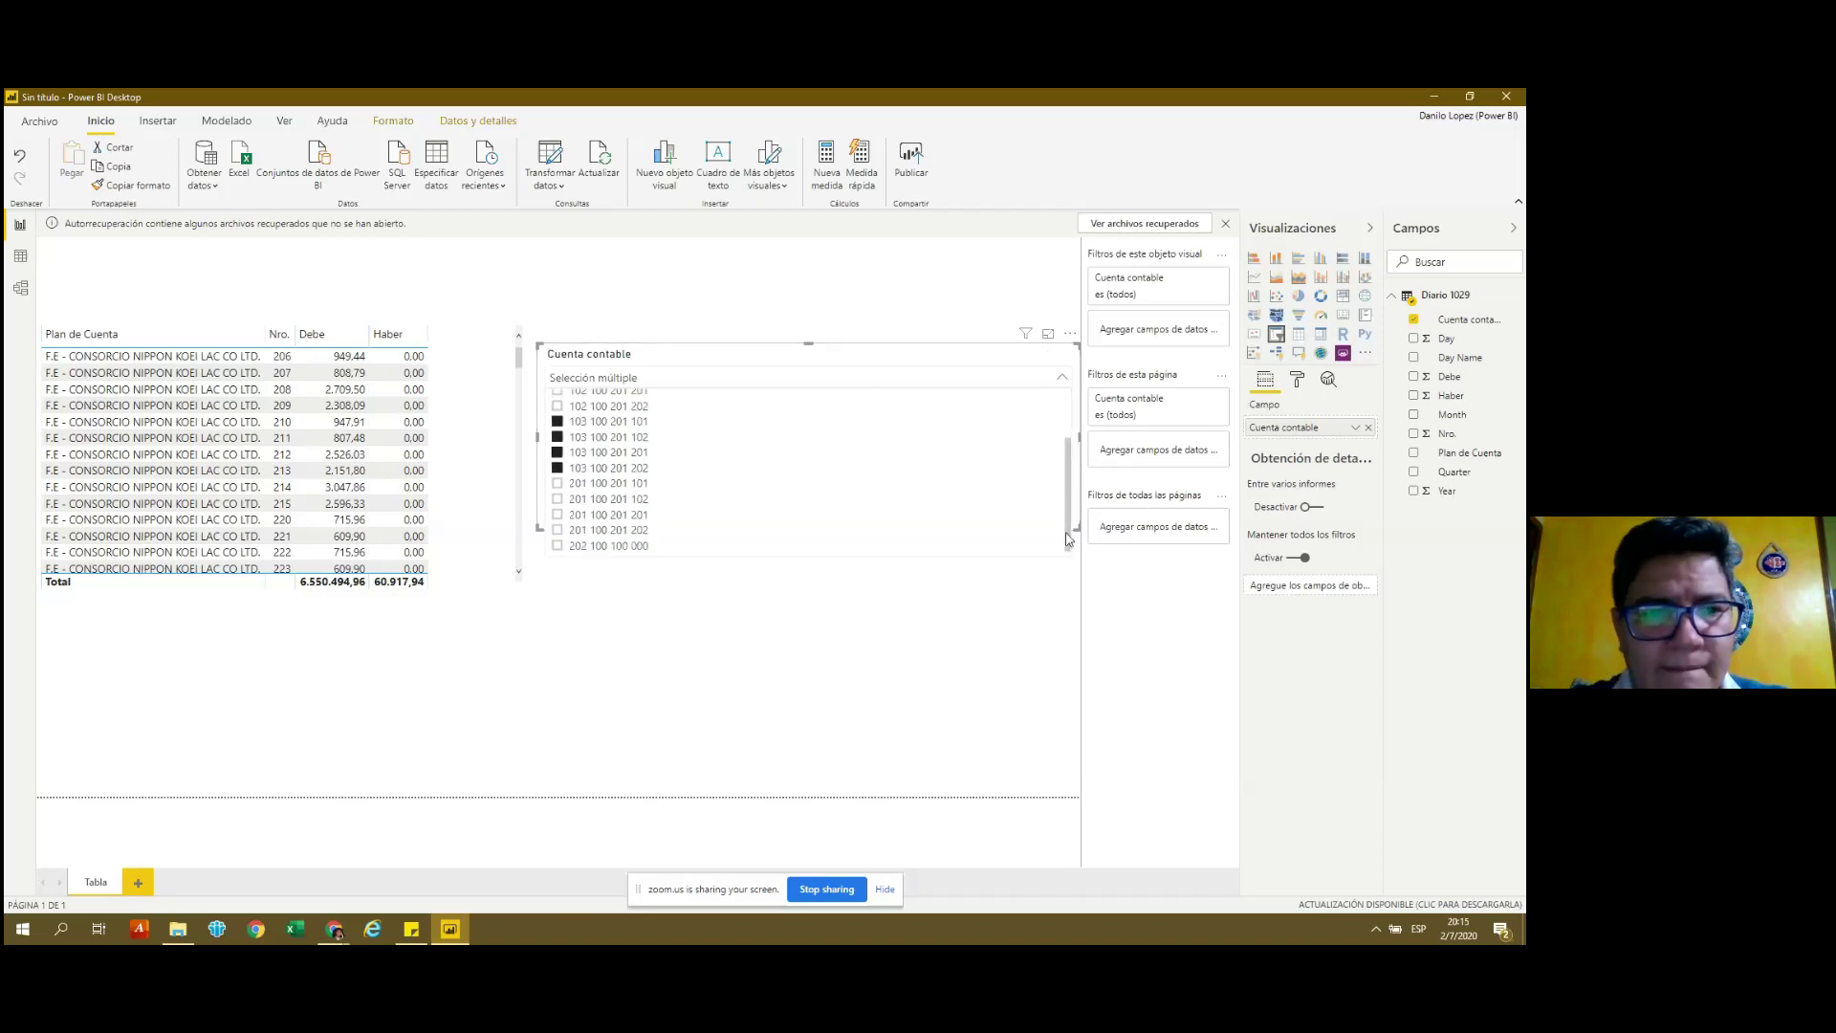
mouse_move(1068, 534)
left_mouse_down()
mouse_move(1056, 436)
mouse_move(1049, 506)
left_mouse_up()
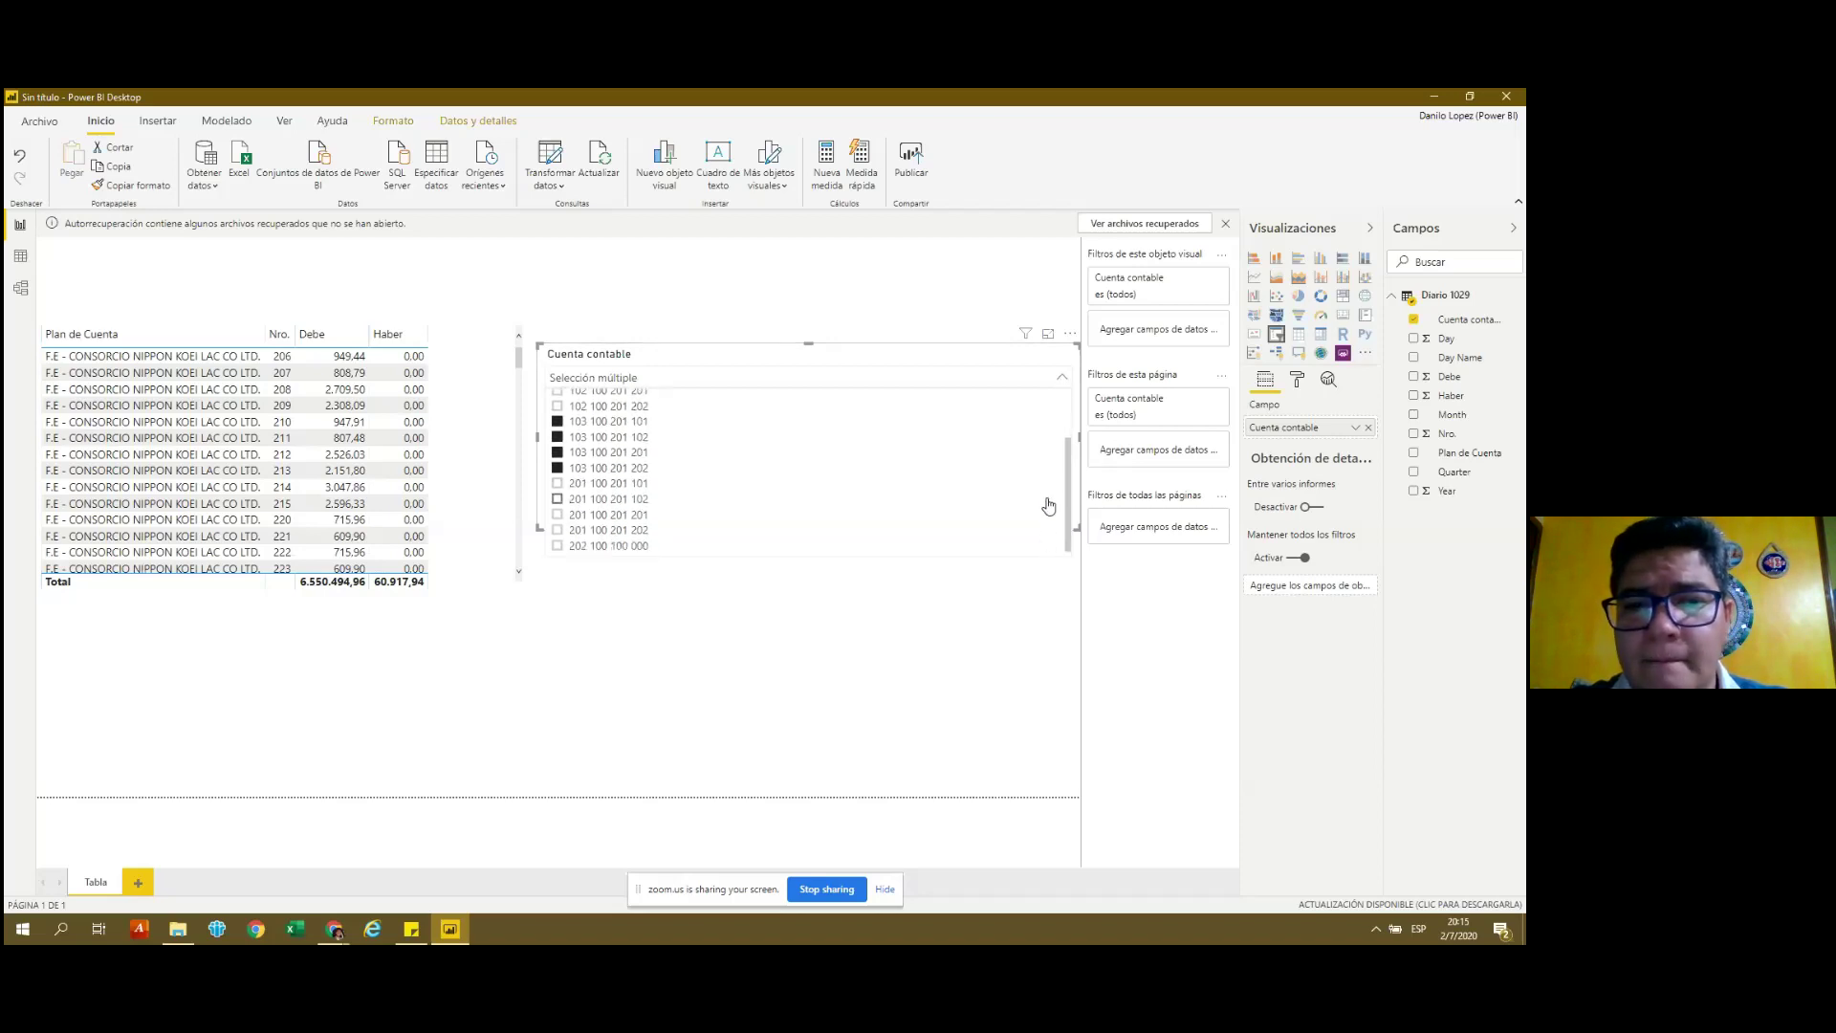
left_click(337, 932)
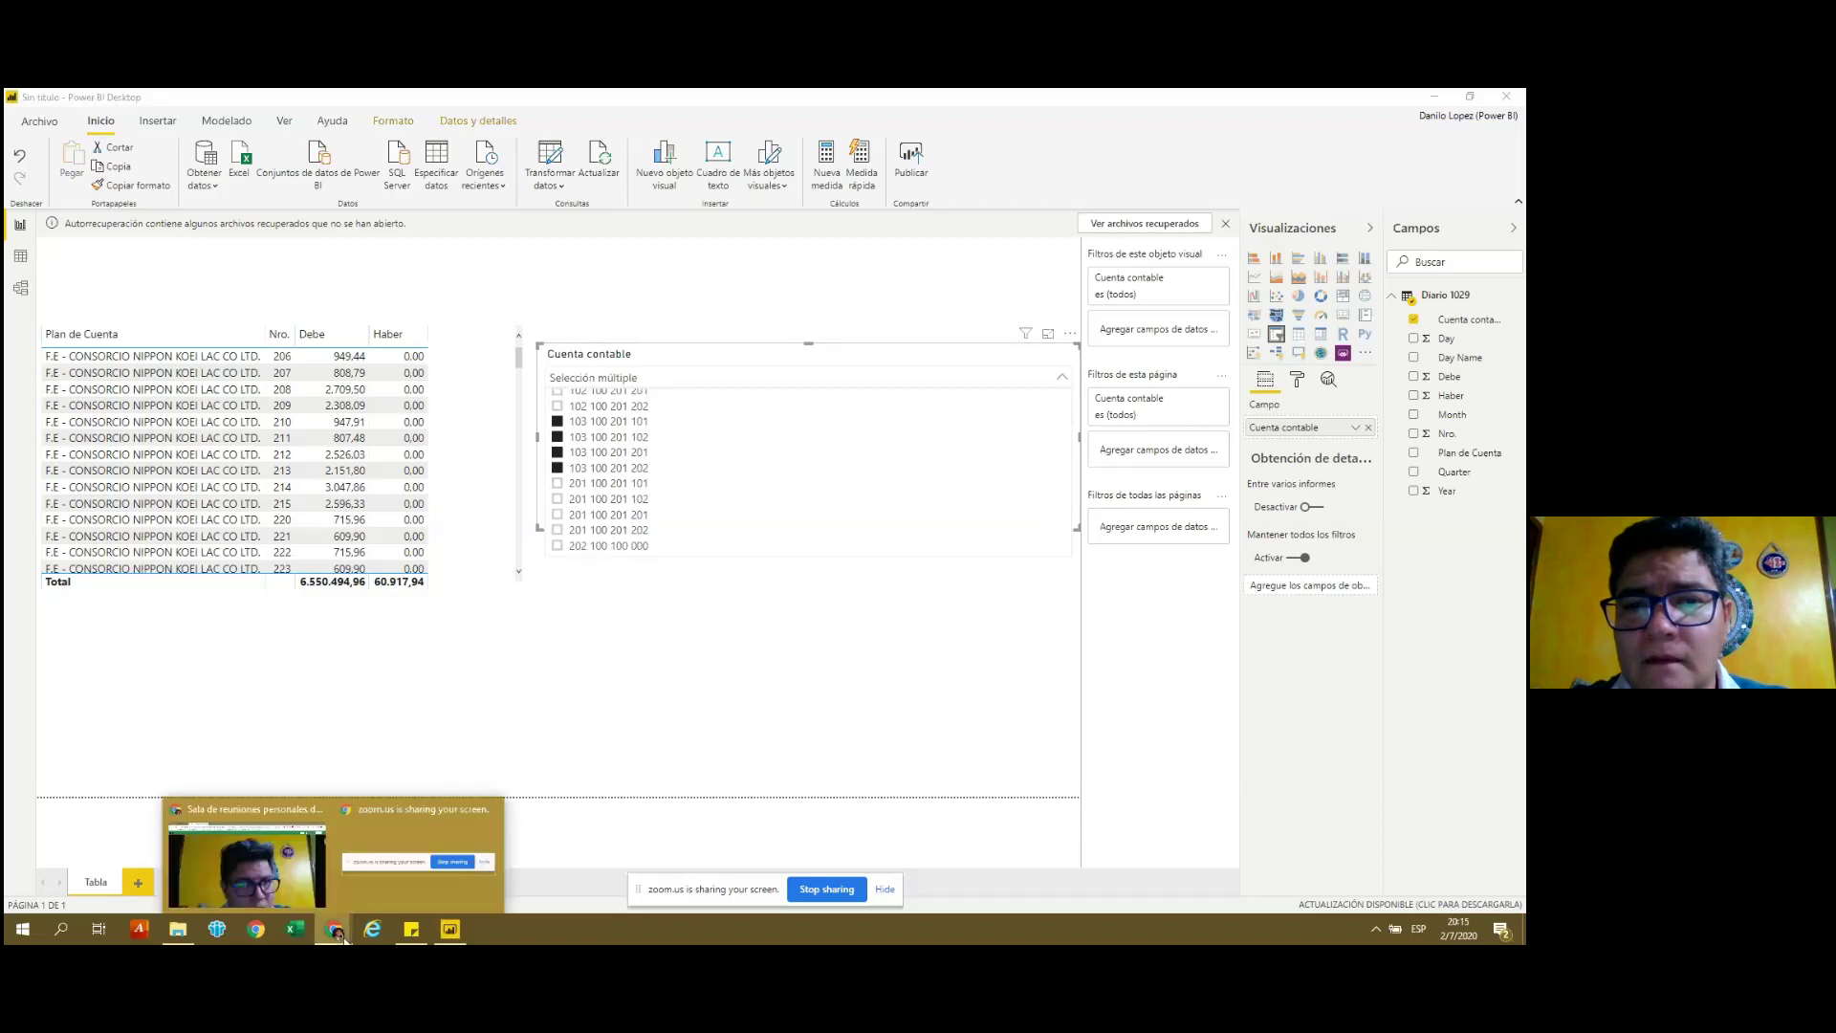
mouse_move(244, 853)
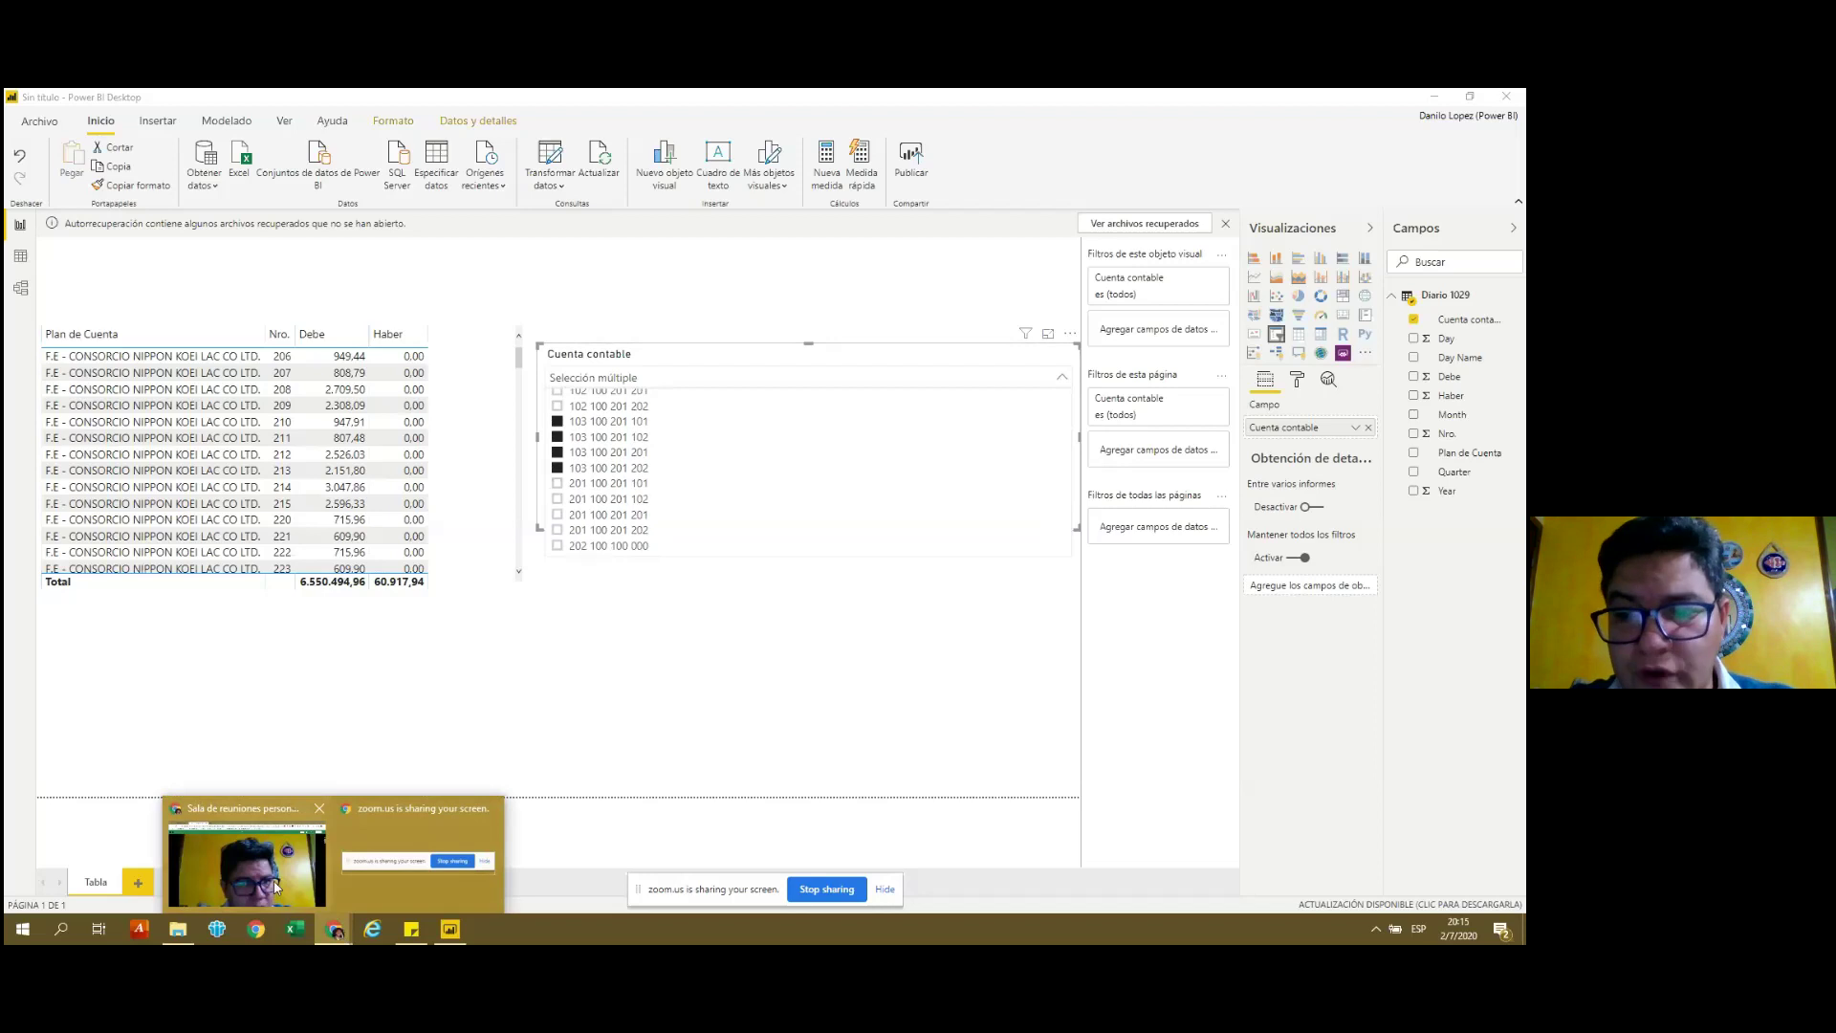
left_click(868, 558)
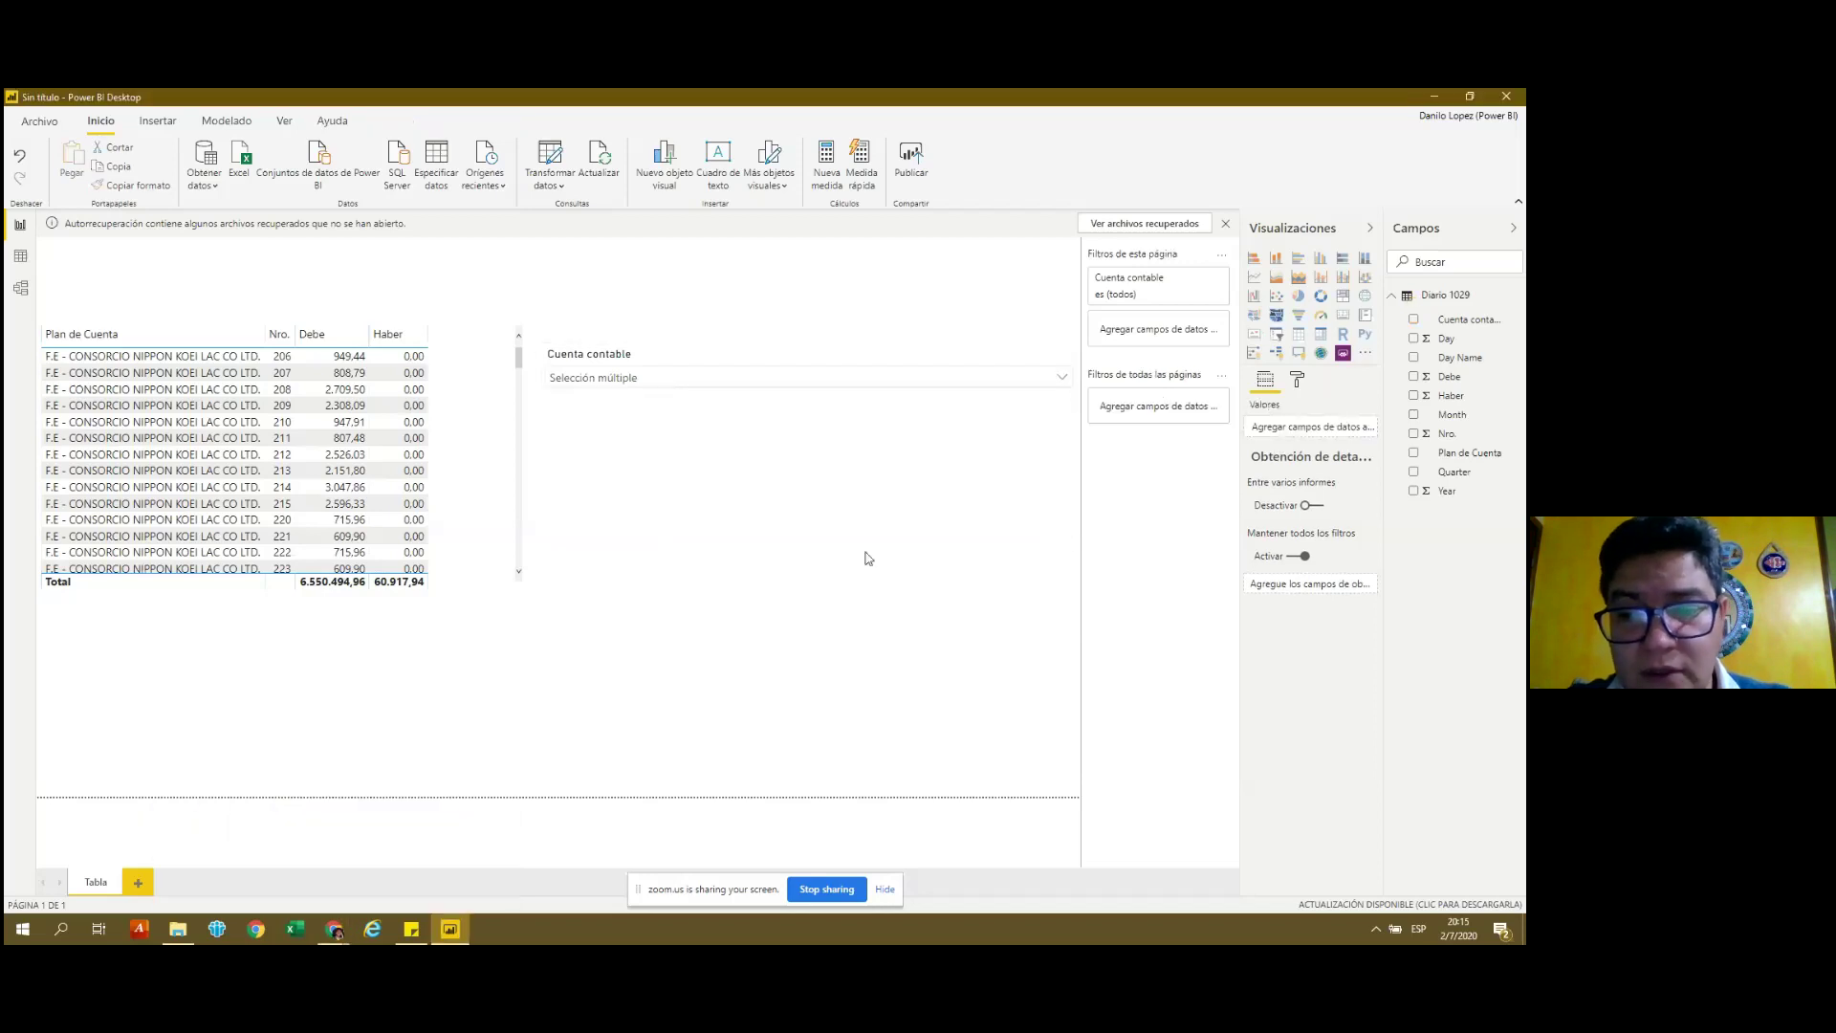
left_click(1063, 383)
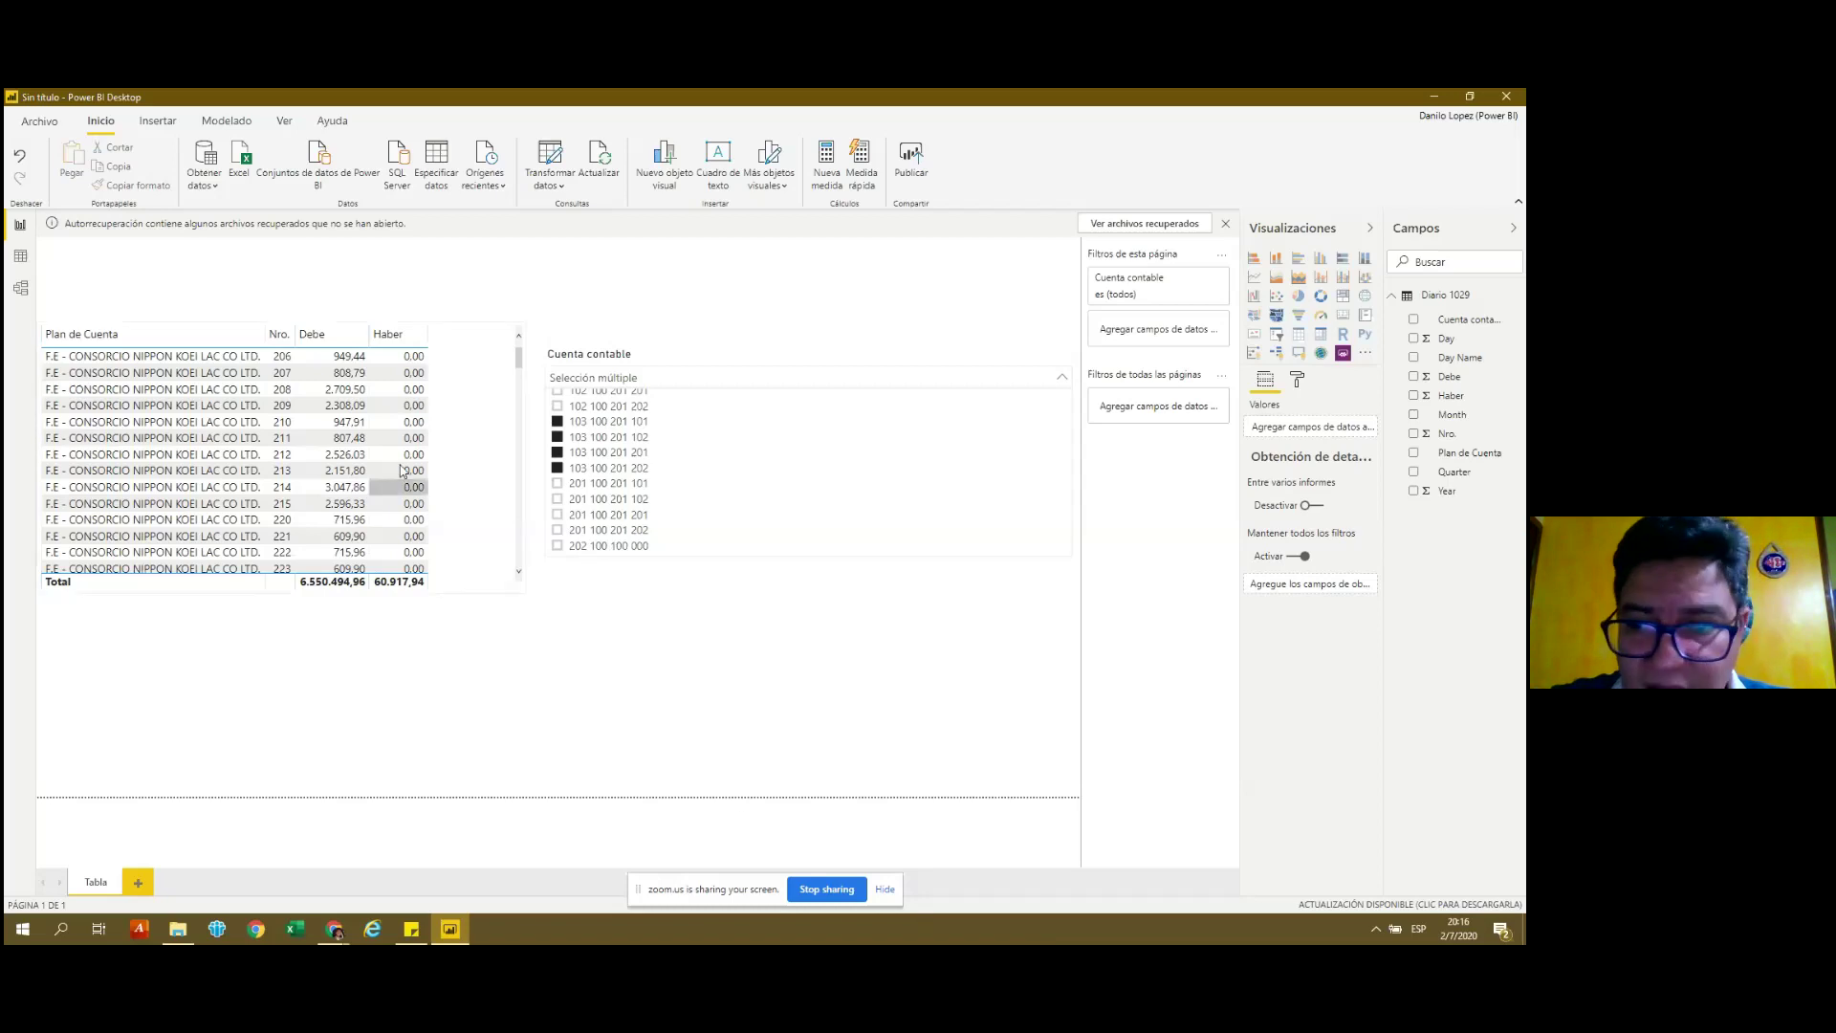
left_click_drag(519, 358, 524, 432)
left_click(335, 413)
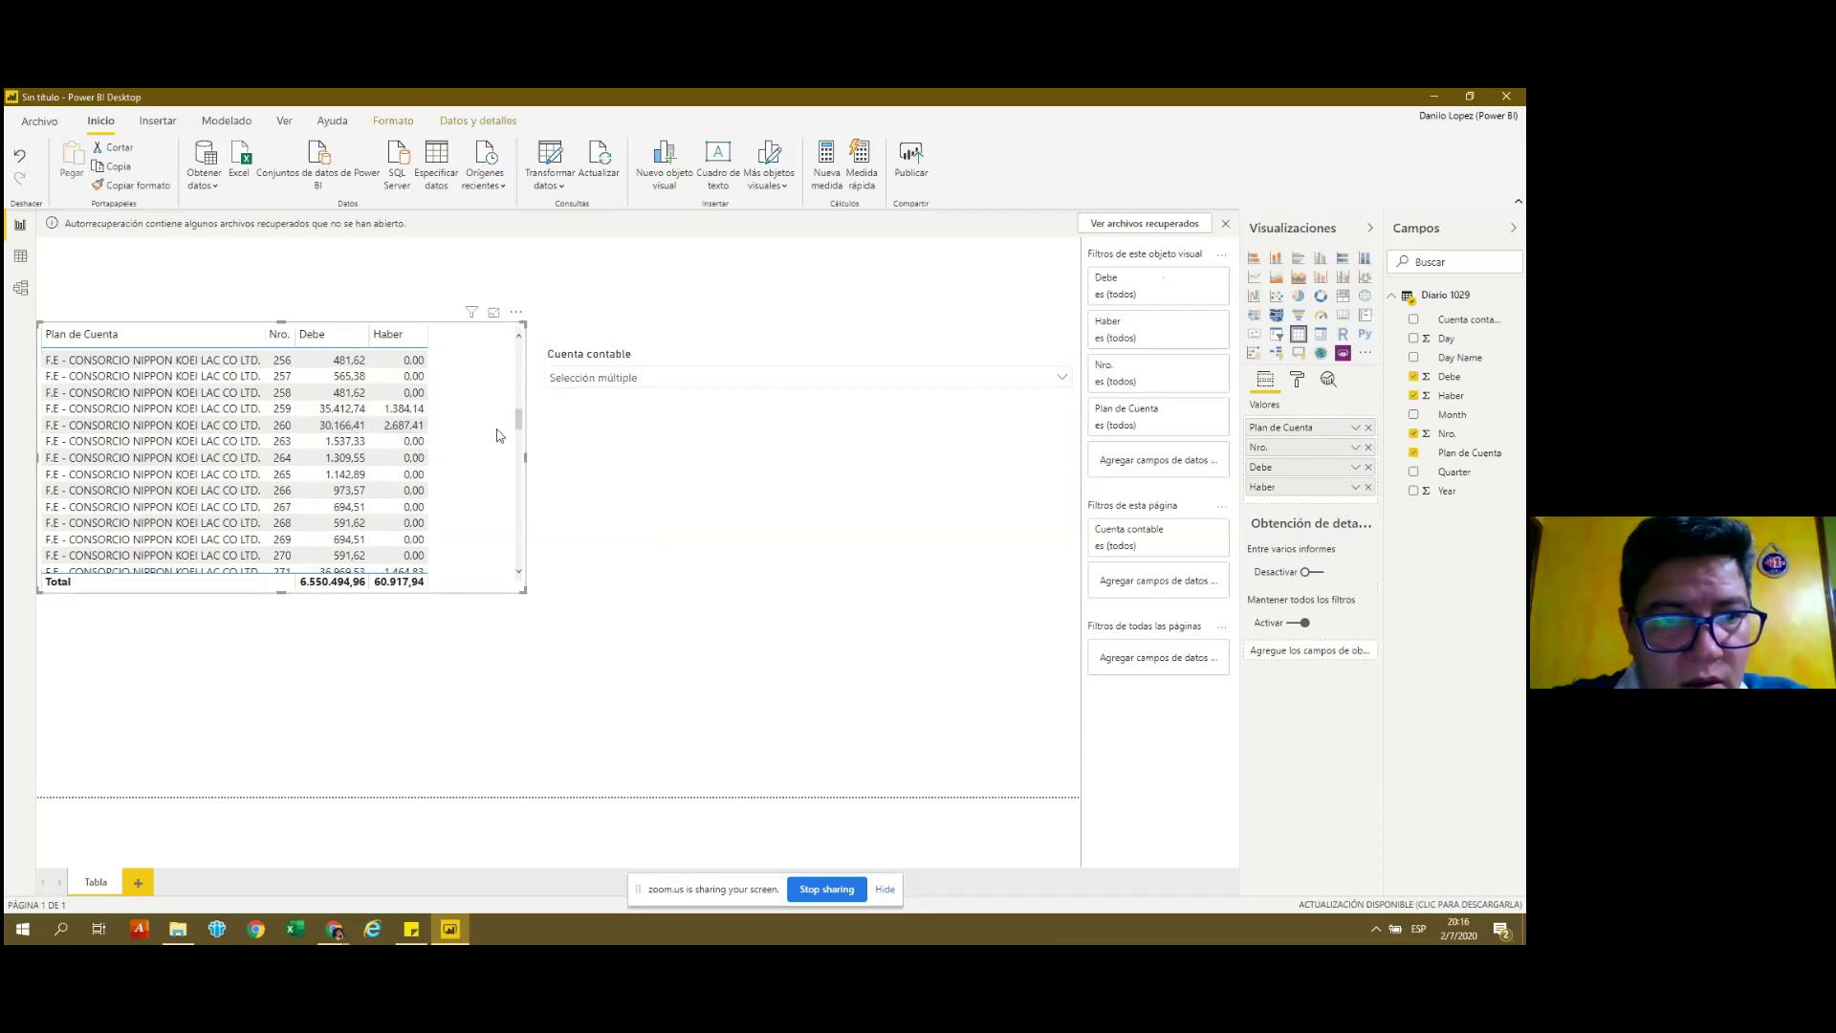
scroll(519, 429, "down", 2)
scroll(430, 436, "down", 1)
scroll(383, 440, "down", 1)
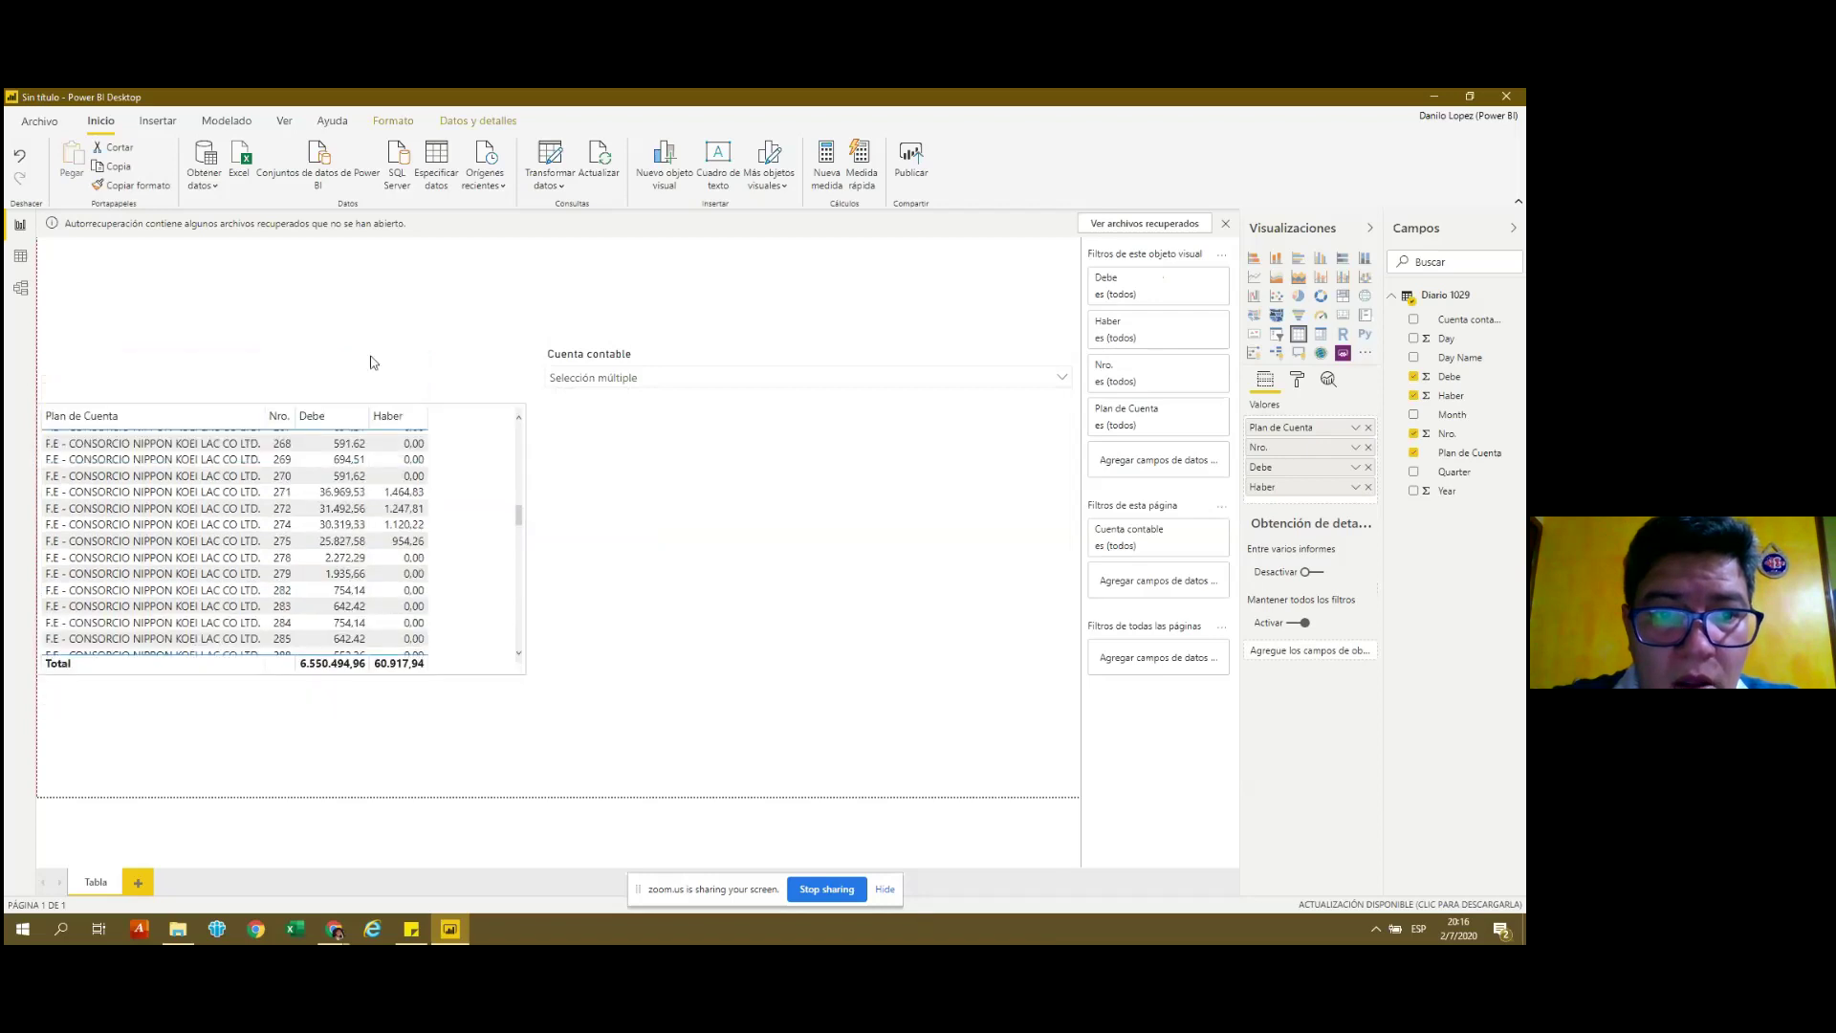
left_click_drag(371, 362, 373, 282)
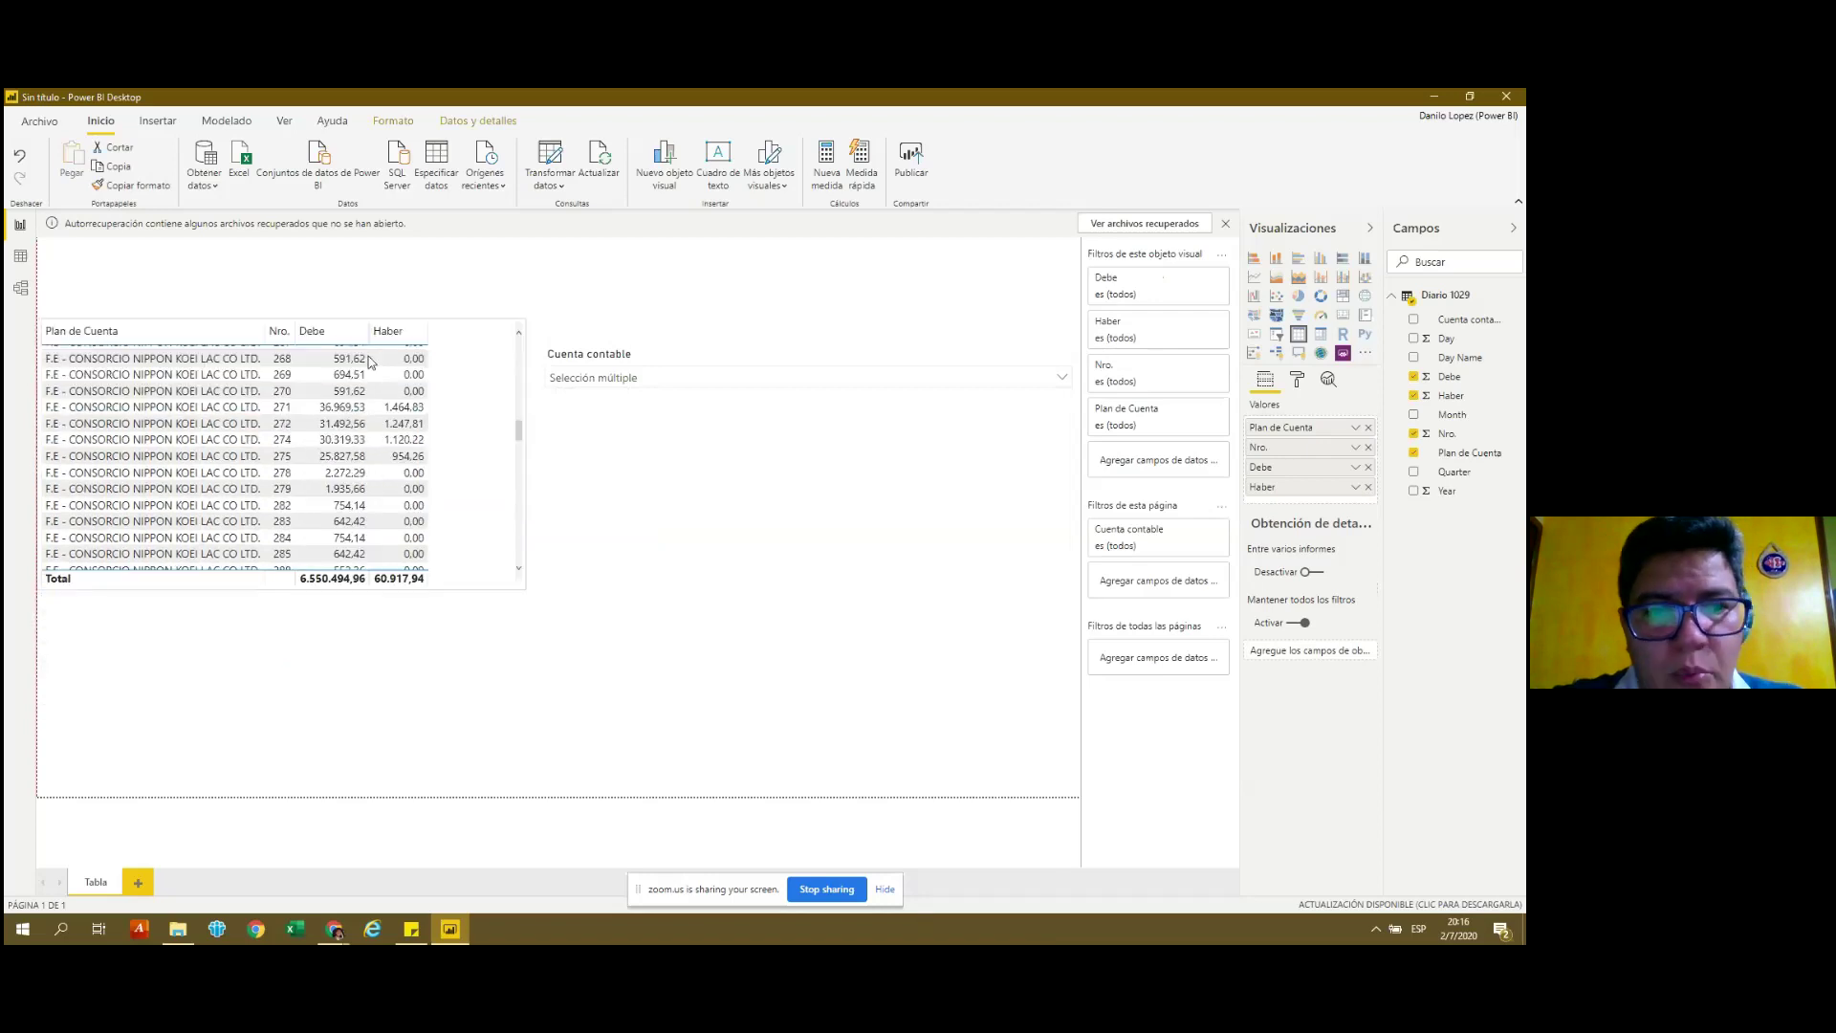
Select the Cuenta contable slicer and scroll down to review its filter settings.
left_click(639, 450)
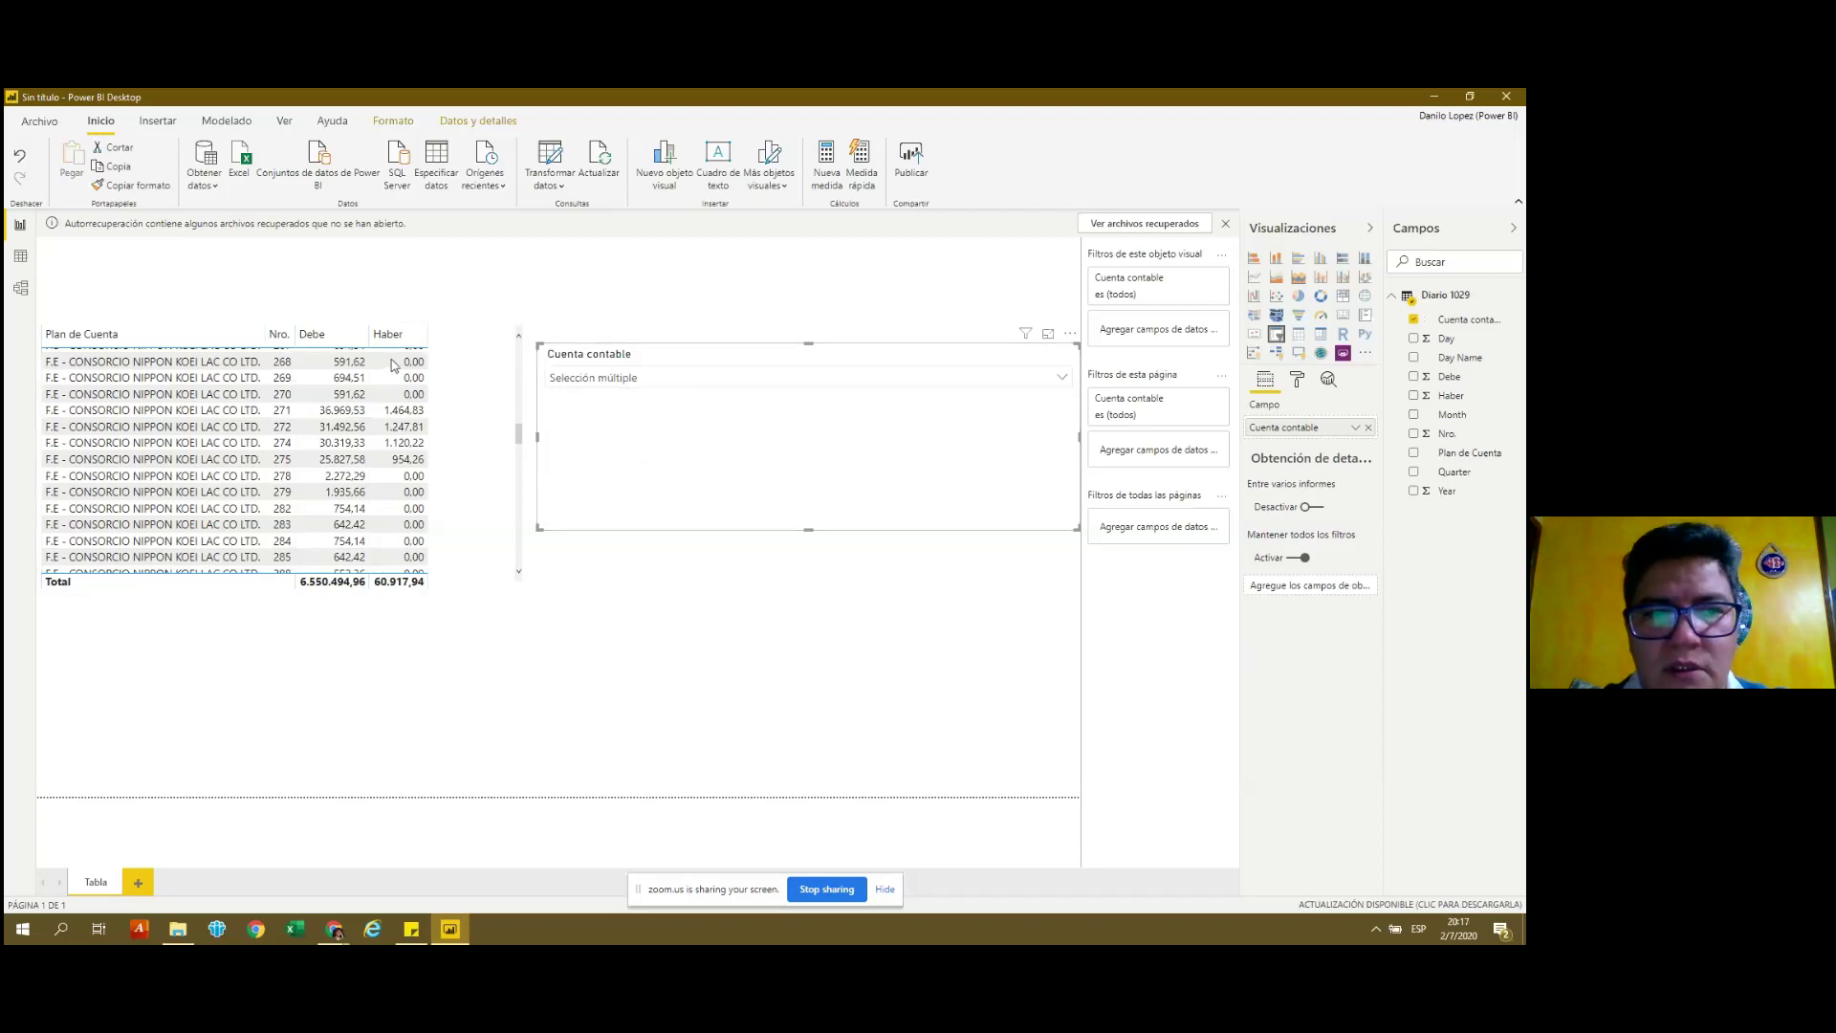
mouse_move(344, 524)
scroll(329, 533, "down", 5)
scroll(344, 533, "down", 2)
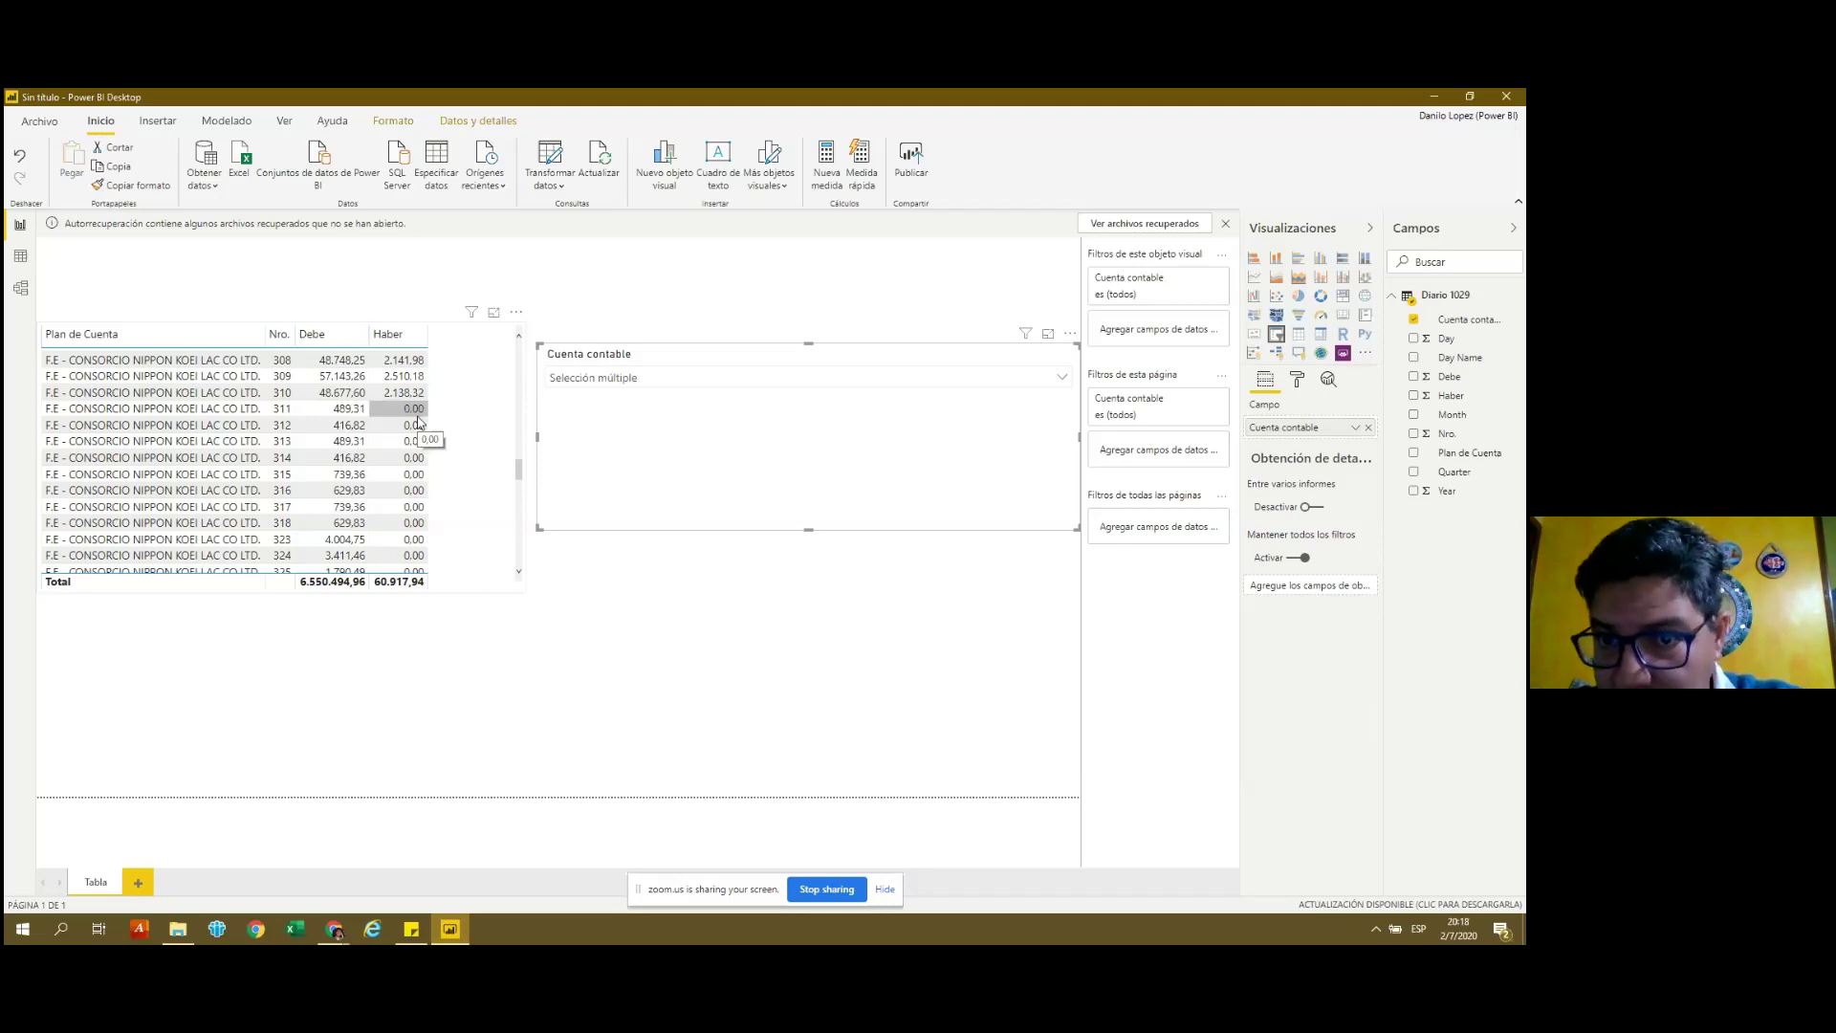
mouse_move(1147, 285)
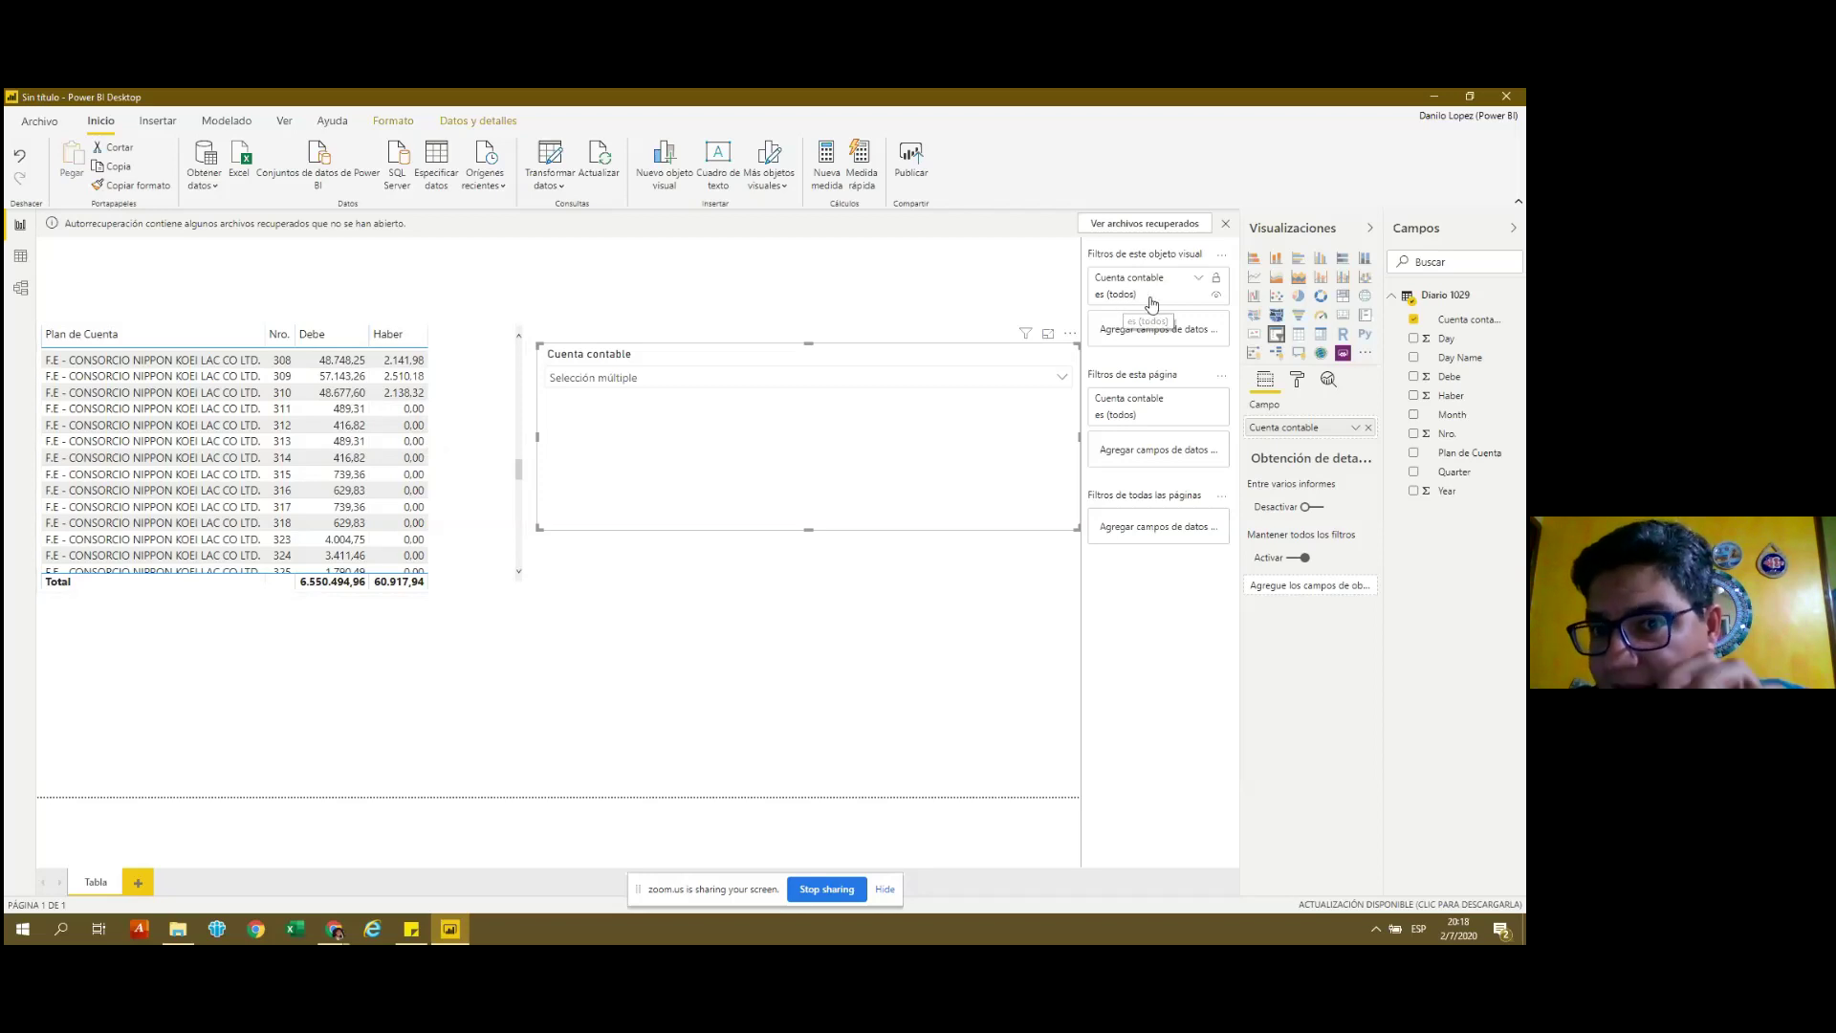
left_click(1200, 281)
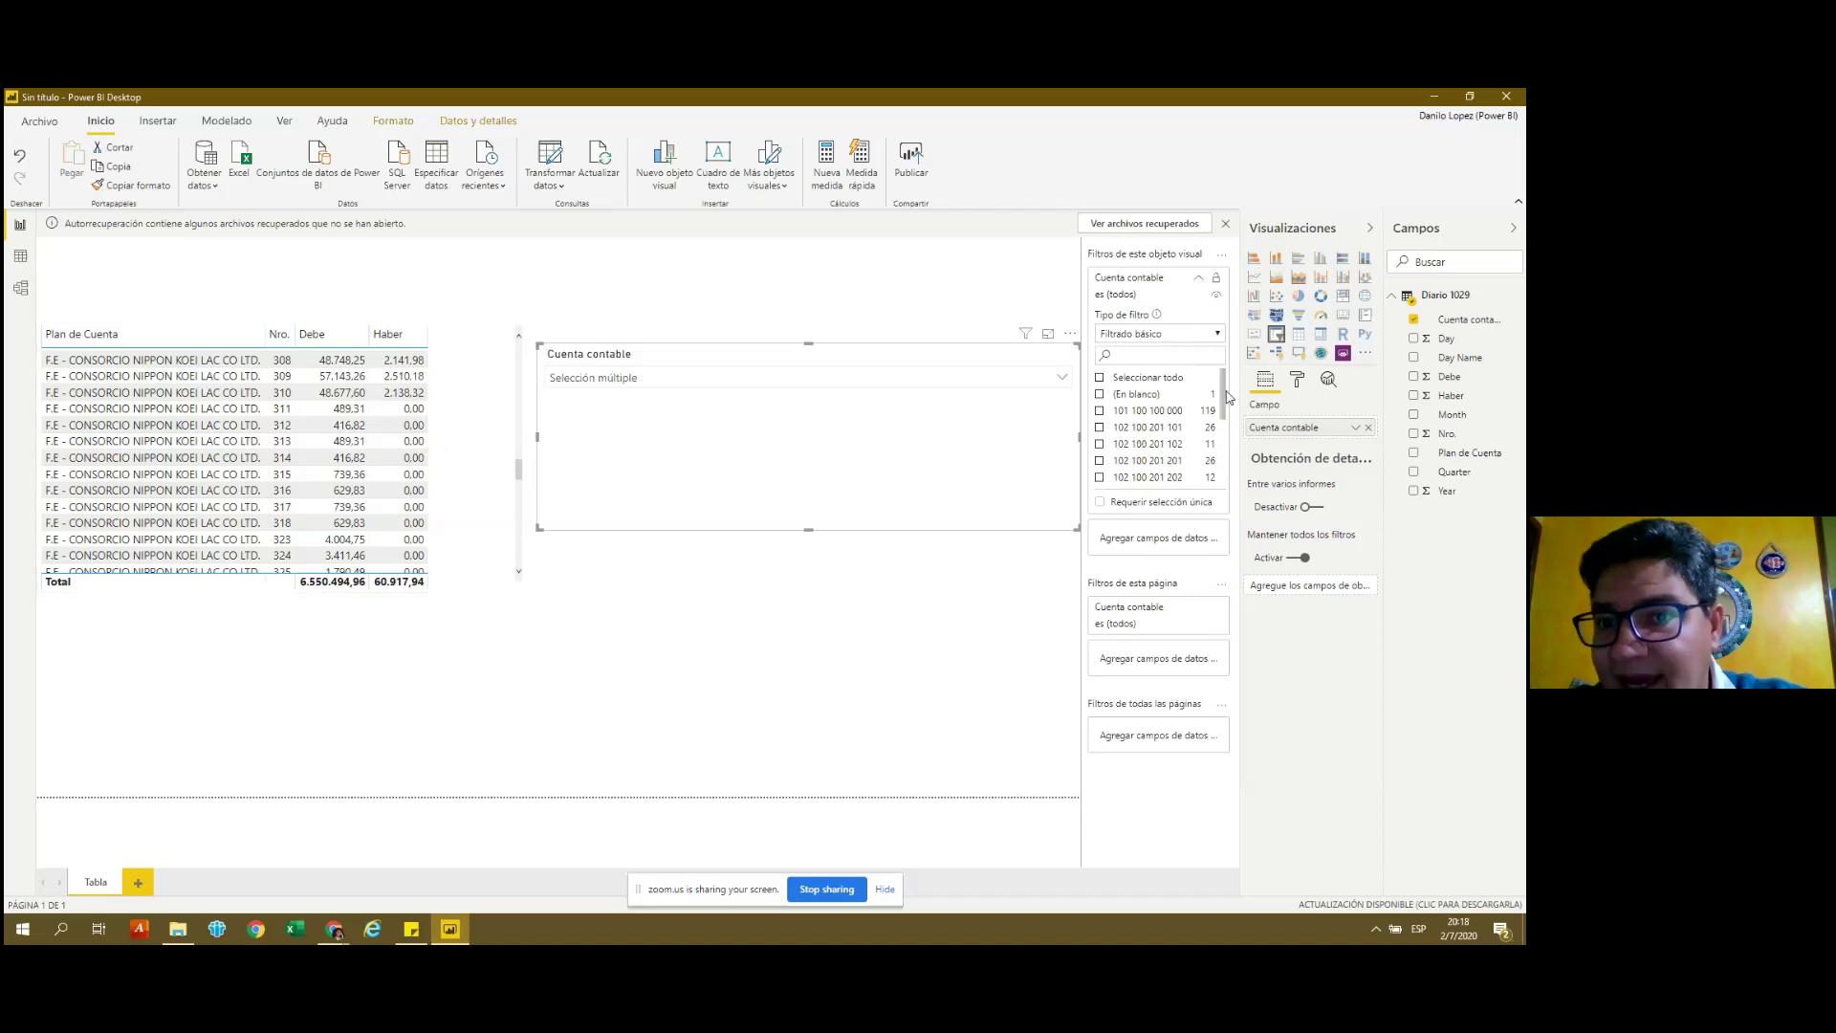
left_click_drag(1229, 397, 1225, 433)
left_click_drag(1224, 433, 1225, 436)
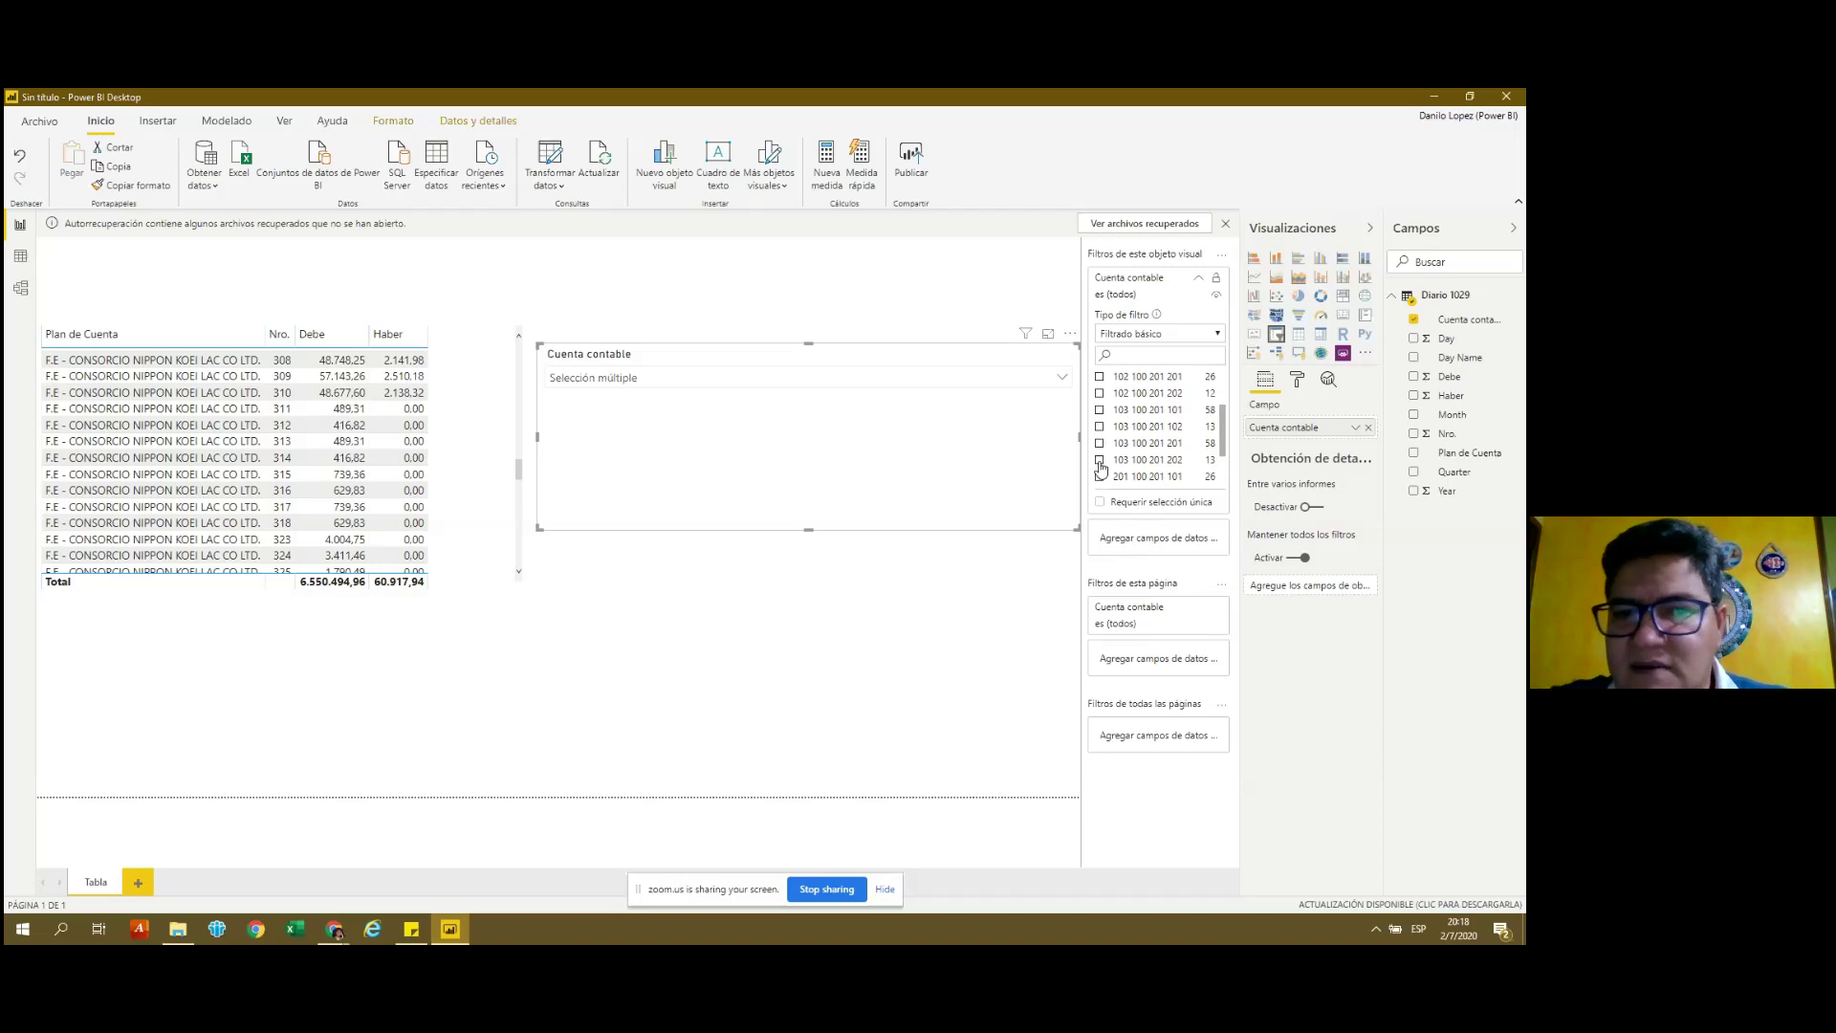
left_click(1100, 462)
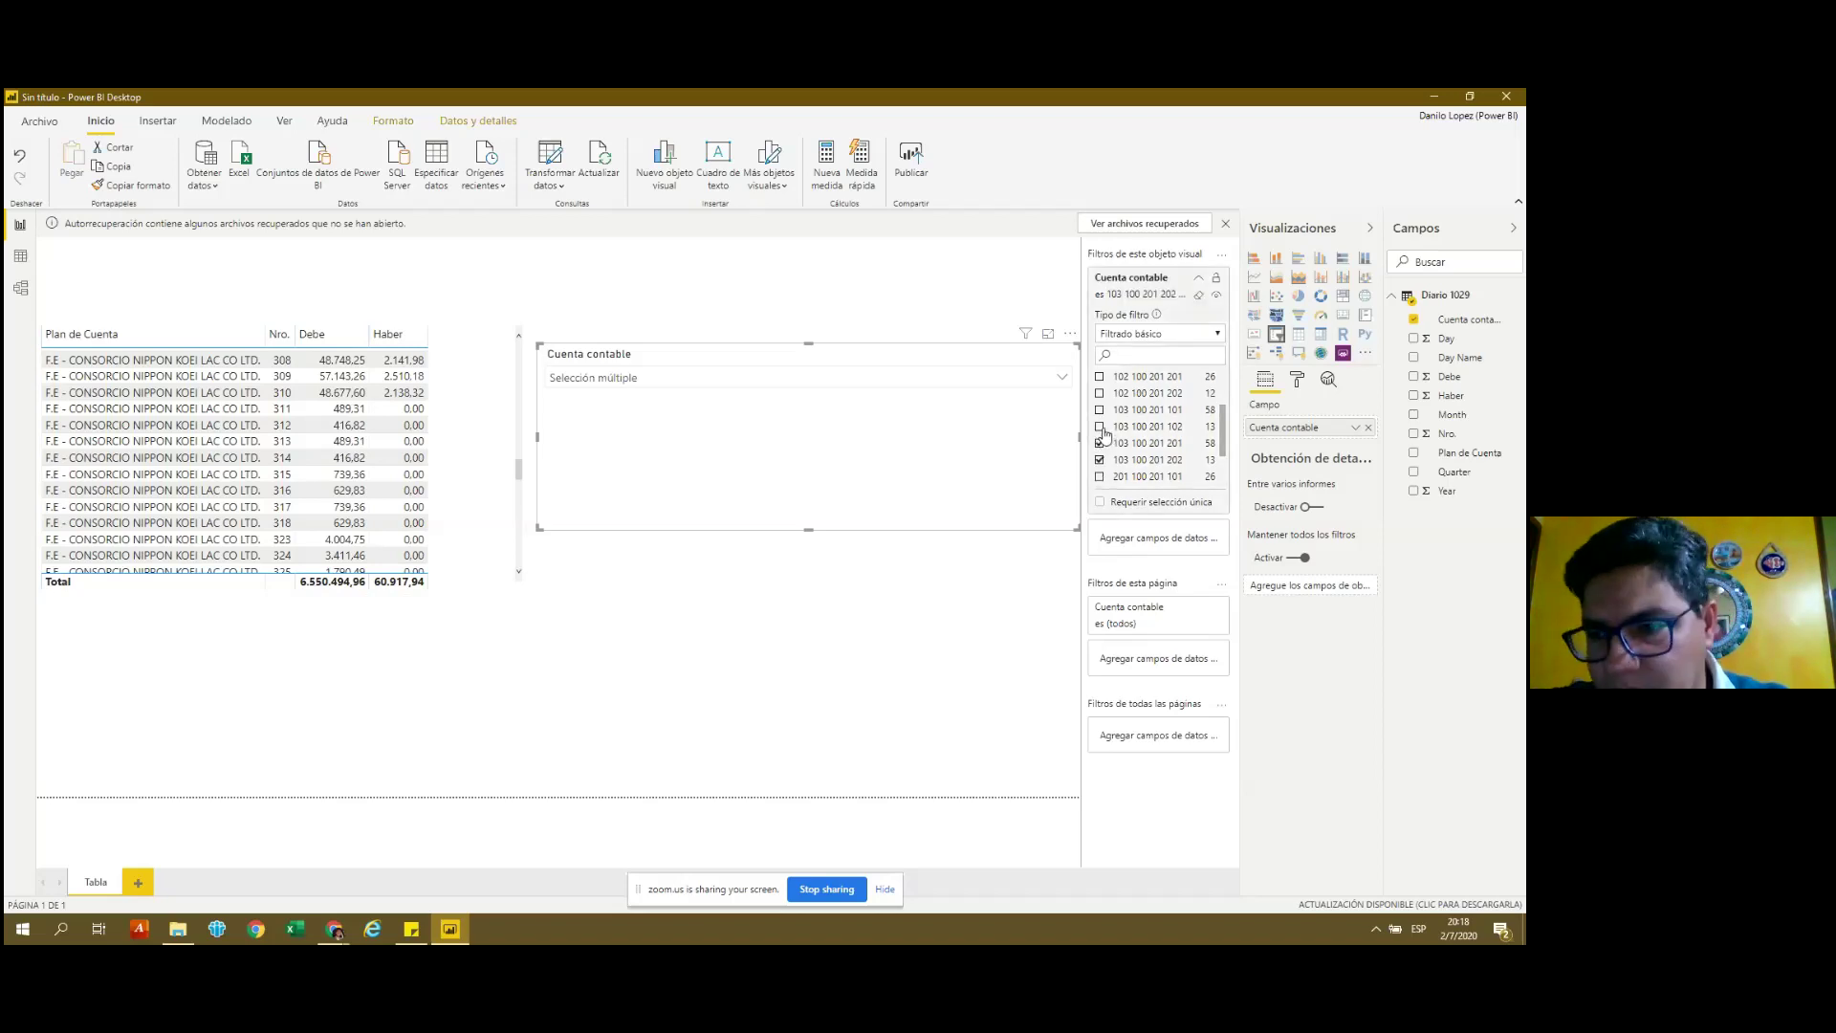
left_click(1099, 410)
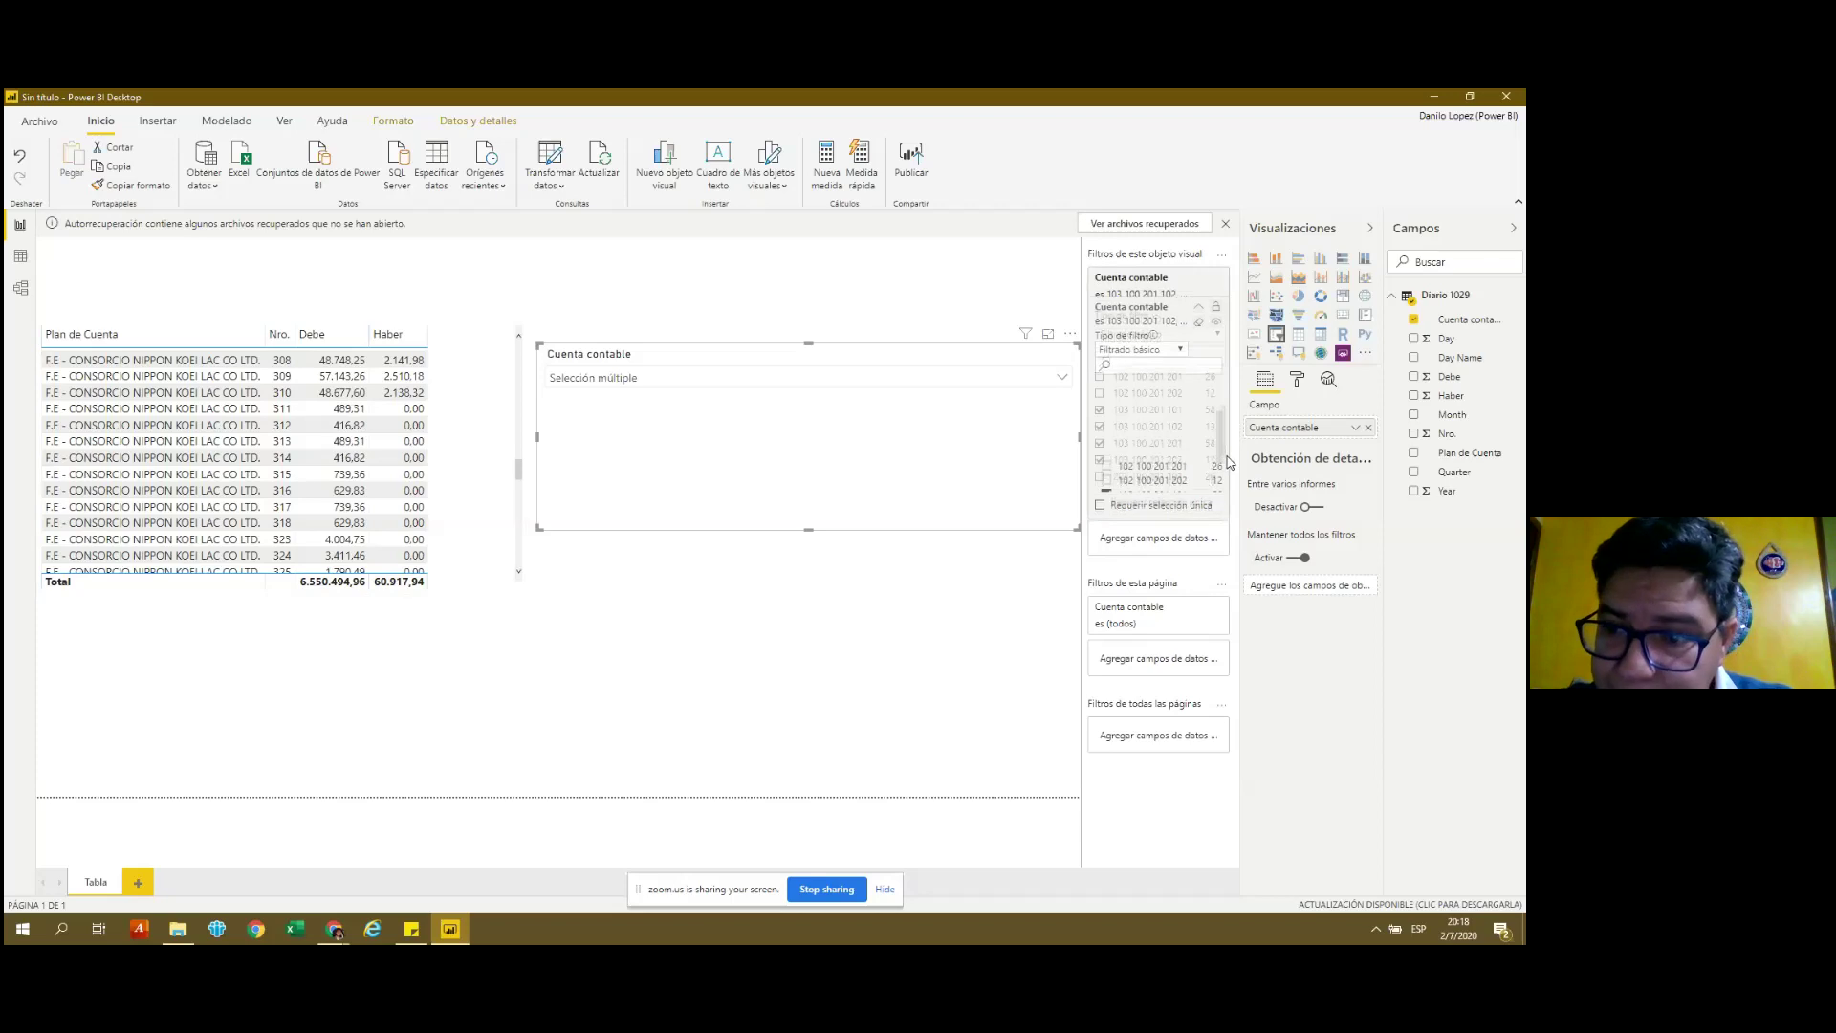
left_click_drag(1223, 442, 1229, 489)
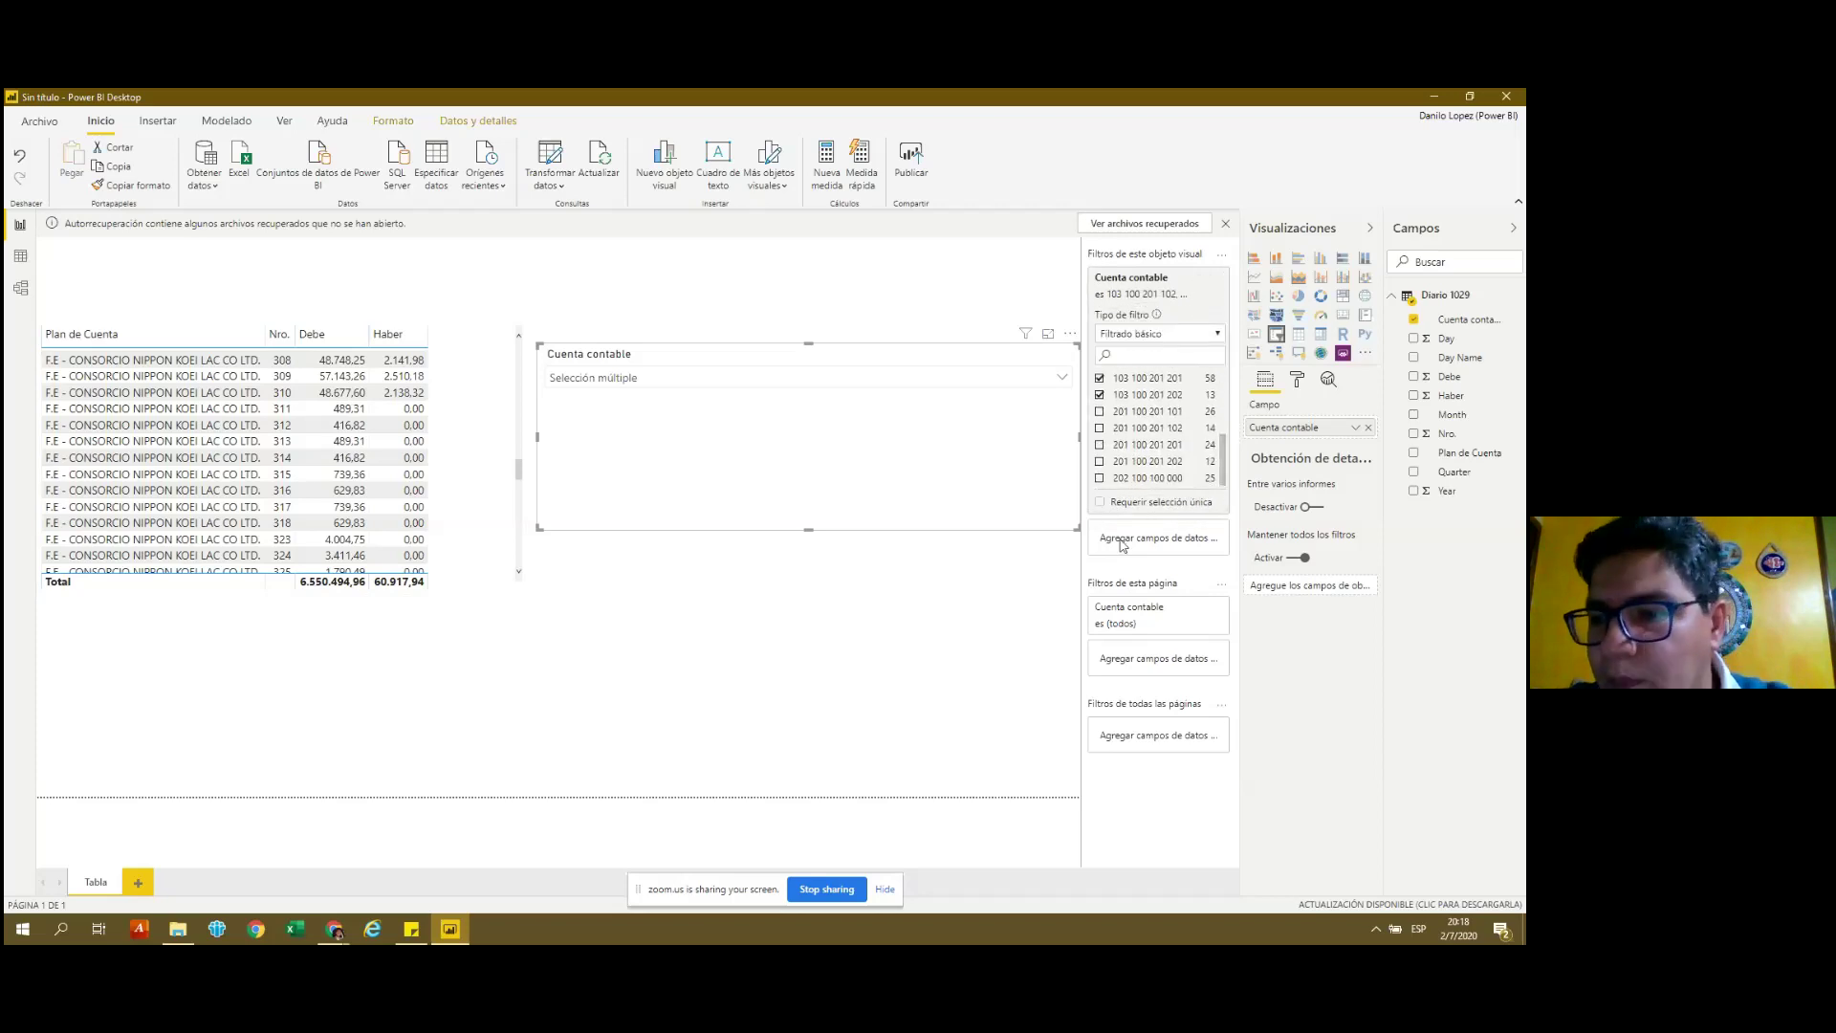
left_click(991, 608)
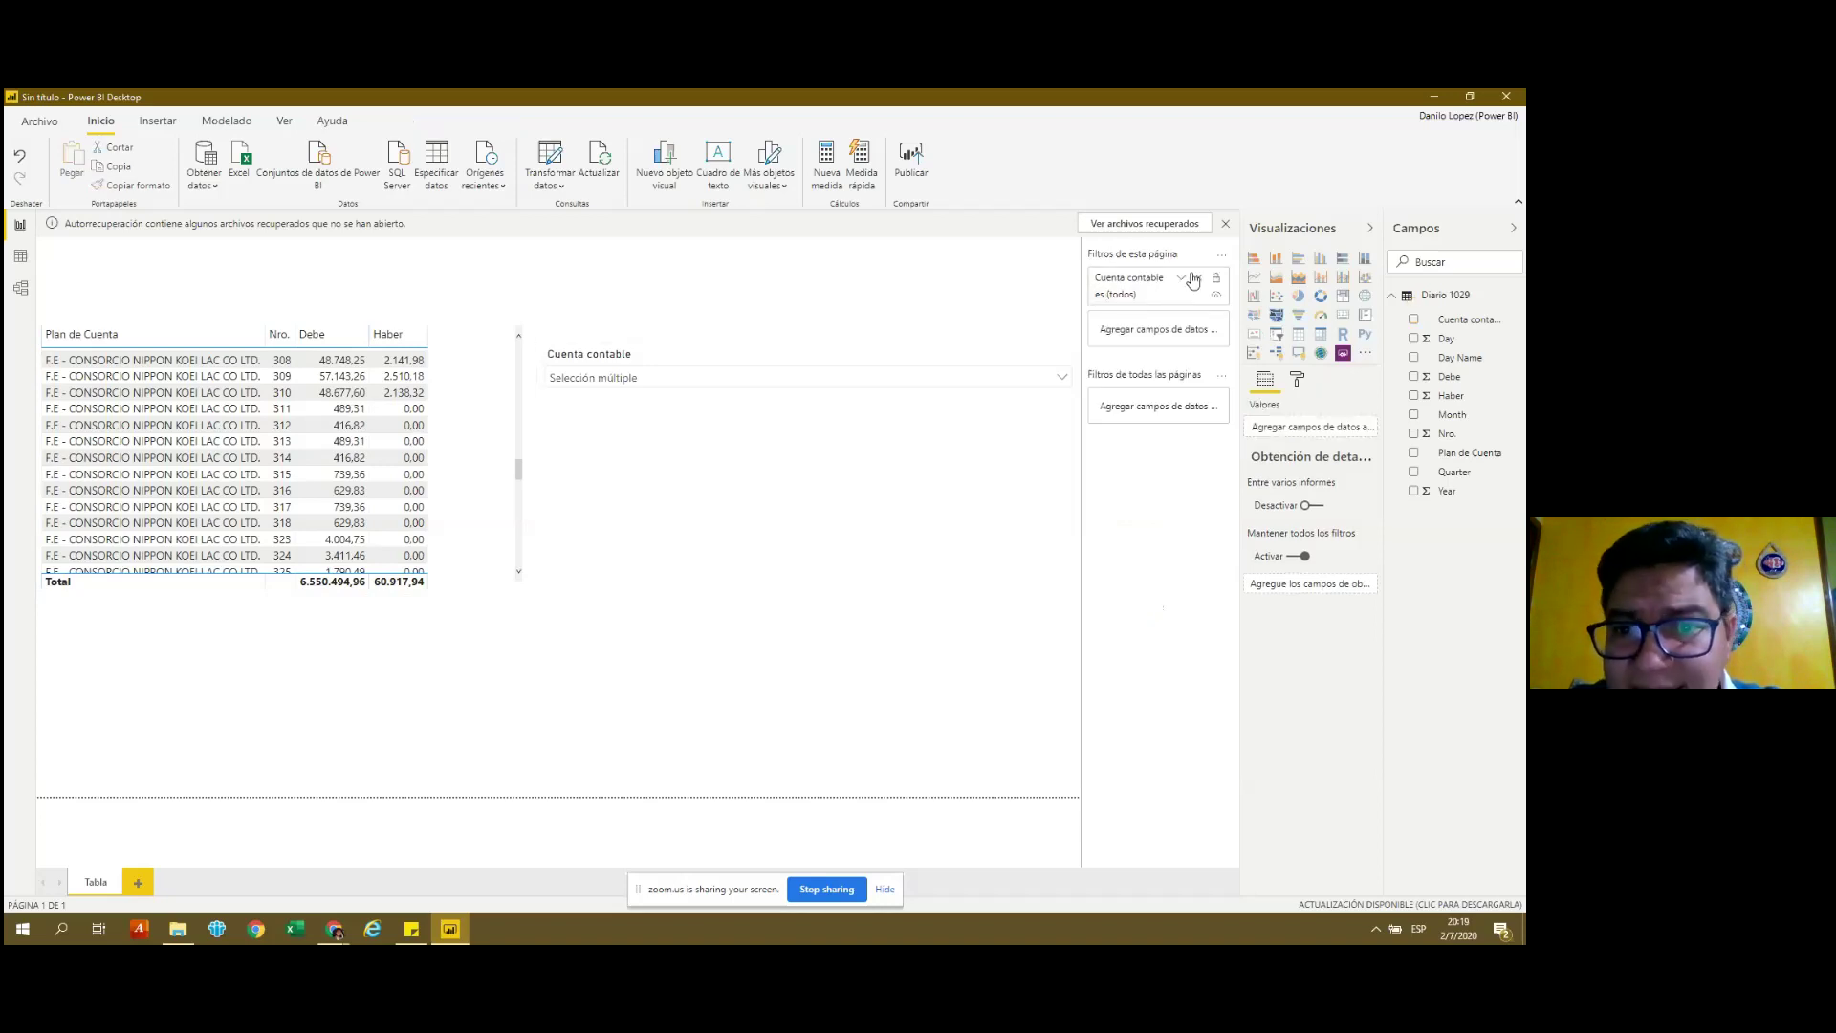
left_click(1182, 279)
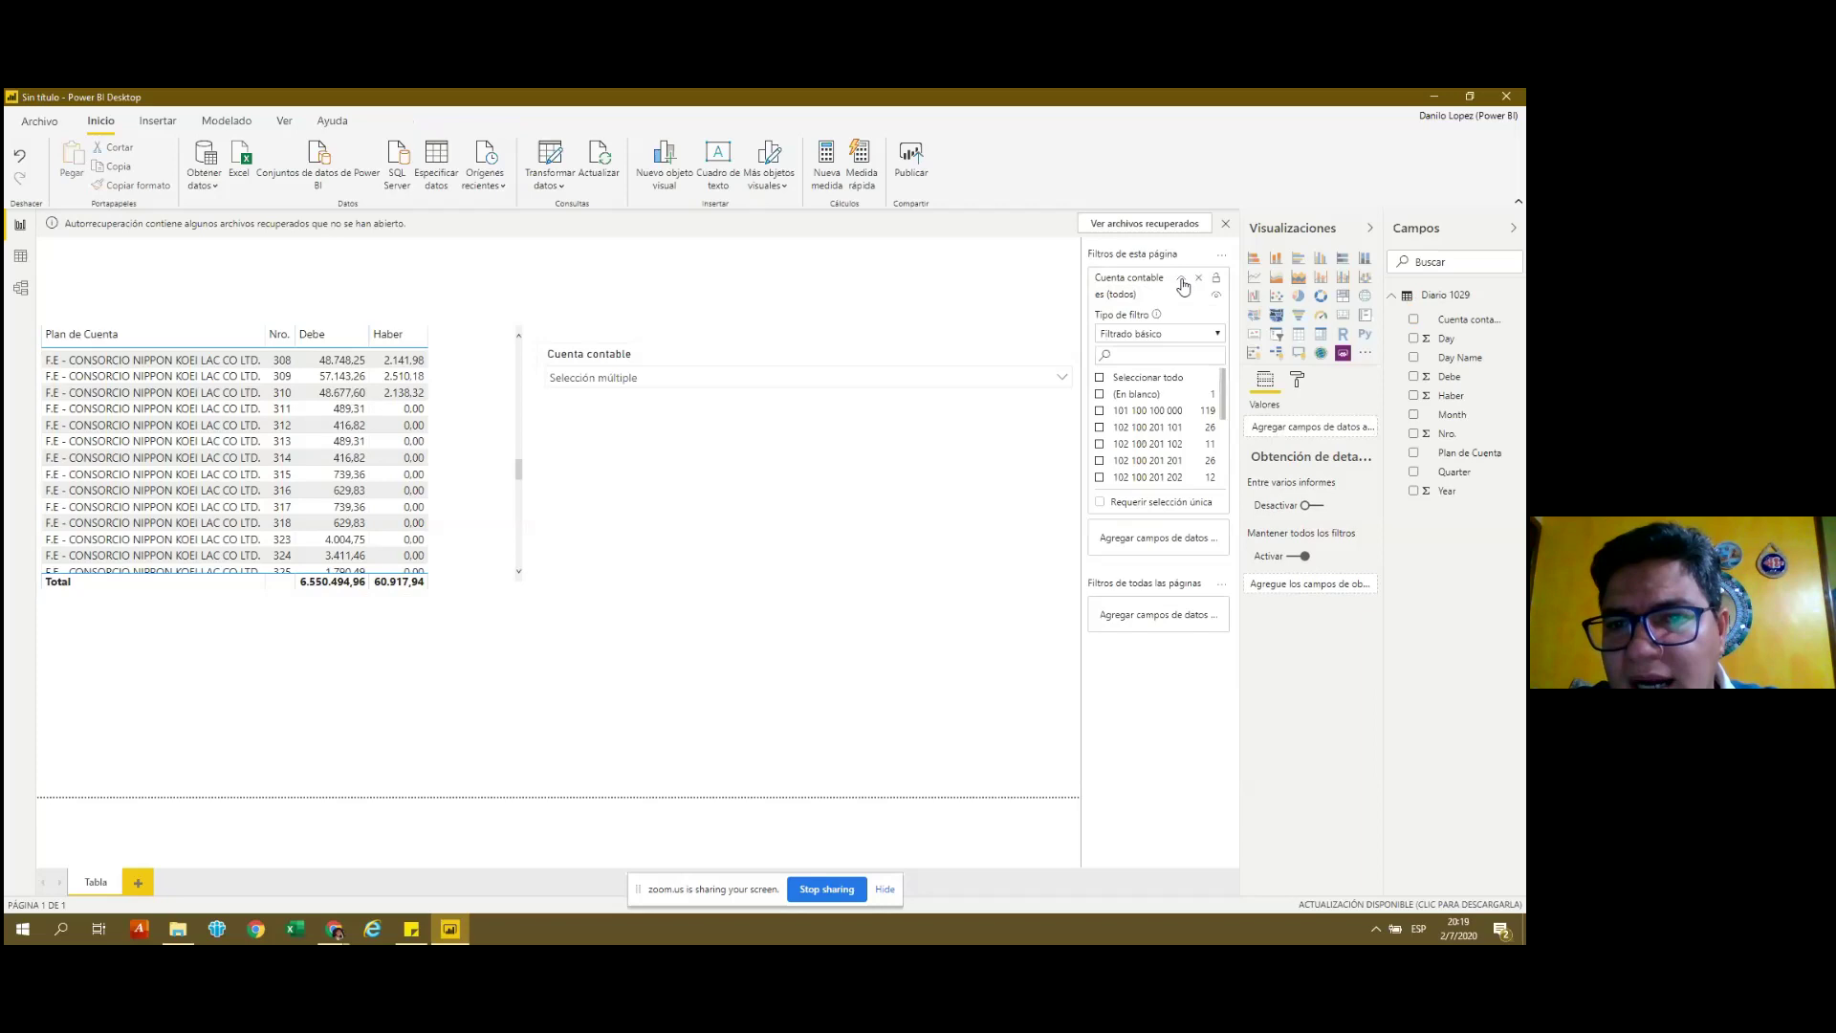
mouse_move(1221, 403)
left_mouse_down()
mouse_move(1227, 436)
mouse_move(1229, 419)
left_mouse_up()
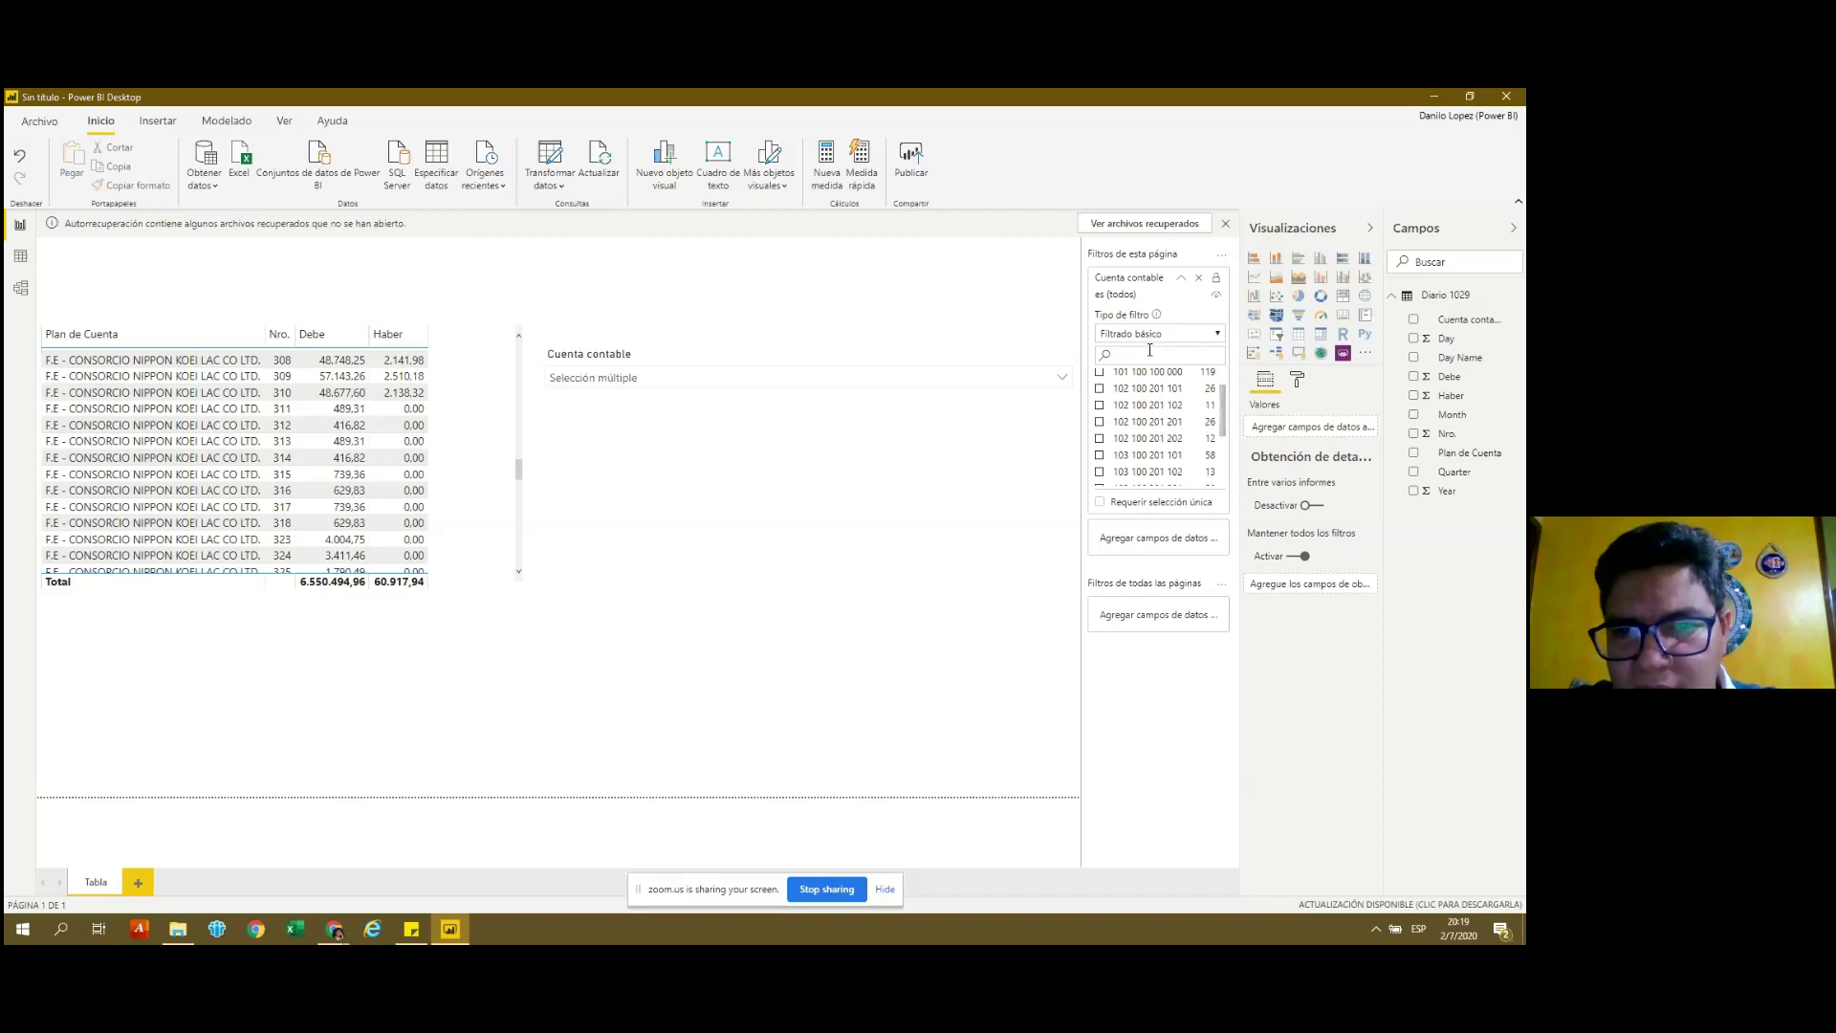
type("103")
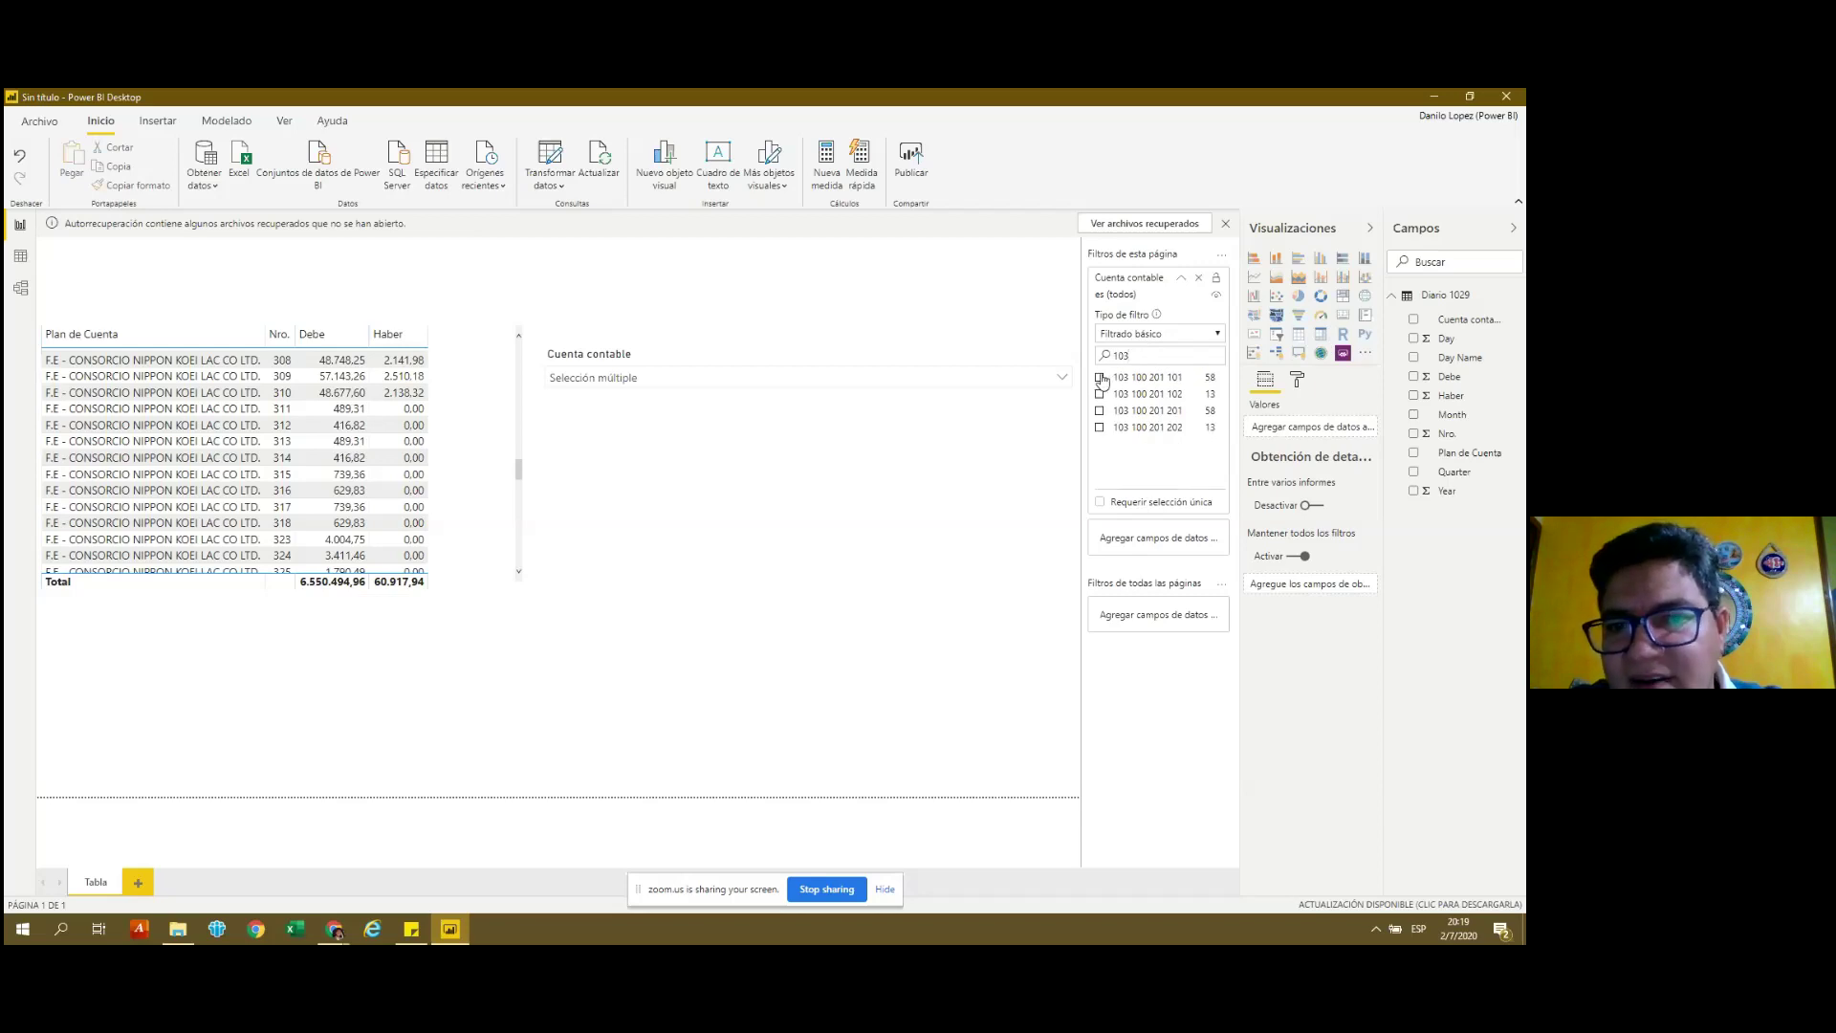
left_click(1099, 378)
left_click(1100, 394)
left_click(1100, 412)
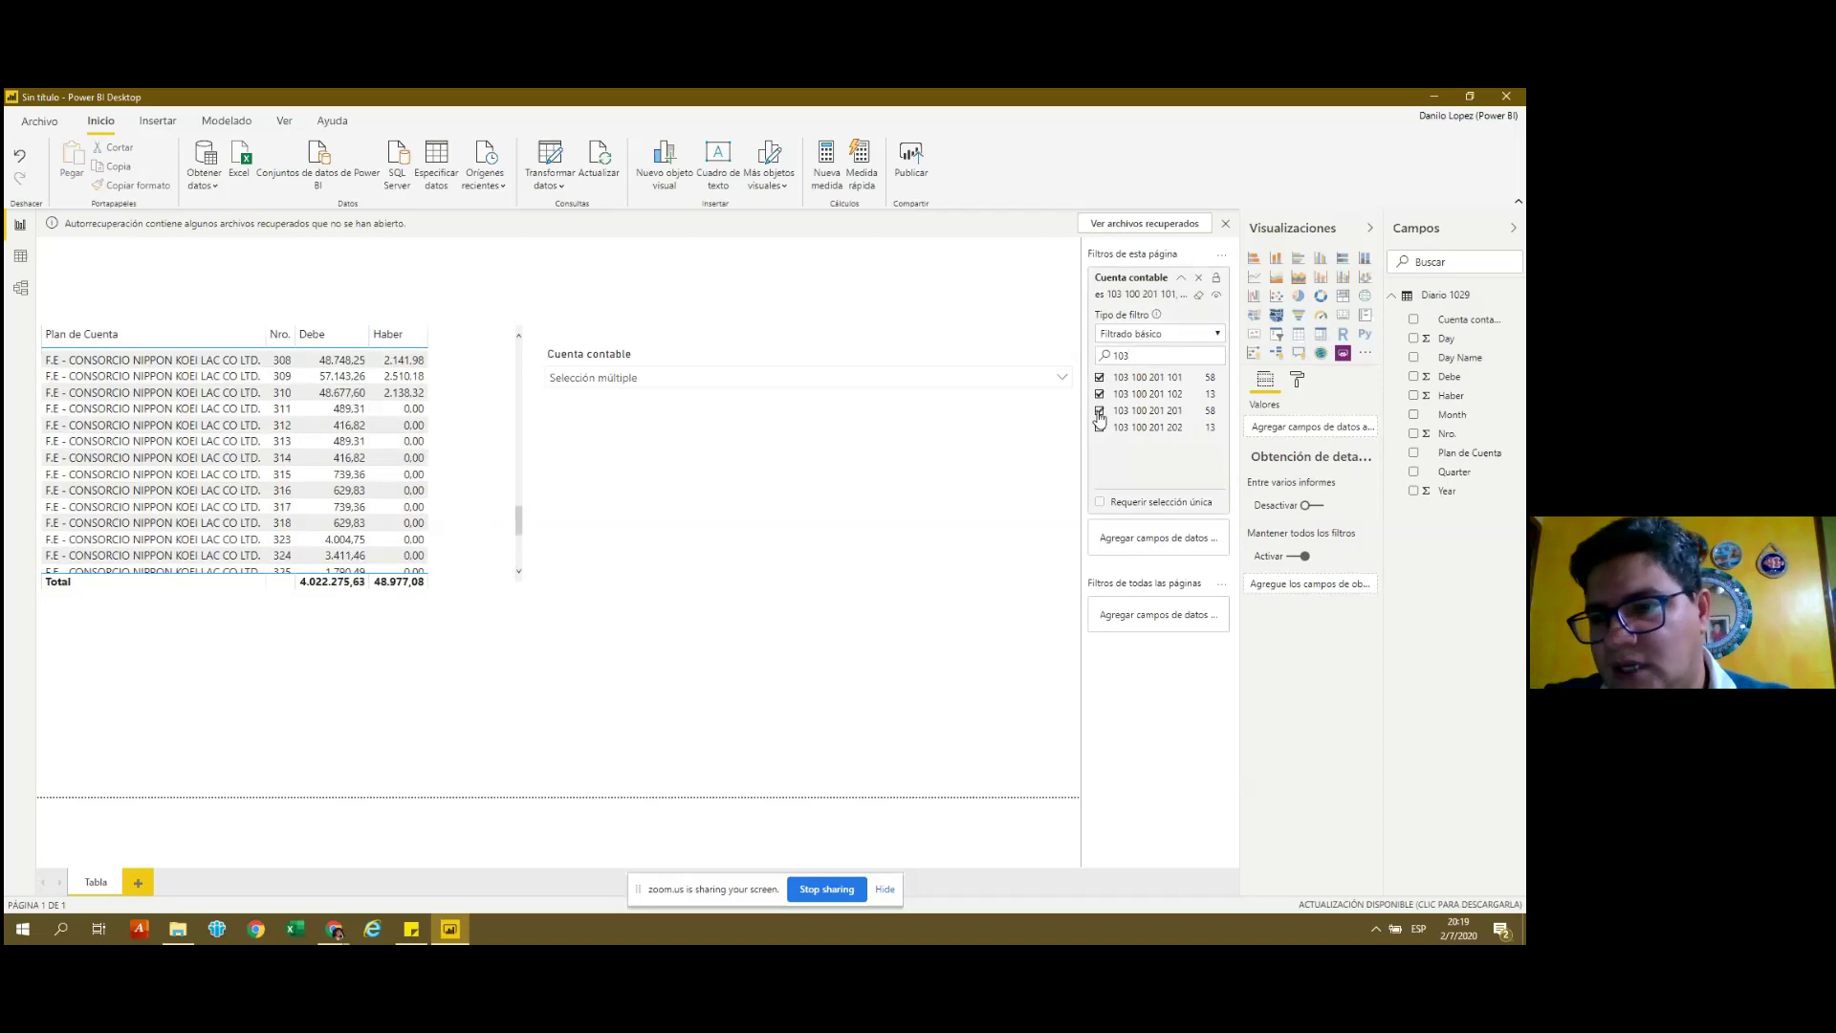
left_click(1100, 428)
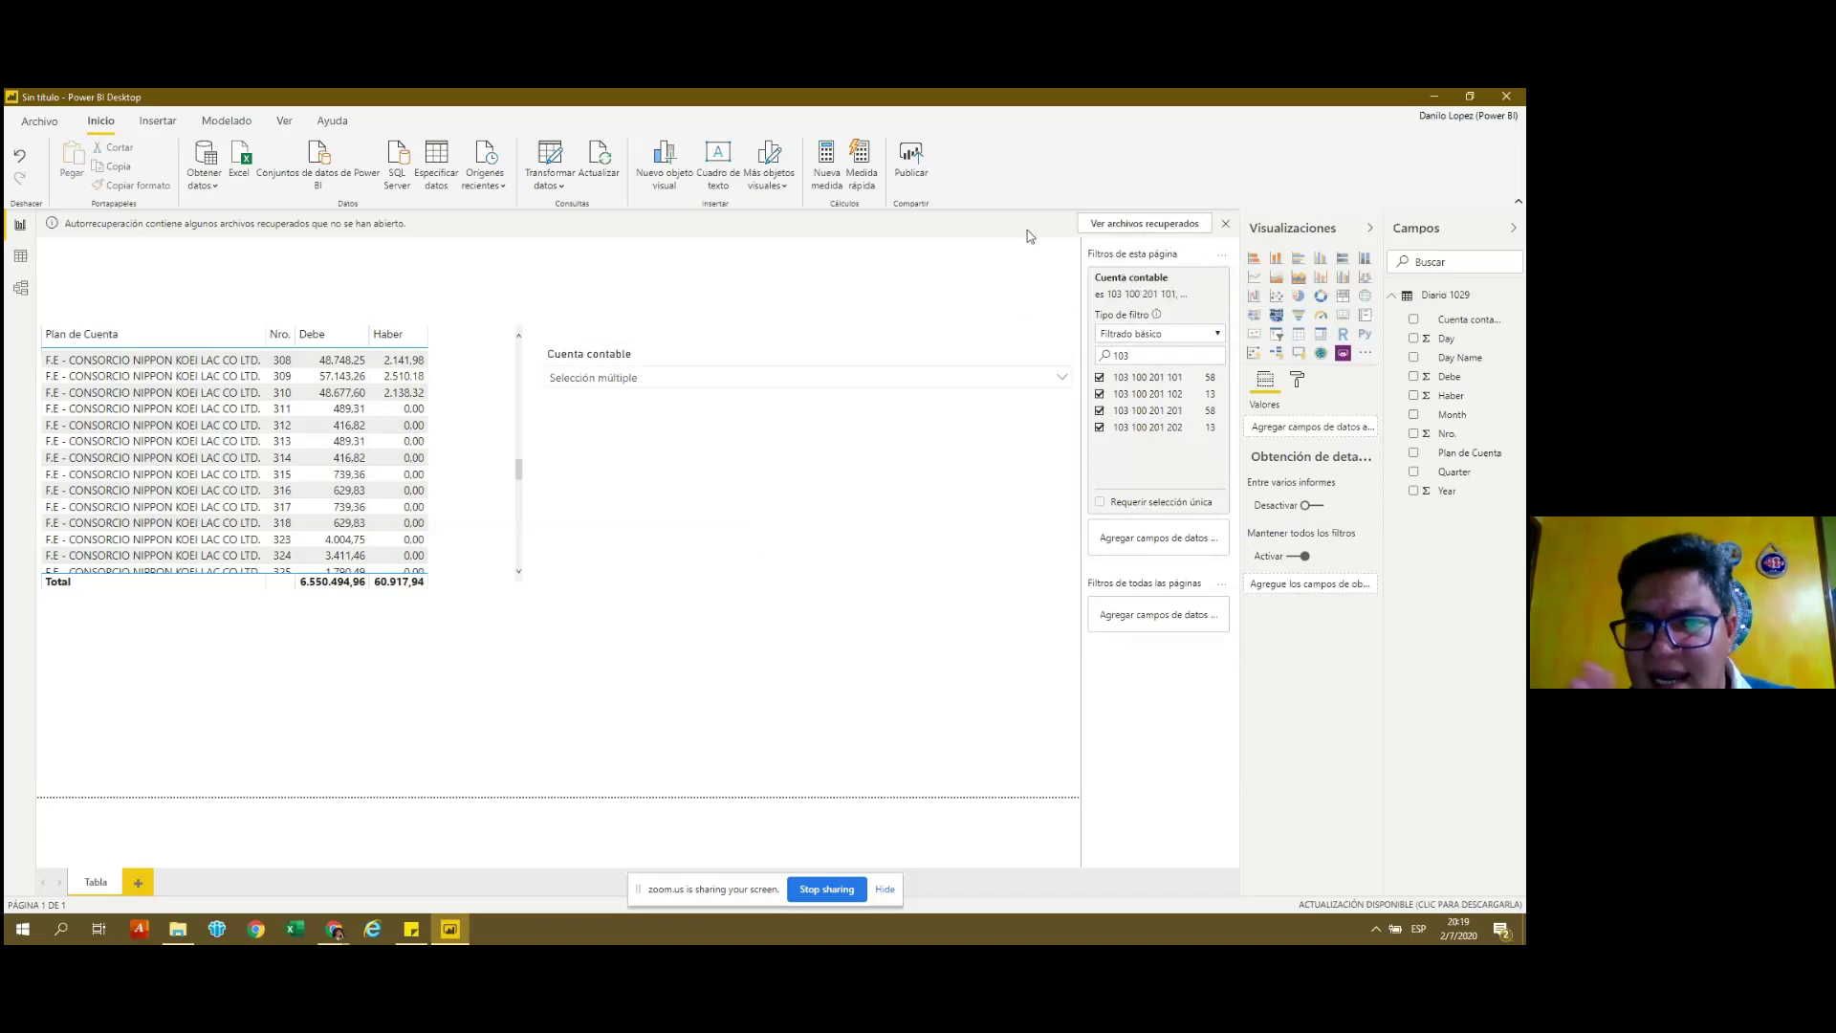
mouse_move(519, 482)
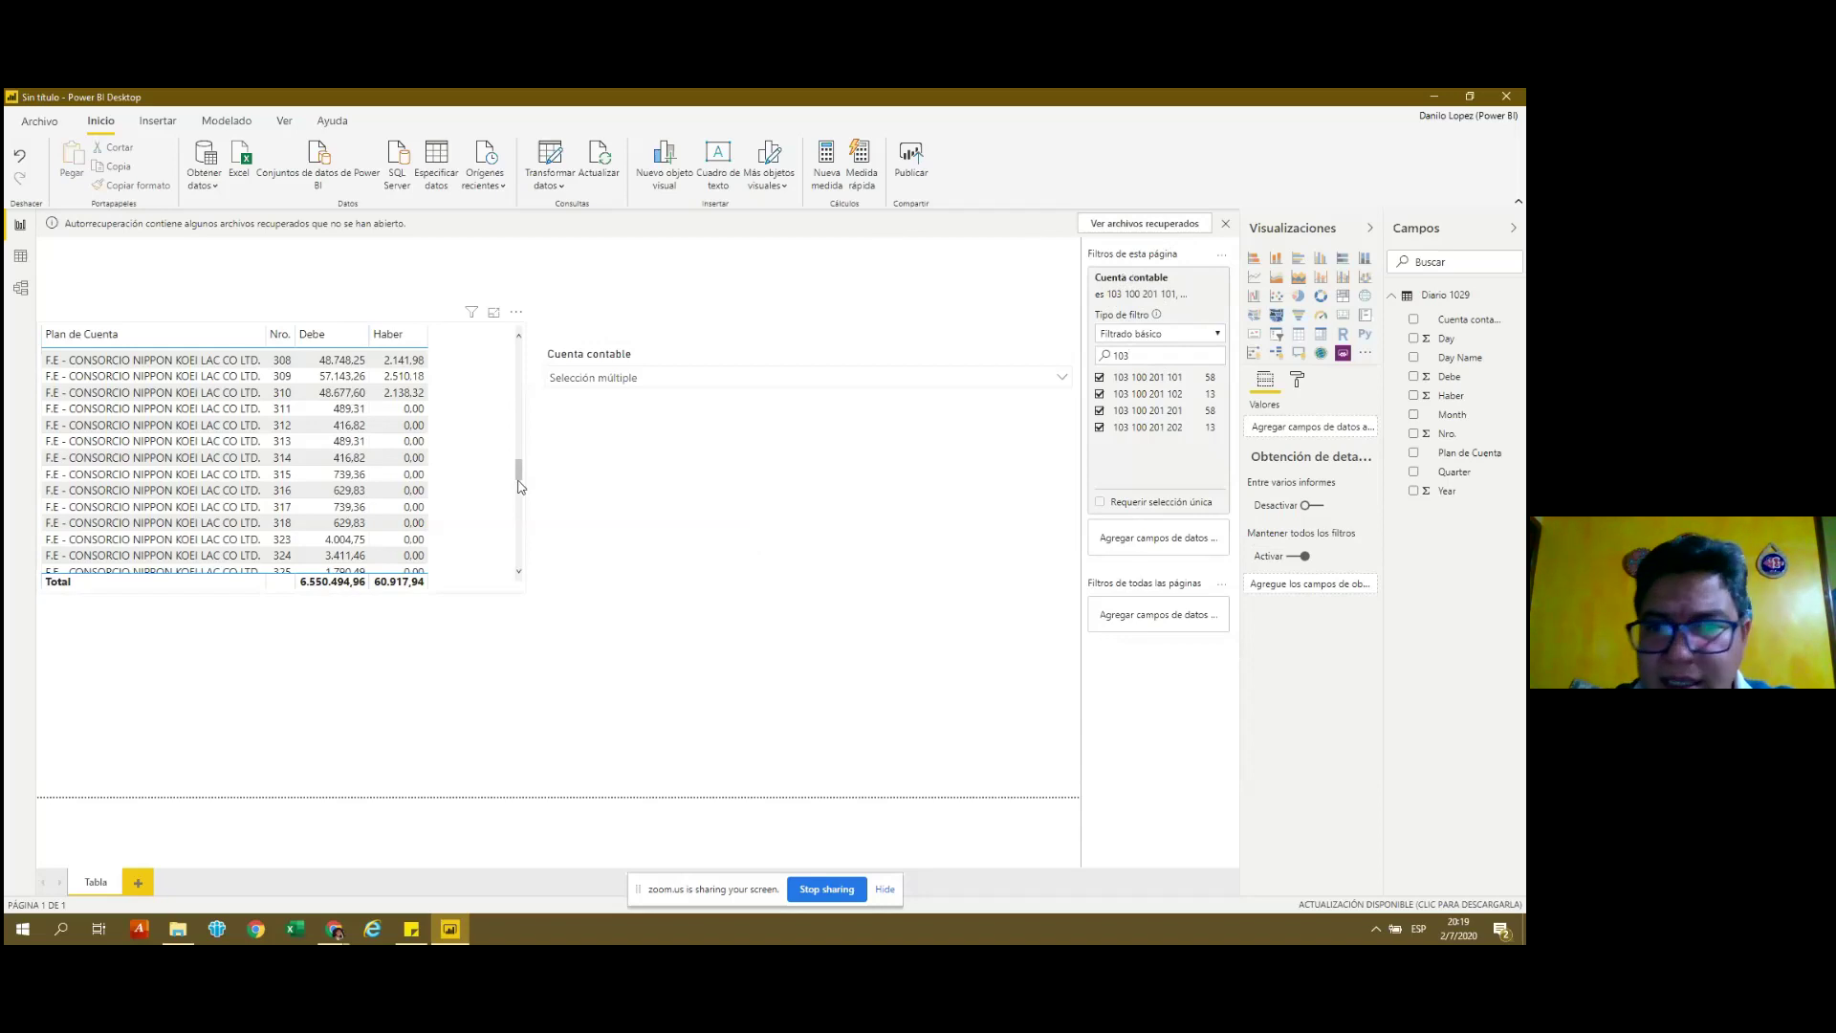
Apply a visual-level Haber filter of 'es mayor que' 0 to the table.
left_click_drag(516, 481, 524, 358)
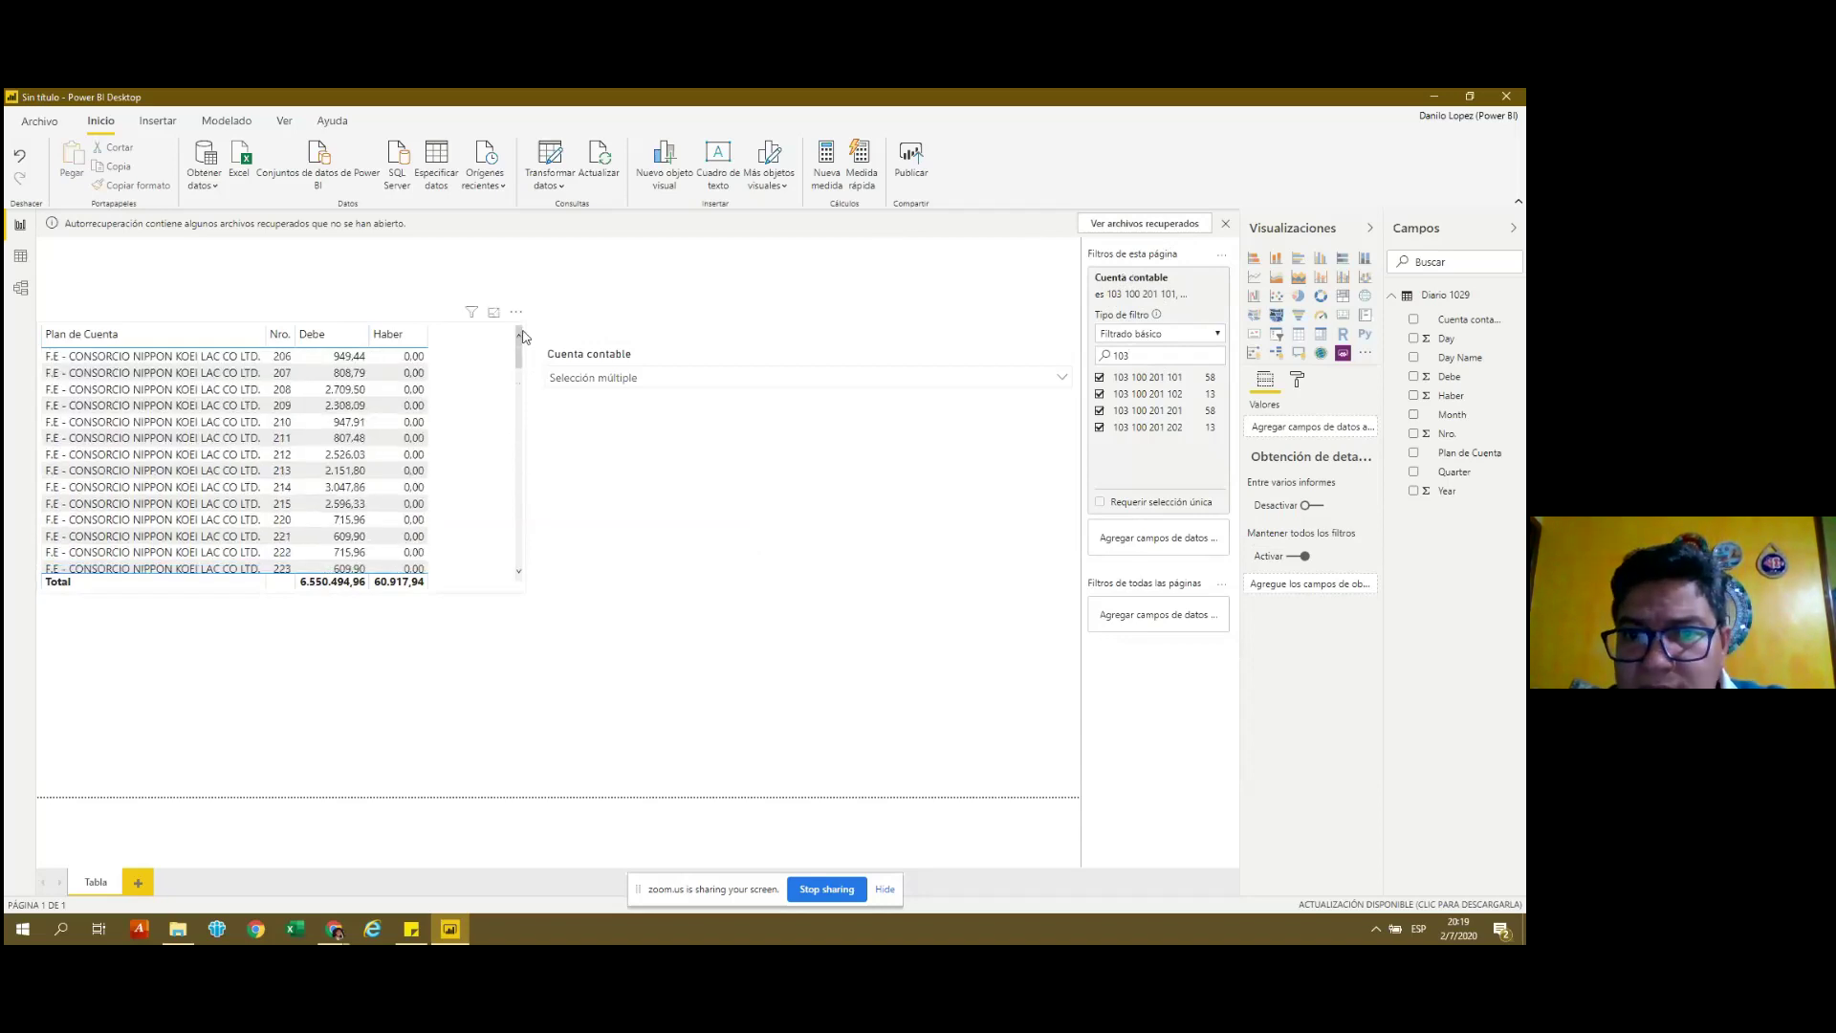
left_click(483, 315)
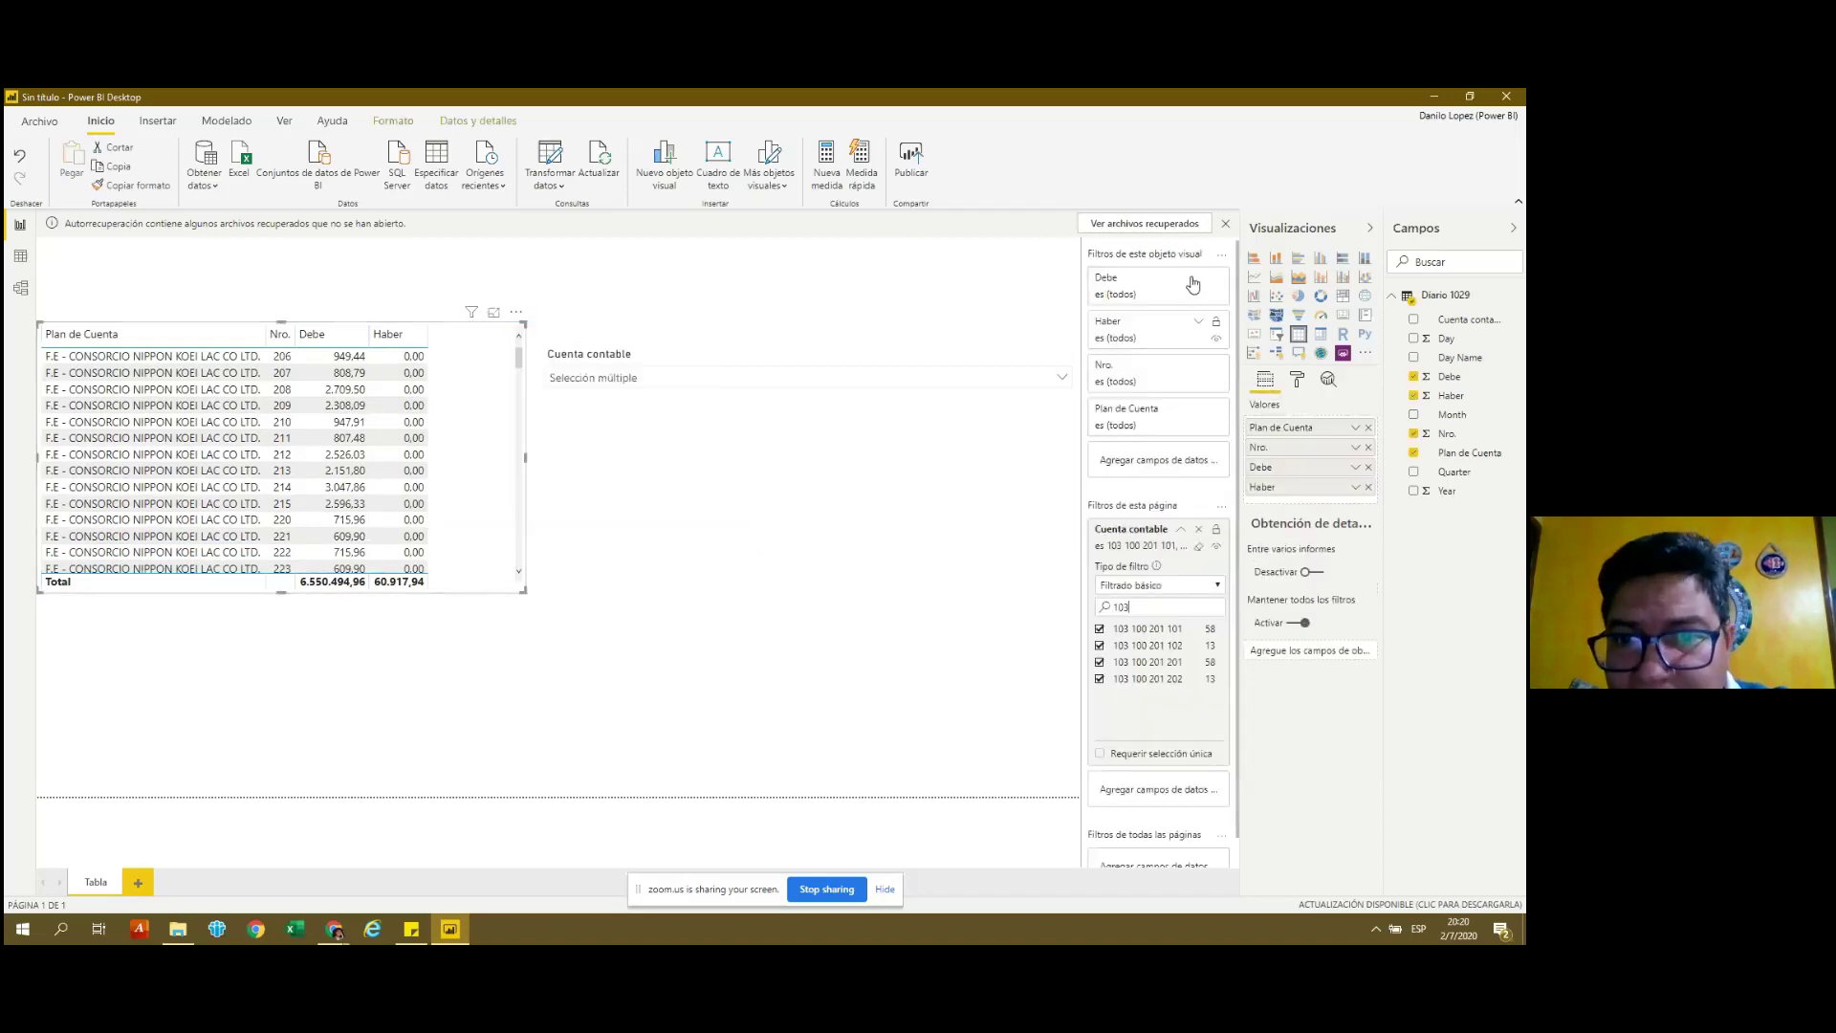
mouse_move(1148, 284)
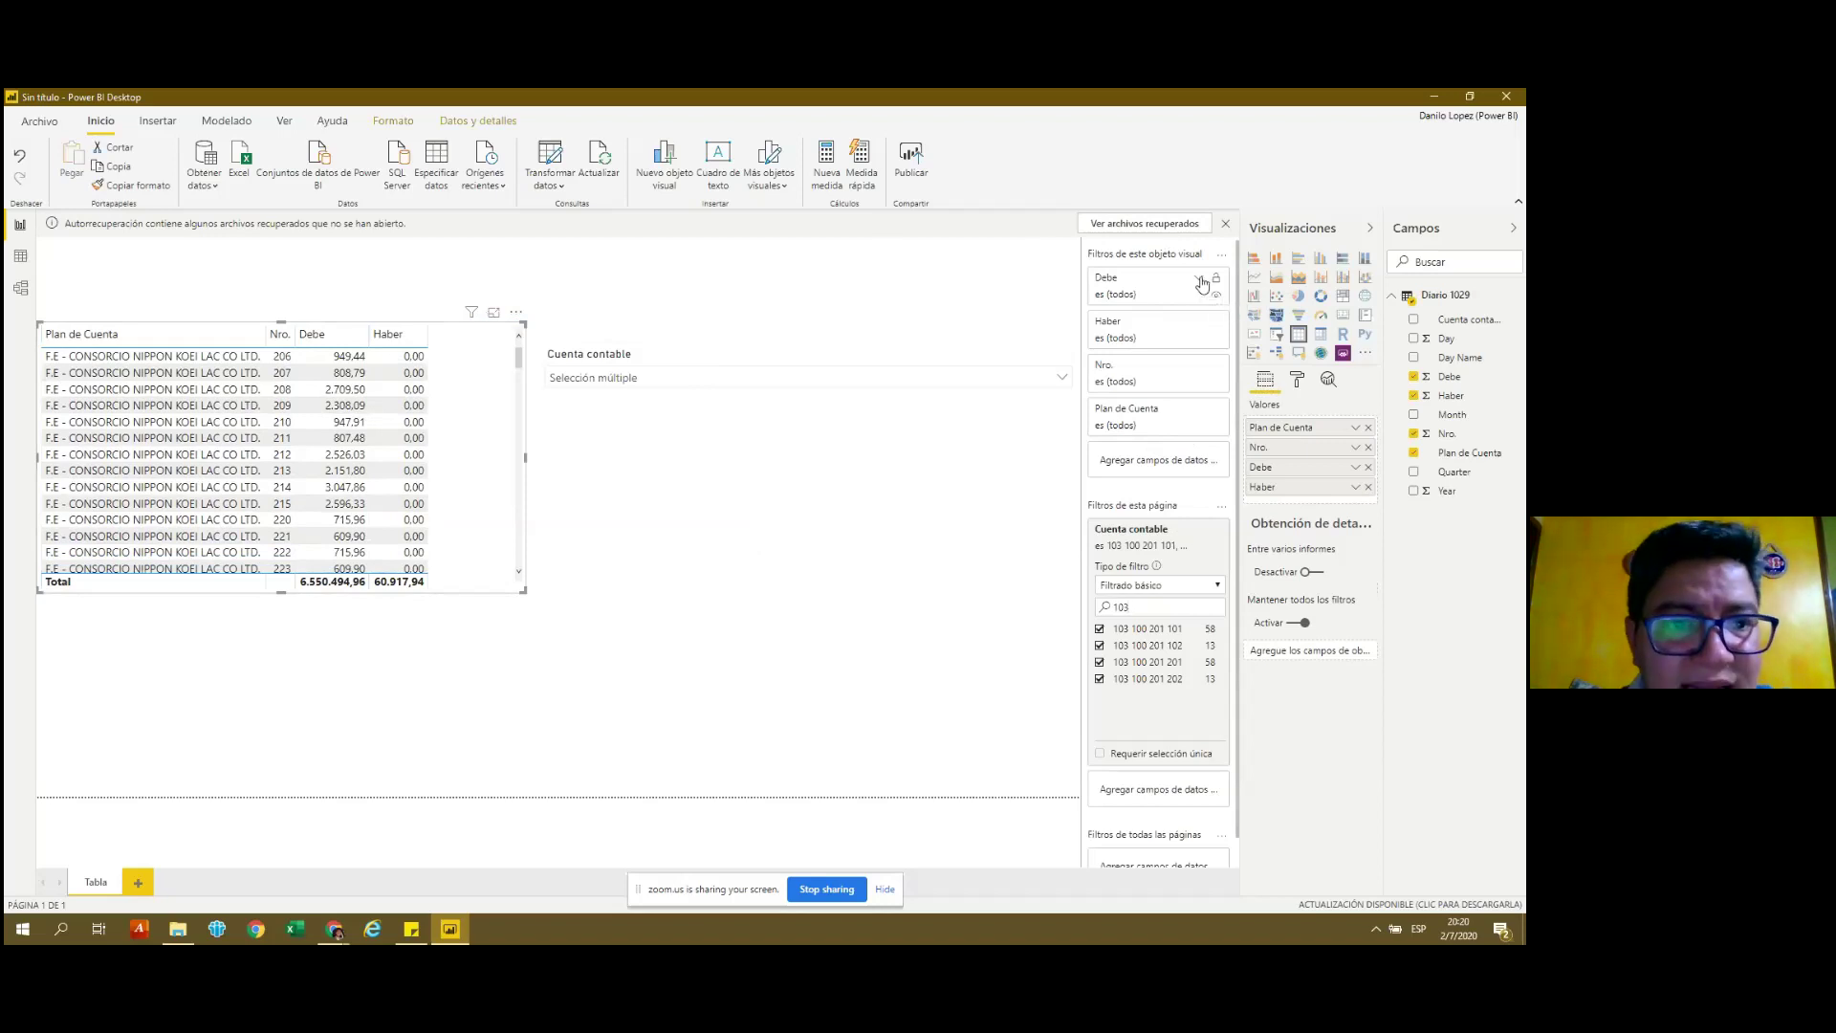
left_click(1200, 280)
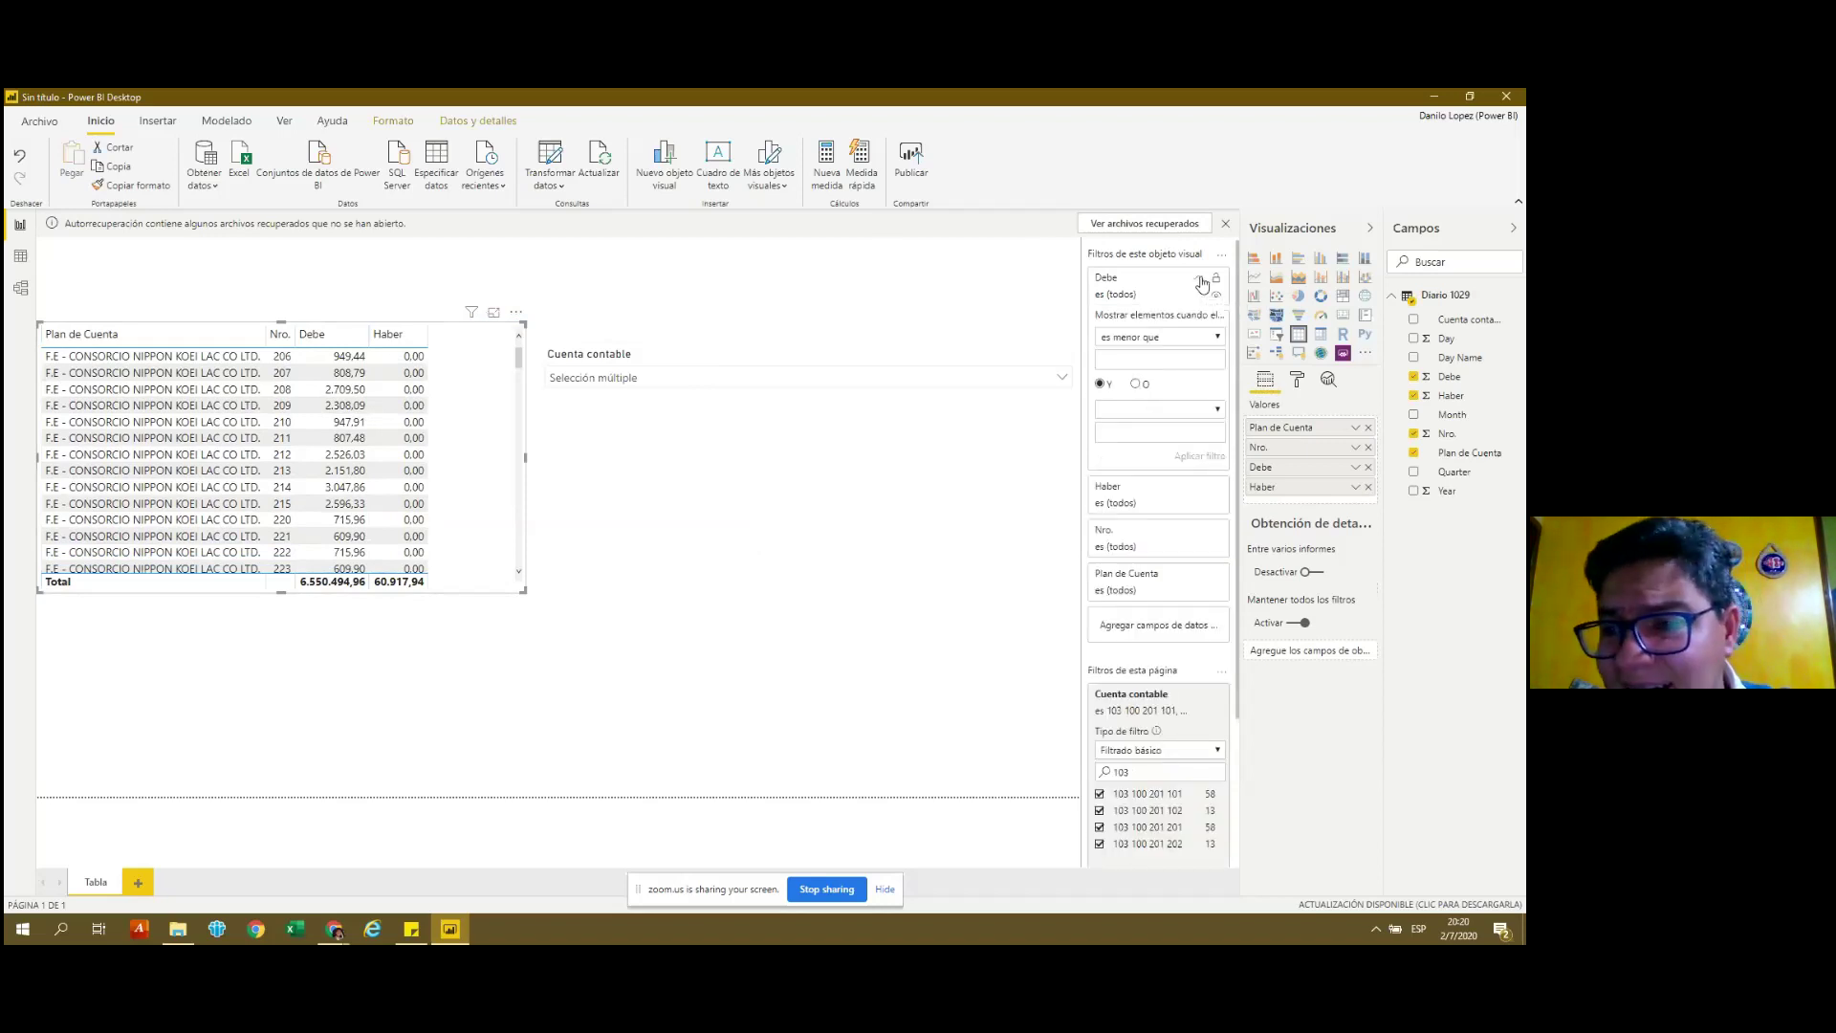
left_click(1200, 280)
mouse_move(1157, 329)
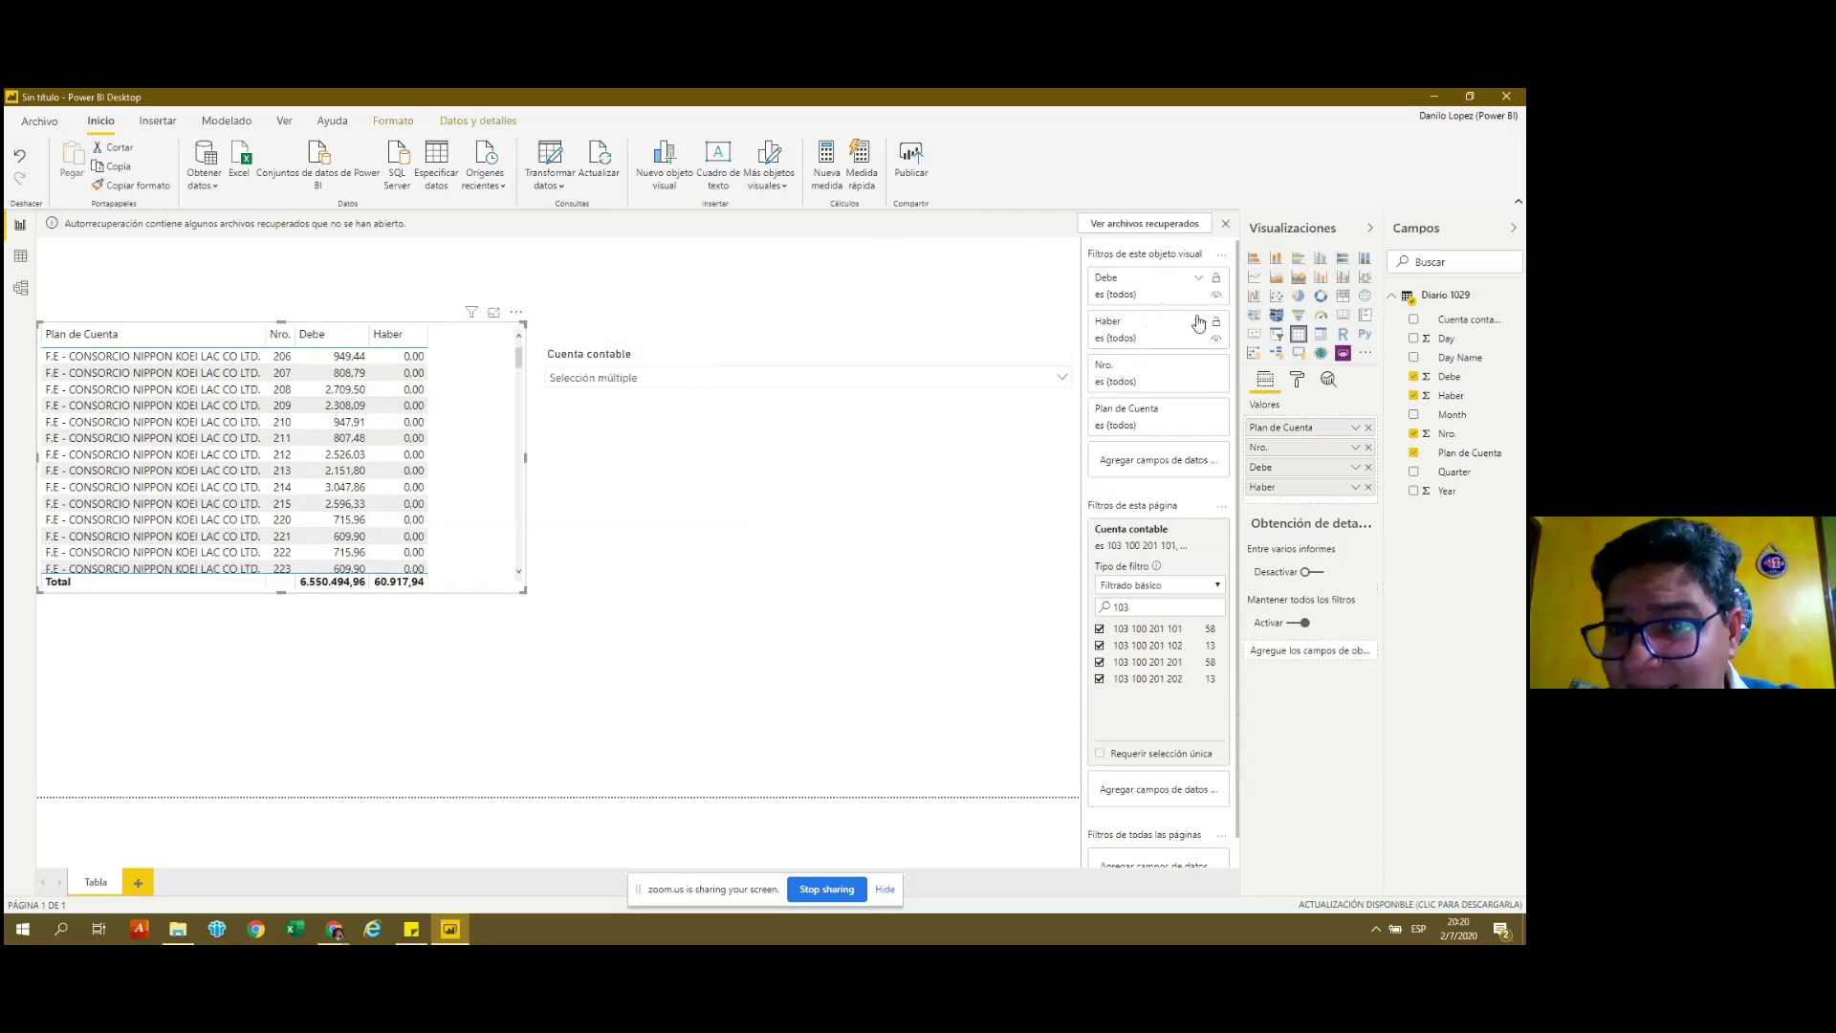
left_click(1199, 323)
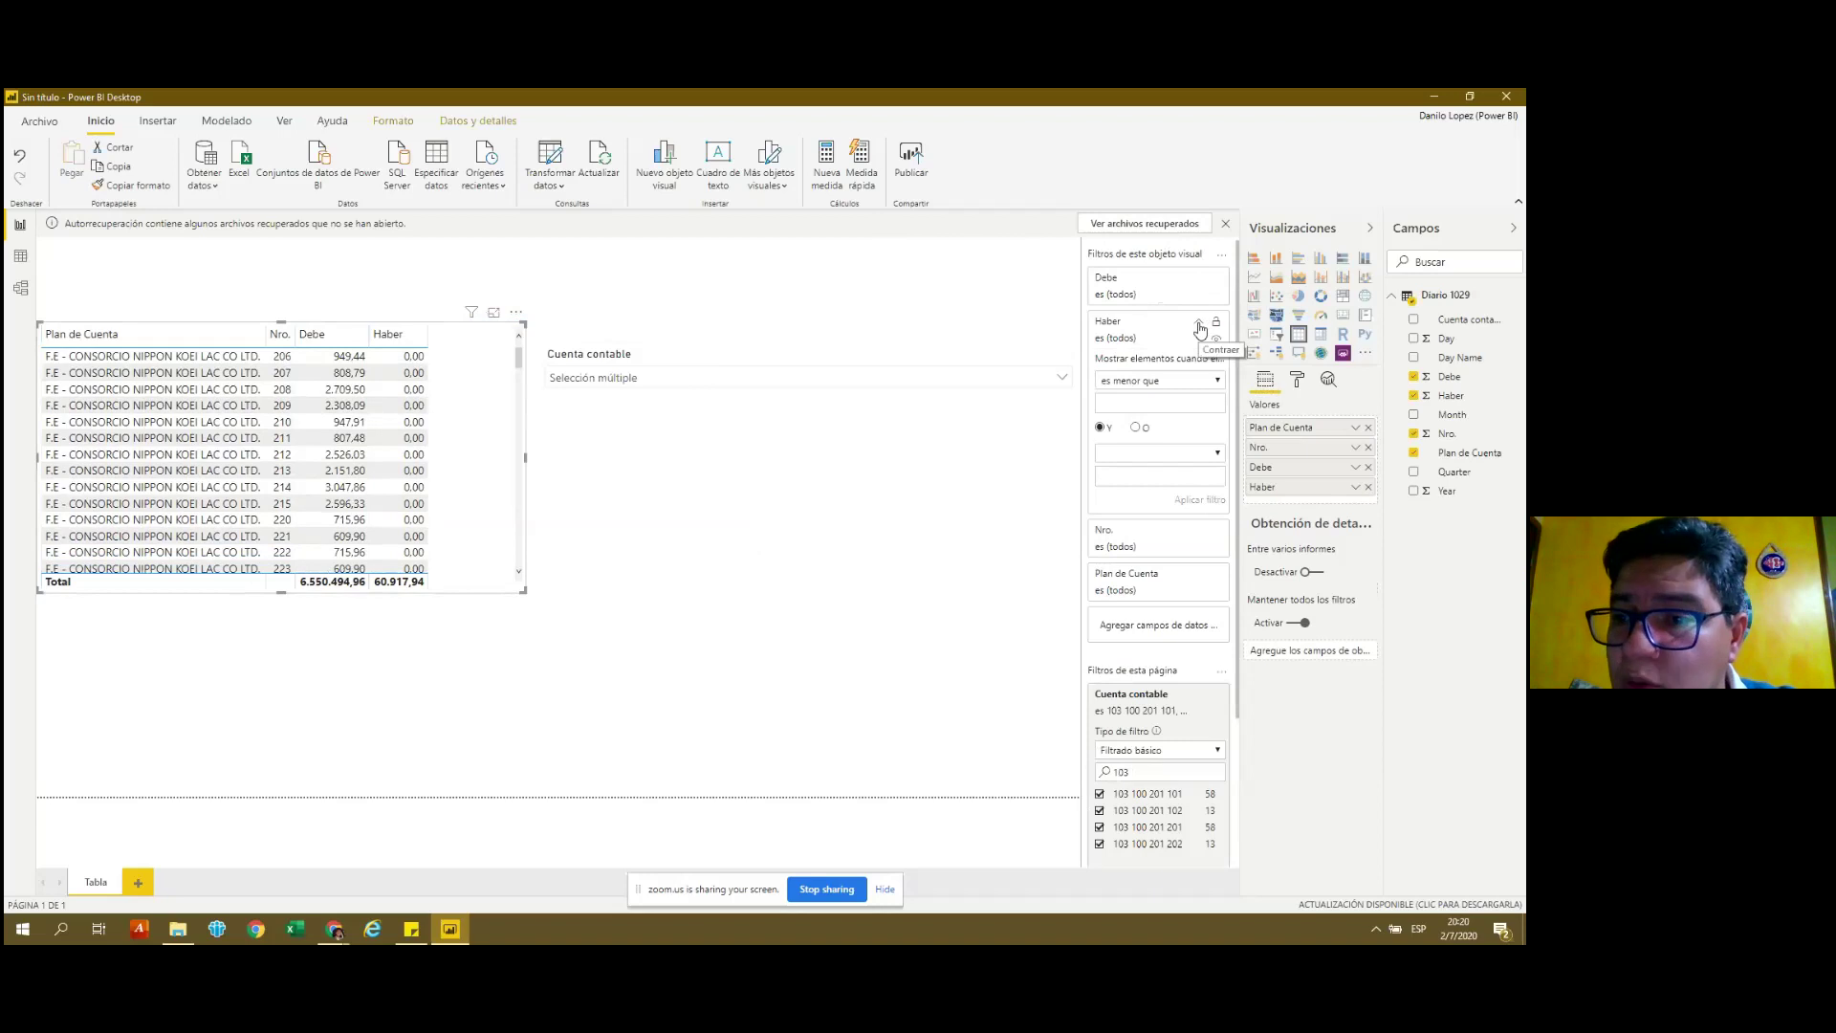
left_click(1217, 381)
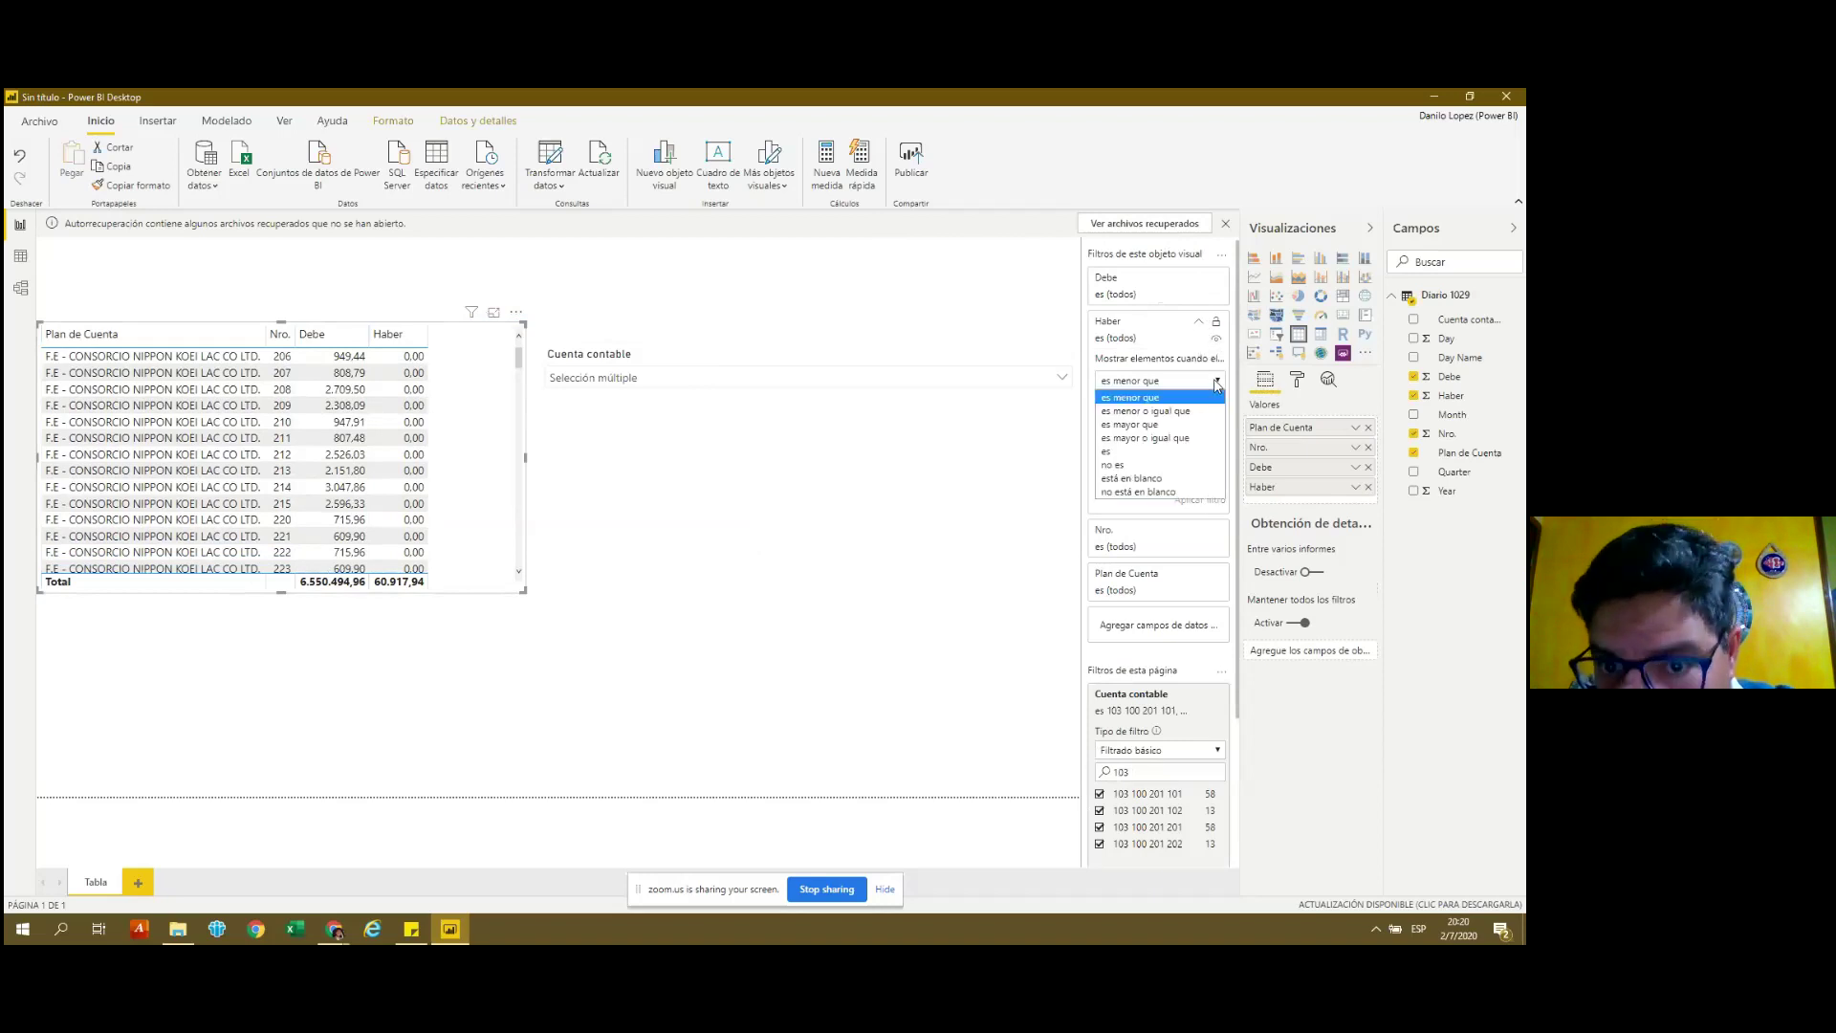
left_click(1217, 382)
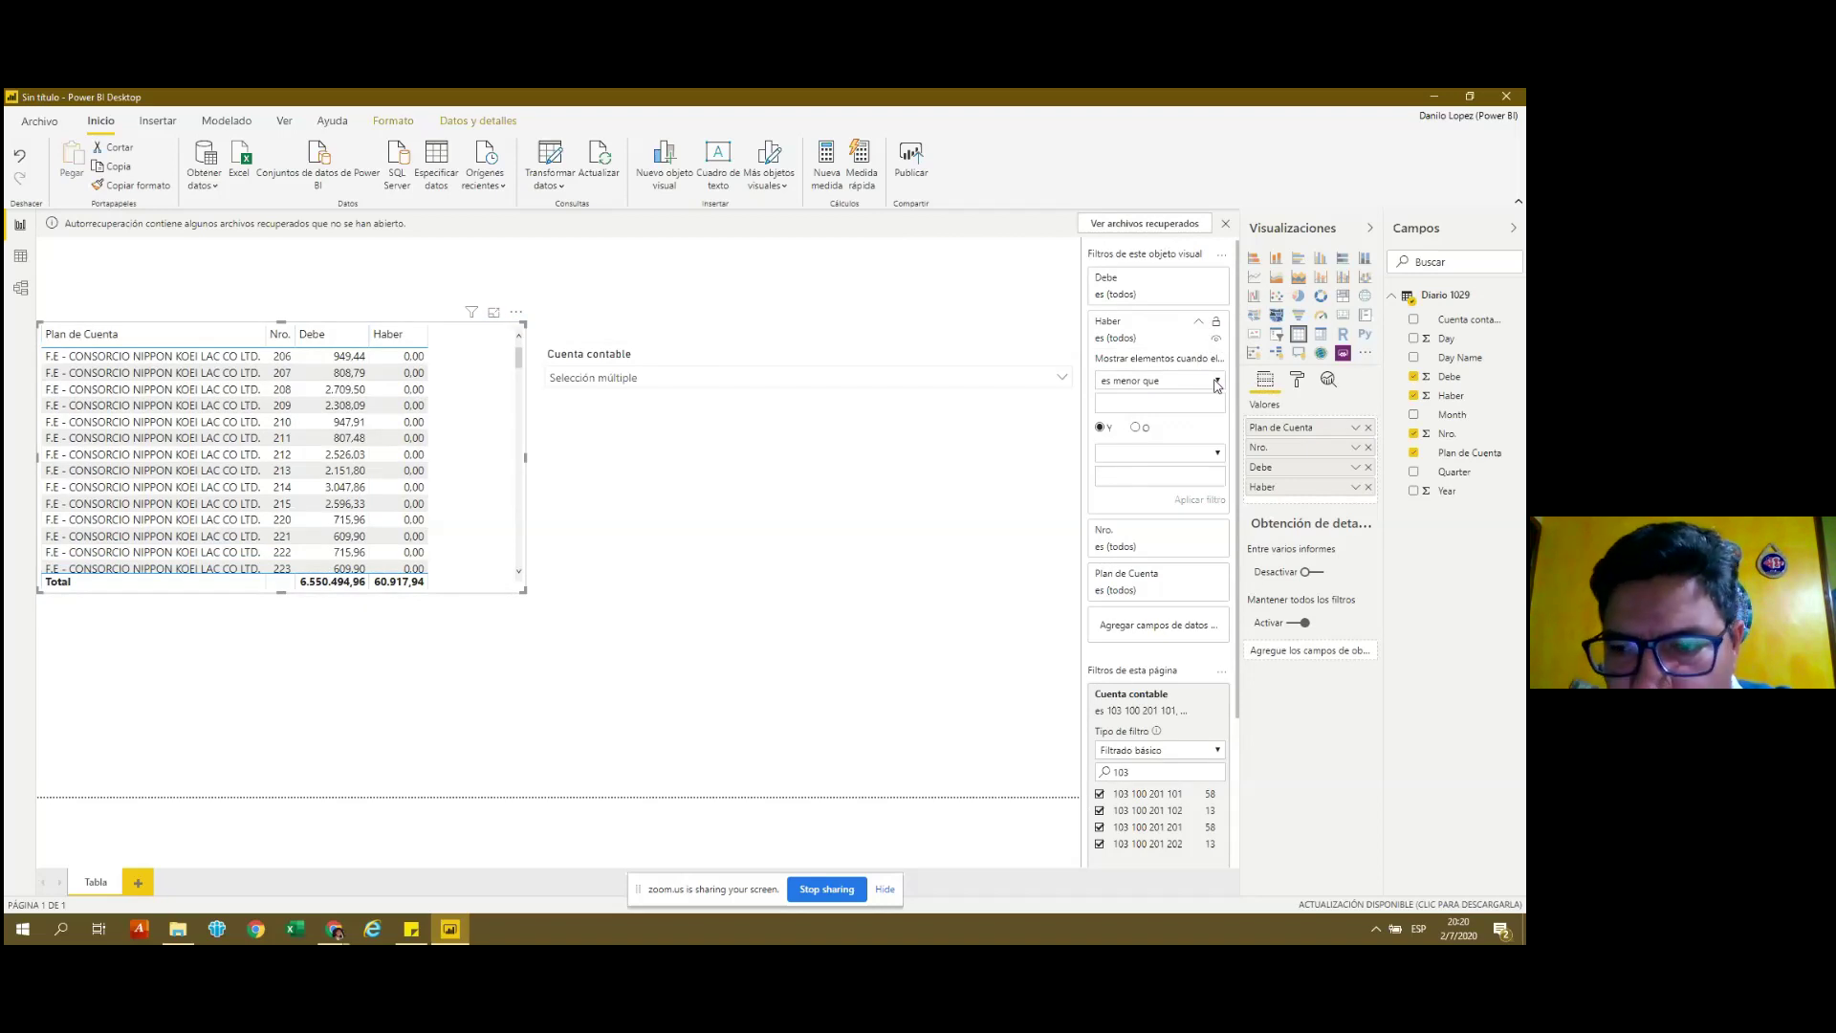
left_click(1217, 382)
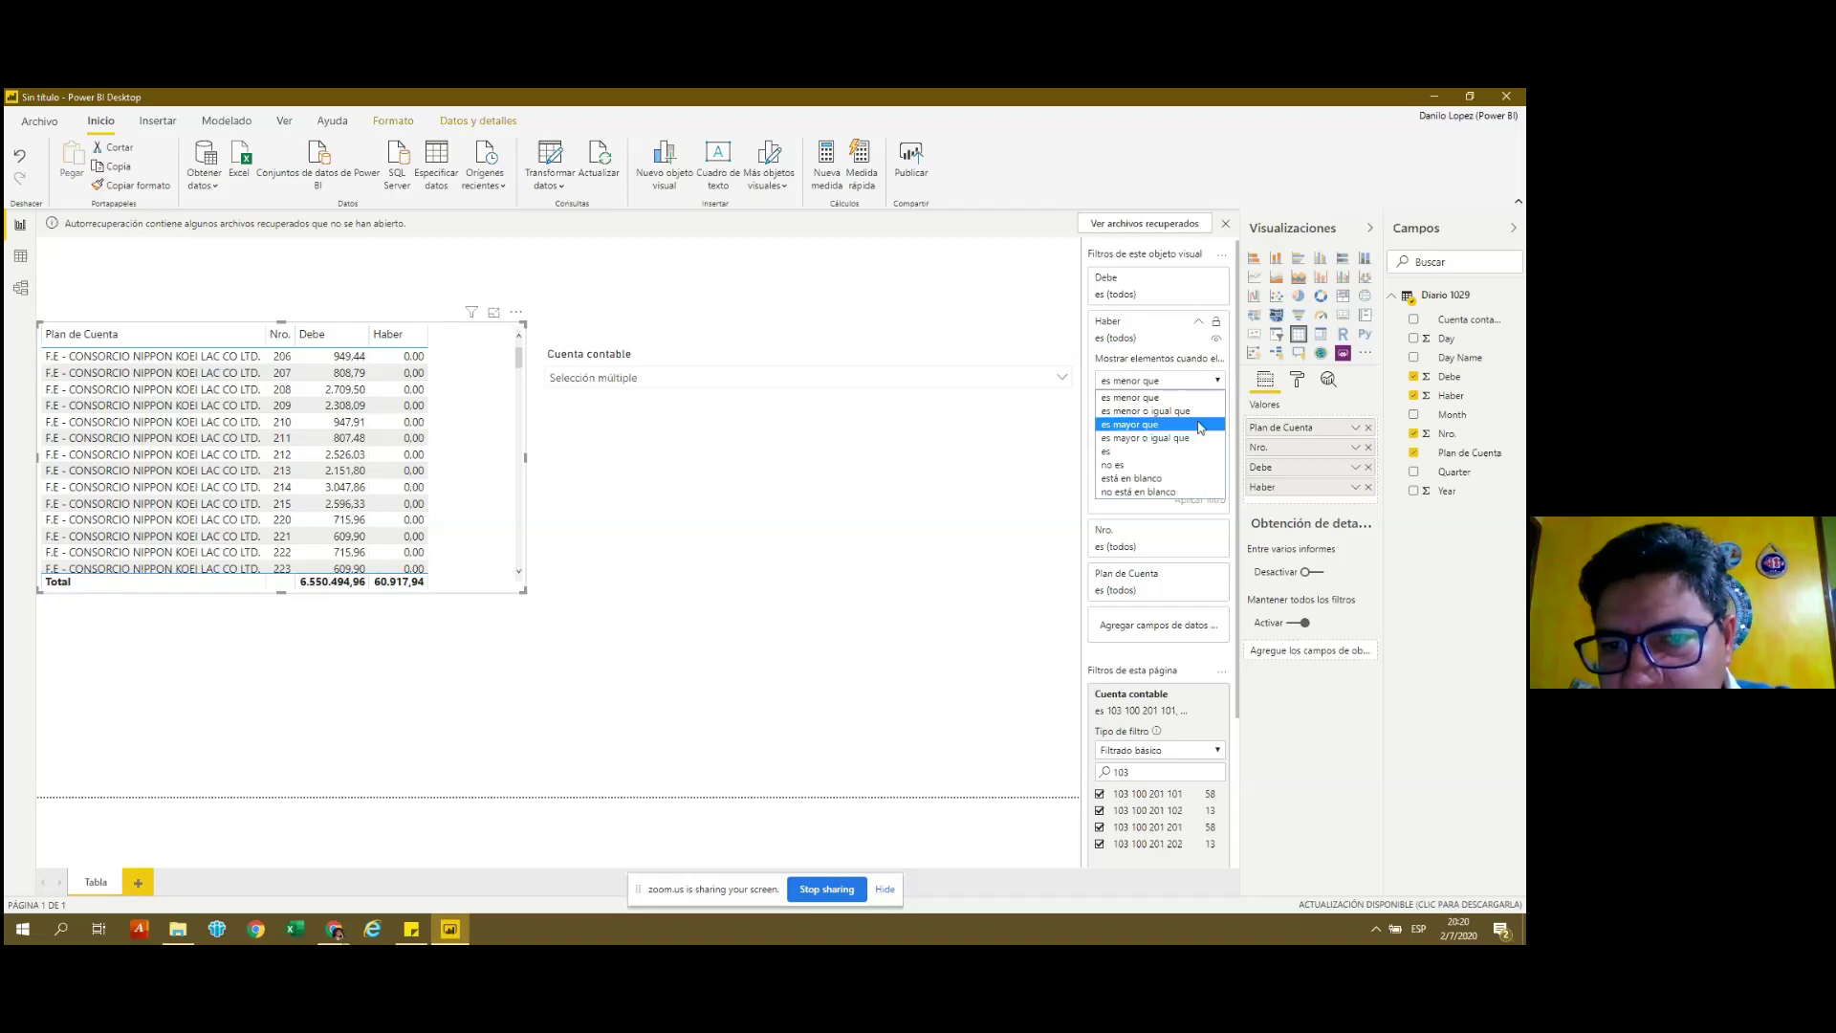
left_click(1201, 425)
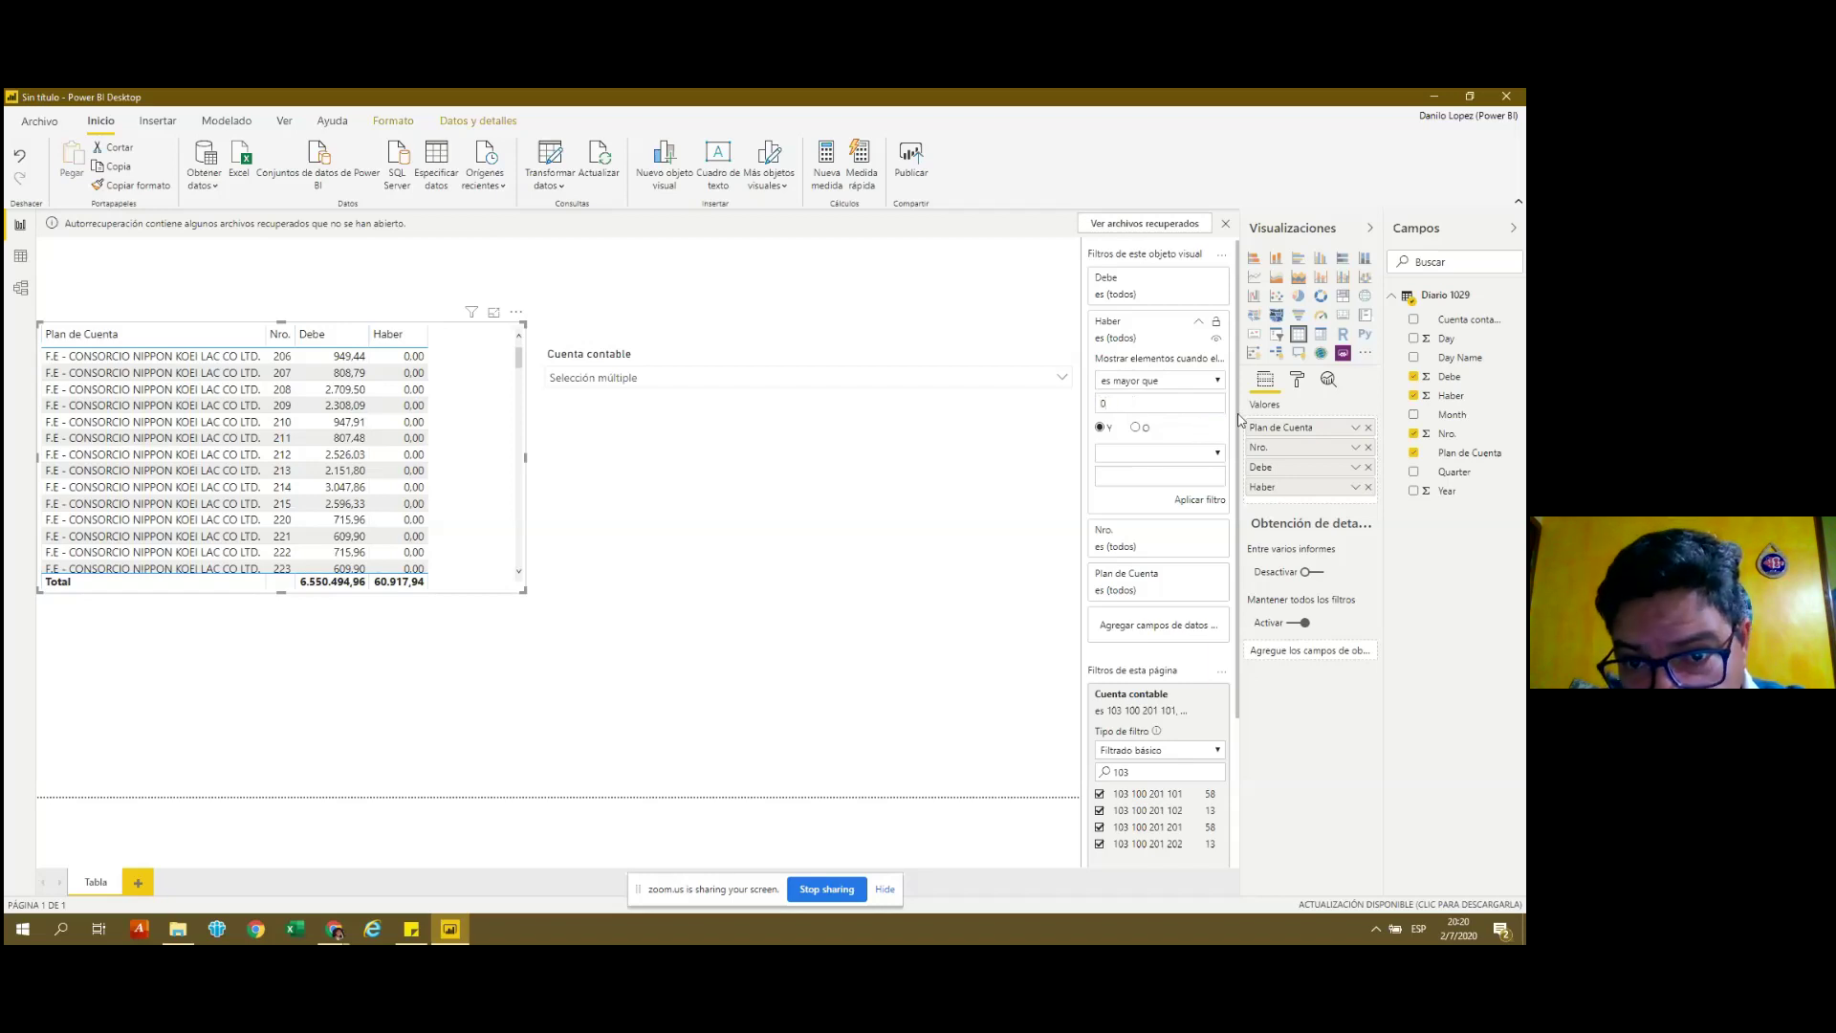
left_click(1201, 501)
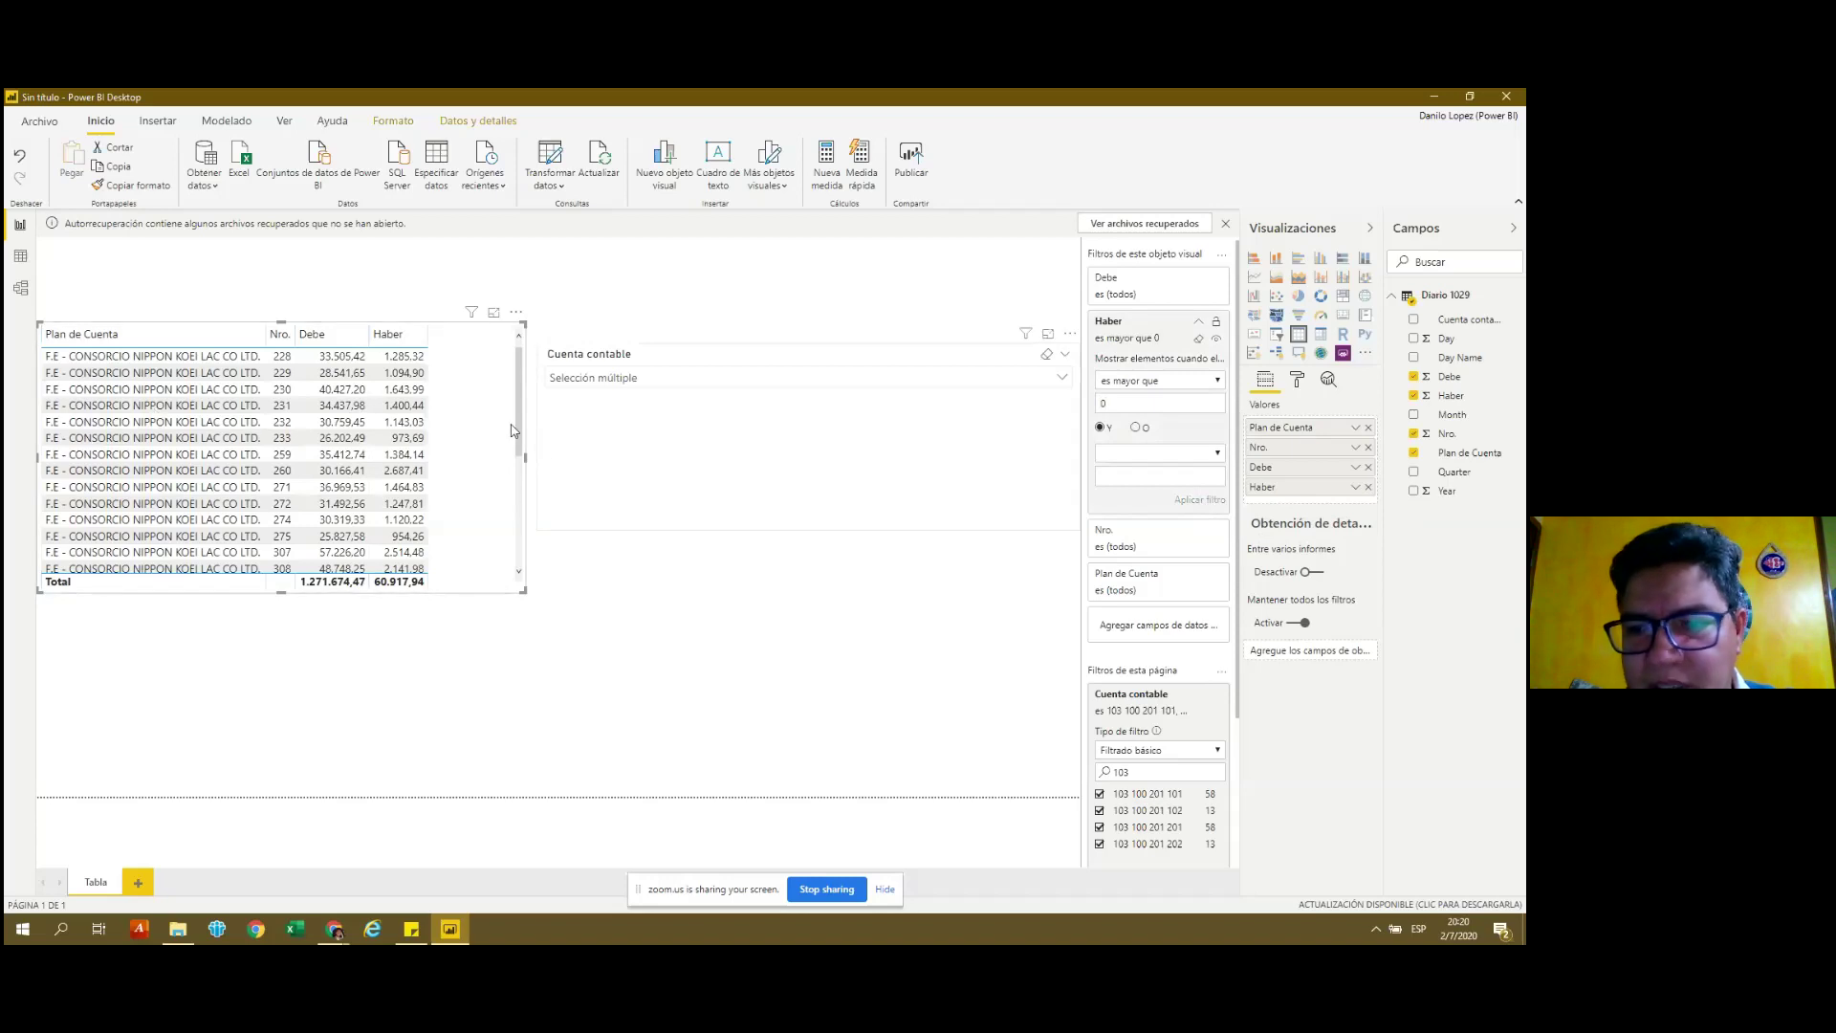
left_click_drag(520, 435, 522, 491)
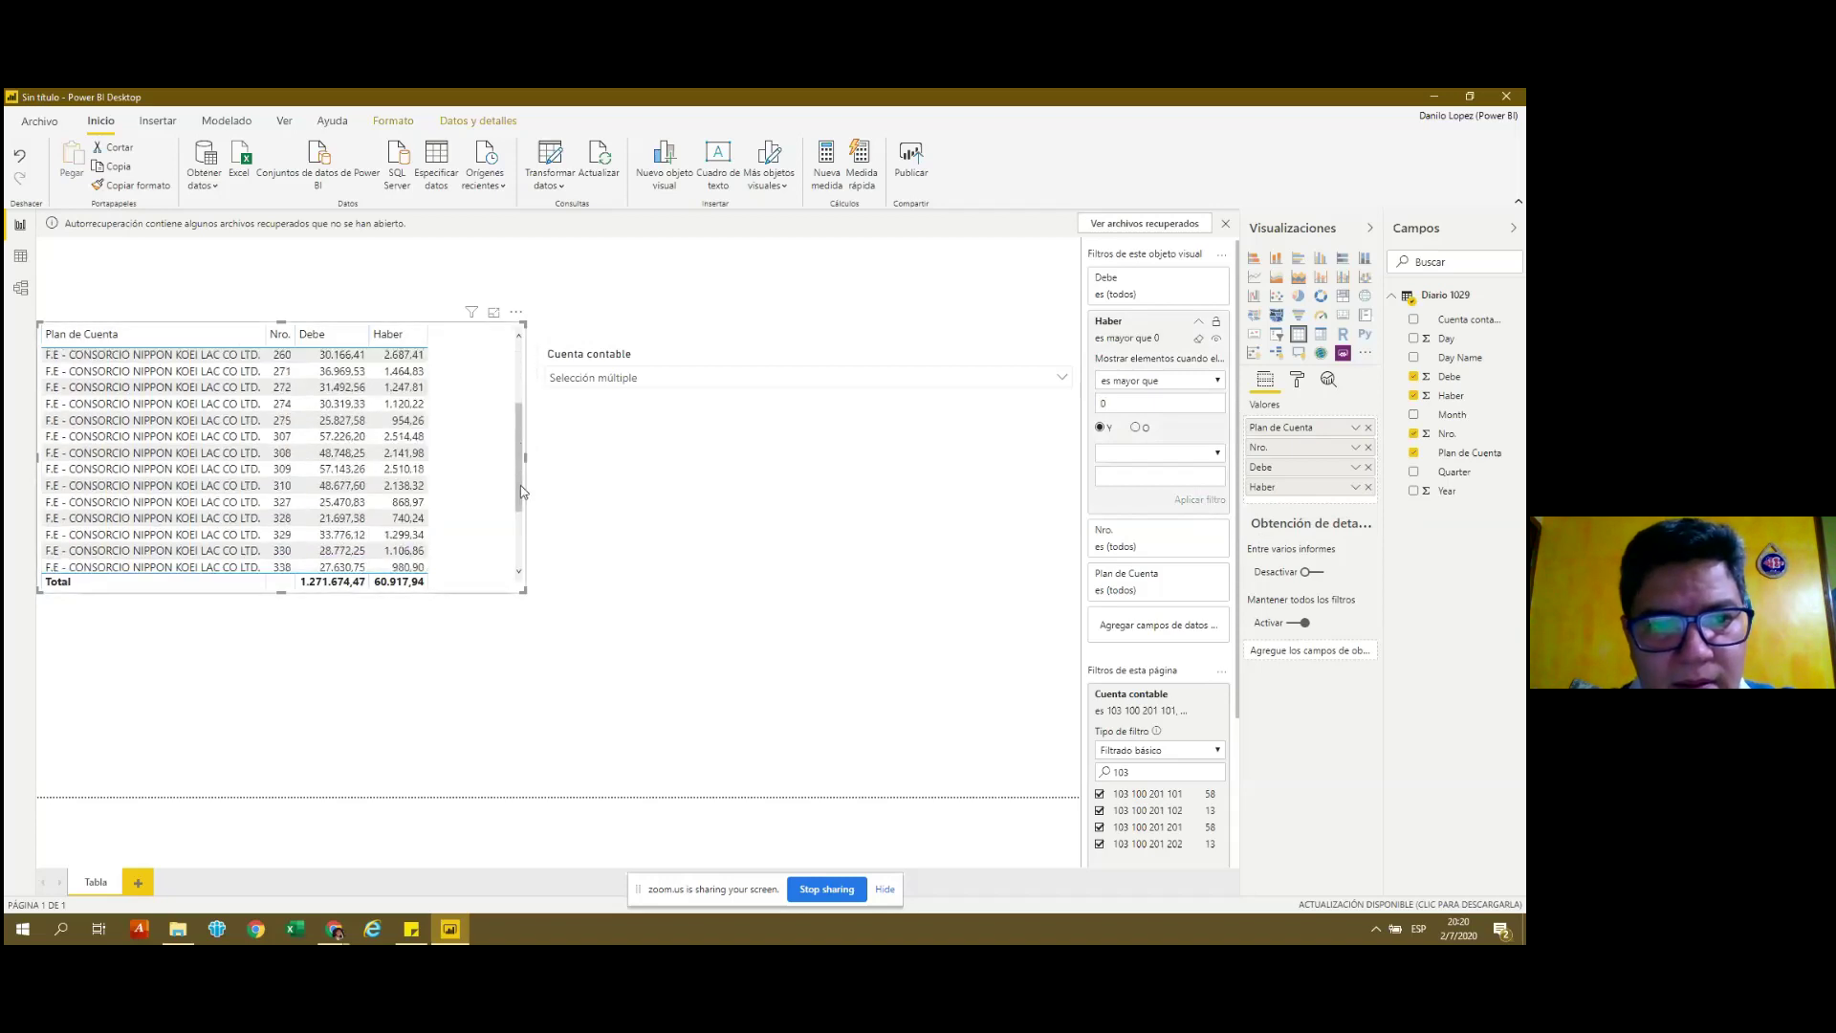
scroll(507, 478, "down", 2)
scroll(507, 453, "up", 5)
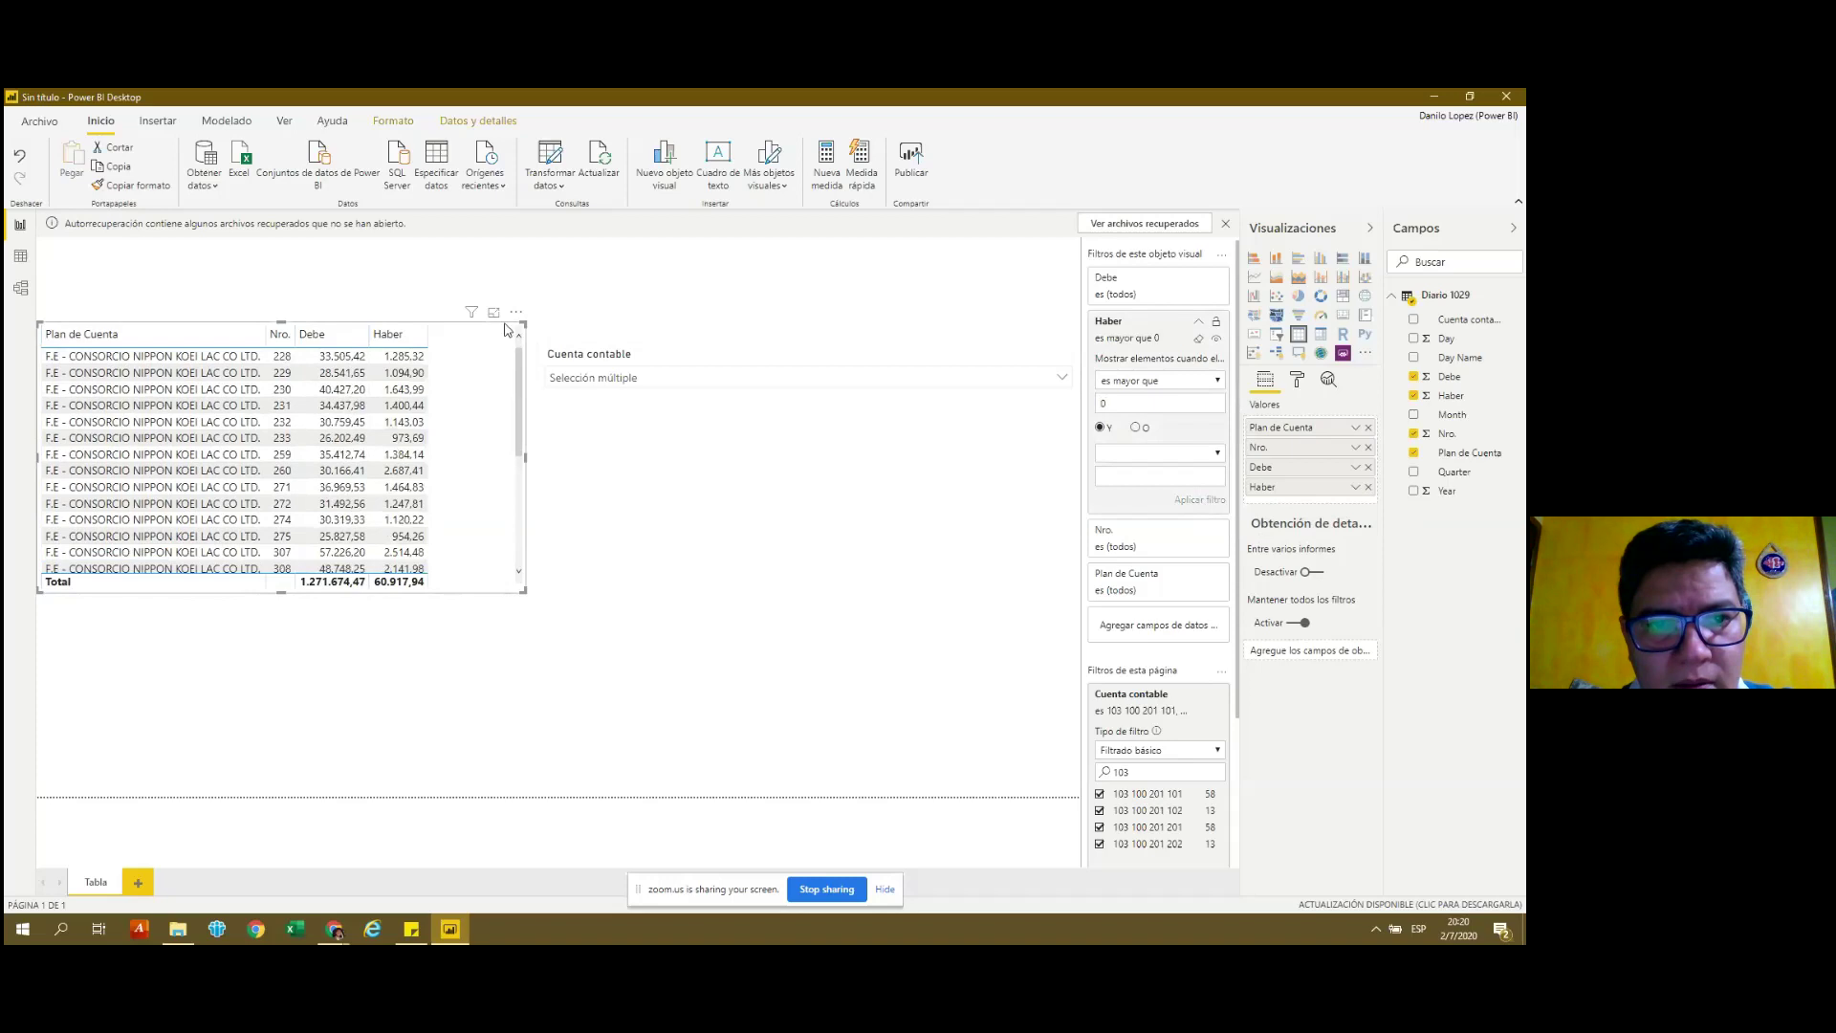
left_click(282, 357)
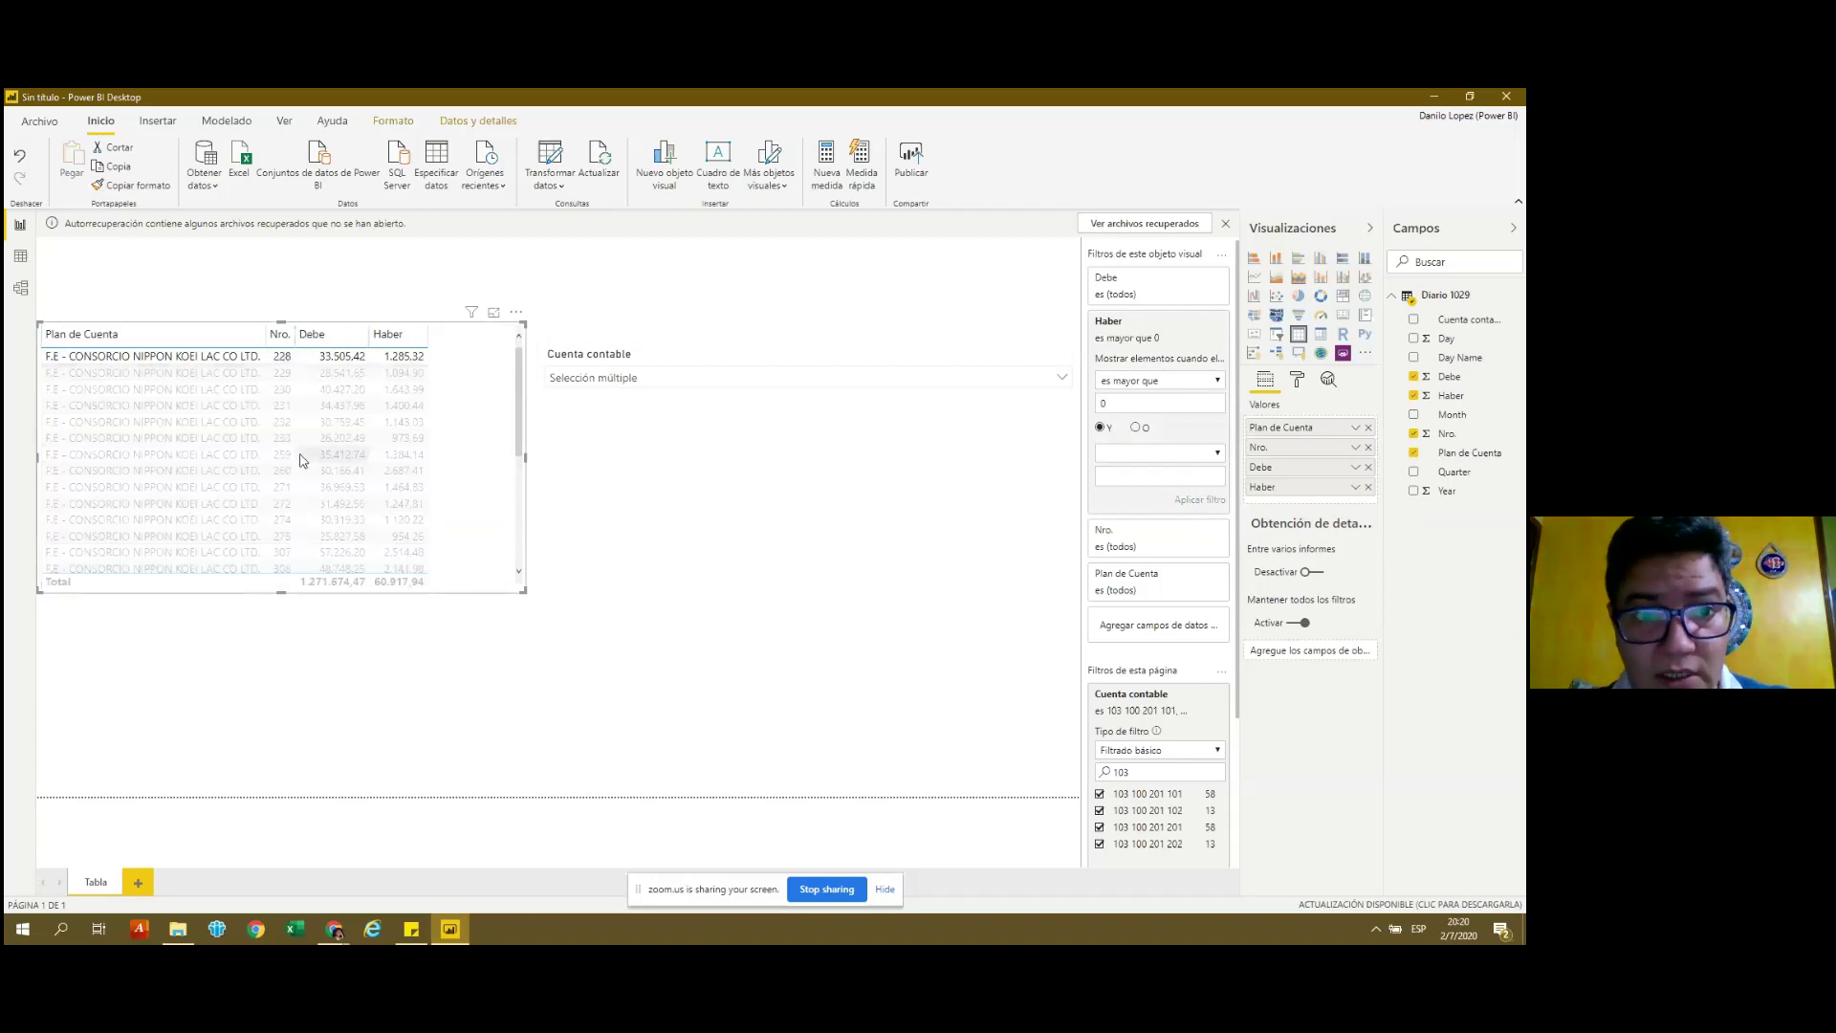
left_click(443, 660)
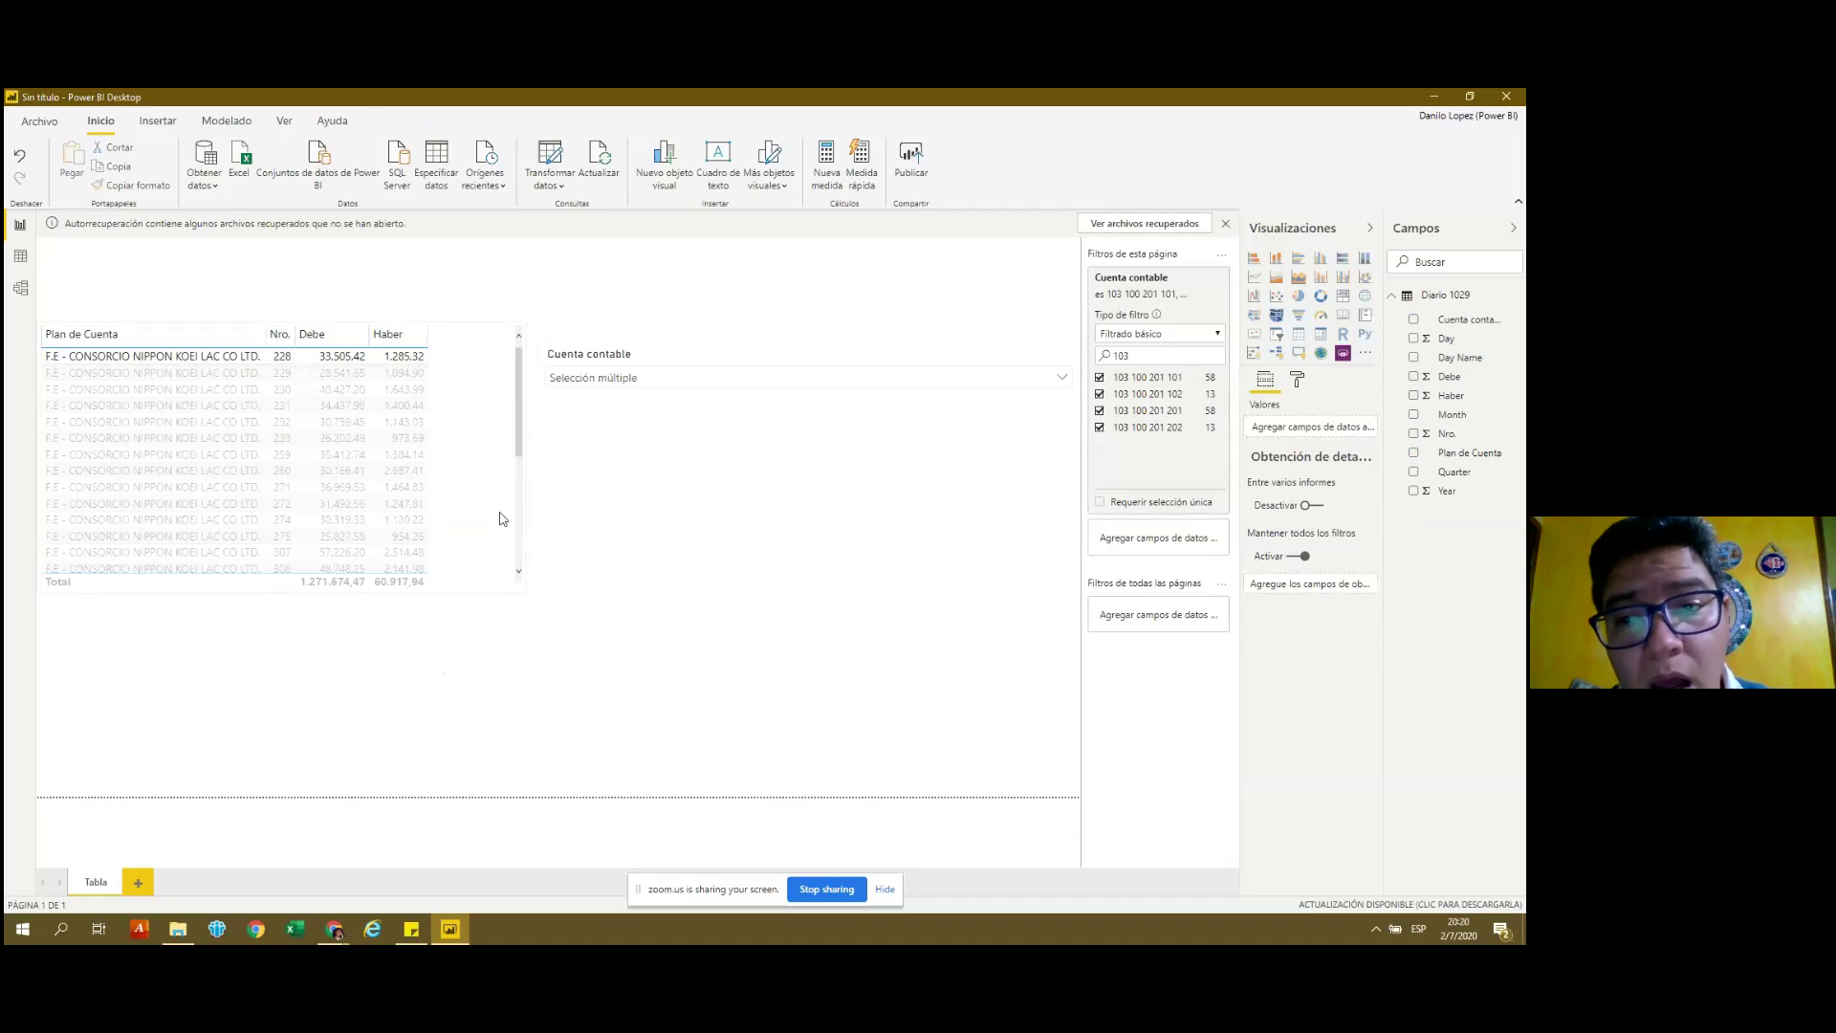
left_click(498, 516)
mouse_move(281, 405)
mouse_move(281, 356)
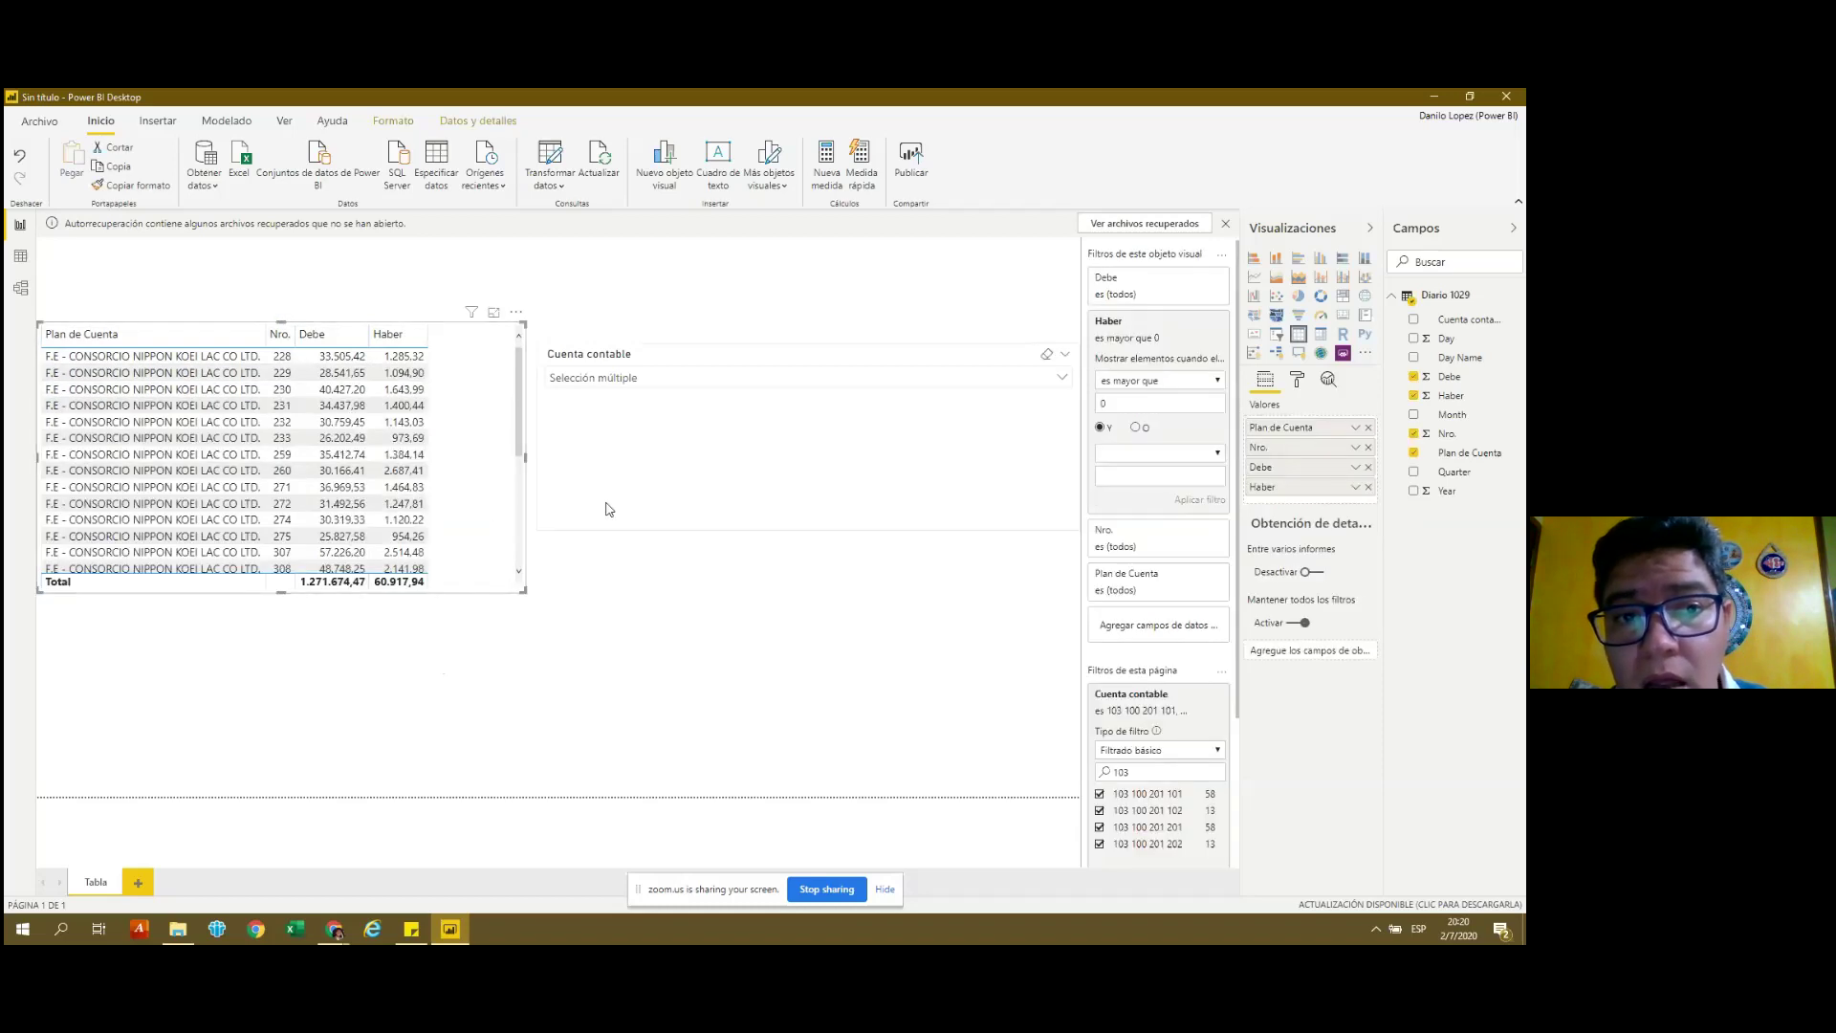
left_click(608, 509)
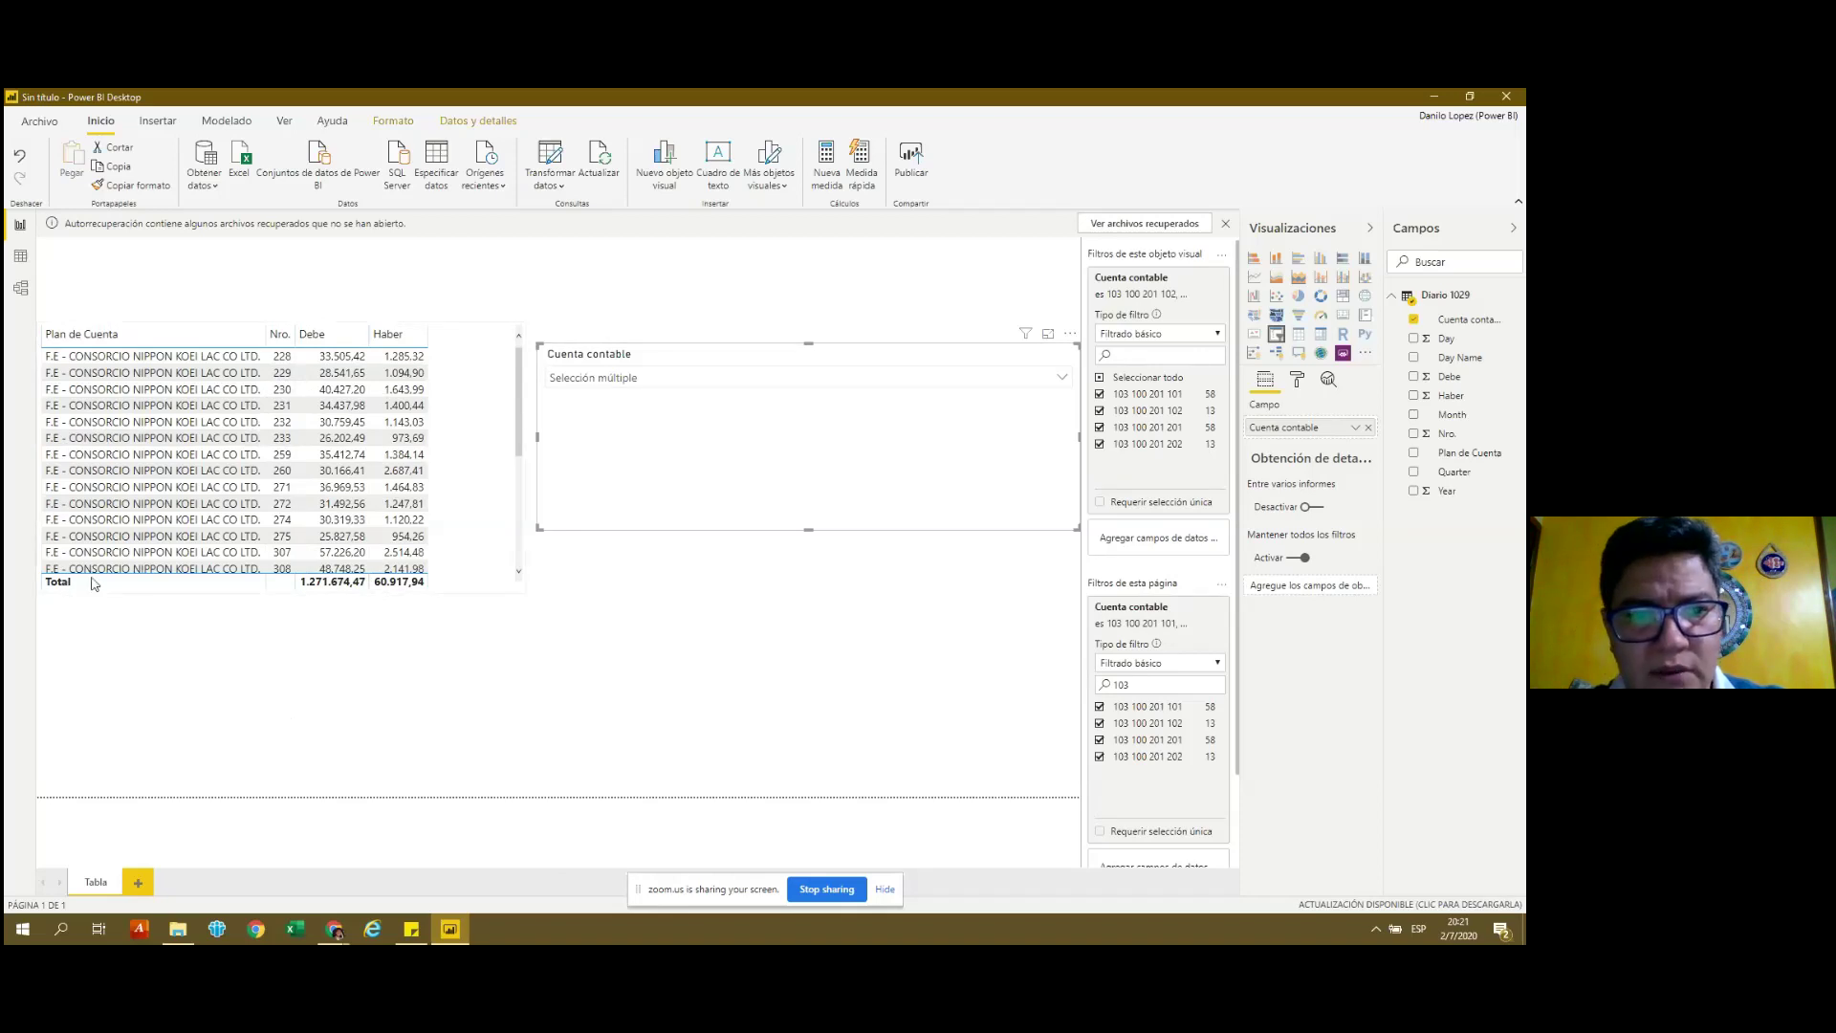
left_click(487, 554)
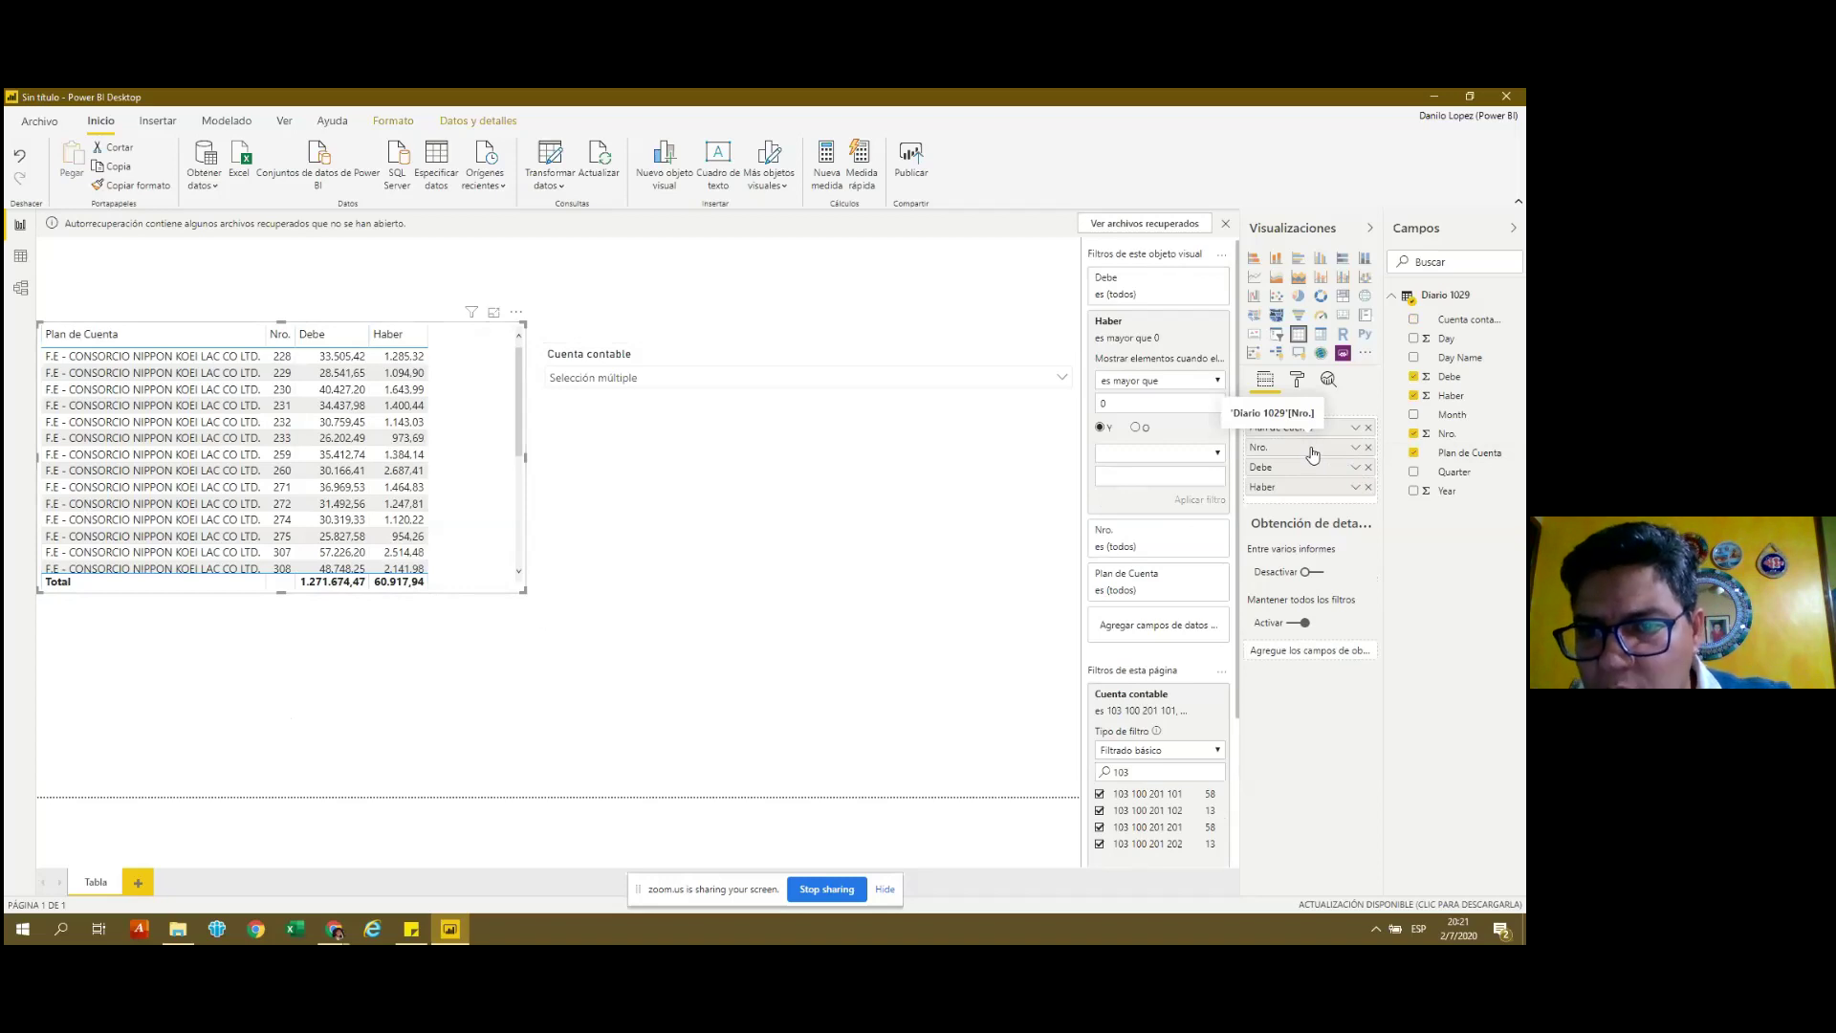
Reorder the Values well so Nro. comes before Plan de Cuenta.
left_click_drag(1313, 454, 1316, 421)
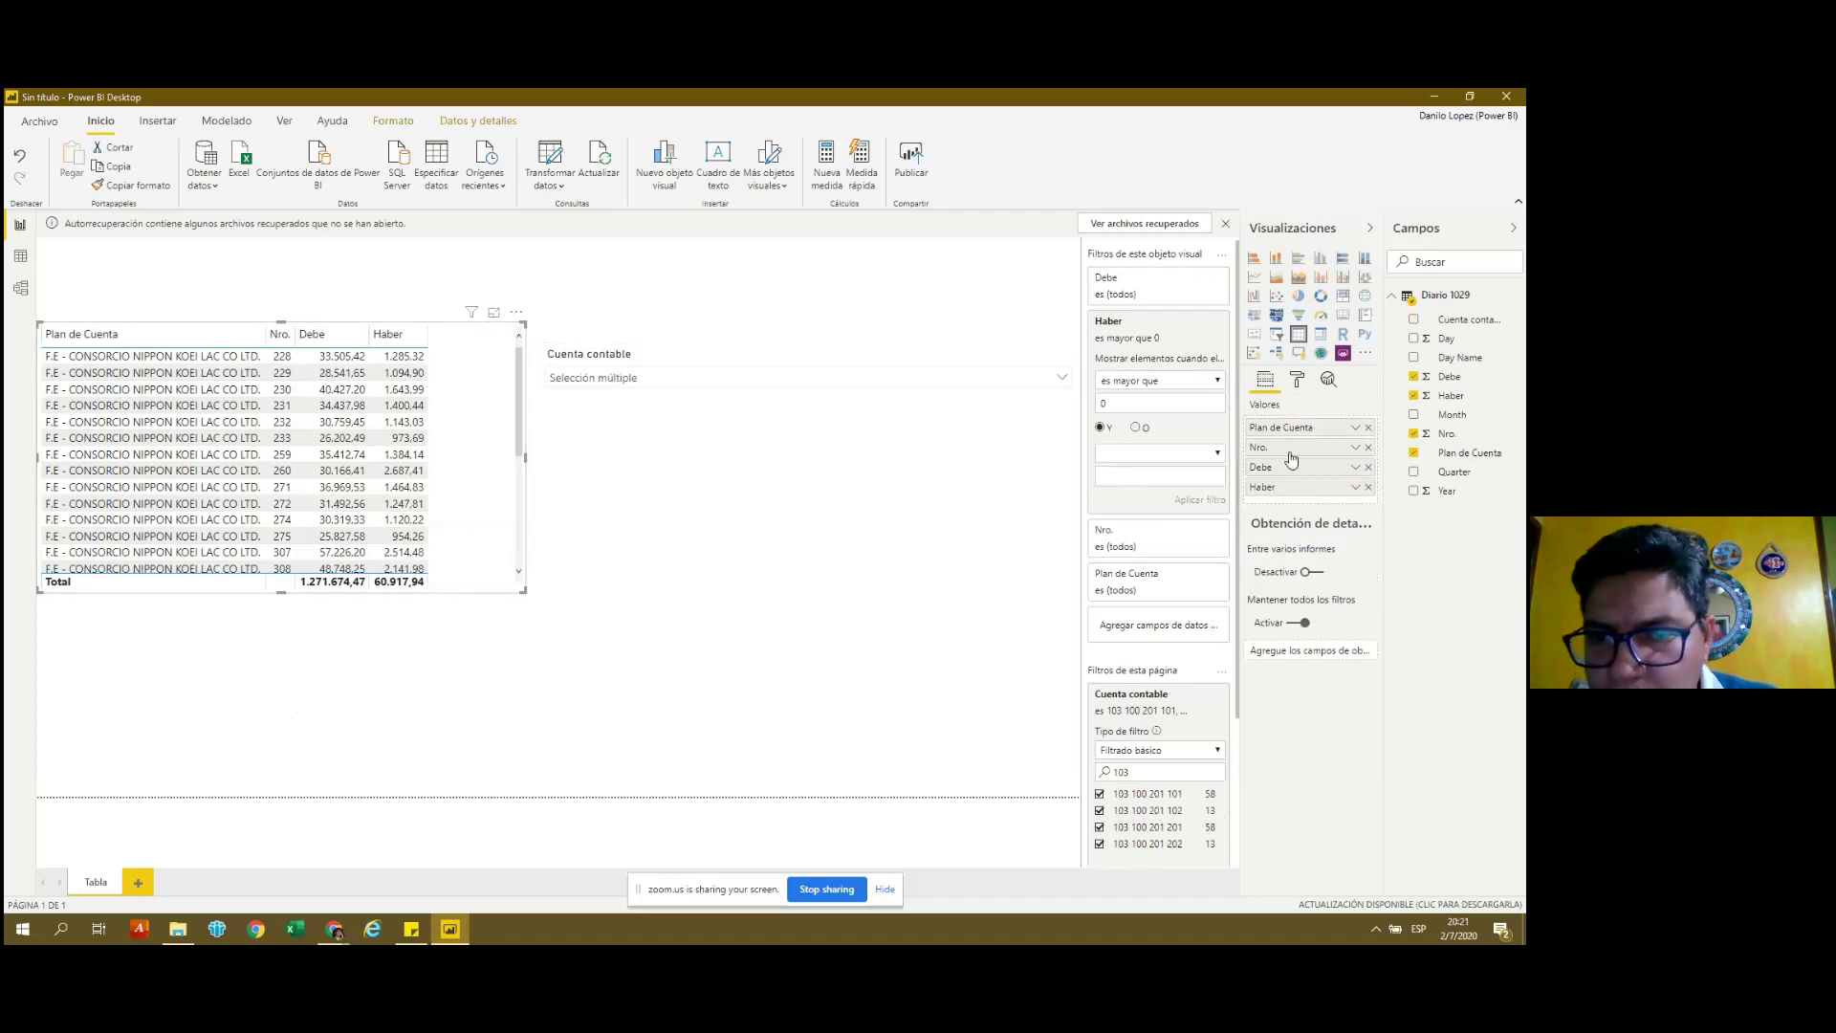
left_click_drag(1288, 447, 1290, 435)
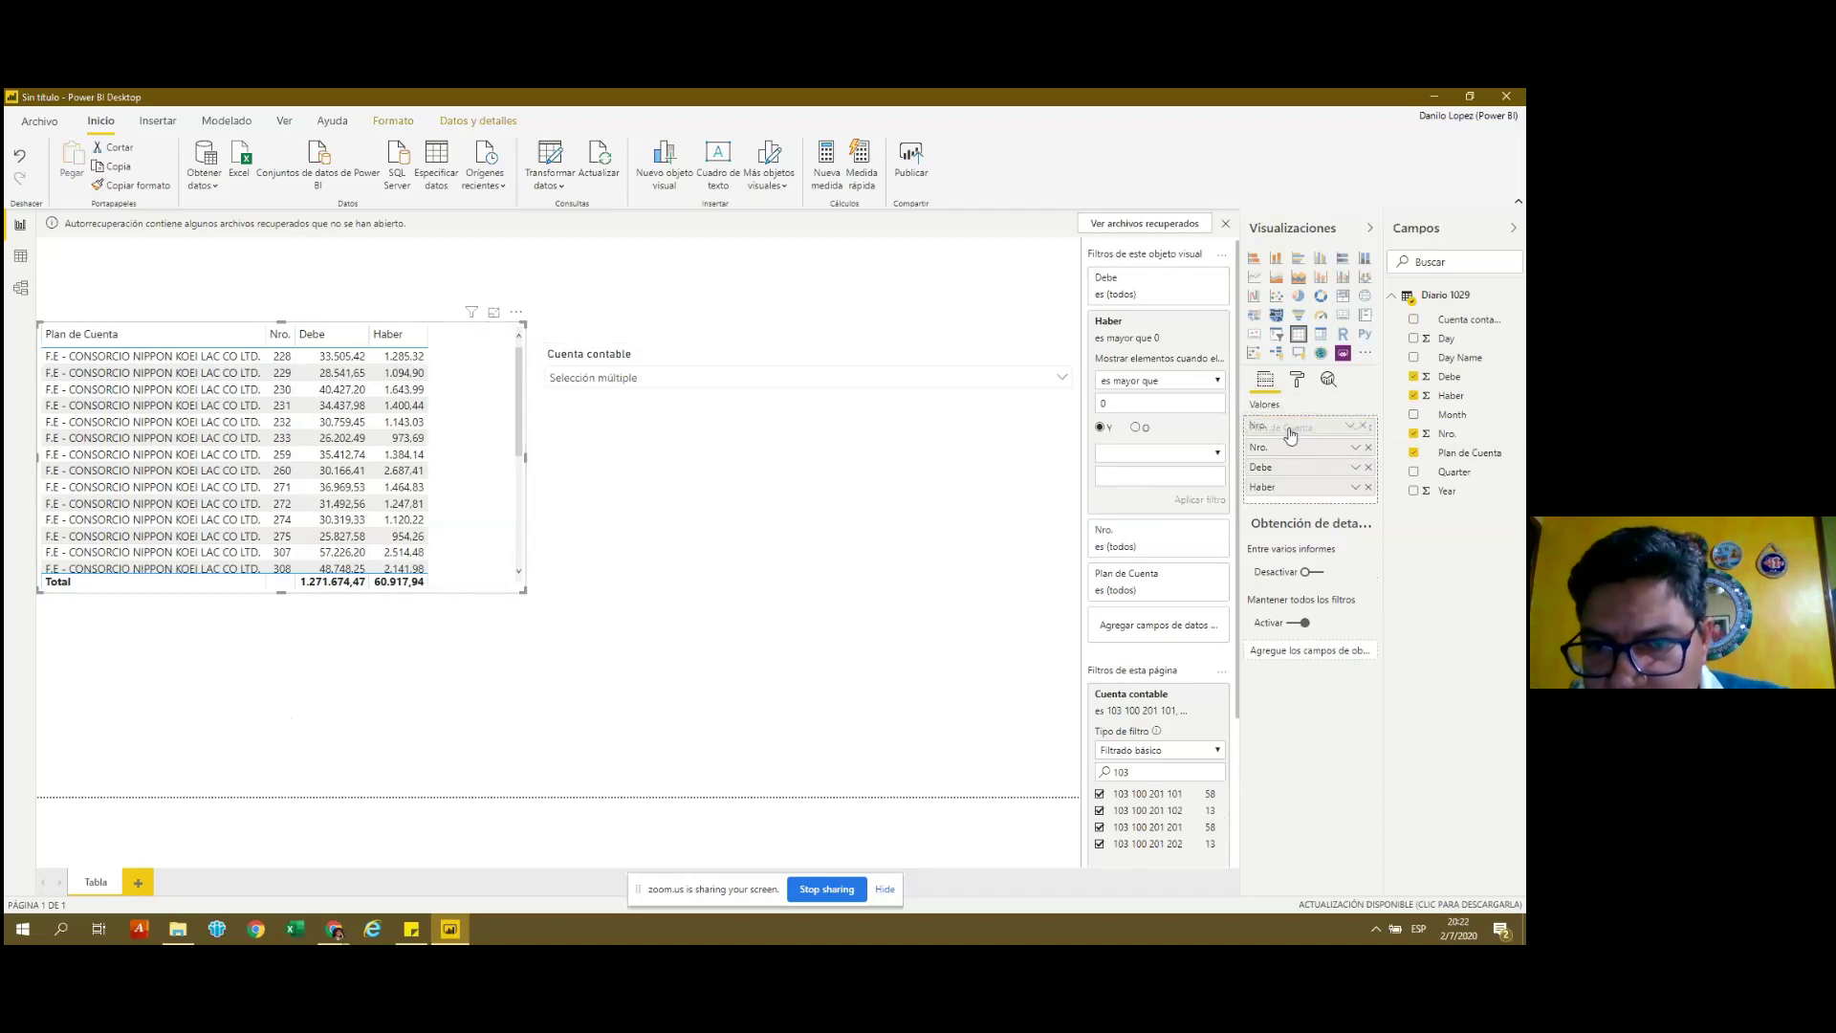
left_click_drag(1290, 435, 1290, 457)
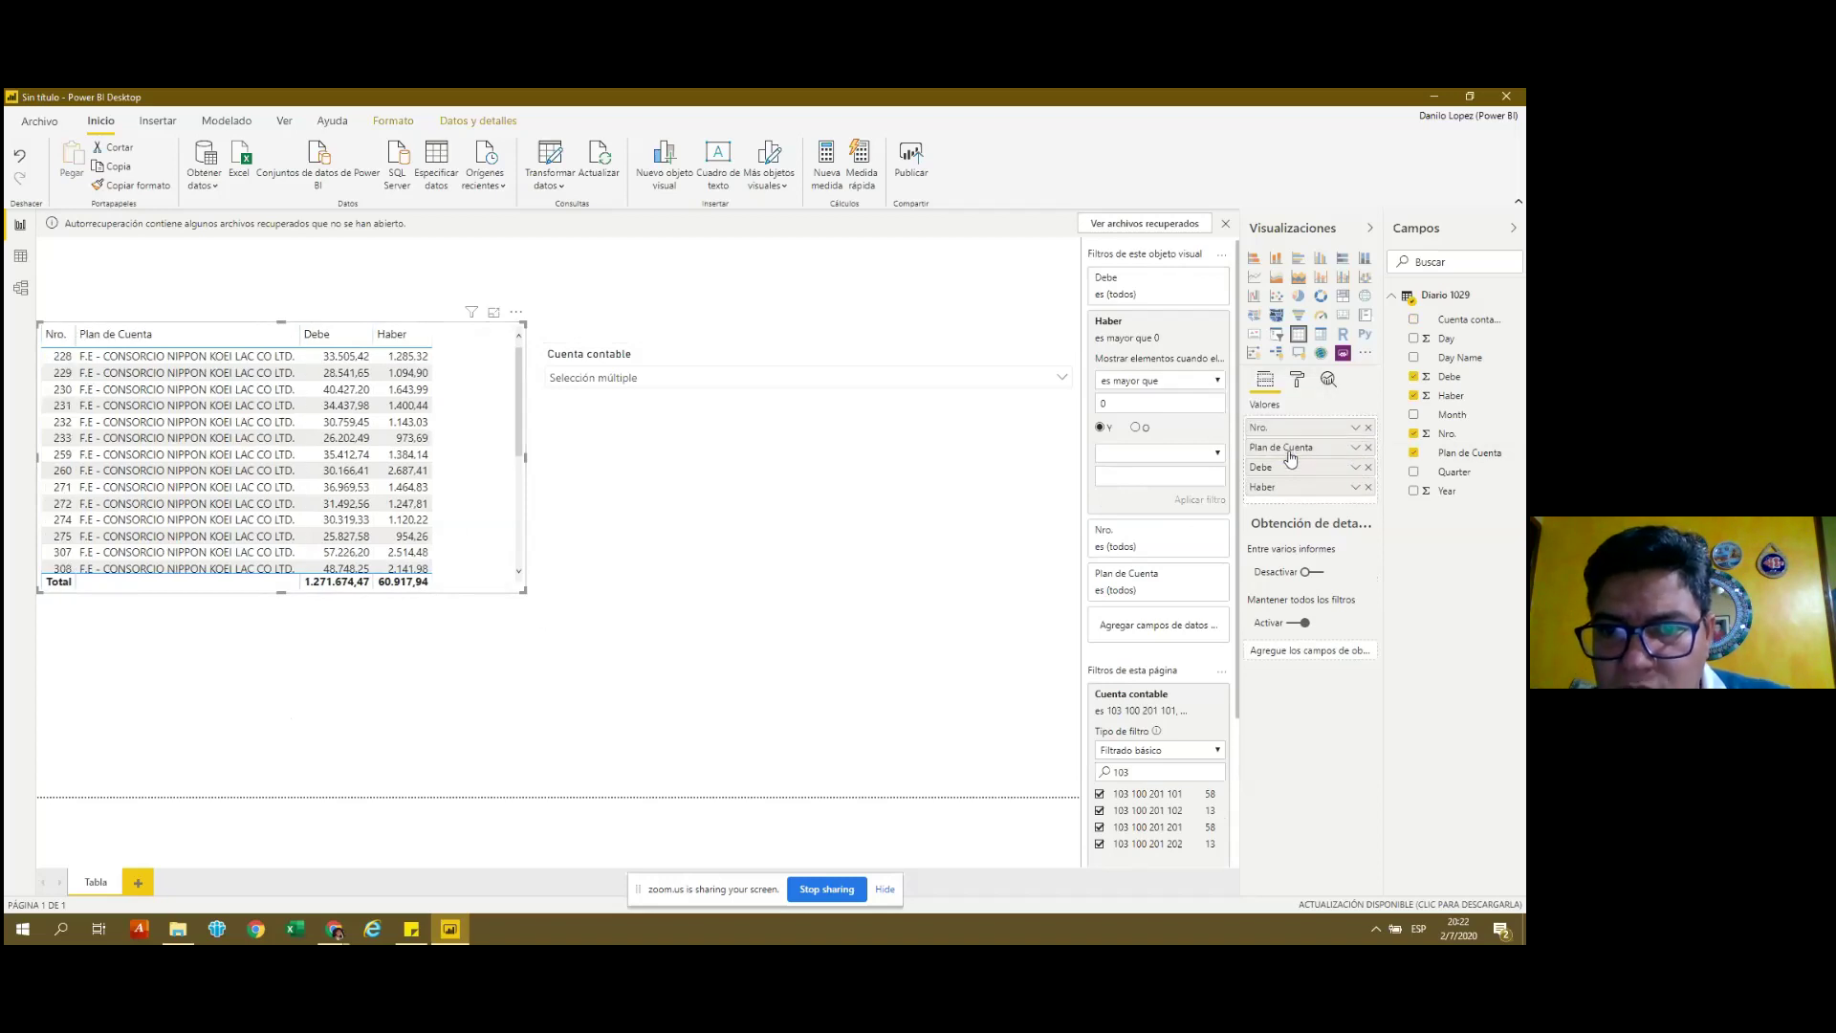
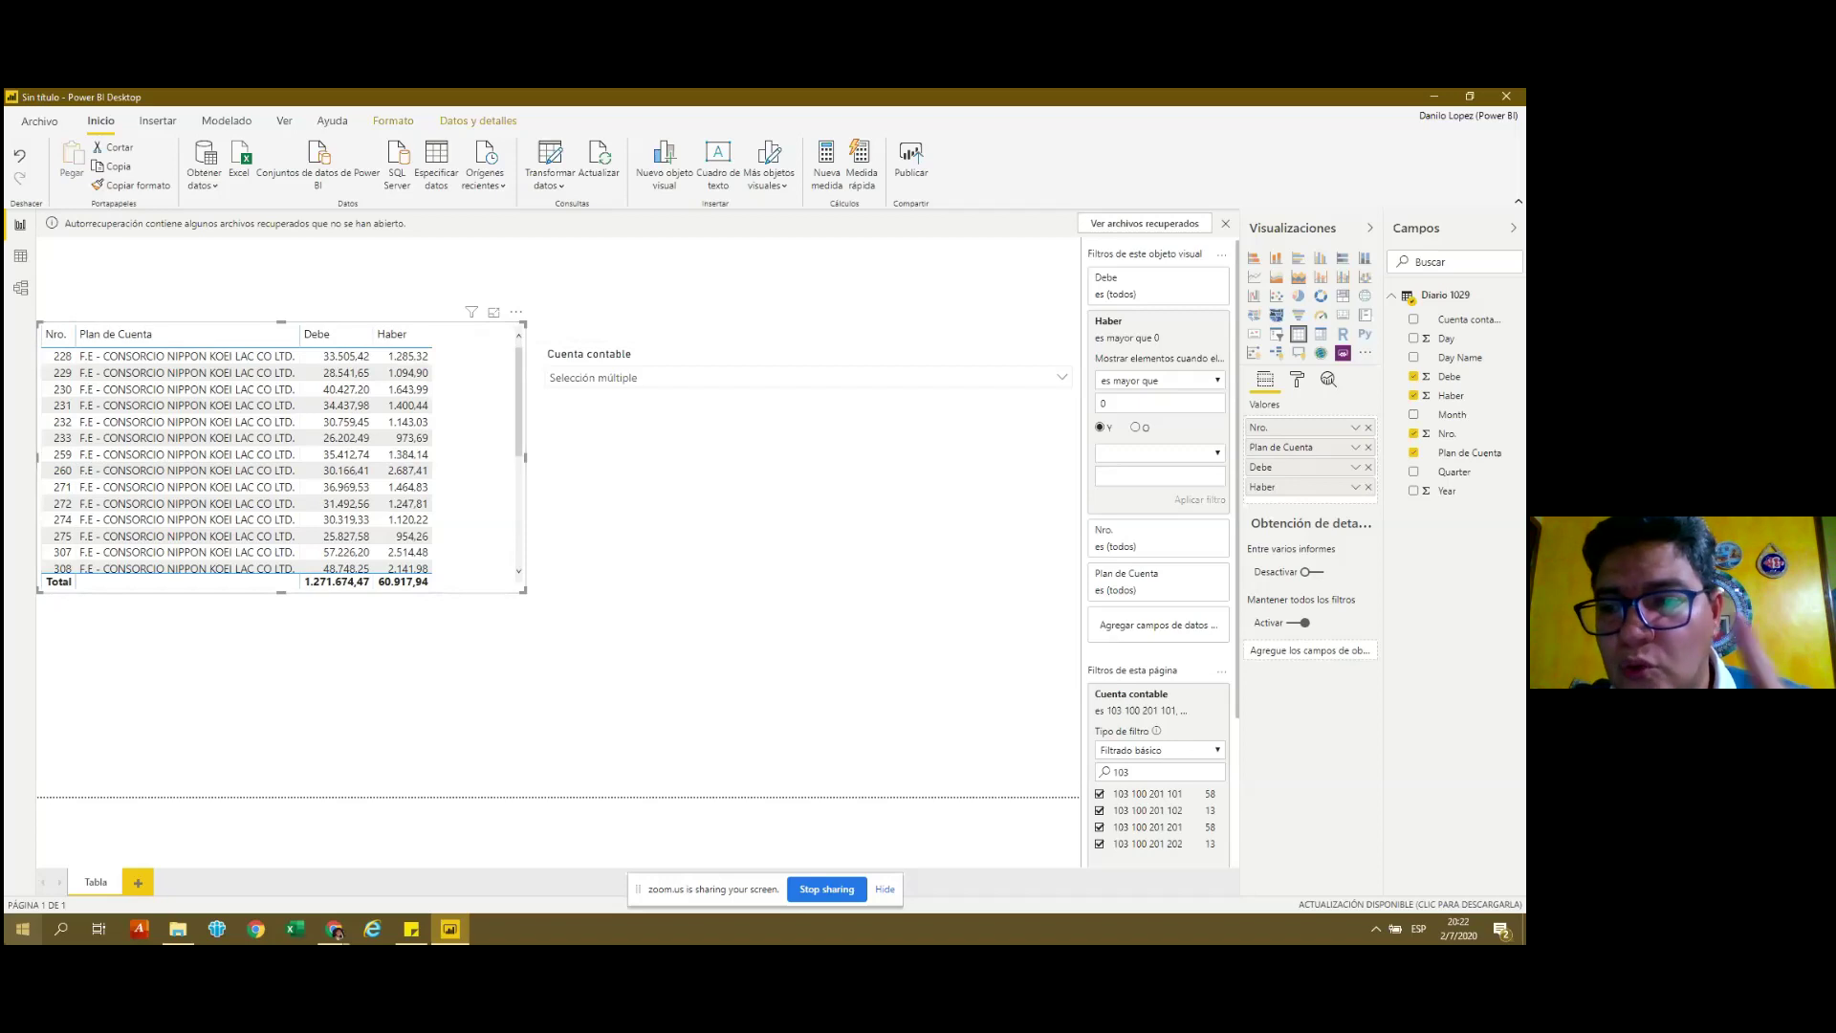
Search the computer for 'diario' and open Diario 3394.xlsx in Excel.
left_click(61, 935)
type("diario")
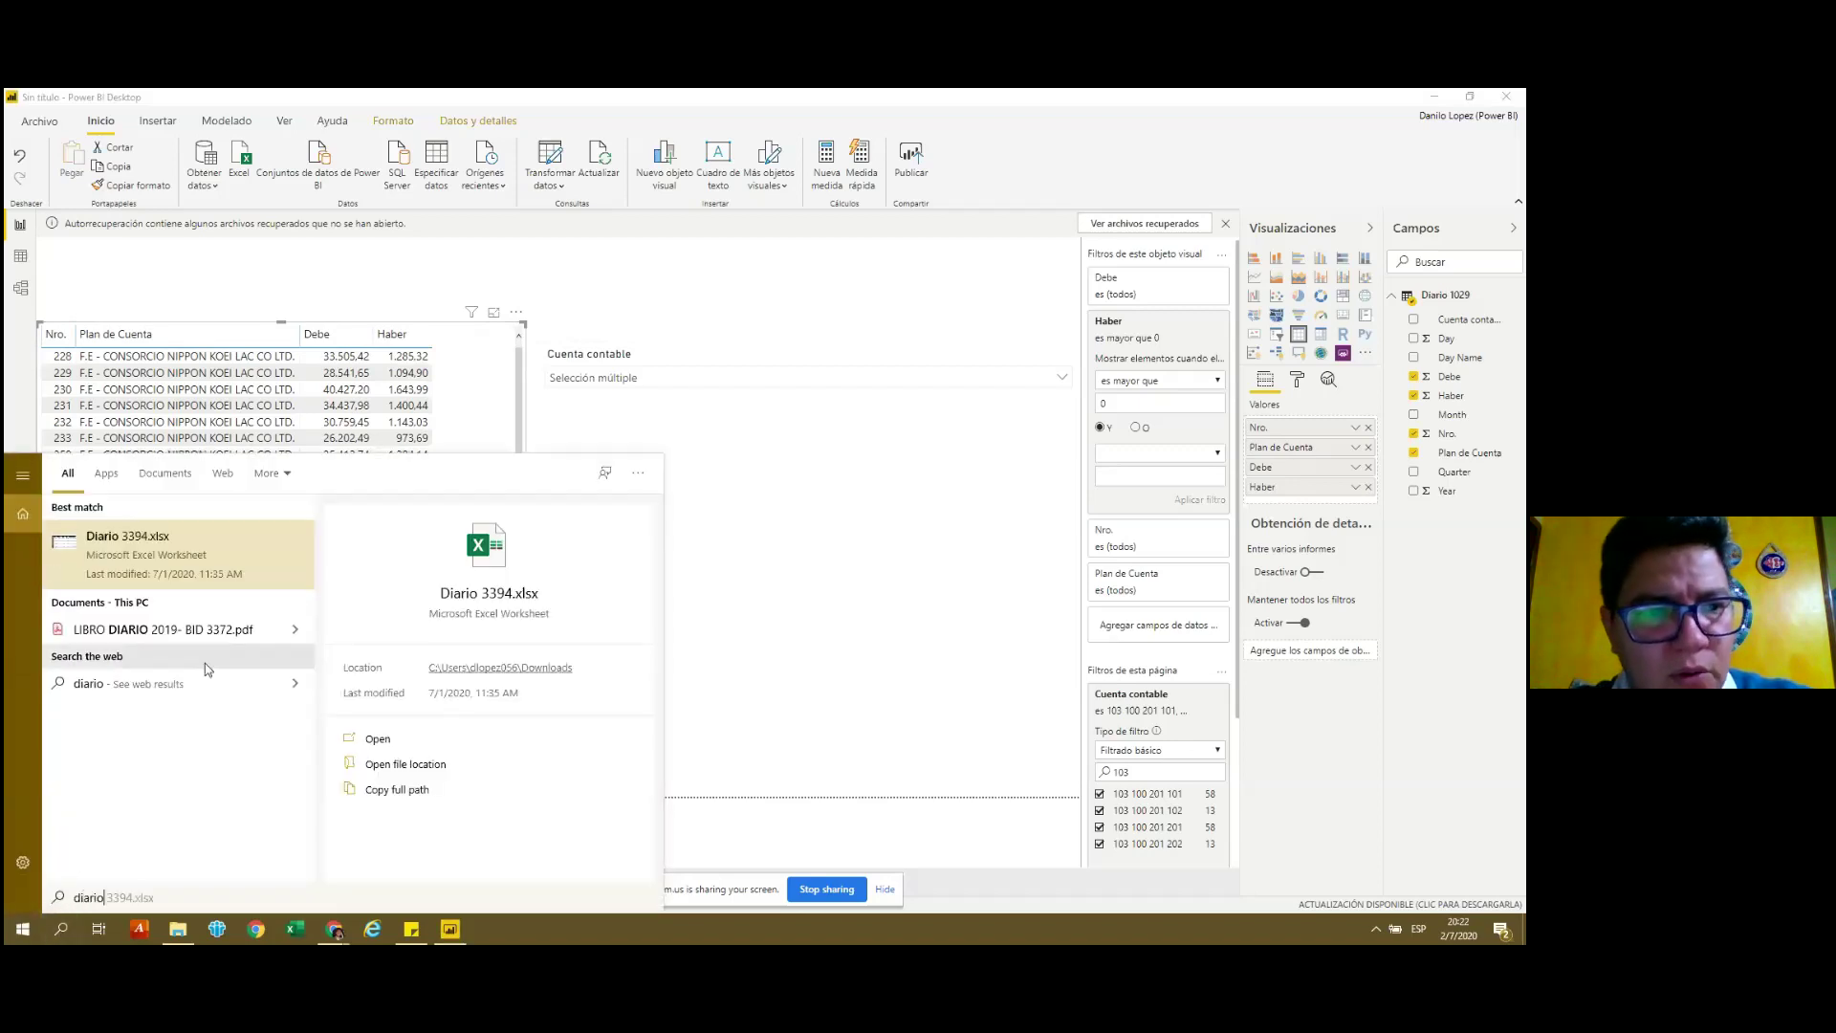
left_click(196, 556)
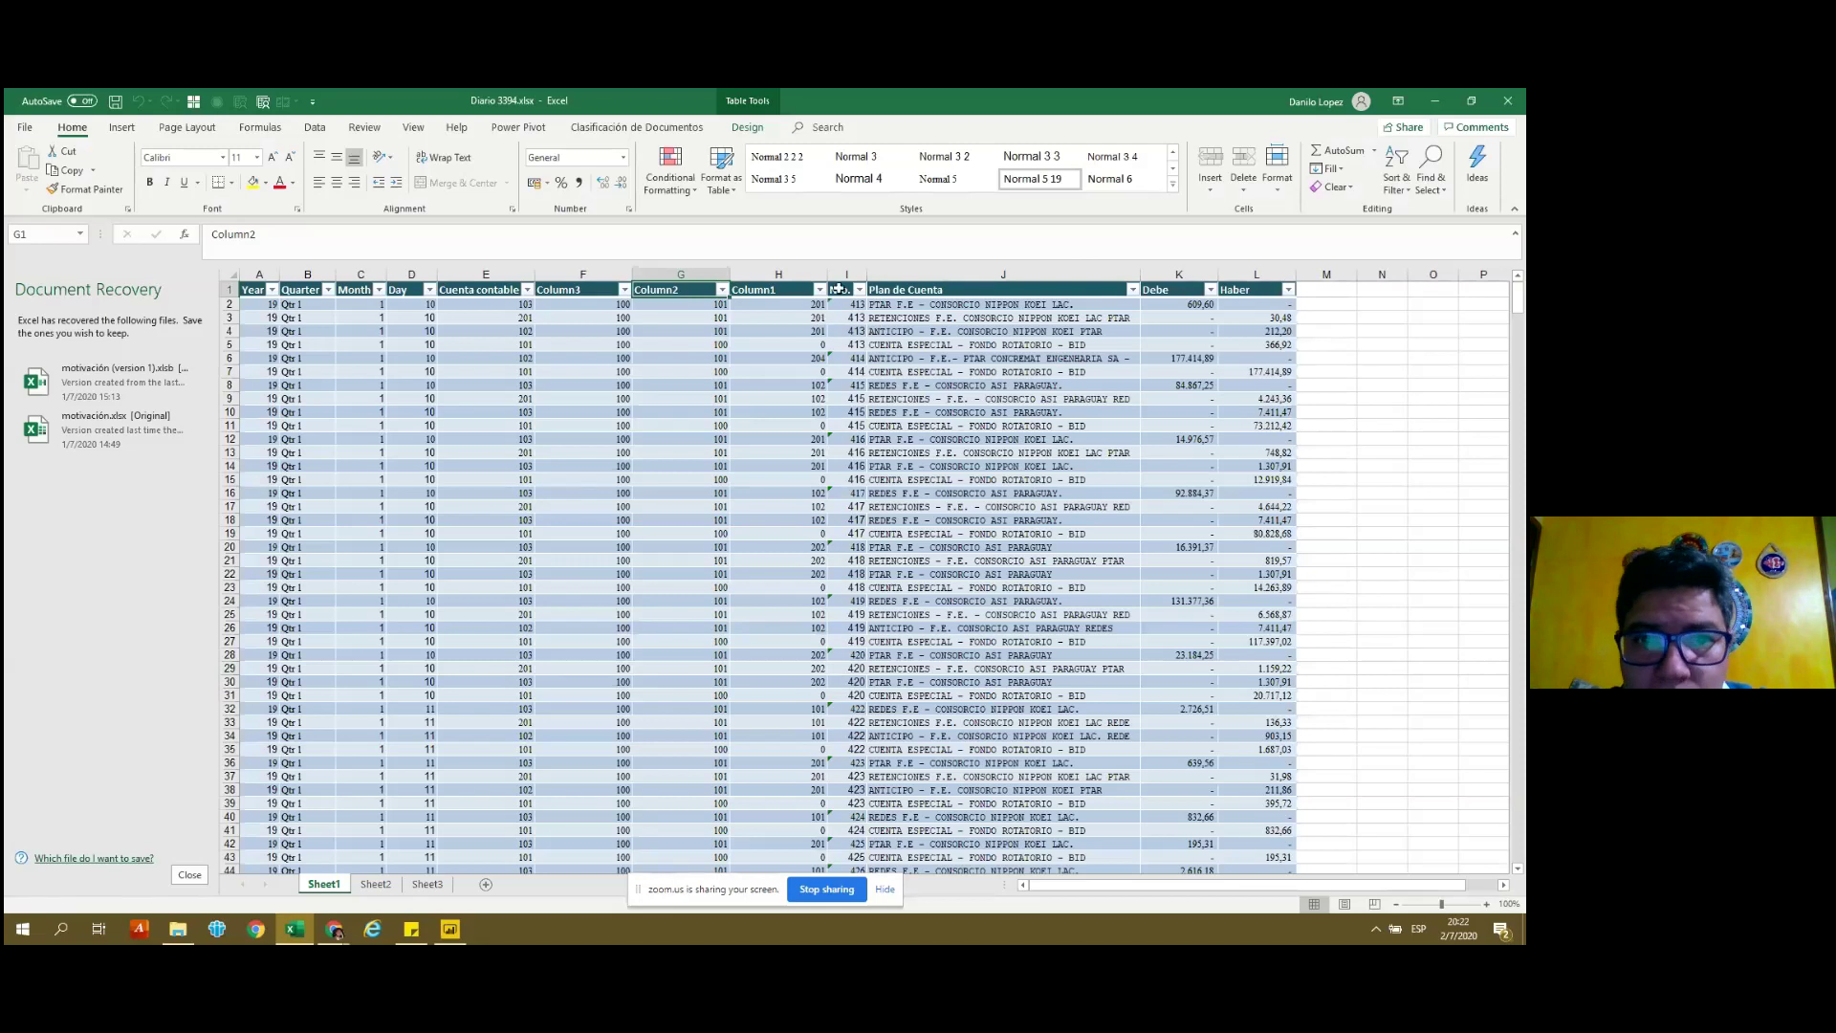
Filter the Cuenta contable column to show only account 103.
left_click(841, 289)
key("Right")
key("Right")
key("Left")
key("Left")
key("Left")
key("Left")
key("Left")
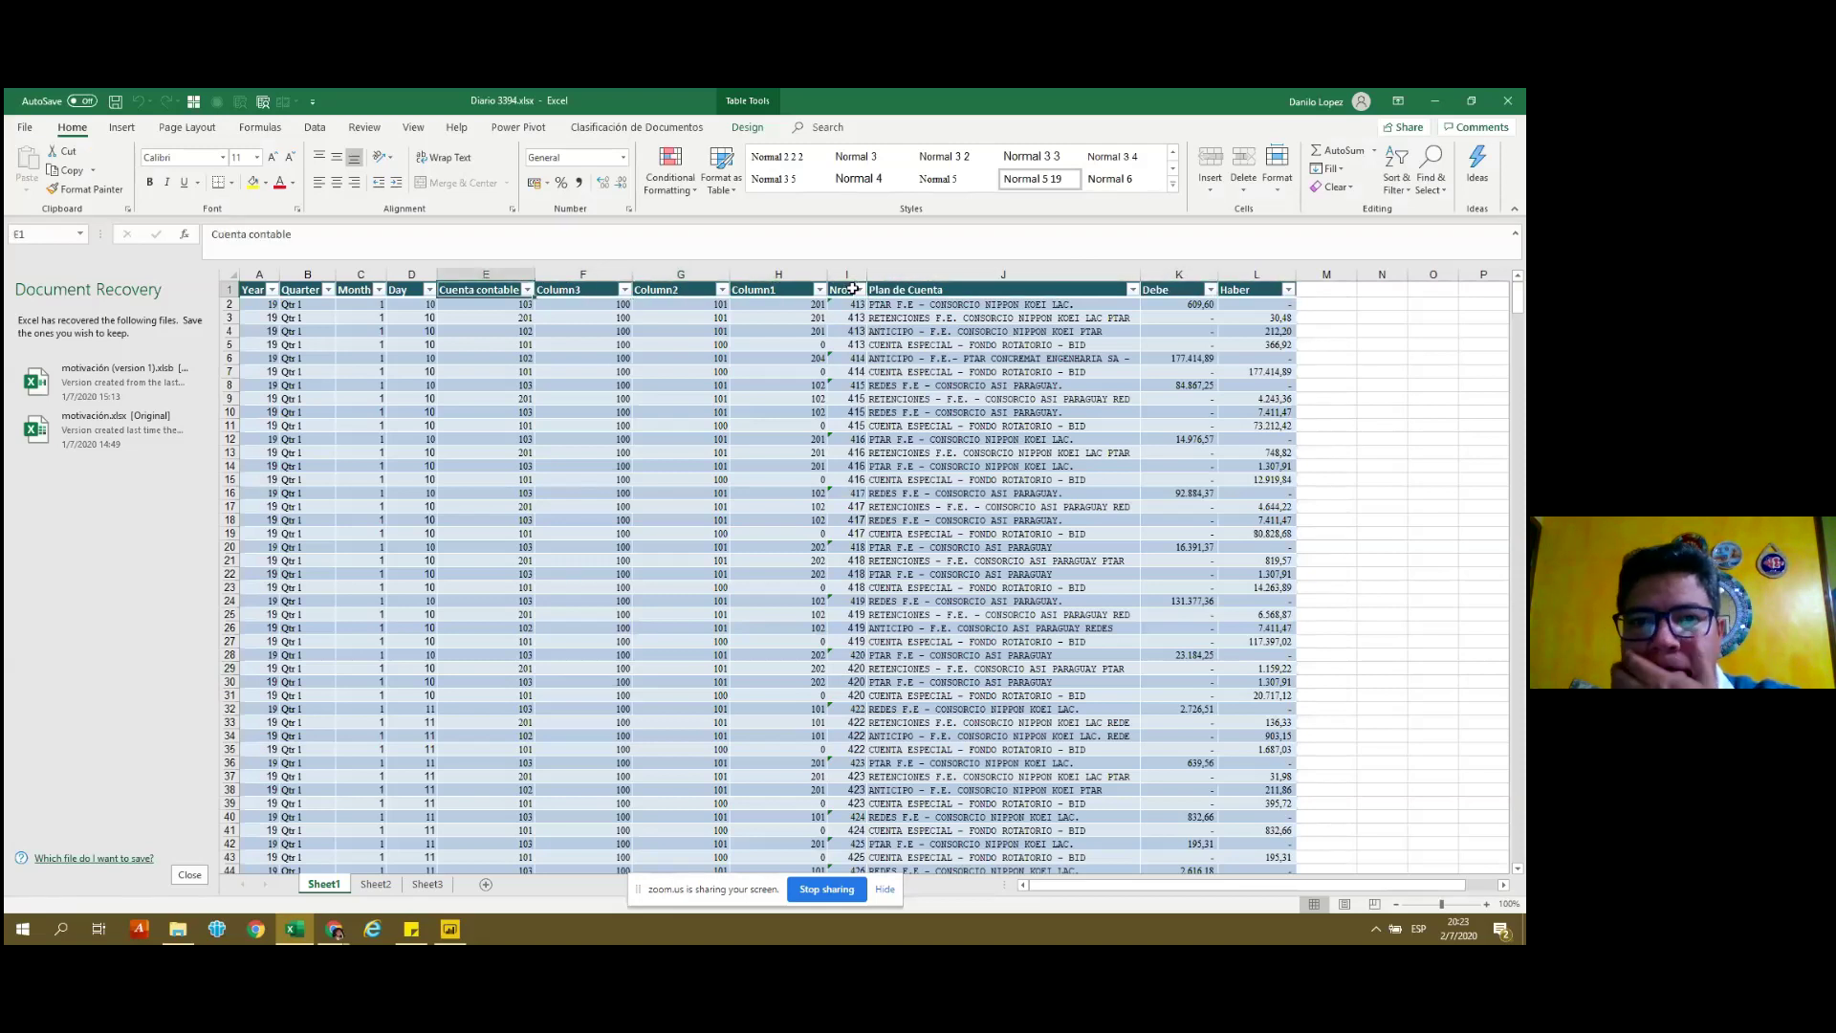
key("alt+Down")
key("Down")
key("Down")
key("Down")
key("space")
key("Down")
key("Down")
Filter Haber to hide rows without an amount, then clear that Haber filter.
key("Down")
key("space")
left_click(852, 289)
key("ctrl+Right")
key("alt+Down")
key("Down")
key("Down")
key("Down")
key("Down")
key("Down")
key("Down")
key("Return")
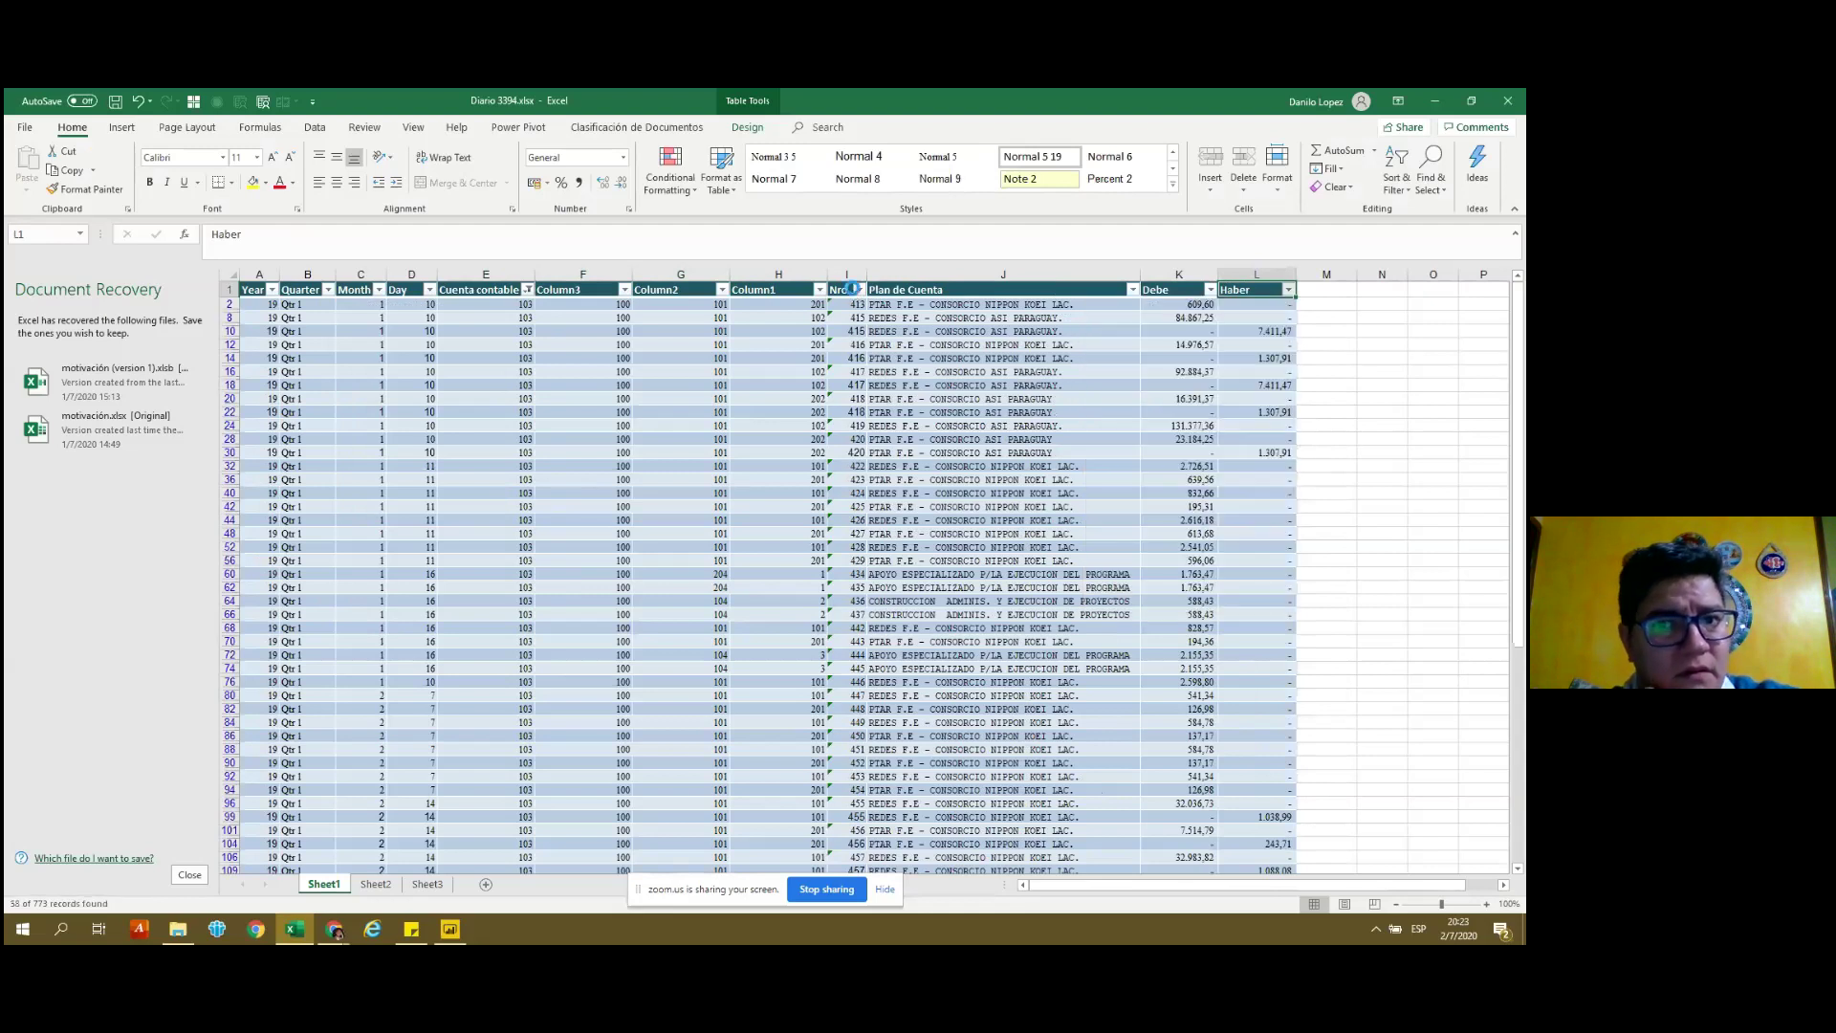
key("Left")
Review the Cuenta contable filter values, then clear the Cuenta contable filter.
key("Left")
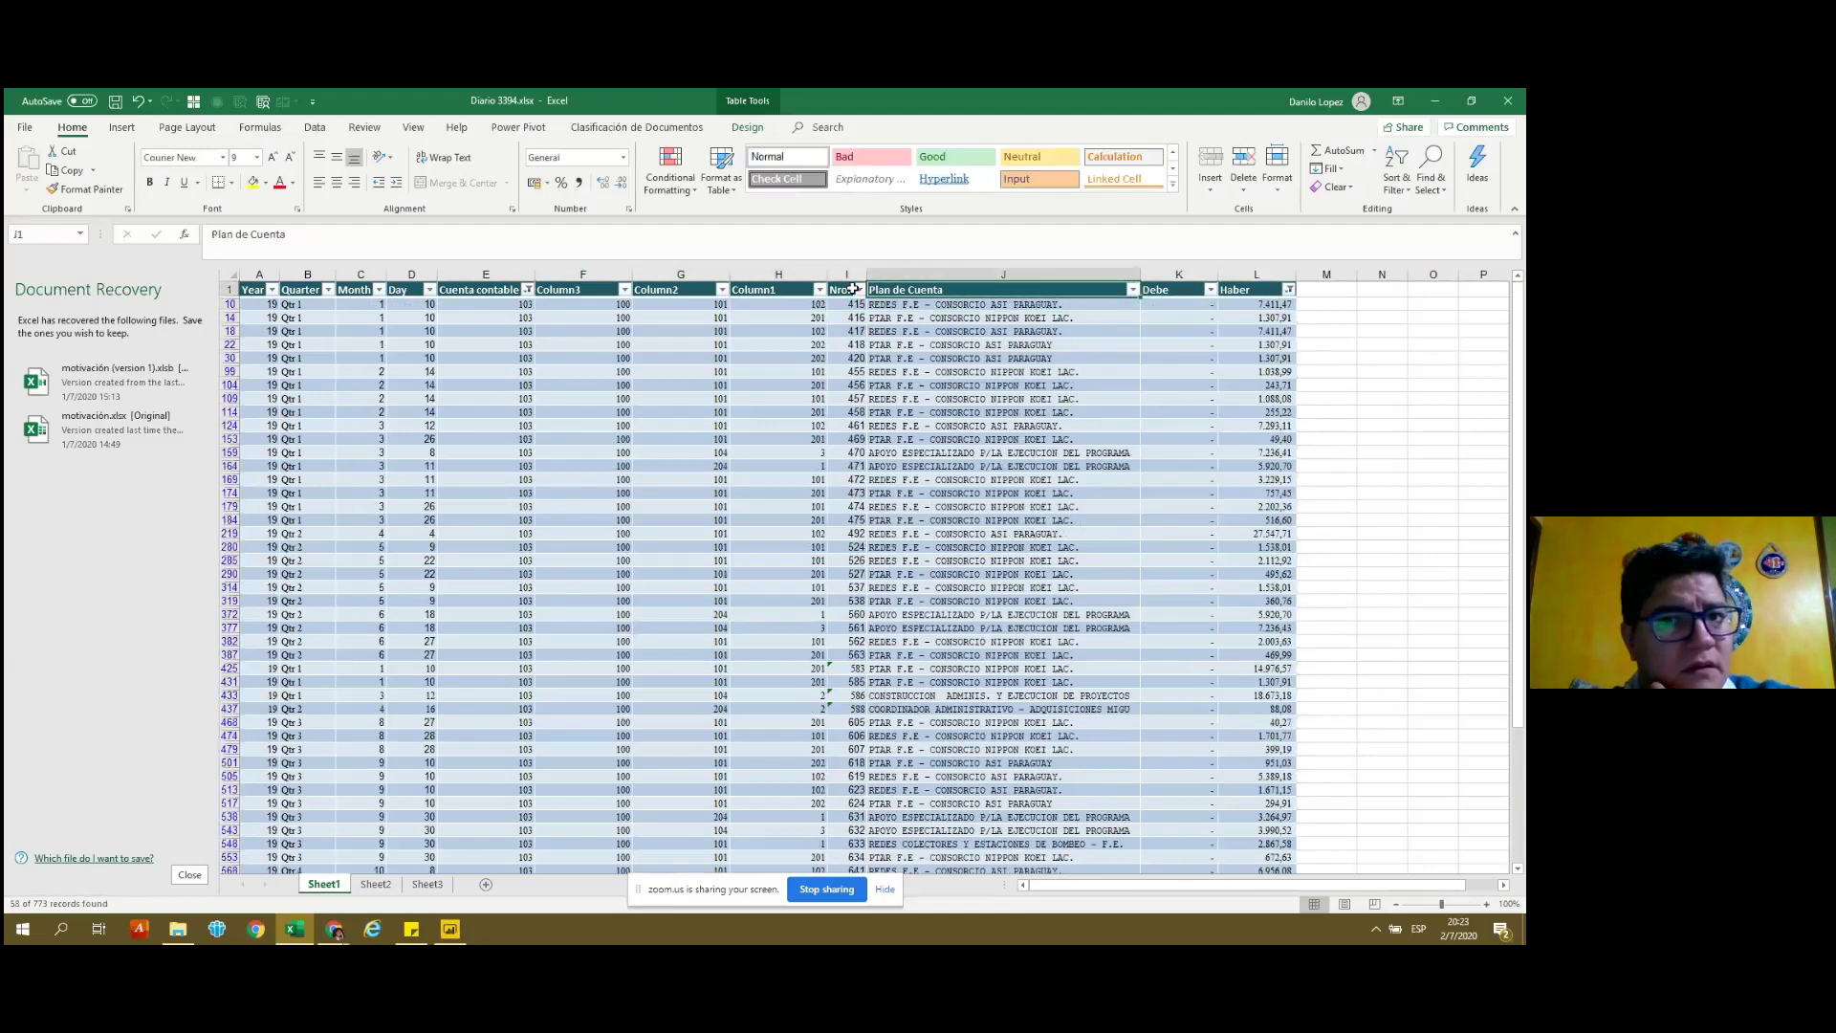
key("Right")
key("Right")
key("alt+Down")
key("c")
key("Left")
key("Left")
key("Left")
key("Left")
key("Left")
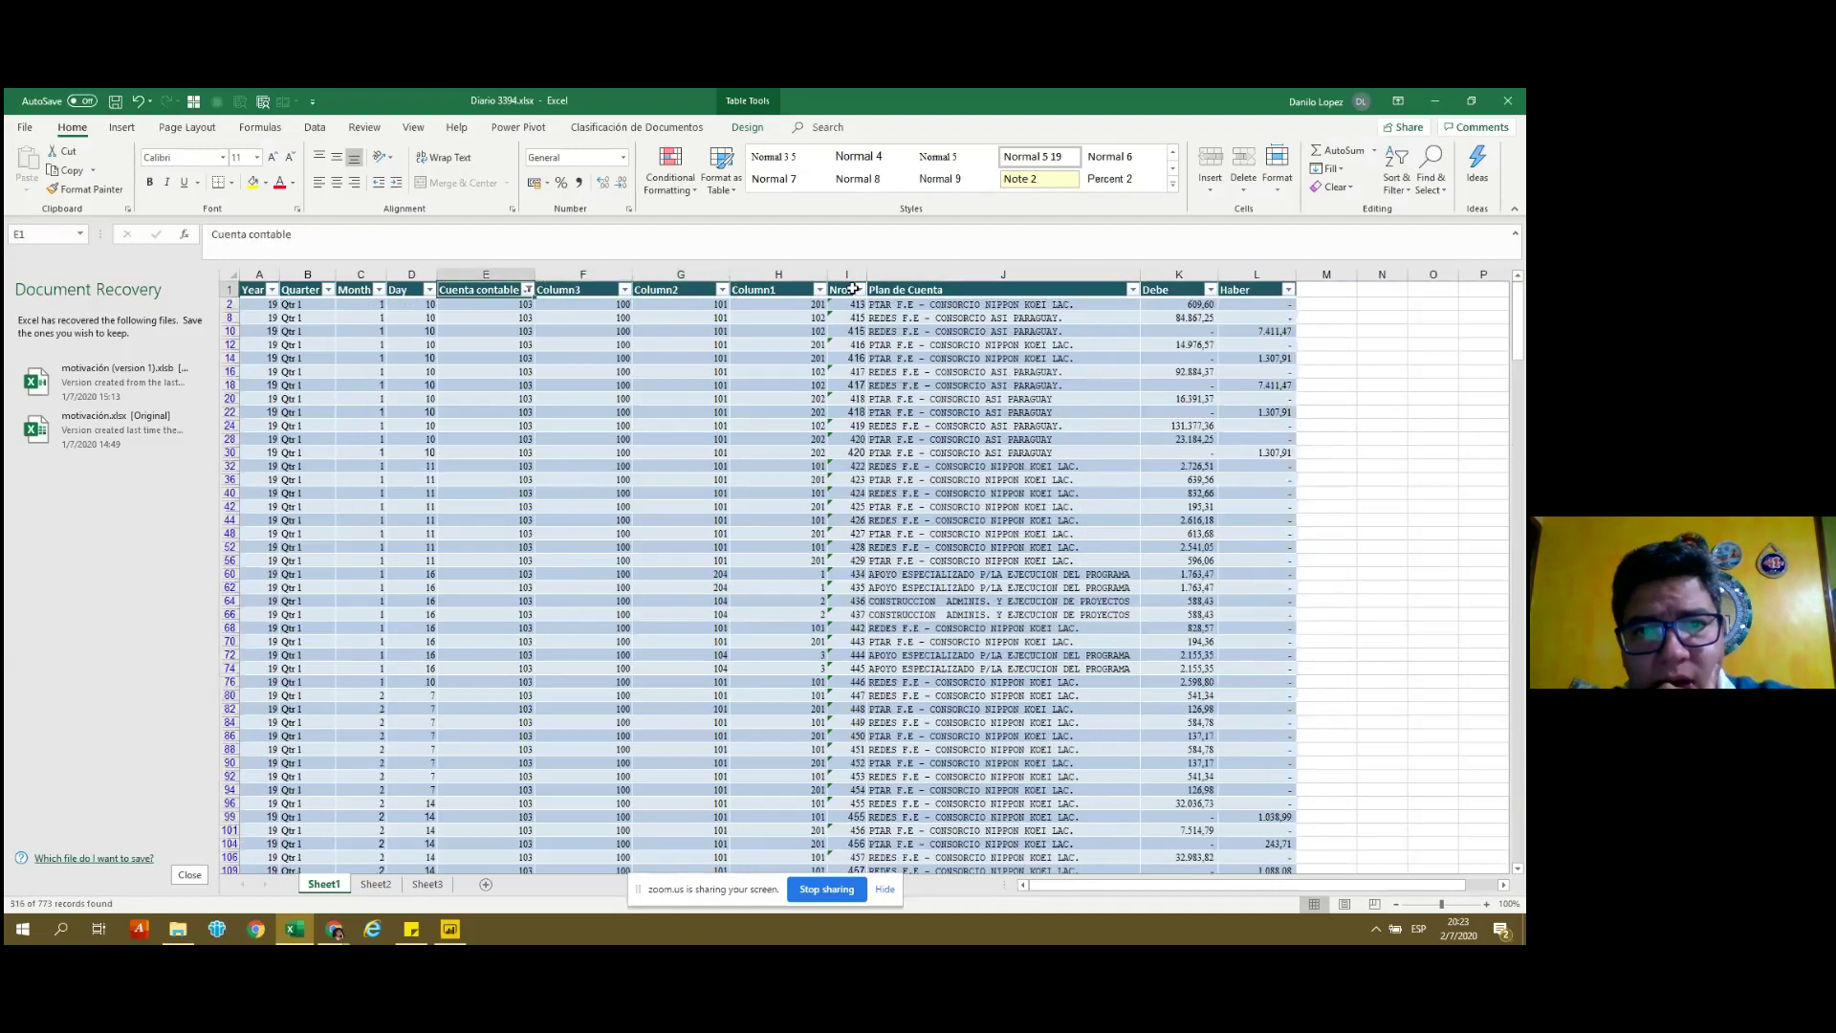
key("alt+Down")
key("Down")
key("Down")
key("Escape")
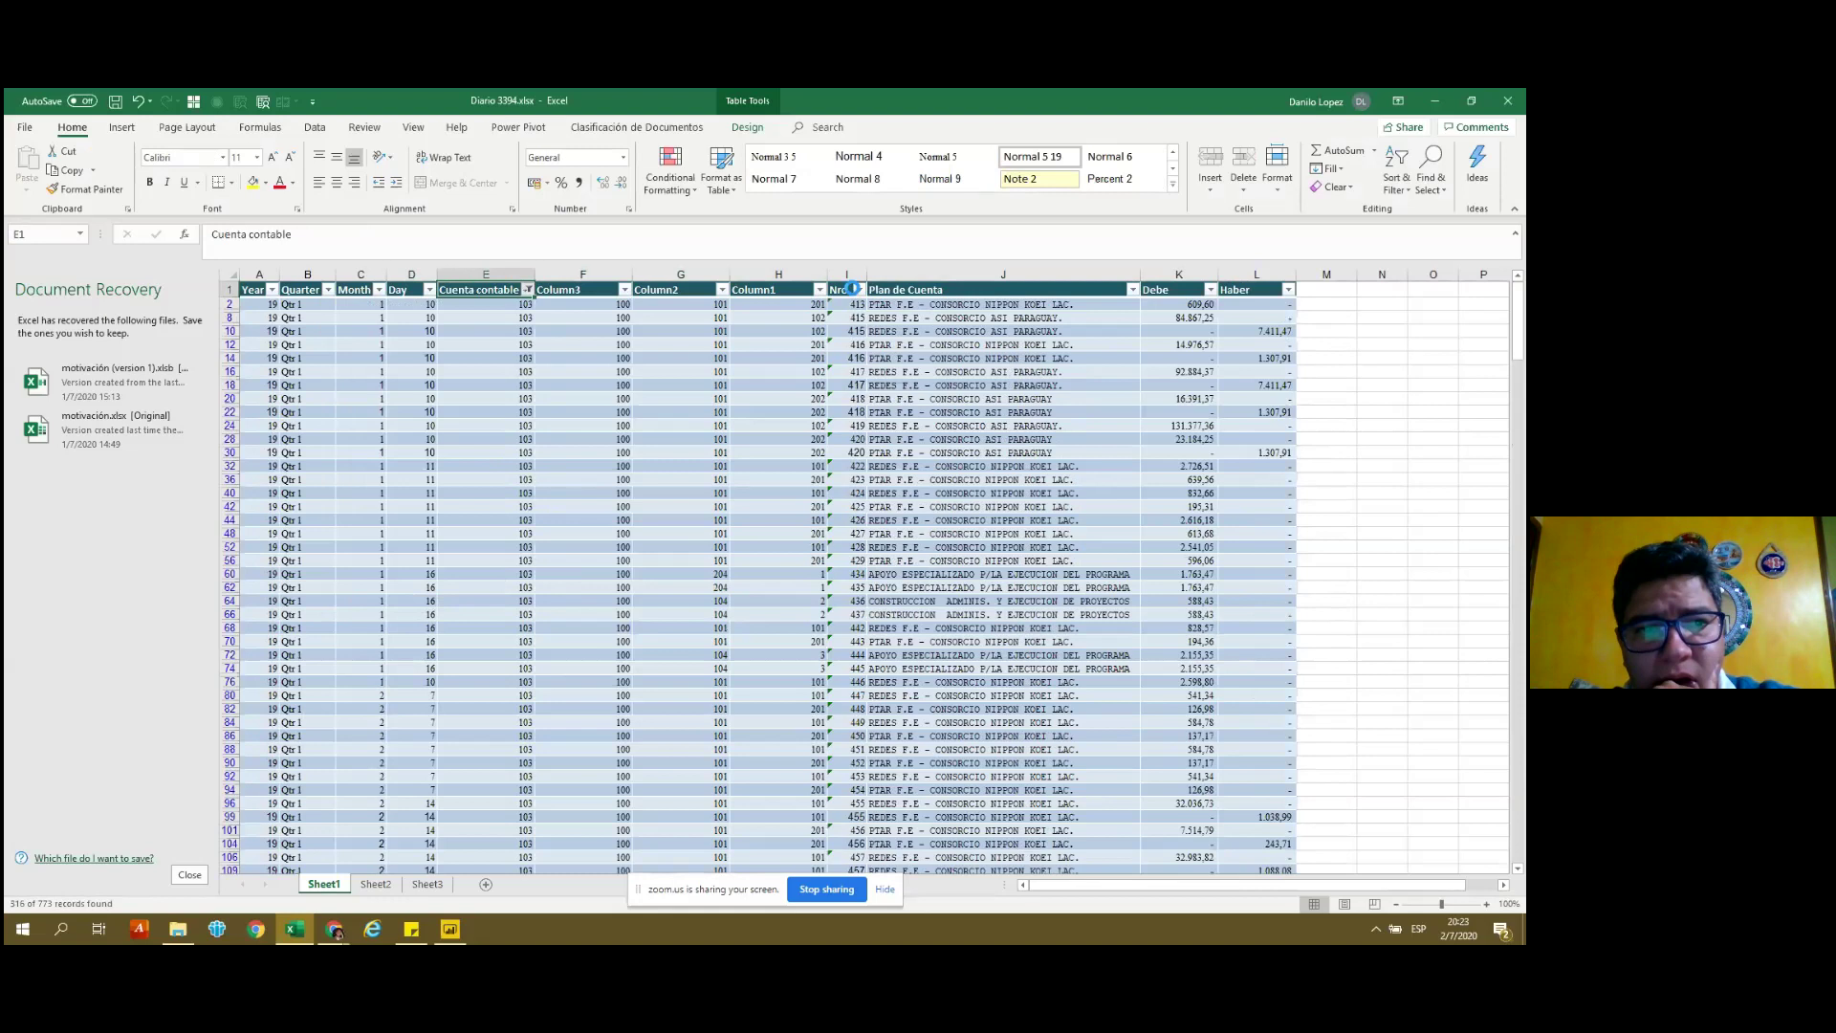
key("alt+Down")
key("c")
Filter the Nro. column to show only entry 415.
key("Right")
key("Right")
key("Right")
key("alt+Down")
key("Down")
key("Down")
key("Down")
key("Down")
key("space")
key("Return")
key("Down")
key("Down")
key("Left")
key("Down")
key("Left")
Select table row 10 and check its Debe and Haber amounts.
key("Right")
key("Right")
key("Right")
key("Left")
key("Left")
key("Left")
key("Left")
key("shift+space")
key("Right")
key("Right")
key("Right")
key("Right")
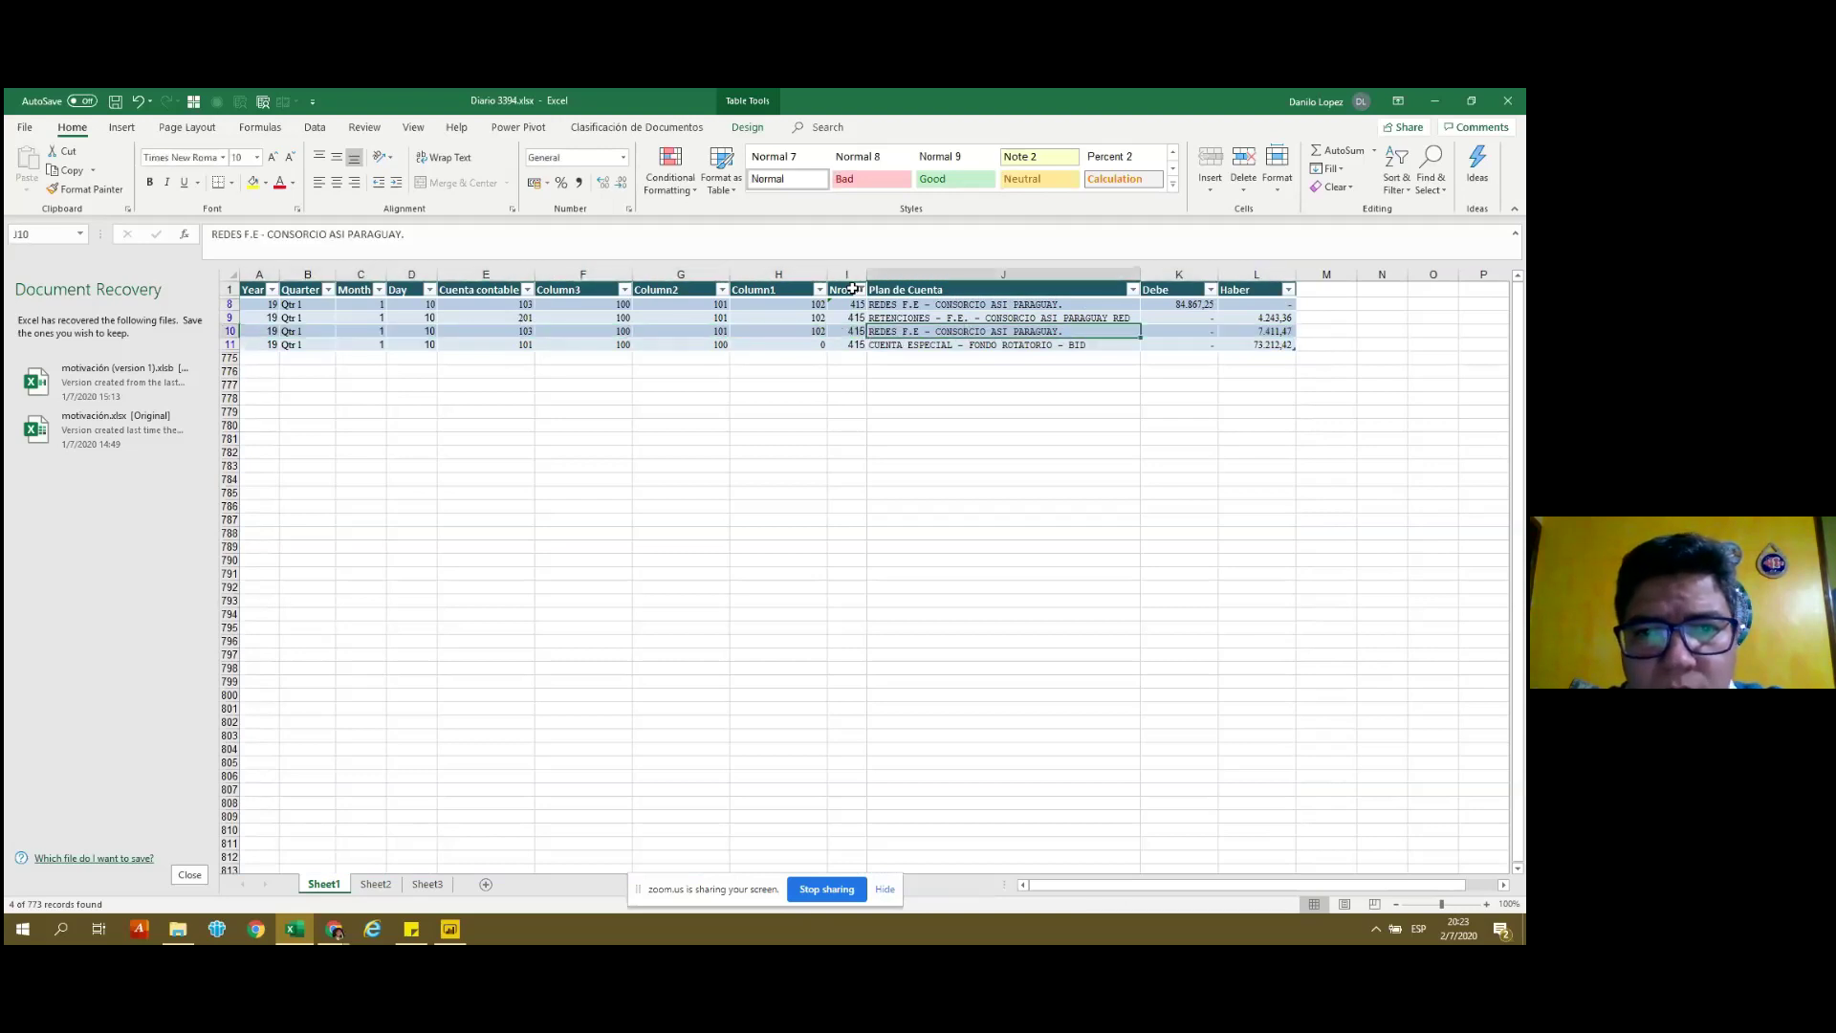
key("Right")
key("Right")
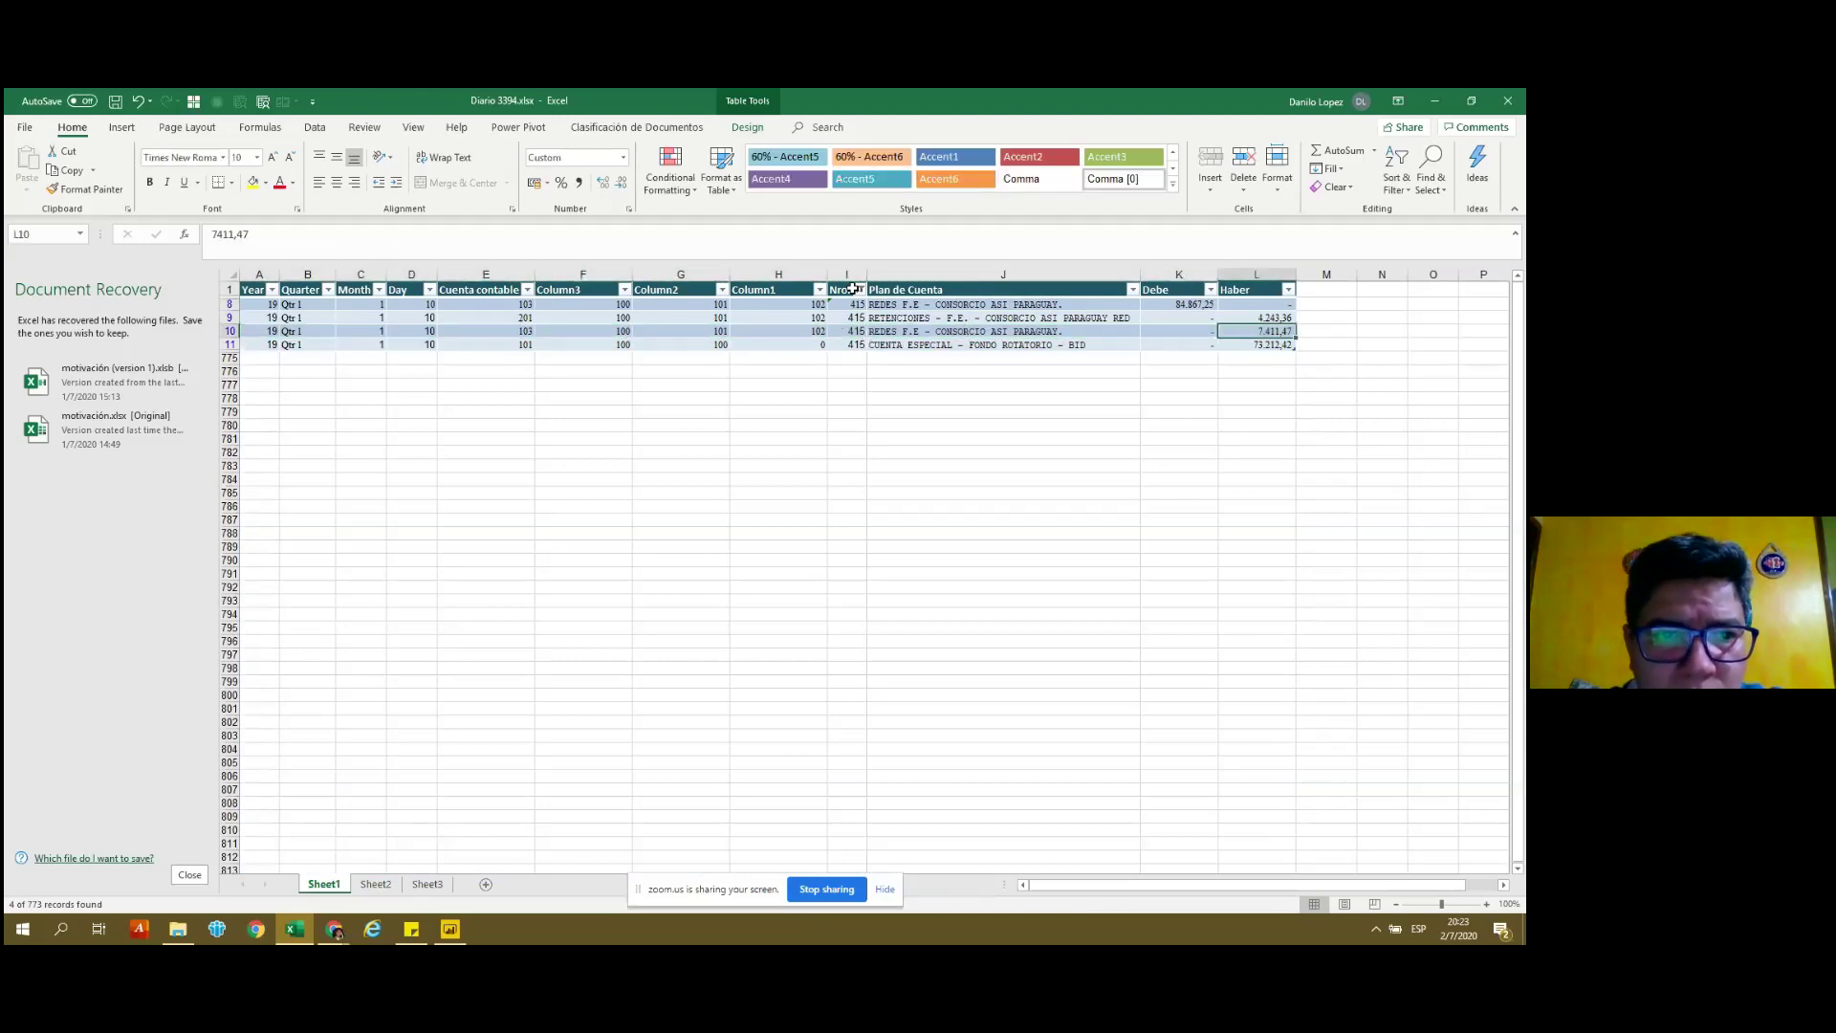
key("Left")
key("Left")
key("Left")
key("Right")
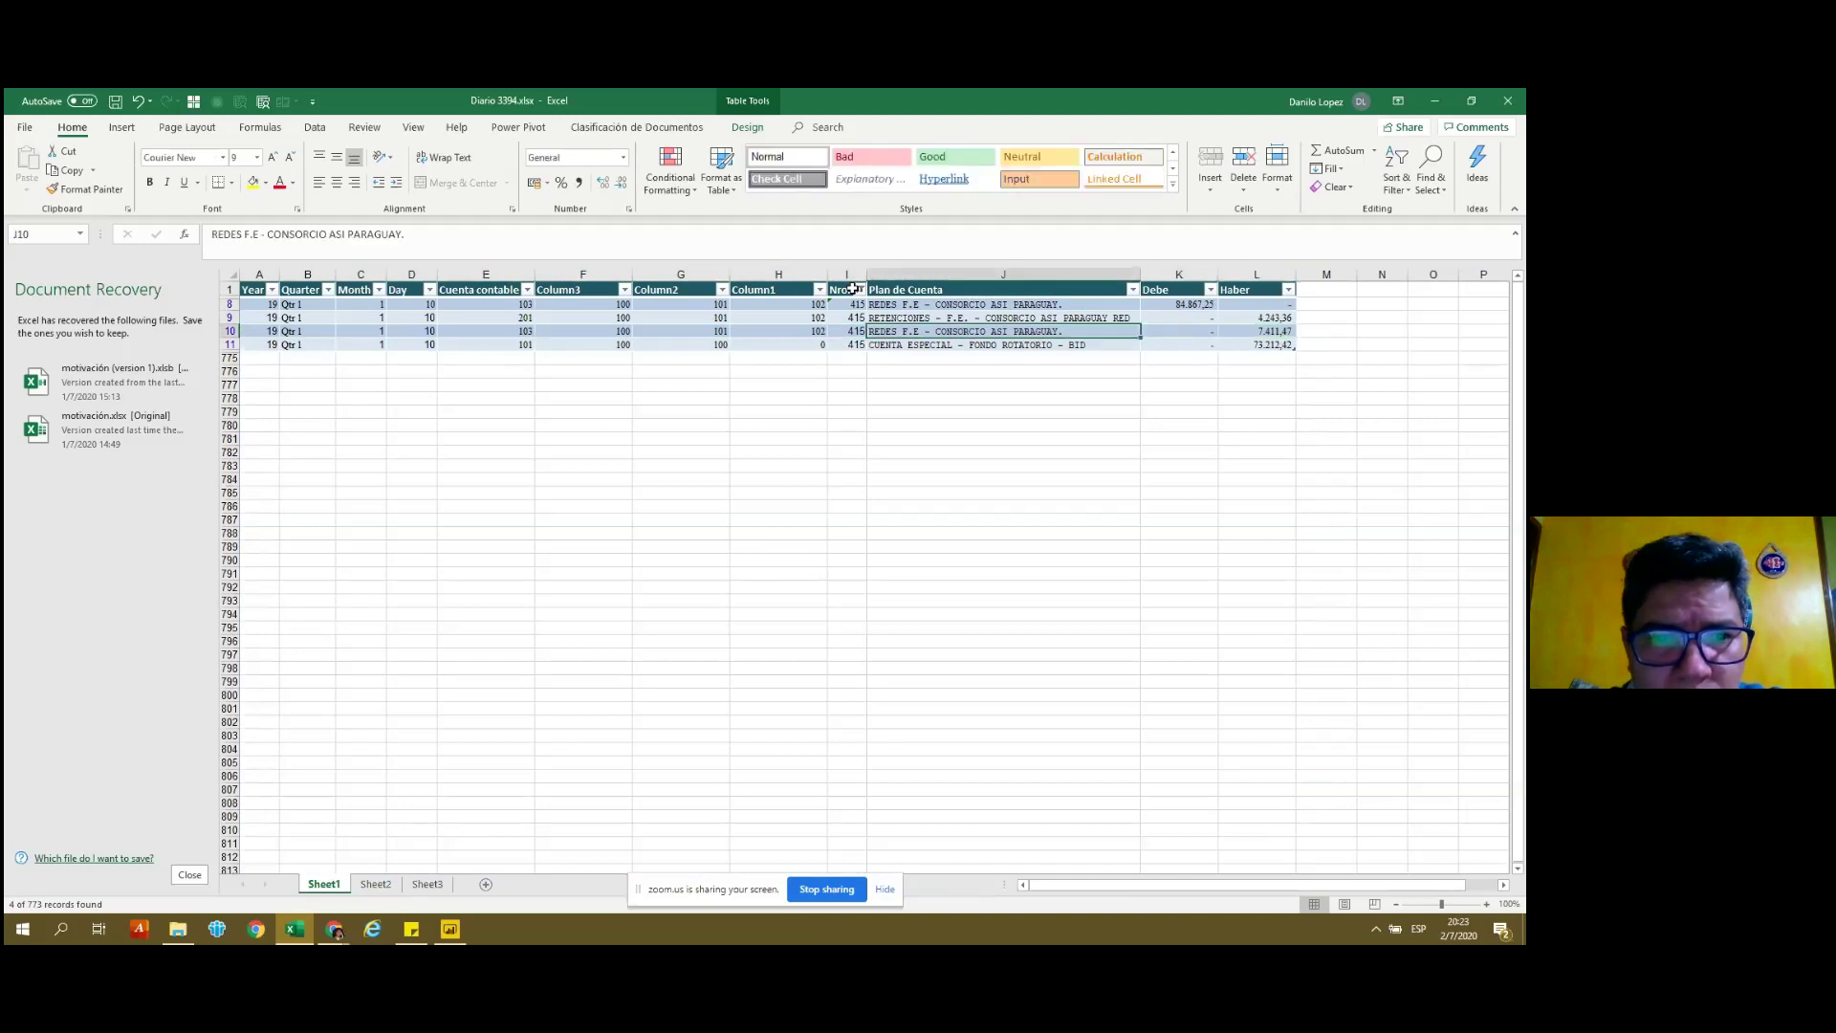
key("Right")
key("Right")
key("Up")
key("Home")
key("Up")
key("Up")
Select the filtered Nro. 415 table and review its rows and Cuenta contable values.
key("ctrl+shift+Right")
key("shift+Down")
key("shift+Down")
key("shift+Down")
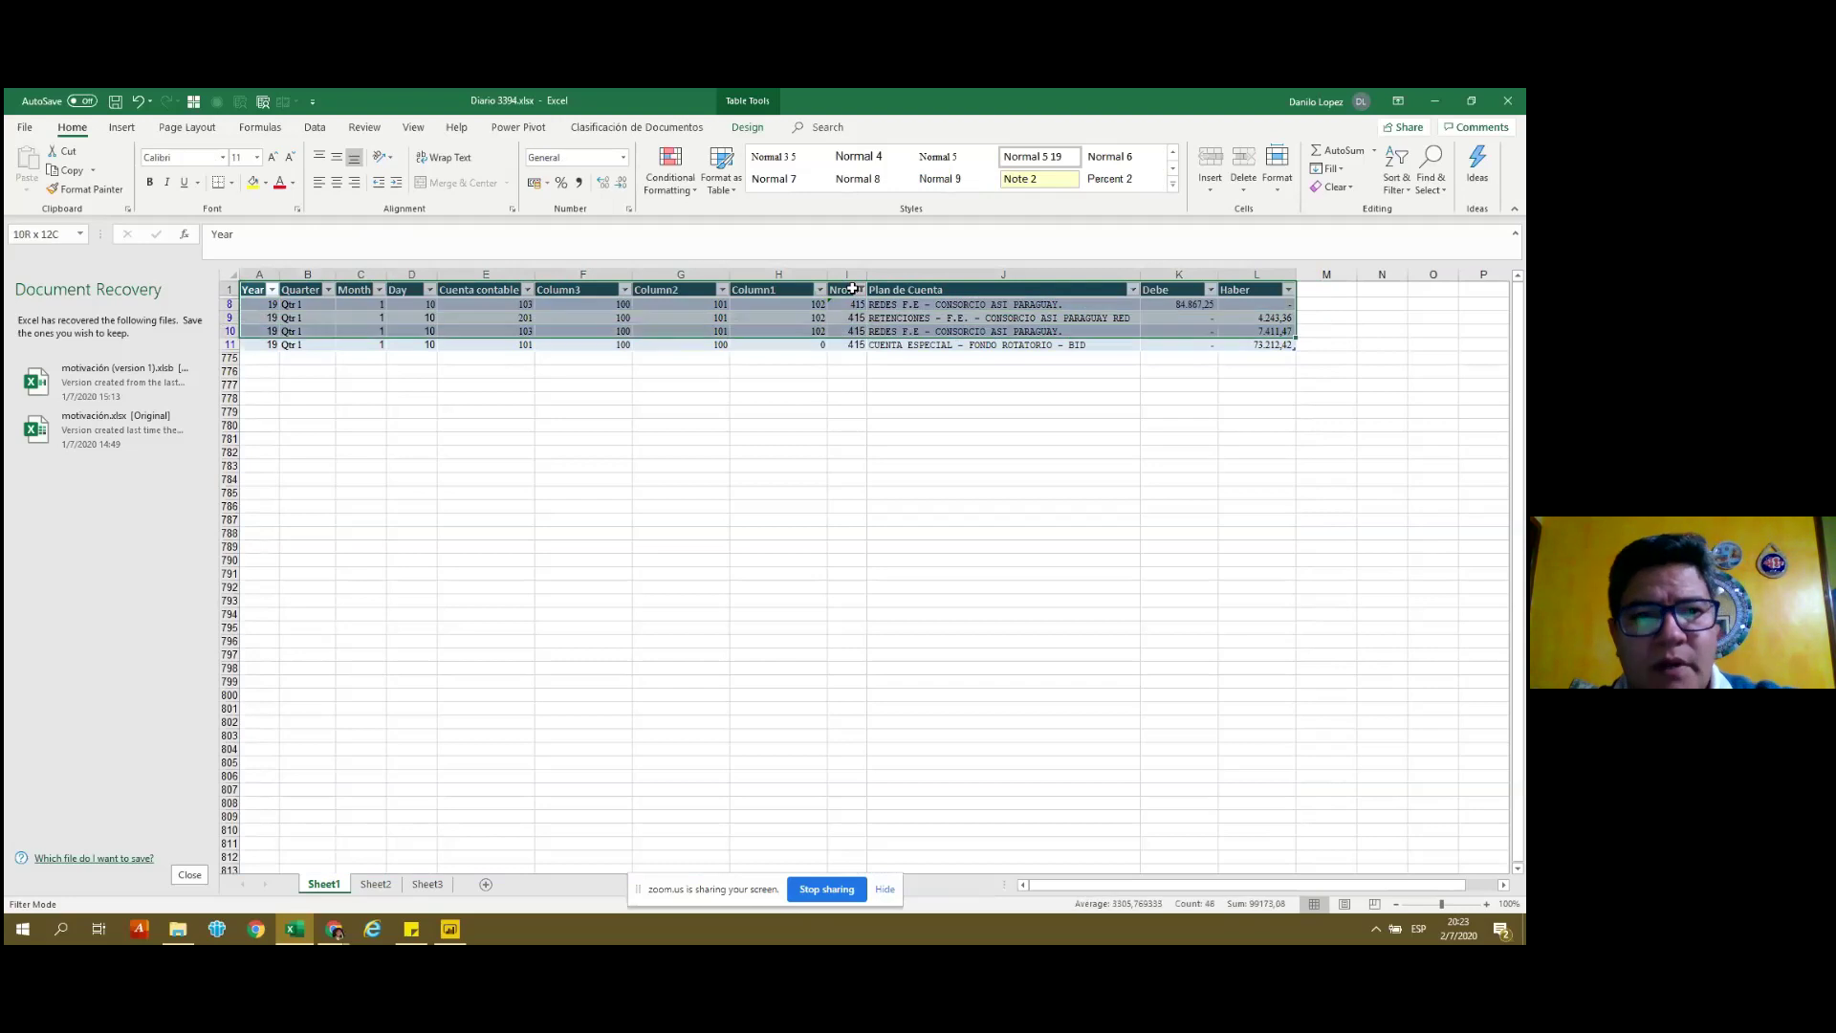
key("shift+Down")
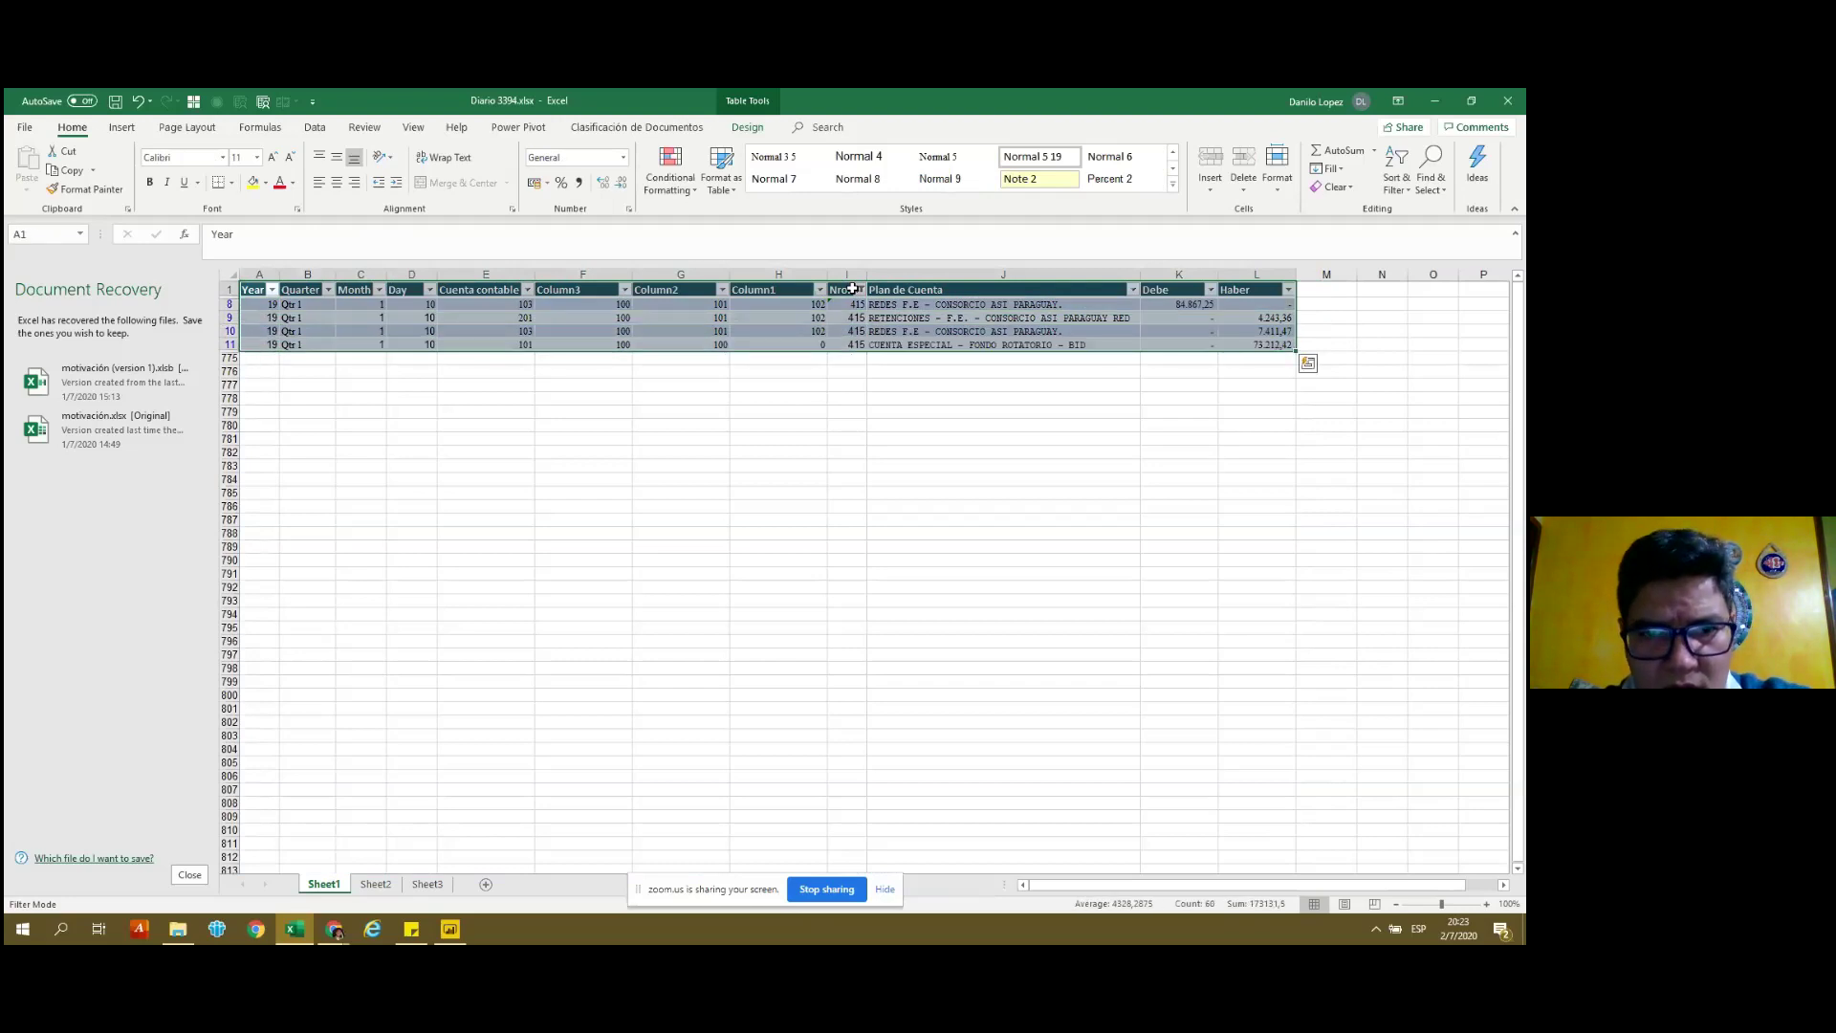
key("Down")
key("Down")
key("Down")
key("Down")
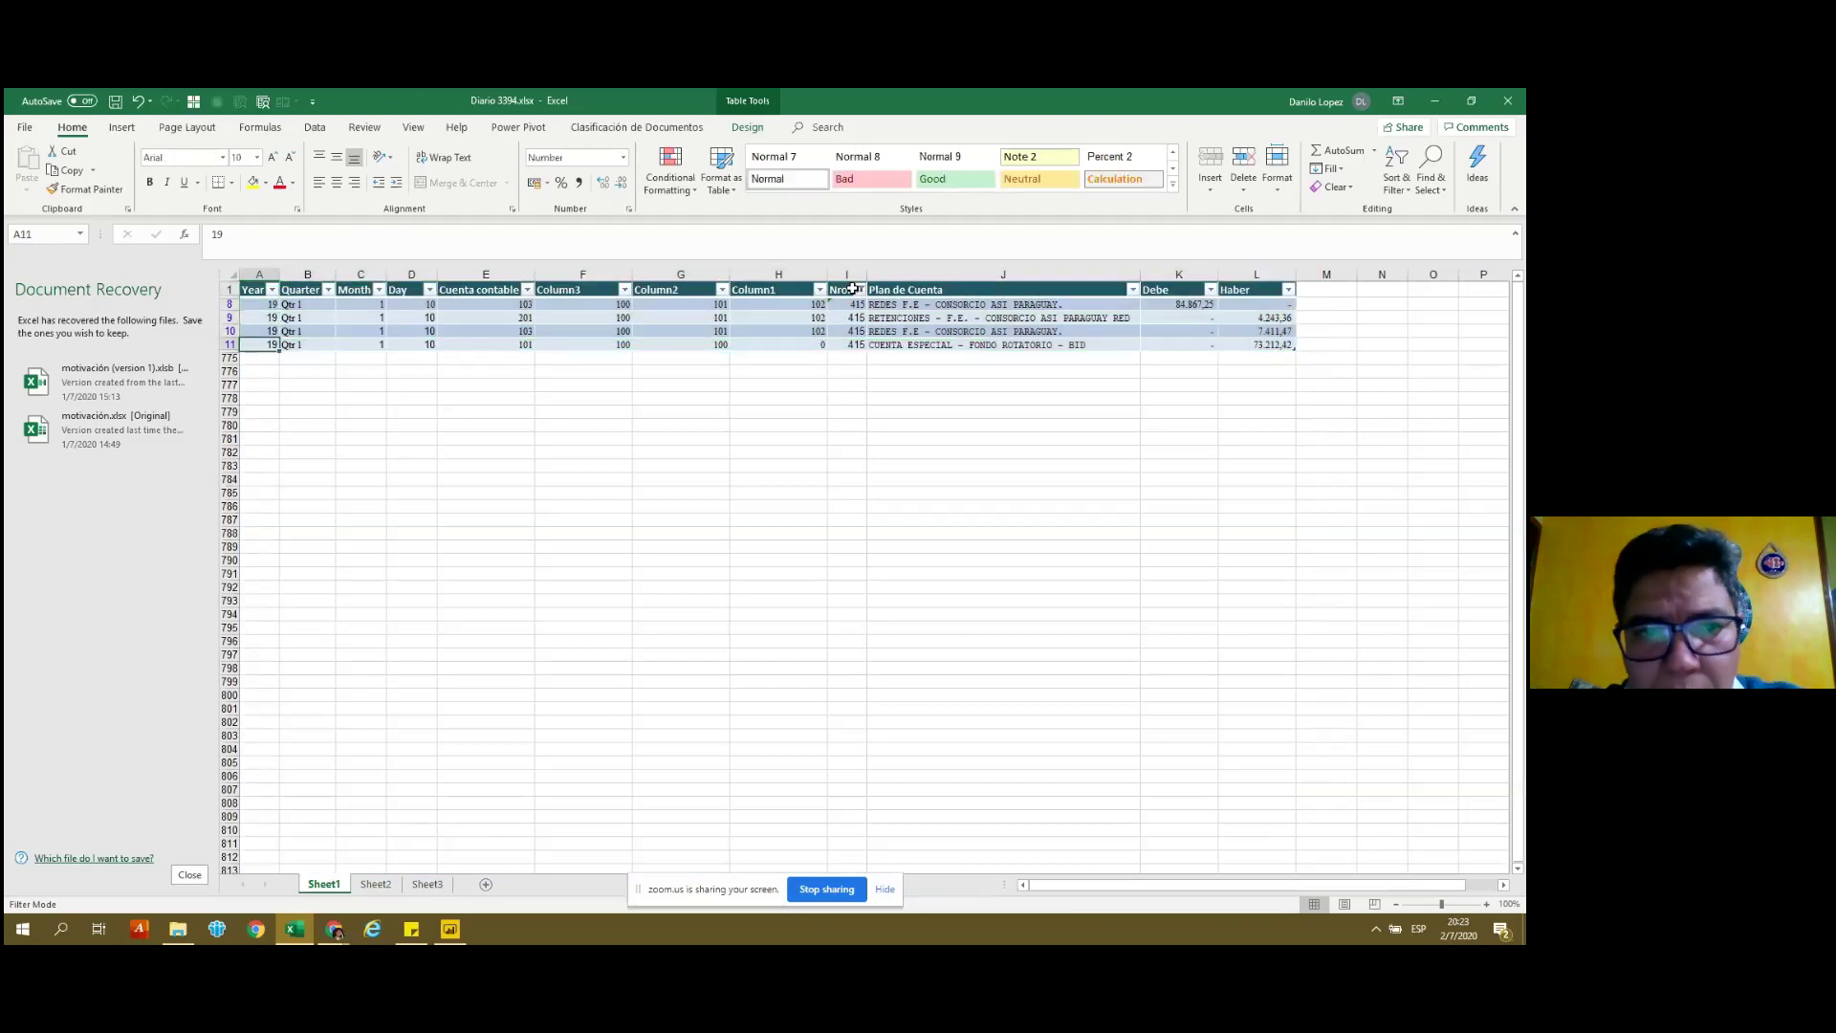
key("Up")
key("Up")
key("Up")
key("Up")
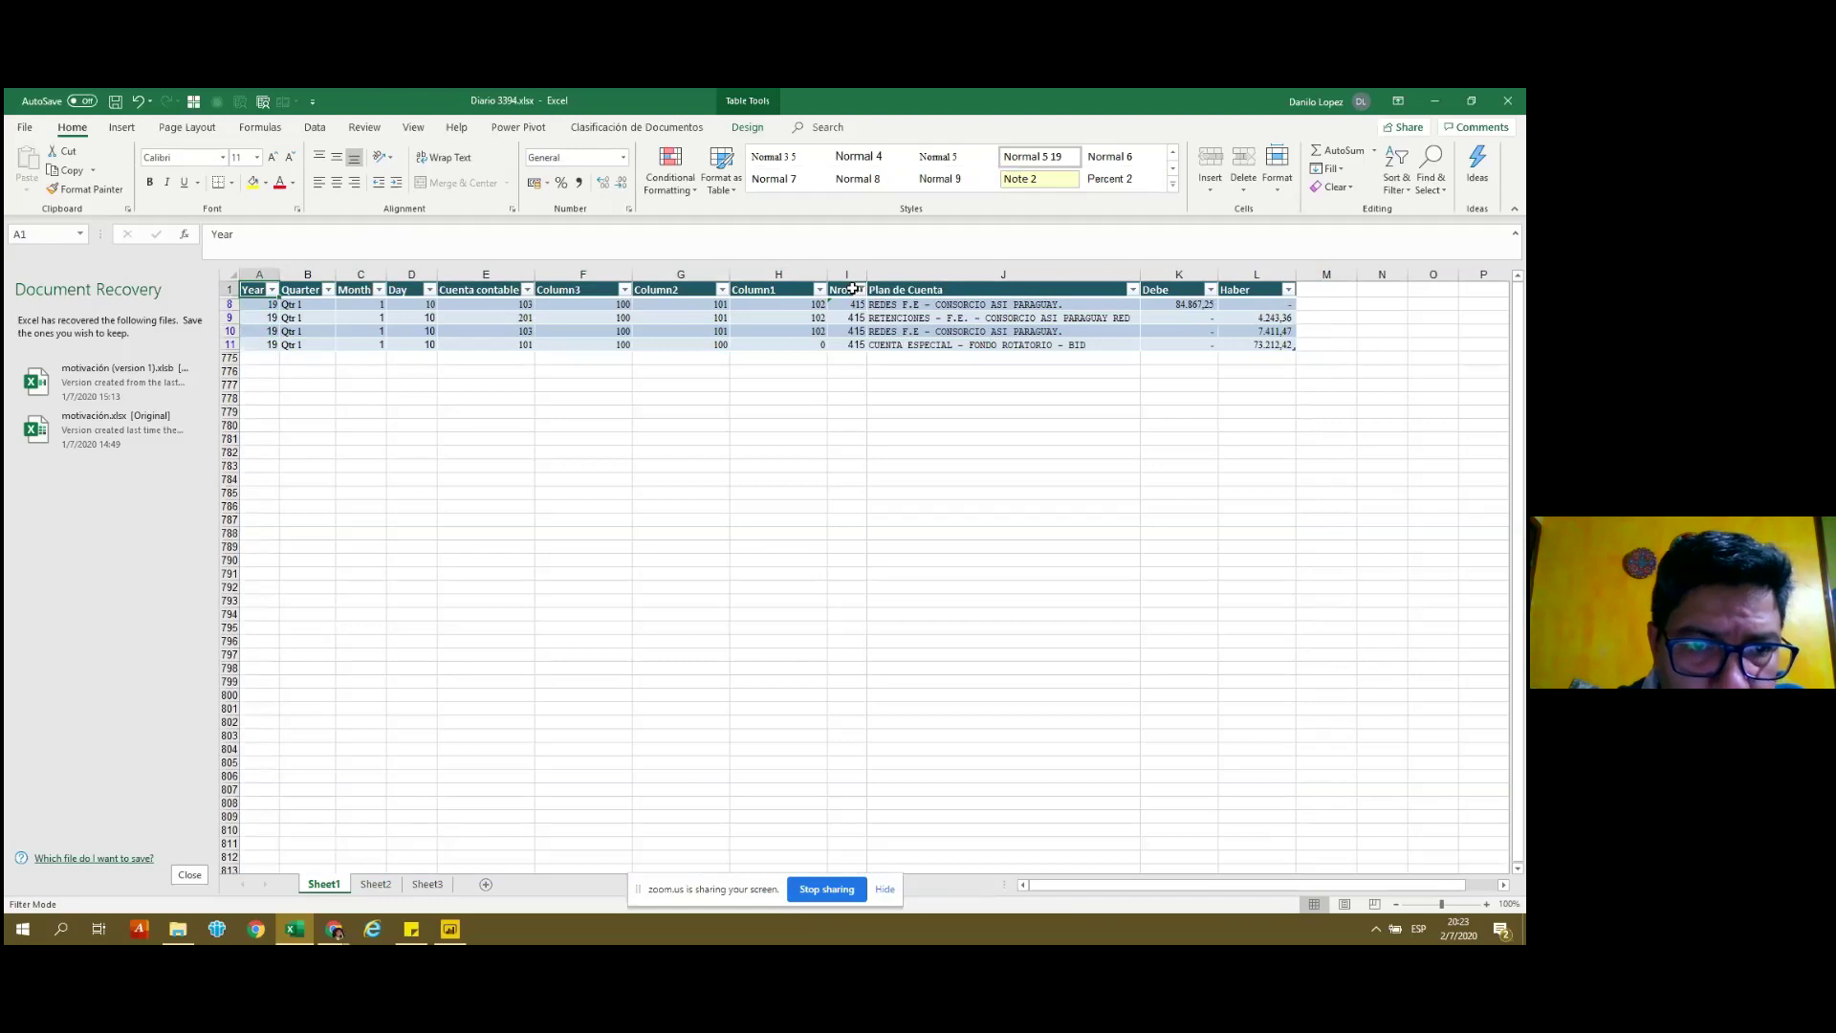
key("Right")
key("Right")
key("Right")
key("Right")
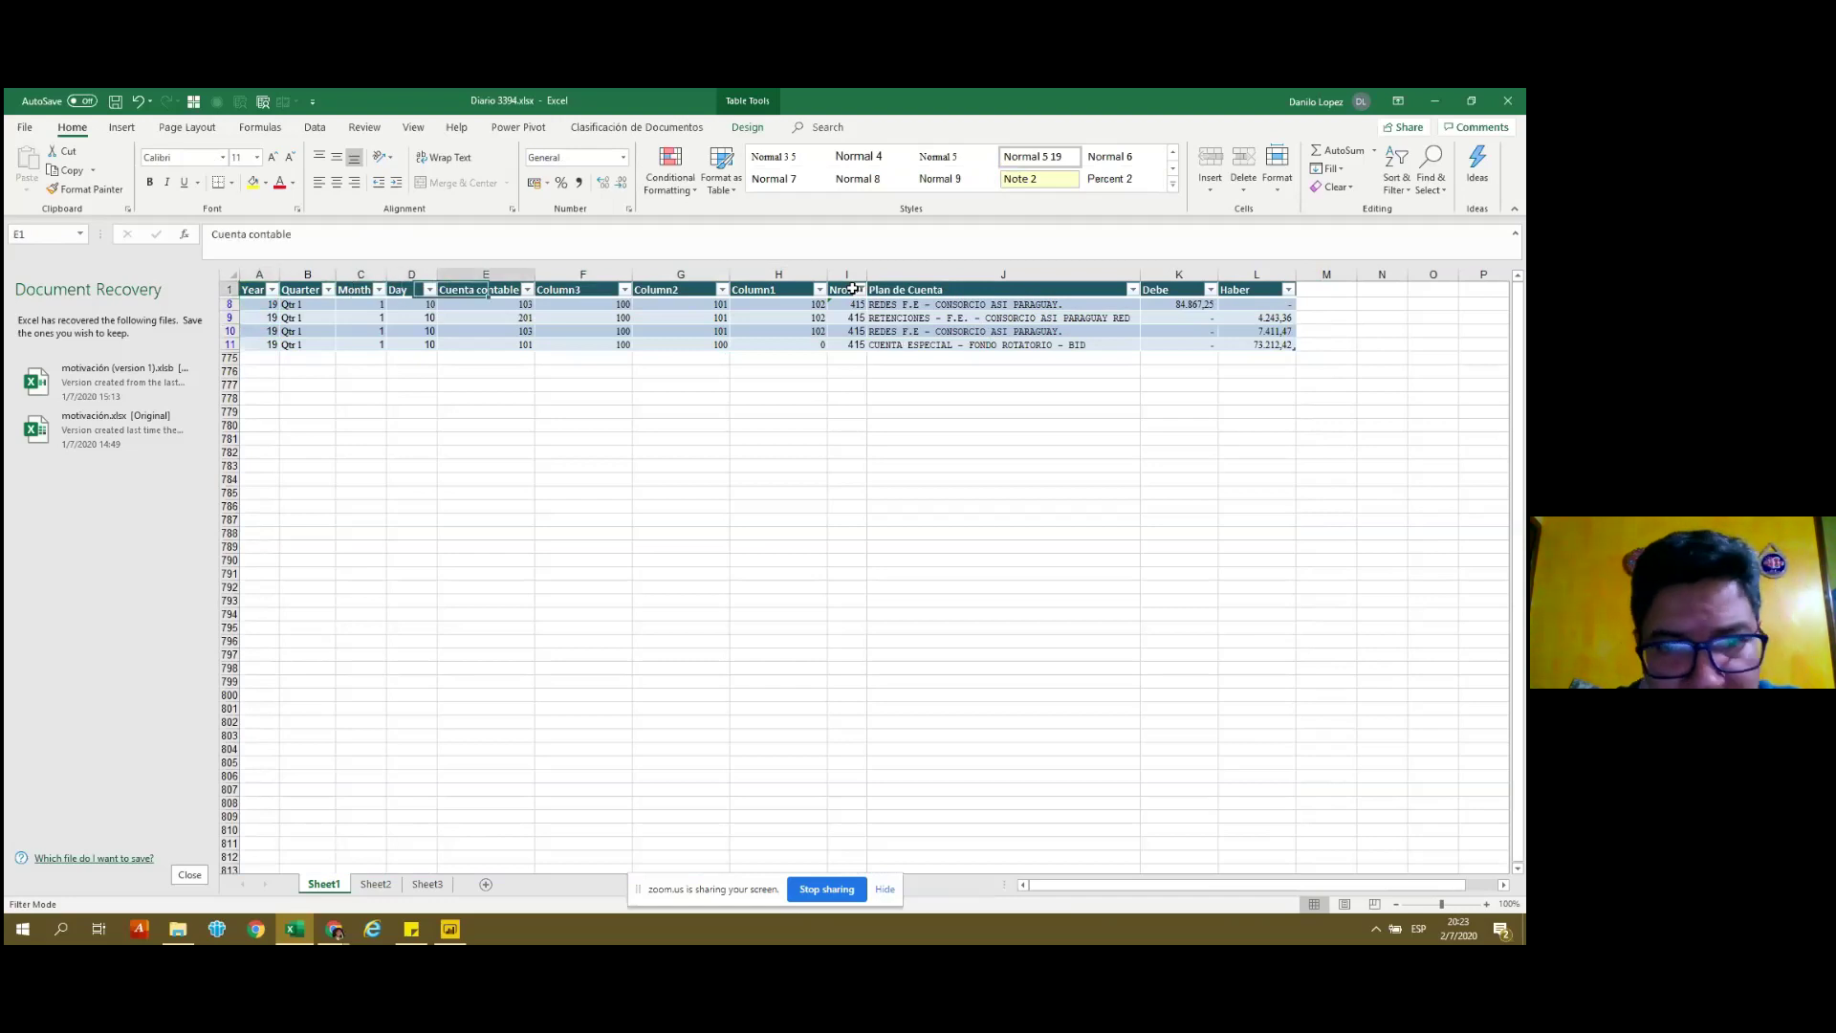
key("Down")
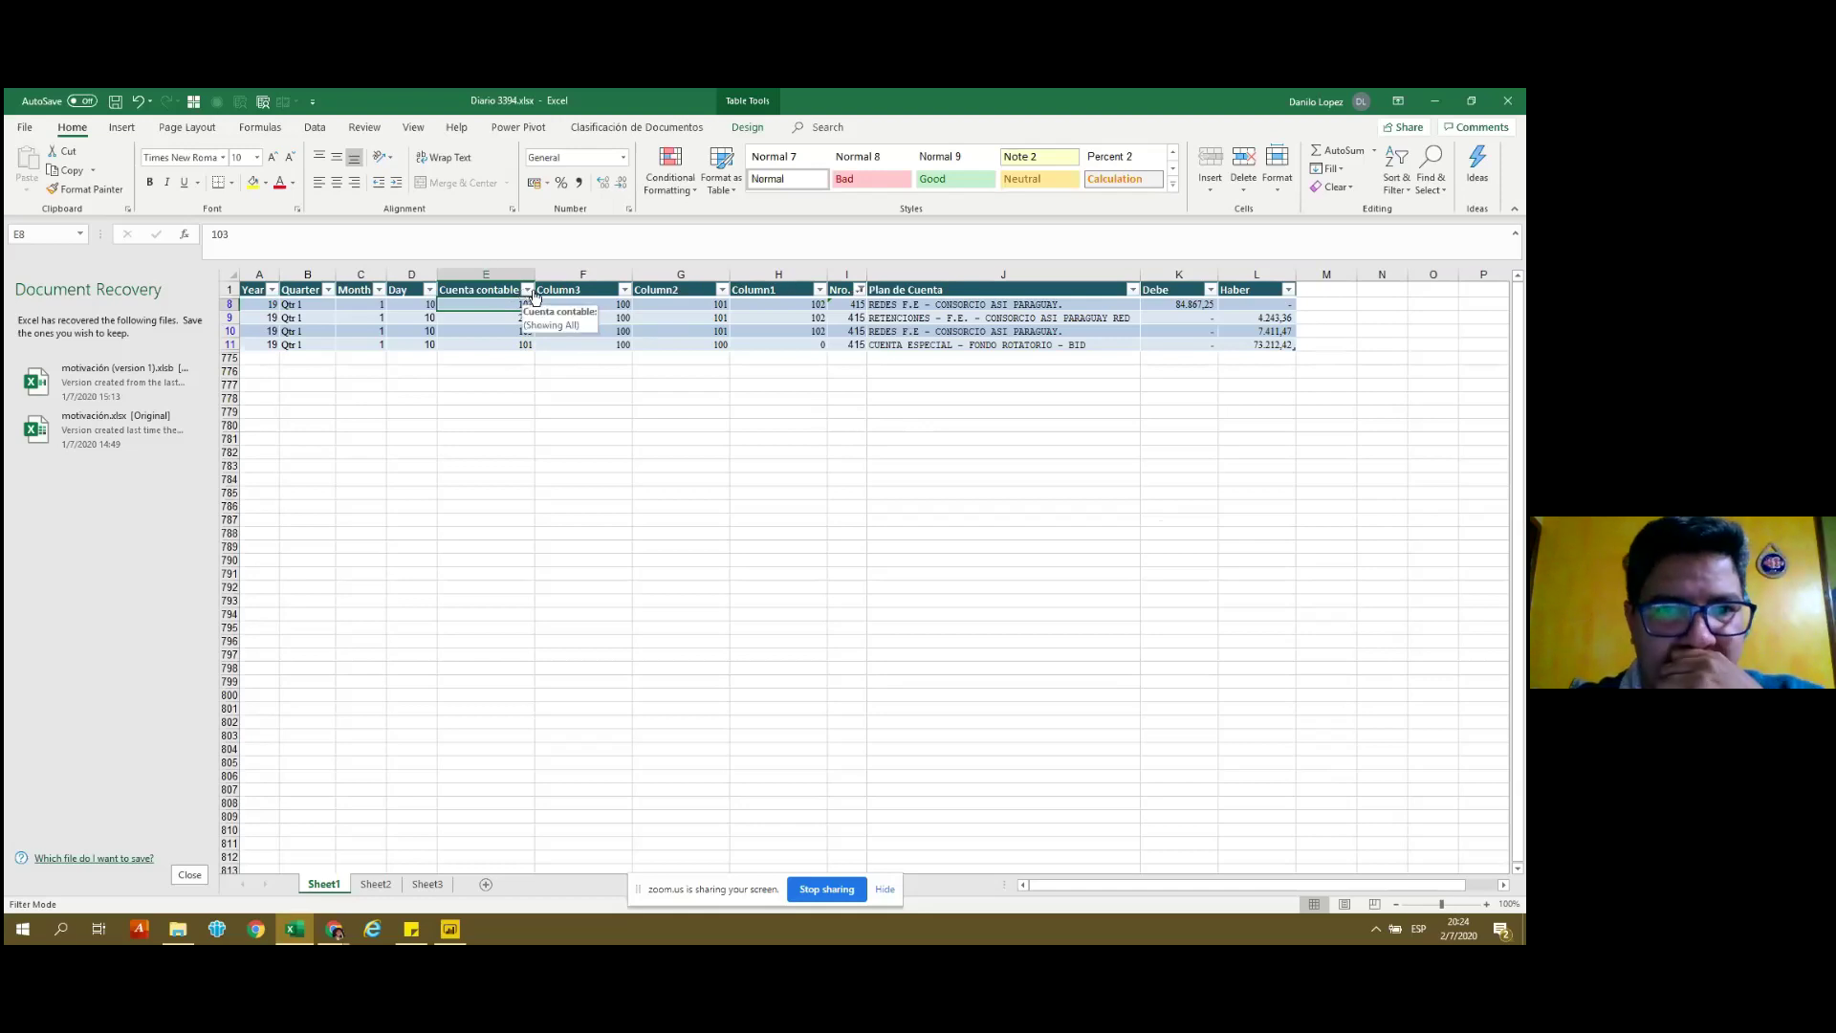
Filter the Cuenta contable column to keep only account 103.
left_click(528, 290)
left_click(378, 444)
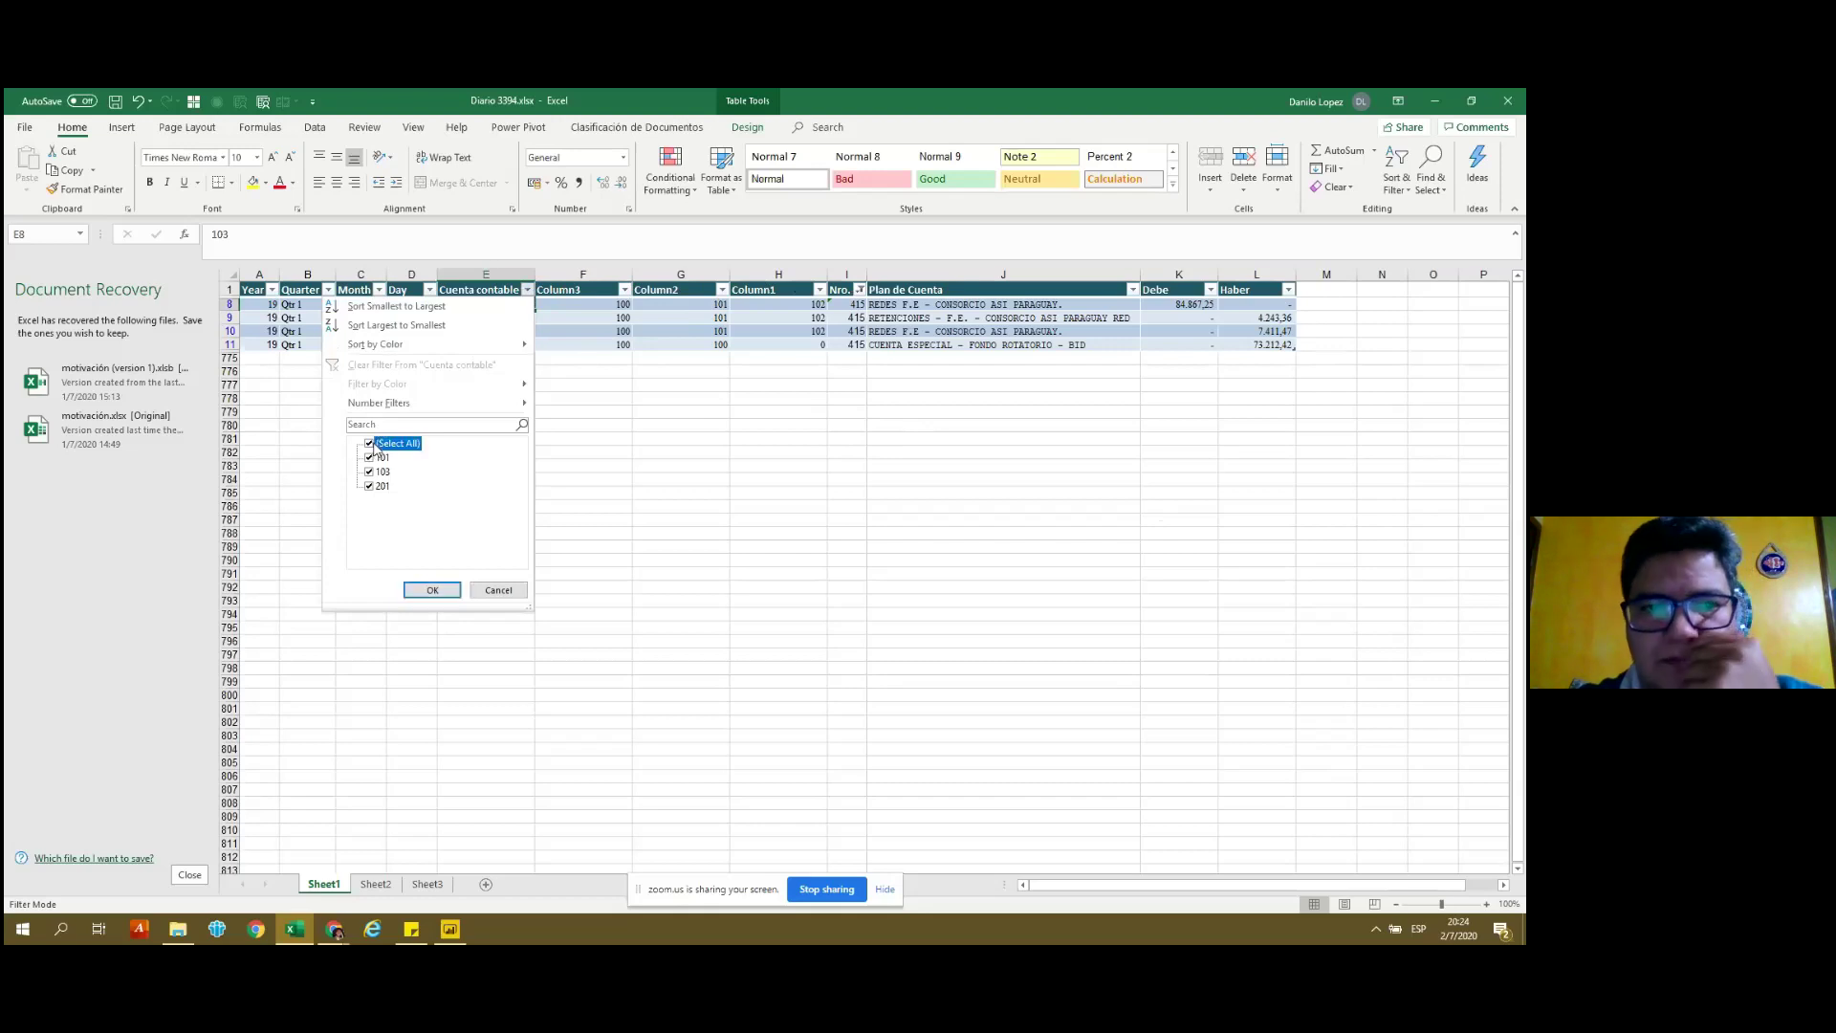
left_click(383, 471)
left_click(382, 471)
key("Return")
key("Down")
key("Right")
key("Right")
key("Right")
Check the Debe and Haber cells in rows 8 and 10.
key("Up")
key("Right")
key("Right")
key("Right")
key("Left")
key("Left")
key("Left")
key("Left")
key("Right")
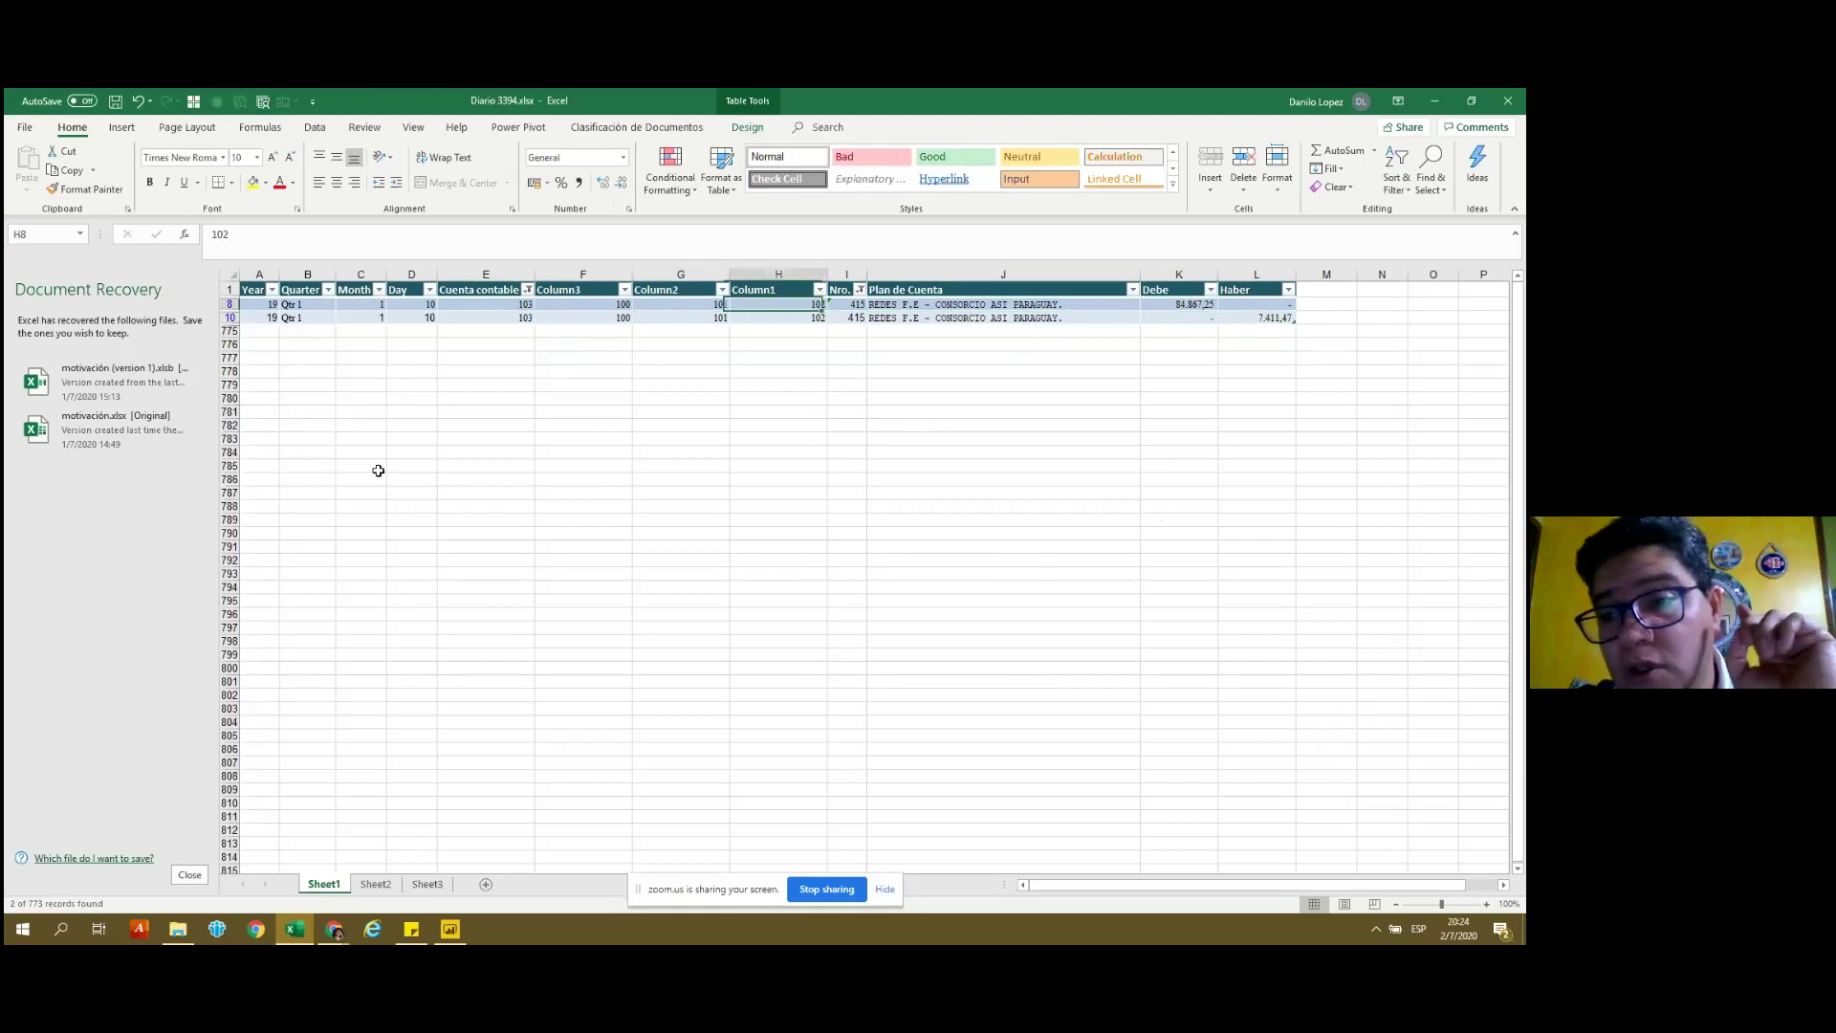
key("Right")
key("Right")
key("Right")
key("Right")
key("Down")
key("Left")
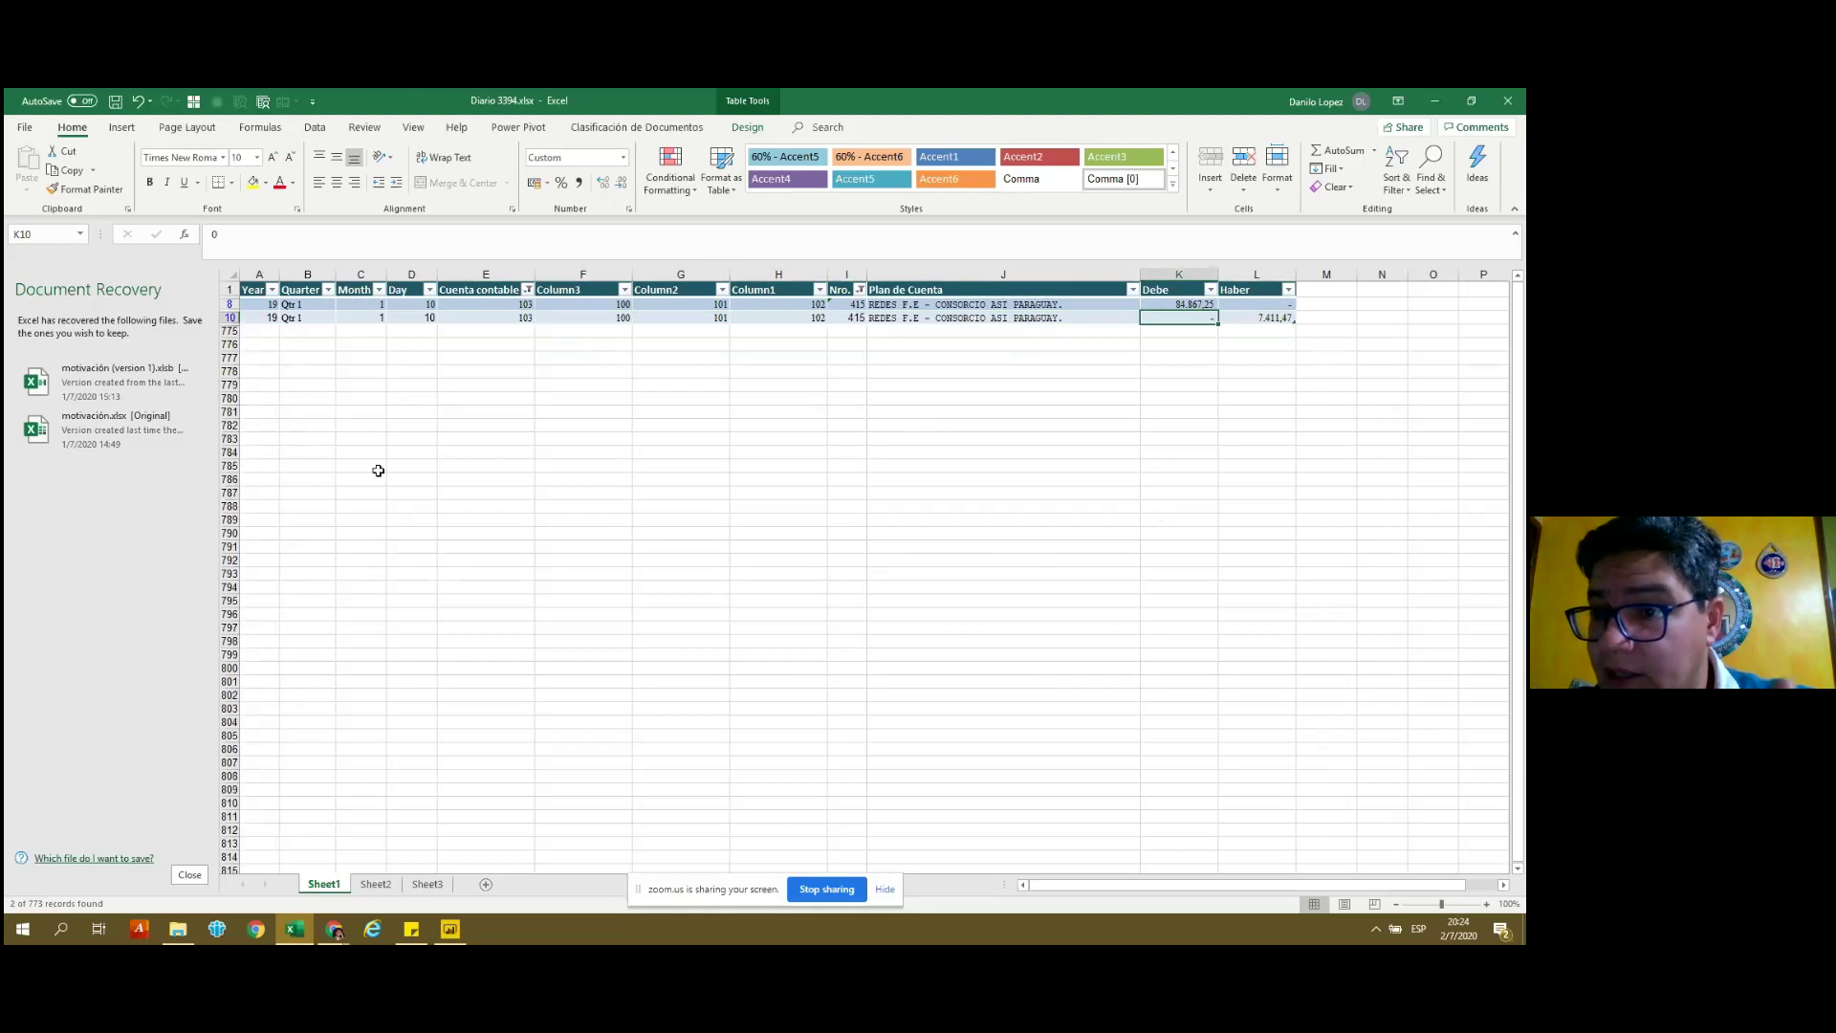
key("Up")
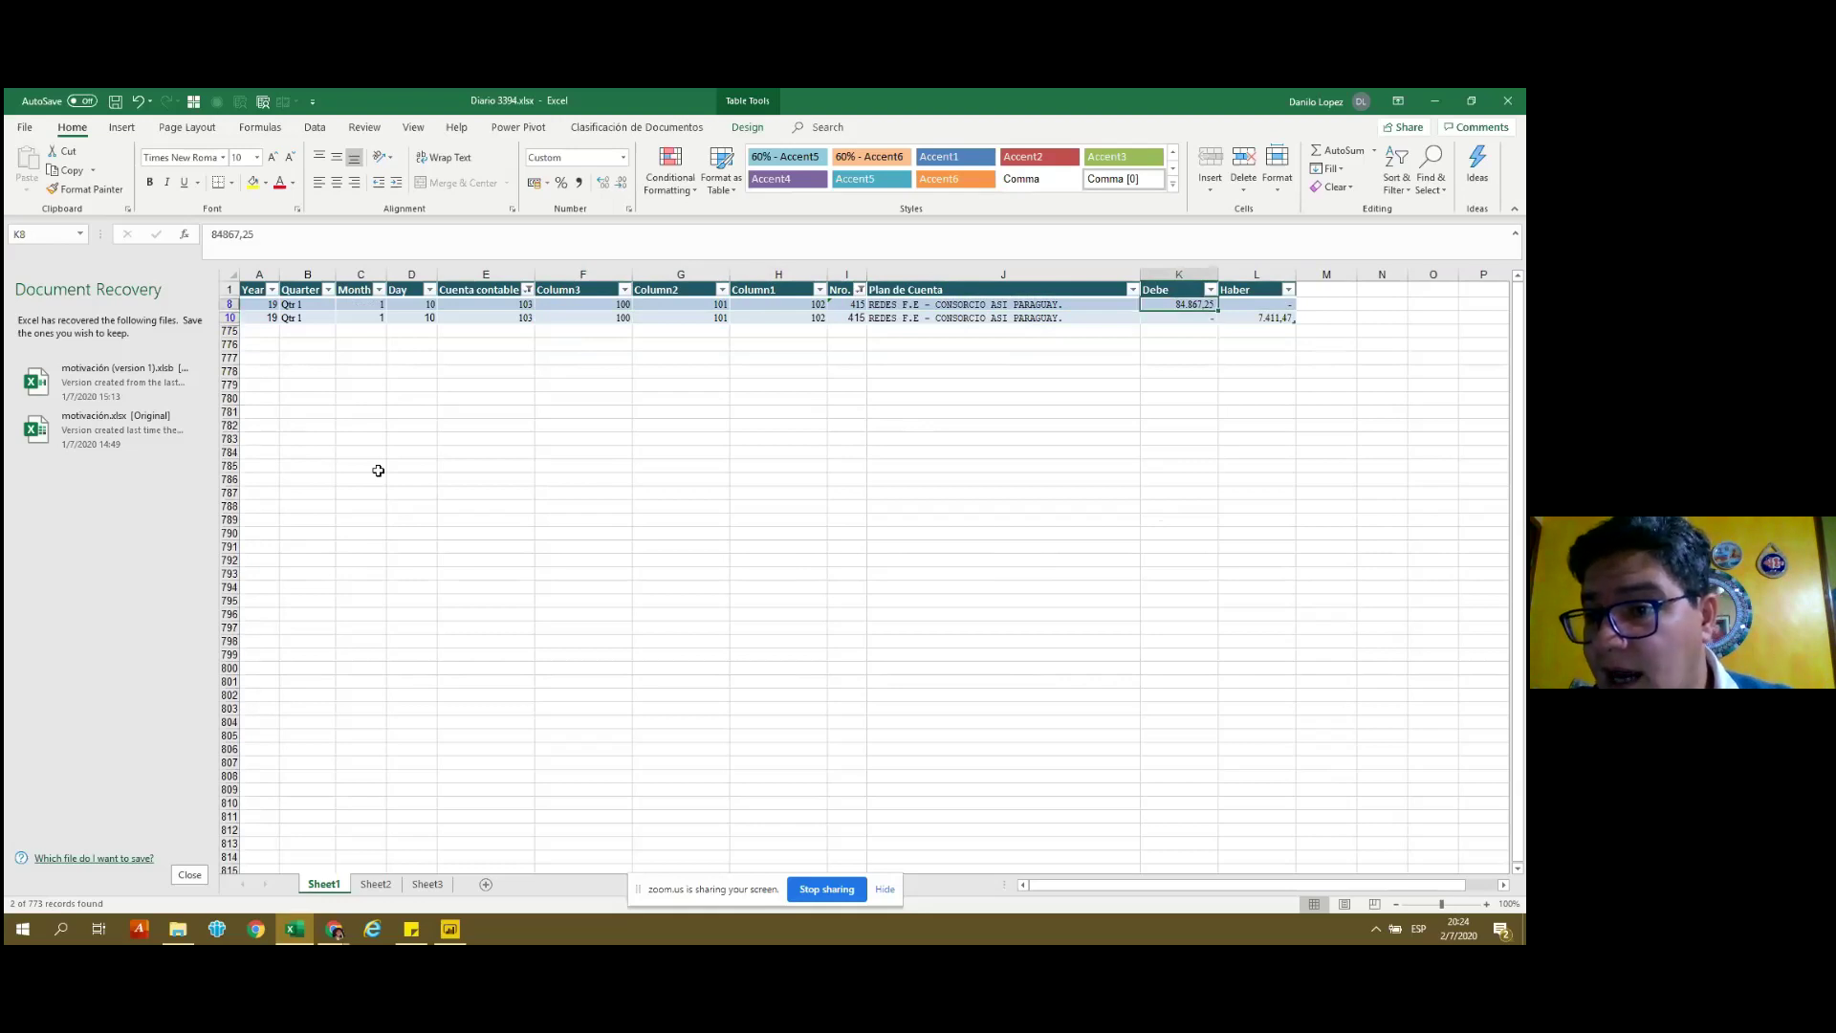
key("Up")
key("Right")
key("Left")
key("Left")
key("Left")
key("Left")
Clear the Nro. filter while keeping the account 103 filter.
key("Right")
key("alt+Down")
key("c")
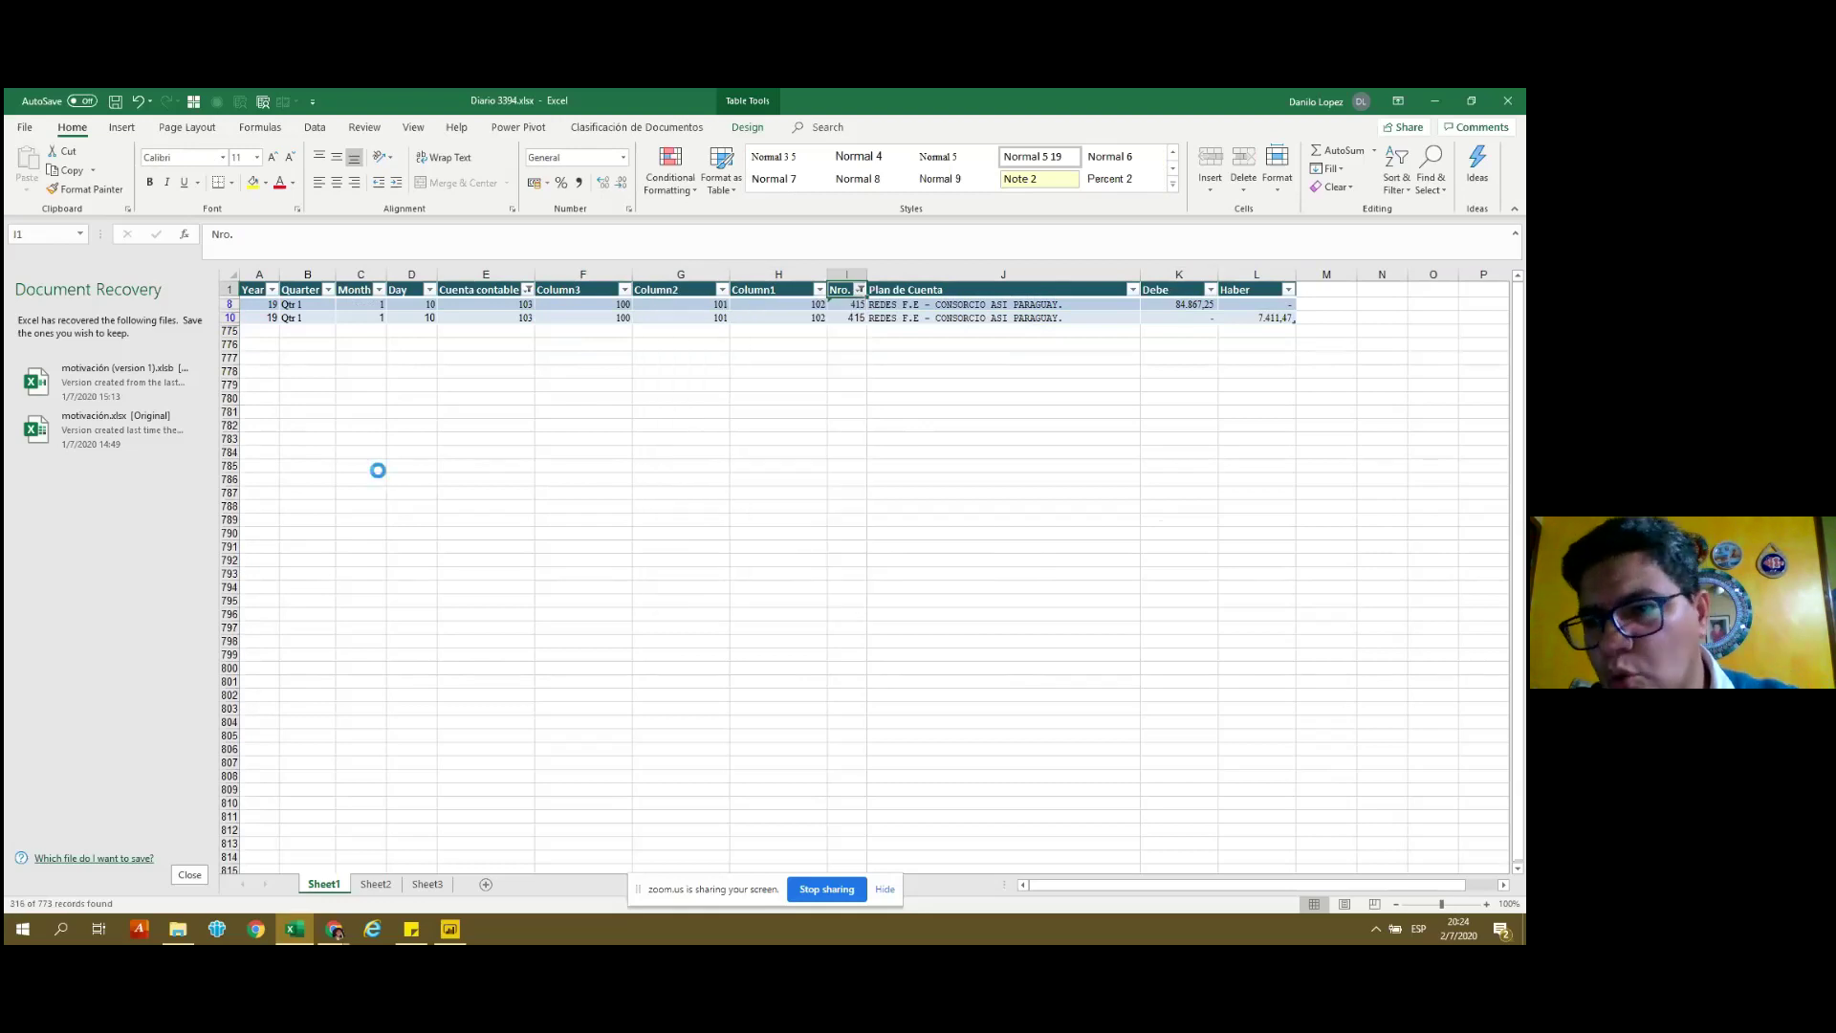
key("Left")
key("Left")
key("Left")
key("alt+Down")
key("Return")
key("Right")
key("Right")
key("Right")
key("Right")
key("Right")
key("Right")
key("Right")
Filter Haber to hide blank amounts and select the Haber amounts to see their sum.
key("alt+Down")
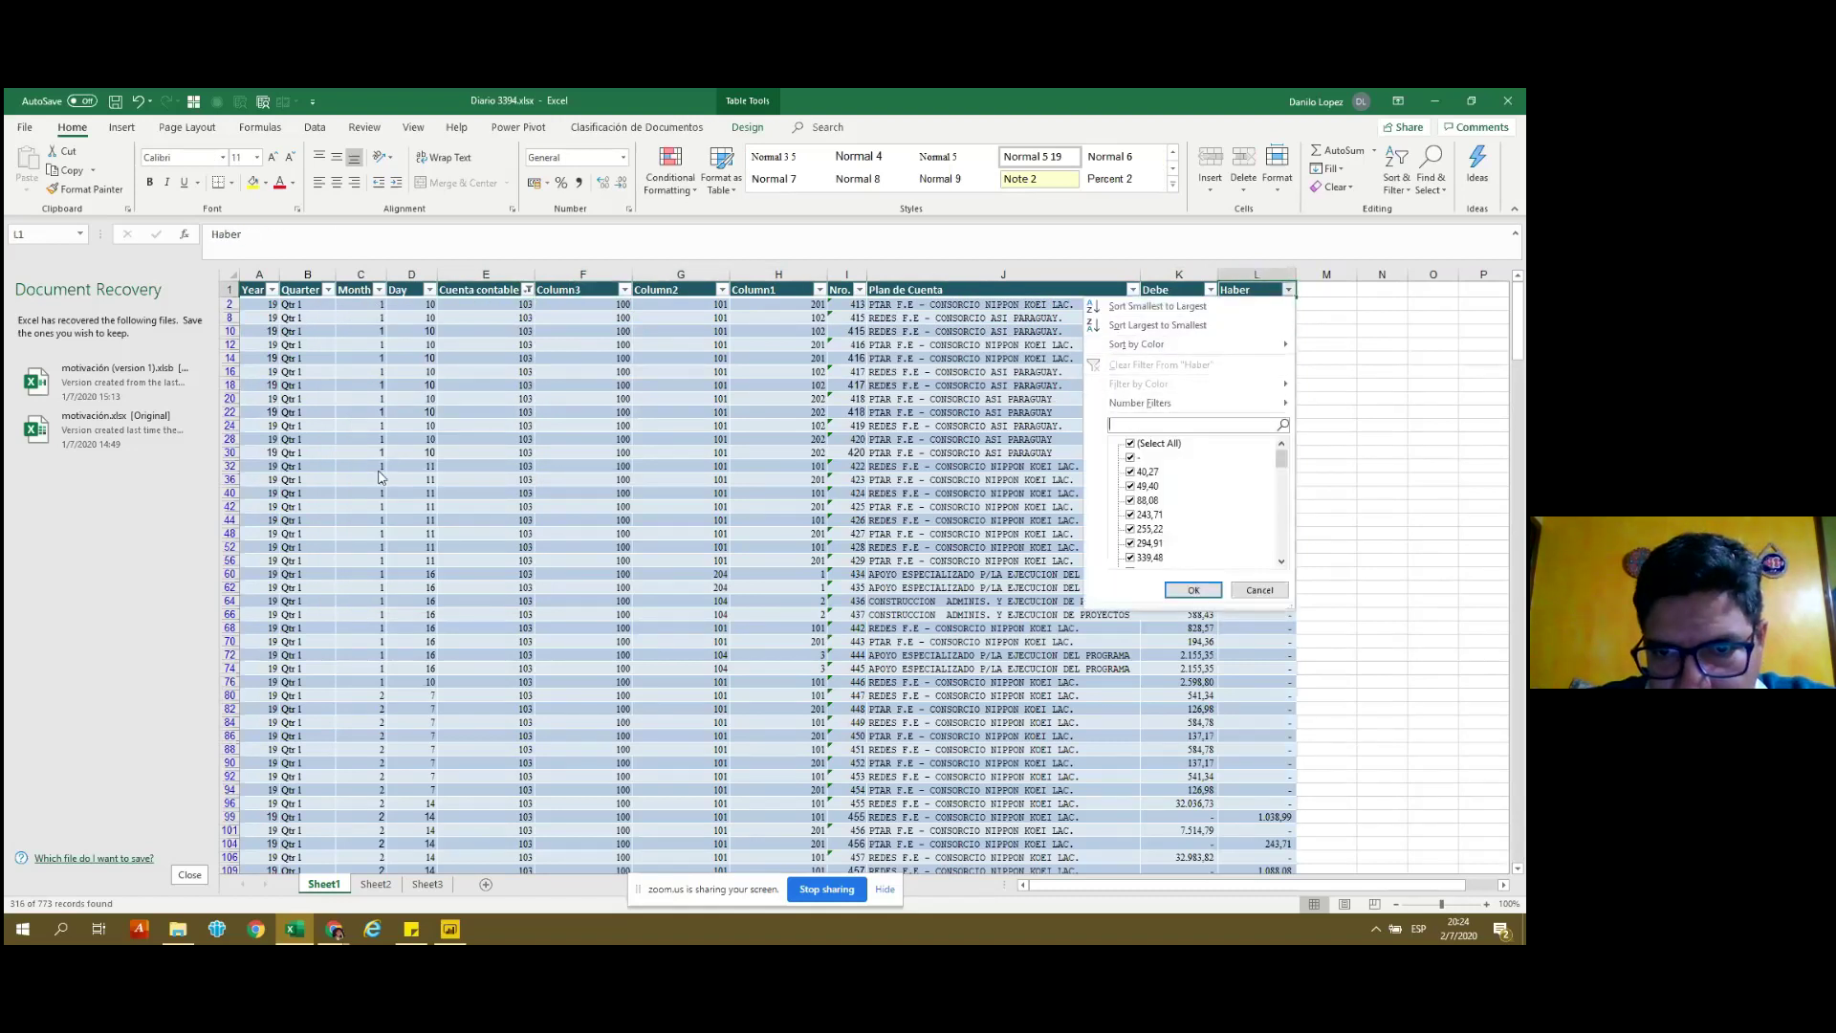
key("Return")
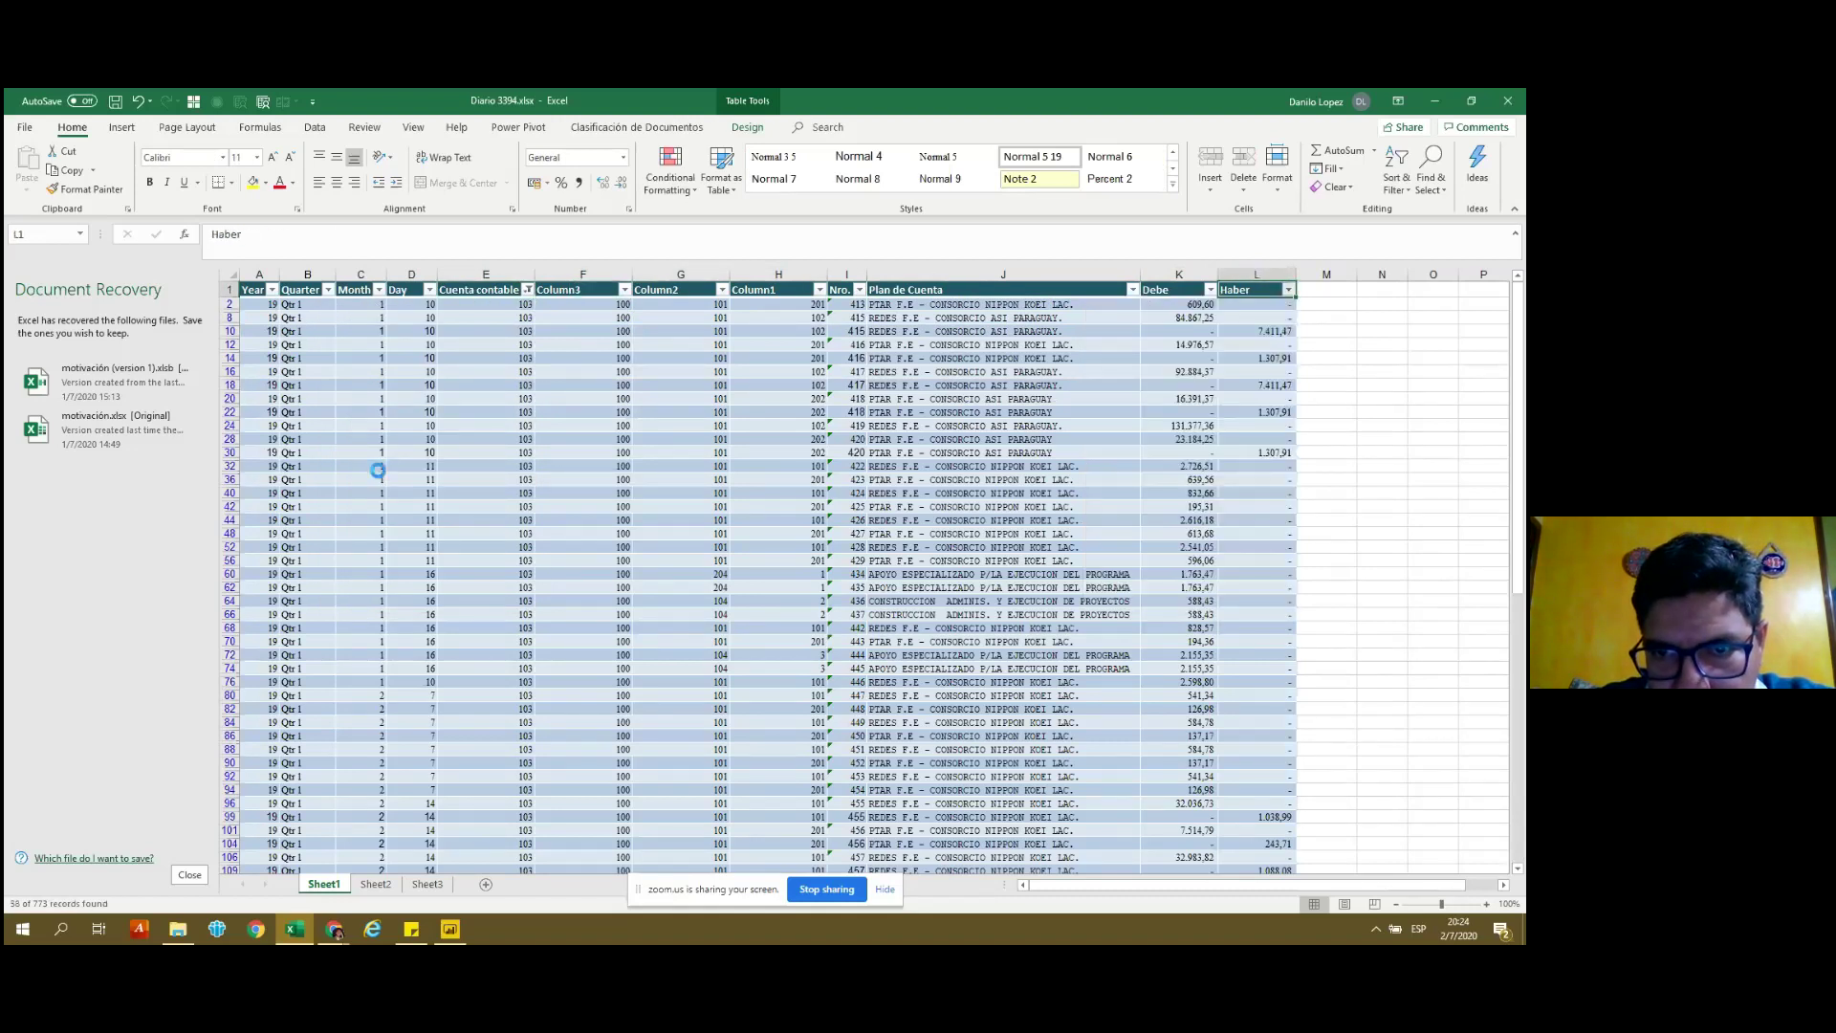
key("Down")
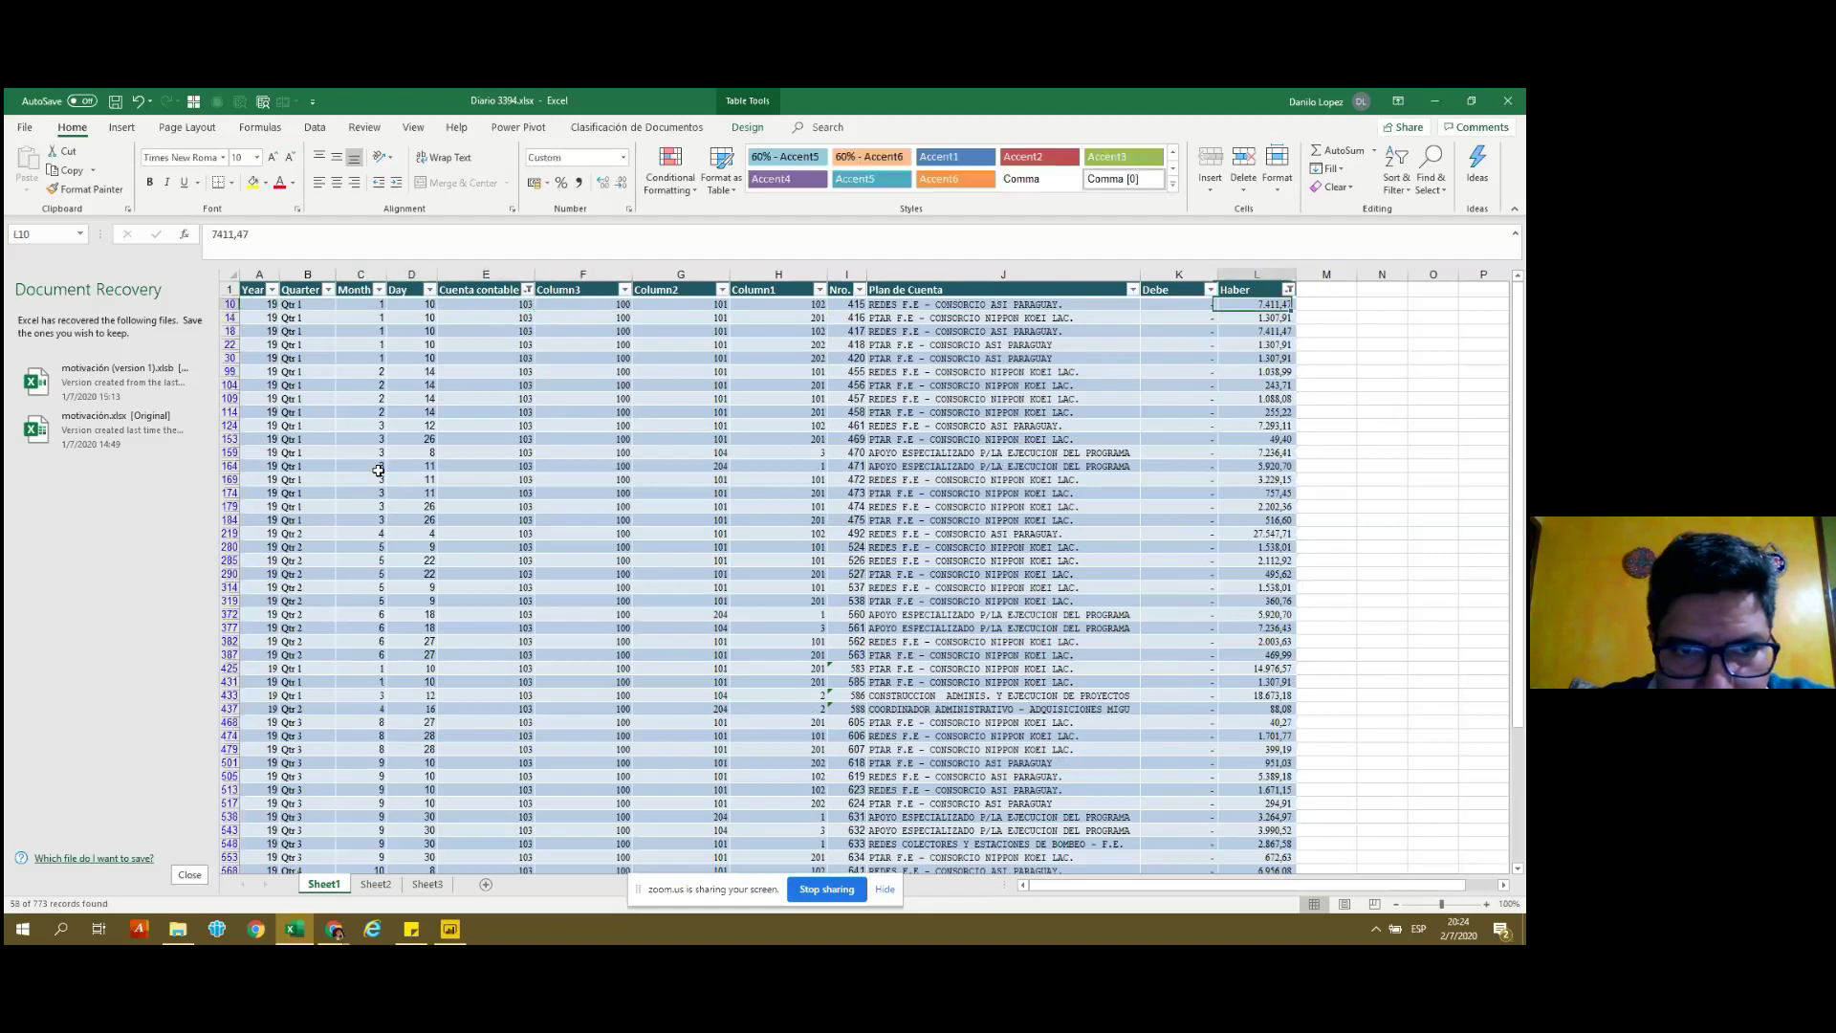
key("ctrl+shift+Down")
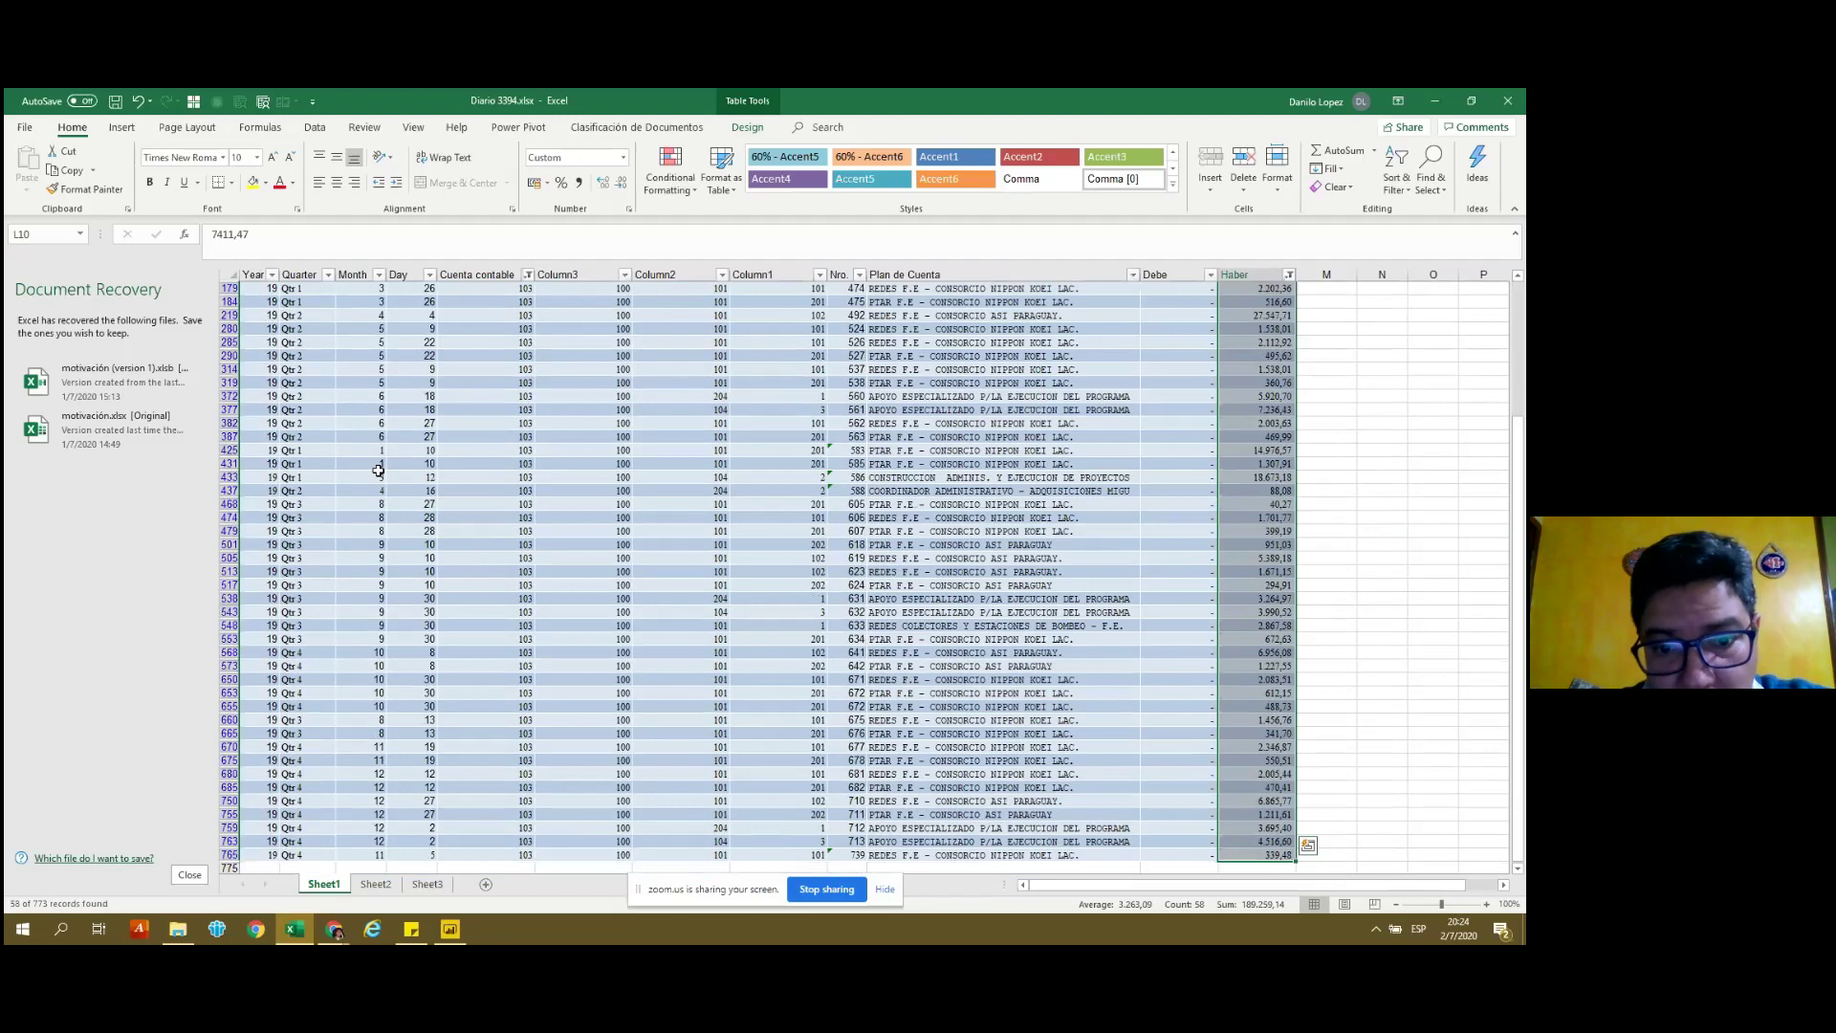
Scroll down the Nro. column through the filtered rows and back to the first.
key("ctrl+Home")
key("Right")
key("Right")
key("Right")
key("Right")
key("Right")
key("Right")
key("Right")
key("Right")
key("alt+Down")
key("Escape")
key("Down")
key("Down")
key("Down")
key("Down")
key("Down")
key("Down")
key("Down")
key("Down")
key("Down")
key("Down")
key("Down")
key("Down")
key("Down")
key("Down")
key("Down")
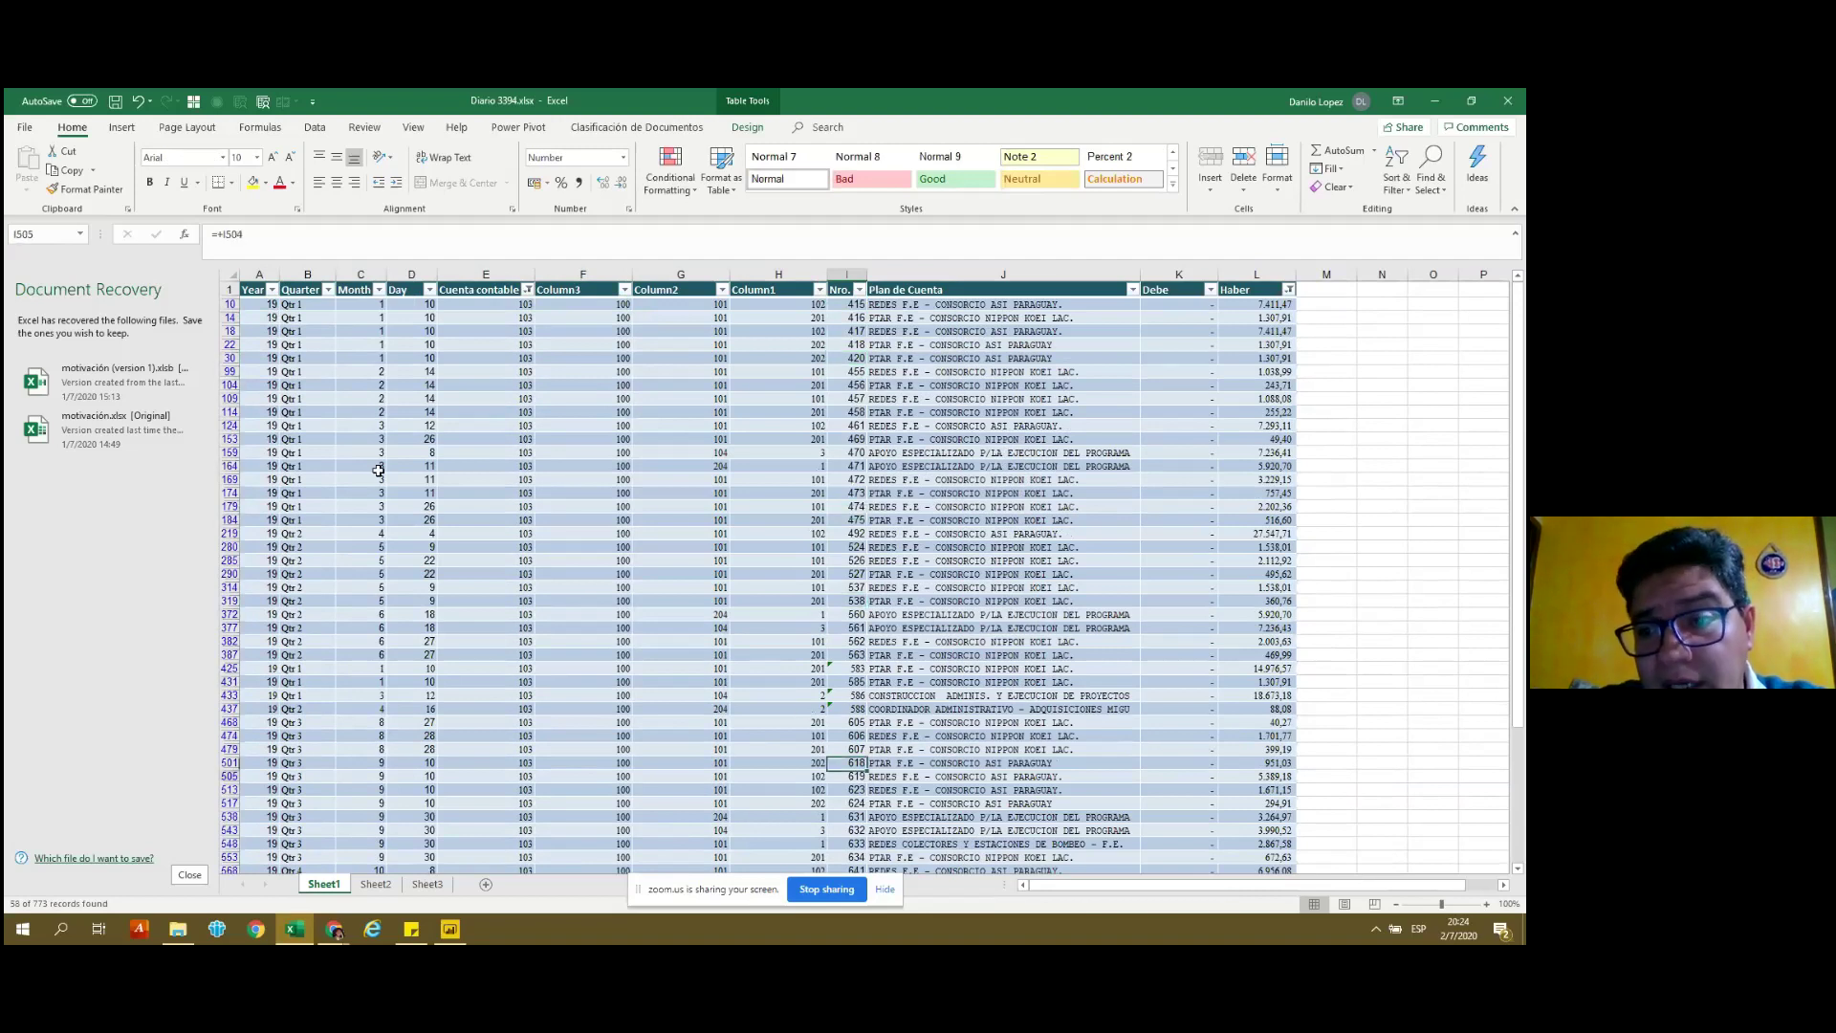
key("Down")
key("Down")
key("Down")
key("Down")
key("Down")
key("Down")
key("Up")
key("Up")
key("Up")
key("Down")
key("Down")
key("Down")
key("Down")
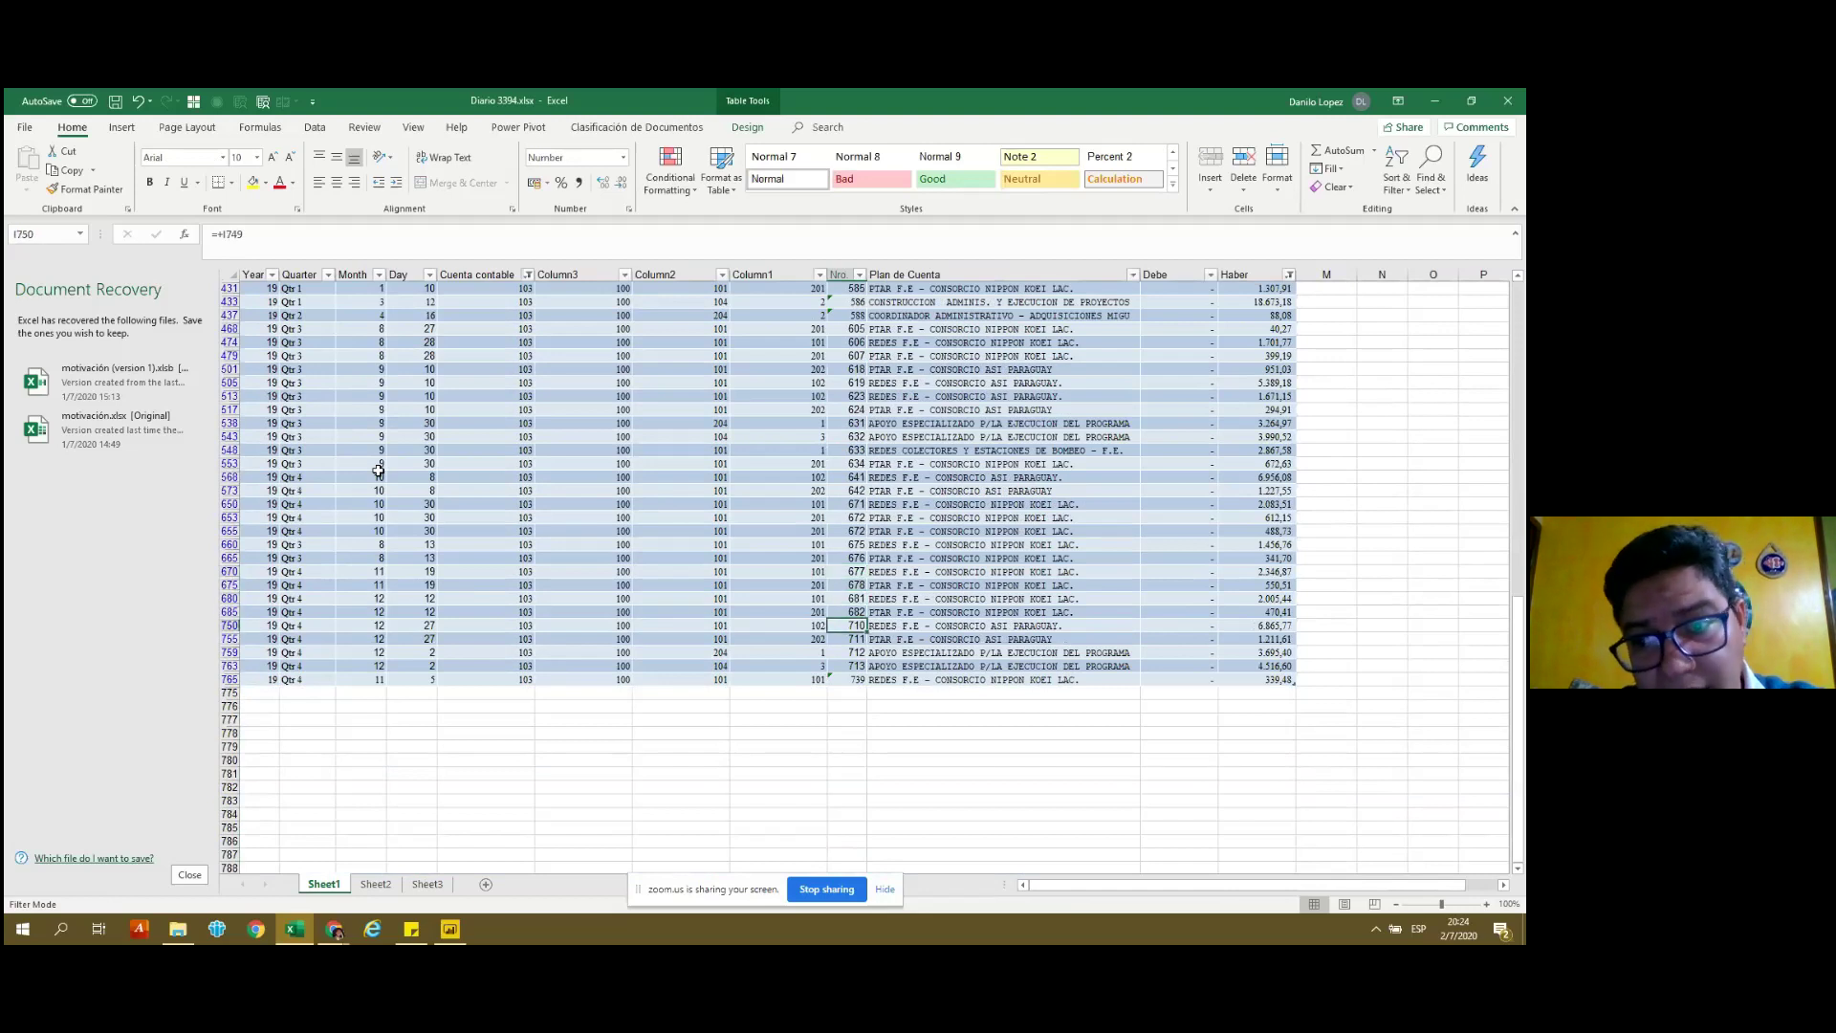
key("ctrl+Up")
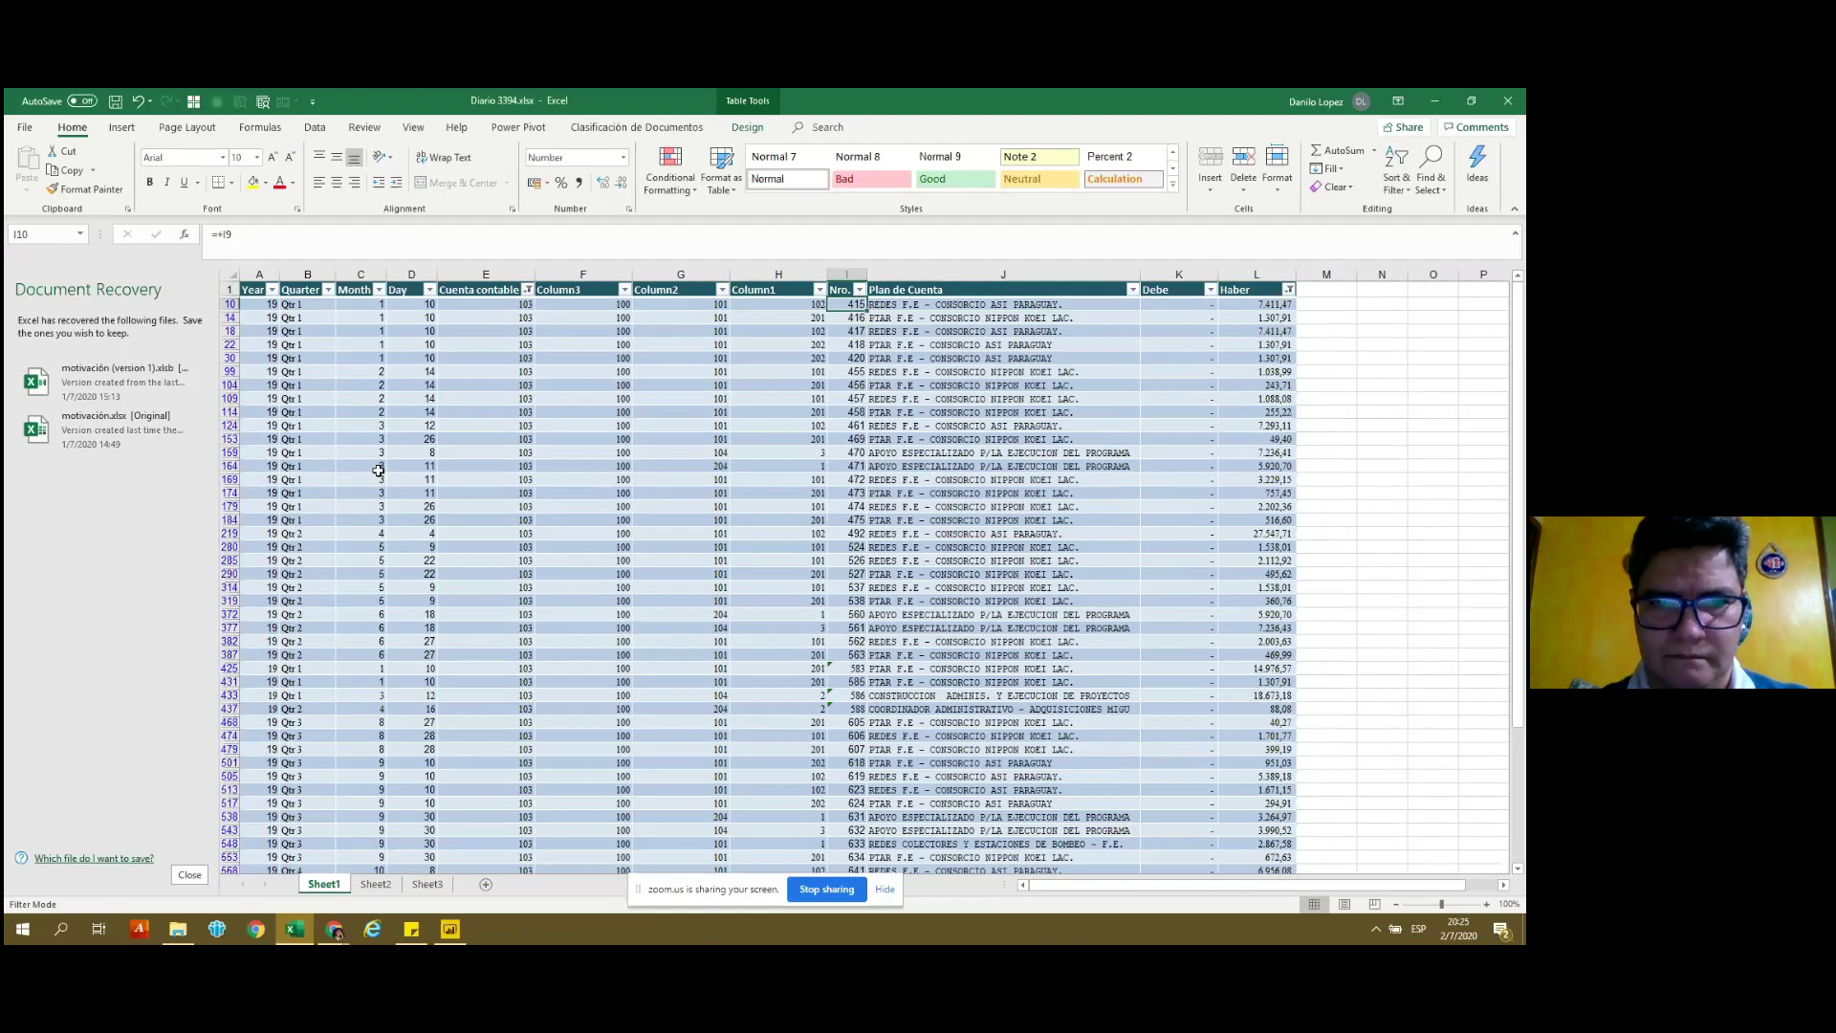
Inspect the Cuenta contable, Debe and Haber values across row 10.
key("Right")
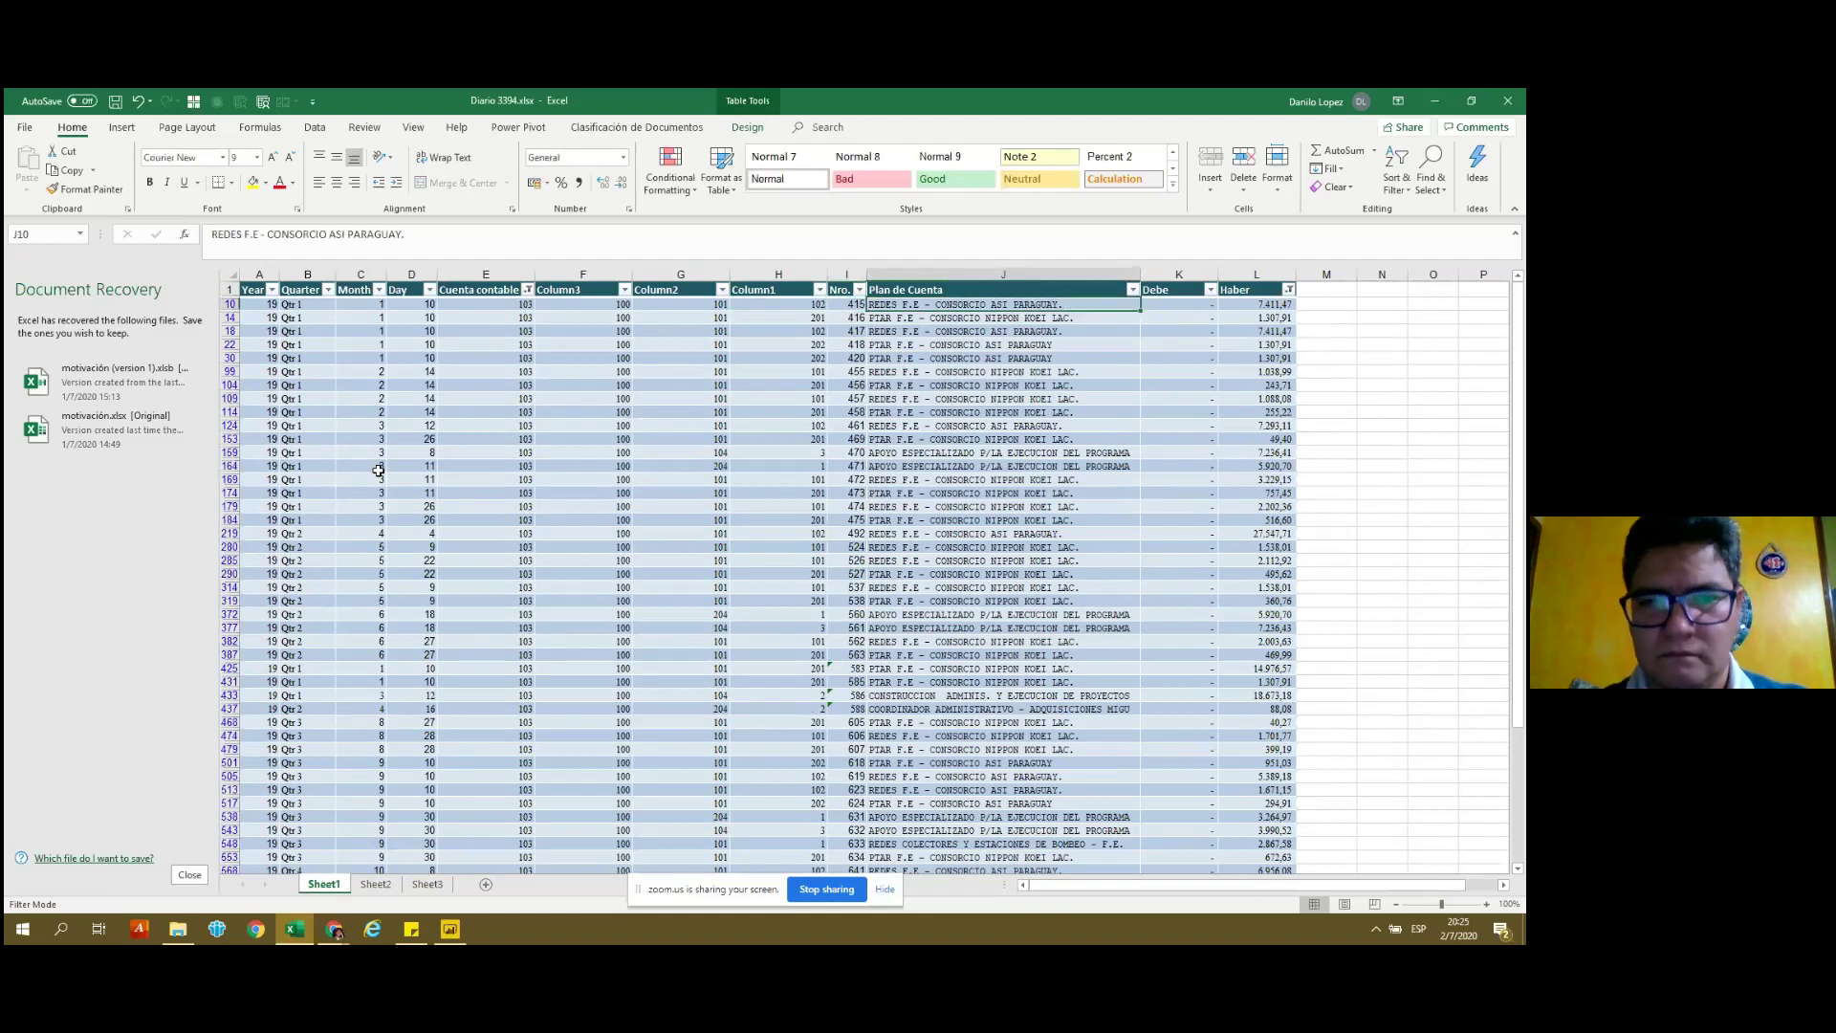
key("Right")
key("Right")
key("Right")
key("Right")
key("Right")
key("Right")
key("Right")
key("Right")
key("Right")
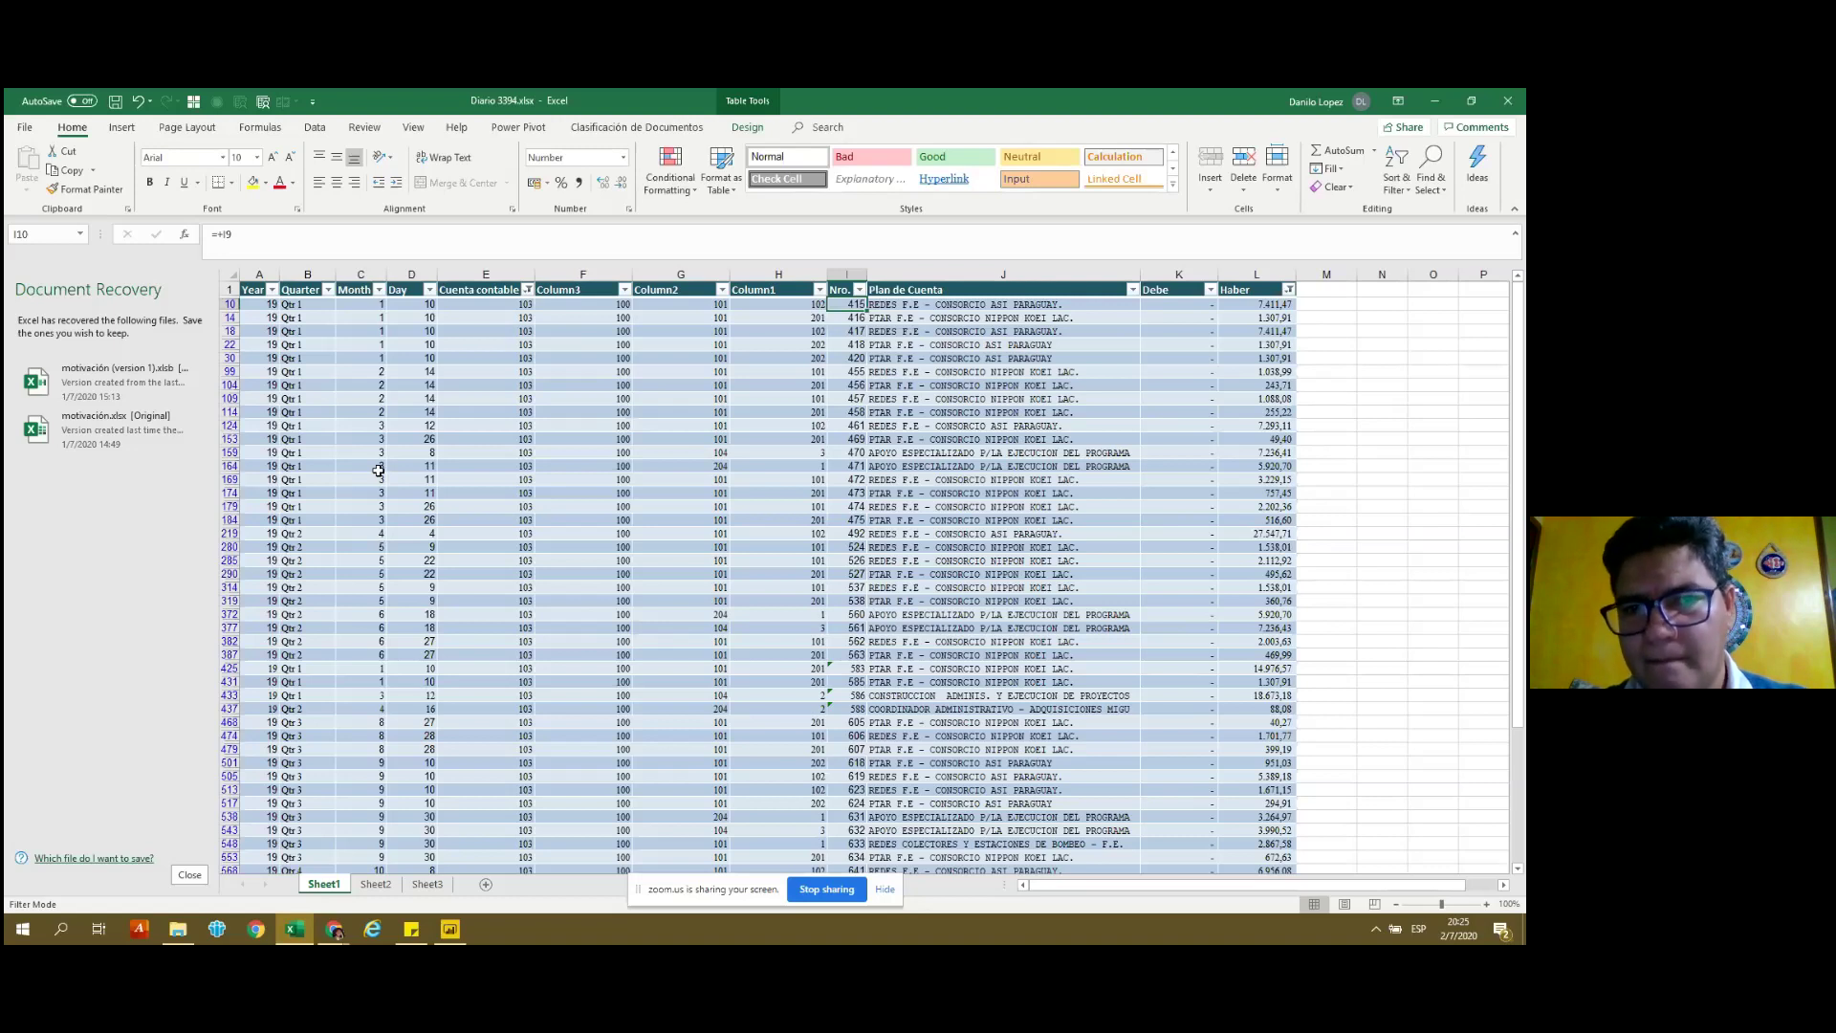
key("Right")
key("Right")
key("Left")
key("Left")
key("Left")
key("Left")
key("Left")
key("Left")
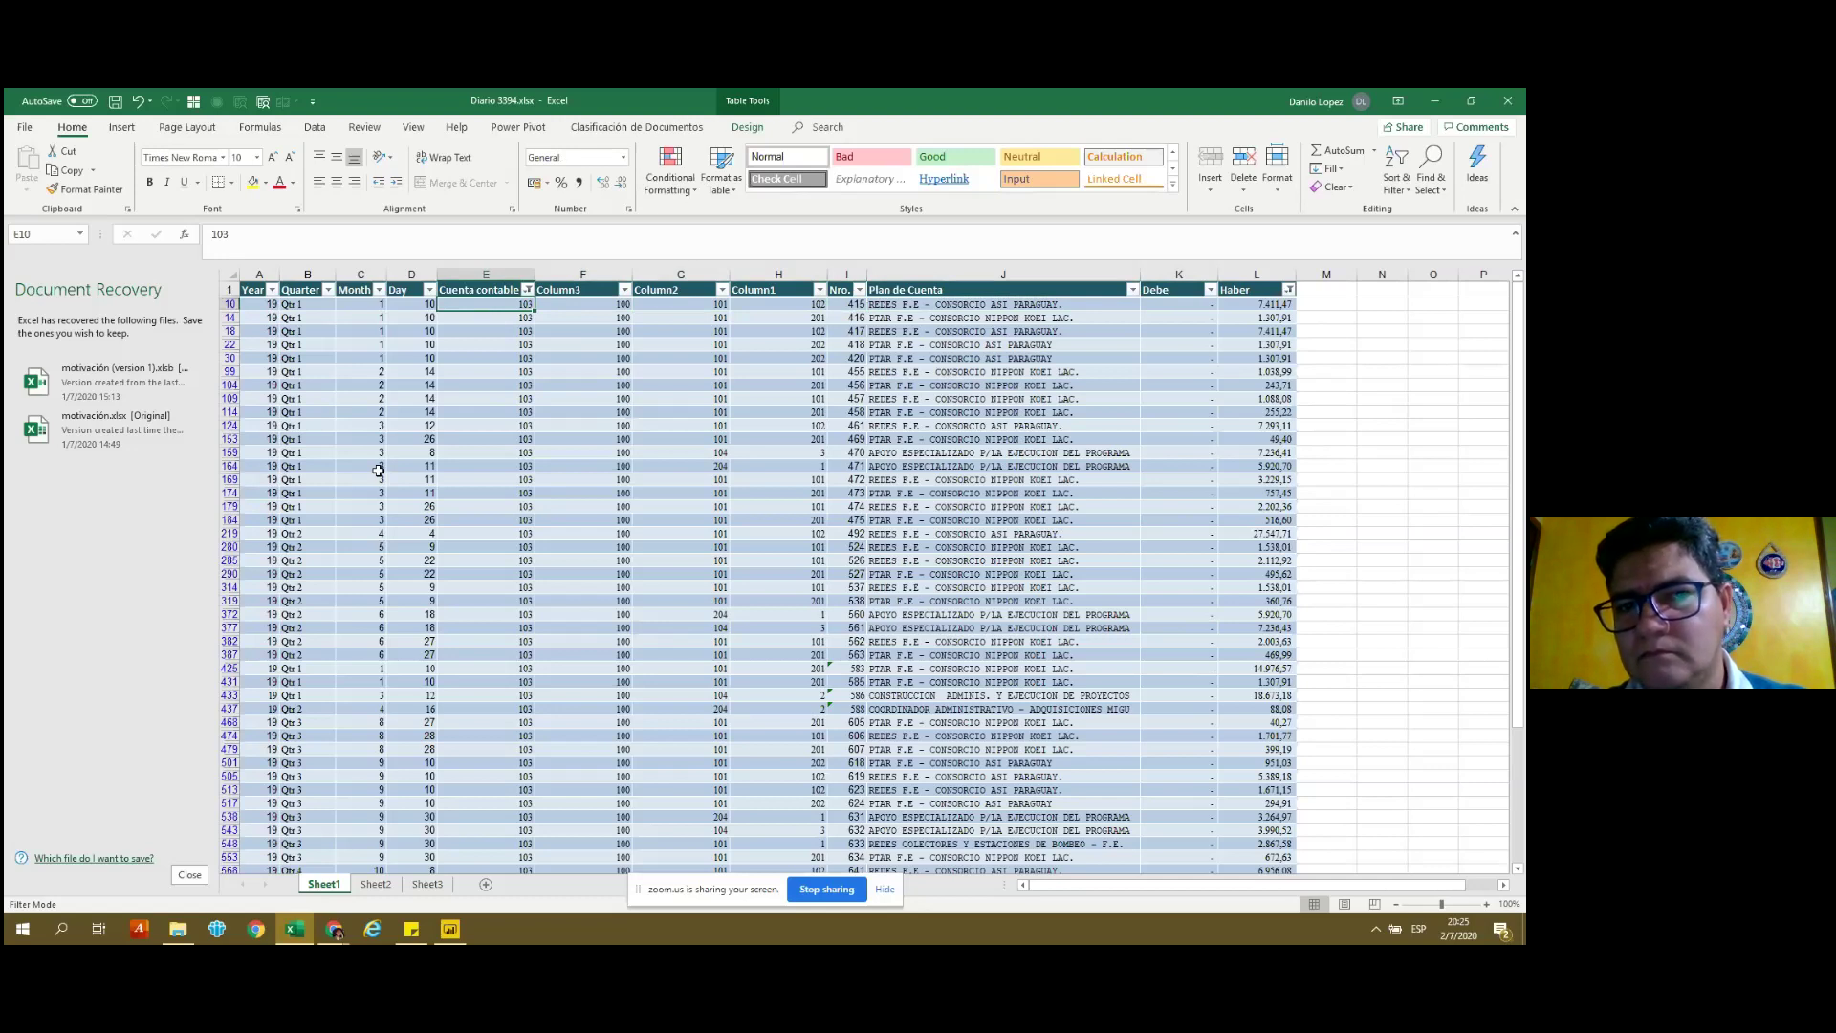
key("Right")
key("Right")
key("Left")
key("Left")
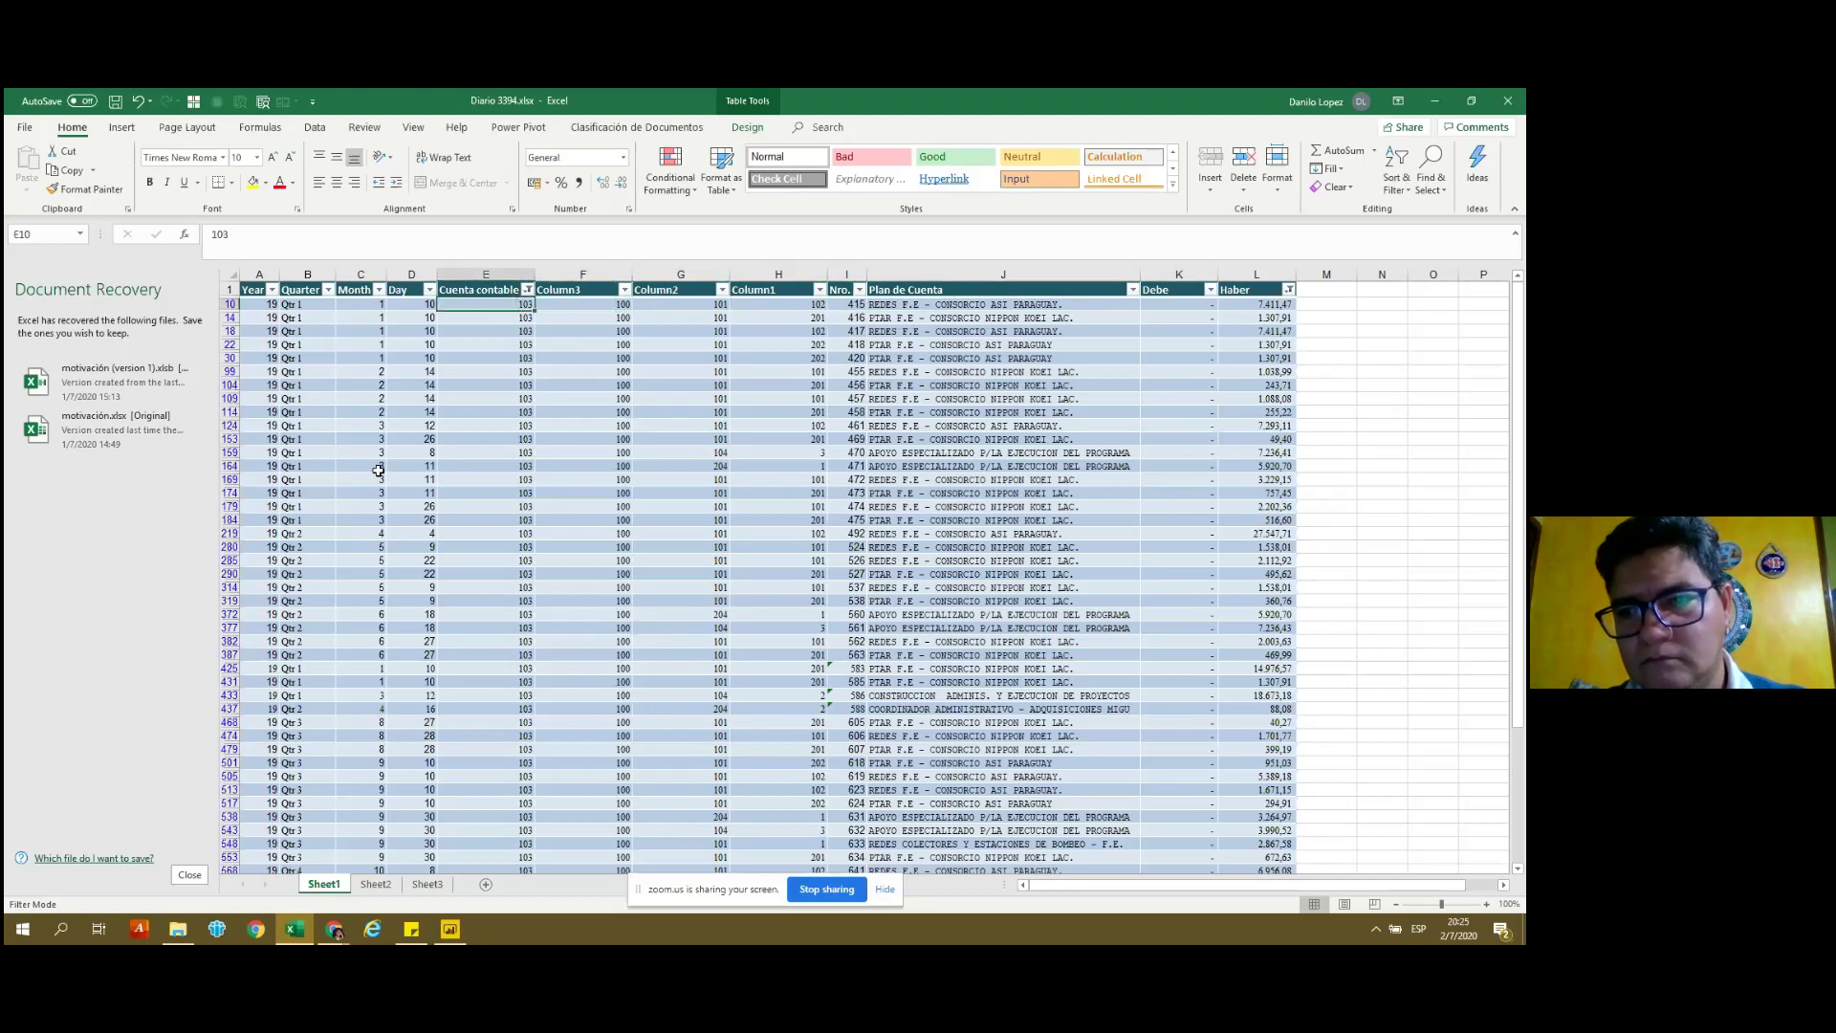
key("Right")
key("Right")
key("Right")
key("Right")
key("Right")
key("Right")
key("Right")
key("Up")
key("Down")
key("Left")
key("Left")
key("Left")
key("Right")
key("Right")
key("Right")
Clear the Haber column filter and open the Cuenta contable filter options.
key("Up")
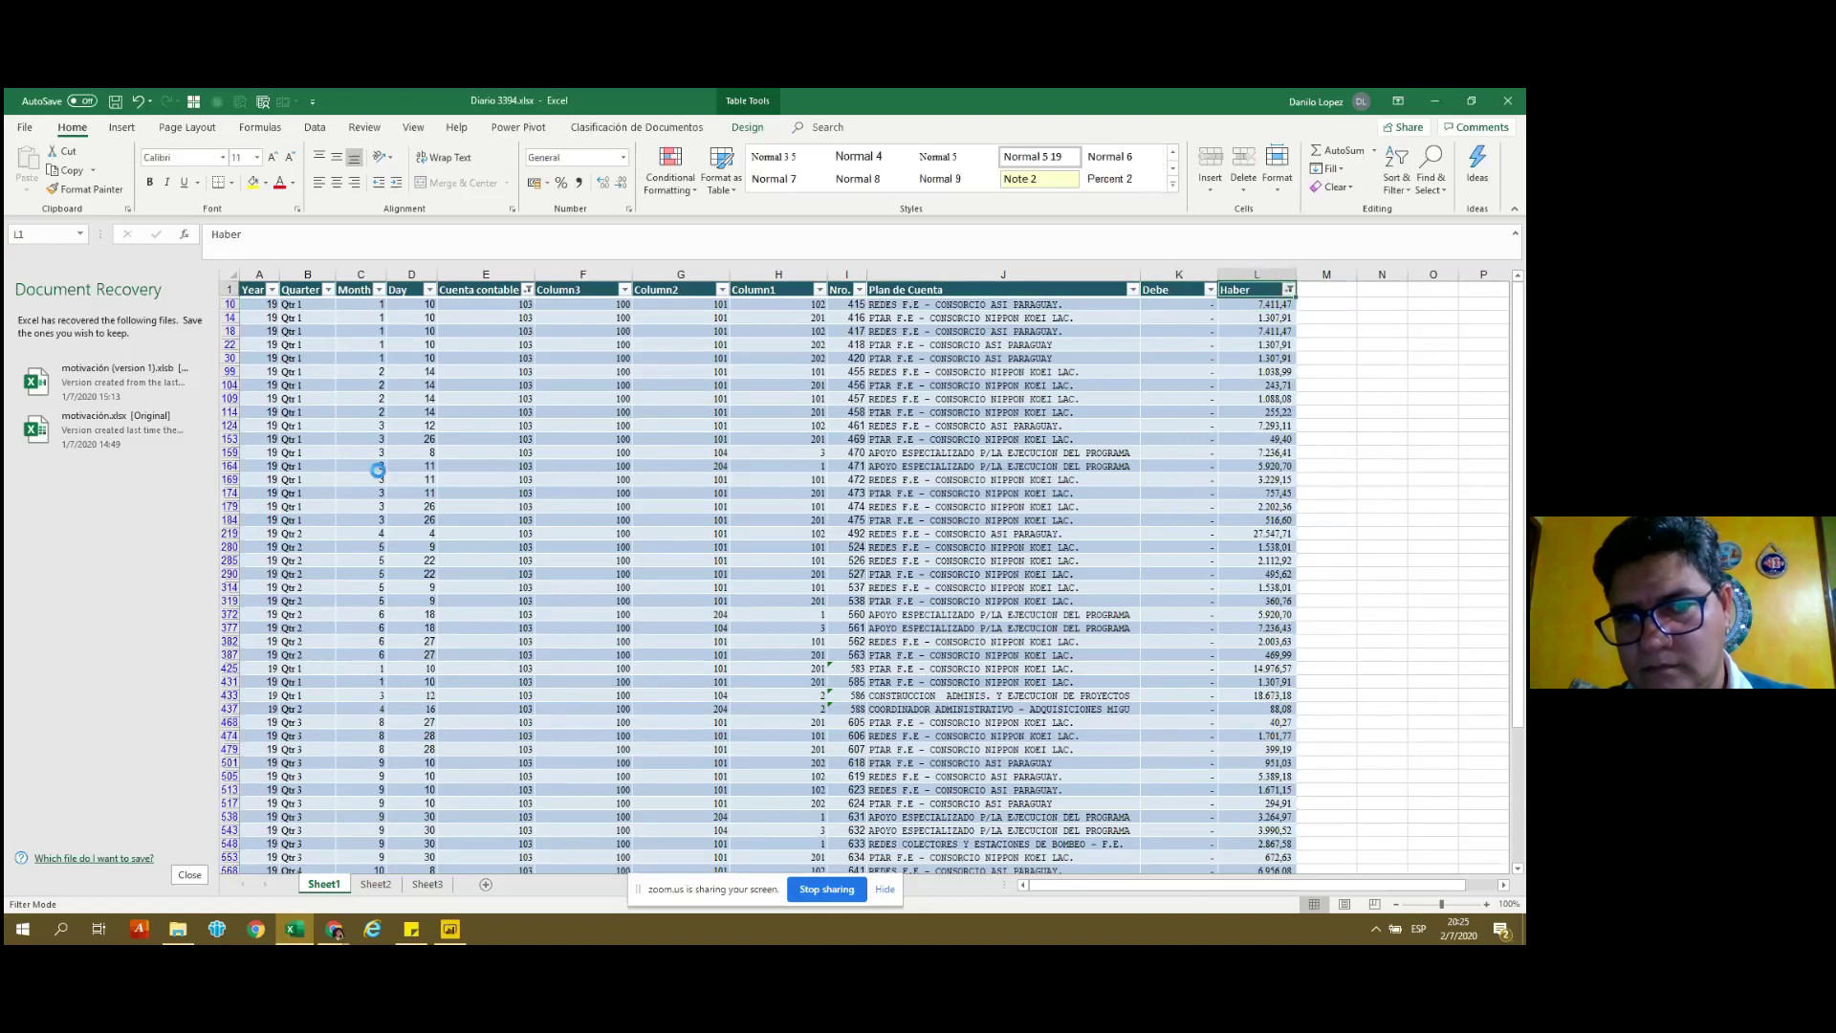
key("alt+Down")
key("Return")
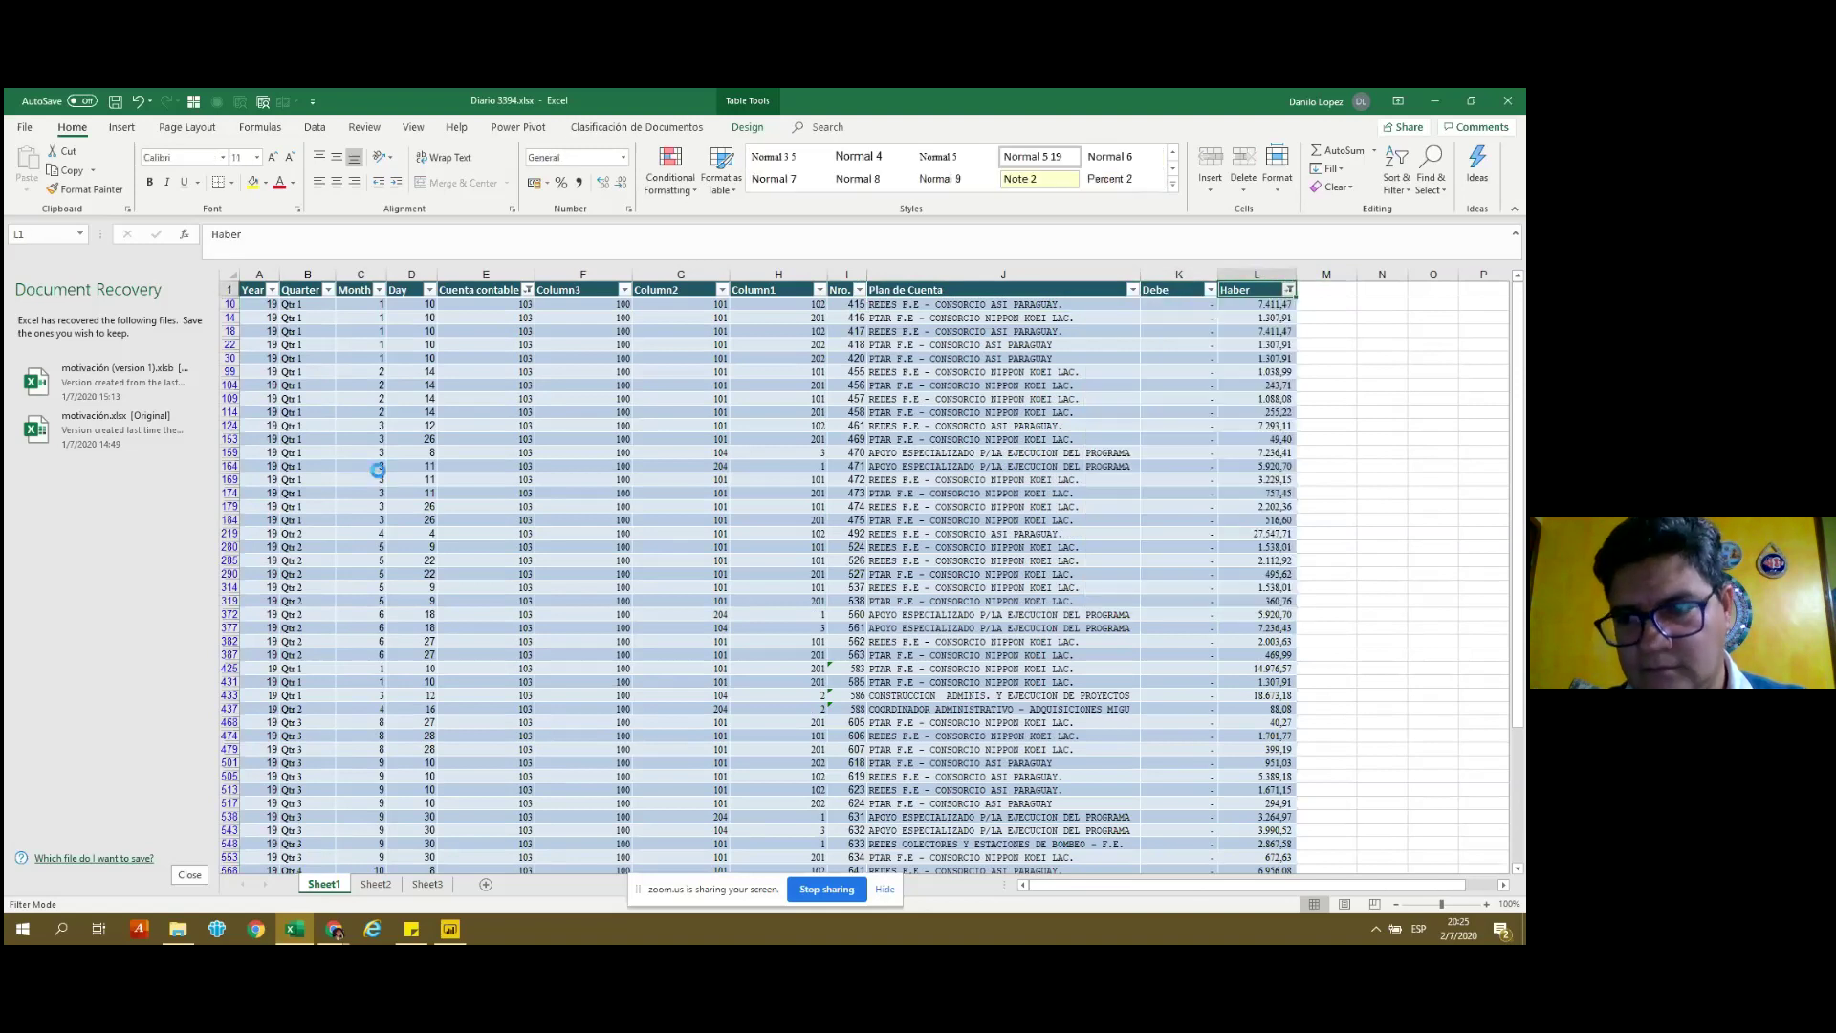
key("Left")
key("Left")
key("Left")
key("alt+Down")
key("Down")
Clear the Cuenta contable filter and filter Nro. to entry 415 only.
key("Down")
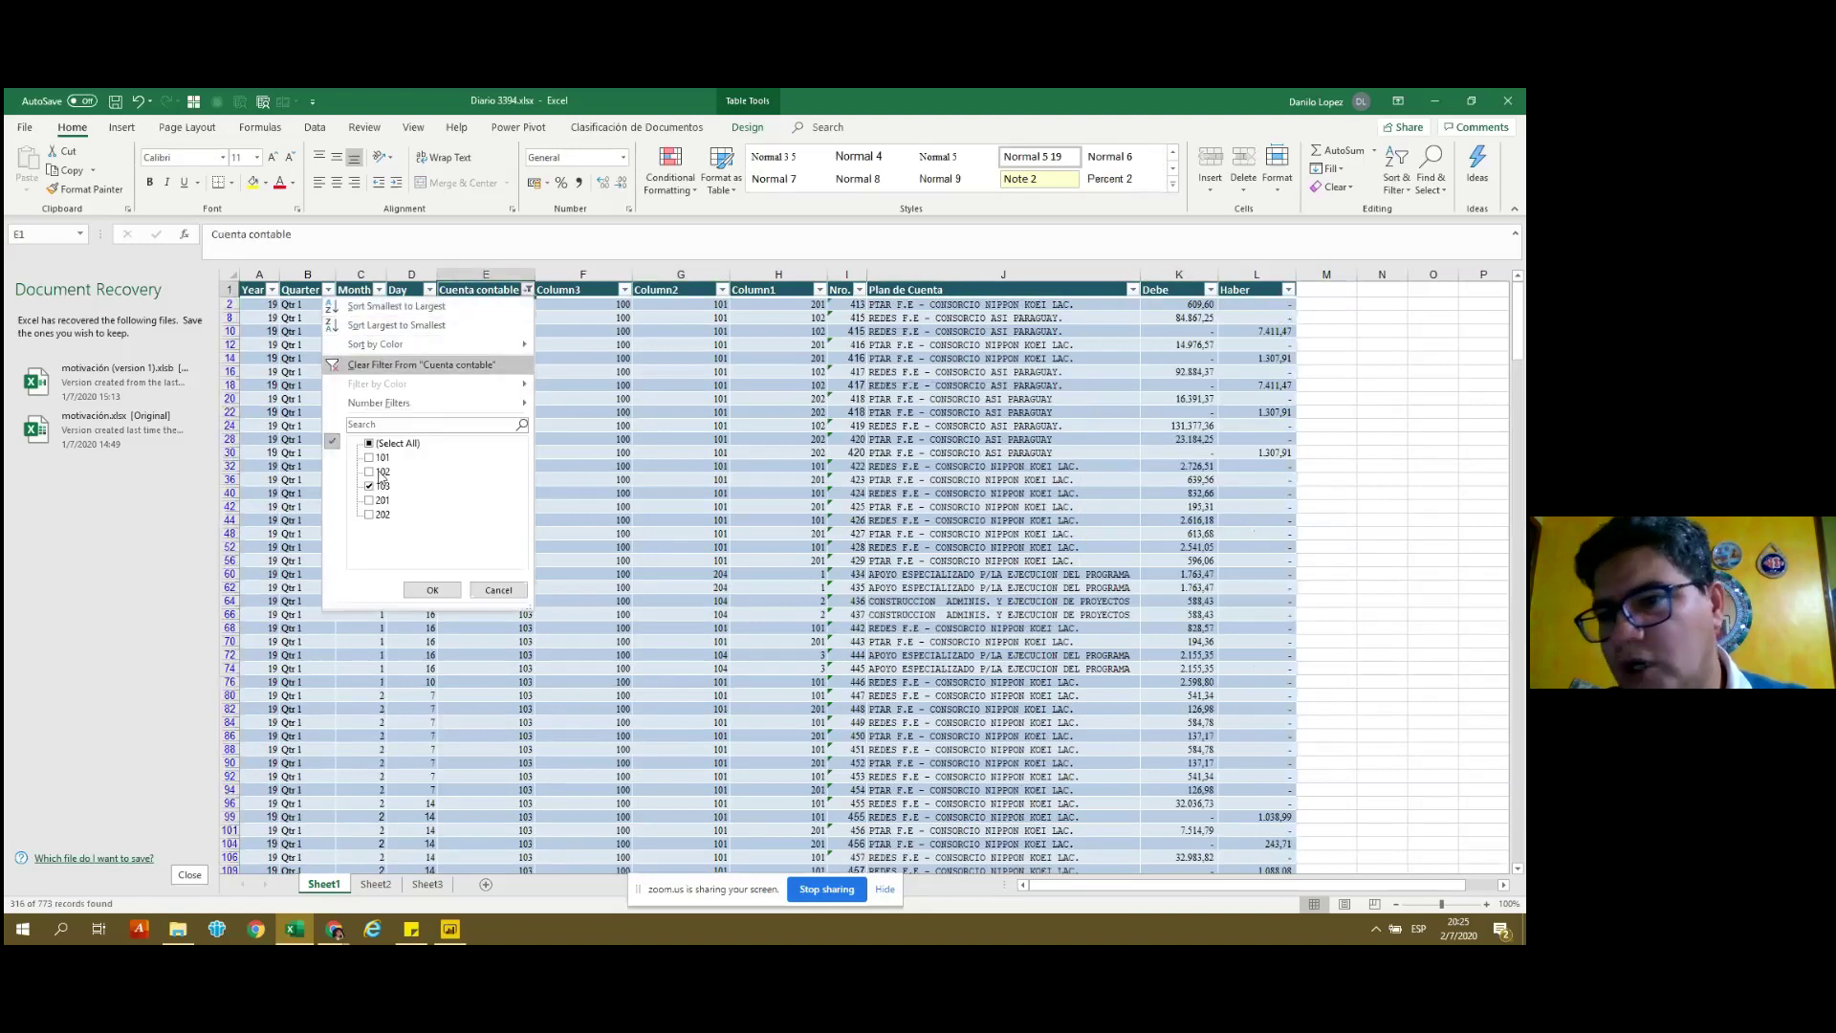
key("Return")
key("Right")
key("Right")
key("Right")
key("alt+Down")
key("Tab")
key("space")
key("Down")
key("Down")
key("Down")
key("space")
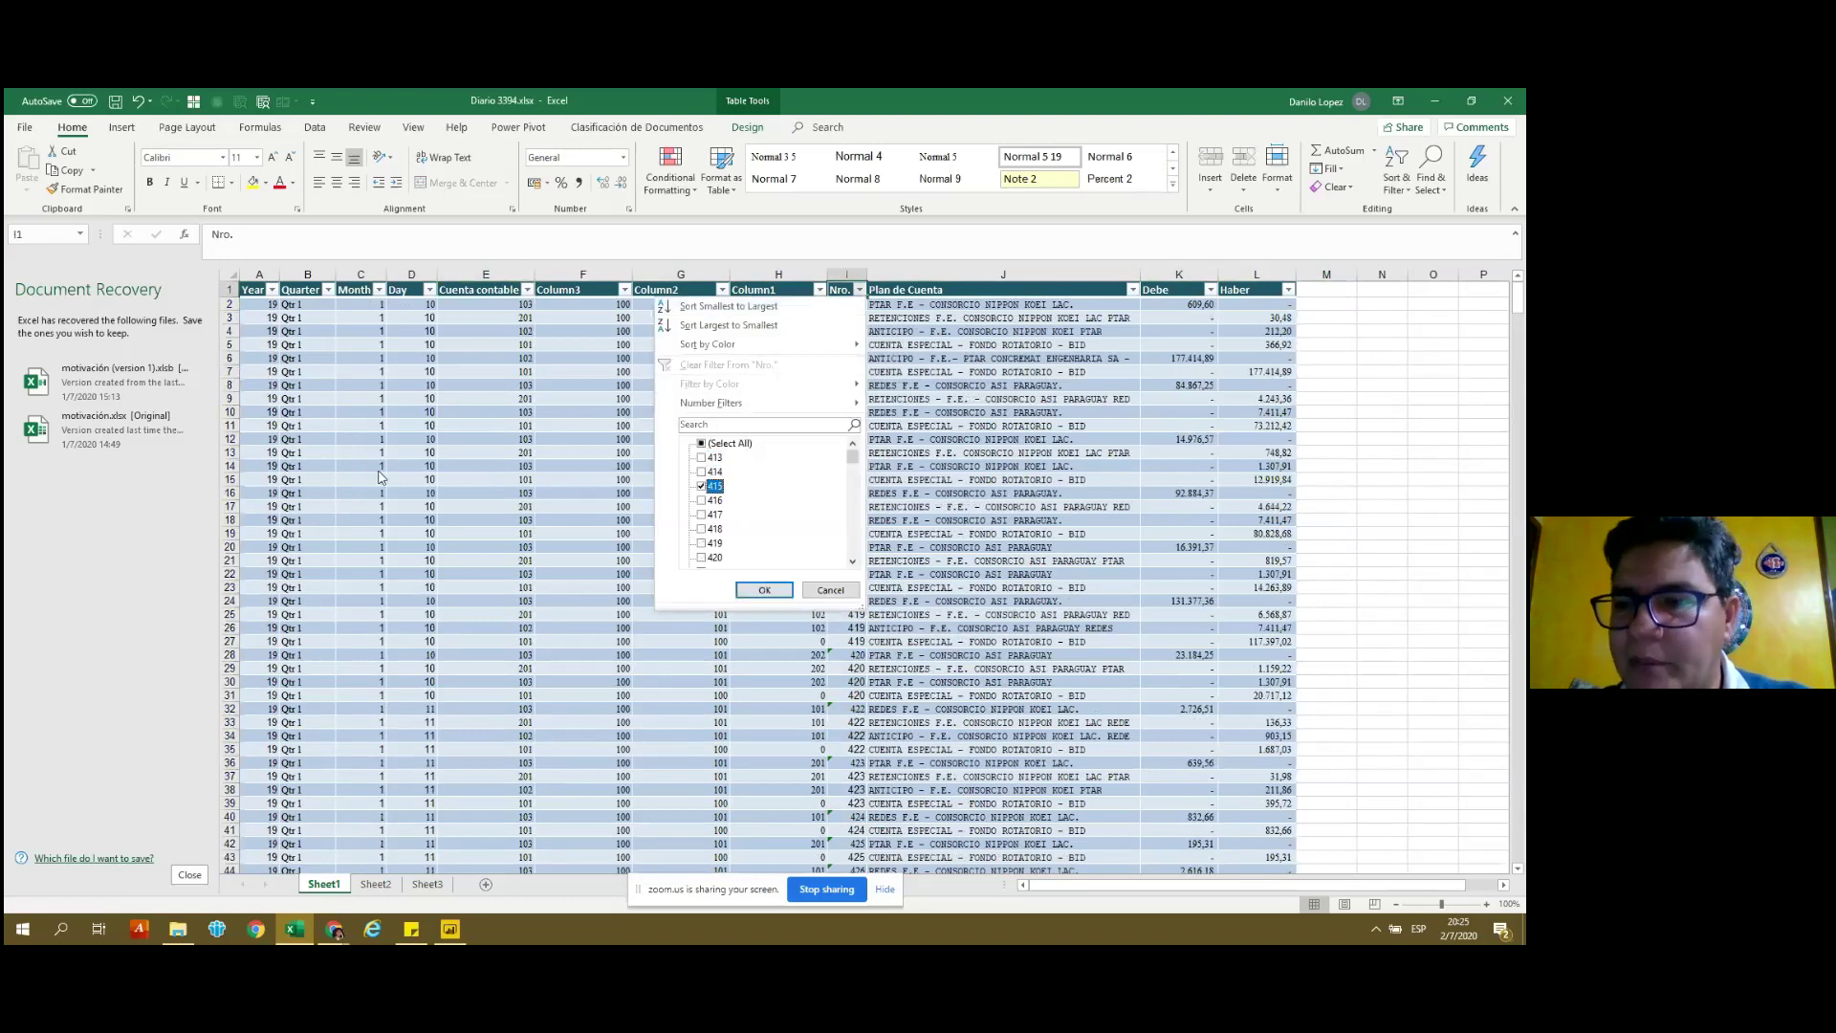
key("Return")
Select the filtered table, then switch back to Power BI Desktop.
key("ctrl+Home")
key("ctrl+shift+Right")
key("ctrl+shift+Down")
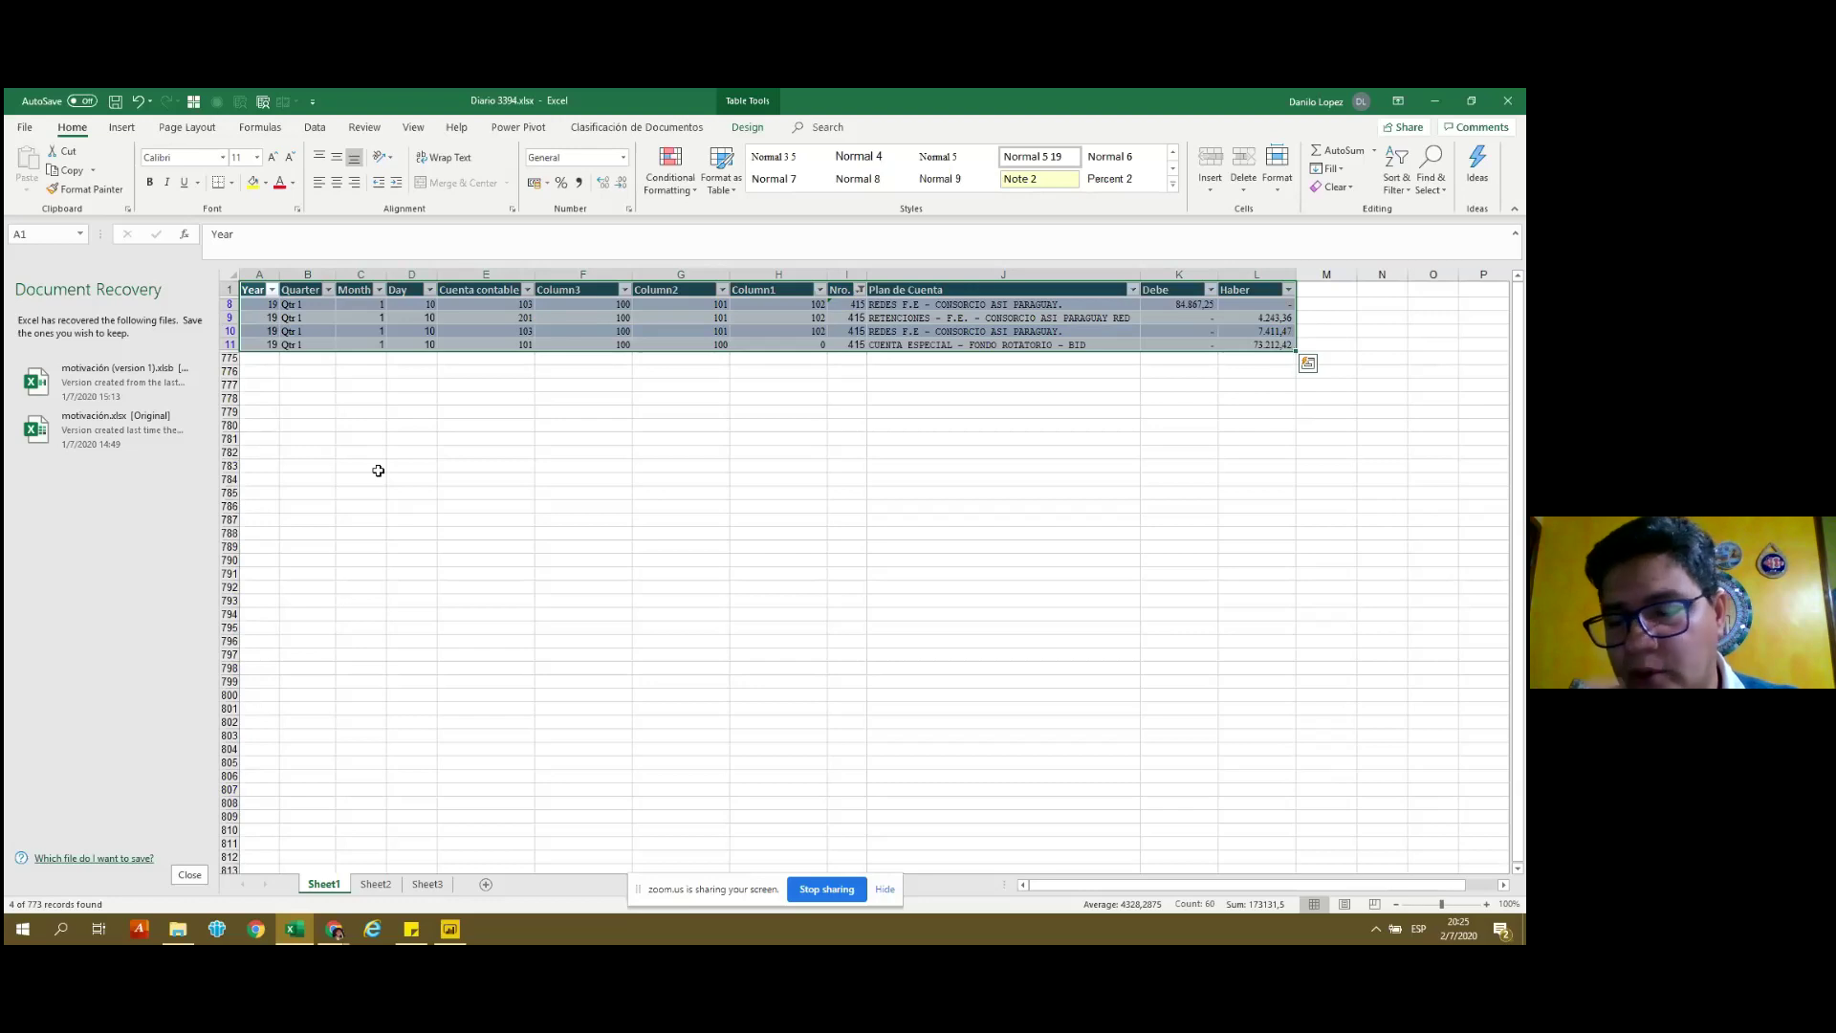
key("alt+Tab")
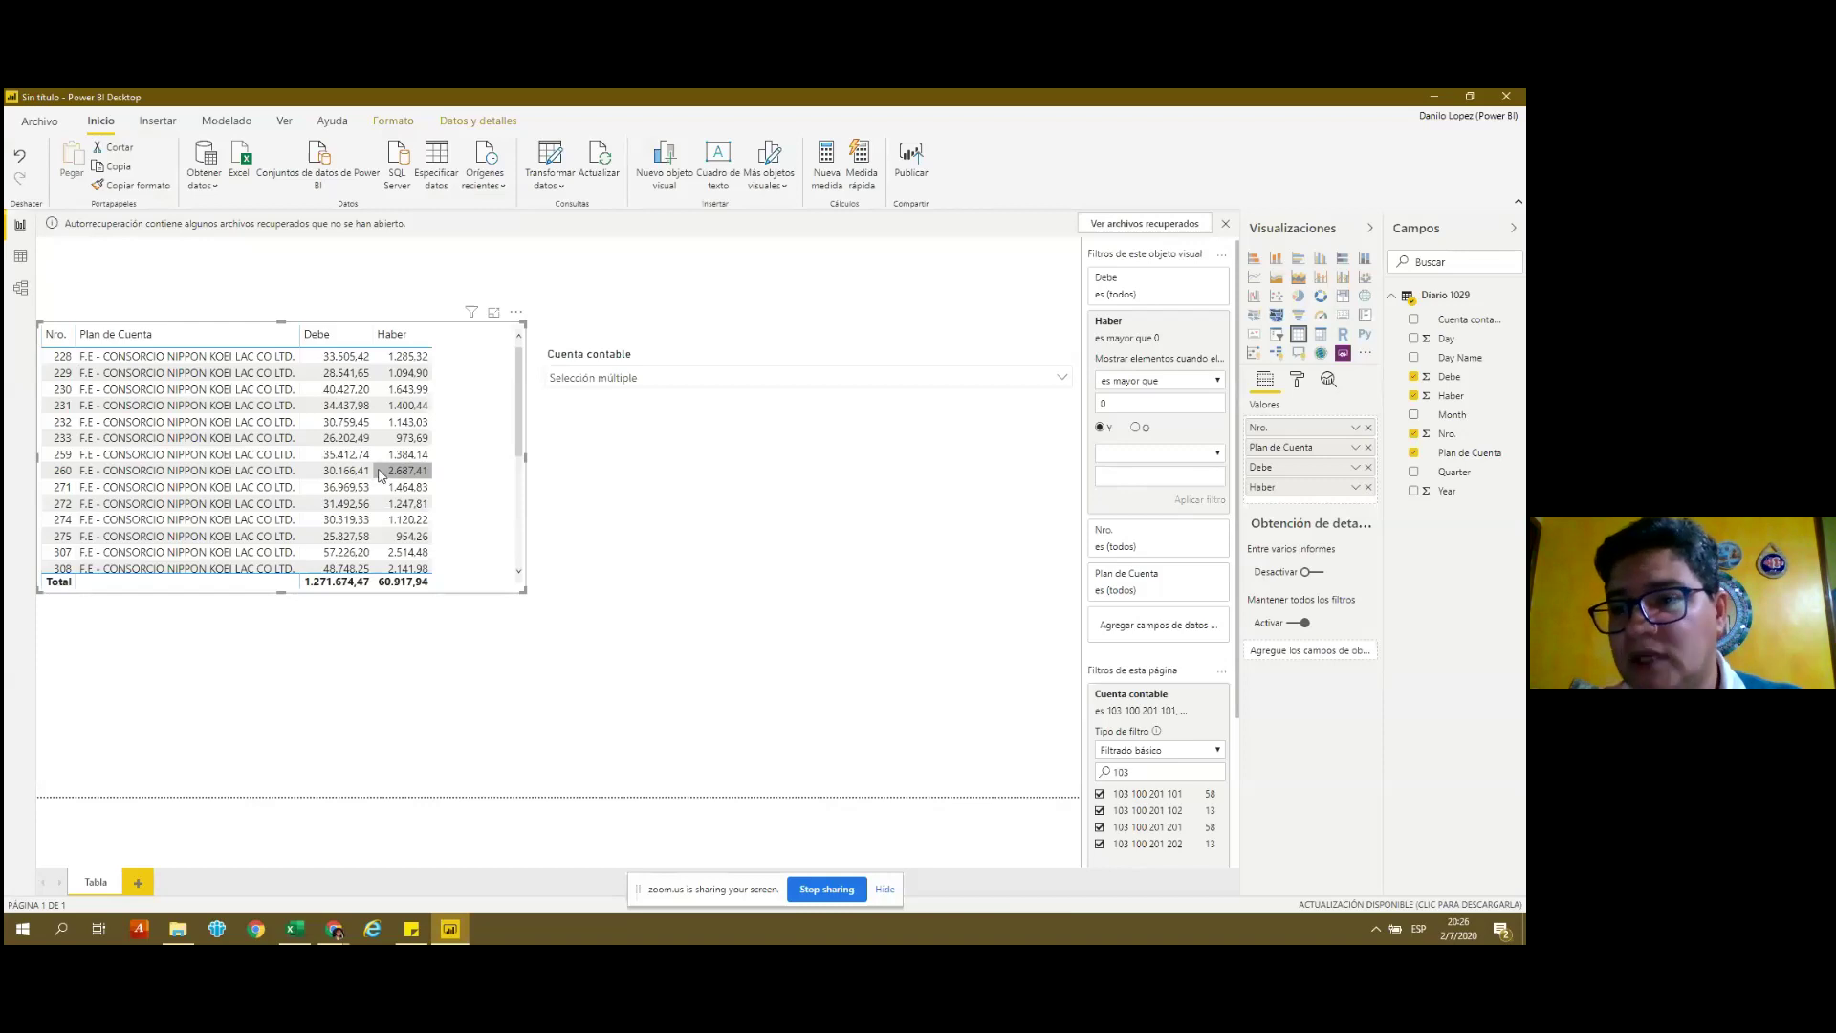
Drag the Tabla page's table visual slightly higher on the canvas.
scroll(497, 478, "down", 5)
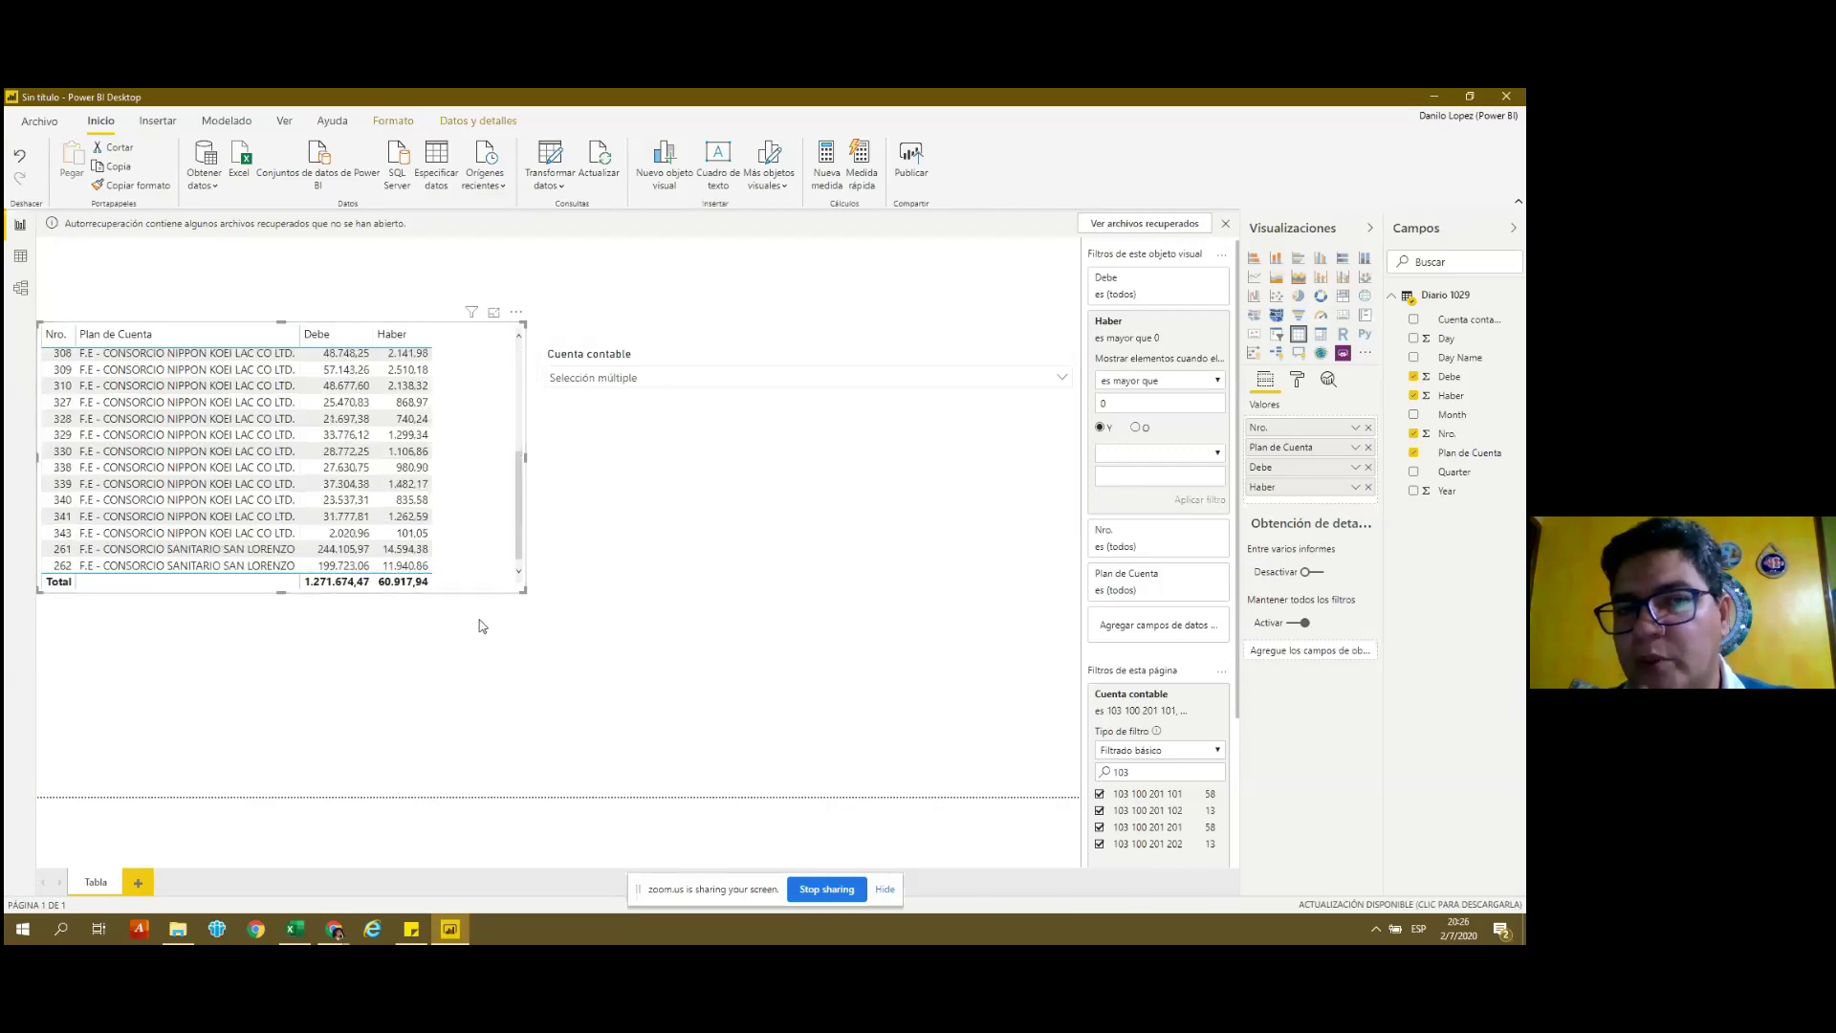
left_click_drag(521, 459, 519, 322)
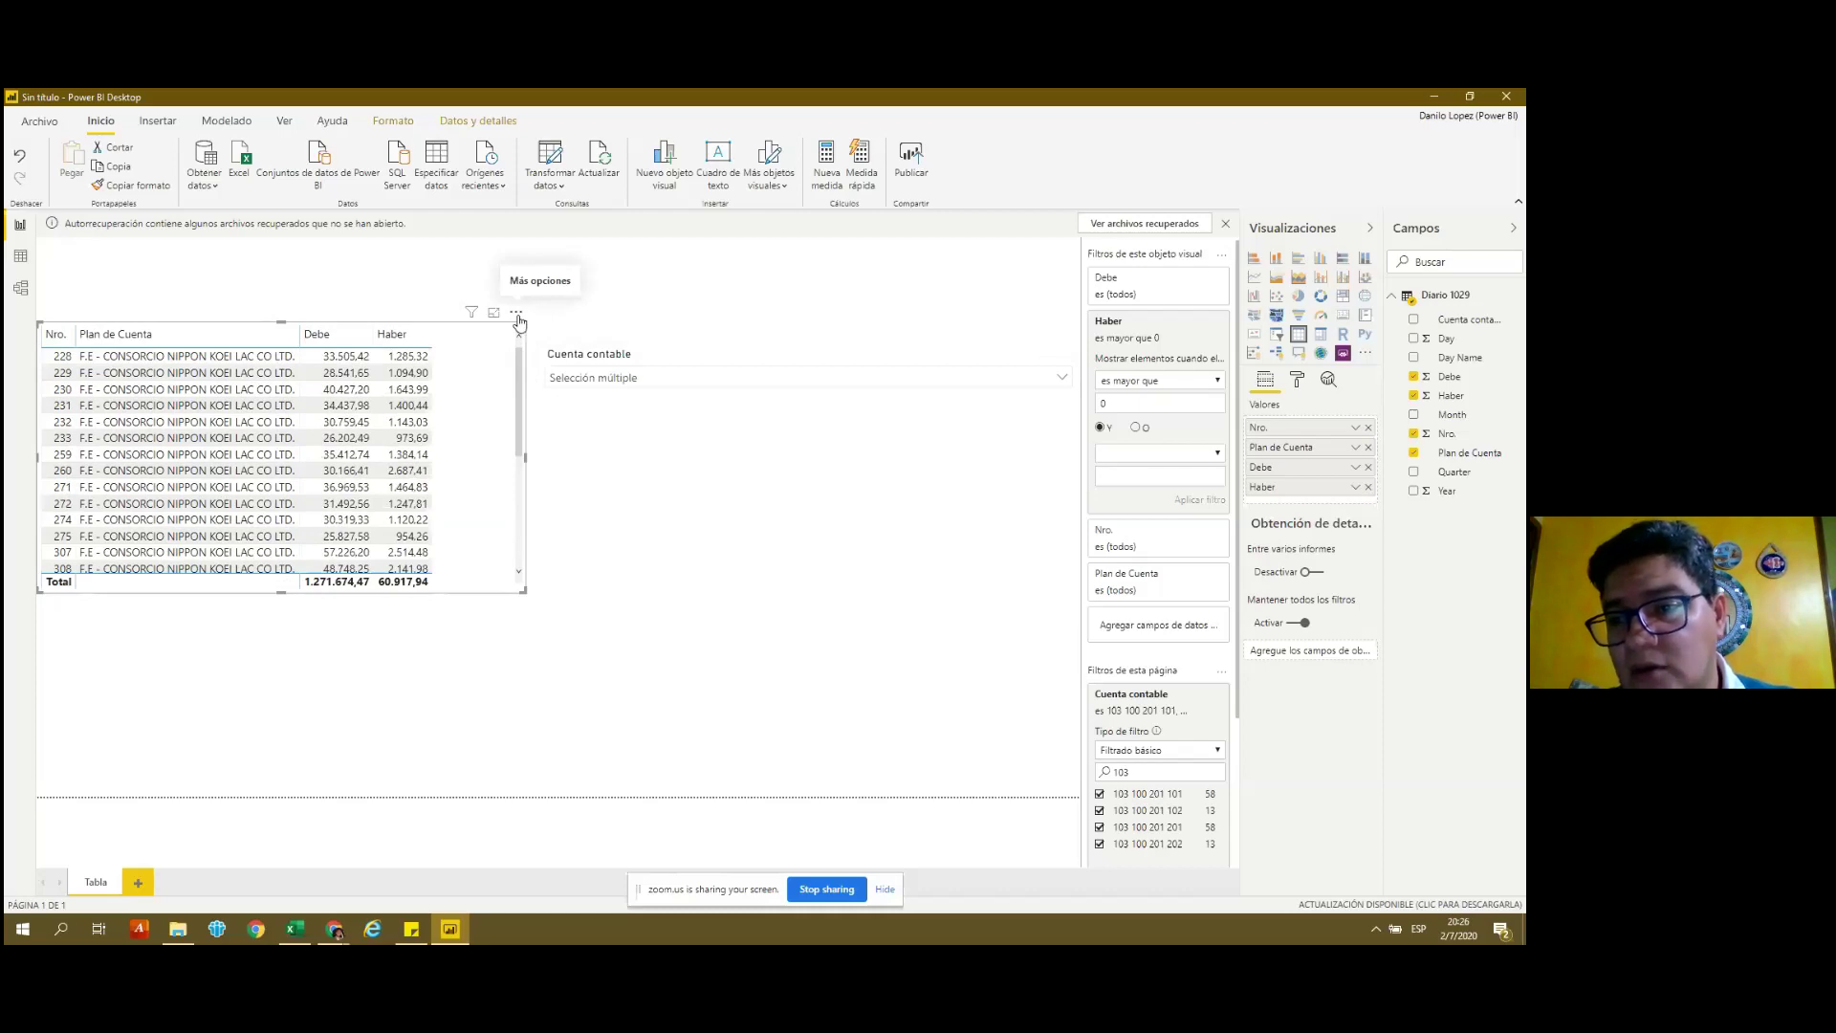
mouse_move(63, 361)
left_mouse_down()
mouse_move(60, 565)
mouse_move(60, 349)
left_mouse_up()
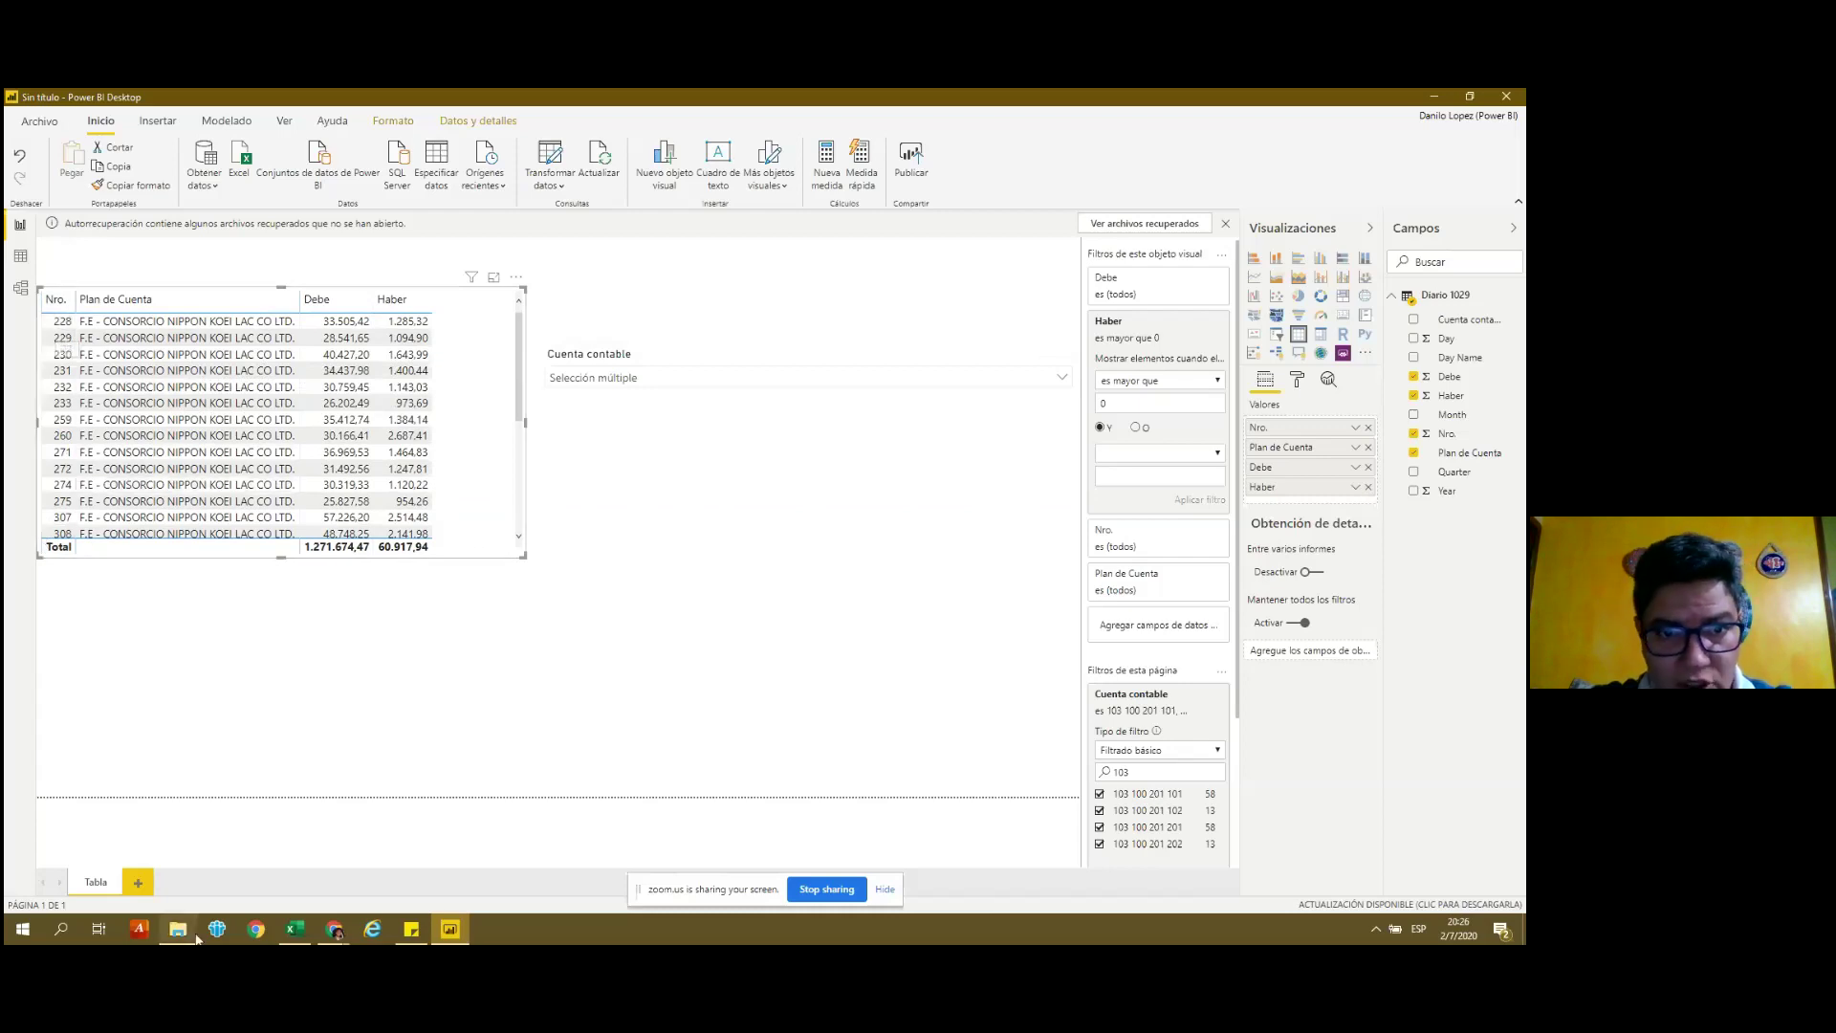
scroll(513, 430, "down", 3)
scroll(513, 455, "down", 2)
scroll(506, 430, "up", 3)
scroll(507, 374, "up", 2)
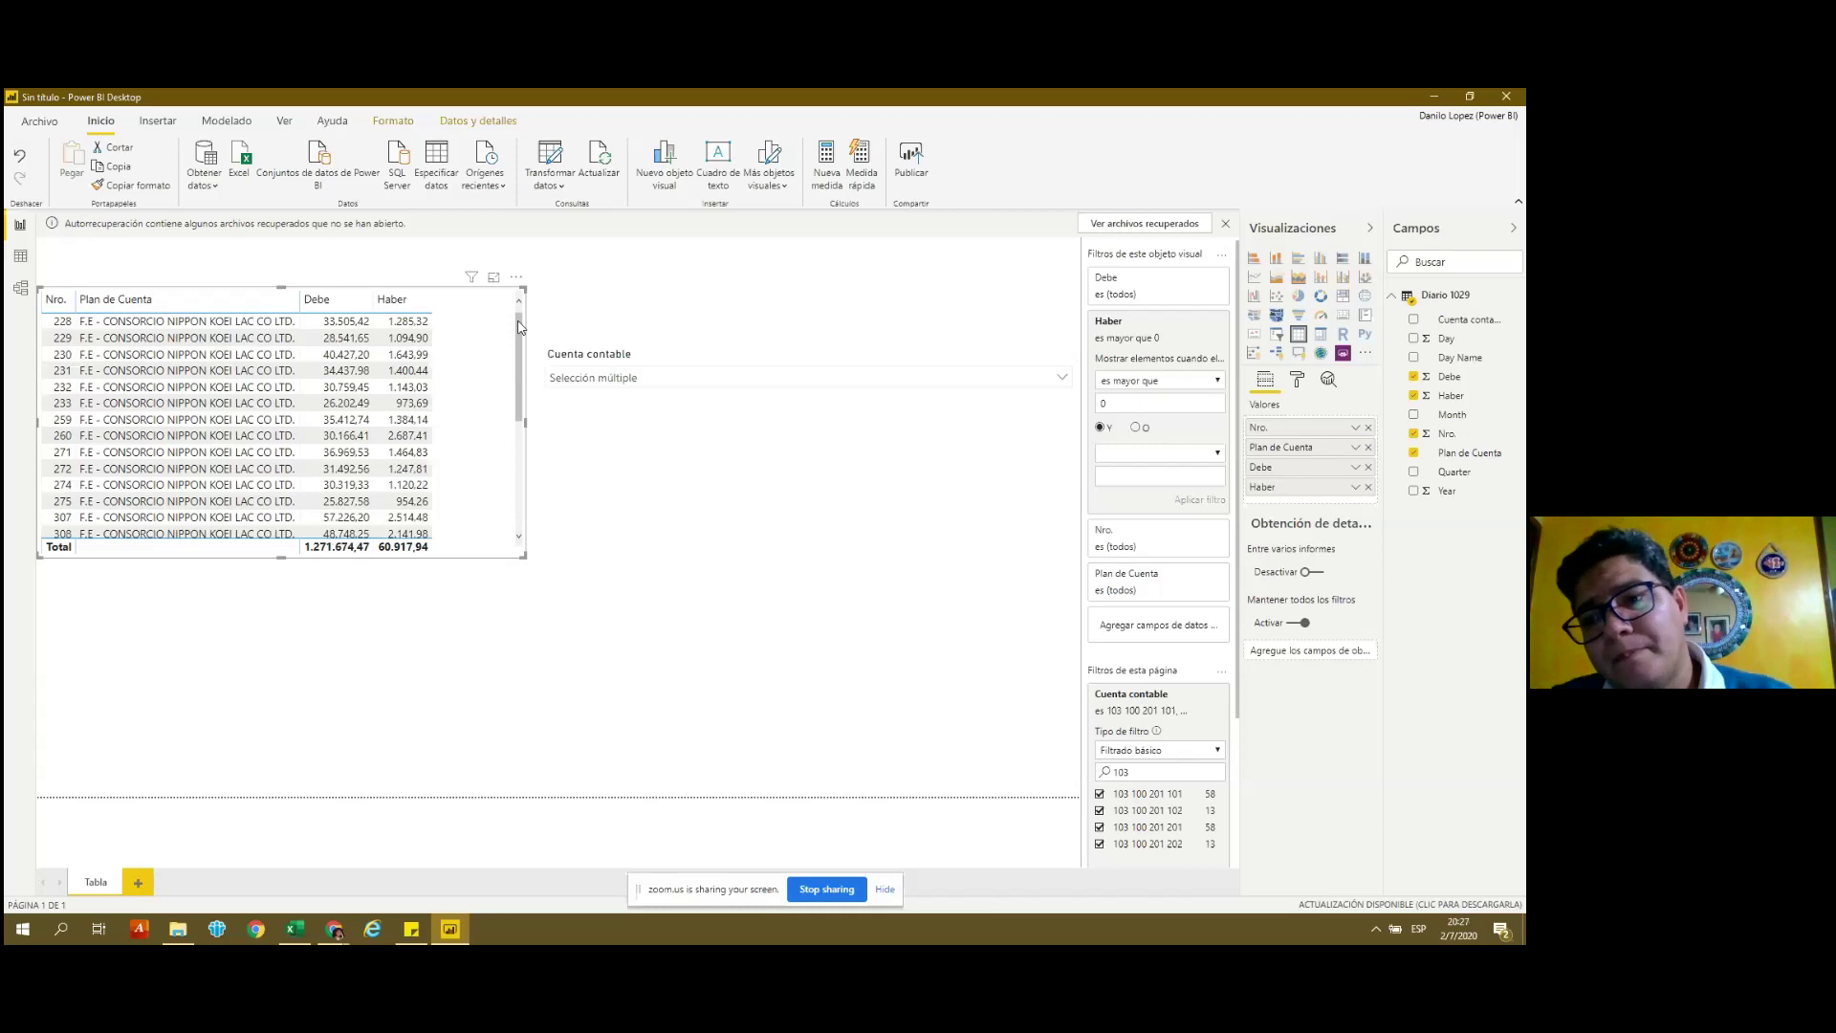
Toggle the row 228 highlight off again, then add a new blank page, Página 1.
left_click(59, 321)
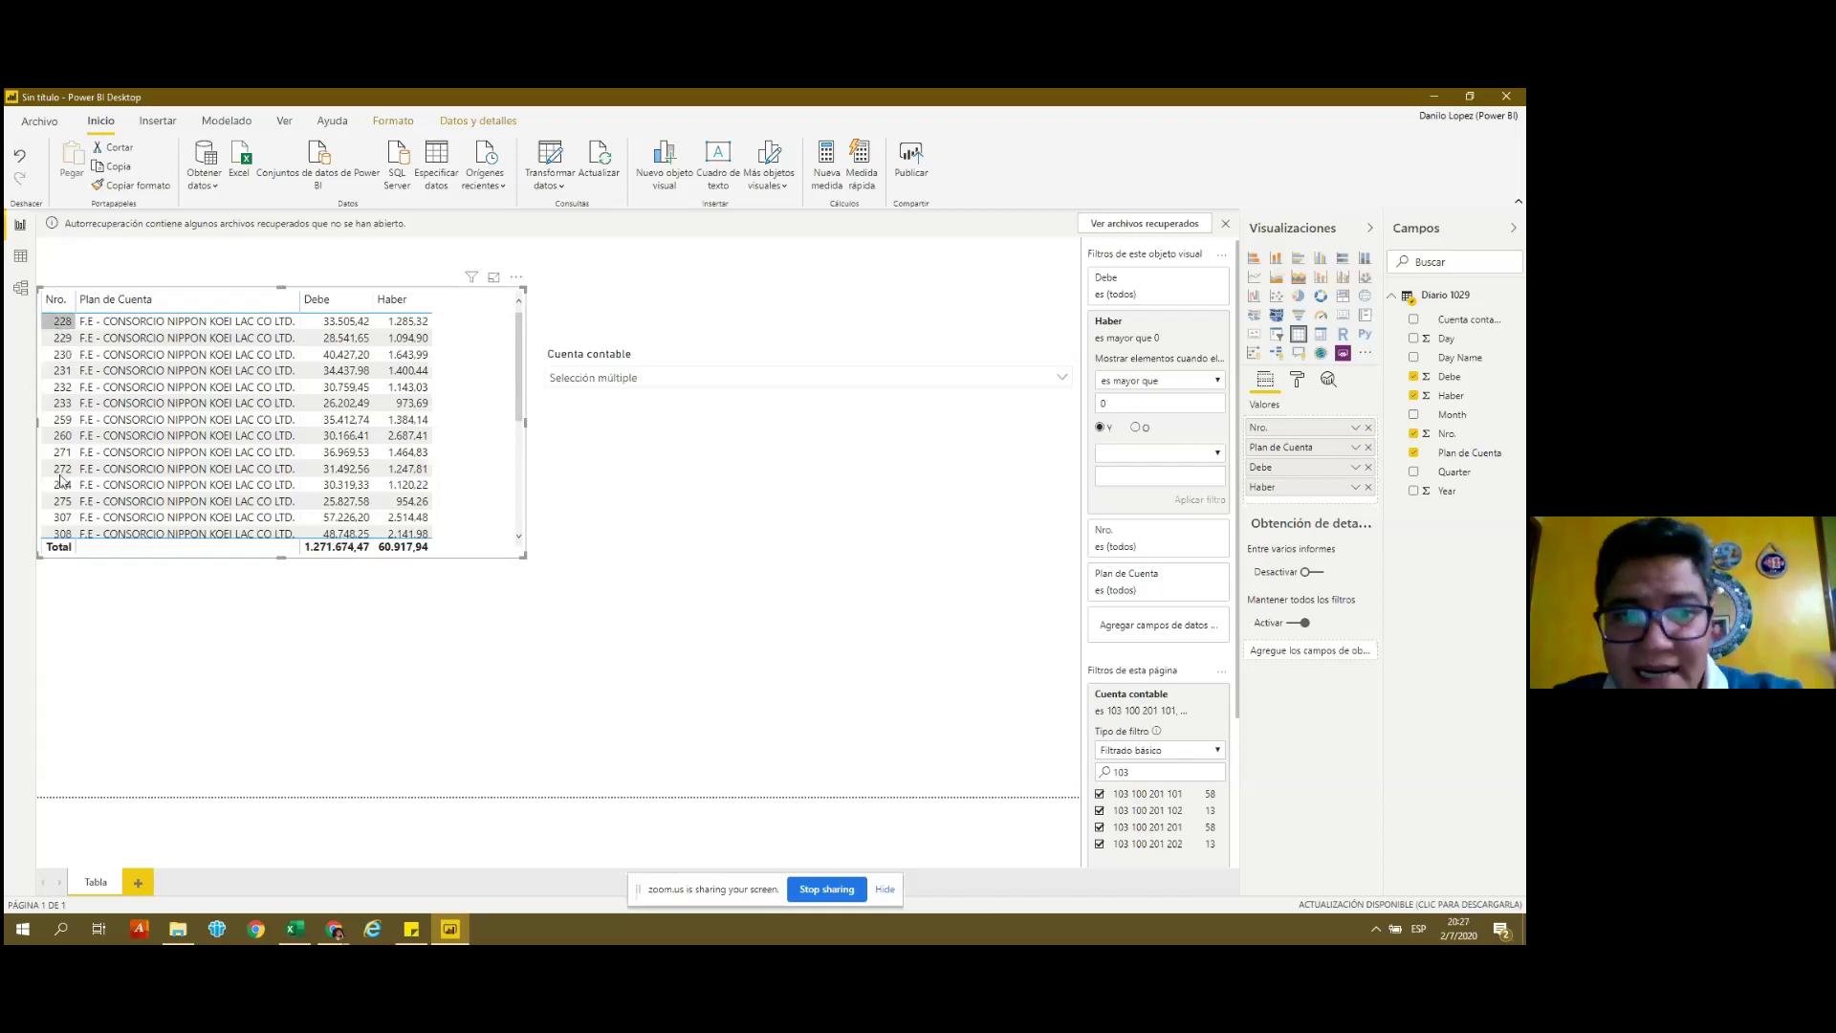
left_click(72, 323)
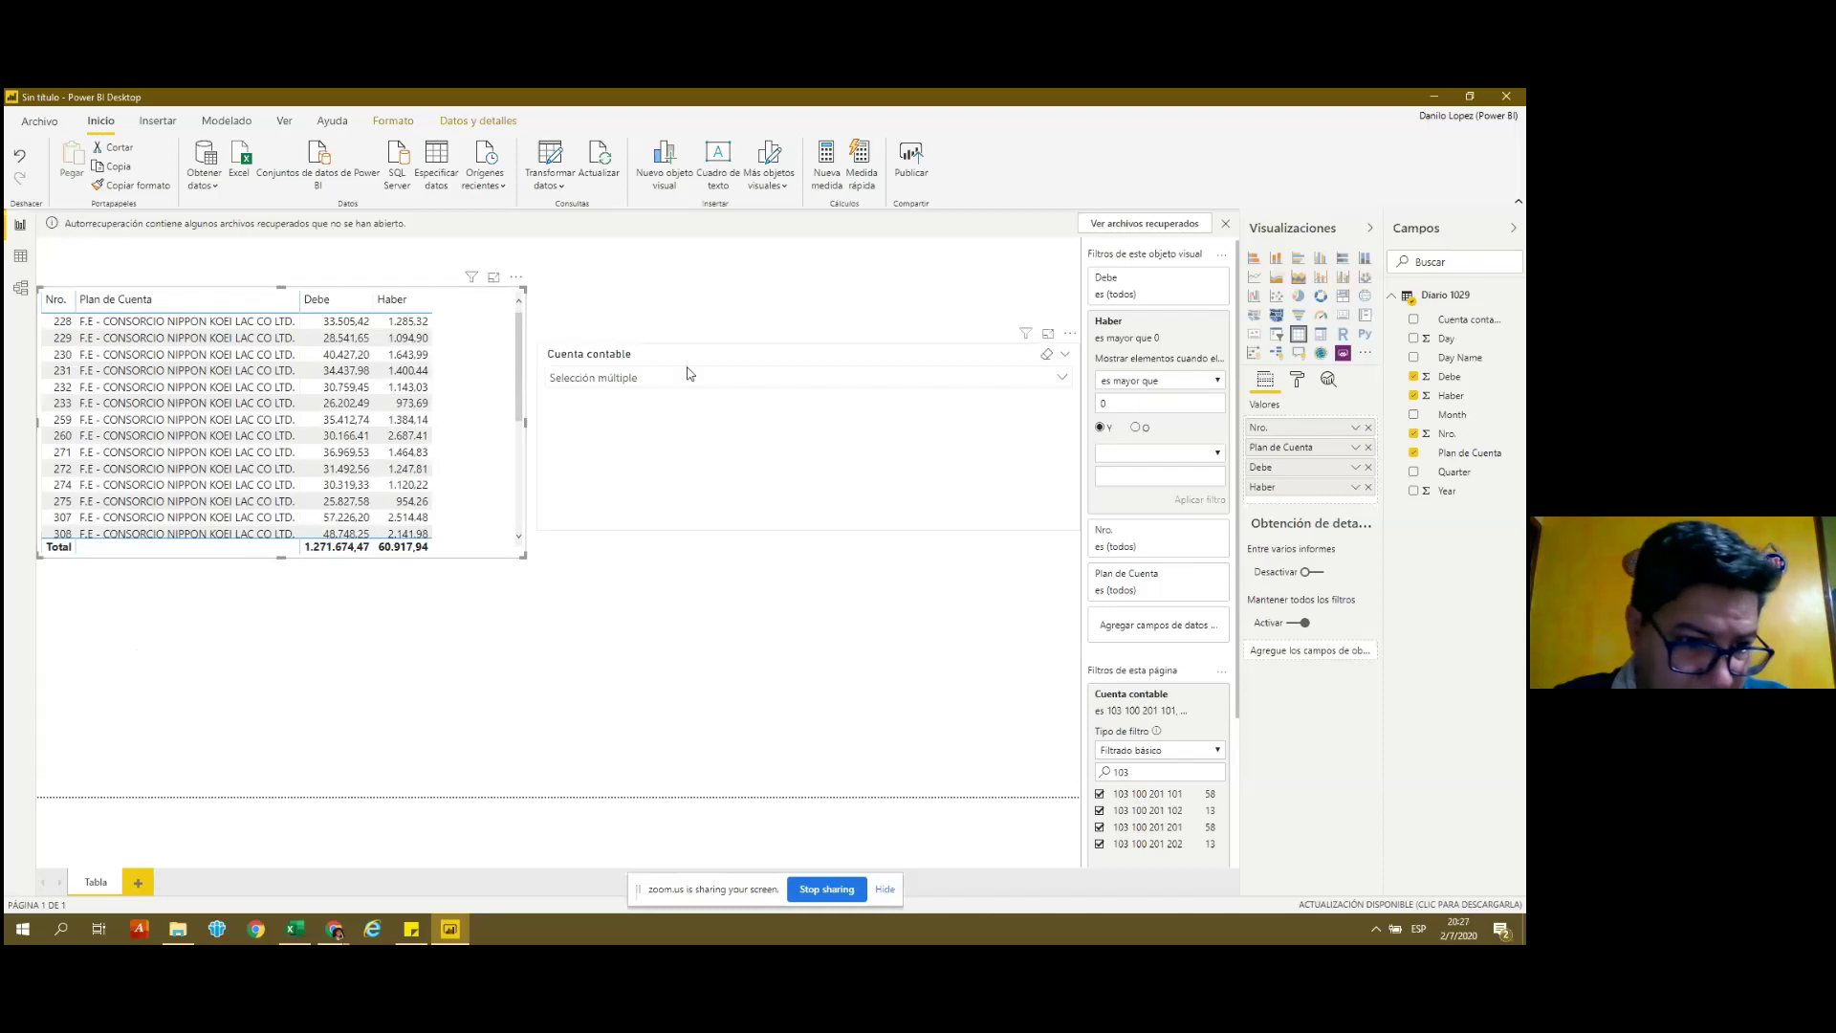
left_click(141, 883)
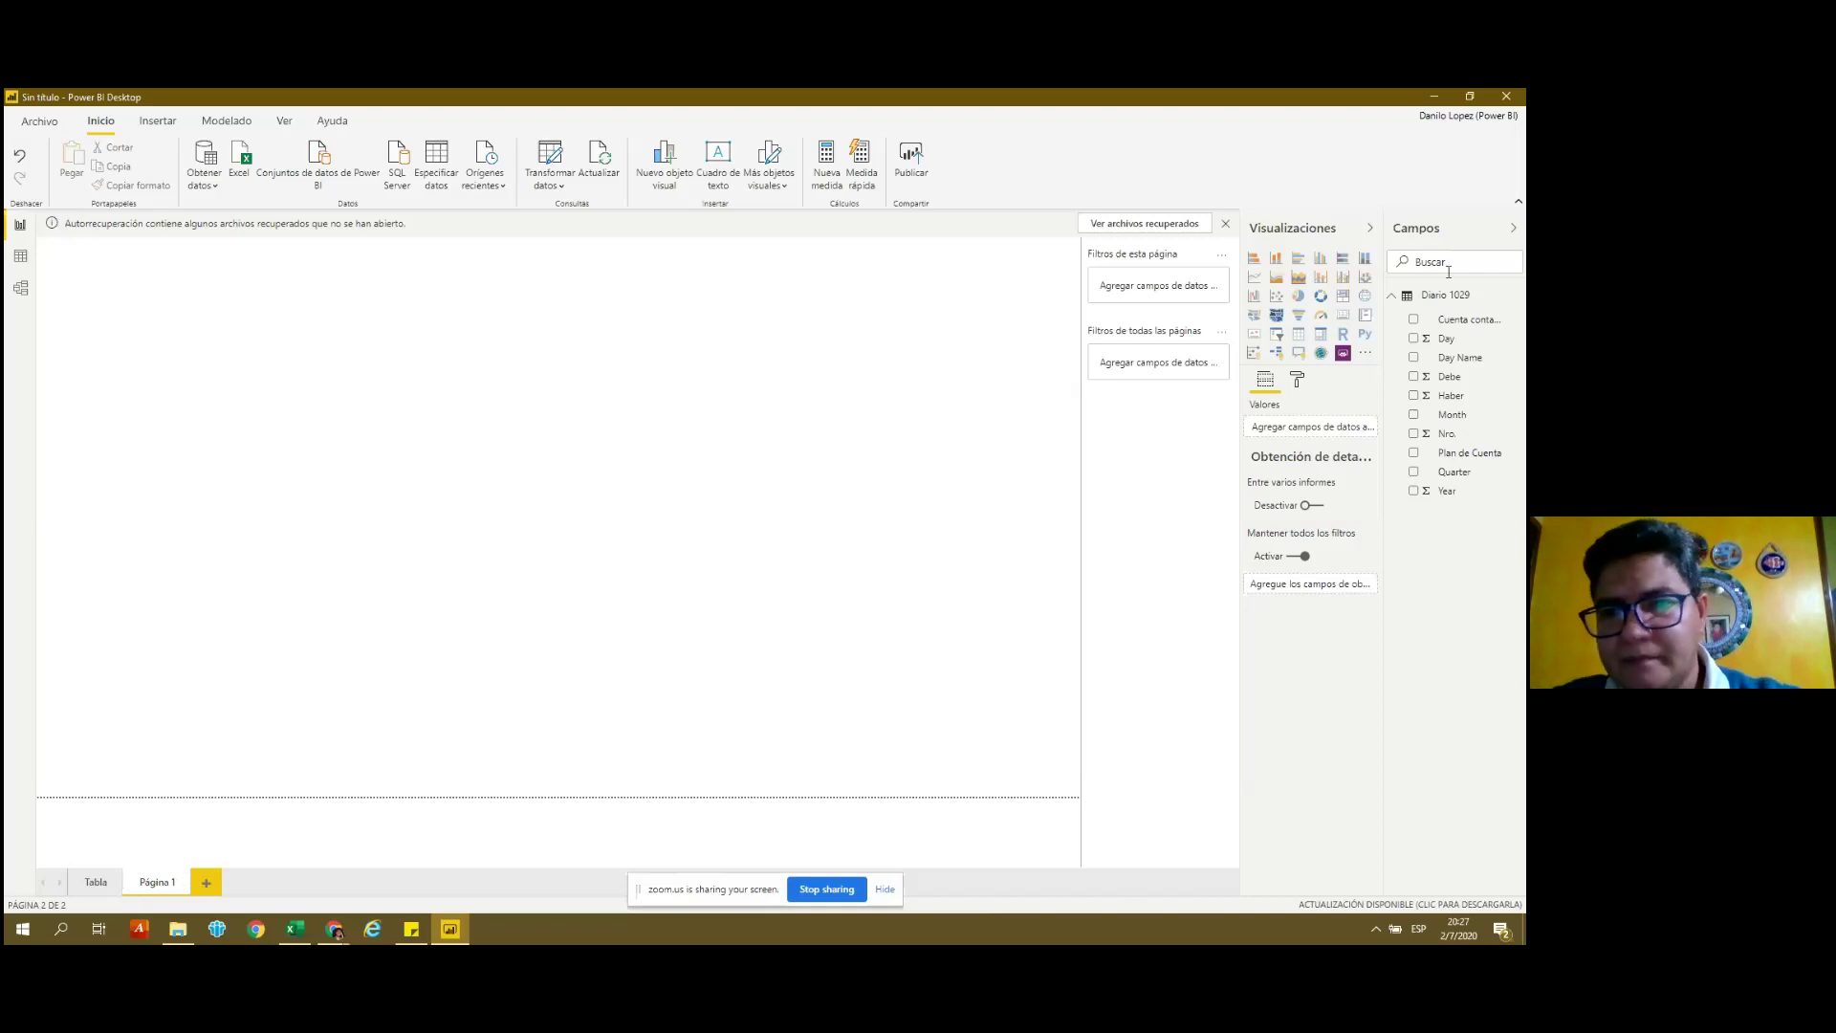
Add a slicer to Página 1 bound to the Nro. field, showing a 206–357 range.
left_click(1278, 334)
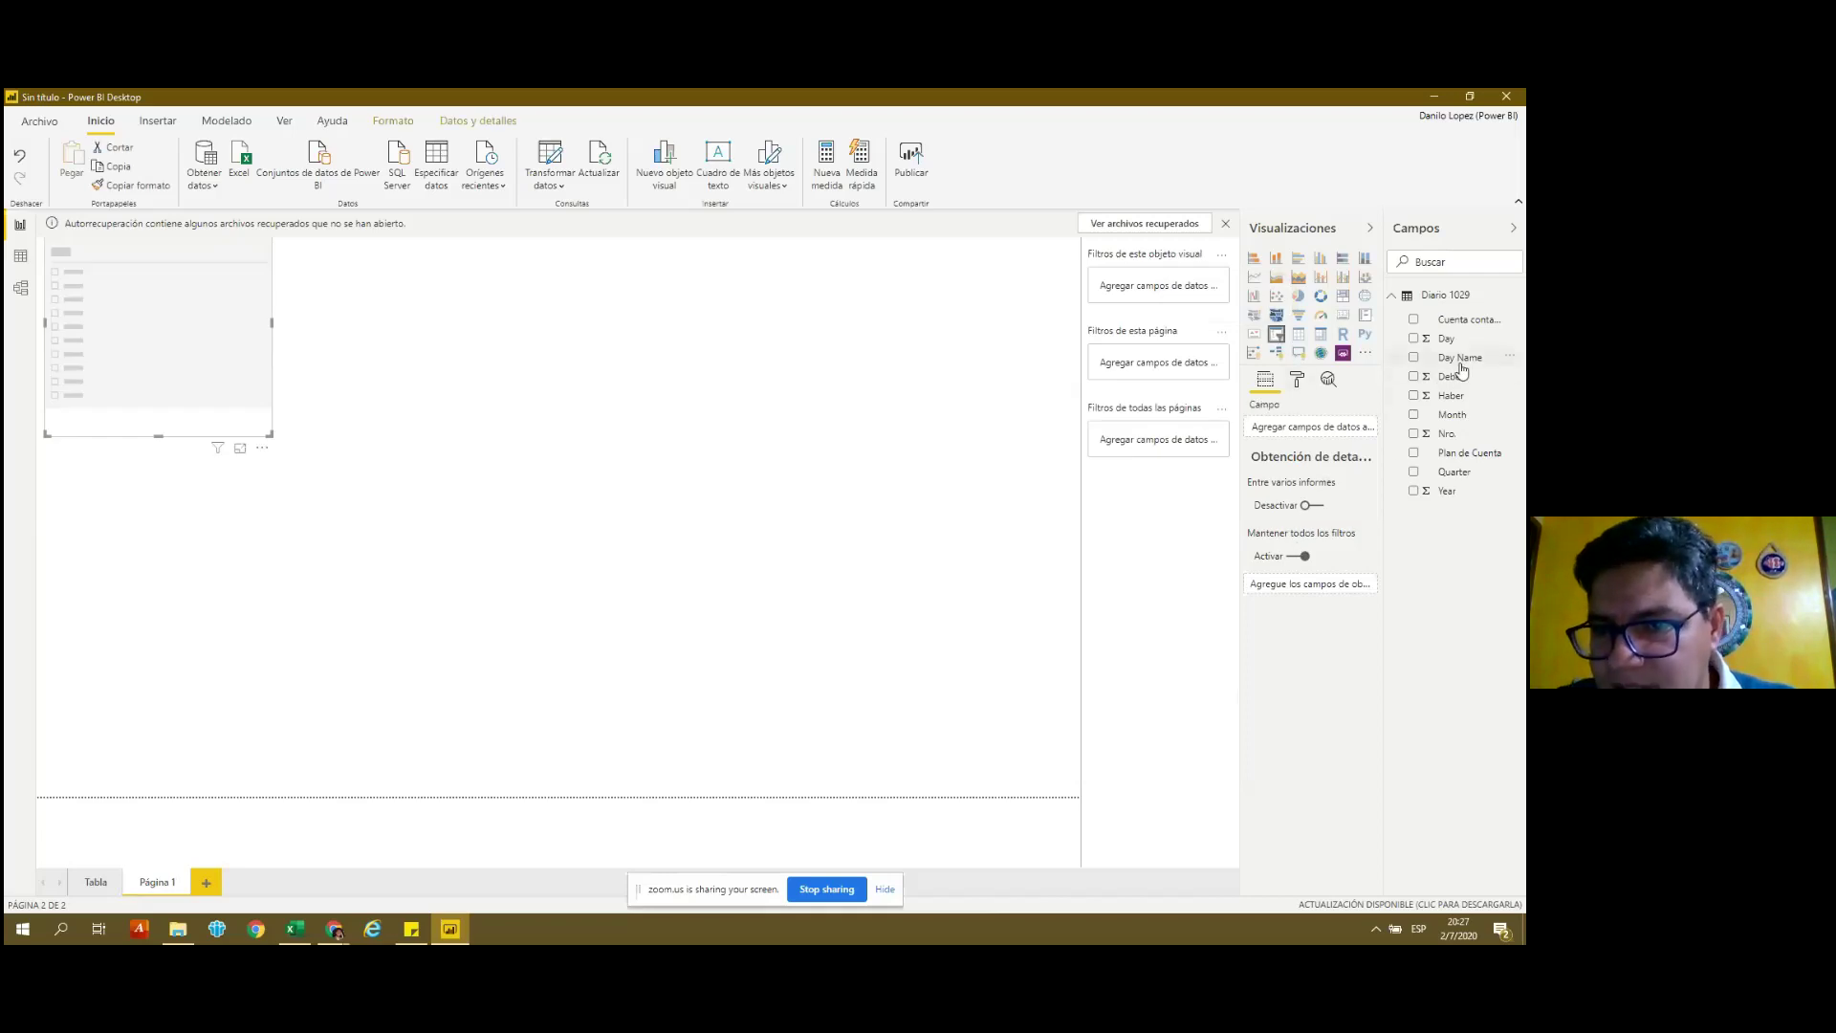
mouse_move(1450, 394)
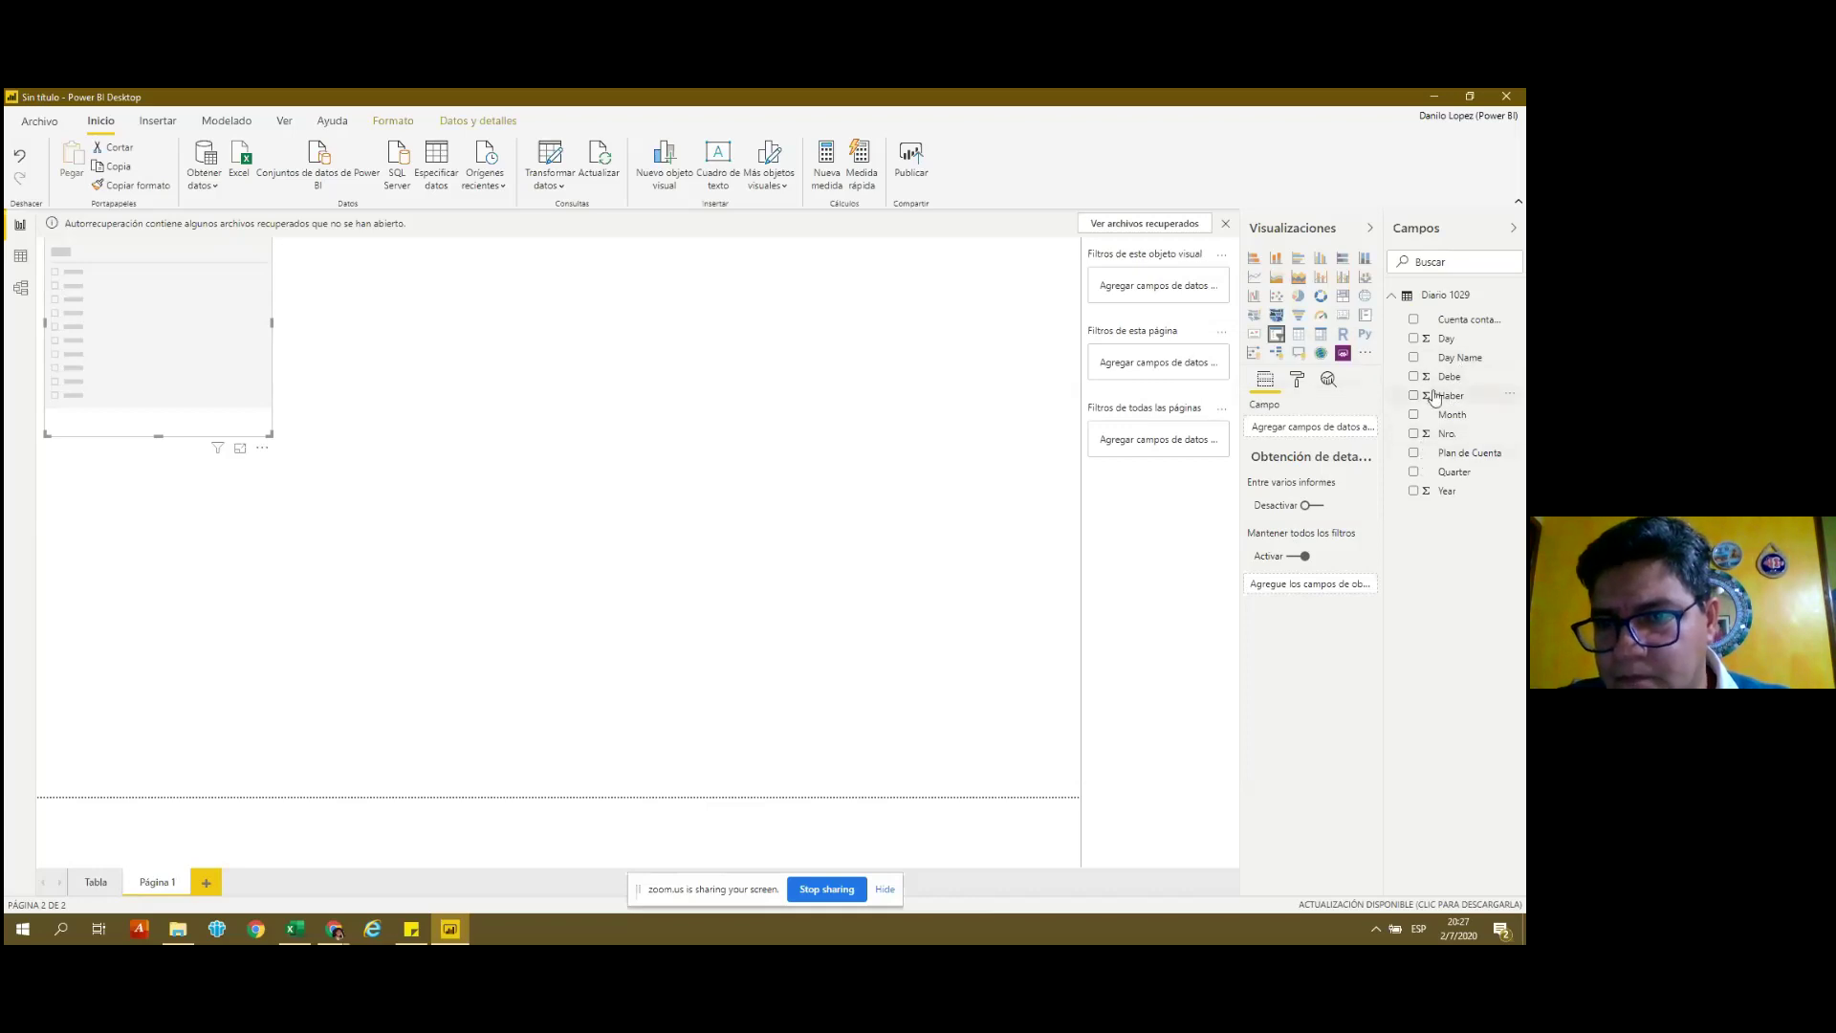
mouse_move(1445, 437)
left_mouse_down()
mouse_move(1159, 349)
mouse_move(1171, 383)
left_mouse_up()
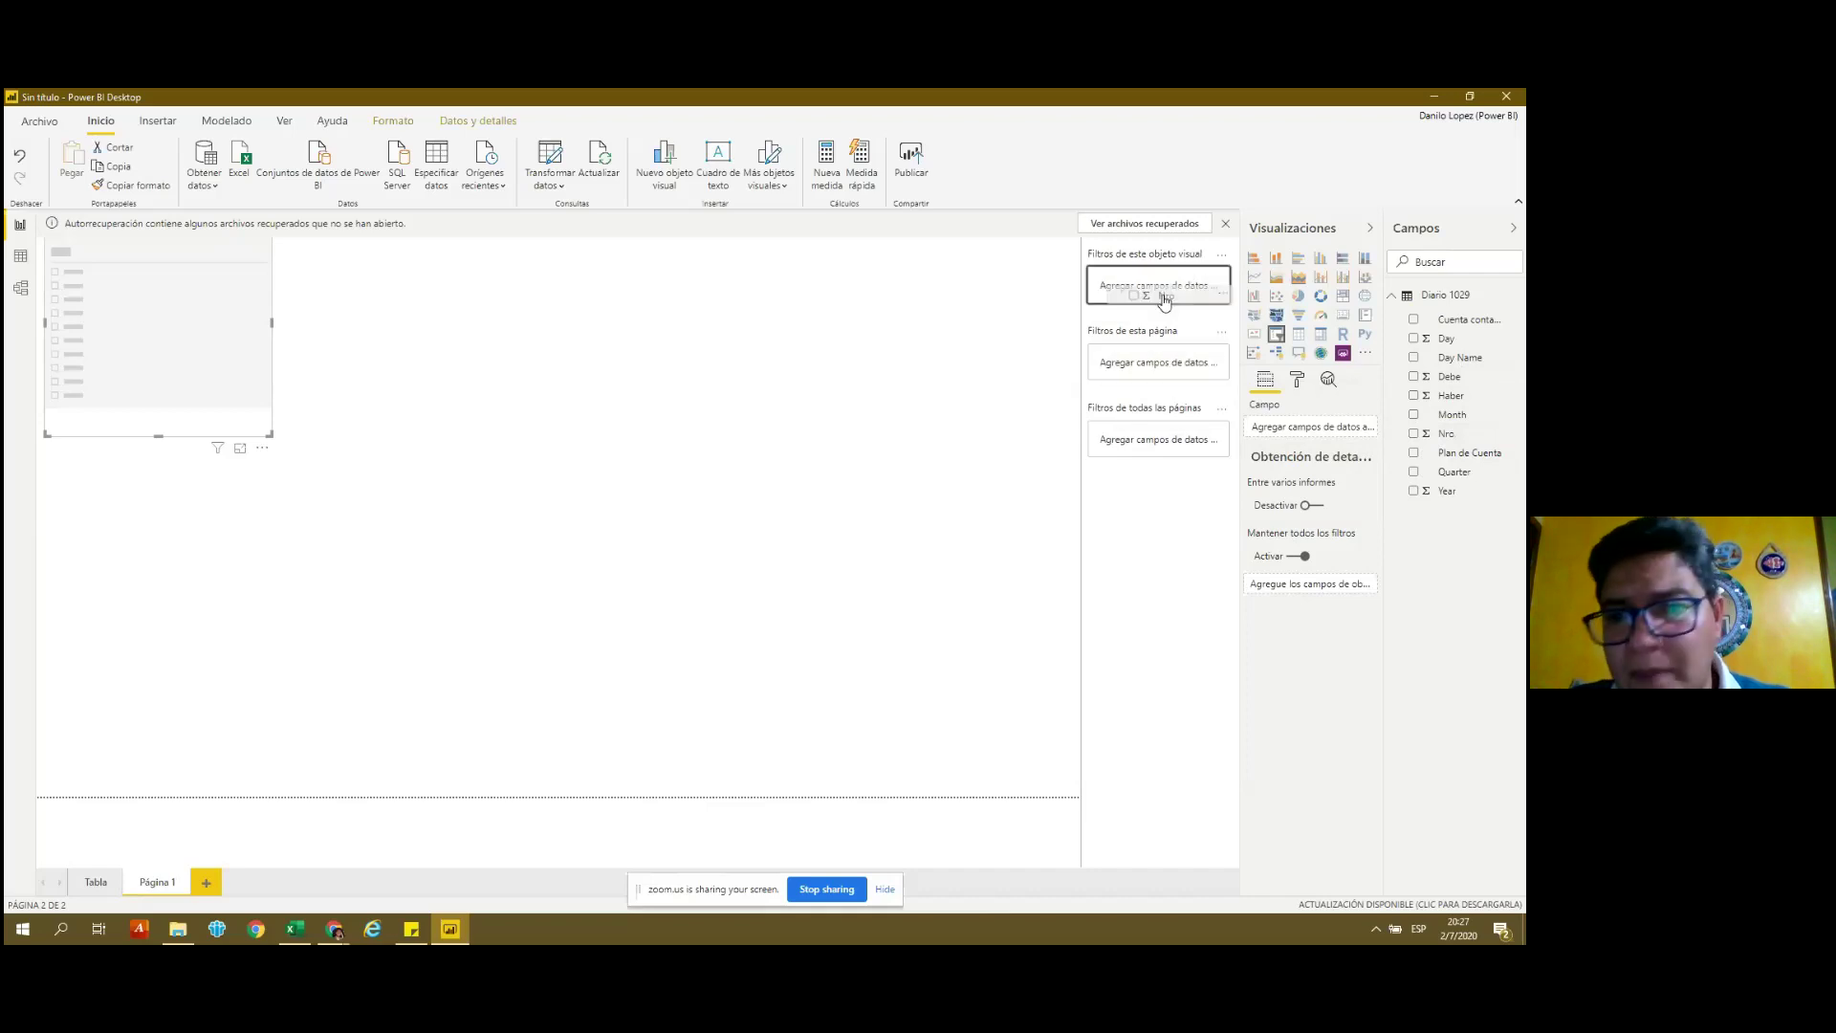
mouse_move(1170, 382)
left_mouse_down()
mouse_move(1482, 336)
mouse_move(1413, 335)
left_mouse_up()
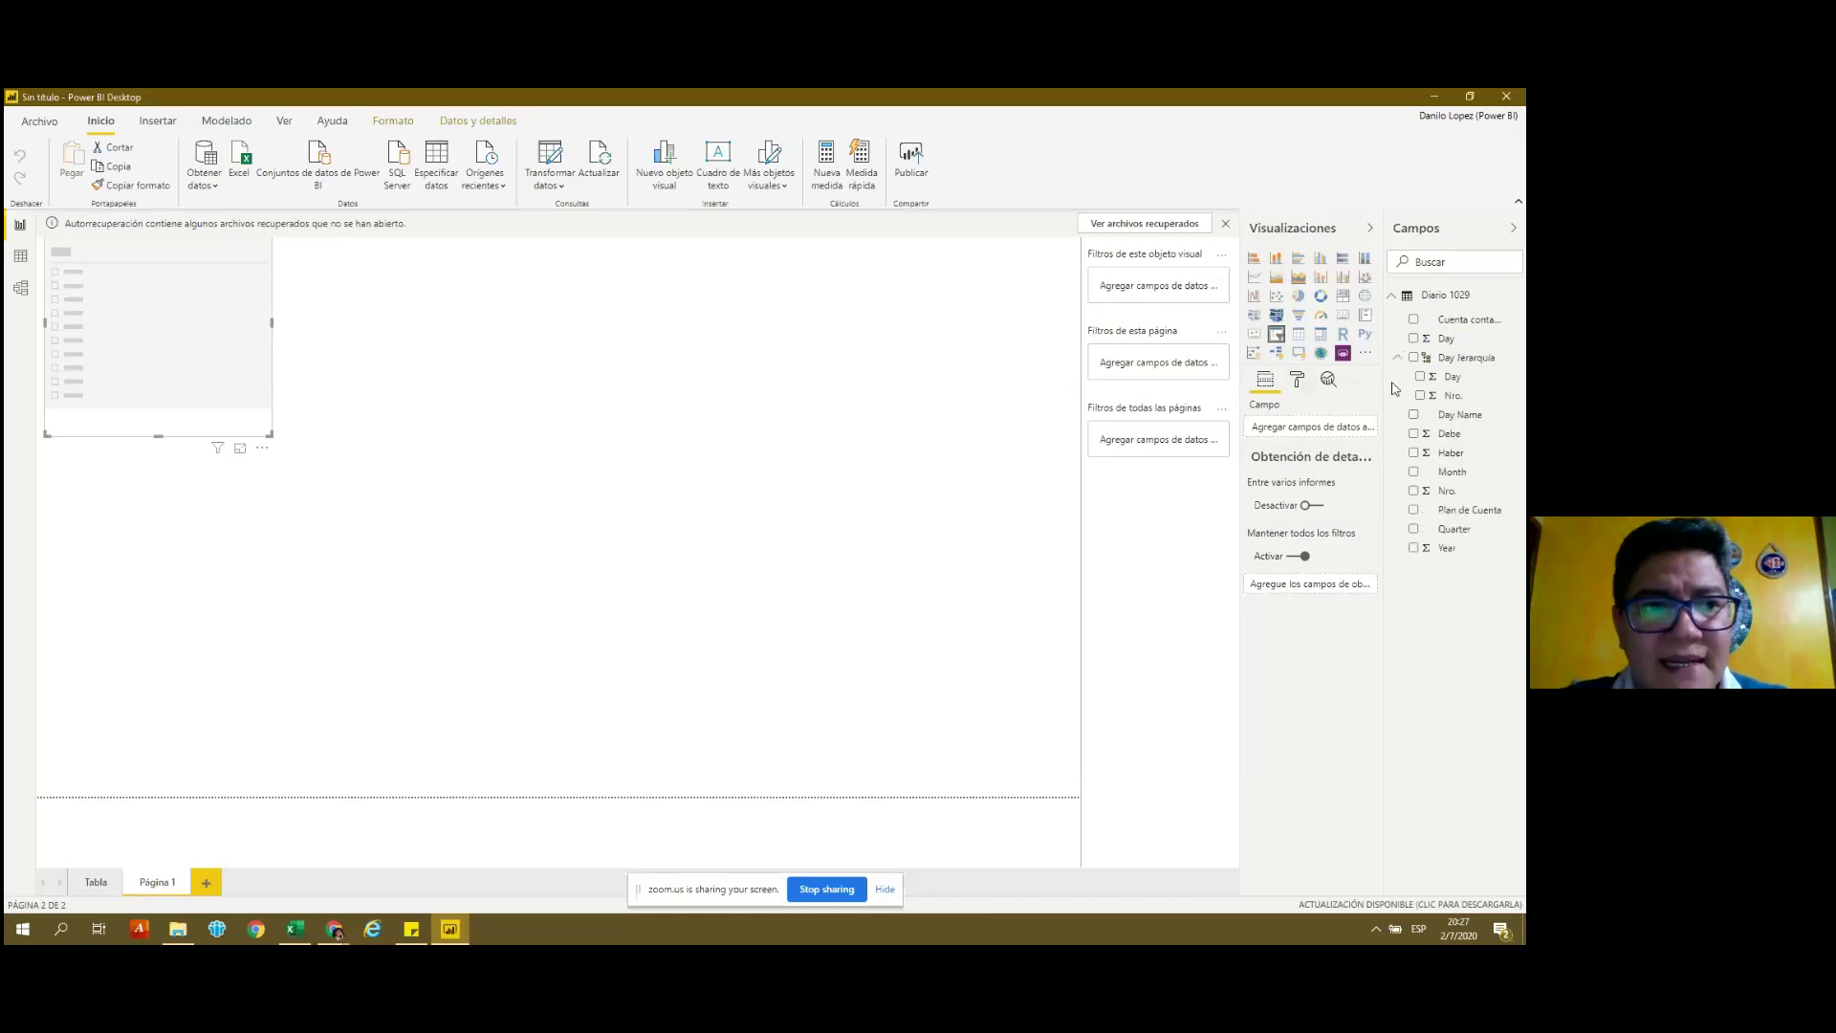
mouse_move(1464, 358)
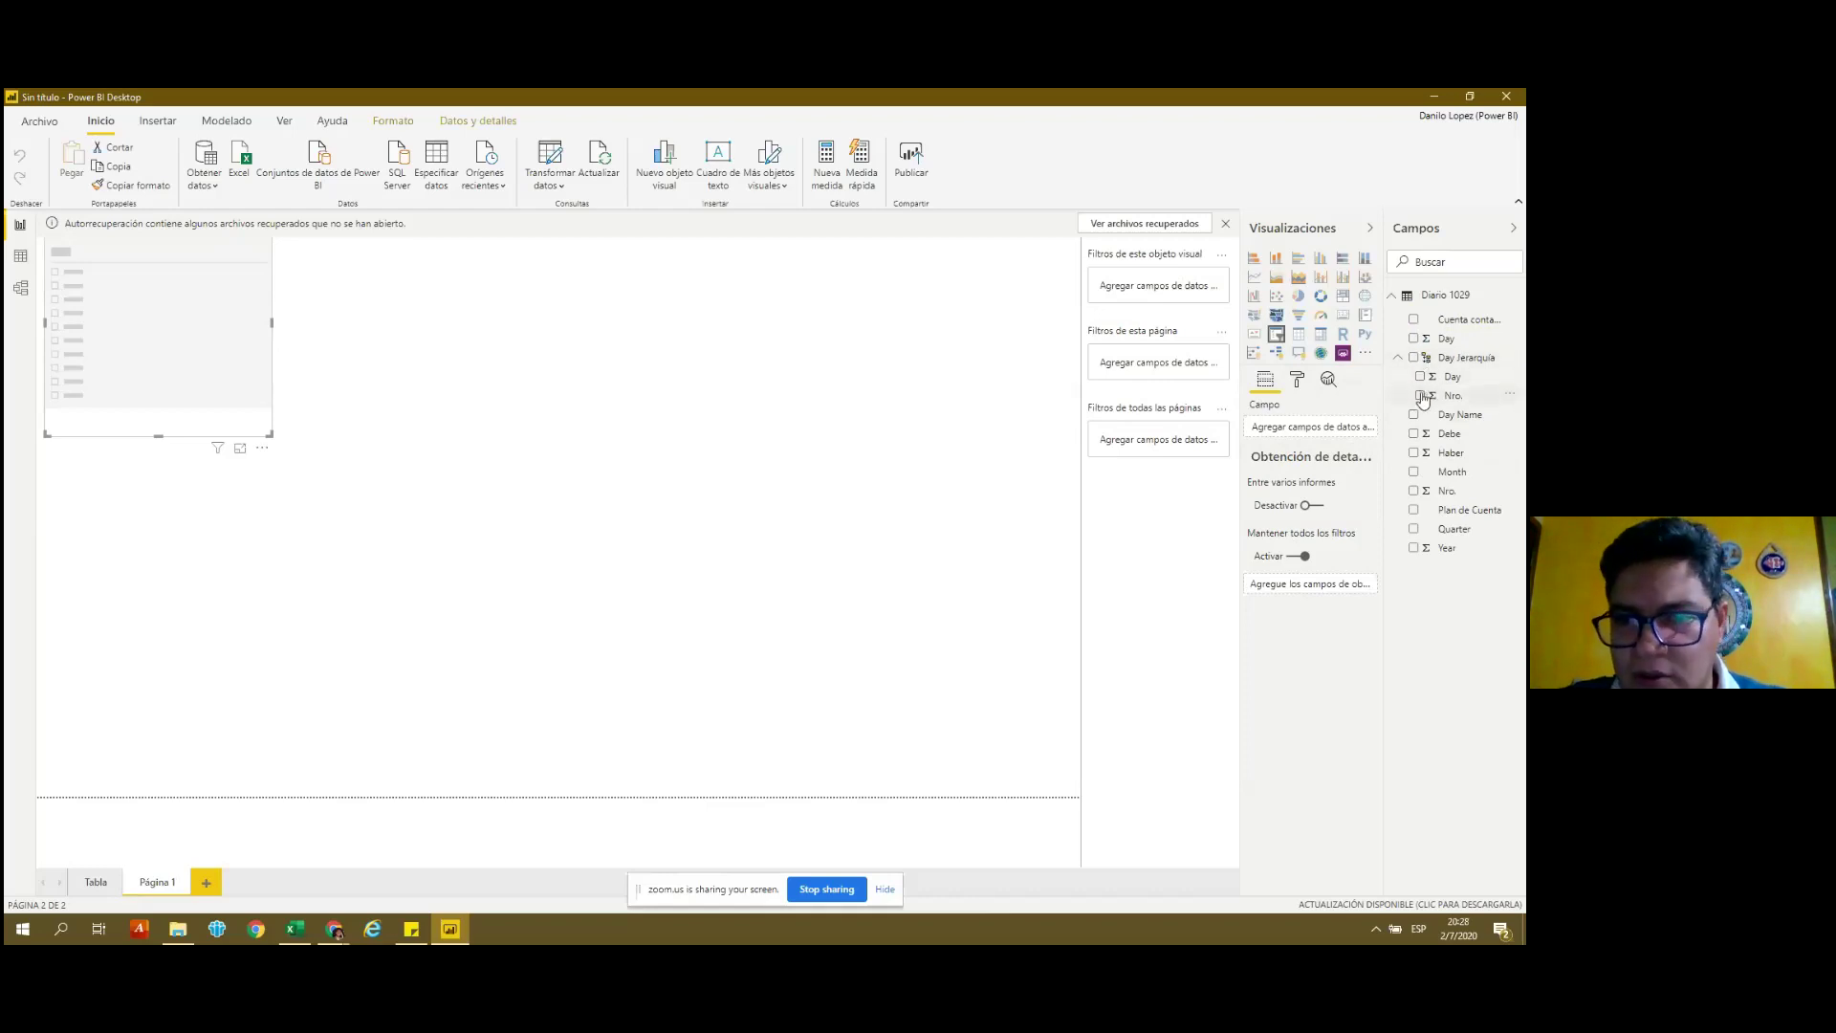
left_click(1420, 395)
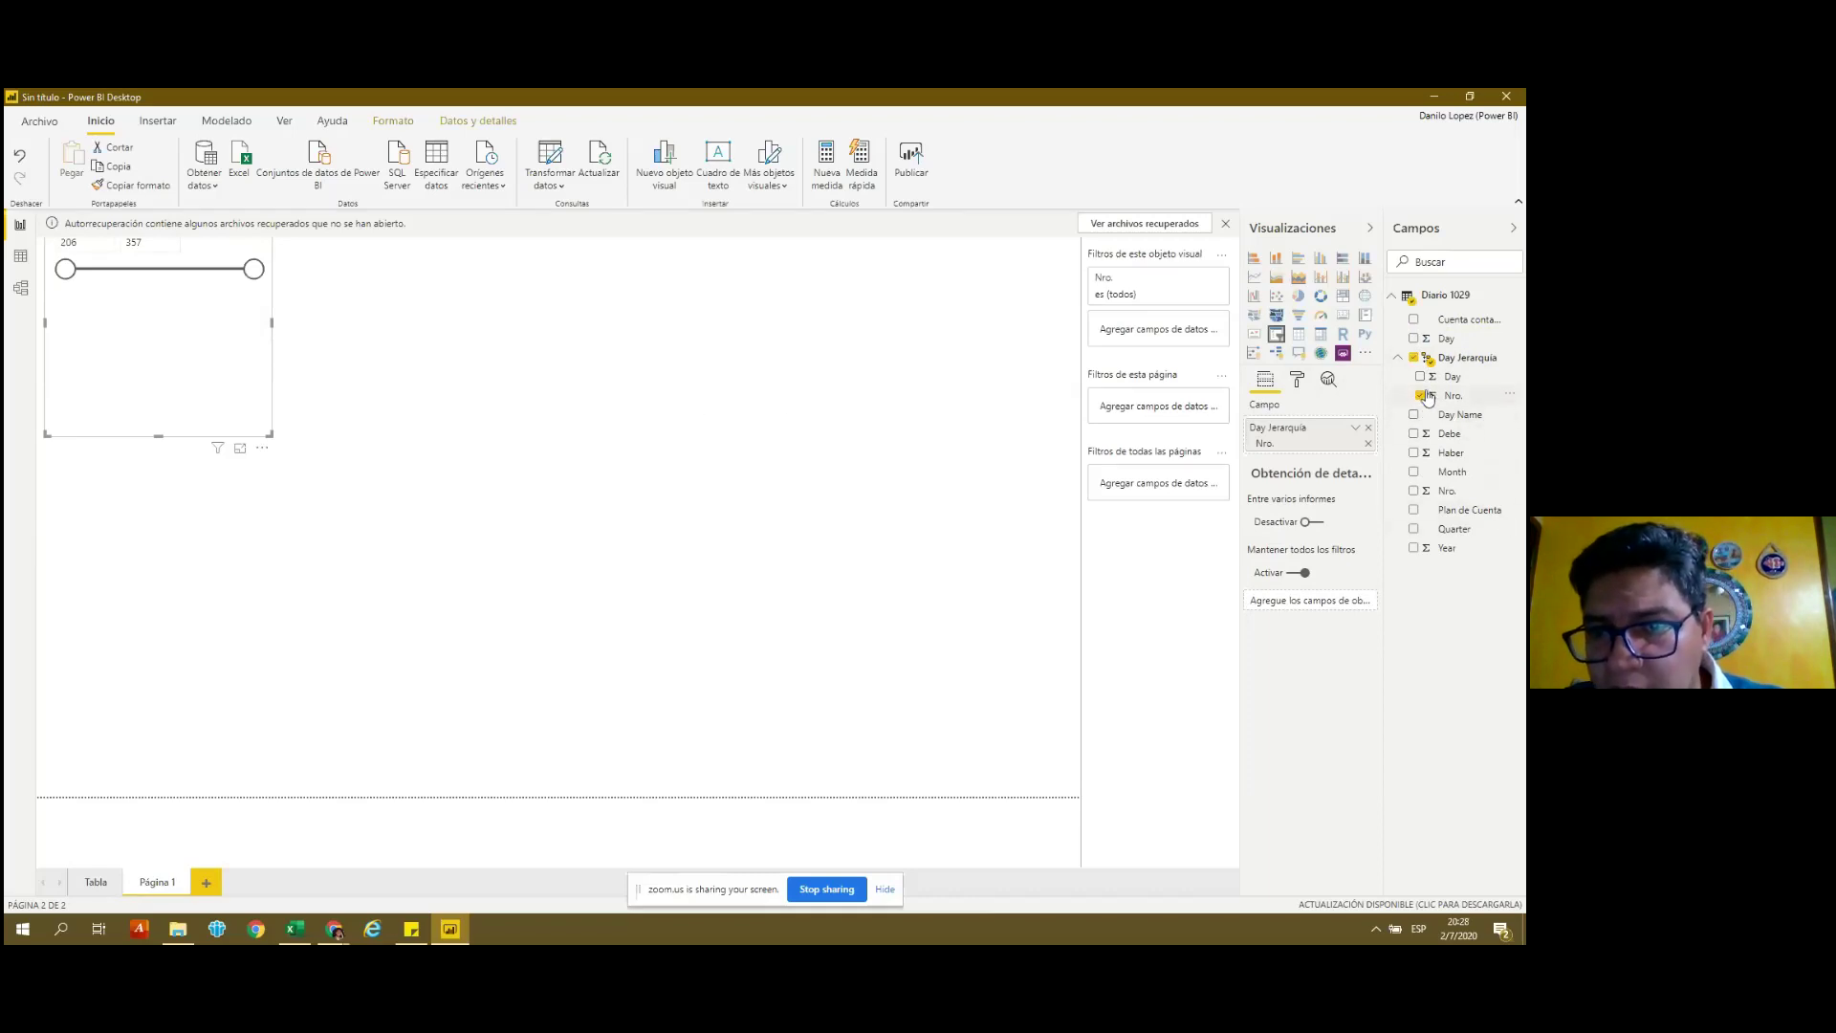
left_click(1413, 358)
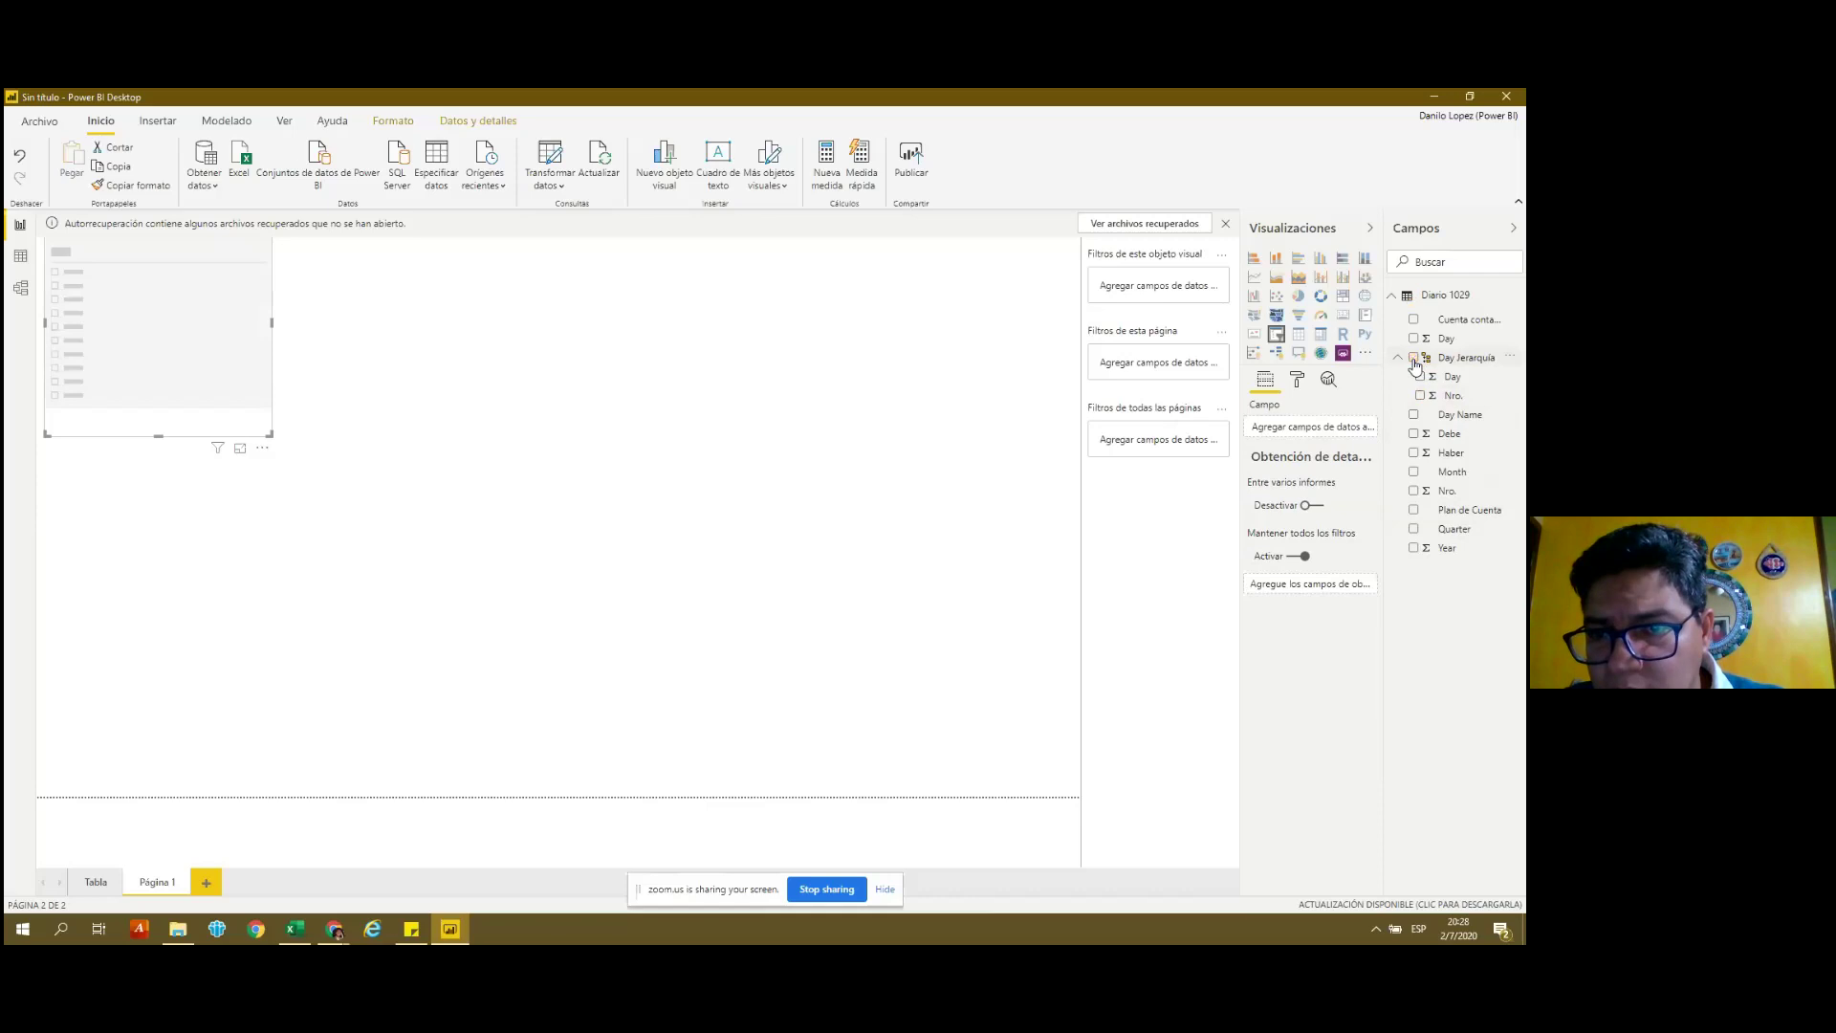
left_click(1420, 396)
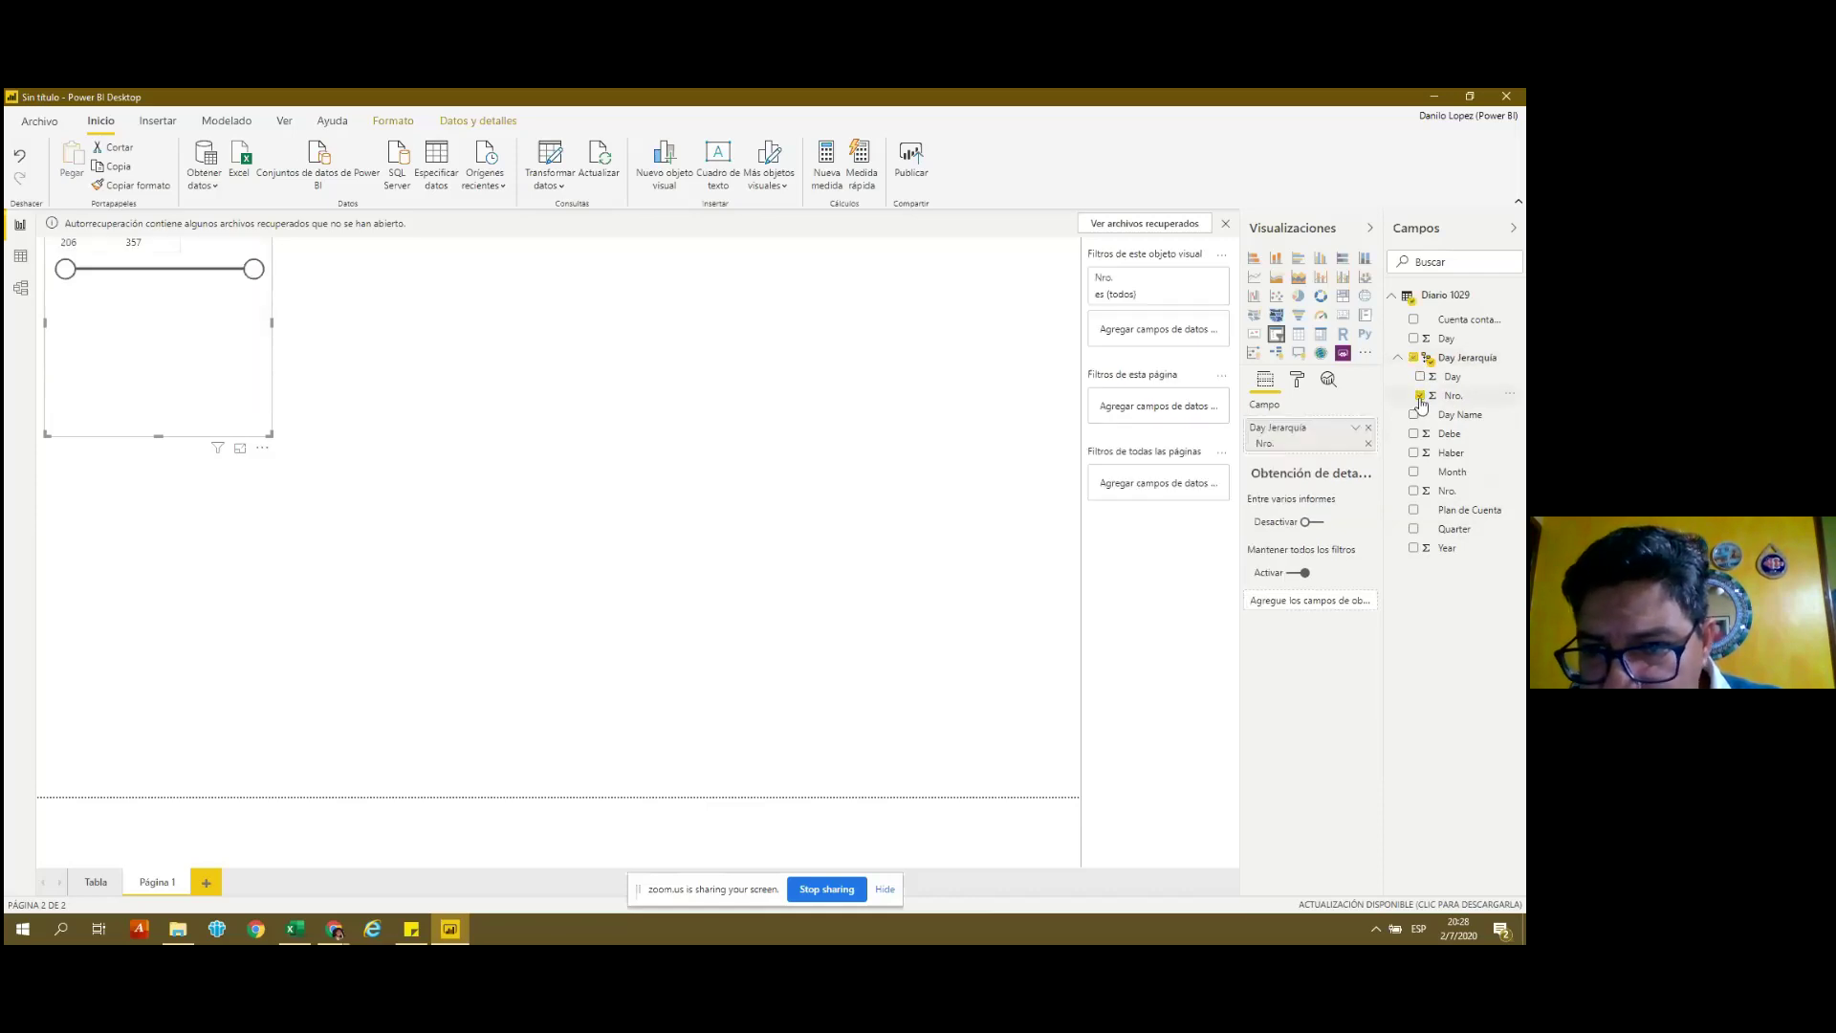
Delete Day Jerarquía from the Diario 1029 table and fix the slicer's broken field.
right_click(1452, 358)
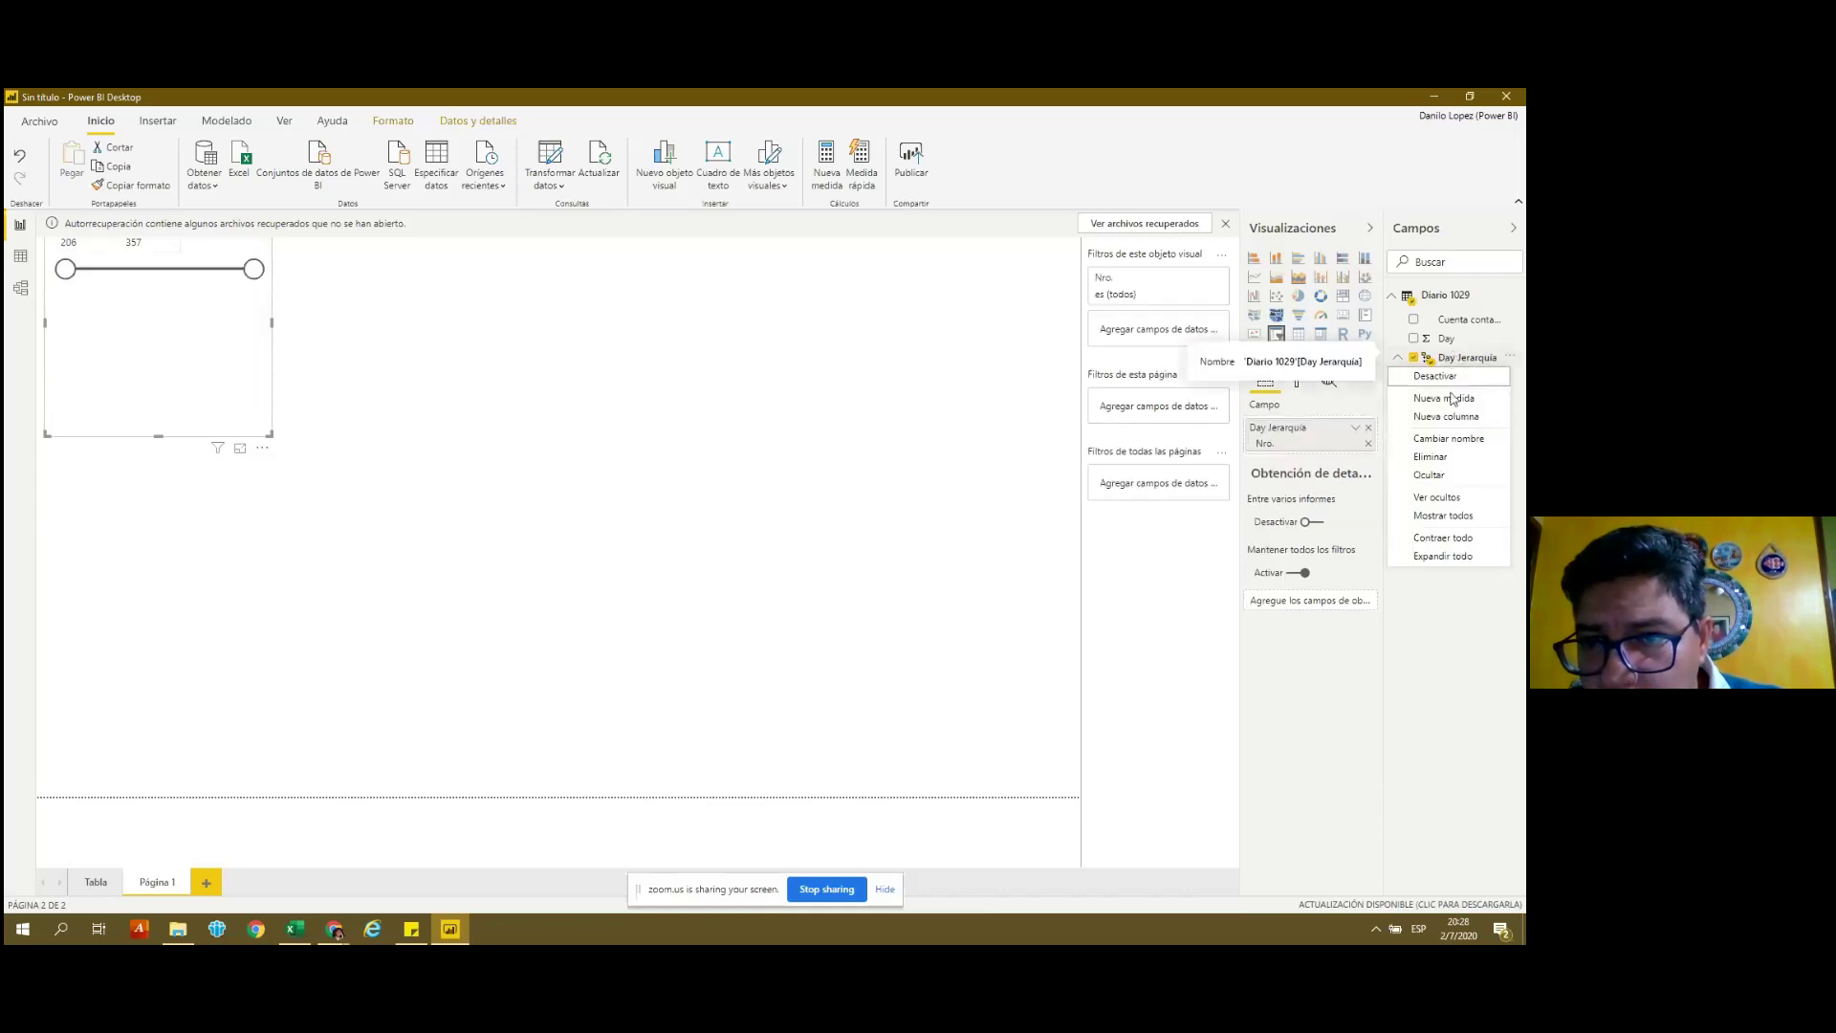
left_click(1451, 464)
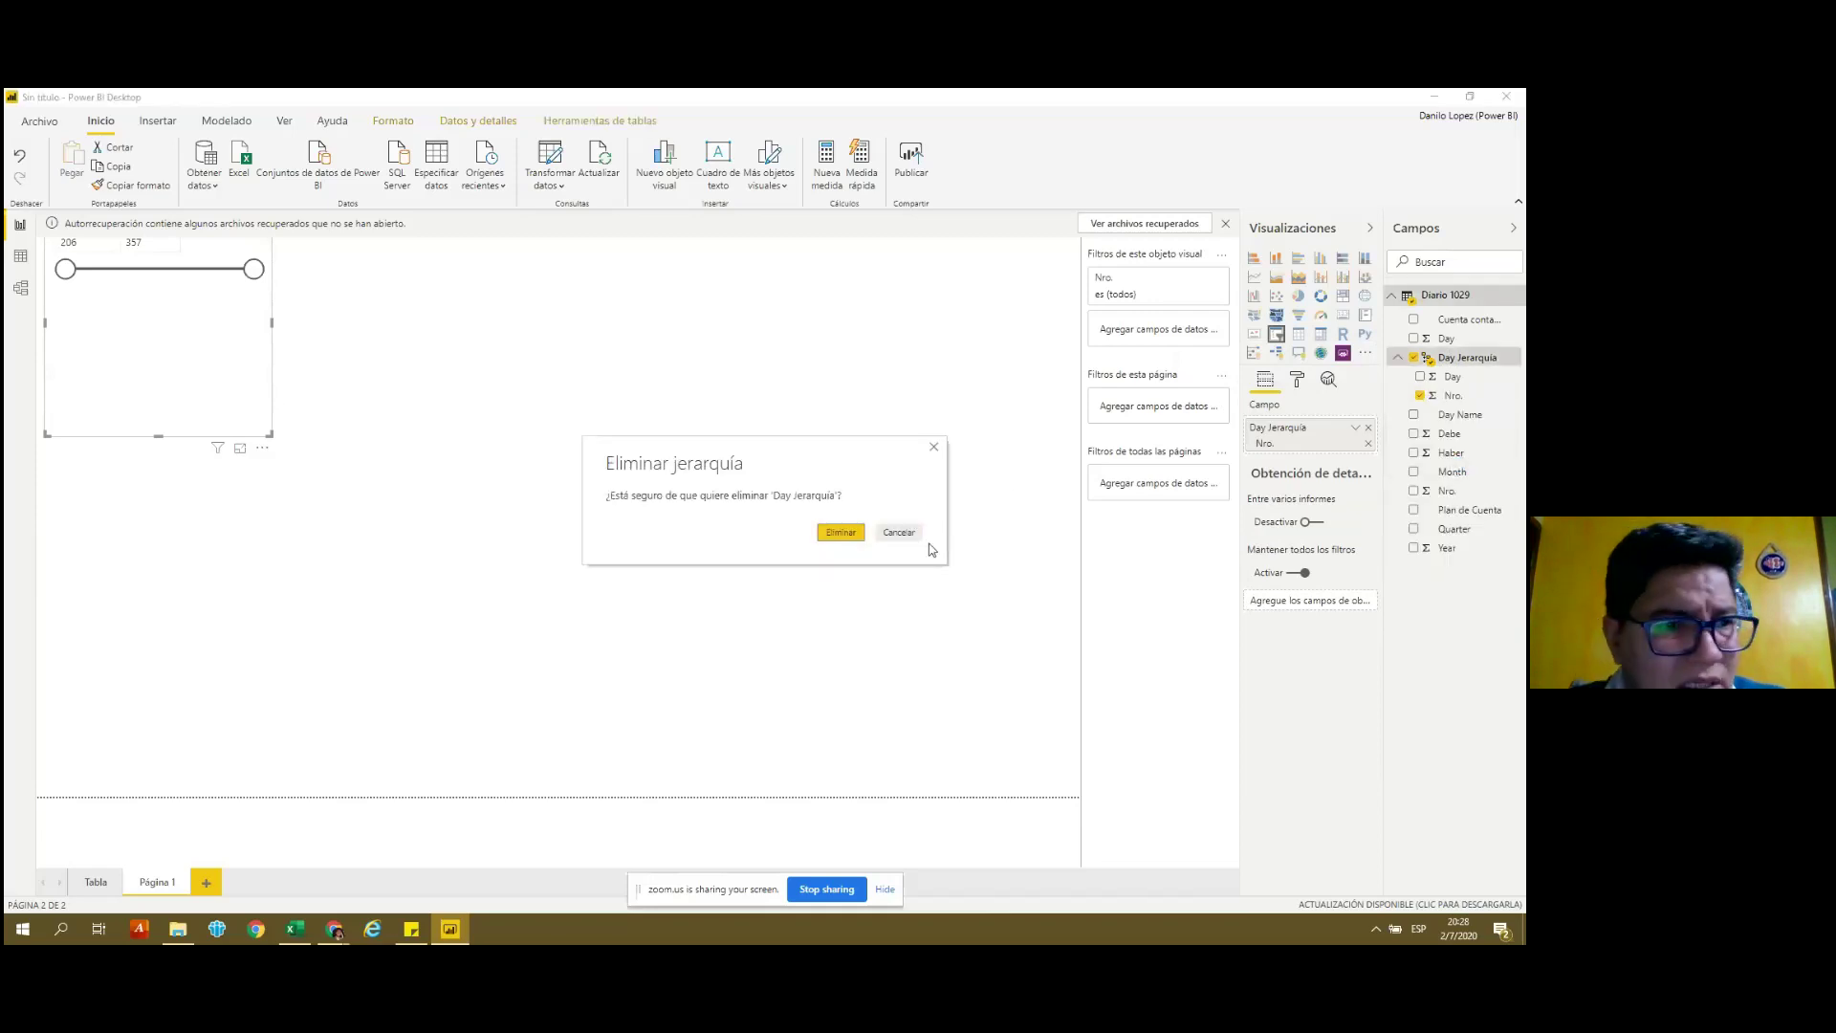
left_click(832, 531)
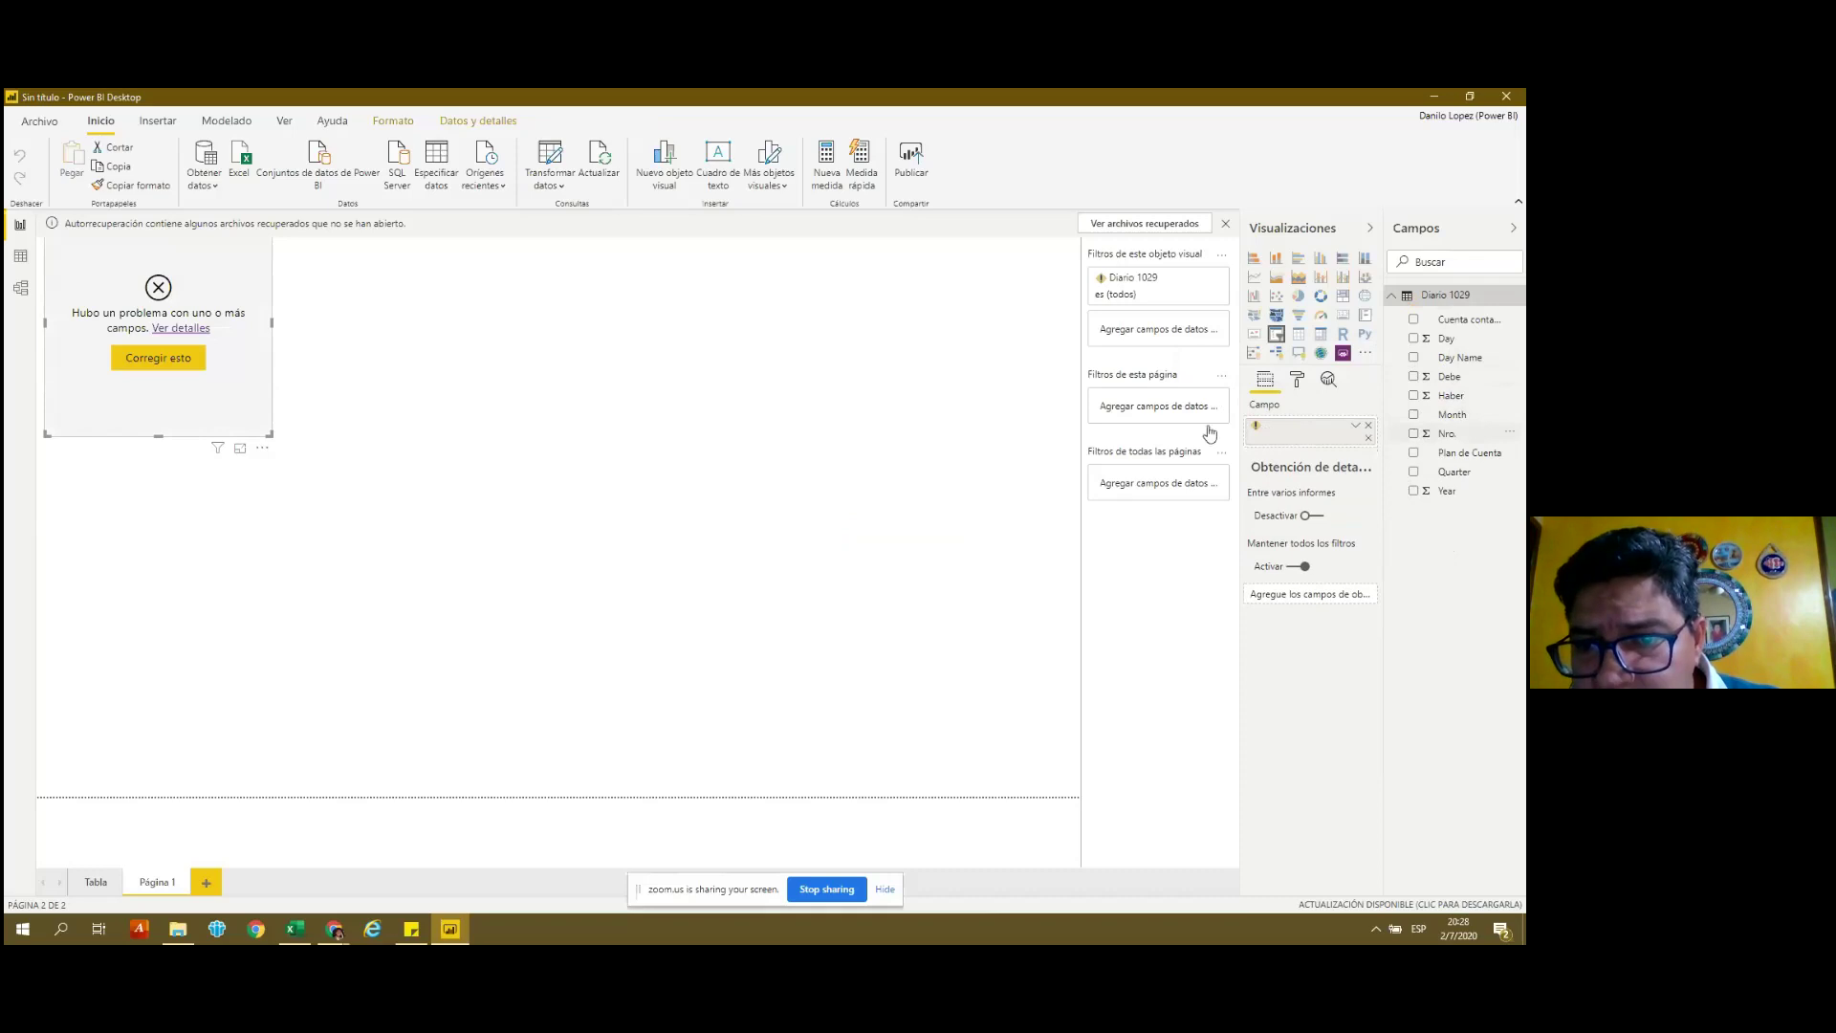
left_click(177, 372)
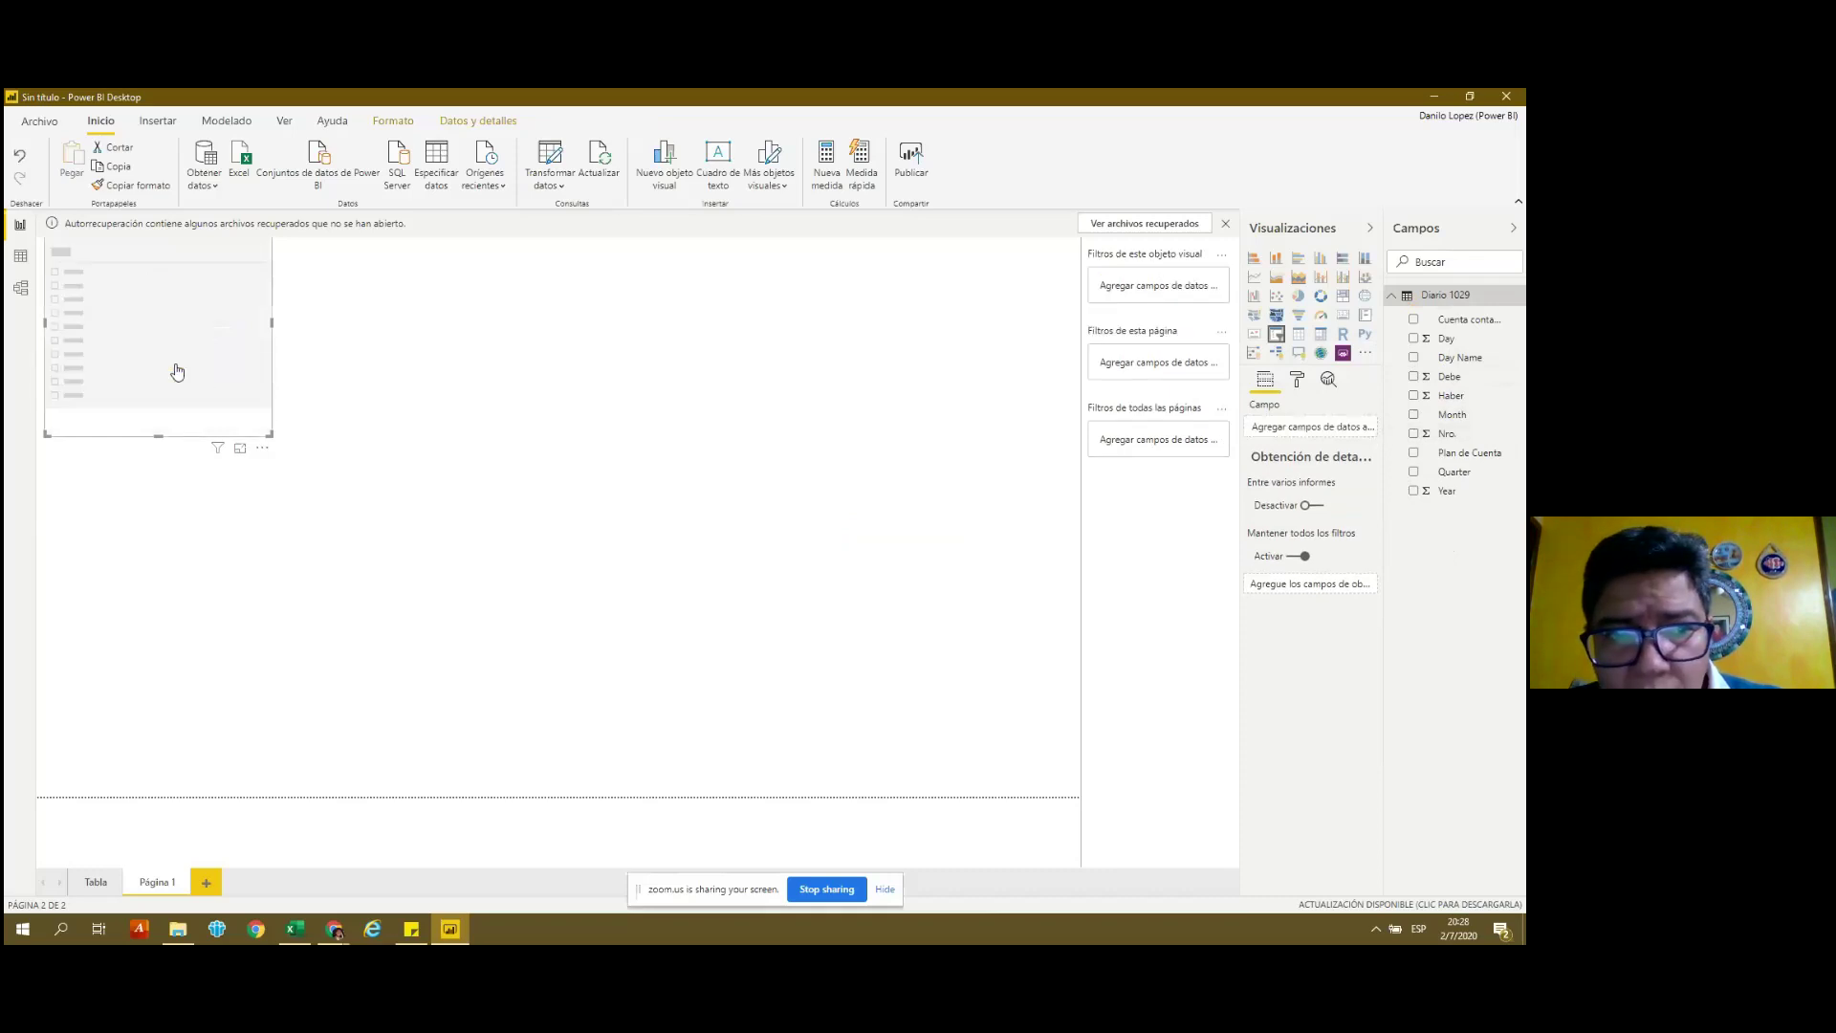
mouse_move(1466, 452)
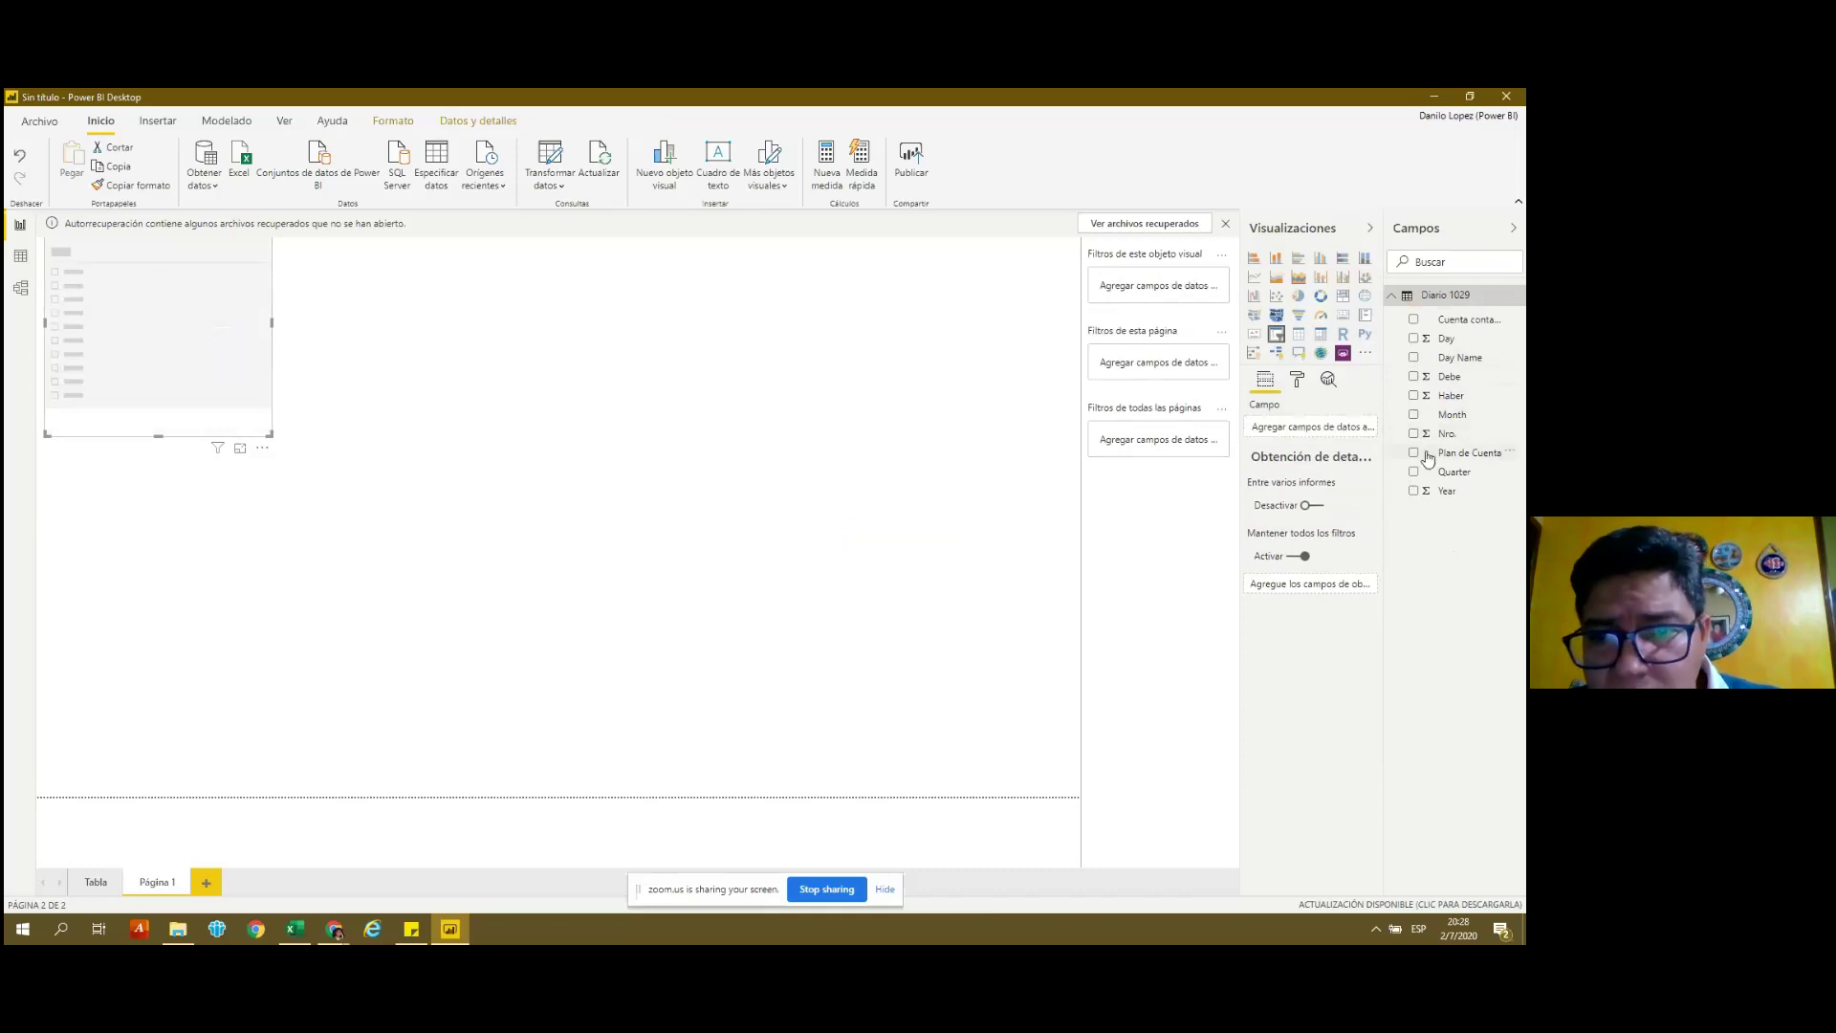
Make Nro. the slicer's field and move the slicer further into the page.
left_click(1414, 434)
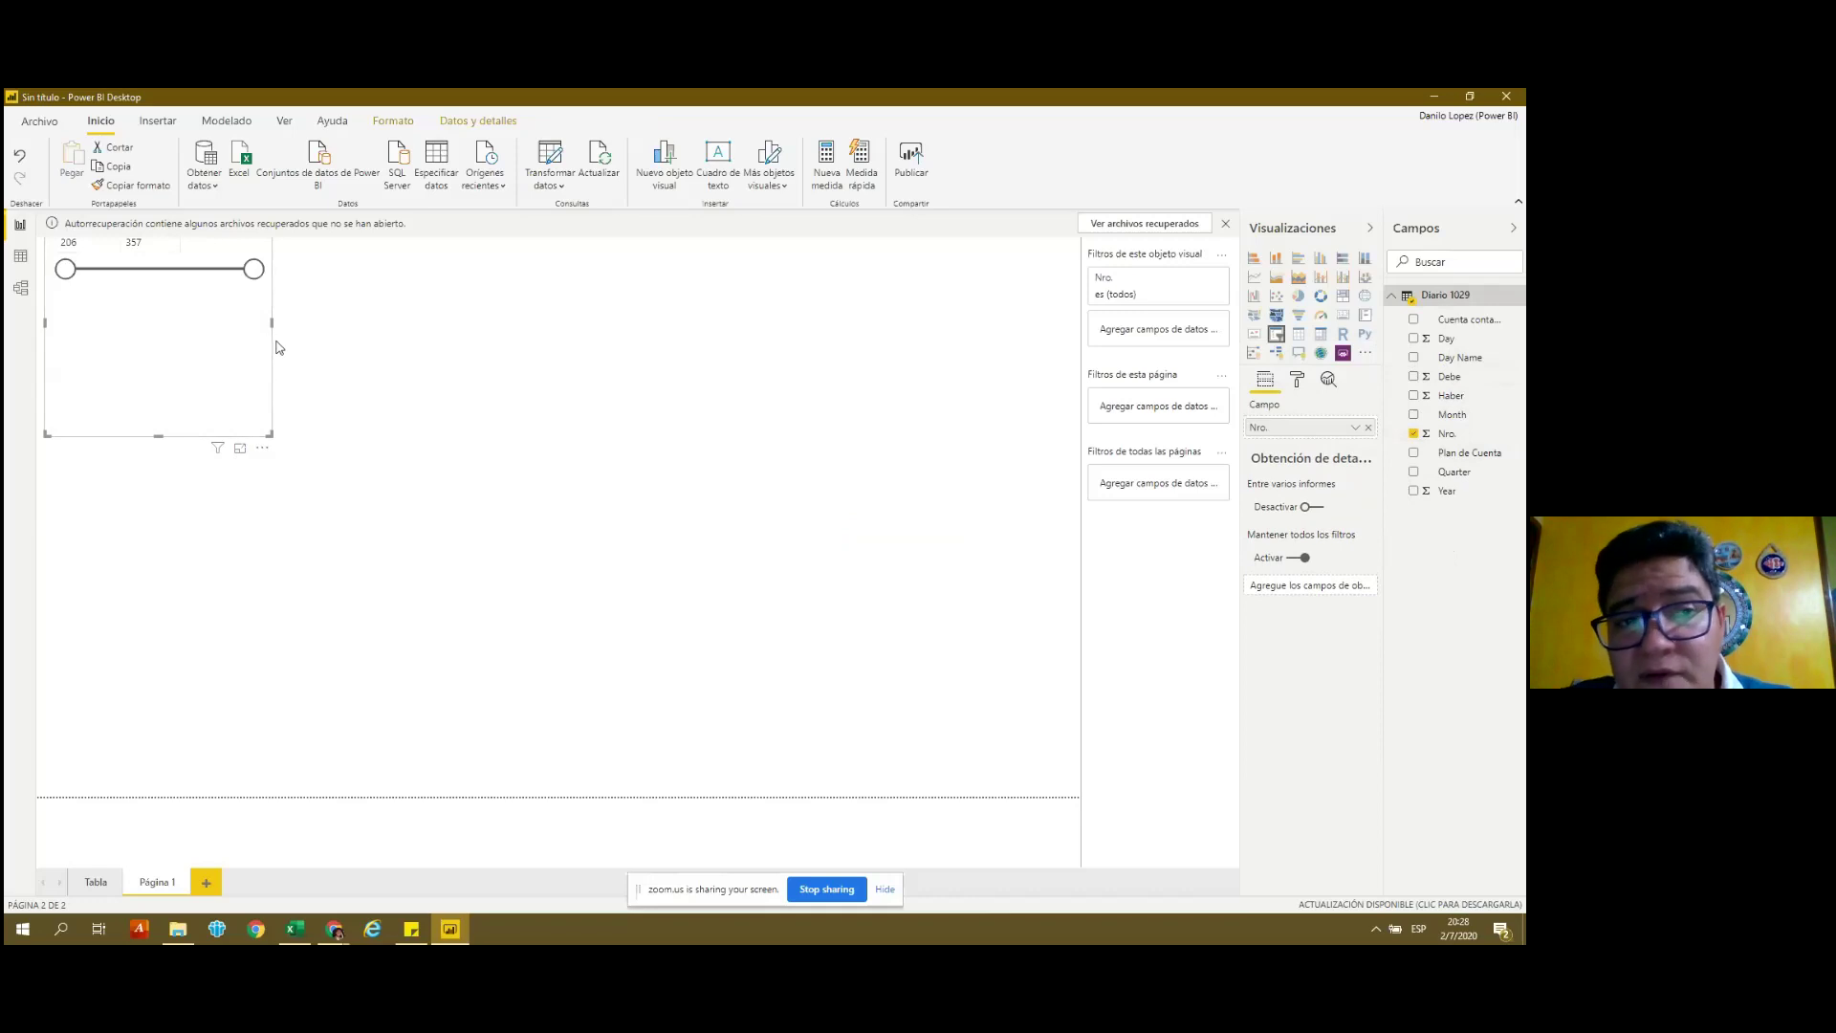
left_click_drag(291, 390, 453, 479)
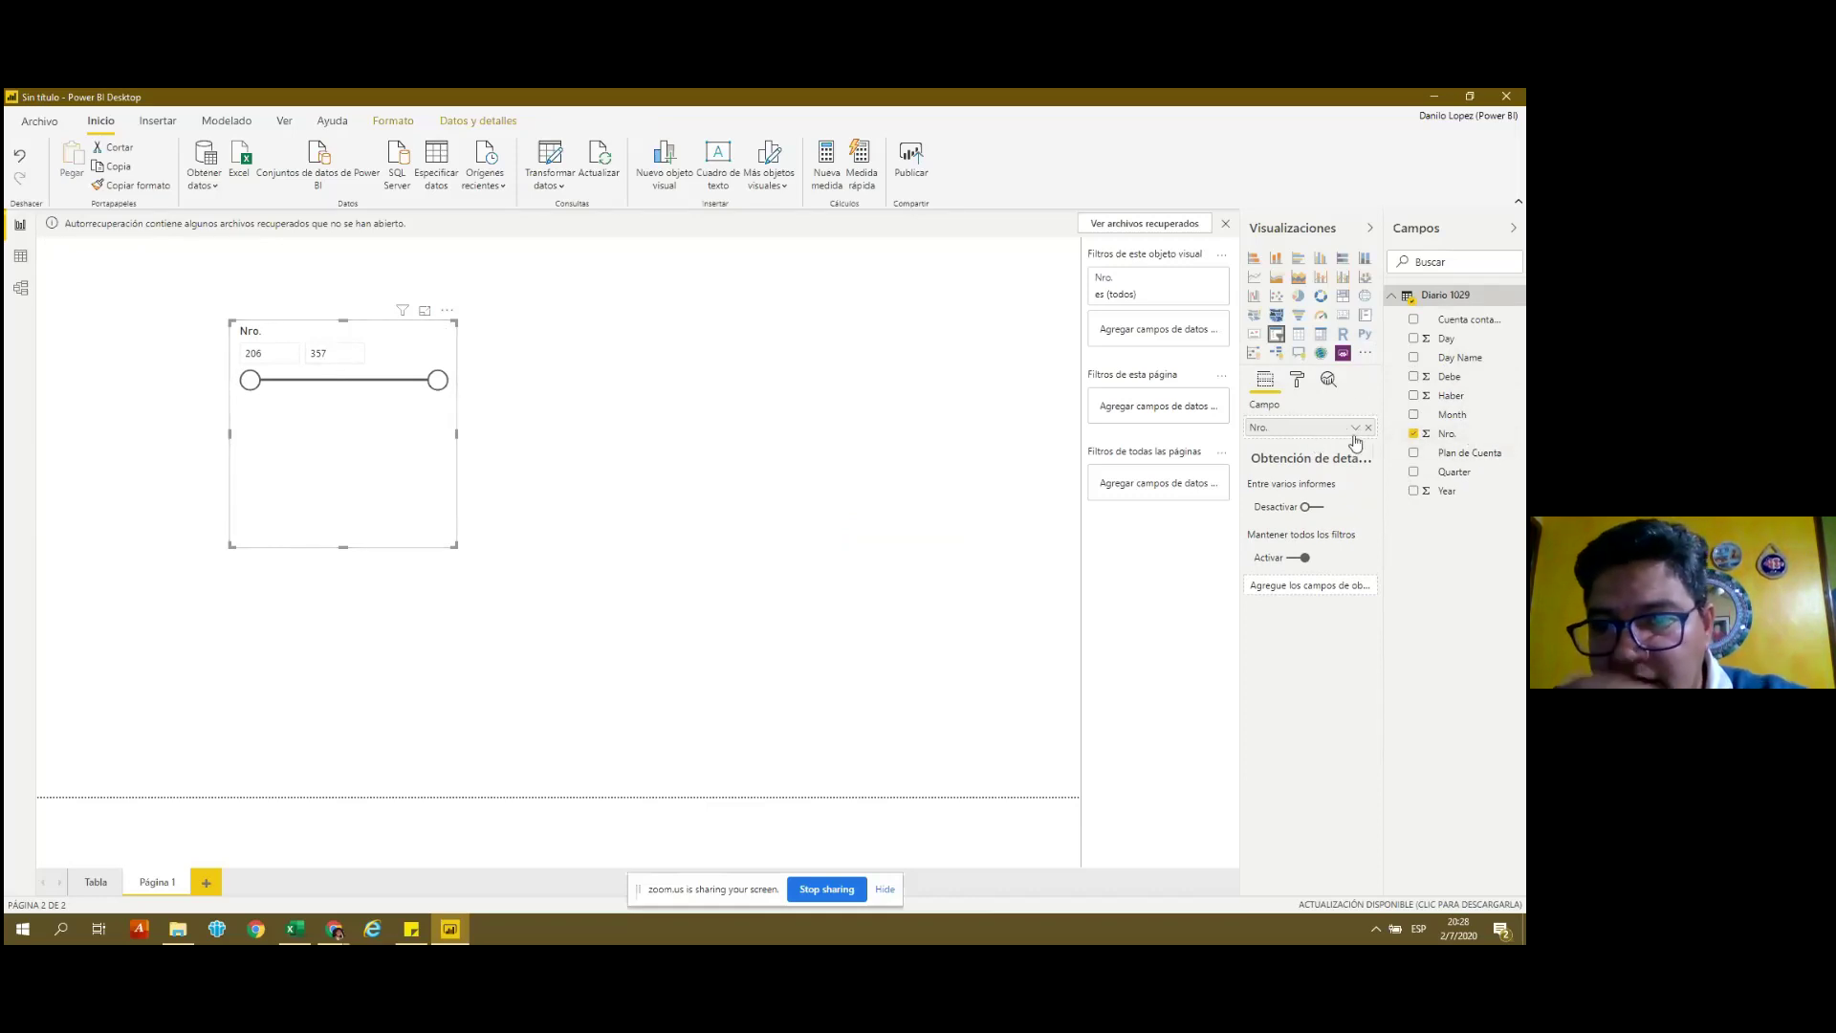
left_click(1355, 428)
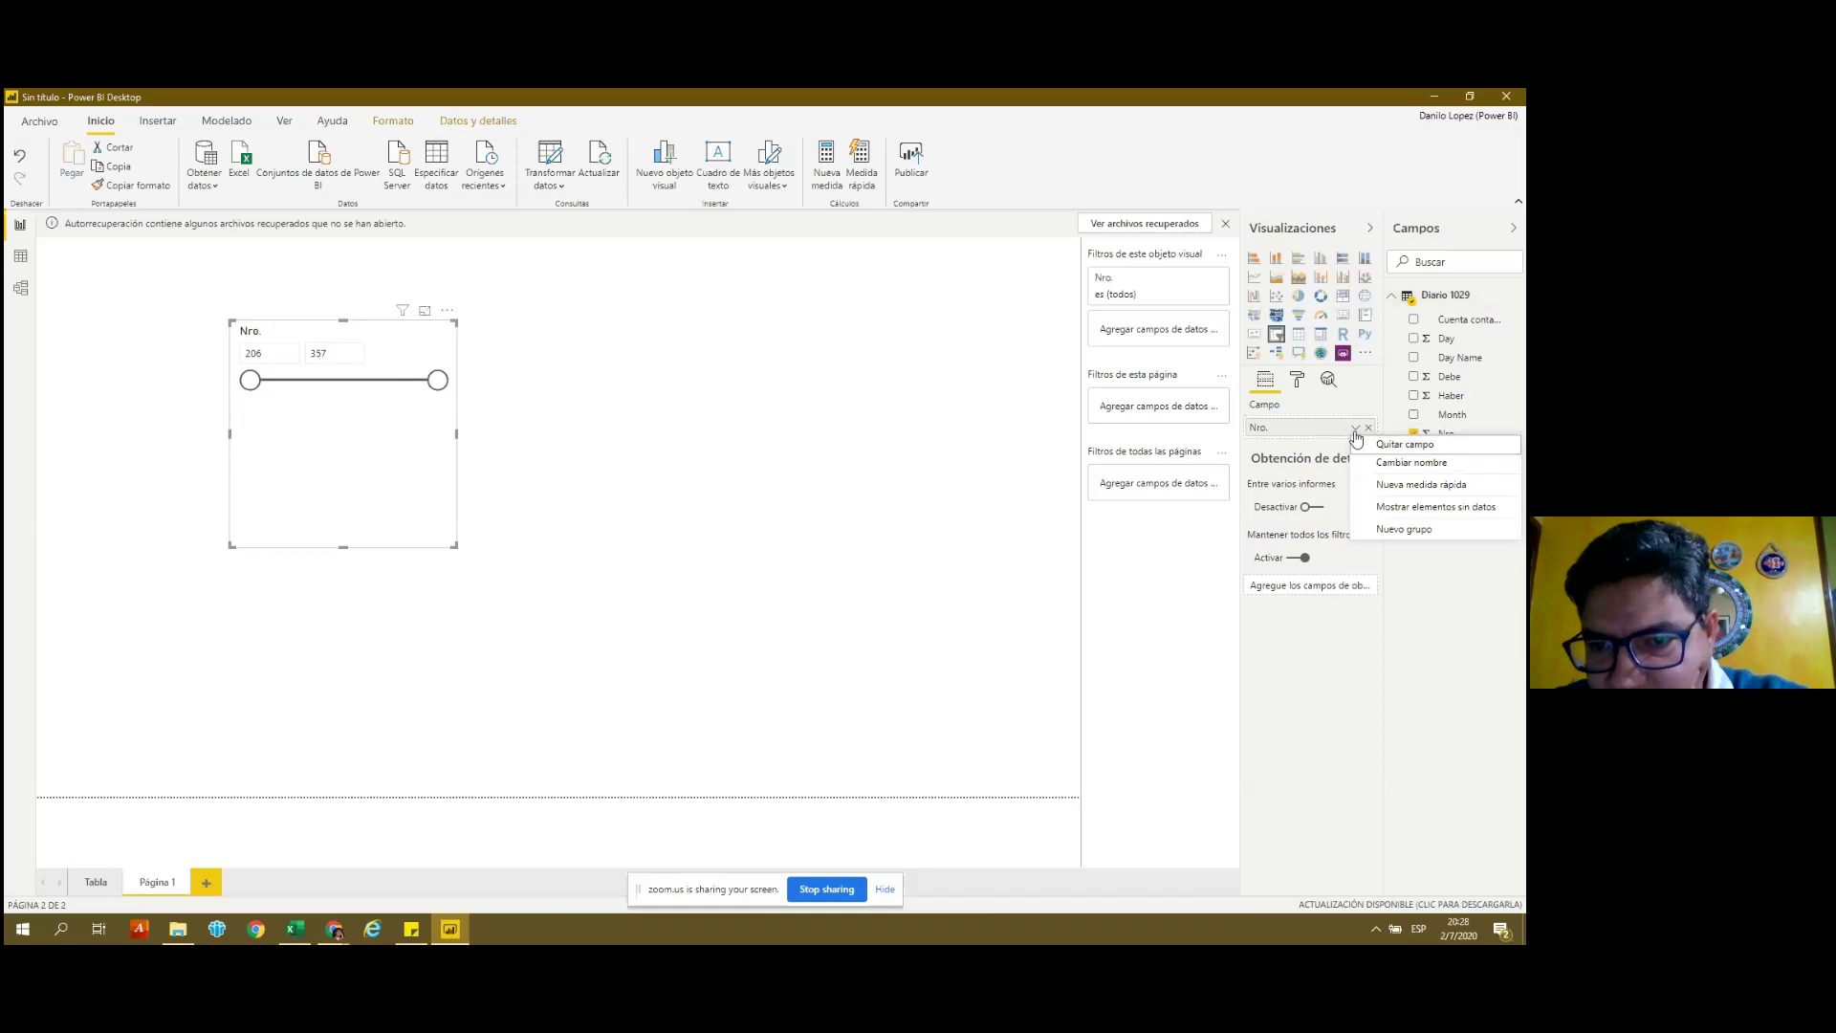
left_click(1355, 428)
left_click(1355, 428)
left_click(1355, 429)
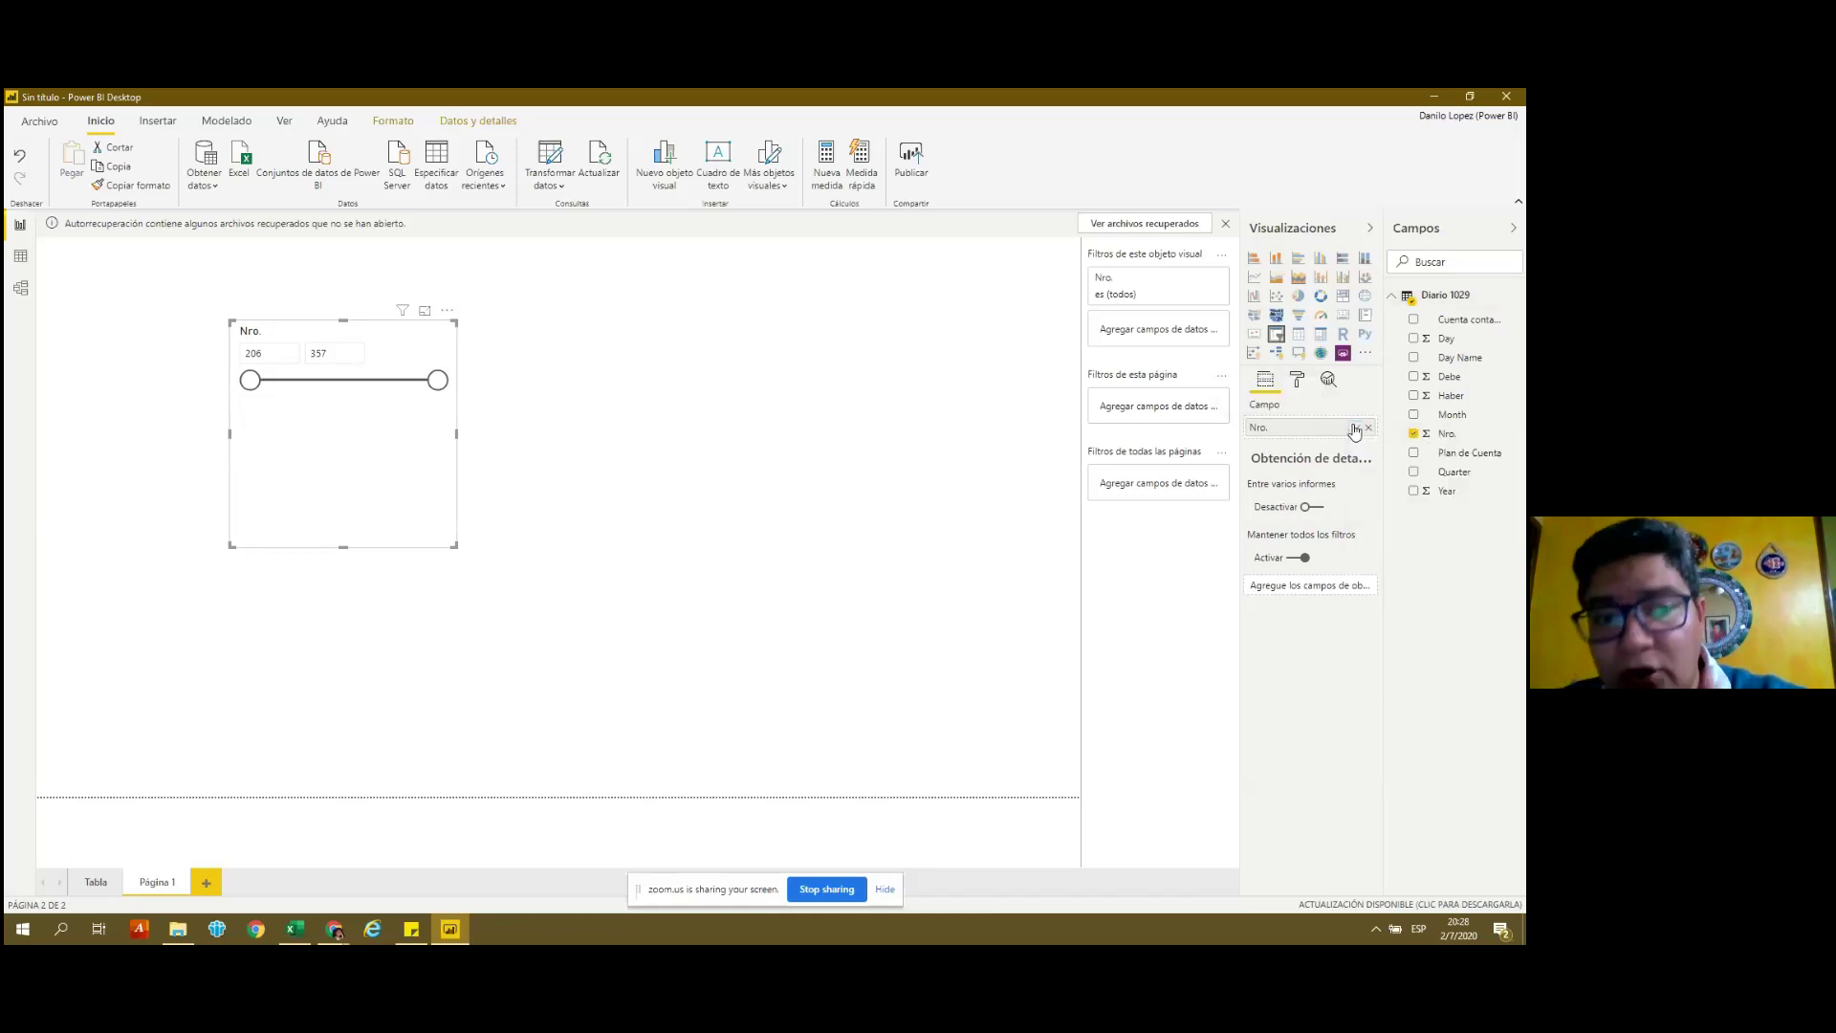
left_click(1355, 428)
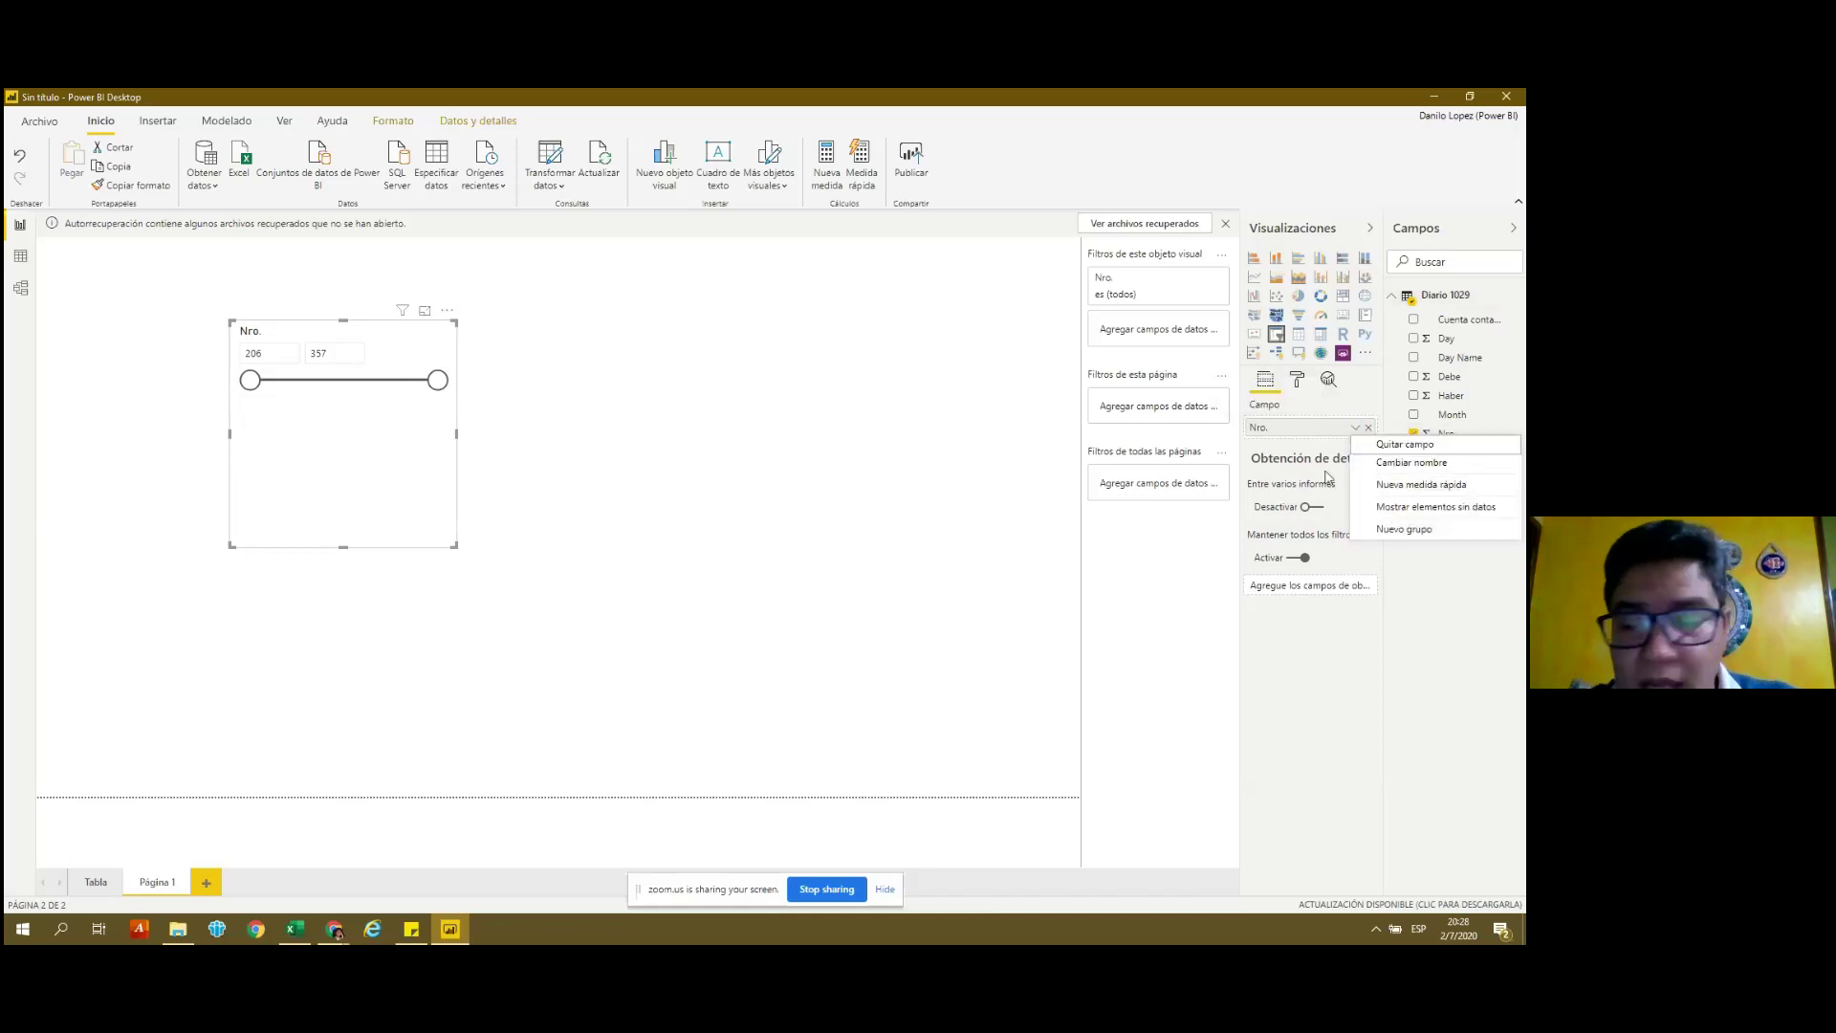
left_click(1295, 438)
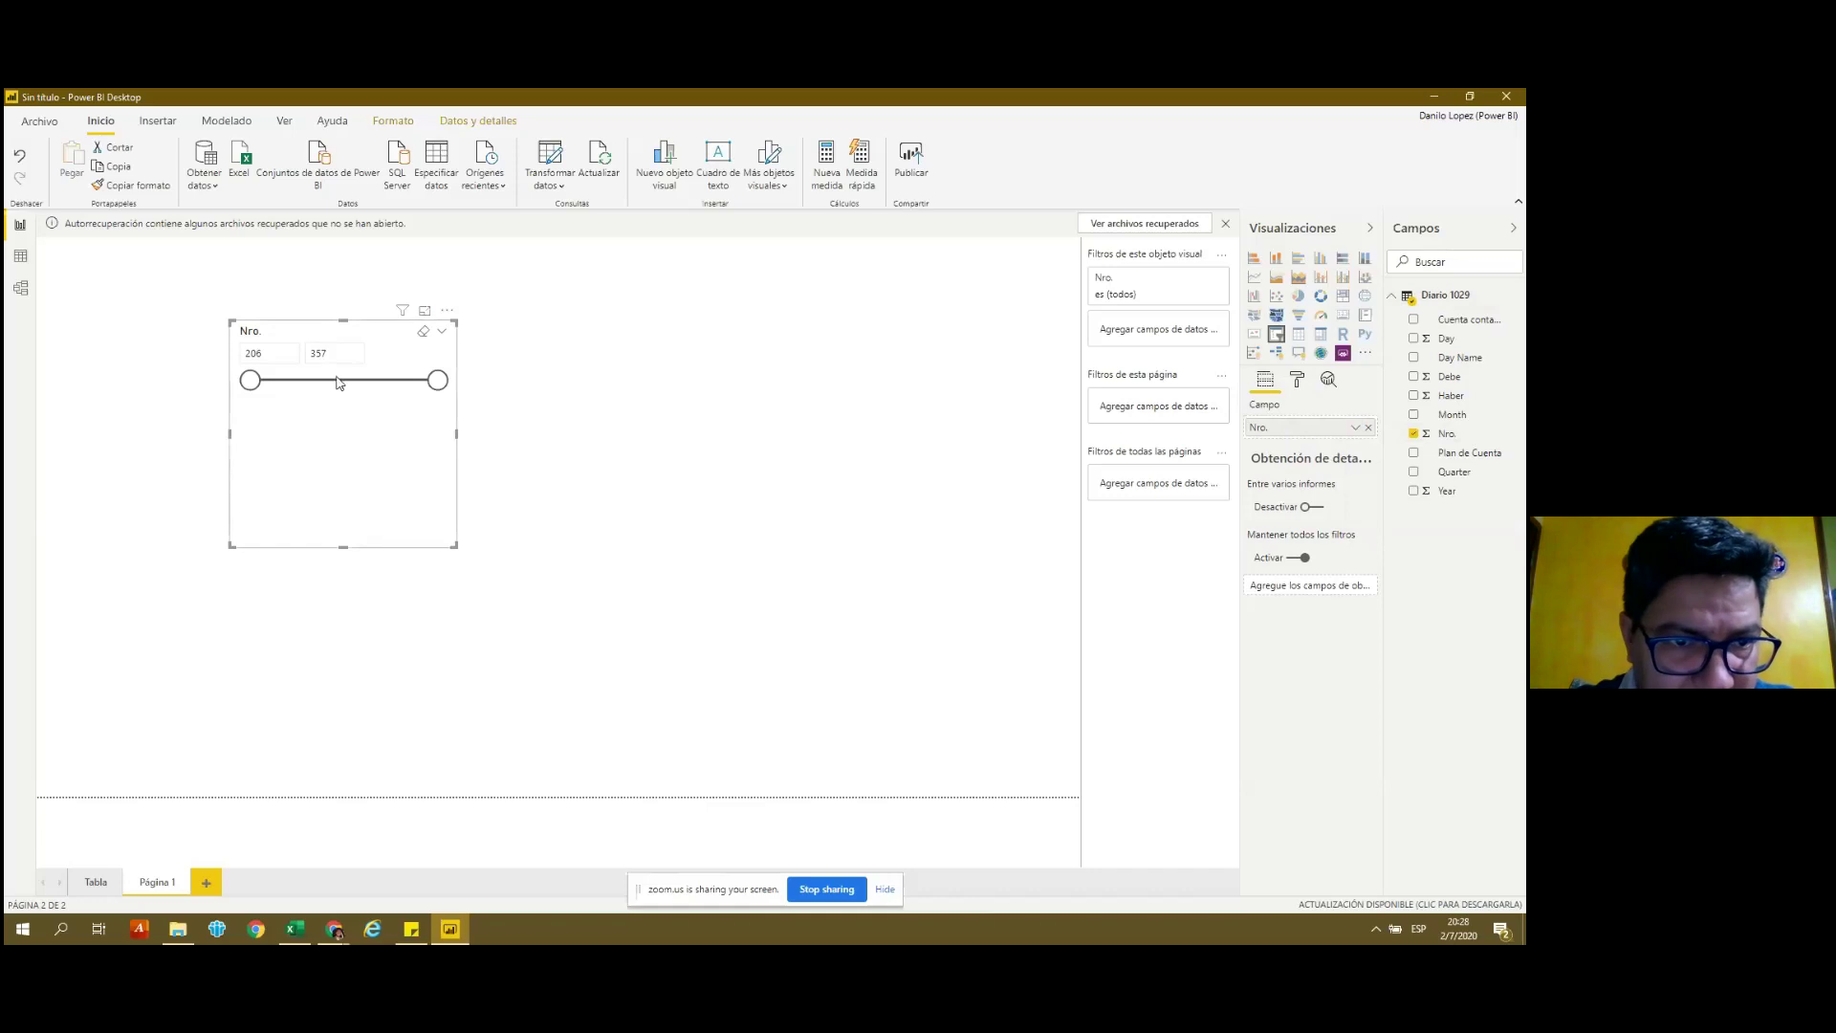
left_click(1356, 427)
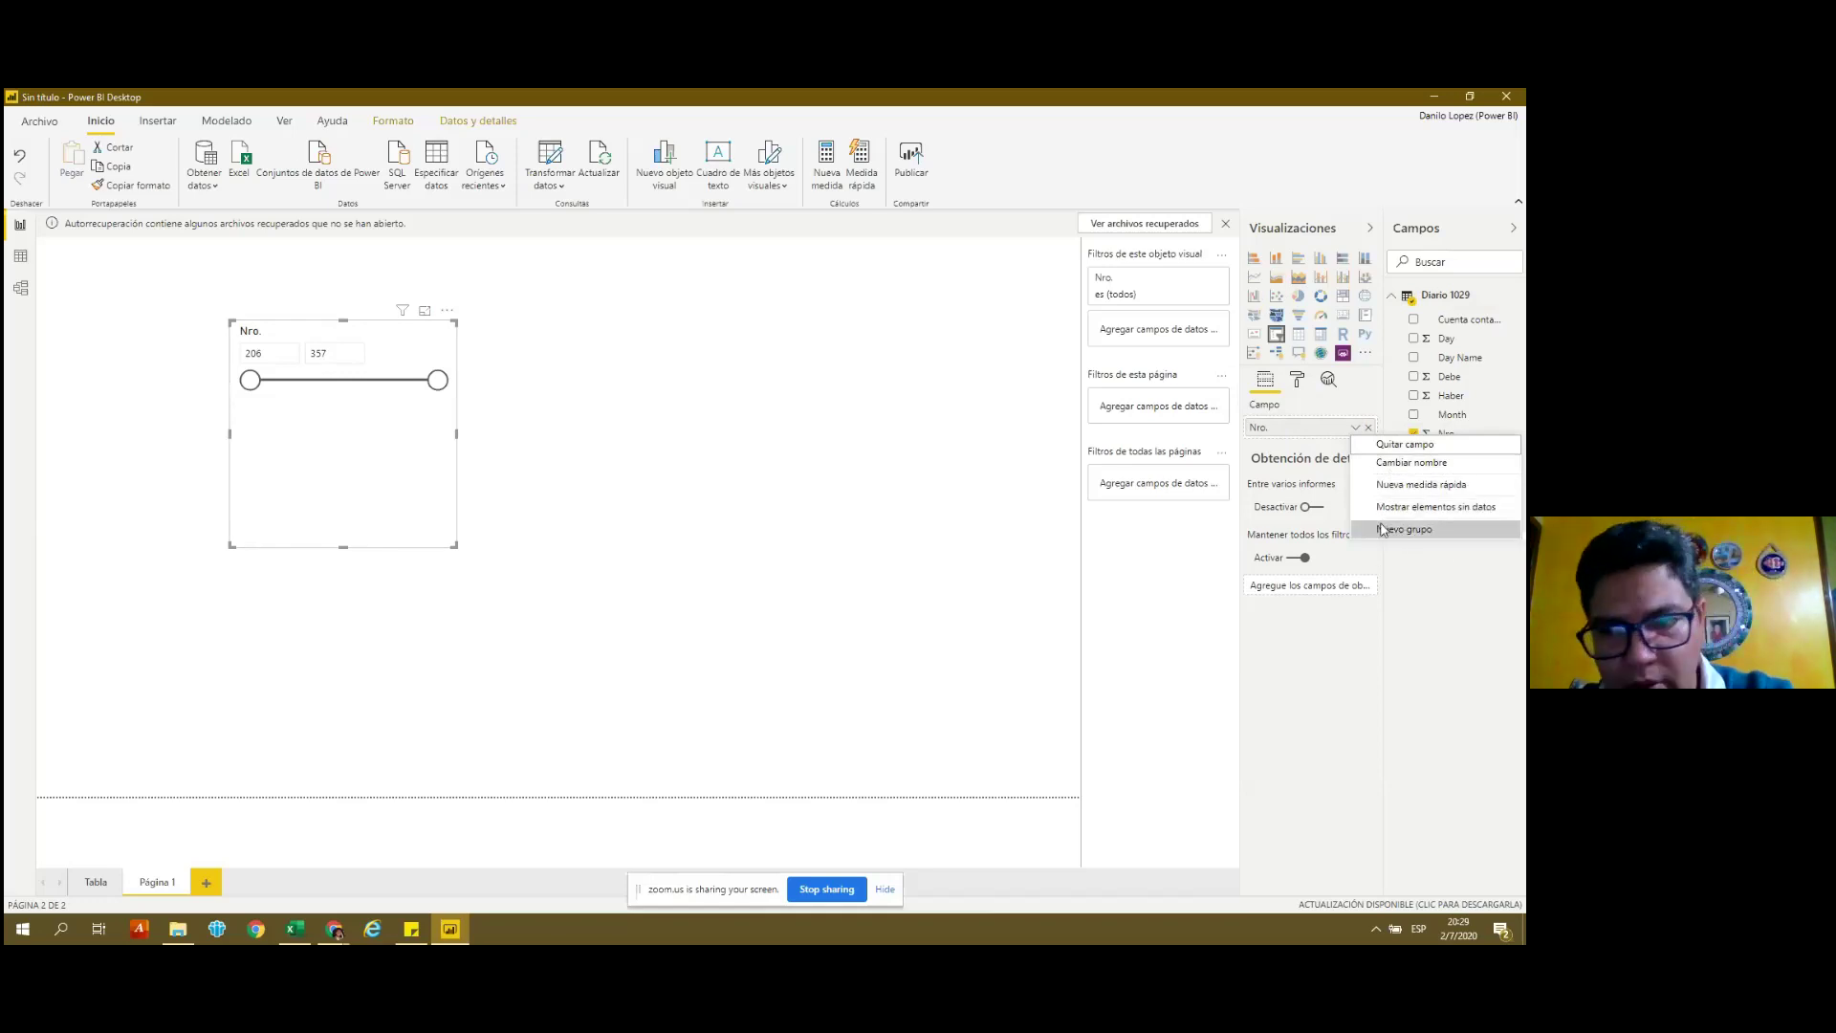
left_click(1336, 646)
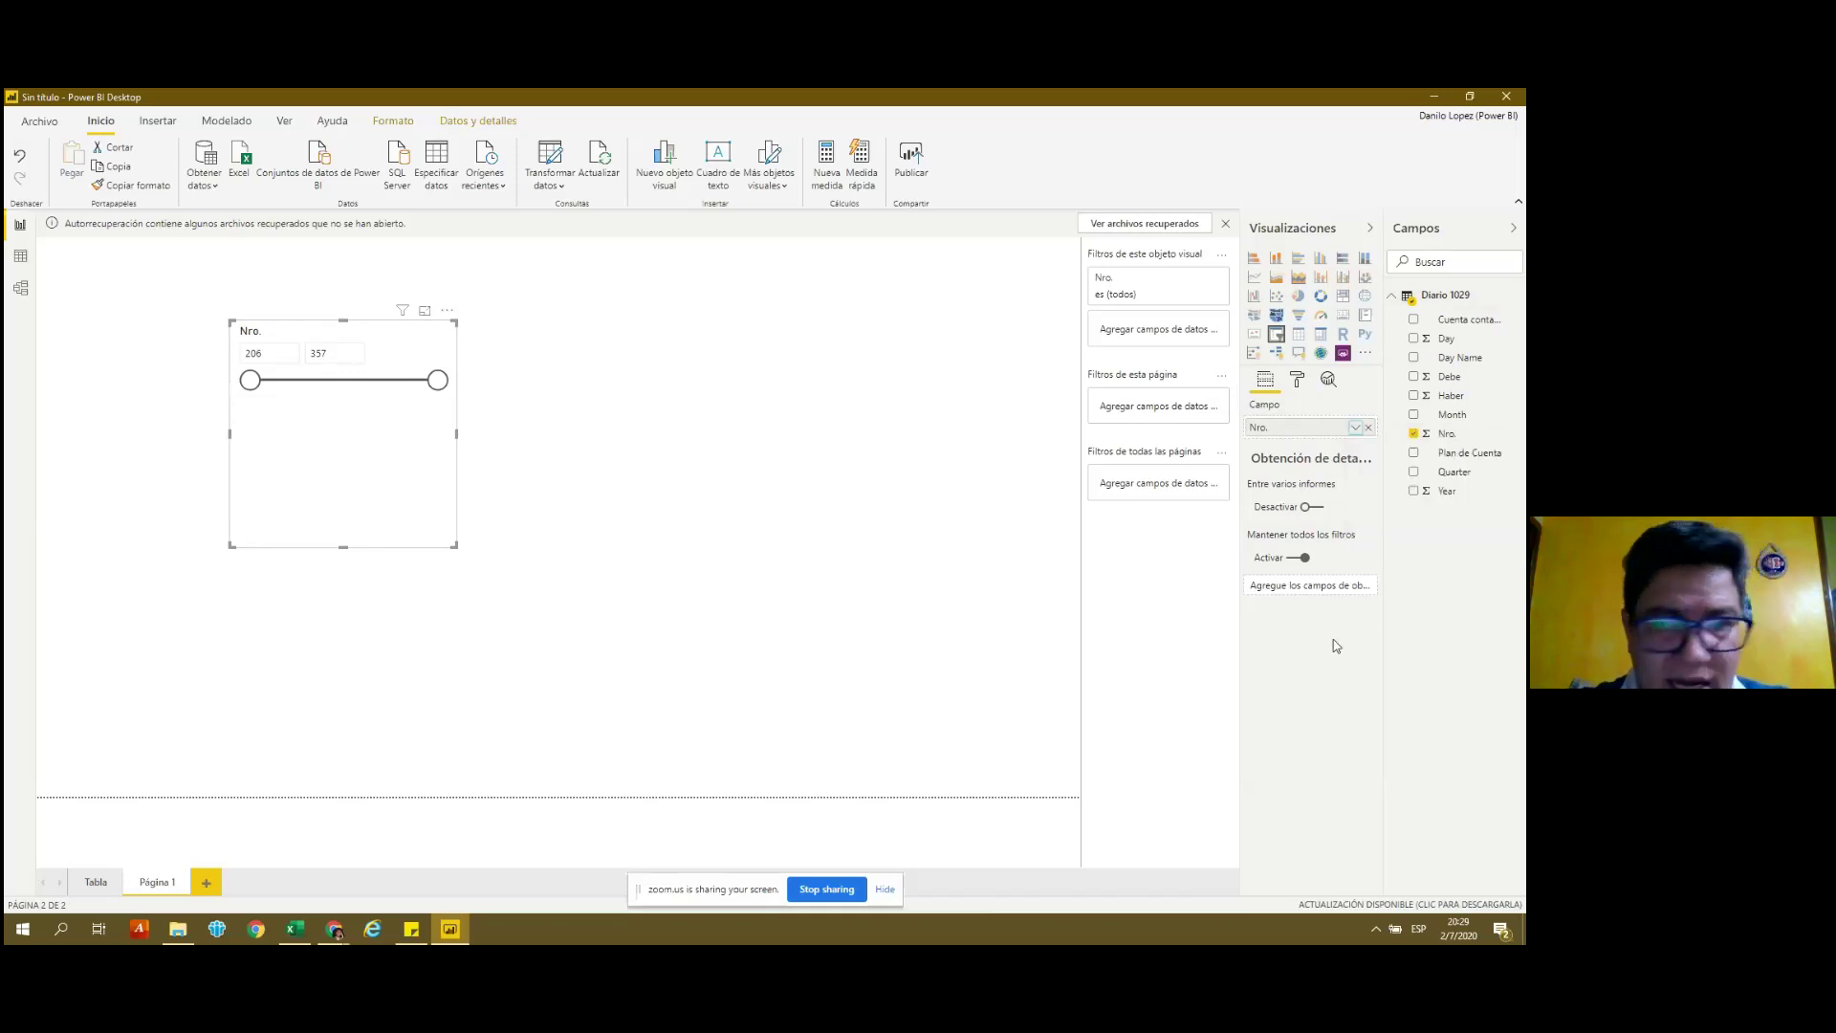
Nudge the Nro. slicer right, widen it slightly, and show the slicer style choices.
mouse_move(353, 384)
left_click_drag(352, 386, 390, 376)
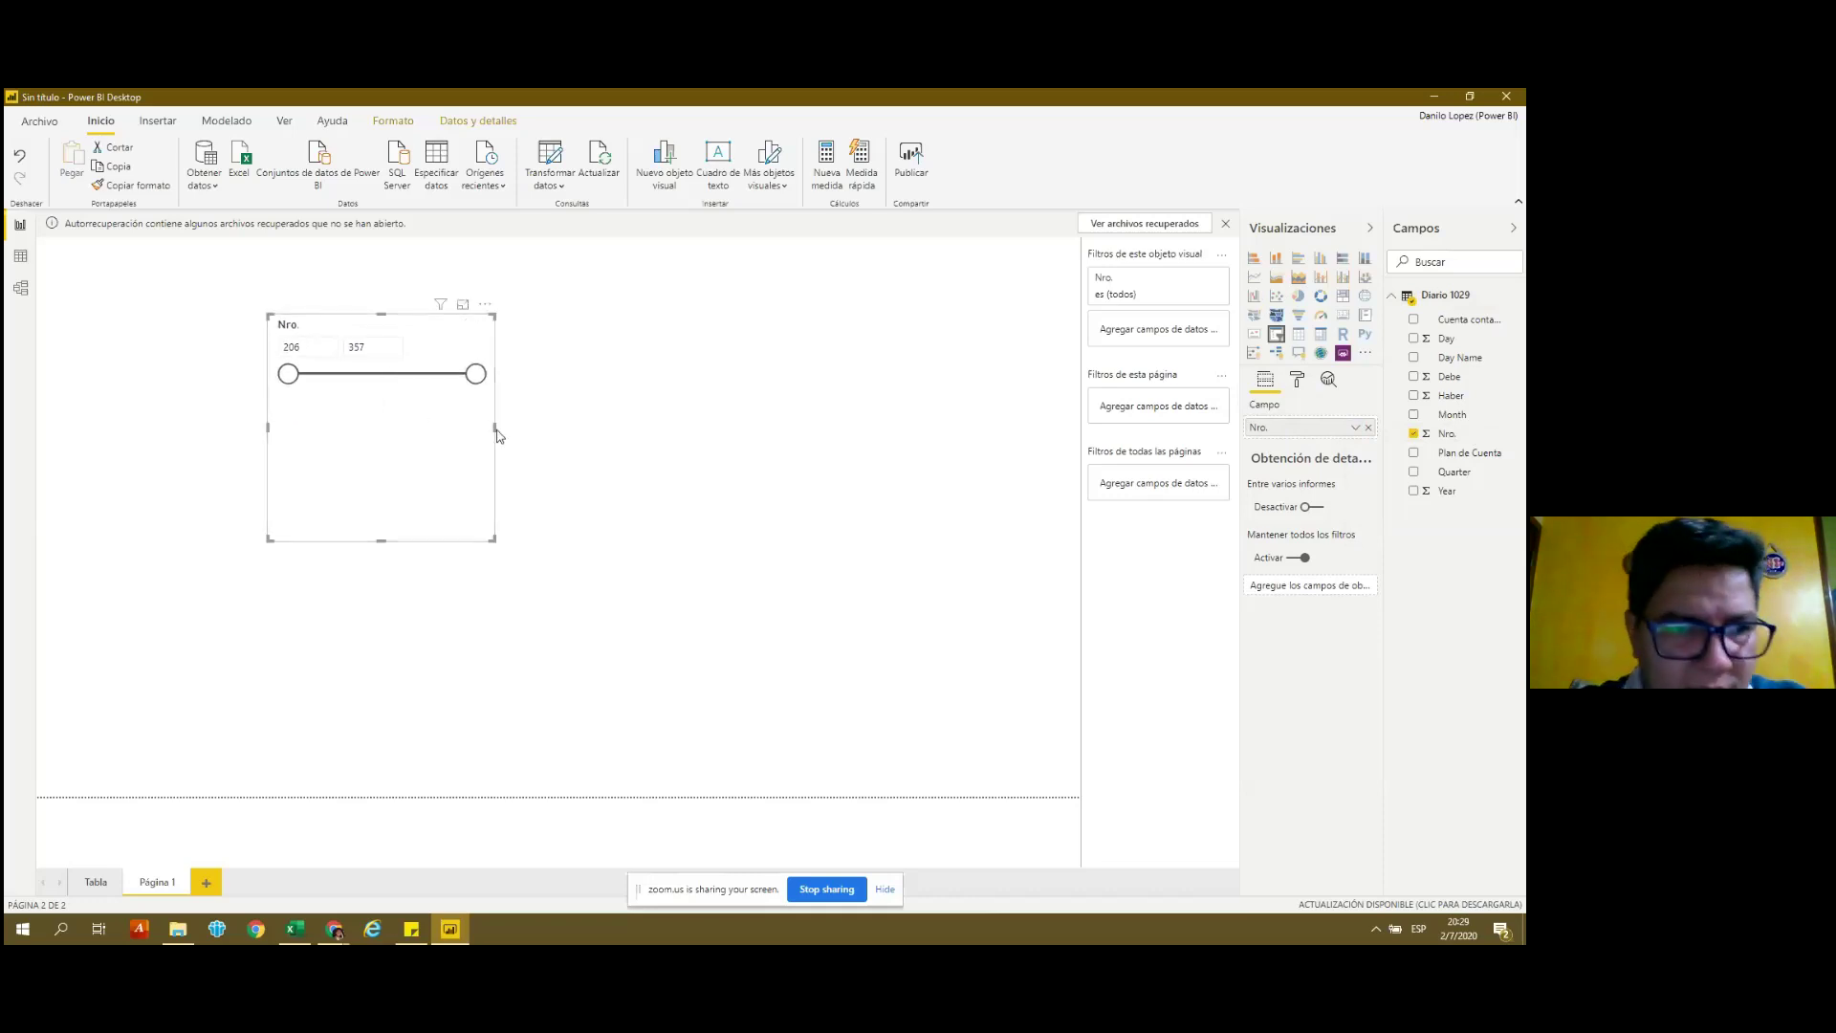
left_click_drag(494, 428, 500, 430)
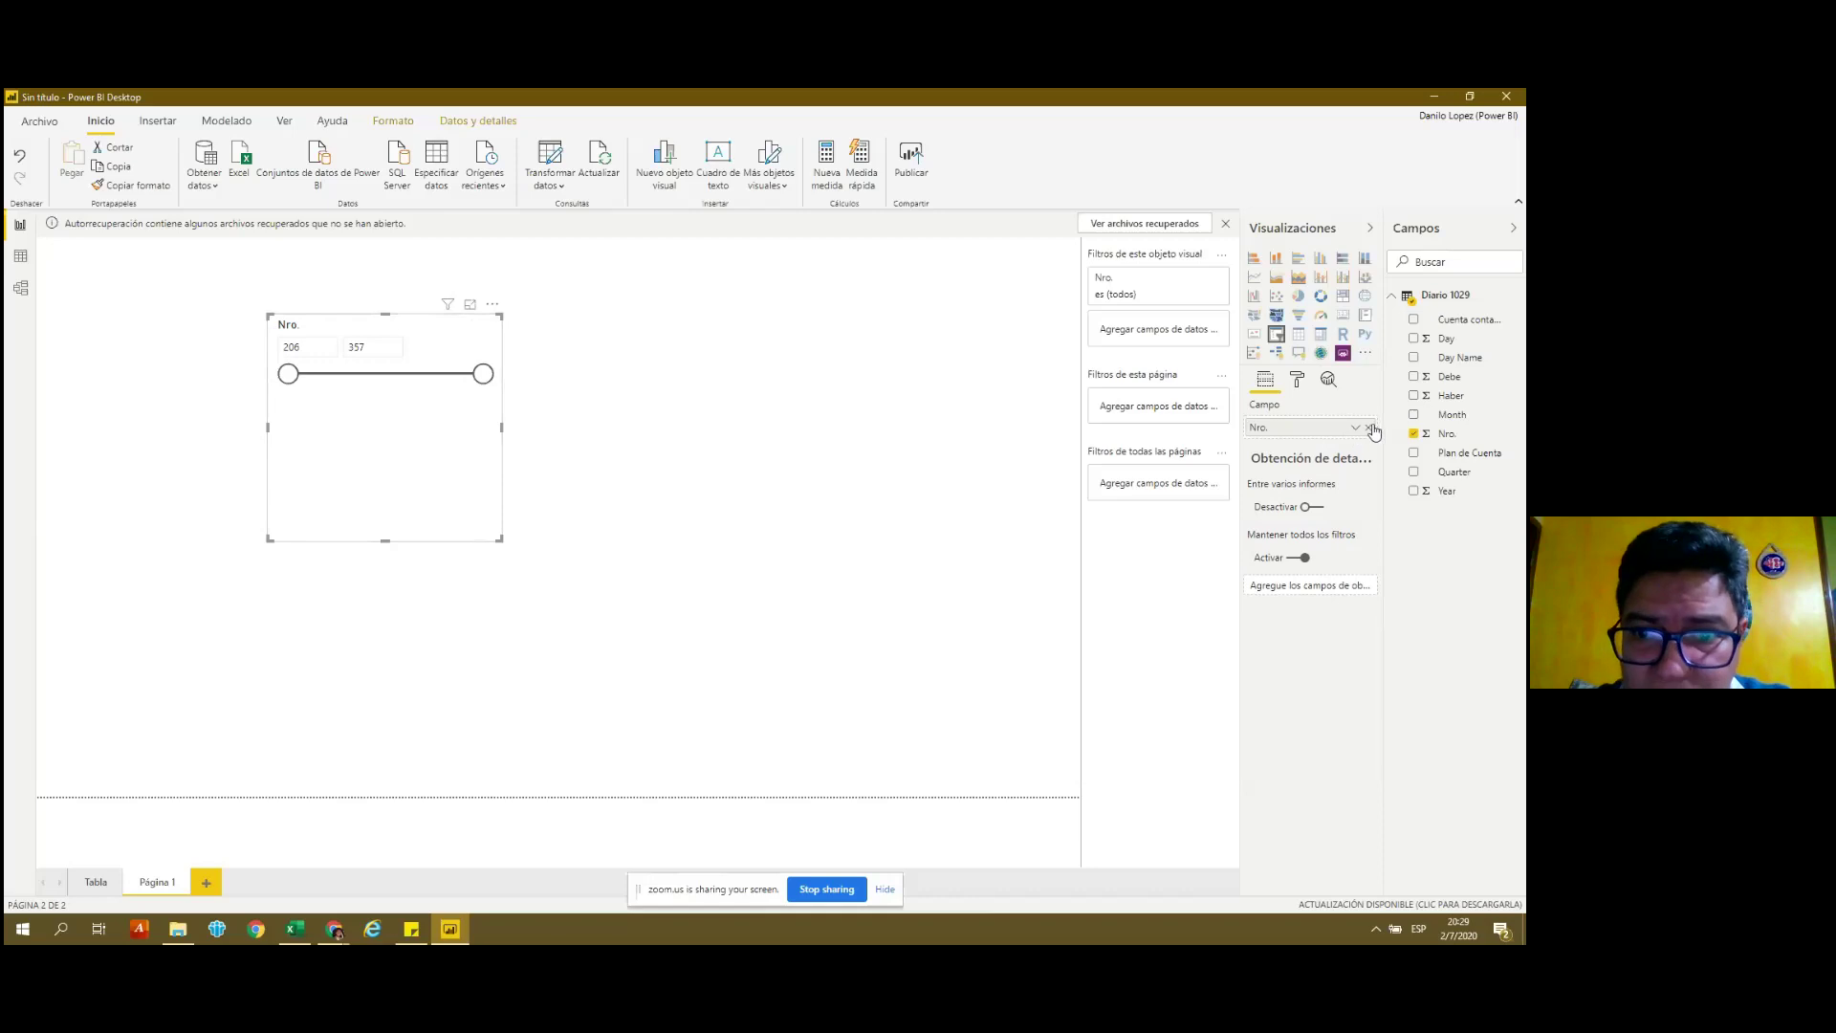
left_click(1356, 430)
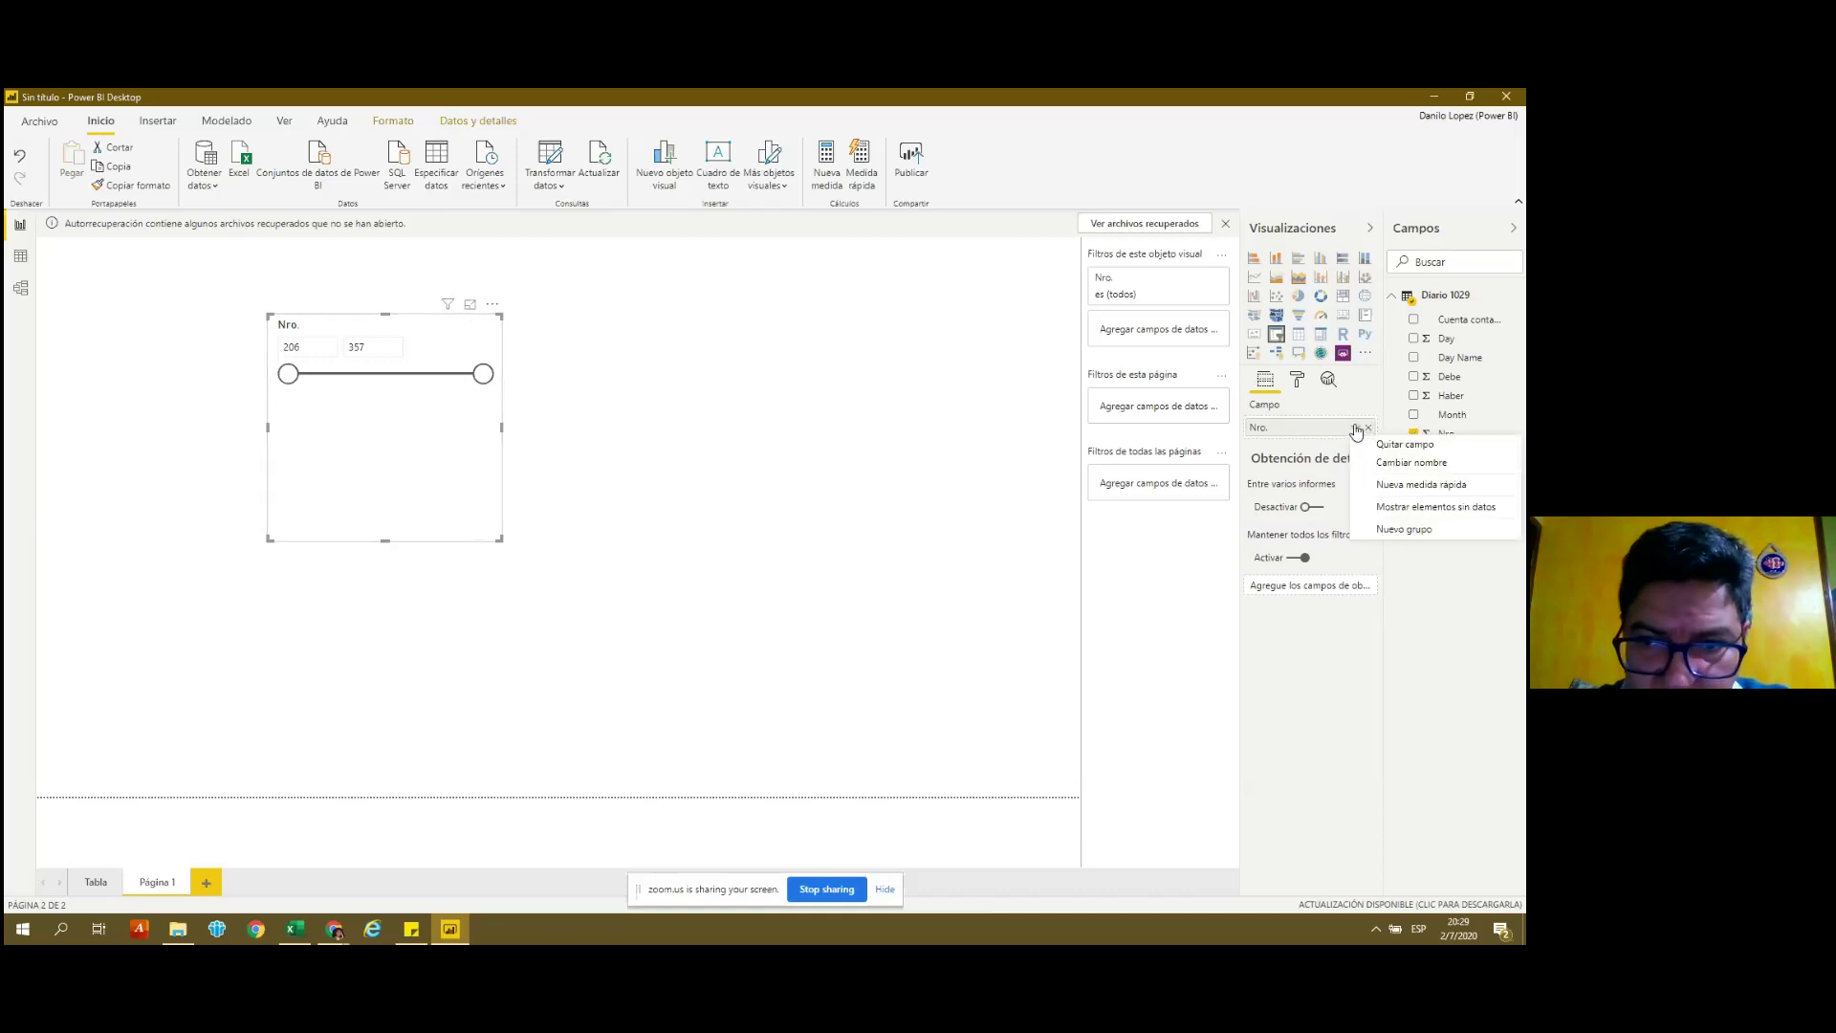
left_click(373, 437)
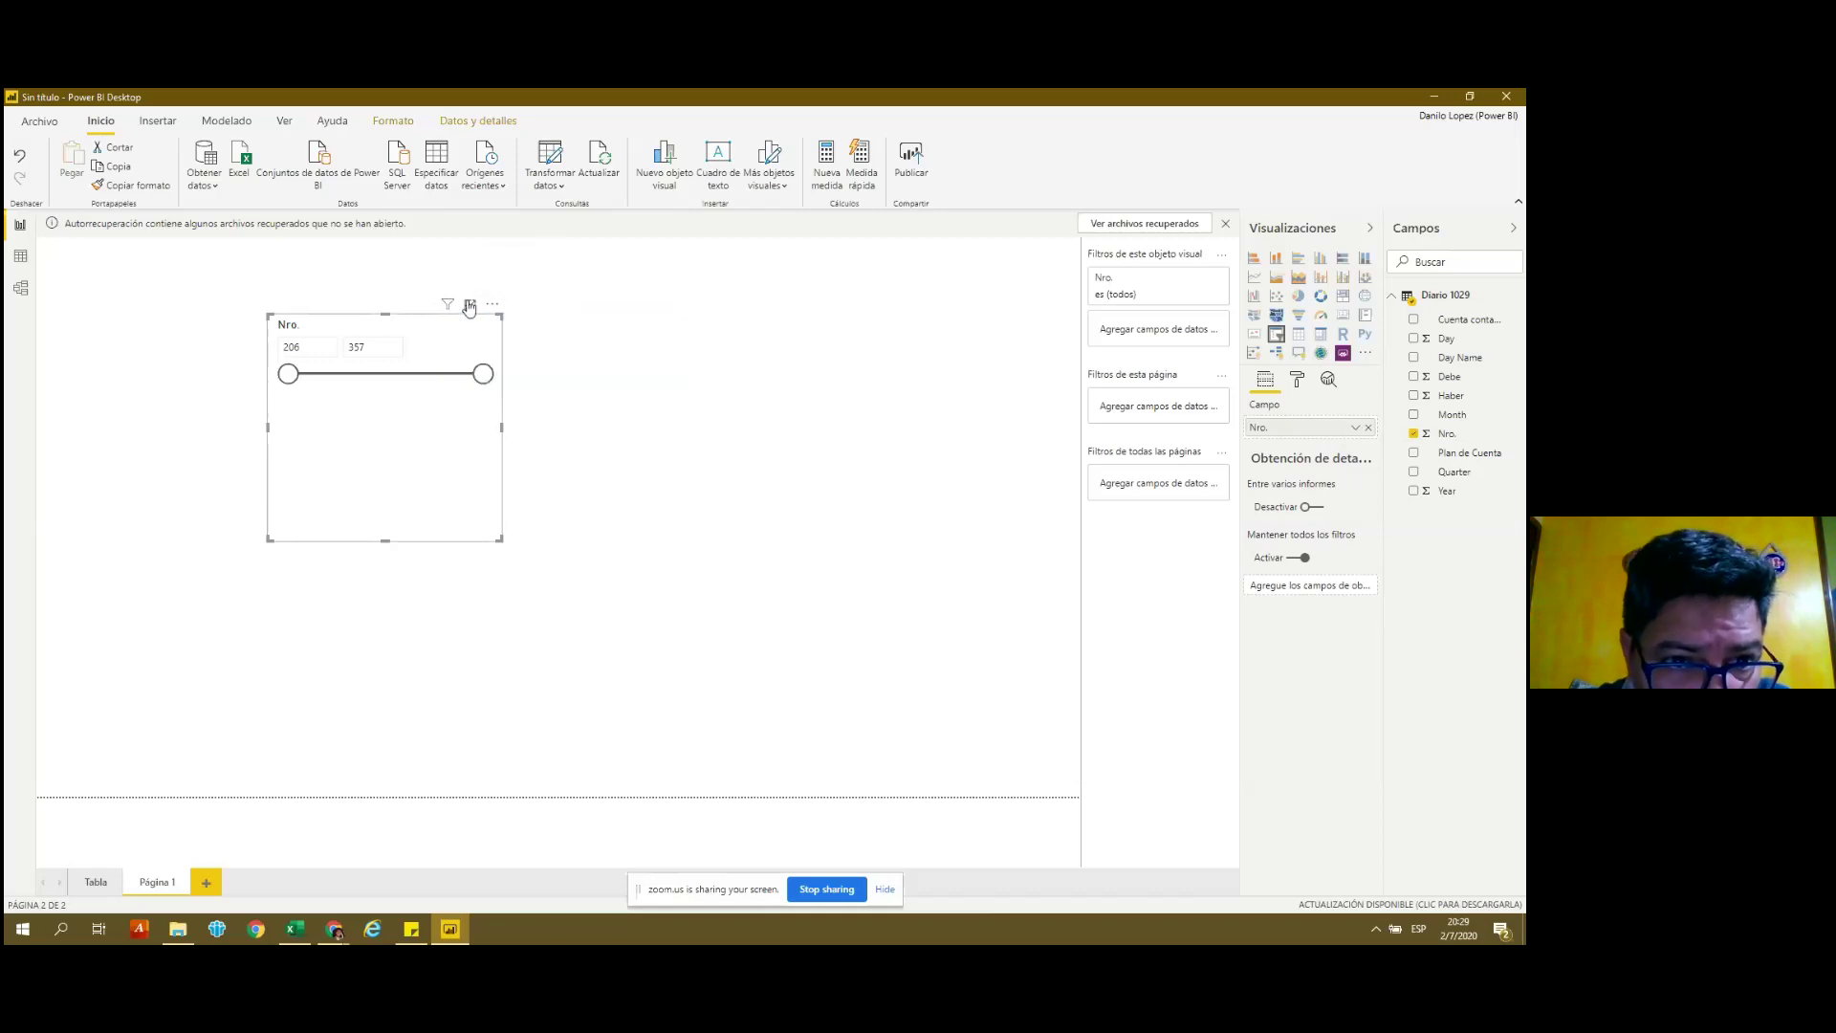
mouse_move(431, 327)
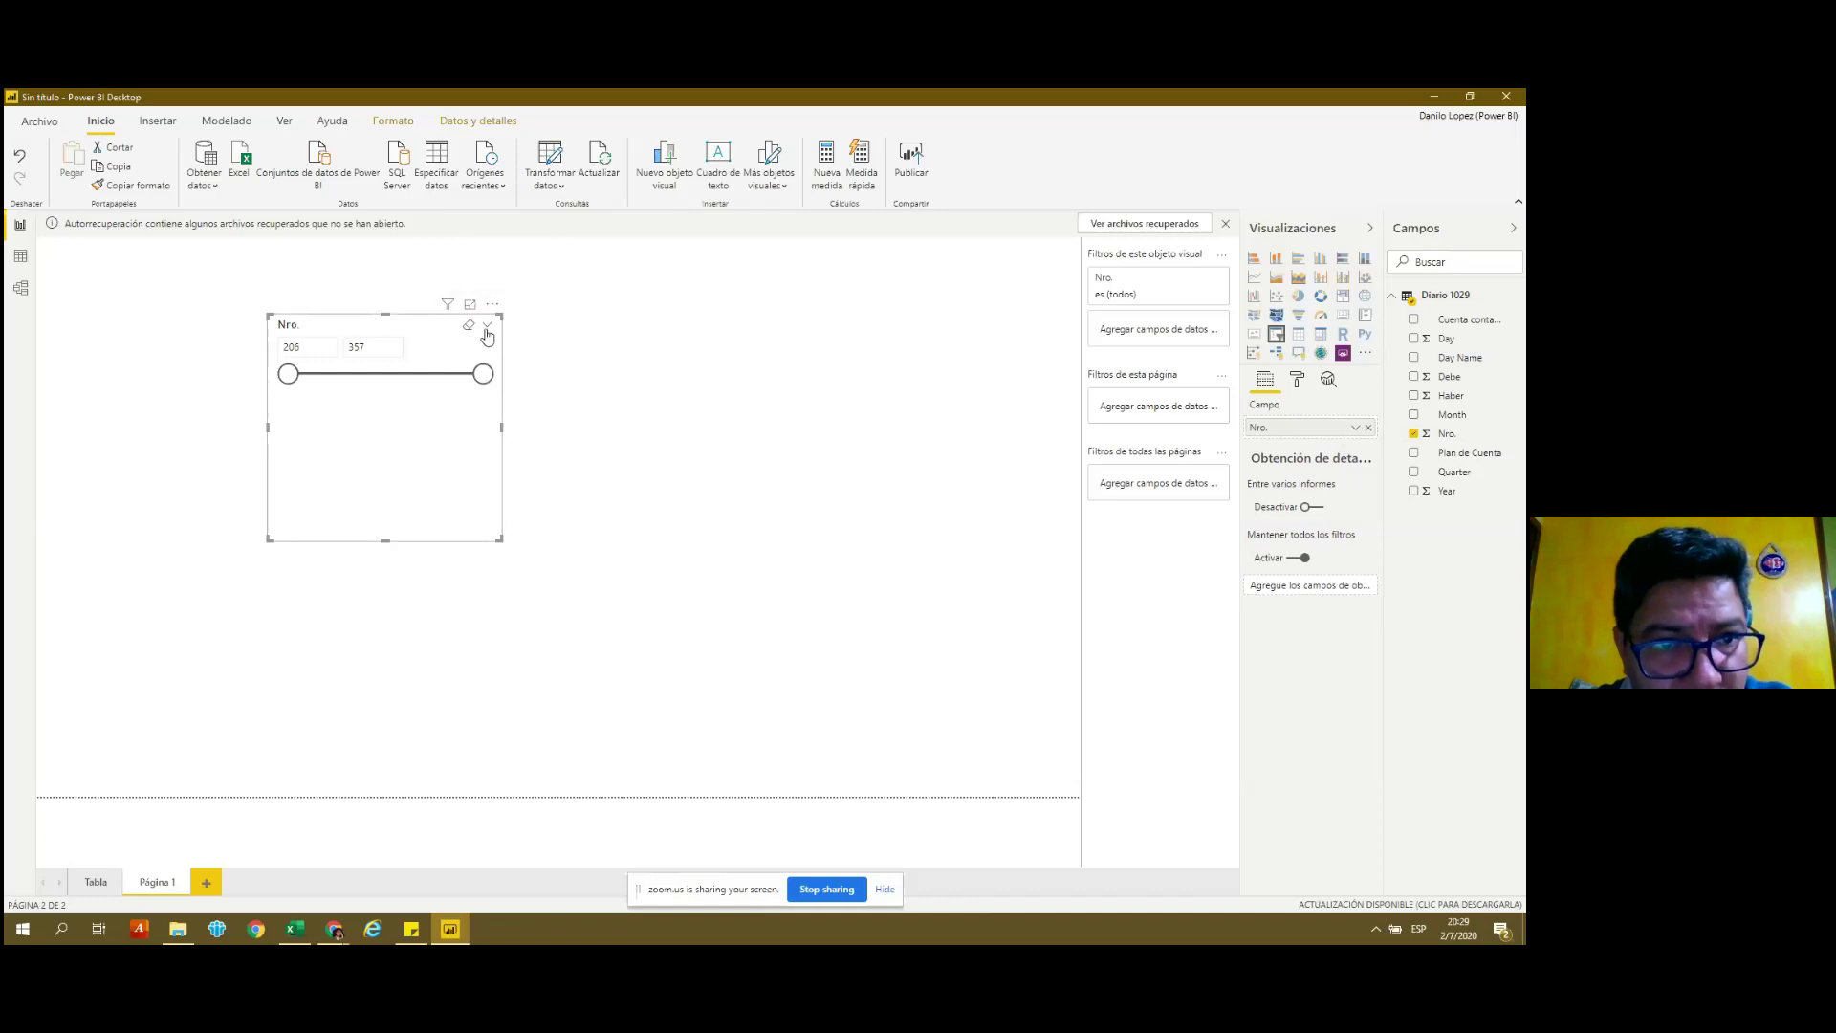
left_click(489, 330)
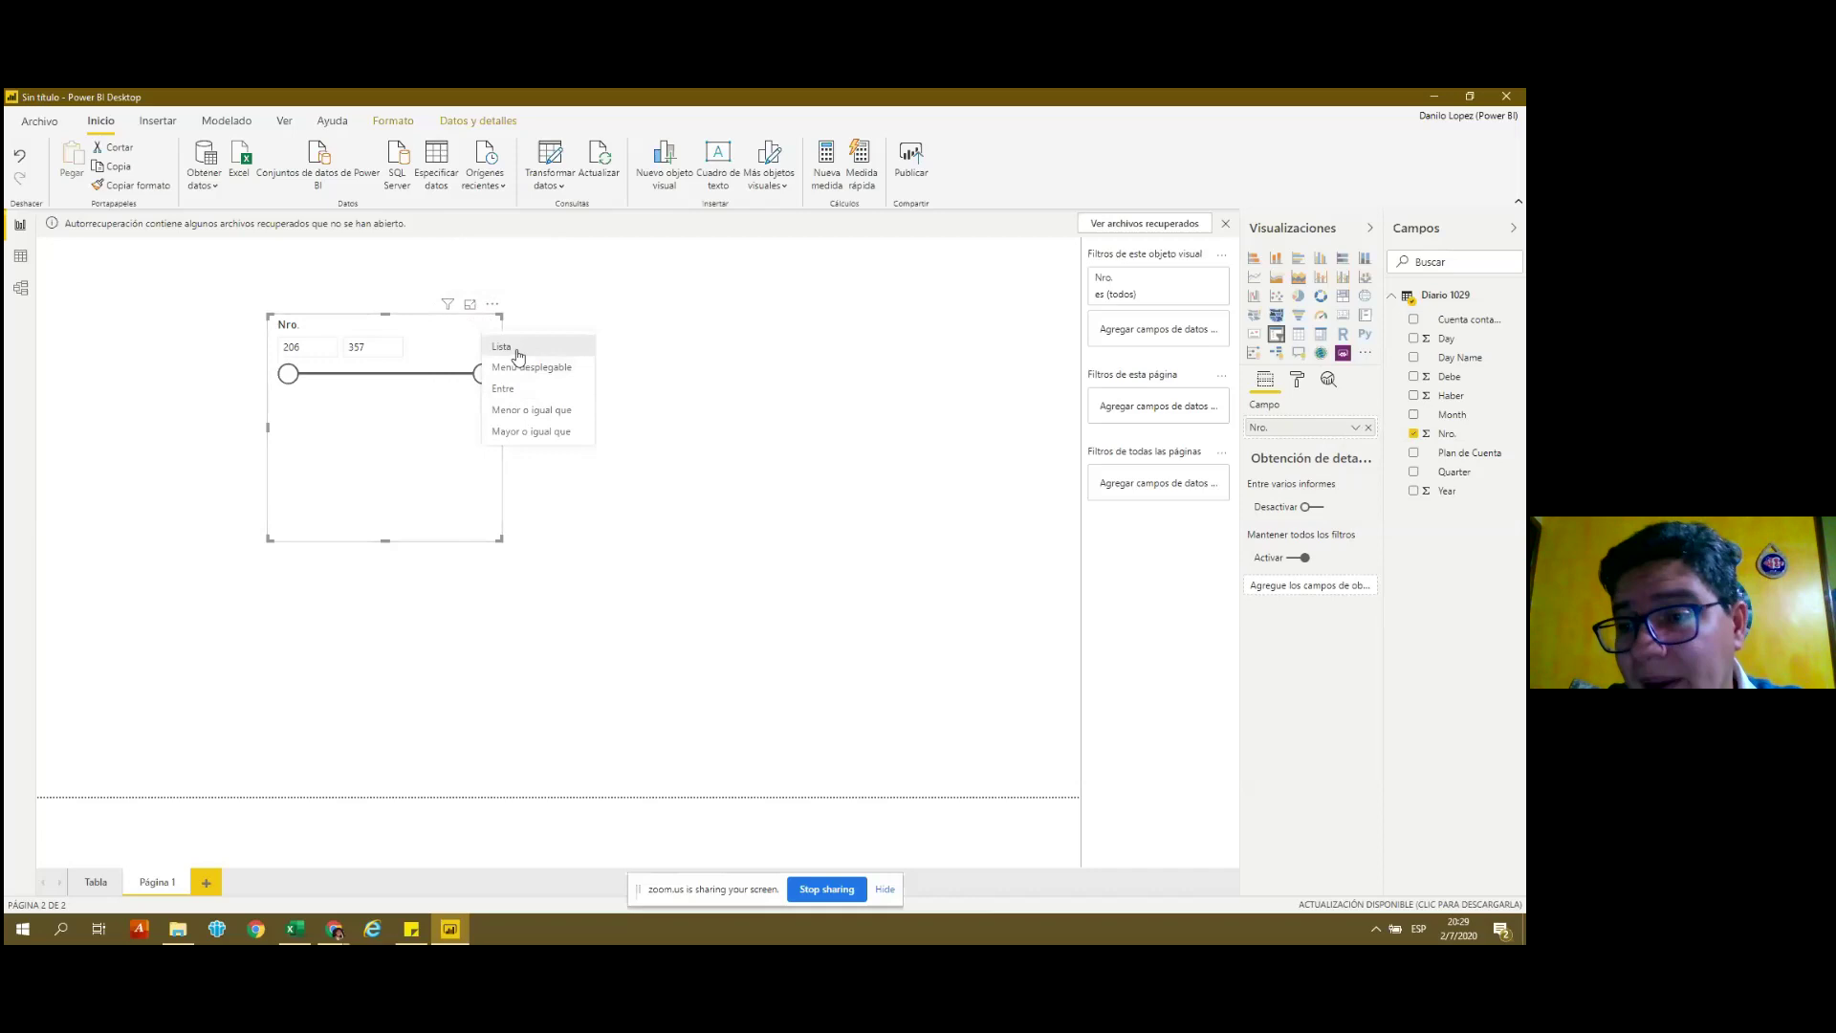
Switch the Nro. slicer style to a dropdown and check that it shows Todas.
left_click(504, 347)
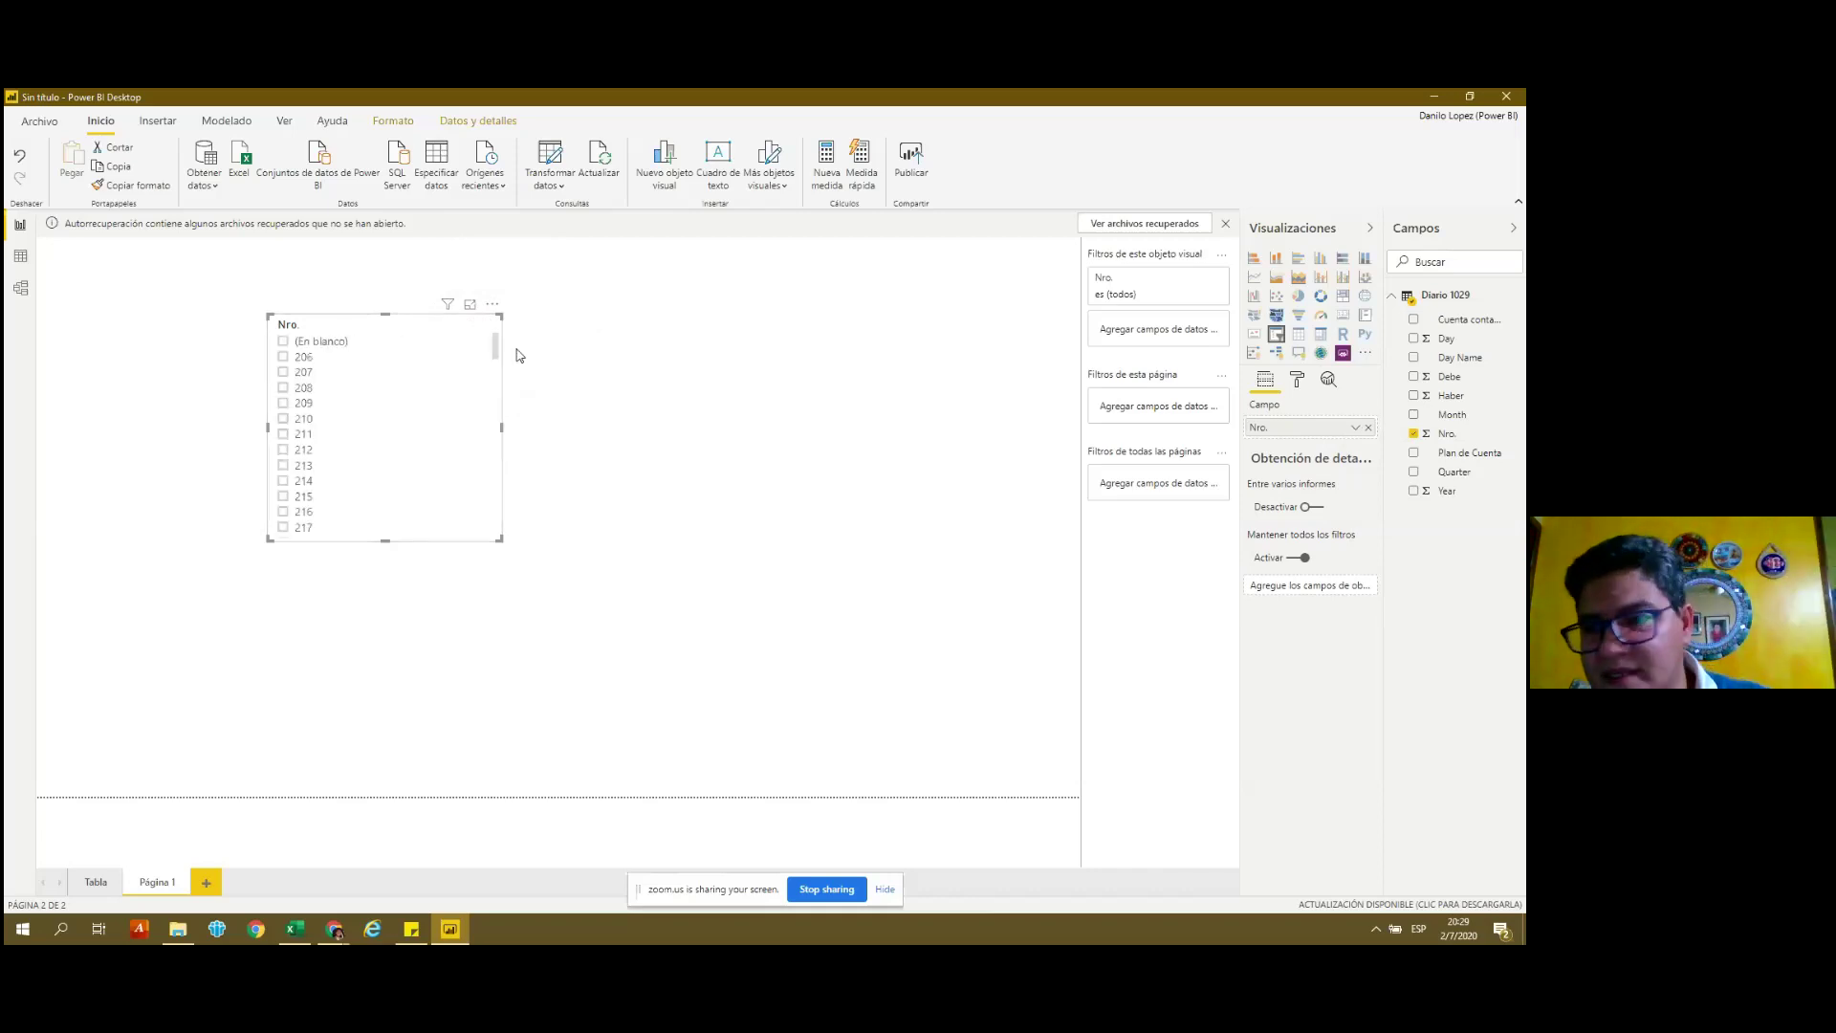
mouse_move(384, 324)
left_click(489, 330)
left_click(498, 371)
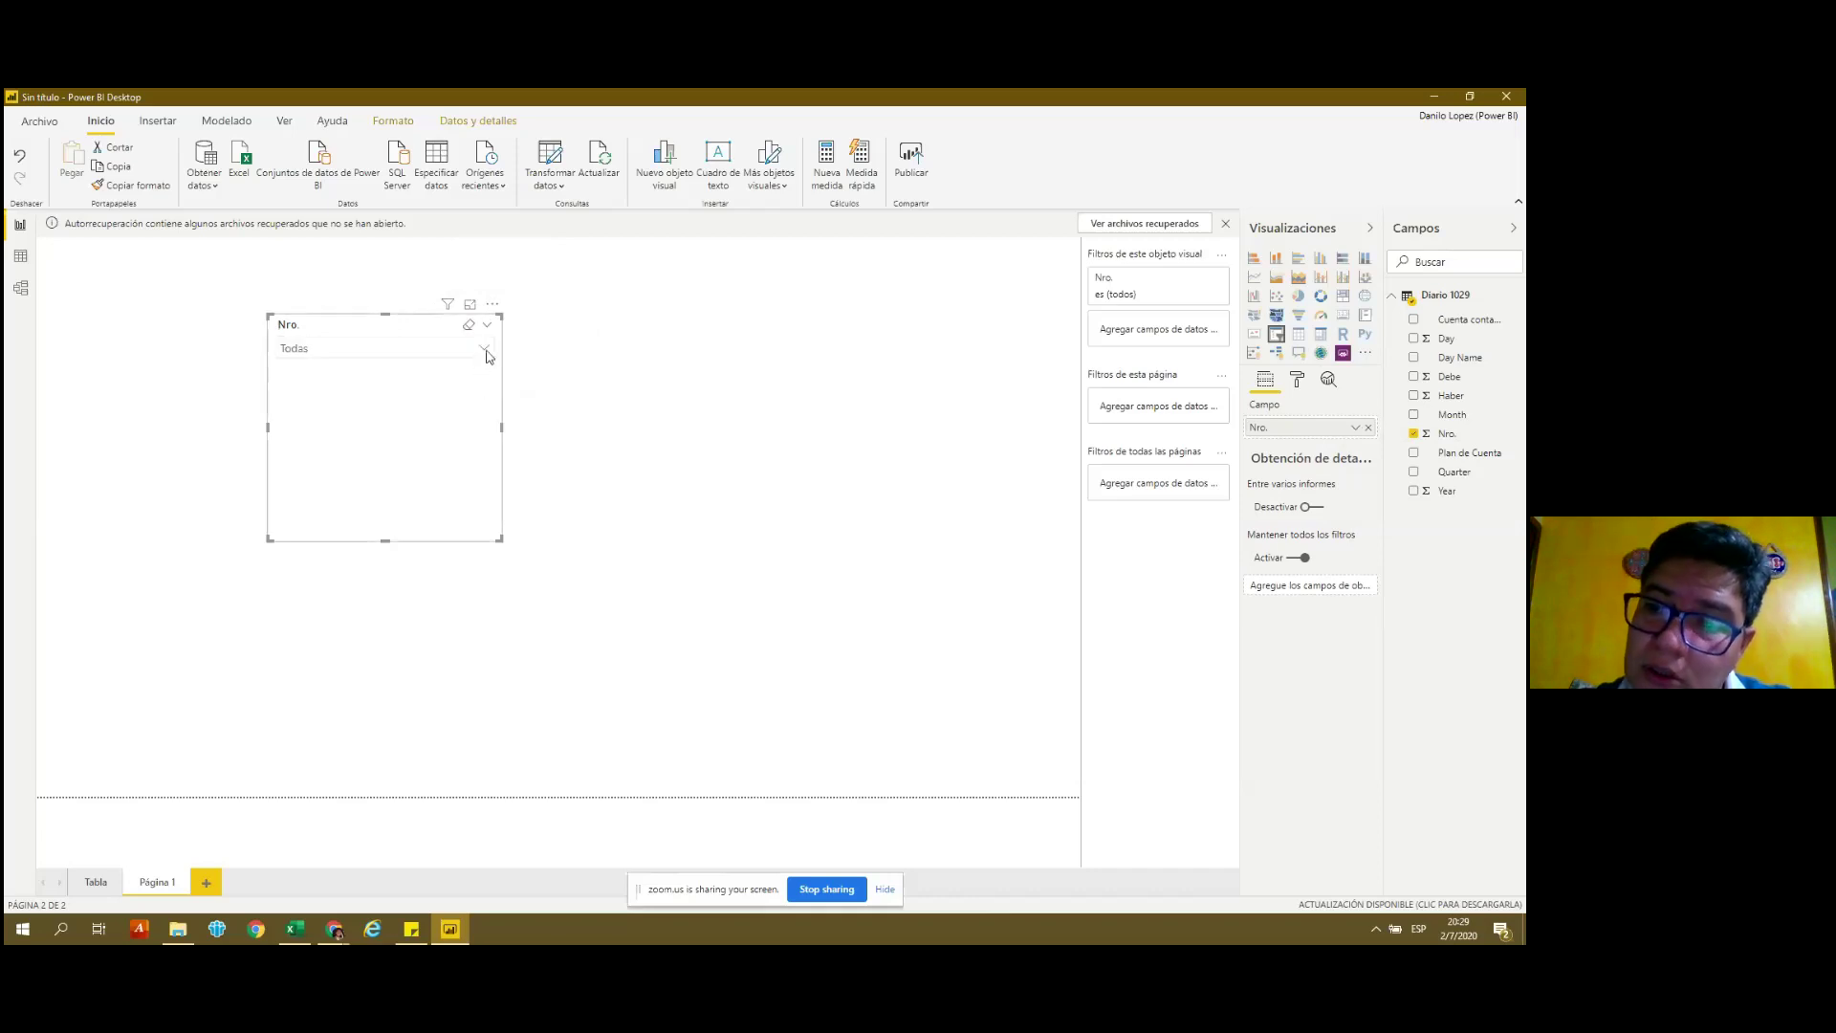
left_click(486, 351)
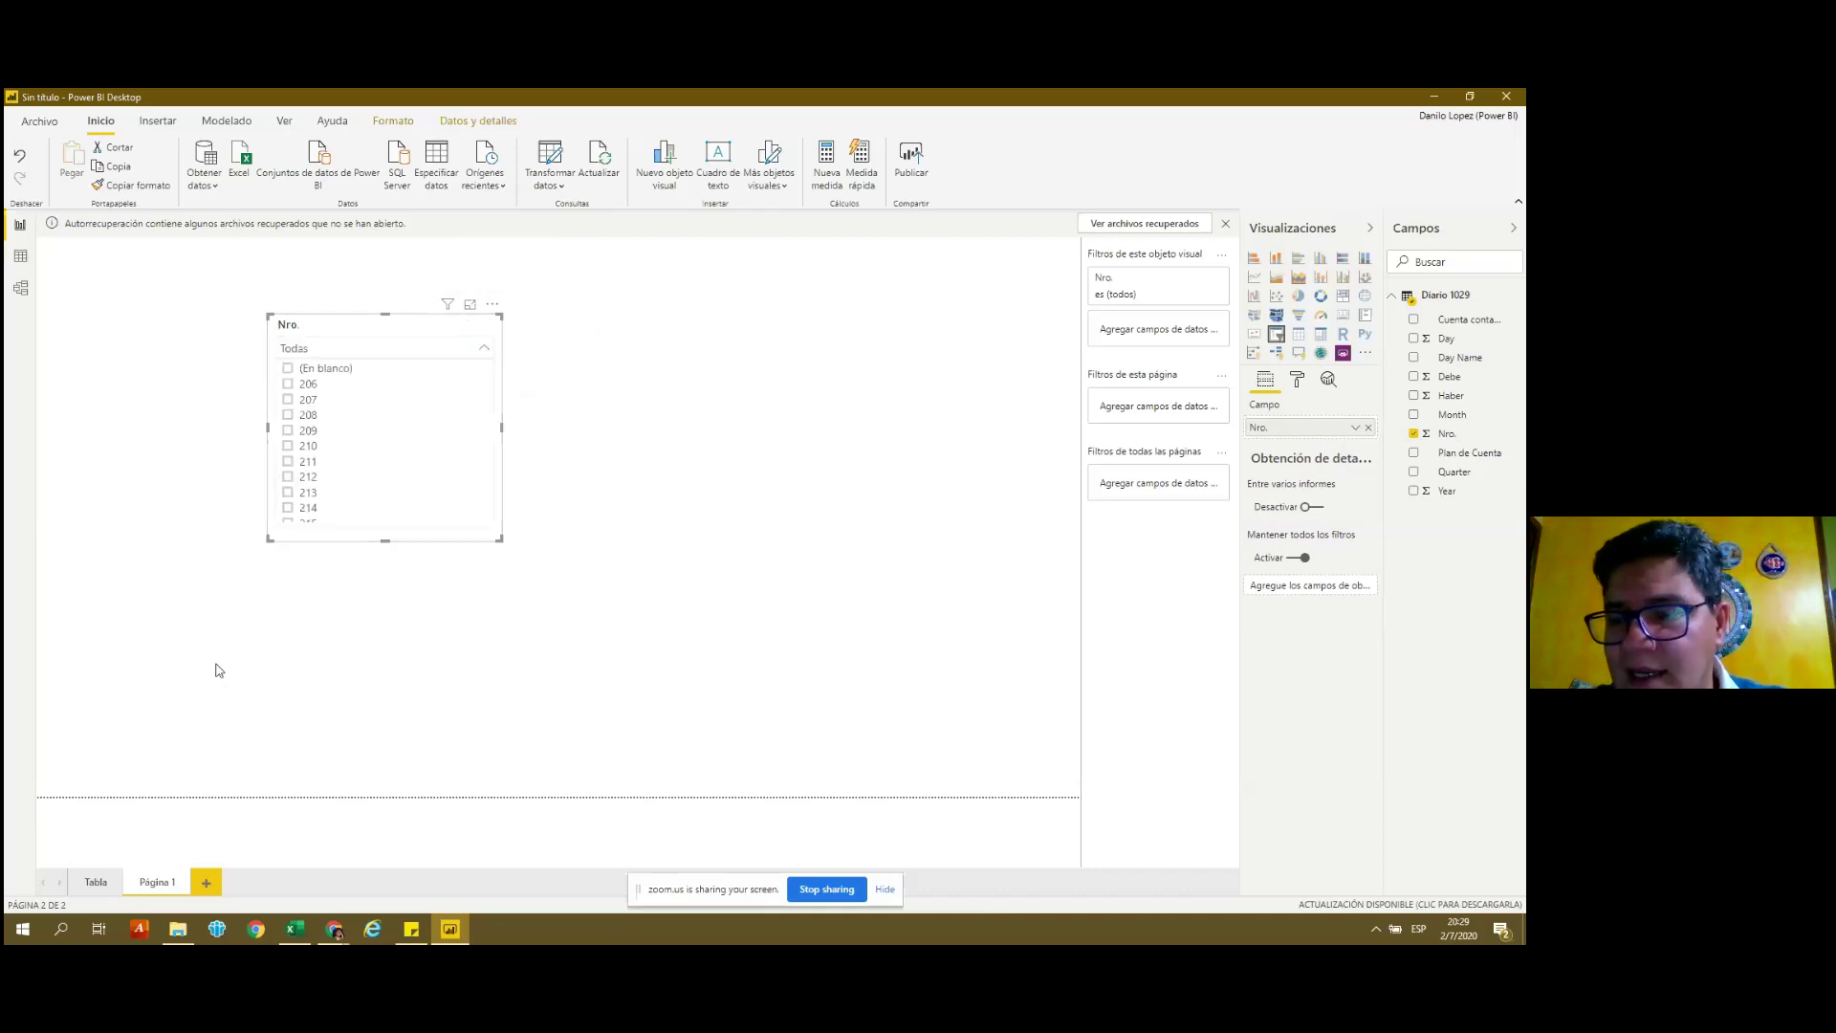
left_click(93, 894)
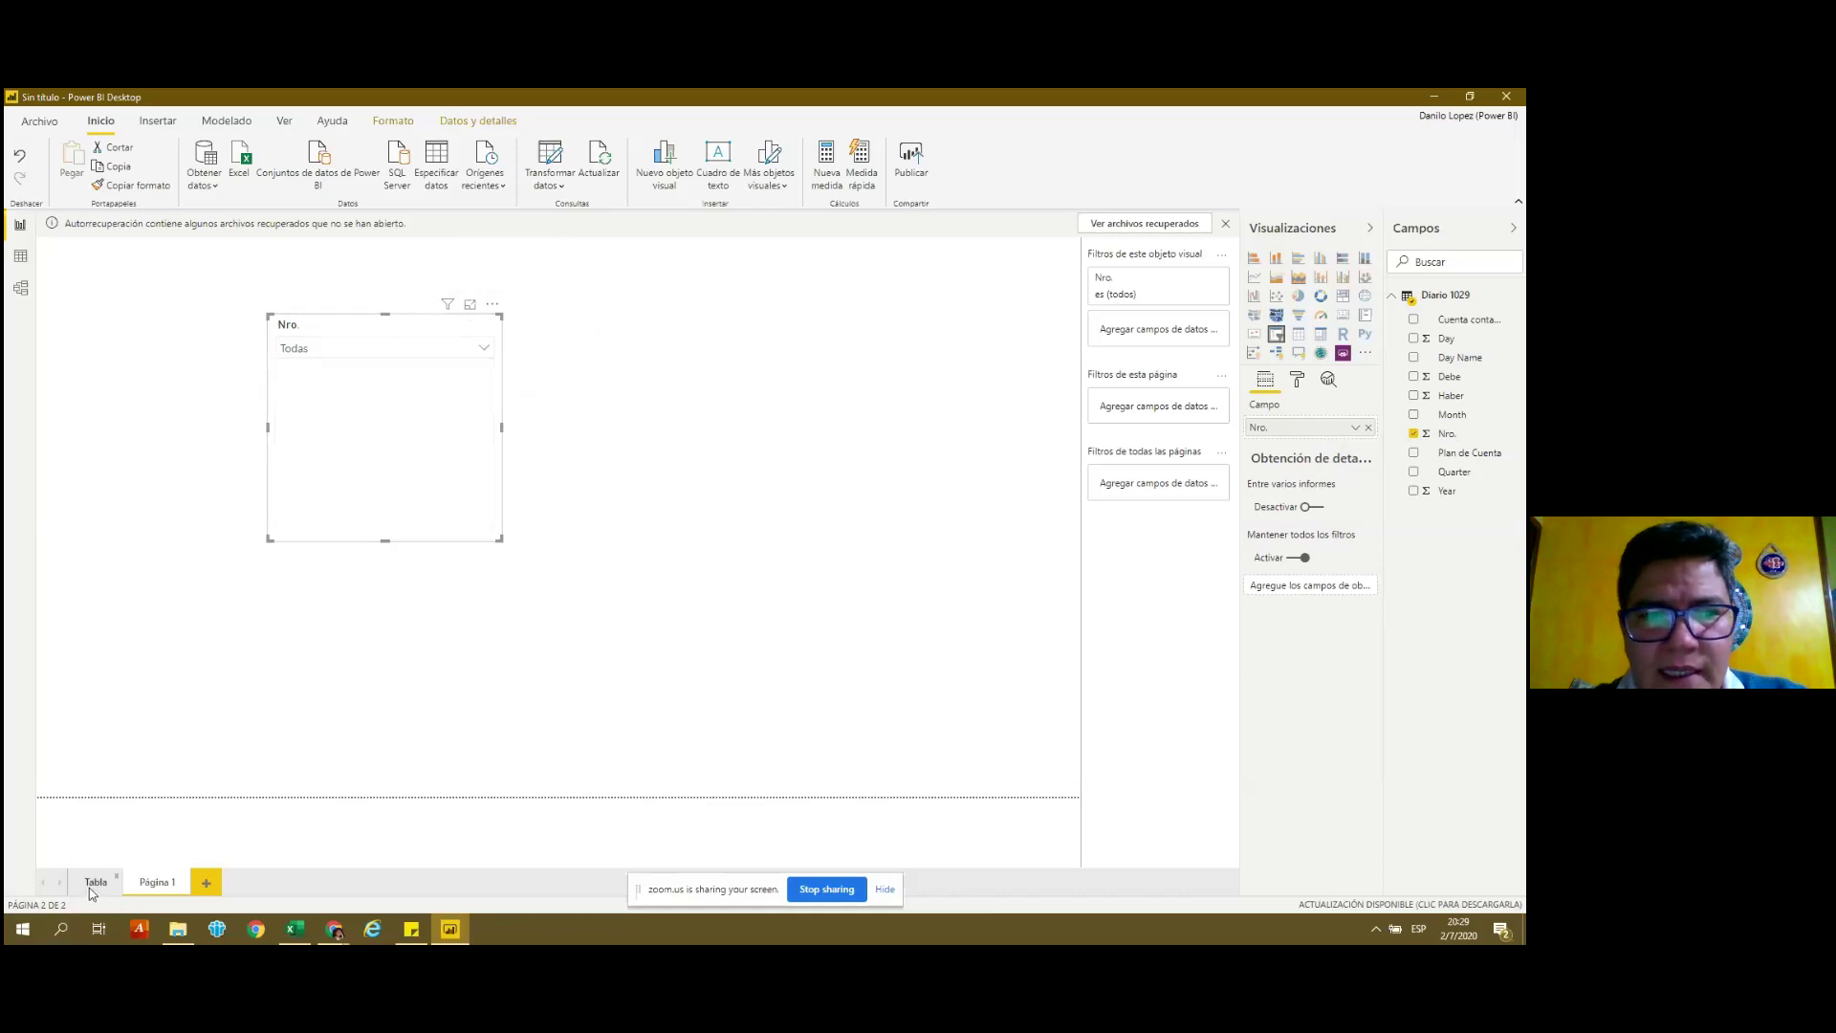
On the Tabla page, shift the Nro./Debe/Haber table slightly lower and right, then return to Página 1.
left_click(89, 888)
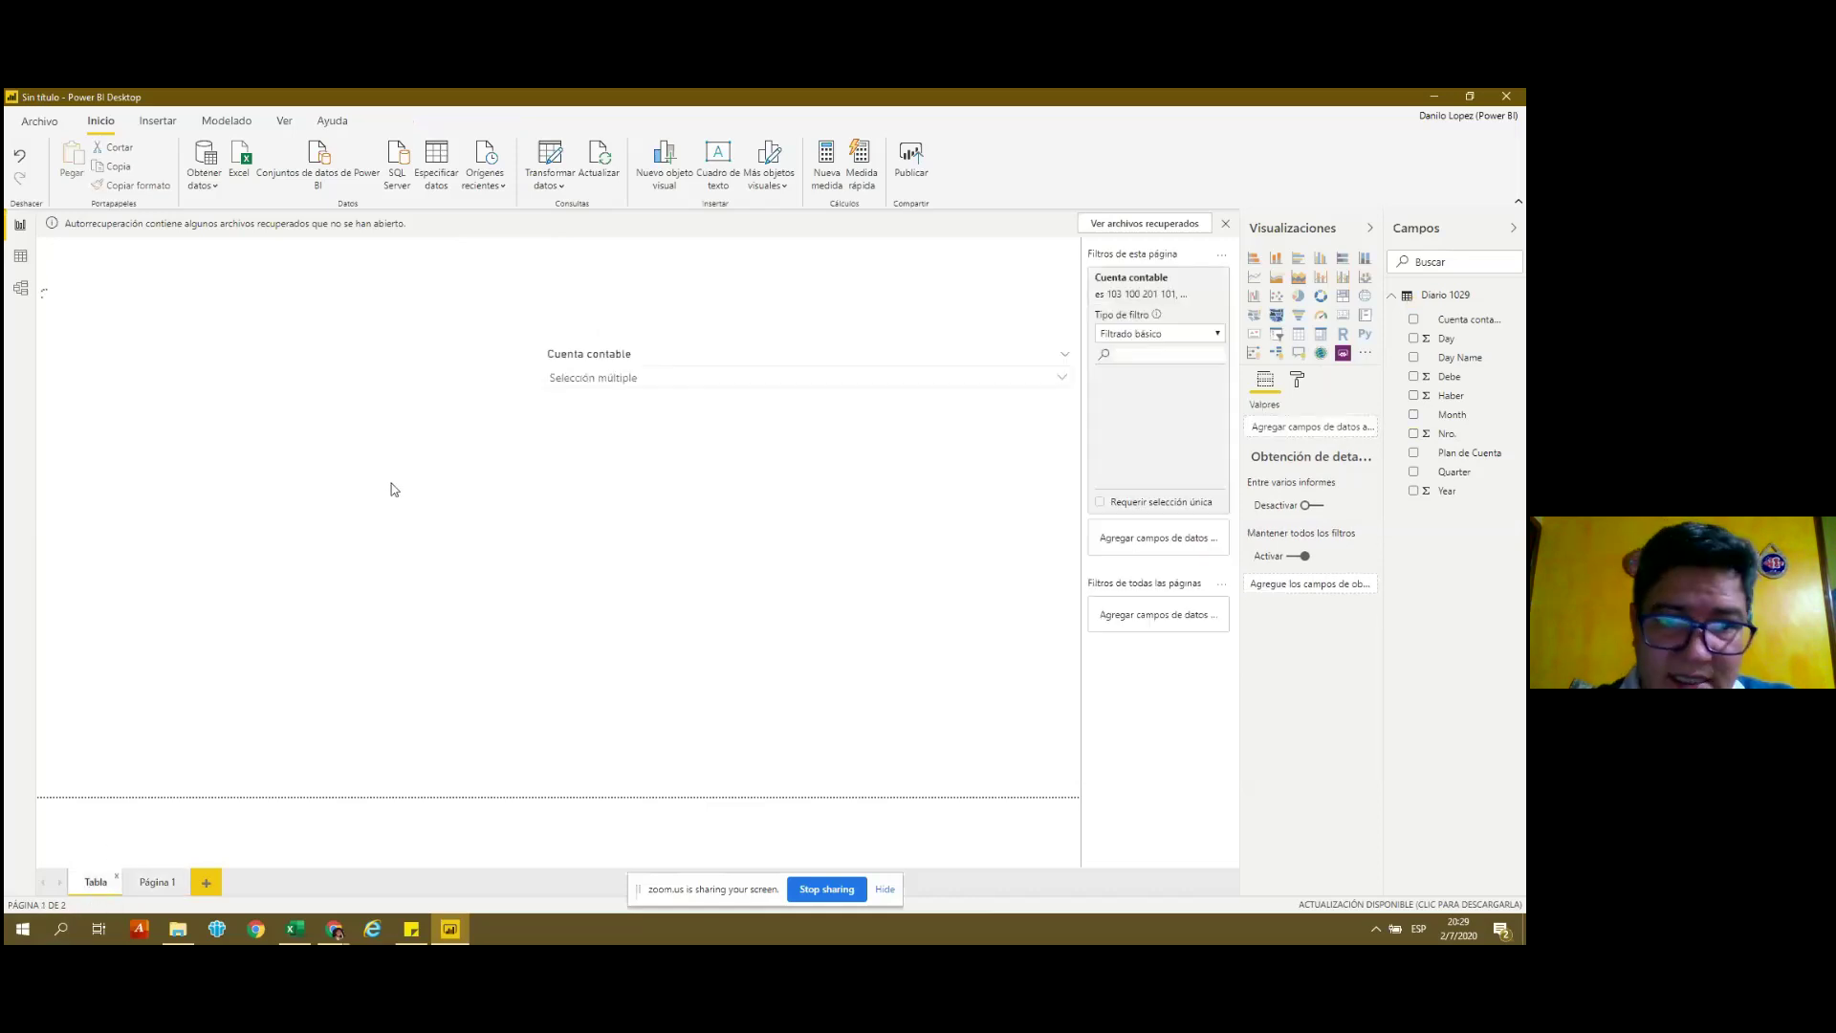
scroll(517, 371, "down", 3)
left_click_drag(517, 371, 520, 360)
left_click(63, 322)
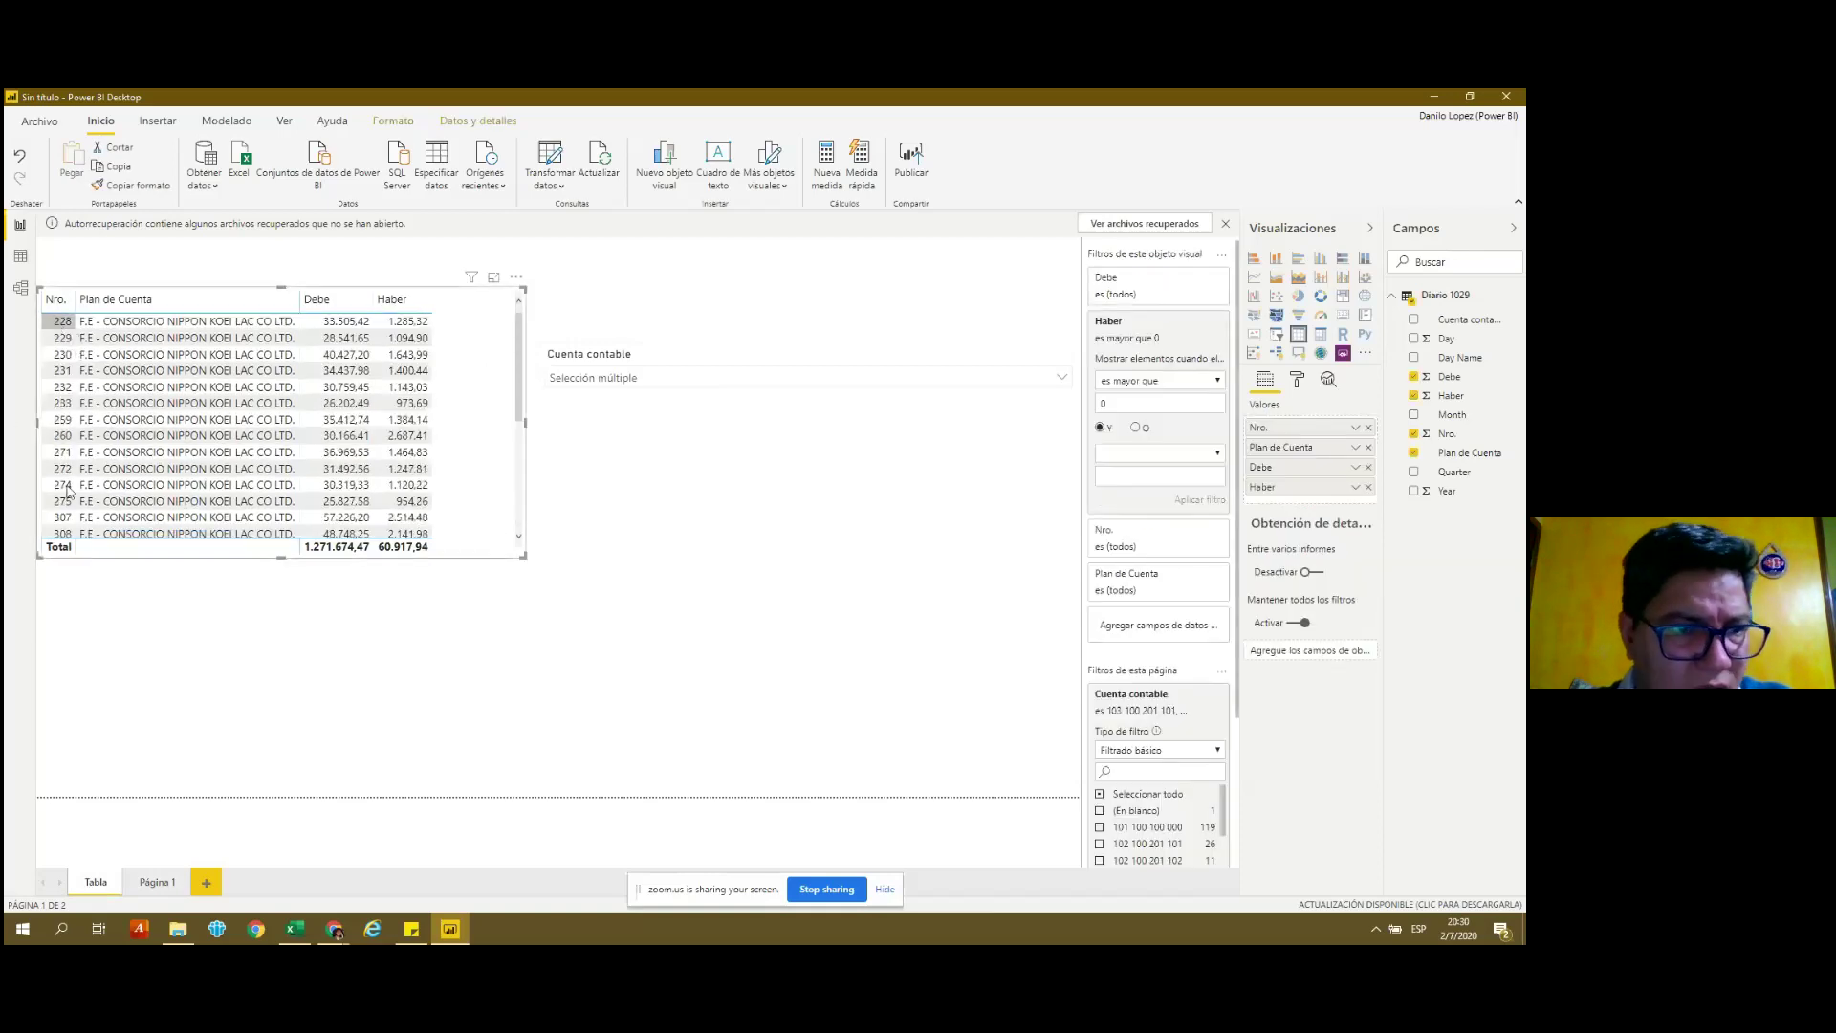
left_click_drag(77, 524, 93, 546)
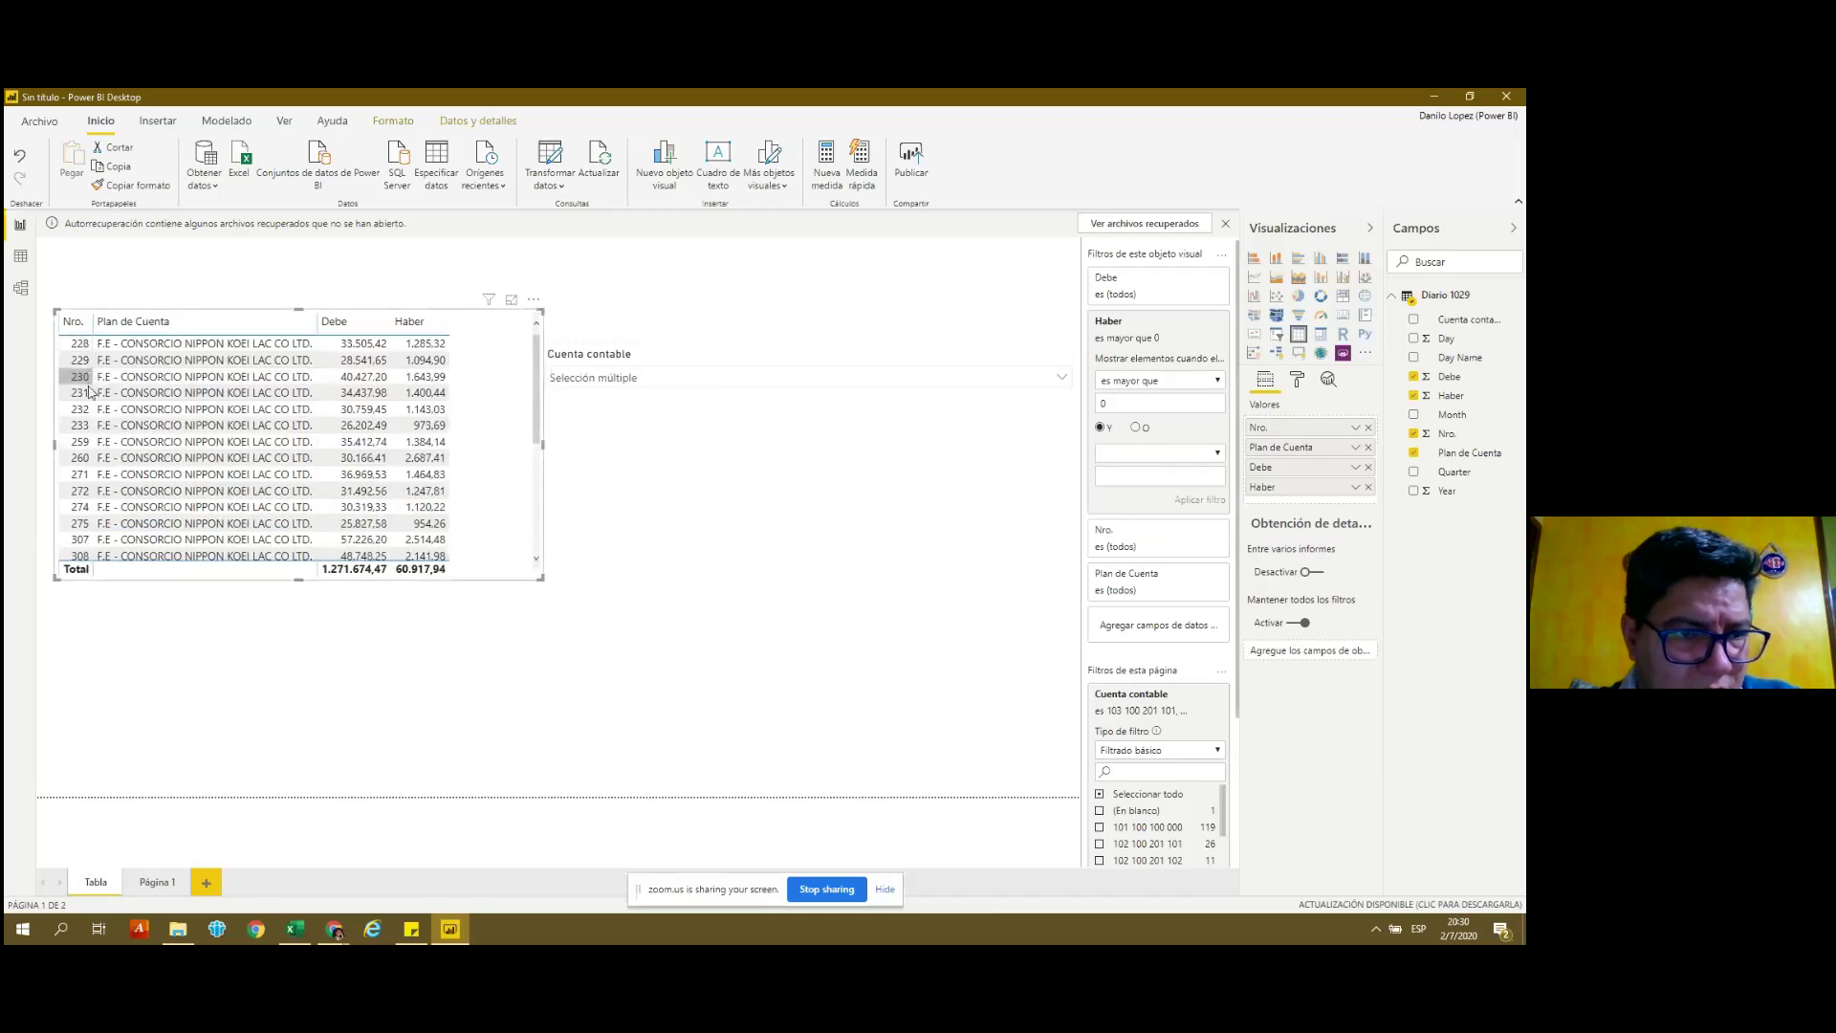
left_click(153, 884)
Tick Nro. values 228, 229, 230, 231, 232 and 233 in the dropdown, then view the Tabla page.
left_click(483, 350)
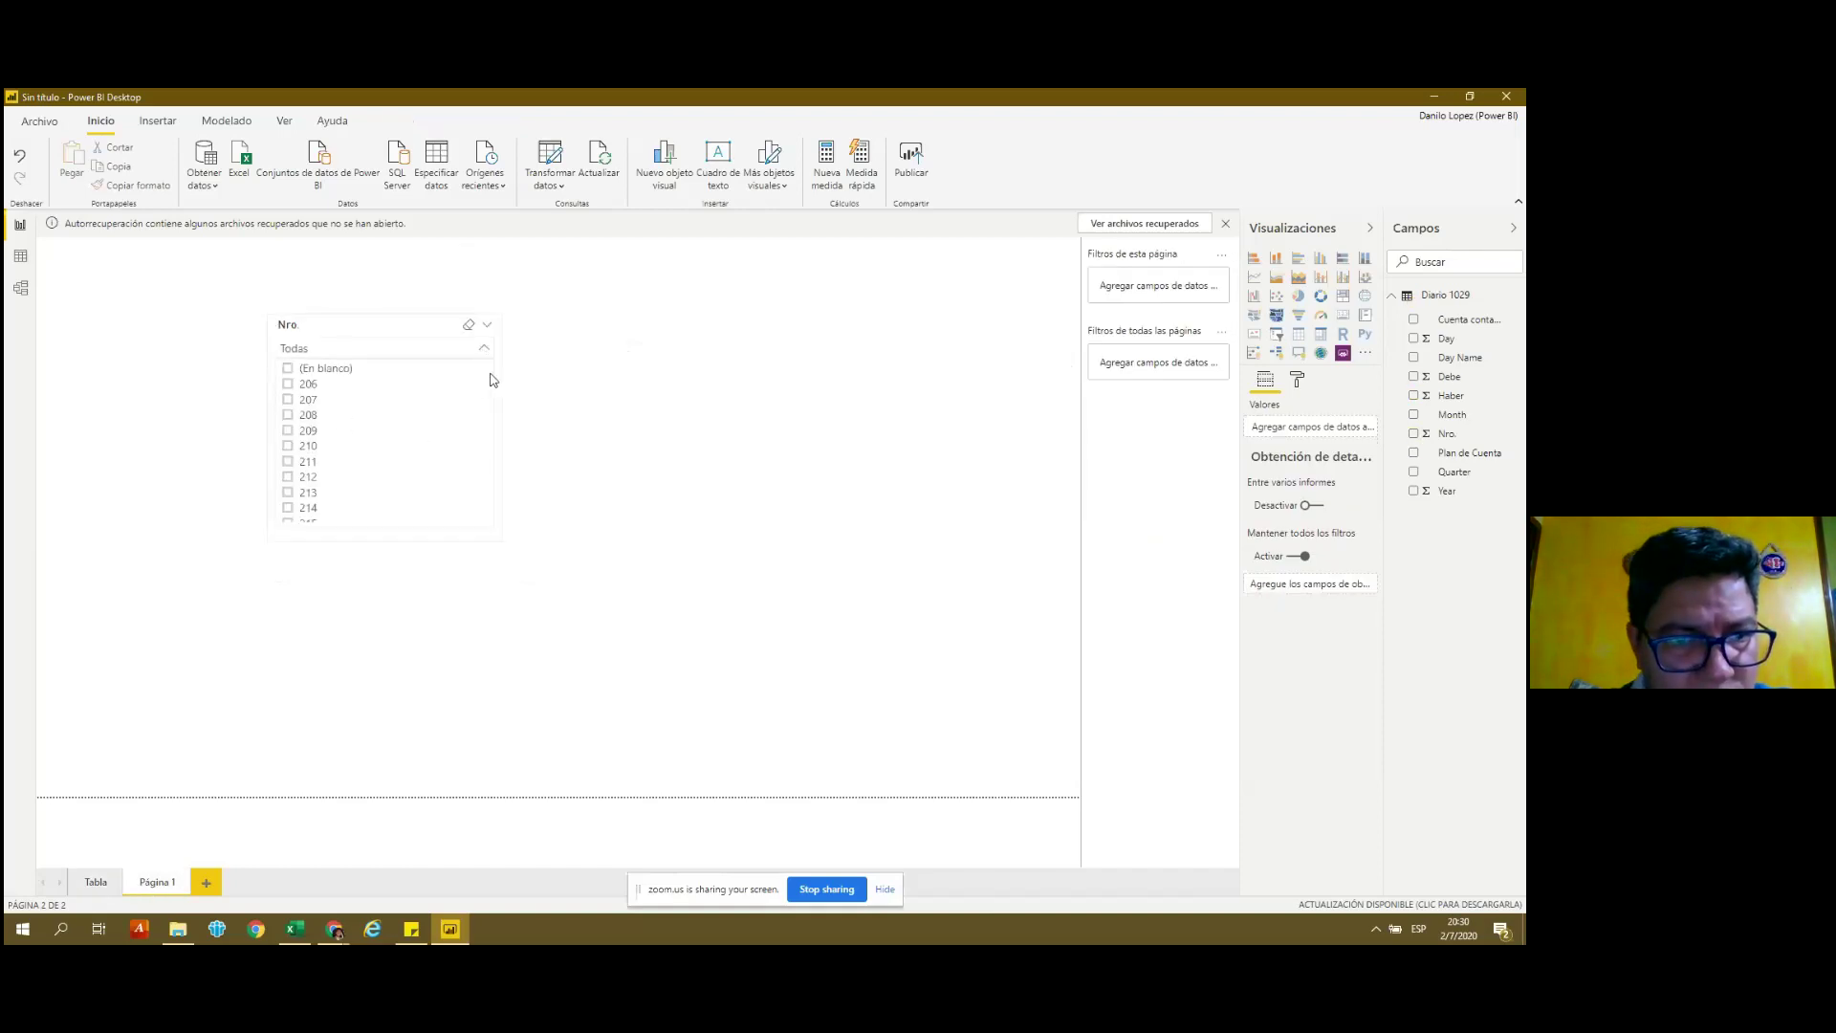
left_click_drag(490, 369, 488, 398)
left_click(290, 454)
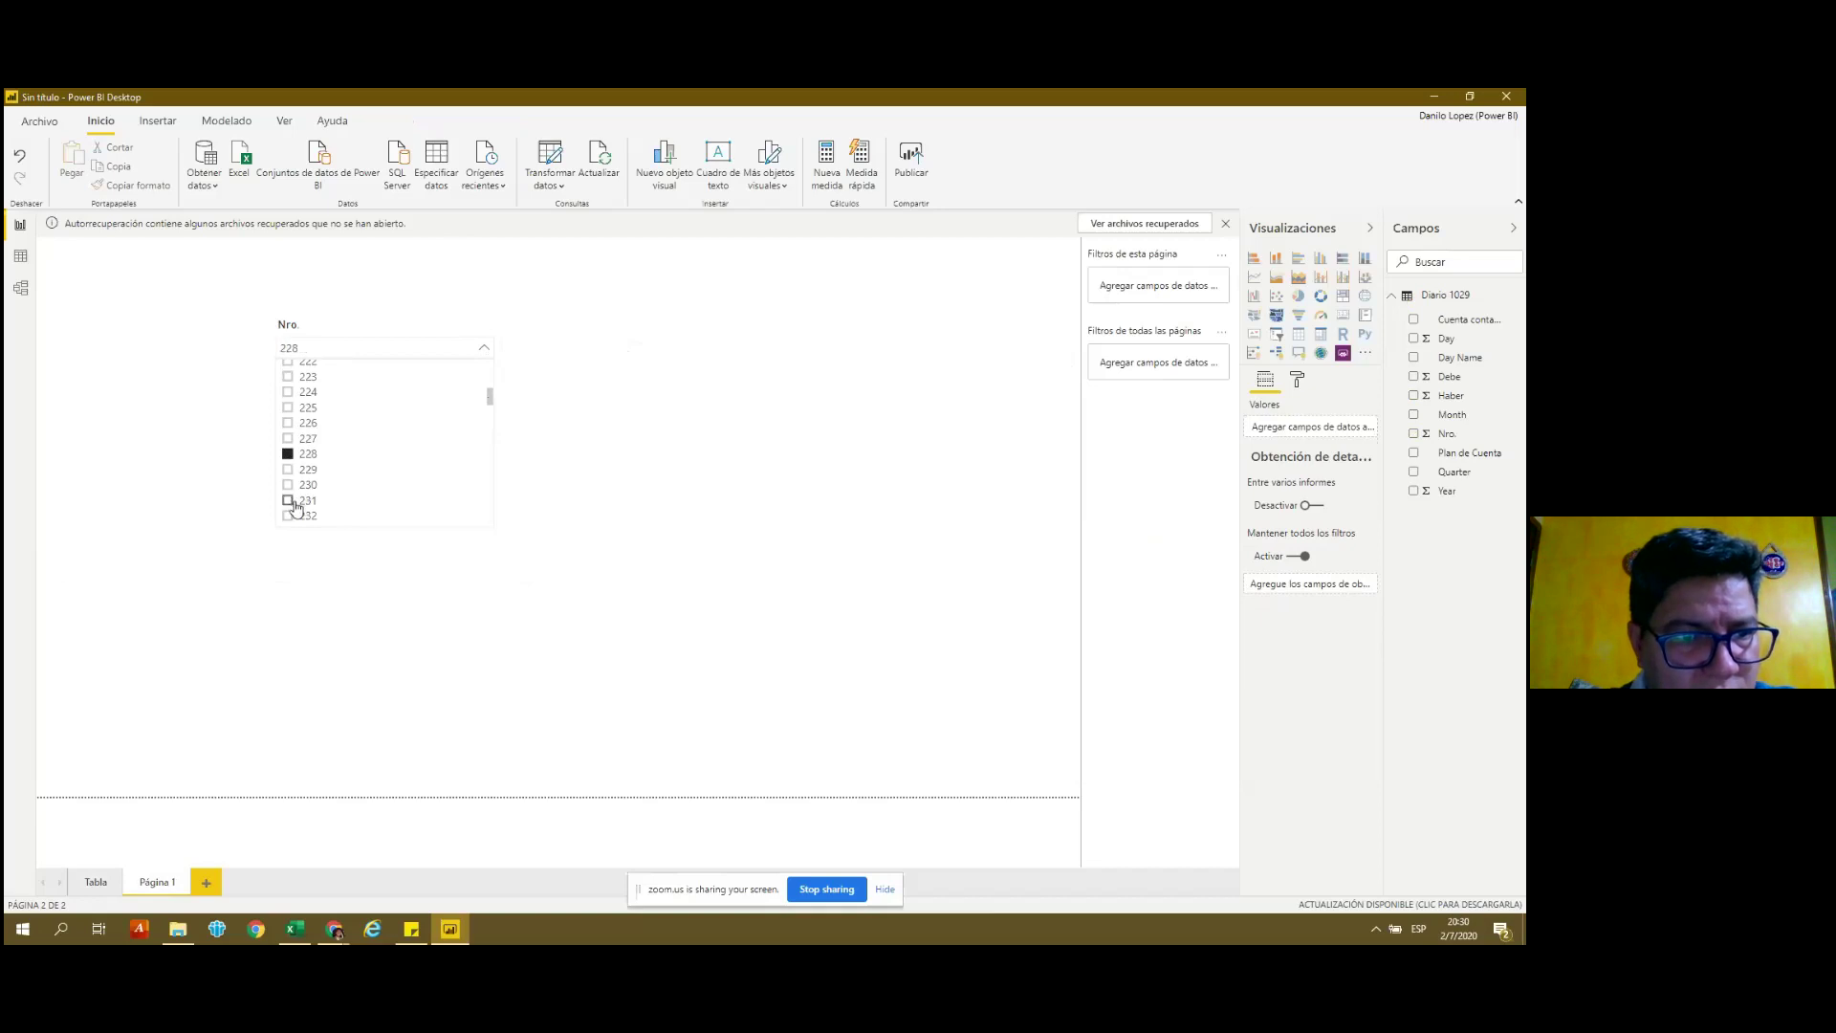
left_click(297, 471, "ctrl")
left_click(292, 500, "ctrl")
left_click(289, 517, "ctrl")
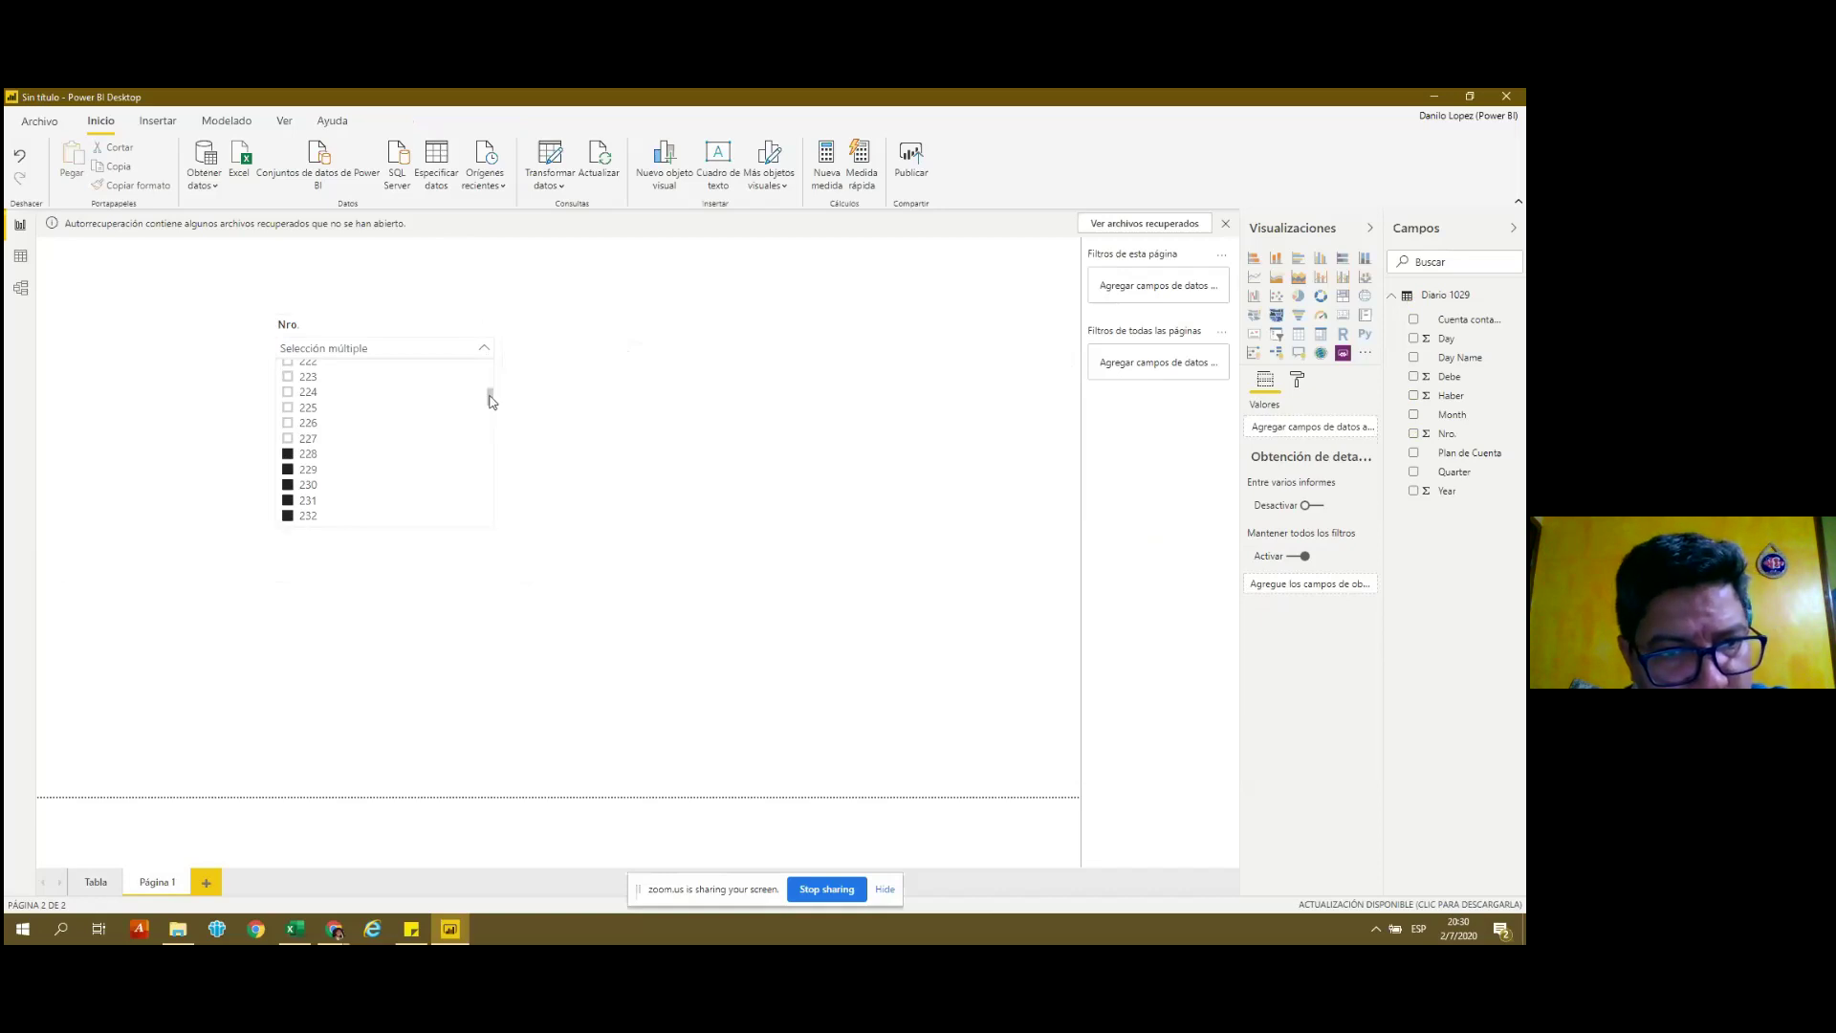
left_click_drag(490, 398, 491, 414)
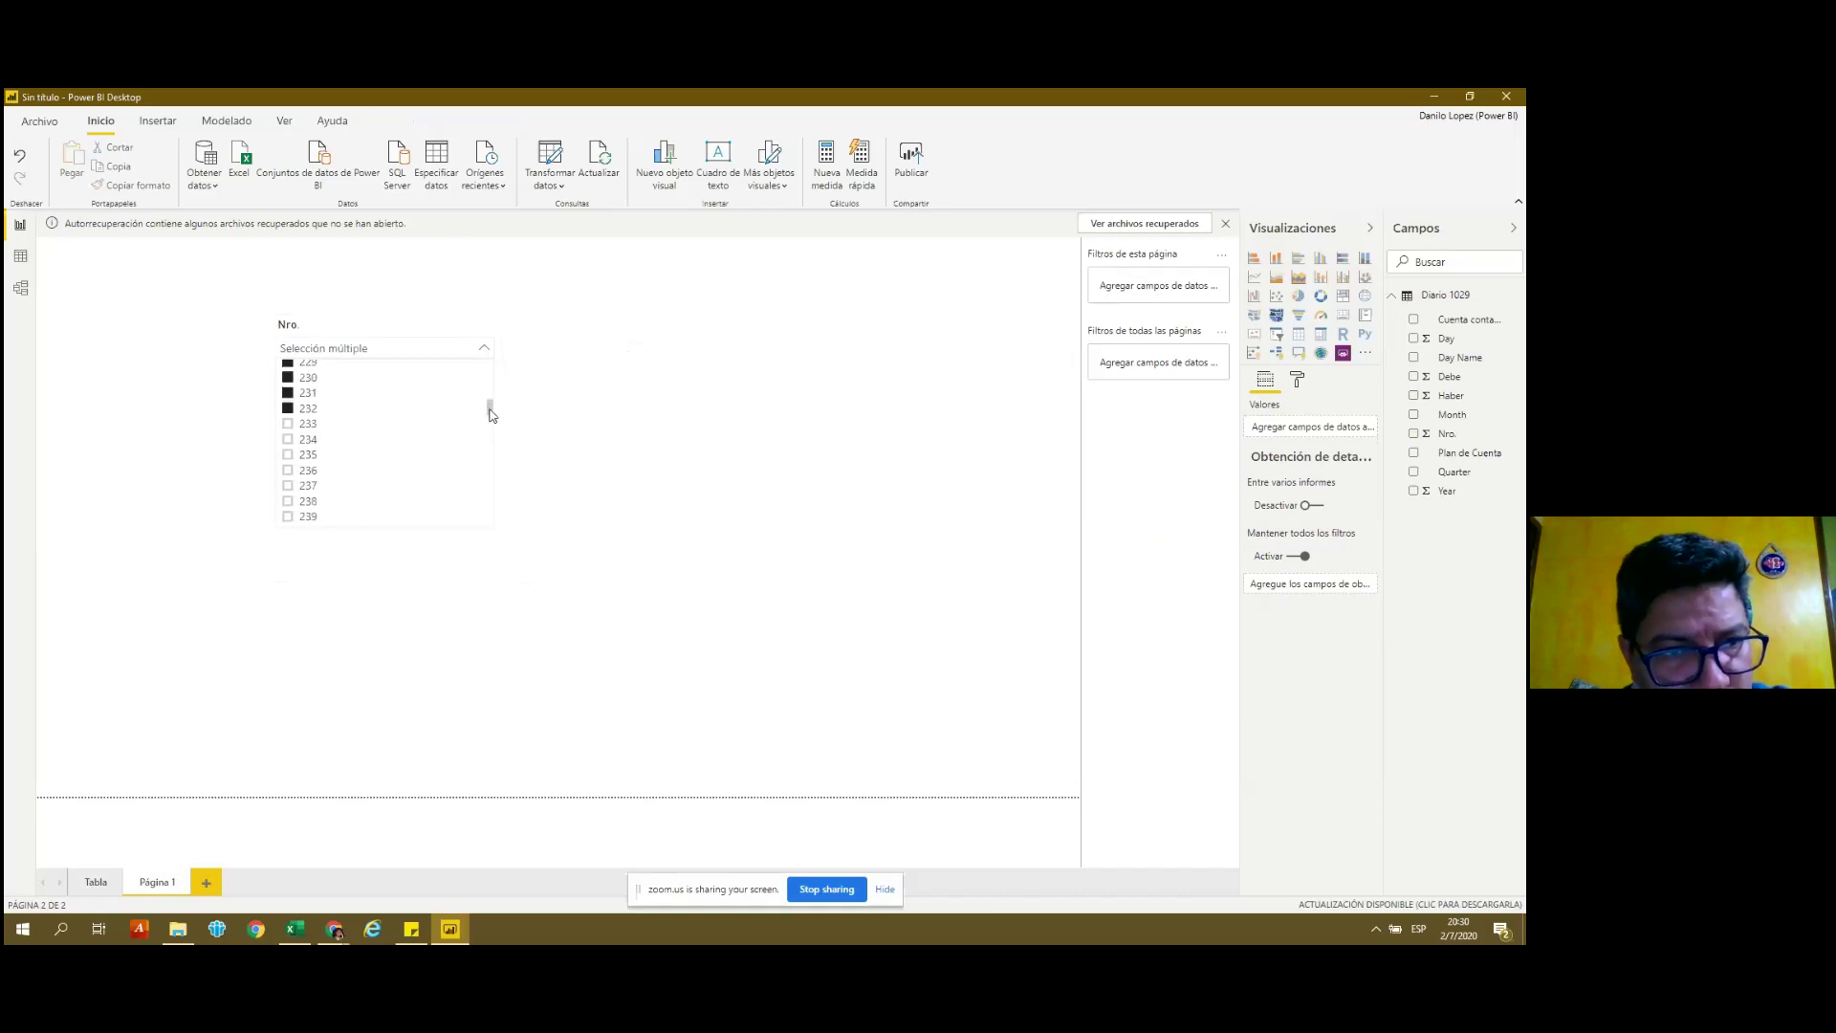
left_click(288, 424, "ctrl")
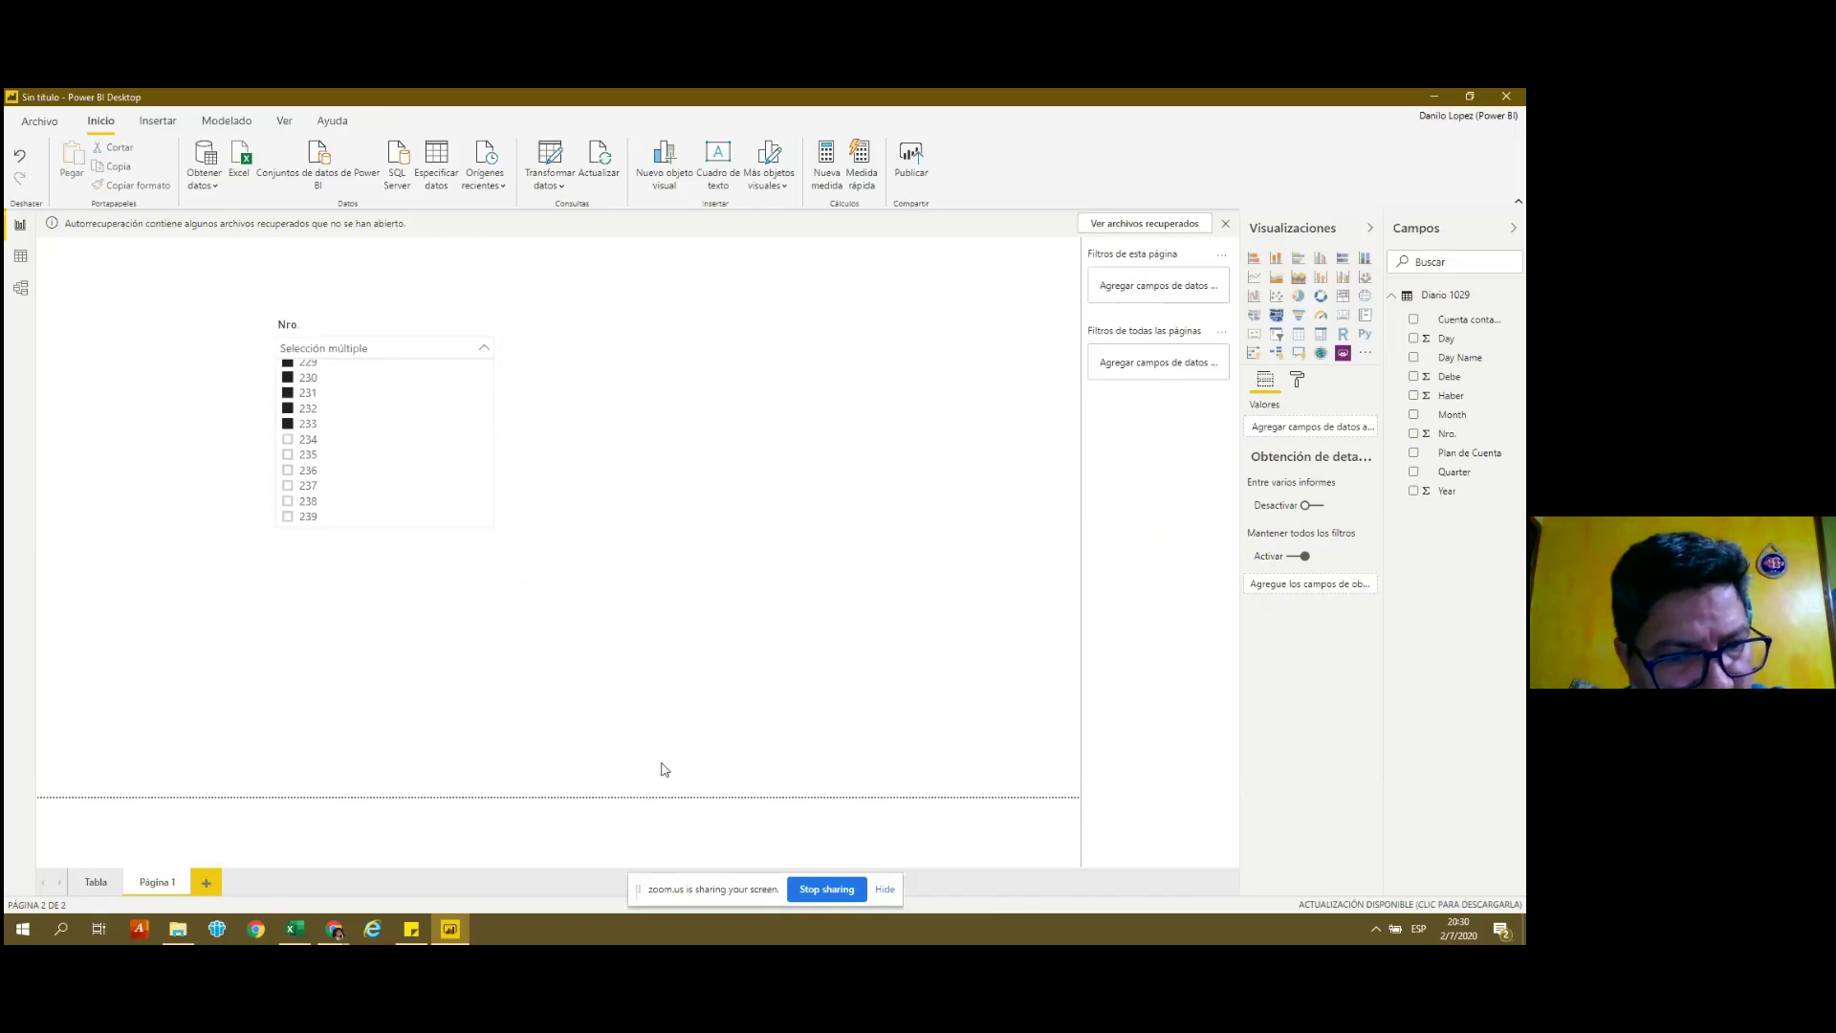
left_click(103, 887)
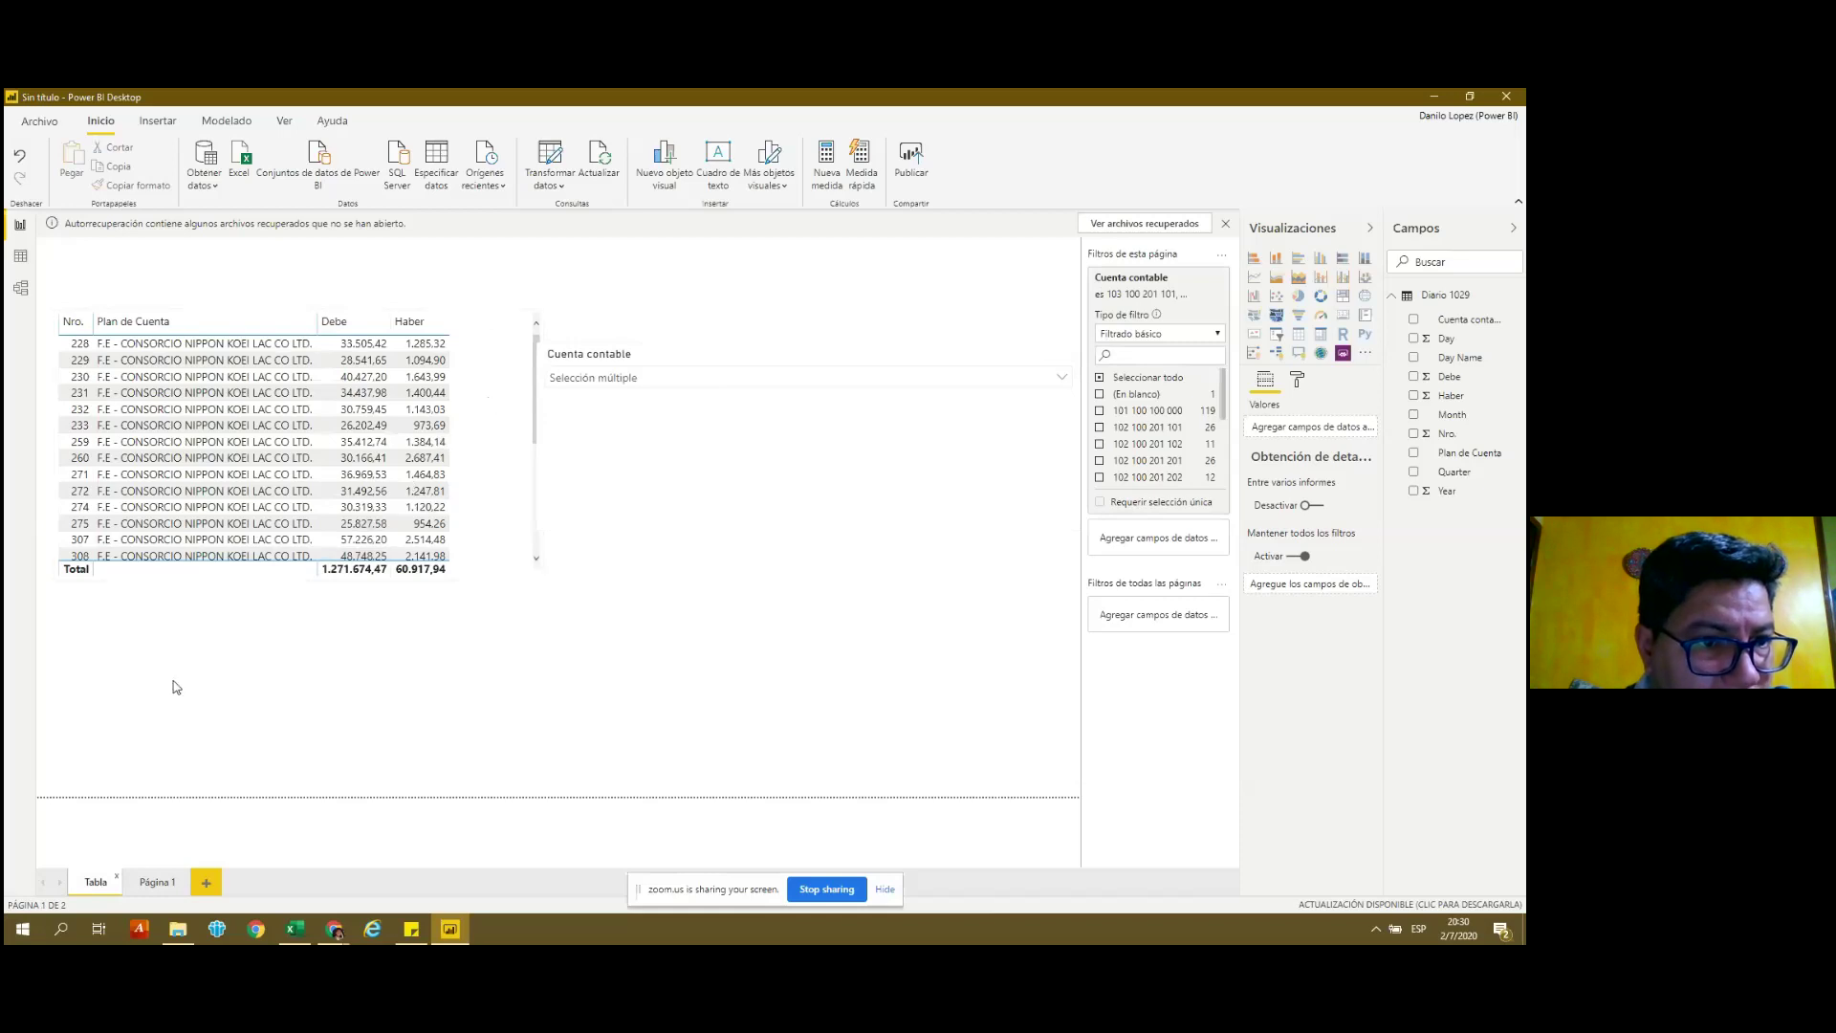
mouse_move(200, 430)
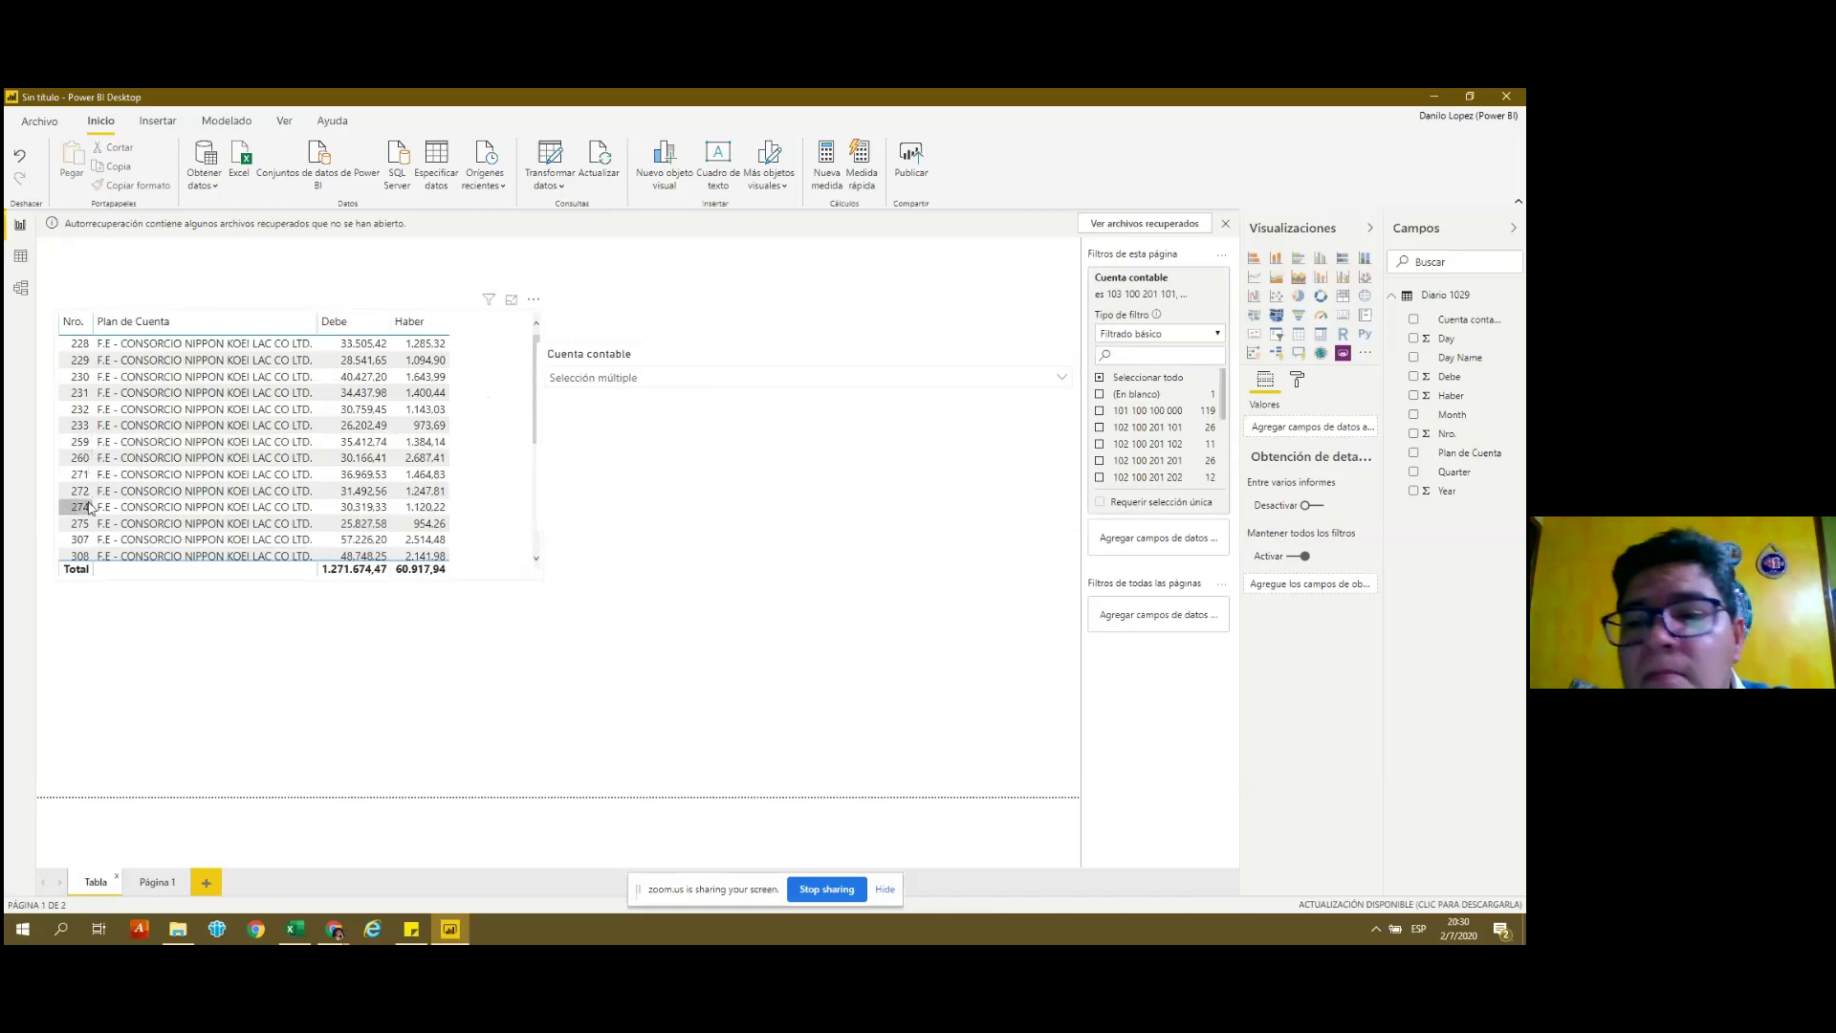
Back on Página 1, scroll the Nro. dropdown list to select values 259 and 260.
left_click(162, 884)
mouse_move(384, 430)
left_click(486, 353)
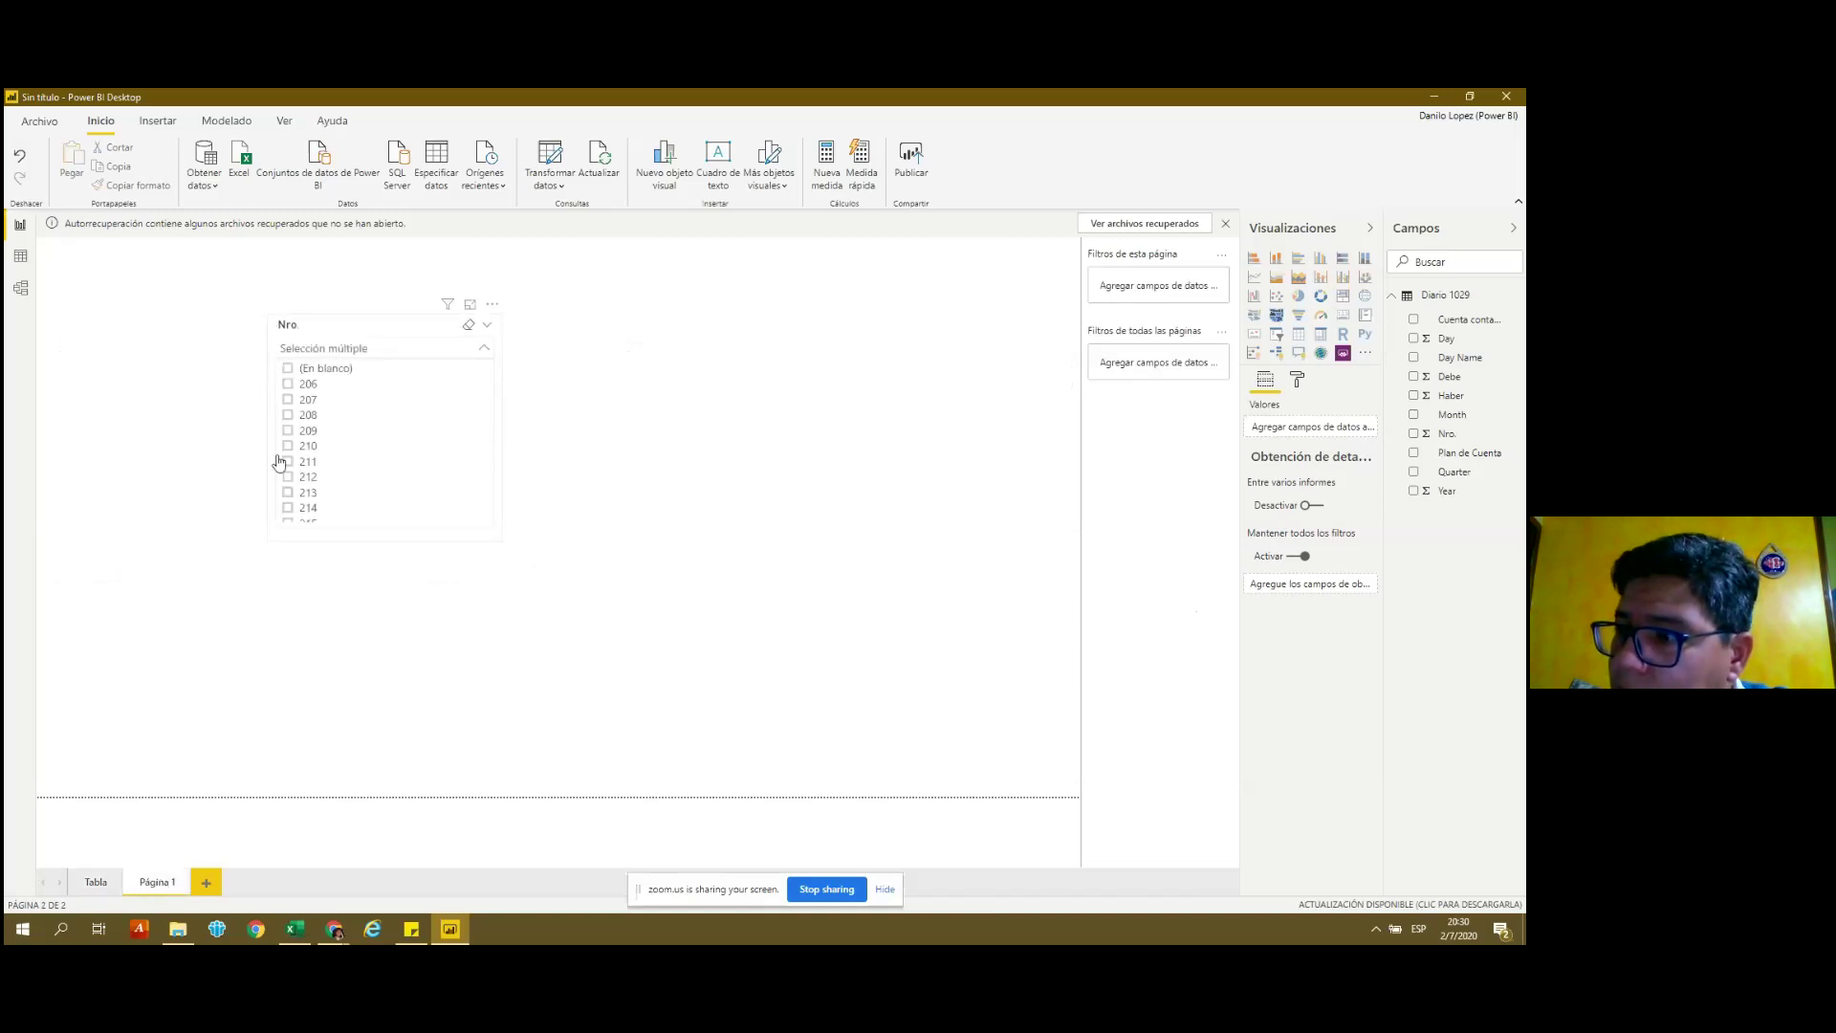
left_click_drag(490, 384, 484, 454)
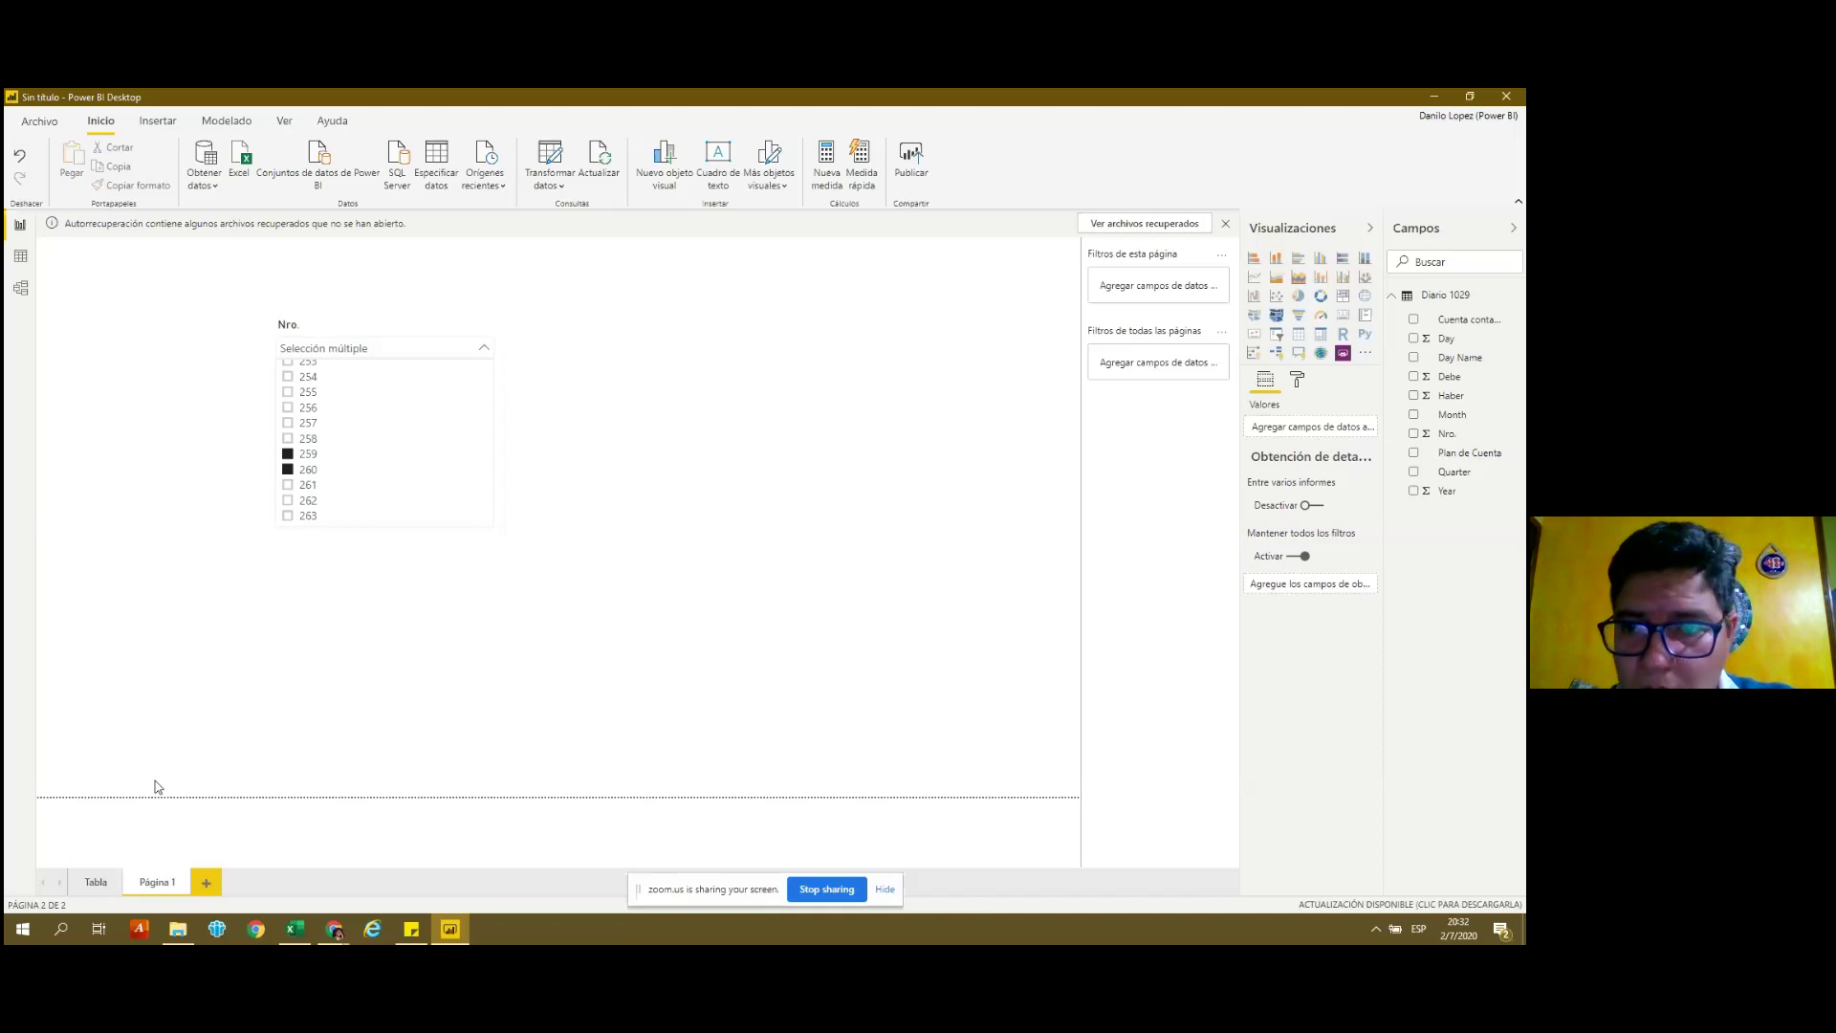
On the Tabla page, drag the Cuenta contable slicer slightly upward and reselect it.
left_click(91, 888)
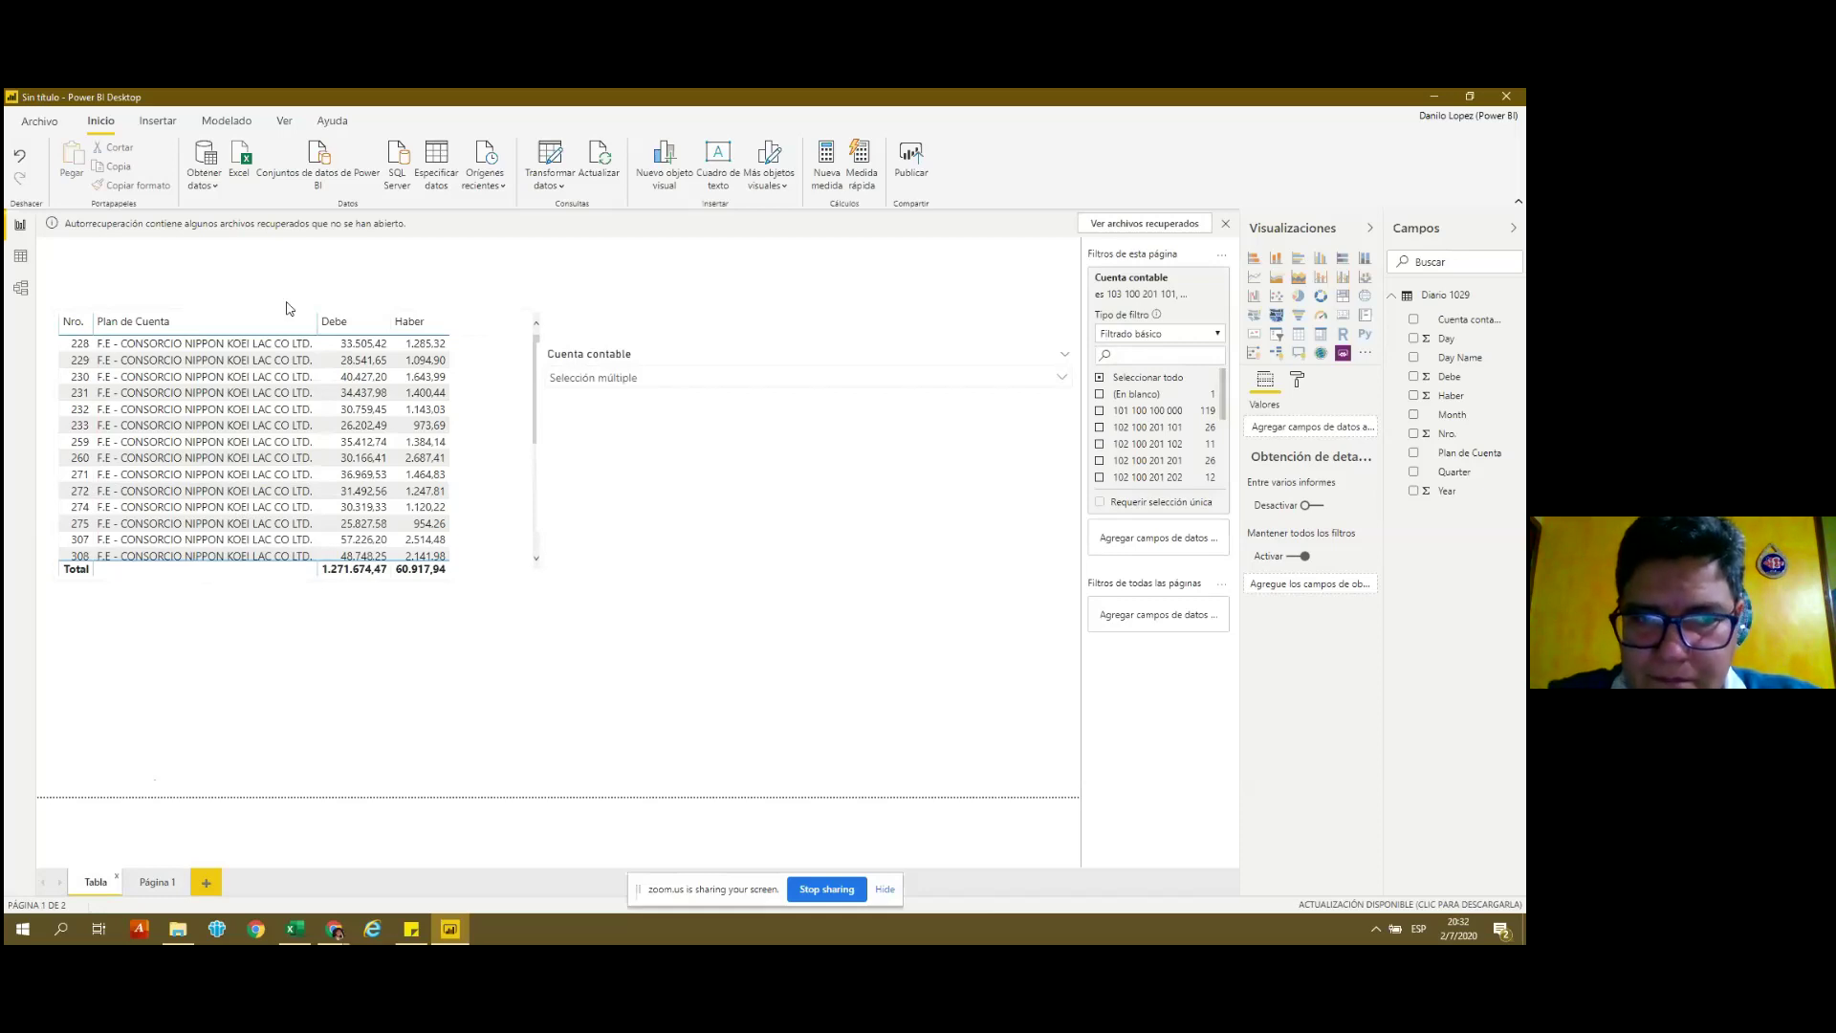
left_click(533, 449)
left_click_drag(533, 450, 532, 425)
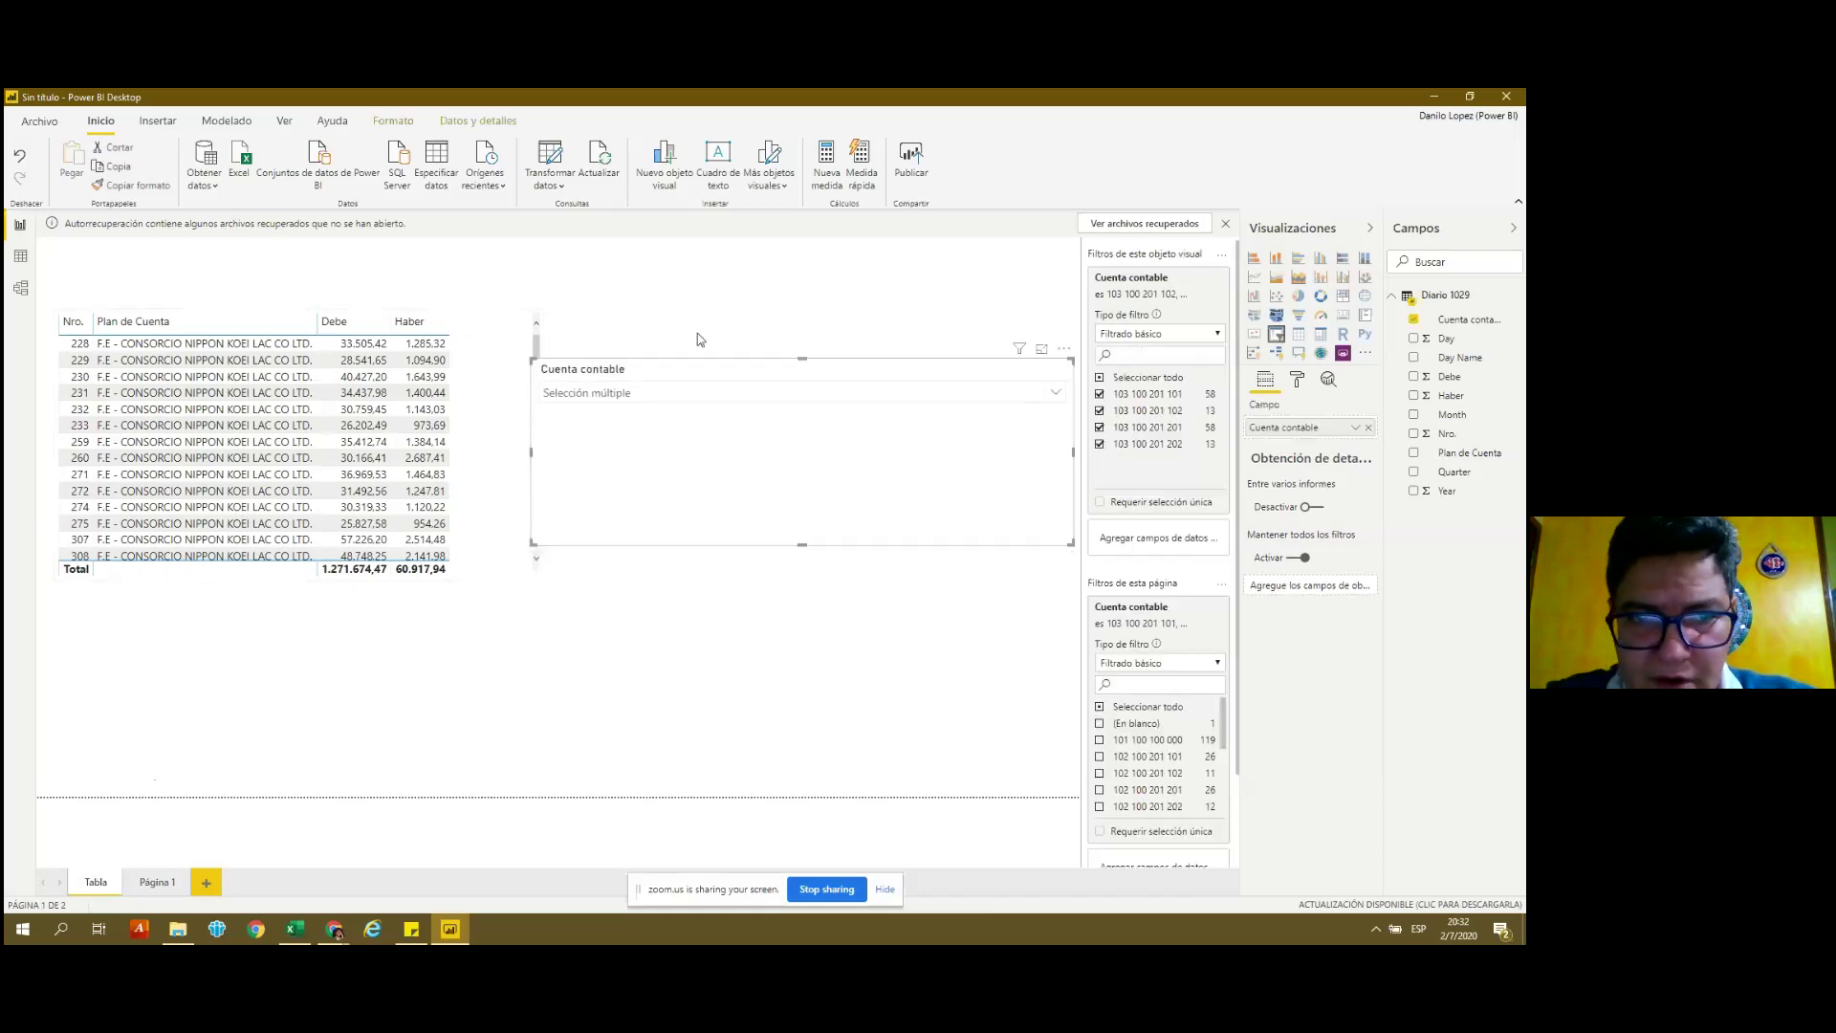
left_click(697, 335)
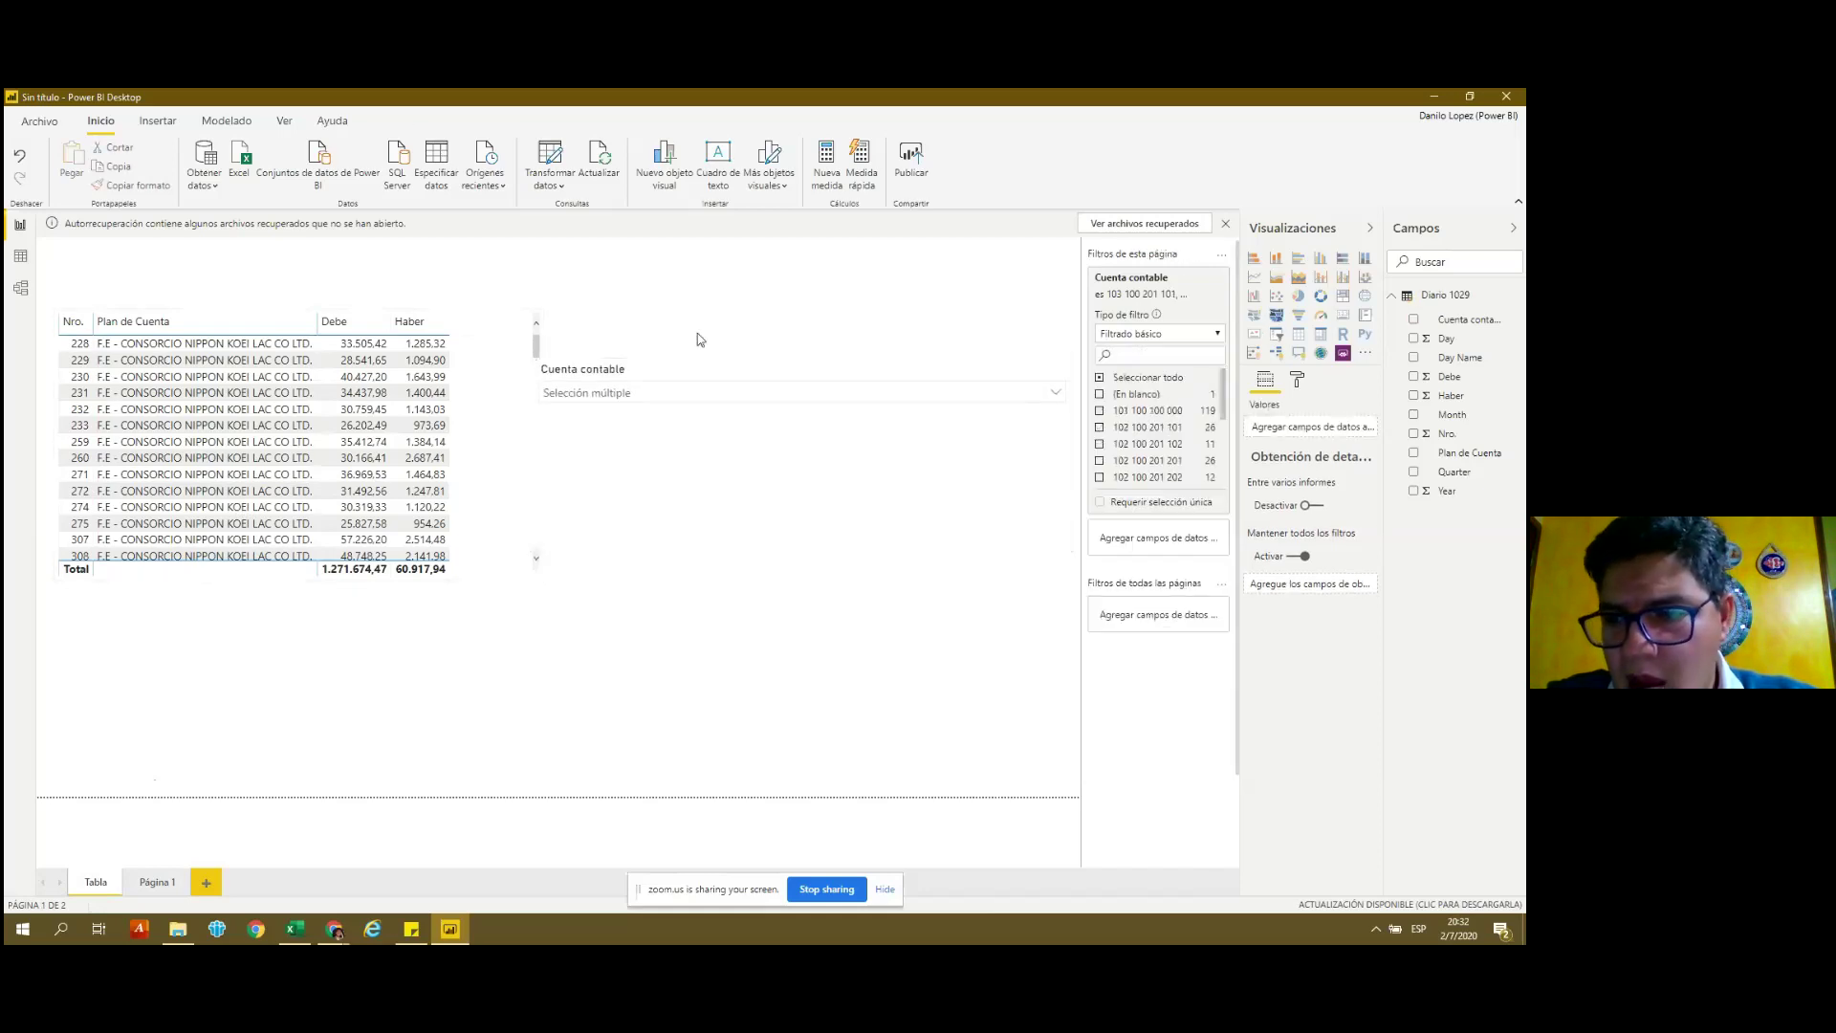
left_click(695, 432)
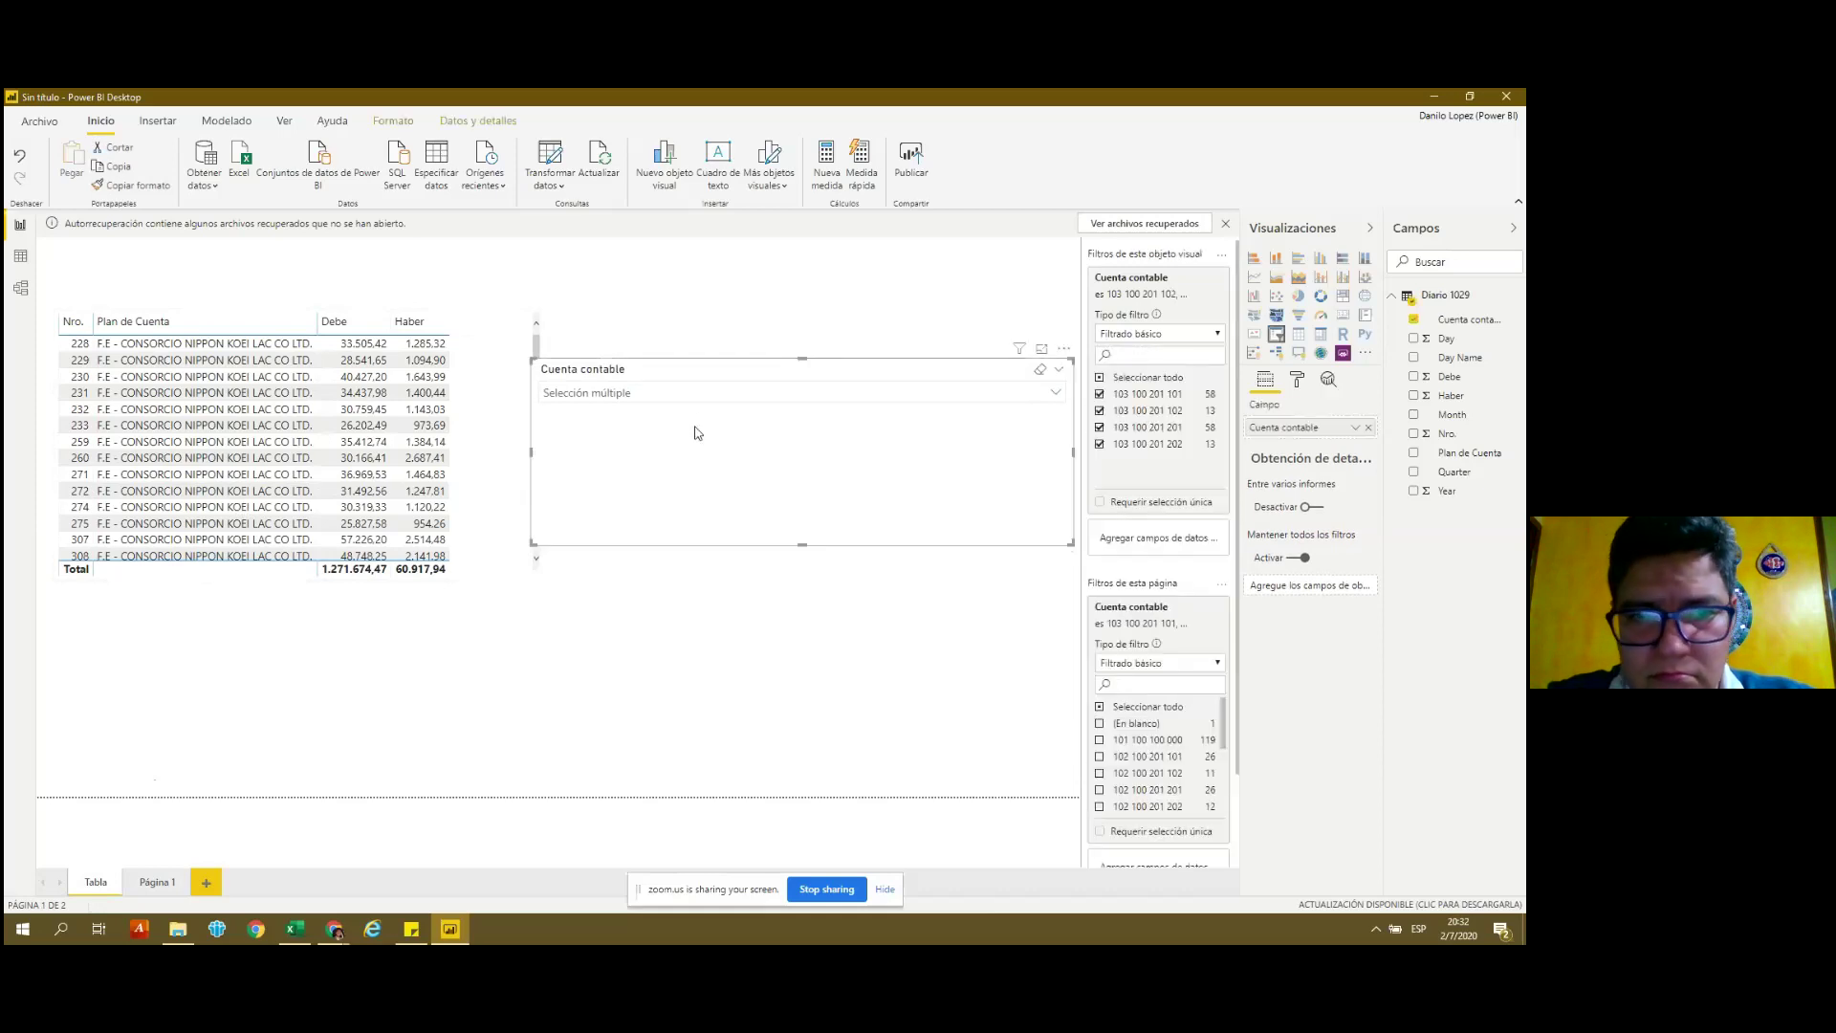